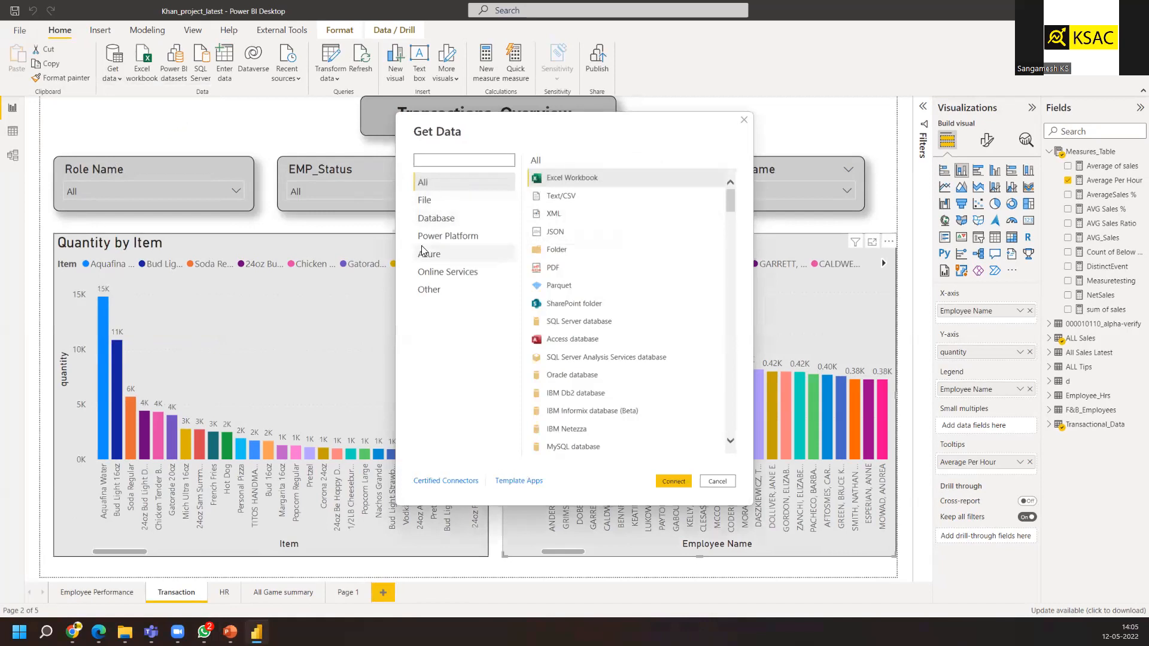
# Browse the File and Database connector lists in the Get Data dialog
pyautogui.click(443, 202)
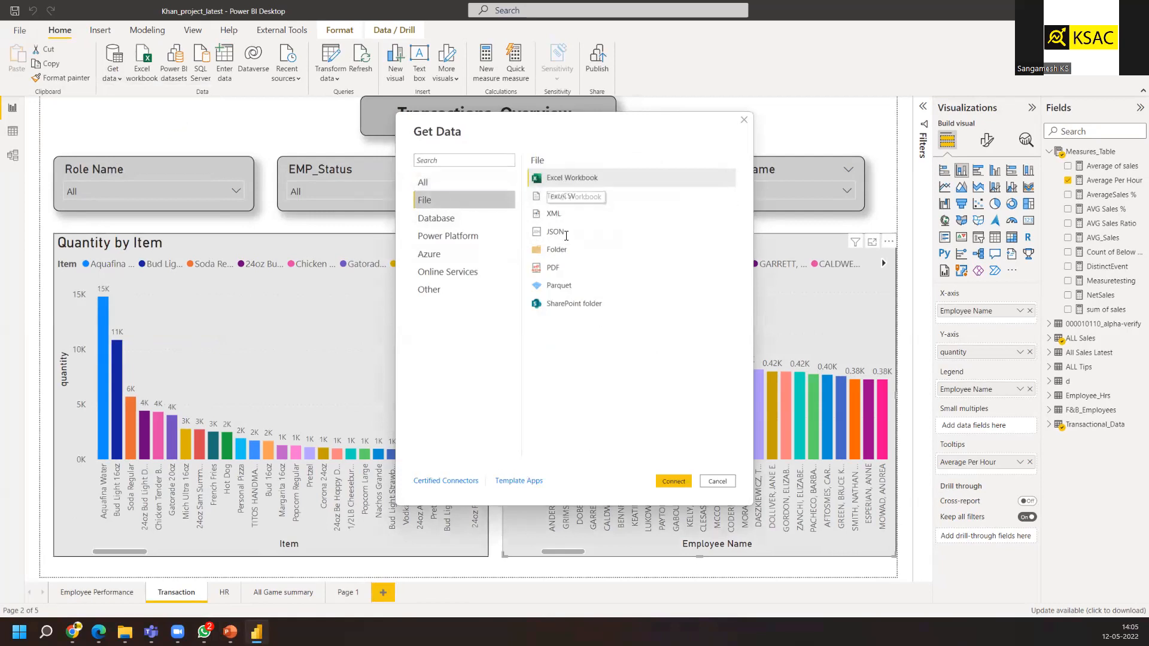
pyautogui.click(461, 223)
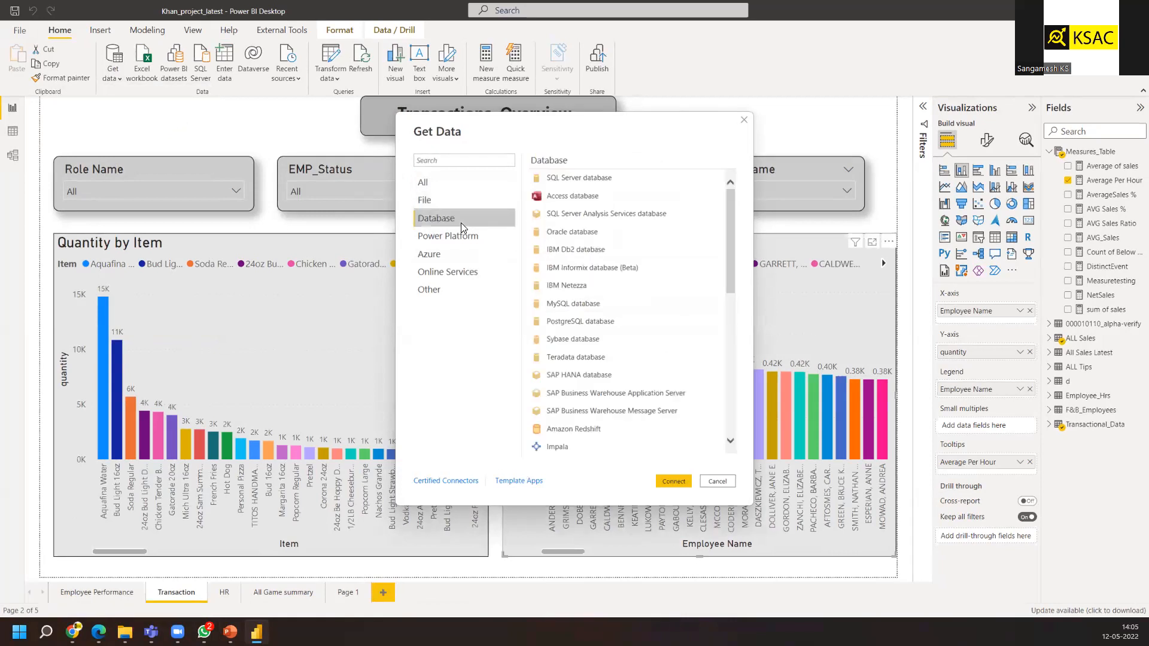
pyautogui.scroll(-2, 602, 291)
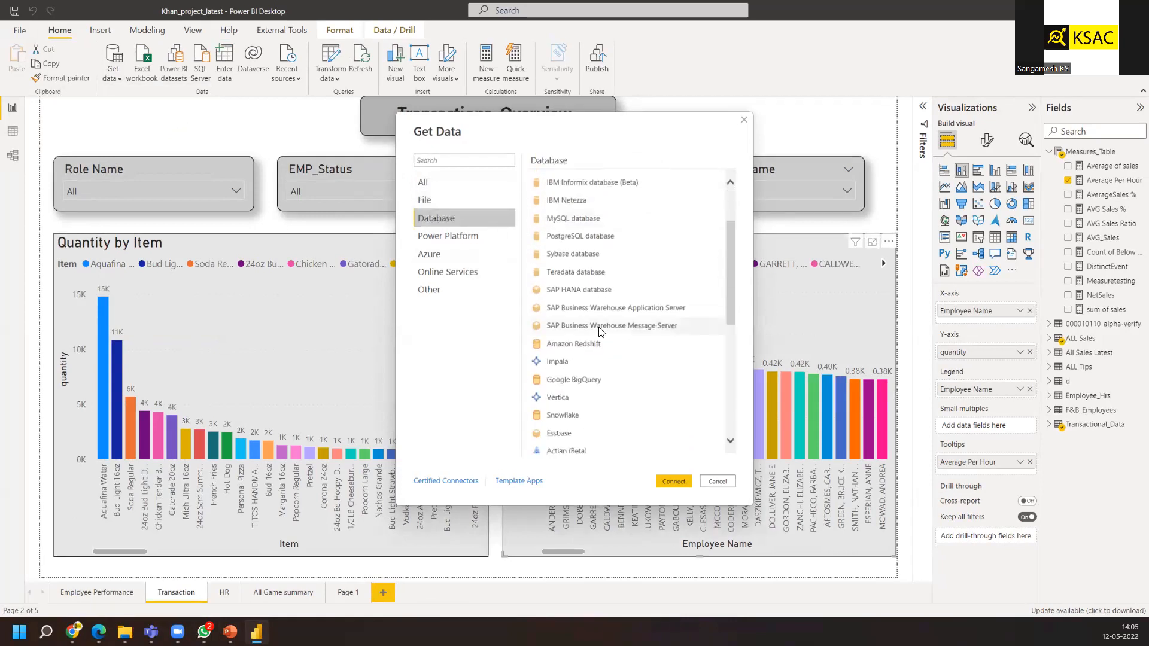
pyautogui.scroll(-3, 608, 314)
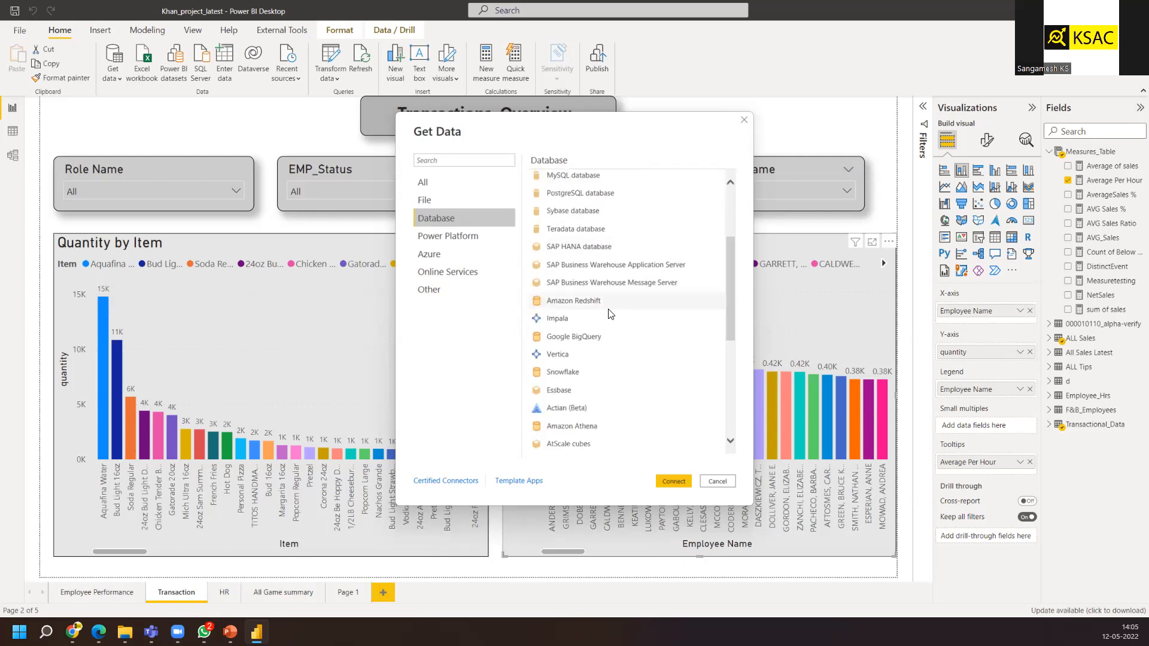
pyautogui.scroll(-3, 608, 334)
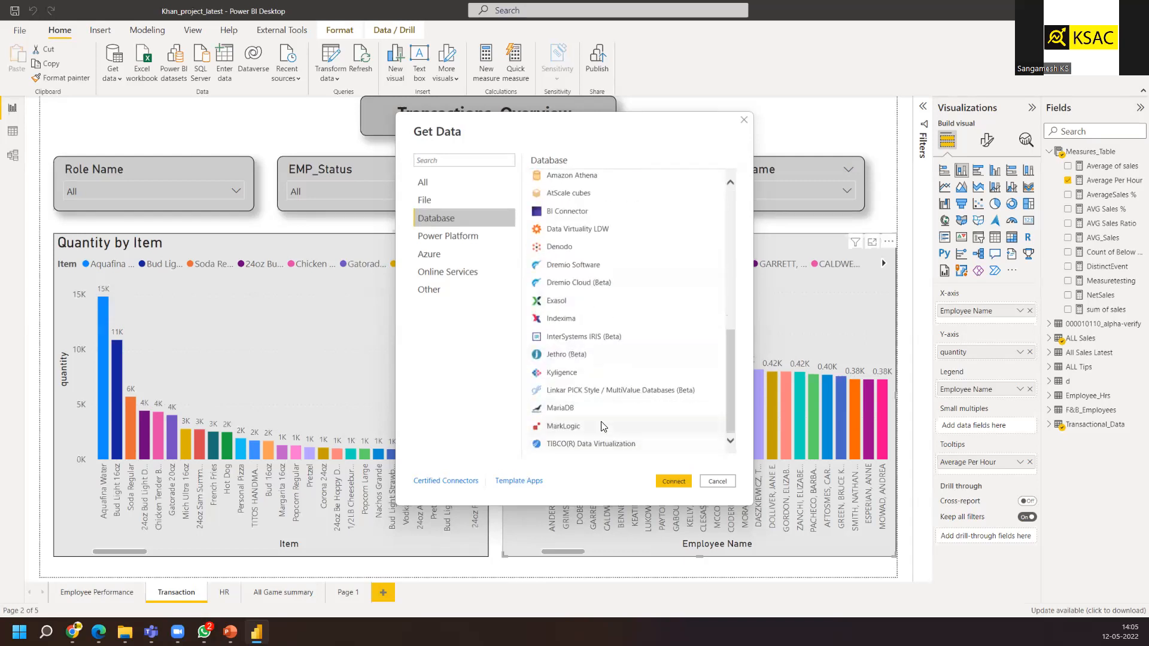
pyautogui.scroll(2, 598, 363)
pyautogui.scroll(5, 601, 352)
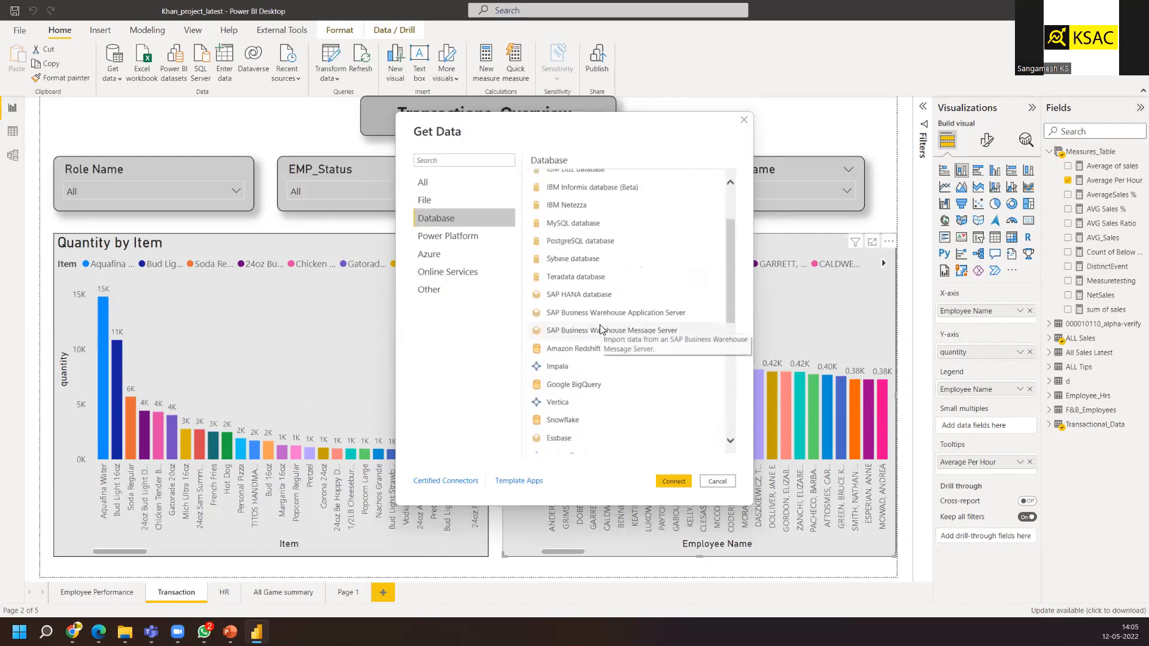
# Browse the Power Platform and Azure connector lists in the Get Data dialog
pyautogui.click(461, 238)
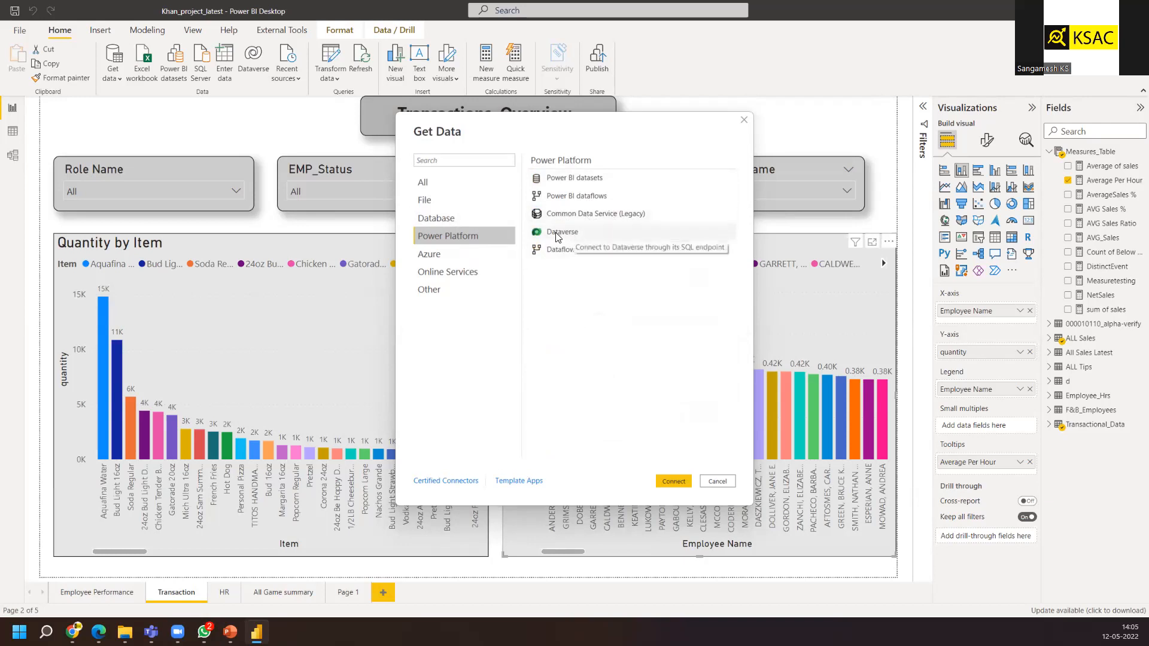
pyautogui.click(445, 259)
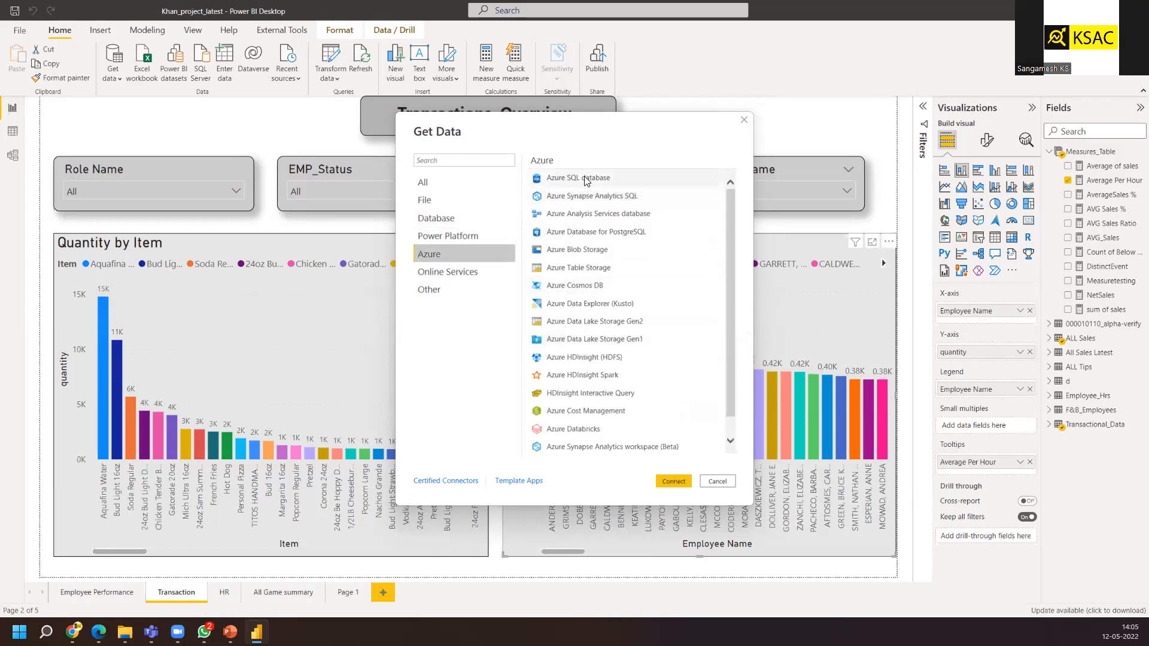
pyautogui.scroll(-1, 597, 346)
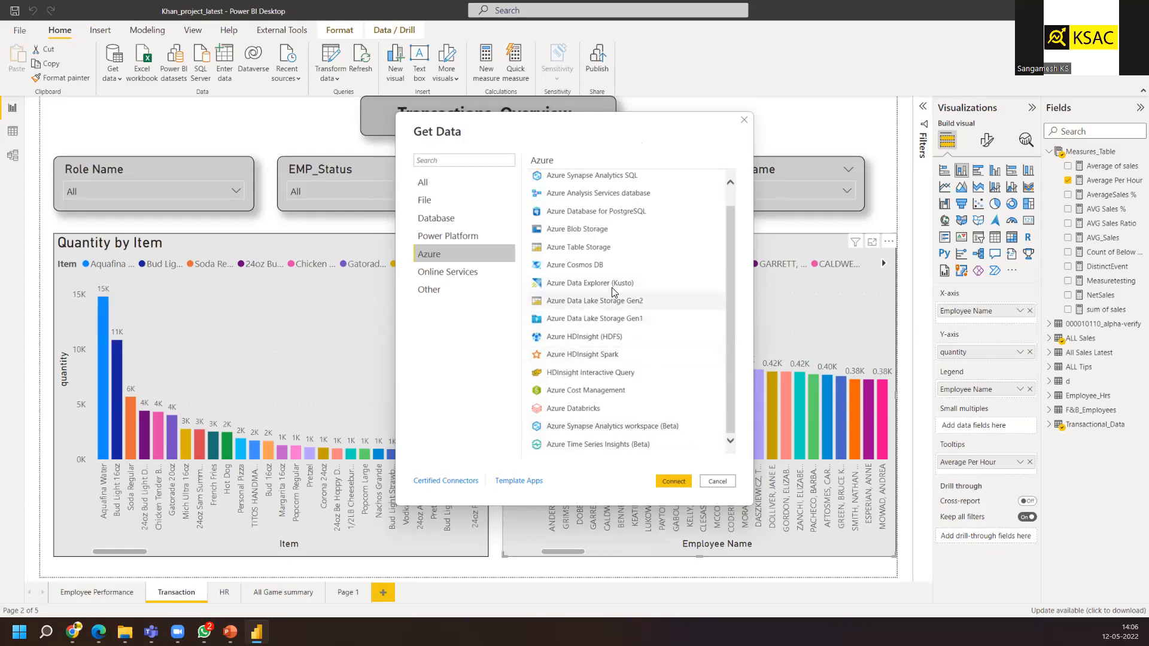
pyautogui.scroll(1, 619, 266)
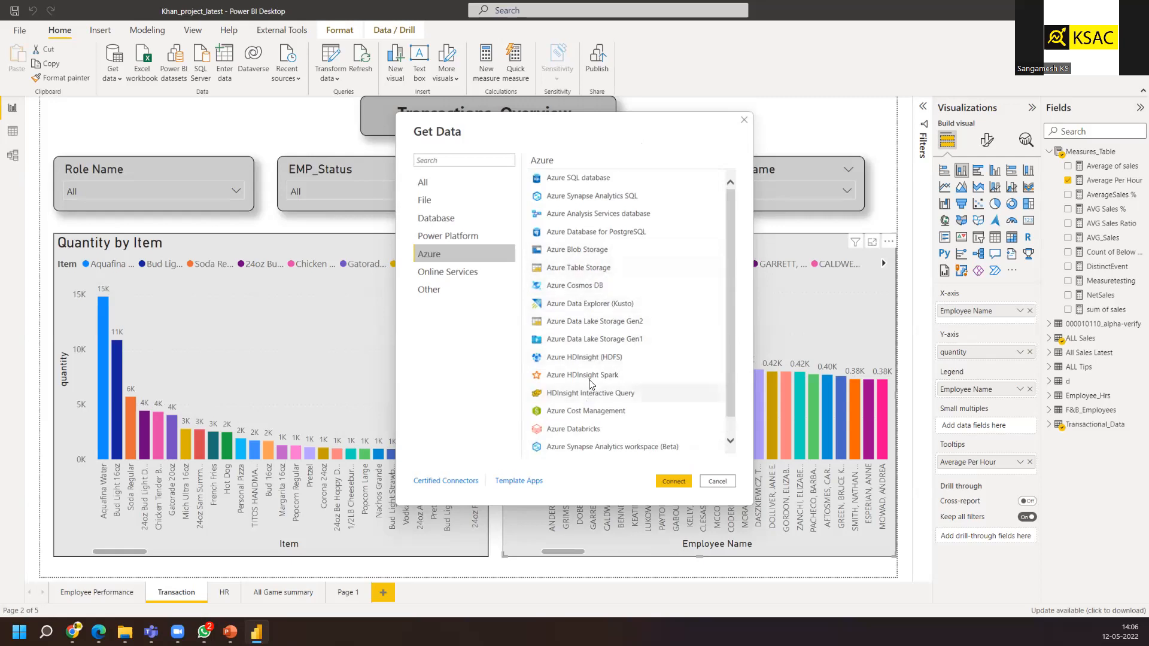
pyautogui.scroll(-1, 592, 439)
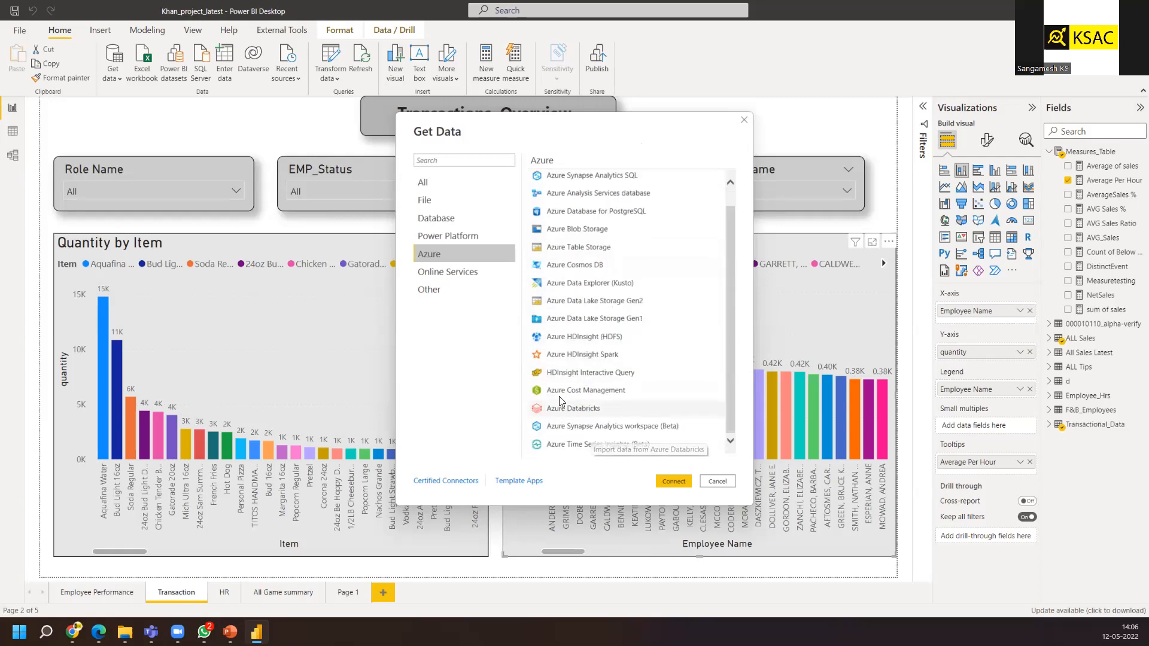
# Browse the Online Services connector list in the Get Data dialog
pyautogui.click(463, 282)
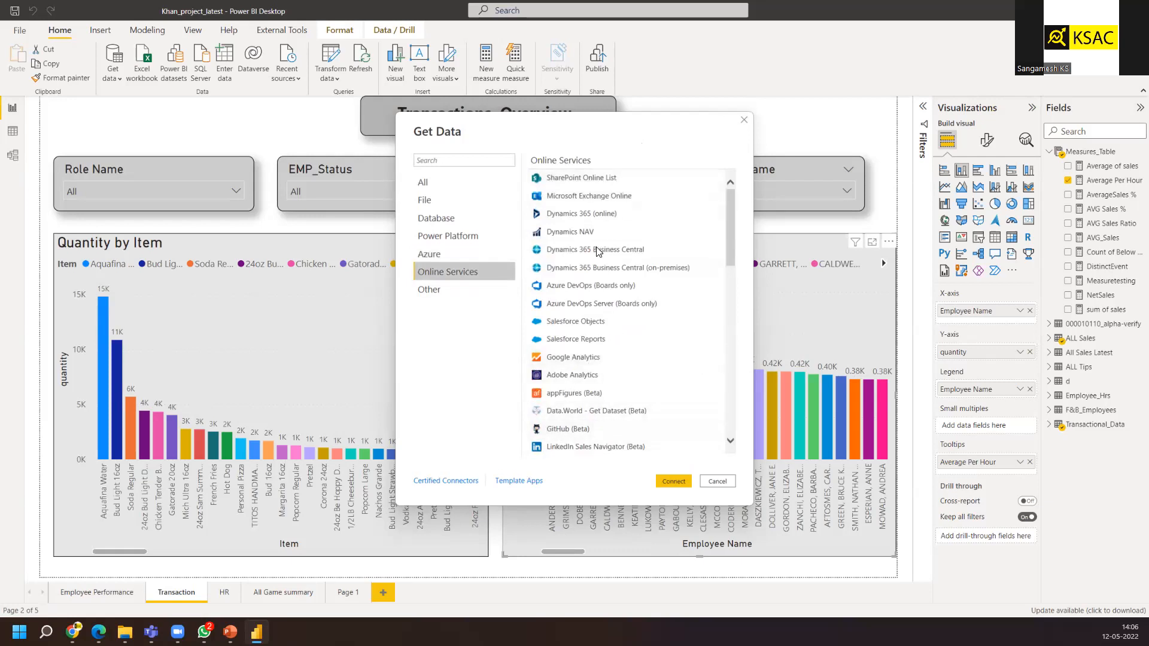
pyautogui.scroll(-3, 625, 282)
pyautogui.scroll(-8, 621, 359)
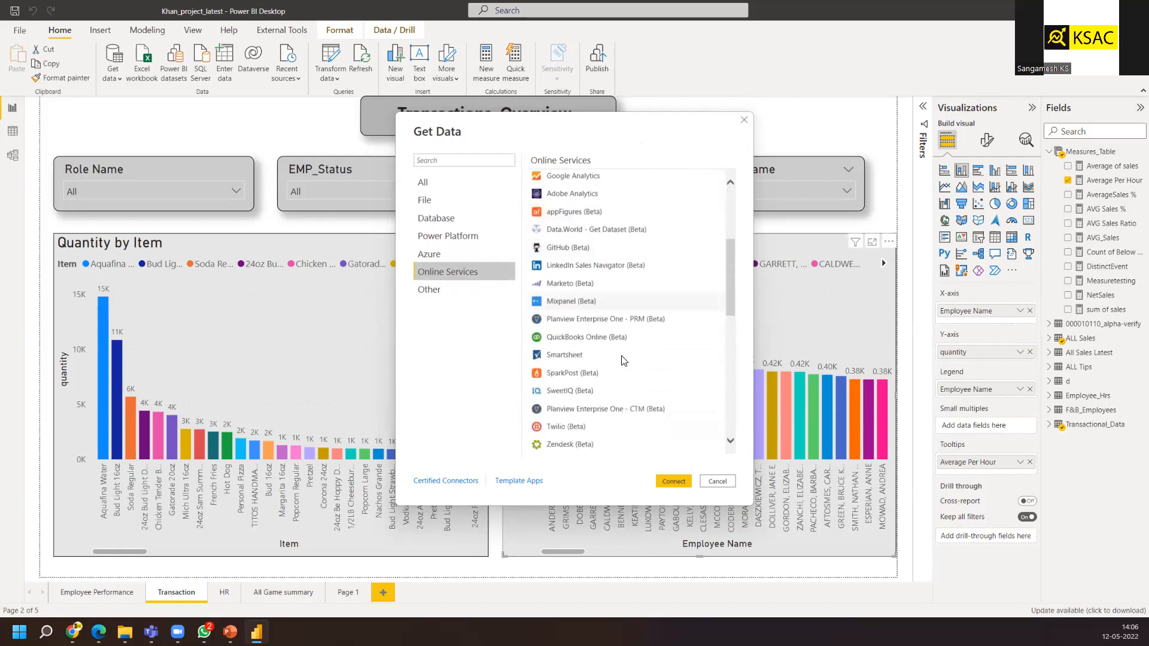
pyautogui.scroll(-4, 623, 388)
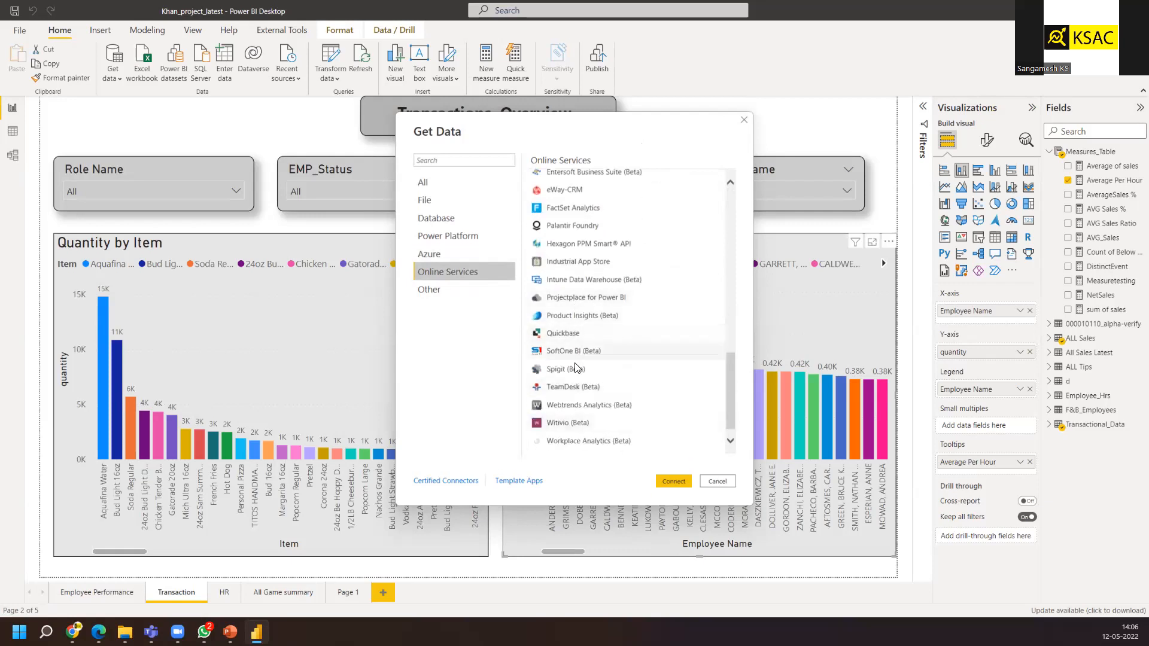
pyautogui.scroll(-1, 573, 389)
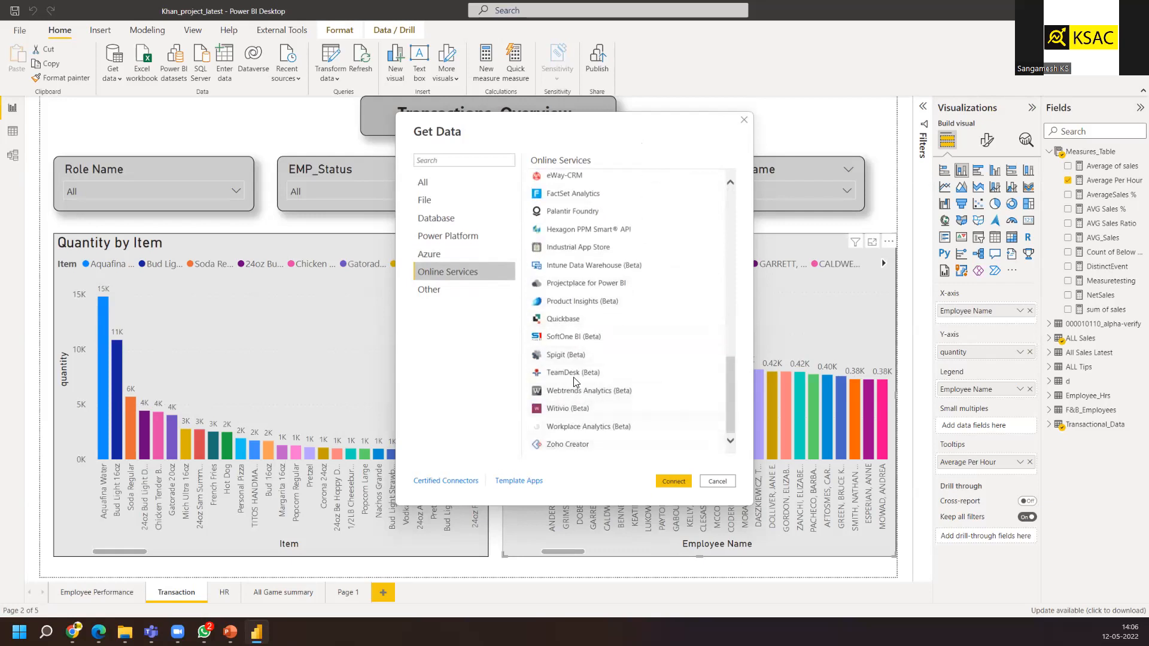
pyautogui.scroll(1, 575, 371)
pyautogui.scroll(-1, 579, 326)
pyautogui.scroll(3, 568, 341)
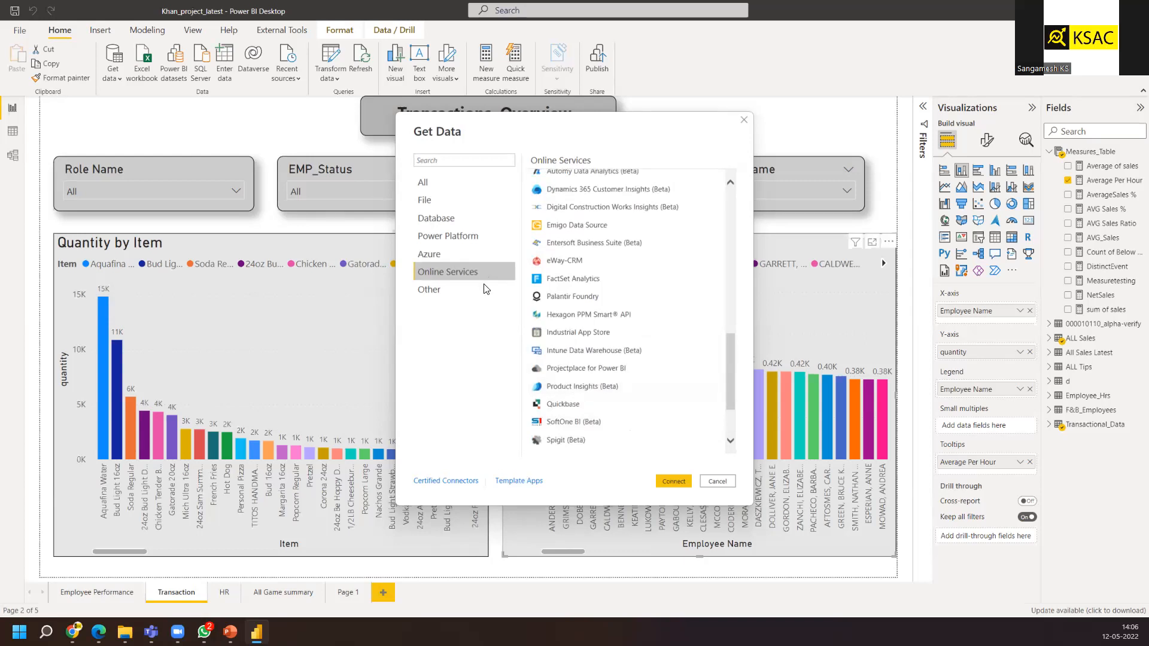
# View the Other connector list, then cancel the Get Data dialog
pyautogui.click(469, 291)
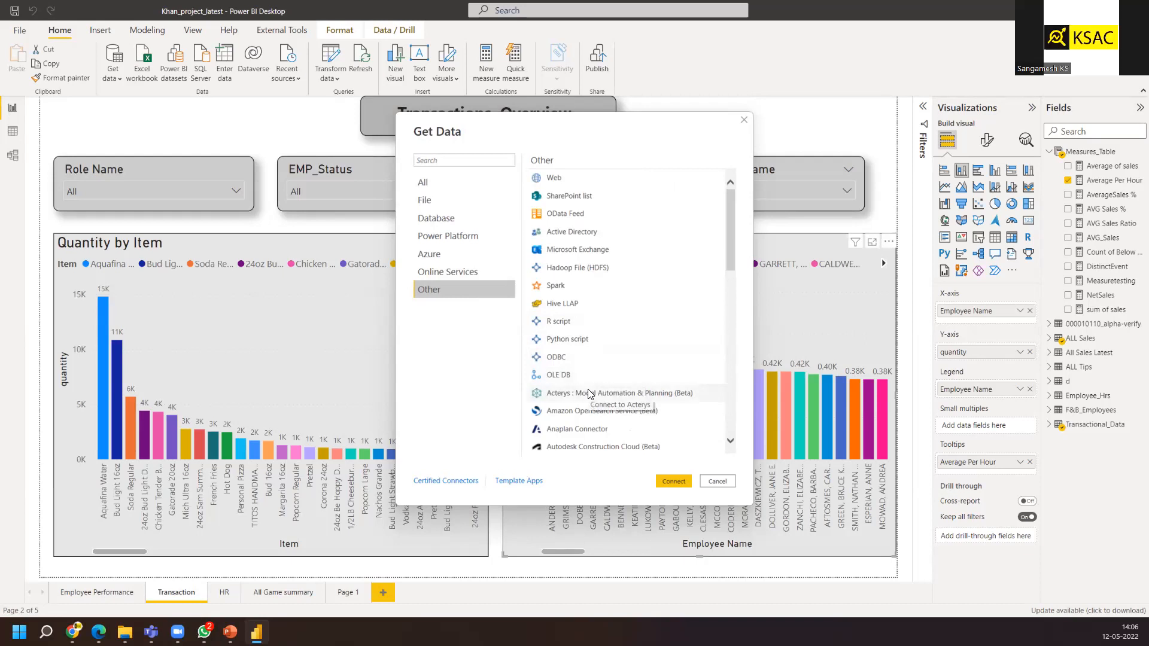
pyautogui.click(715, 482)
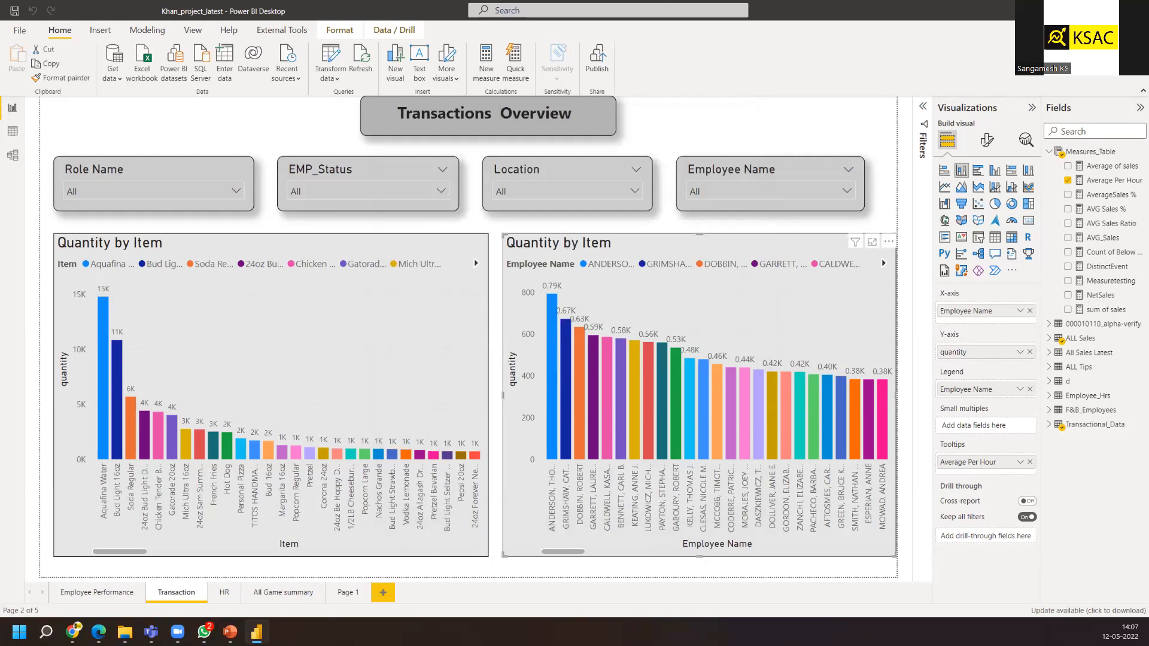
# Close Power BI Desktop without saving the changes
pyautogui.hotkey('alt', 'F4')
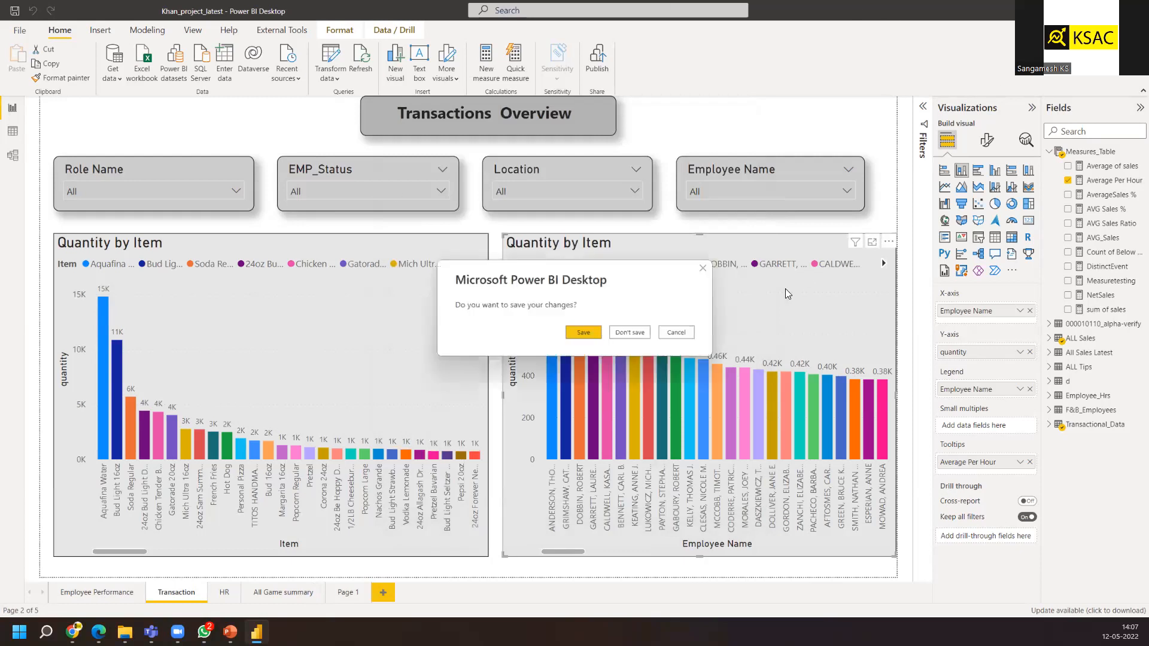
pyautogui.click(631, 331)
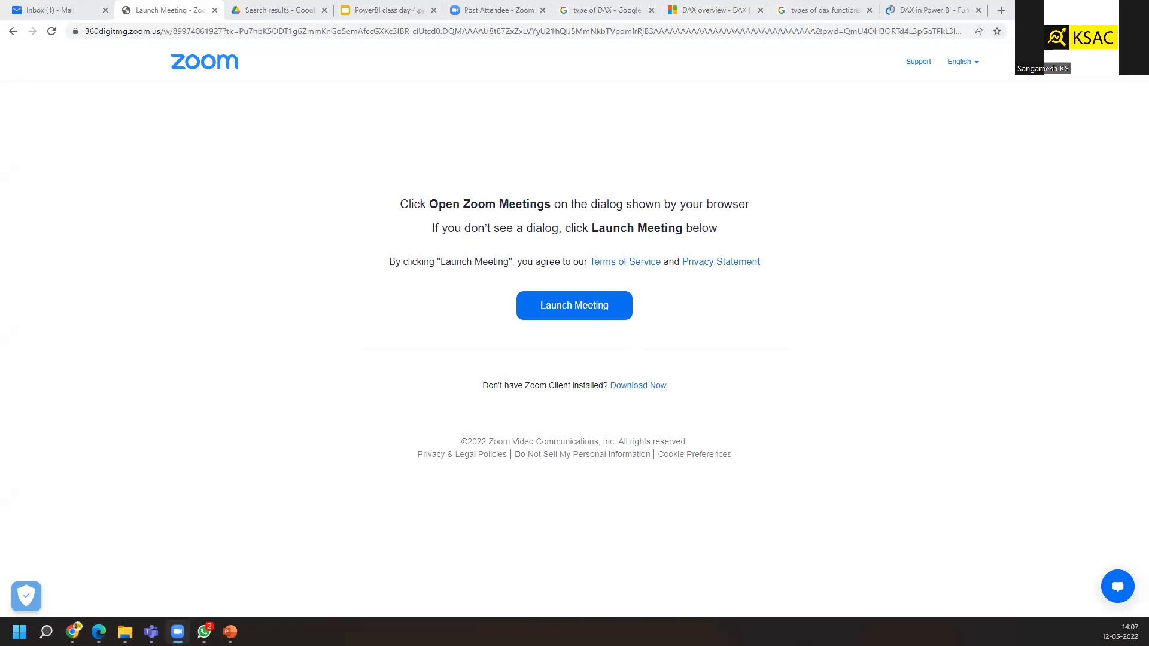
# Switch to the WhatsApp window and close it
pyautogui.hotkey('alt', 'Tab')
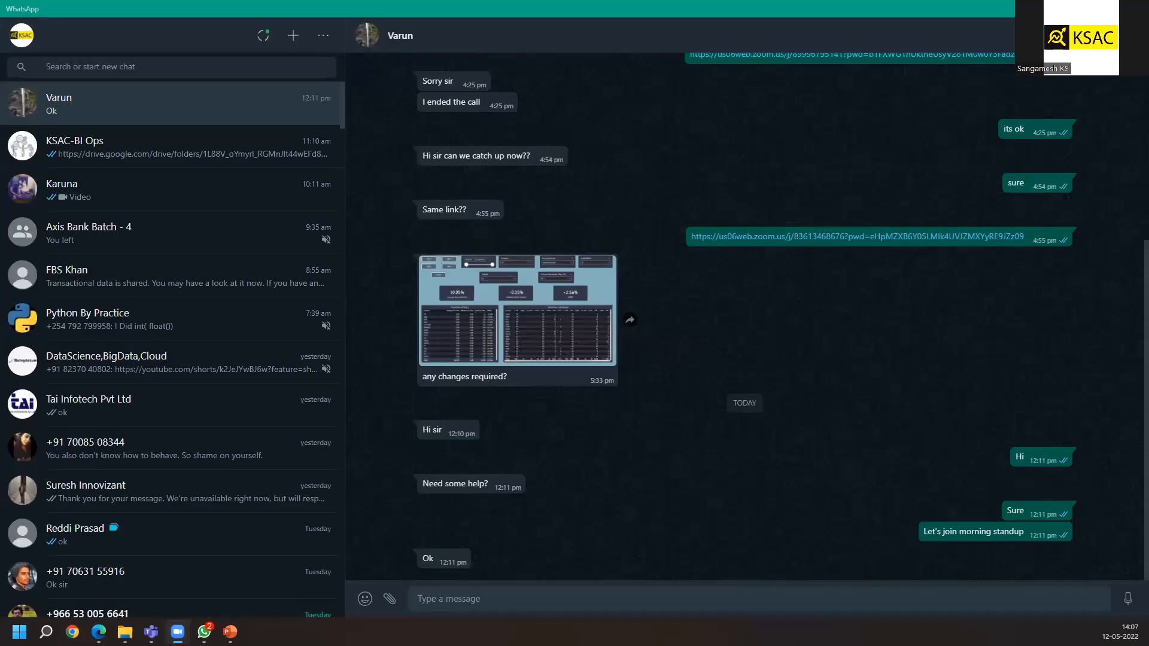
pyautogui.click(1081, 8)
pyautogui.hotkey('alt', 'F4')
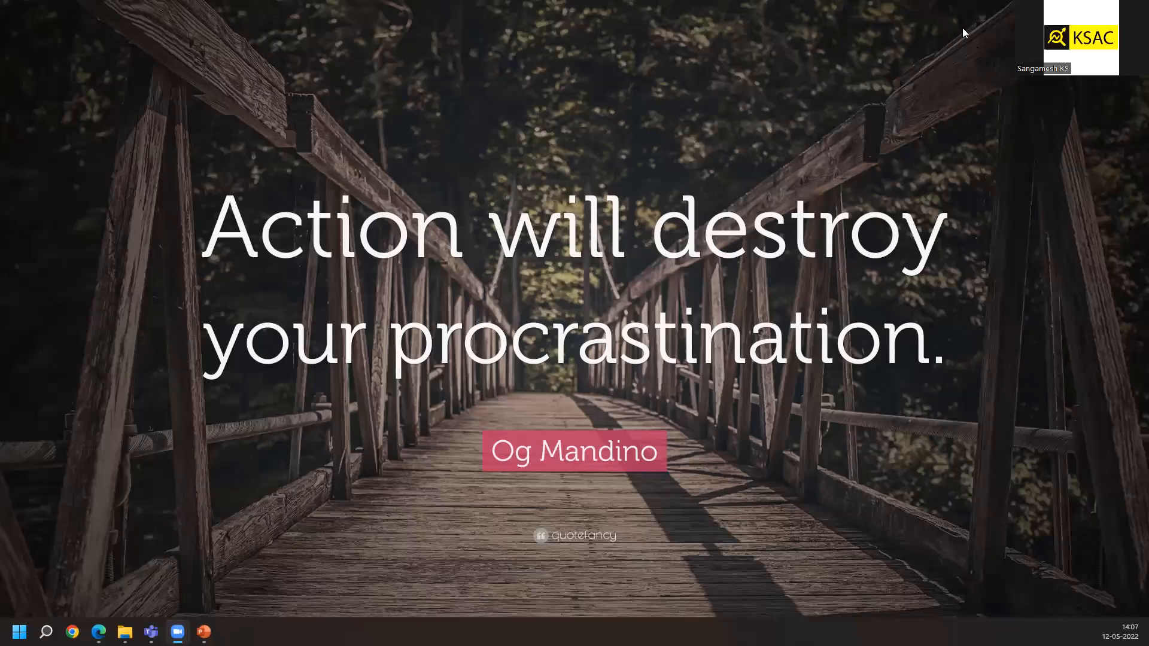
# Open the file Open dialog and navigate through This PC to the DATA (D:) drive
pyautogui.moveTo(204, 632)
pyautogui.click(572, 344)
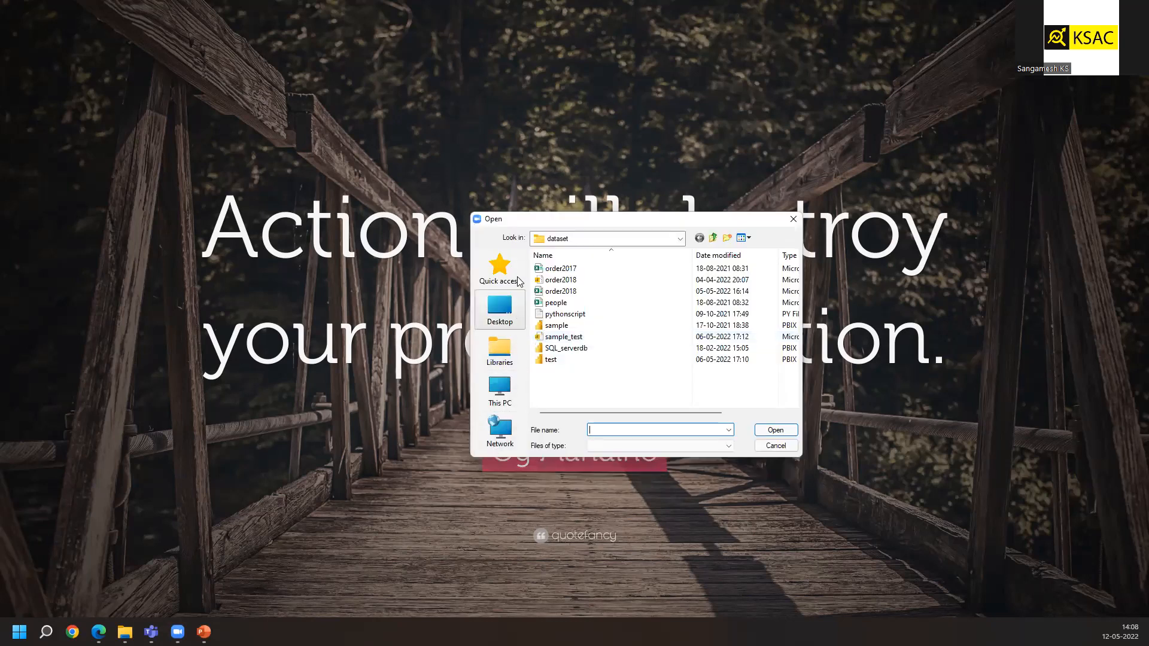
pyautogui.click(500, 350)
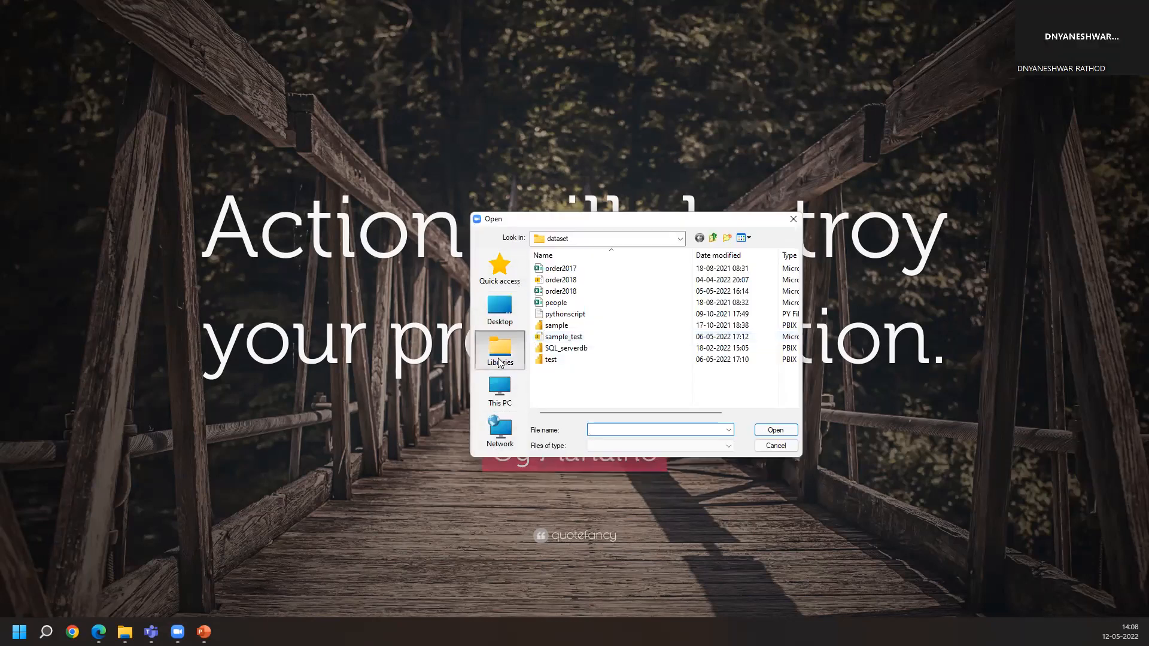
pyautogui.click(500, 400)
pyautogui.scroll(-3, 598, 359)
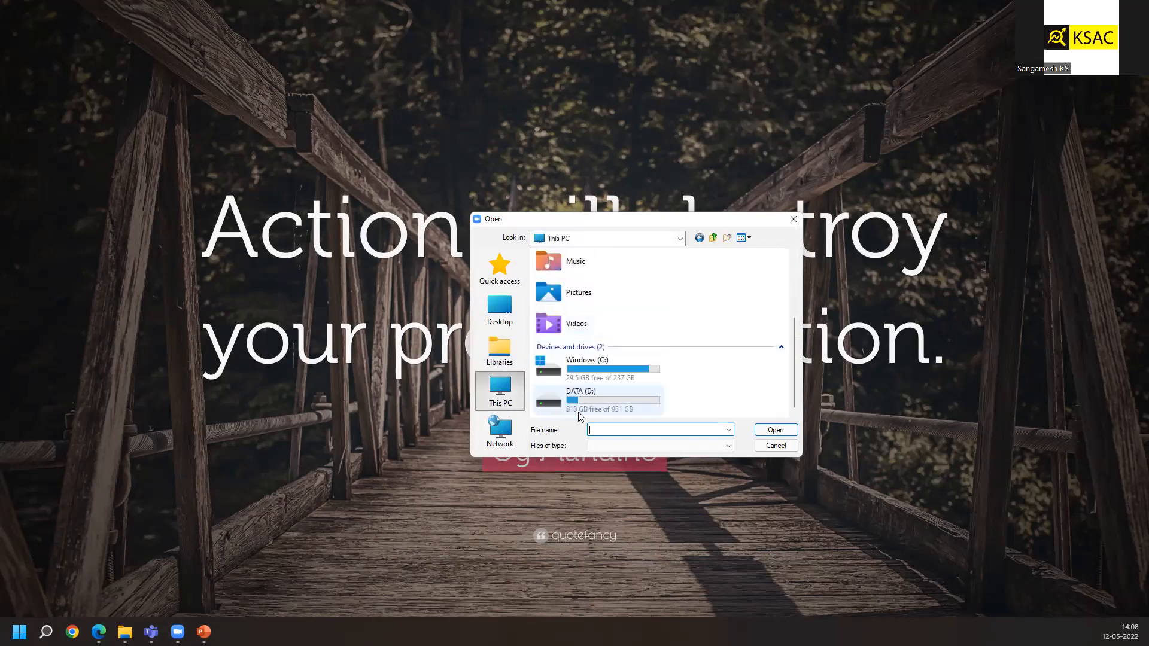
pyautogui.doubleClick(586, 391)
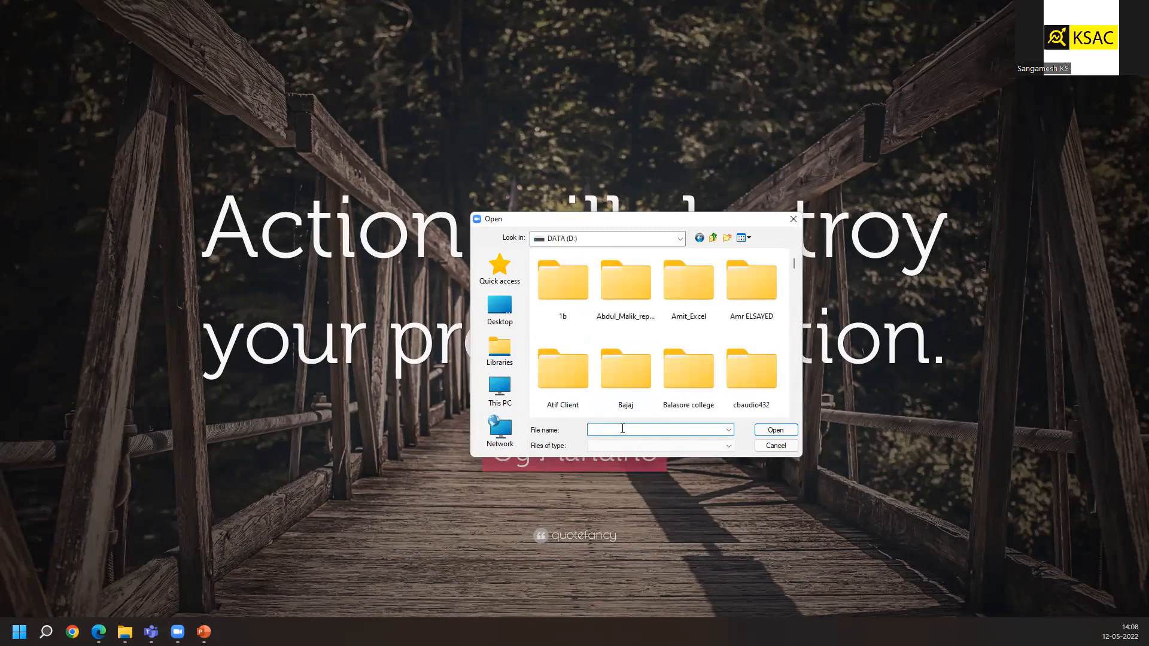
# Open the PowerBI Training 360 folder and then its dataset subfolder
pyautogui.write('po')
pyautogui.press('Down')
pyautogui.press('Down')
pyautogui.press('Down')
pyautogui.press('Down')
pyautogui.press('Down')
pyautogui.press('Return')
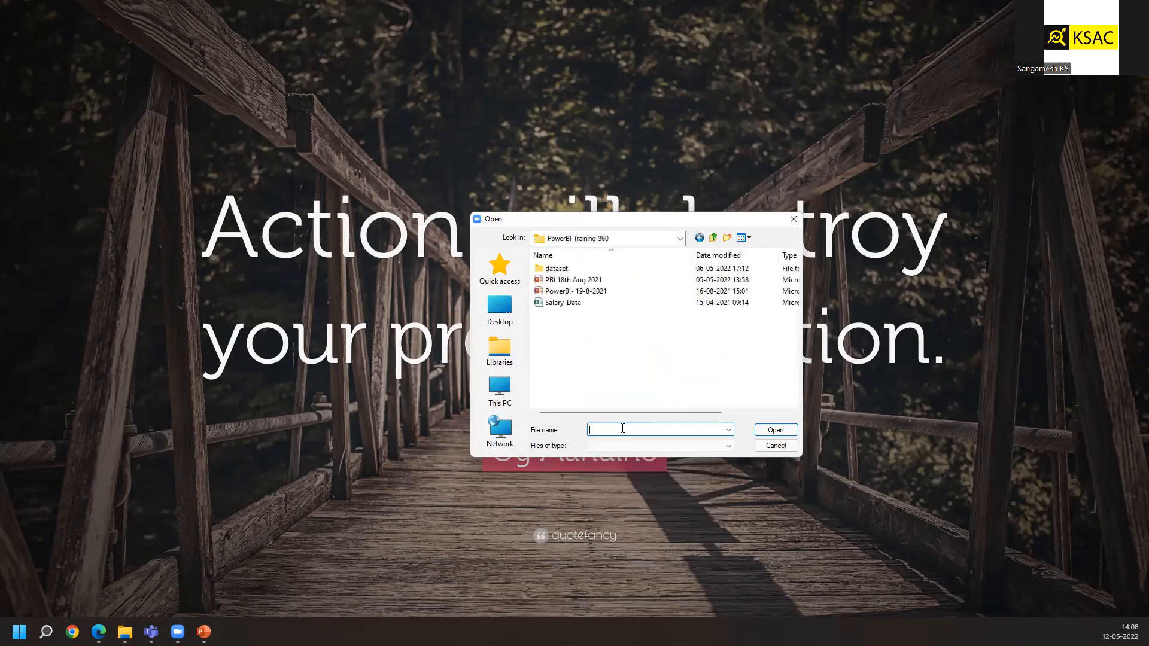
pyautogui.doubleClick(596, 271)
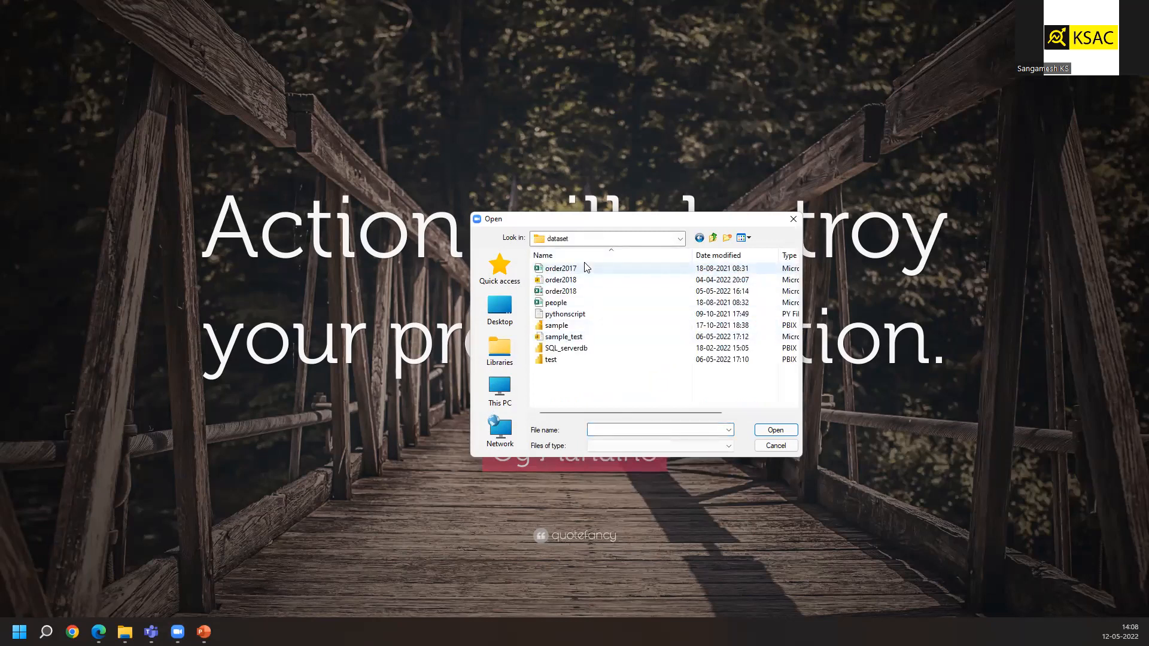
# Select the order2017 file and open it
pyautogui.click(586, 268)
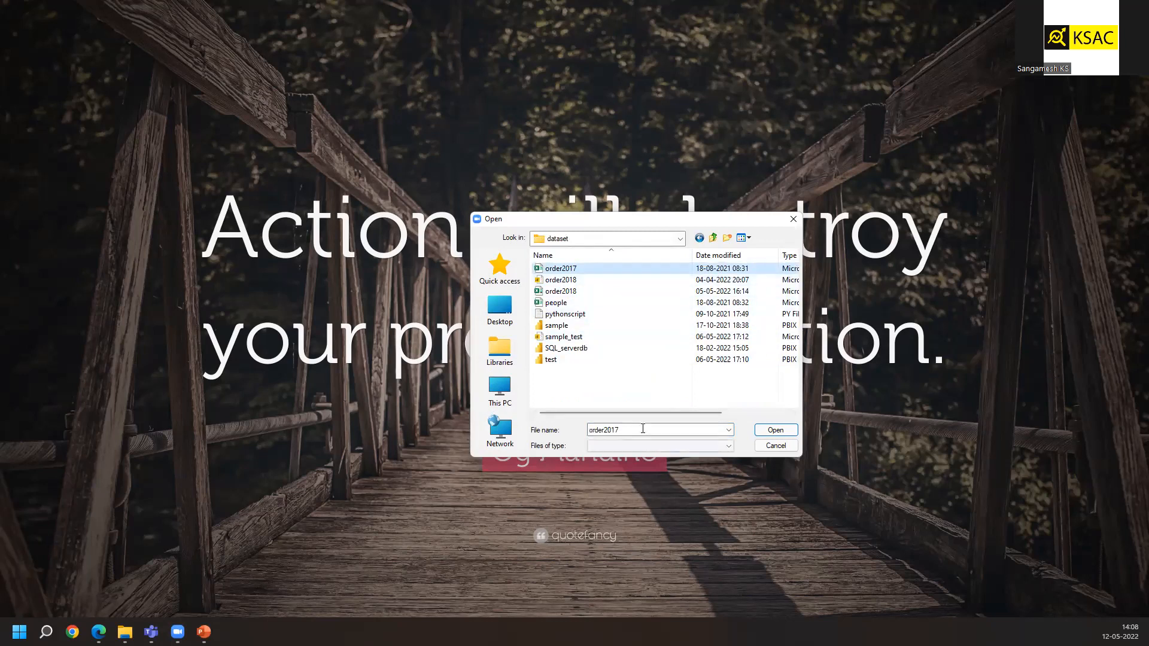
pyautogui.moveTo(637, 410)
pyautogui.mouseDown()
pyautogui.moveTo(713, 411)
pyautogui.moveTo(645, 412)
pyautogui.mouseUp()
pyautogui.click(775, 430)
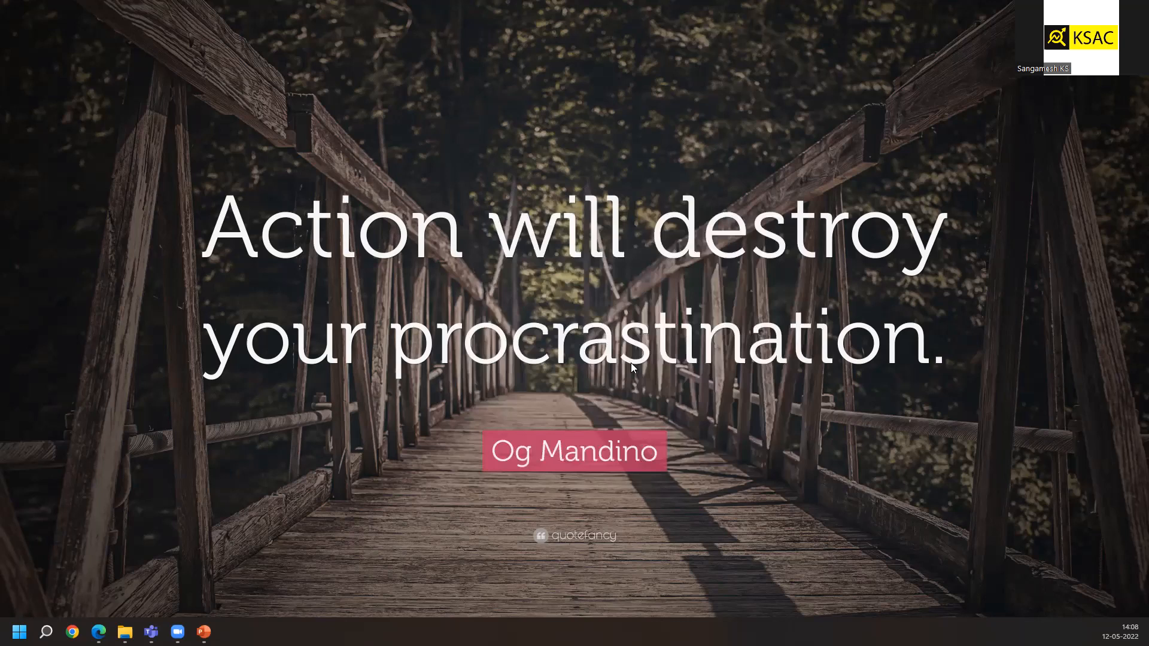
# Reopen the file dialog and open the people file from the dataset folder
pyautogui.click(657, 453)
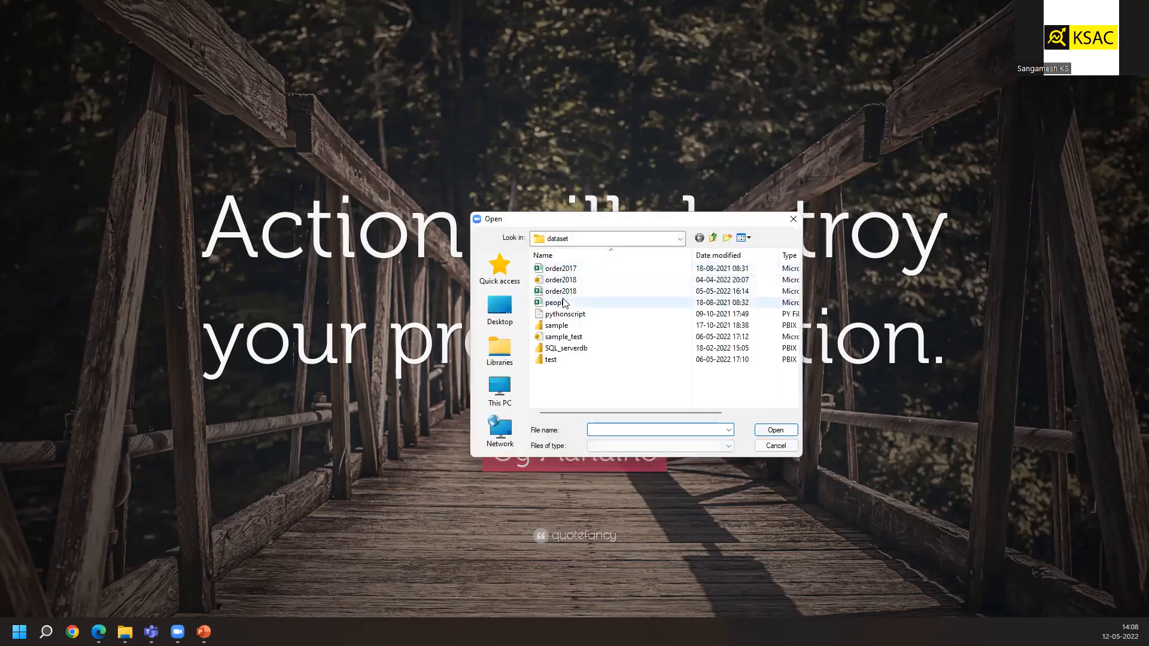
pyautogui.click(562, 303)
pyautogui.click(776, 430)
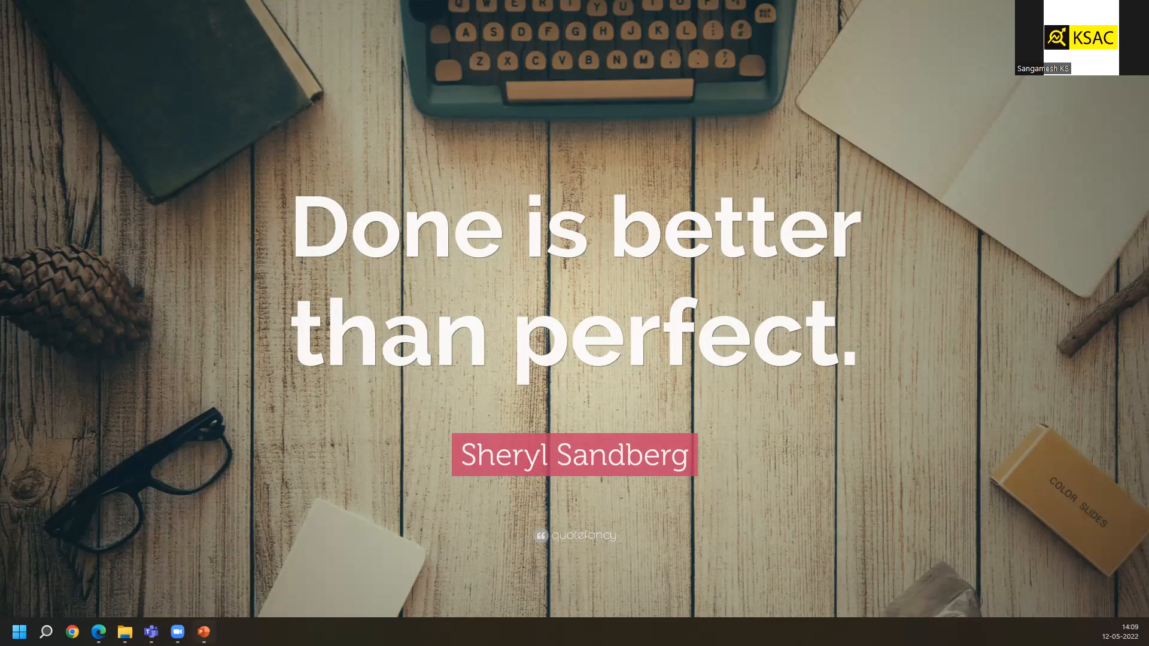
# Launch Google Chrome and choose the Personal profile
pyautogui.press('Escape')
pyautogui.scroll(6, 201, 339)
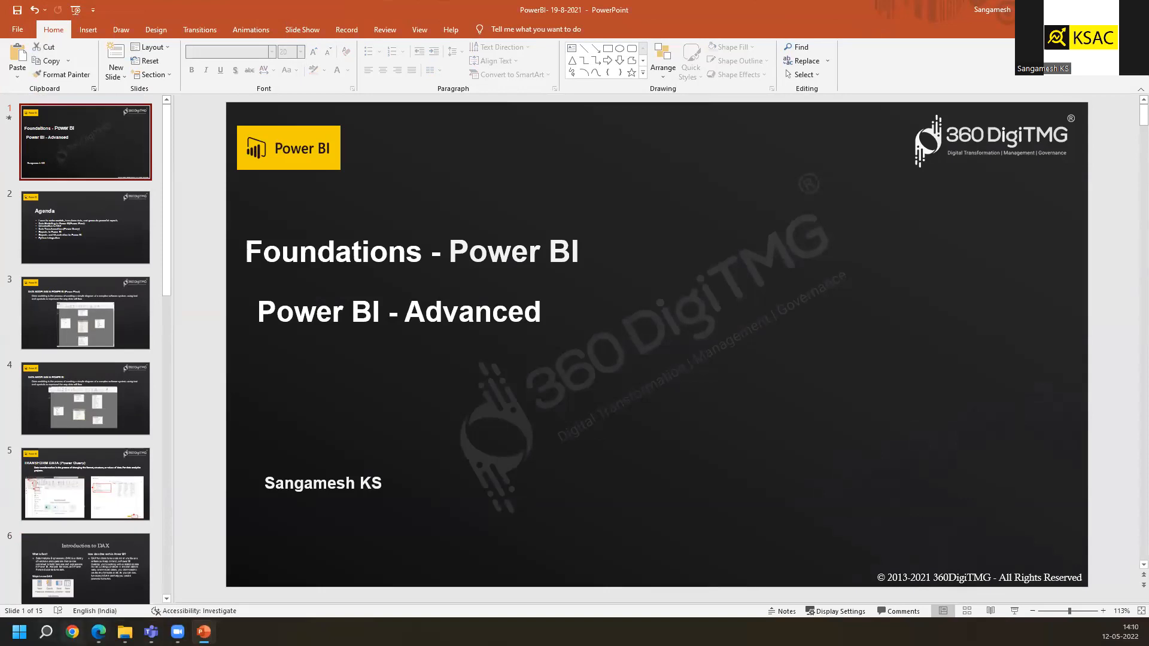
pyautogui.click(73, 632)
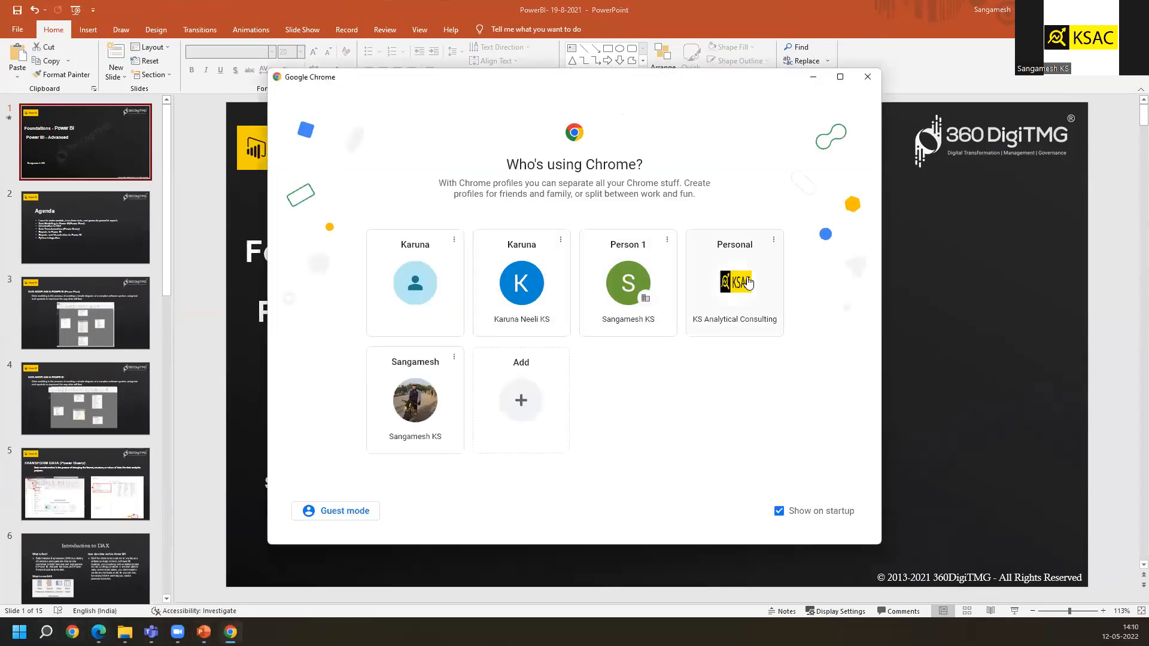
pyautogui.click(745, 278)
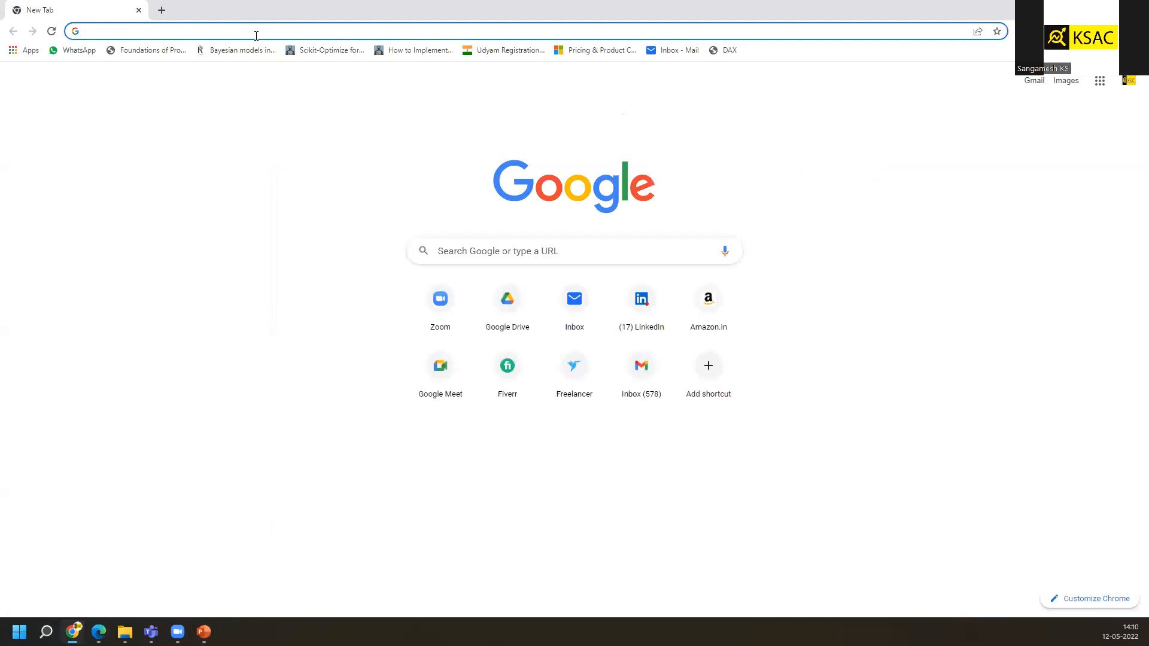
# Open the Power BI training proposal document from Google Drive and review the Module 3 topics in its course table
pyautogui.write('drive.google.com')
pyautogui.press('Return')
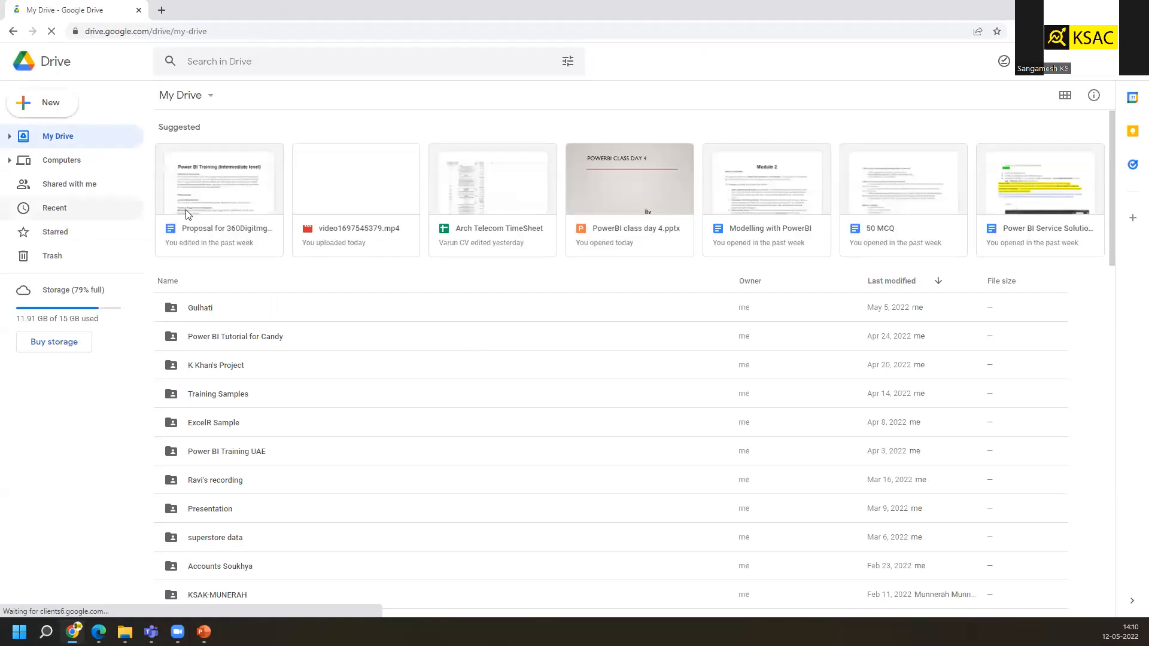
pyautogui.doubleClick(213, 214)
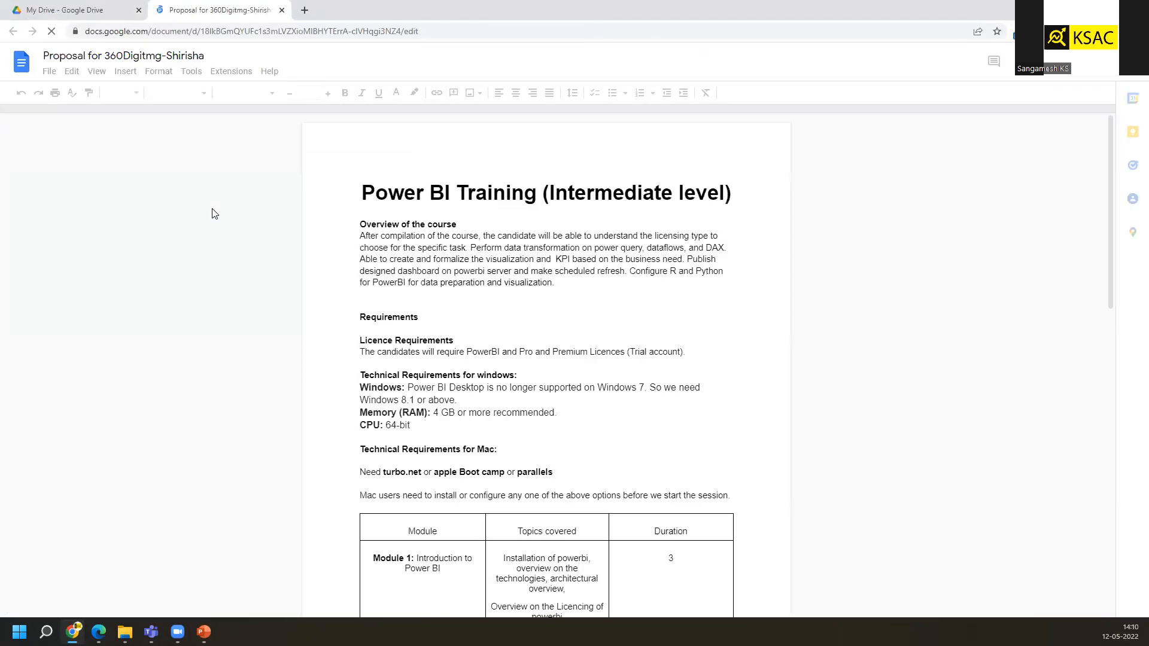
pyautogui.scroll(-6, 586, 453)
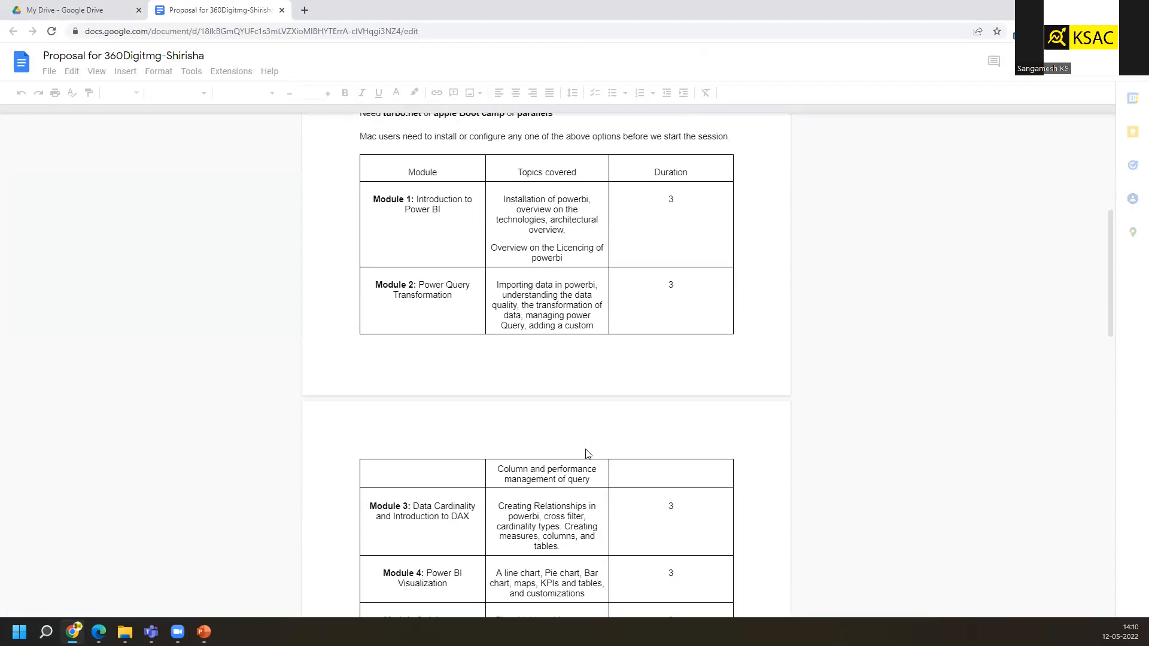
pyautogui.scroll(-2, 586, 454)
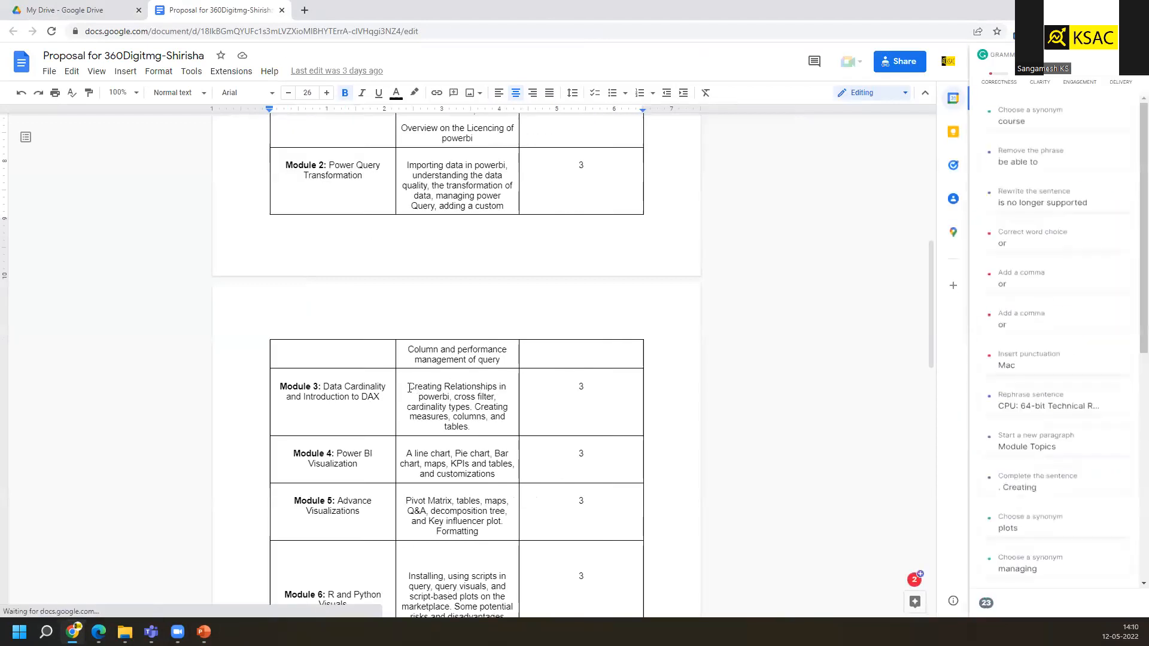
pyautogui.moveTo(408, 387); pyautogui.dragTo(451, 399)
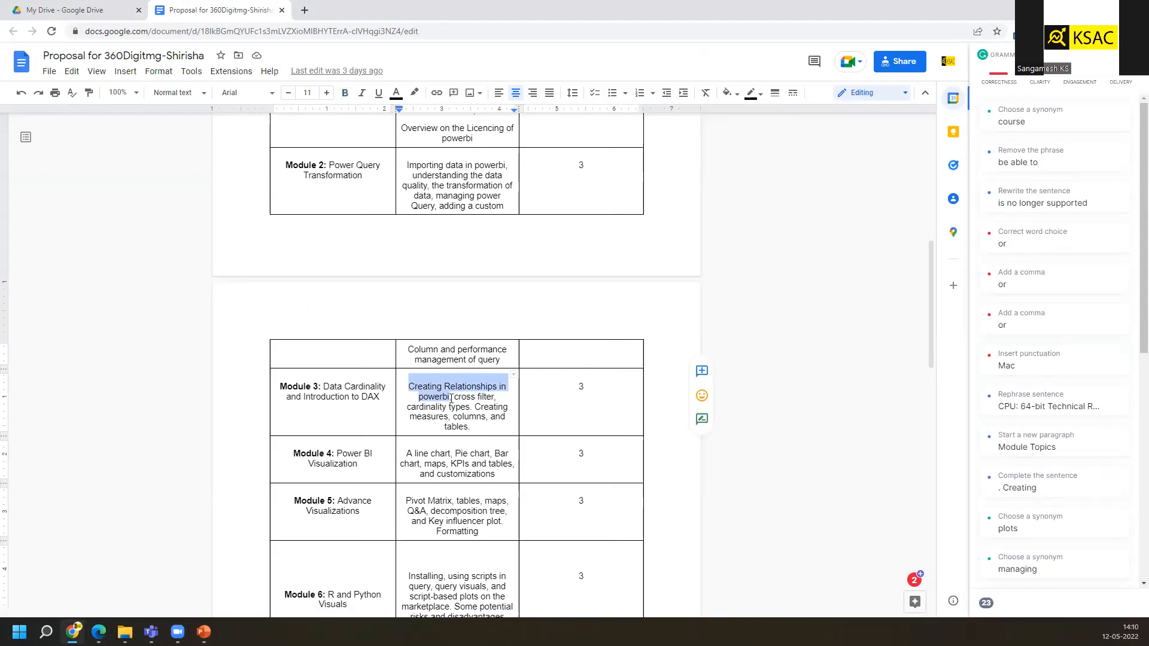
pyautogui.click(451, 398)
pyautogui.moveTo(473, 409); pyautogui.dragTo(488, 431)
pyautogui.click(322, 388)
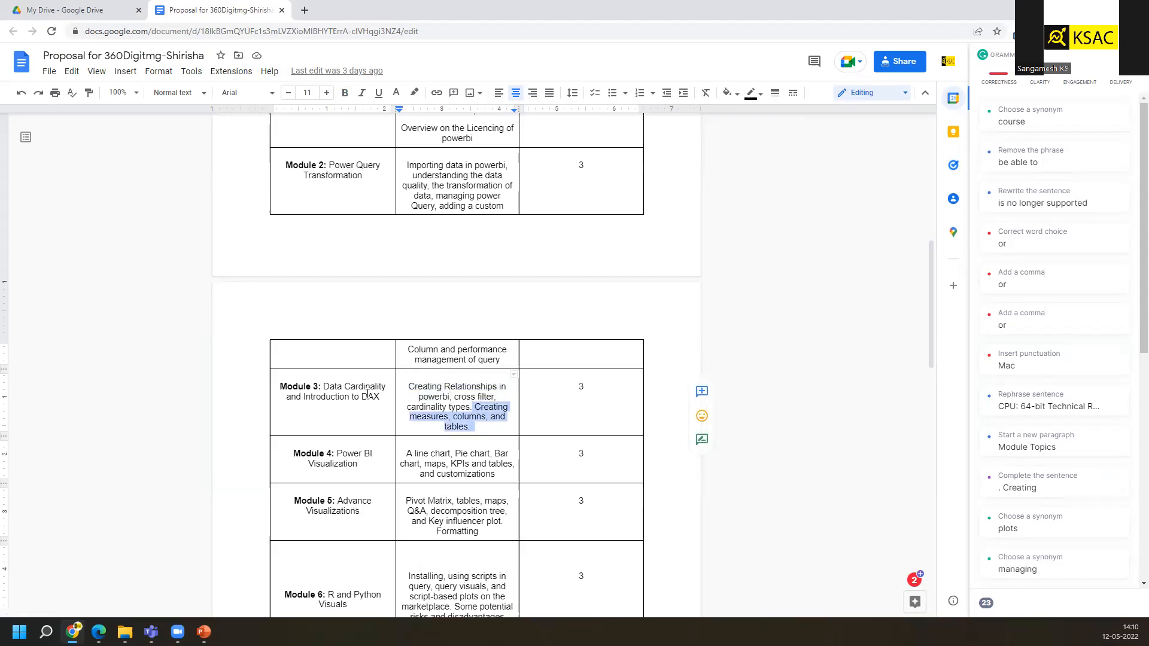
pyautogui.moveTo(338, 389); pyautogui.dragTo(385, 390)
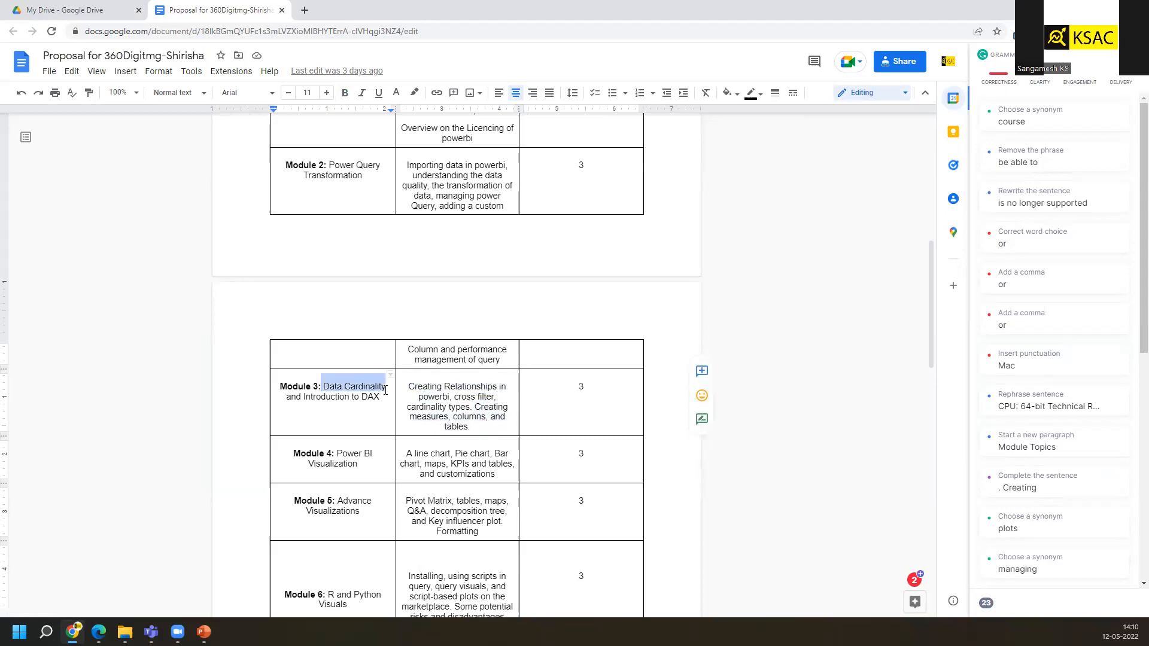
pyautogui.moveTo(304, 398); pyautogui.dragTo(378, 399)
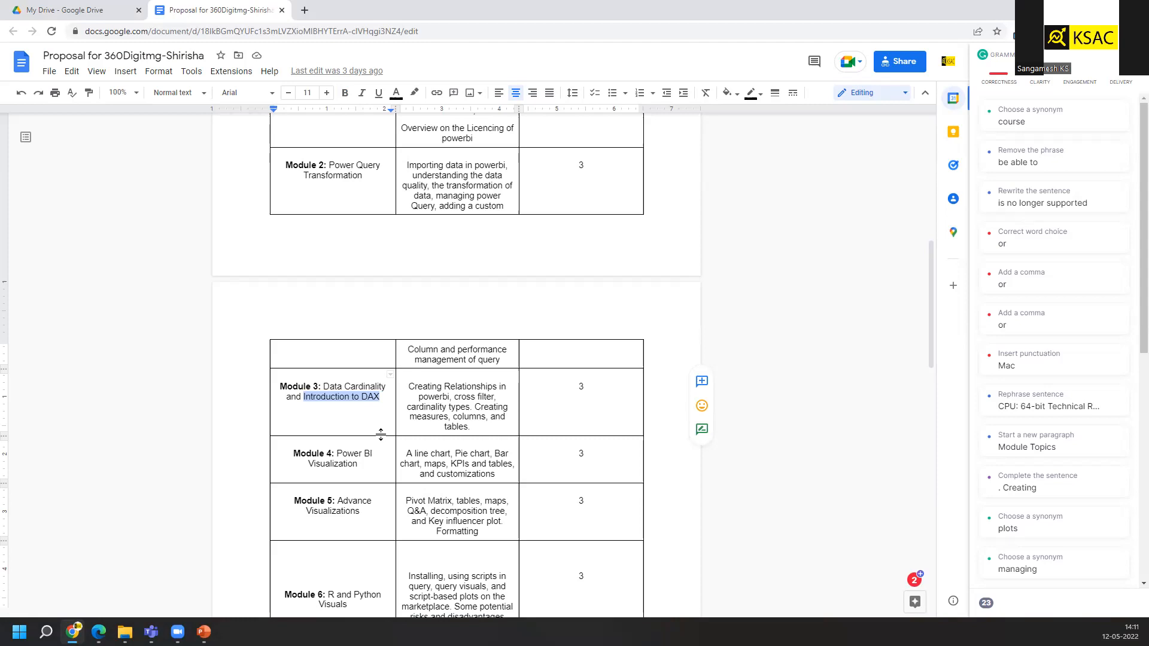
# Launch Power BI Desktop and close its start screen
pyautogui.press('super+s')
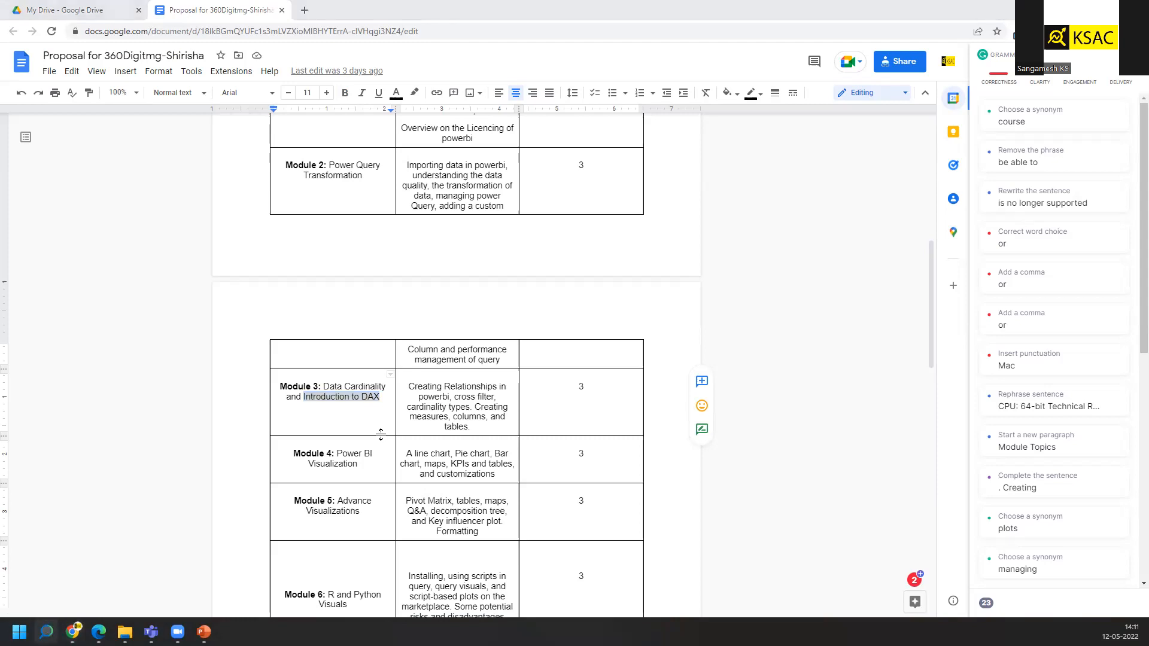
pyautogui.press('Escape')
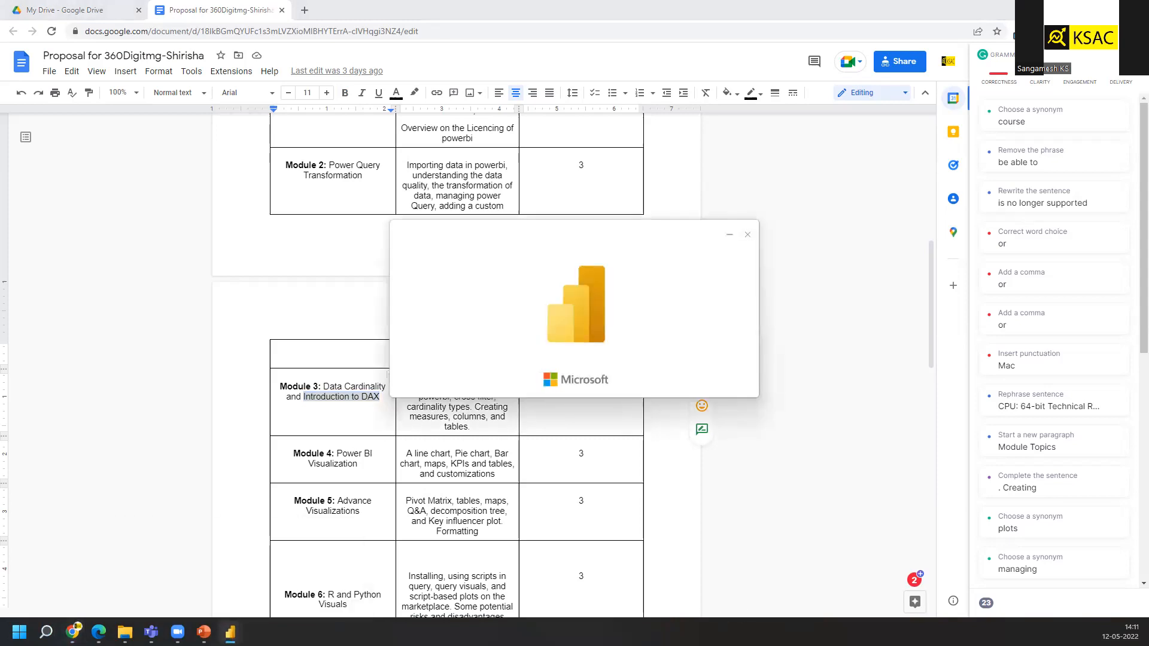
pyautogui.moveTo(231, 633)
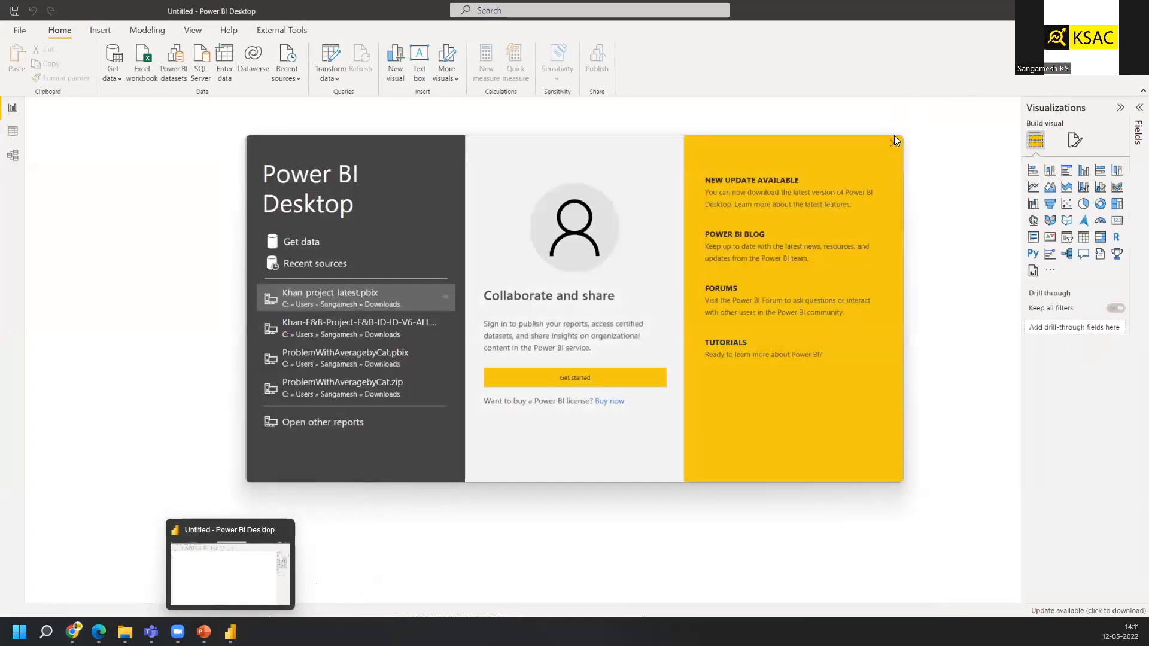
pyautogui.click(893, 144)
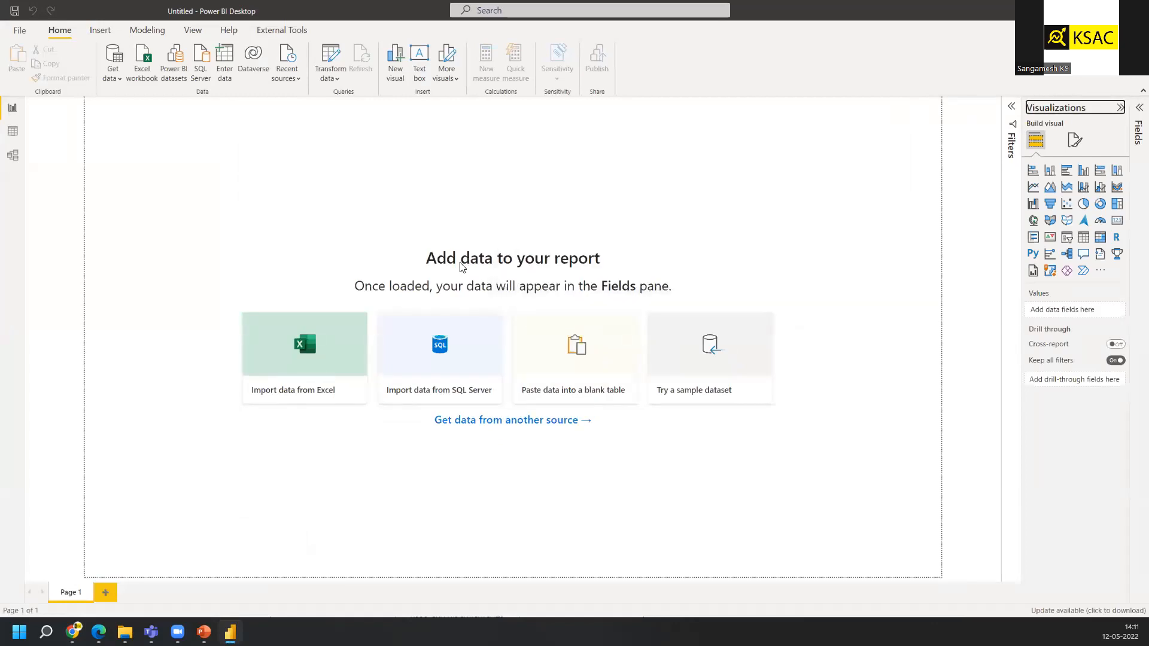
# Start a Text/CSV import and navigate to the PowerBI Training 360 folder on the DATA (D:) drive
pyautogui.click(120, 76)
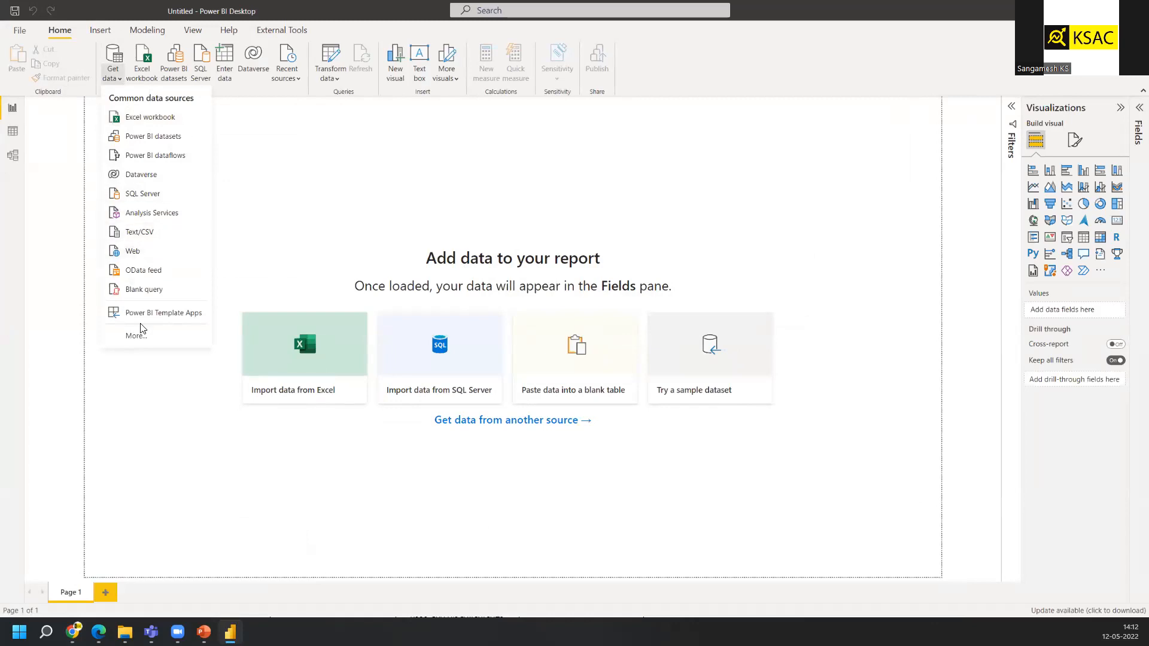
pyautogui.moveTo(124, 632)
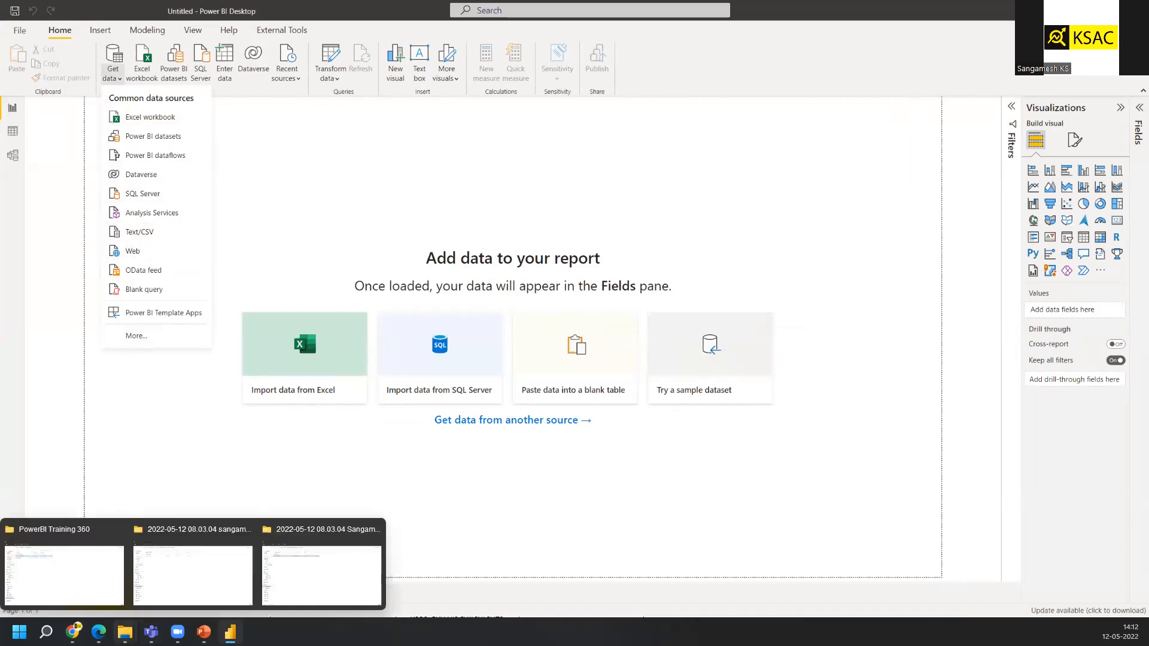
pyautogui.click(148, 238)
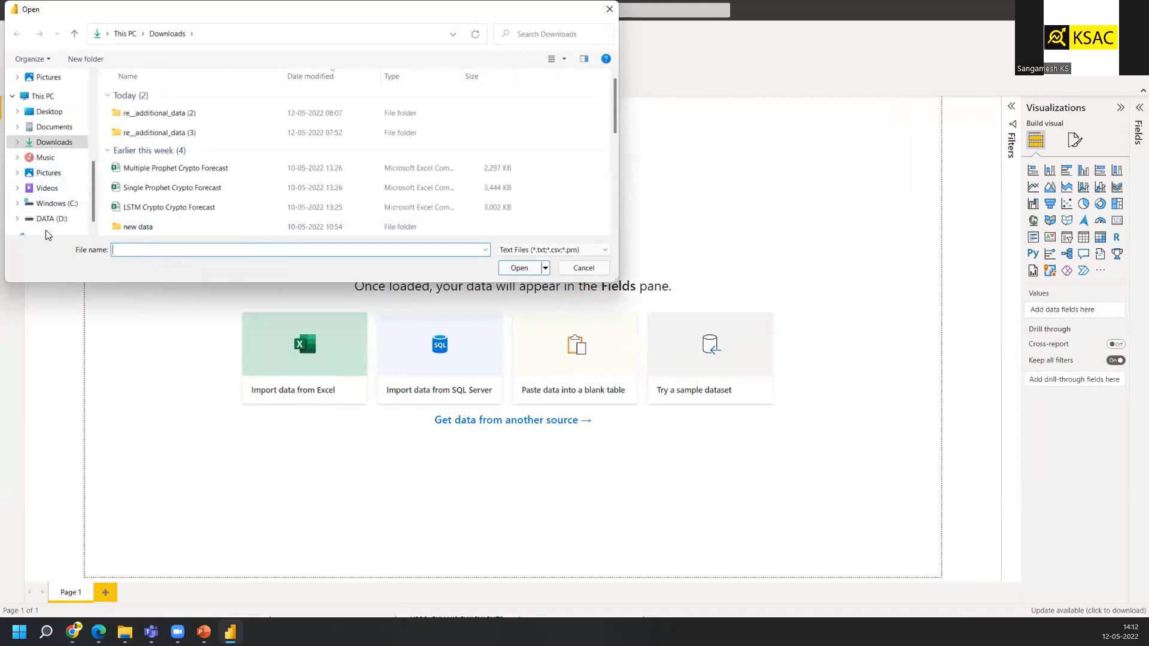
pyautogui.scroll(-1, 48, 234)
pyautogui.click(48, 204)
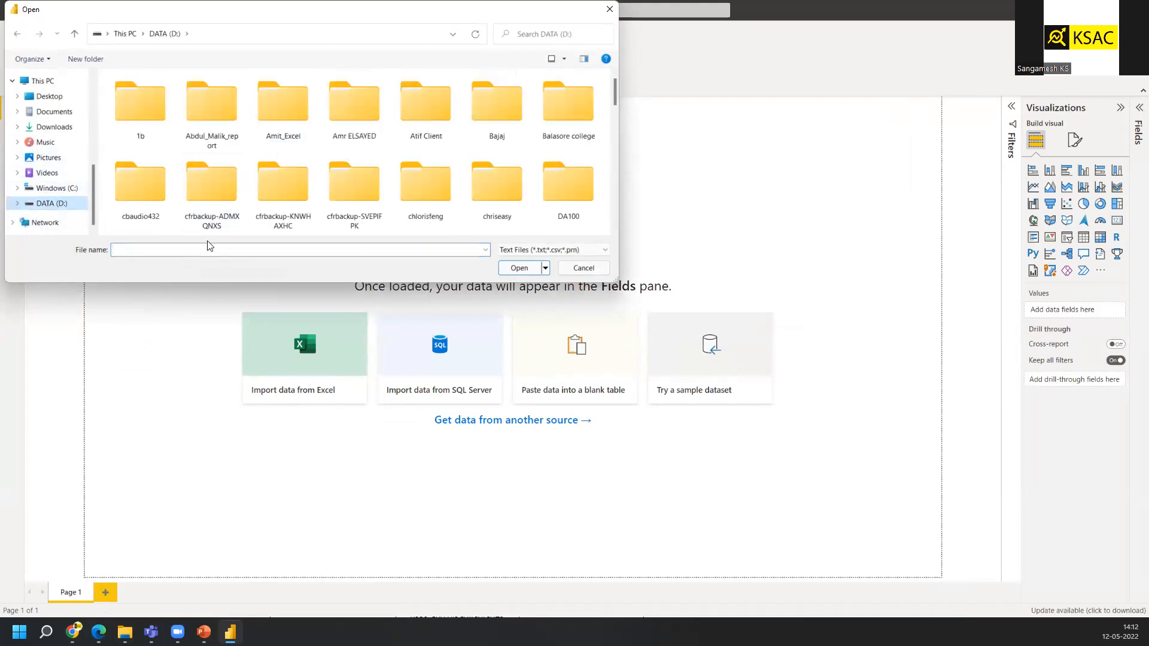
pyautogui.click(190, 249)
pyautogui.write('powe')
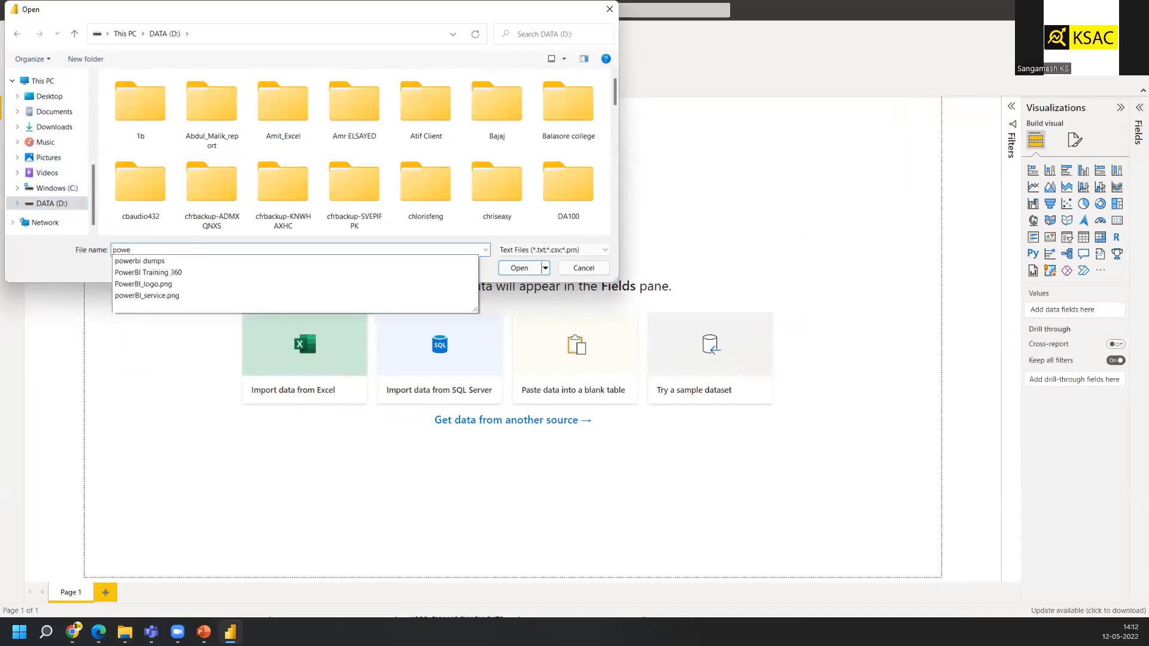
pyautogui.press('Down')
pyautogui.press('Down')
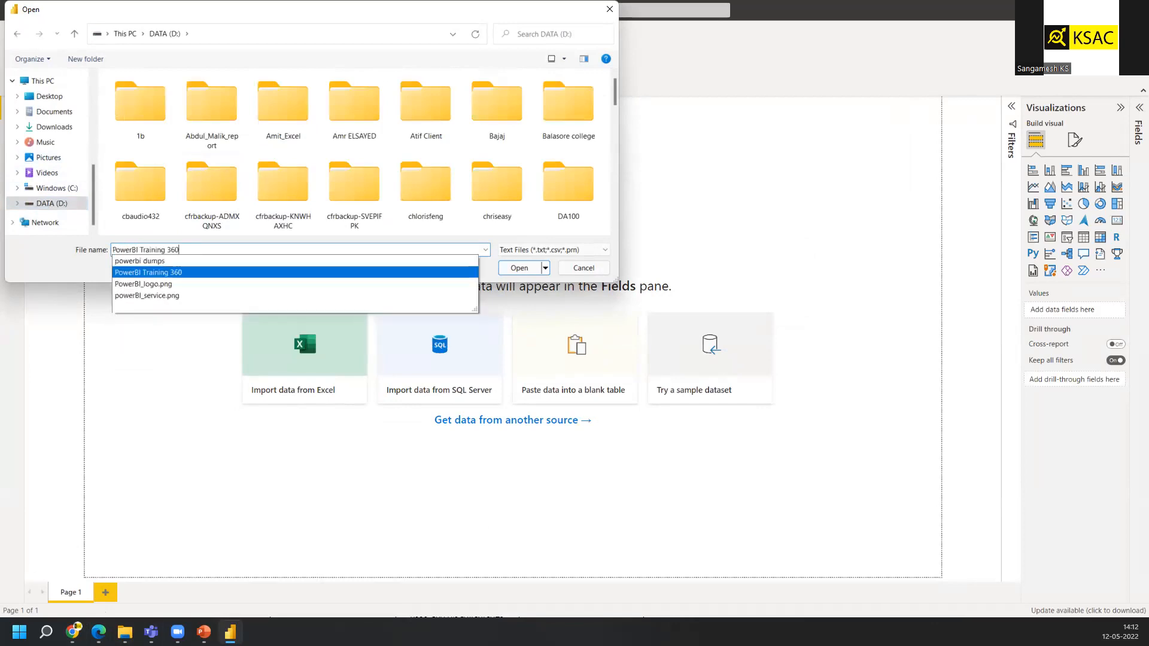
pyautogui.press('Return')
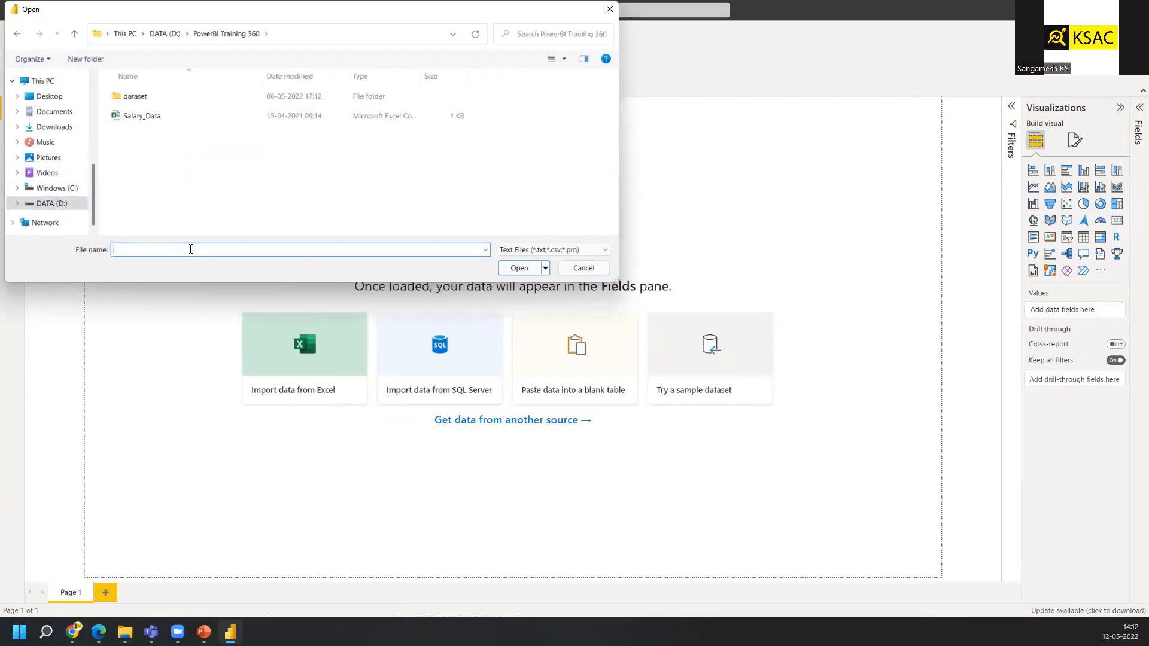
# Open the order2017 file from the dataset subfolder and load it into the report
pyautogui.doubleClick(149, 96)
pyautogui.click(149, 96)
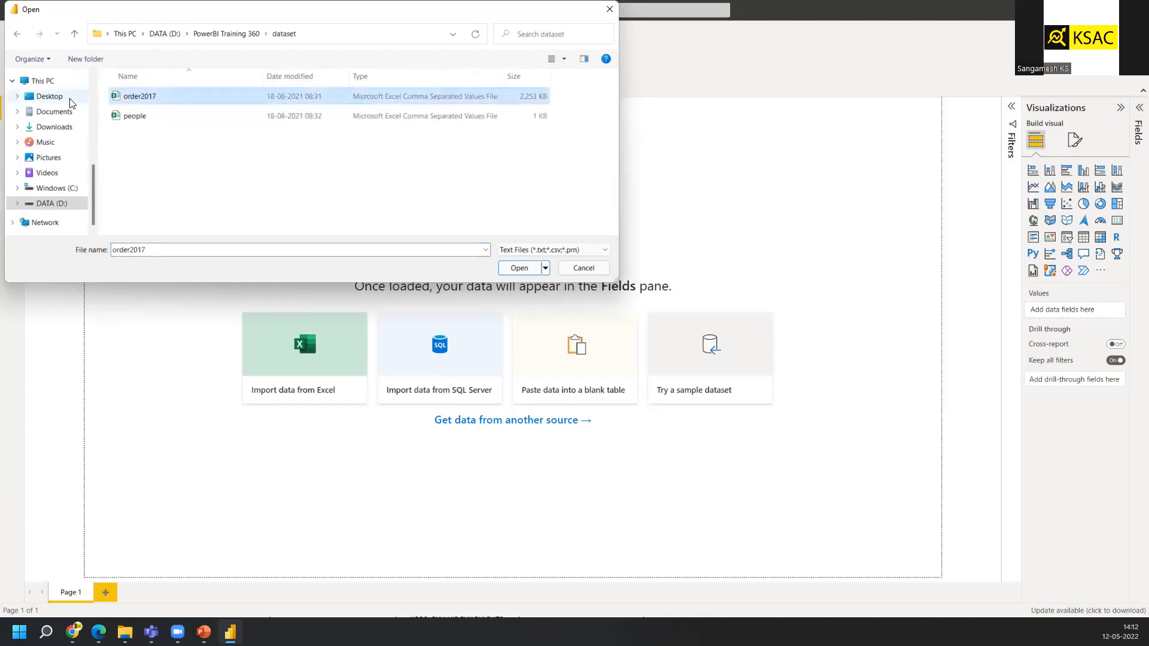
pyautogui.click(519, 268)
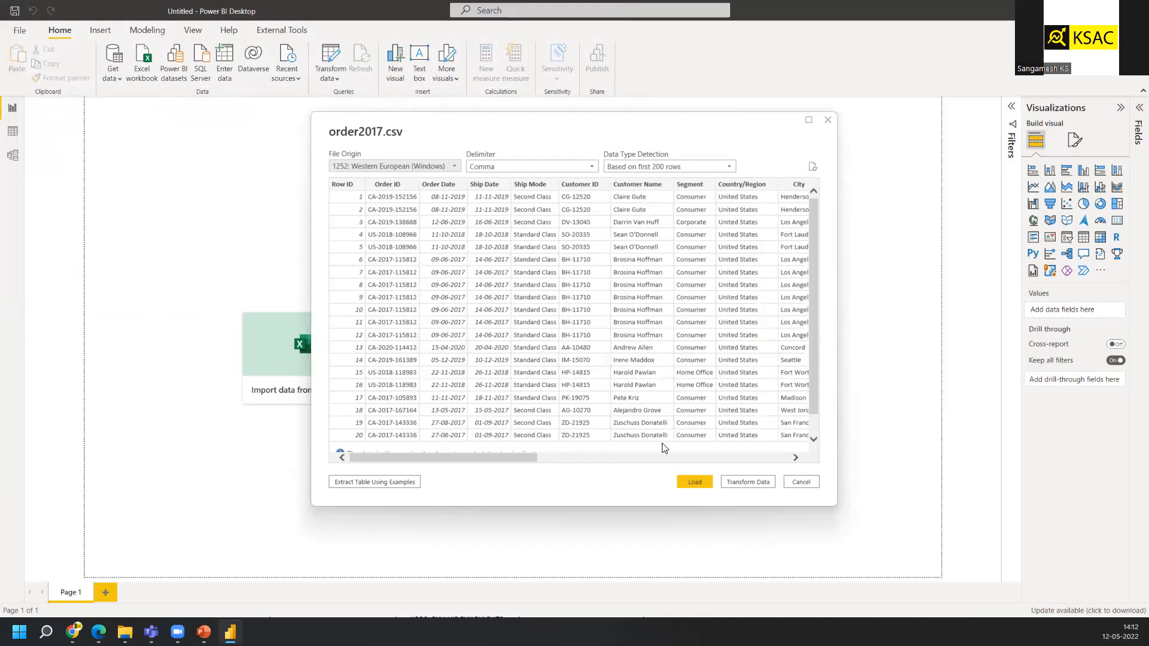
pyautogui.click(695, 482)
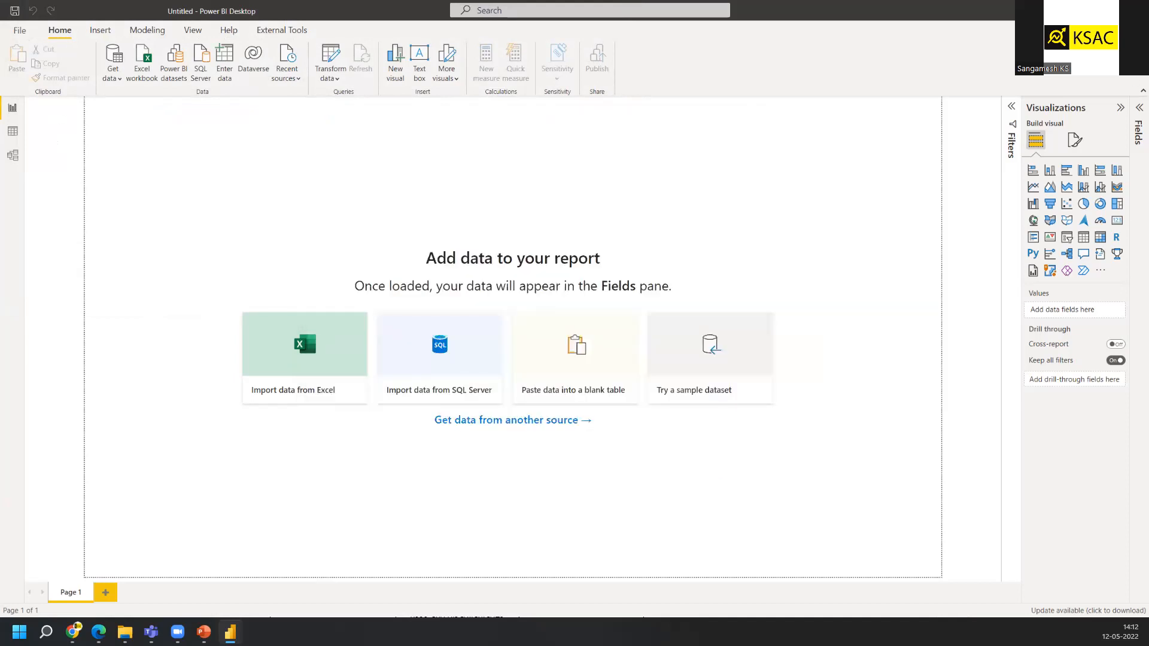
# Expand the Fields pane and start a Text/CSV import of the people file from the dataset folder
pyautogui.click(1138, 108)
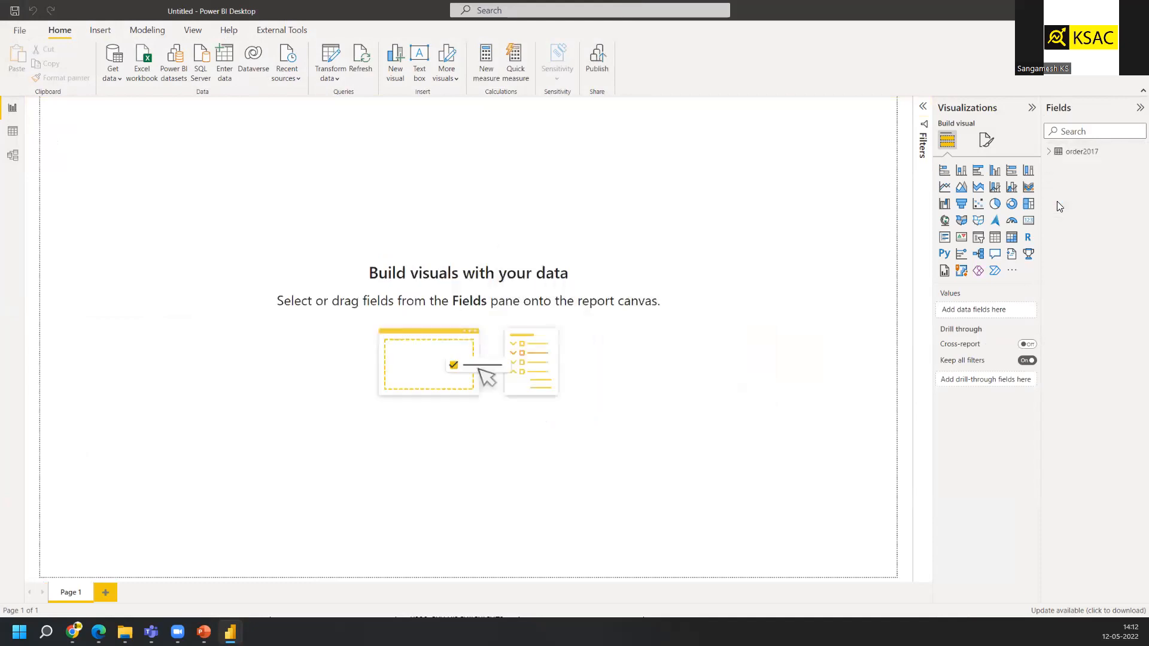
pyautogui.click(117, 74)
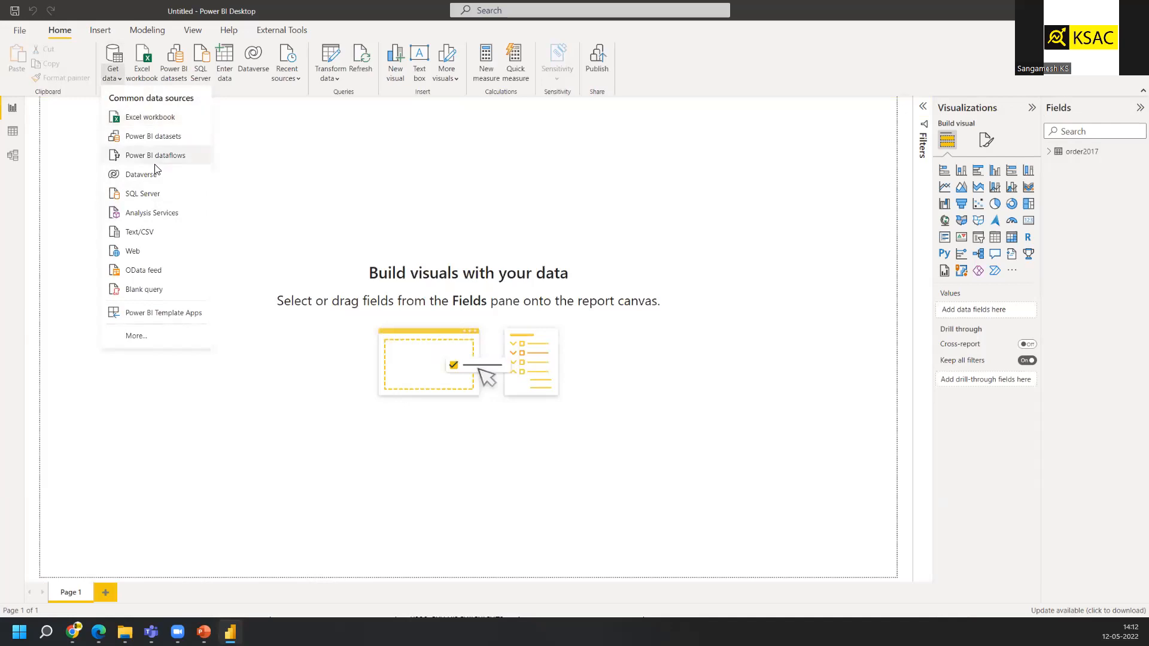
pyautogui.click(150, 232)
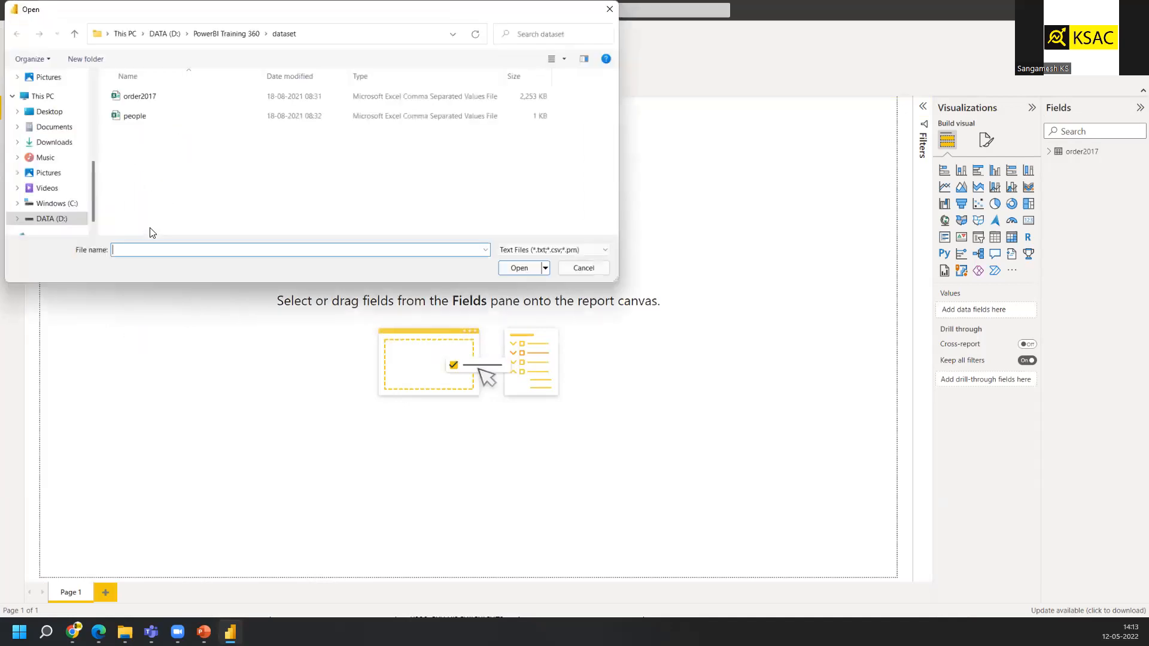
pyautogui.click(149, 117)
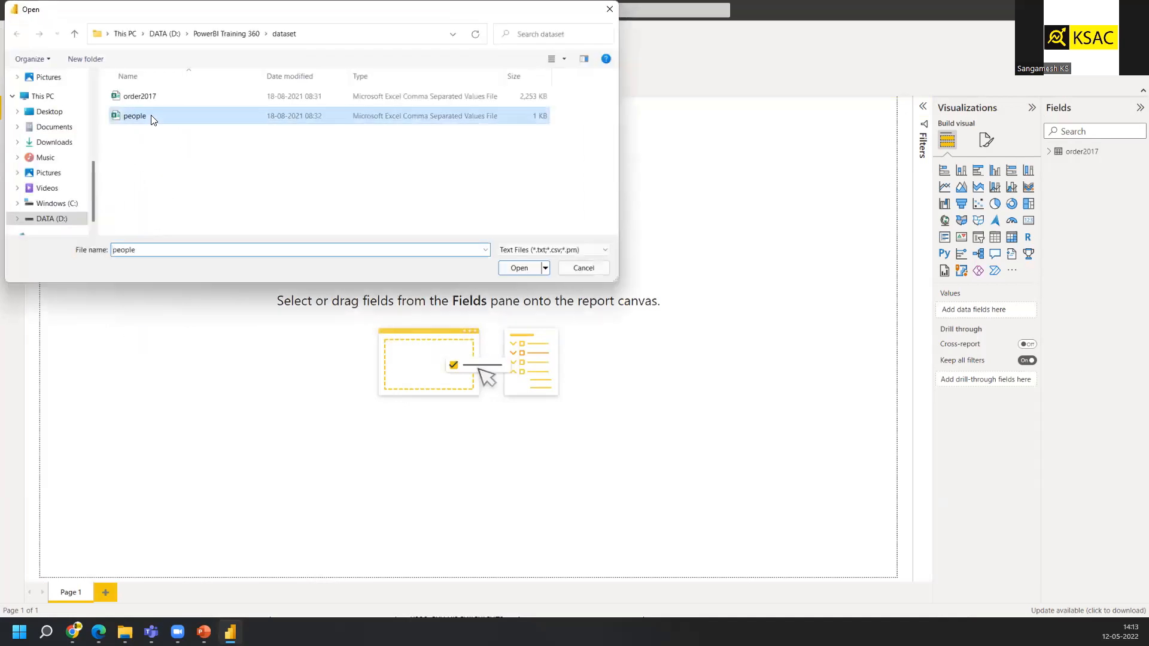
pyautogui.click(518, 269)
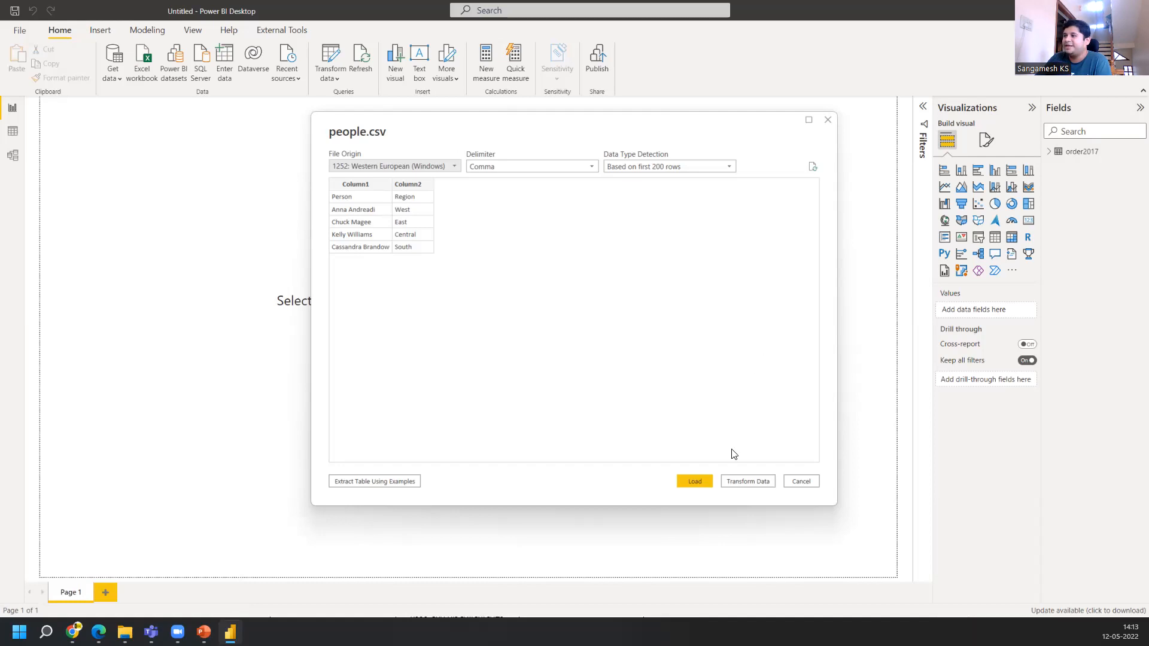
# Open the people data in Power Query and use its first row as headers
pyautogui.click(760, 482)
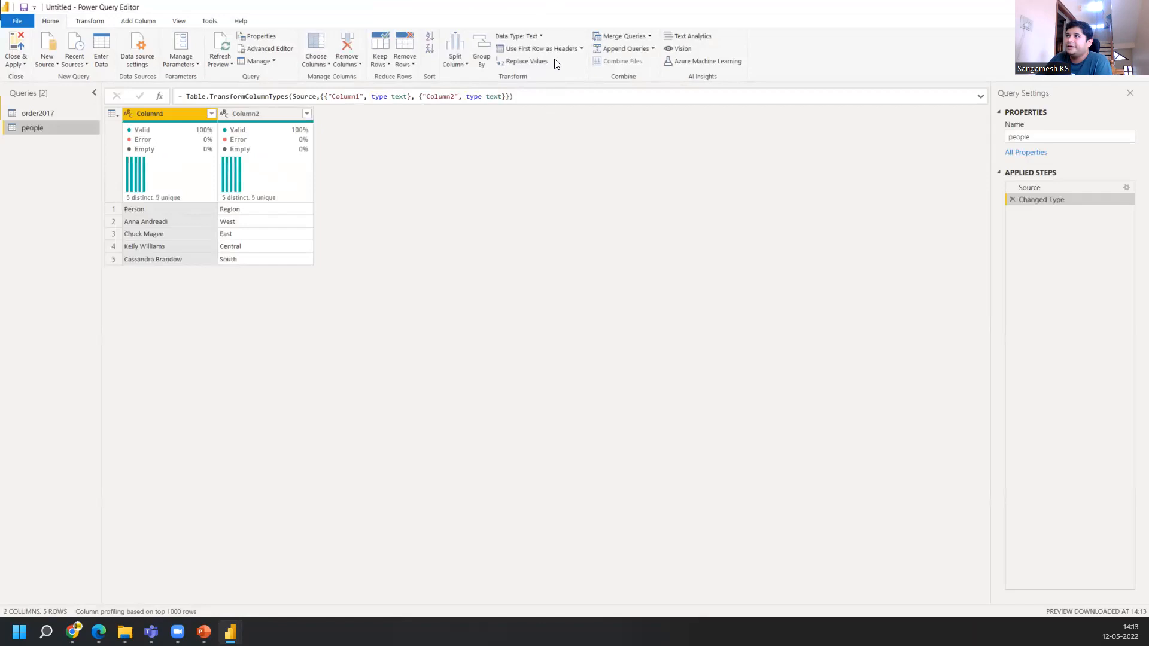
pyautogui.click(550, 49)
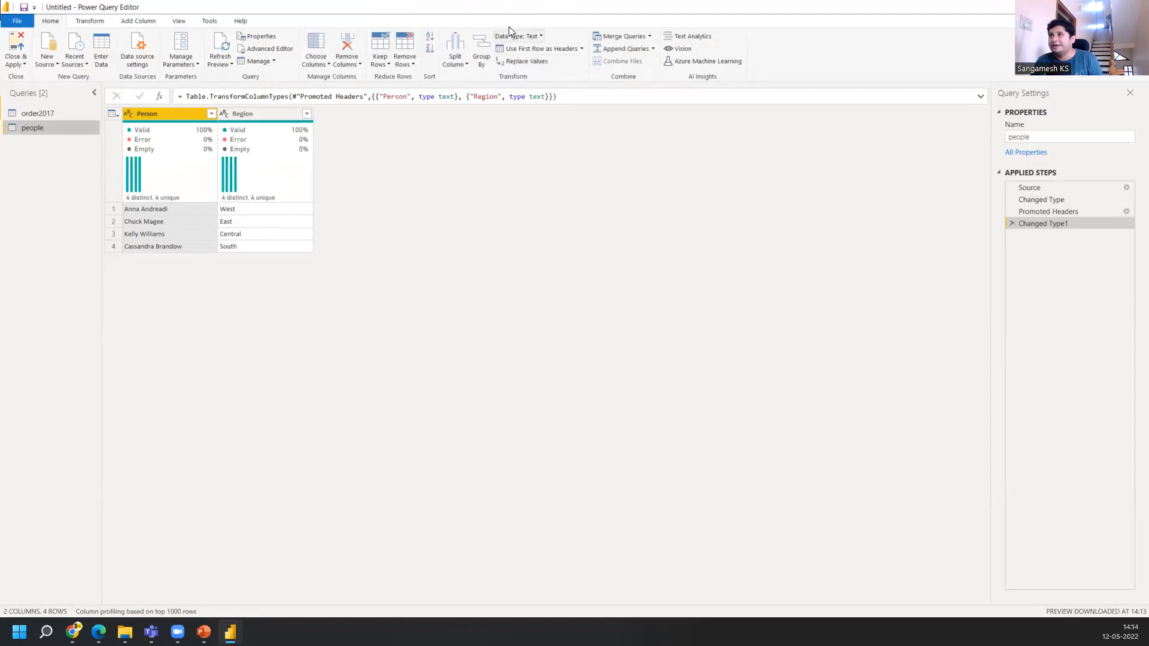
# Close Power Query and apply the changes to the report
pyautogui.click(23, 64)
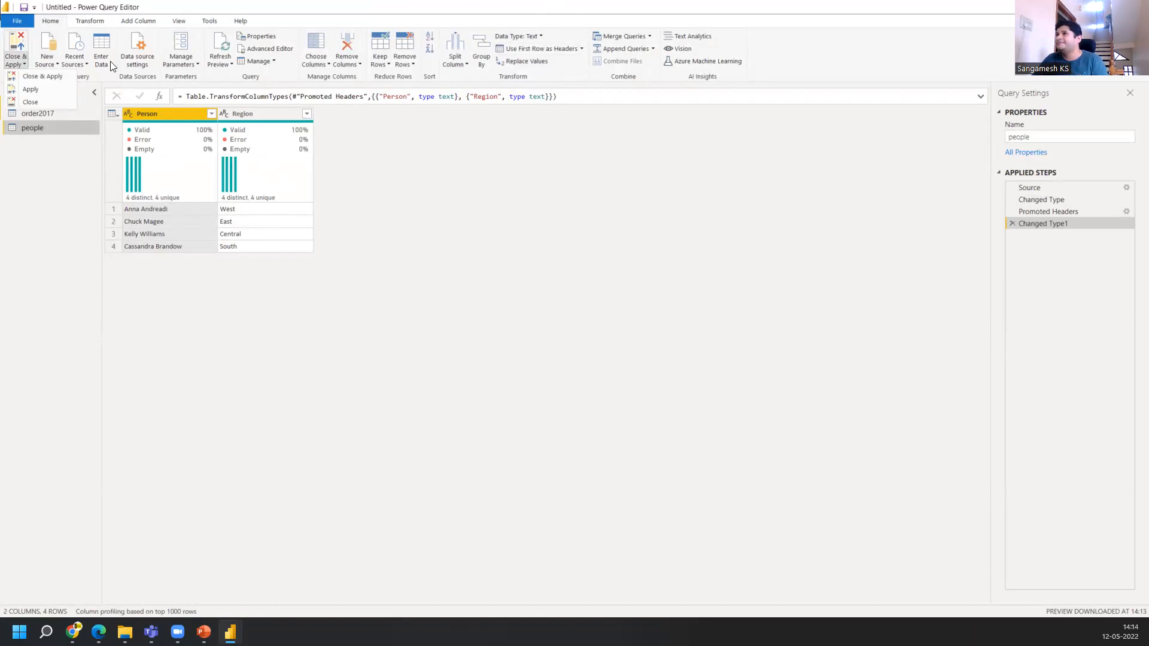
pyautogui.click(281, 326)
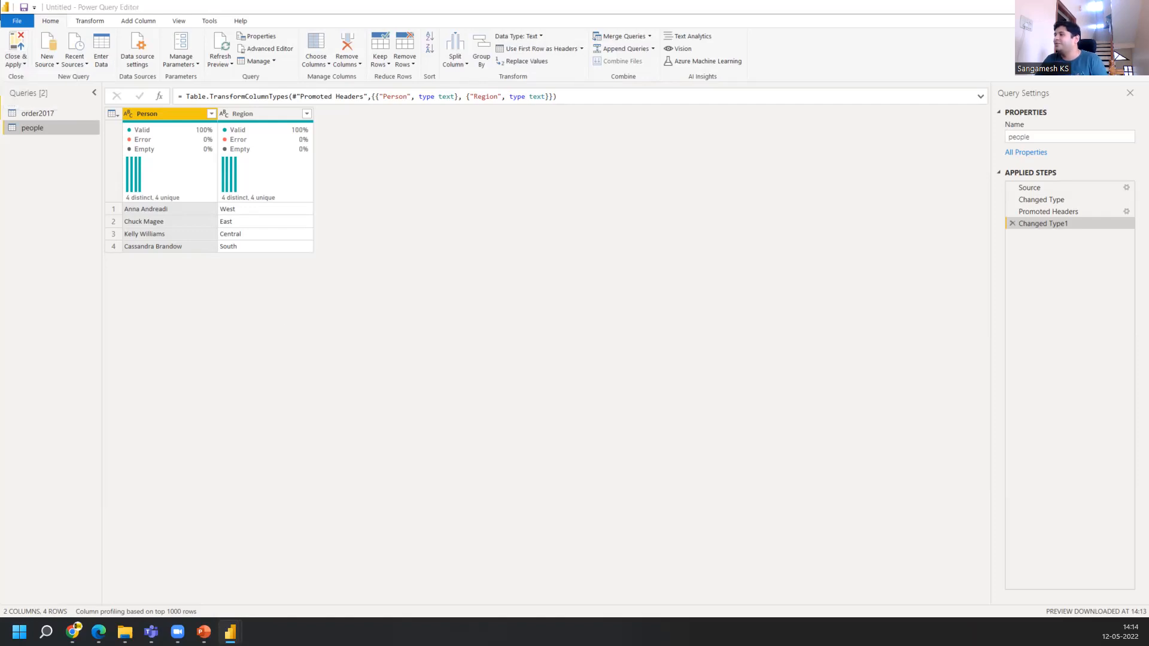
pyautogui.click(20, 64)
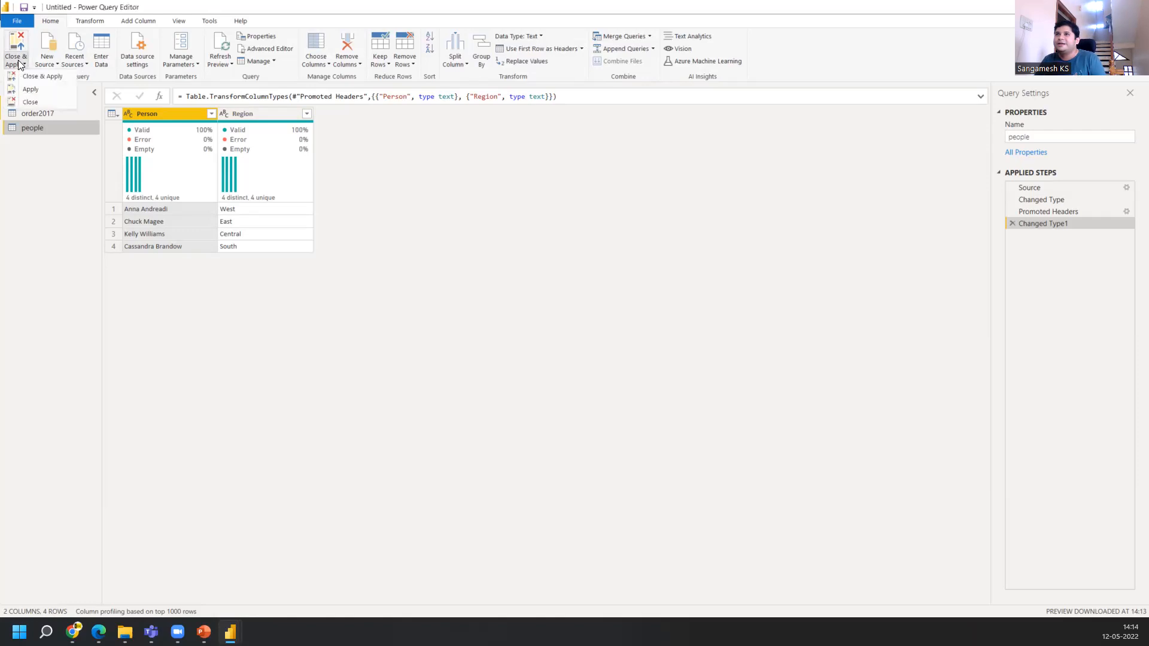
pyautogui.click(25, 78)
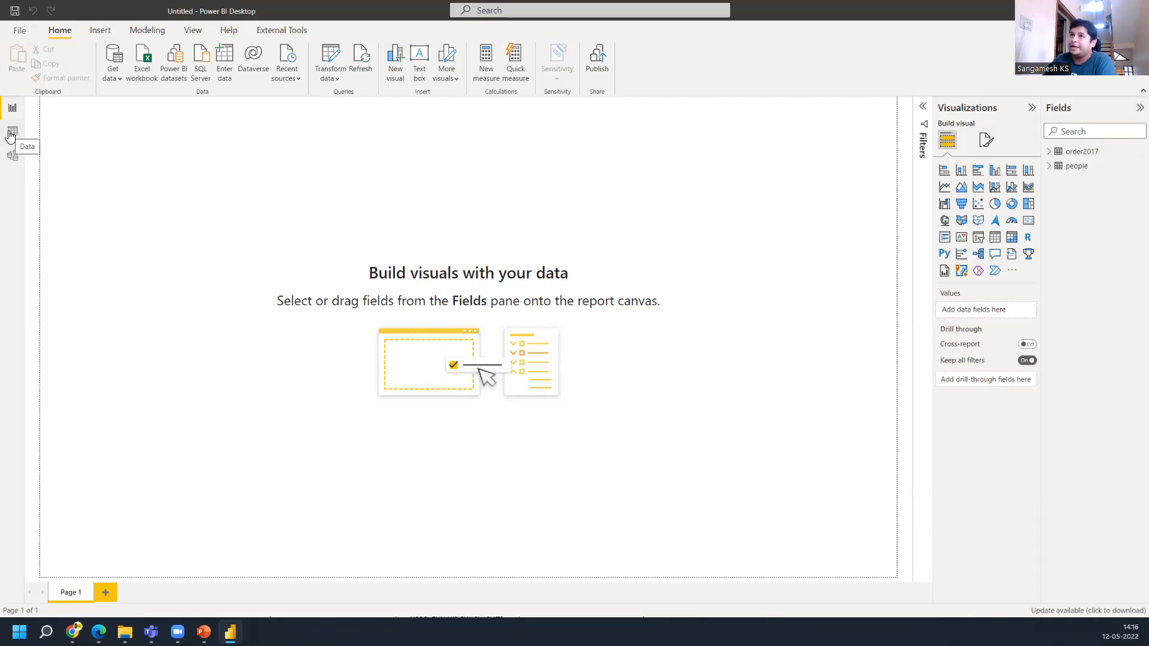
# Inspect the loaded tables in the Data view and the relationships in the Model view
pyautogui.click(13, 133)
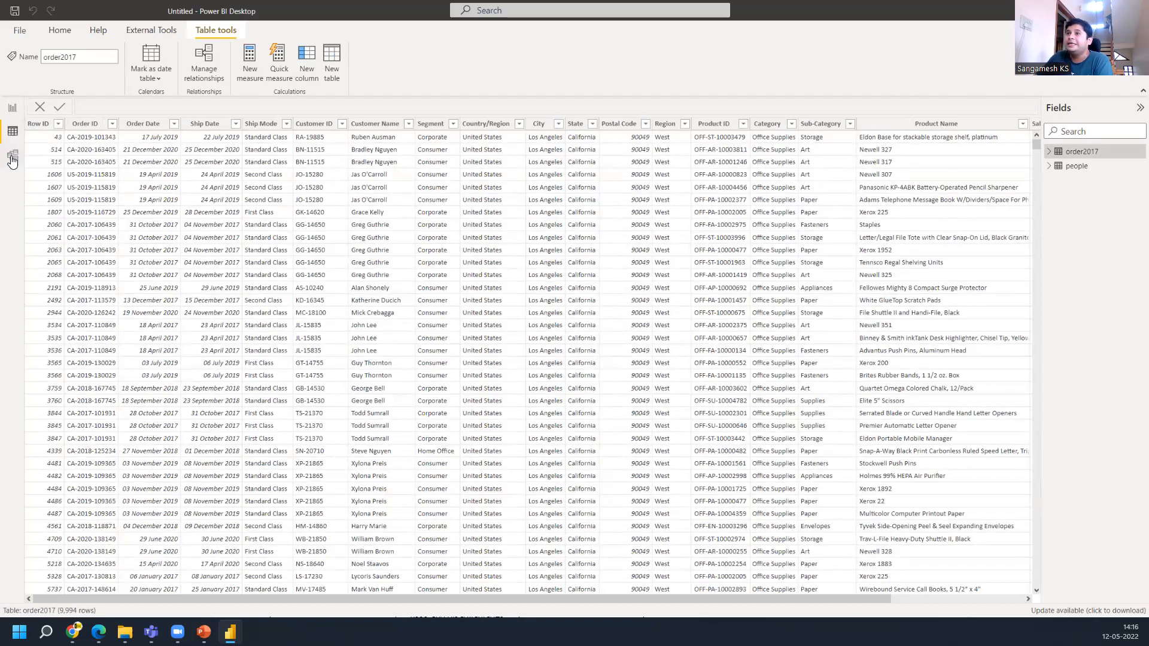
pyautogui.click(12, 158)
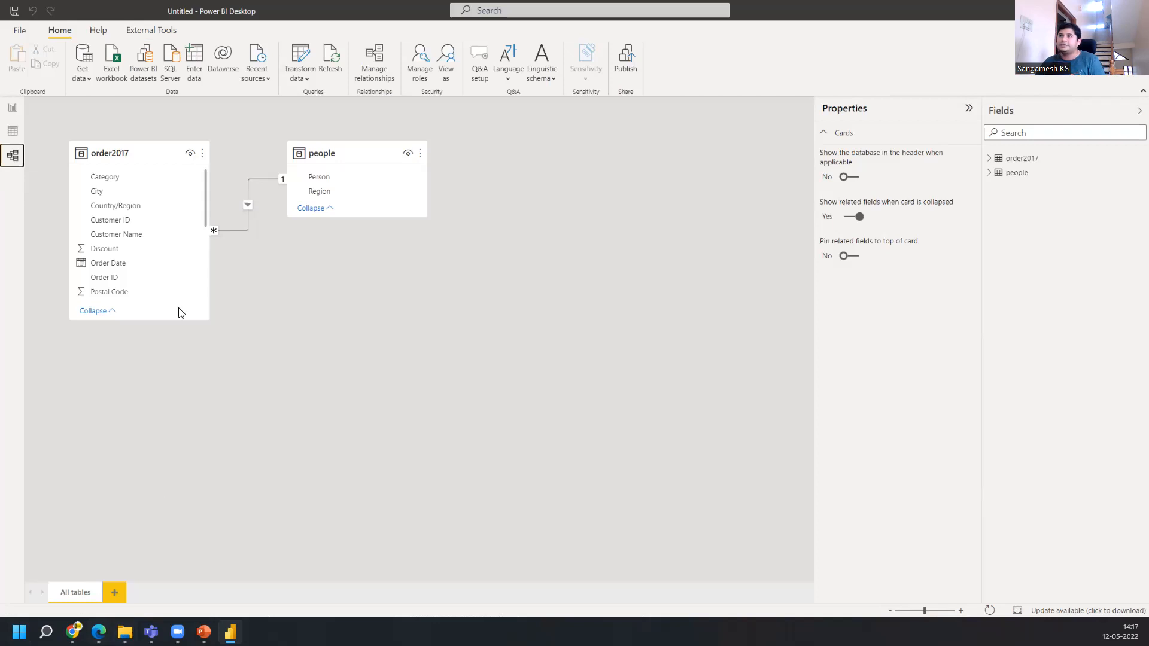
# Move the people table card to the right of order2017 in the Model view
pyautogui.moveTo(323, 150); pyautogui.dragTo(556, 207)
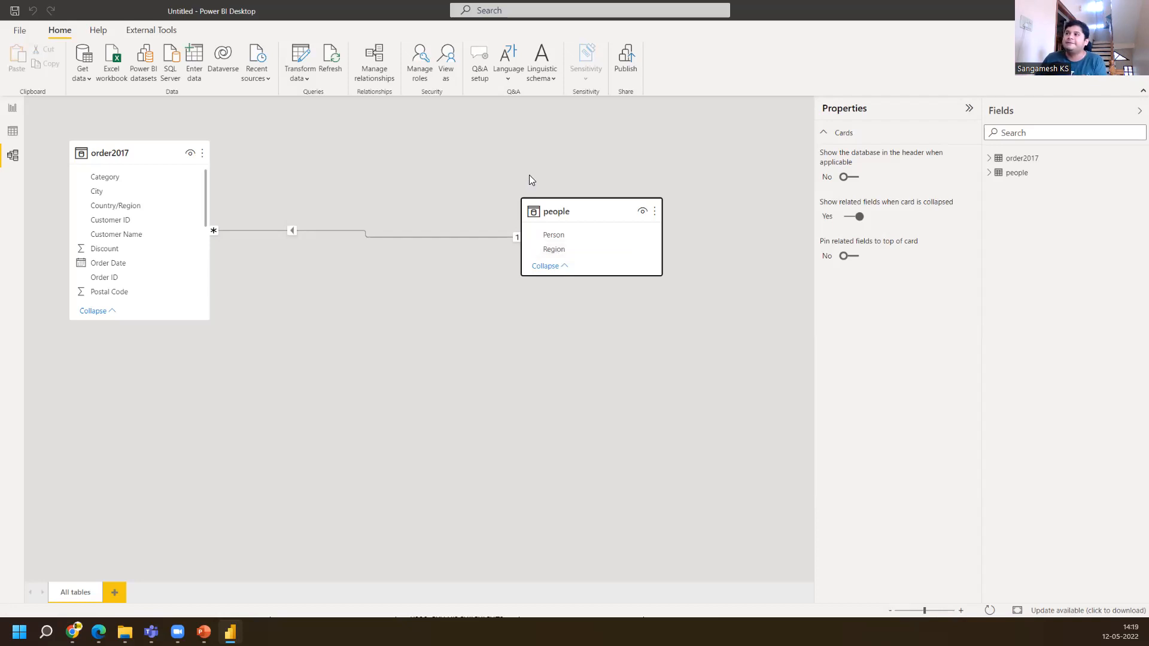
pyautogui.moveTo(555, 206); pyautogui.dragTo(566, 161)
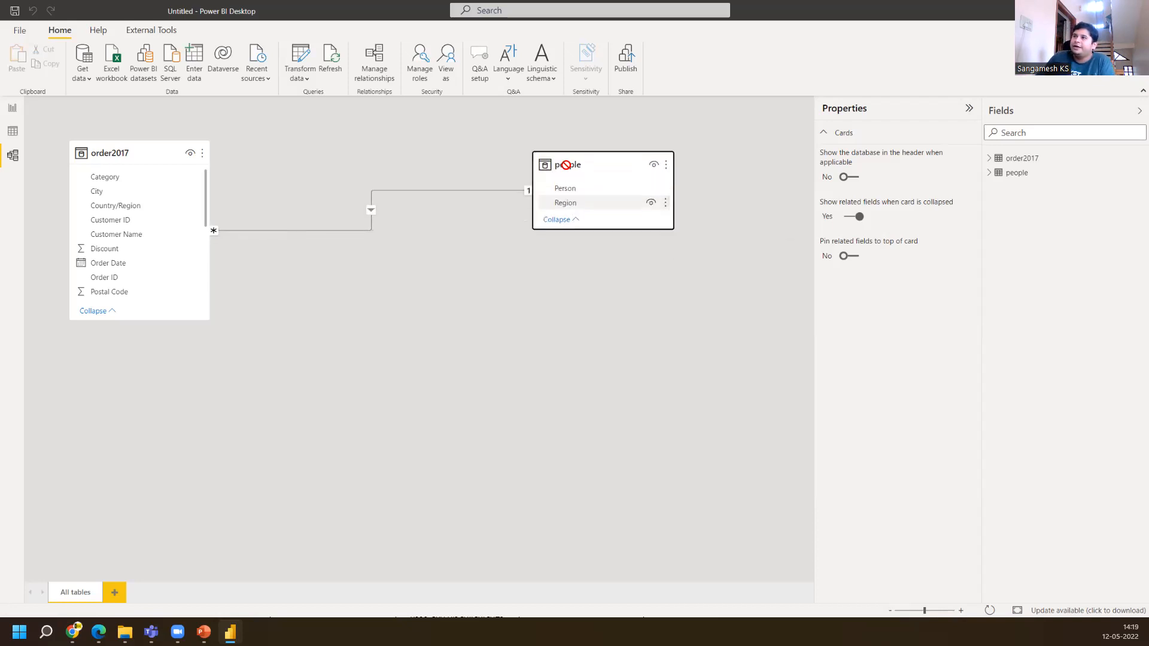
# Inspect the people and order2017 tables in the Data view, including the Region column's filter values
pyautogui.click(13, 131)
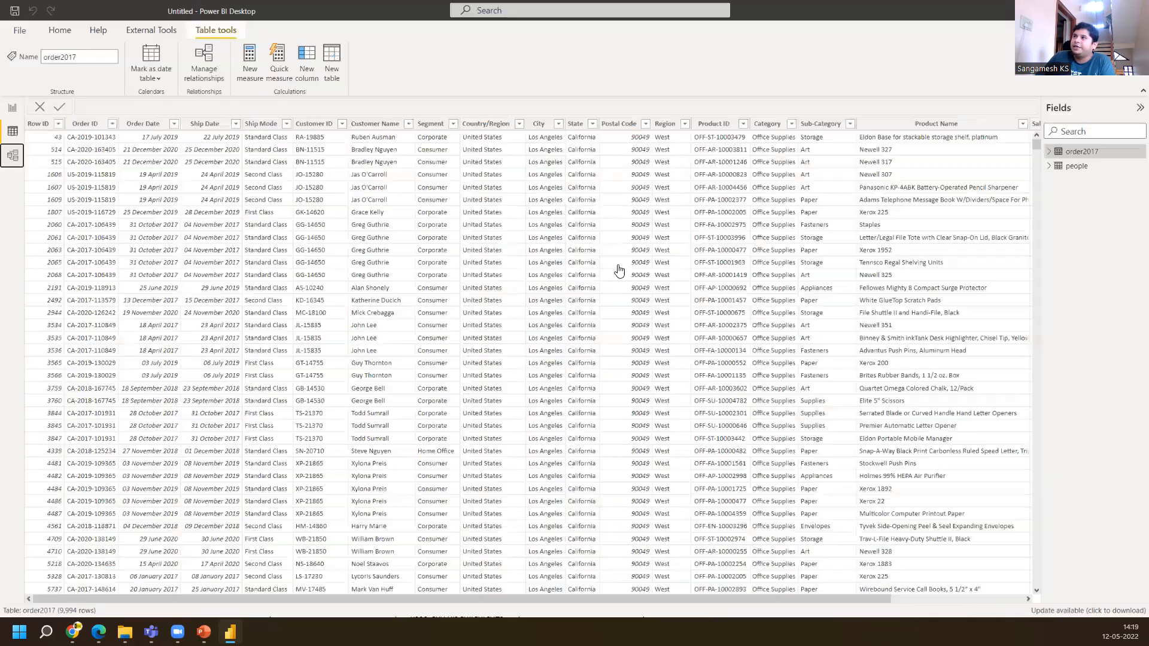
pyautogui.click(1058, 170)
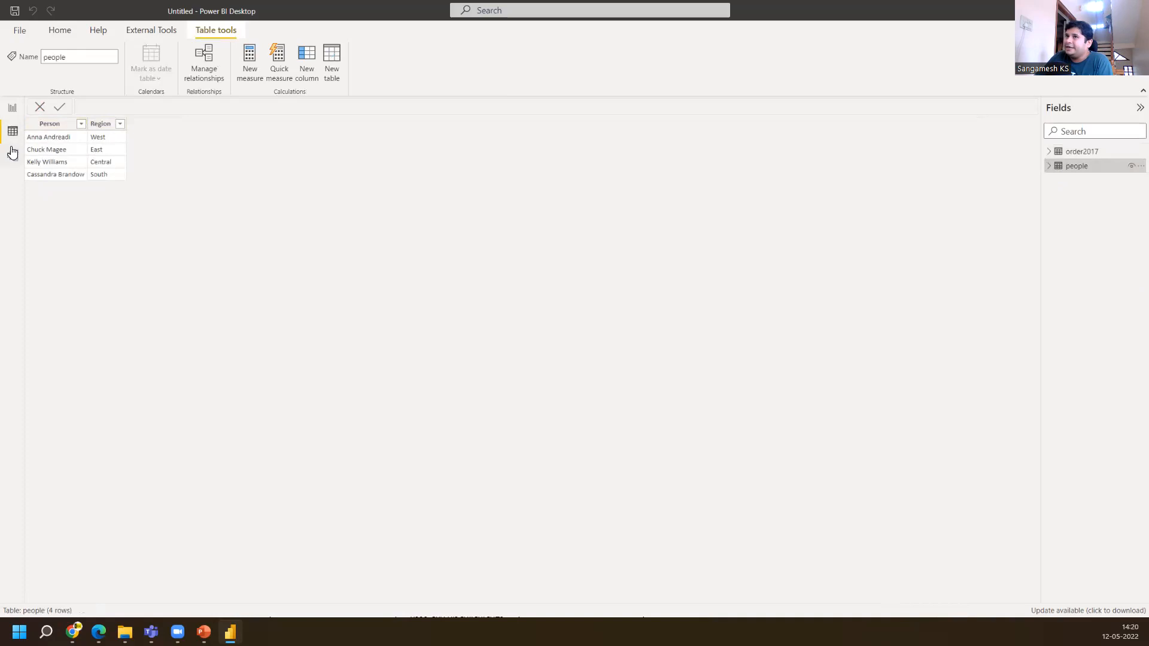
pyautogui.click(1082, 153)
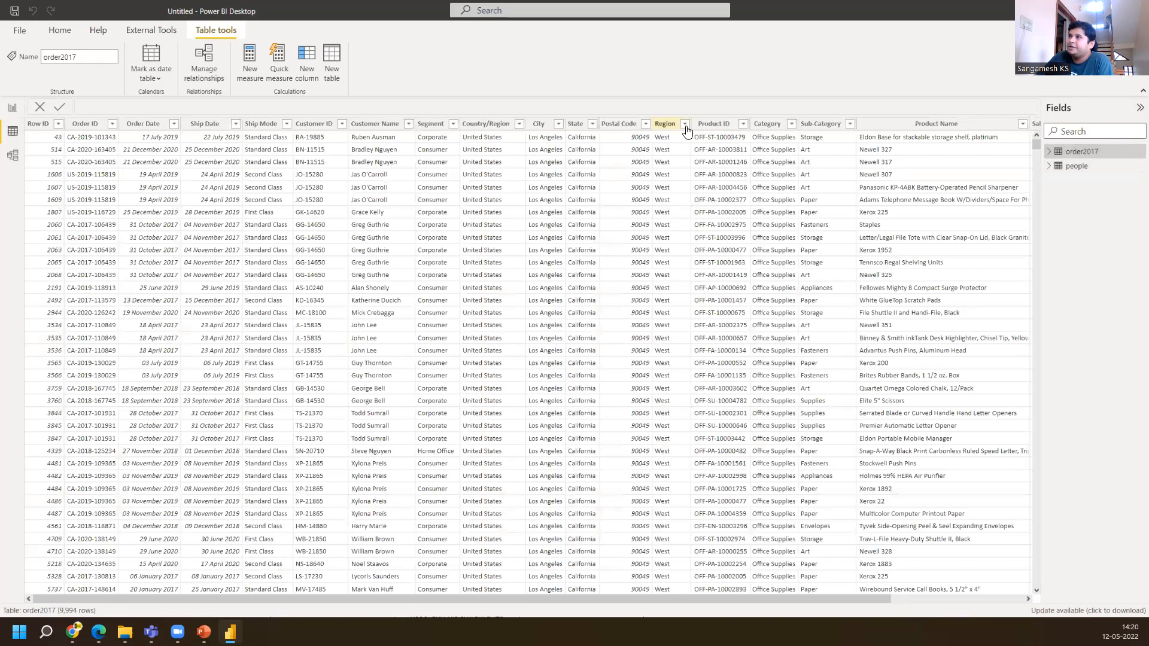
pyautogui.click(685, 125)
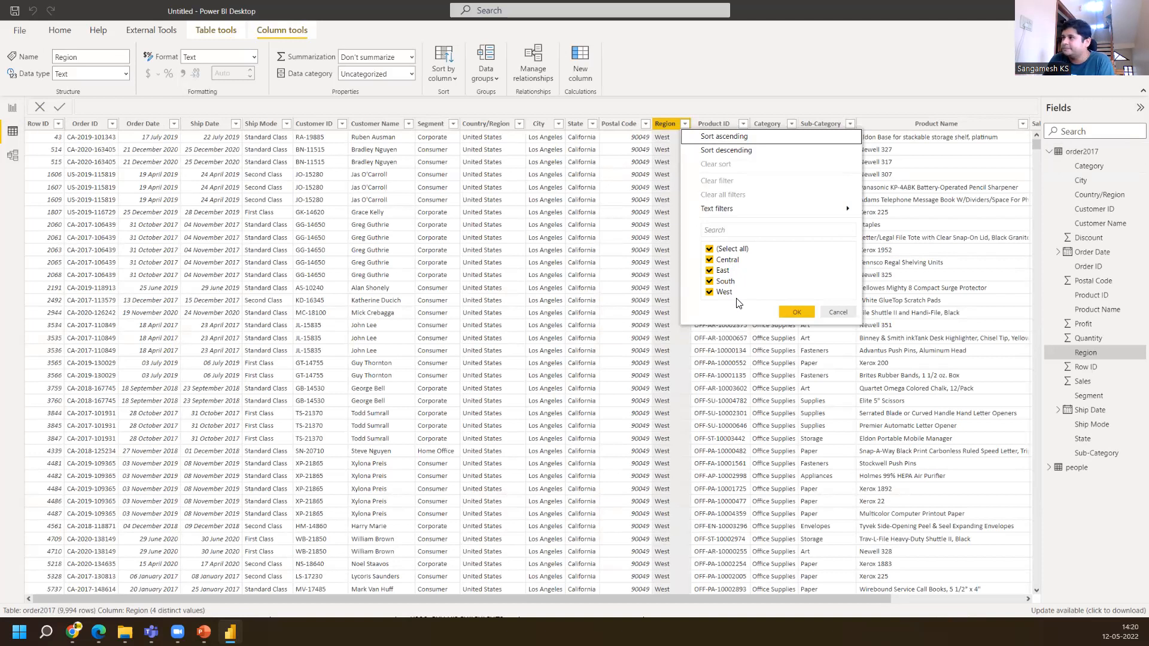
pyautogui.click(845, 313)
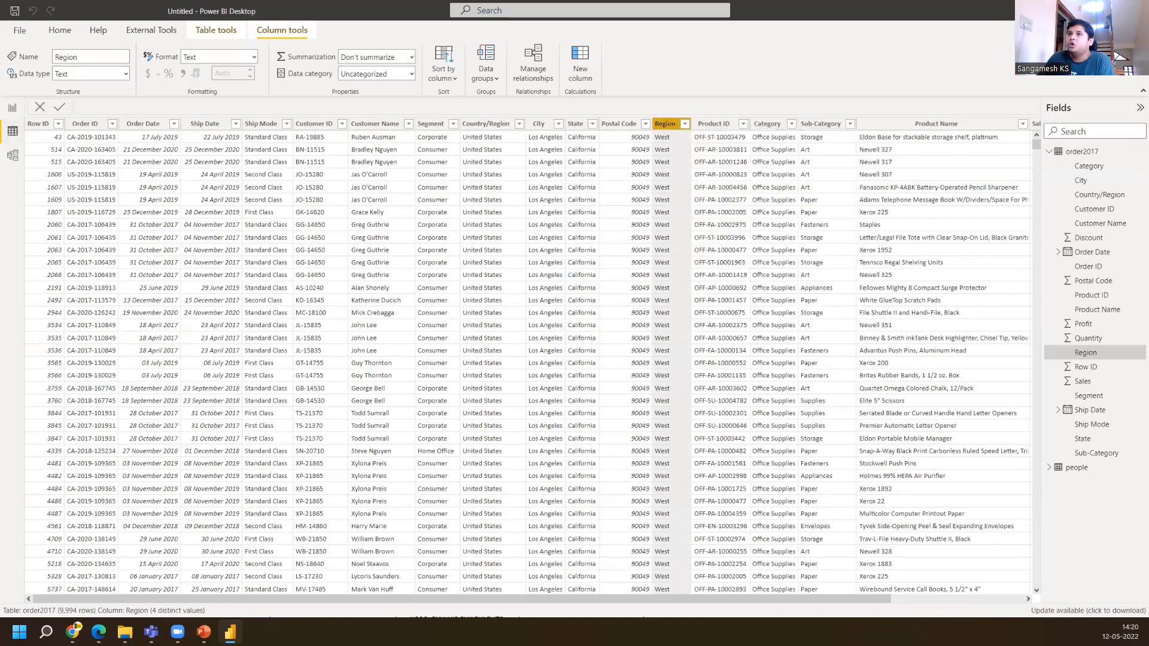
pyautogui.click(13, 155)
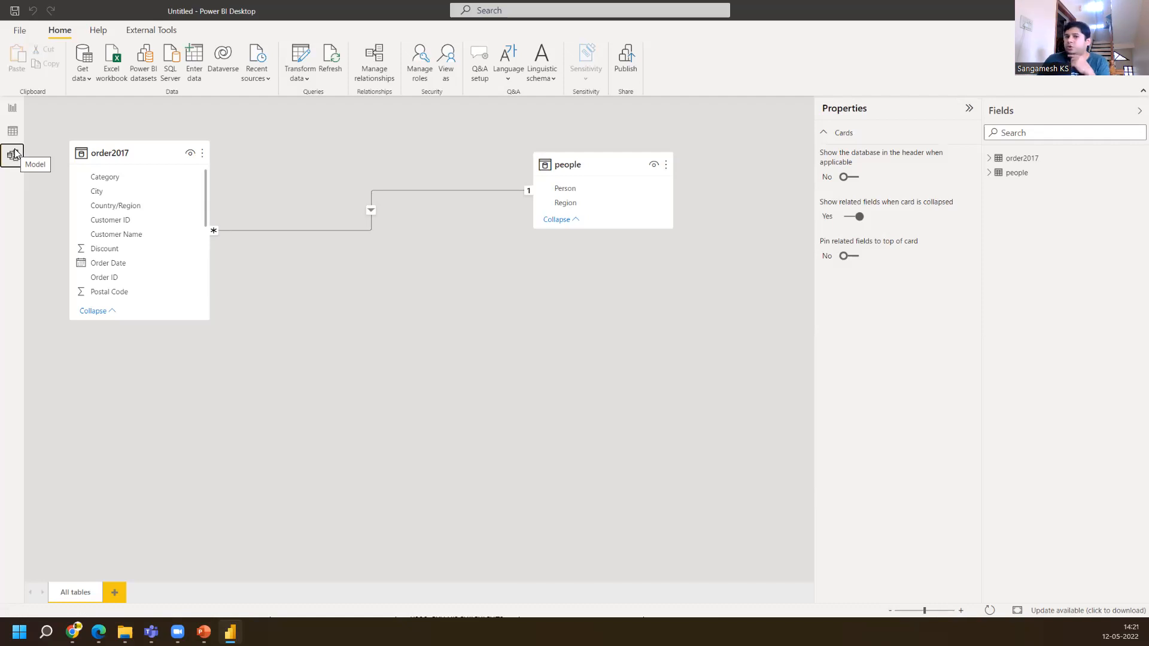
# Build a matrix visual with people's Person and Region in Rows, and expand every person to show their region
pyautogui.click(13, 110)
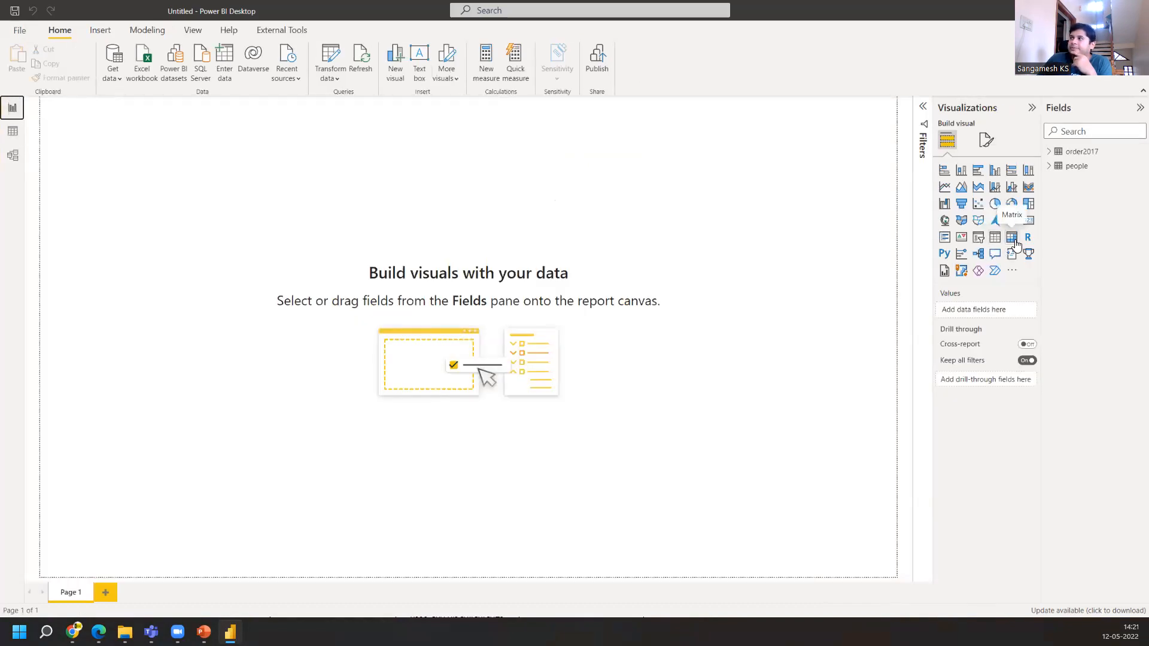
pyautogui.click(1014, 242)
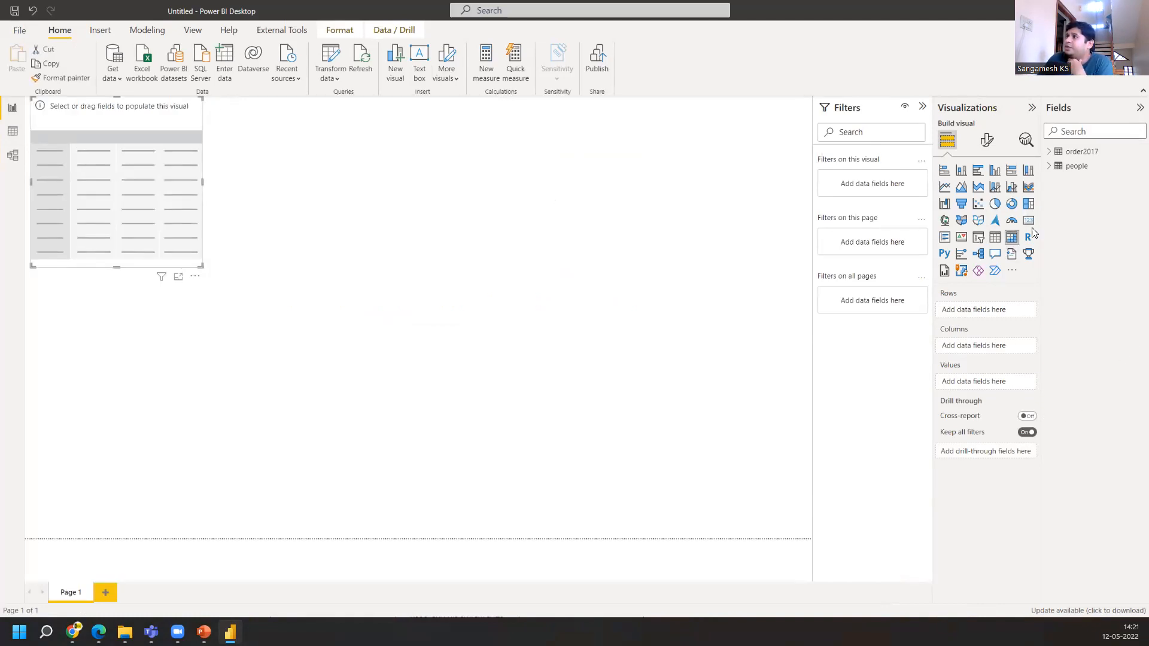
pyautogui.click(1050, 166)
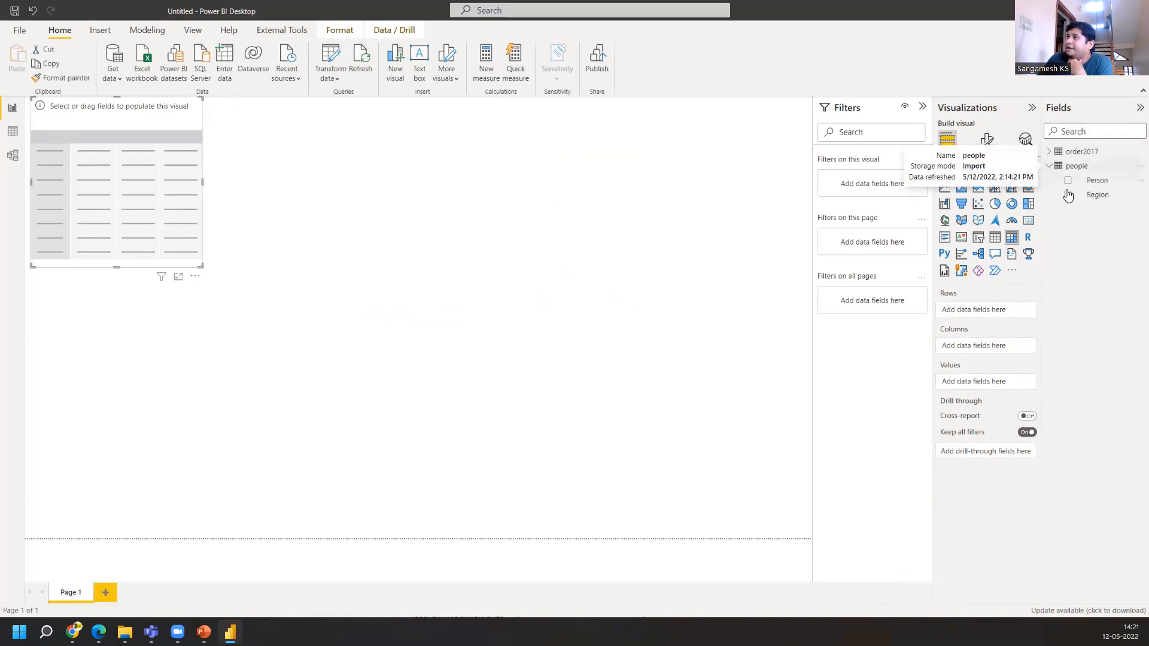
pyautogui.moveTo(1096, 184); pyautogui.dragTo(985, 309)
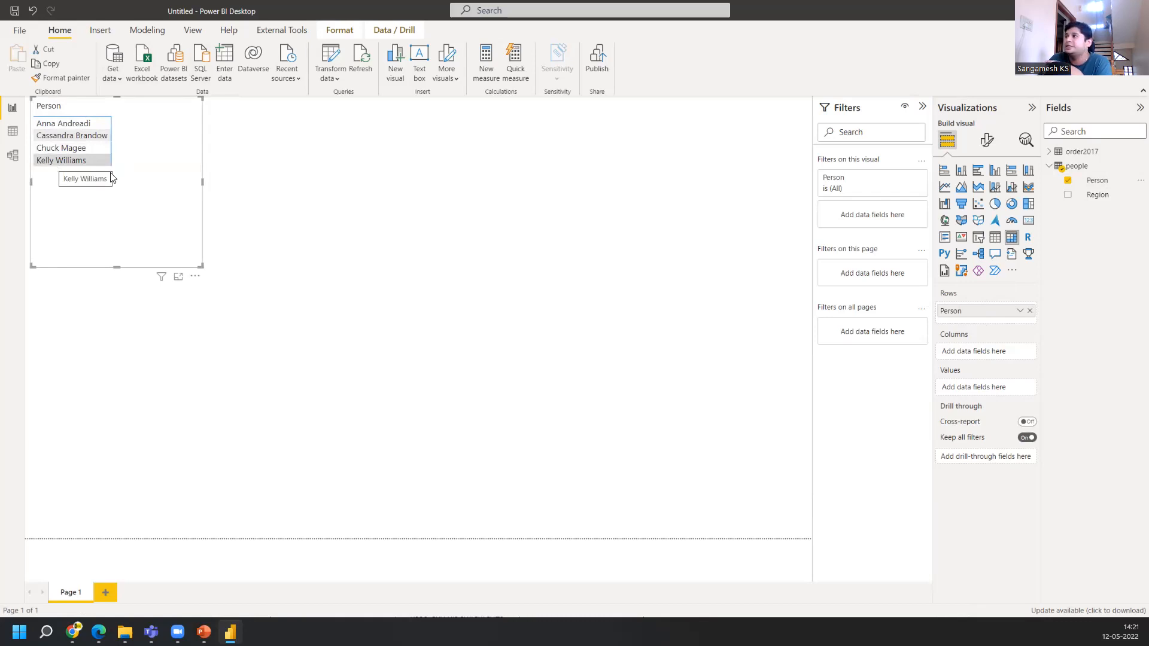
pyautogui.moveTo(1094, 206); pyautogui.dragTo(988, 328)
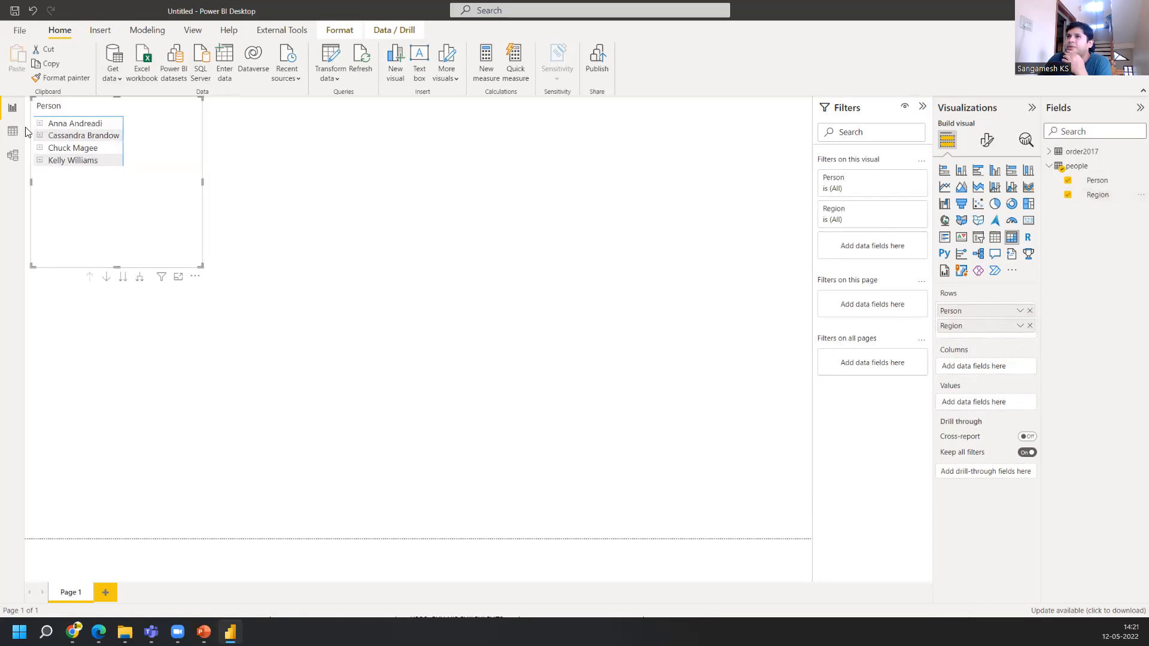
pyautogui.click(41, 124)
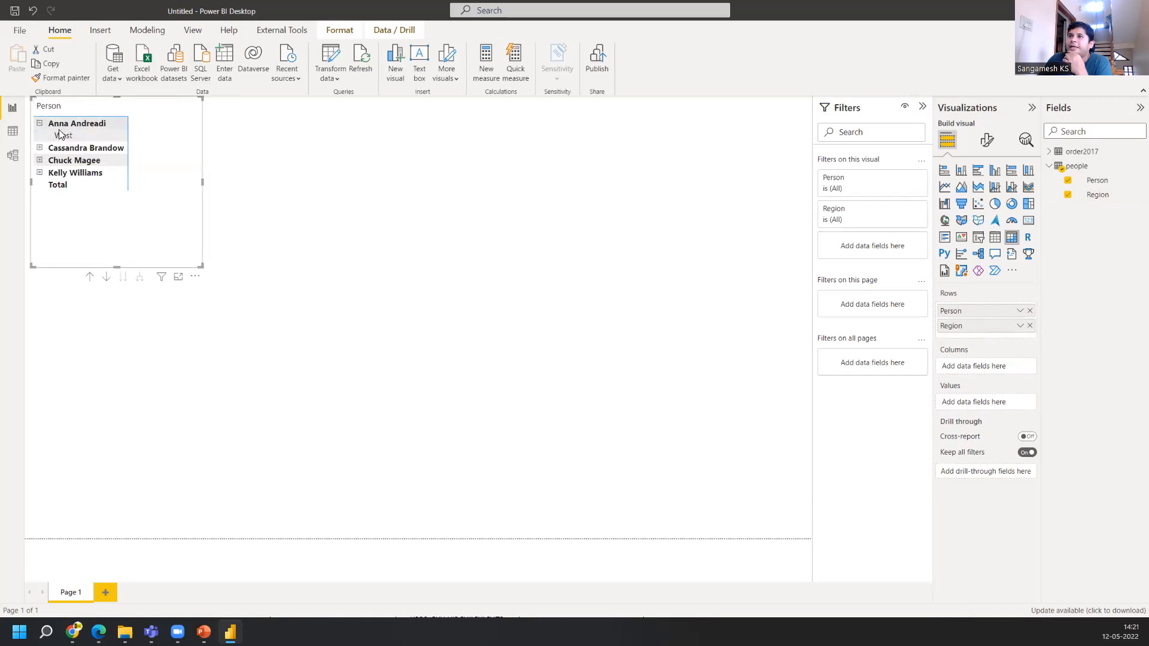
pyautogui.click(40, 149)
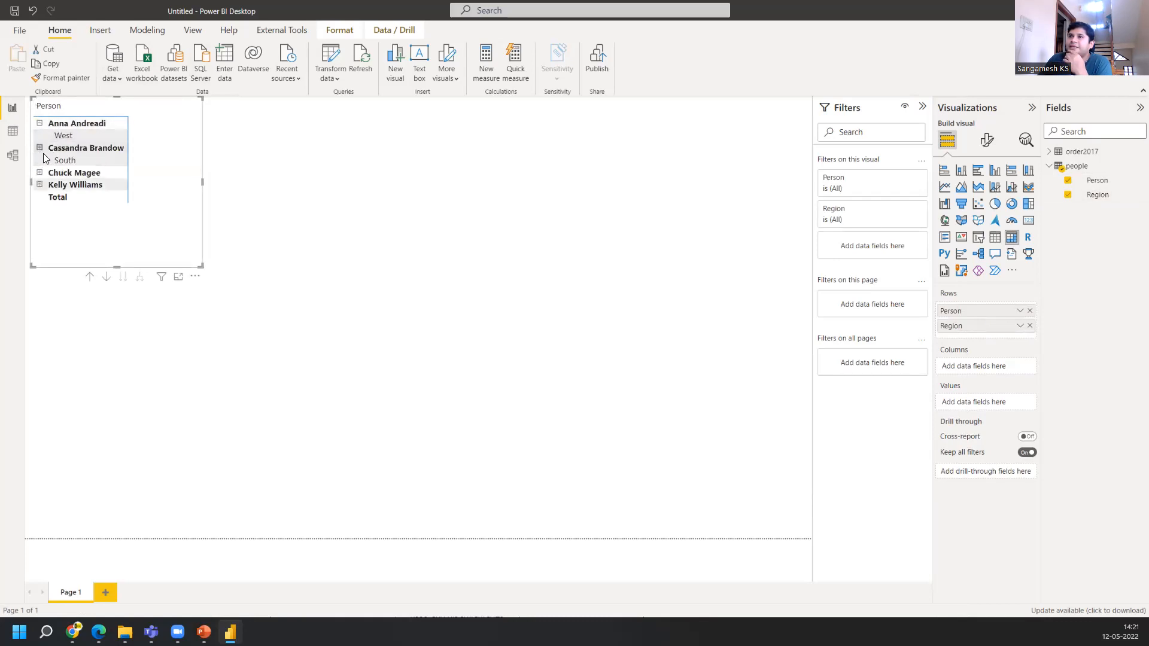
pyautogui.click(39, 173)
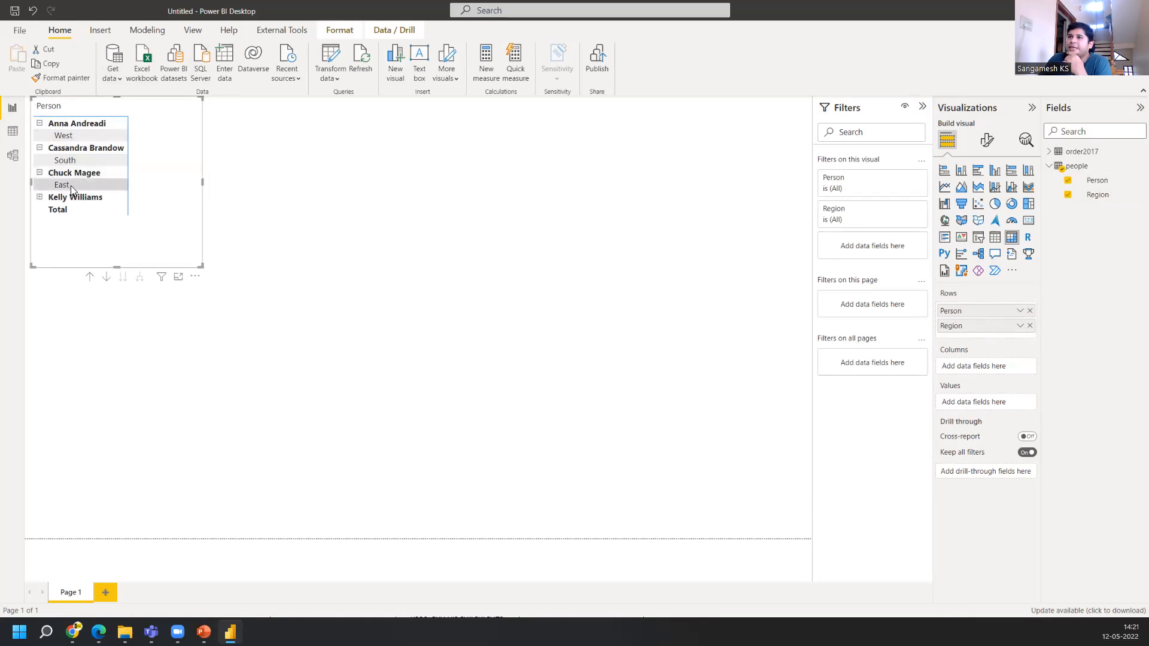
pyautogui.click(40, 197)
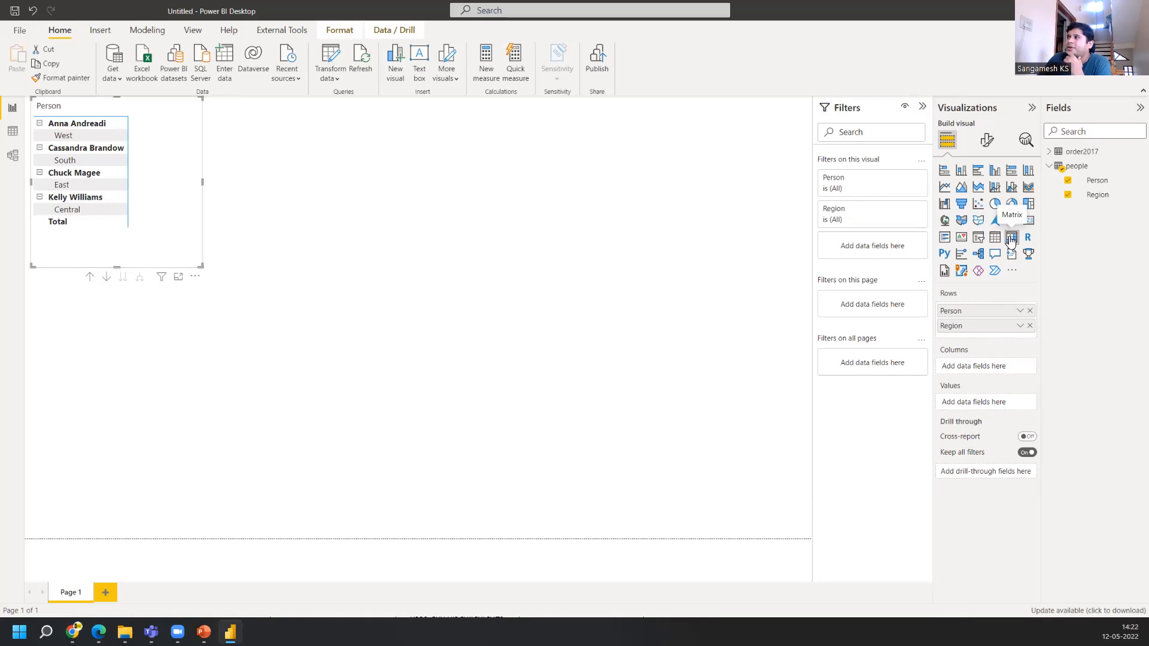
# Add order2017's Profit to the matrix values and remove Region from its rows
pyautogui.click(1049, 153)
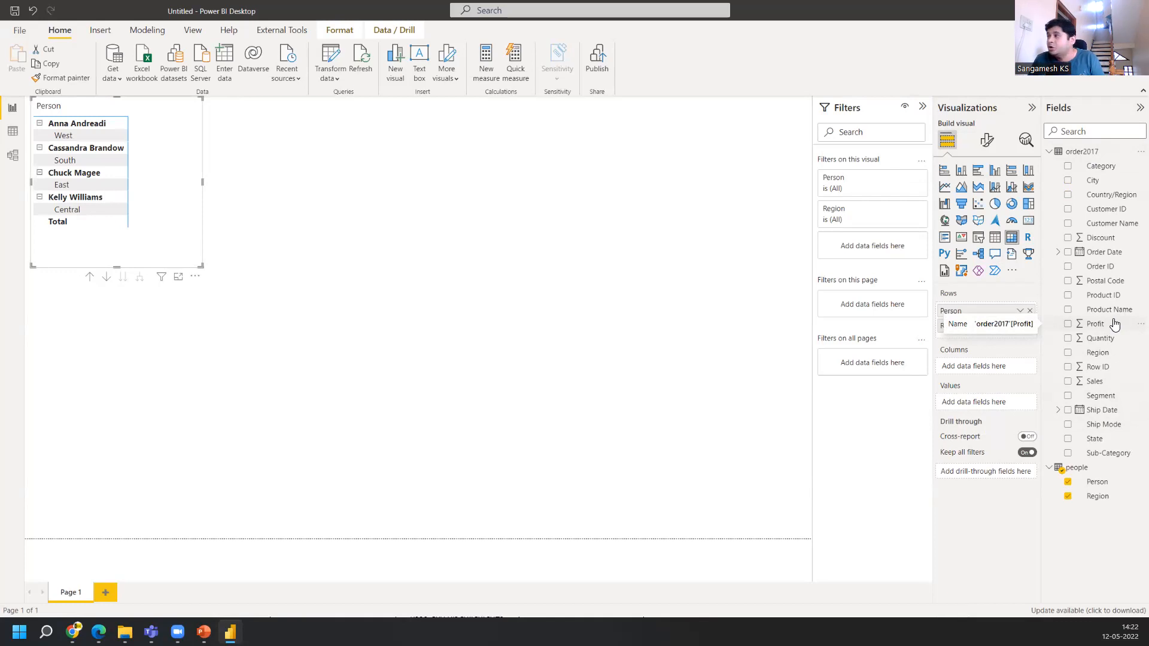
pyautogui.moveTo(1115, 324); pyautogui.dragTo(1005, 404)
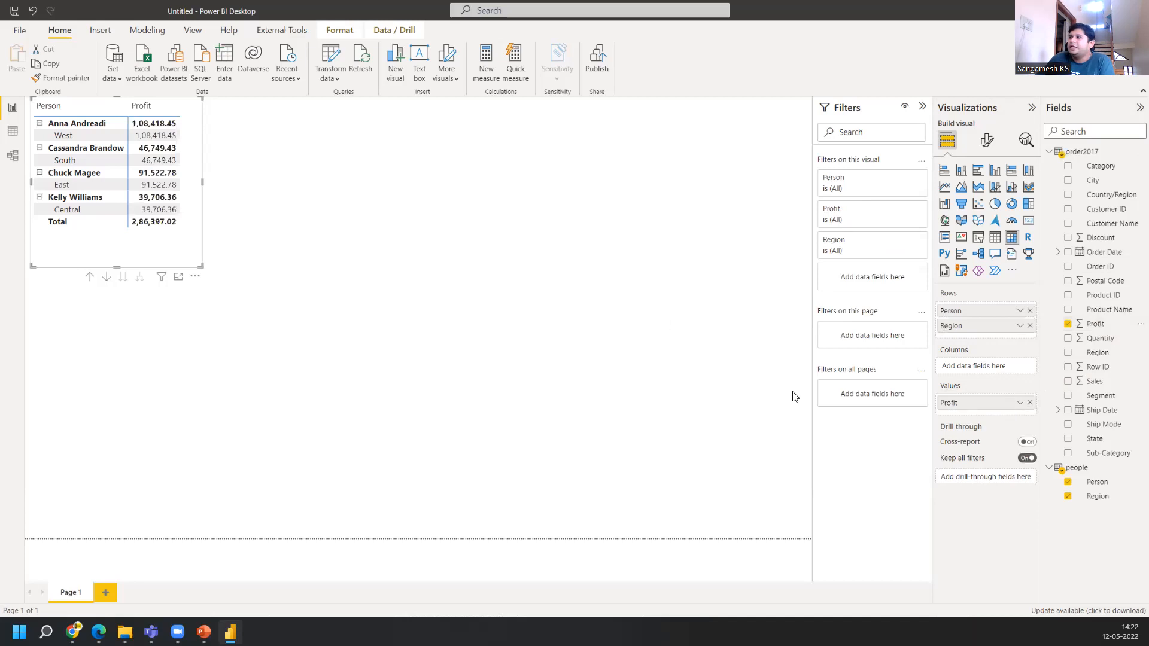
pyautogui.click(1030, 326)
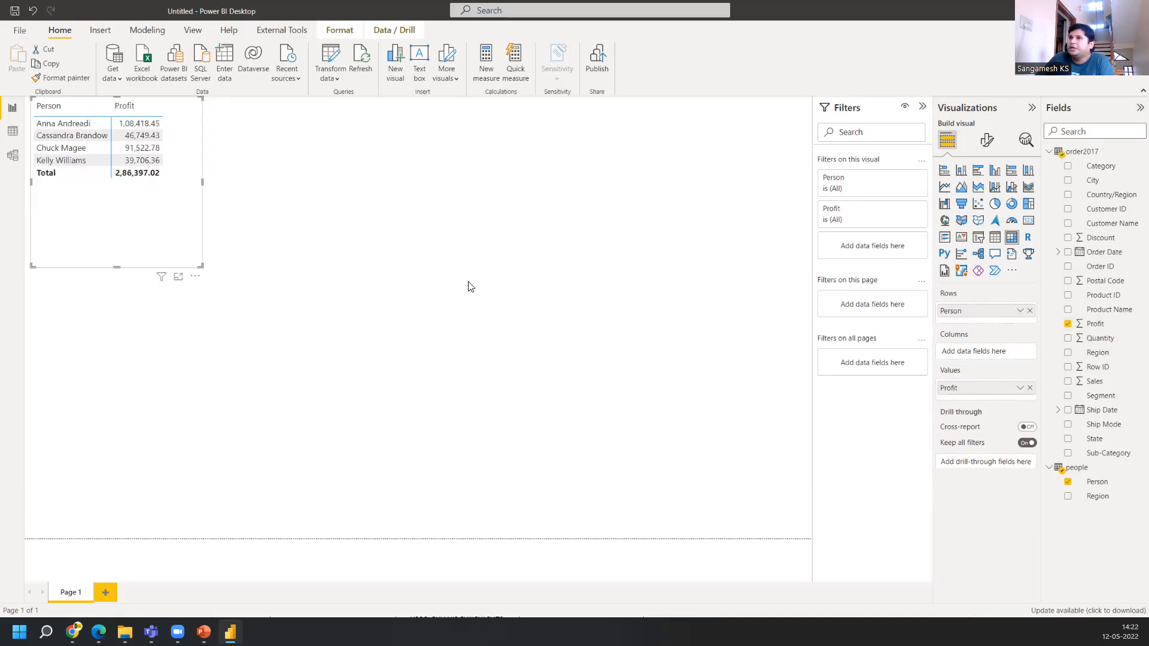
# Move the matrix to the middle of the canvas and sort it by Profit
pyautogui.moveTo(171, 149); pyautogui.dragTo(351, 312)
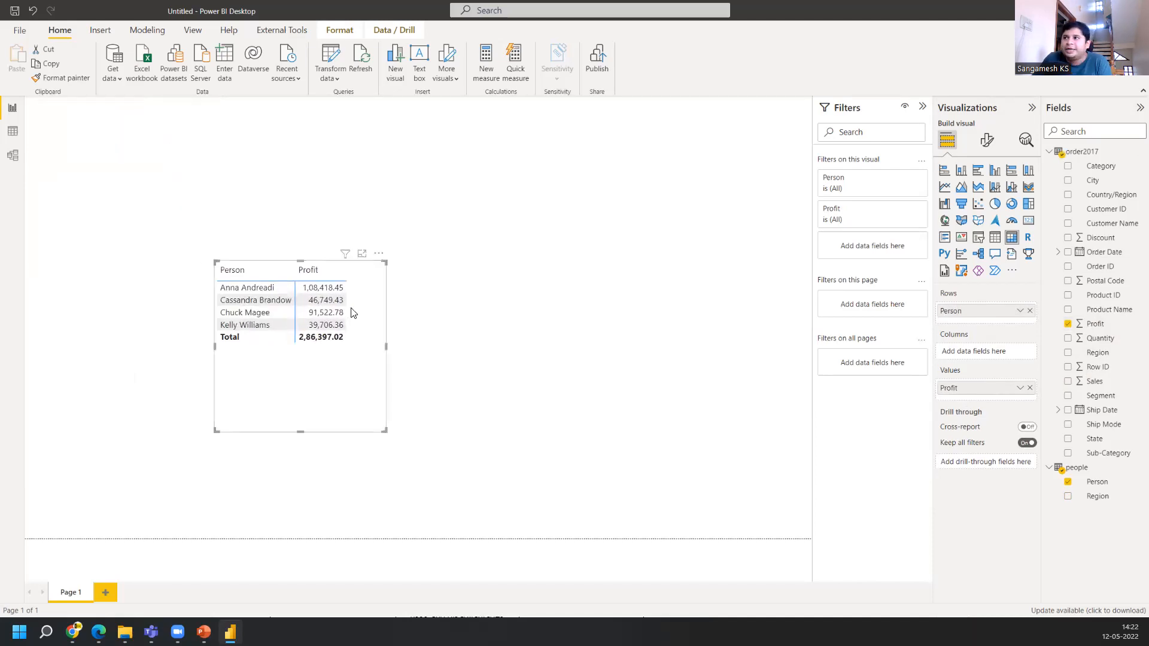
pyautogui.click(306, 270)
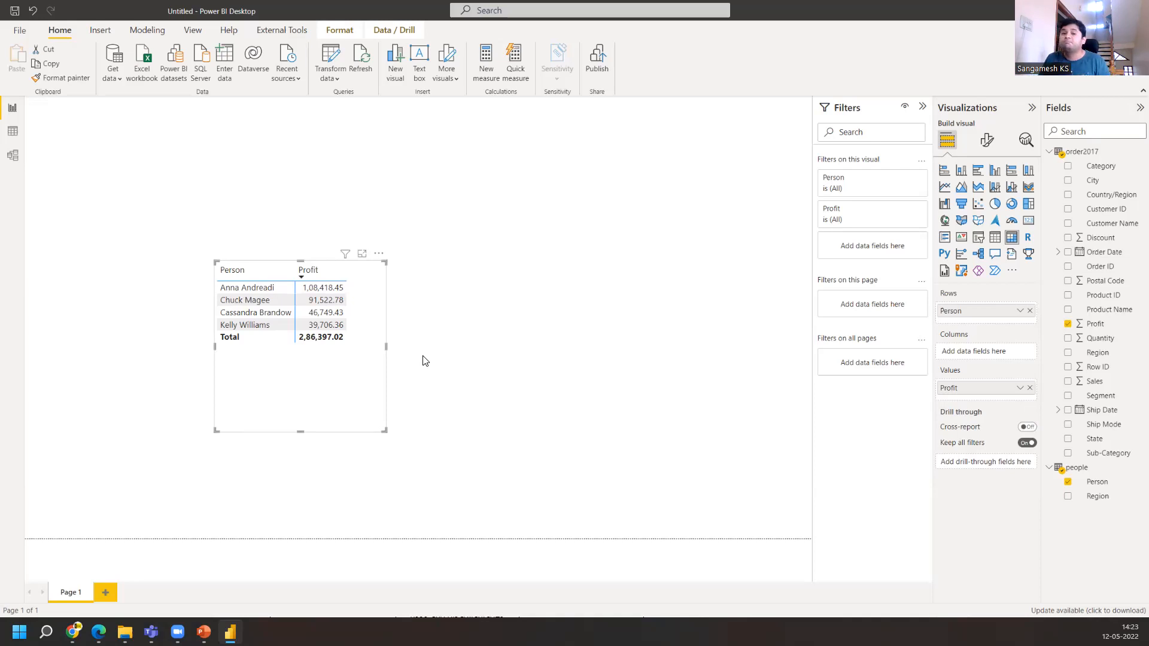
# Delete the relationship between order2017 and people in the Model view and check the matrix on the report
pyautogui.click(10, 156)
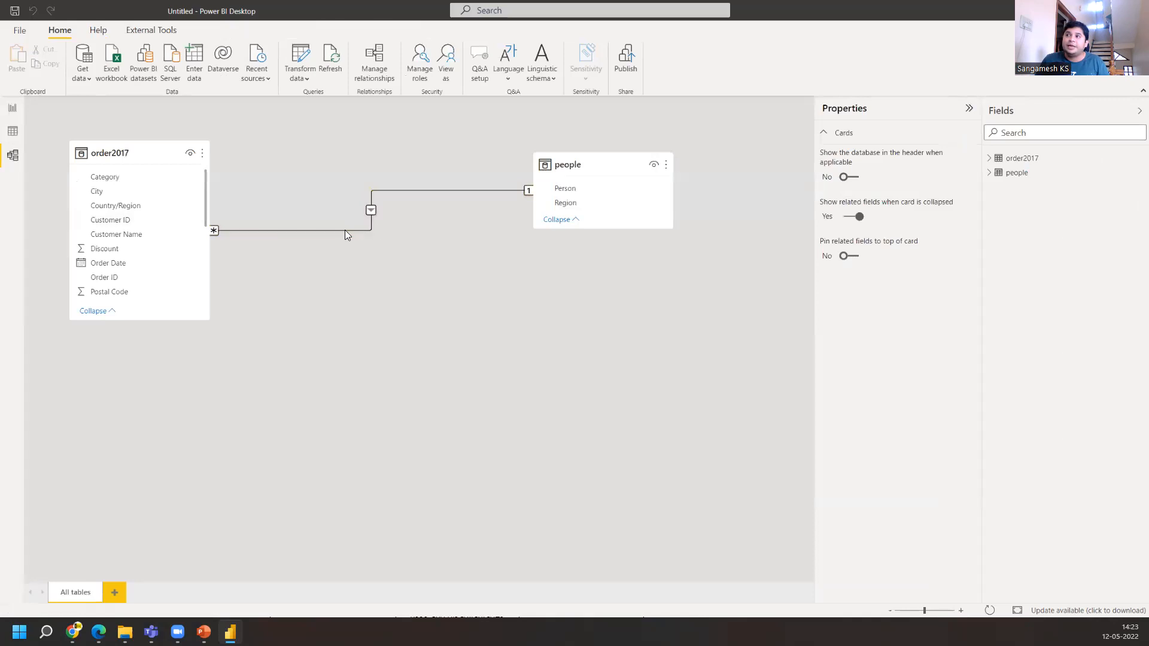
pyautogui.rightClick(307, 230)
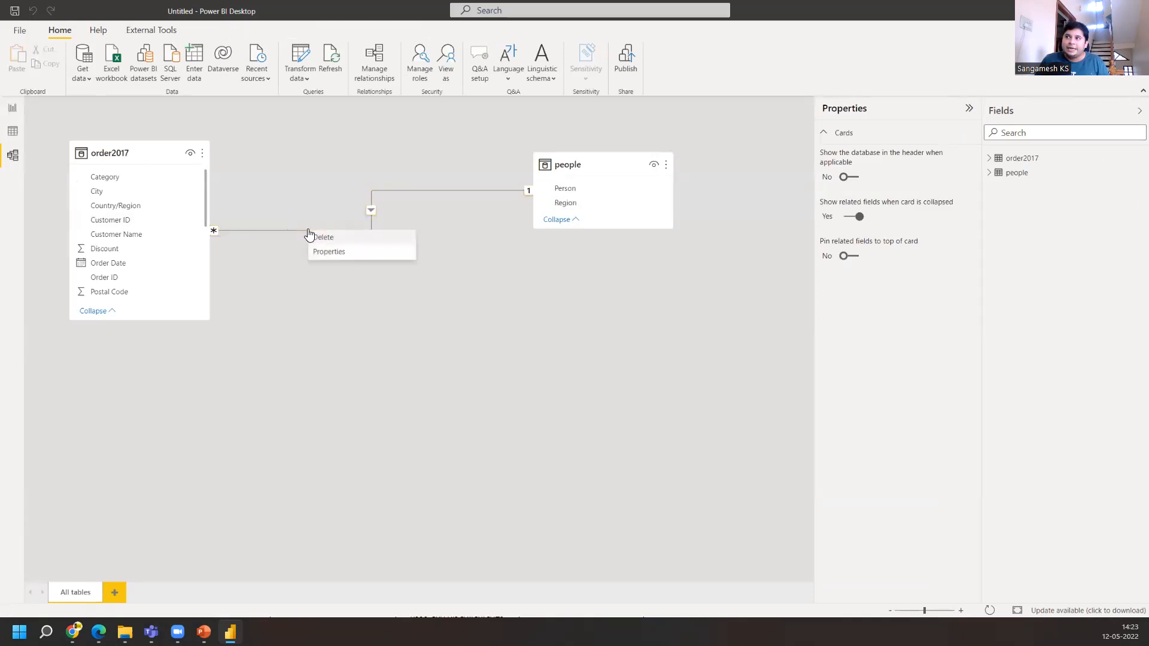
pyautogui.click(355, 238)
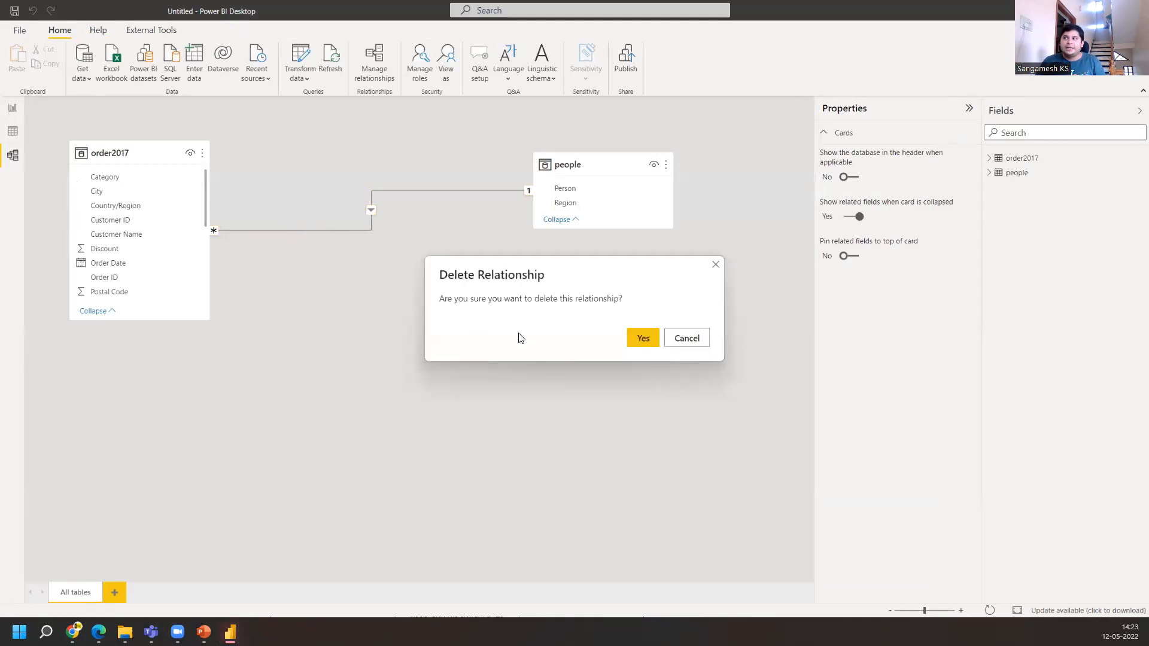
pyautogui.click(631, 338)
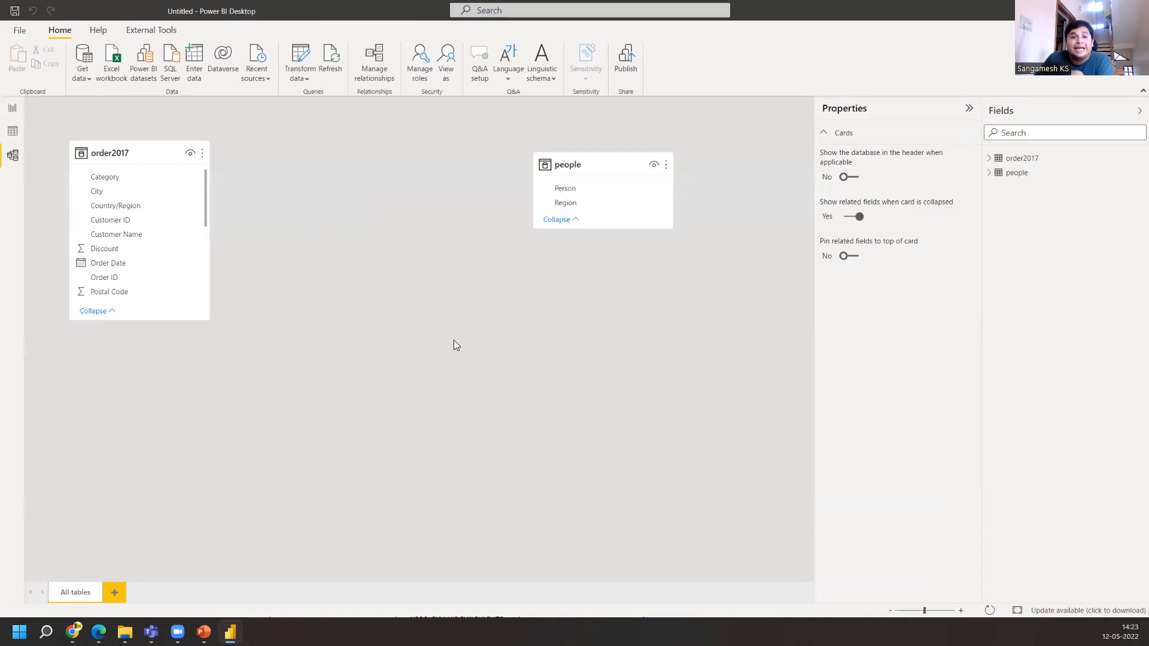
pyautogui.click(13, 109)
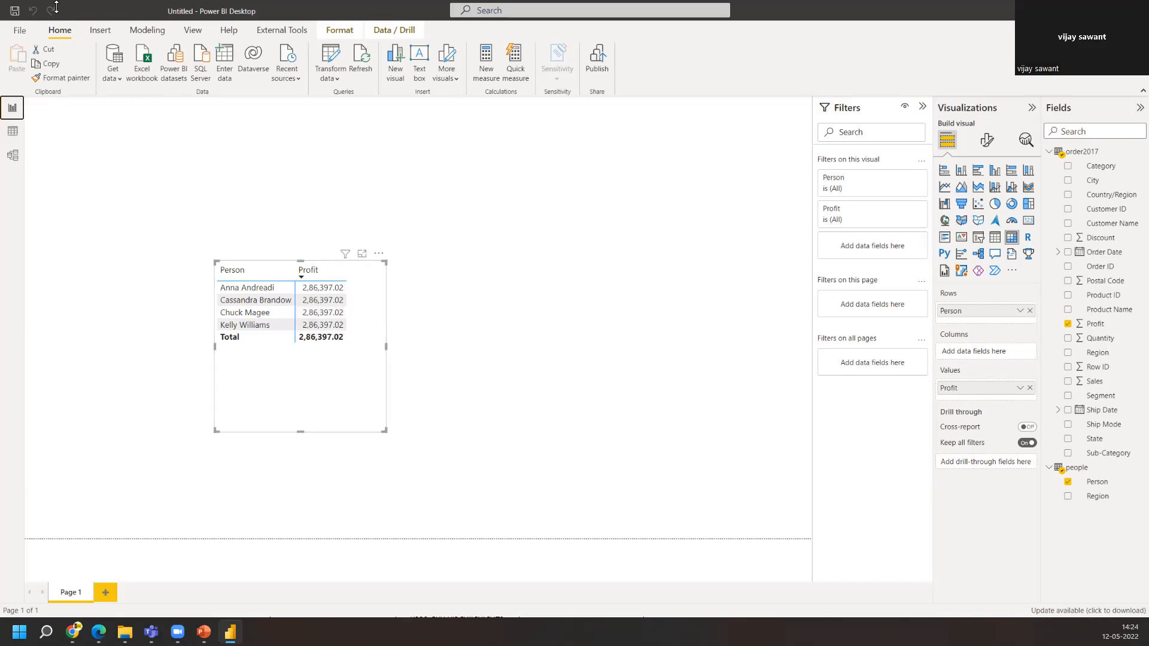
# Recreate the relationship by linking order2017's Region field to people's Region field
pyautogui.click(12, 156)
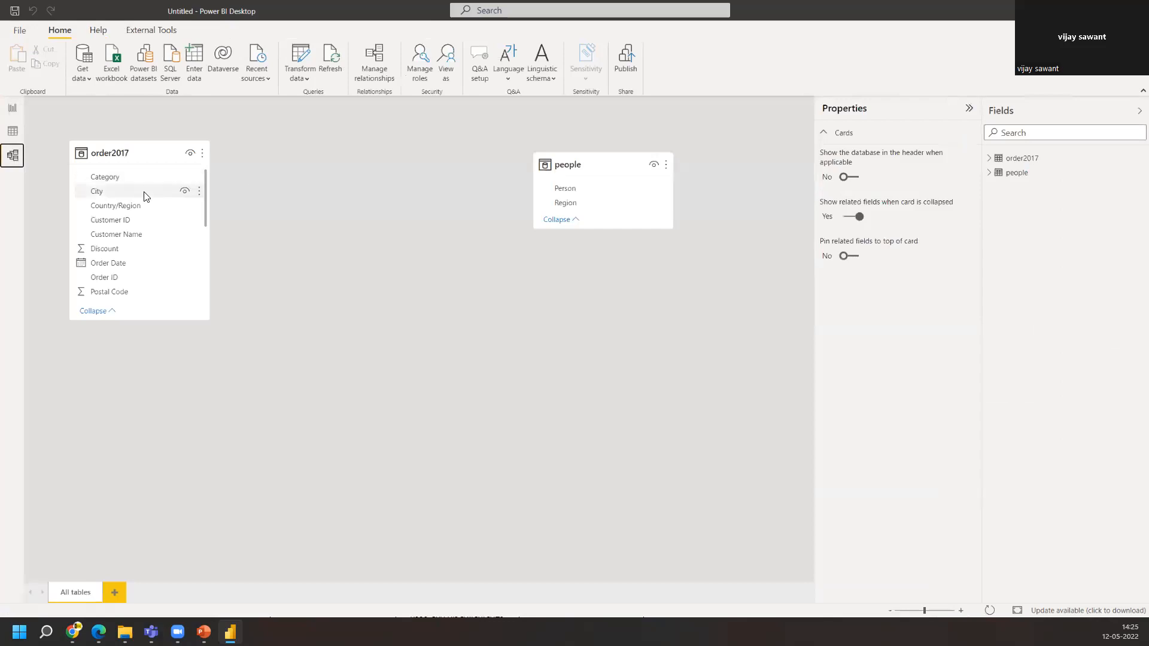
pyautogui.scroll(-5, 121, 238)
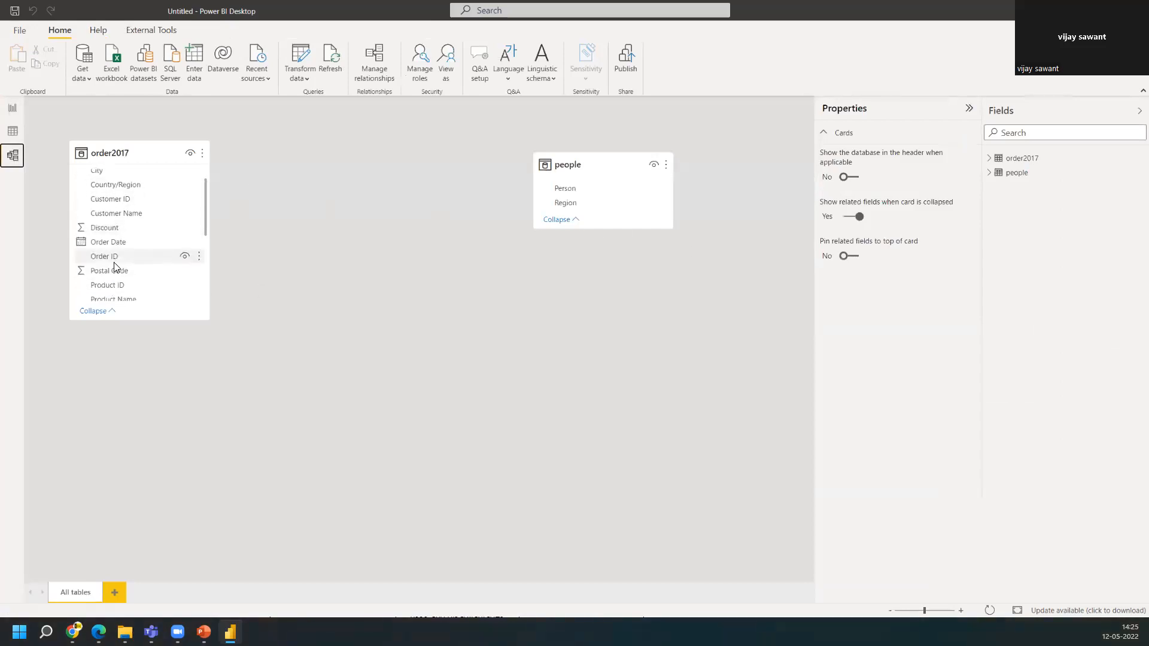
pyautogui.moveTo(114, 269); pyautogui.dragTo(593, 208)
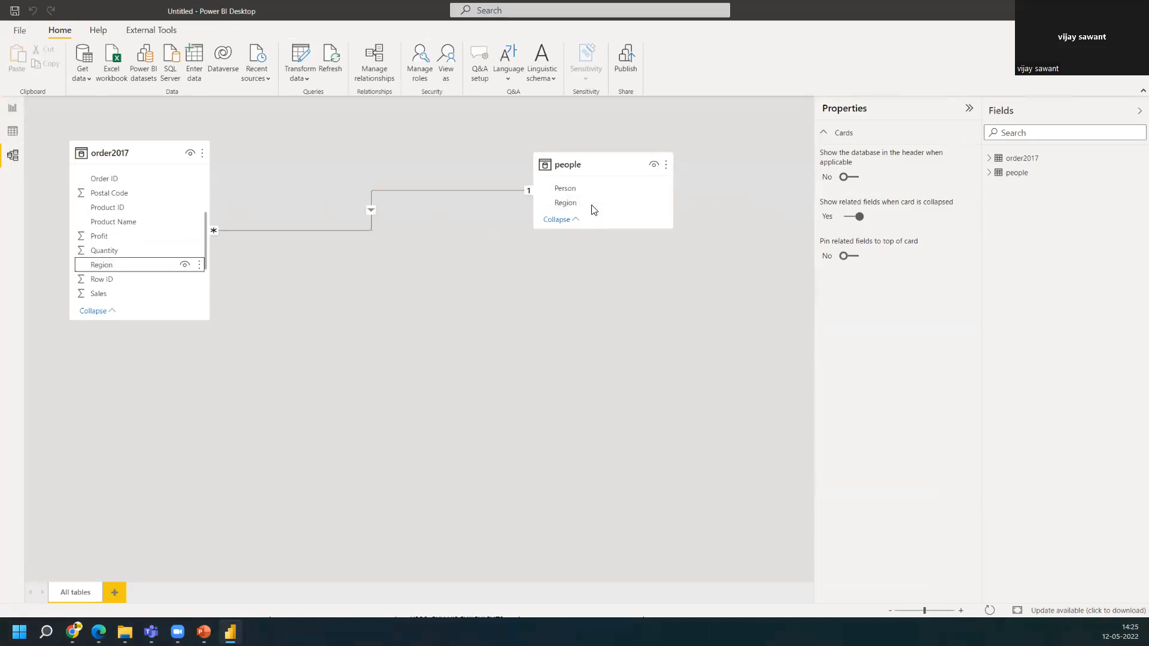
# Compare the report matrix with the relationship between the two tables in the Model view
pyautogui.click(12, 108)
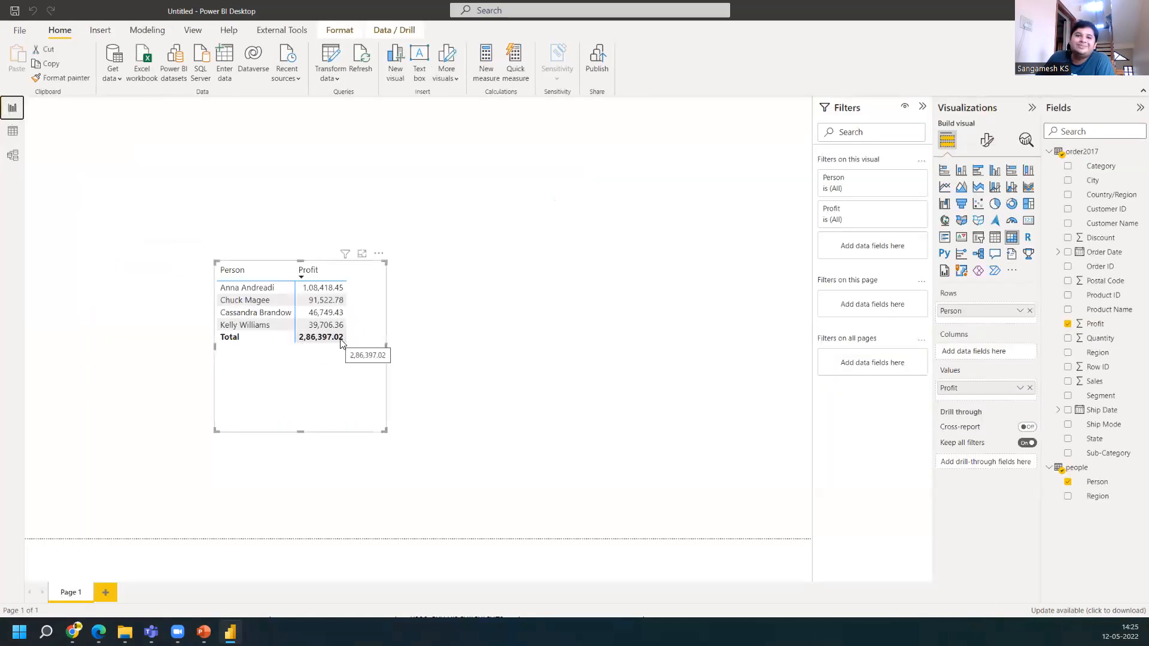
pyautogui.click(12, 157)
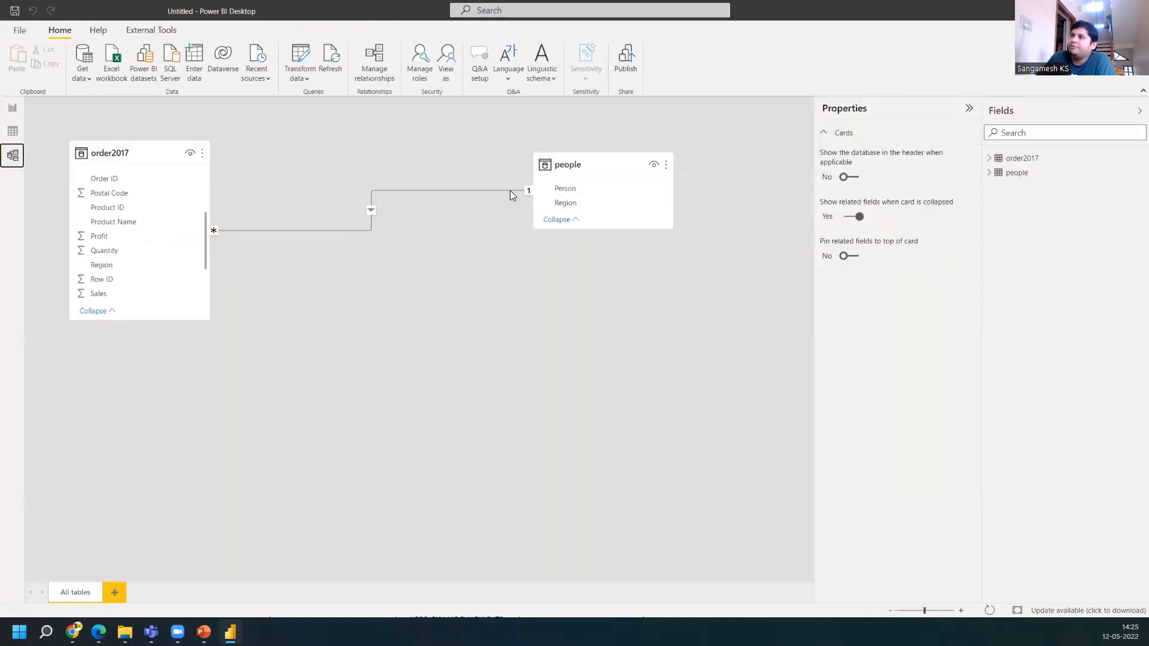
pyautogui.click(13, 108)
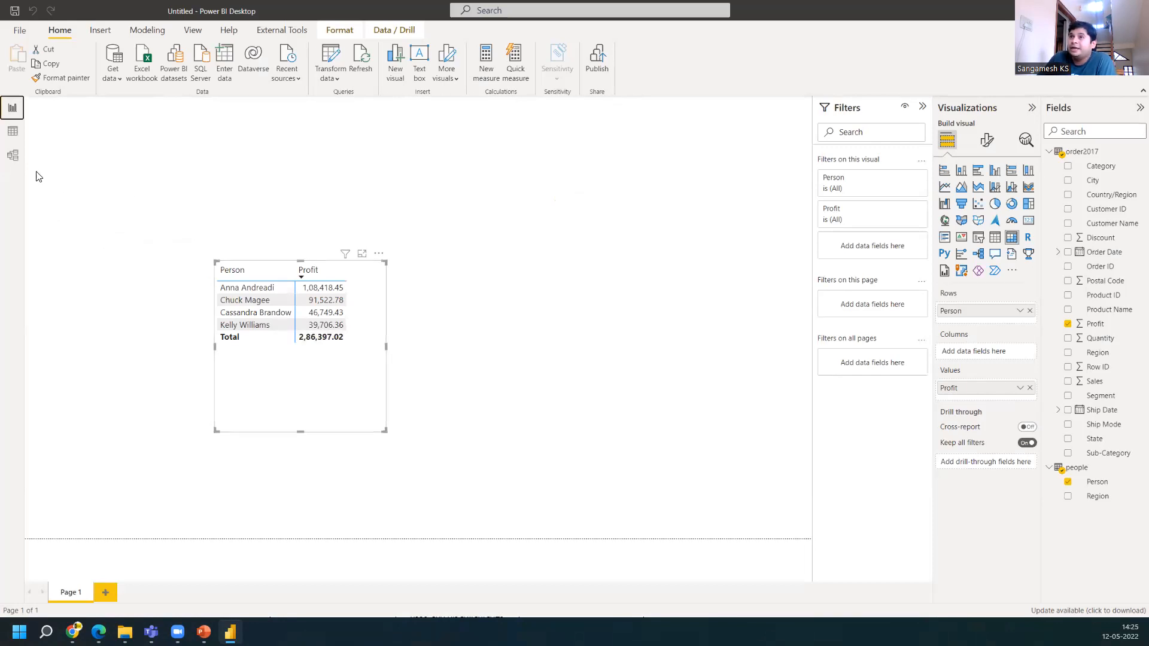
pyautogui.click(12, 155)
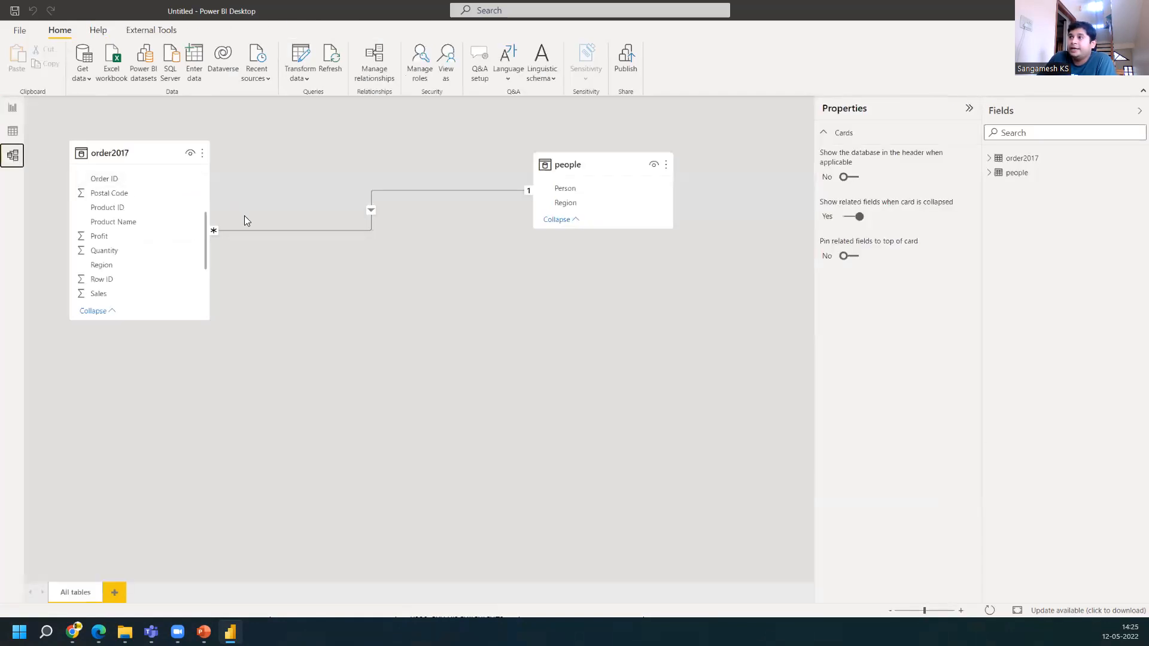
# Delete the relationship between the order2017 and people tables in the Model view
pyautogui.rightClick(275, 230)
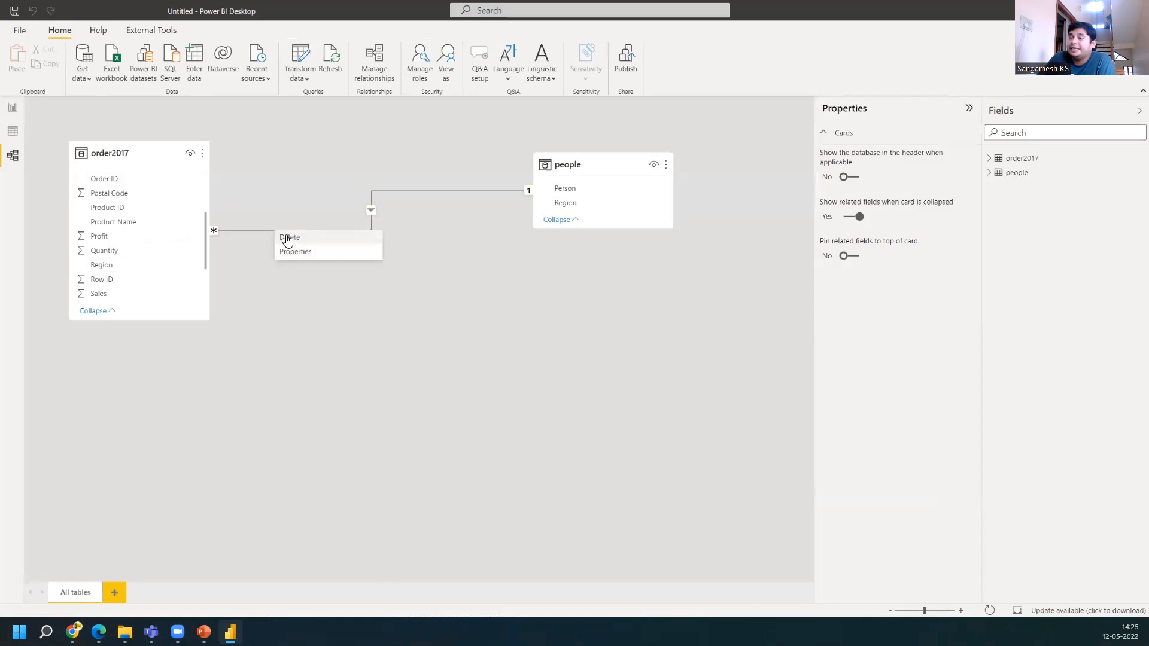
pyautogui.click(289, 237)
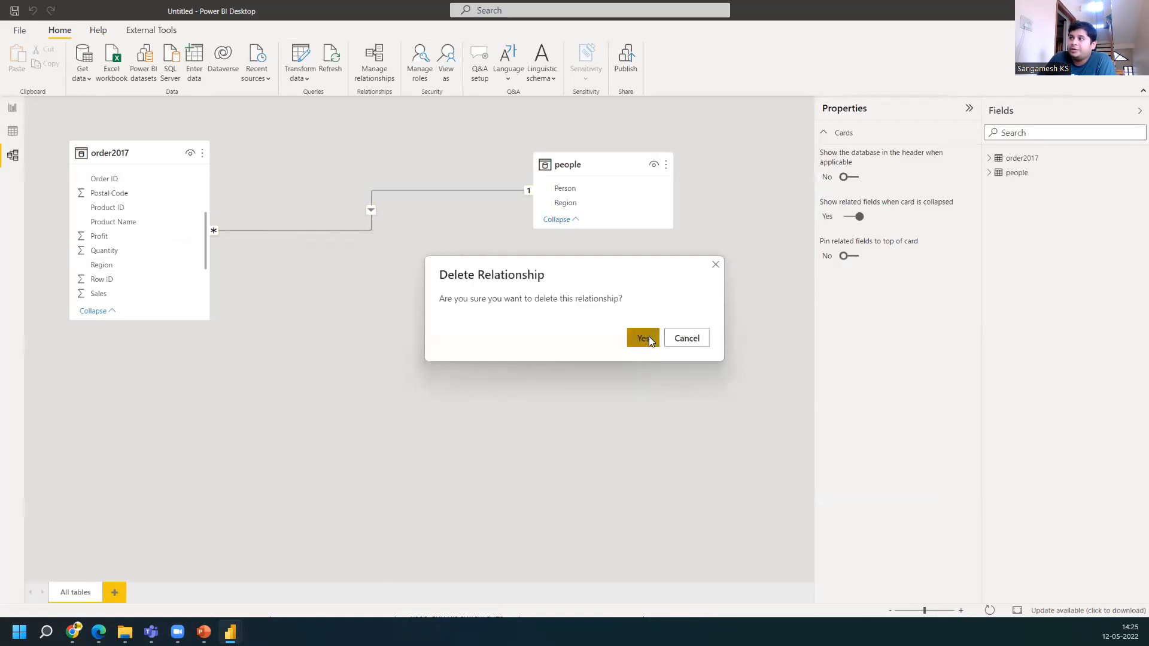
pyautogui.click(651, 340)
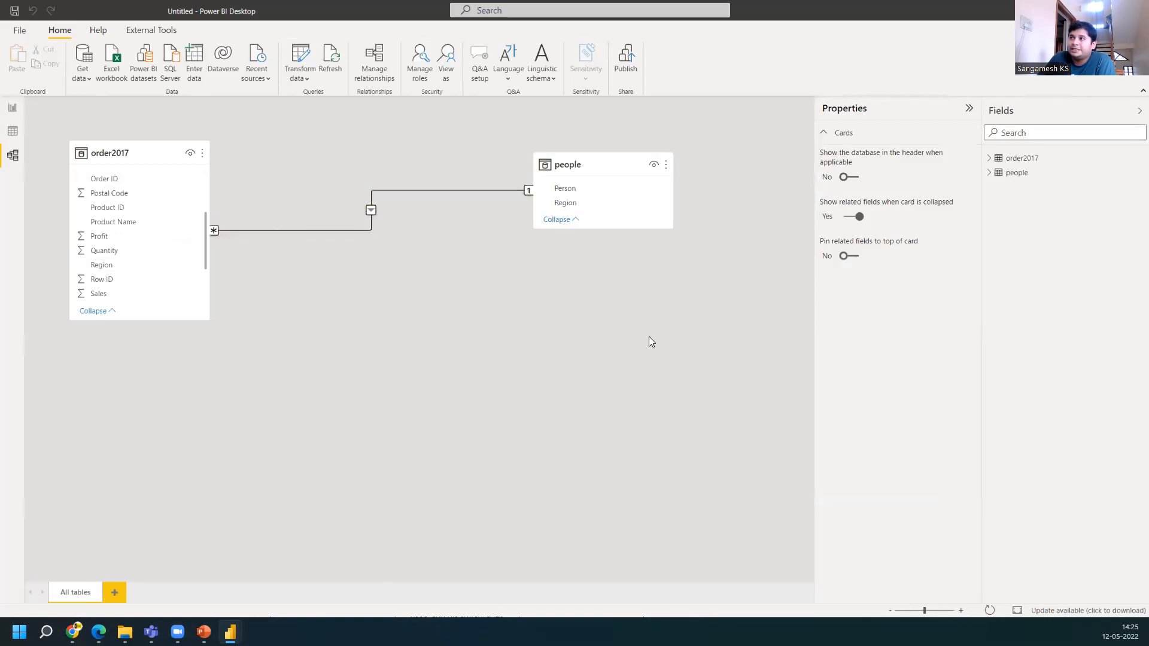
# Check the report matrix, then reposition the people and order2017 table cards next to each other in the Model view
pyautogui.click(12, 111)
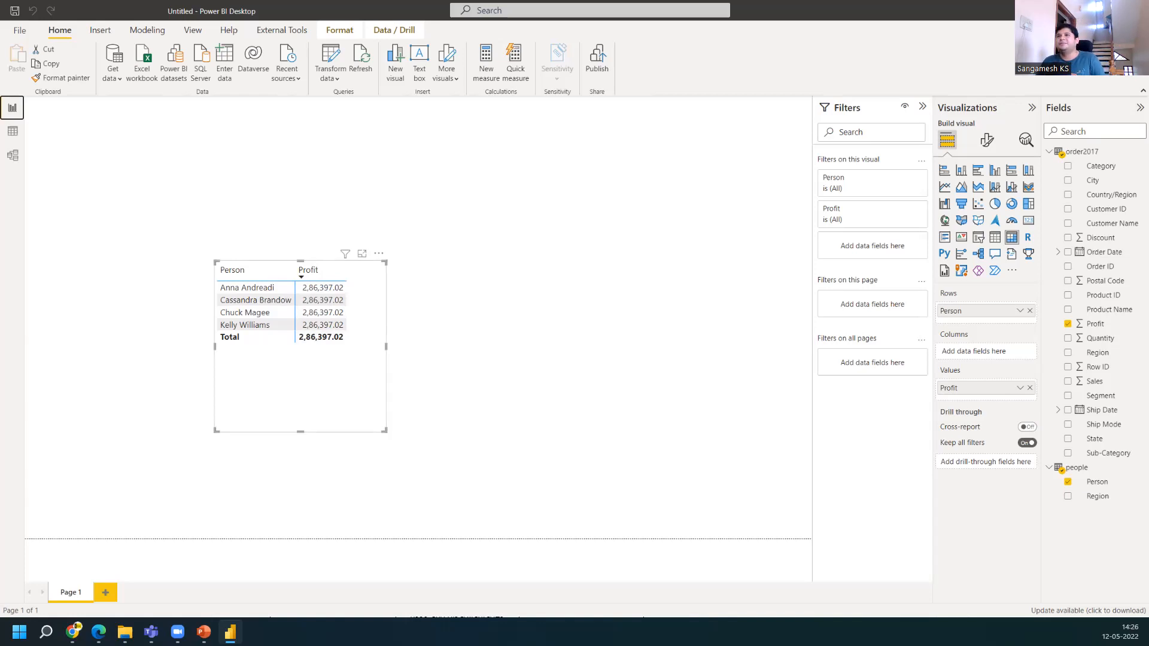
pyautogui.click(18, 156)
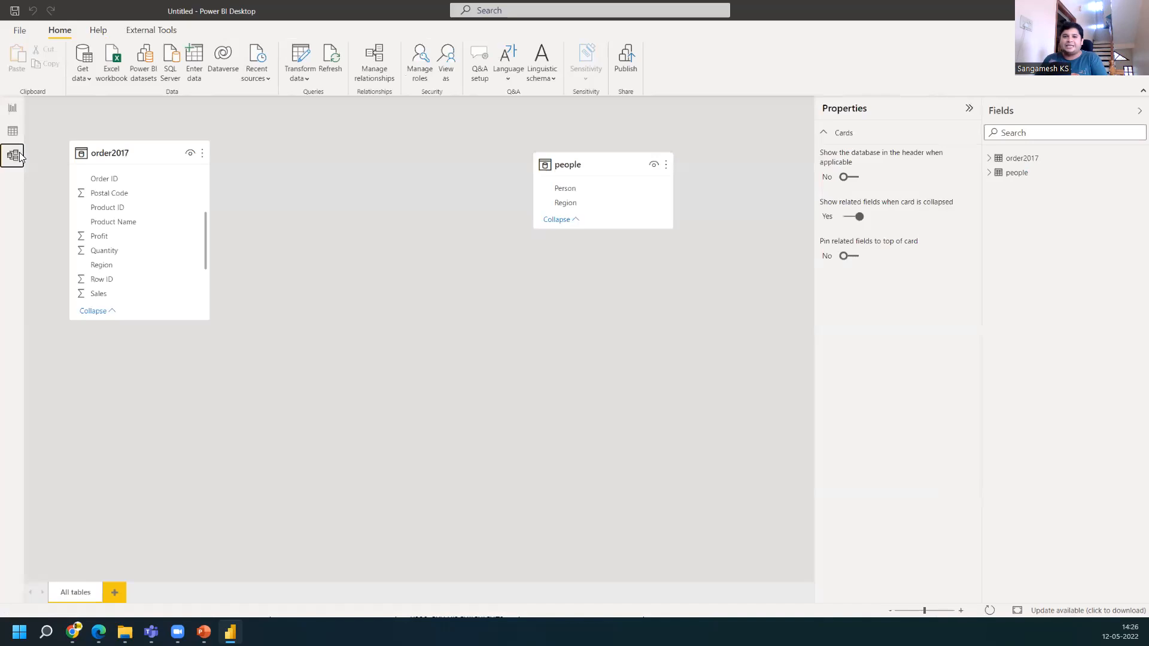
pyautogui.moveTo(582, 164); pyautogui.dragTo(438, 218)
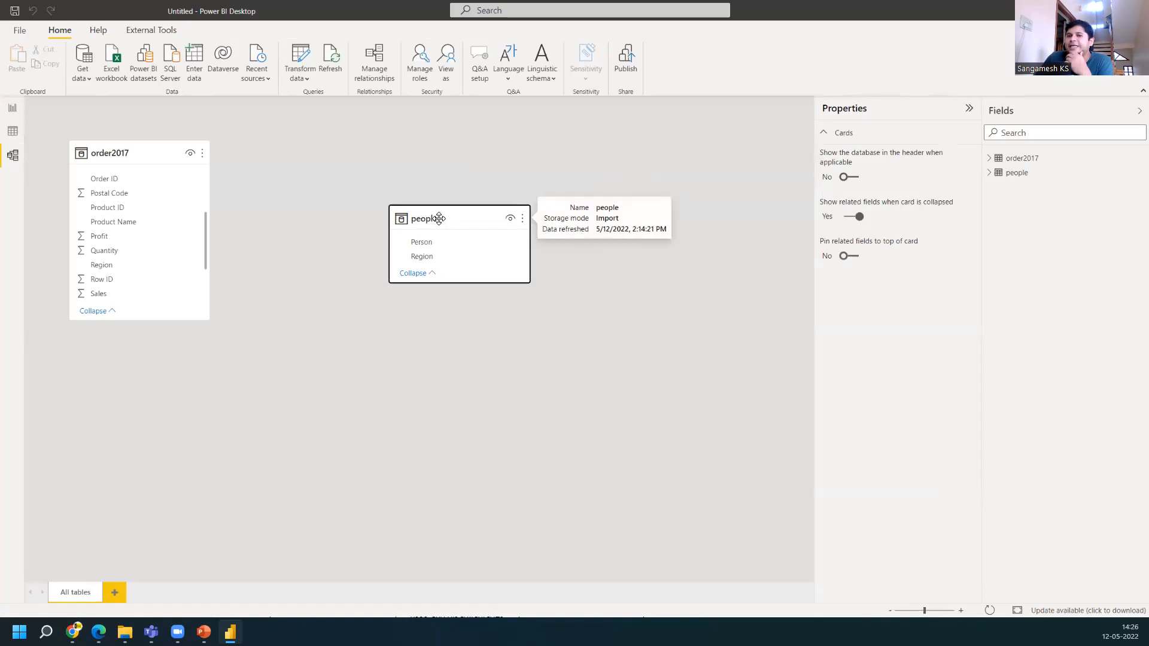
pyautogui.moveTo(139, 147); pyautogui.dragTo(279, 188)
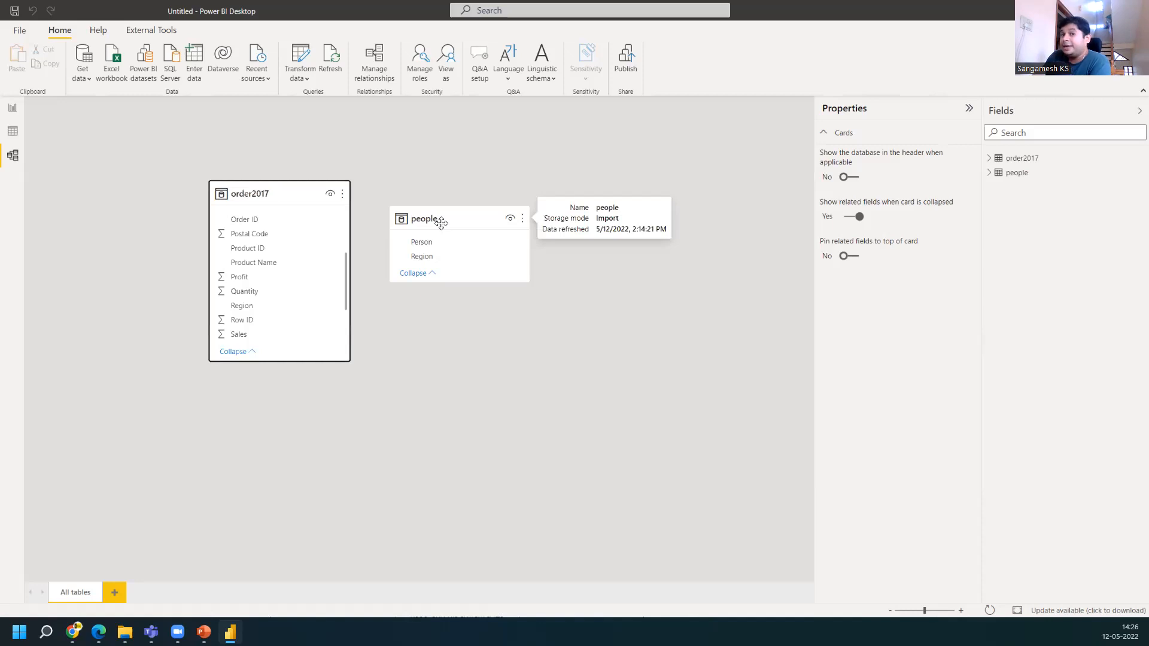
# Open the order2017 table in Data view and capture the distinct Ship Mode values listed in its filter
pyautogui.click(11, 135)
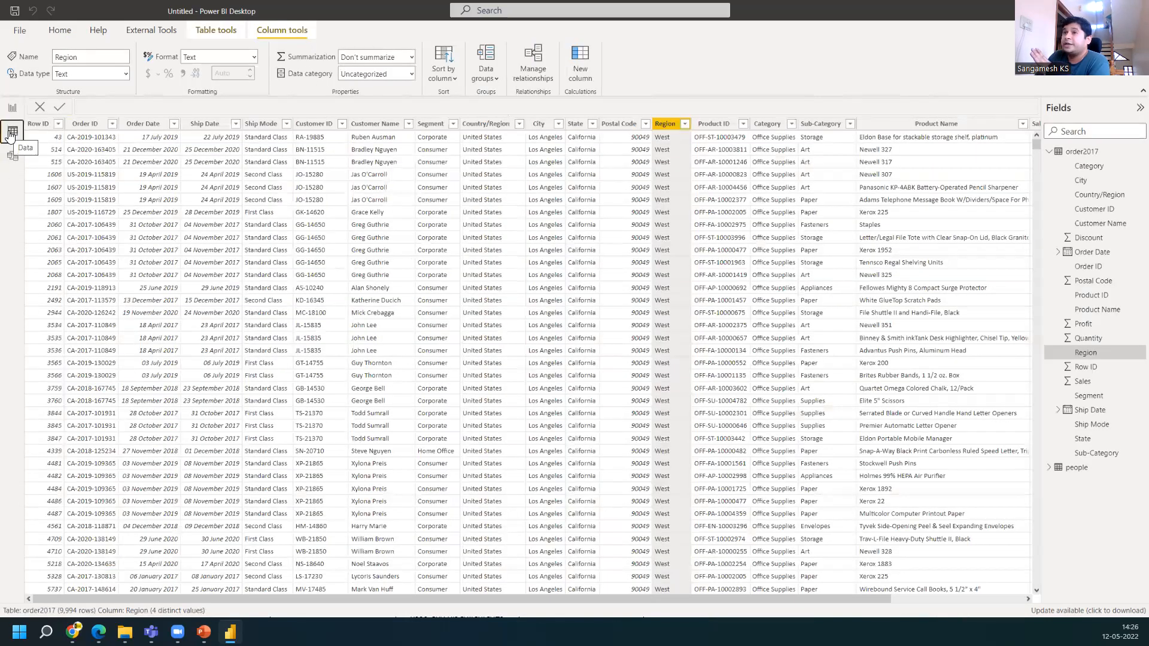
pyautogui.click(288, 127)
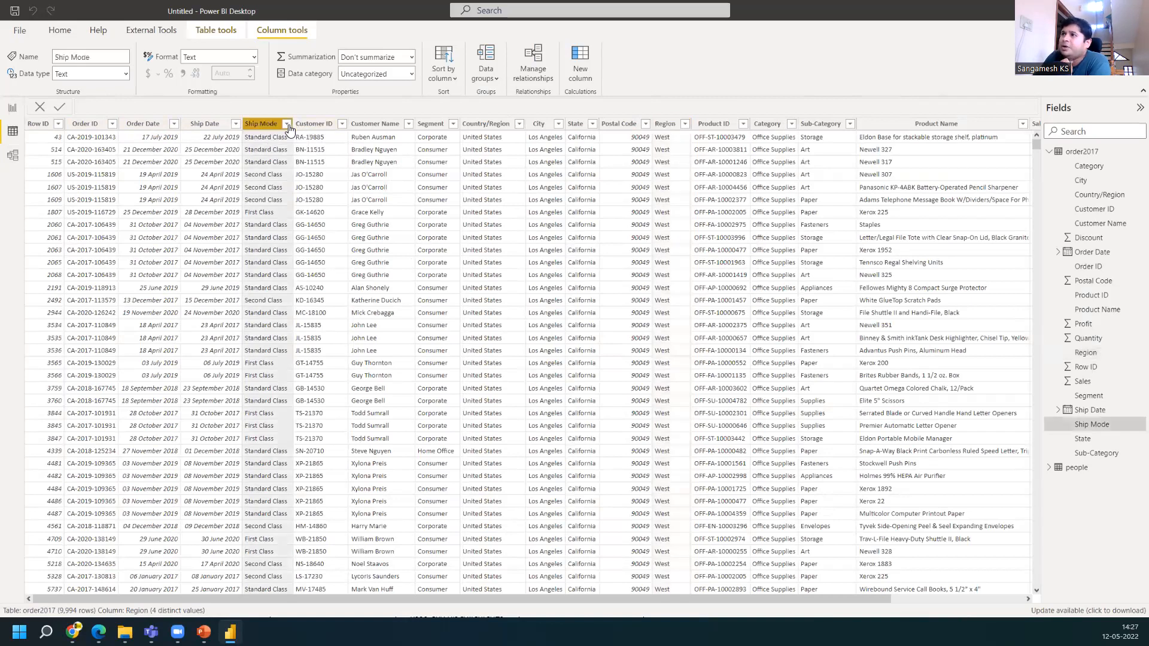
pyautogui.click(287, 125)
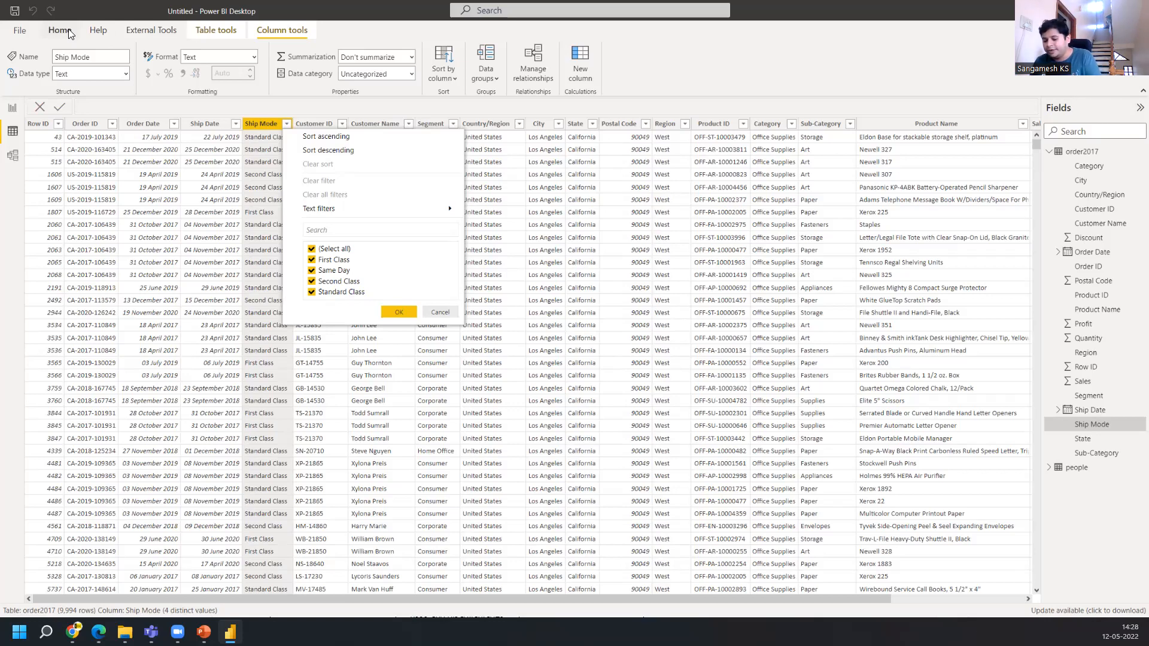
pyautogui.press('super+shift+s')
pyautogui.moveTo(295, 214); pyautogui.dragTo(392, 306)
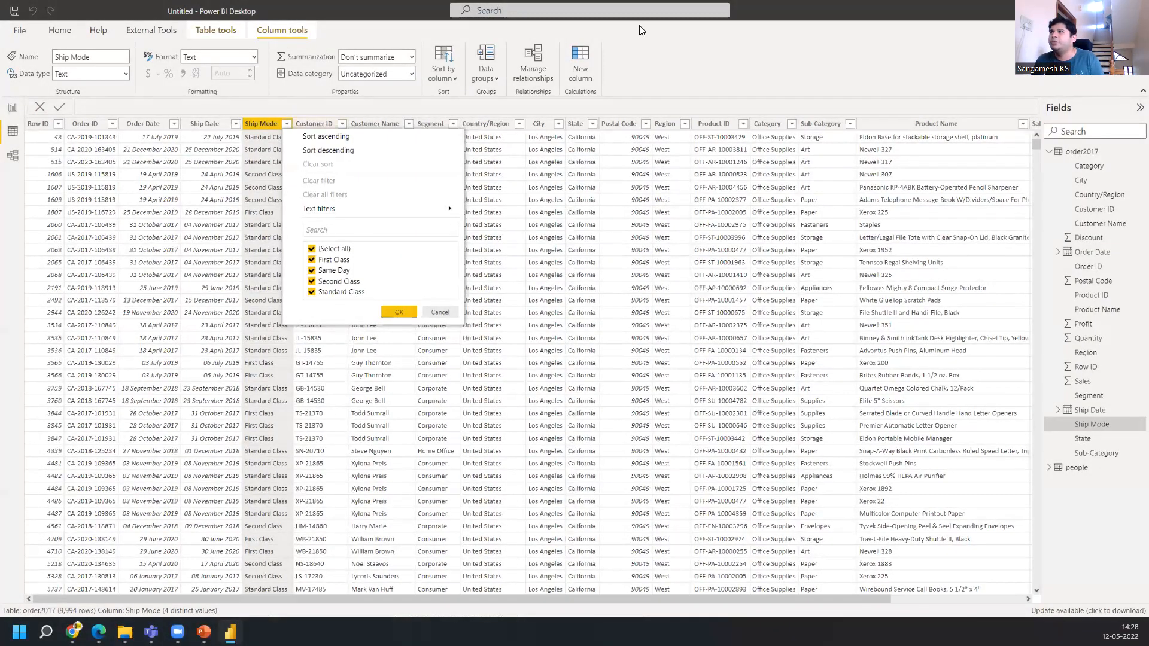
pyautogui.click(60, 30)
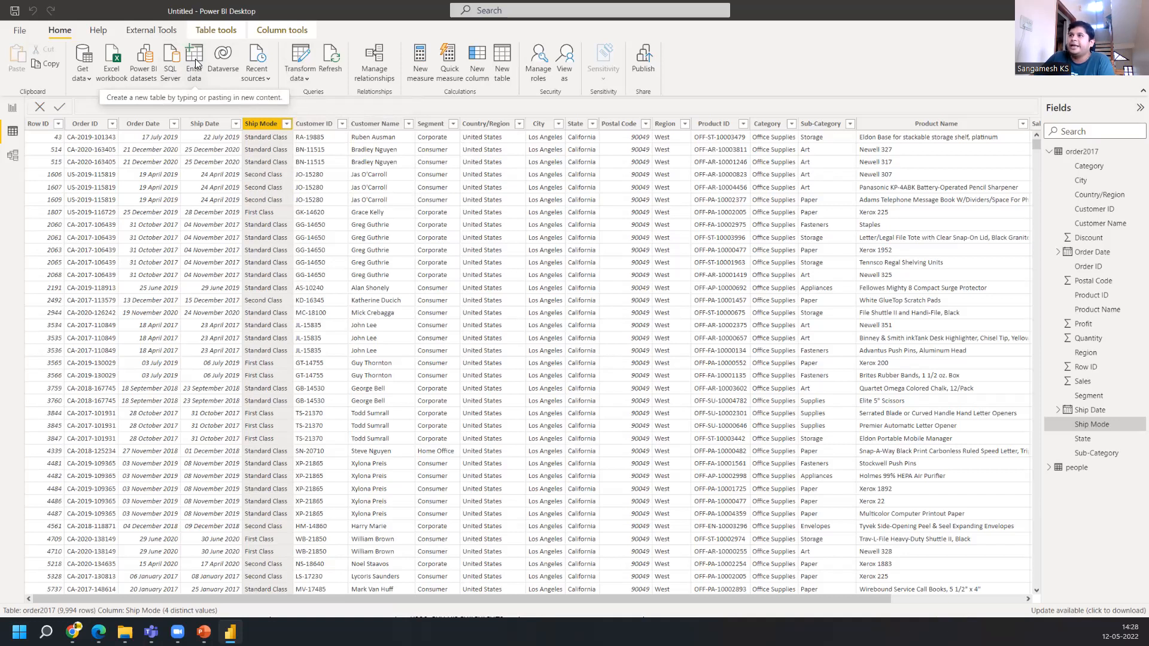
# Switch to Excel by searching for it and open a blank workbook
pyautogui.click(46, 632)
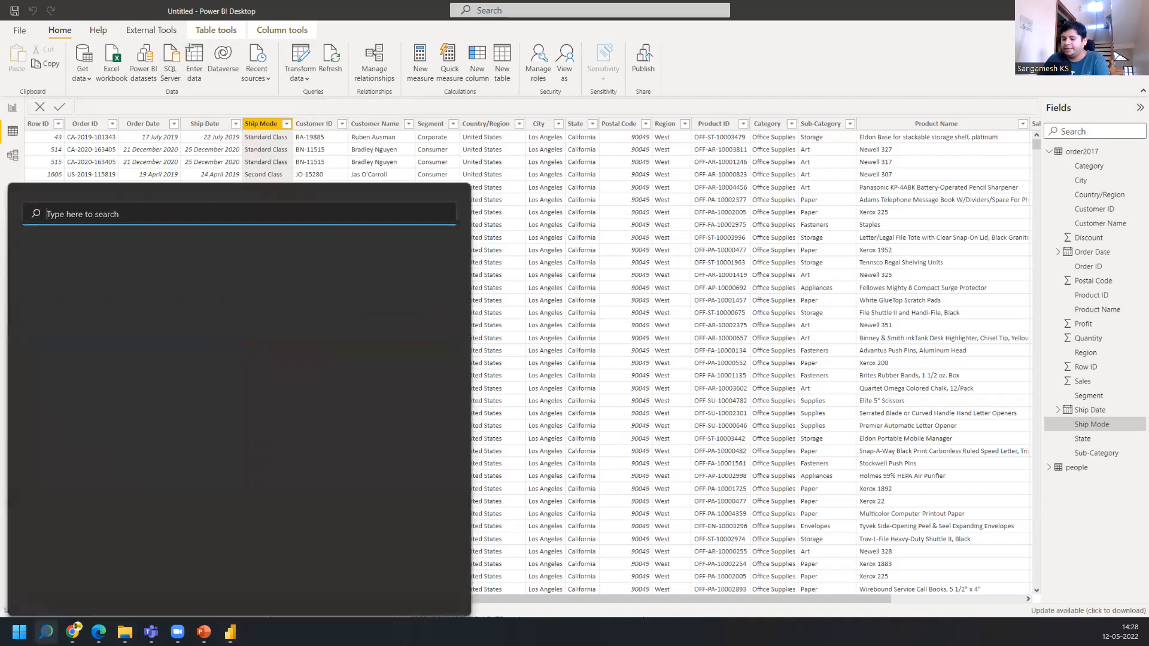
pyautogui.write('c')
pyautogui.press('BackSpace')
pyautogui.write('excel')
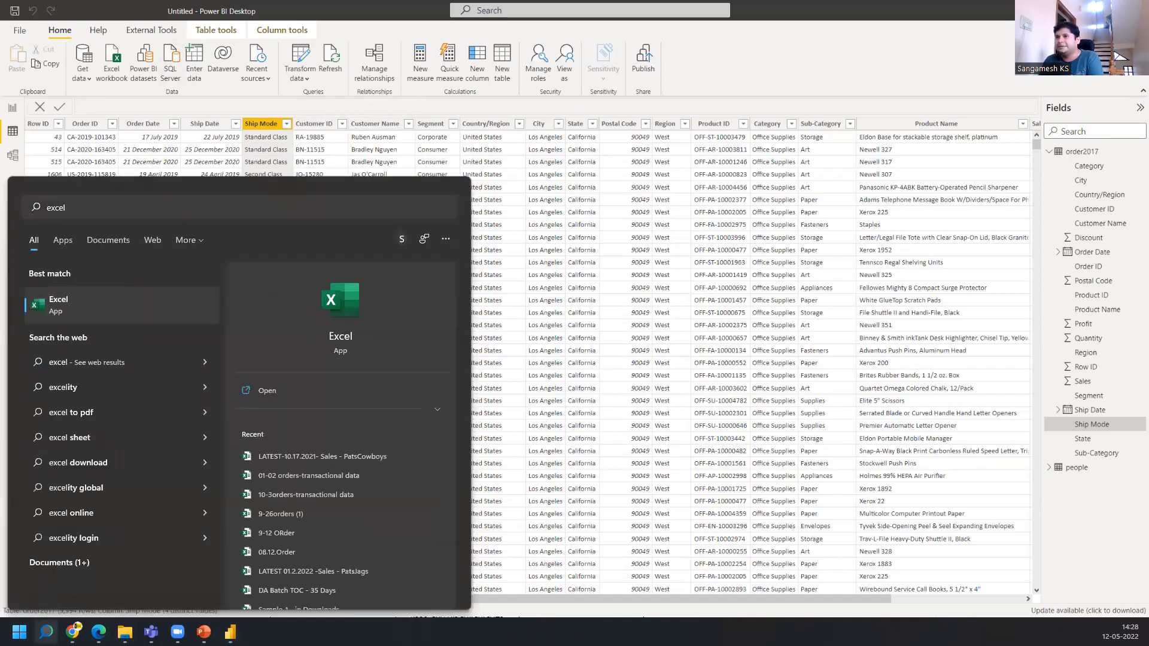
pyautogui.press('Return')
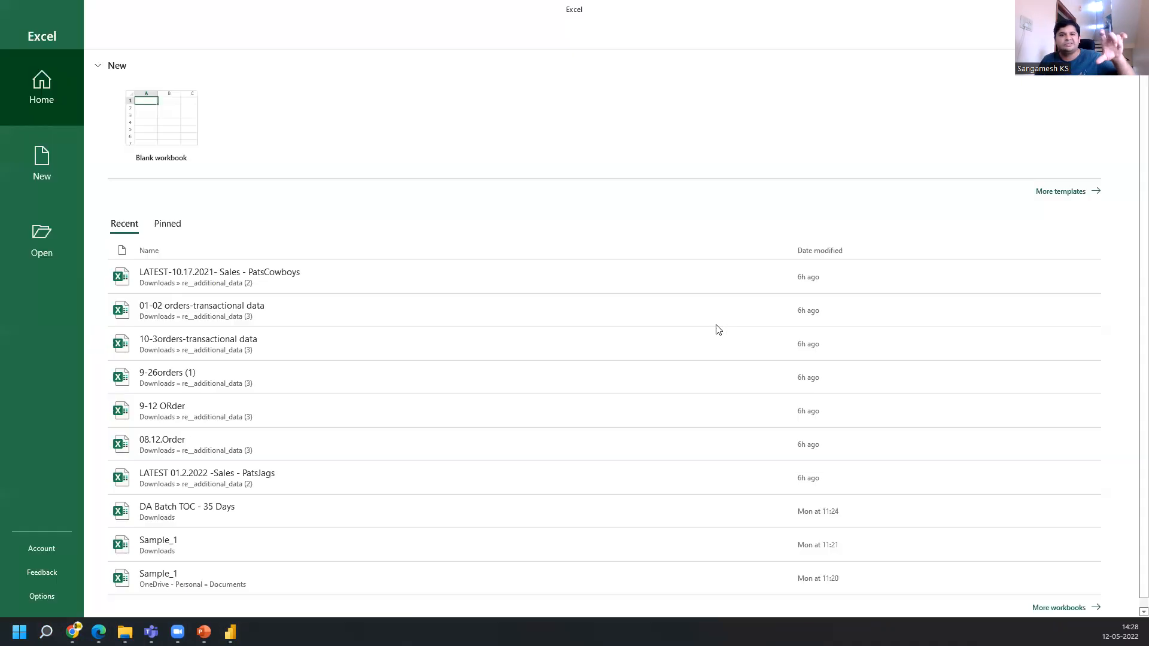
pyautogui.click(178, 144)
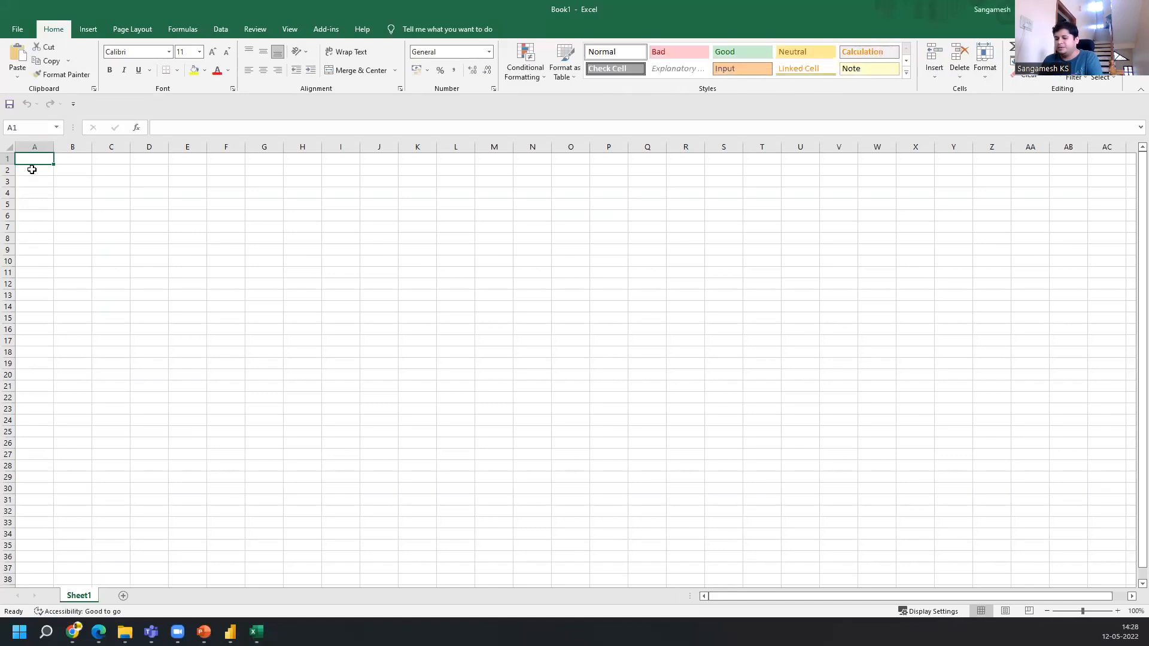
# Enter Frist Class in cell A1, checking the Ship Mode values in Power BI along the way
pyautogui.write('Fris')
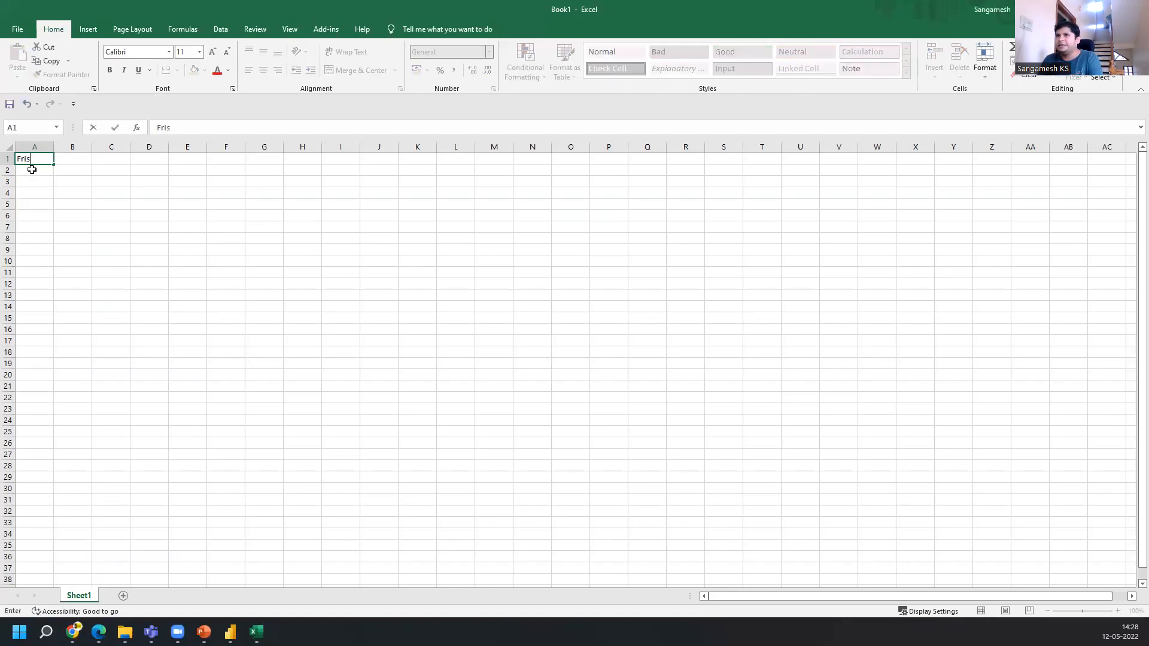
pyautogui.write('t Clas')
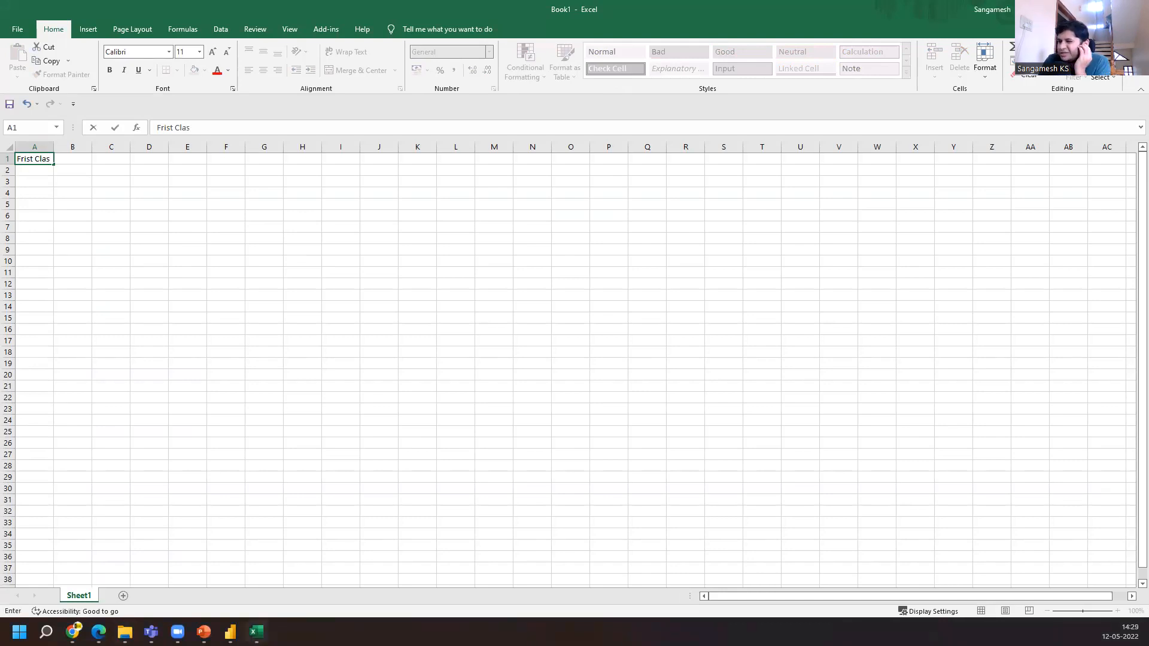
pyautogui.click(231, 632)
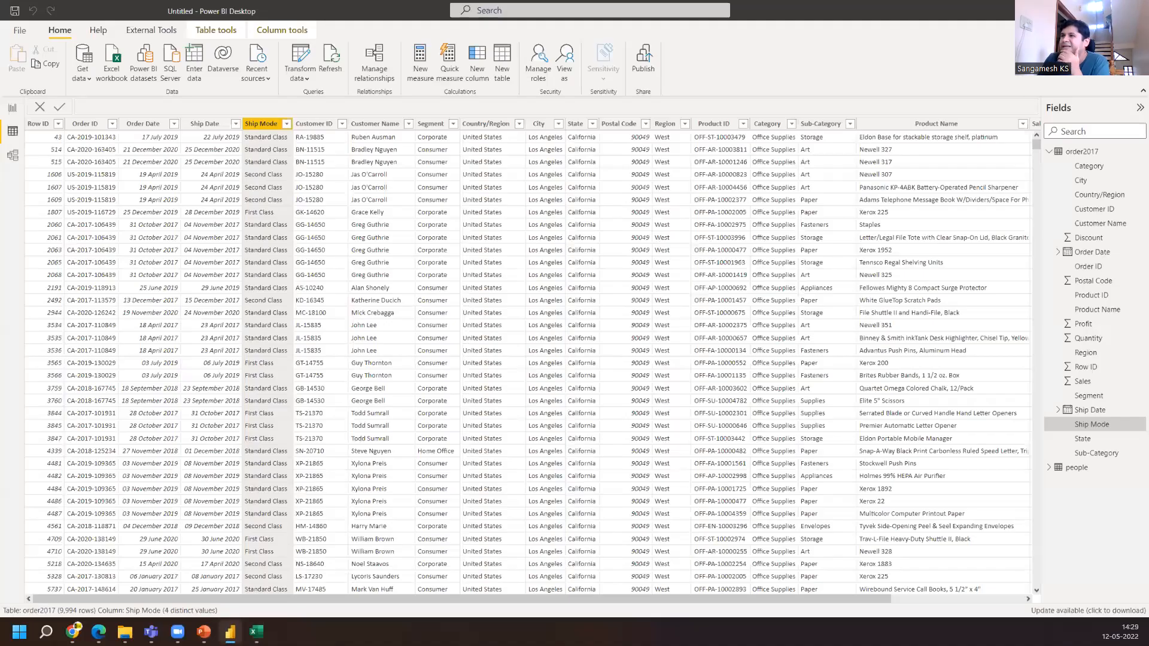
pyautogui.click(256, 632)
pyautogui.write('ss')
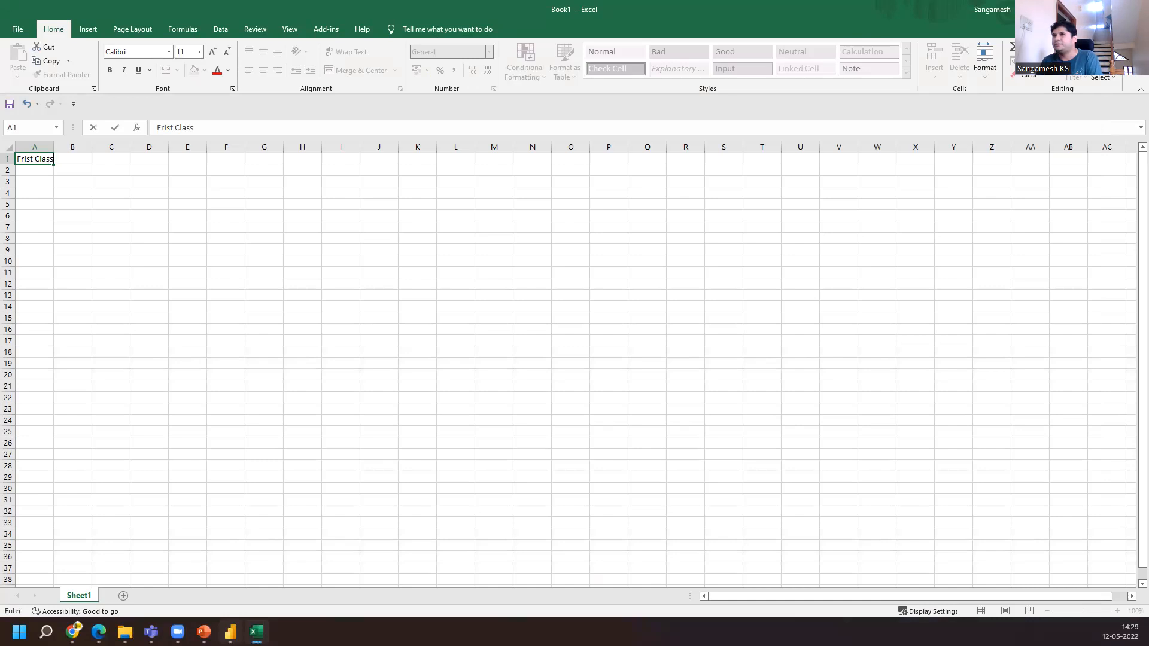
pyautogui.press('Return')
# Return to the workbook and enter Standard Class in cell A2
pyautogui.click(256, 632)
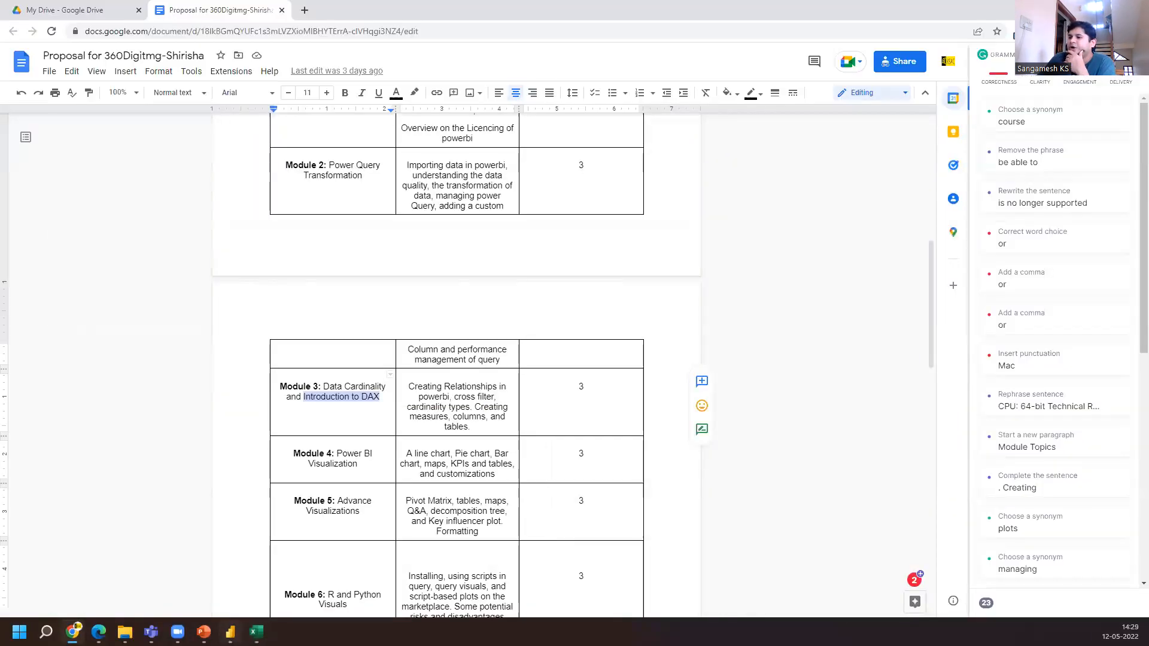
pyautogui.click(231, 632)
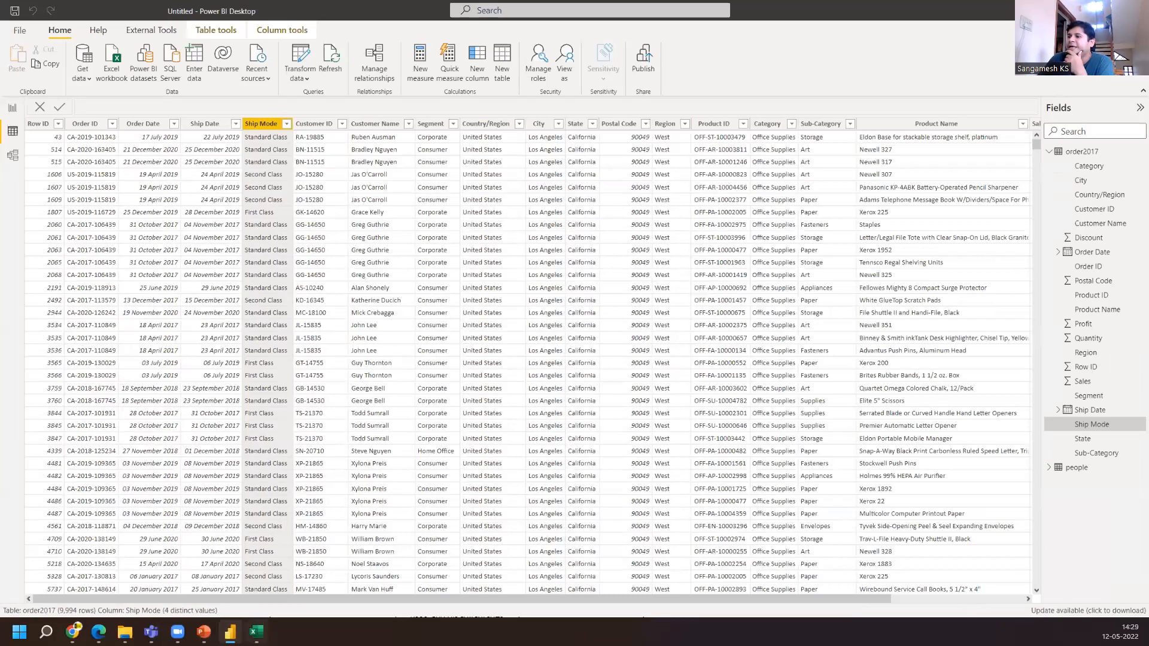
pyautogui.click(256, 631)
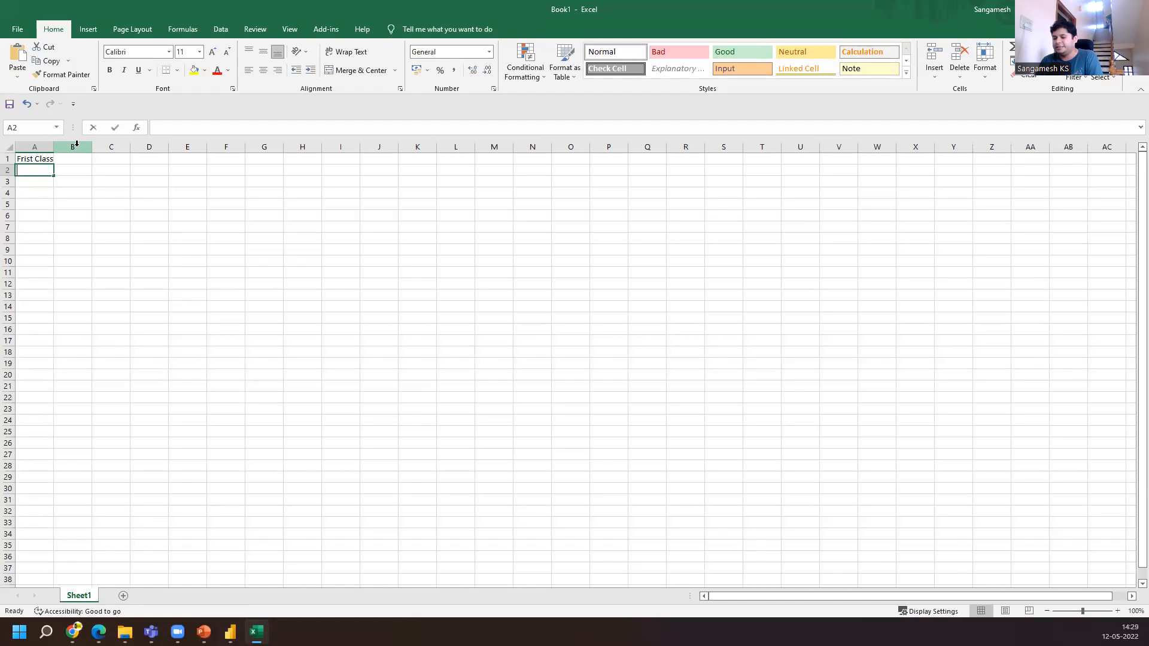
pyautogui.write('Standard Class')
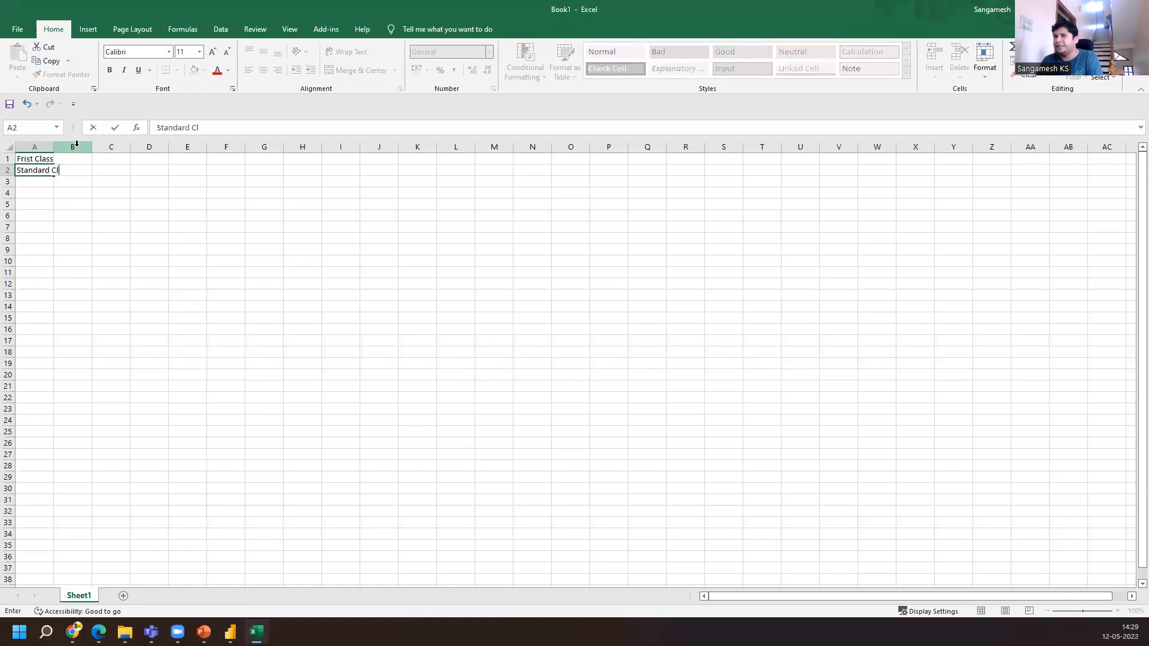
pyautogui.press('Return')
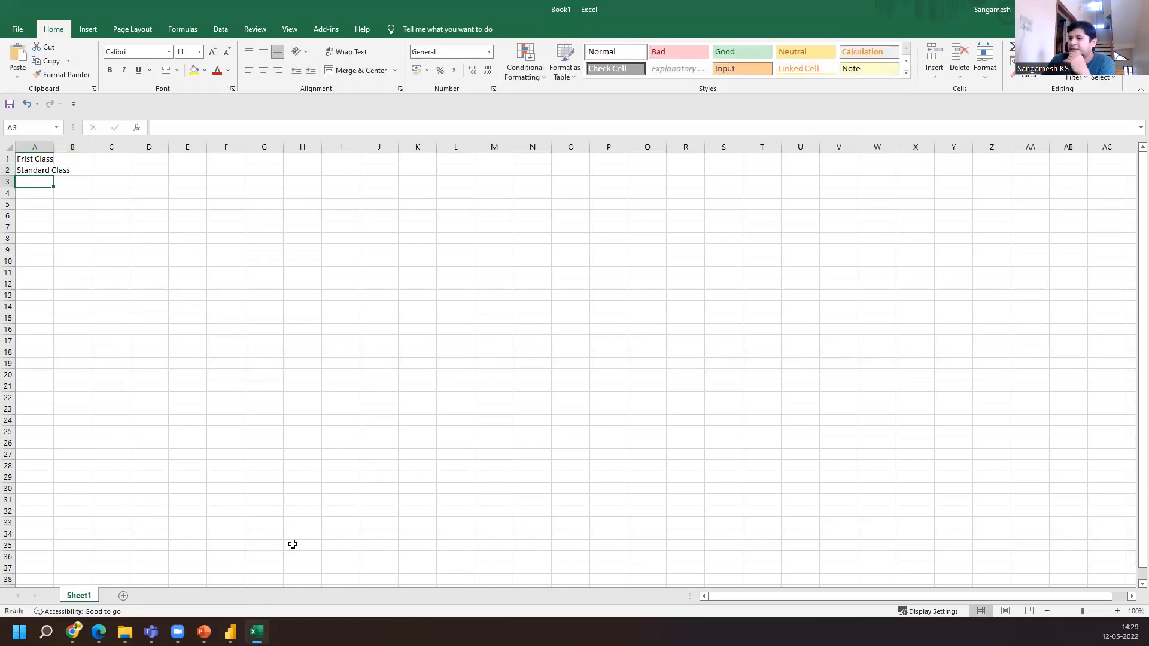
# Enter Second Class in cell A3 after glancing back at the Power BI table
pyautogui.click(231, 632)
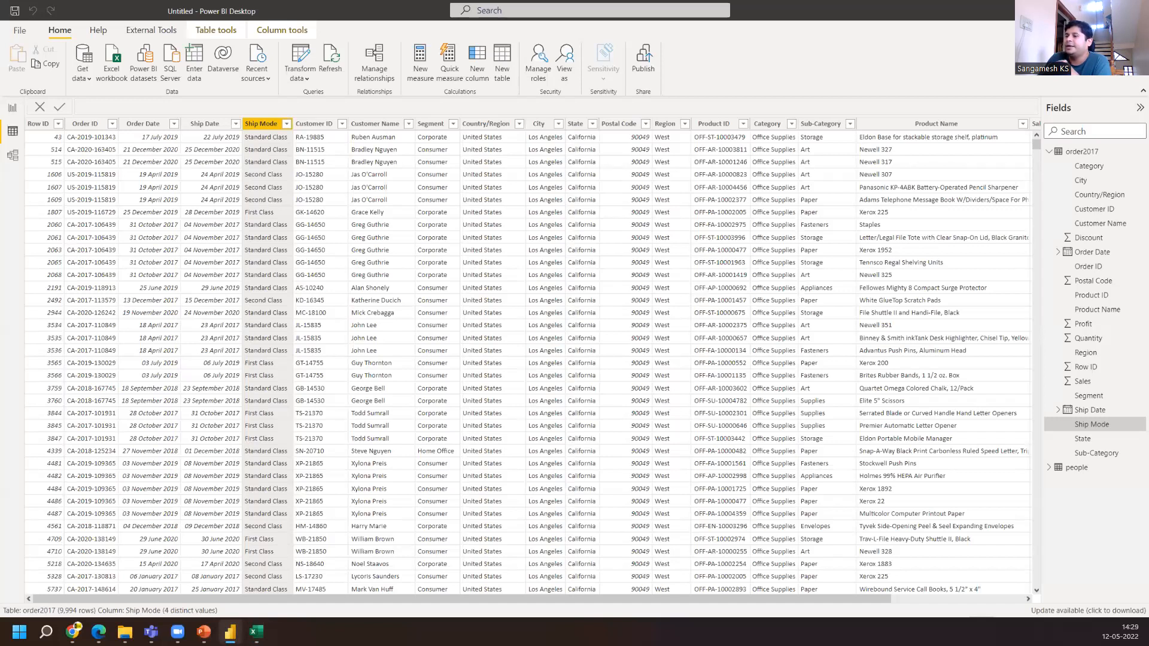
pyautogui.click(257, 632)
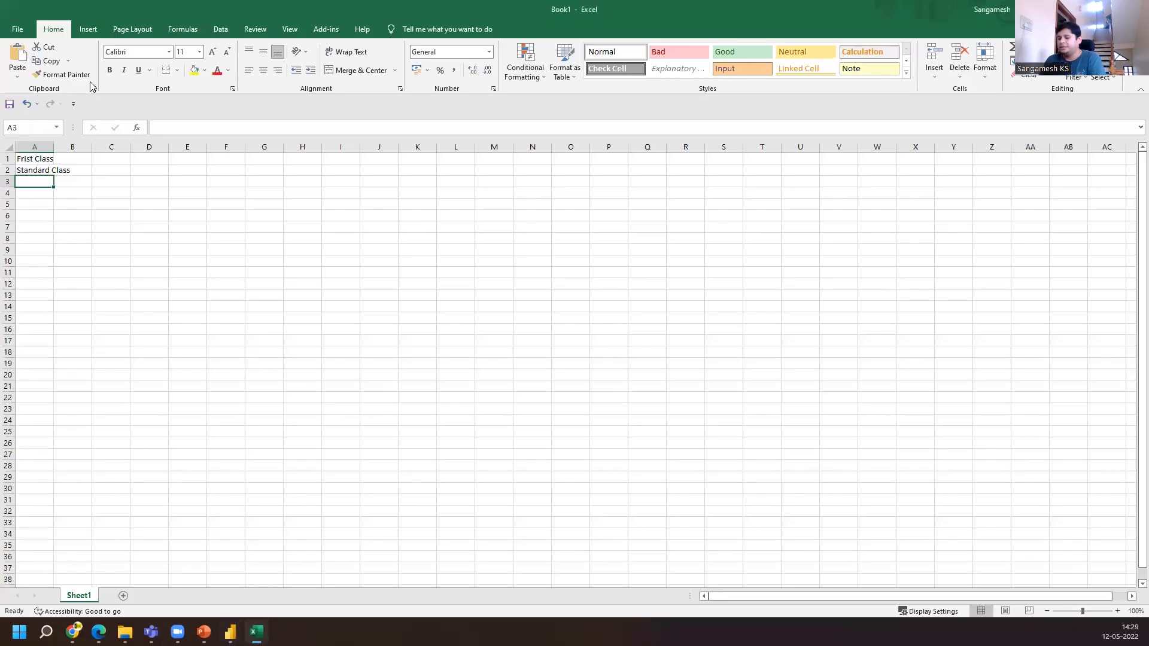
pyautogui.write('Seco')
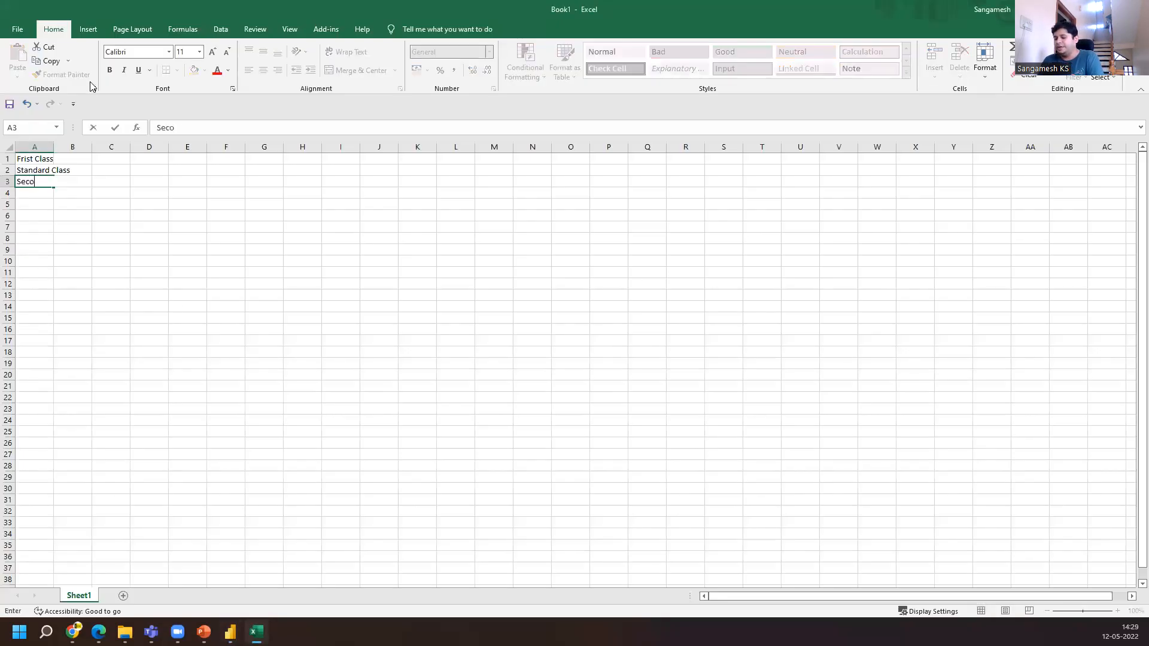
pyautogui.write('nd C')
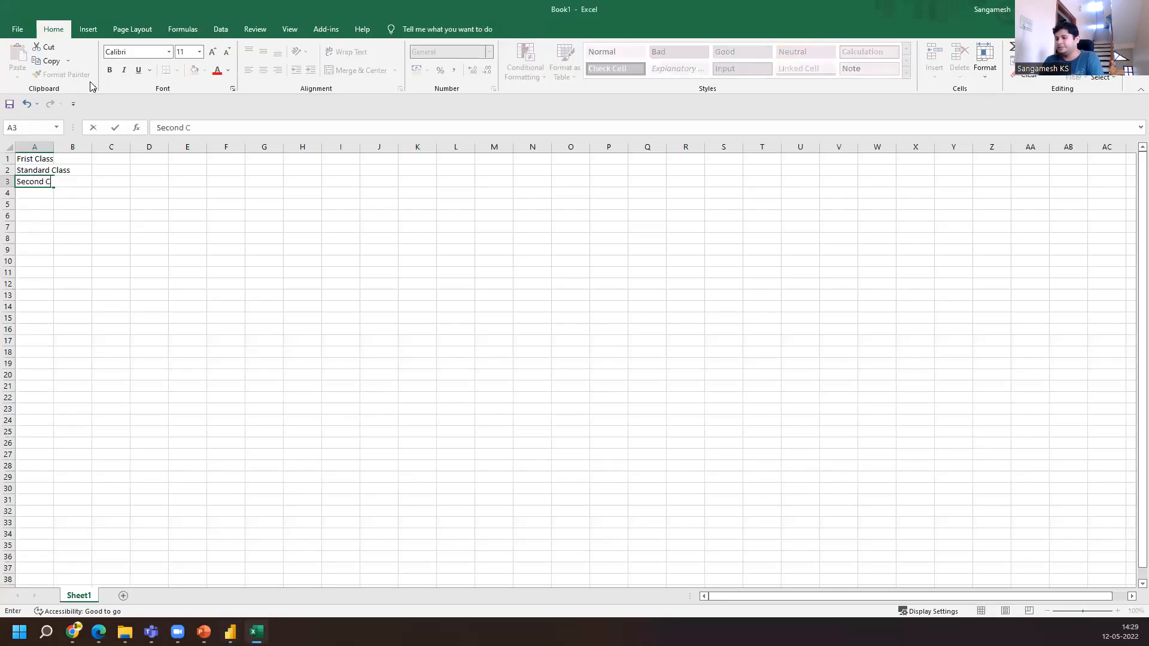
pyautogui.write('lass')
pyautogui.press('Return')
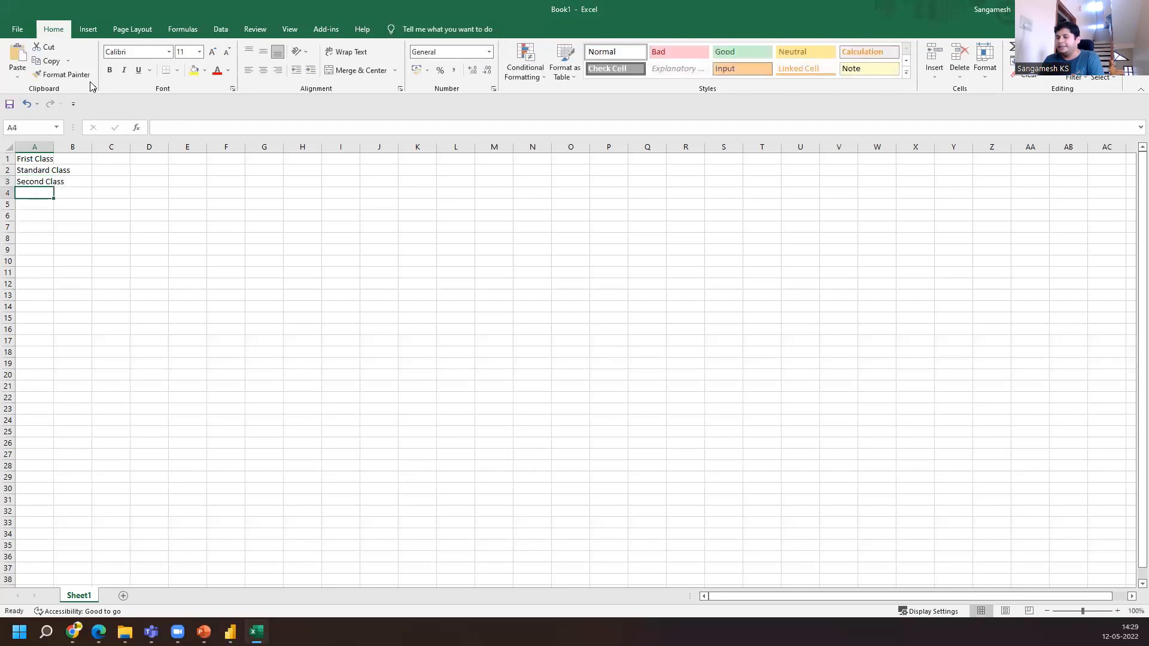
# Enter Same Day in cell A4
pyautogui.write('Same Day')
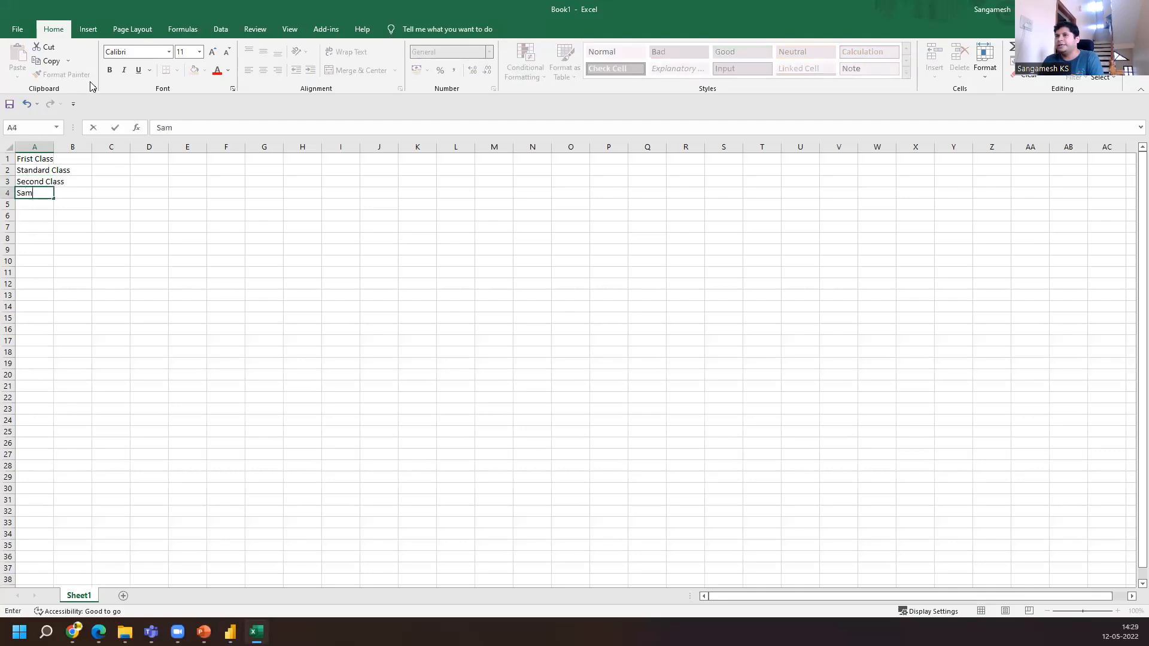
pyautogui.press('Return')
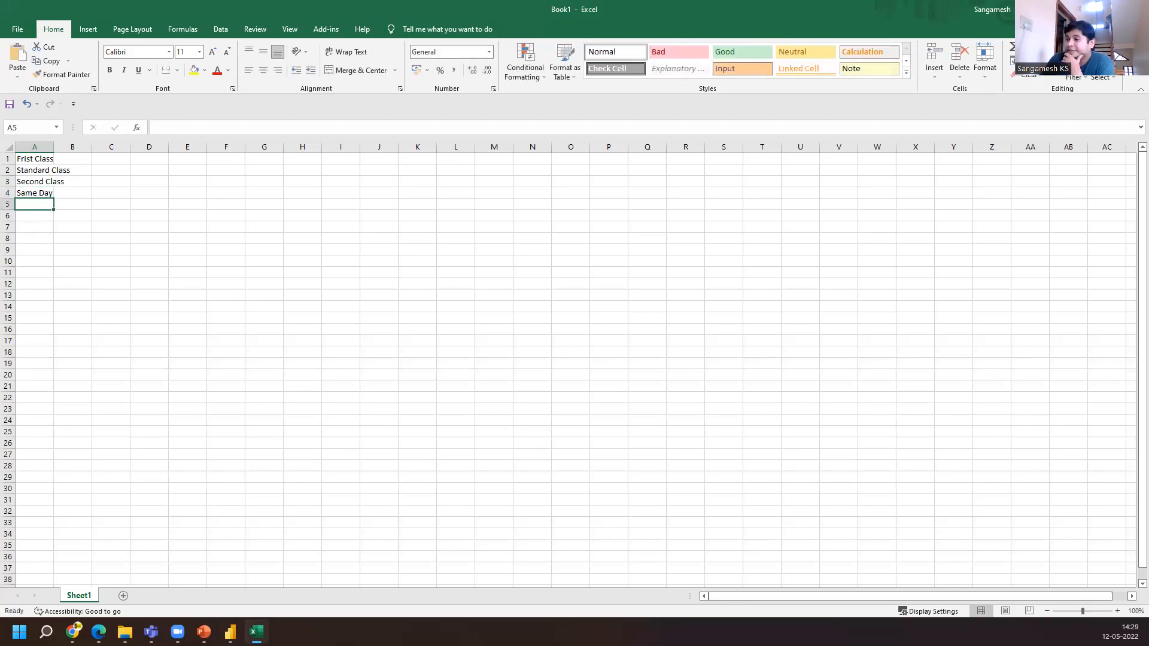
# Reopen the Ship Mode filter list in Power BI to compare its values, then close it
pyautogui.hotkey('alt', 'Tab')
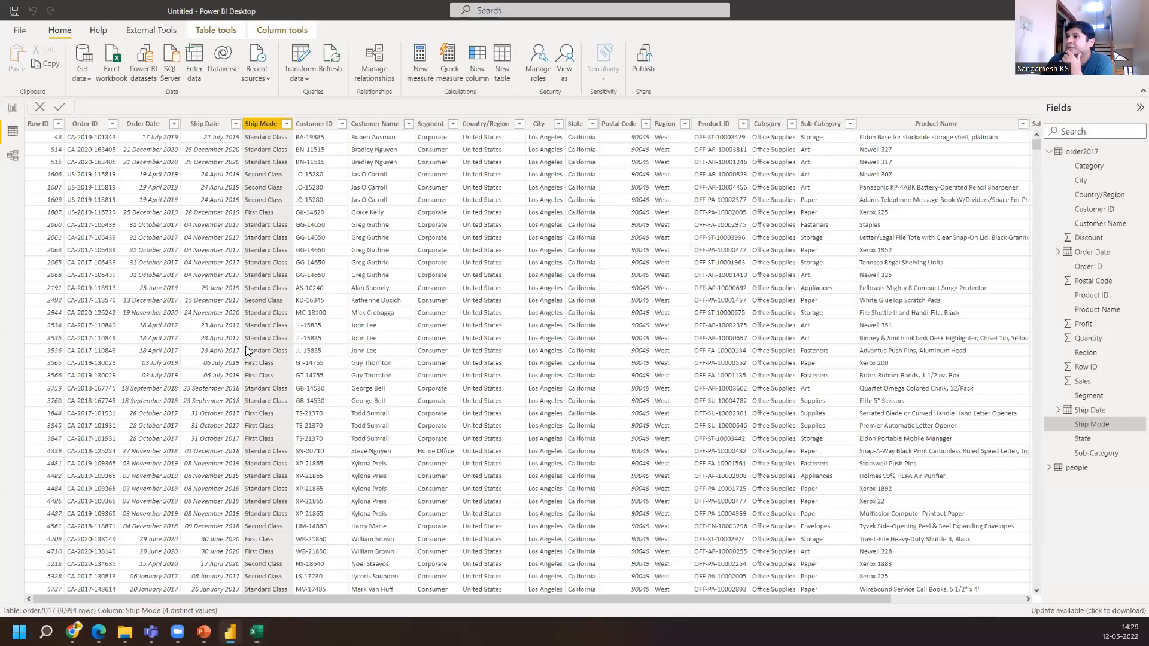
pyautogui.click(286, 123)
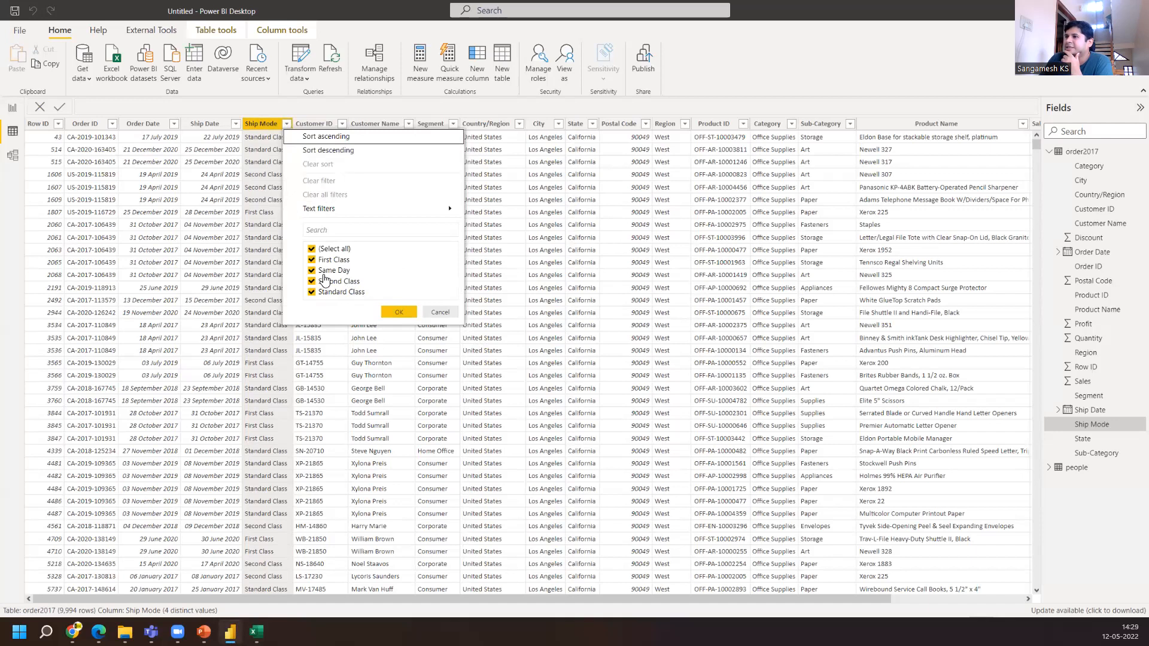
pyautogui.click(440, 313)
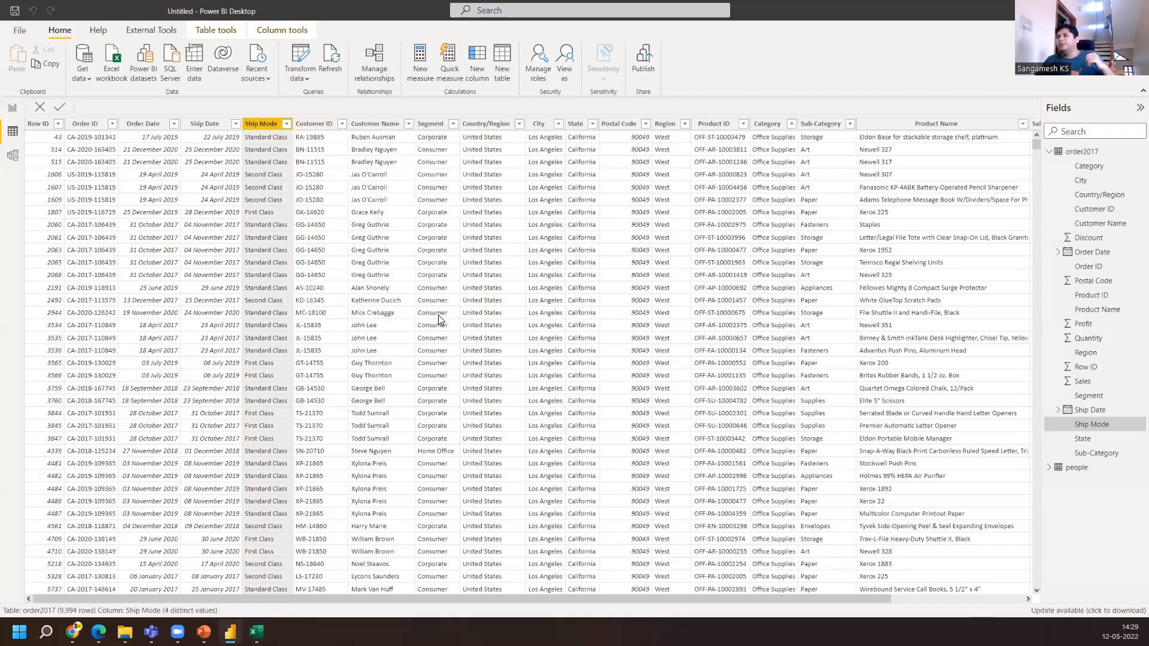
# Switch back to the workbook and insert a blank row above the shipping class list
pyautogui.hotkey('alt', 'Tab')
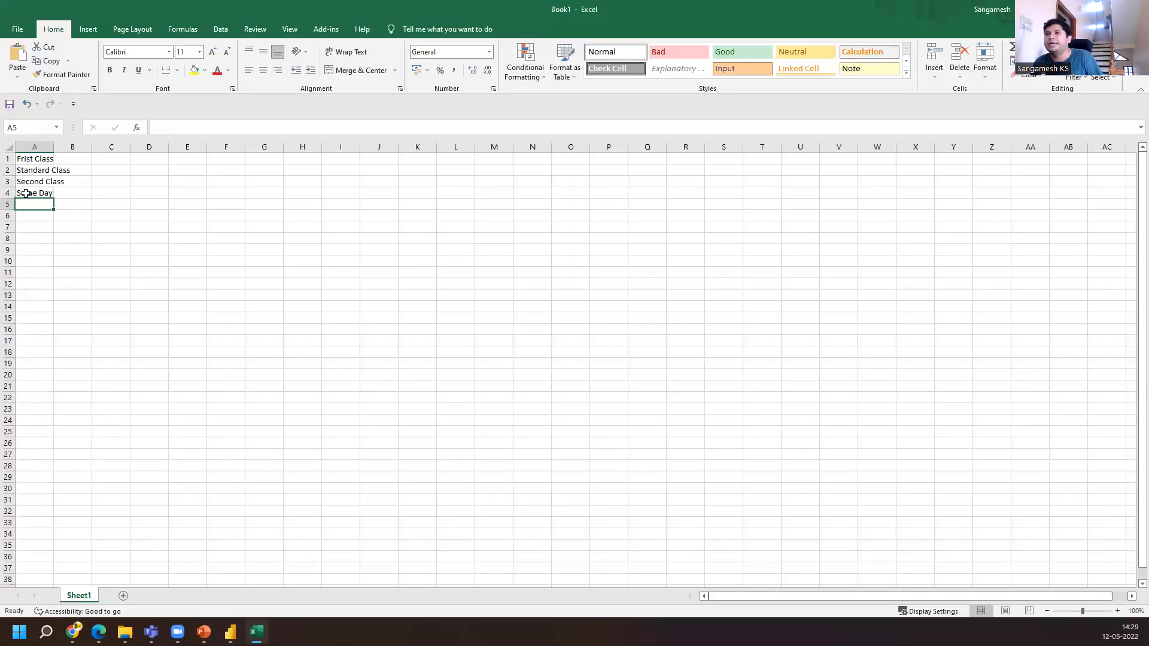
pyautogui.click(10, 158)
pyautogui.rightClick(10, 158)
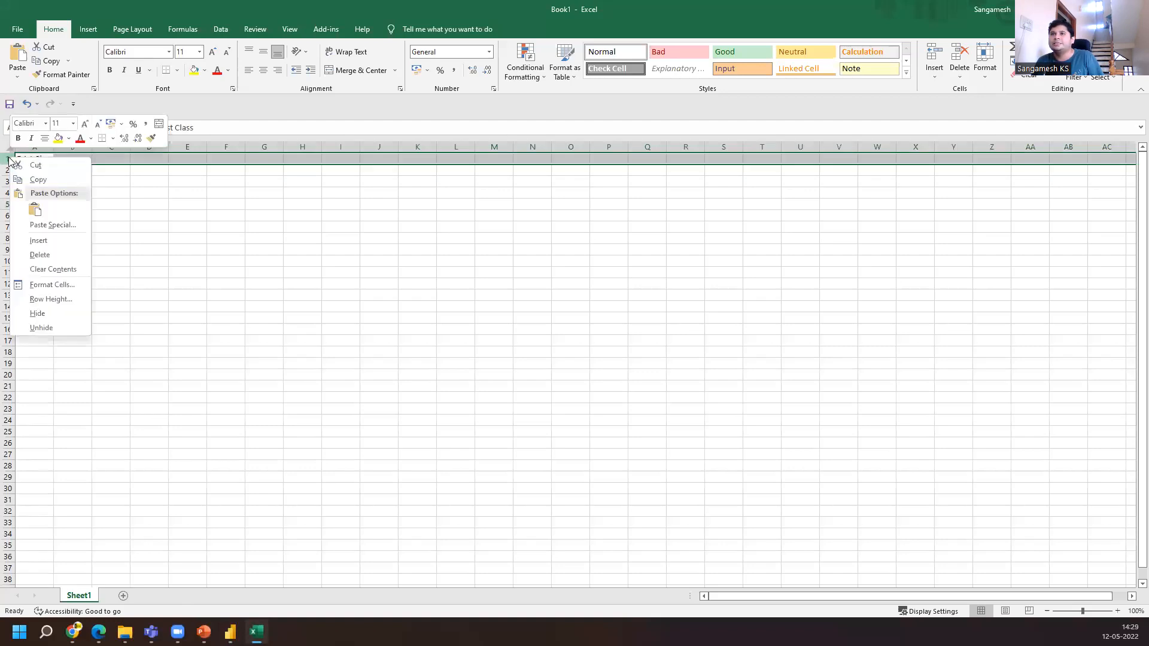
pyautogui.click(42, 239)
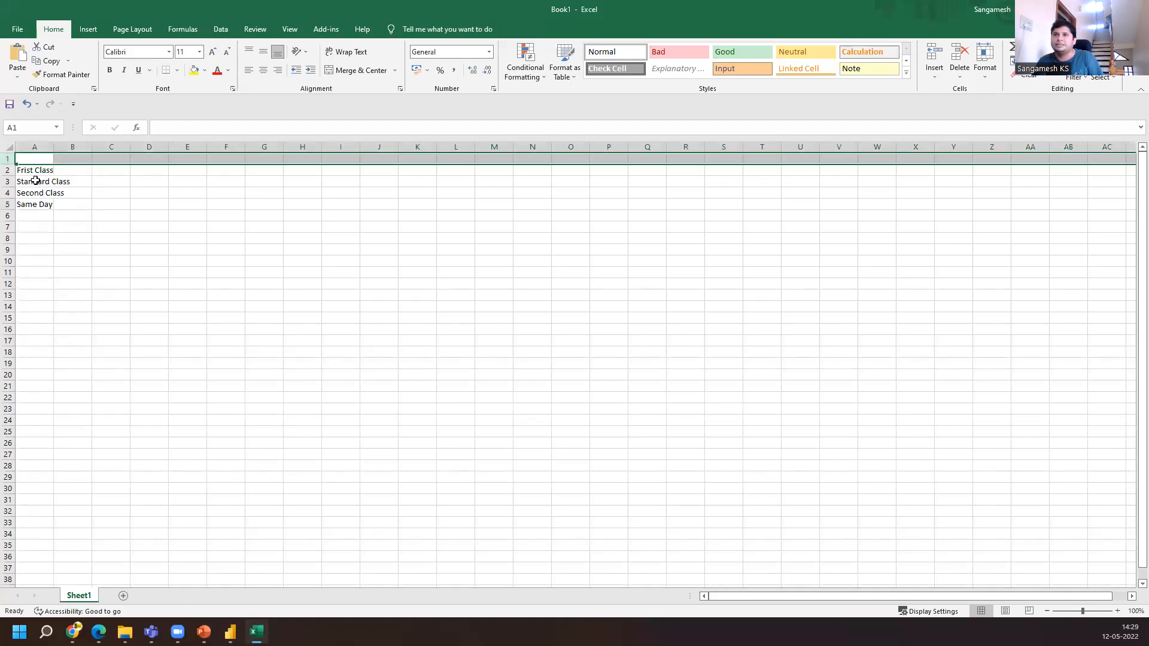
# Widen column A and enter the header Shipping Model in cell A1
pyautogui.doubleClick(53, 146)
pyautogui.doubleClick(51, 160)
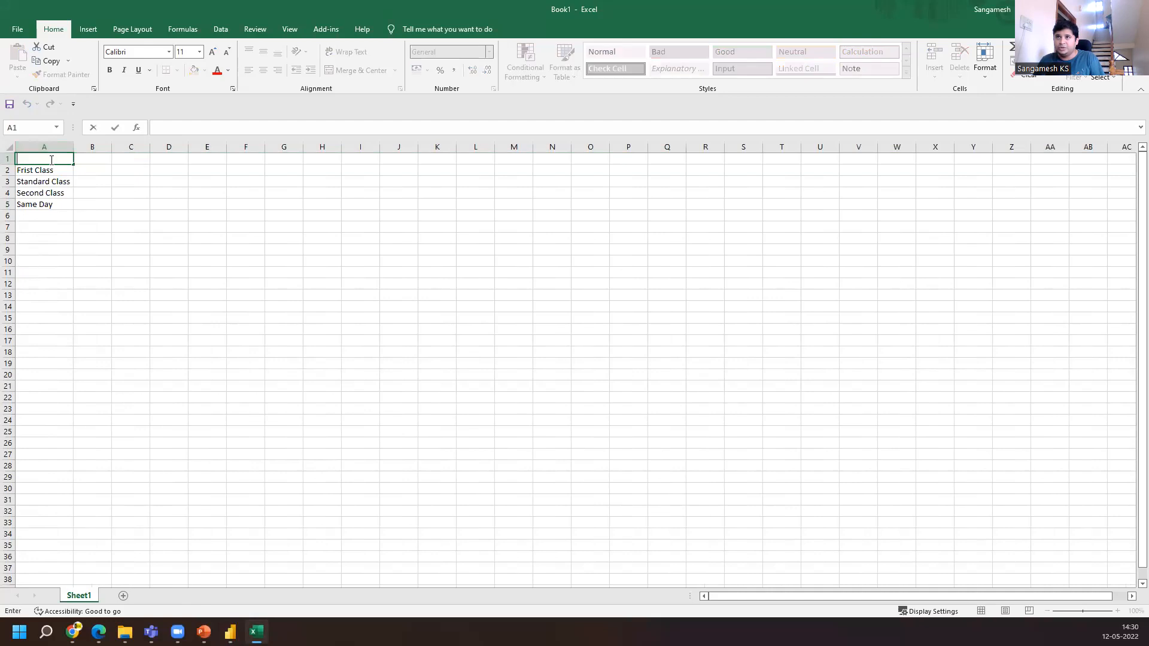
pyautogui.write('S')
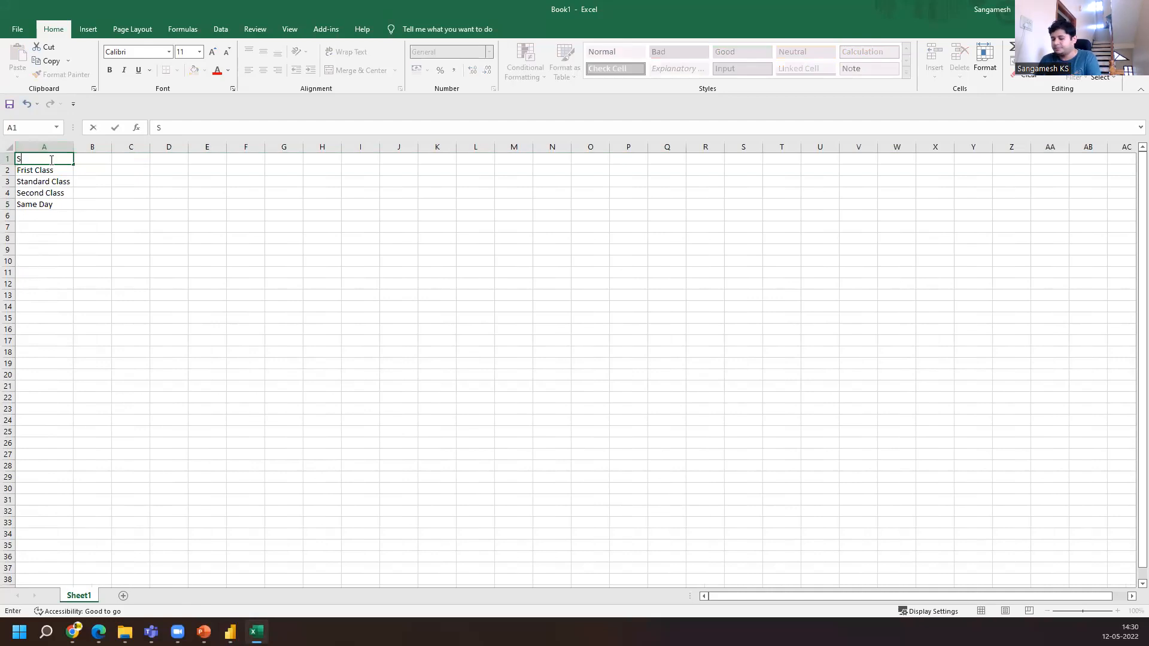
pyautogui.write('hipping Model')
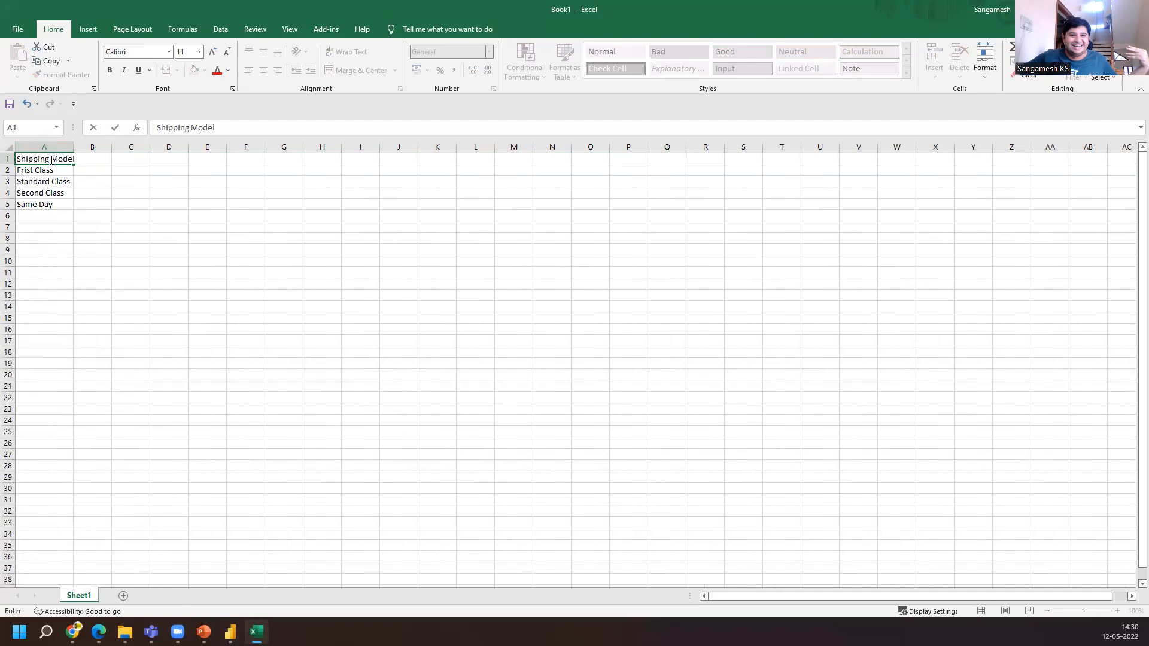
pyautogui.press('Return')
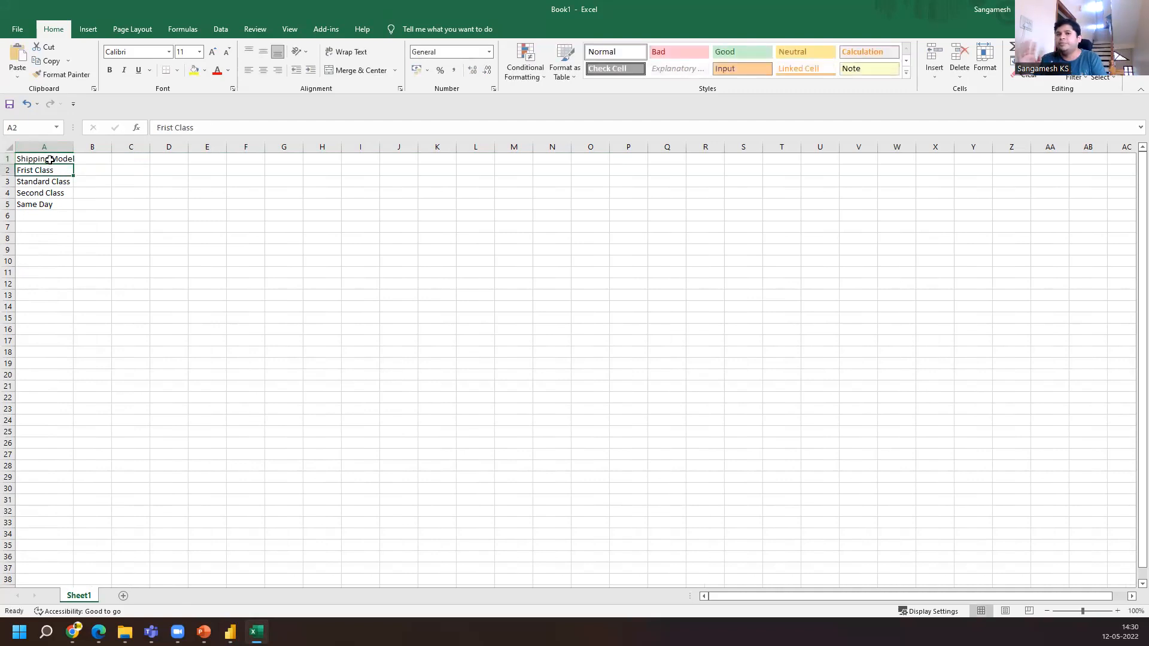
# Enter the header Success Ratio in cell B1
pyautogui.press('Up')
pyautogui.press('Right')
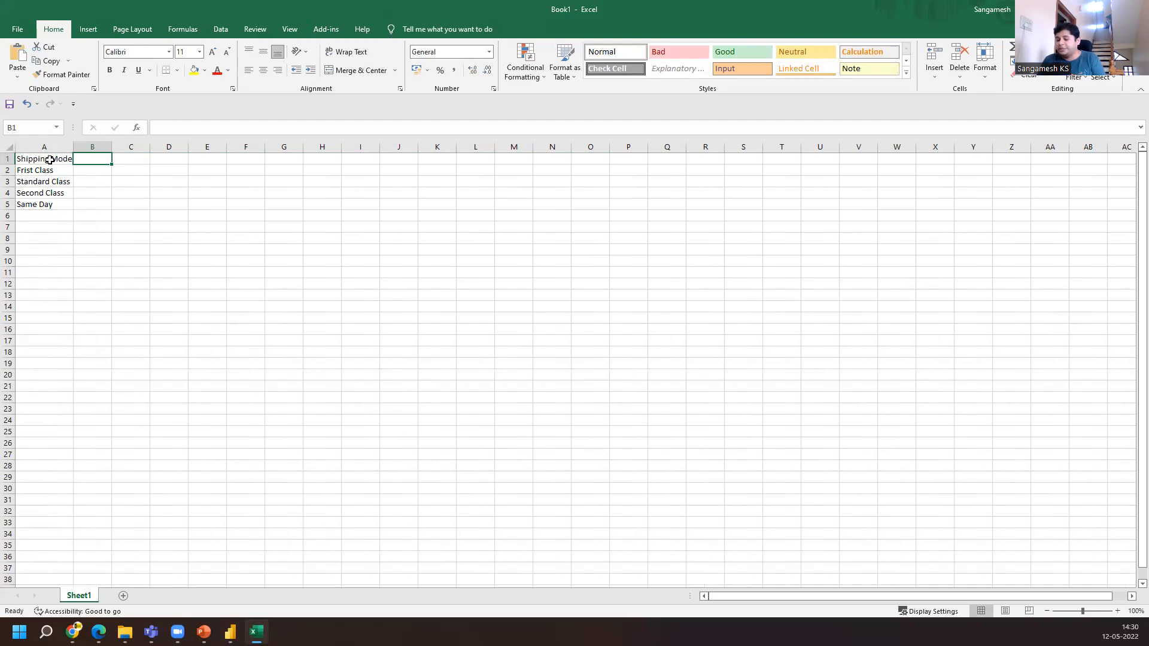
pyautogui.write('S')
pyautogui.write('uc')
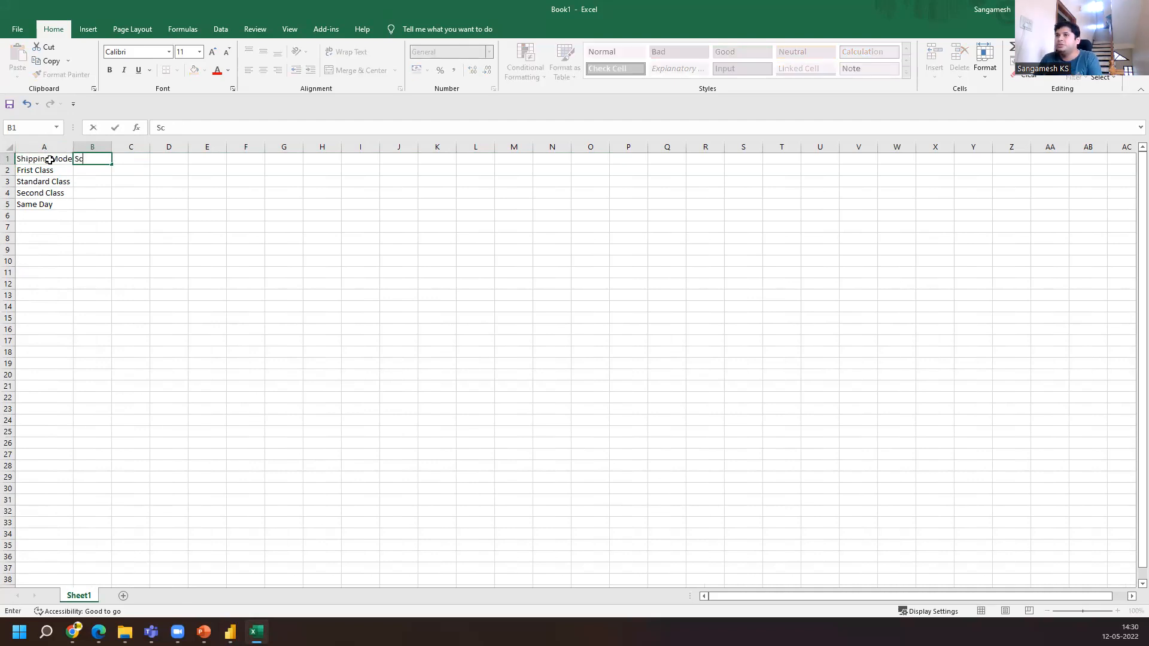
pyautogui.write('cer')
pyautogui.press('BackSpace')
pyautogui.write('ss Ratio')
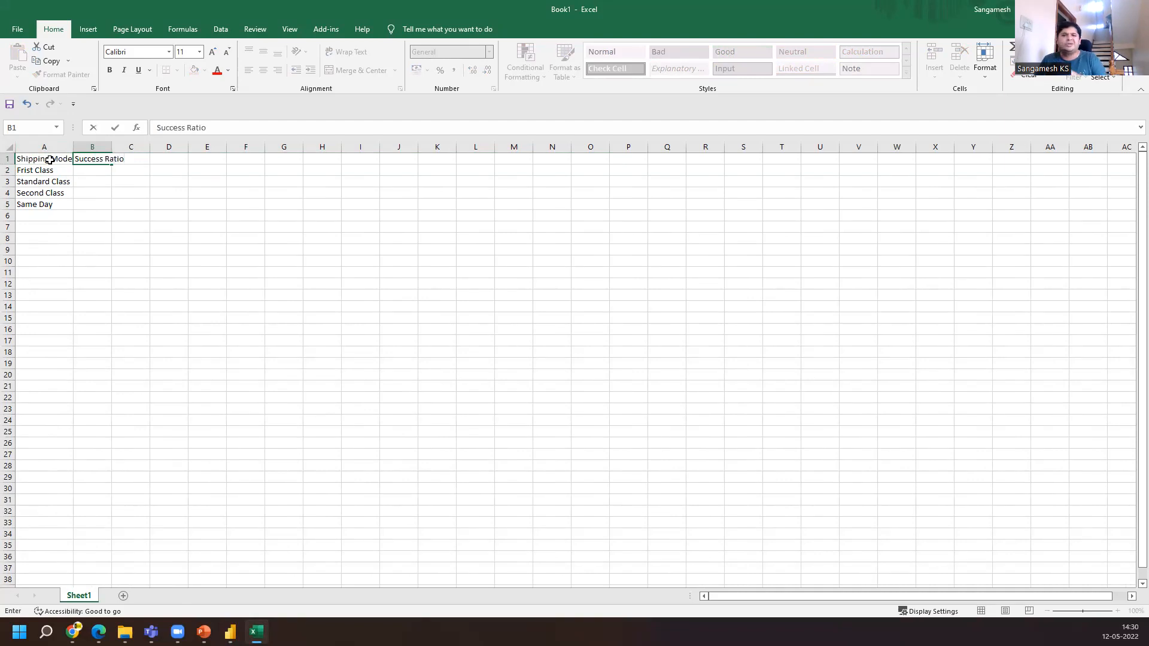
pyautogui.press('Return')
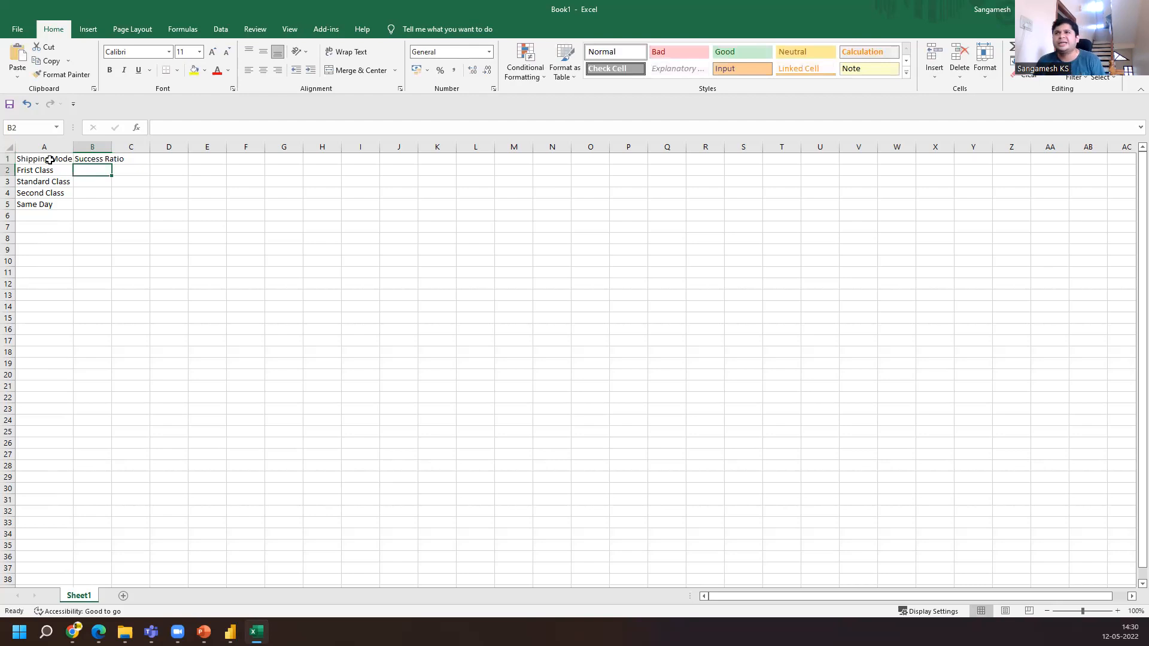
# Fill B2 to B5 with success ratios 0.5, 0.9, 0.6 and 0.4
pyautogui.write('.')
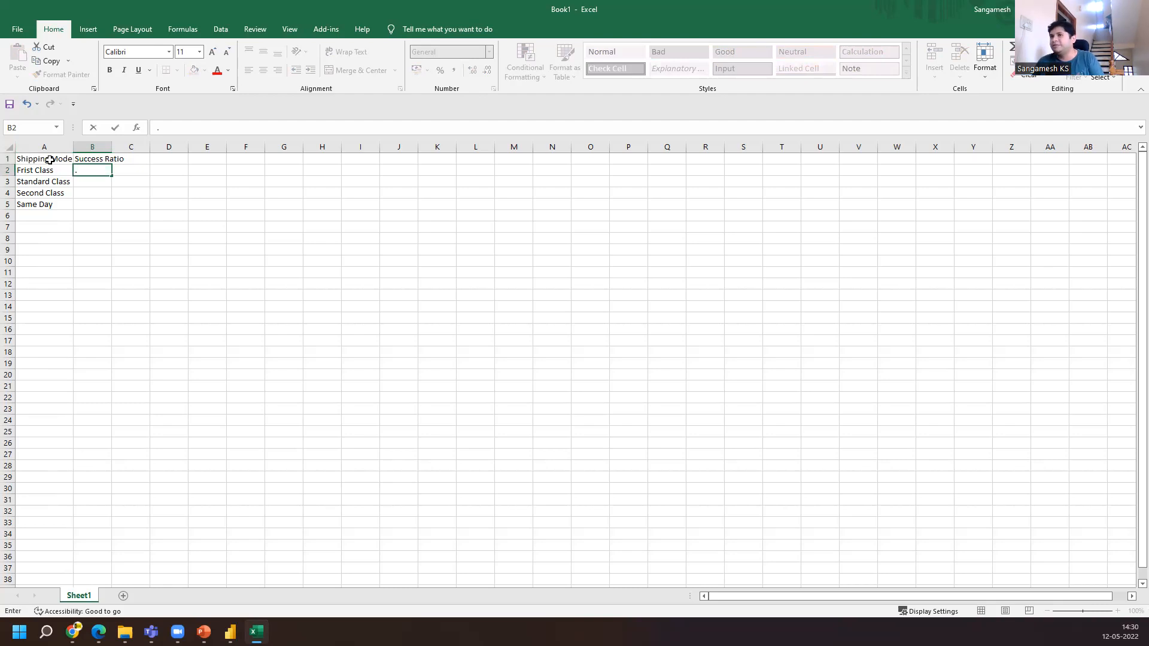
pyautogui.write('5')
pyautogui.press('Return')
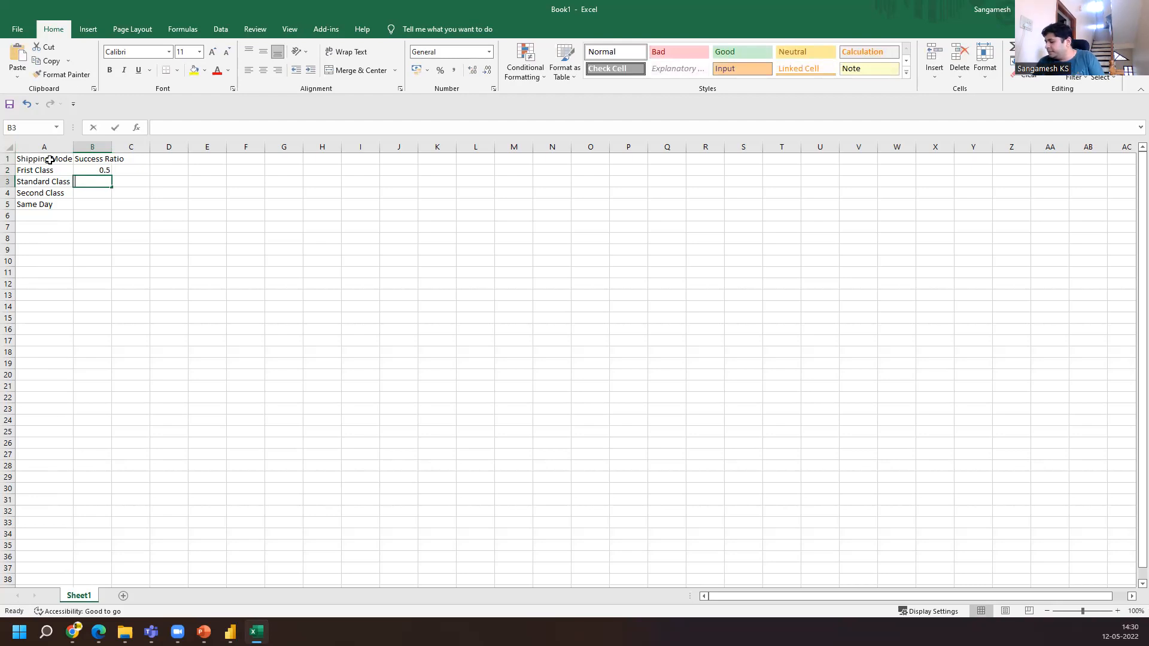
pyautogui.write('.')
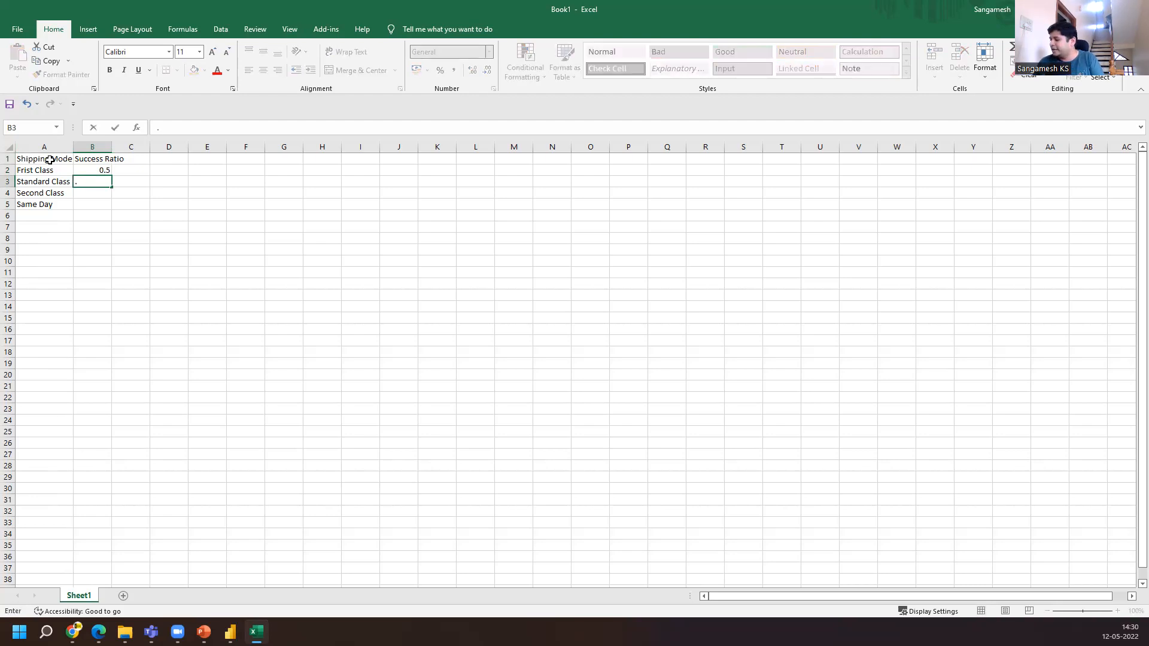
pyautogui.write('9')
pyautogui.press('Return')
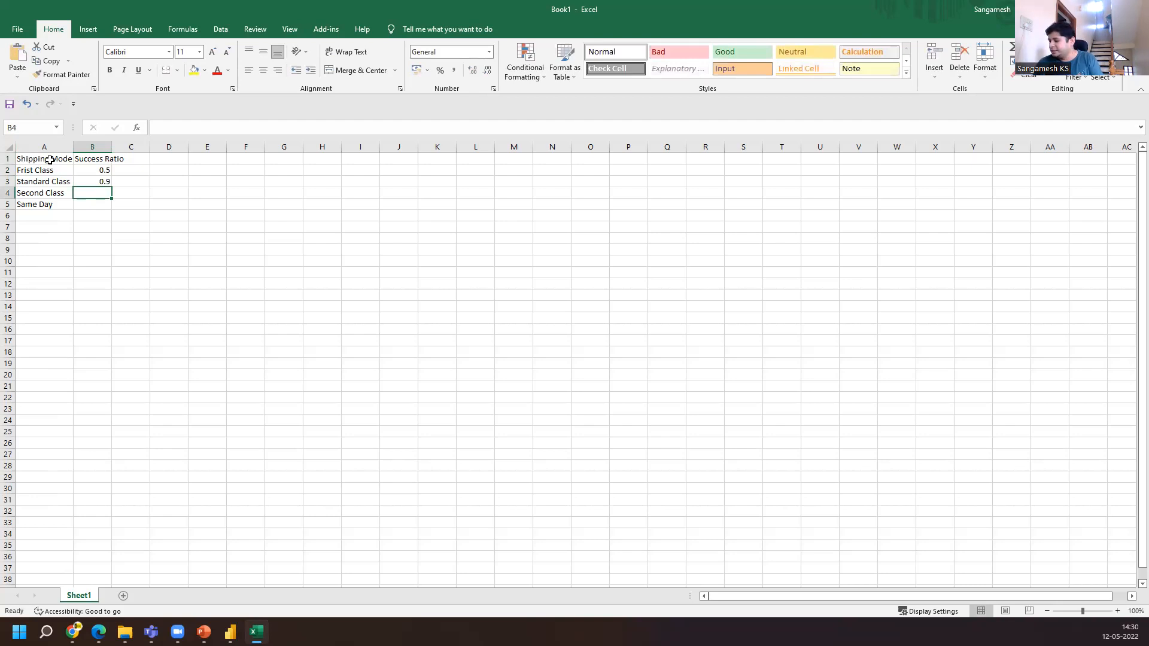
pyautogui.write('6')
pyautogui.press('BackSpace')
pyautogui.write('.6')
pyautogui.press('Return')
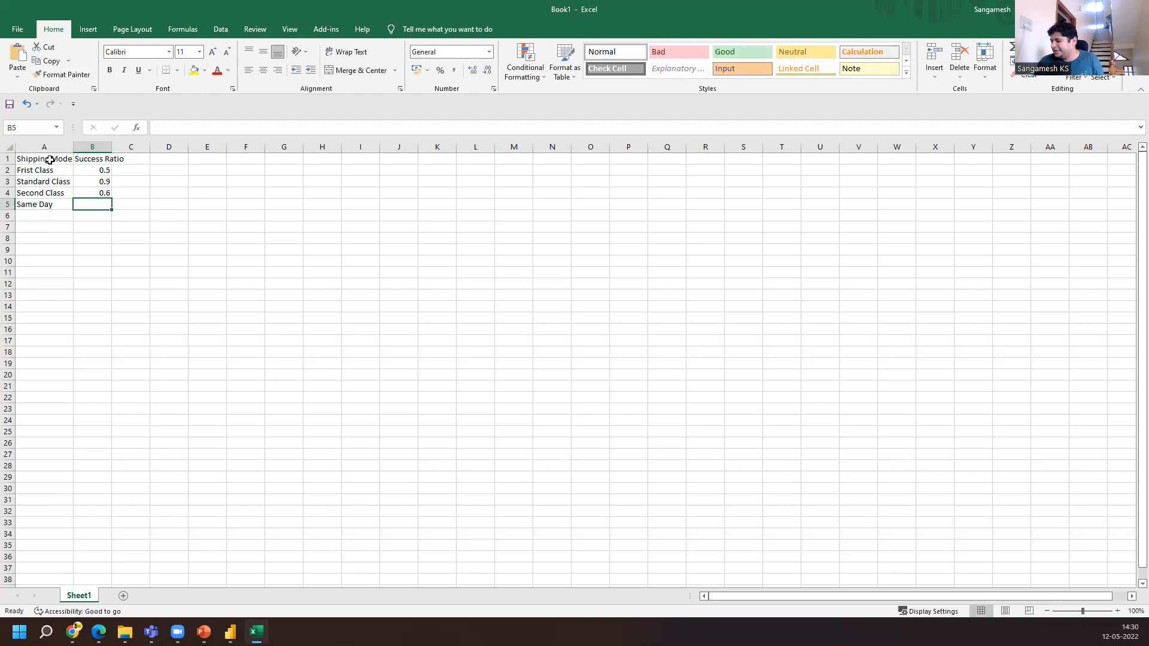
pyautogui.write('.4')
pyautogui.press('Return')
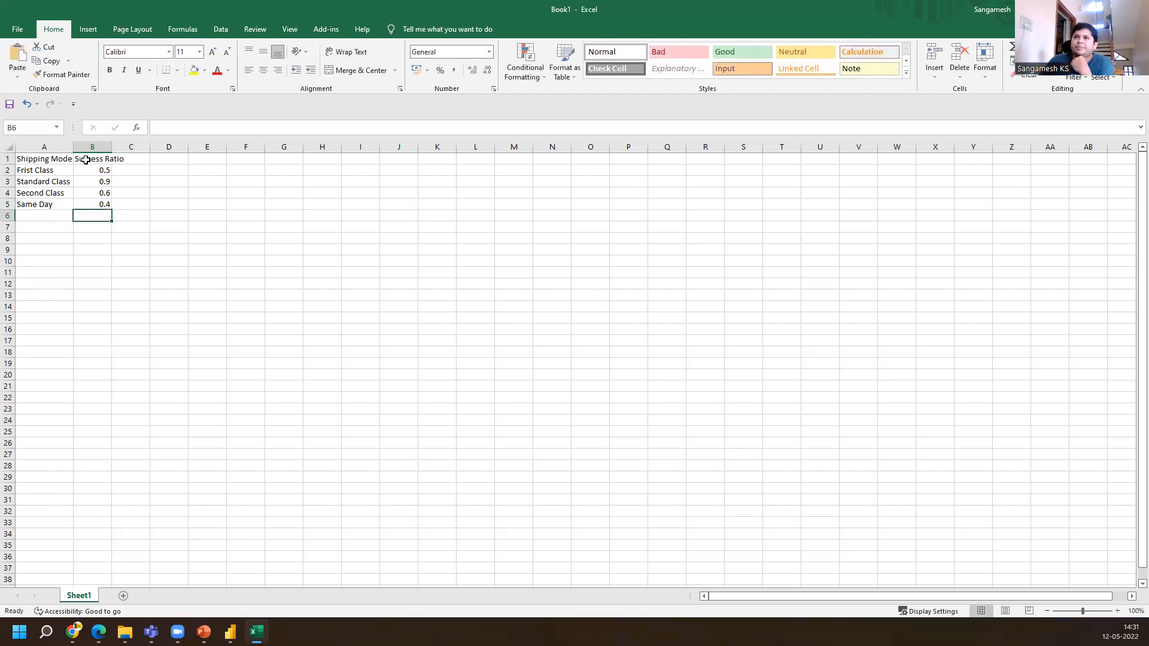
# Copy the whole Shipping Model and Success Ratio range and switch to Power BI
pyautogui.click(33, 159)
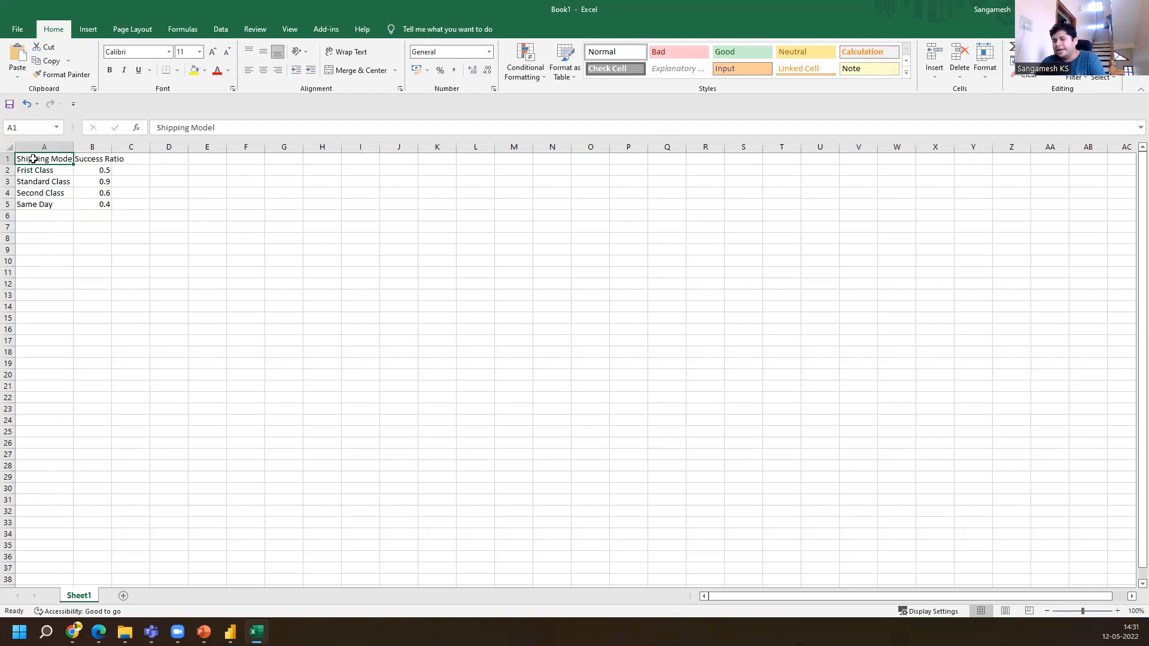
pyautogui.hotkey('ctrl', 'a')
pyautogui.hotkey('ctrl', 'c')
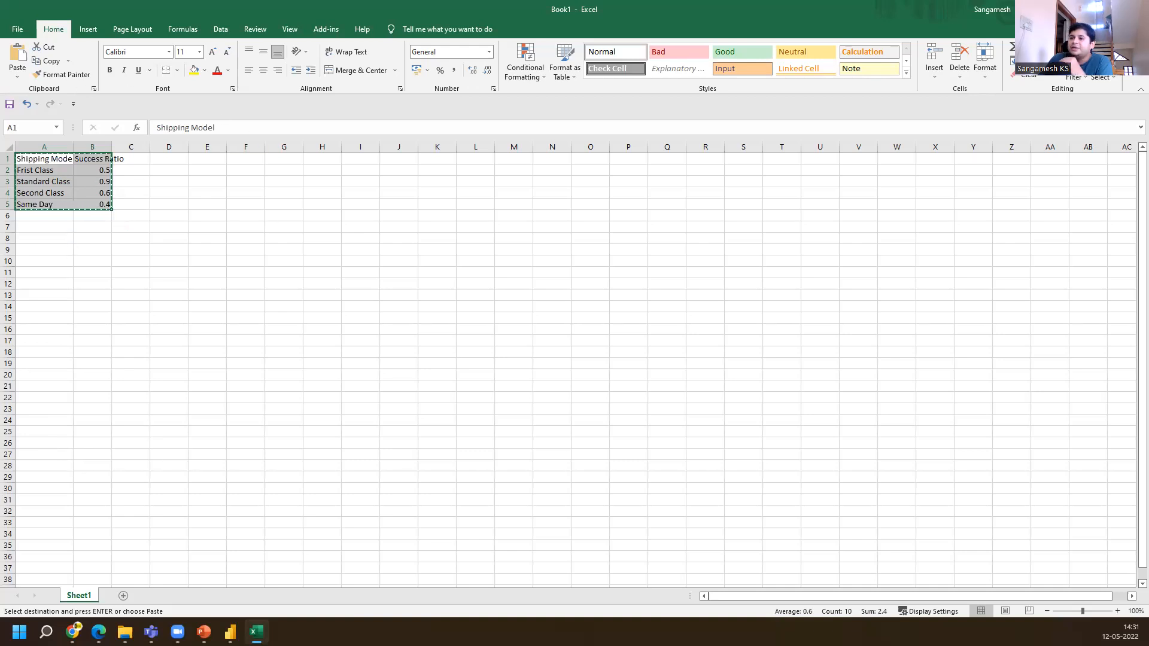
pyautogui.click(230, 632)
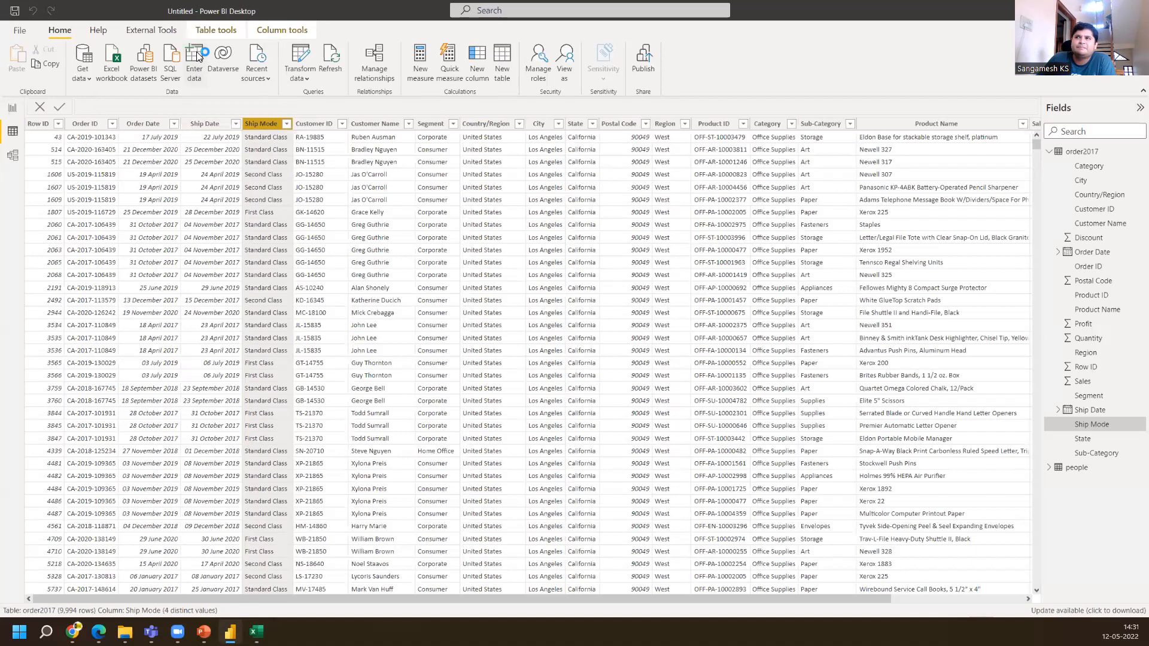
# Open Enter data and paste the copied shipping table into the Create Table grid
pyautogui.click(208, 81)
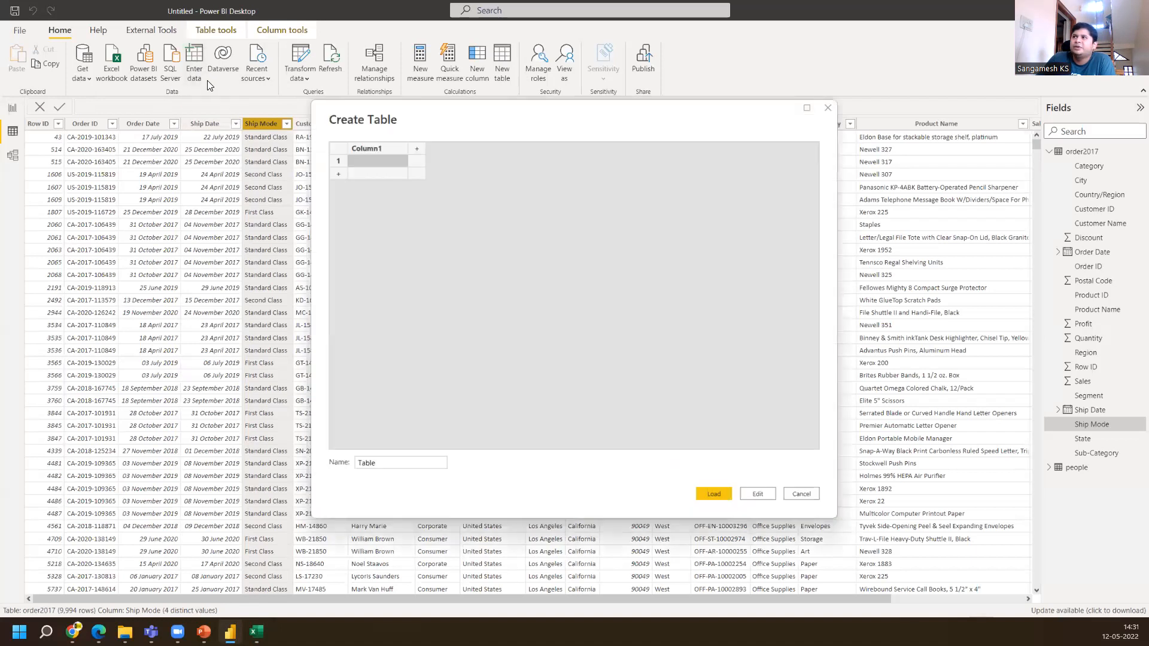
pyautogui.doubleClick(376, 150)
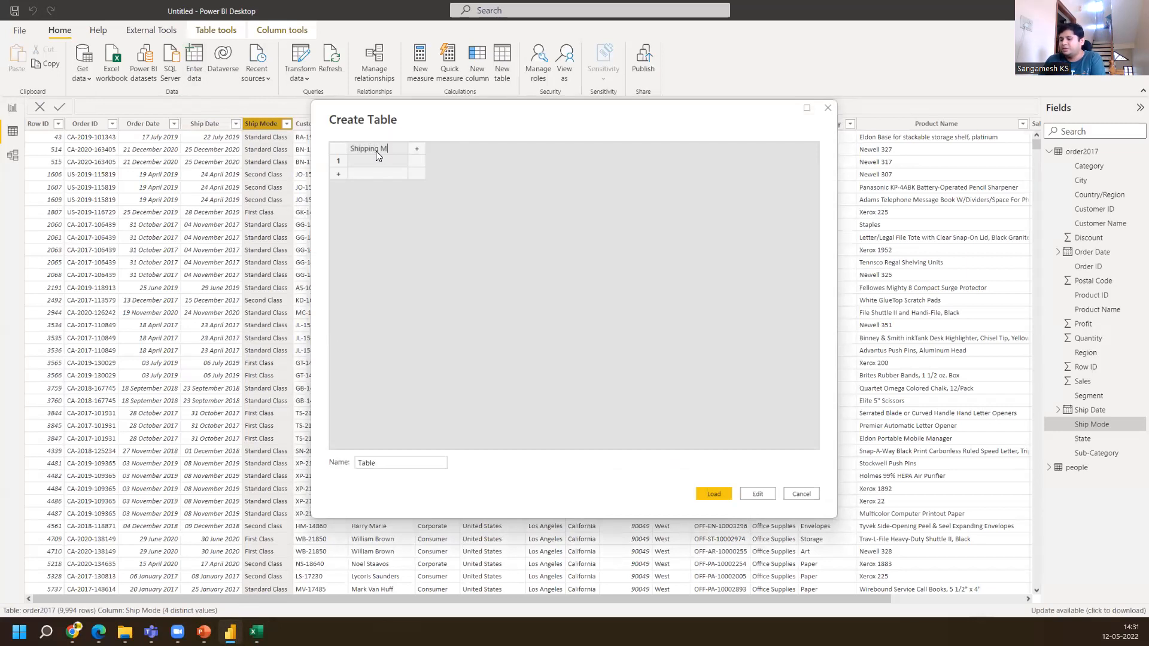
pyautogui.press('BackSpace')
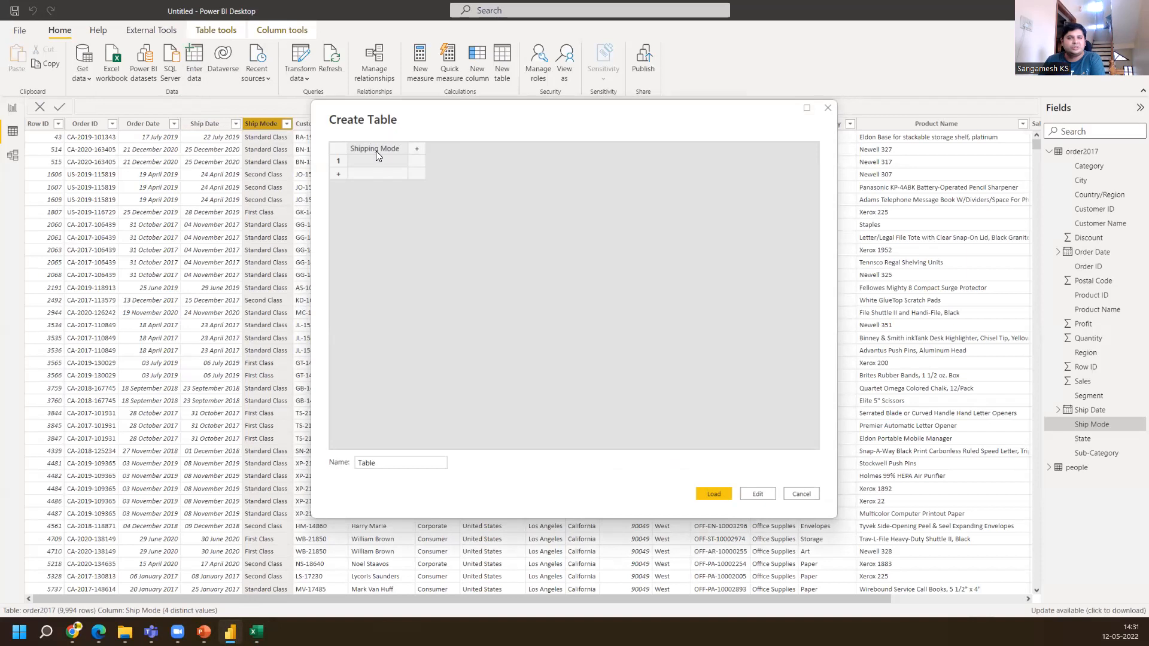
pyautogui.moveTo(407, 152); pyautogui.dragTo(403, 152)
pyautogui.click(413, 150)
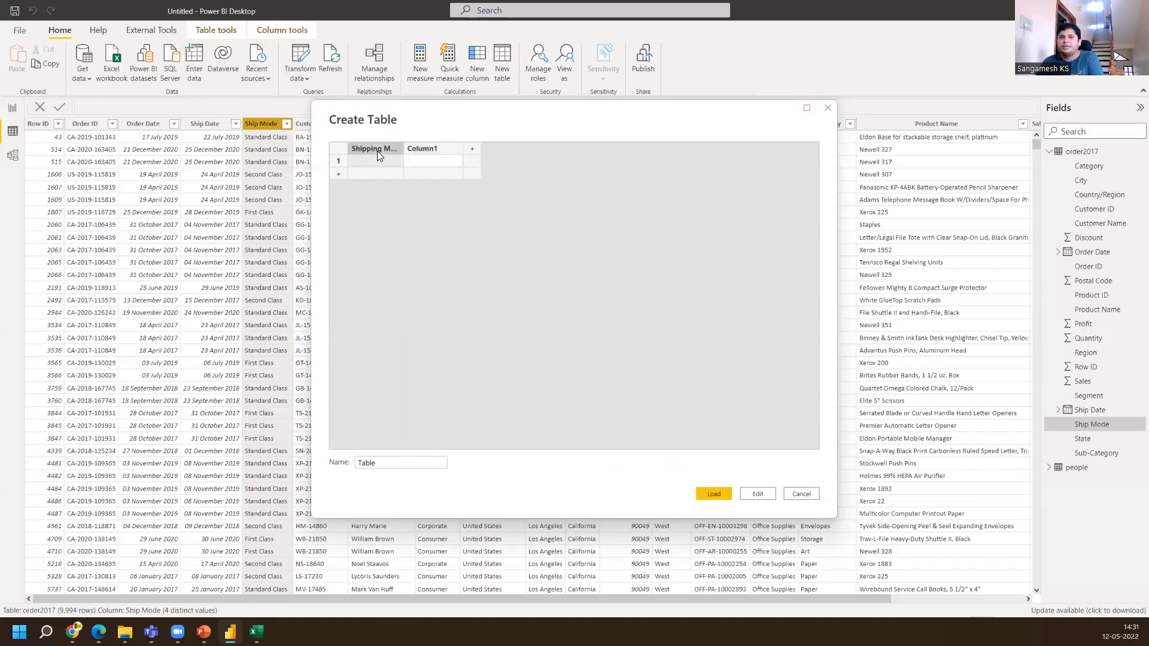
pyautogui.write('Shipping Mode\tSuccess Ratio Frist Class\t0.5 Standard Class\t0.9 Second Class\t0.6 Same Day\t0.4')
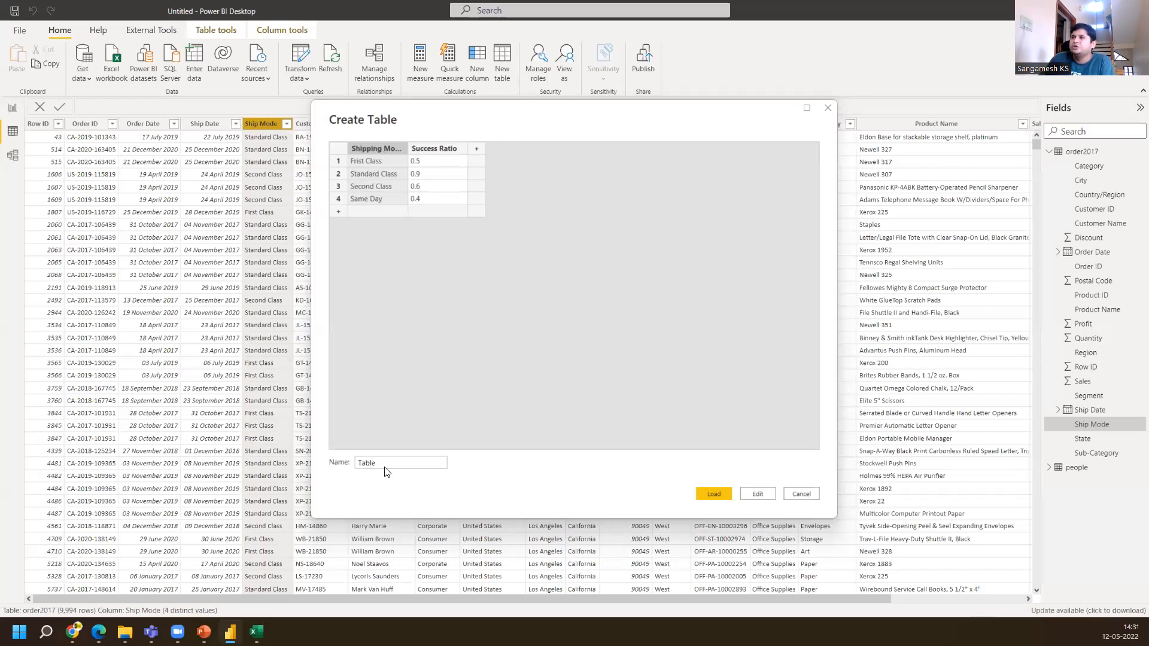
# Name the new table Shipping Success and load it
pyautogui.moveTo(386, 464); pyautogui.dragTo(320, 471)
pyautogui.write('Shippi')
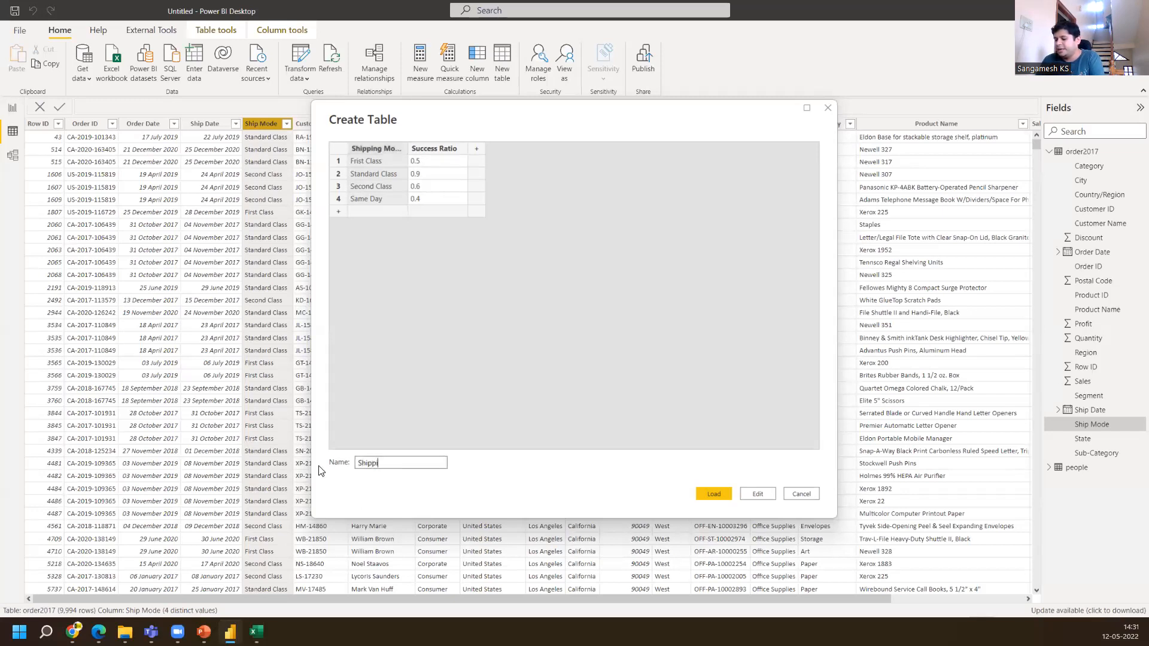
pyautogui.write('ng Success')
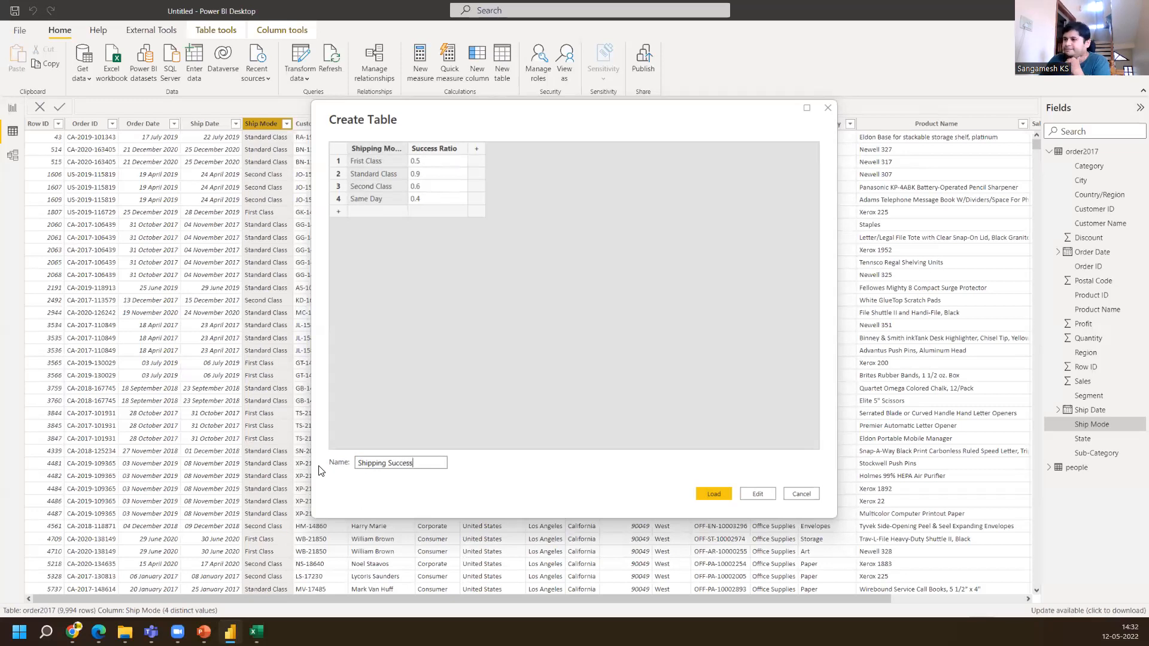
pyautogui.click(716, 495)
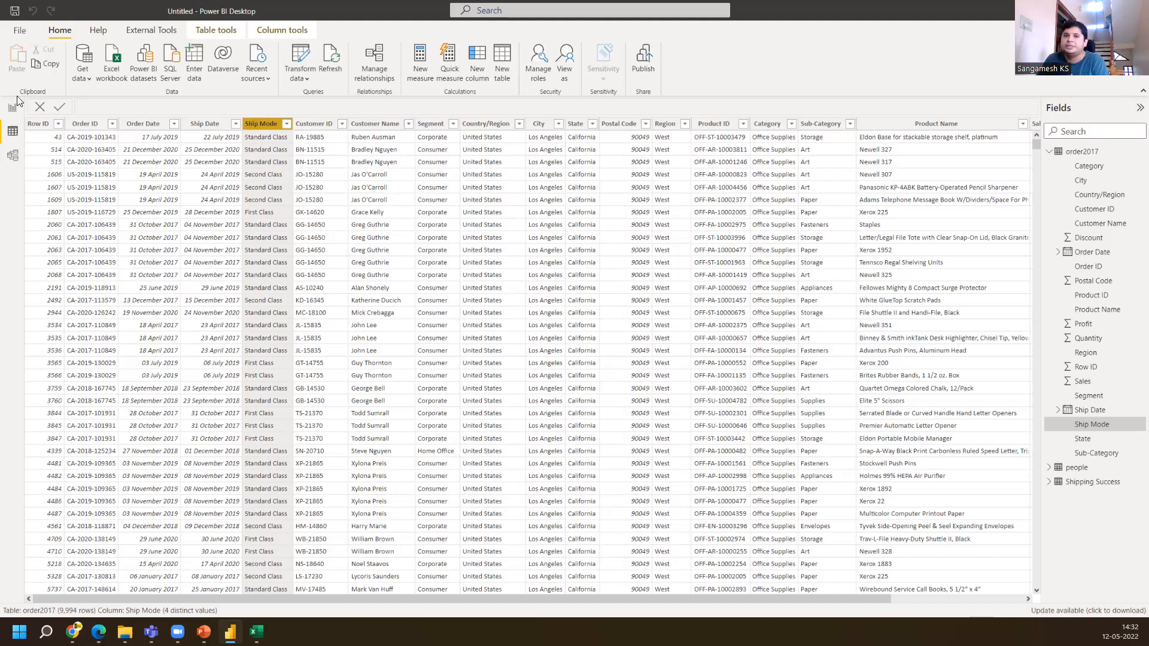
# Open the model view and rearrange the Shipping Success and people table cards
pyautogui.click(12, 155)
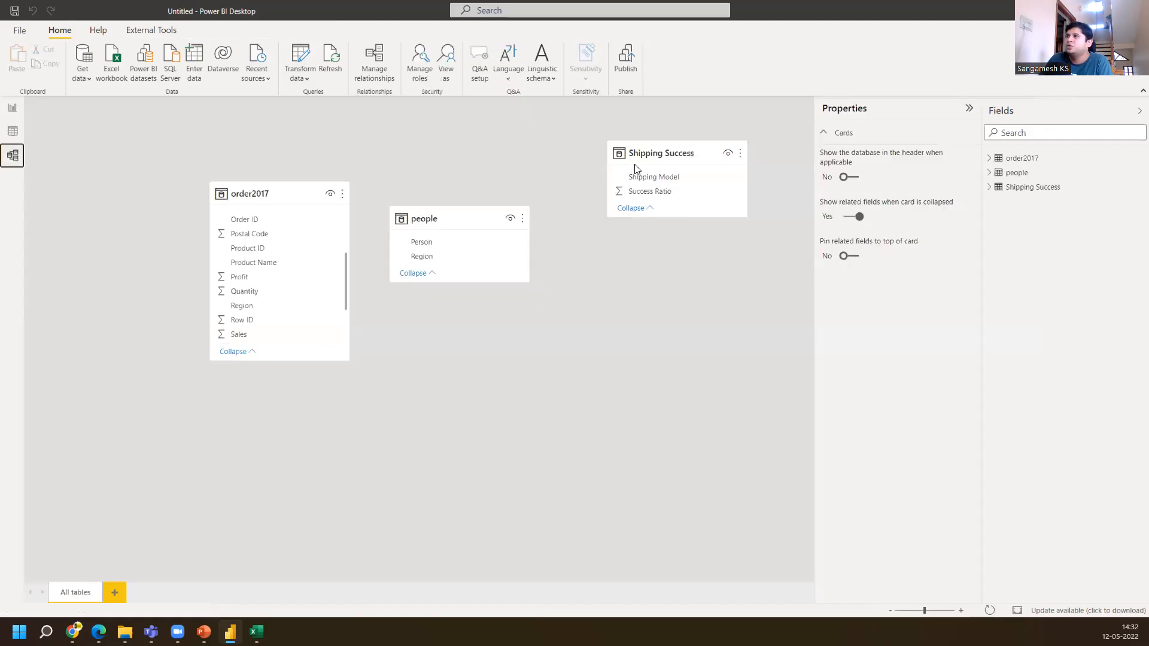
pyautogui.moveTo(652, 154); pyautogui.dragTo(155, 429)
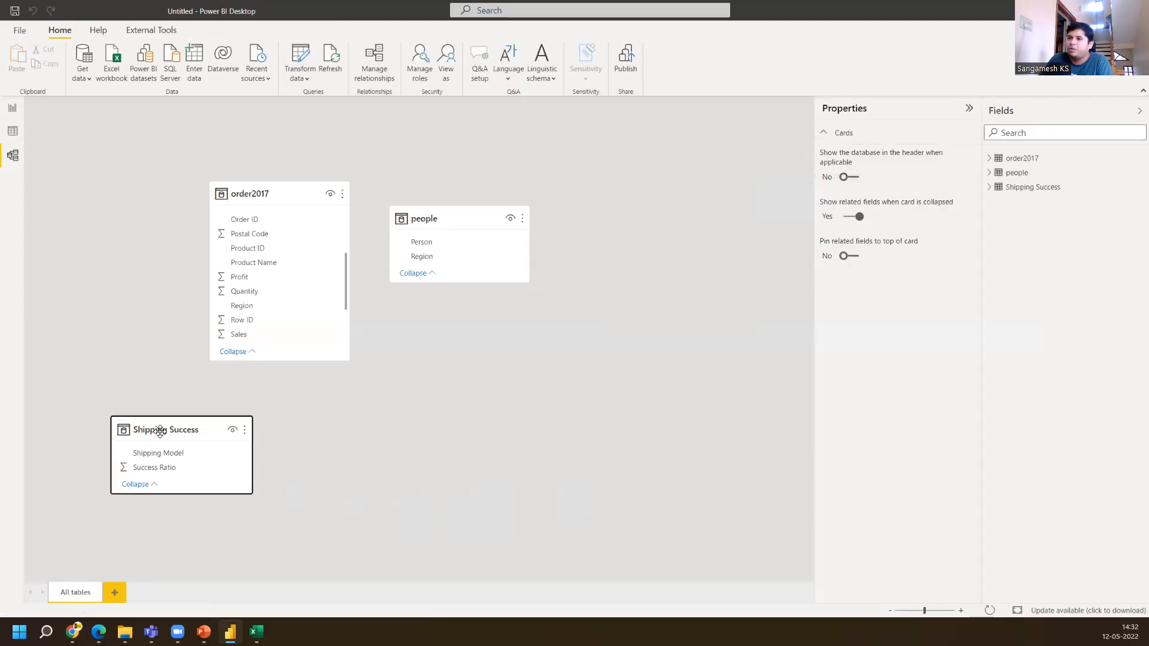
pyautogui.moveTo(450, 210); pyautogui.dragTo(537, 228)
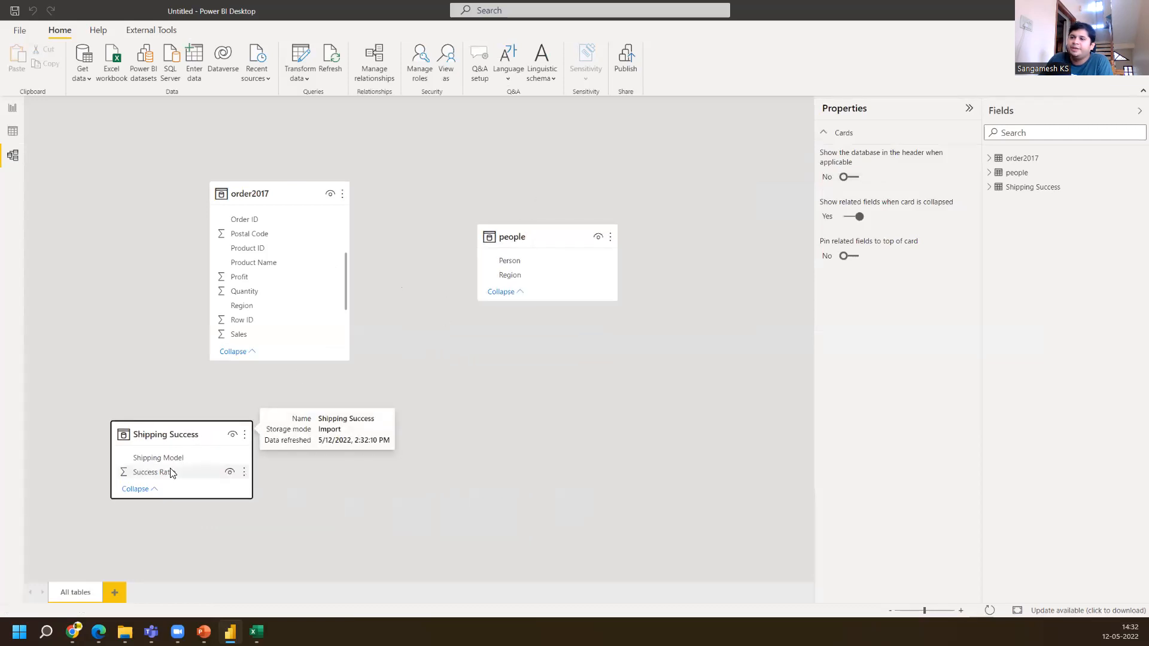
pyautogui.moveTo(200, 419); pyautogui.dragTo(199, 424)
pyautogui.scroll(3, 278, 256)
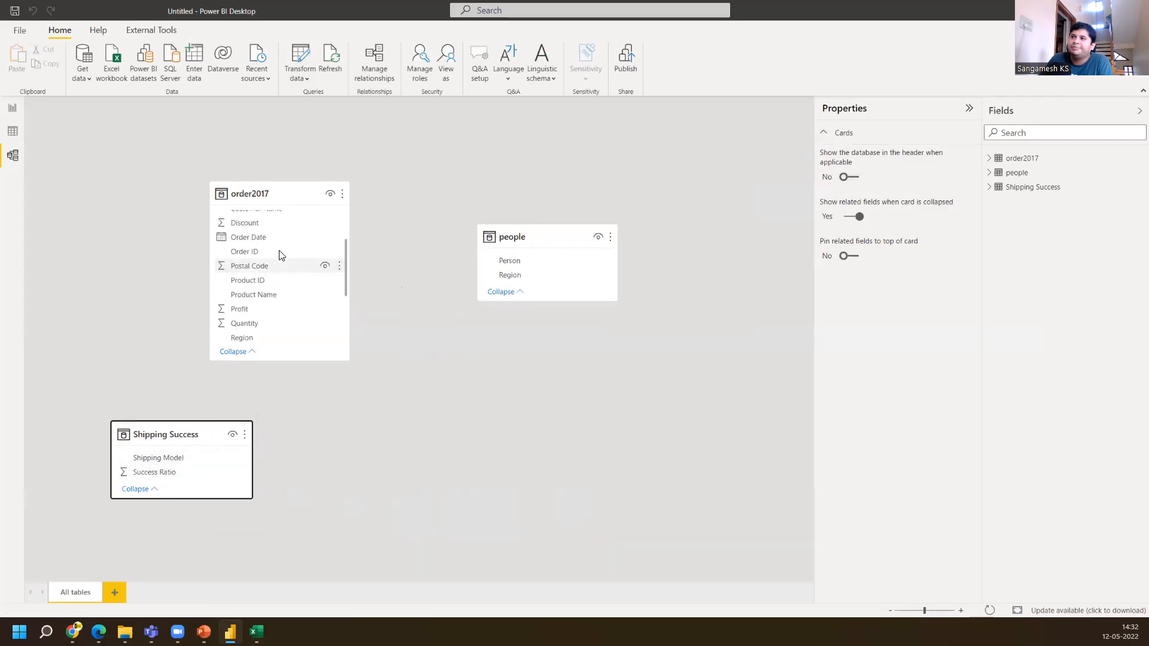
pyautogui.scroll(-5, 273, 275)
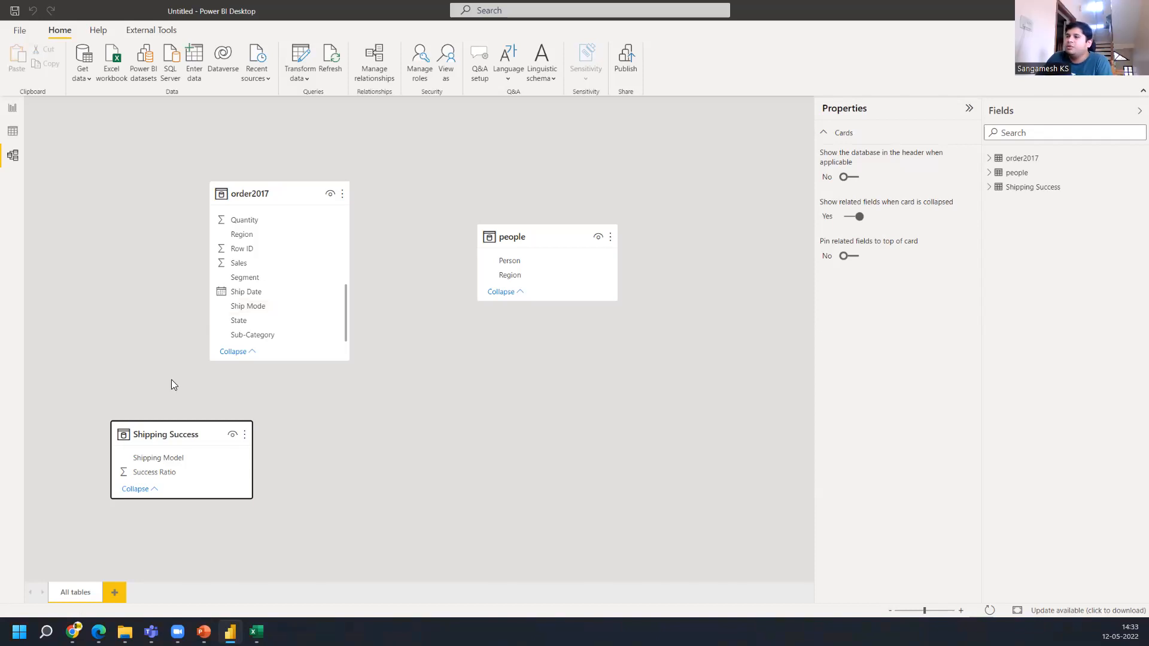
pyautogui.moveTo(168, 428); pyautogui.dragTo(151, 407)
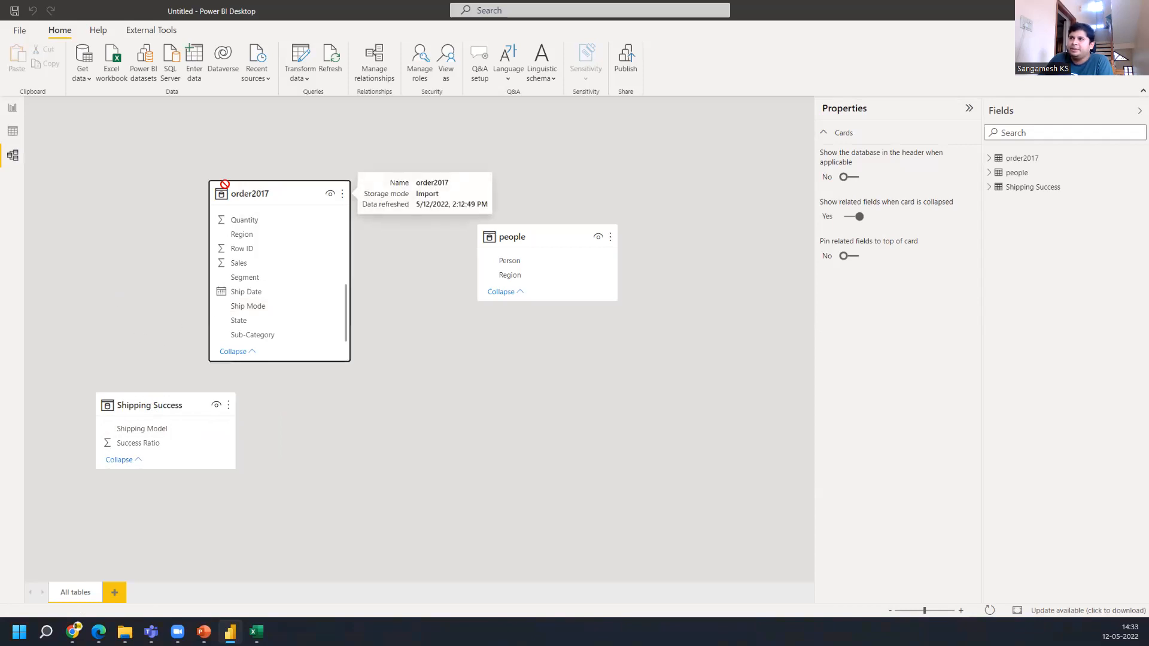
# Move the order2017 card and relate its Region field to the people table's Region
pyautogui.moveTo(244, 191); pyautogui.dragTo(145, 163)
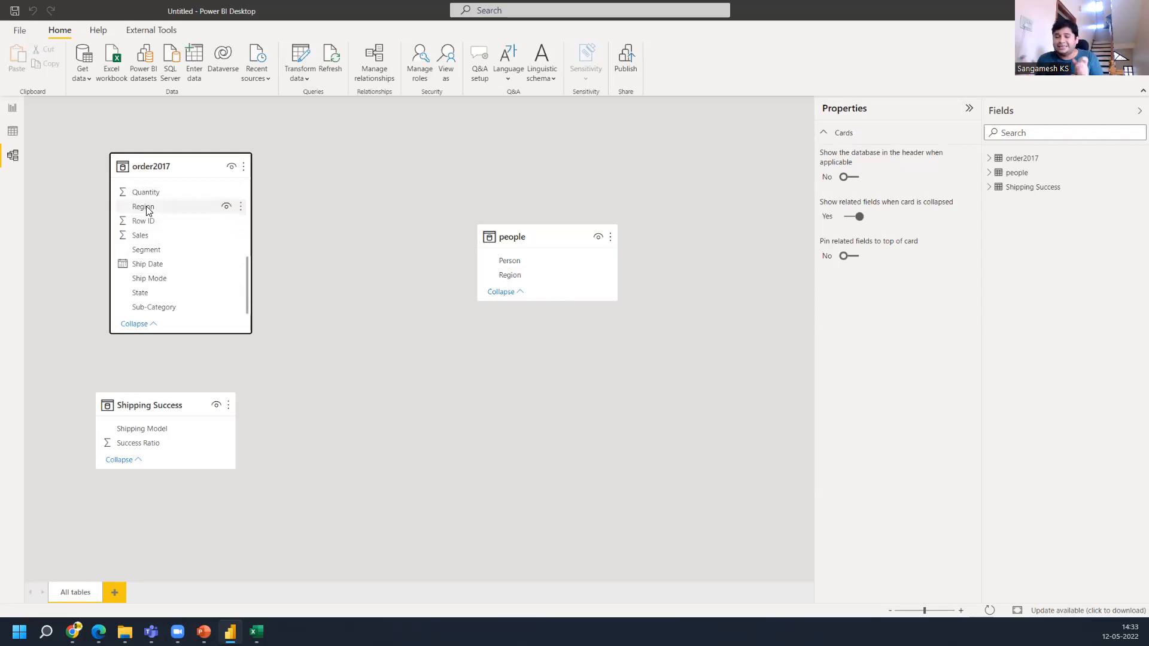
pyautogui.moveTo(147, 209); pyautogui.dragTo(540, 275)
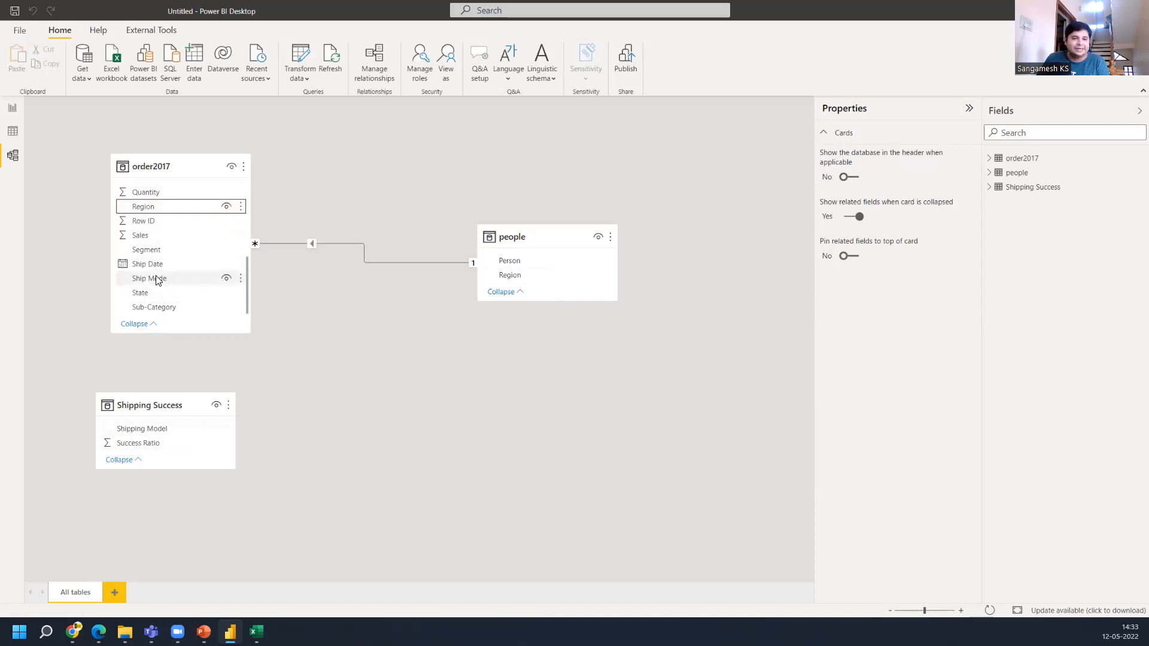
# Relate order2017's Ship Mode to Shipping Success's Shipping Model and reposition the Shipping Success card
pyautogui.moveTo(156, 404)
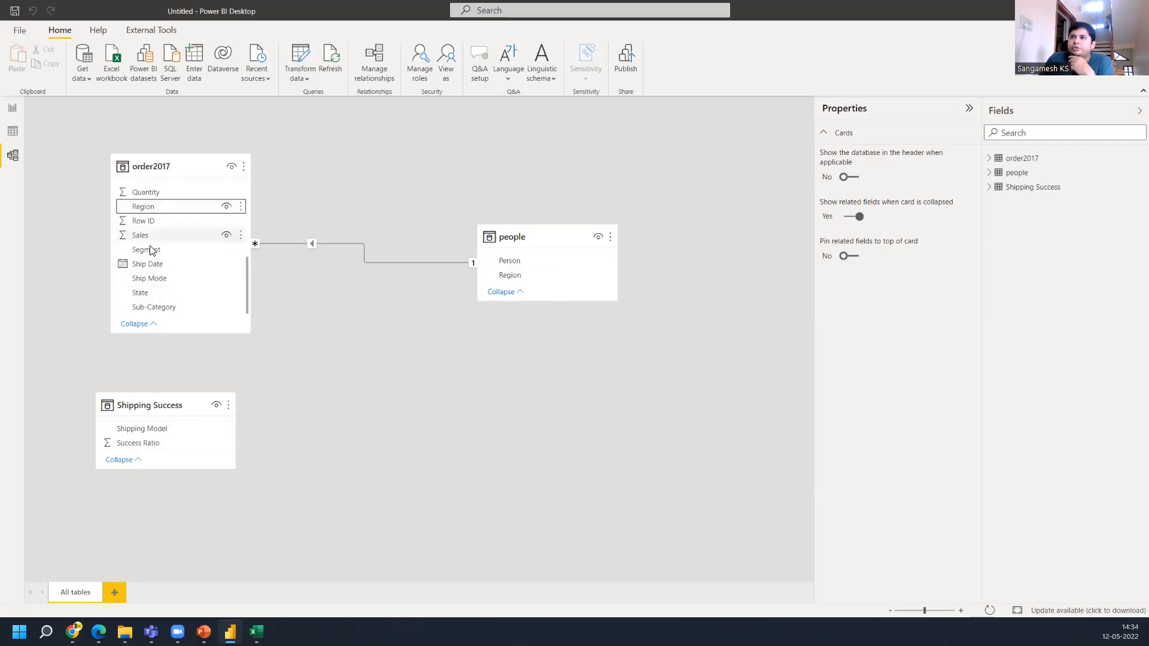
pyautogui.click(158, 280)
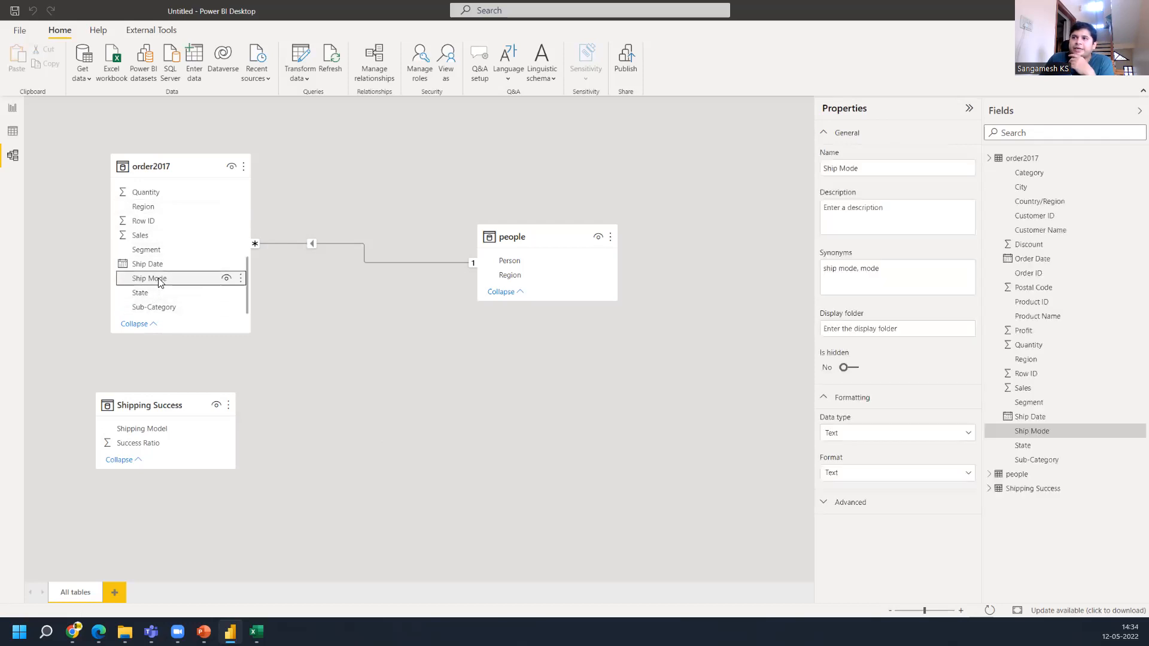
pyautogui.moveTo(159, 282); pyautogui.dragTo(142, 429)
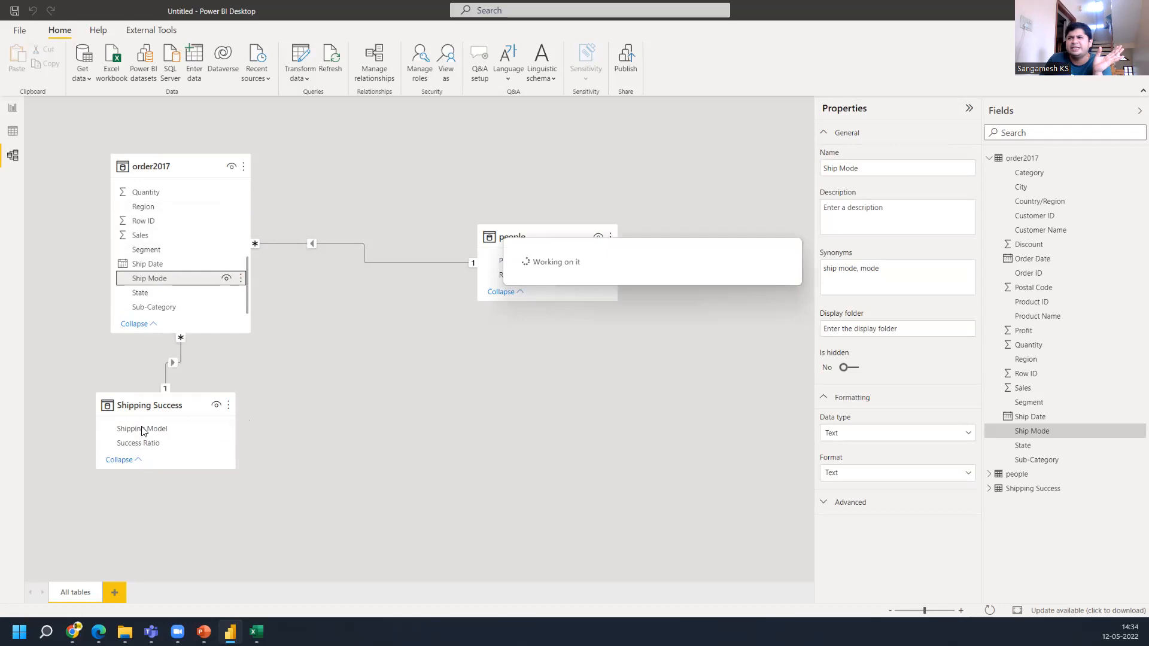
pyautogui.moveTo(141, 413); pyautogui.dragTo(272, 422)
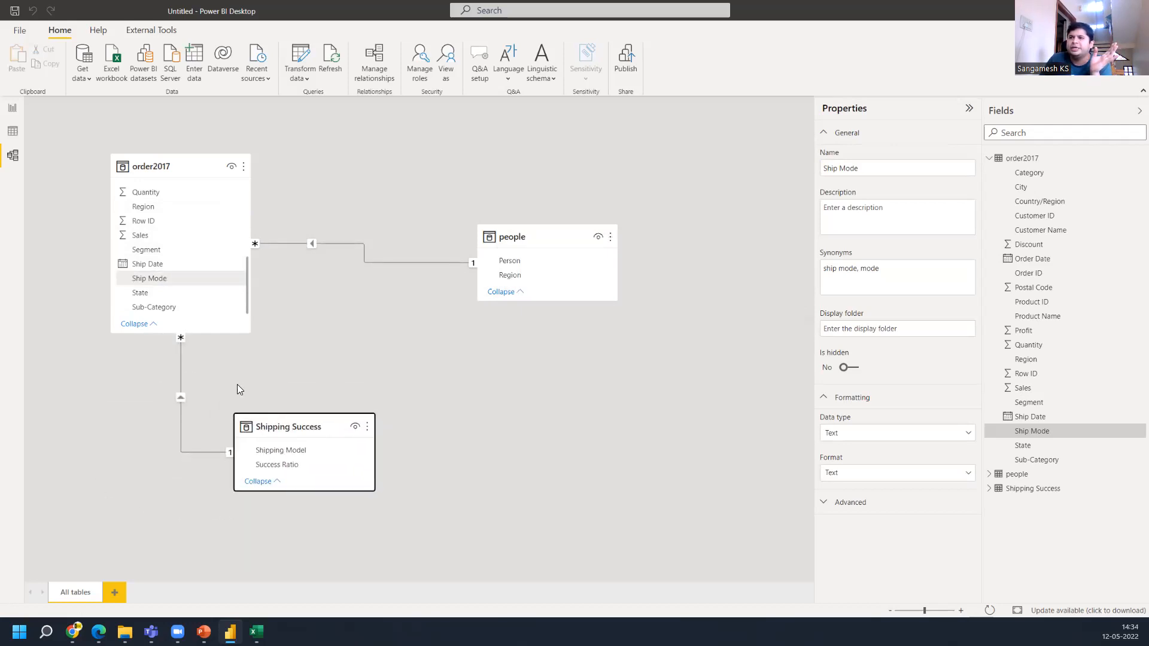
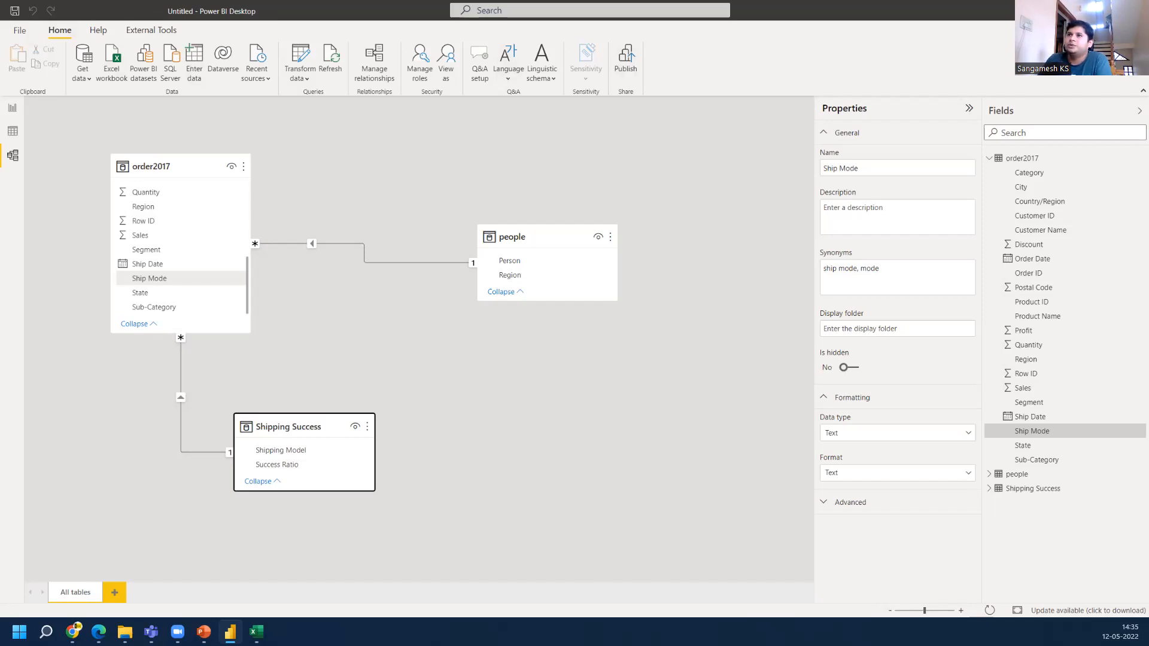
# Inspect the order2017 table's data, including the Postal Code column, switching between data, model and report views
pyautogui.click(14, 133)
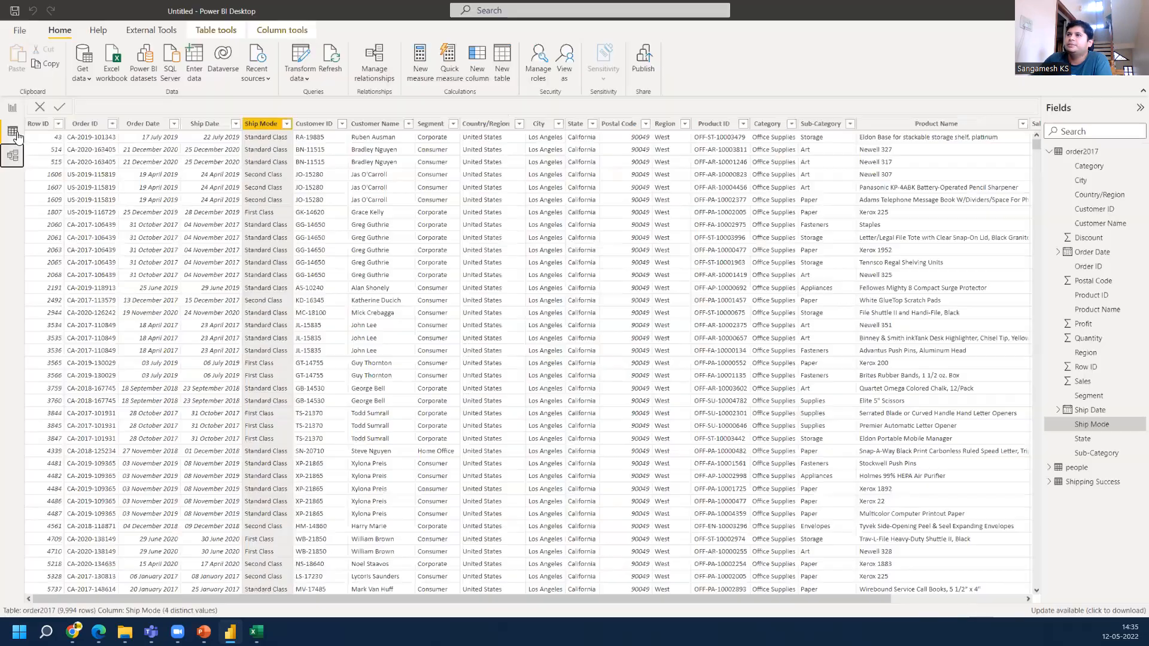
pyautogui.click(627, 125)
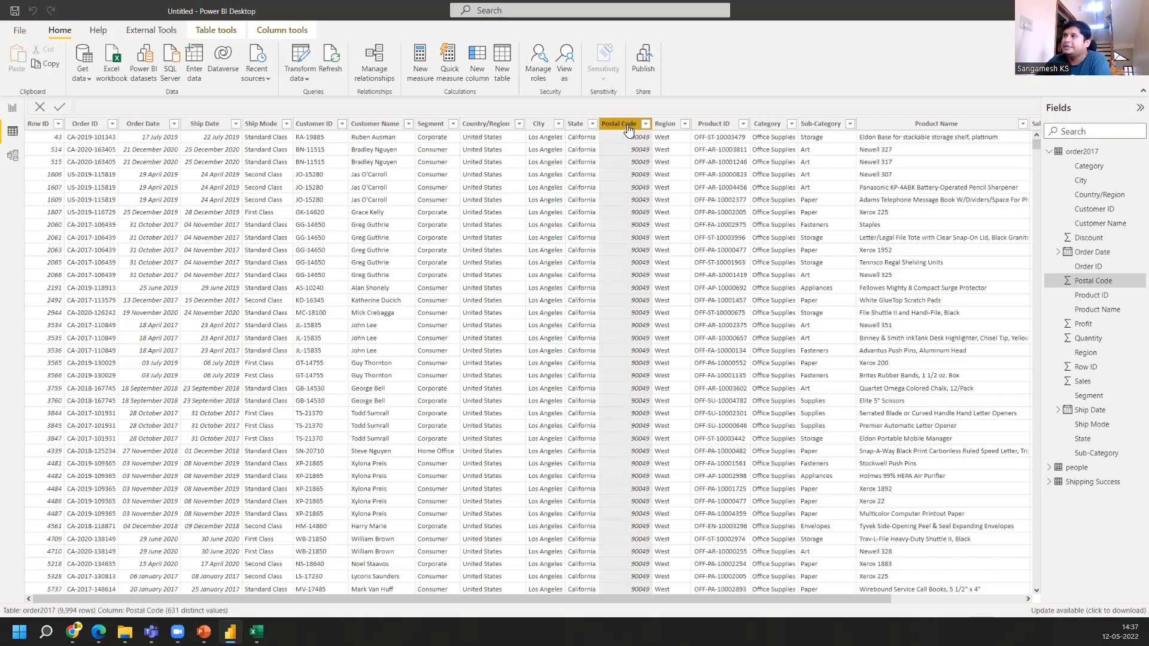
pyautogui.click(11, 156)
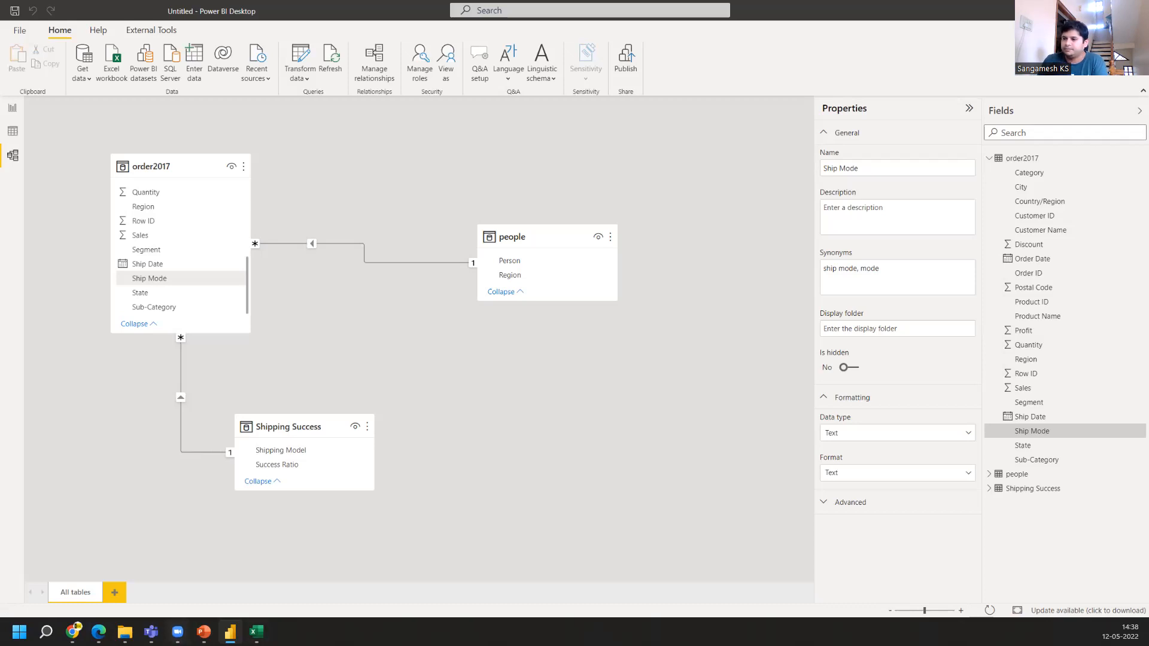
pyautogui.moveTo(177, 633)
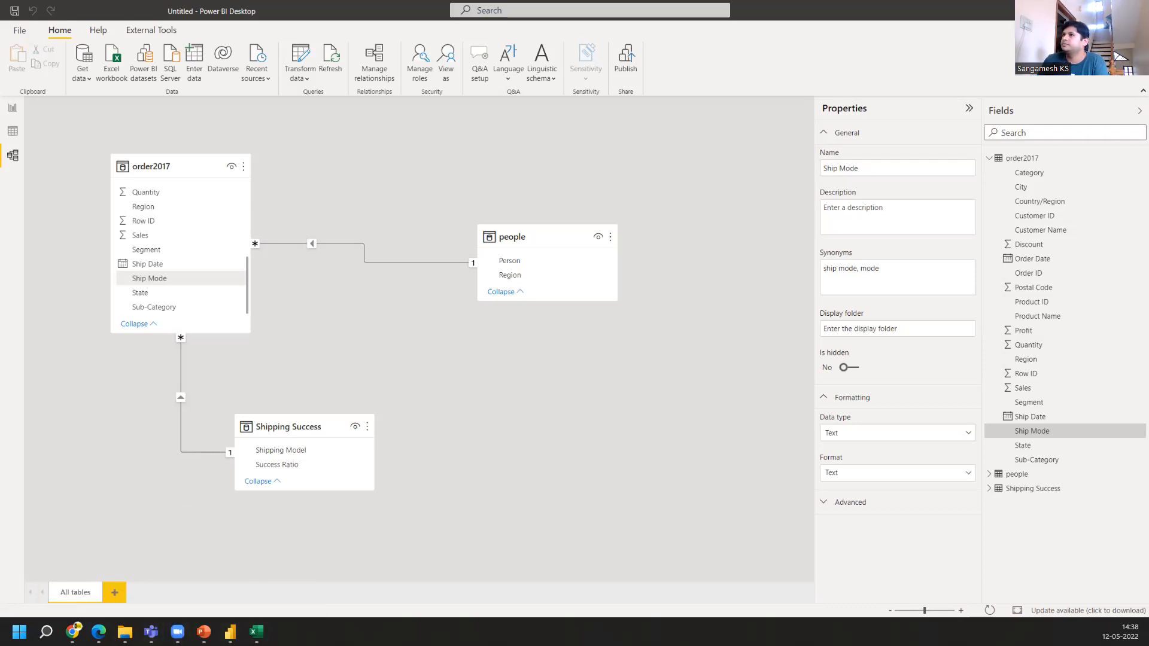
pyautogui.click(13, 108)
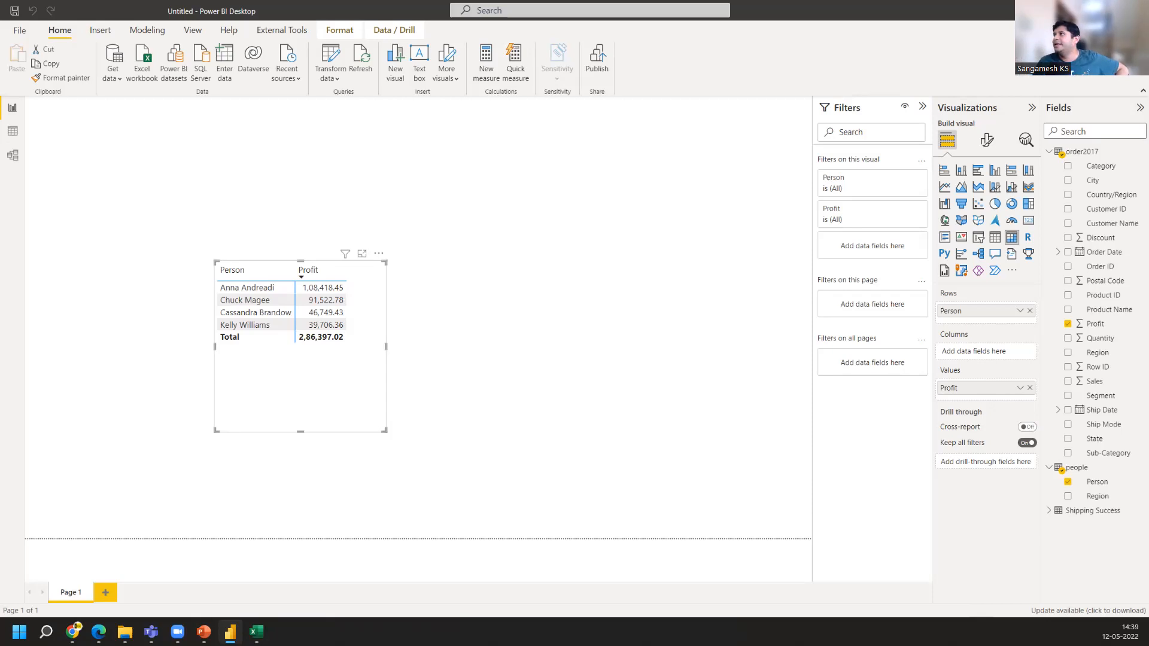
pyautogui.click(11, 130)
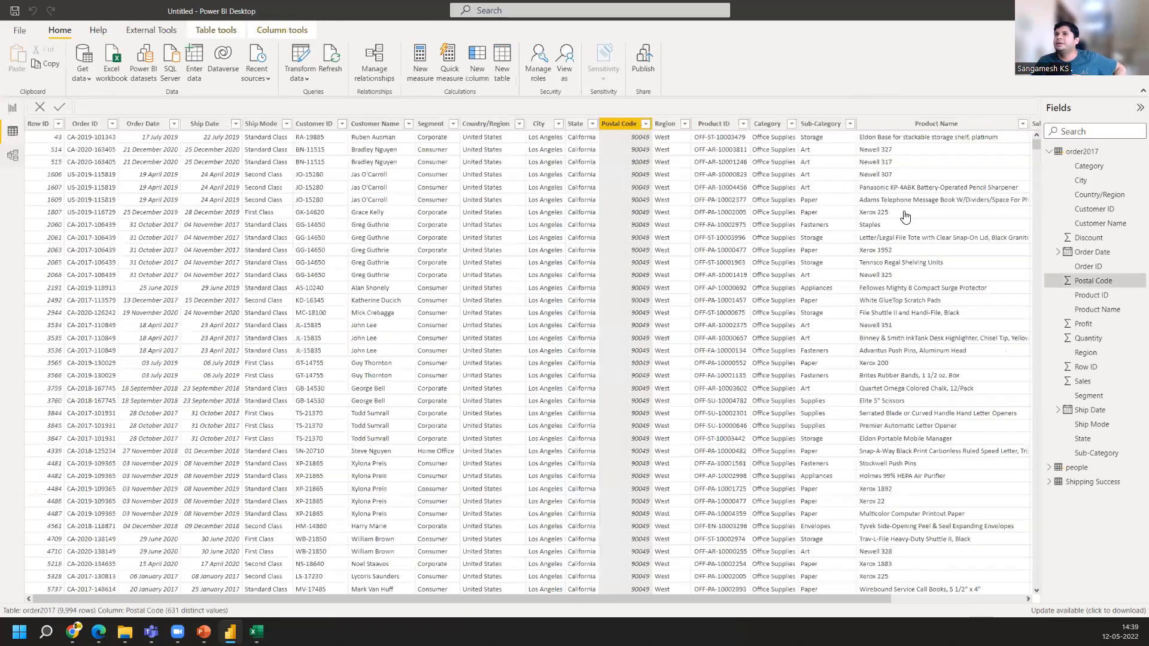
pyautogui.click(1078, 486)
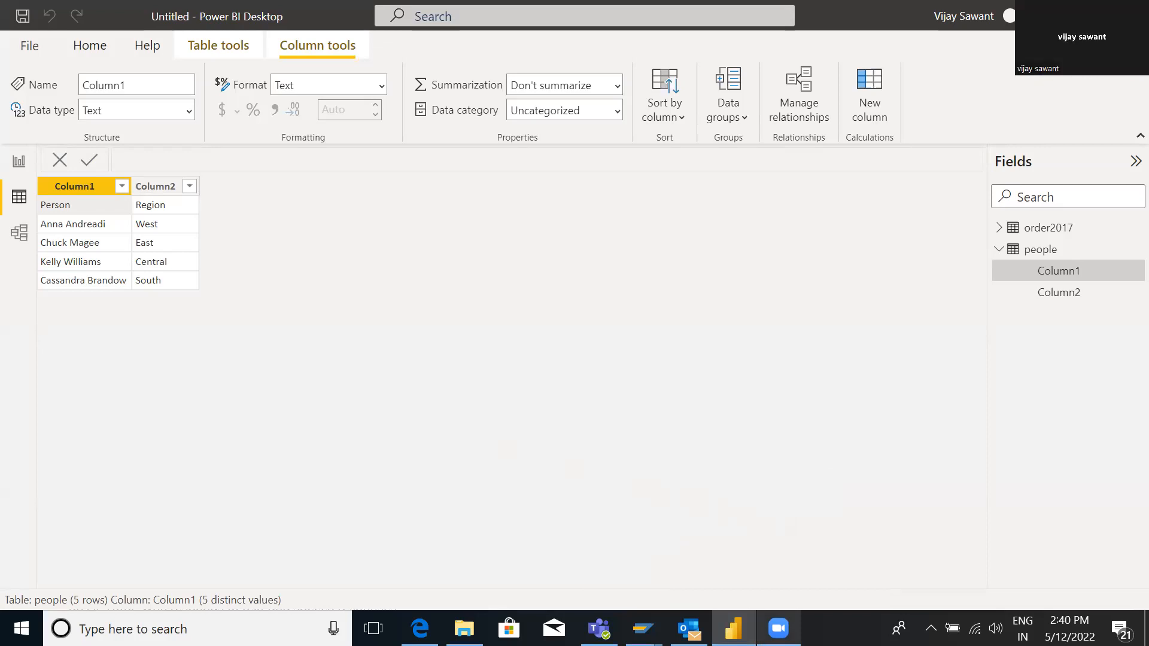
pyautogui.click(734, 628)
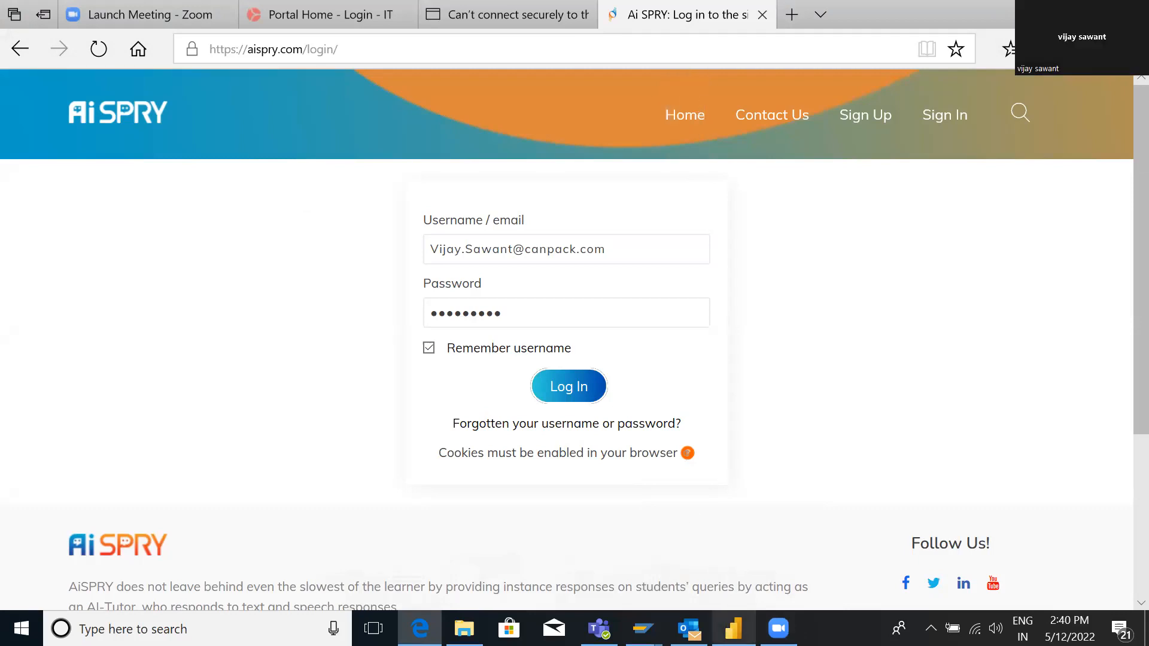
pyautogui.click(734, 628)
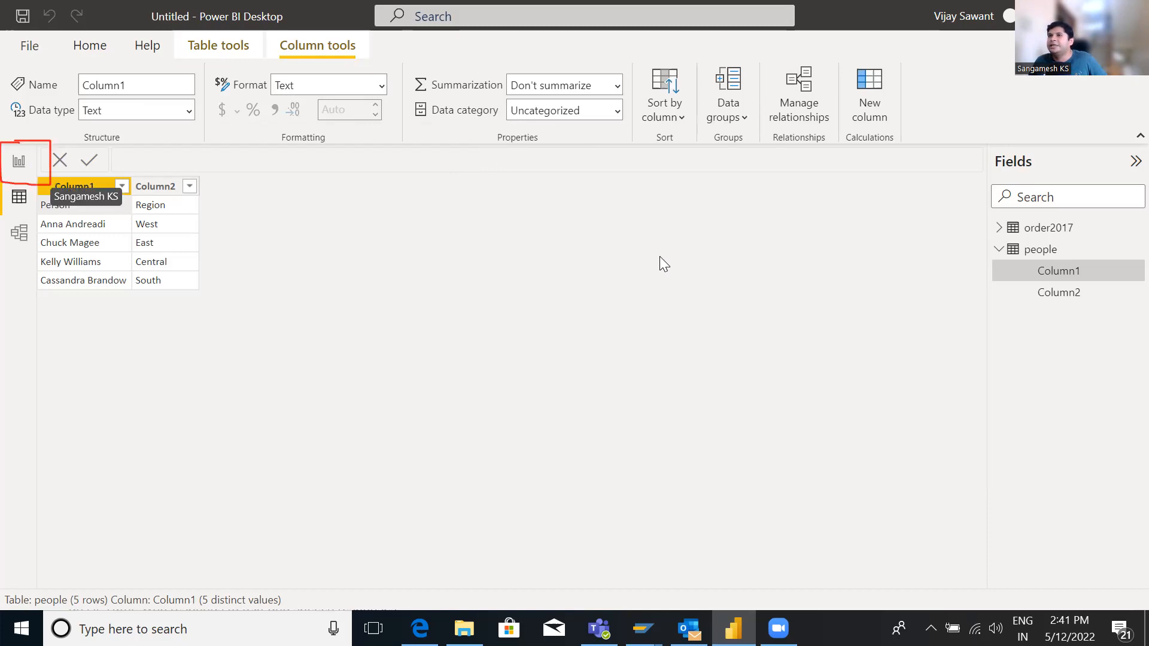
# Open the Power Query Editor and promote the people query's first row to column headers
pyautogui.click(19, 166)
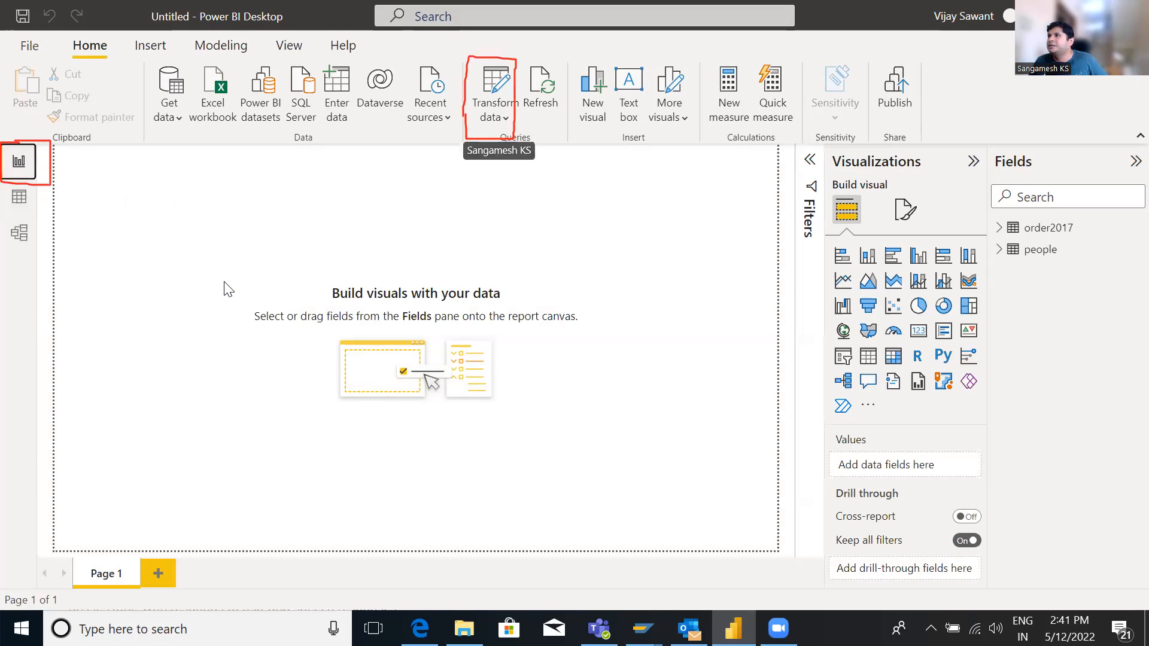
pyautogui.click(505, 118)
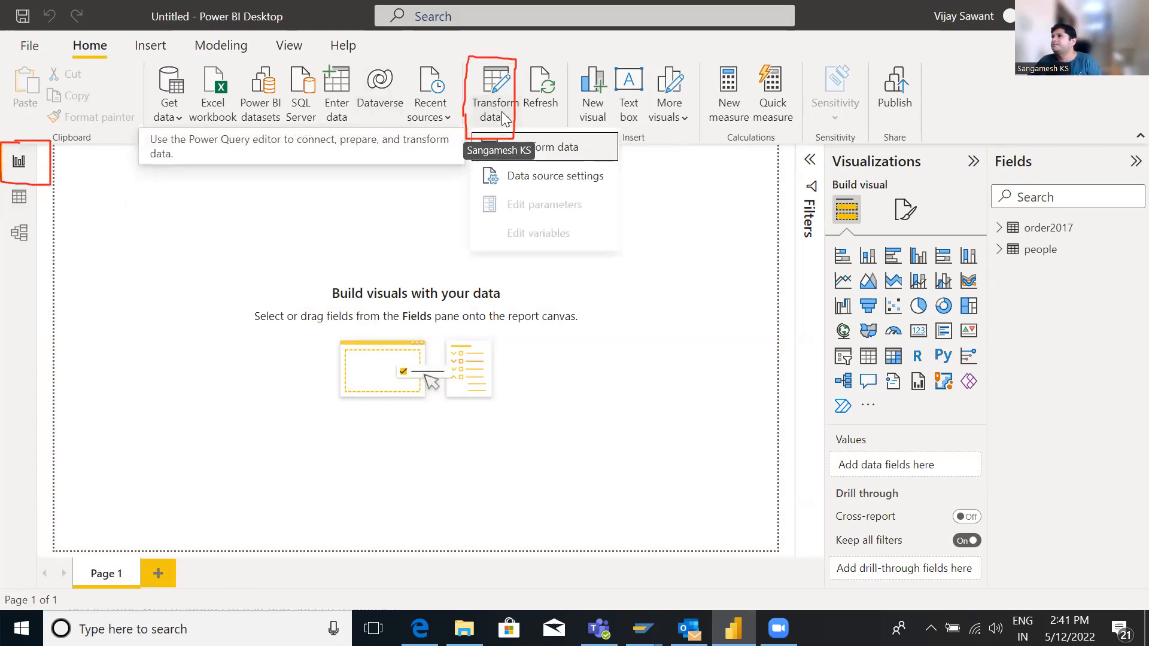
pyautogui.click(543, 150)
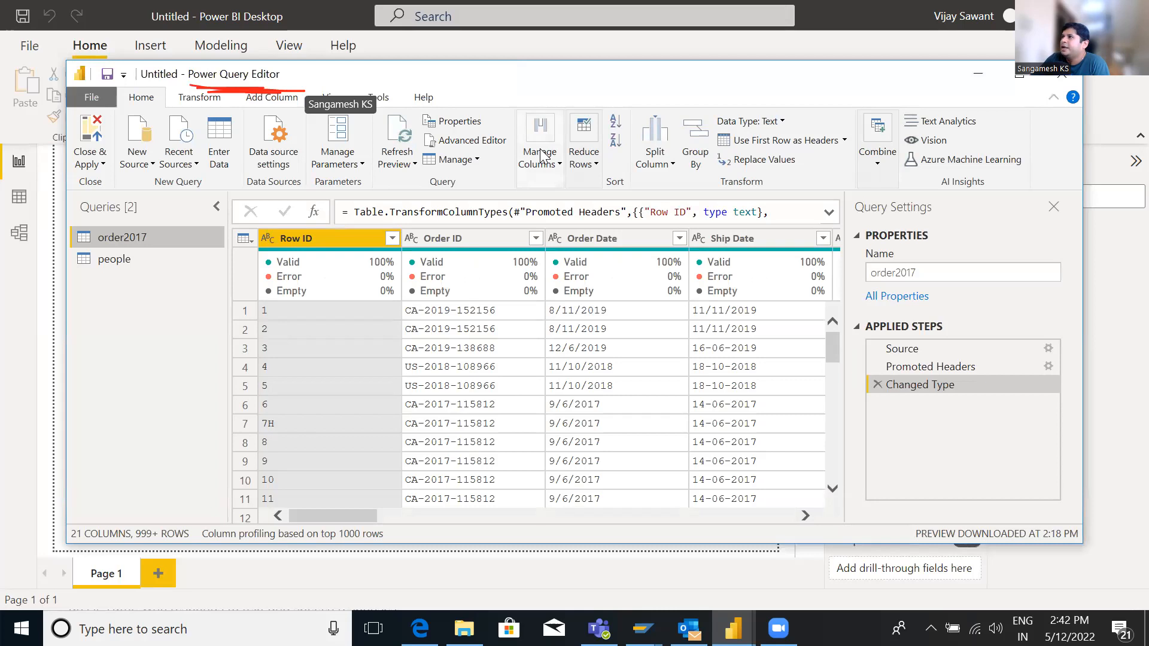
pyautogui.click(124, 261)
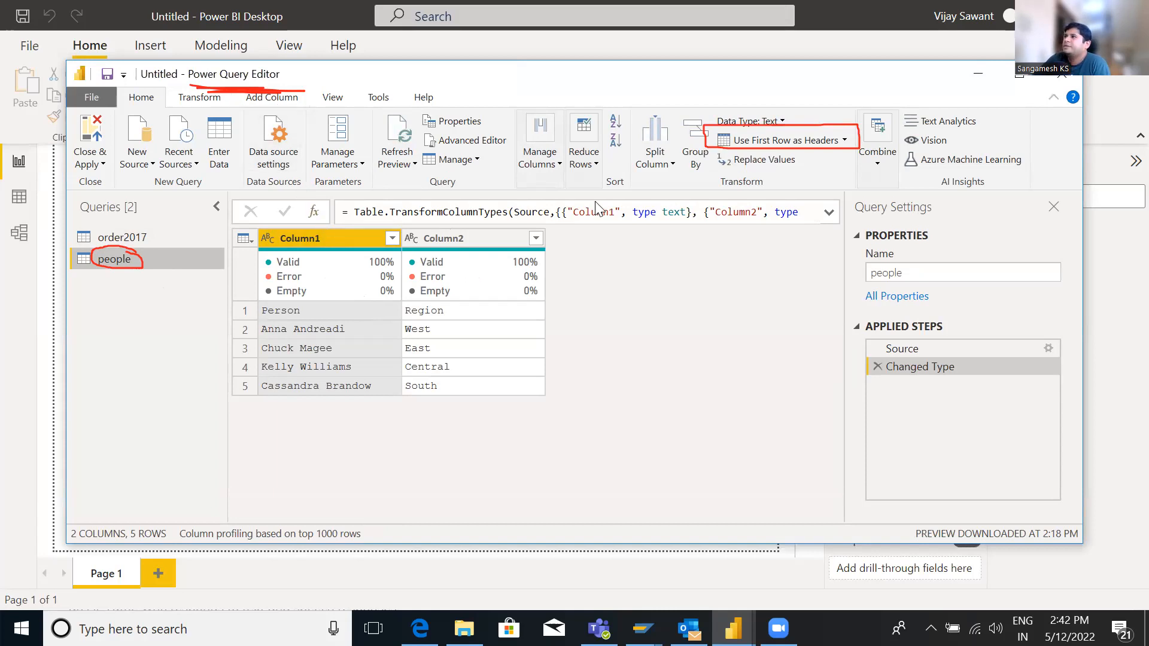
pyautogui.click(844, 141)
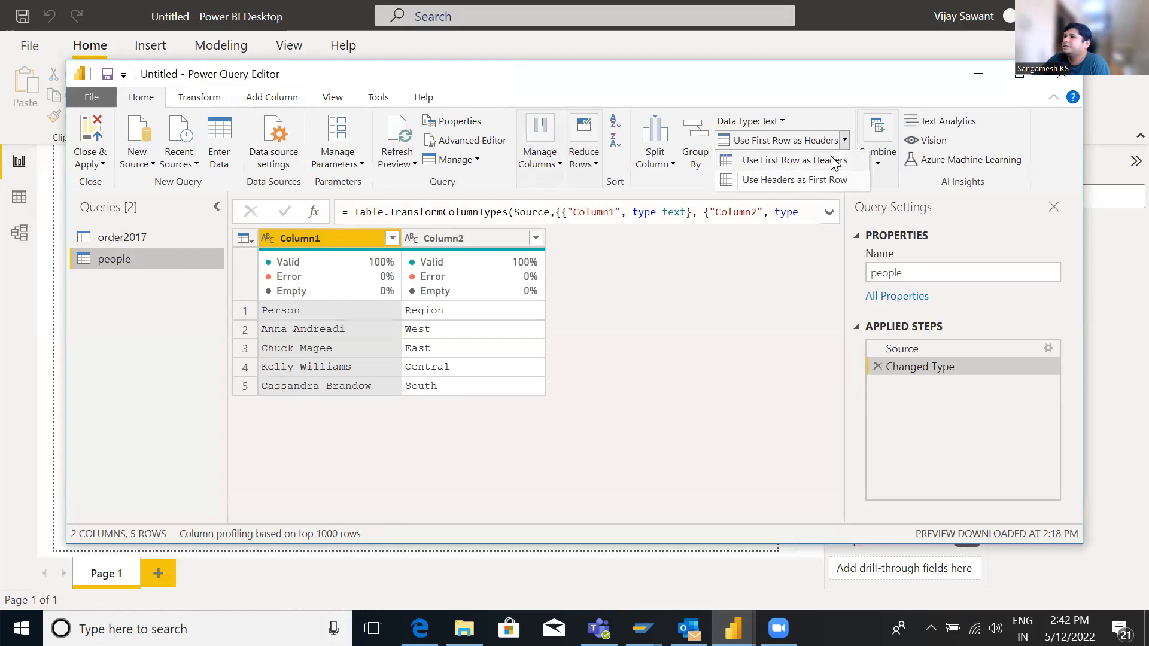
pyautogui.click(834, 160)
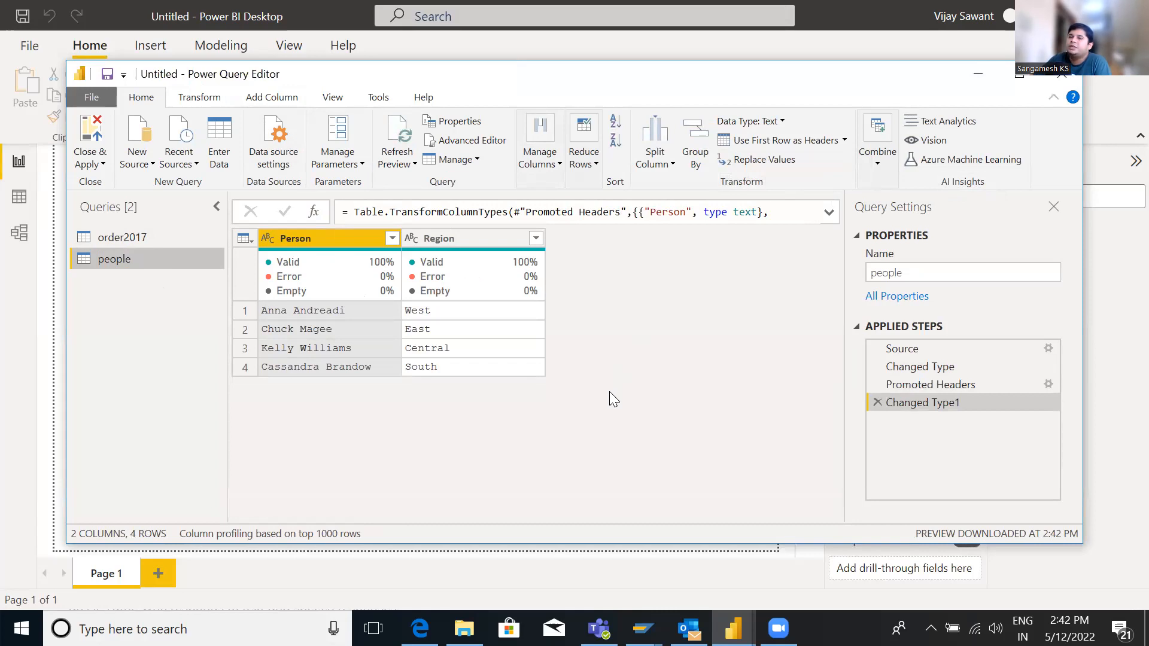
# Close and apply the query changes, then check the people table in data view
pyautogui.click(94, 153)
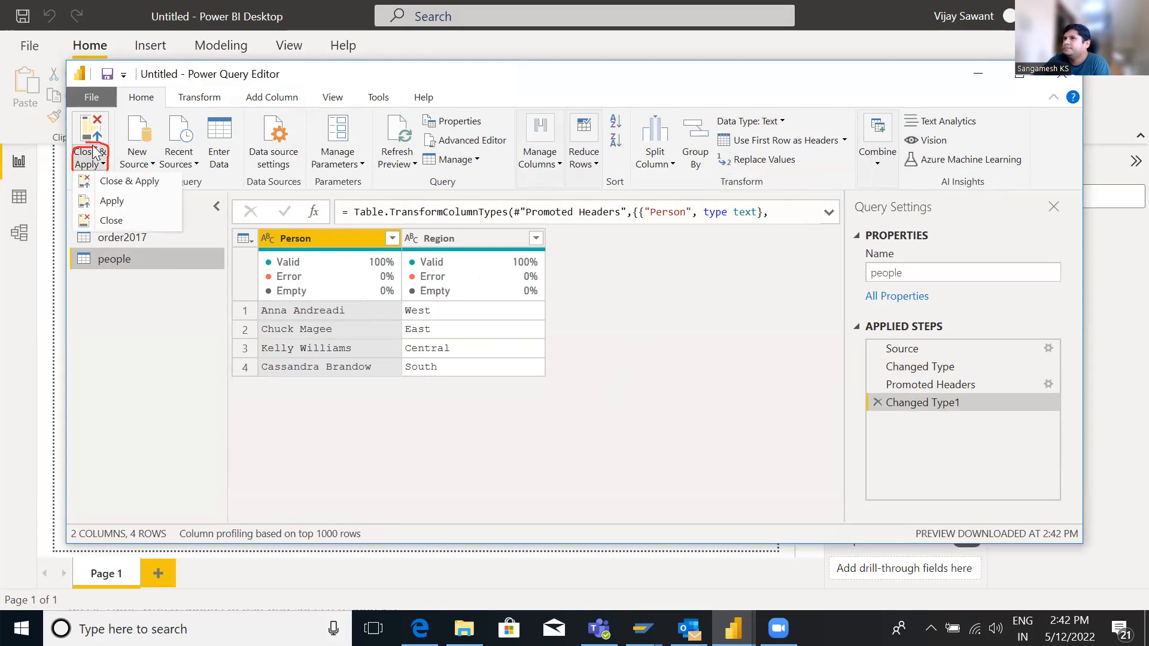
pyautogui.click(109, 184)
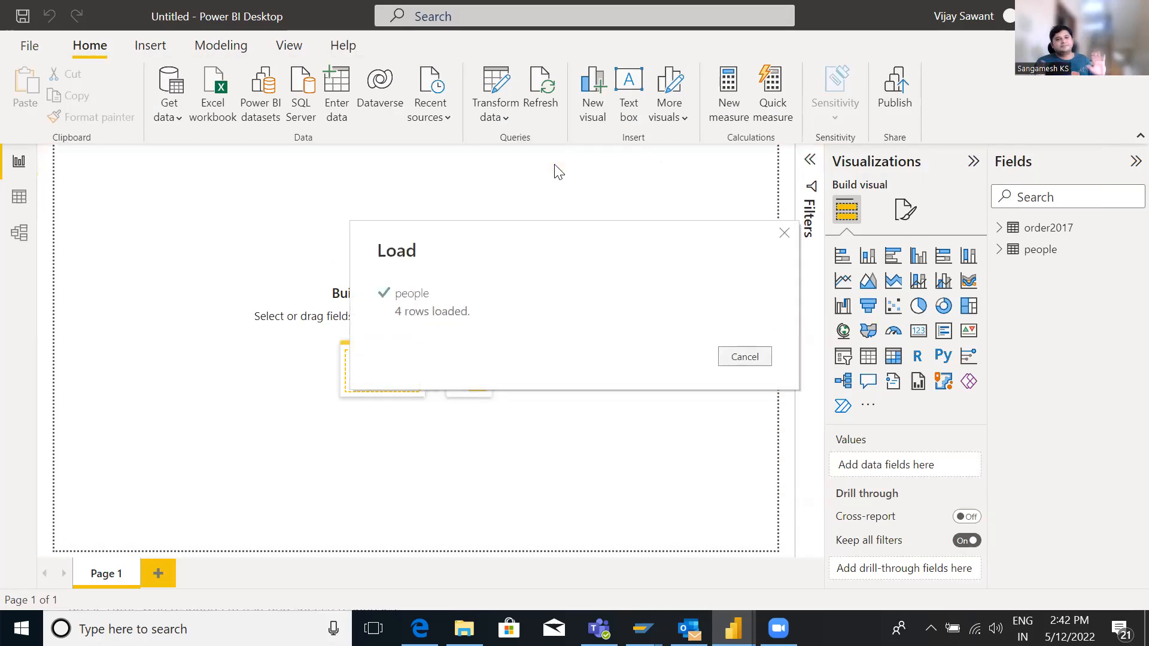
pyautogui.click(20, 201)
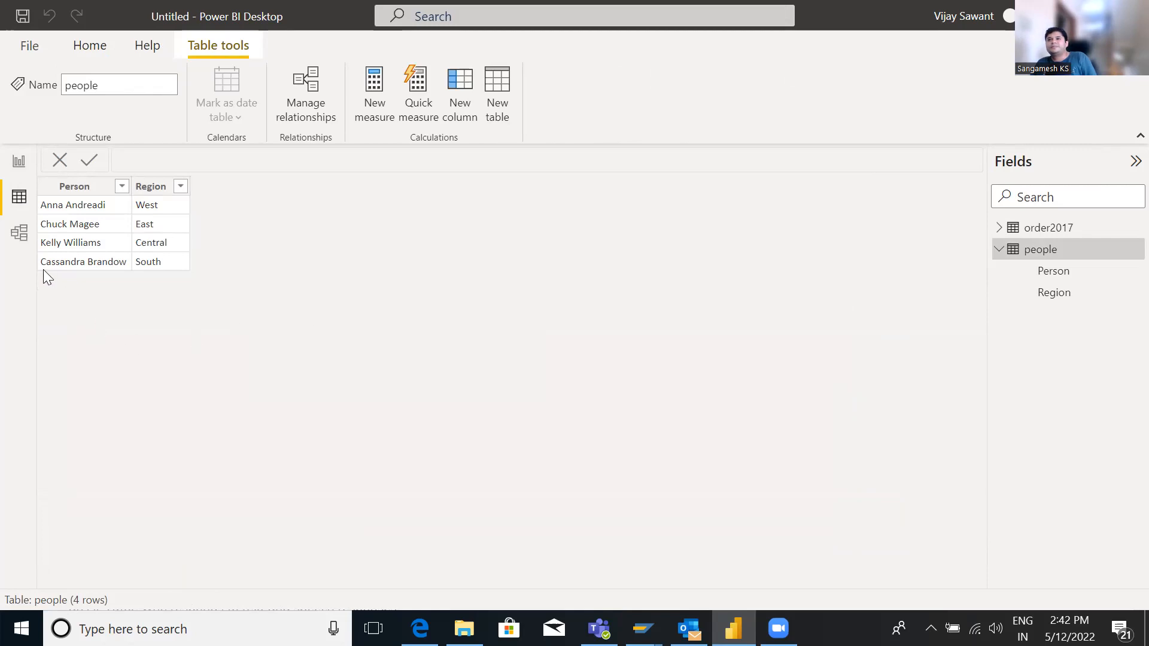
# Delete the relationship between the order2017 and people tables in model view
pyautogui.click(20, 234)
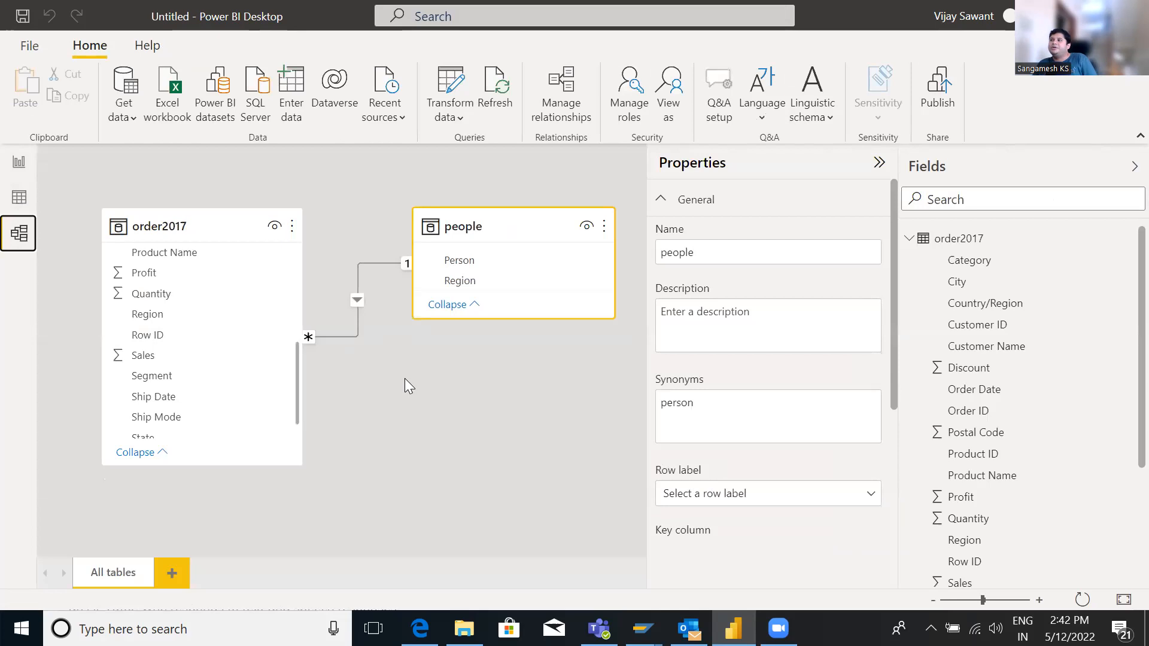
pyautogui.rightClick(344, 337)
pyautogui.click(366, 348)
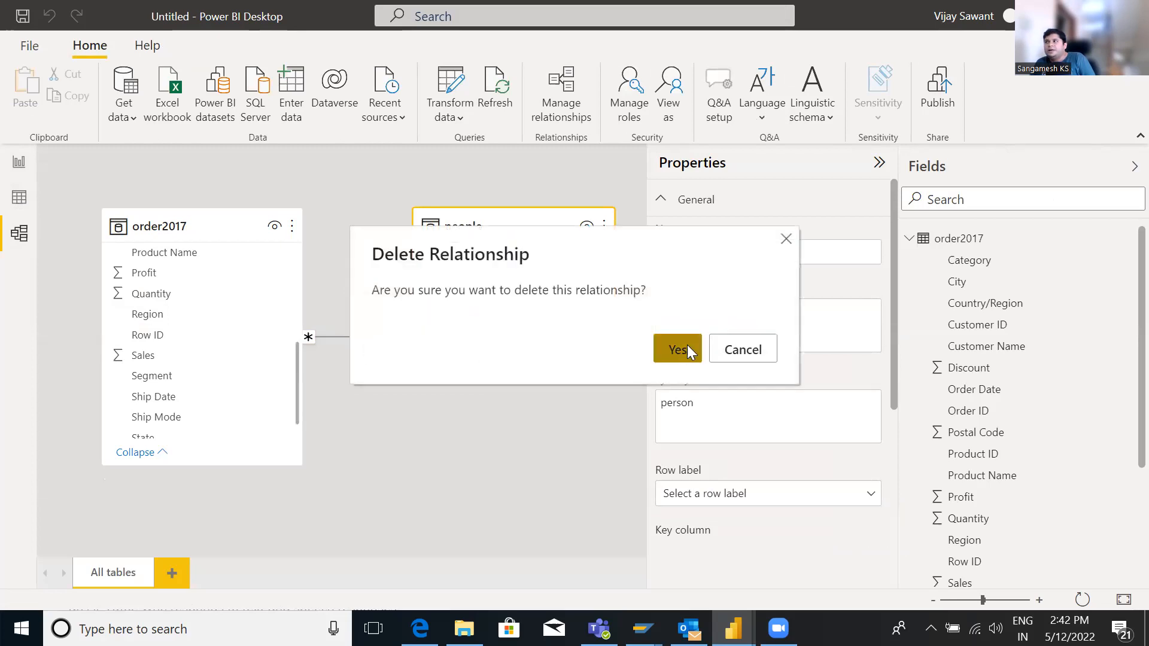
pyautogui.click(678, 350)
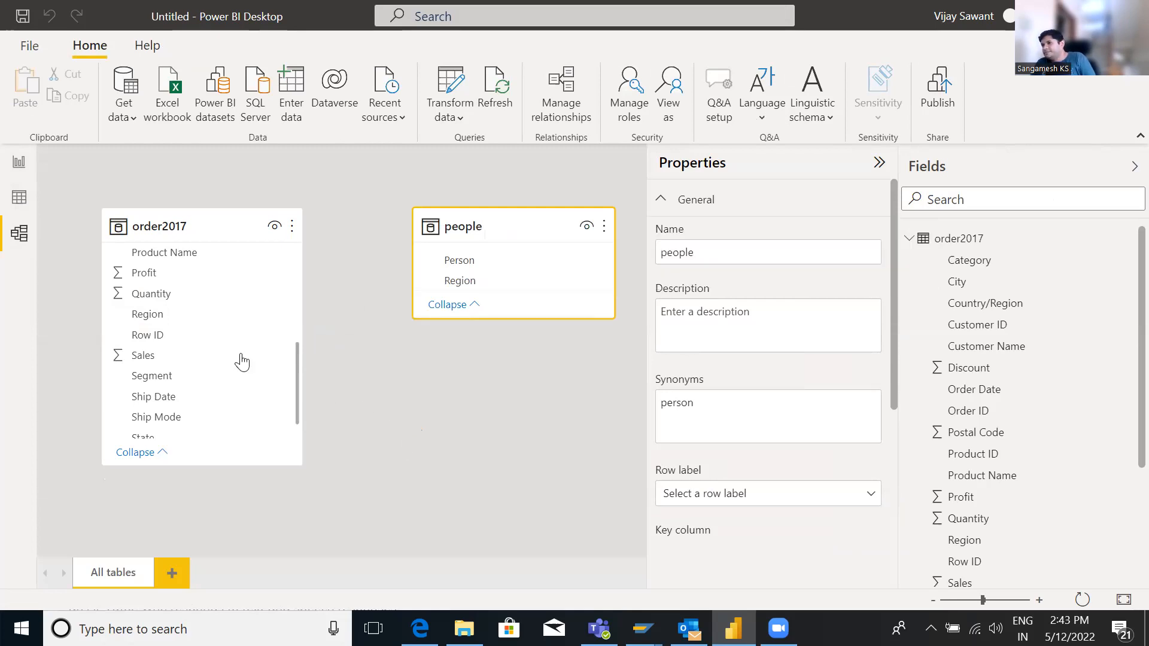
# Relate order2017's Region field to the people table's Region field
pyautogui.moveTo(178, 322); pyautogui.dragTo(455, 281)
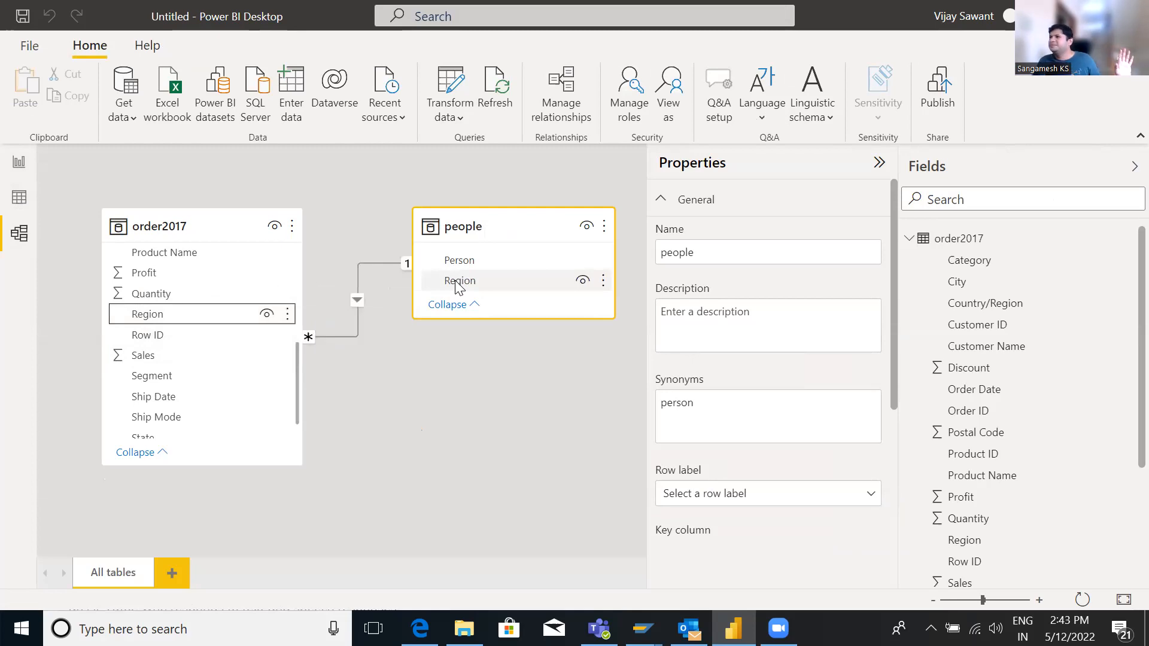
pyautogui.click(391, 446)
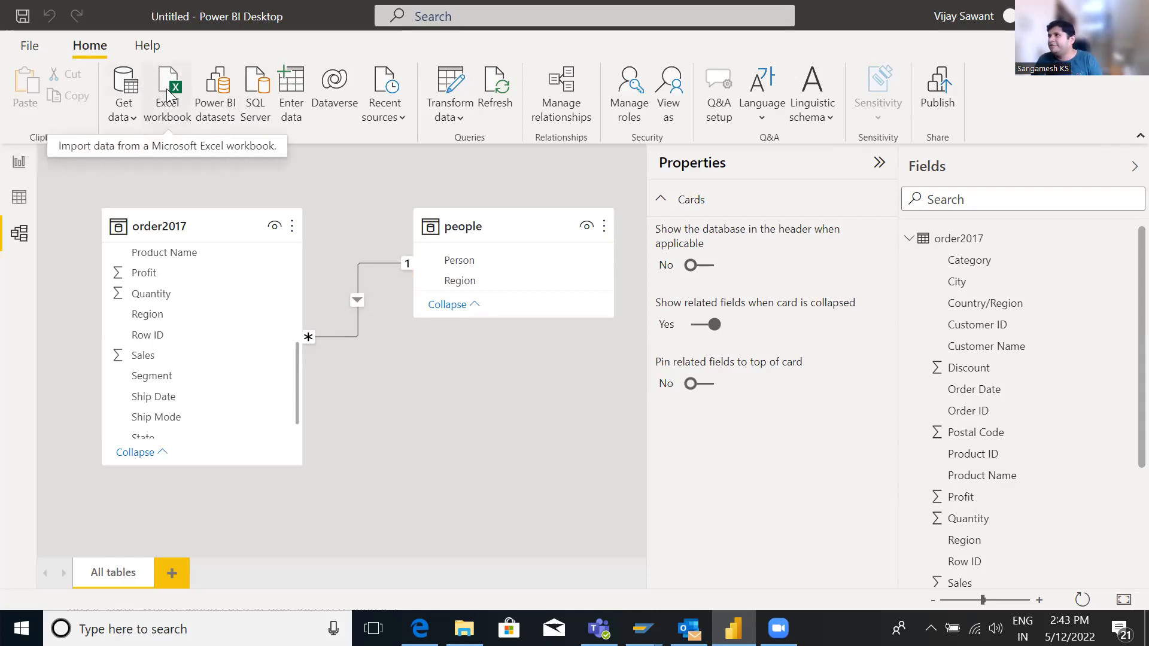
pyautogui.click(134, 115)
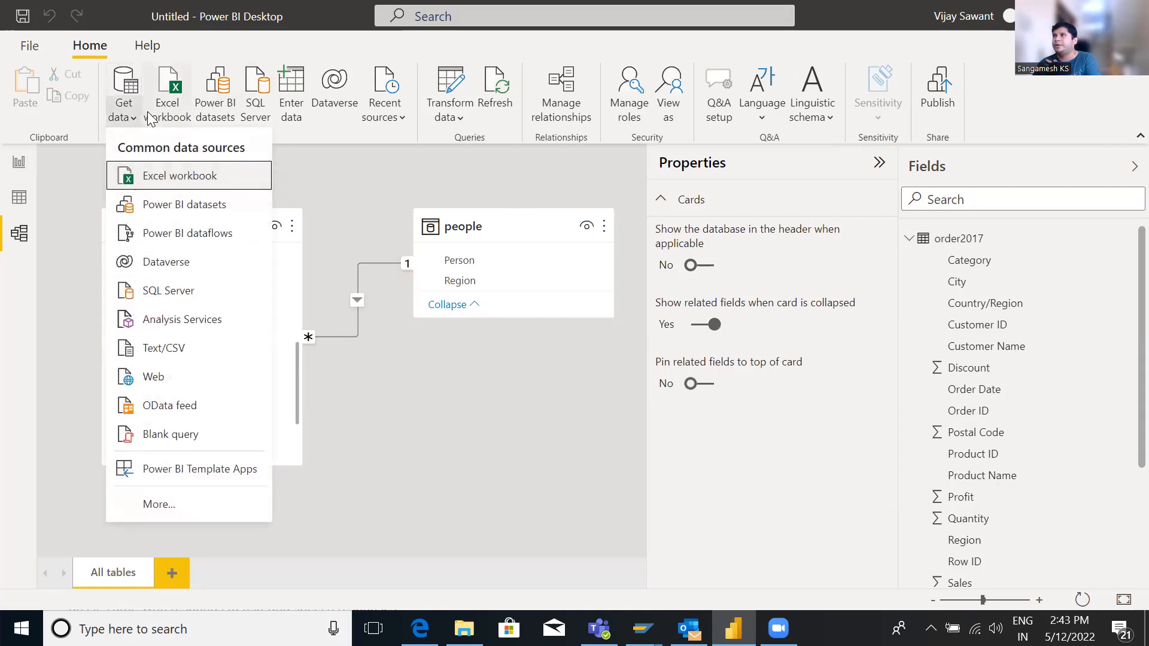
pyautogui.click(292, 107)
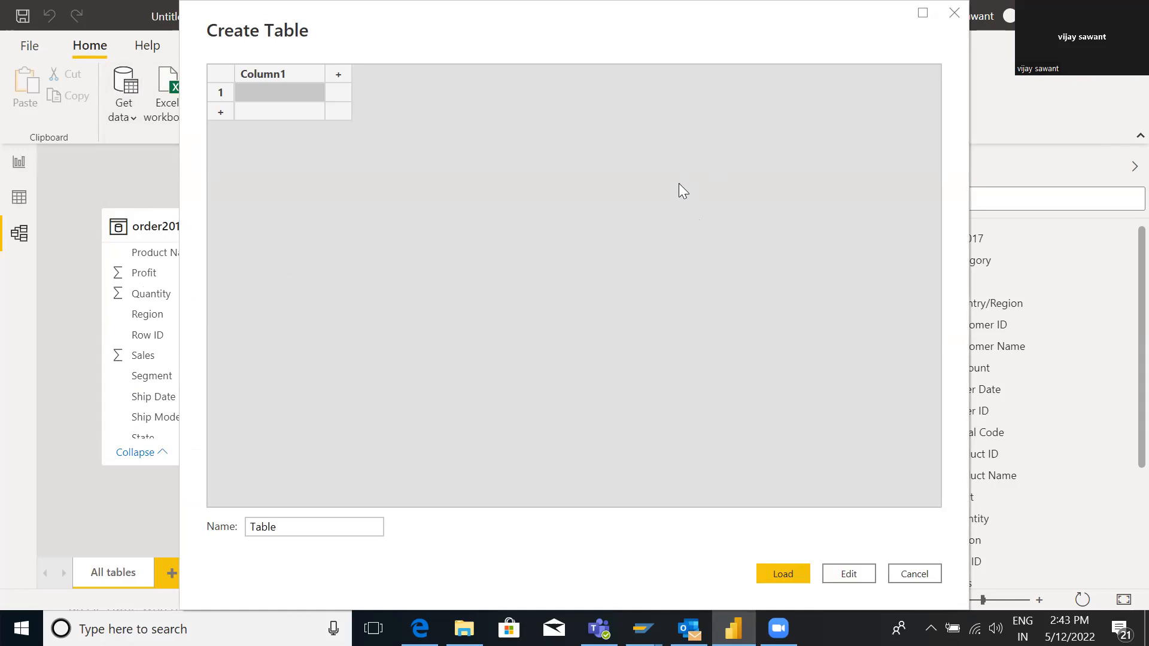
pyautogui.press('Escape')
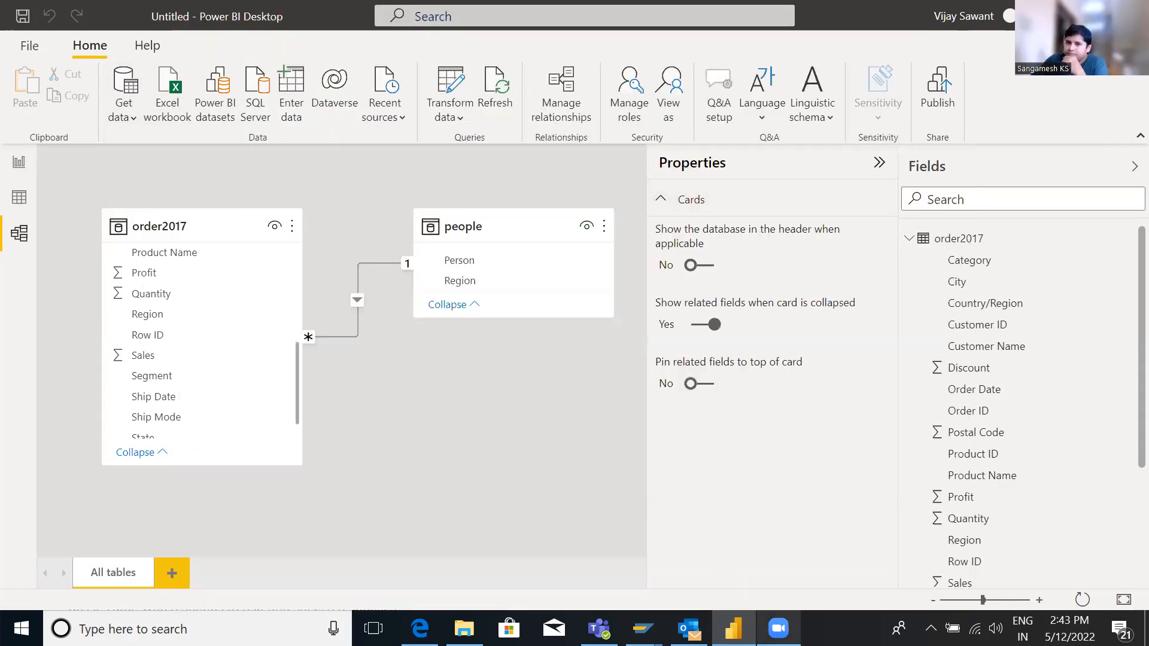
# View the Shipping Success table data and the report page with the Person and Profit table
pyautogui.click(778, 629)
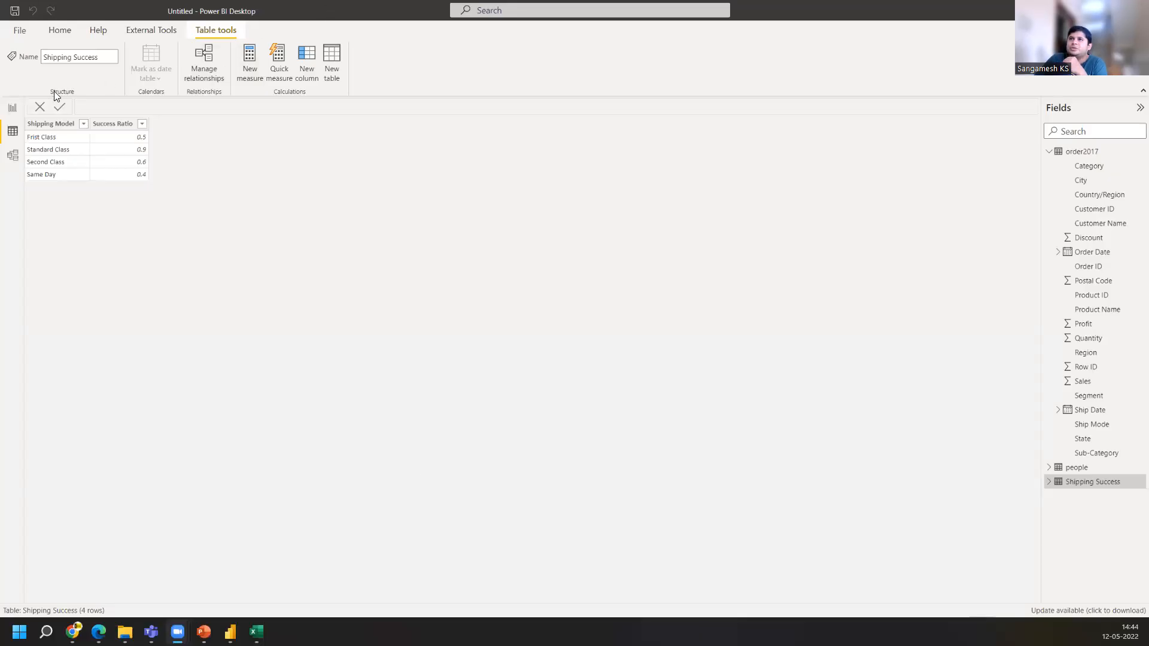
pyautogui.click(12, 107)
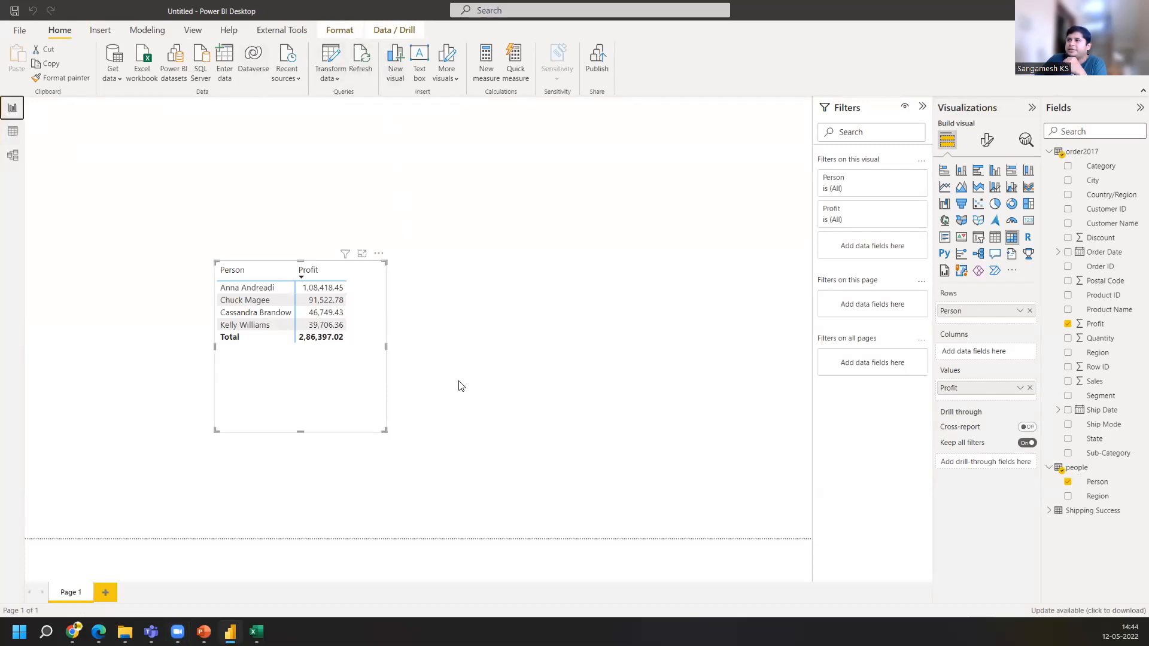
pyautogui.moveTo(358, 36)
pyautogui.mouseDown()
pyautogui.moveTo(346, 79)
pyautogui.moveTo(388, 59)
pyautogui.moveTo(361, 37)
pyautogui.mouseUp()
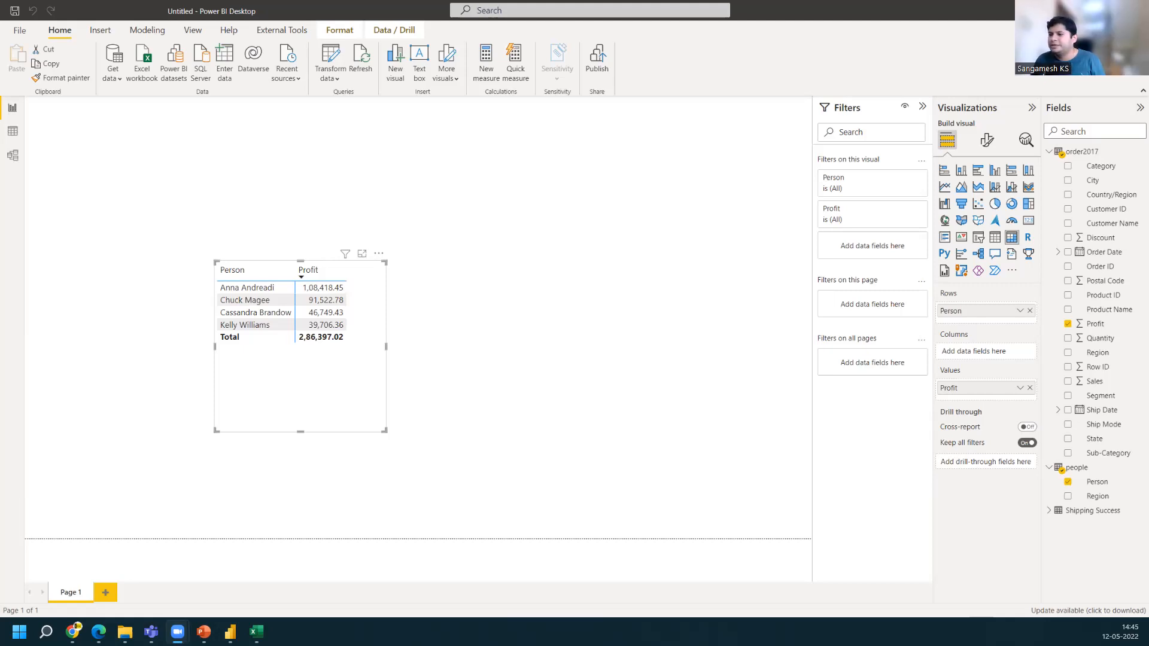
# Switch to Excel and review the Shipping Model and Success Ratio source data
pyautogui.click(257, 632)
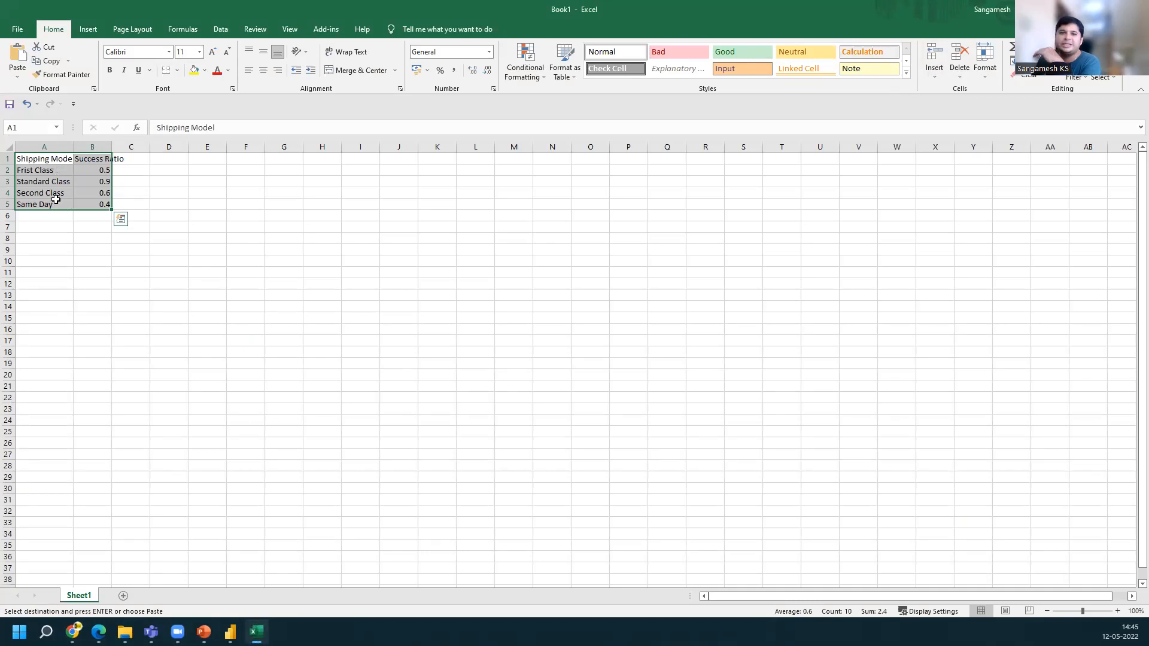
pyautogui.click(46, 217)
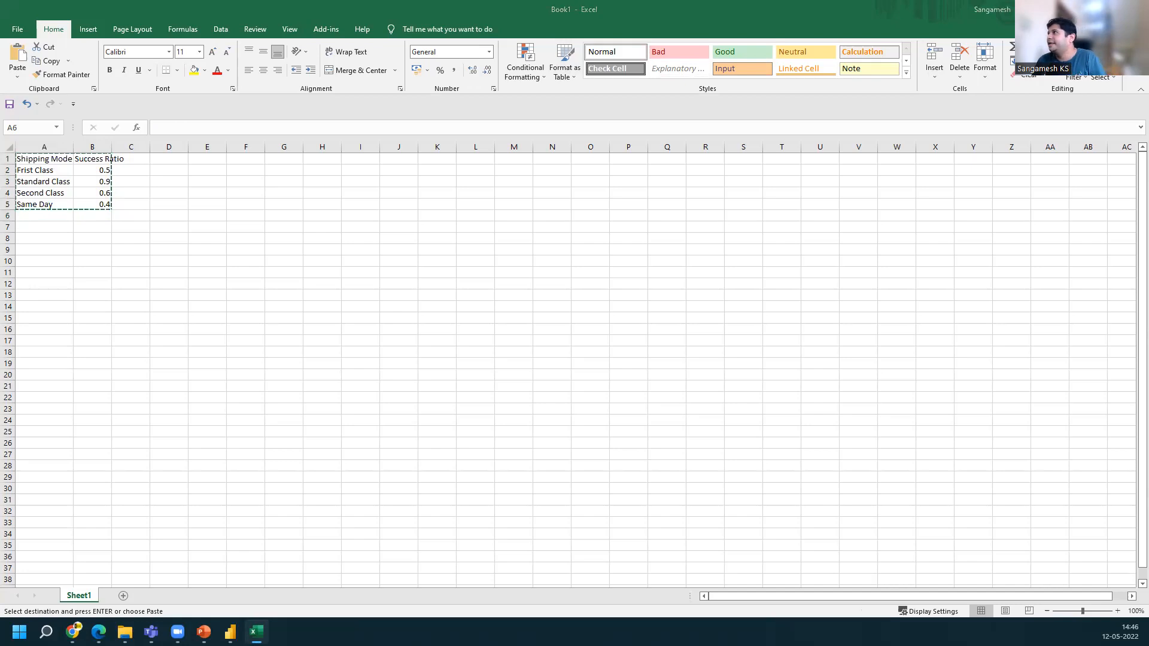
pyautogui.click(689, 380)
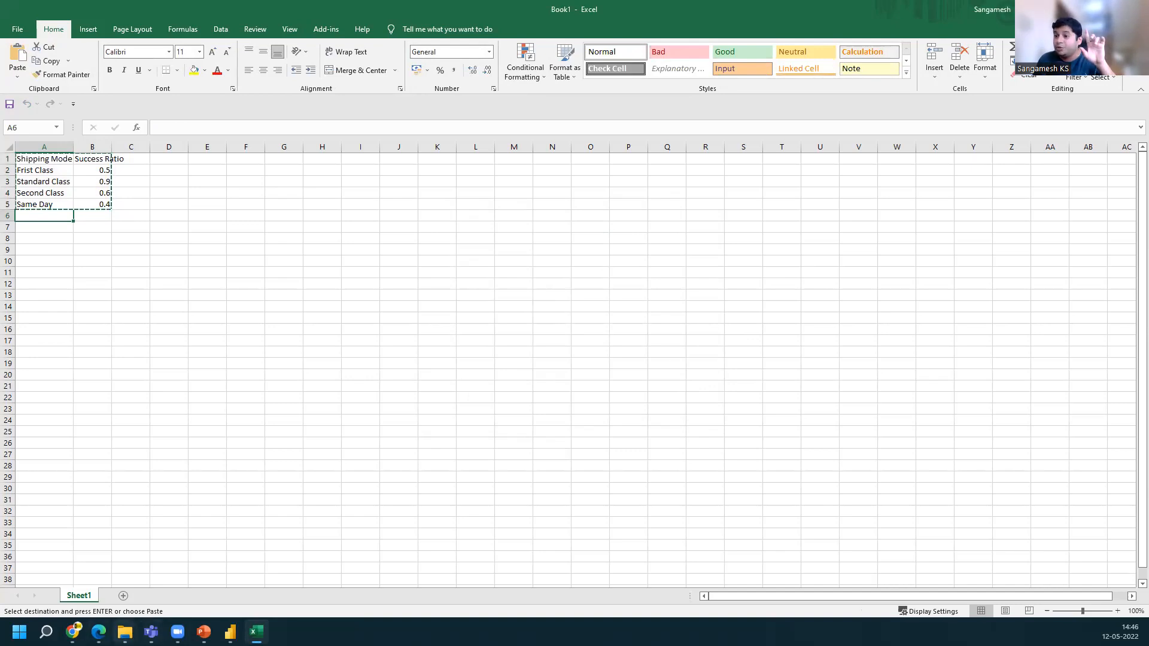
# Open the people workbook from the dataset folder and autofit the Person column
pyautogui.click(125, 633)
pyautogui.click(124, 632)
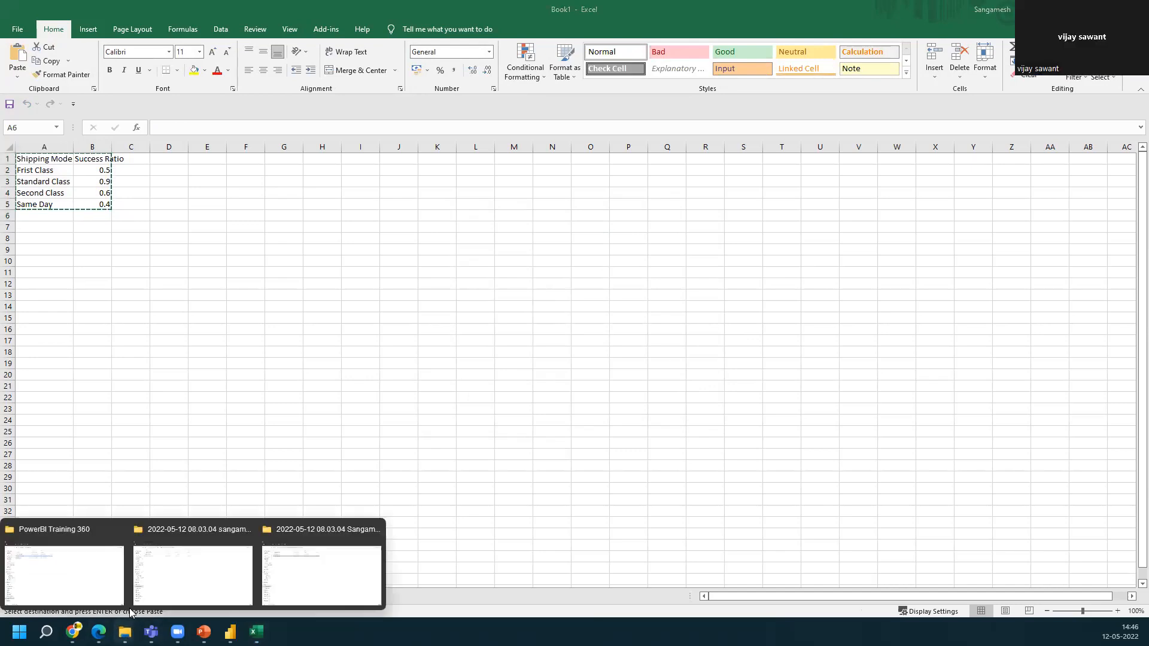
pyautogui.click(43, 569)
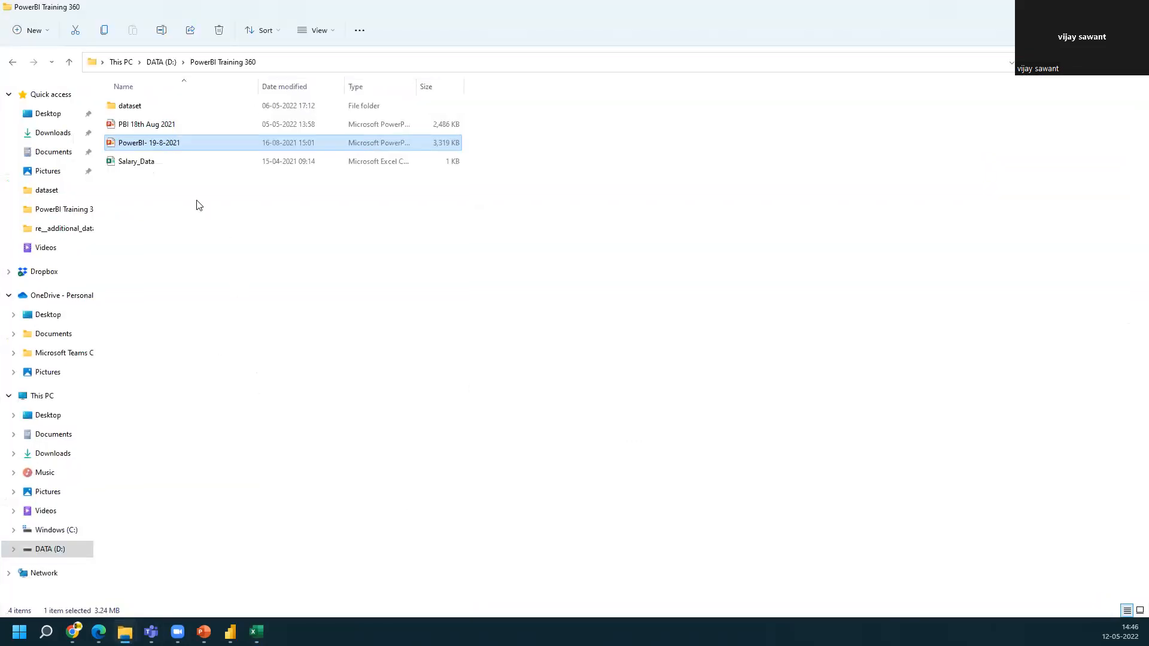
pyautogui.doubleClick(164, 103)
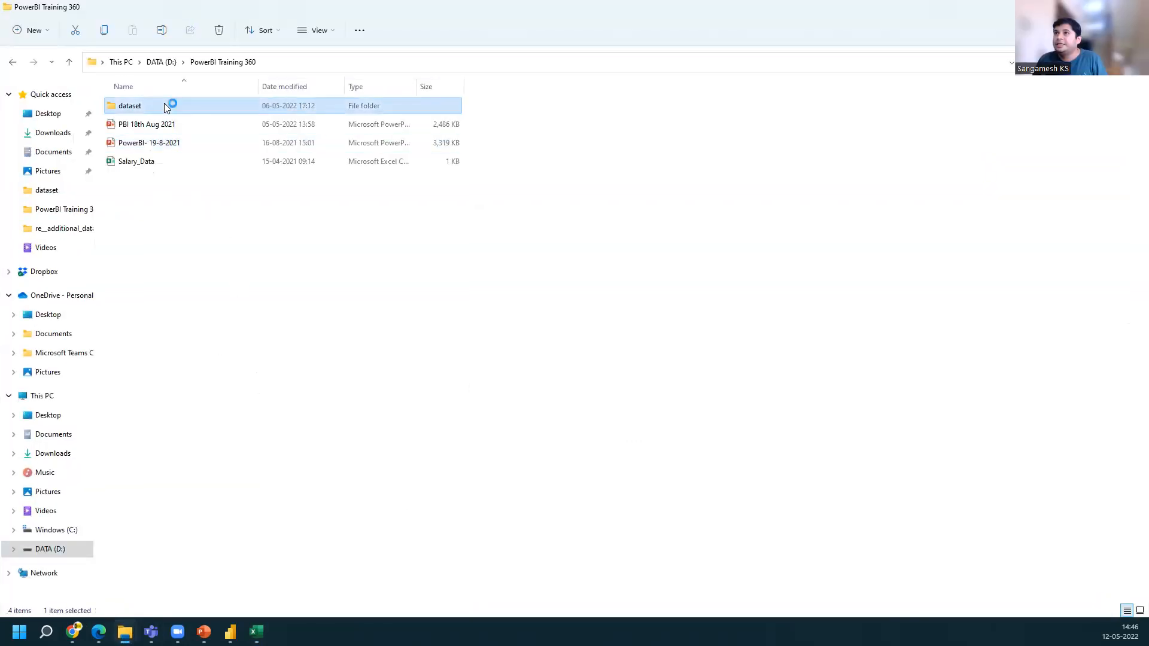
pyautogui.doubleClick(160, 166)
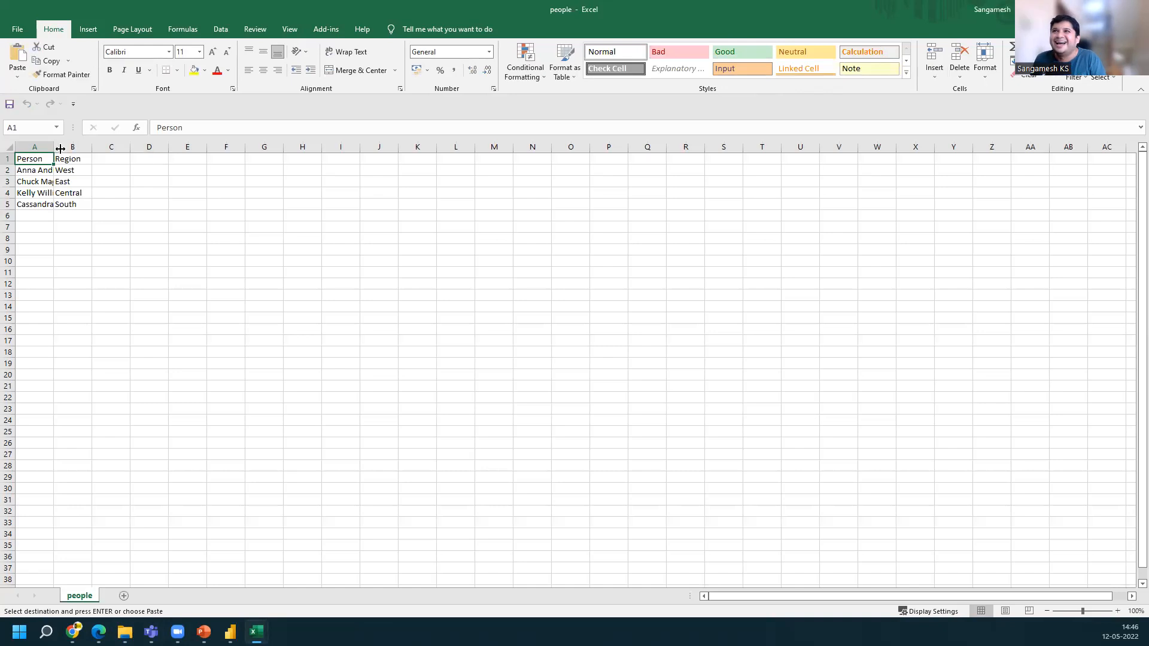
pyautogui.doubleClick(53, 147)
# Add a sixth row with a new person's name and the region North West
pyautogui.click(52, 214)
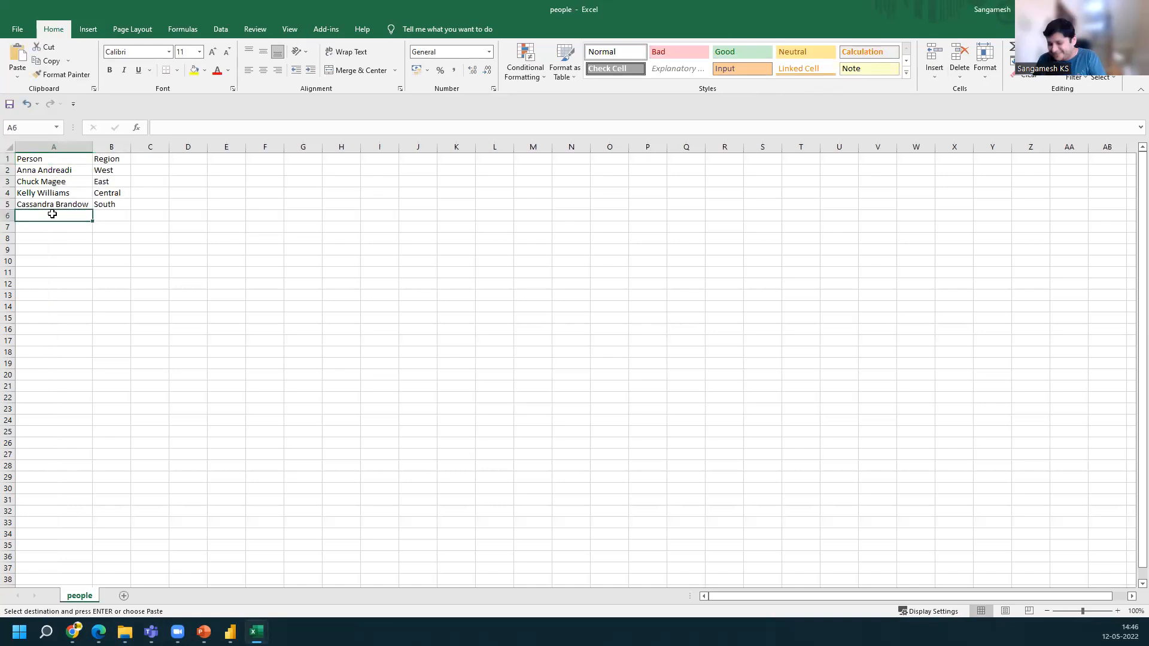
pyautogui.write('Sangamesh')
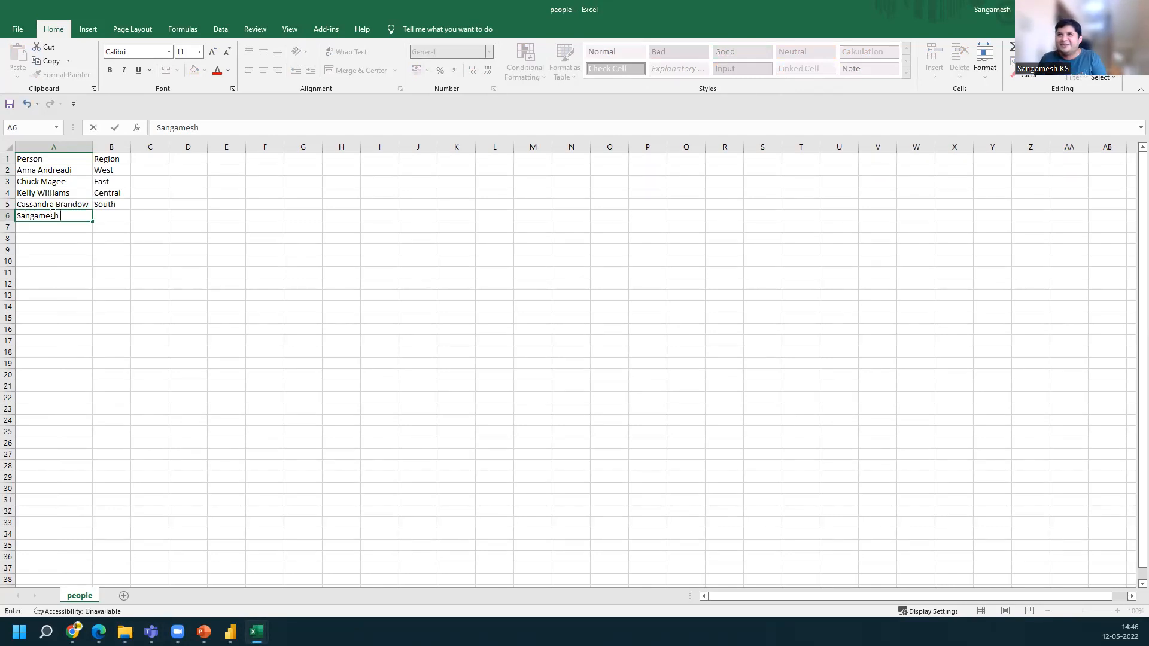
pyautogui.press('Up')
pyautogui.press('Down')
pyautogui.press('Right')
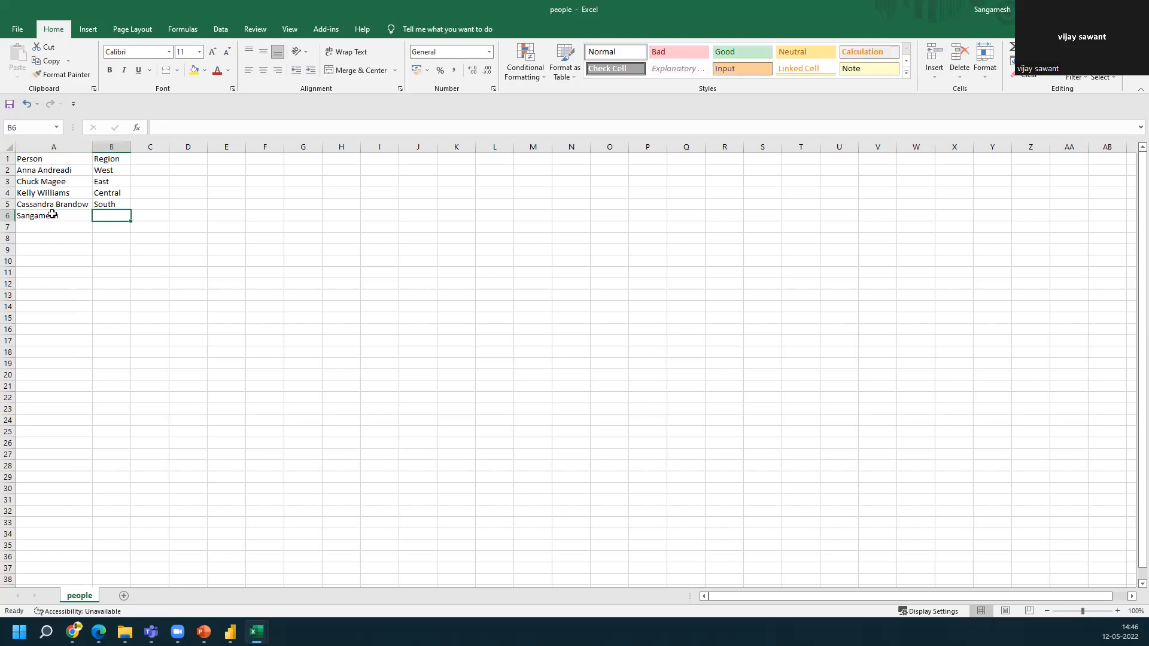
pyautogui.write('cent')
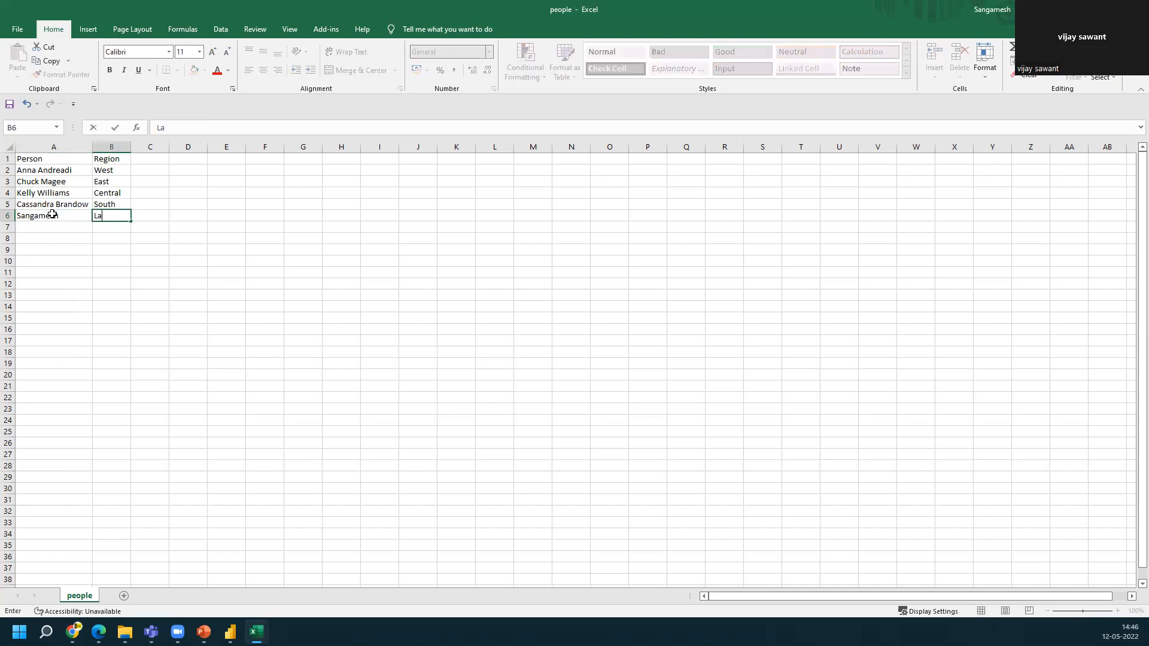
pyautogui.press('BackSpace')
pyautogui.press('BackSpace')
pyautogui.press('BackSpace')
pyautogui.press('BackSpace')
pyautogui.write('A')
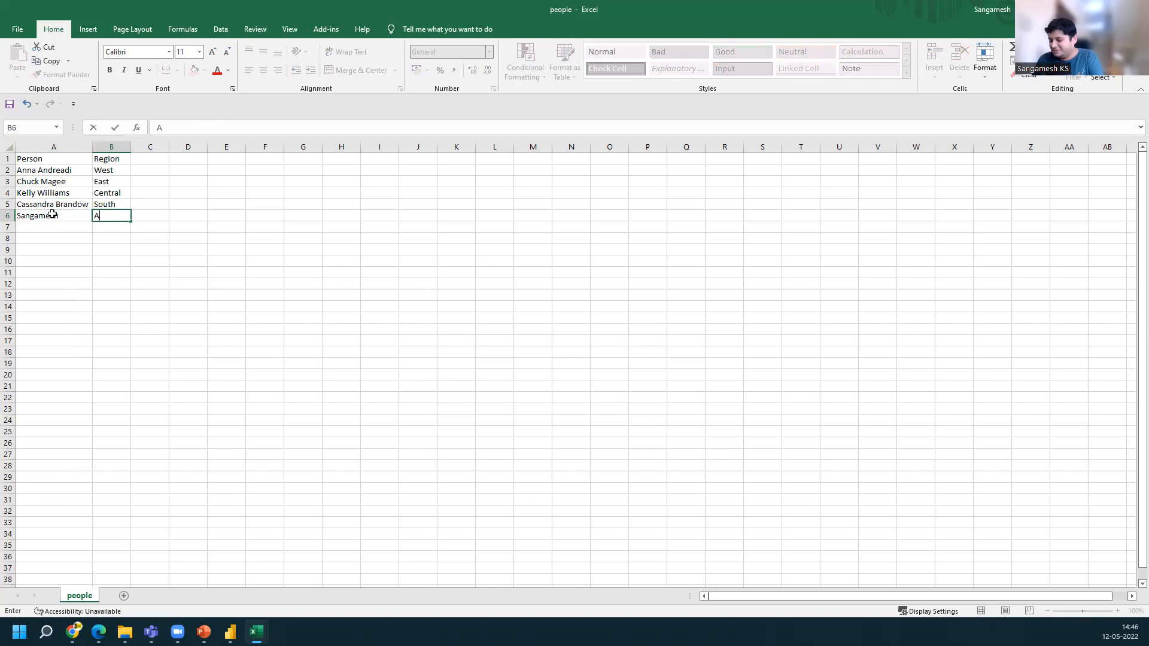
pyautogui.write('laska')
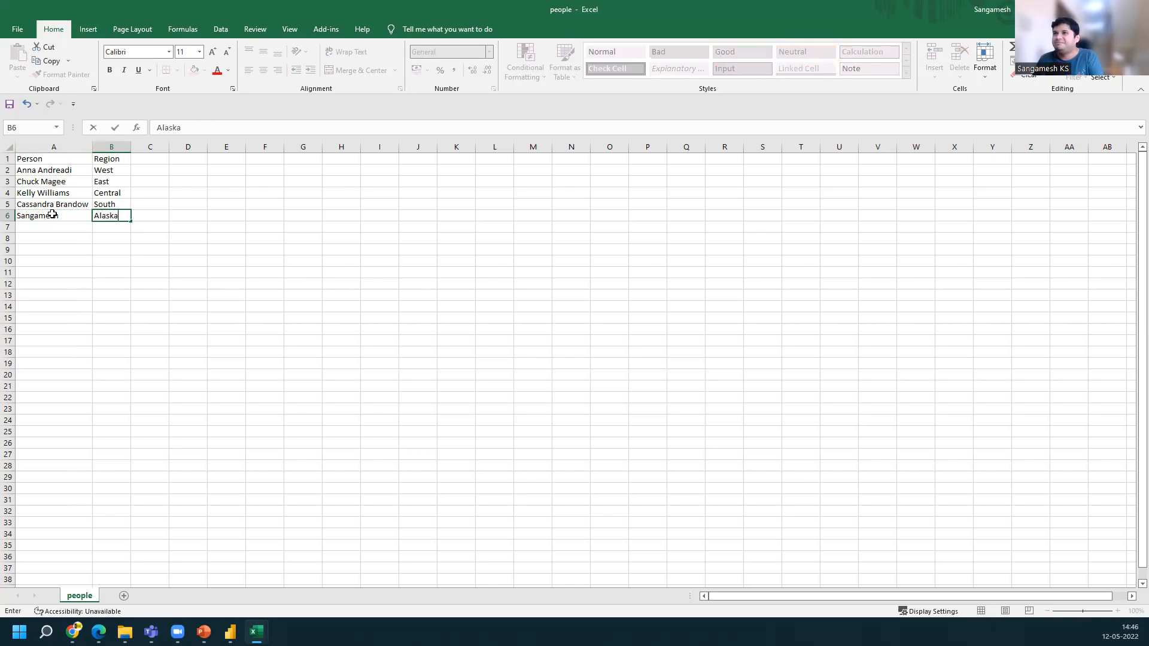
pyautogui.press('Return')
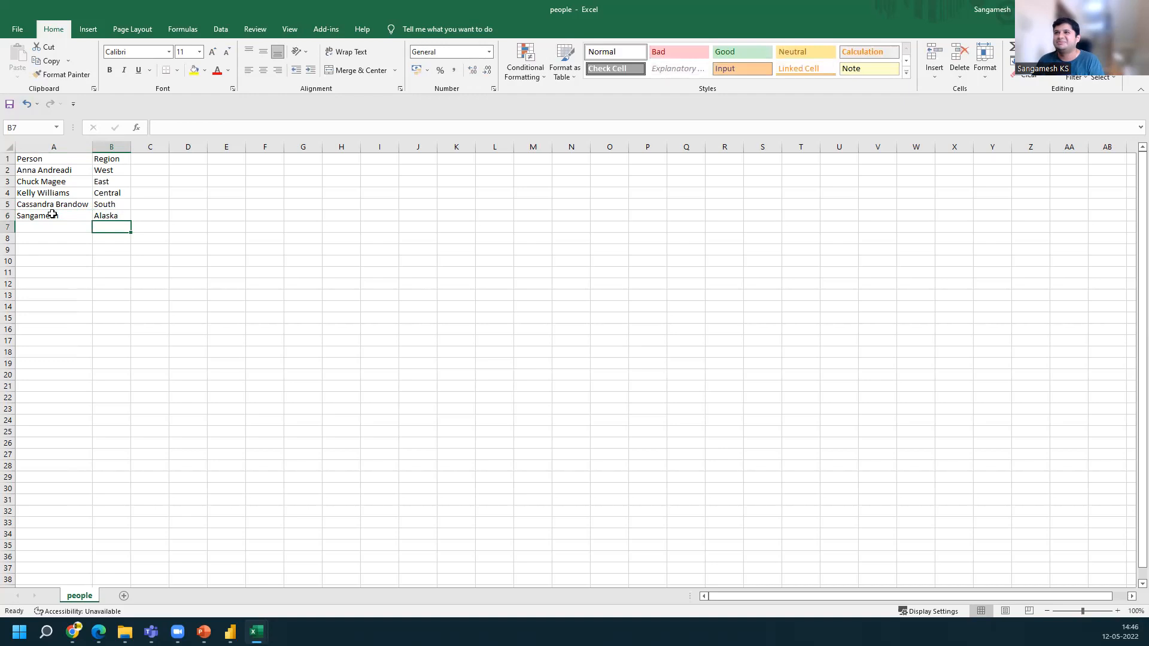
pyautogui.click(114, 214)
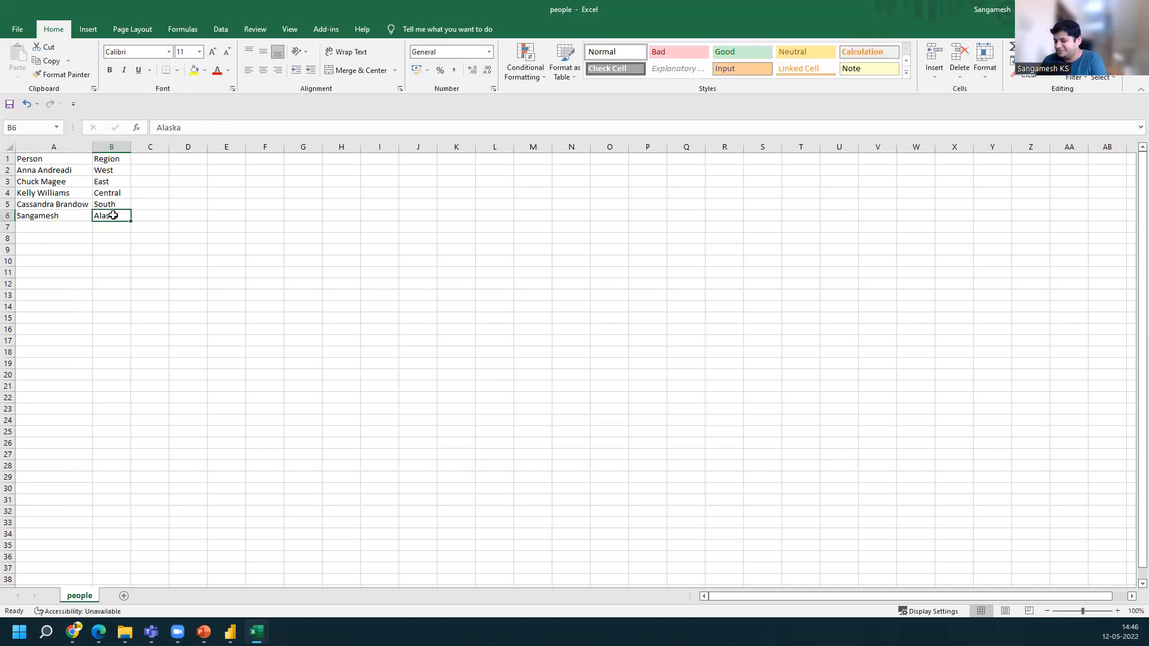
pyautogui.write('North West')
pyautogui.press('Return')
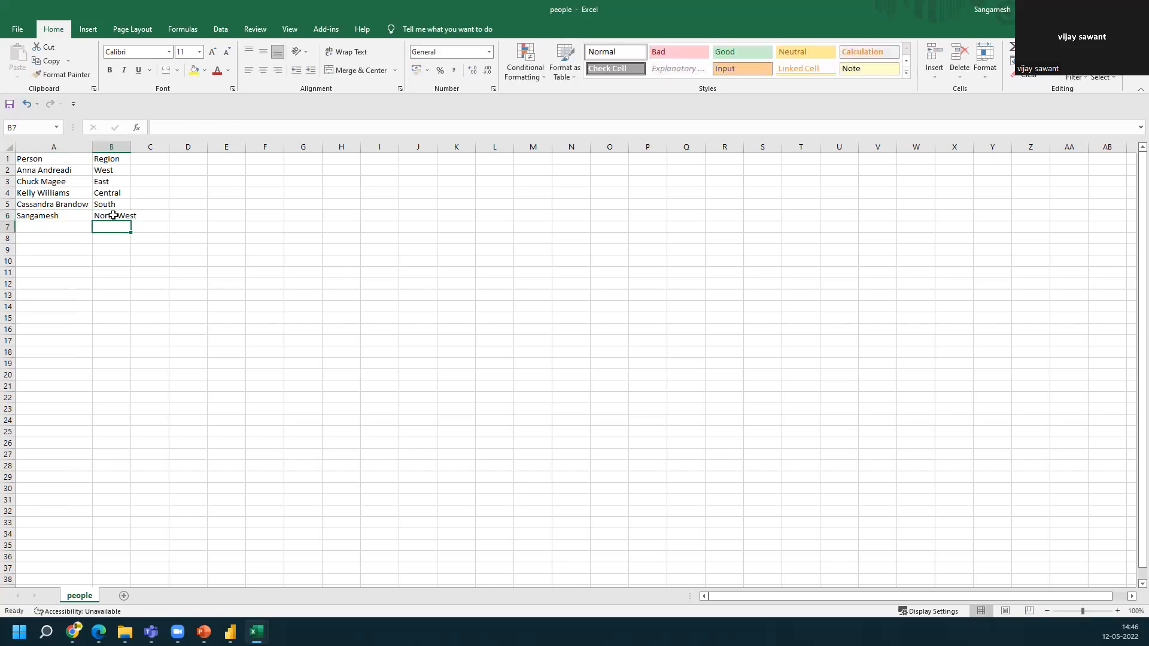
# Clear the added sixth row's person and region cells
pyautogui.click(65, 219)
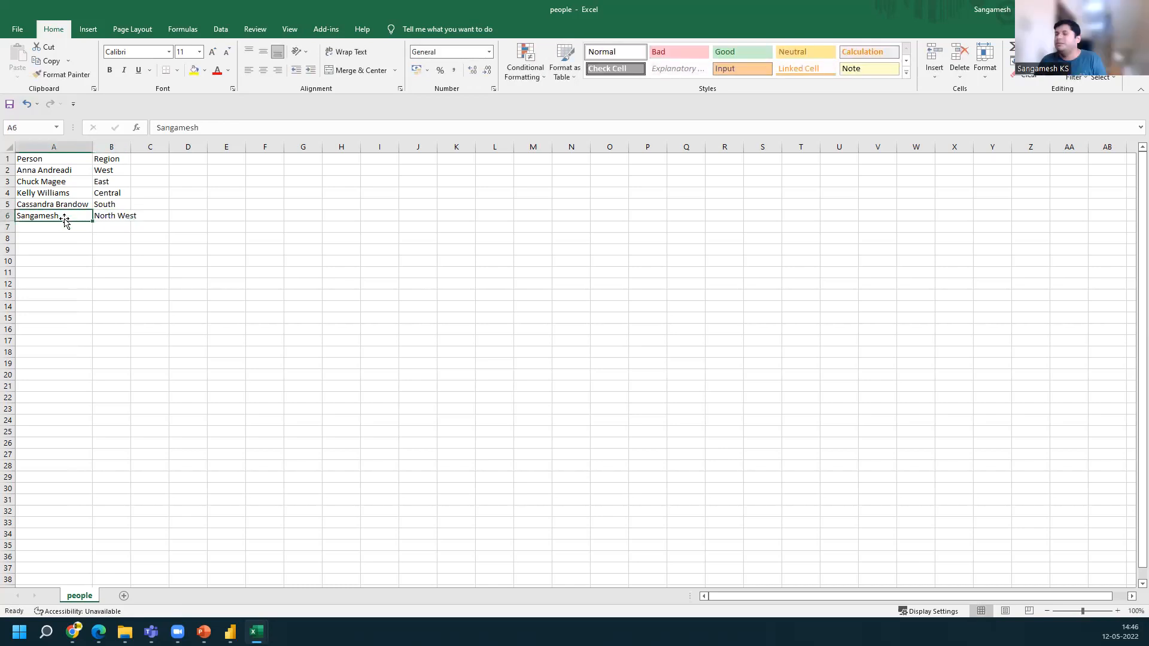
pyautogui.hotkey('shift', 'Right')
pyautogui.hotkey('shift', 'Right')
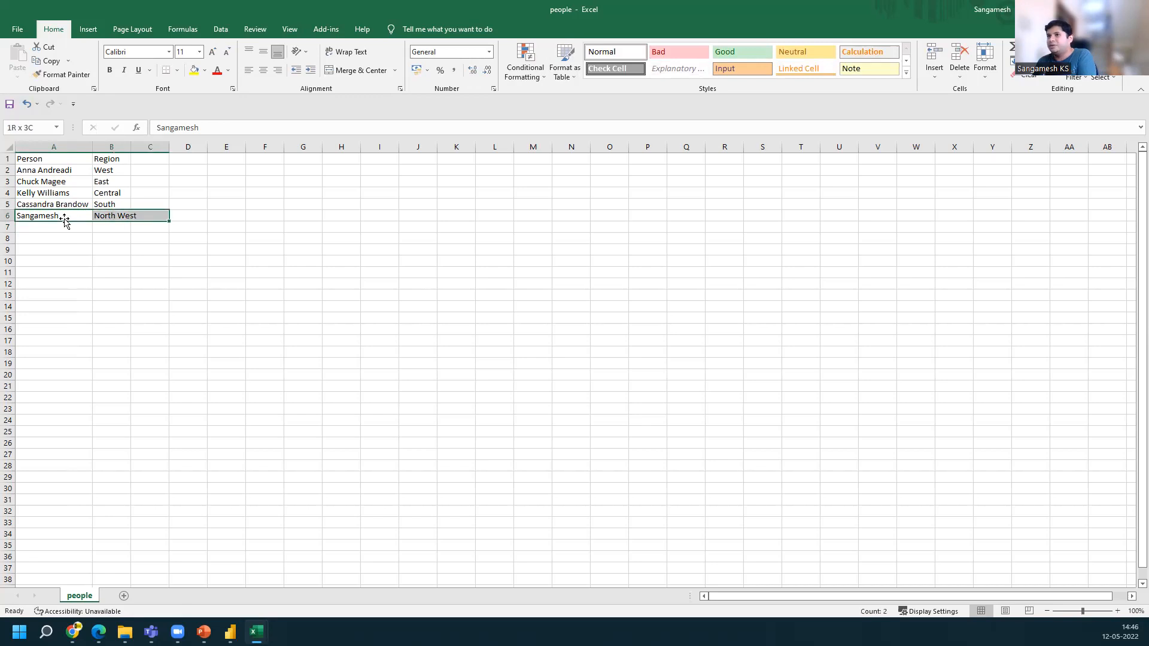
pyautogui.press('BackSpace')
pyautogui.press('Right')
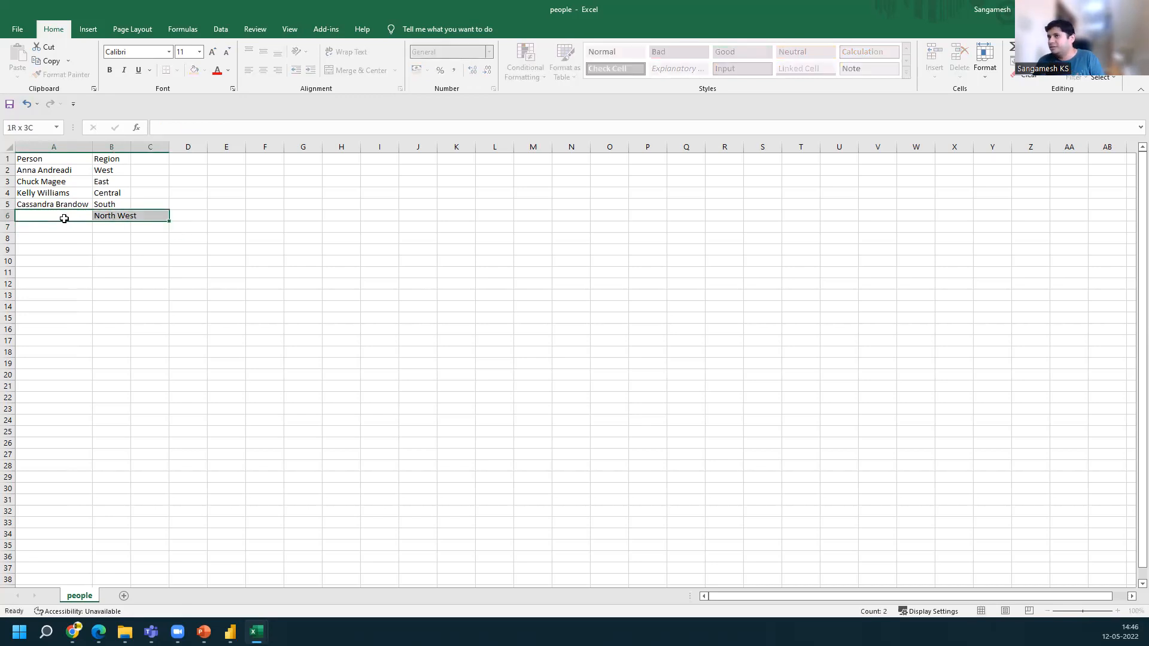
pyautogui.press('Delete')
# Replace the person's name in A2 with a new person's name, removing the stray trailing backslash
pyautogui.press('Up')
pyautogui.press('Up')
pyautogui.press('Up')
pyautogui.press('Up')
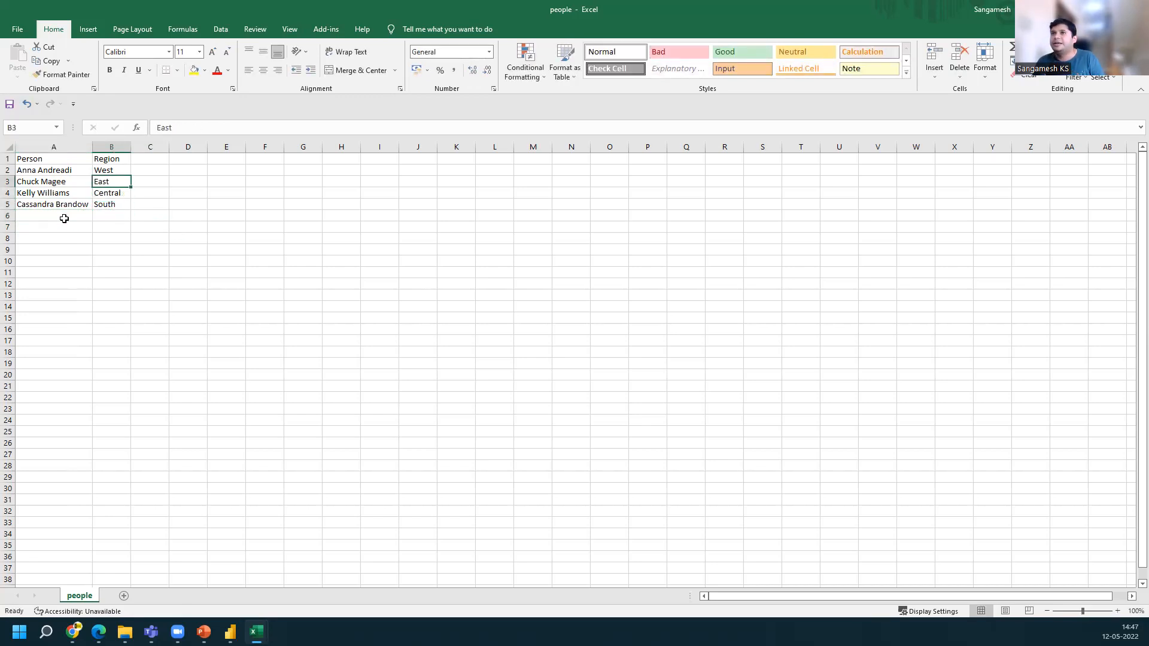
pyautogui.press('Left')
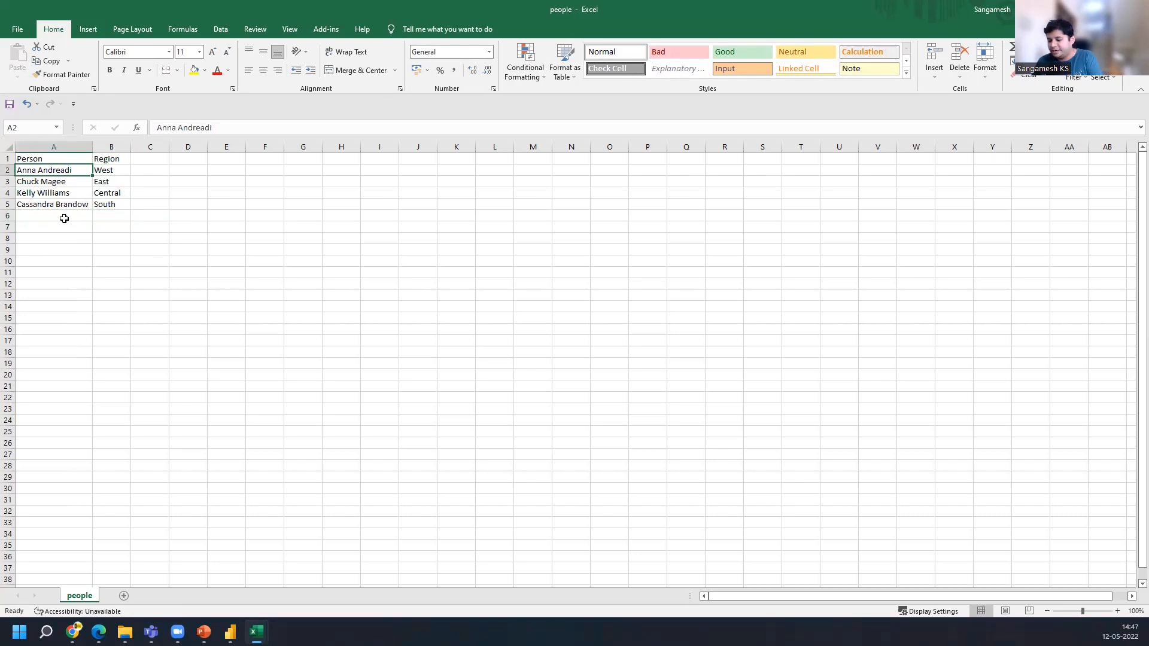
pyautogui.write('Sangamesh ')
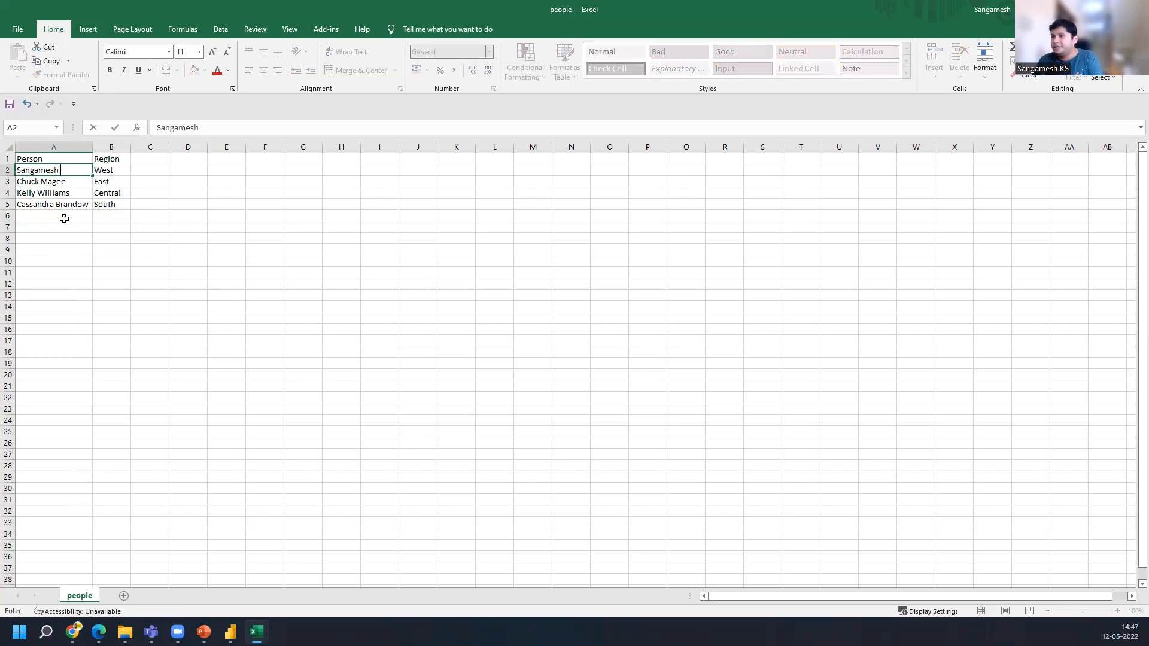
pyautogui.write('KS\\')
pyautogui.press('Return')
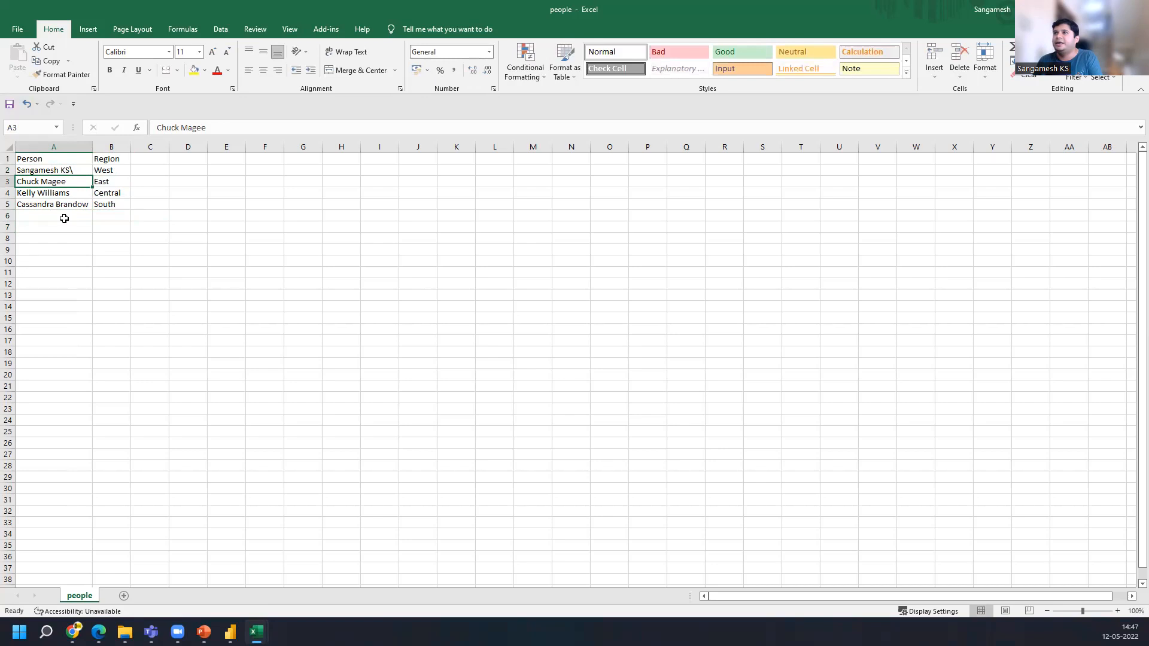
pyautogui.click(70, 169)
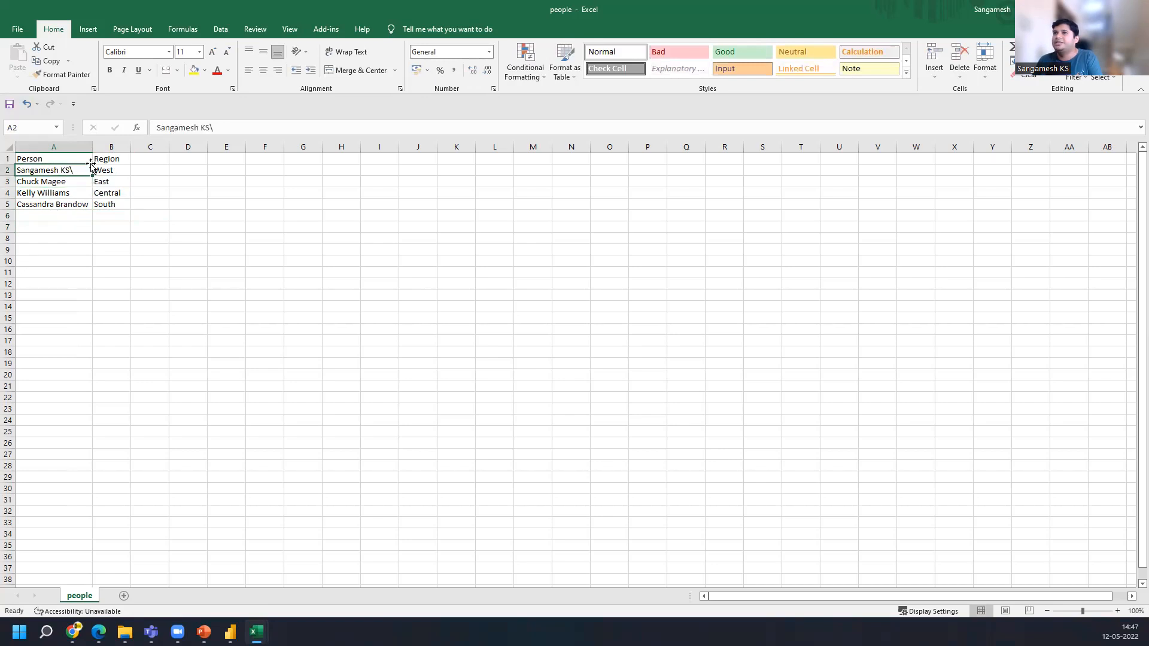
pyautogui.click(238, 127)
pyautogui.press('BackSpace')
pyautogui.press('Return')
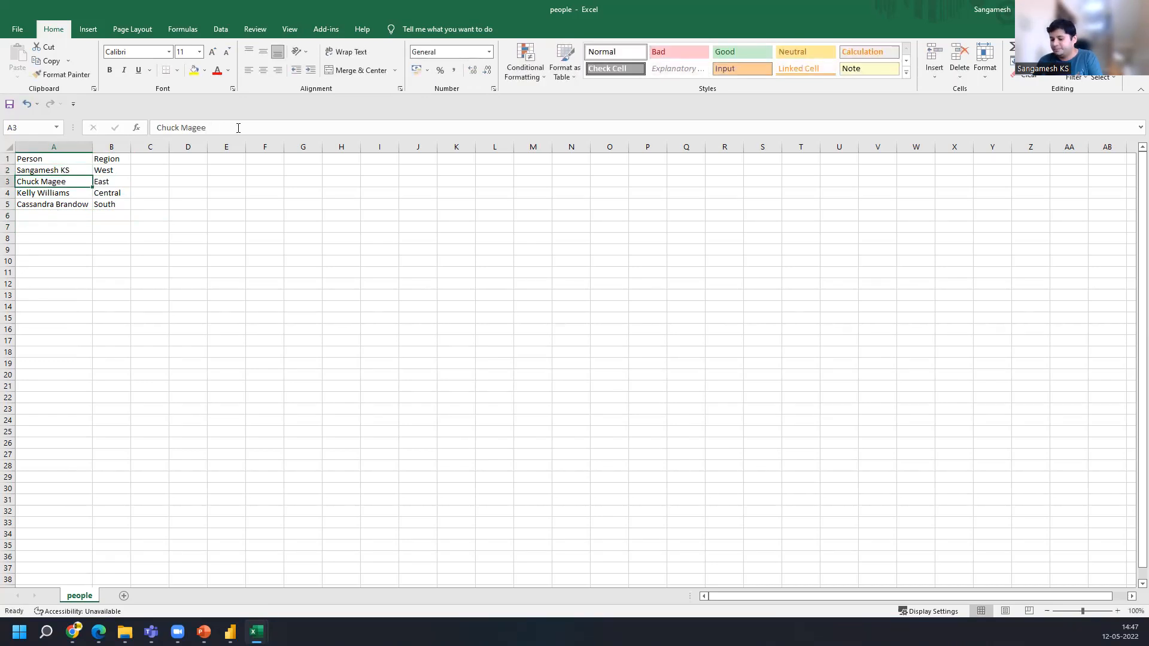
# Replace the person names in rows 3 to 5 with new names, then save and close the people workbook
pyautogui.write('Vijay')
pyautogui.press('Return')
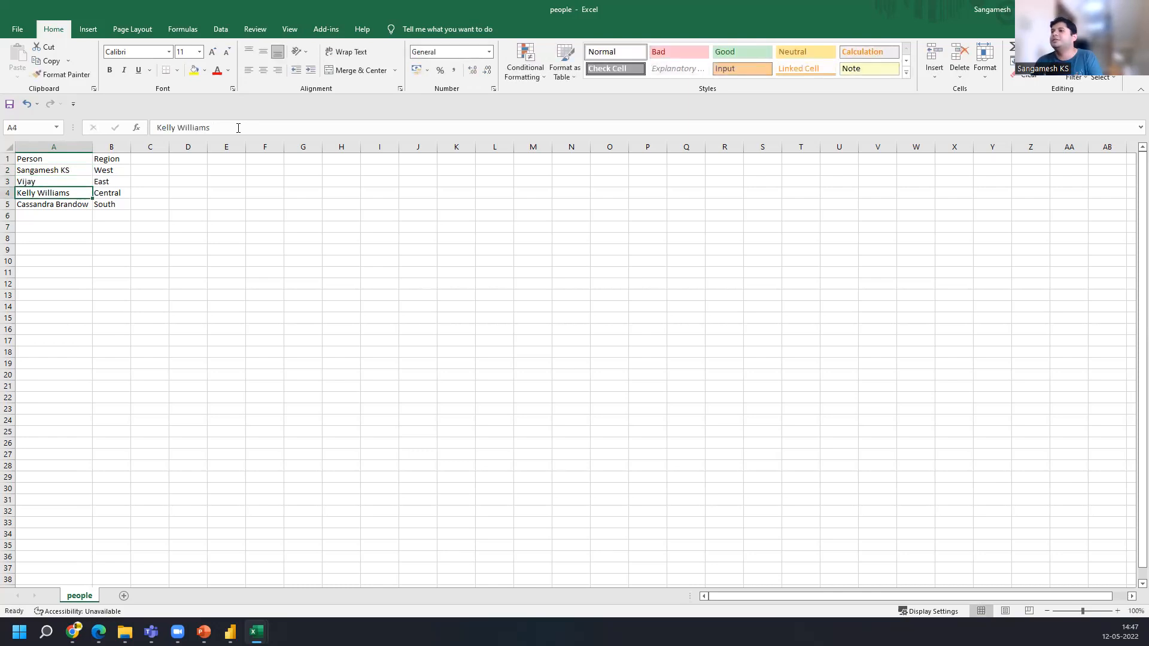
pyautogui.write('R')
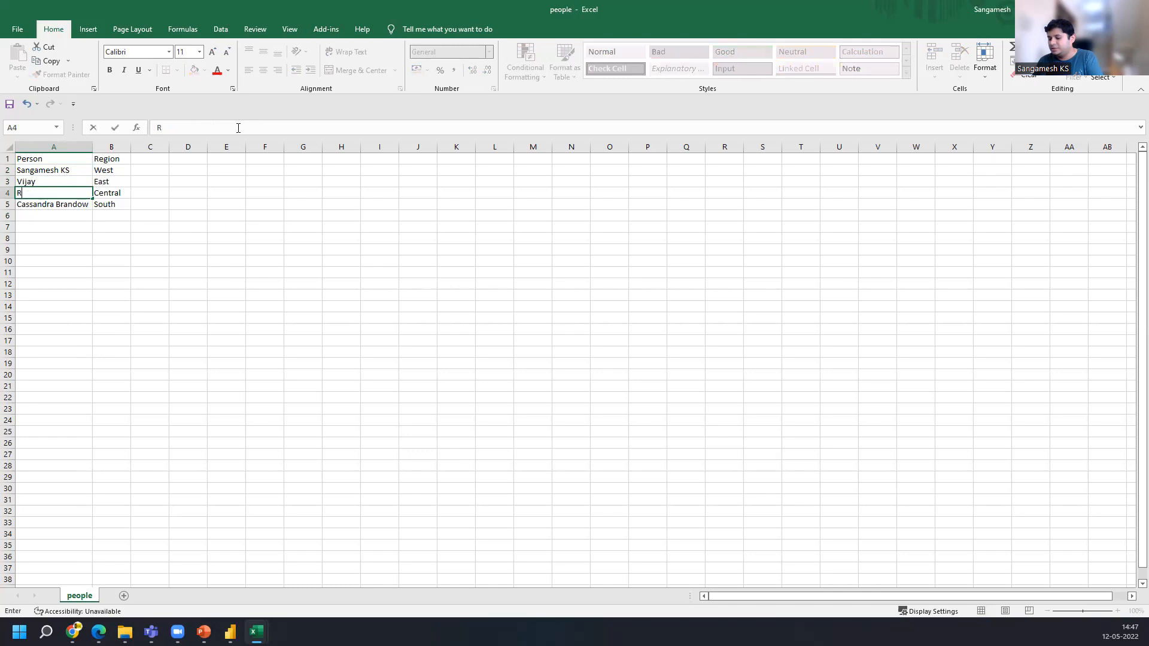
pyautogui.write('athod')
pyautogui.press('Return')
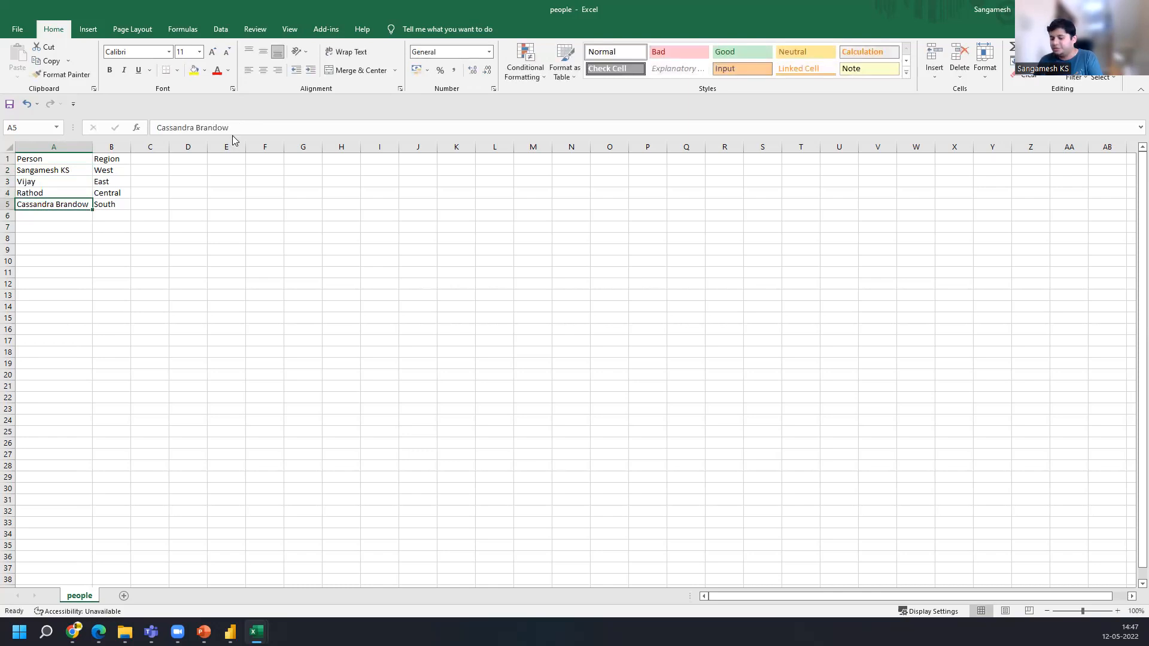
pyautogui.write('Ashwini')
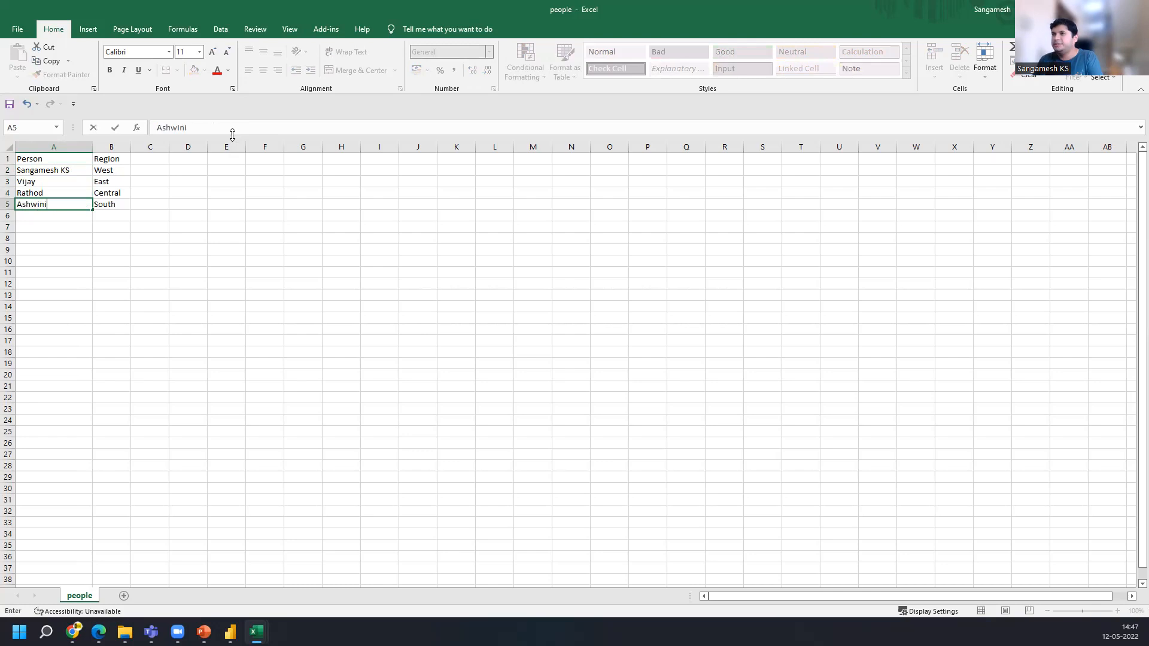
pyautogui.press('Return')
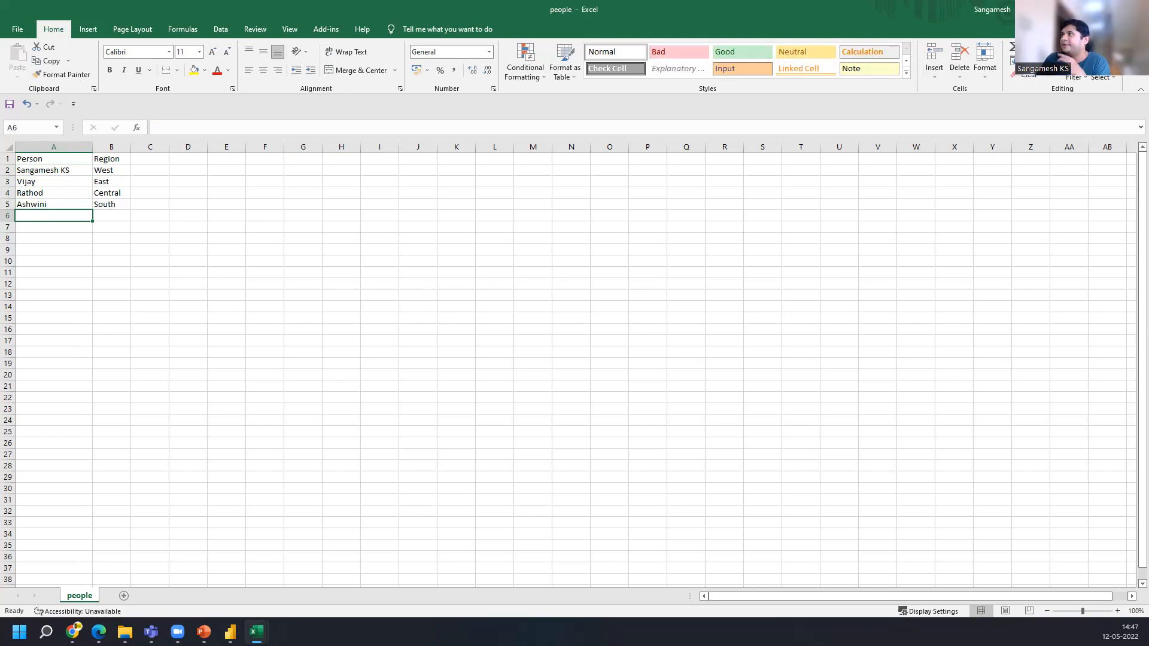
pyautogui.click(1136, 9)
pyautogui.click(529, 330)
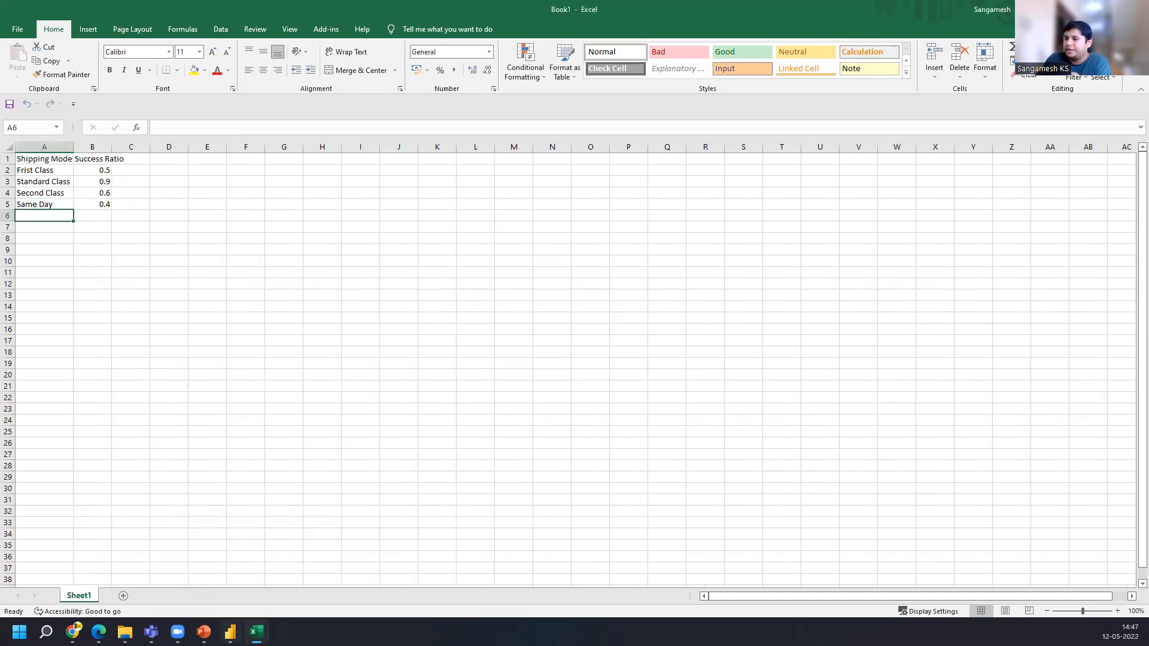
# Refresh the Power BI report data and shrink the Person and Profit table visual to fit its contents
pyautogui.click(231, 632)
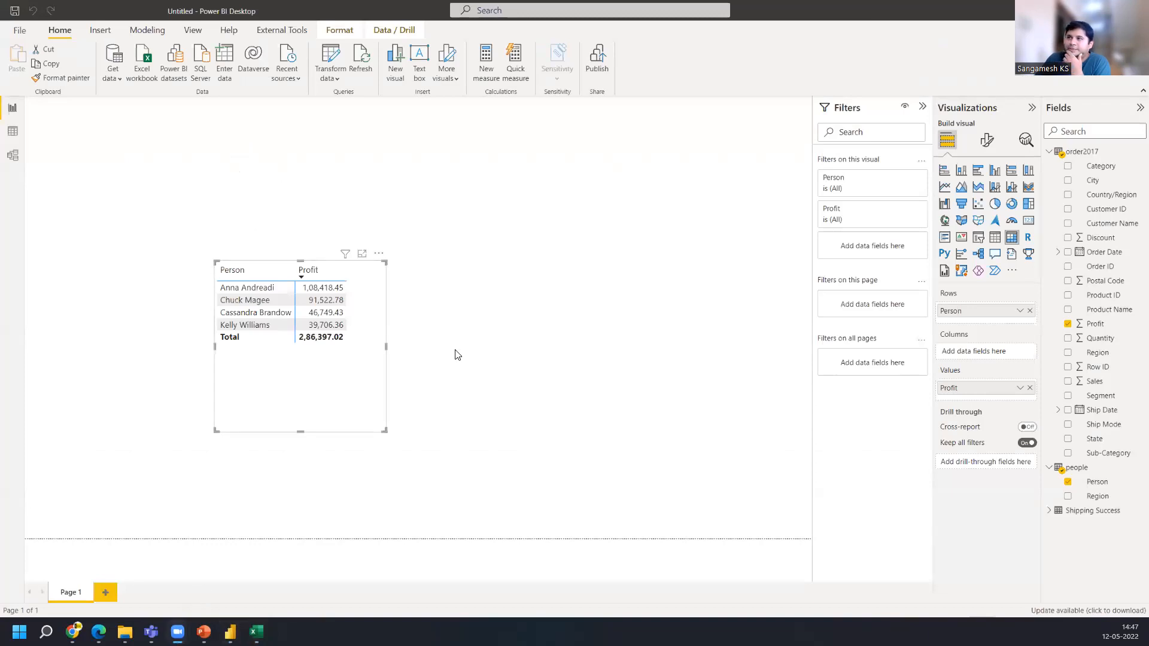
pyautogui.click(361, 64)
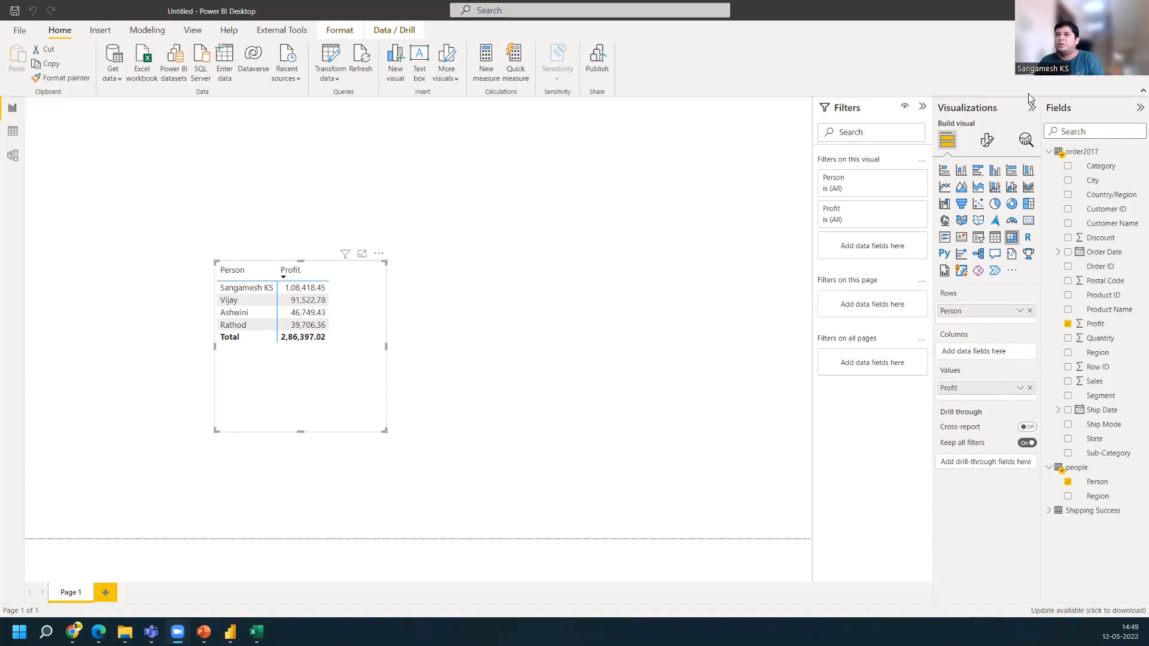
pyautogui.moveTo(300, 431); pyautogui.dragTo(310, 356)
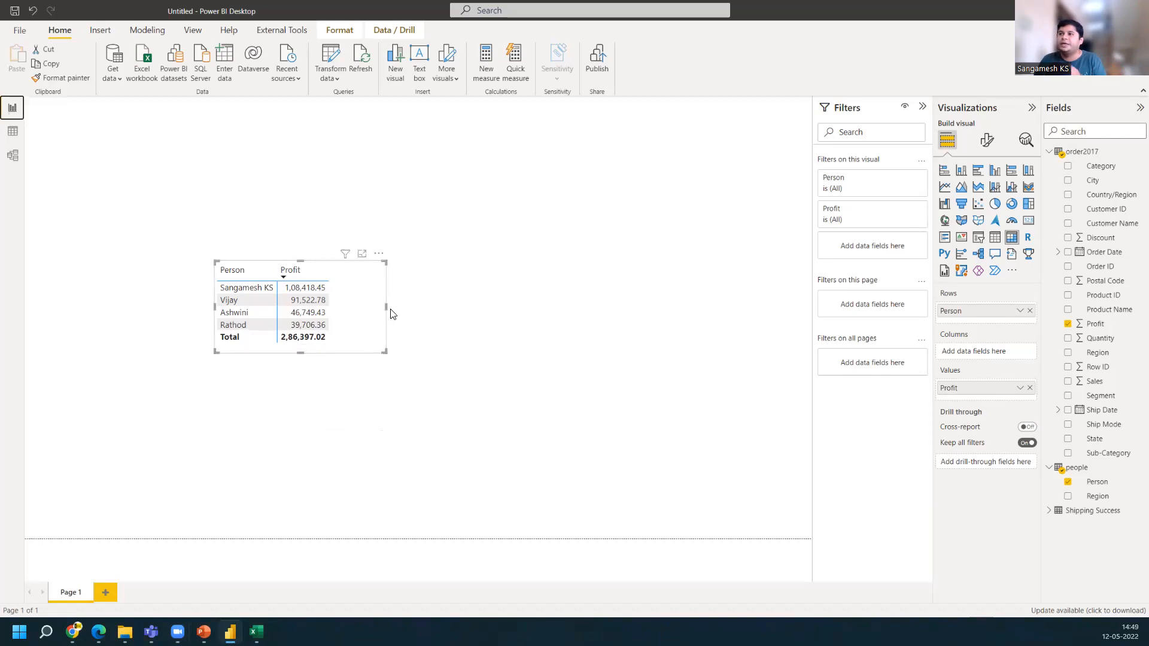
pyautogui.moveTo(386, 306); pyautogui.dragTo(335, 309)
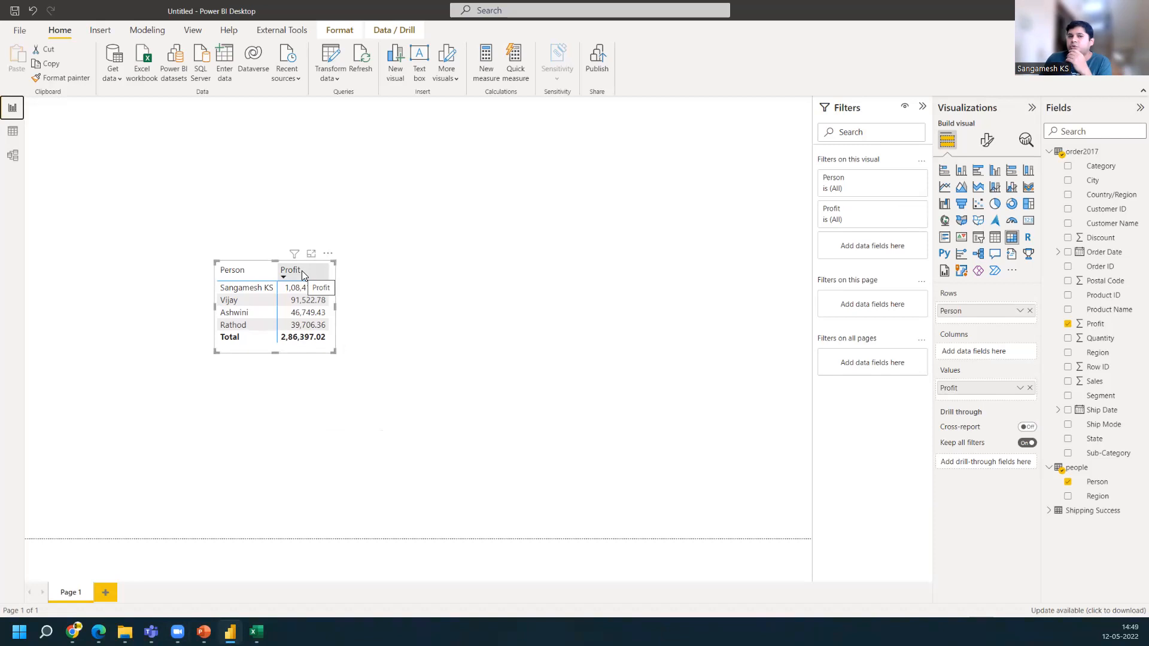
# Check the model view, then switch to PowerPoint and show the Data Modeling in Power BI slide
pyautogui.click(13, 155)
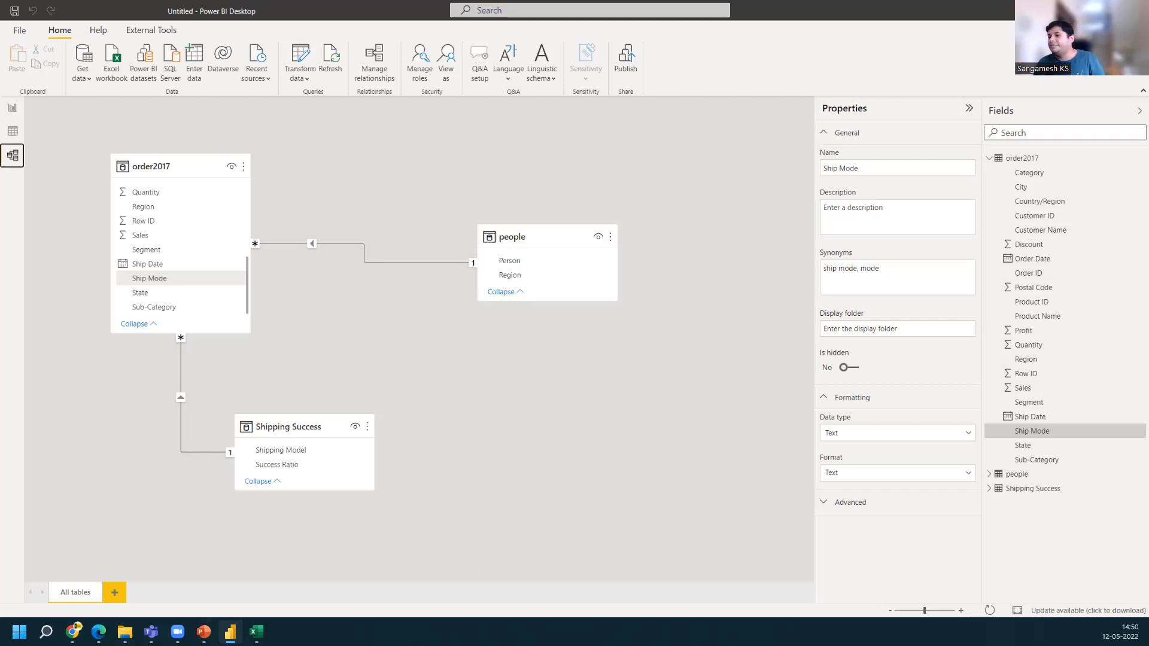
pyautogui.click(204, 632)
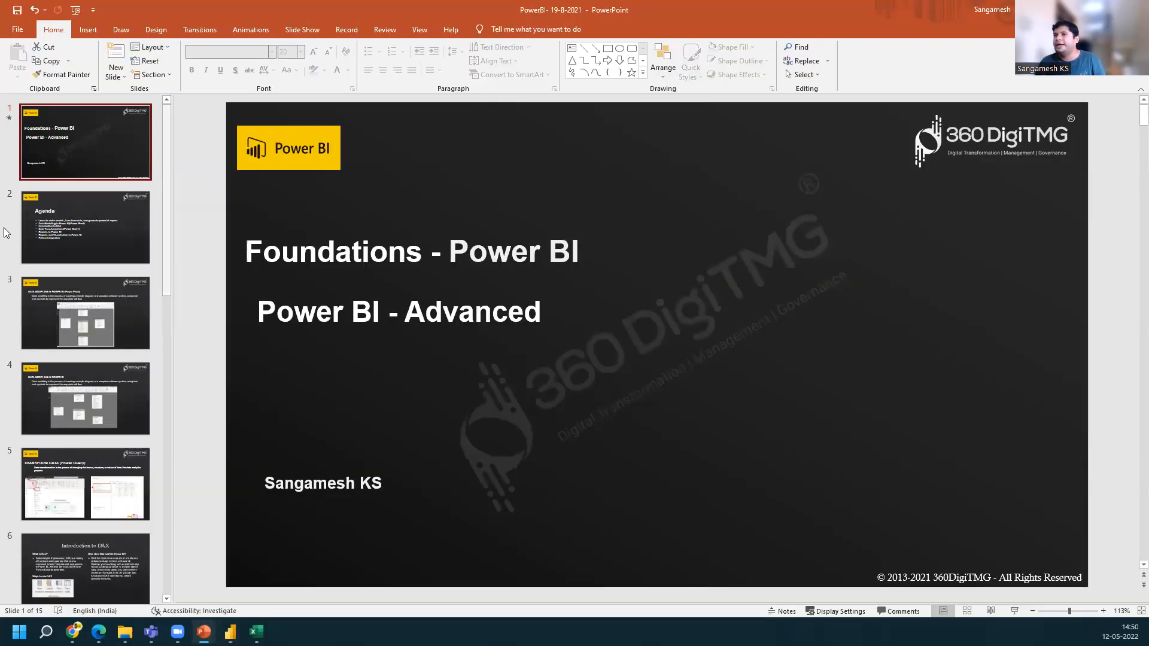
pyautogui.click(80, 305)
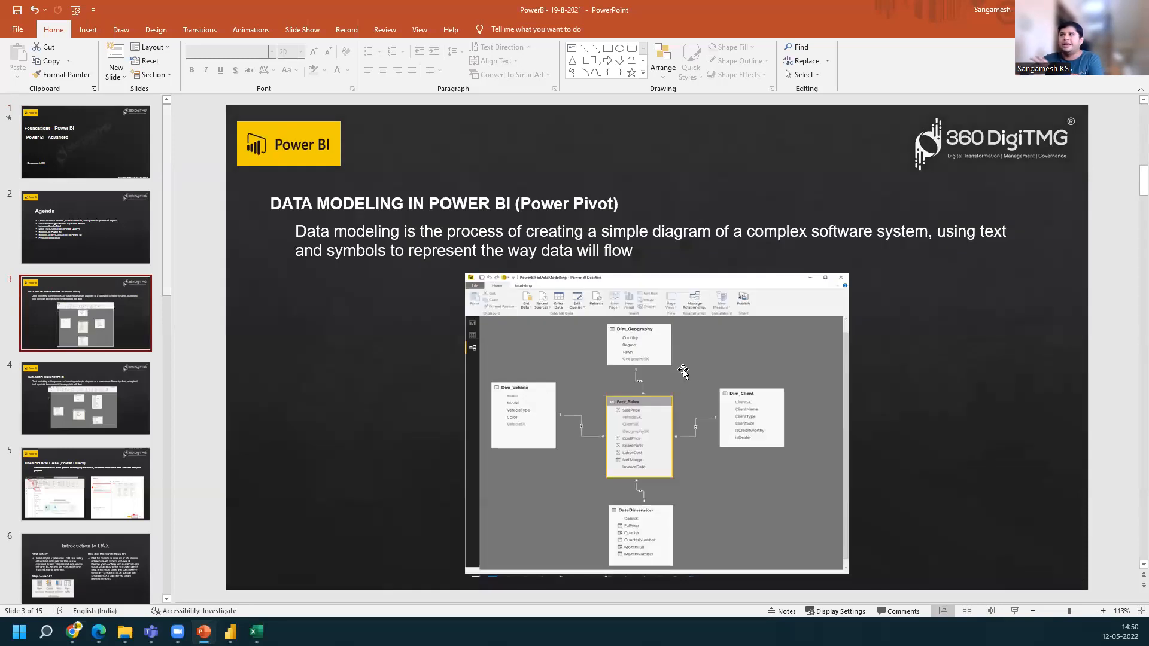
# Show the next Data Modeling in Power BI slide, then examine the relationship between order2017 and Shipping Success in the model view
pyautogui.click(79, 401)
pyautogui.click(674, 421)
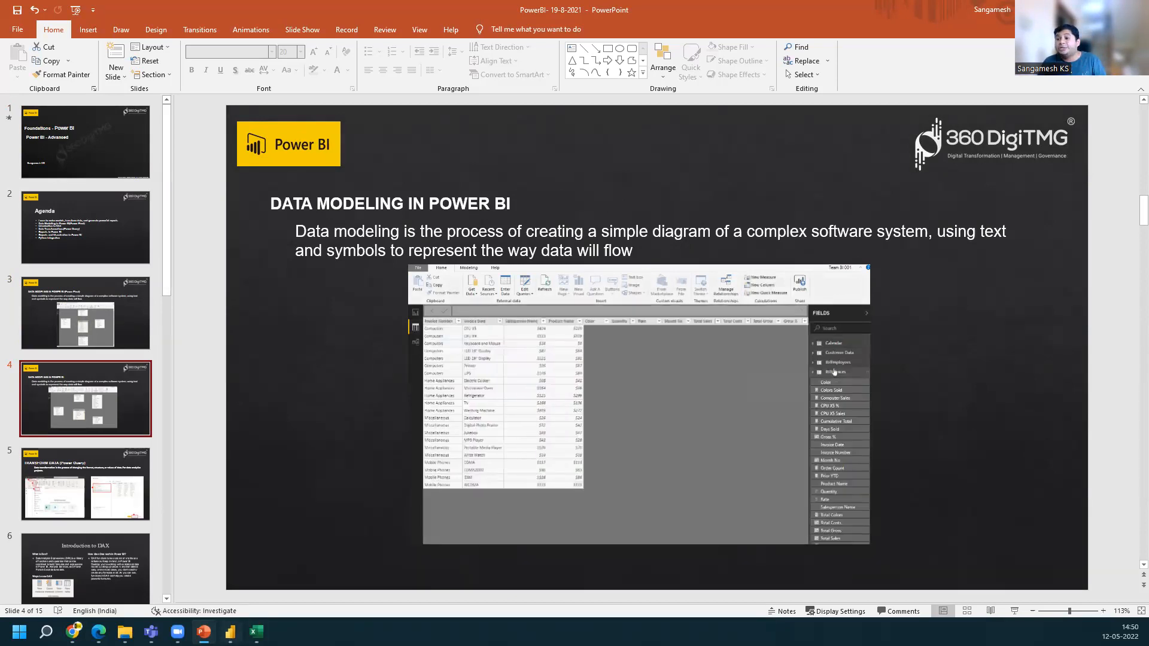
pyautogui.hotkey('alt', 'Tab')
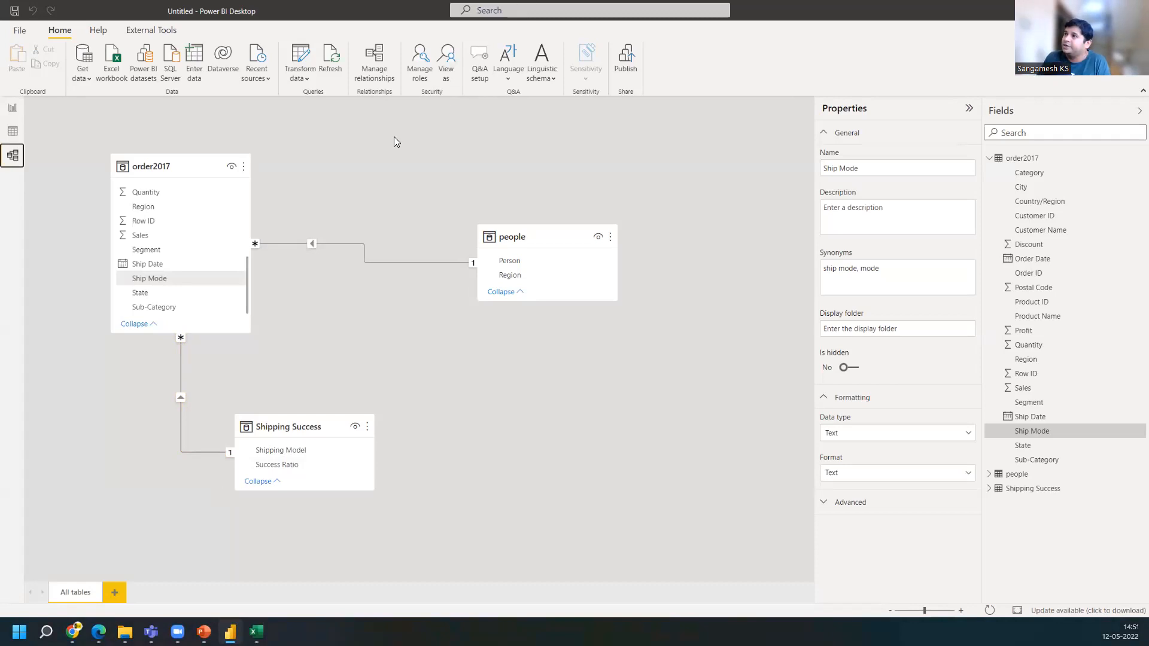
pyautogui.click(455, 165)
pyautogui.moveTo(236, 445)
pyautogui.mouseDown()
pyautogui.moveTo(225, 466)
pyautogui.moveTo(243, 458)
pyautogui.moveTo(231, 442)
pyautogui.mouseUp()
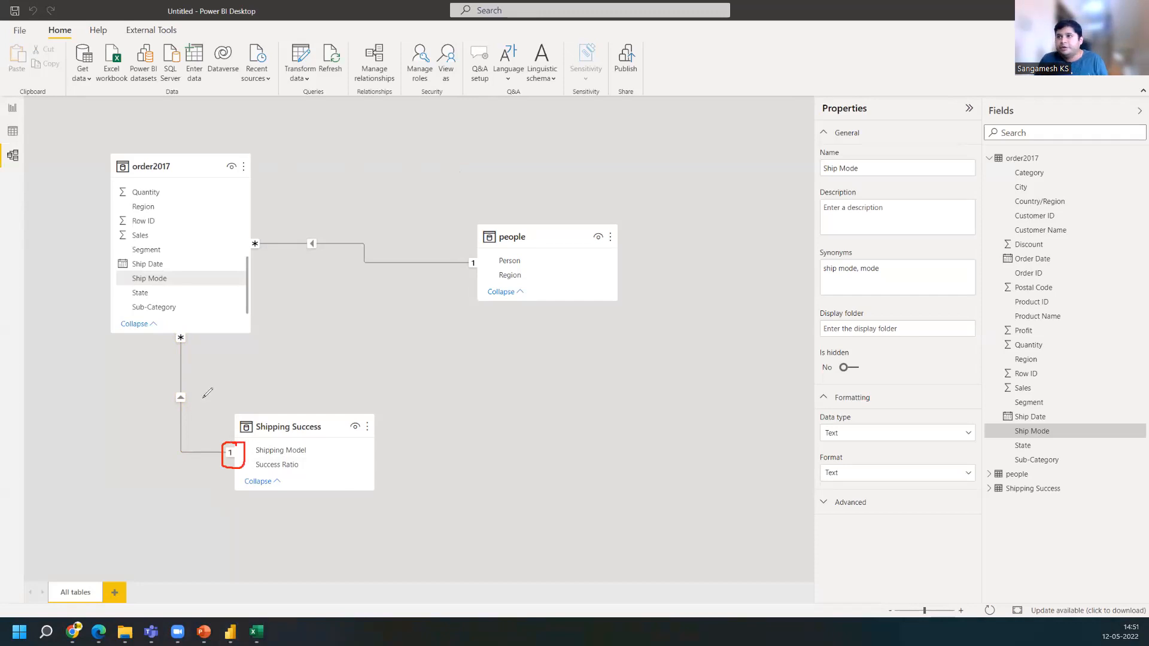
pyautogui.moveTo(184, 331)
pyautogui.mouseDown()
pyautogui.moveTo(191, 348)
pyautogui.moveTo(188, 326)
pyautogui.mouseUp()
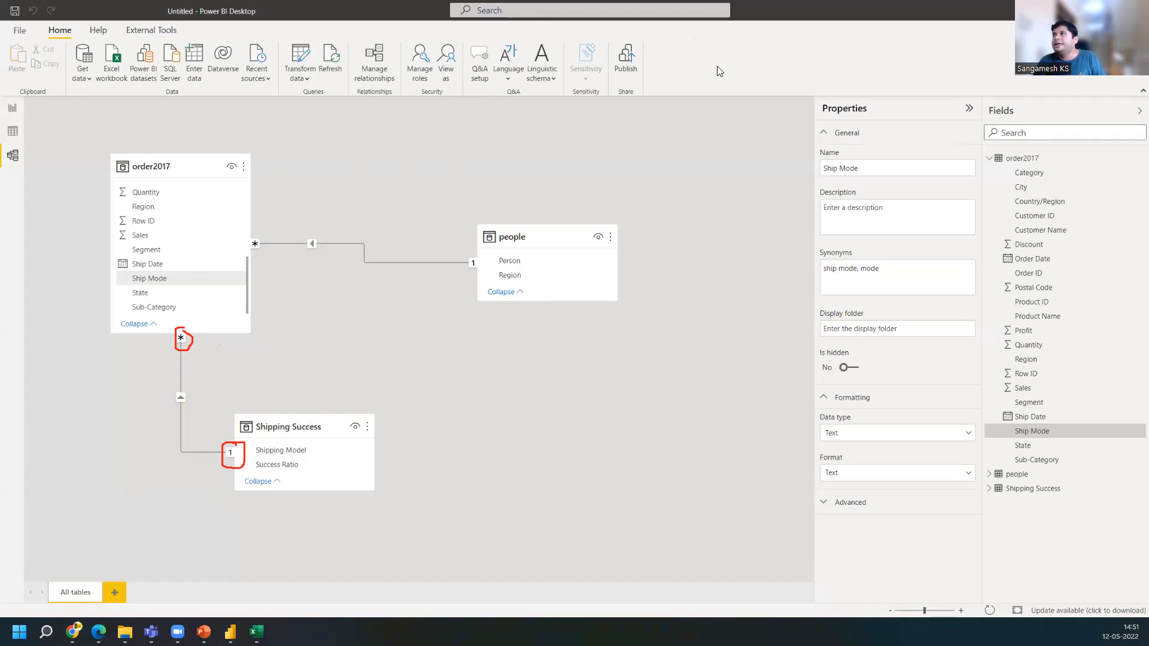
pyautogui.click(726, 94)
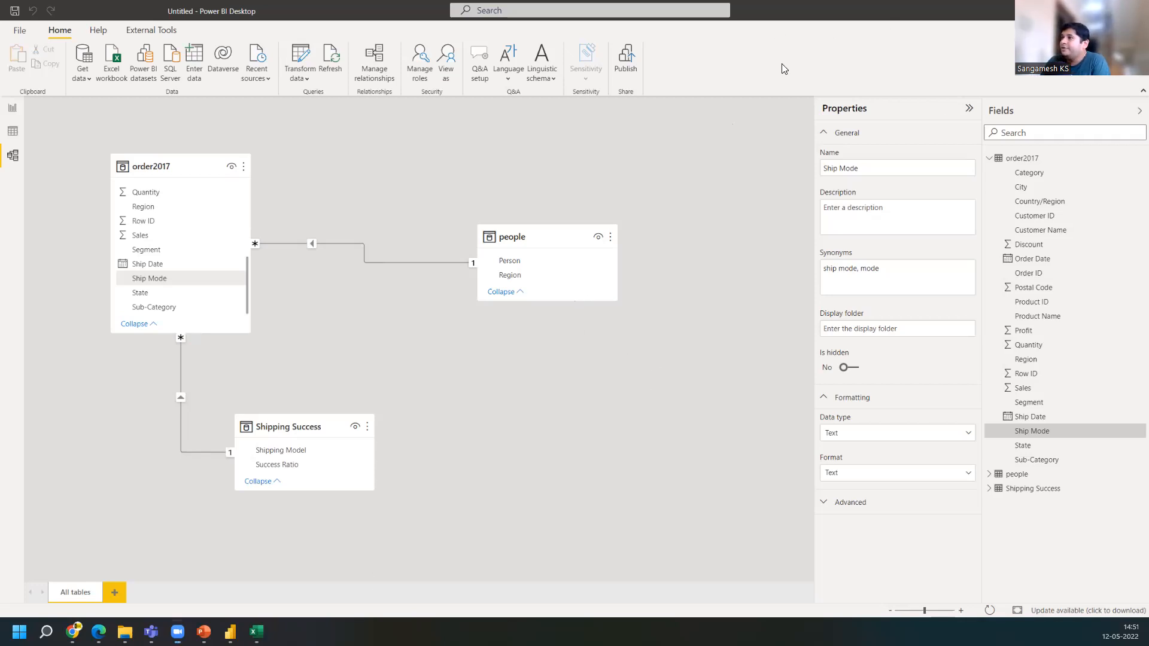
# Copy the Shipping Model and Success Ratio table to cell G11 of the Excel sheet and autofit both columns
pyautogui.hotkey('alt', 'Tab')
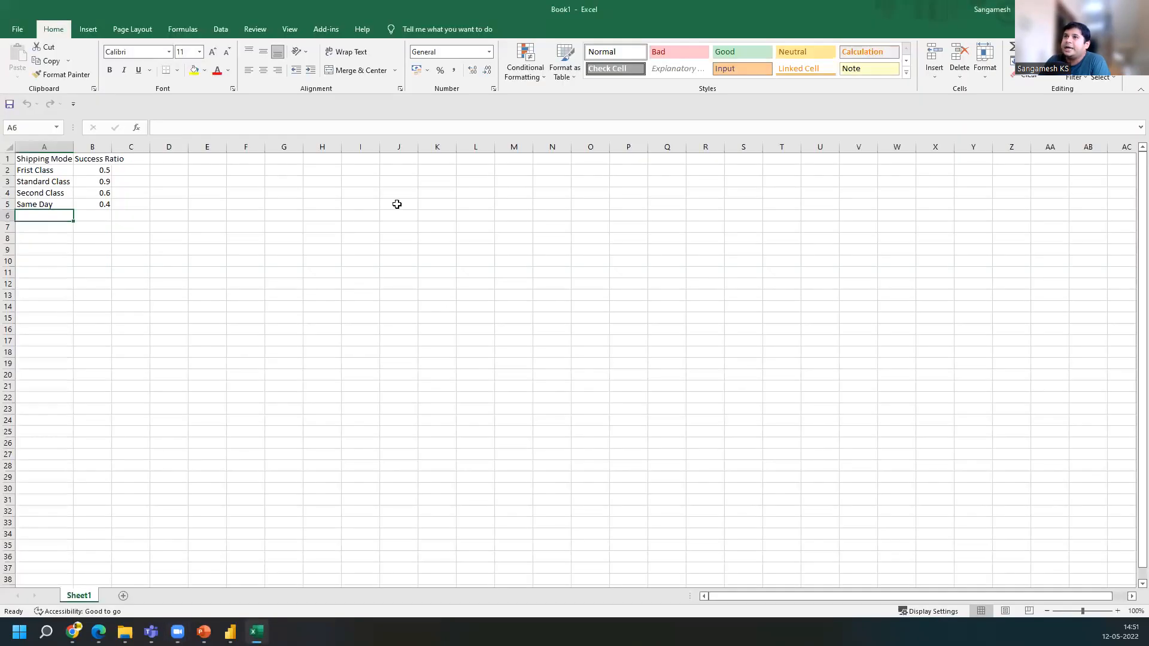
pyautogui.click(29, 154)
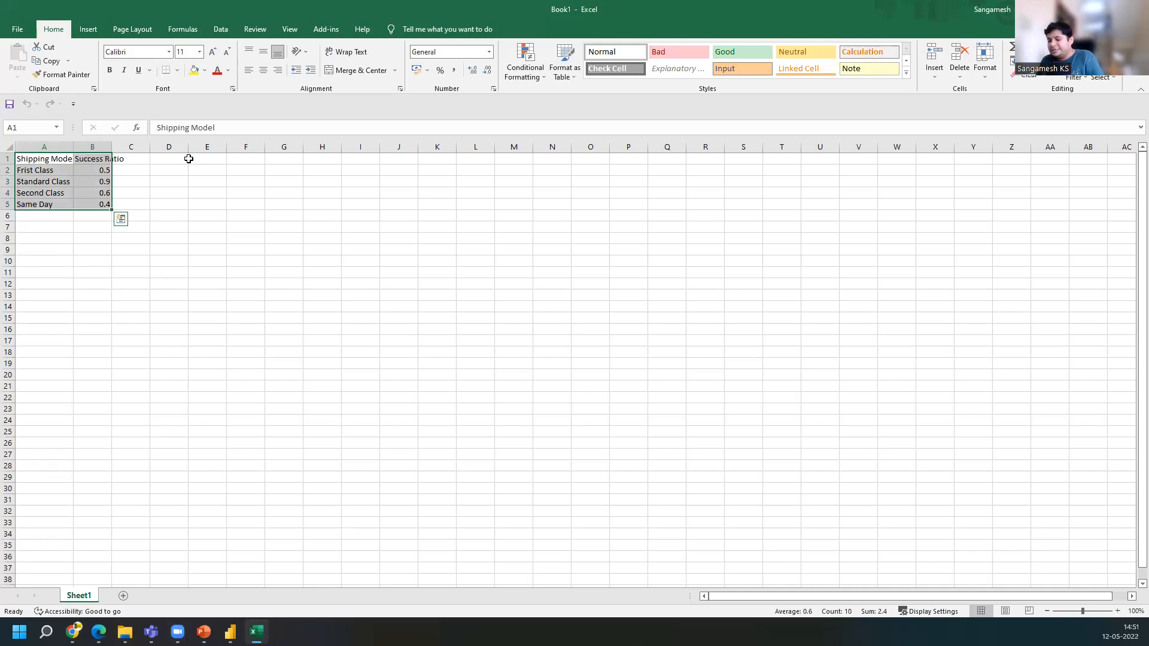
pyautogui.hotkey('ctrl', 'c')
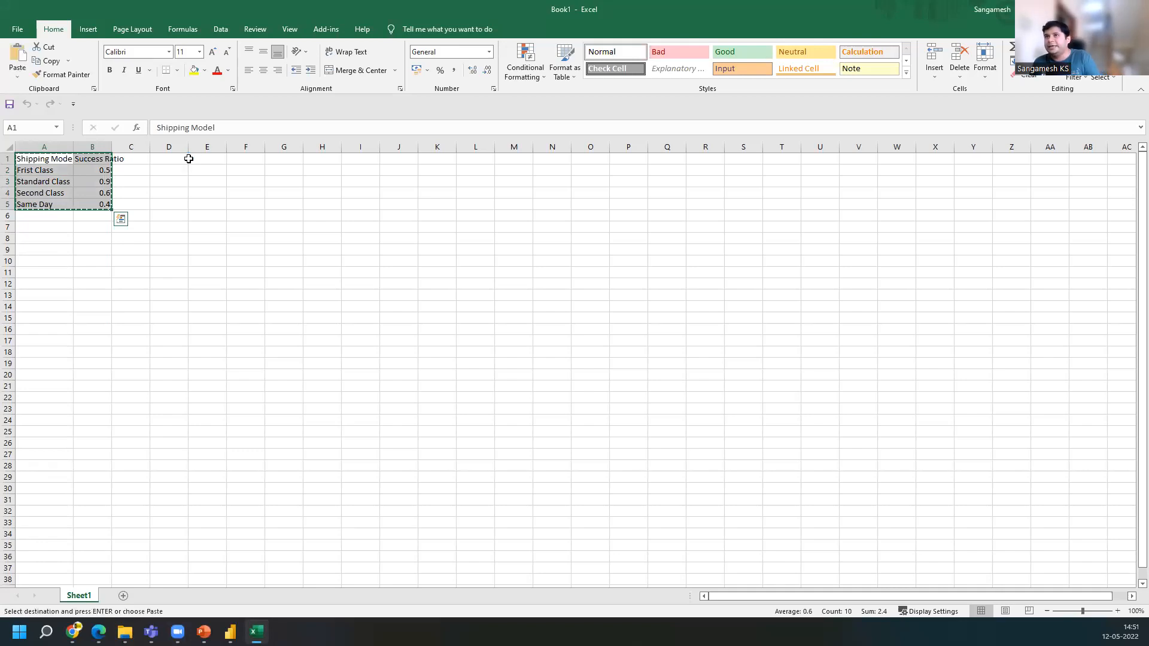
pyautogui.click(282, 273)
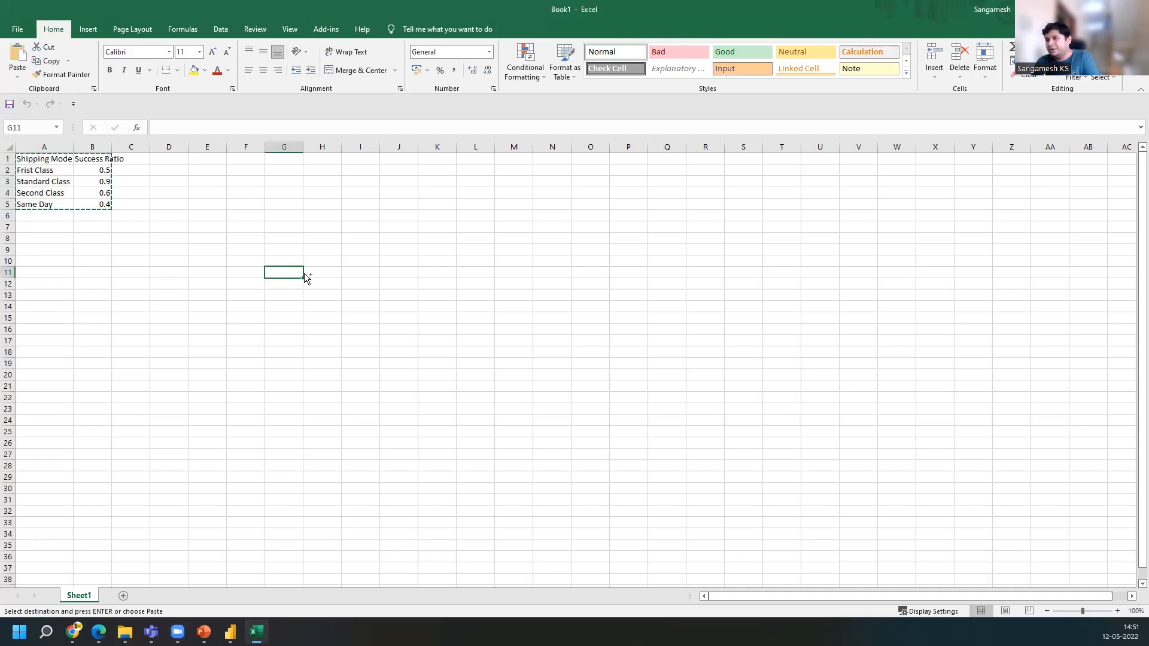
pyautogui.hotkey('ctrl', 'v')
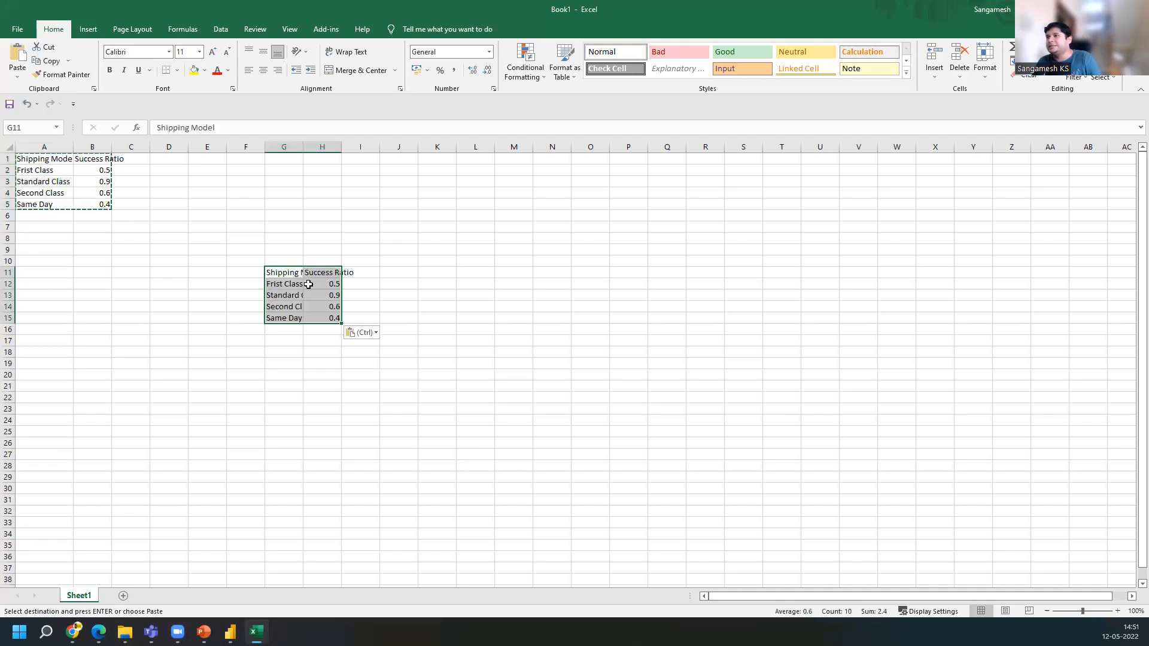
pyautogui.doubleClick(304, 147)
pyautogui.doubleClick(363, 151)
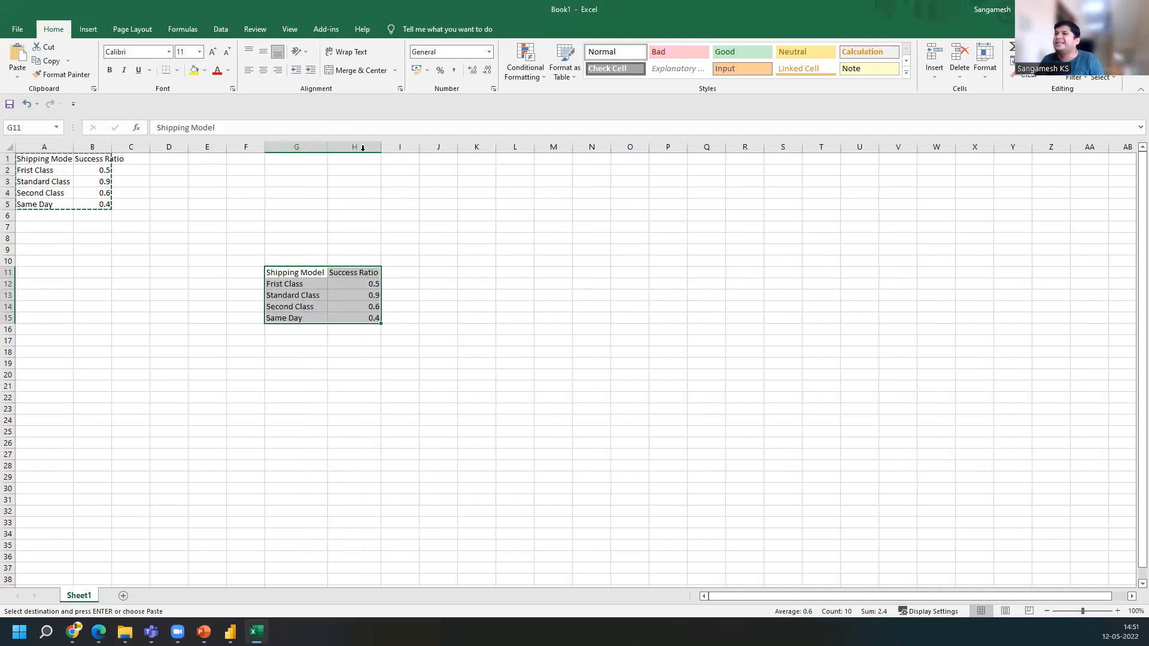
# Rename the H11 header of the copied table to Fail Ratio
pyautogui.click(351, 270)
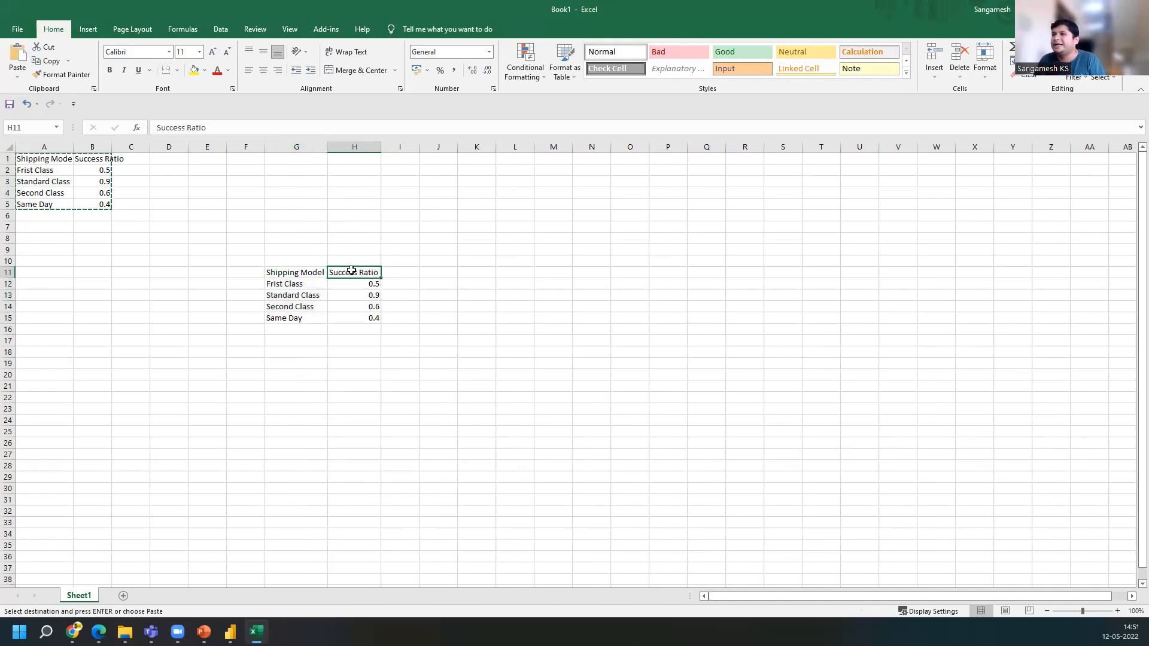
pyautogui.doubleClick(358, 273)
pyautogui.moveTo(358, 273); pyautogui.dragTo(282, 273)
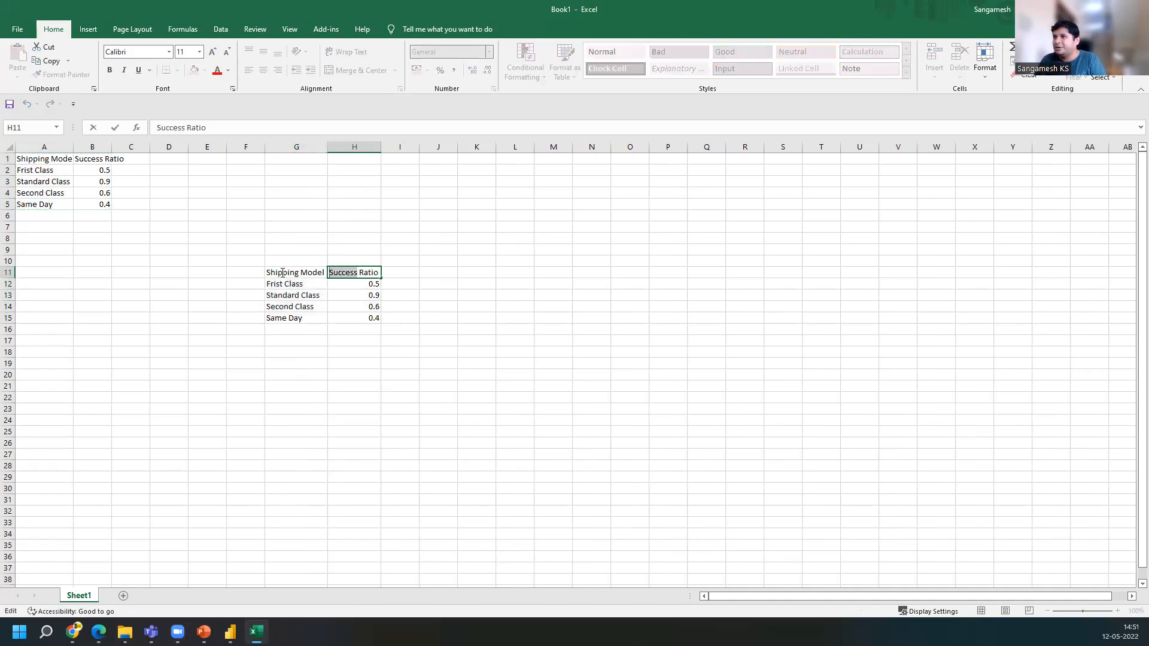
pyautogui.write('Fa')
pyautogui.write('il')
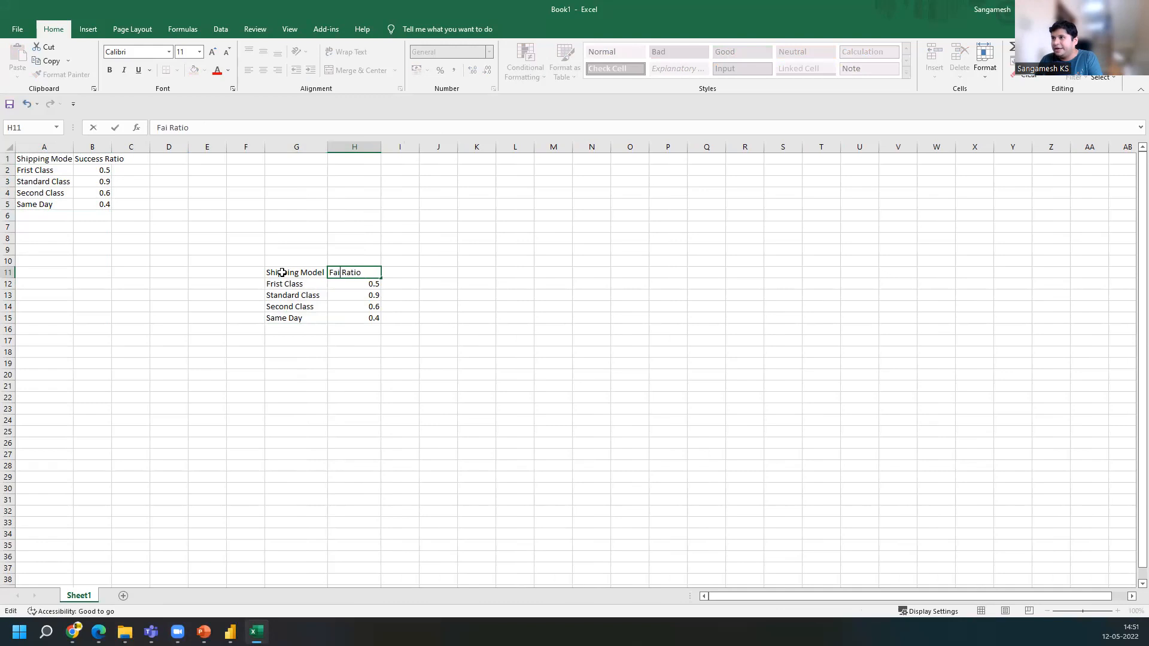
pyautogui.press('Return')
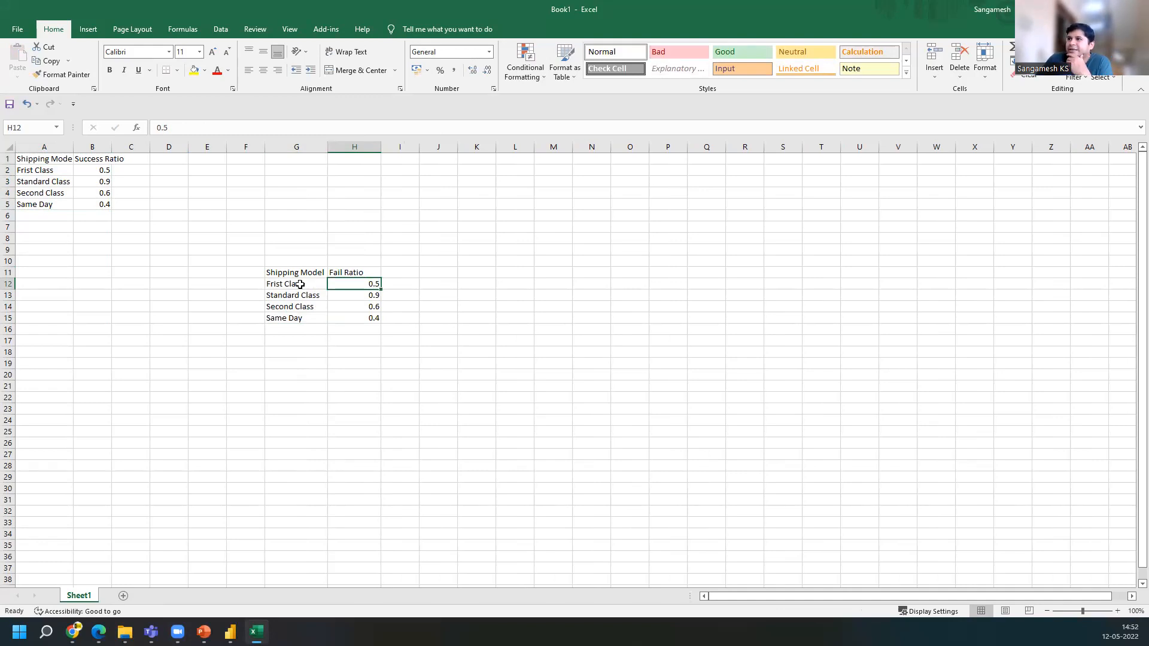
# Enter formulas subtracting 1 from the ratios in H12, H13 and H14
pyautogui.click(158, 127)
pyautogui.write('=')
pyautogui.write('-')
pyautogui.press('Return')
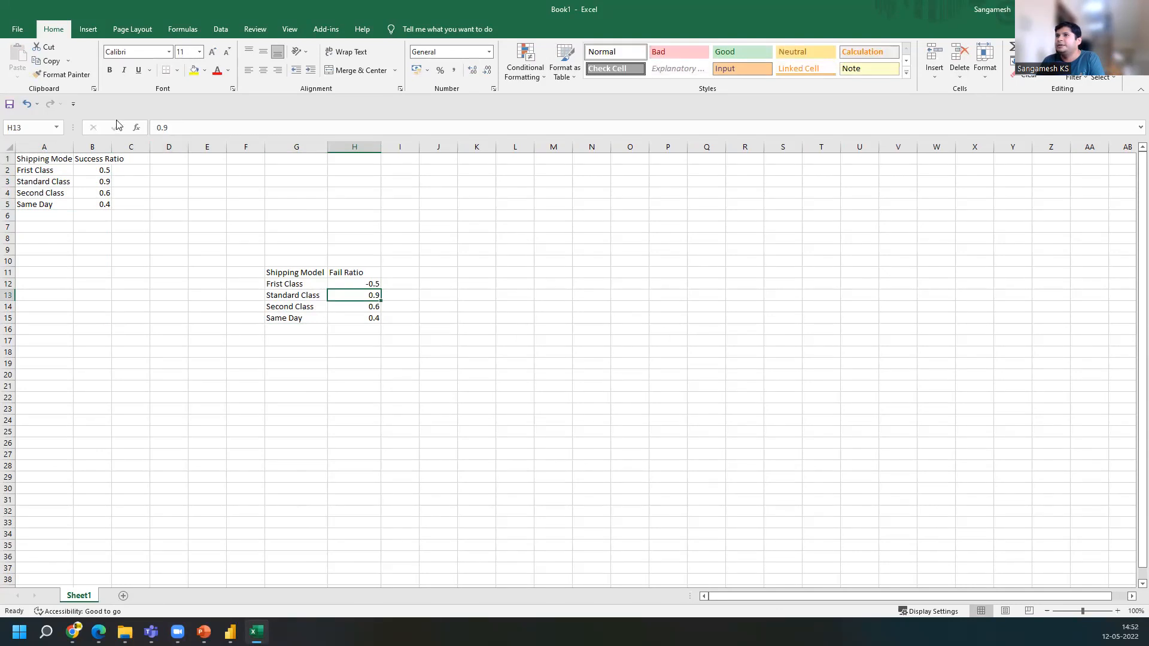
pyautogui.click(158, 127)
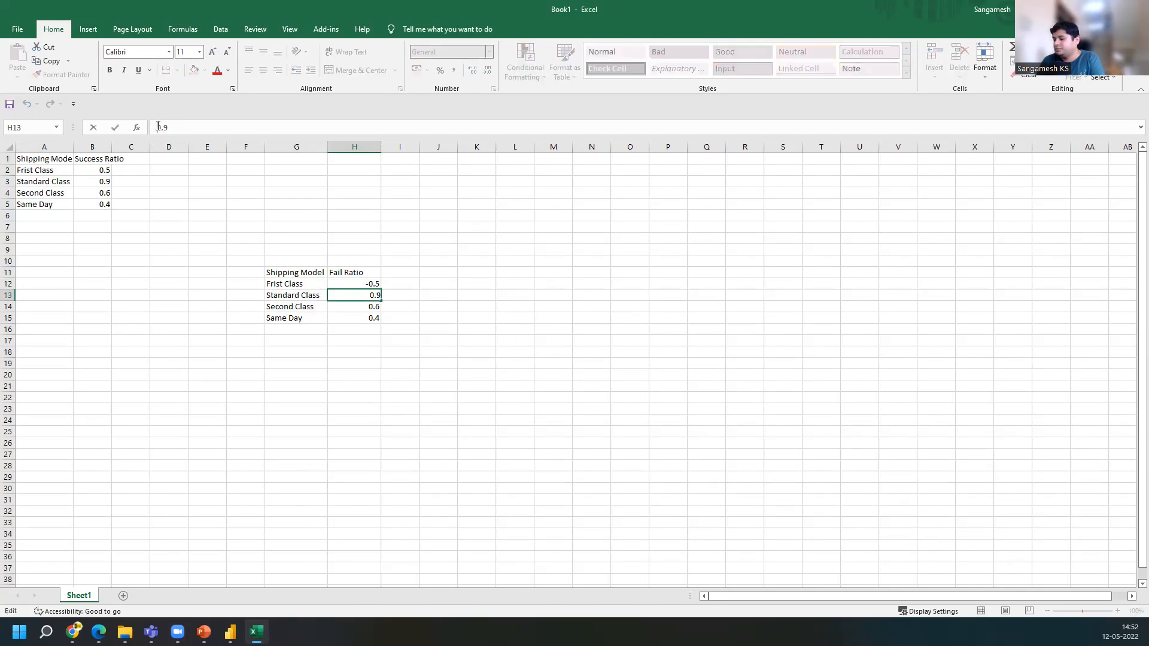
pyautogui.write('=')
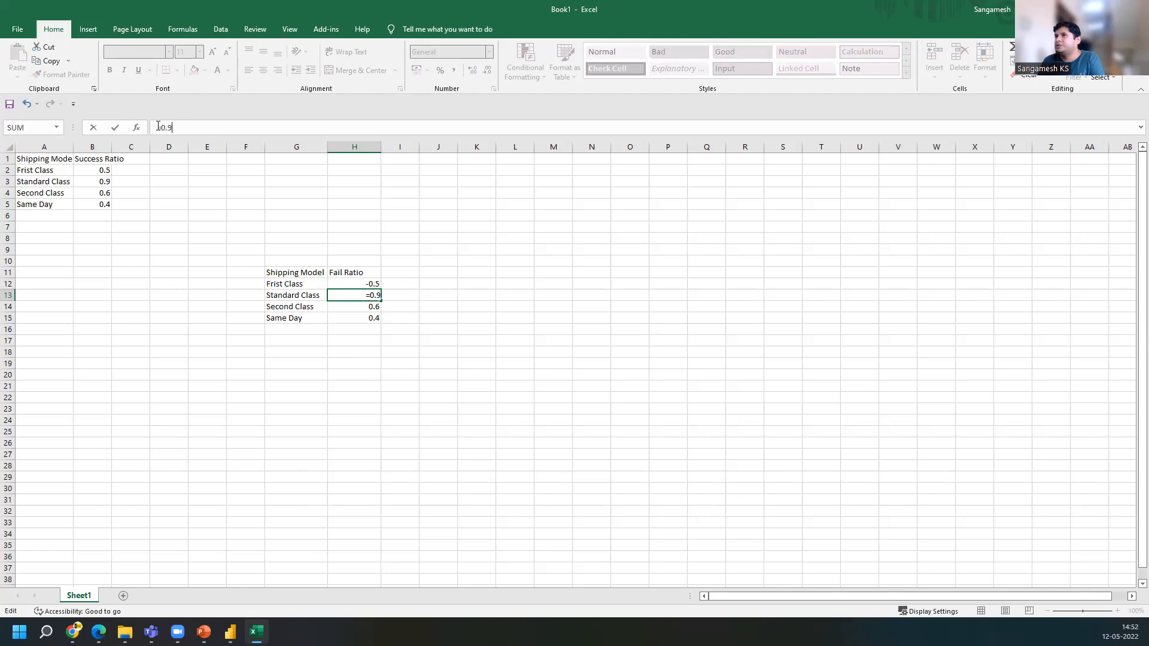
pyautogui.write('-1')
pyautogui.press('Return')
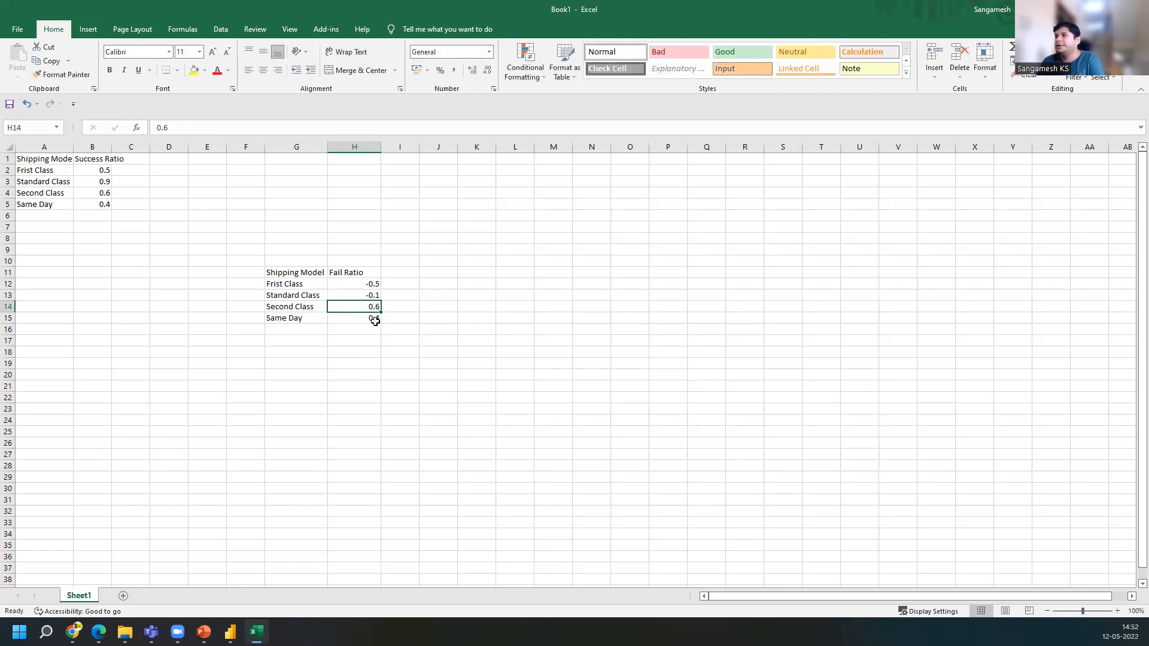
pyautogui.click(156, 128)
pyautogui.write('=')
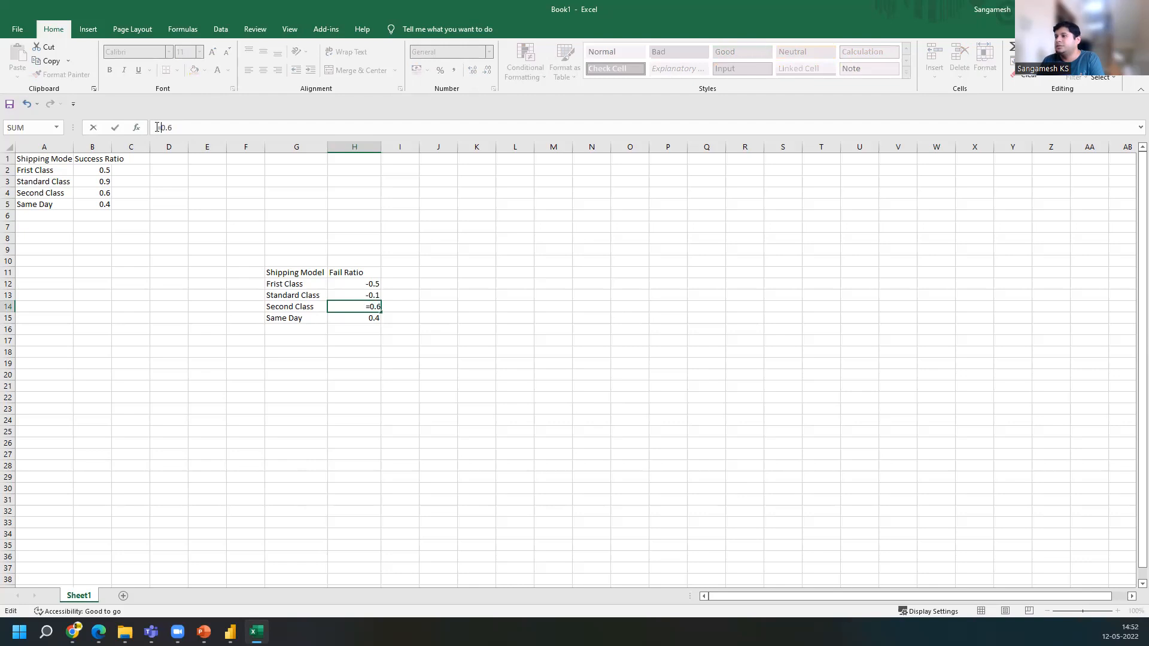
pyautogui.write('-1')
pyautogui.press('Return')
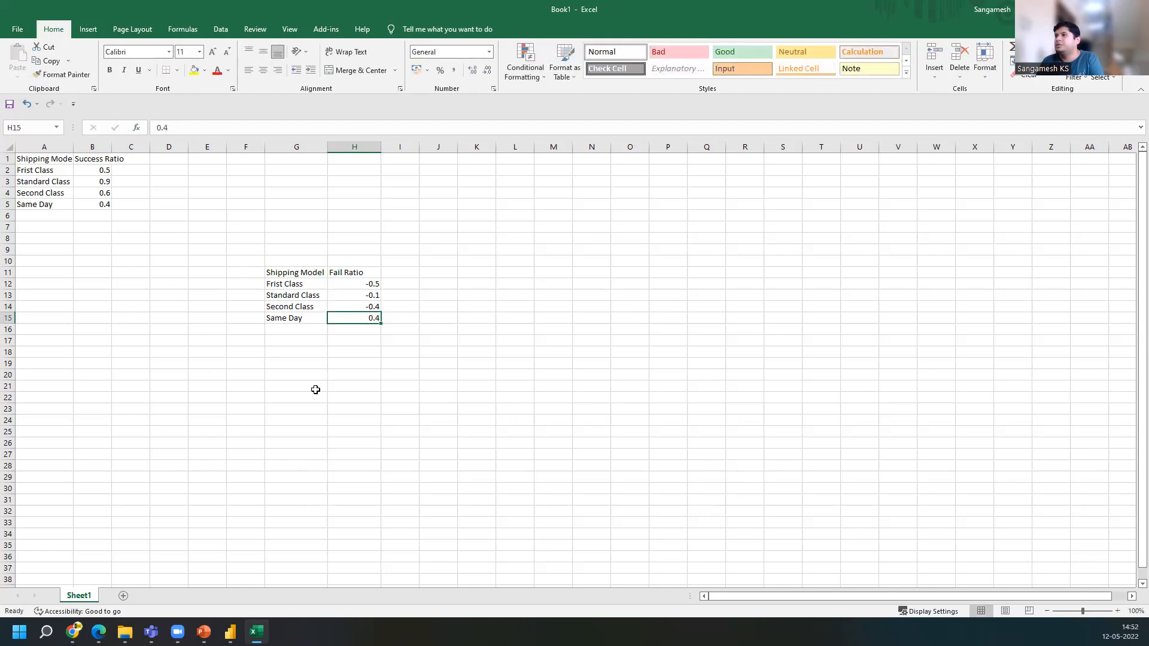
# Rewrite H12 as =1-0.5, declining the suggested formula correction
pyautogui.click(375, 284)
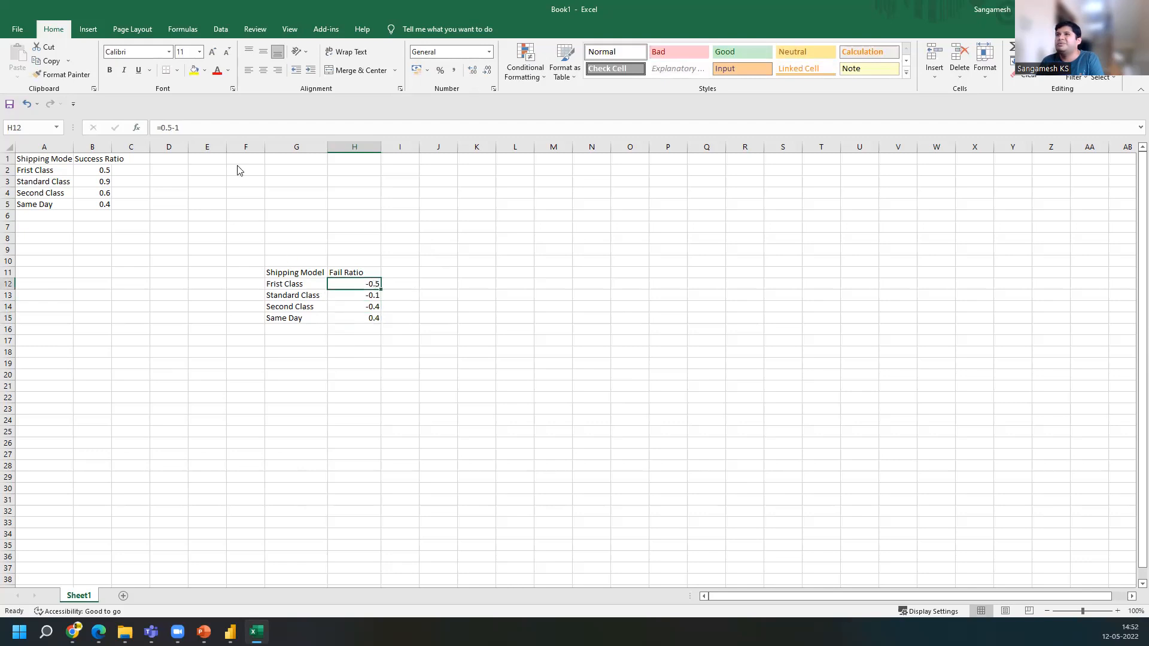
pyautogui.click(162, 128)
pyautogui.write('1-')
pyautogui.press('BackSpace')
pyautogui.press('Return')
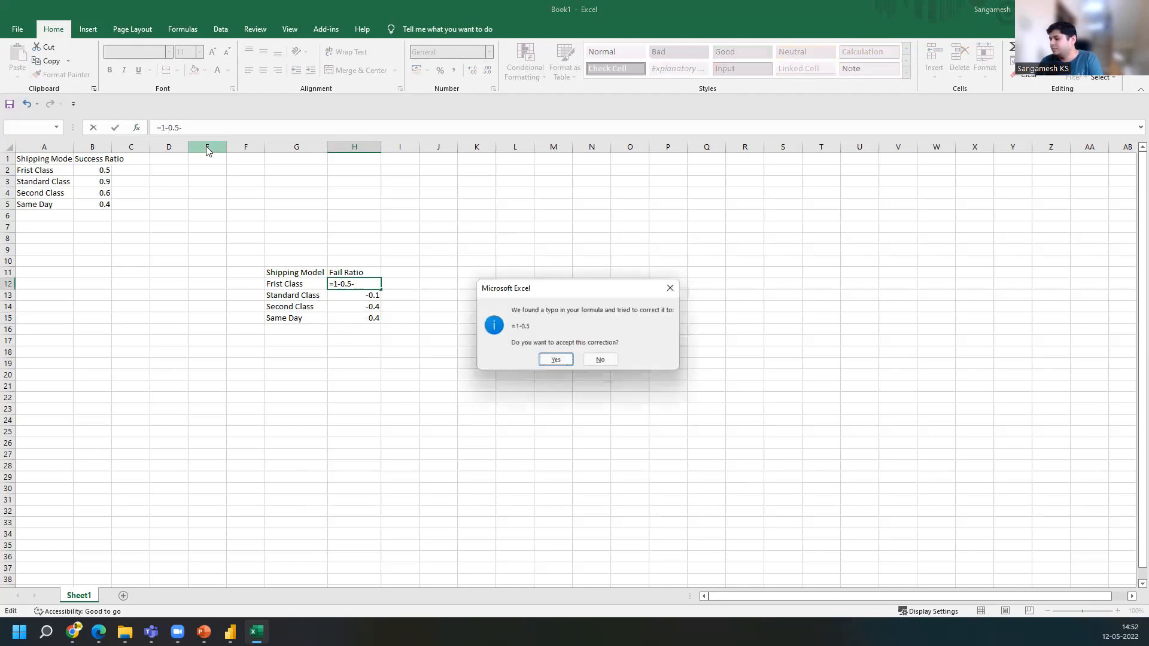
pyautogui.click(601, 360)
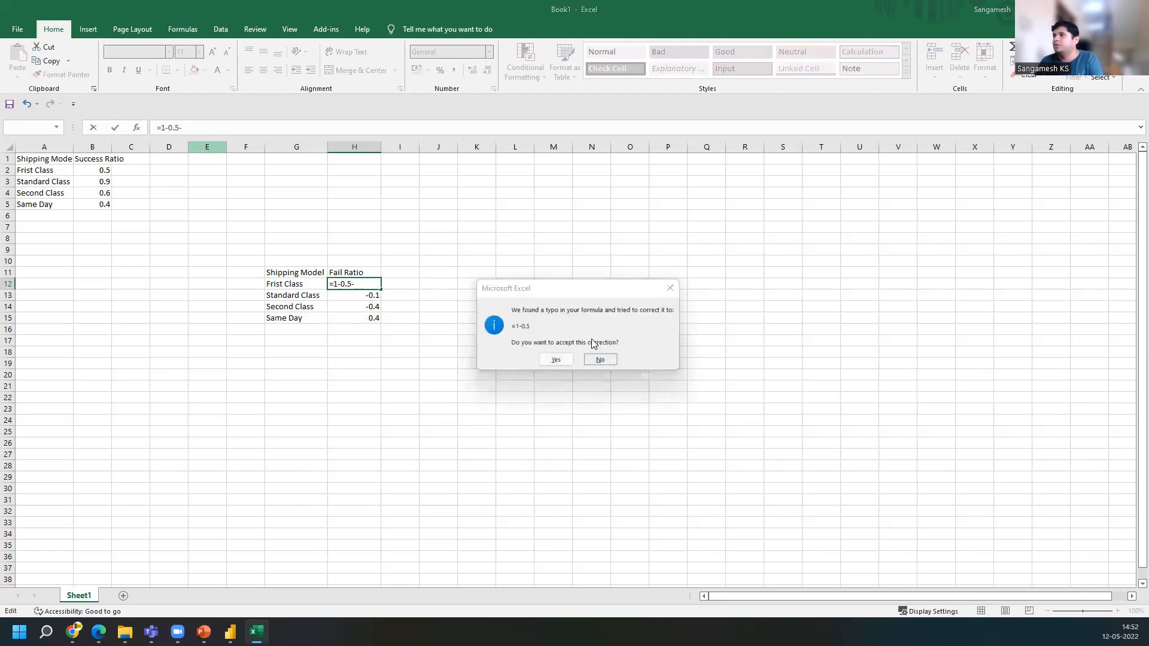
pyautogui.click(579, 357)
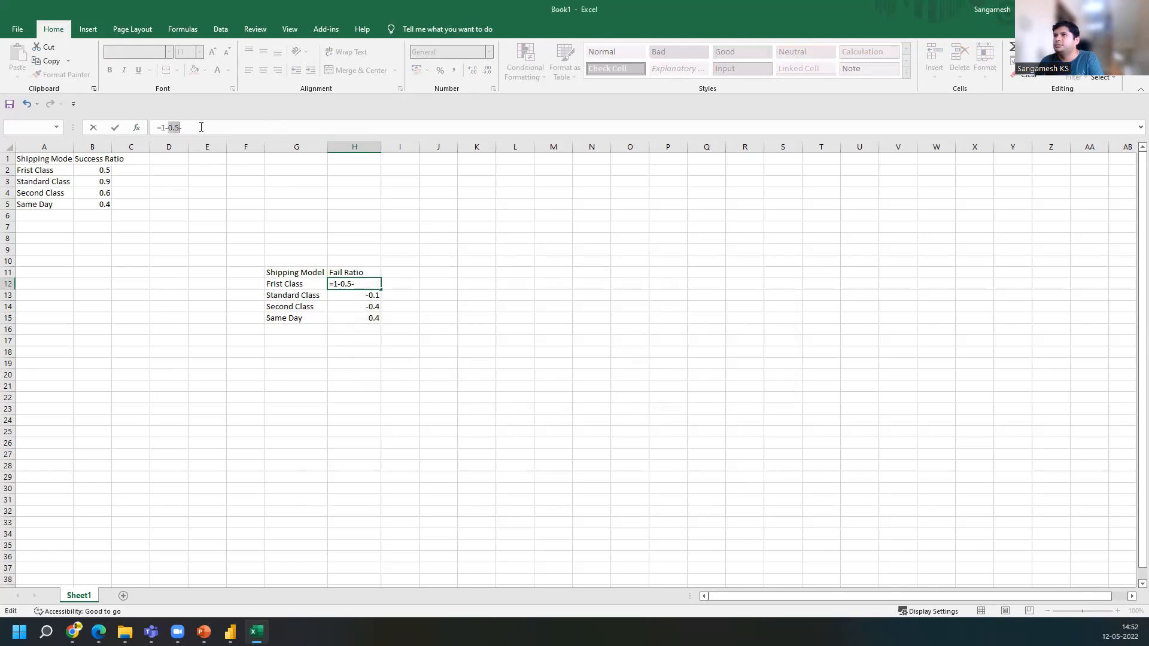
pyautogui.press('BackSpace')
pyautogui.press('Return')
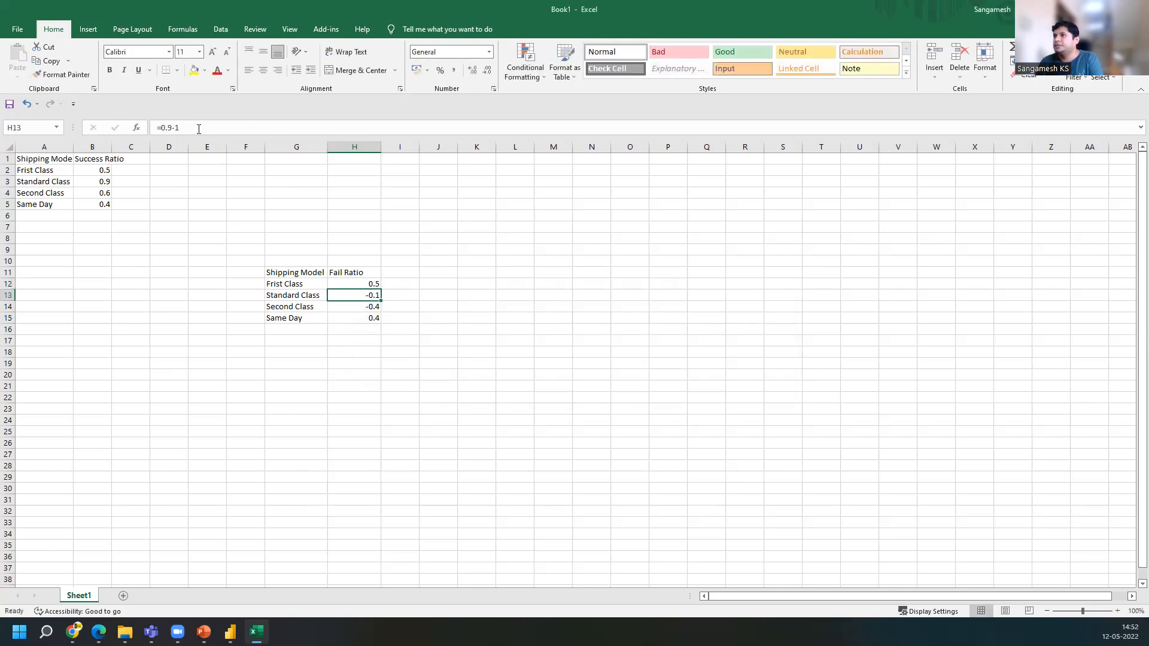
# Rewrite H13 as =1-0.9 and H14 as =1-0.6
pyautogui.click(185, 128)
pyautogui.press('BackSpace')
pyautogui.press('BackSpace')
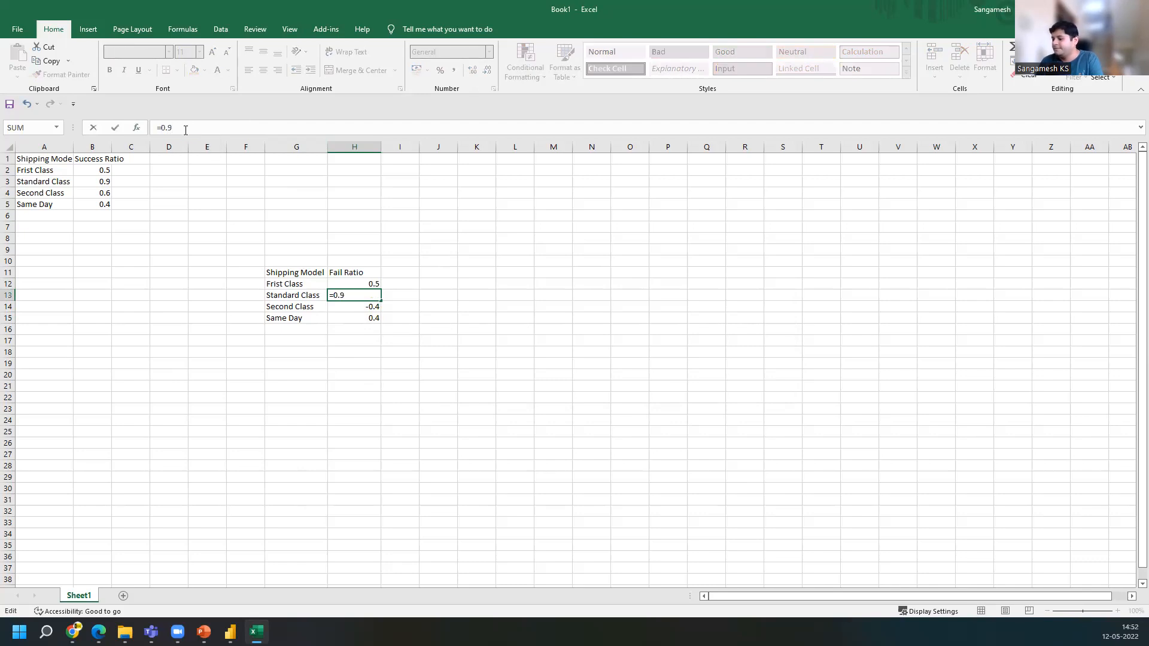
pyautogui.write('1-')
pyautogui.press('Return')
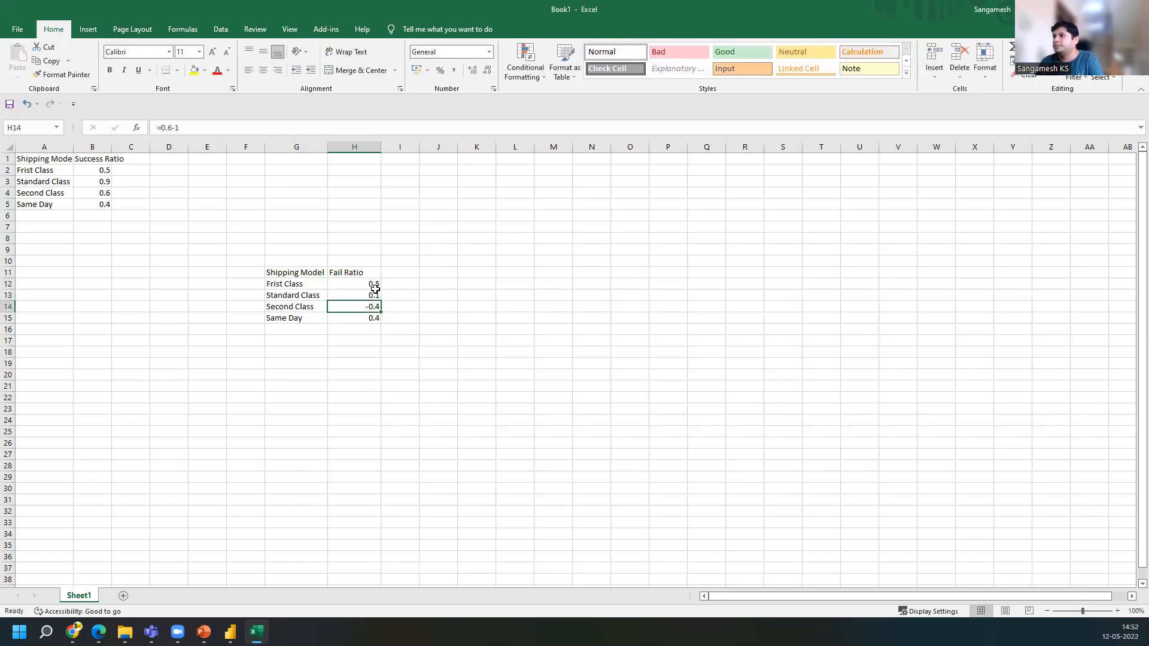
pyautogui.click(163, 128)
pyautogui.write('1')
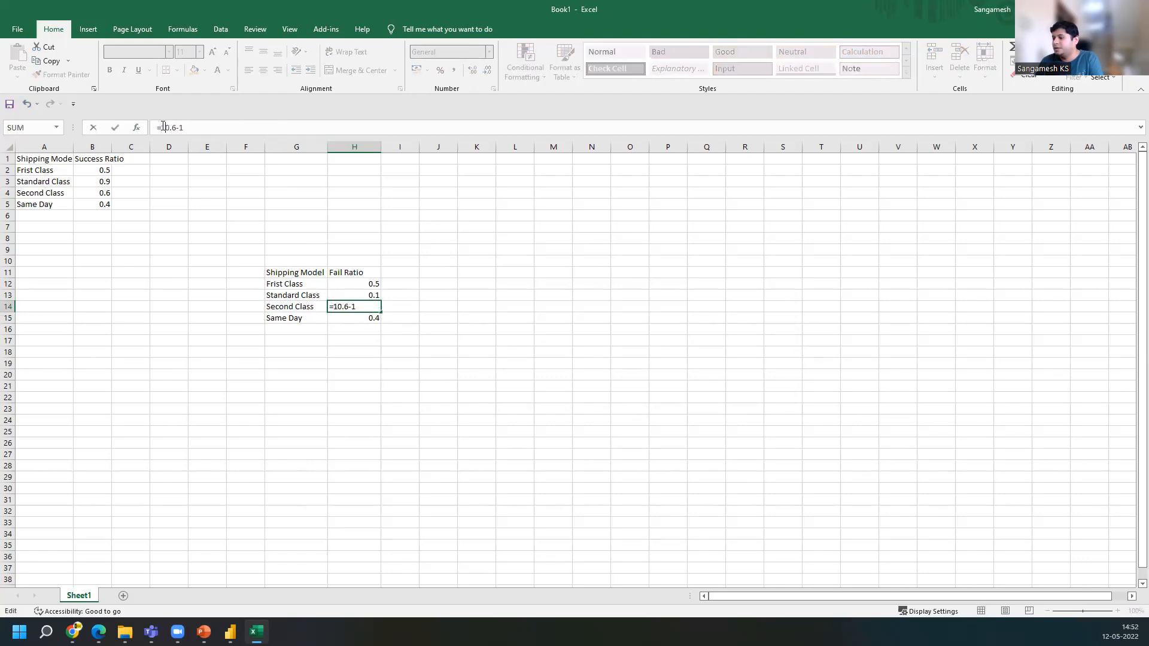
pyautogui.write('-')
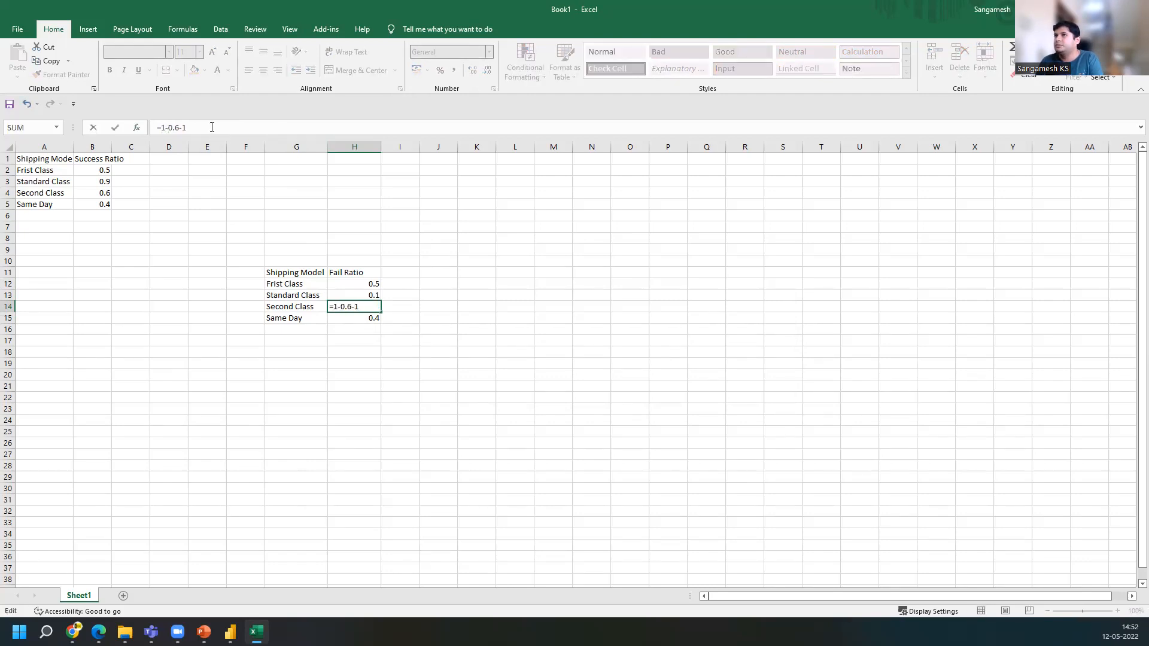
pyautogui.press('BackSpace')
pyautogui.press('BackSpace')
pyautogui.press('BackSpace')
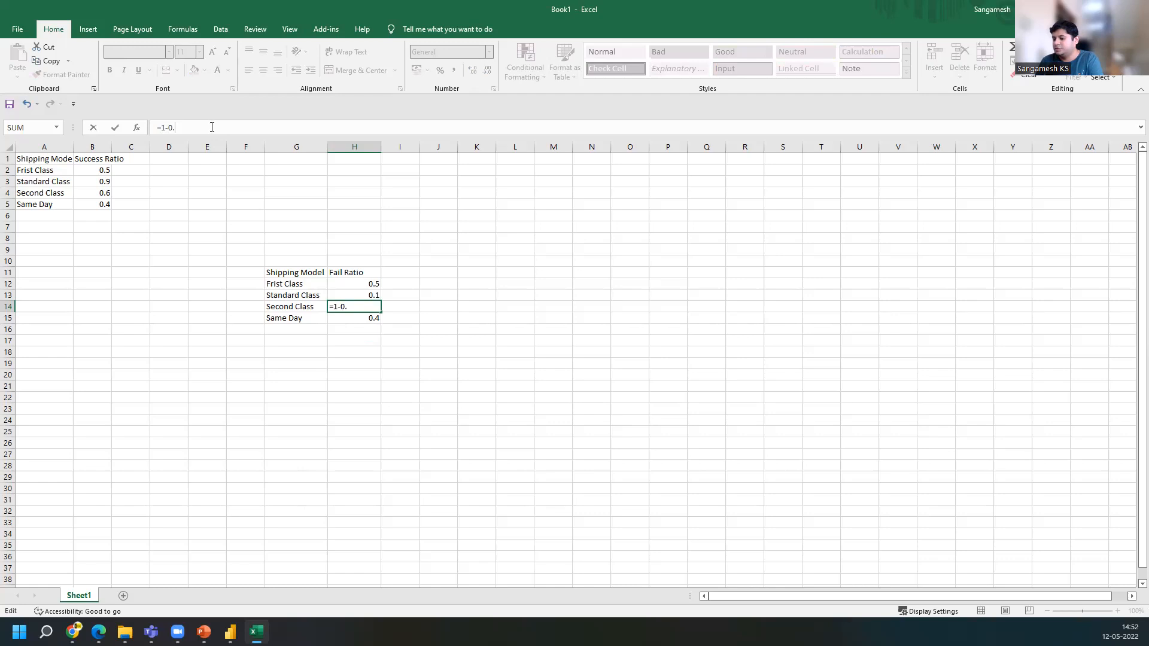
pyautogui.write('6')
pyautogui.press('Return')
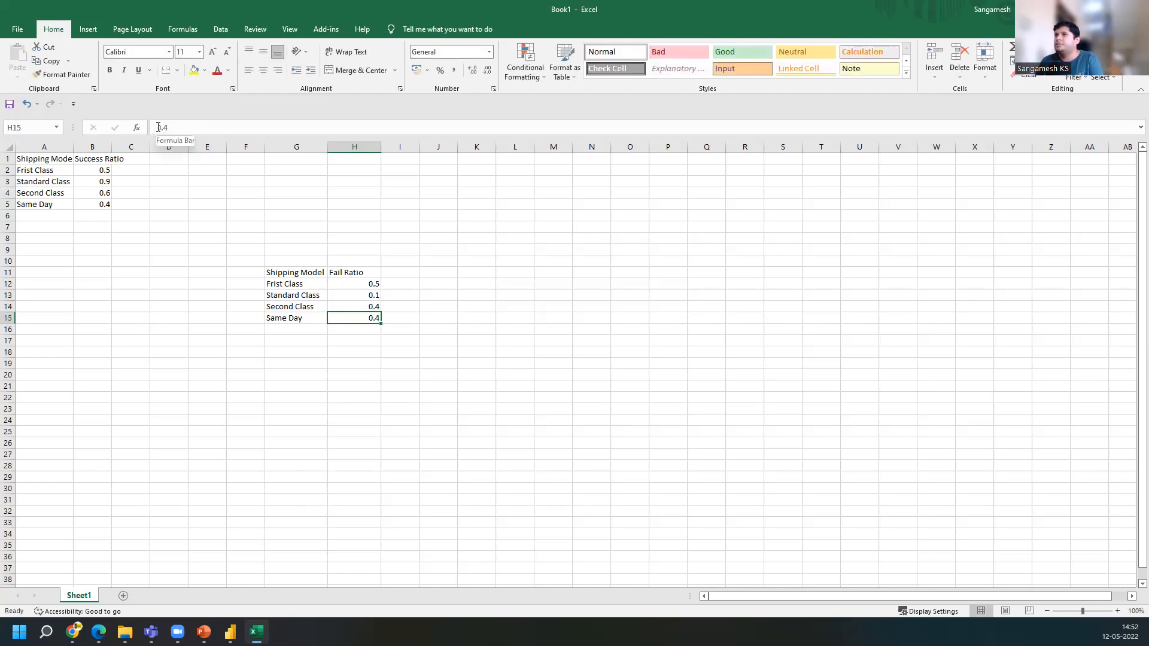
# Rewrite H15 as =1-0.4 and select the Shipping Model header cell
pyautogui.click(183, 127)
pyautogui.write('=')
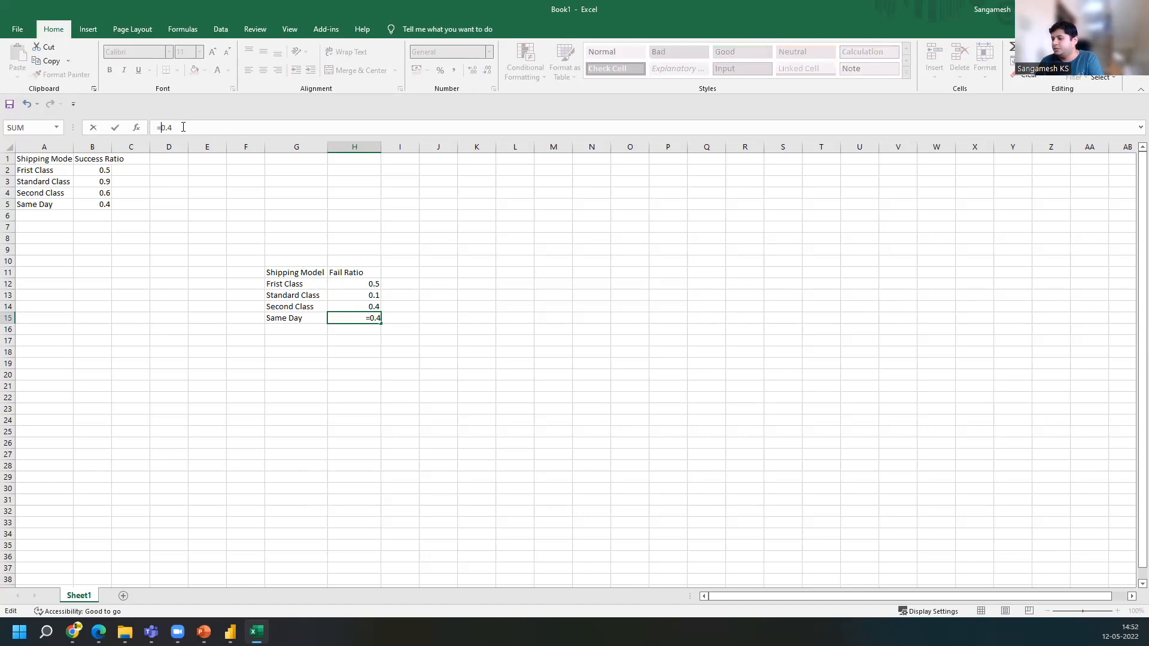
pyautogui.write('1-')
pyautogui.press('Return')
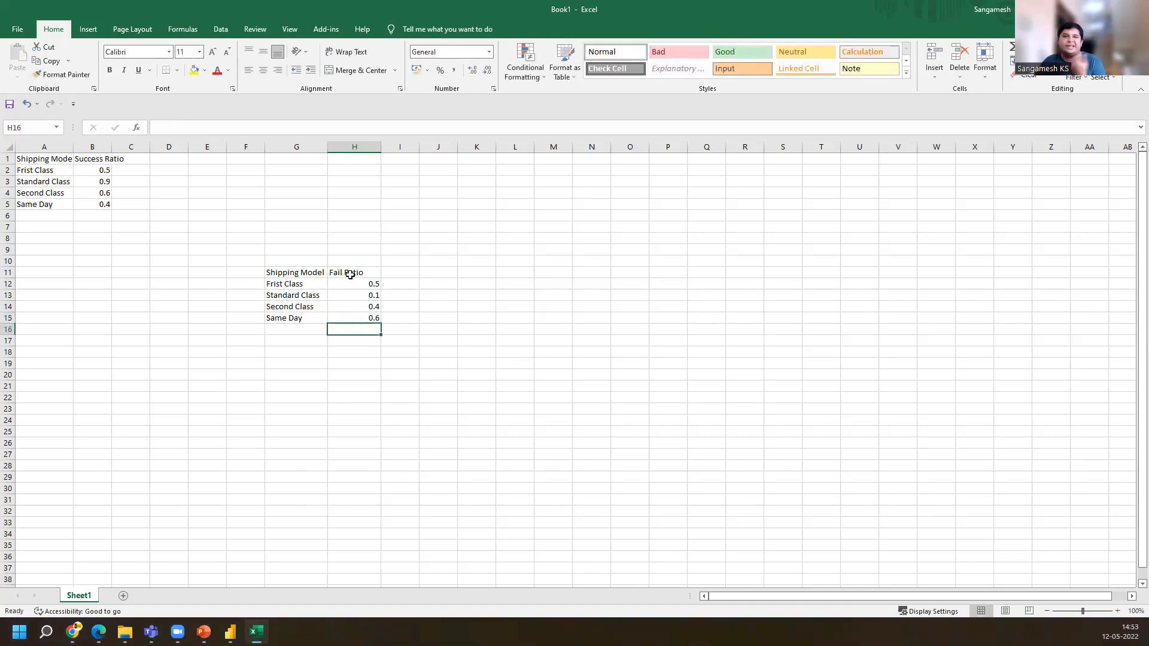
pyautogui.click(308, 273)
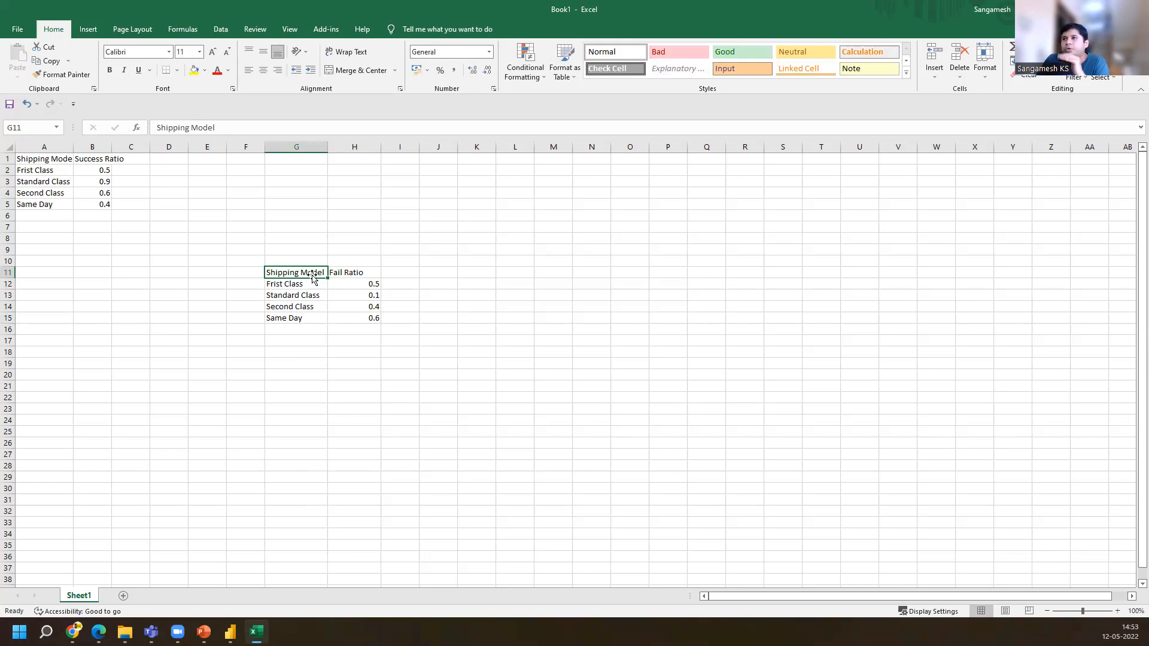
# Switch to Power BI and open the order2017 table in the data view
pyautogui.hotkey('alt', 'Tab')
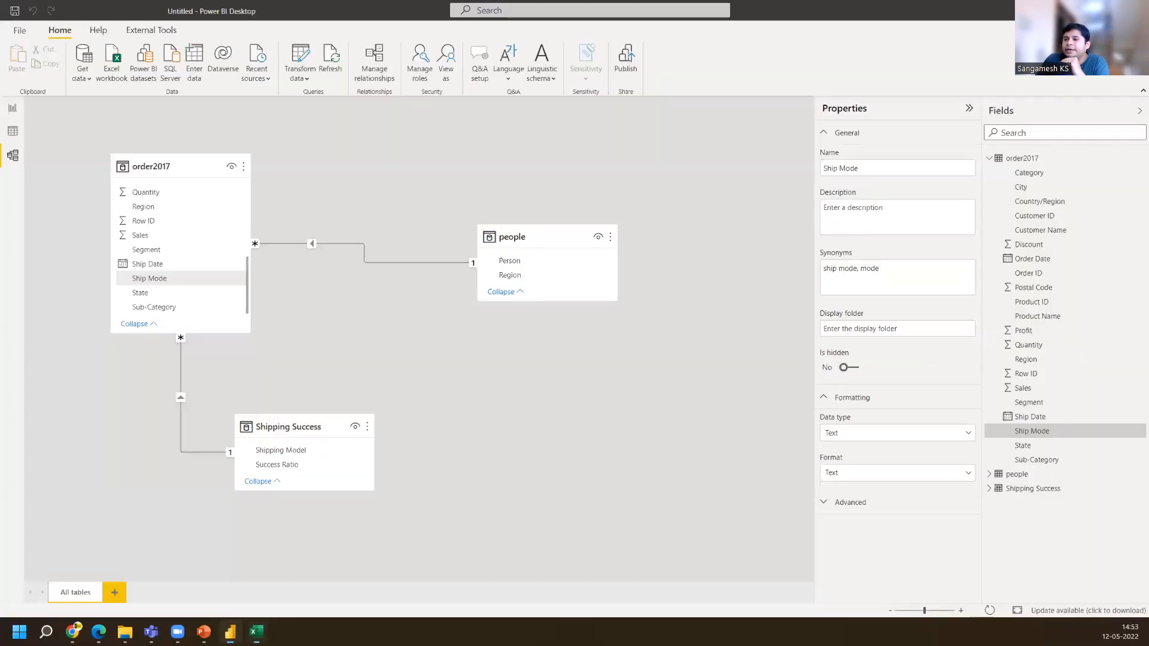
pyautogui.click(14, 133)
pyautogui.click(1078, 153)
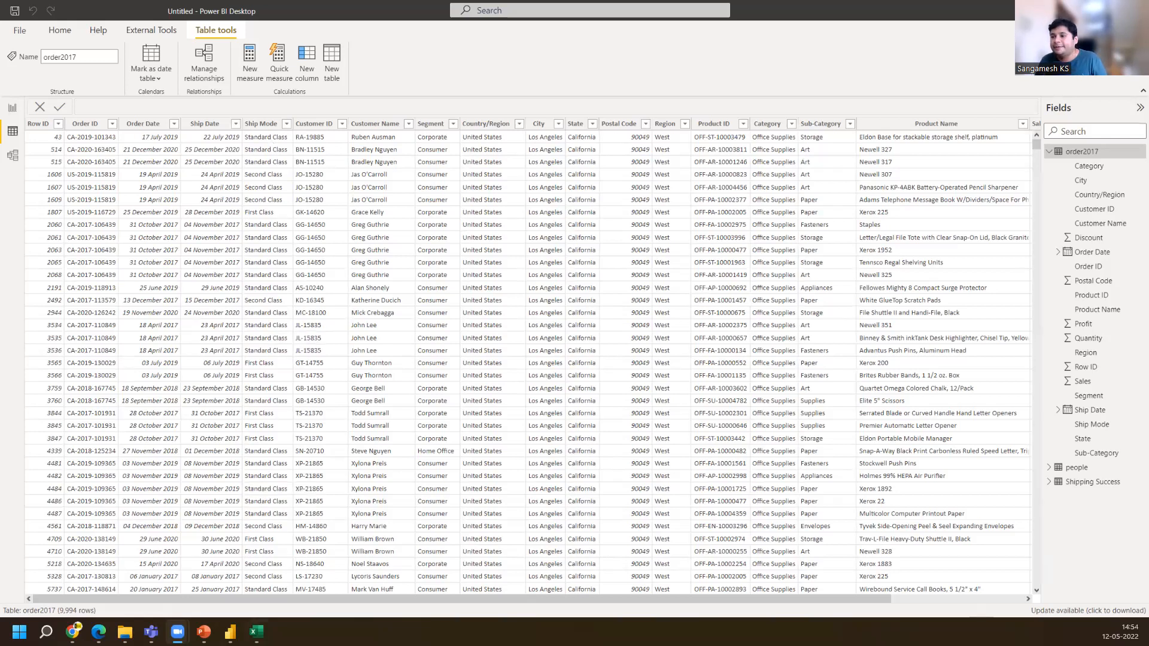
# Switch to Excel and select the Success Ratio table range A1:B5
pyautogui.click(256, 632)
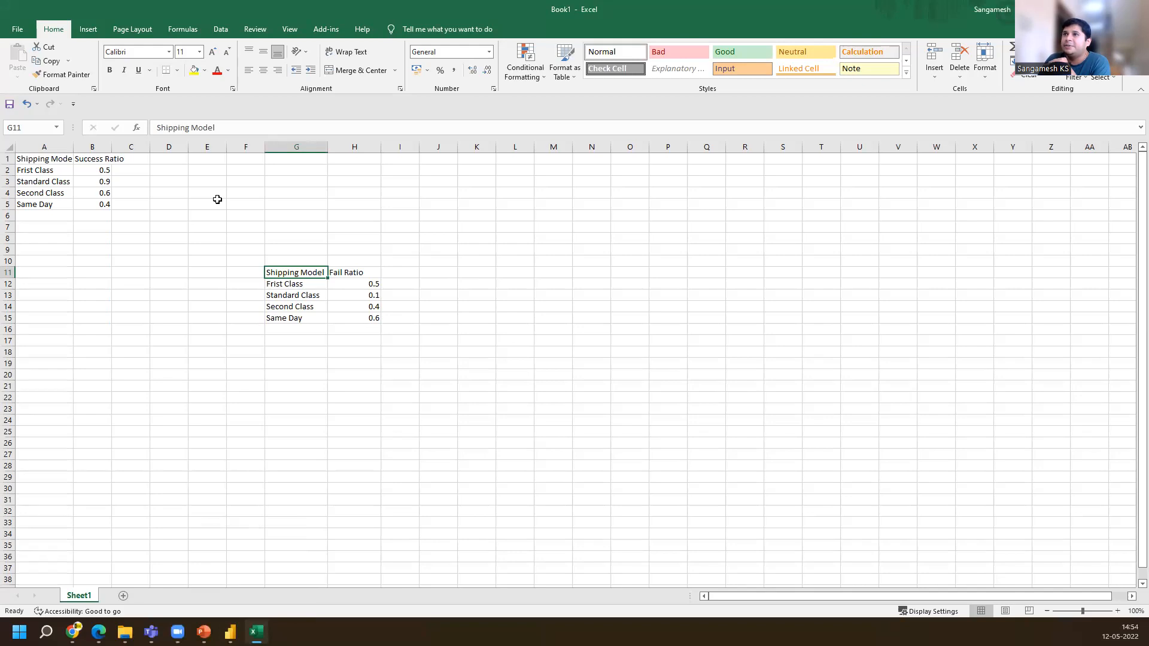
pyautogui.click(48, 194)
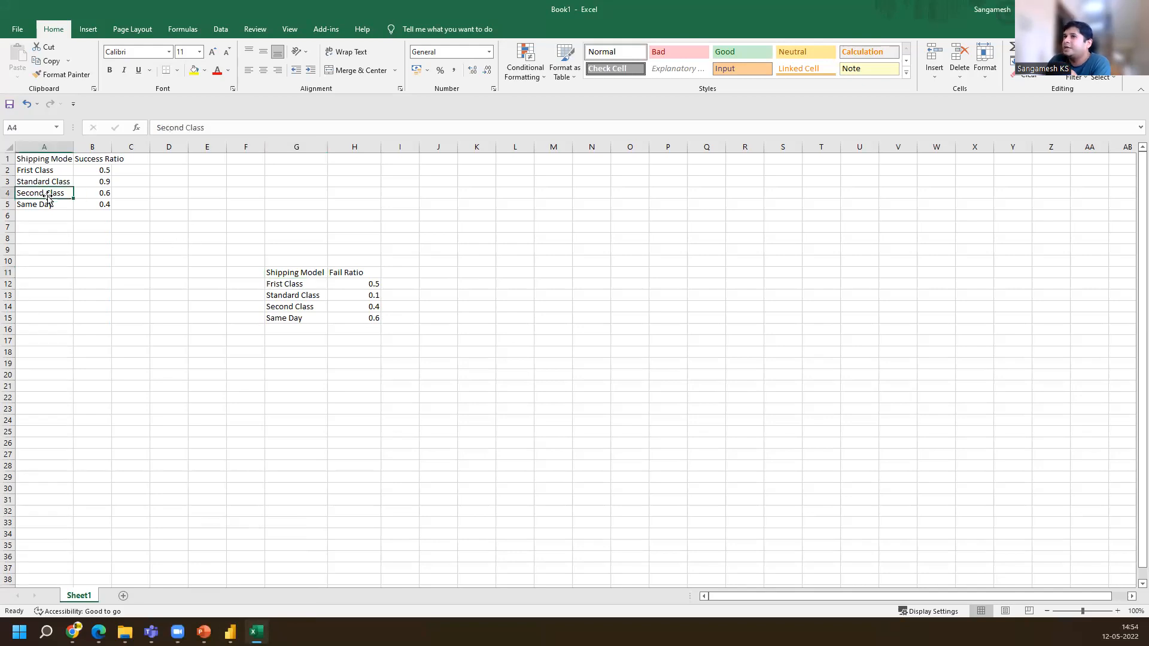
pyautogui.click(305, 305)
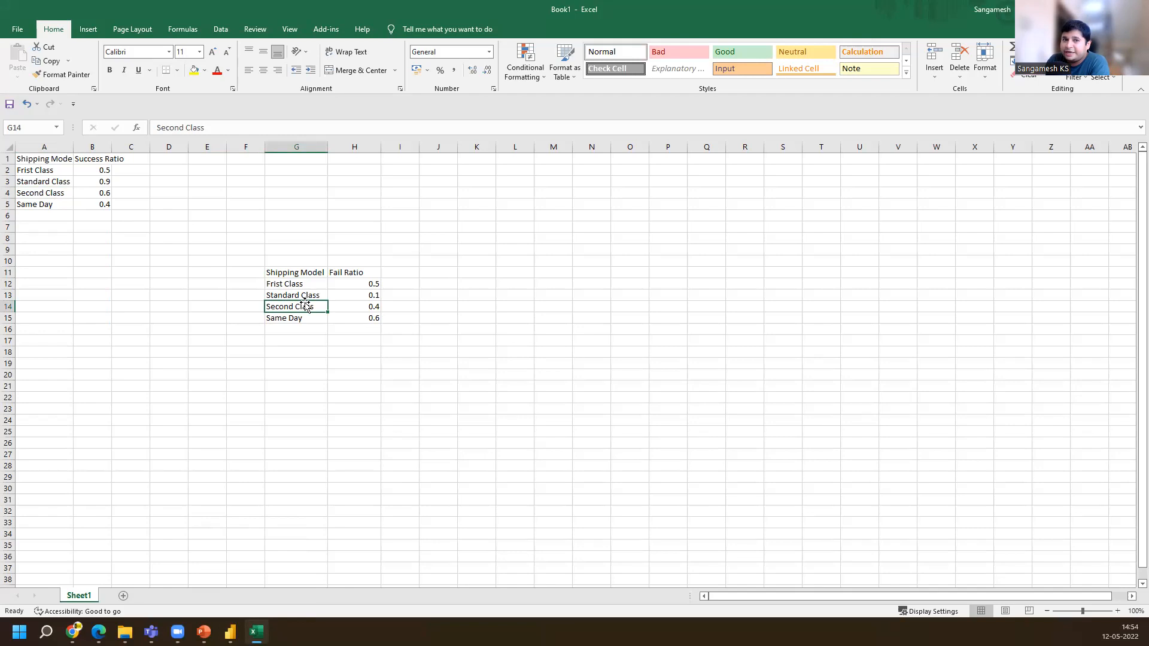
pyautogui.click(53, 159)
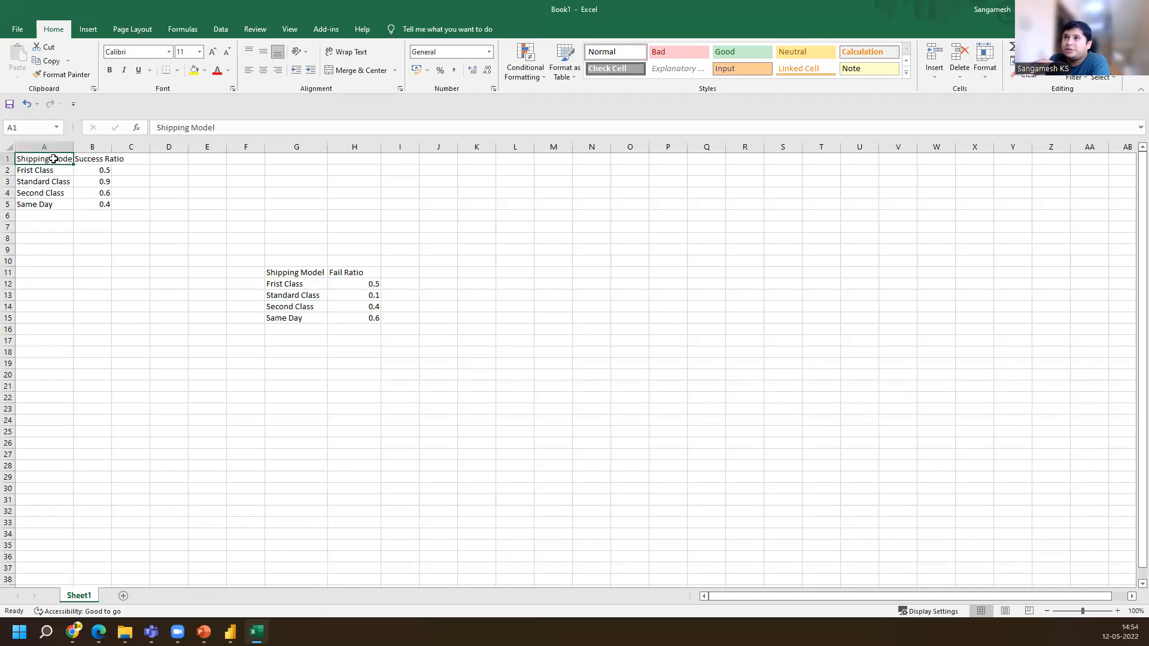
pyautogui.hotkey('shift', 'Down')
pyautogui.hotkey('shift', 'Down')
pyautogui.hotkey('shift', 'Down')
pyautogui.hotkey('shift', 'Down')
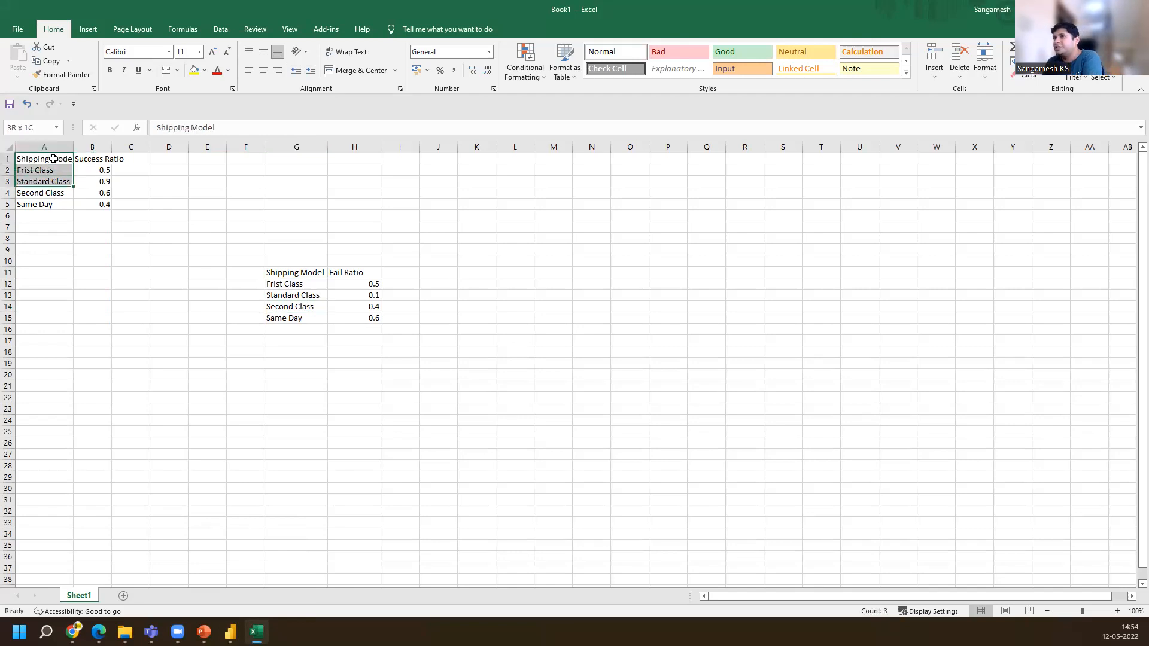
pyautogui.hotkey('shift', 'Right')
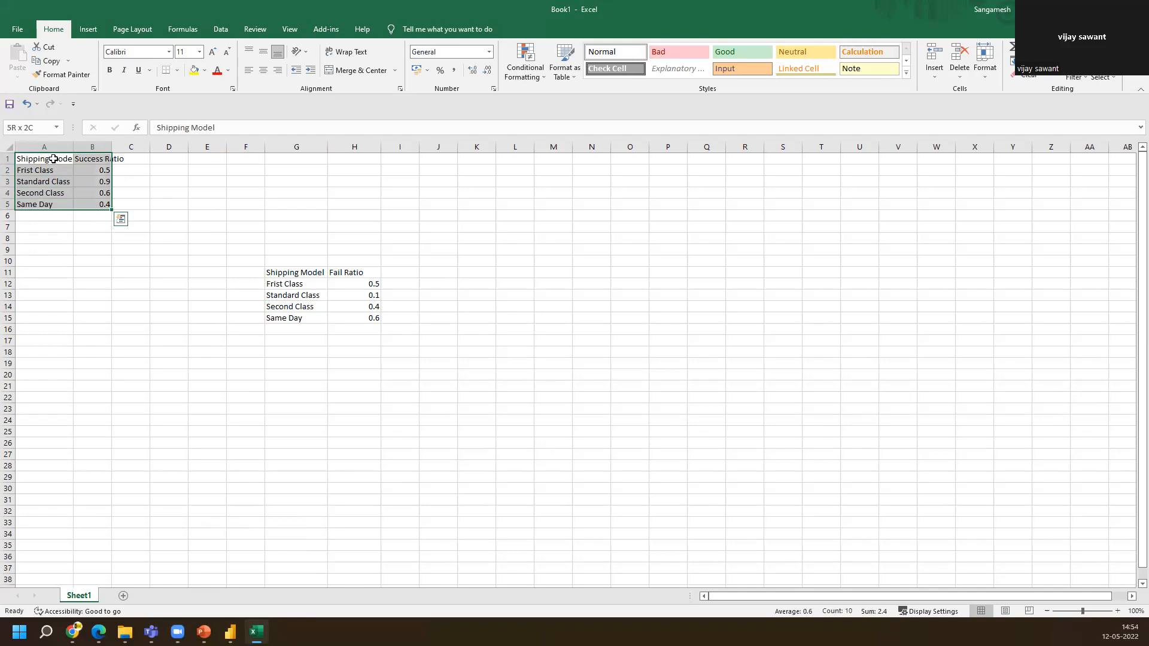
# Select and copy the Fail Ratio table in G11:H15
pyautogui.click(301, 269)
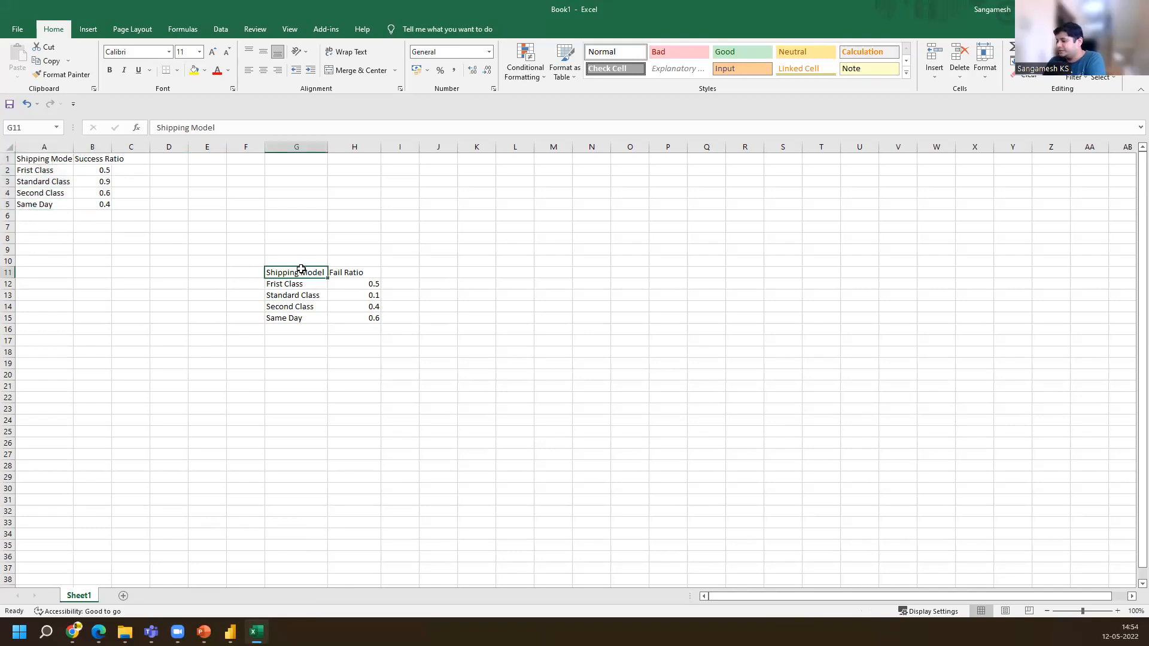
pyautogui.hotkey('shift', 'Down')
pyautogui.hotkey('shift', 'Down')
pyautogui.hotkey('shift', 'Down')
pyautogui.hotkey('shift', 'Down')
pyautogui.hotkey('shift', 'Right')
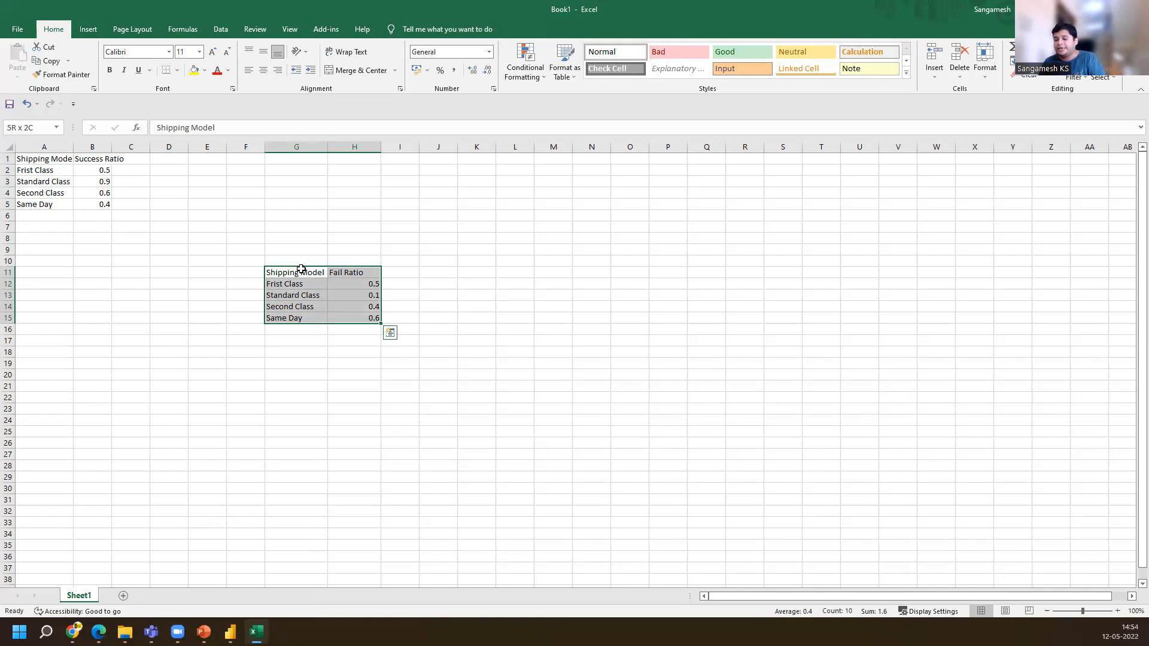
pyautogui.hotkey('ctrl', 'c')
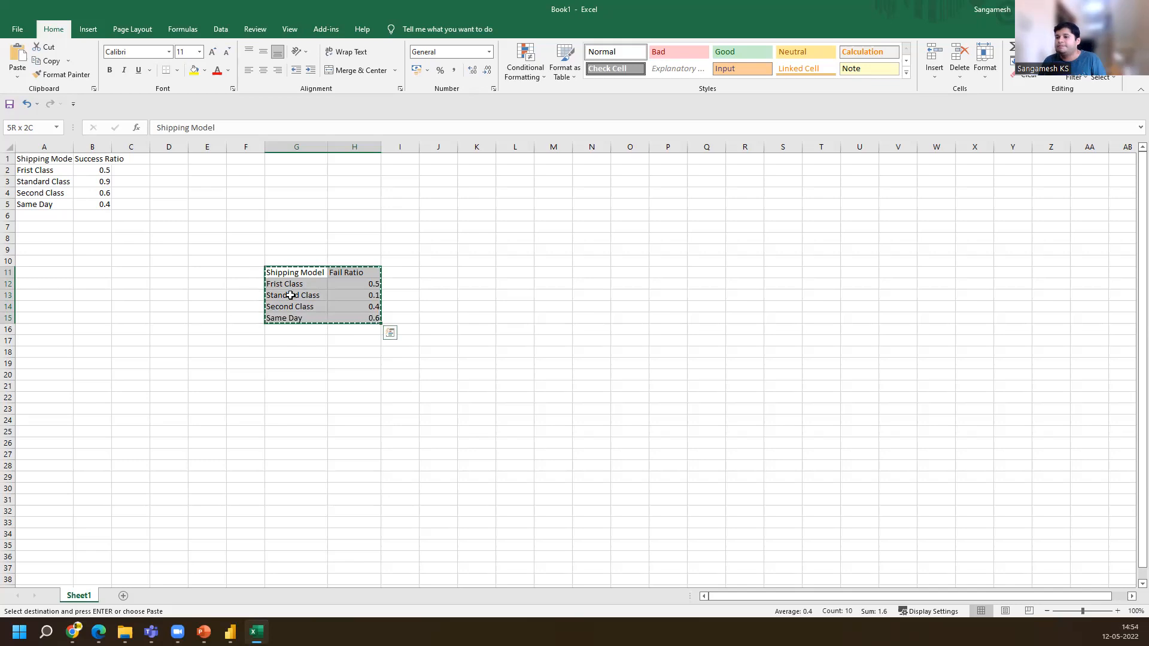
# Return to Power BI and paste the copied Fail Ratio data into a new Enter data table
pyautogui.click(231, 632)
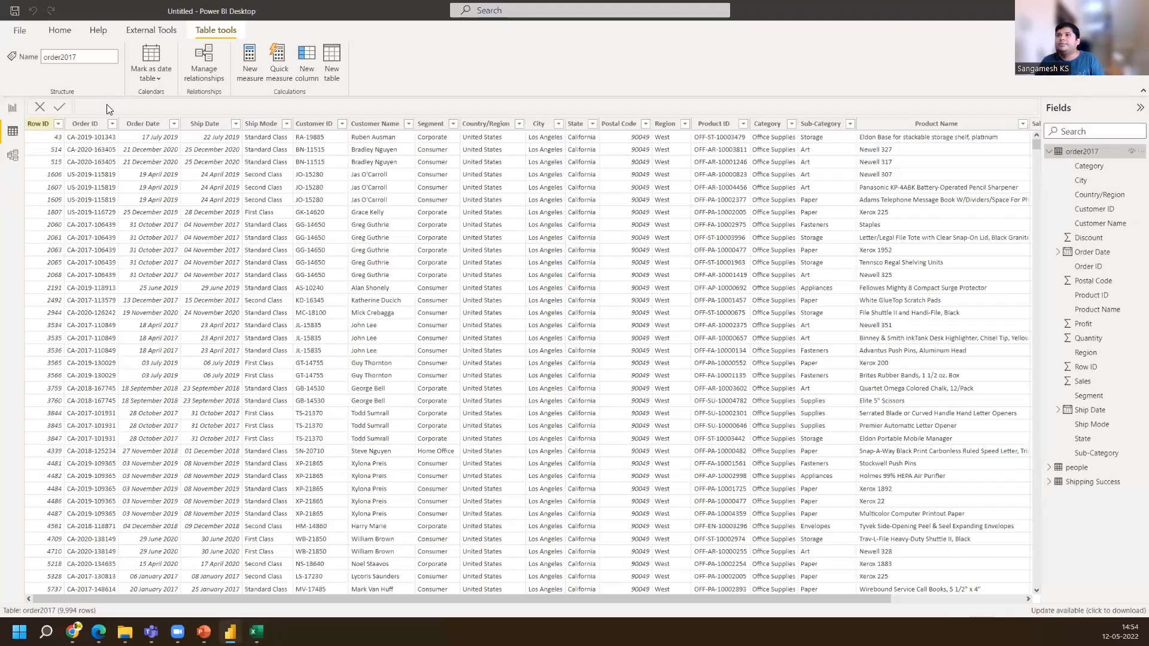
pyautogui.click(12, 109)
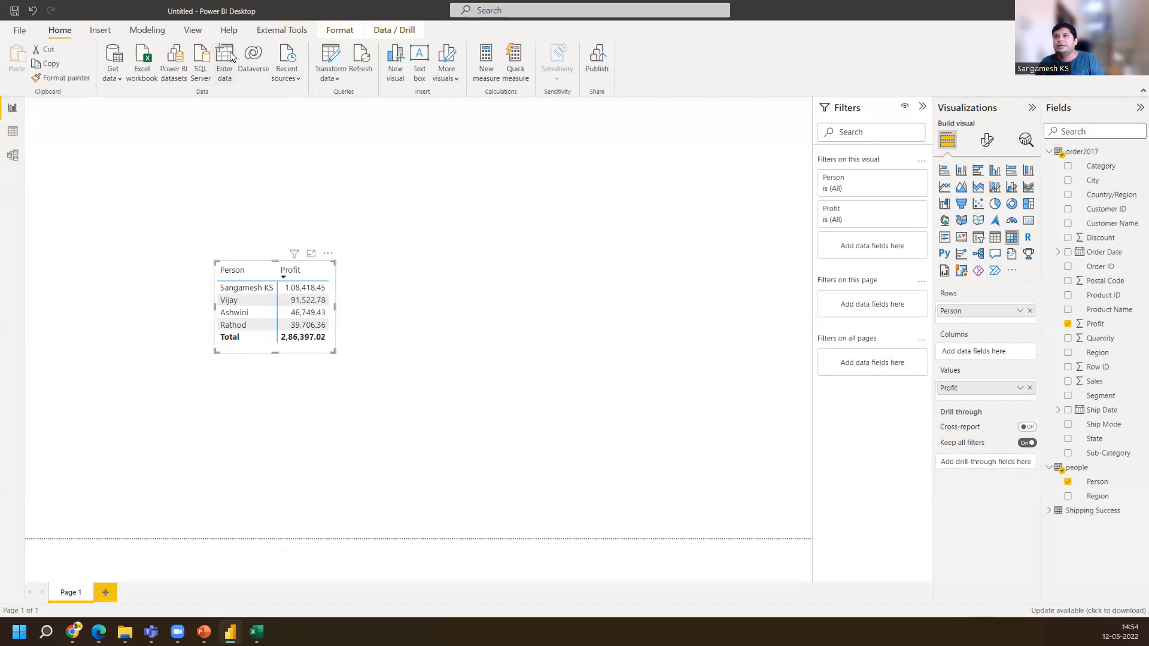
pyautogui.click(228, 56)
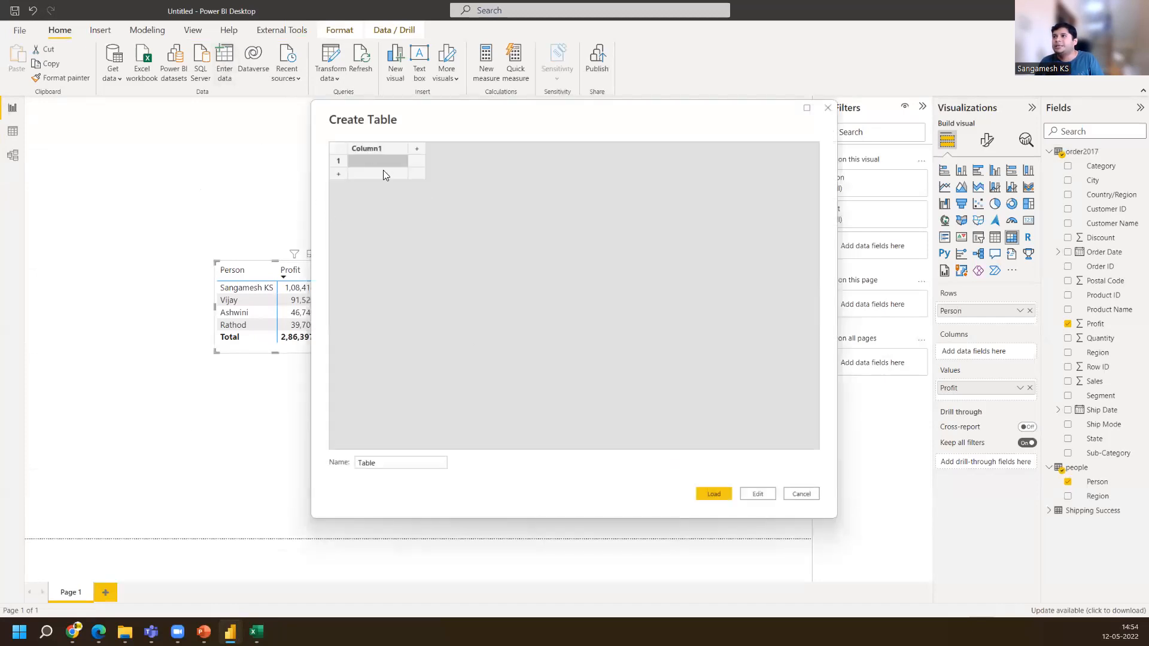
pyautogui.hotkey('ctrl', 'v')
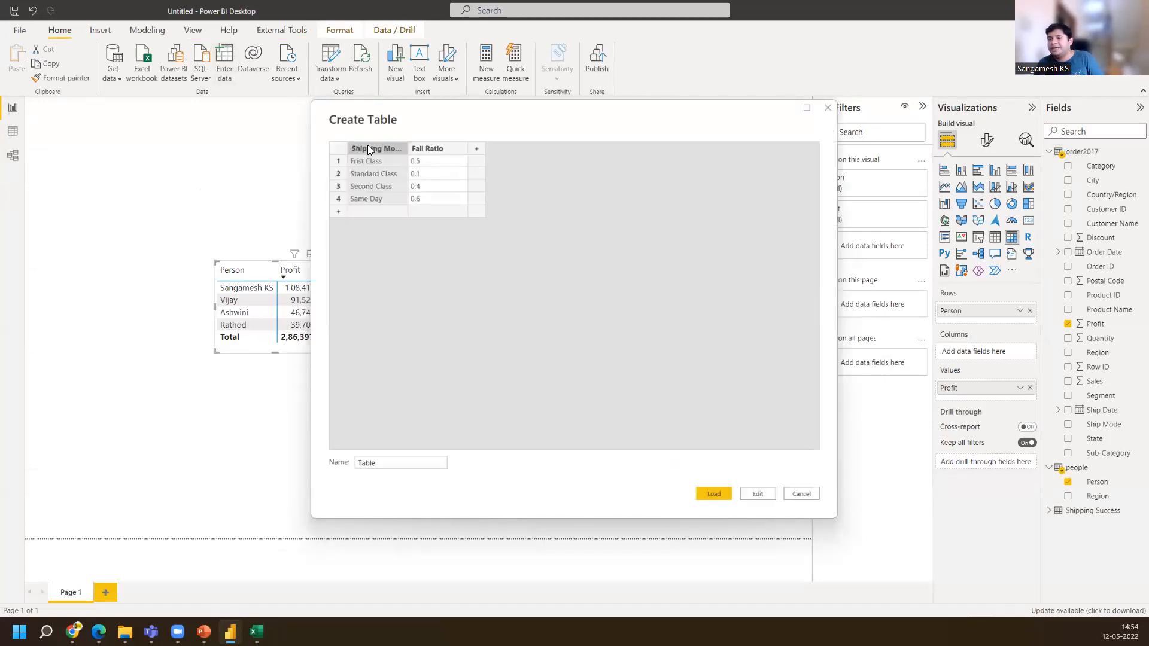
# Name the new table Fail Table and load it
pyautogui.moveTo(380, 462); pyautogui.dragTo(321, 466)
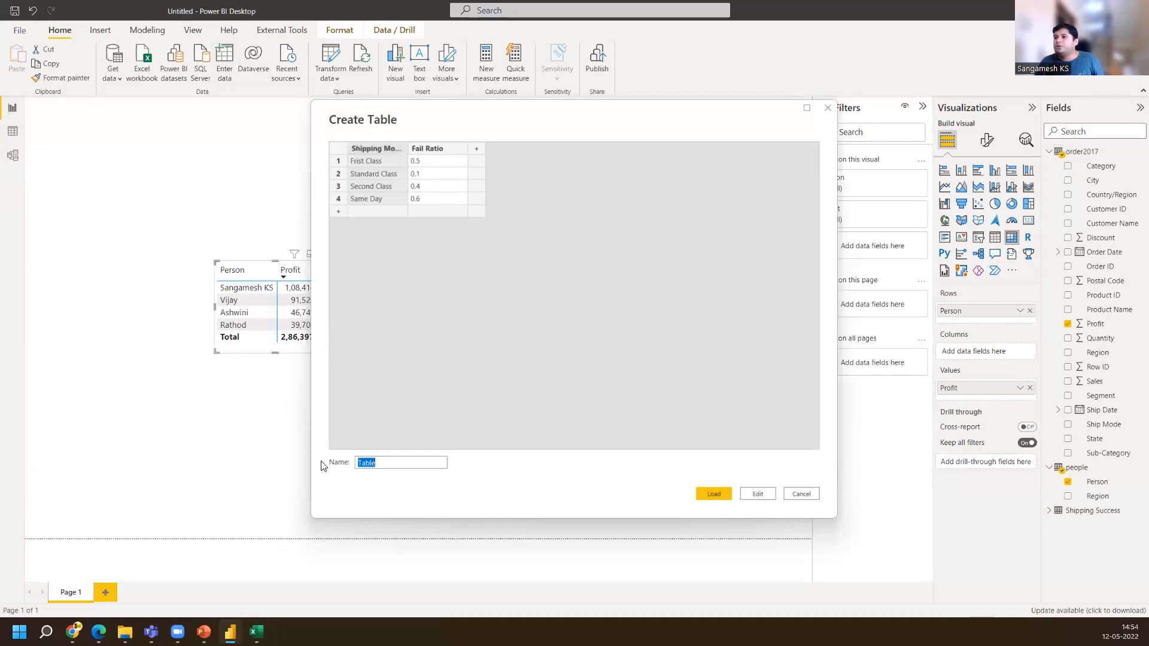
pyautogui.write('Fail')
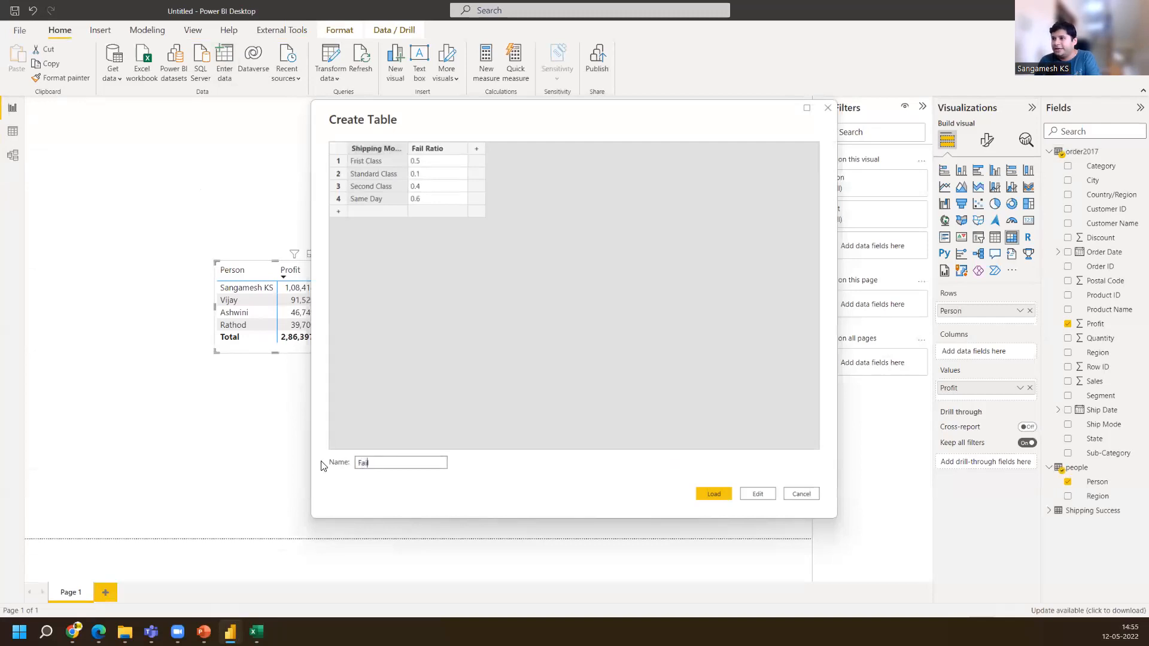
pyautogui.write('able')
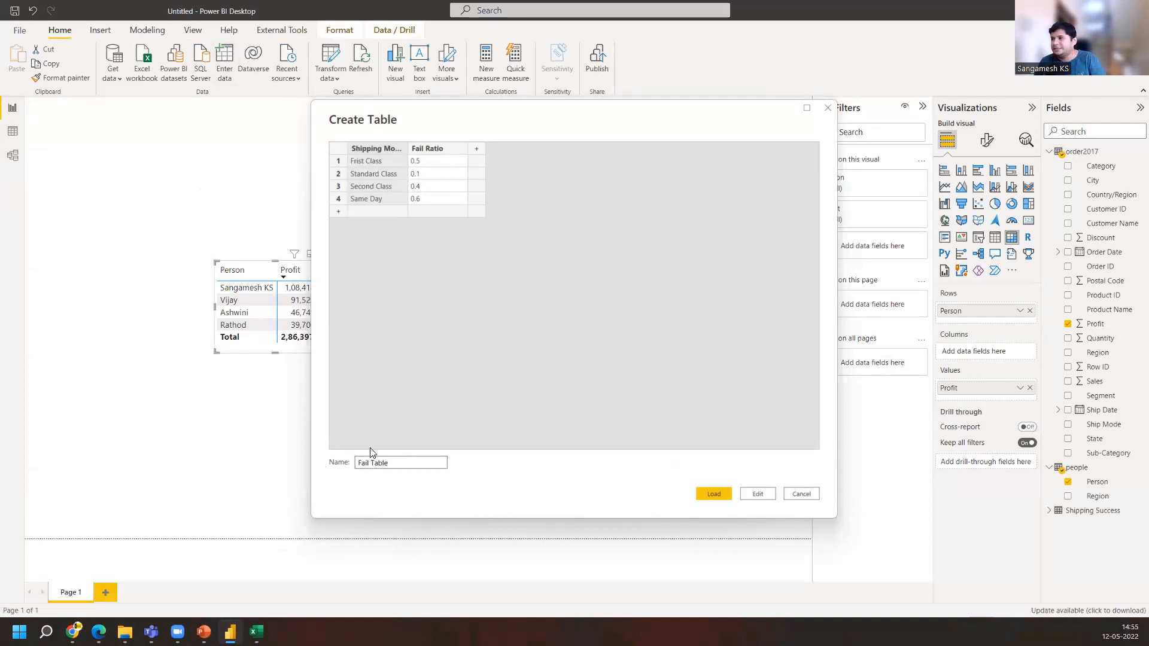
pyautogui.click(716, 499)
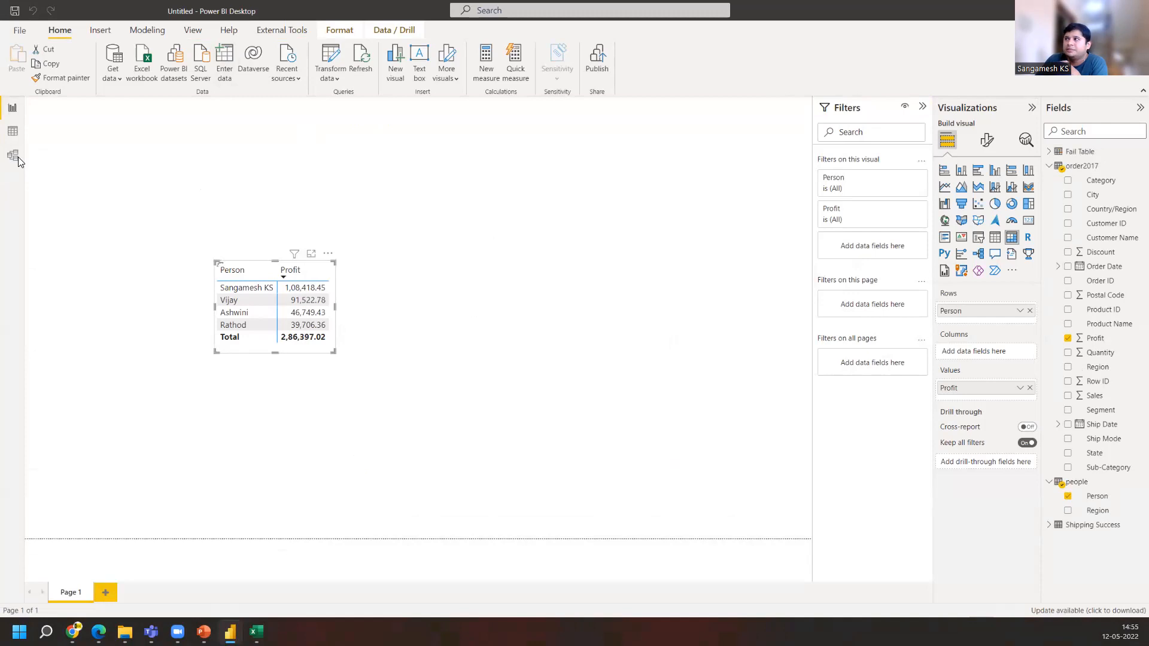
# Open the model view and move the Fail Table card beside the Shipping Success table
pyautogui.click(12, 157)
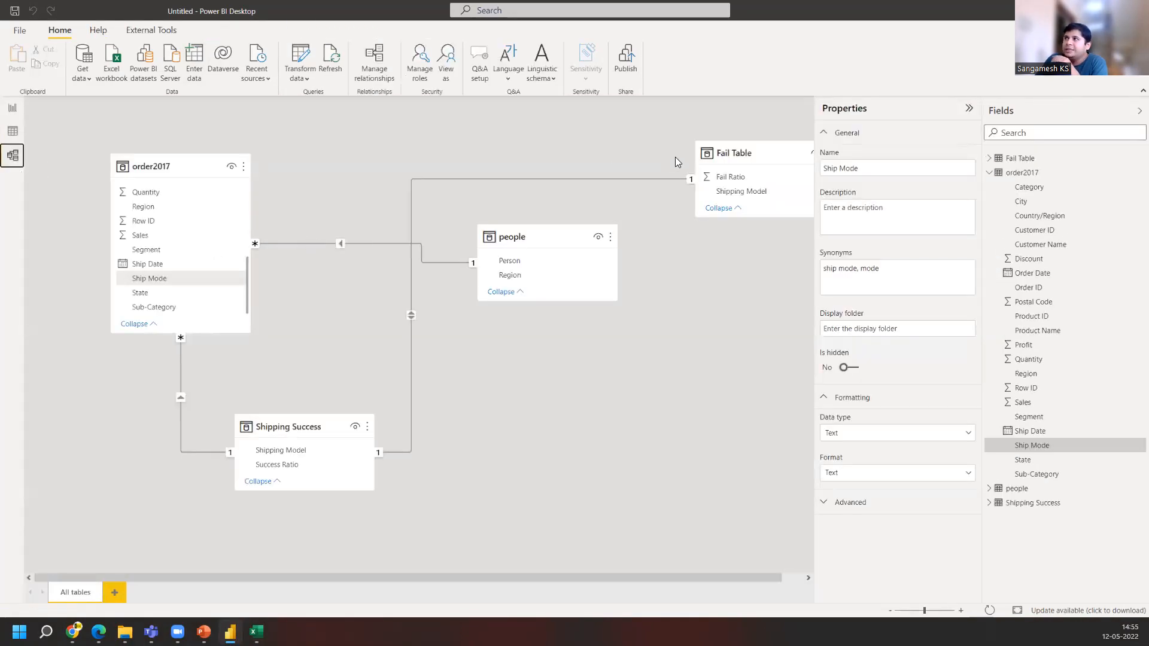
pyautogui.moveTo(762, 152); pyautogui.dragTo(568, 424)
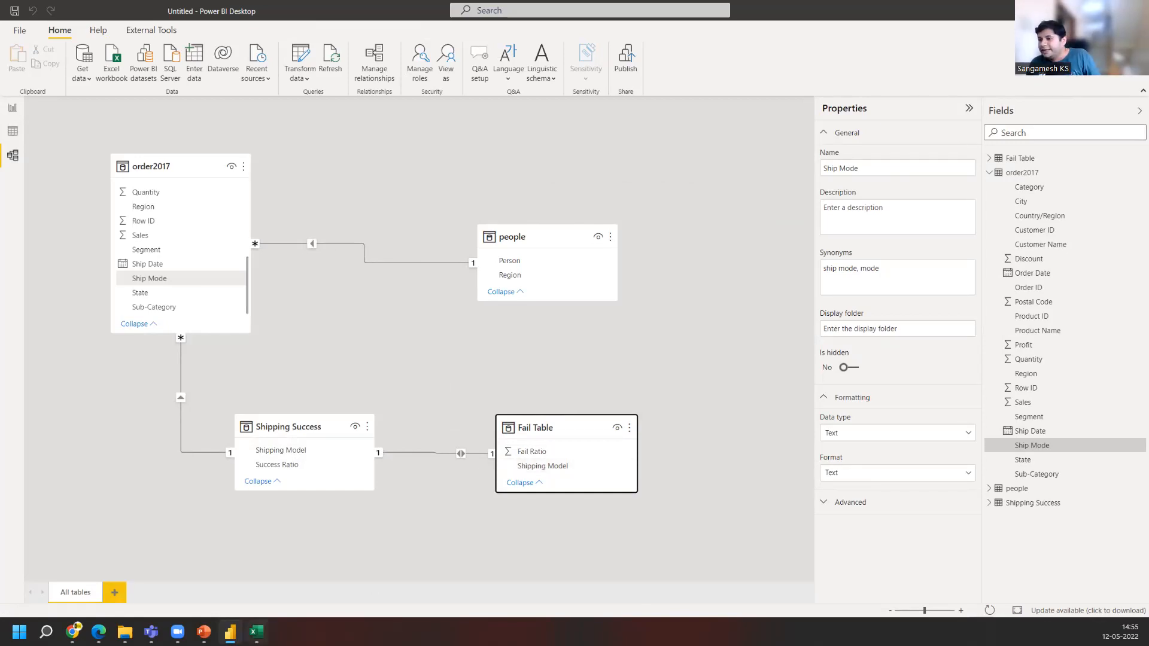
# Switch to Excel and autofit column B so the Success Ratio header fits
pyautogui.hotkey('alt', 'Tab')
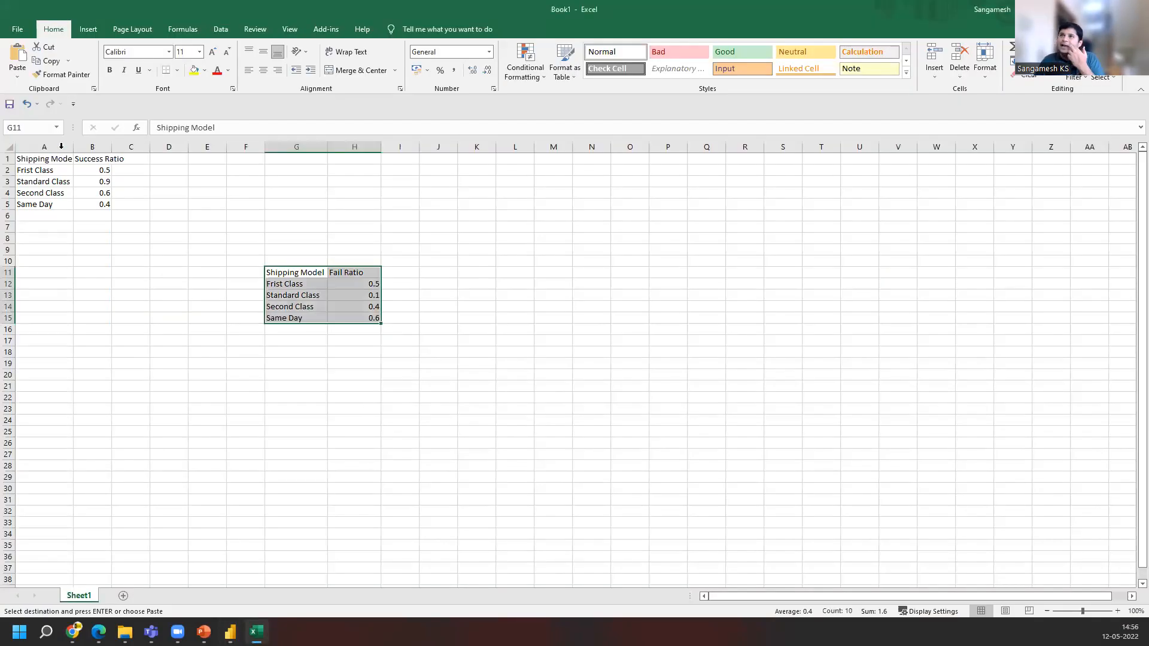
pyautogui.doubleClick(111, 146)
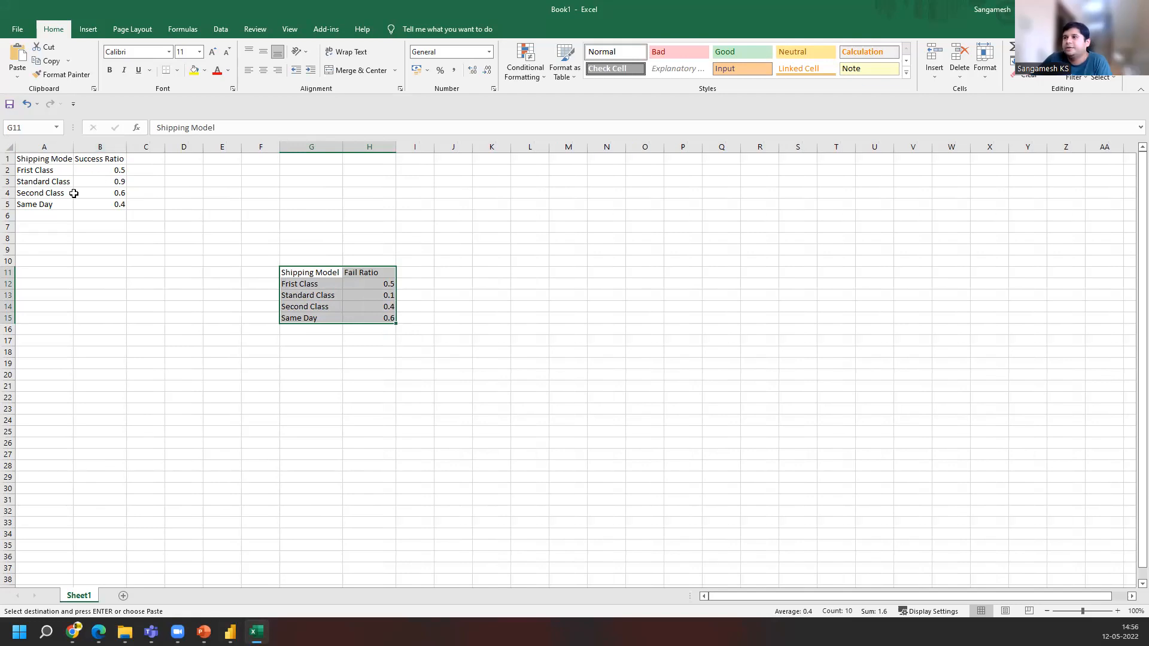
pyautogui.click(57, 160)
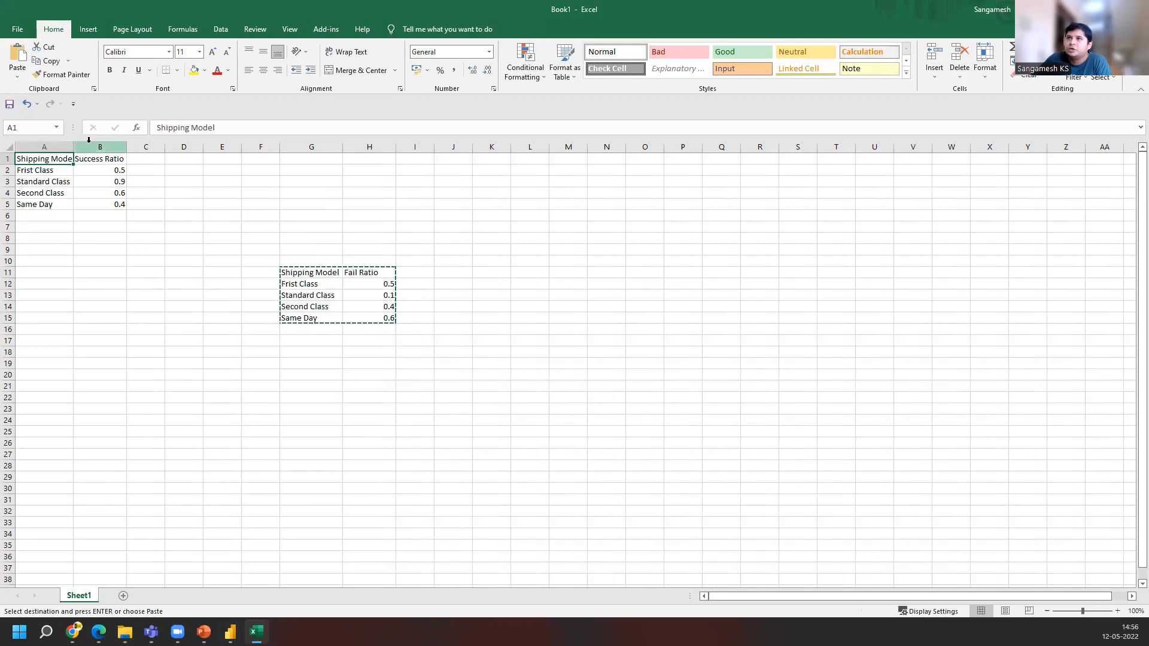
pyautogui.click(94, 162)
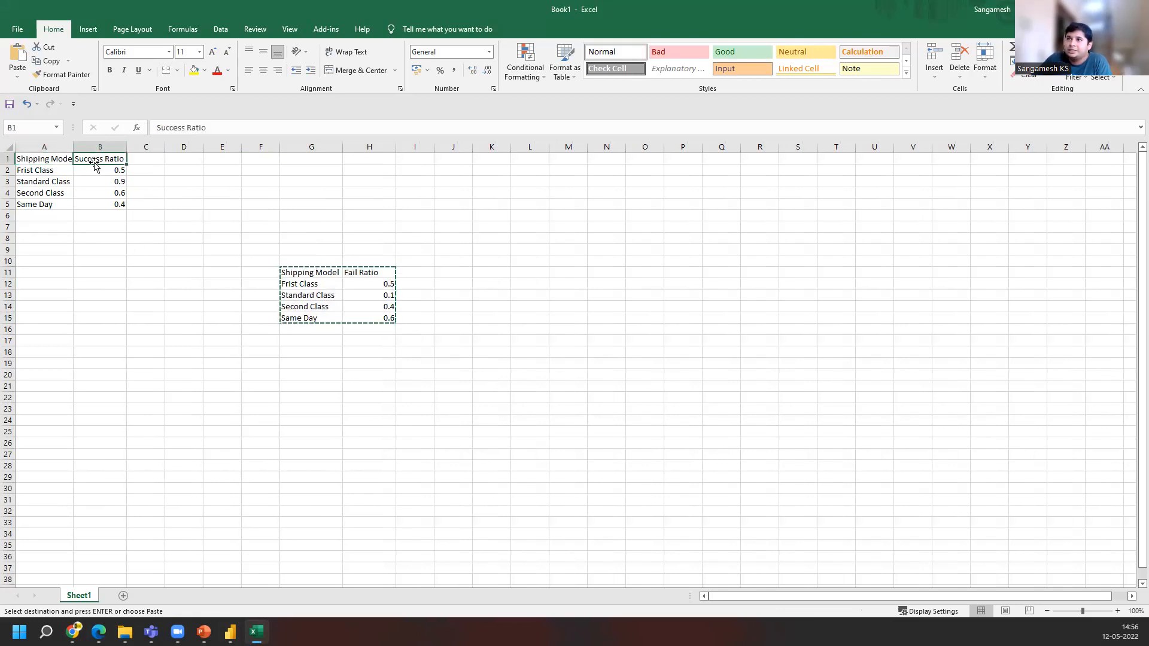
pyautogui.click(367, 274)
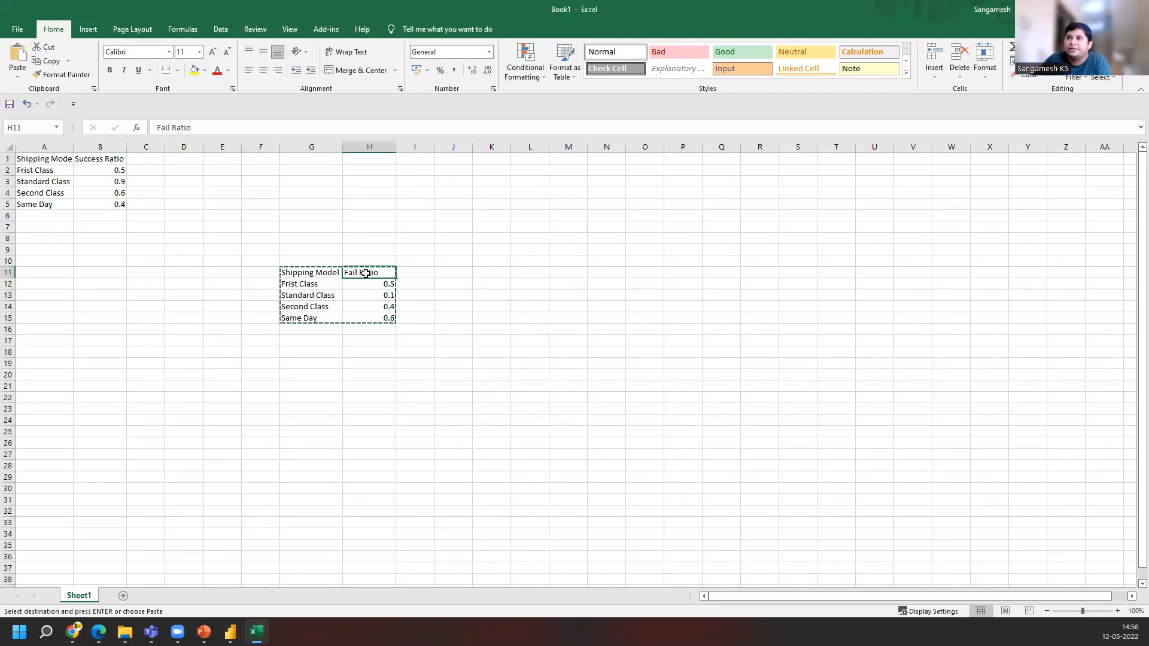
pyautogui.click(123, 170)
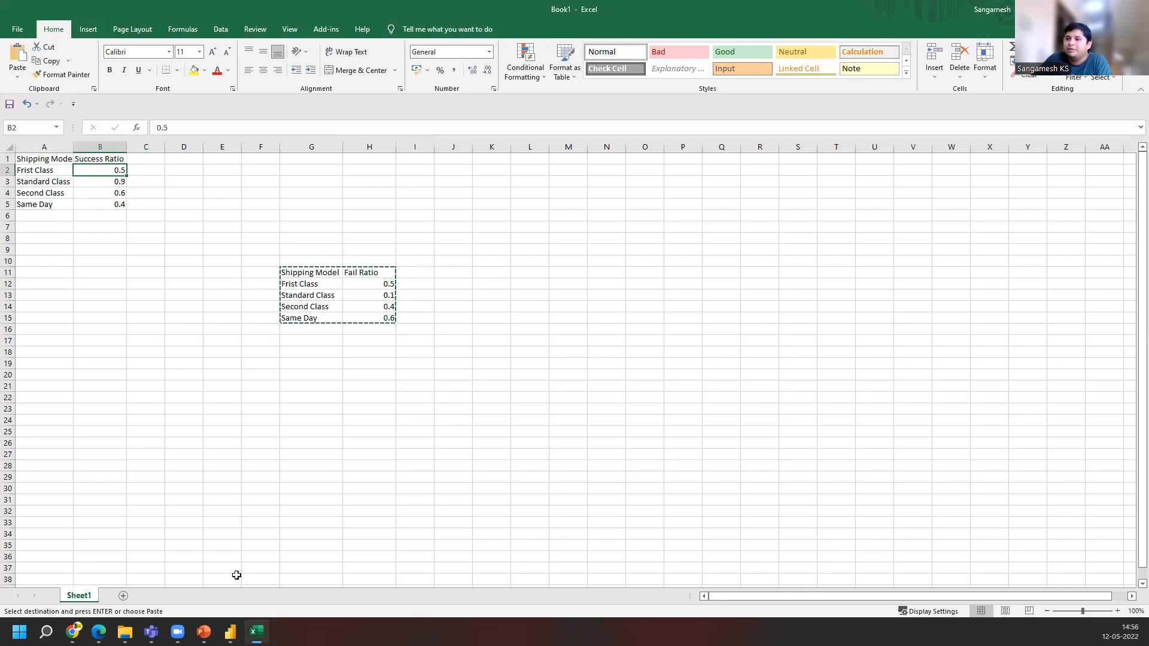
# Return to Power BI, select Fail Table and nudge its card closer to Shipping Success
pyautogui.click(230, 632)
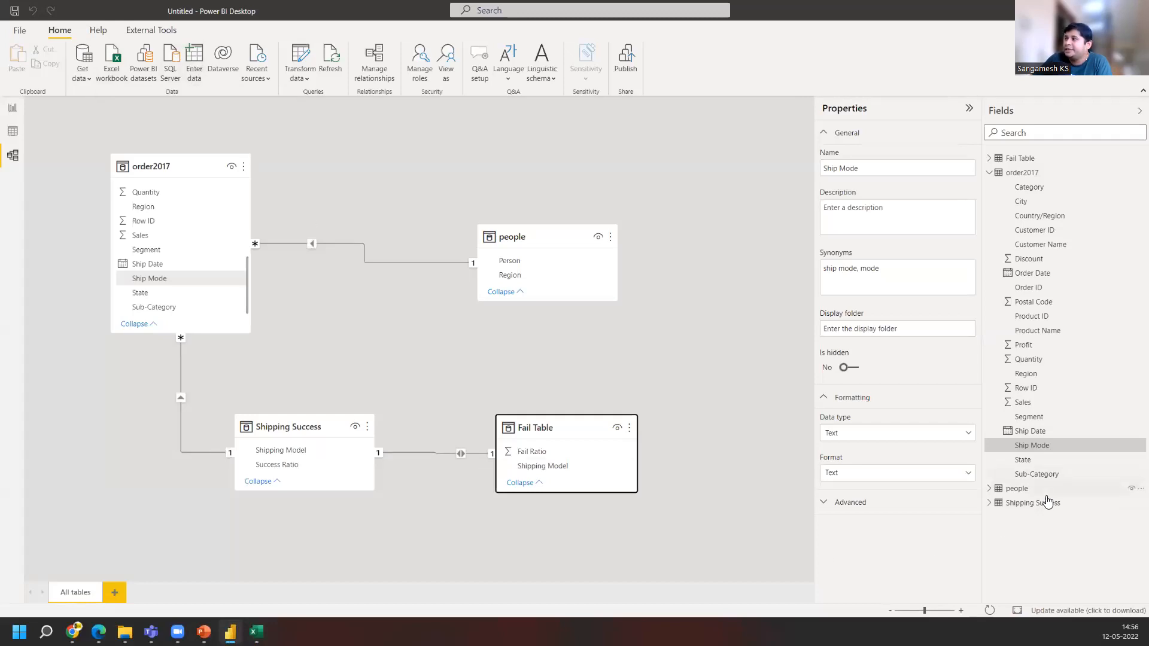
pyautogui.click(1027, 159)
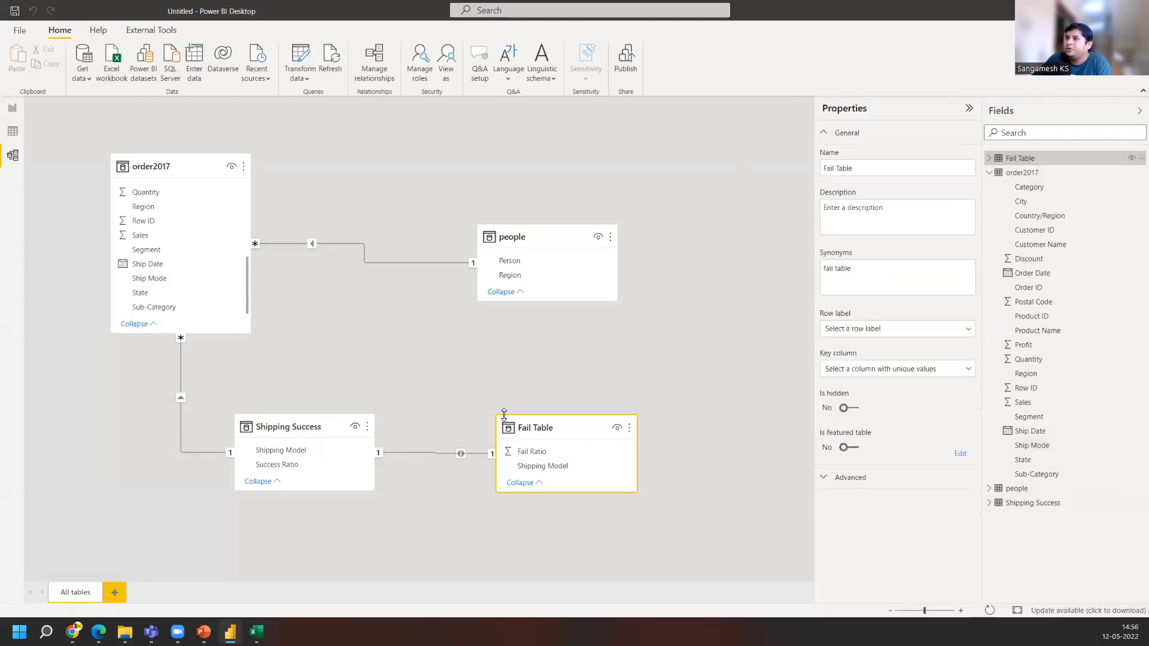
pyautogui.moveTo(509, 432)
pyautogui.moveTo(518, 438); pyautogui.dragTo(493, 439)
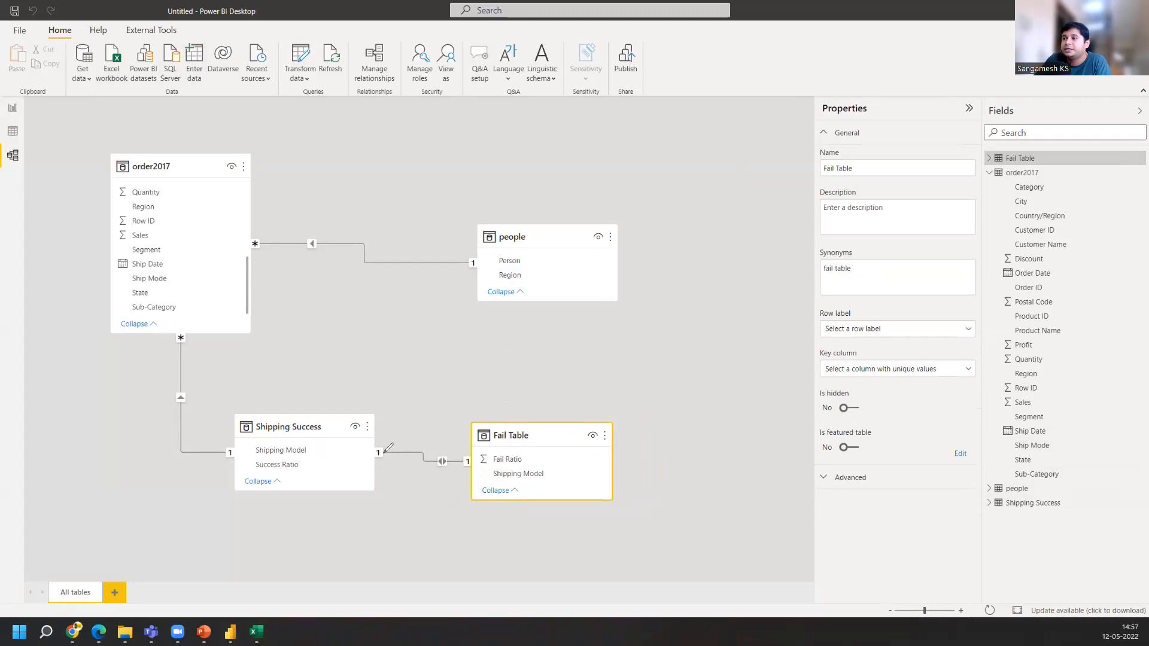
pyautogui.moveTo(388, 443)
pyautogui.mouseDown()
pyautogui.moveTo(373, 446)
pyautogui.moveTo(383, 466)
pyautogui.moveTo(388, 444)
pyautogui.mouseUp()
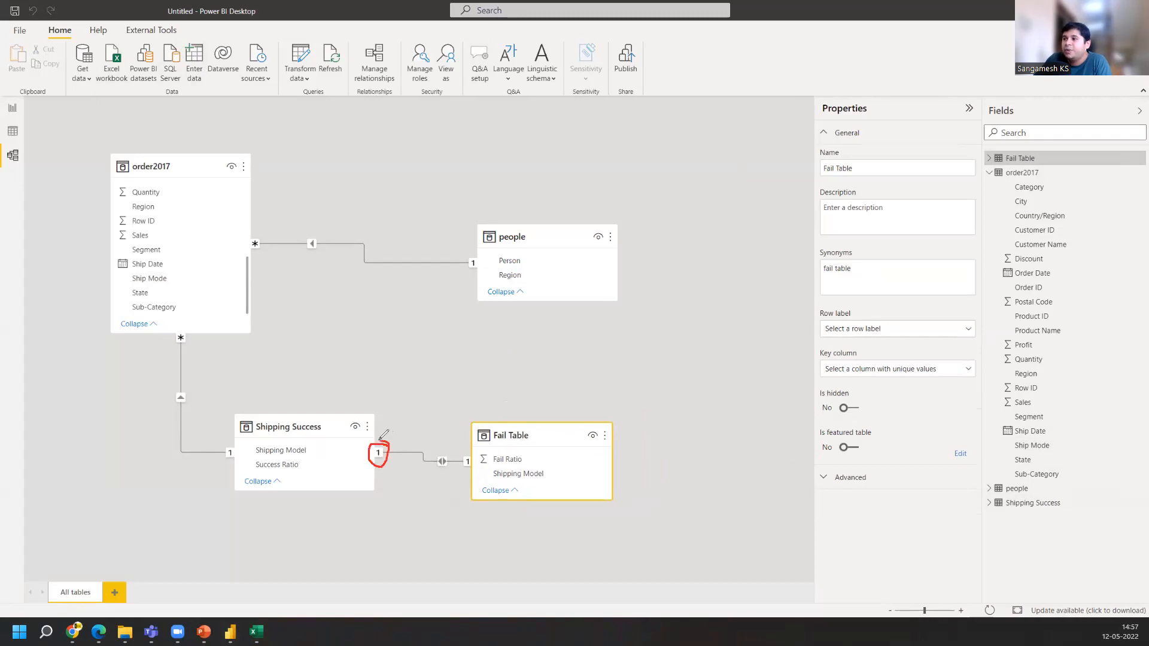
pyautogui.moveTo(464, 452)
pyautogui.mouseDown()
pyautogui.moveTo(462, 468)
pyautogui.moveTo(476, 471)
pyautogui.moveTo(474, 450)
pyautogui.moveTo(462, 452)
pyautogui.mouseUp()
pyautogui.moveTo(199, 319)
pyautogui.mouseDown()
pyautogui.moveTo(171, 333)
pyautogui.moveTo(201, 351)
pyautogui.moveTo(199, 317)
pyautogui.moveTo(238, 334)
pyautogui.moveTo(245, 353)
pyautogui.moveTo(309, 352)
pyautogui.moveTo(333, 376)
pyautogui.mouseUp()
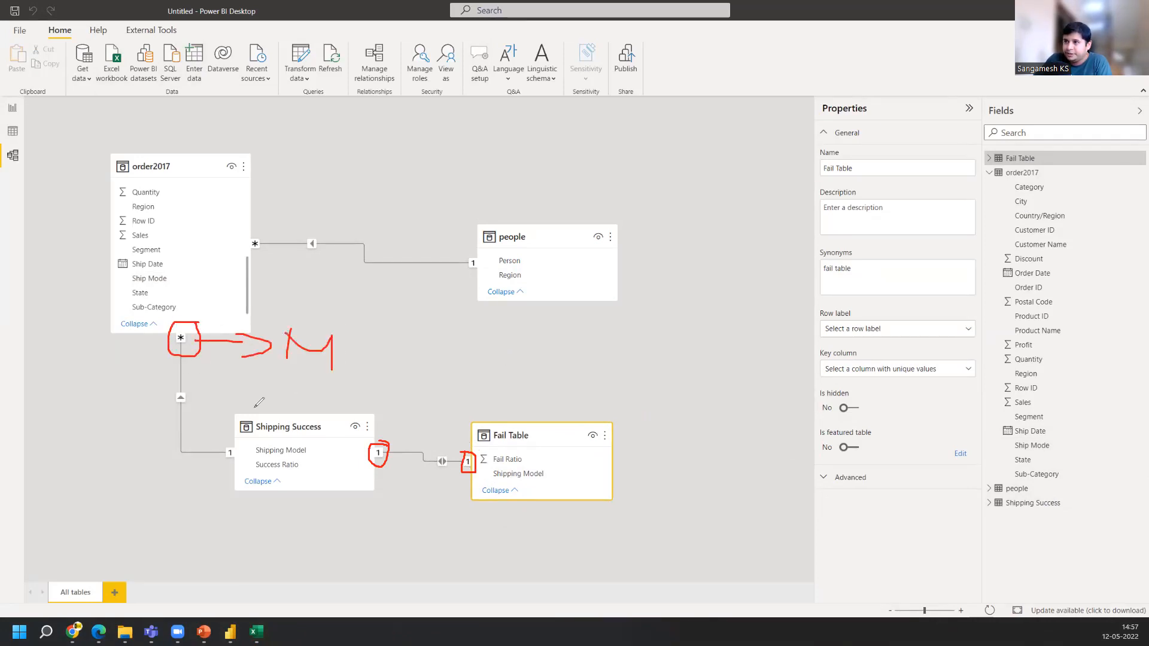
pyautogui.moveTo(236, 432)
pyautogui.mouseDown()
pyautogui.moveTo(223, 464)
pyautogui.moveTo(247, 430)
pyautogui.mouseUp()
pyautogui.moveTo(225, 482)
pyautogui.mouseDown()
pyautogui.moveTo(215, 548)
pyautogui.moveTo(243, 531)
pyautogui.moveTo(225, 586)
pyautogui.moveTo(210, 560)
pyautogui.mouseUp()
pyautogui.moveTo(246, 228)
pyautogui.mouseDown()
pyautogui.moveTo(269, 308)
pyautogui.moveTo(289, 300)
pyautogui.mouseUp()
pyautogui.moveTo(479, 250)
pyautogui.mouseDown()
pyautogui.moveTo(460, 258)
pyautogui.moveTo(483, 264)
pyautogui.moveTo(479, 250)
pyautogui.moveTo(256, 563)
pyautogui.moveTo(280, 553)
pyautogui.mouseUp()
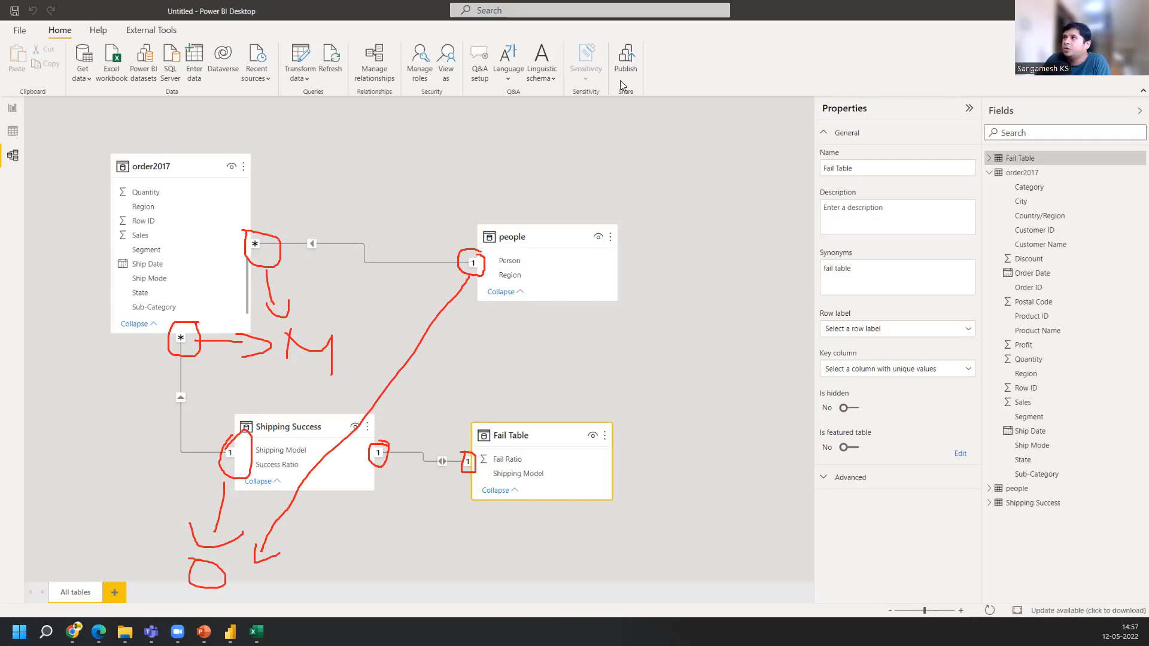
pyautogui.click(720, 91)
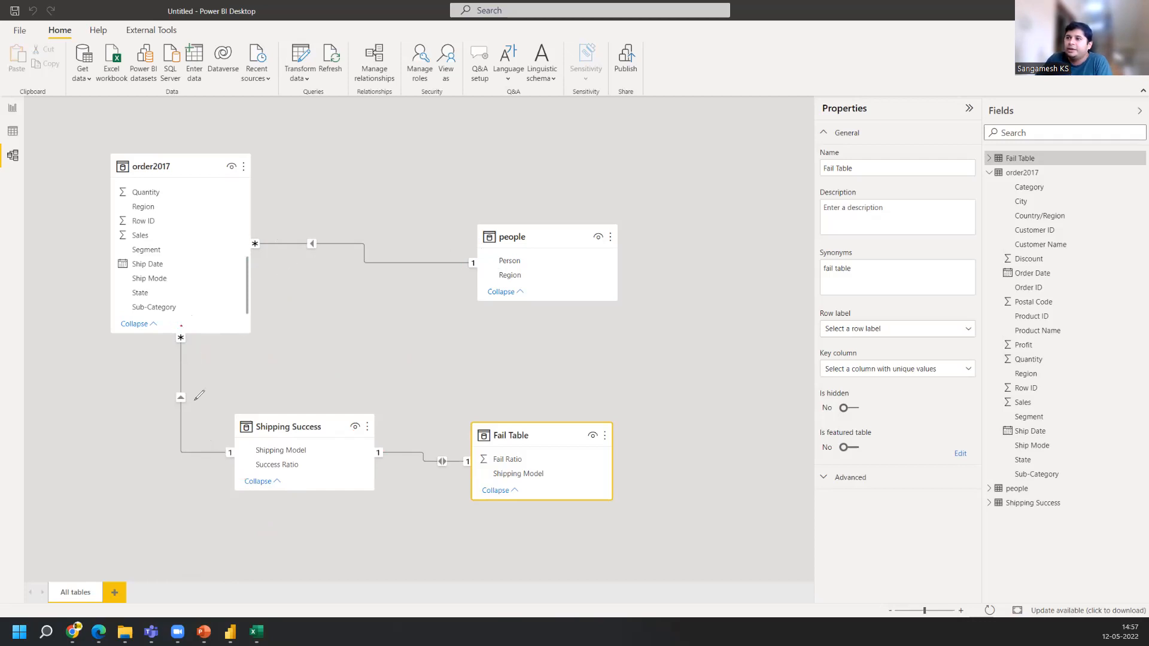
pyautogui.moveTo(191, 322)
pyautogui.mouseDown()
pyautogui.moveTo(168, 335)
pyautogui.moveTo(191, 324)
pyautogui.mouseUp()
pyautogui.moveTo(237, 437)
pyautogui.mouseDown()
pyautogui.moveTo(223, 453)
pyautogui.moveTo(243, 464)
pyautogui.mouseUp()
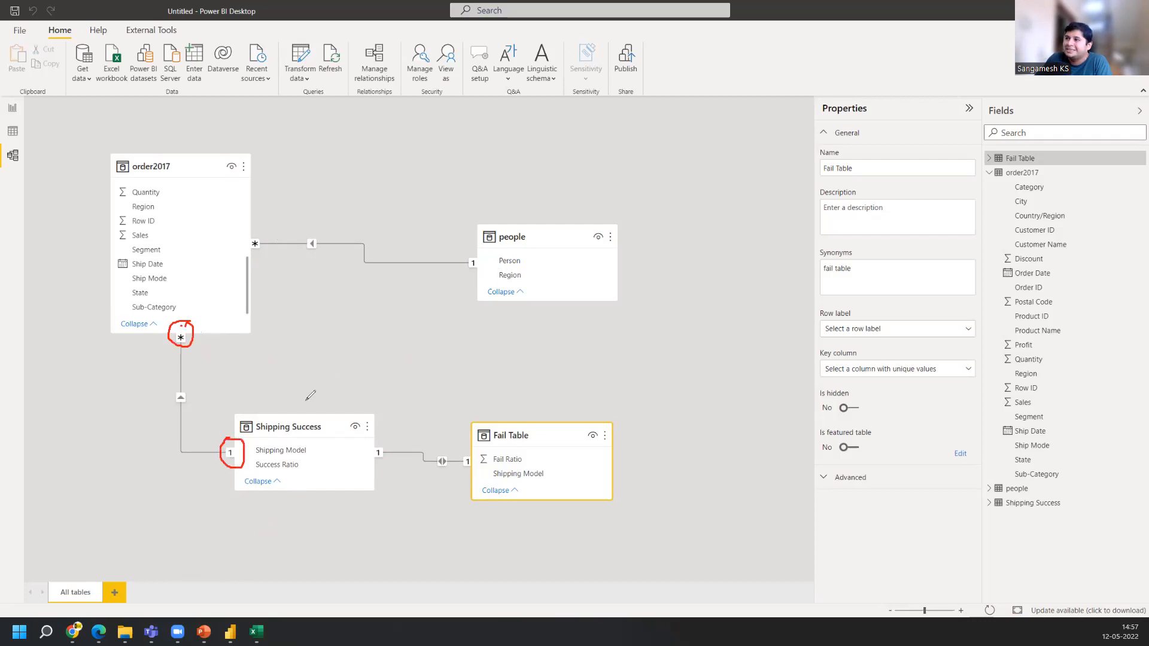
# Examine the one and many cardinality markers on the relationships linking order2017, people, Shipping Success and Fail Table
pyautogui.moveTo(370, 441)
pyautogui.mouseDown()
pyautogui.moveTo(379, 468)
pyautogui.moveTo(372, 442)
pyautogui.mouseUp()
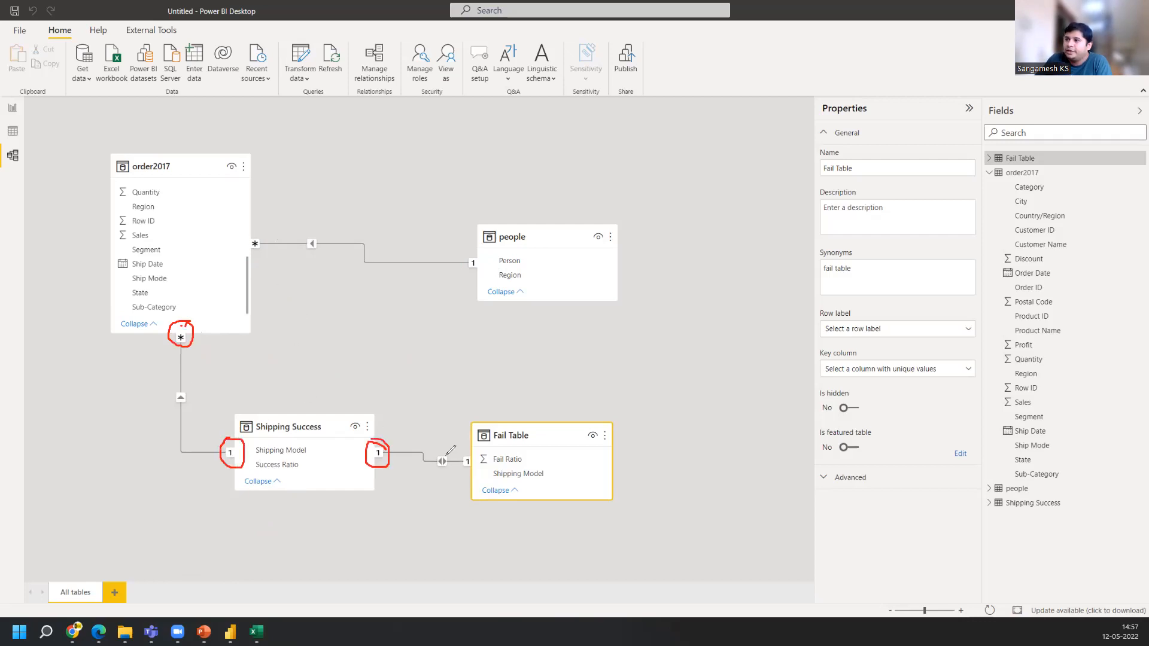
pyautogui.moveTo(461, 453)
pyautogui.mouseDown()
pyautogui.moveTo(464, 473)
pyautogui.moveTo(462, 453)
pyautogui.mouseUp()
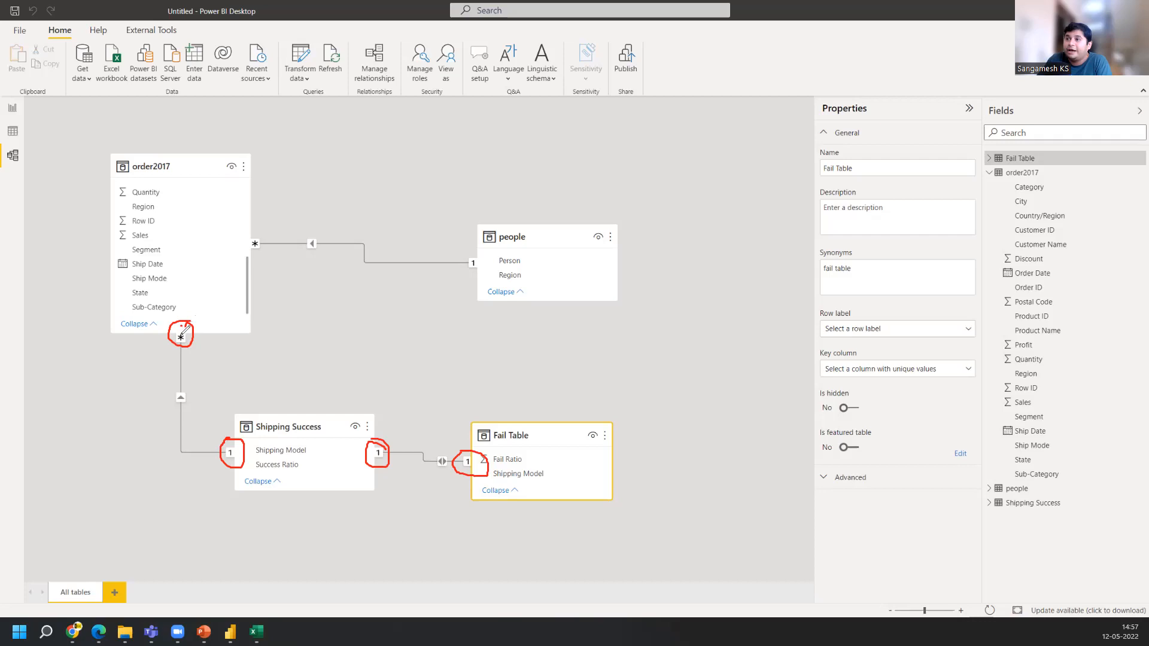
pyautogui.moveTo(196, 339); pyautogui.dragTo(288, 352)
pyautogui.moveTo(321, 405)
pyautogui.mouseDown()
pyautogui.moveTo(322, 383)
pyautogui.moveTo(355, 388)
pyautogui.moveTo(356, 424)
pyautogui.mouseUp()
pyautogui.moveTo(245, 451); pyautogui.dragTo(329, 419)
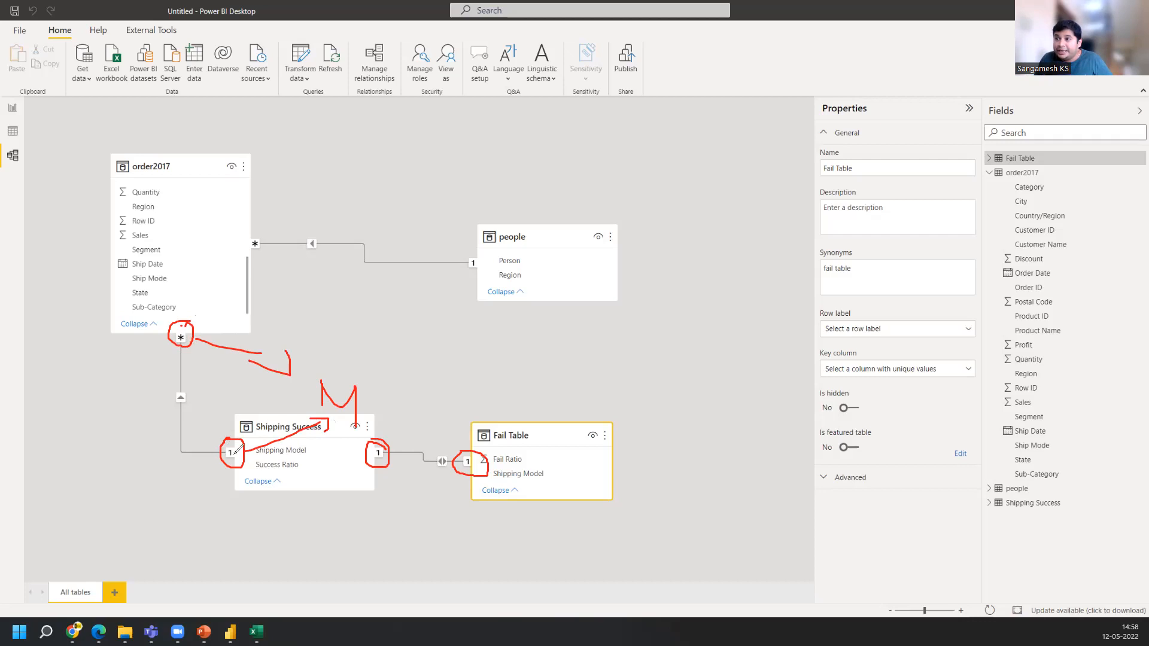
pyautogui.moveTo(227, 452)
pyautogui.mouseDown()
pyautogui.moveTo(235, 459)
pyautogui.moveTo(228, 450)
pyautogui.mouseUp()
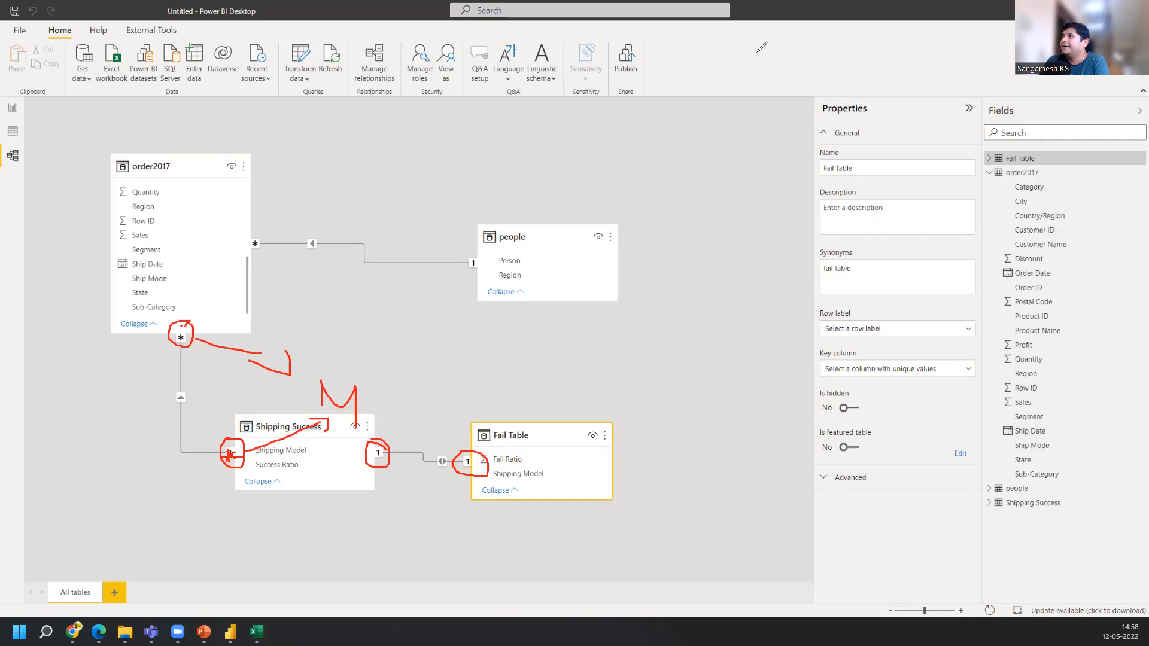
pyautogui.click(729, 100)
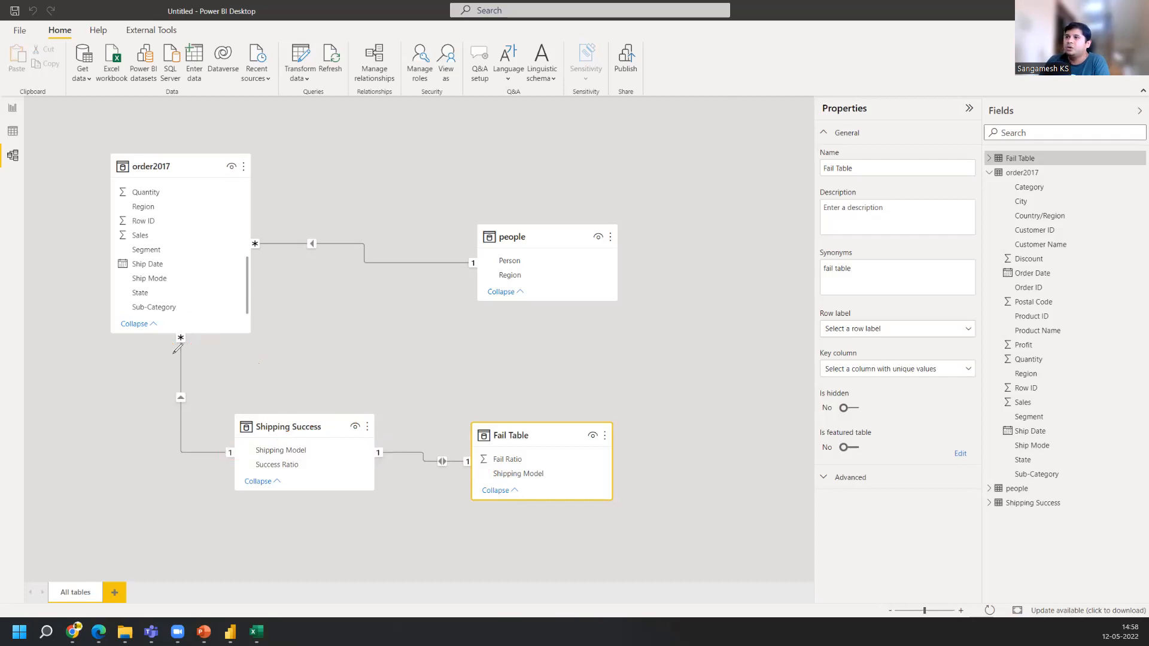
pyautogui.moveTo(198, 334)
pyautogui.mouseDown()
pyautogui.moveTo(174, 330)
pyautogui.moveTo(179, 351)
pyautogui.moveTo(196, 347)
pyautogui.moveTo(201, 329)
pyautogui.mouseUp()
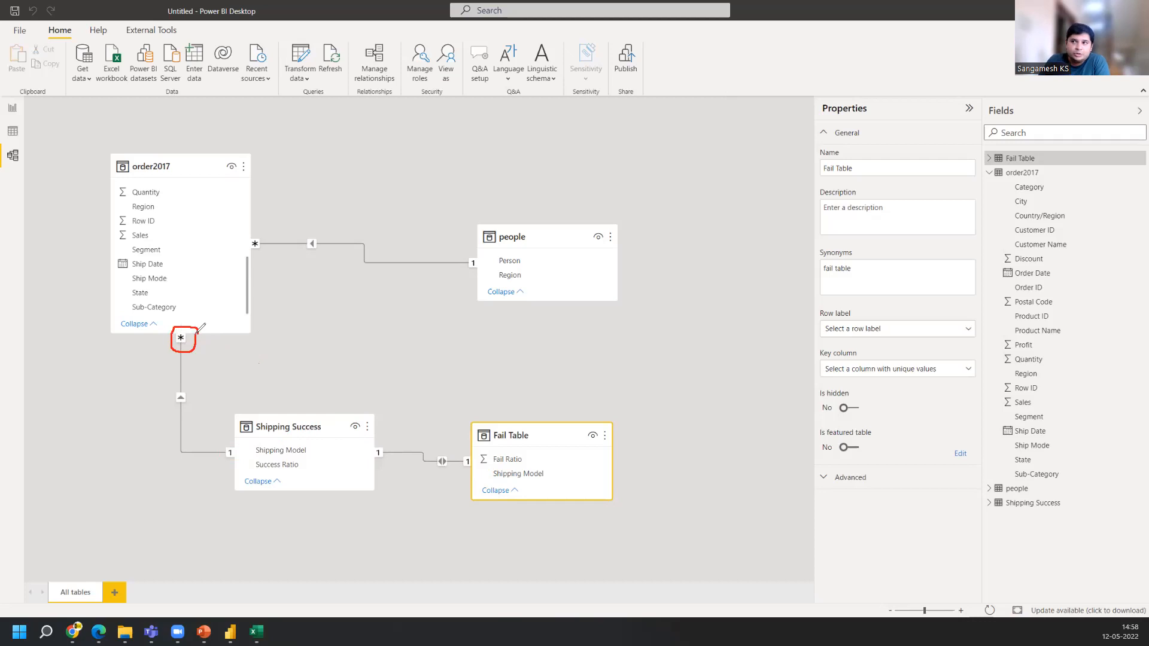
pyautogui.moveTo(258, 230)
pyautogui.mouseDown()
pyautogui.moveTo(240, 239)
pyautogui.moveTo(263, 256)
pyautogui.moveTo(267, 236)
pyautogui.moveTo(246, 233)
pyautogui.mouseUp()
pyautogui.moveTo(205, 339)
pyautogui.mouseDown()
pyautogui.moveTo(280, 336)
pyautogui.moveTo(255, 345)
pyautogui.mouseUp()
pyautogui.moveTo(268, 257)
pyautogui.mouseDown()
pyautogui.moveTo(327, 332)
pyautogui.moveTo(343, 313)
pyautogui.mouseUp()
pyautogui.moveTo(310, 376)
pyautogui.mouseDown()
pyautogui.moveTo(308, 343)
pyautogui.moveTo(328, 373)
pyautogui.moveTo(363, 373)
pyautogui.moveTo(369, 344)
pyautogui.moveTo(371, 374)
pyautogui.mouseUp()
pyautogui.moveTo(374, 332)
pyautogui.mouseDown()
pyautogui.moveTo(402, 323)
pyautogui.moveTo(430, 351)
pyautogui.moveTo(427, 392)
pyautogui.mouseUp()
pyautogui.moveTo(373, 331); pyautogui.dragTo(371, 351)
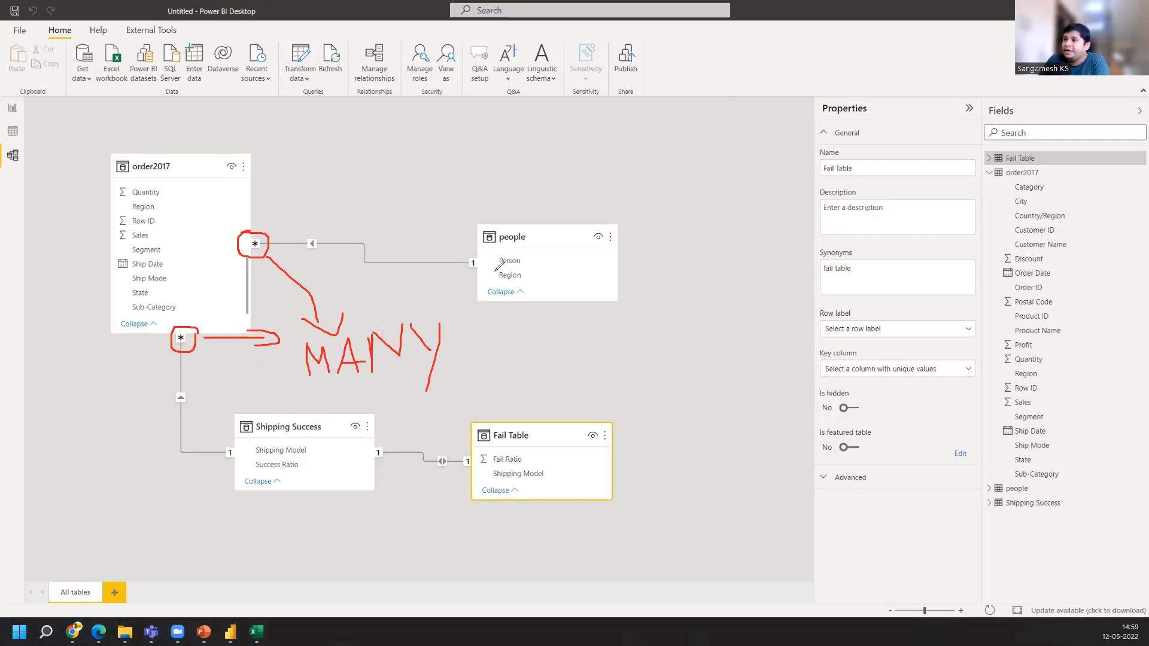
pyautogui.moveTo(395, 442)
pyautogui.mouseDown()
pyautogui.moveTo(365, 448)
pyautogui.moveTo(396, 456)
pyautogui.moveTo(391, 443)
pyautogui.mouseUp()
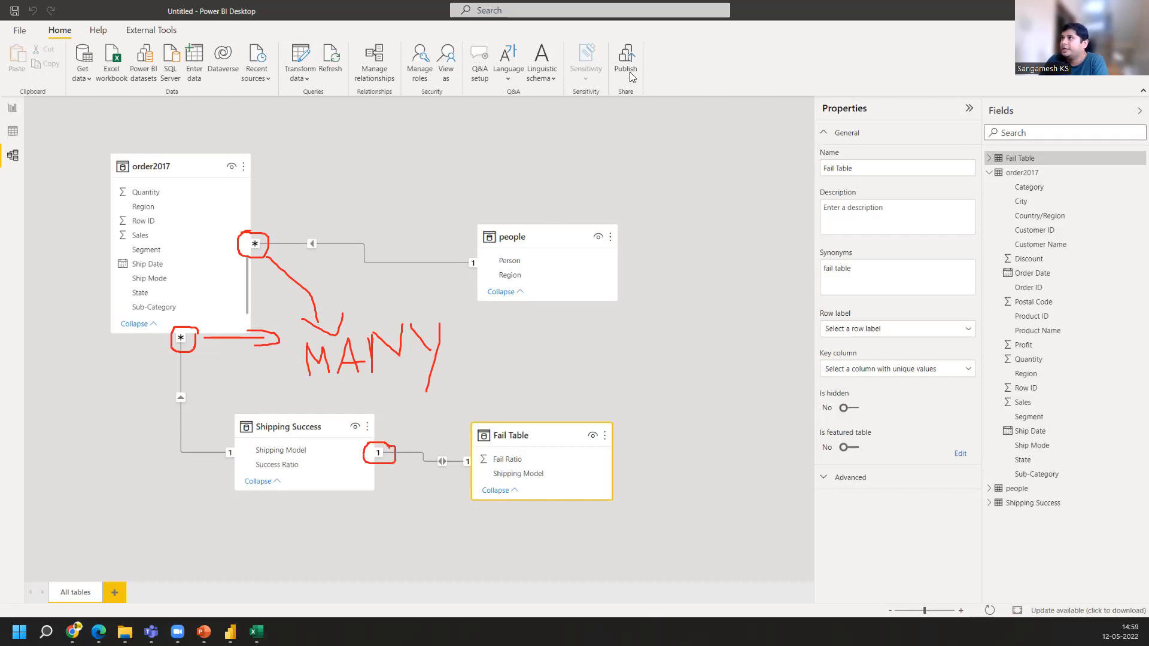
pyautogui.hotkey('ctrl', 'z')
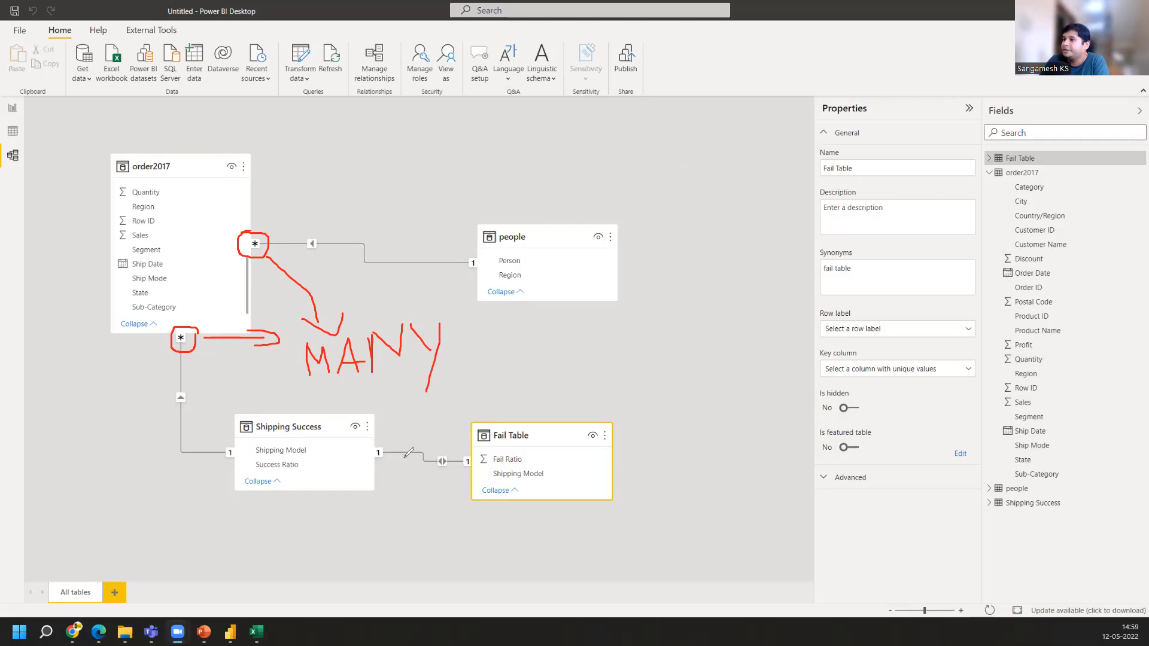
pyautogui.moveTo(392, 442)
pyautogui.mouseDown()
pyautogui.moveTo(359, 453)
pyautogui.moveTo(398, 444)
pyautogui.mouseUp()
pyautogui.moveTo(472, 452)
pyautogui.mouseDown()
pyautogui.moveTo(458, 454)
pyautogui.moveTo(476, 464)
pyautogui.mouseUp()
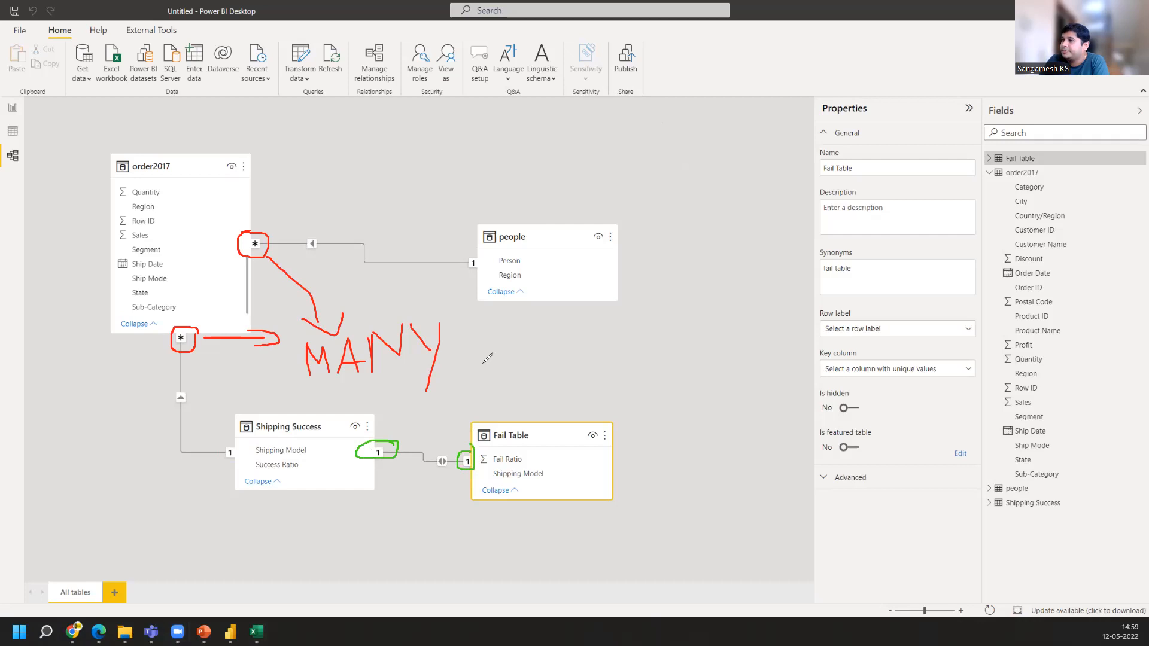
# Examine the one-to-one link between Shipping Success and Fail Table and the one-to-many link from order2017 to Shipping Success
pyautogui.moveTo(477, 256)
pyautogui.mouseDown()
pyautogui.moveTo(458, 258)
pyautogui.moveTo(485, 253)
pyautogui.mouseUp()
pyautogui.moveTo(219, 448)
pyautogui.mouseDown()
pyautogui.moveTo(217, 466)
pyautogui.moveTo(236, 443)
pyautogui.moveTo(233, 486)
pyautogui.moveTo(288, 570)
pyautogui.mouseUp()
pyautogui.moveTo(675, 537); pyautogui.dragTo(701, 397)
pyautogui.moveTo(394, 441); pyautogui.dragTo(627, 385)
pyautogui.moveTo(482, 461); pyautogui.dragTo(661, 401)
pyautogui.moveTo(488, 272); pyautogui.dragTo(679, 327)
pyautogui.moveTo(629, 375)
pyautogui.mouseDown()
pyautogui.moveTo(644, 376)
pyautogui.moveTo(639, 393)
pyautogui.moveTo(668, 392)
pyautogui.moveTo(661, 411)
pyautogui.moveTo(710, 402)
pyautogui.mouseUp()
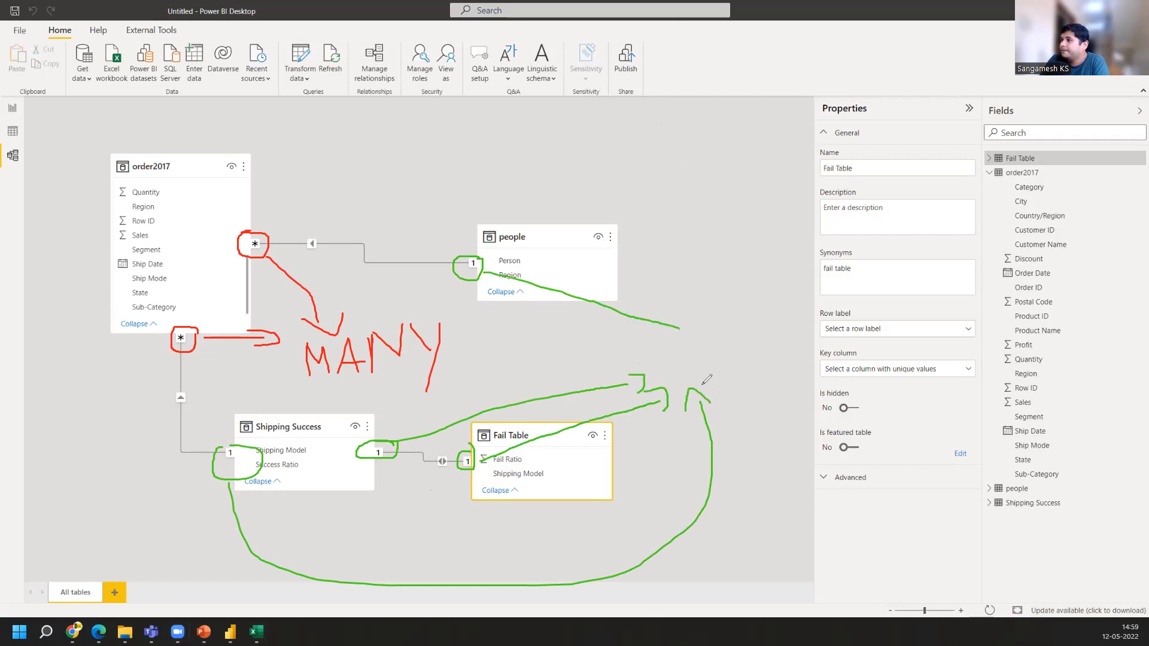
pyautogui.moveTo(680, 338)
pyautogui.mouseDown()
pyautogui.moveTo(695, 323)
pyautogui.moveTo(670, 358)
pyautogui.moveTo(688, 377)
pyautogui.moveTo(671, 354)
pyautogui.mouseUp()
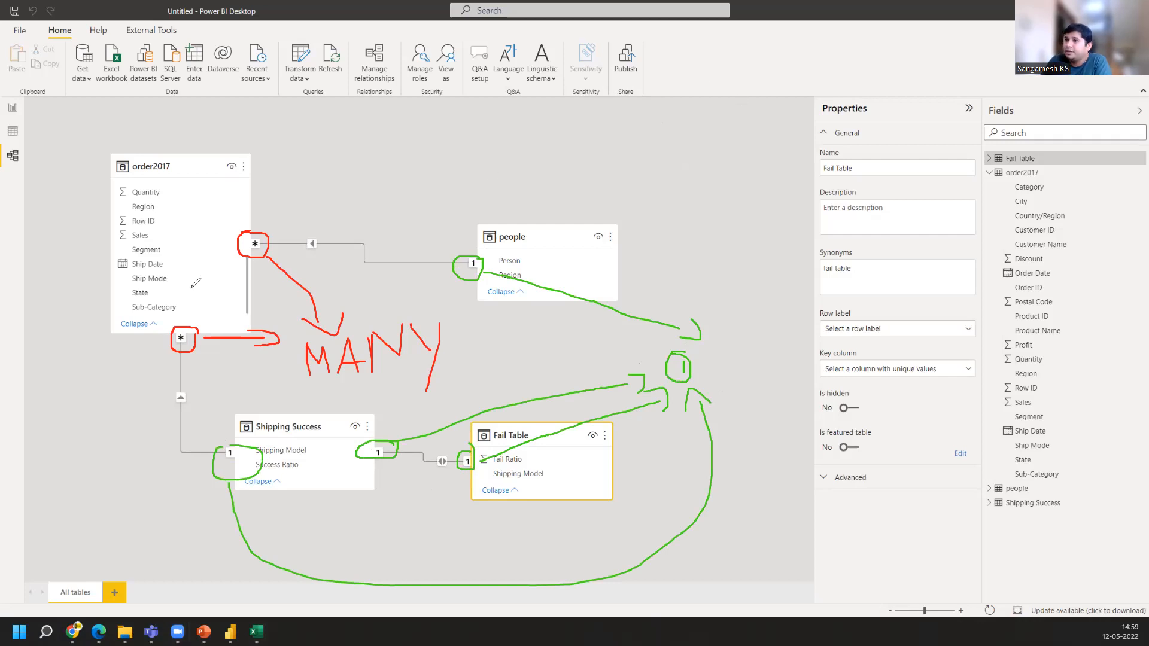
pyautogui.press('e')
pyautogui.moveTo(247, 431)
pyautogui.mouseDown()
pyautogui.moveTo(223, 455)
pyautogui.moveTo(255, 443)
pyautogui.moveTo(235, 430)
pyautogui.mouseUp()
pyautogui.moveTo(187, 310)
pyautogui.mouseDown()
pyautogui.moveTo(171, 350)
pyautogui.moveTo(205, 324)
pyautogui.moveTo(177, 311)
pyautogui.mouseUp()
pyautogui.moveTo(378, 438)
pyautogui.mouseDown()
pyautogui.moveTo(387, 469)
pyautogui.moveTo(376, 440)
pyautogui.mouseUp()
pyautogui.moveTo(471, 443)
pyautogui.mouseDown()
pyautogui.moveTo(482, 479)
pyautogui.moveTo(470, 444)
pyautogui.mouseUp()
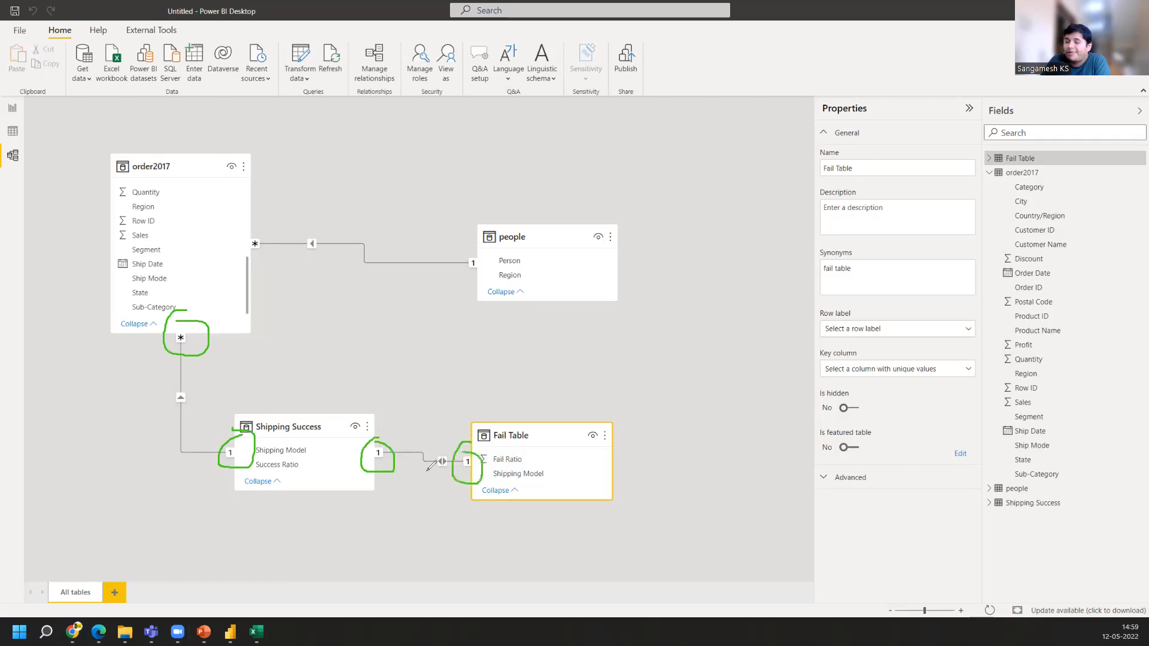
pyautogui.moveTo(172, 360); pyautogui.dragTo(135, 459)
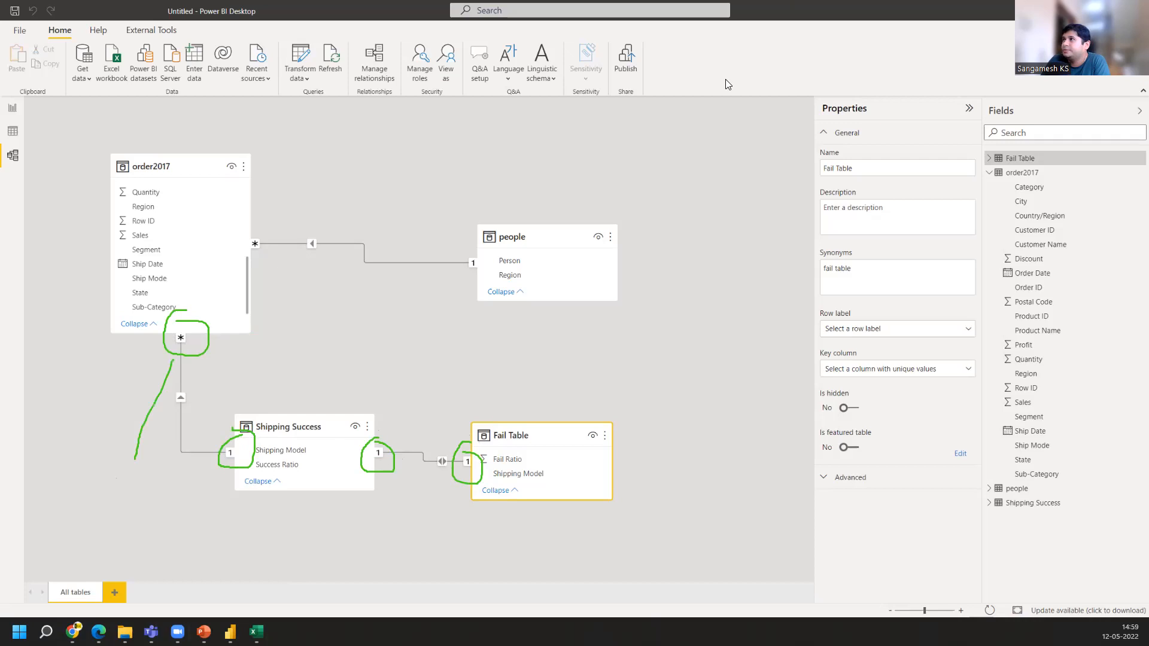
pyautogui.hotkey('ctrl', 'z')
pyautogui.moveTo(181, 433)
pyautogui.mouseDown()
pyautogui.moveTo(106, 498)
pyautogui.moveTo(136, 495)
pyautogui.mouseUp()
pyautogui.moveTo(104, 518)
pyautogui.mouseDown()
pyautogui.moveTo(93, 534)
pyautogui.moveTo(98, 513)
pyautogui.moveTo(132, 536)
pyautogui.moveTo(160, 517)
pyautogui.moveTo(171, 540)
pyautogui.mouseUp()
pyautogui.moveTo(189, 495)
pyautogui.mouseDown()
pyautogui.moveTo(214, 538)
pyautogui.moveTo(217, 514)
pyautogui.moveTo(233, 514)
pyautogui.mouseUp()
pyautogui.moveTo(269, 548)
pyautogui.mouseDown()
pyautogui.moveTo(271, 513)
pyautogui.moveTo(296, 550)
pyautogui.moveTo(339, 546)
pyautogui.moveTo(356, 520)
pyautogui.moveTo(384, 546)
pyautogui.moveTo(378, 572)
pyautogui.mouseUp()
pyautogui.moveTo(441, 509)
pyautogui.mouseDown()
pyautogui.moveTo(329, 490)
pyautogui.moveTo(141, 487)
pyautogui.moveTo(57, 551)
pyautogui.moveTo(310, 560)
pyautogui.moveTo(440, 507)
pyautogui.mouseUp()
pyautogui.moveTo(424, 453)
pyautogui.mouseDown()
pyautogui.moveTo(434, 383)
pyautogui.moveTo(443, 400)
pyautogui.mouseUp()
pyautogui.moveTo(437, 347)
pyautogui.mouseDown()
pyautogui.moveTo(428, 371)
pyautogui.moveTo(509, 374)
pyautogui.mouseUp()
pyautogui.moveTo(533, 331)
pyautogui.mouseDown()
pyautogui.moveTo(554, 377)
pyautogui.moveTo(560, 358)
pyautogui.moveTo(577, 357)
pyautogui.moveTo(717, 388)
pyautogui.mouseUp()
pyautogui.click(619, 358)
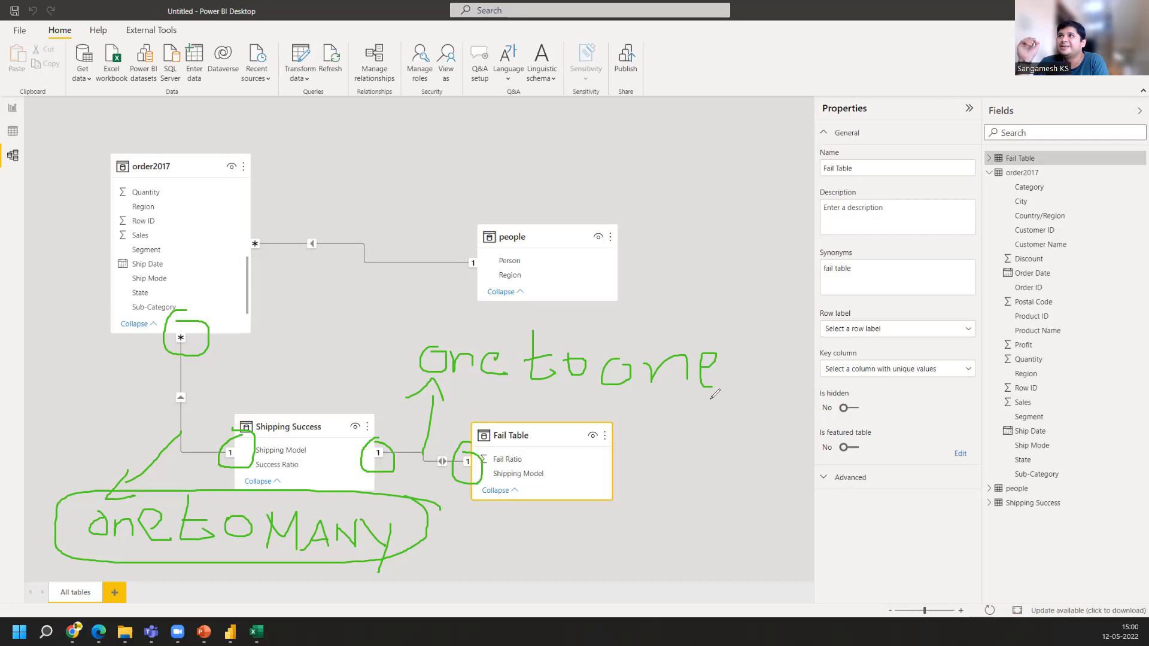
pyautogui.click(735, 94)
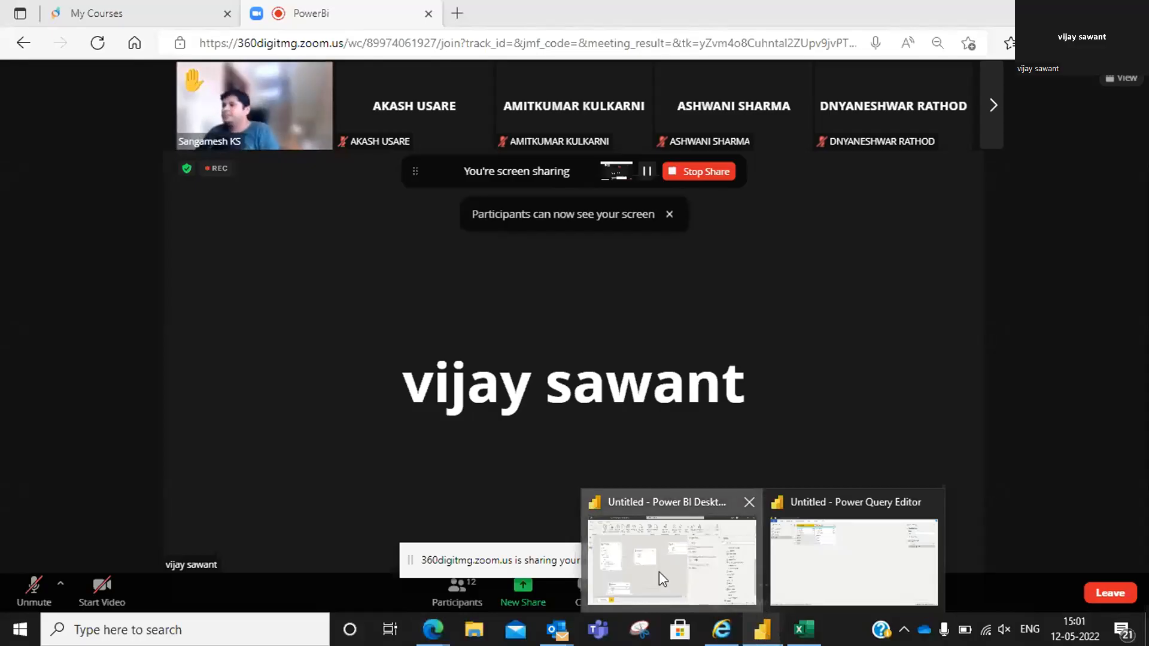
pyautogui.click(659, 572)
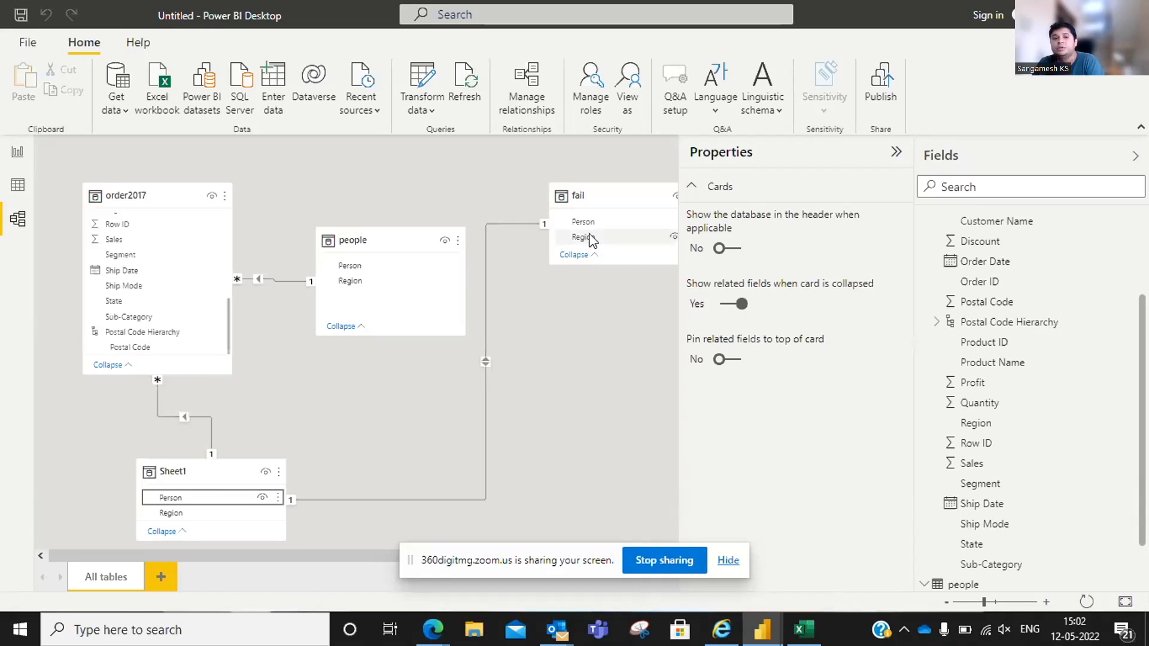
# Relate the fail table's Person column to the people table, then try linking order2017's Sub-Category column to fail
pyautogui.moveTo(590, 238); pyautogui.dragTo(354, 298)
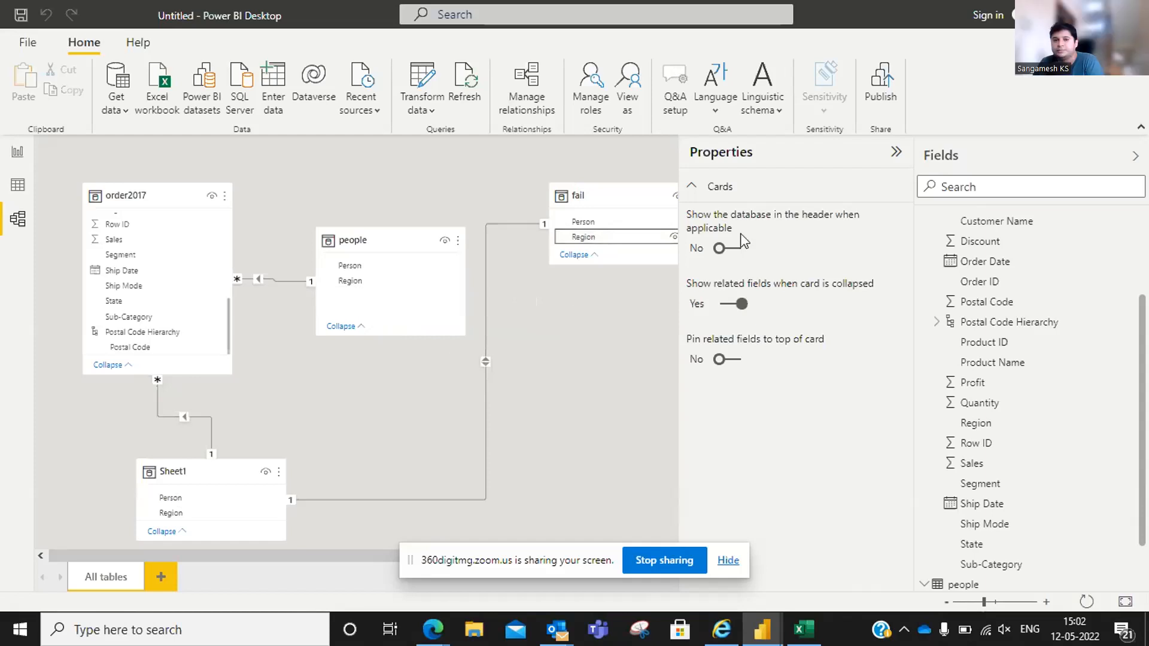
pyautogui.click(897, 155)
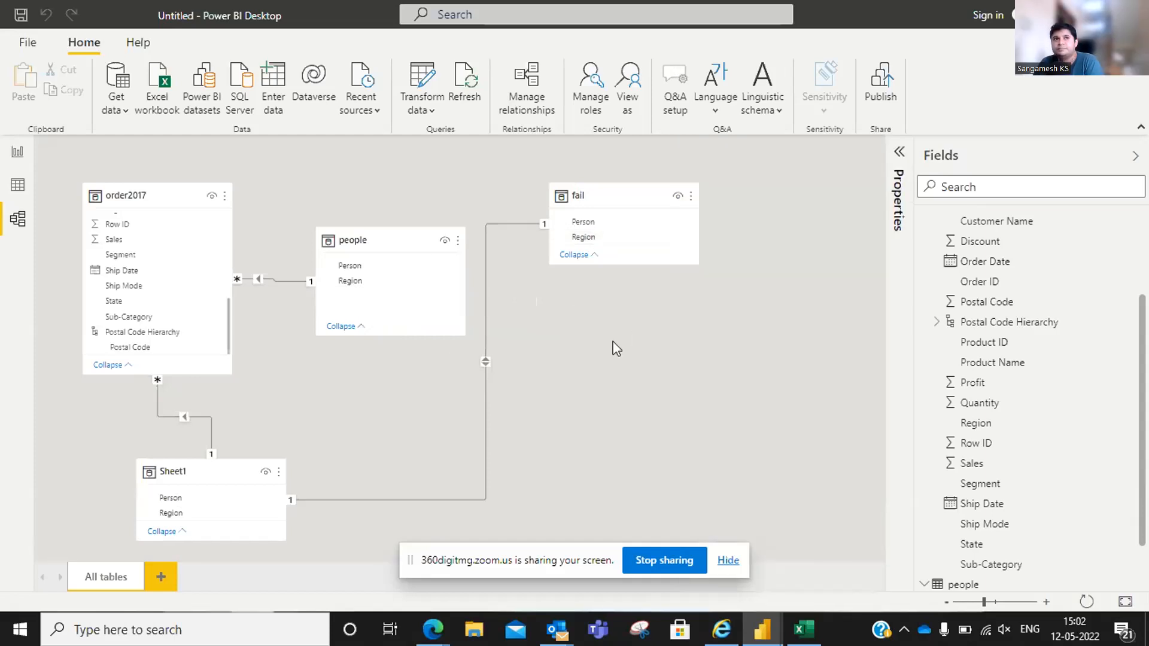
pyautogui.moveTo(624, 225); pyautogui.dragTo(372, 287)
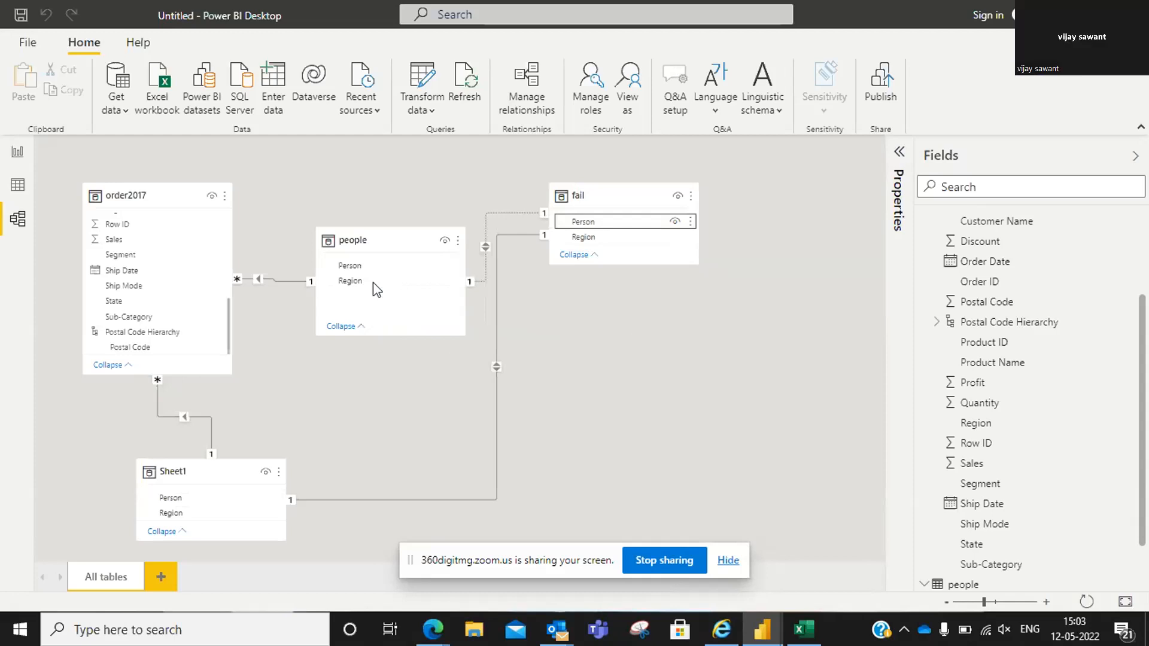
pyautogui.moveTo(153, 316); pyautogui.dragTo(615, 211)
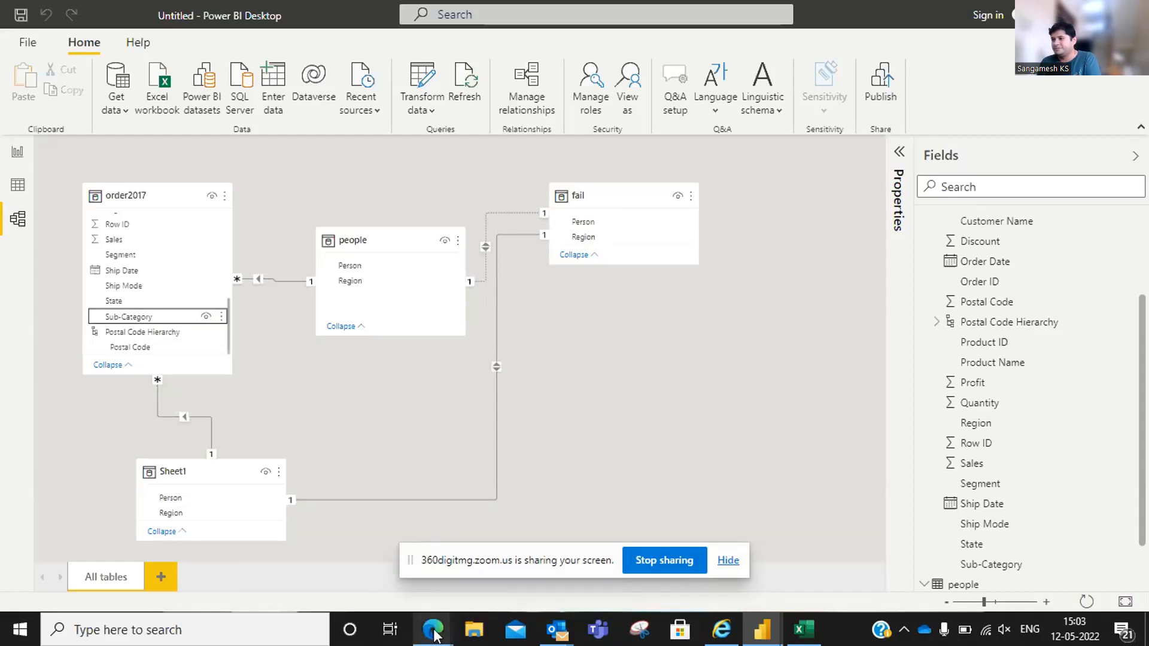
pyautogui.moveTo(435, 633)
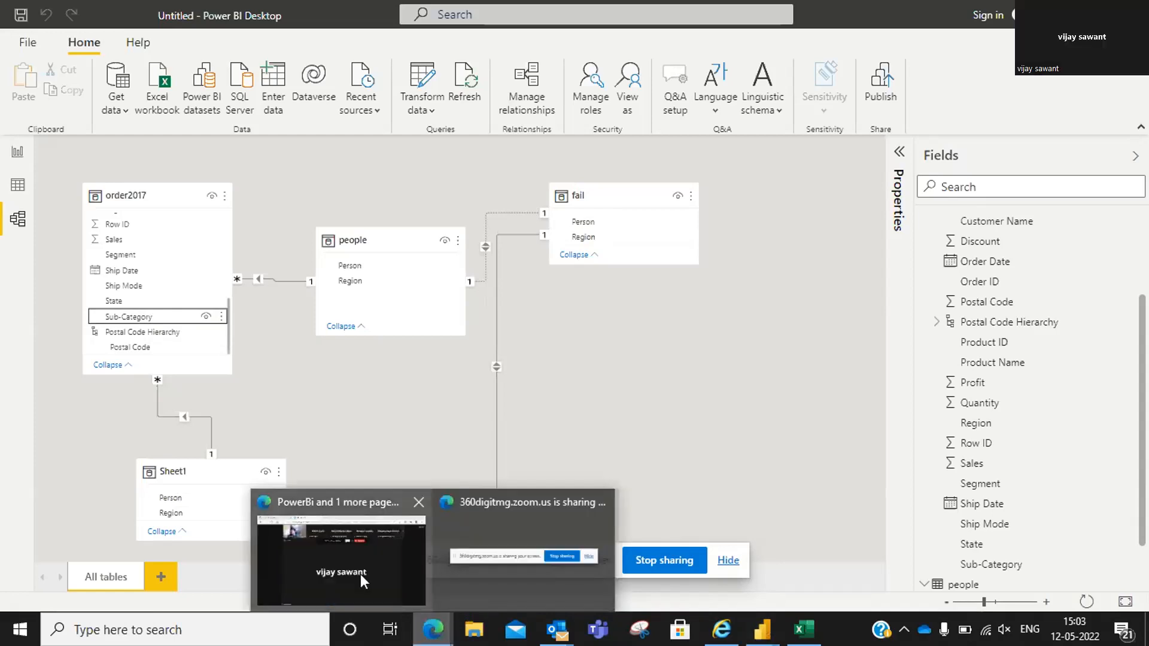
pyautogui.click(361, 573)
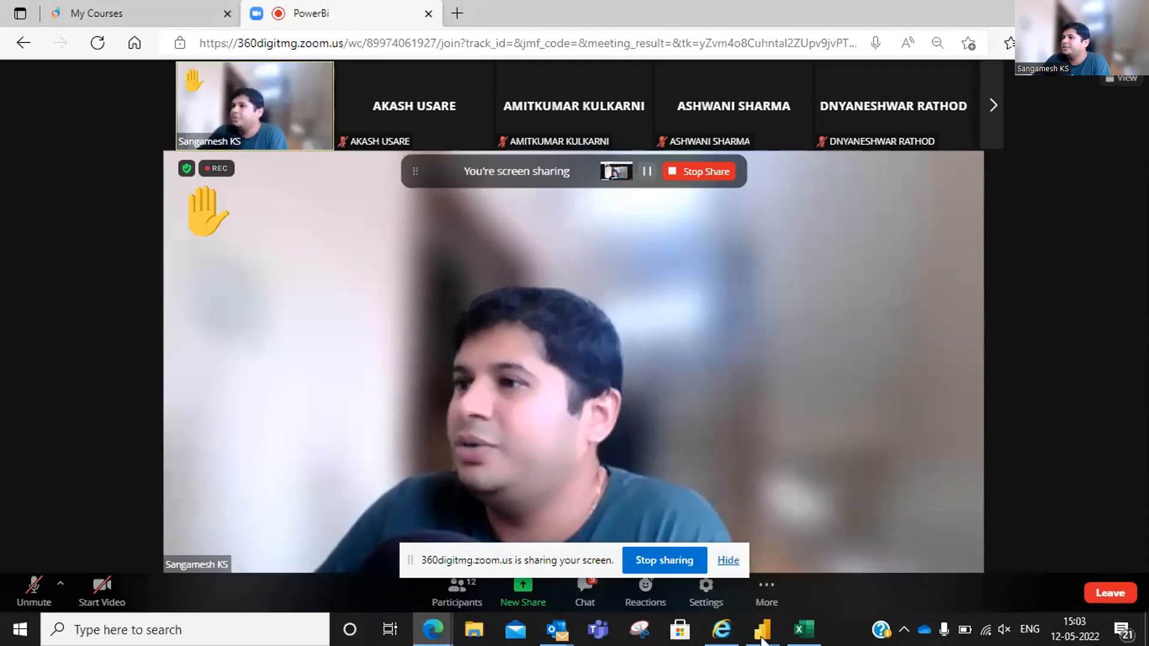
pyautogui.moveTo(763, 629)
pyautogui.click(727, 568)
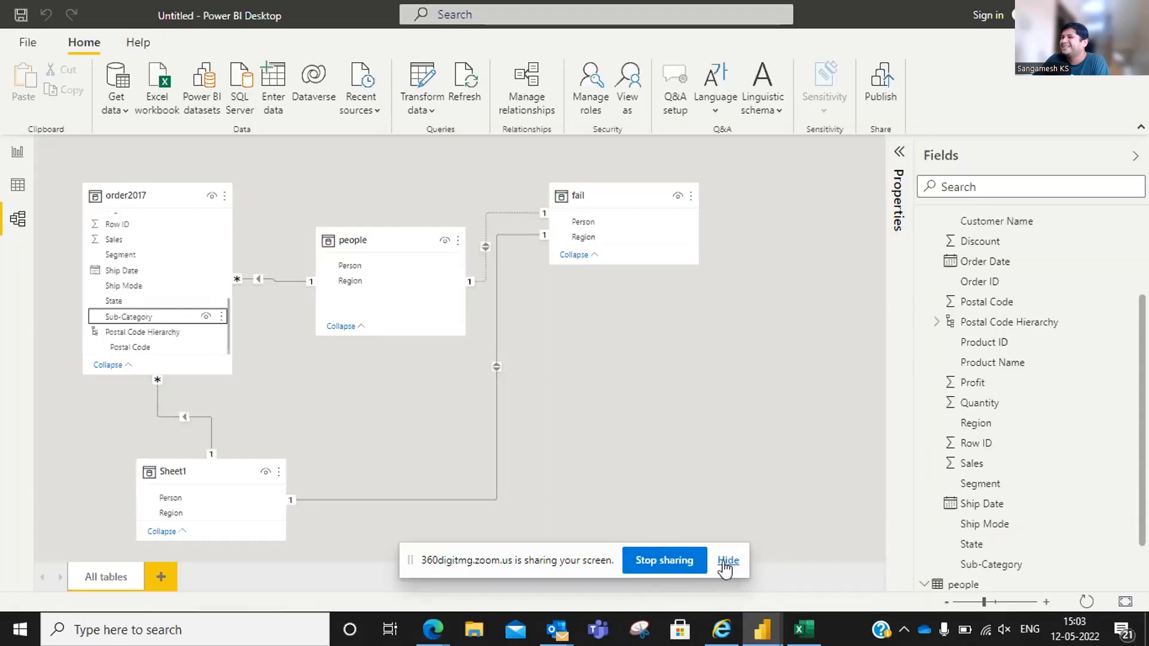
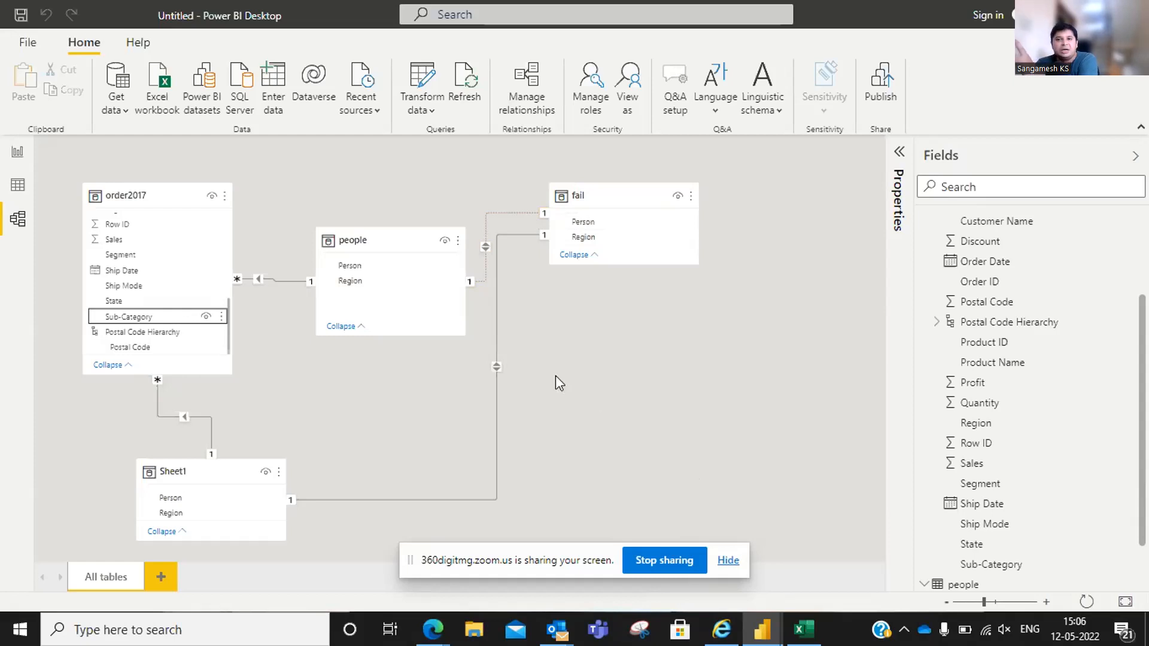
# Relate the people table's Region column to the fail table's Region column
pyautogui.click(371, 283)
pyautogui.moveTo(377, 282); pyautogui.dragTo(603, 239)
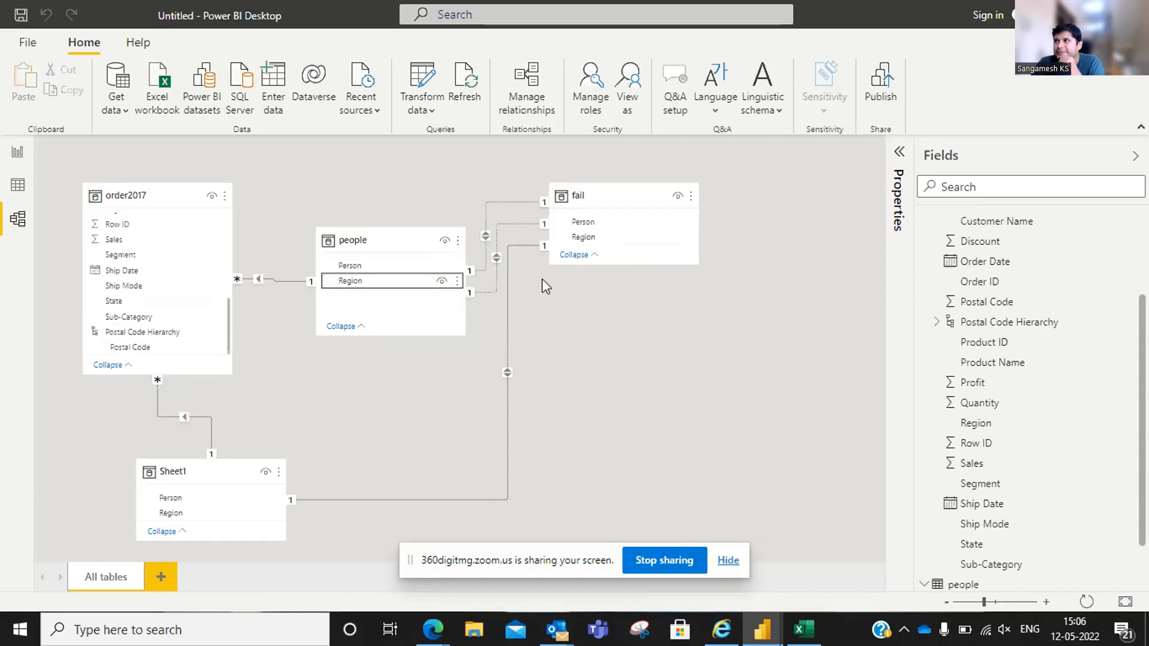
# Delete both relationships linking the people table to the fail table
pyautogui.rightClick(500, 203)
pyautogui.click(509, 211)
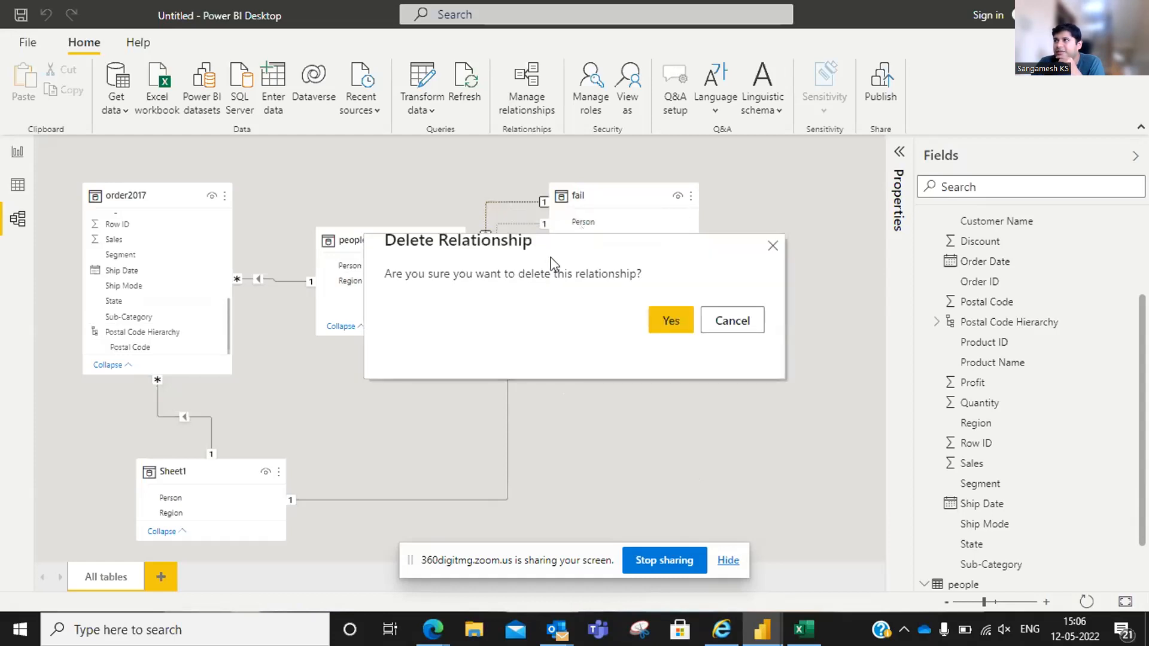
pyautogui.click(664, 322)
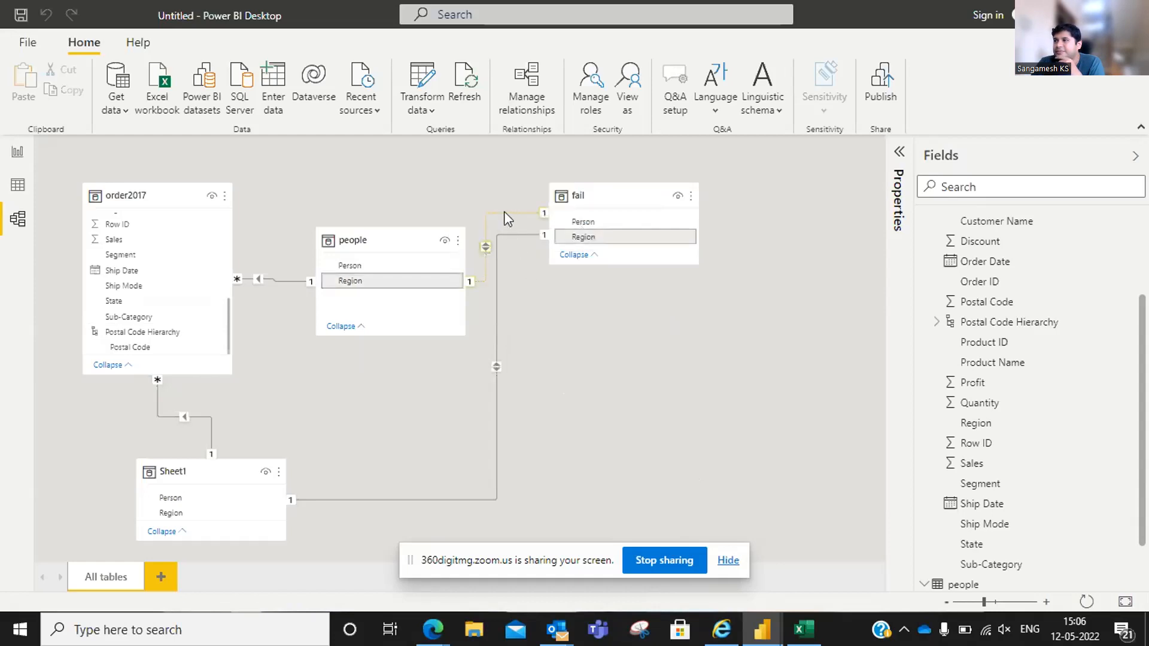
pyautogui.rightClick(504, 212)
pyautogui.click(529, 230)
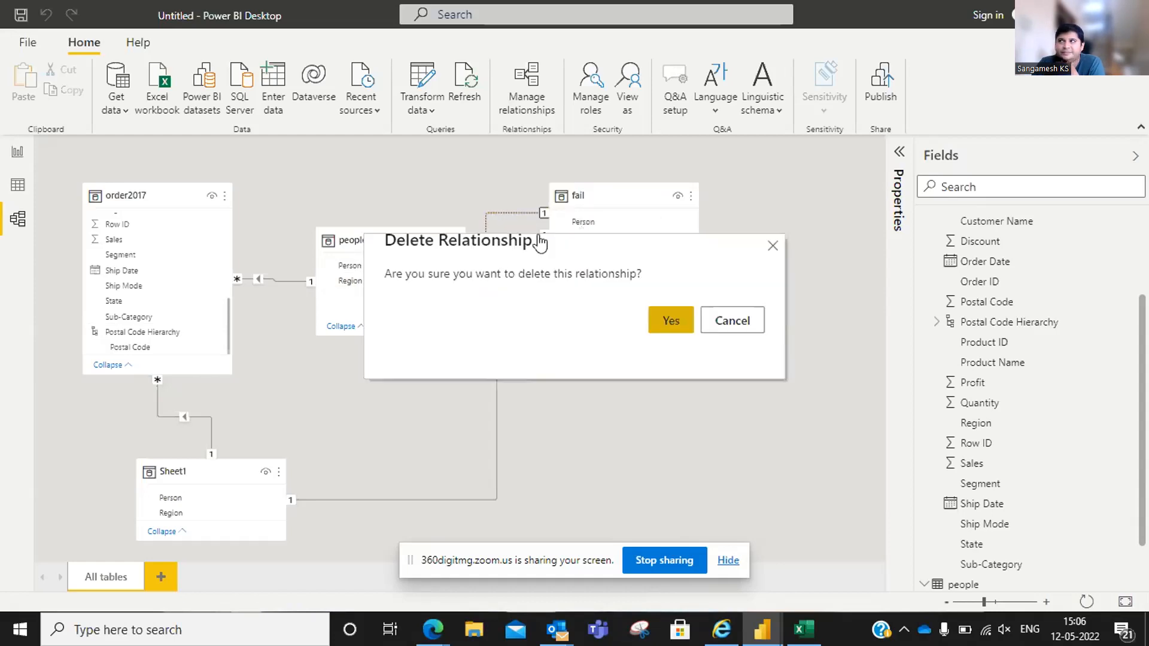
pyautogui.click(671, 319)
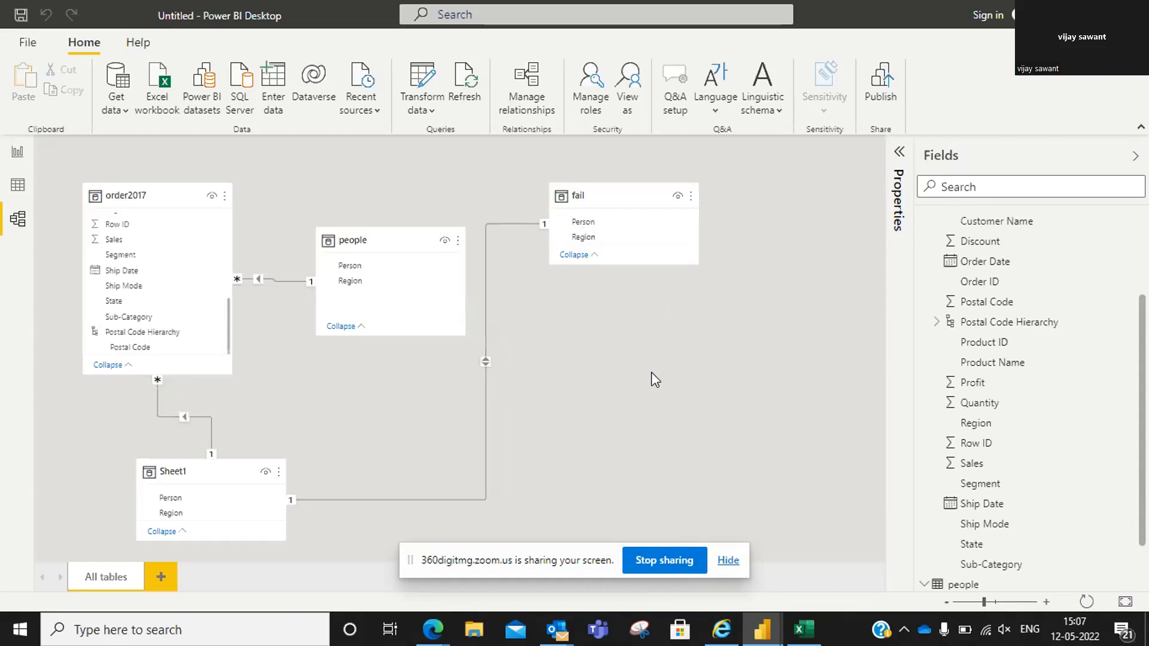
# Switch to Excel and clear the contents of columns A through H on the worksheet
pyautogui.click(651, 551)
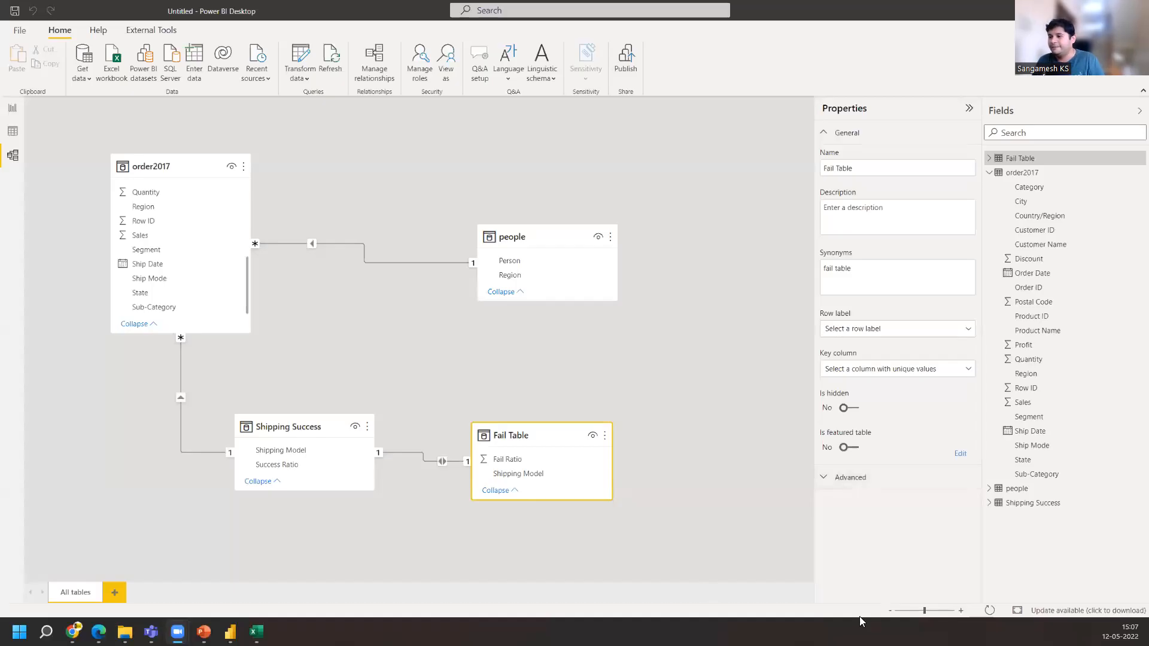
pyautogui.click(256, 632)
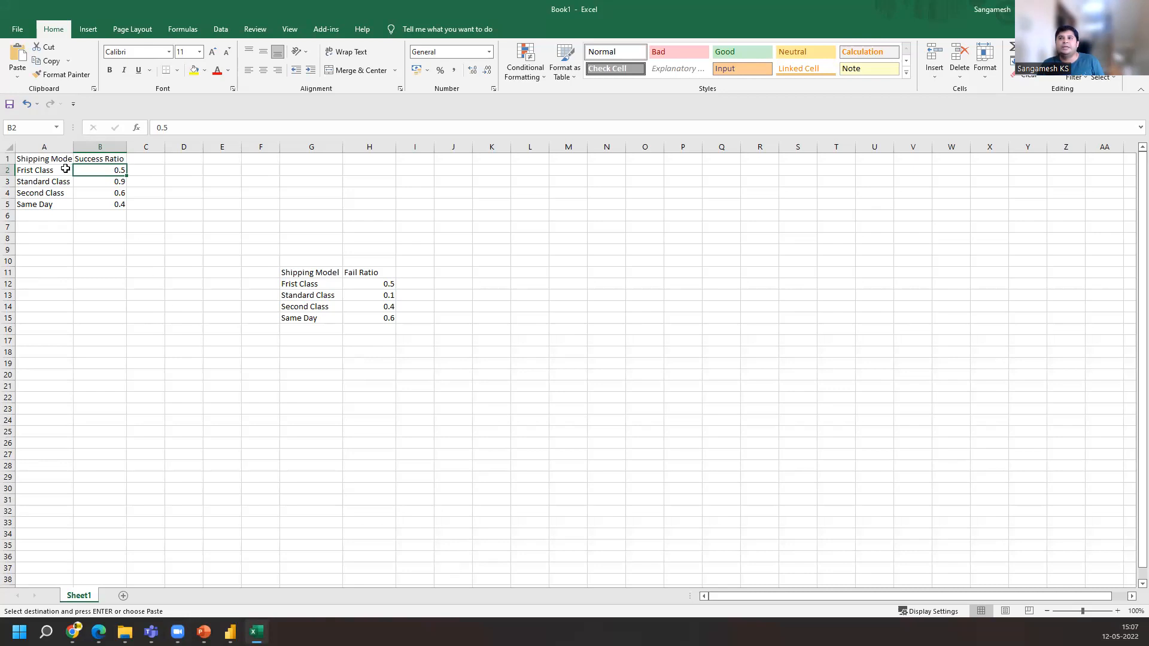
pyautogui.click(60, 147)
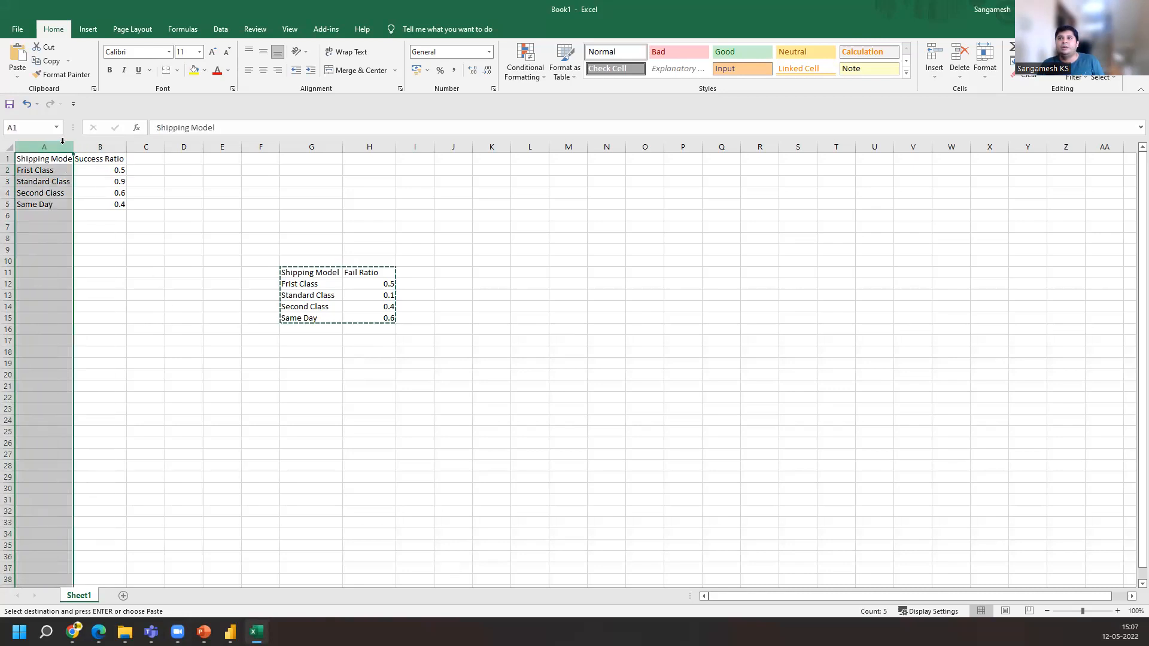
pyautogui.keyDown('shift'); pyautogui.click(116, 149); pyautogui.keyUp('shift')
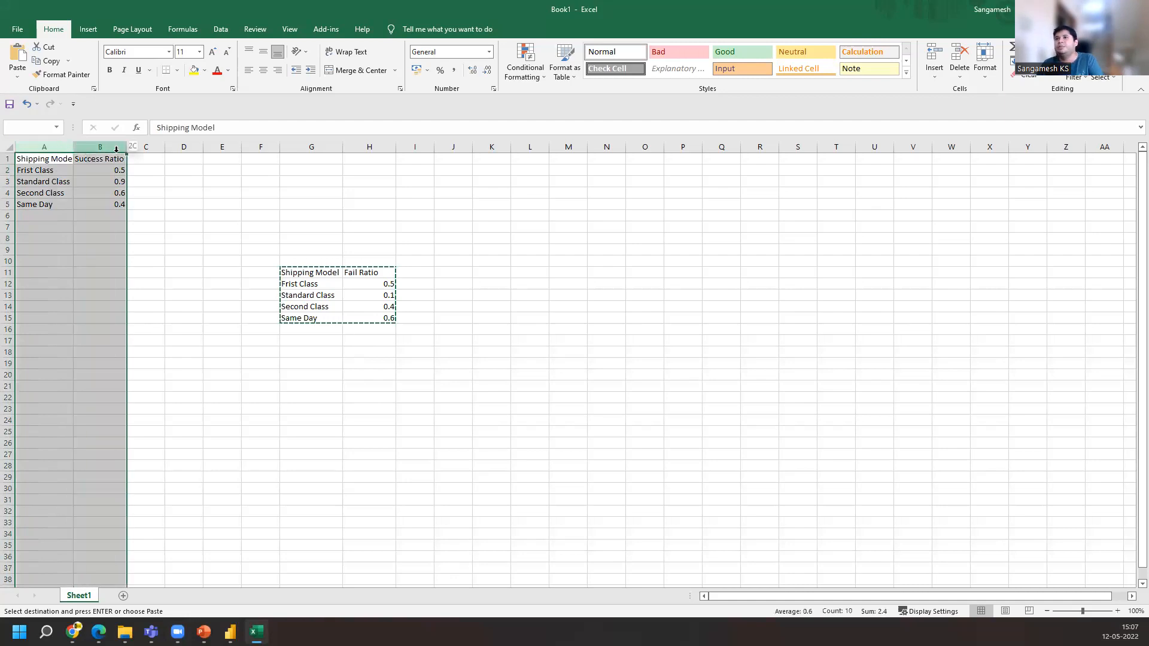
pyautogui.keyDown('shift'); pyautogui.click(309, 147); pyautogui.keyUp('shift')
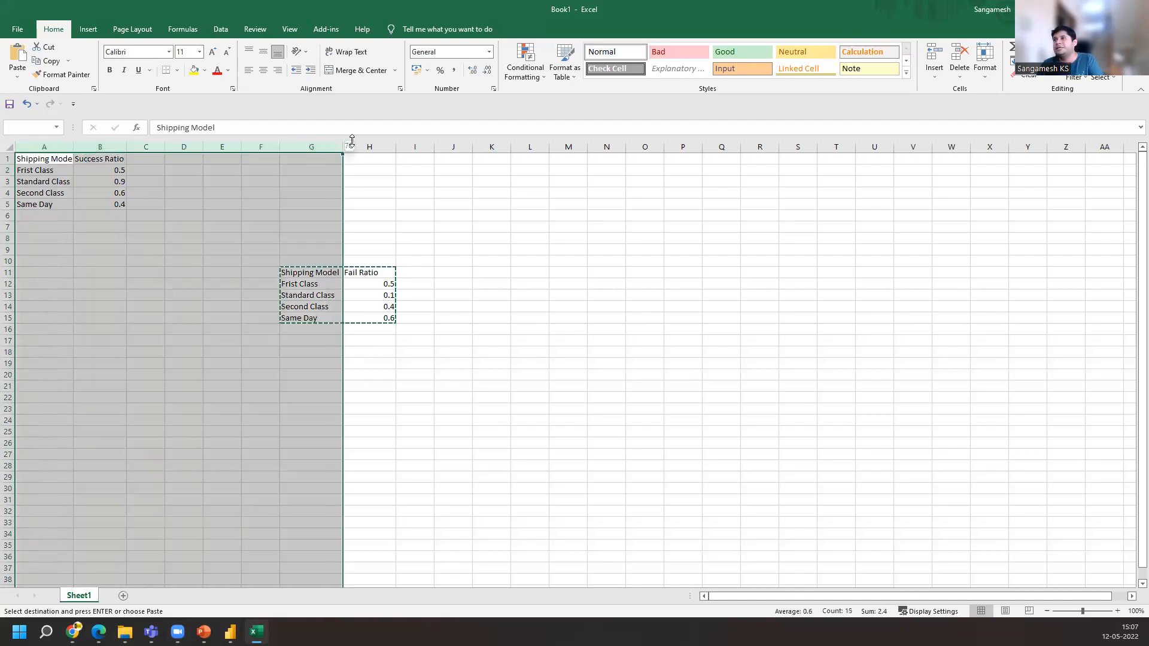
pyautogui.keyDown('shift'); pyautogui.click(357, 147); pyautogui.keyUp('shift')
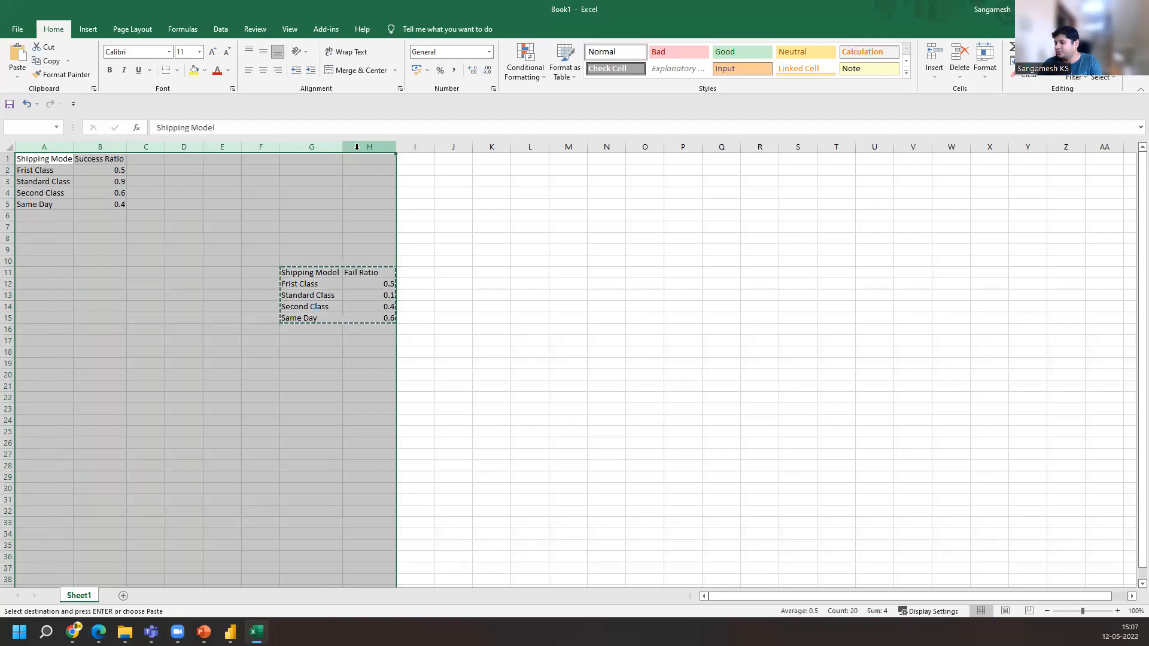
pyautogui.press('Delete')
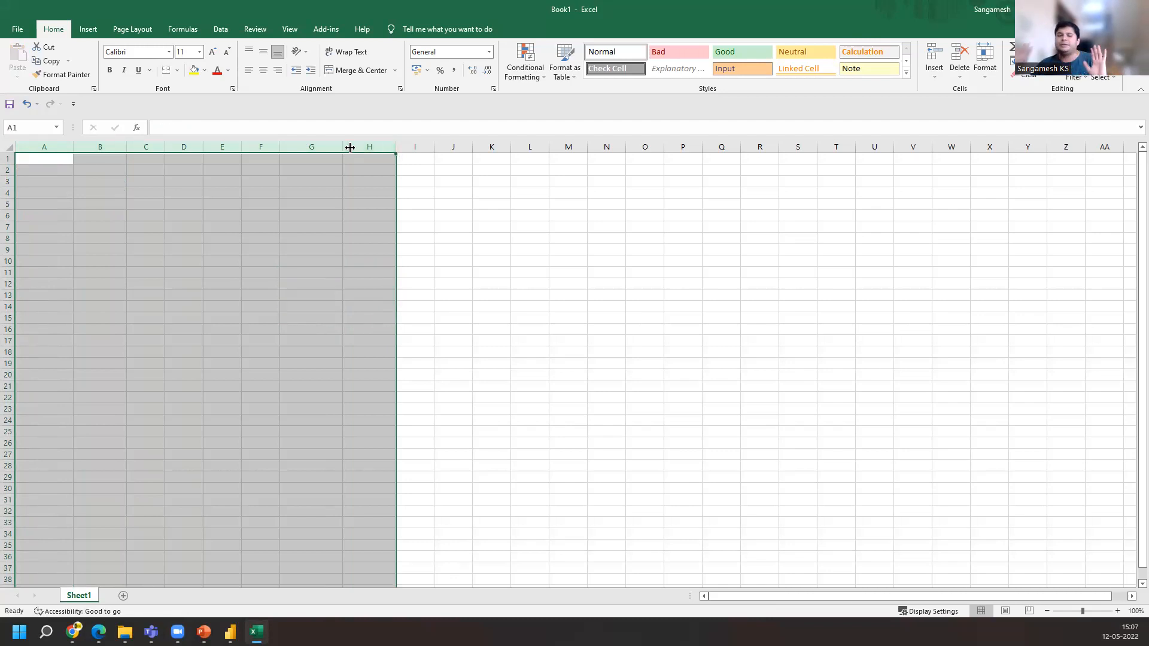
# Enter the column headers Date, Segment and Sales in row 1
pyautogui.click(59, 158)
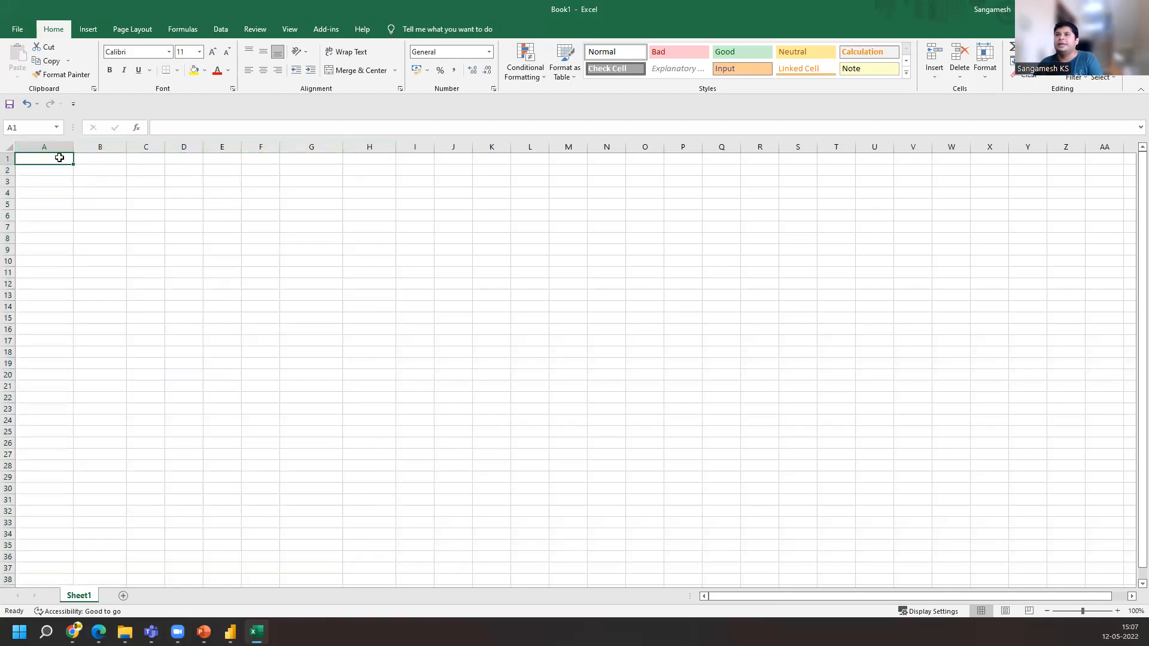
pyautogui.write('Date')
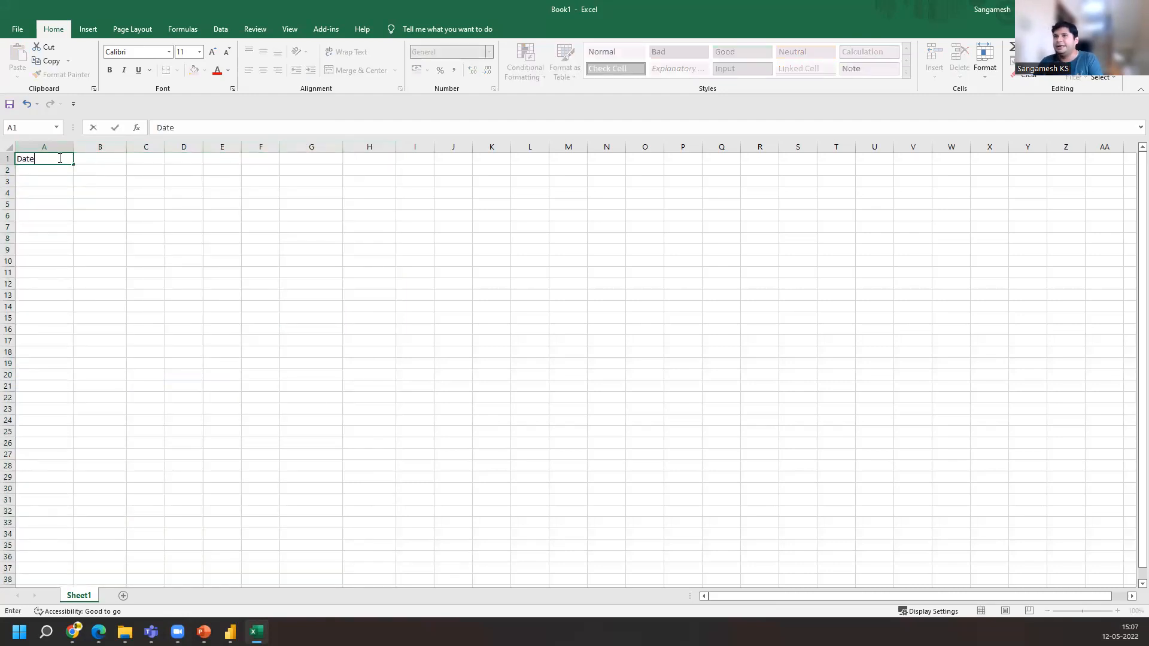
pyautogui.press('Tab')
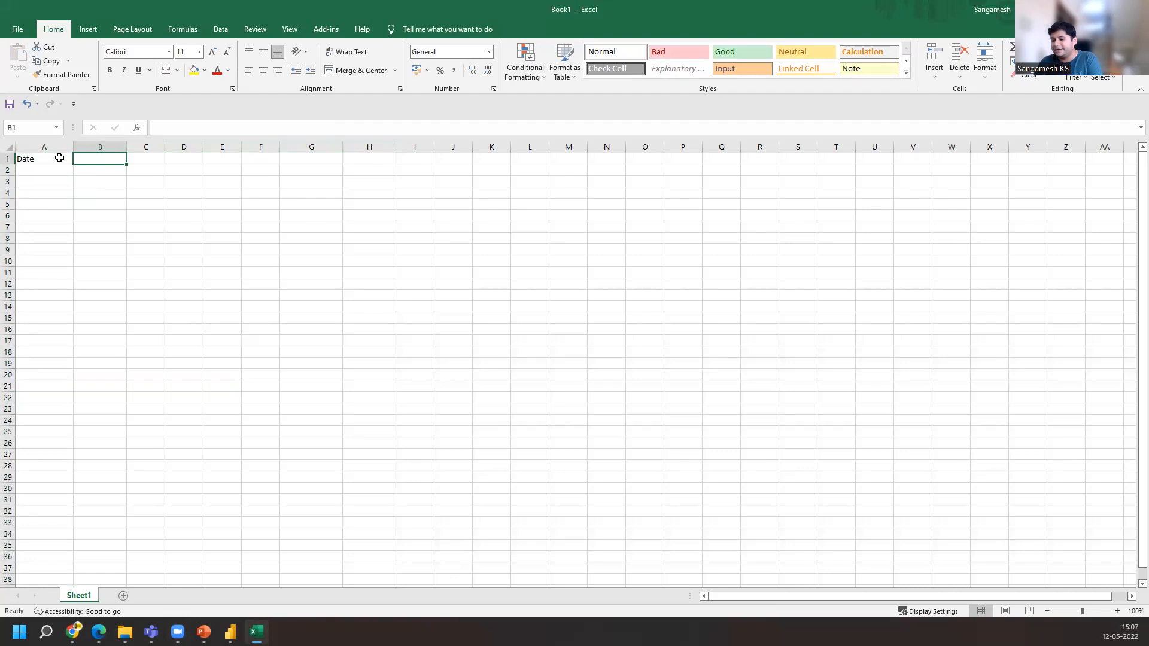
pyautogui.write('Segment')
pyautogui.press('Return')
pyautogui.press('Up')
pyautogui.press('Right')
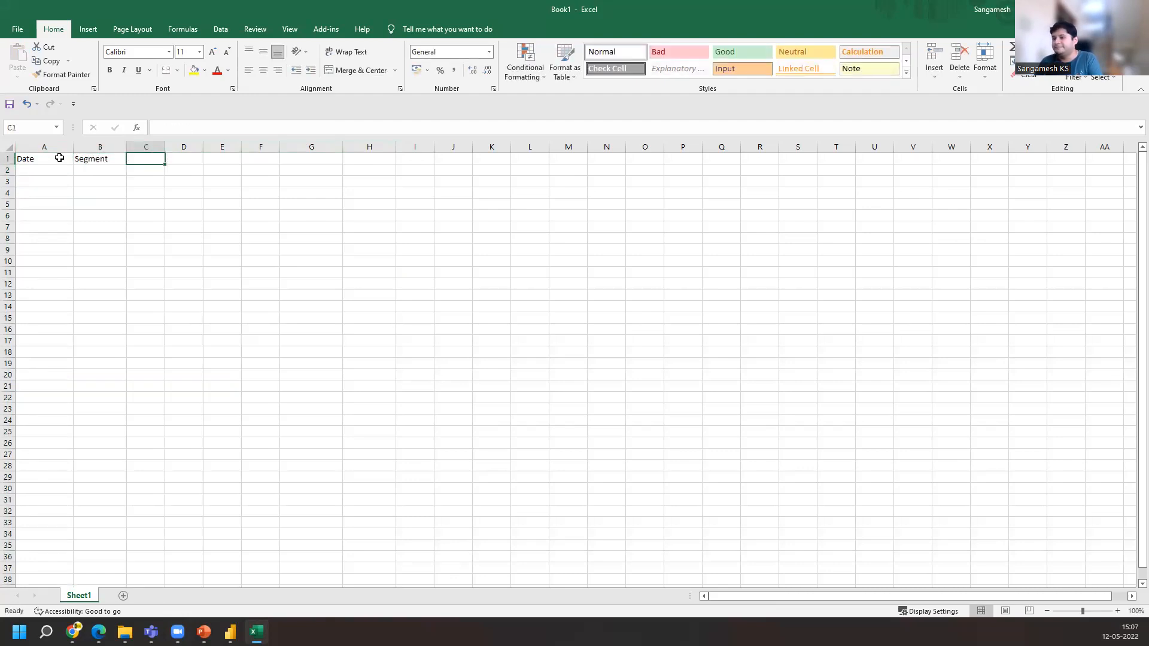
pyautogui.write('Sales')
pyautogui.press('Return')
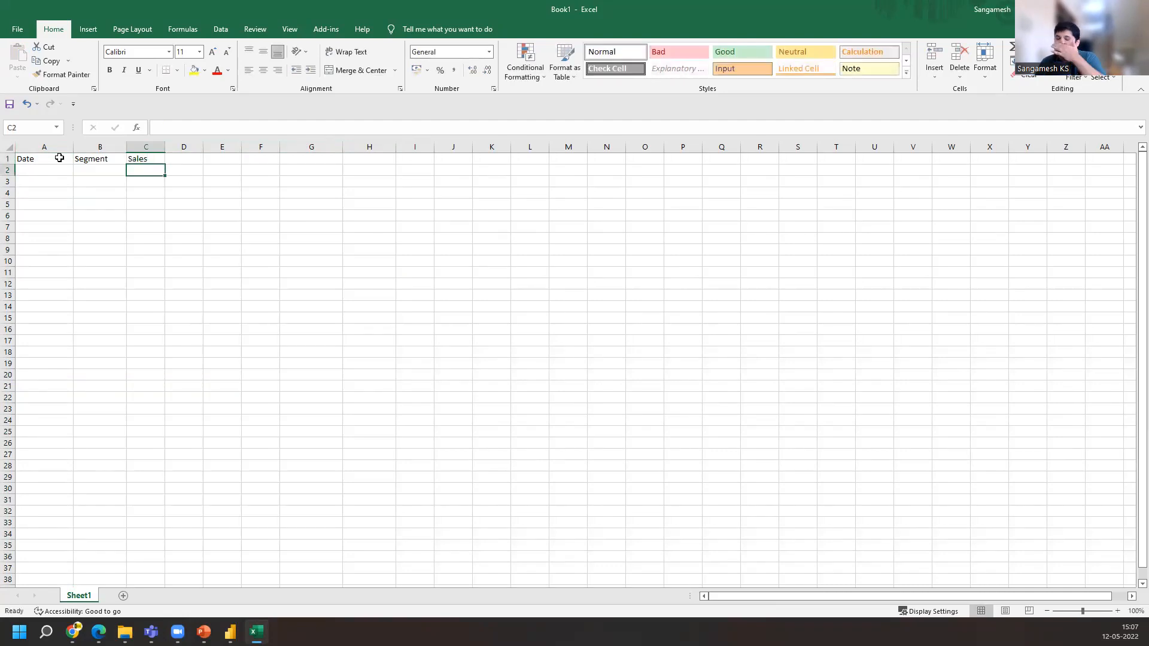
# Enter the date 1/1/2022 in A2 and fill the dates down to row 12
pyautogui.click(36, 169)
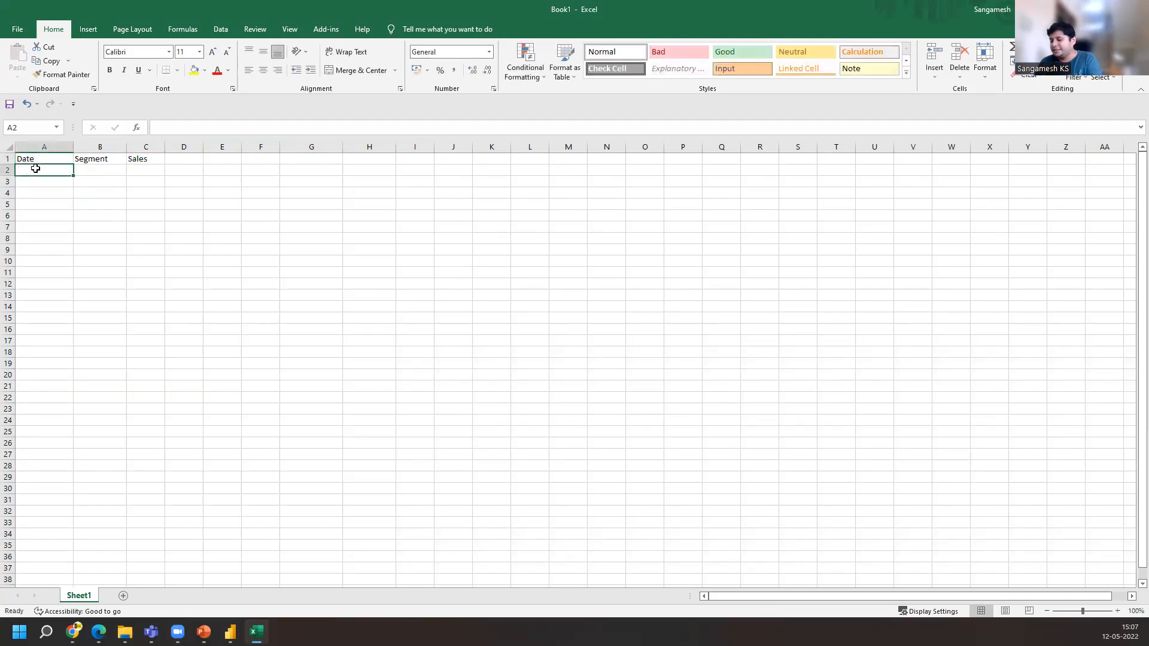
pyautogui.write('1')
pyautogui.write('/1/202')
pyautogui.write('12')
pyautogui.press('BackSpace')
pyautogui.press('BackSpace')
pyautogui.write('2')
pyautogui.press('Return')
pyautogui.click(53, 168)
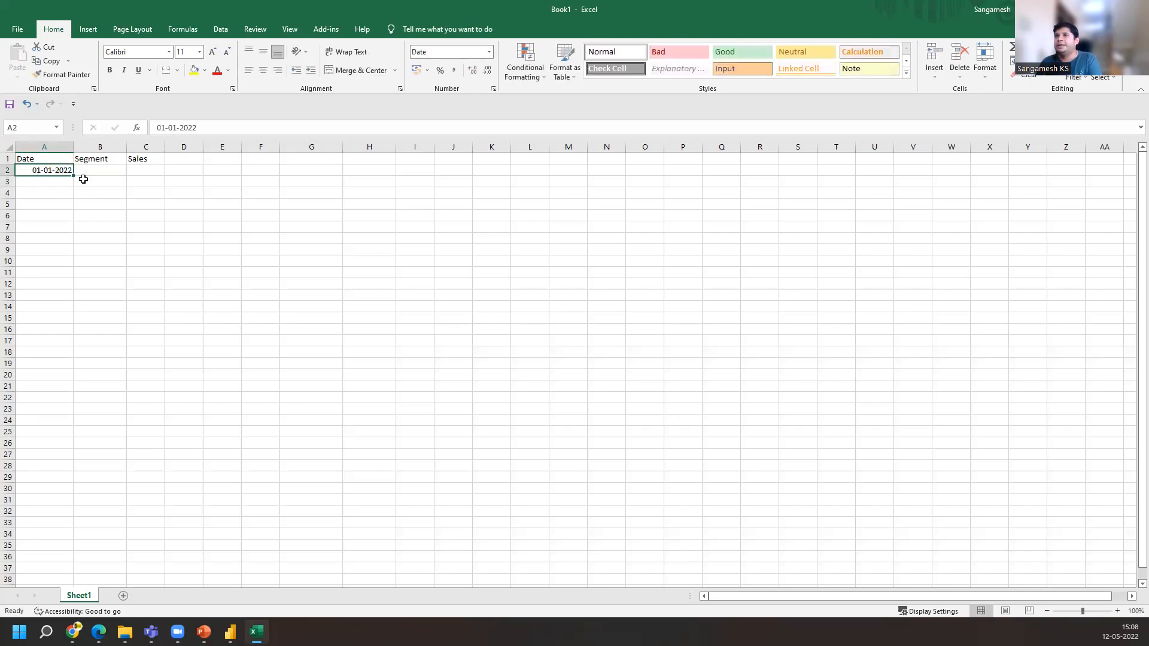
pyautogui.moveTo(74, 175); pyautogui.dragTo(65, 286)
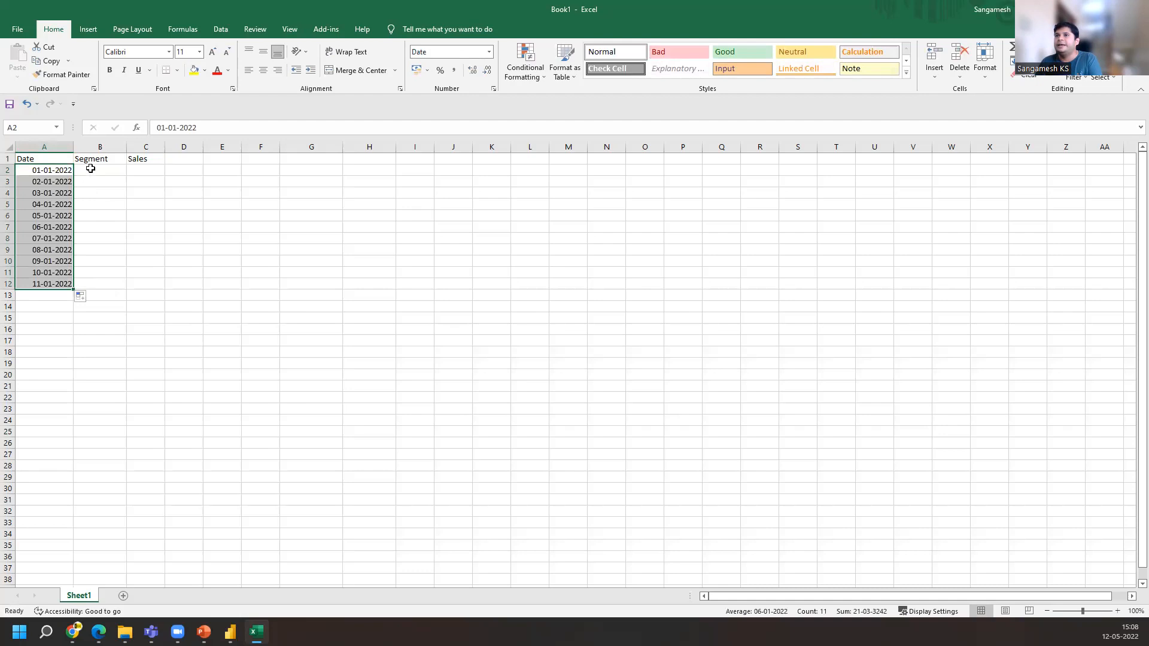
# Enter Corporate as the segment for the first date in B2
pyautogui.click(59, 185)
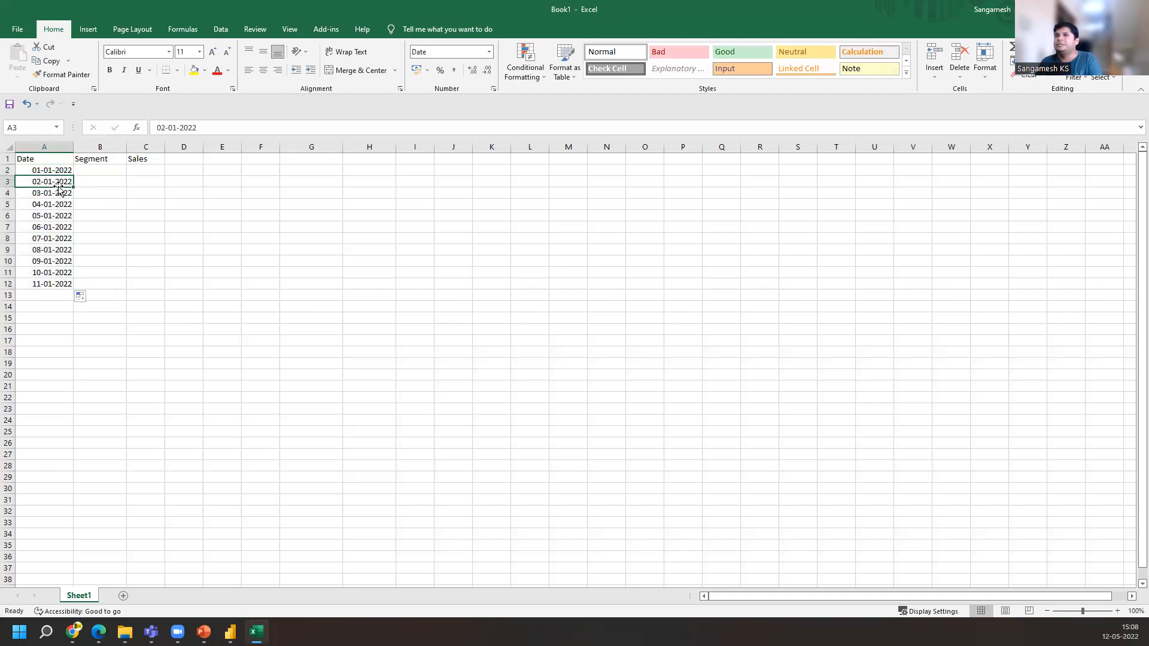
pyautogui.click(93, 168)
pyautogui.write('Seg')
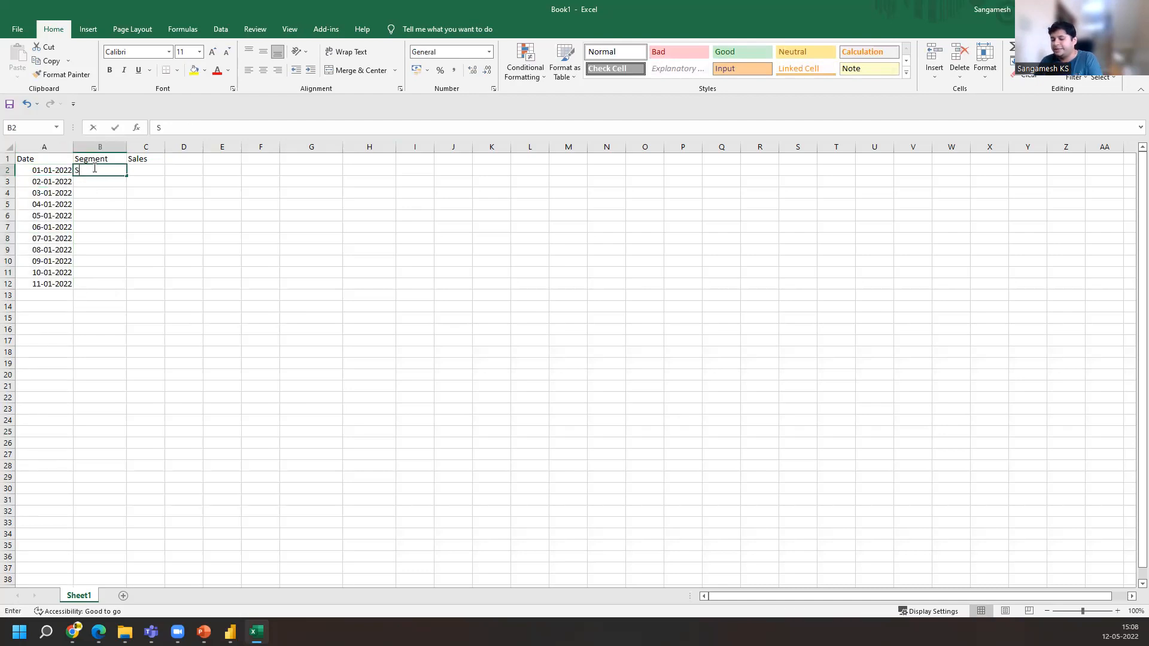
pyautogui.press('BackSpace')
pyautogui.press('BackSpace')
pyautogui.press('BackSpace')
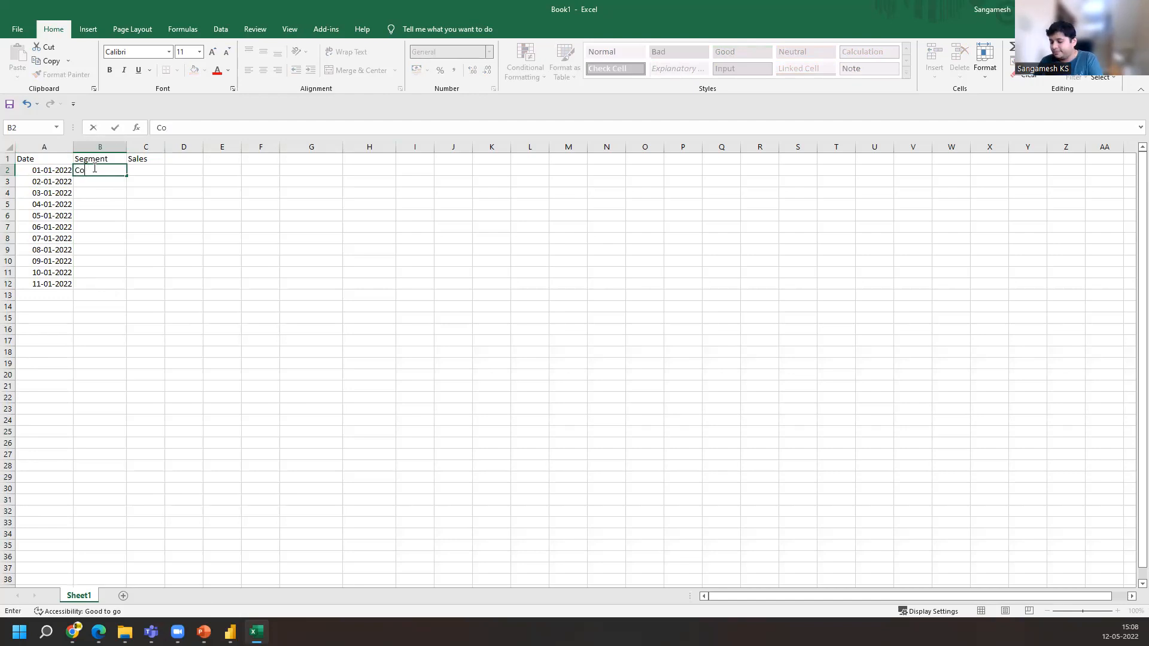
pyautogui.write('Corporate')
pyautogui.press('Return')
# Copy Corporate down the Segment column through row 12
pyautogui.click(93, 169)
pyautogui.hotkey('ctrl', 'c')
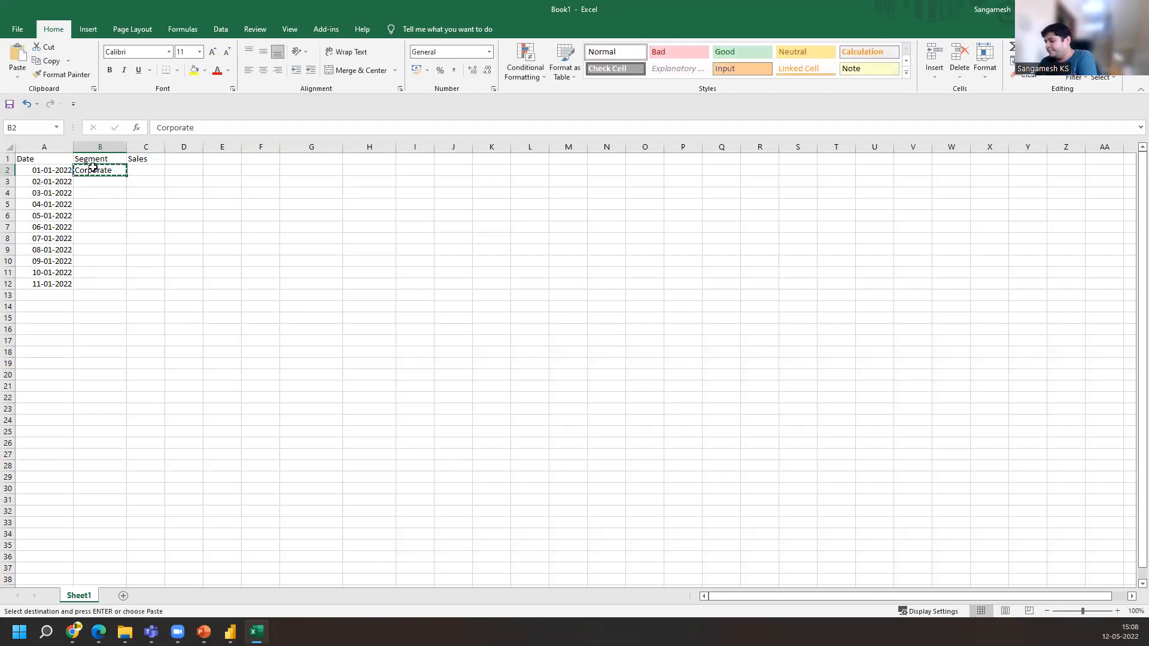
pyautogui.hotkey('shift', 'Down')
pyautogui.hotkey('shift', 'Down')
pyautogui.hotkey('shift', 'Down')
pyautogui.hotkey('shift', 'Down')
pyautogui.hotkey('shift', 'Down')
pyautogui.hotkey('shift', 'Down')
pyautogui.hotkey('shift', 'Down')
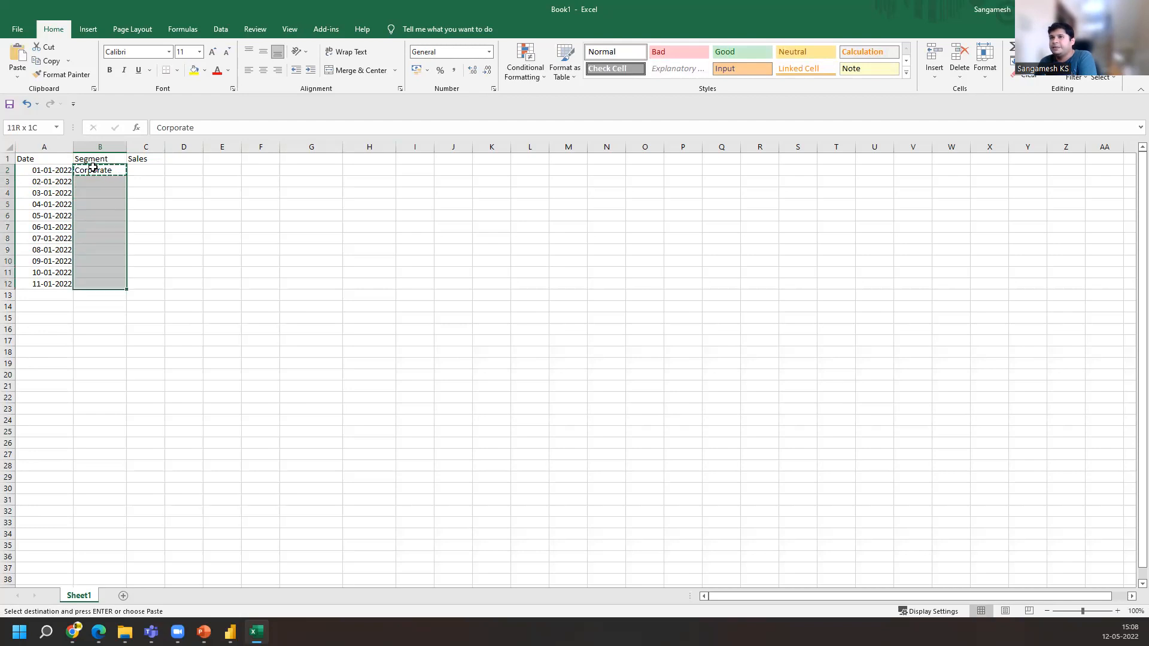
pyautogui.hotkey('ctrl', 'v')
# Copy the Date and Segment rows 2 to 12 and paste them below starting at row 13
pyautogui.press('Left')
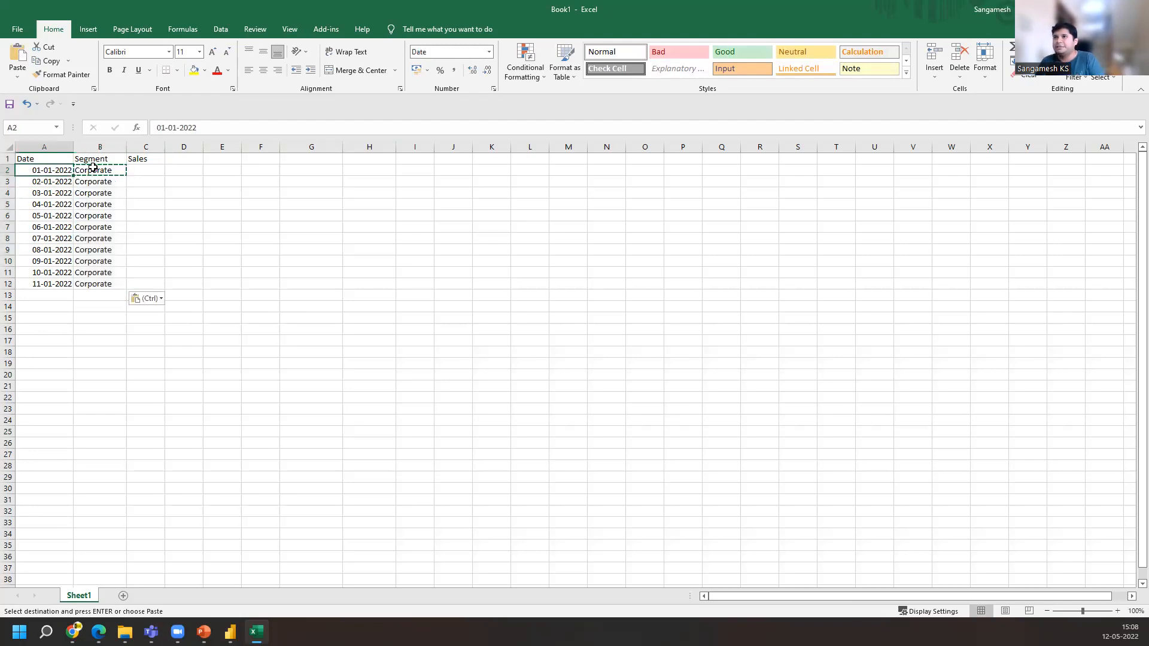
pyautogui.hotkey('shift', 'Down')
pyautogui.hotkey('shift', 'Down')
pyautogui.hotkey('shift', 'Down')
pyautogui.hotkey('shift', 'Down')
pyautogui.hotkey('shift', 'Down')
pyautogui.hotkey('shift', 'Down')
pyautogui.hotkey('shift', 'Down')
pyautogui.hotkey('shift', 'Down')
pyautogui.hotkey('shift', 'Down')
pyautogui.hotkey('shift', 'Down')
pyautogui.hotkey('shift', 'Down')
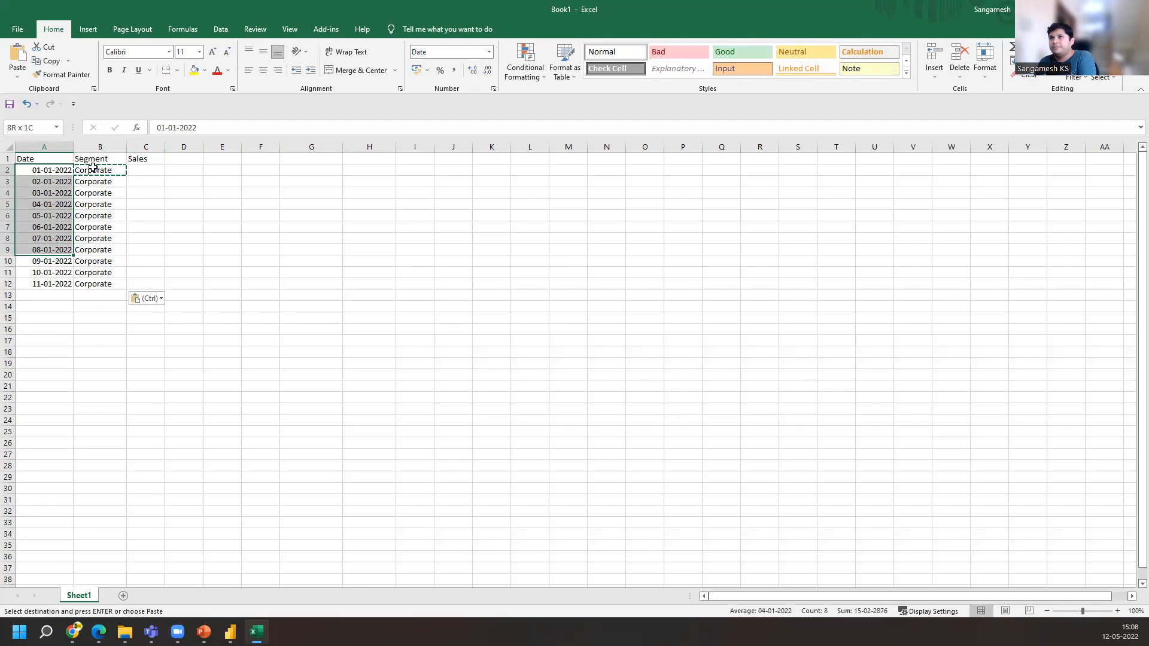
pyautogui.hotkey('shift', 'Up')
pyautogui.hotkey('shift', 'Right')
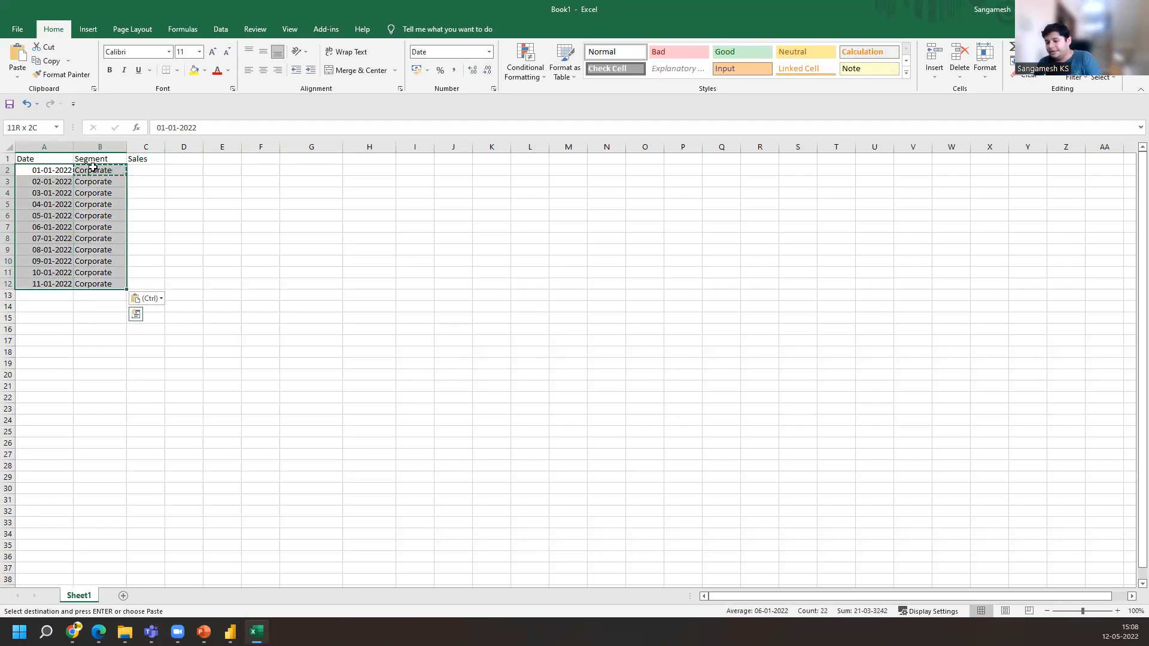
pyautogui.hotkey('ctrl', 'c')
pyautogui.press('Down')
pyautogui.press('Down')
pyautogui.press('Down')
pyautogui.press('Down')
pyautogui.press('Down')
pyautogui.press('Down')
pyautogui.press('Down')
pyautogui.press('Down')
pyautogui.press('Down')
pyautogui.press('Down')
pyautogui.press('Down')
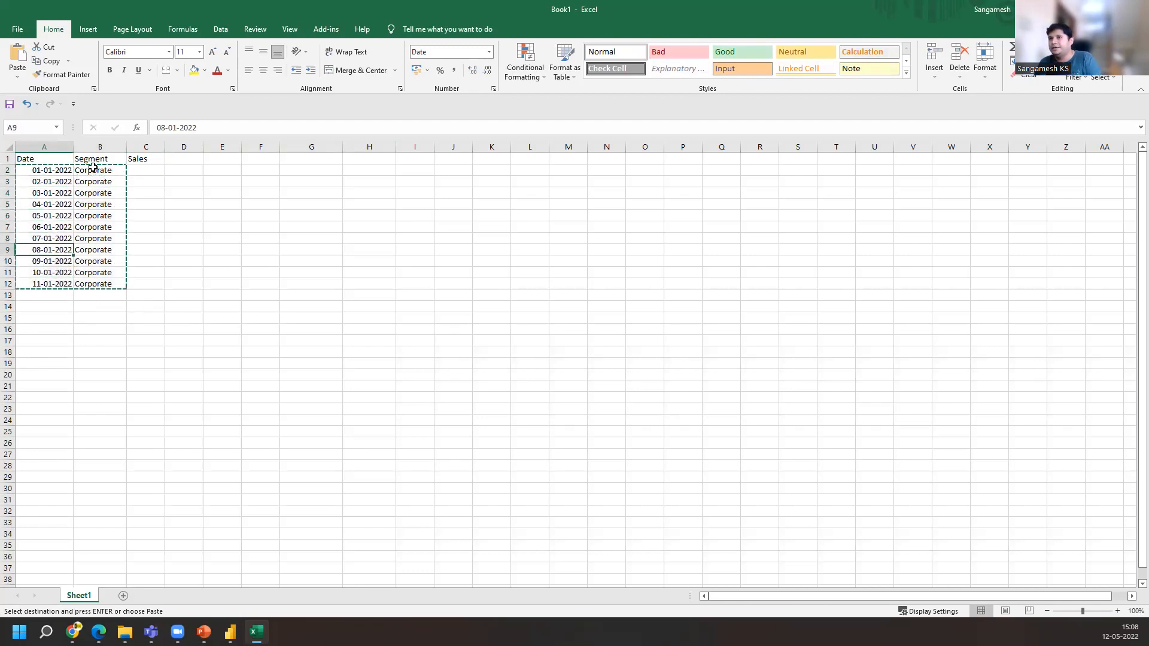
pyautogui.hotkey('ctrl', 'v')
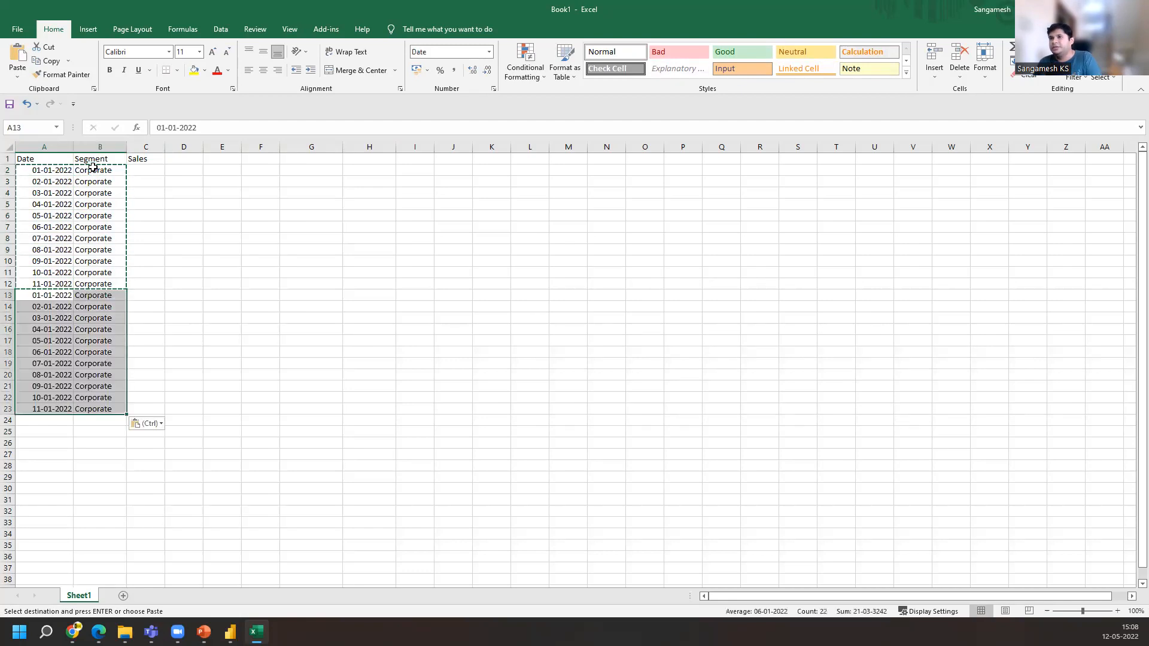
# Replace the segment in row 13 with Small Biz
pyautogui.click(103, 295)
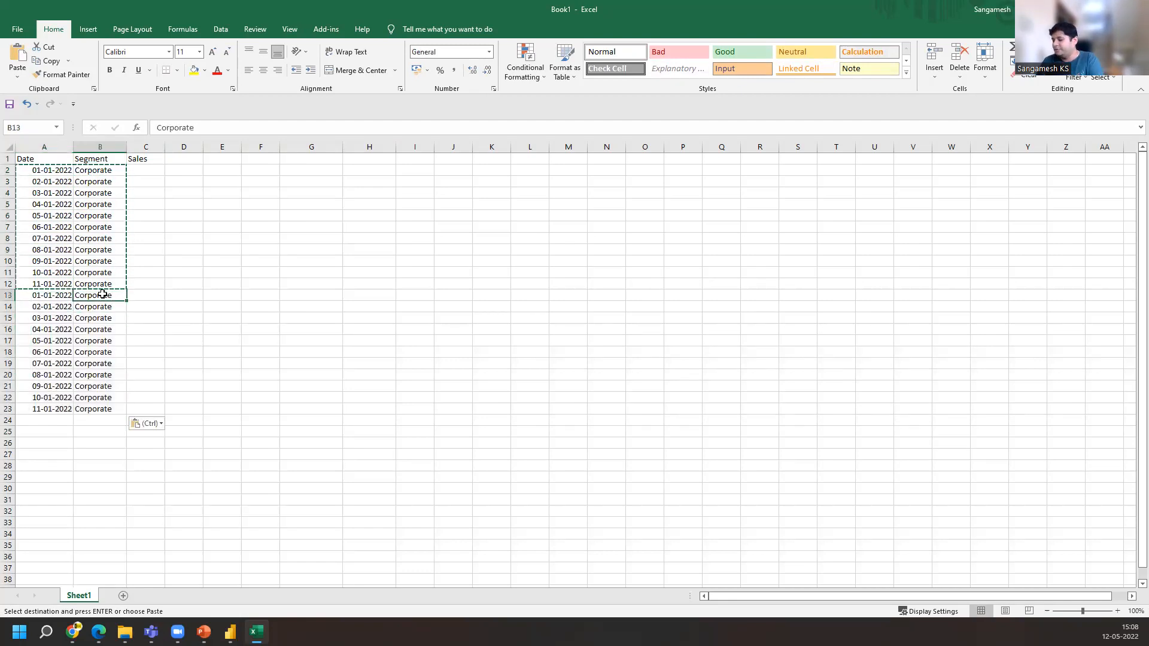
pyautogui.hotkey('ctrl', 'shift', 'Down')
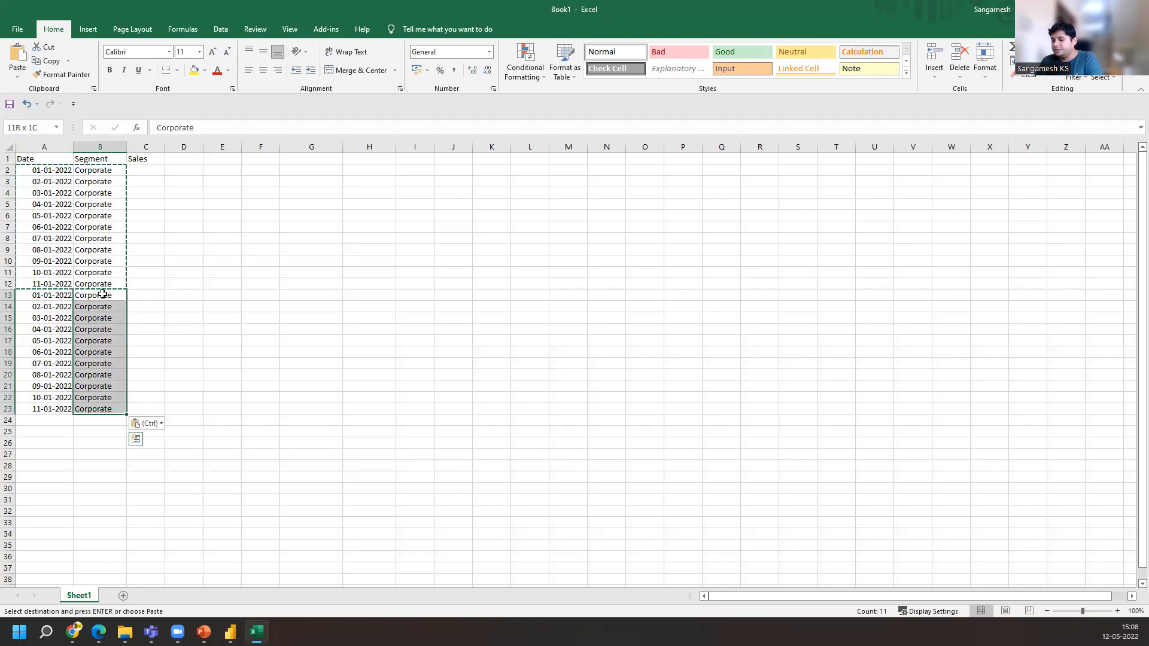
pyautogui.write('S')
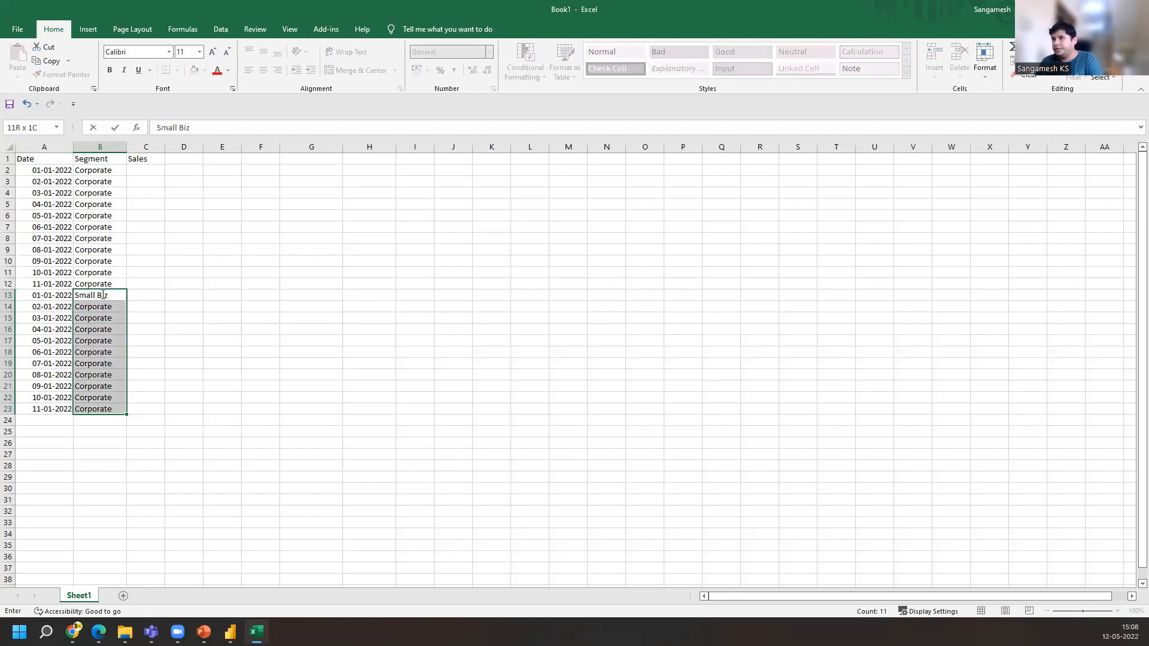
pyautogui.write('mall Biz')
pyautogui.press('Return')
# Copy Small Biz down the Segment column from row 13 through row 23
pyautogui.click(103, 294)
pyautogui.hotkey('ctrl', 'c')
pyautogui.hotkey('ctrl', 'shift', 'Down')
pyautogui.hotkey('shift', 'Left')
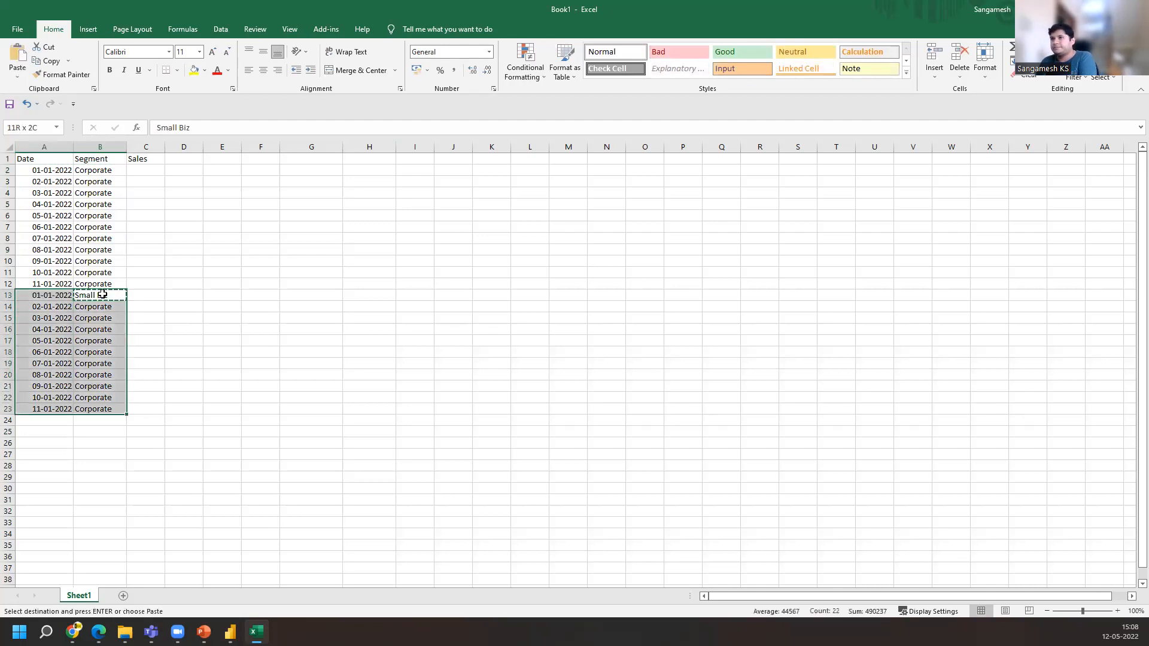
pyautogui.hotkey('shift', 'Right')
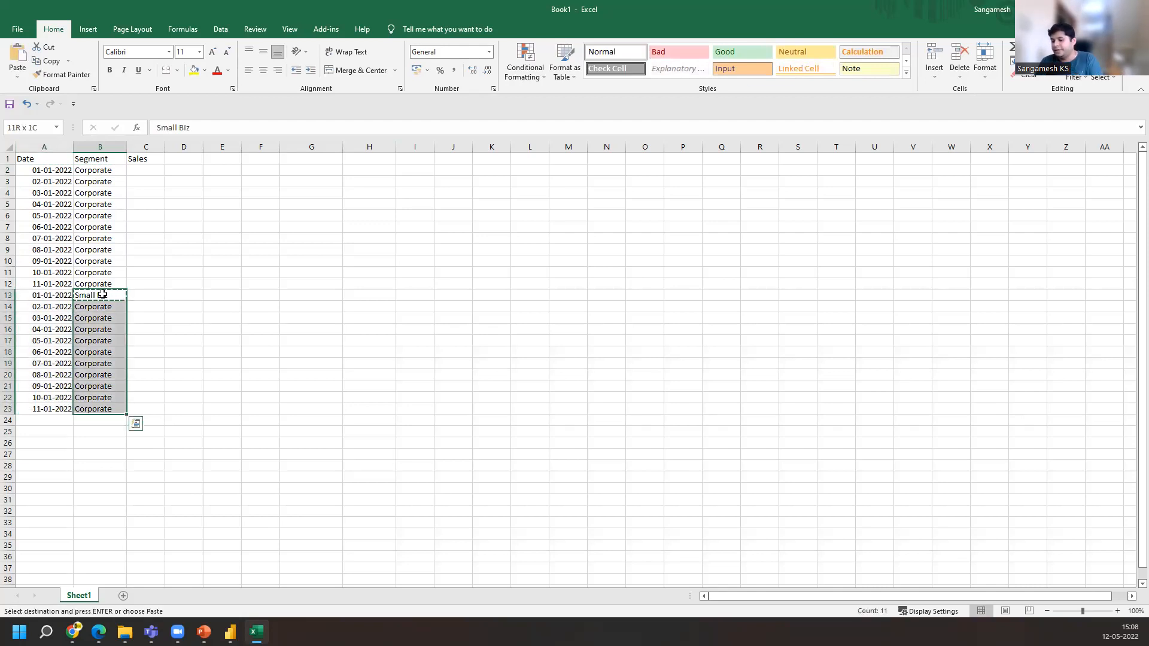
pyautogui.hotkey('ctrl', 'v')
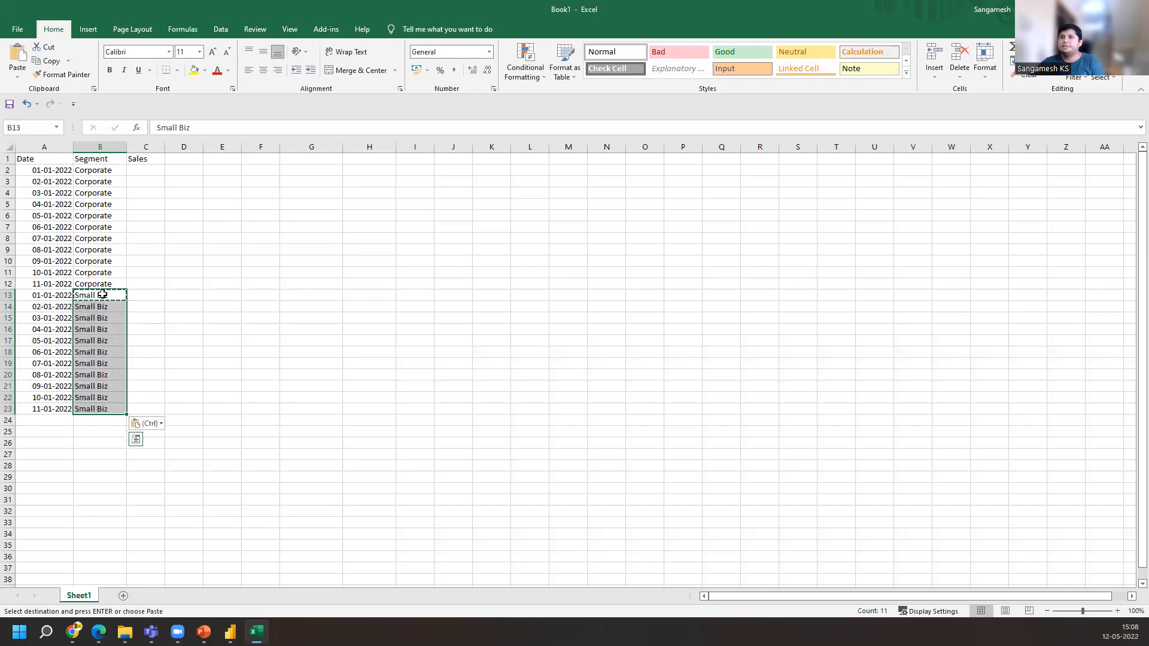
# Fill the Sales column with sequential numbers 1 to 22, starting from 1 and 2 in C2 and C3
pyautogui.click(142, 169)
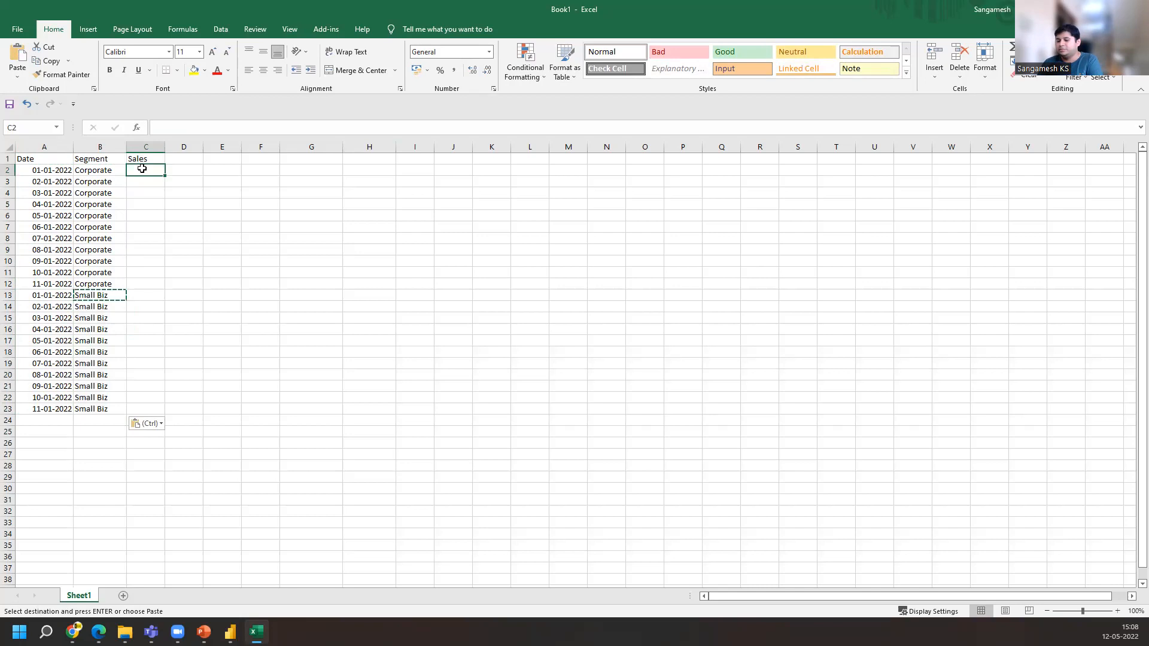
pyautogui.write('1')
pyautogui.press('Return')
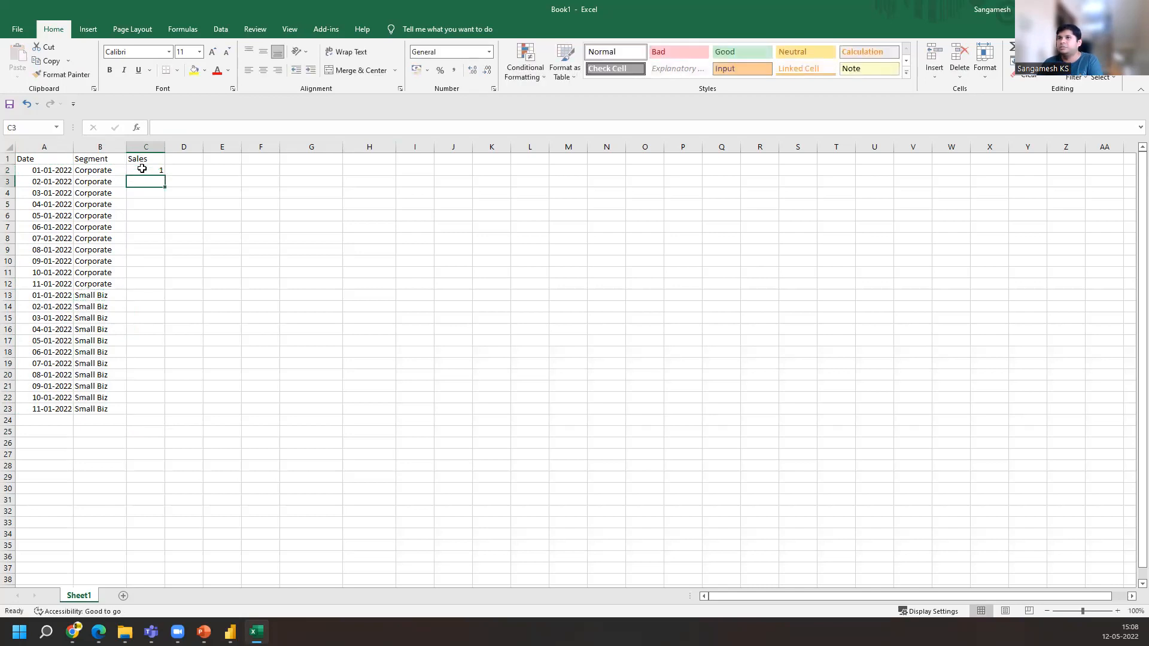
pyautogui.write('2')
pyautogui.click(142, 169)
pyautogui.moveTo(142, 169); pyautogui.dragTo(144, 181)
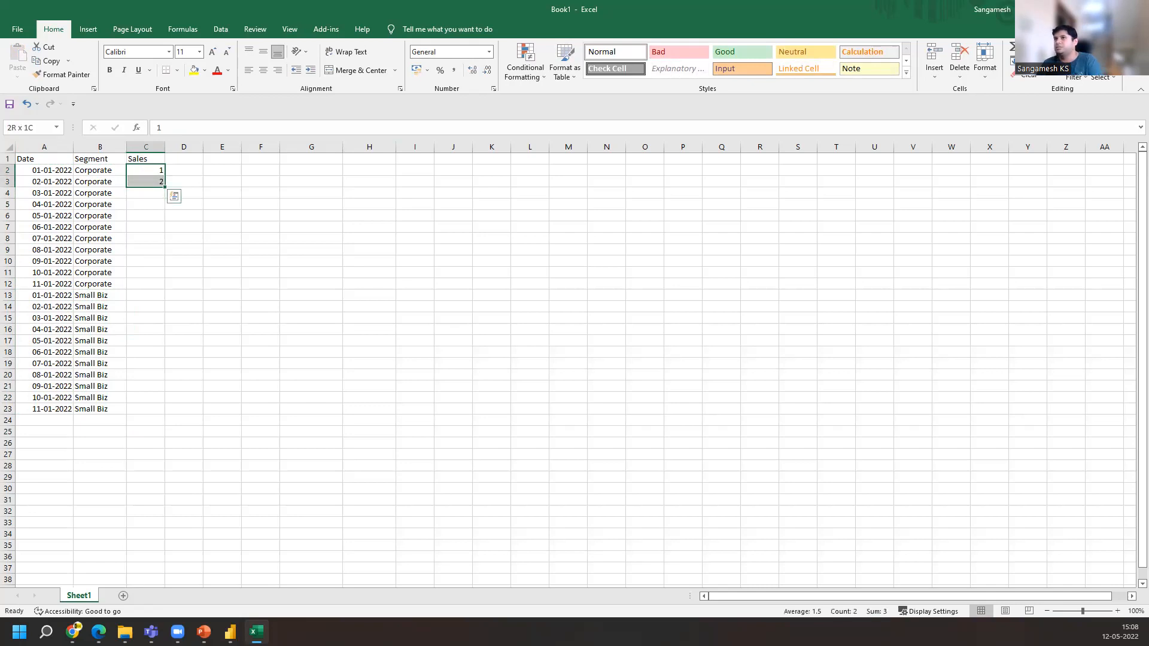
pyautogui.doubleClick(164, 189)
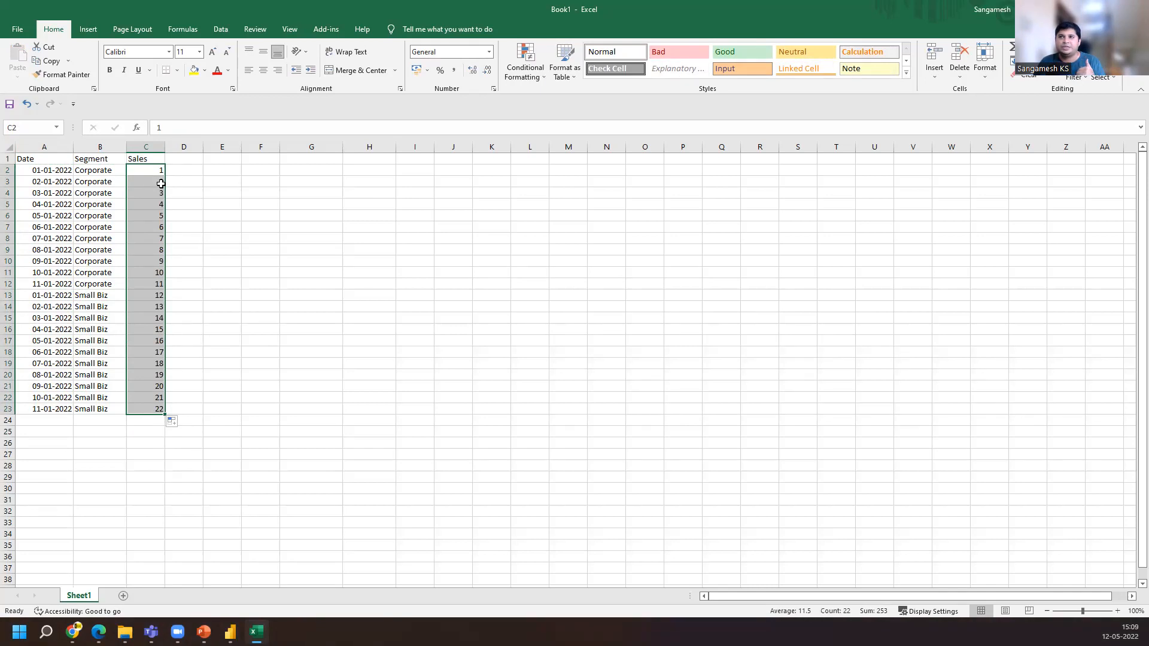
# Copy the whole Date, Segment and Sales table and paste a duplicate starting at cell G1
pyautogui.click(36, 171)
pyautogui.click(35, 157)
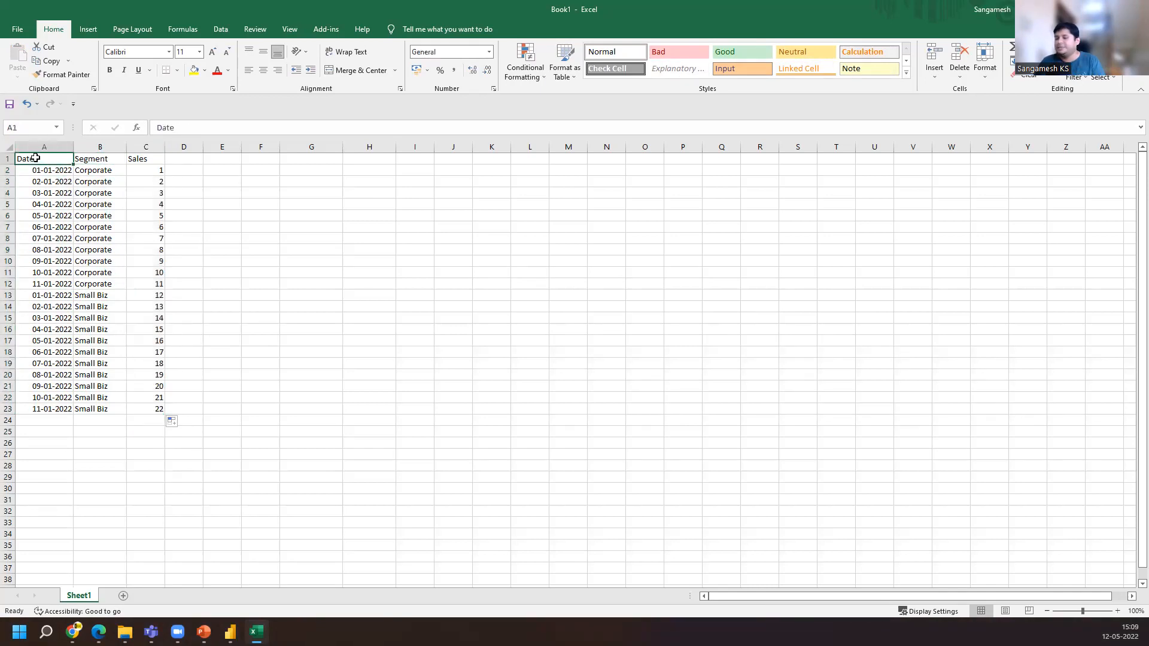
pyautogui.hotkey('ctrl', 'shift', 'Down')
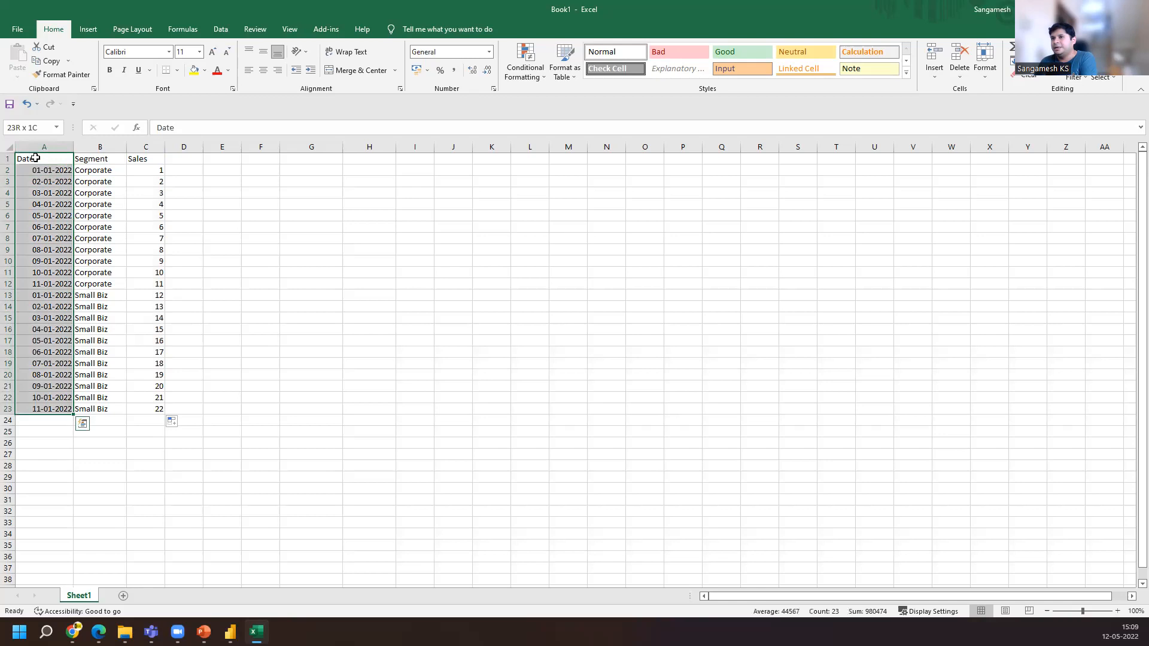
pyautogui.hotkey('ctrl', 'shift', 'Right')
pyautogui.hotkey('ctrl', 'c')
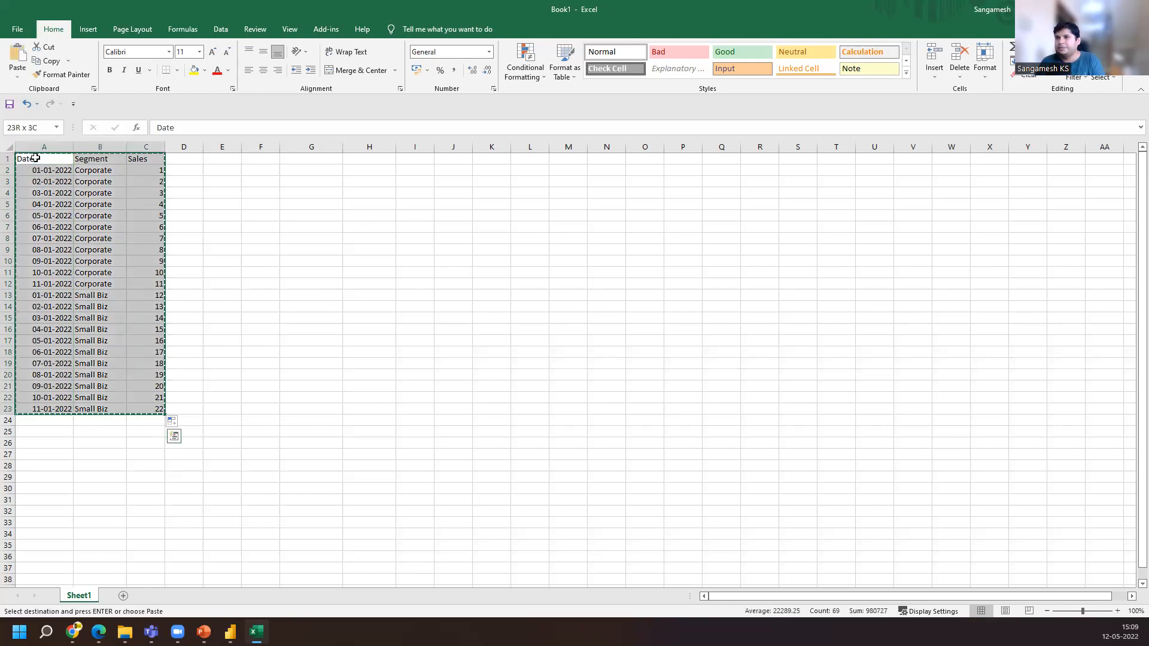
pyautogui.press('Right')
pyautogui.press('Right')
pyautogui.press('Right')
pyautogui.press('Right')
pyautogui.press('Right')
pyautogui.press('Right')
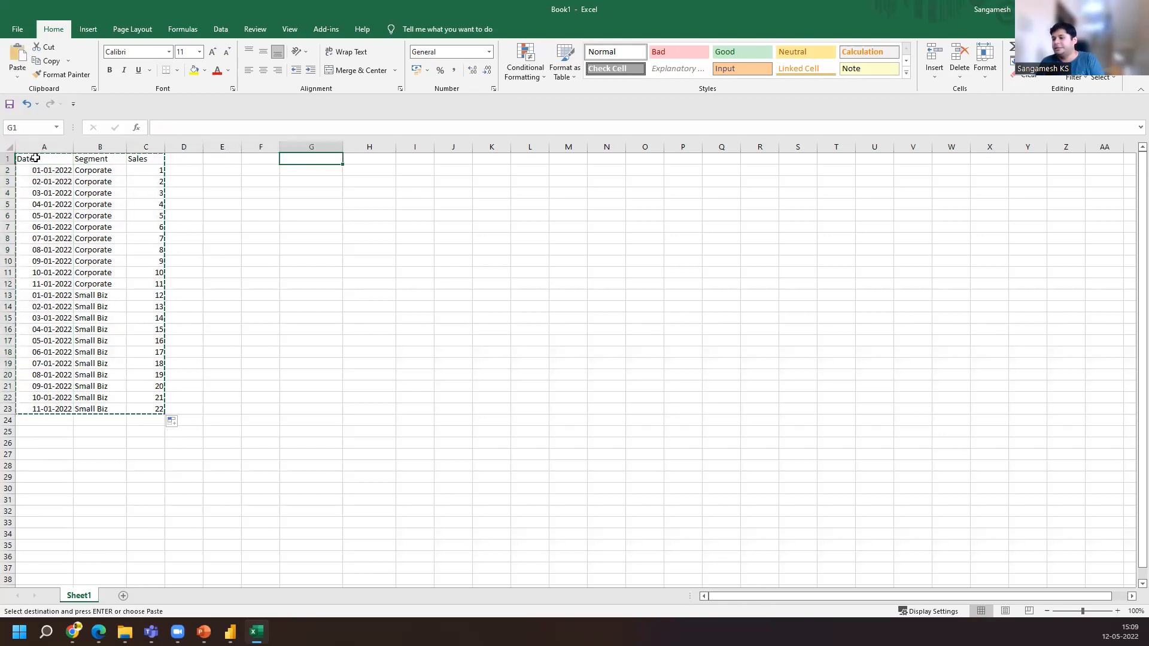
pyautogui.hotkey('ctrl', 'v')
pyautogui.press('ctrl')
pyautogui.press('Right')
pyautogui.press('Right')
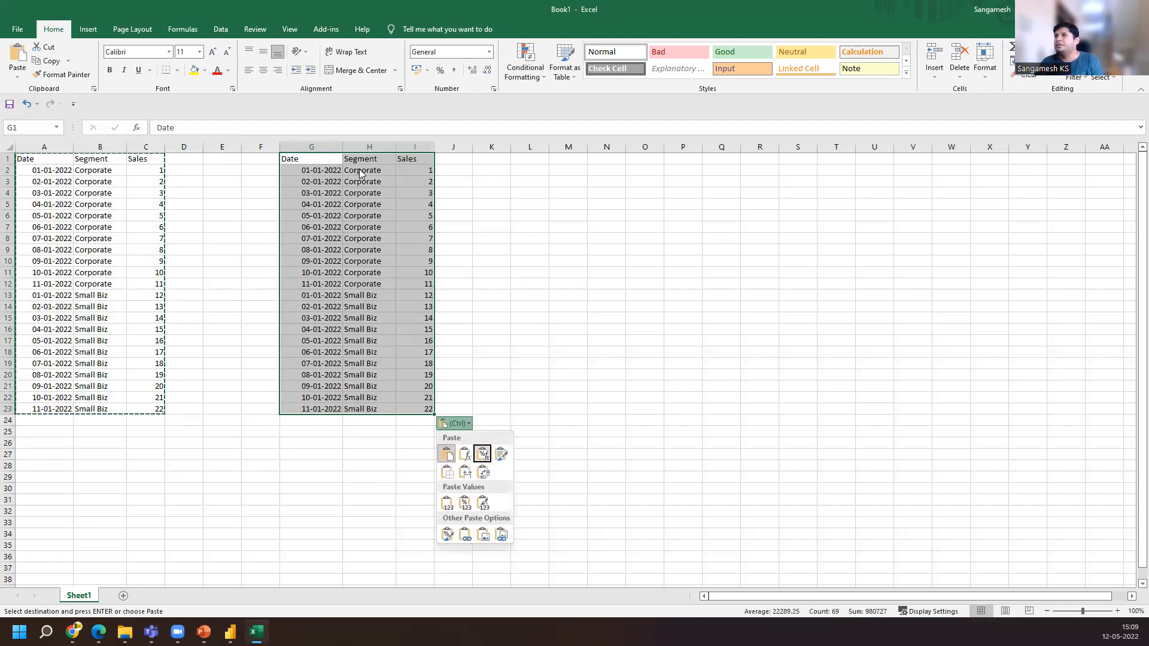
pyautogui.press('Escape')
# Rename the duplicate table's Sales header in I1 to Profit
pyautogui.click(392, 170)
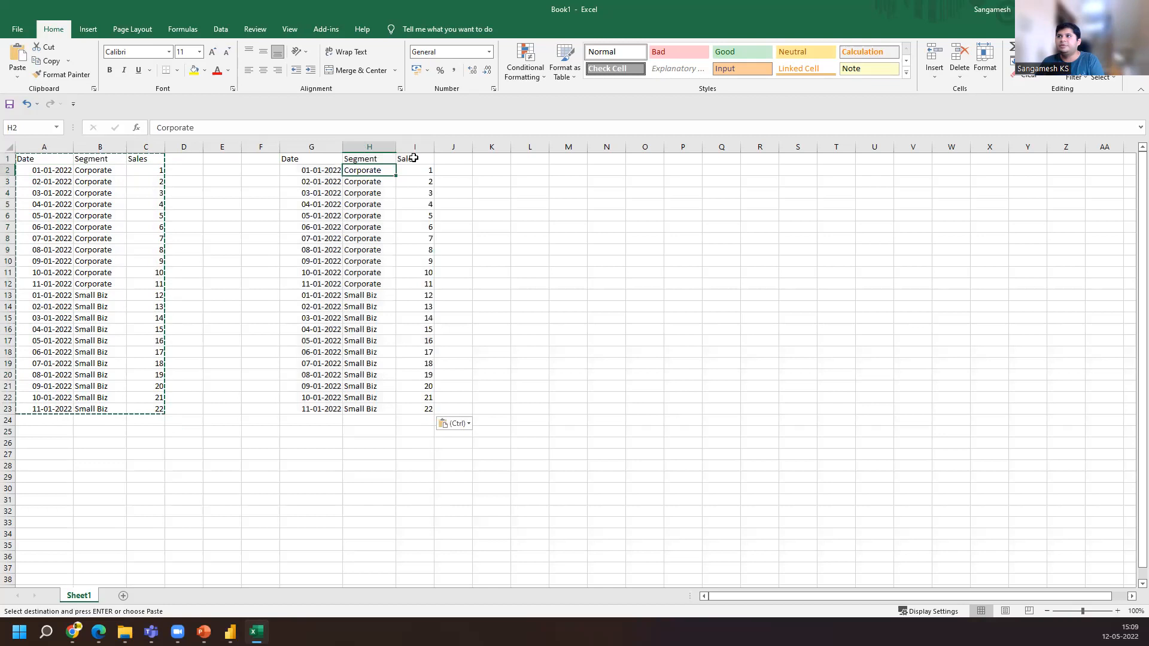
pyautogui.click(416, 158)
pyautogui.write('Pro')
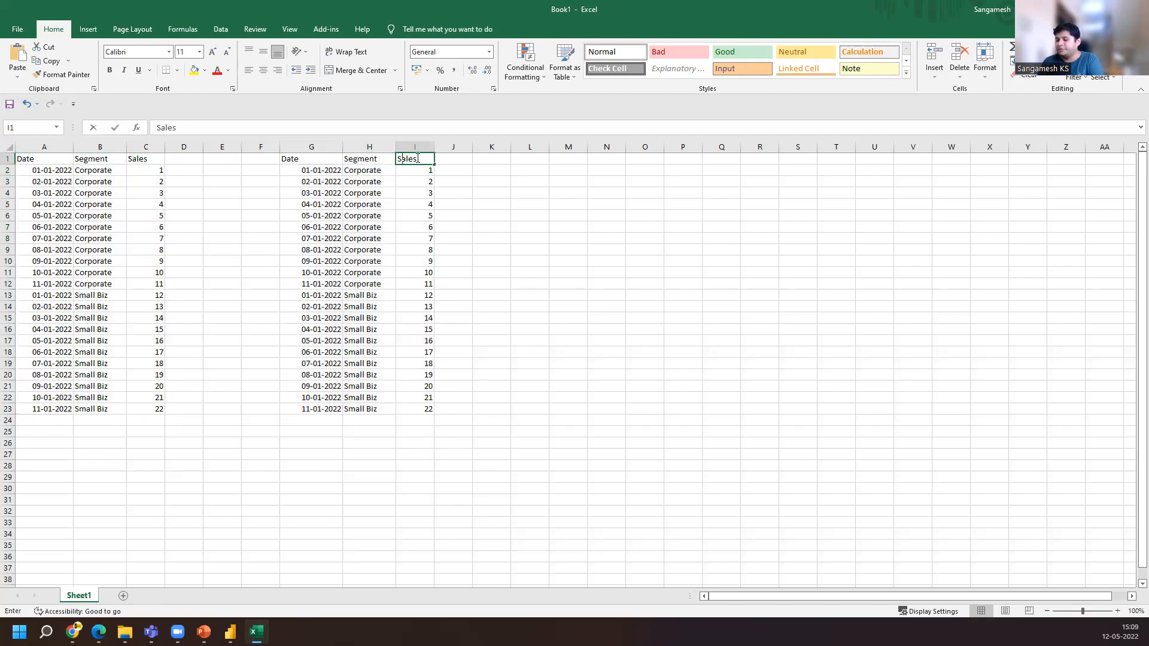
pyautogui.write('fit')
pyautogui.press('Return')
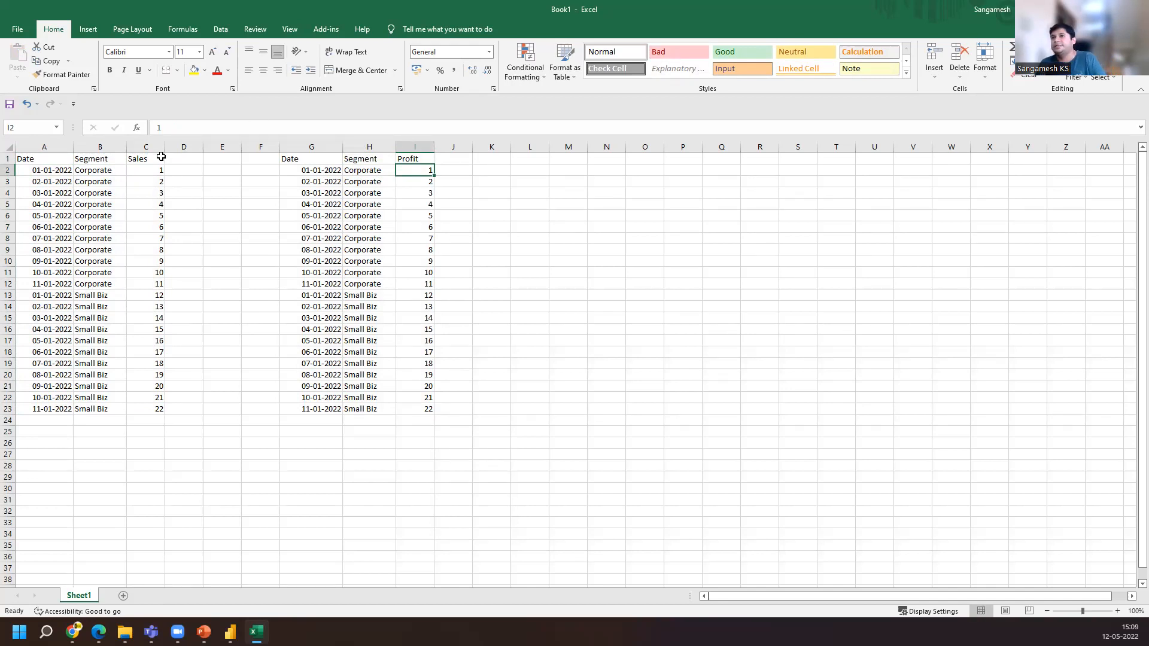
# Copy the Date, Segment and Sales table and load it into Power BI as a new entered-data table
pyautogui.click(113, 192)
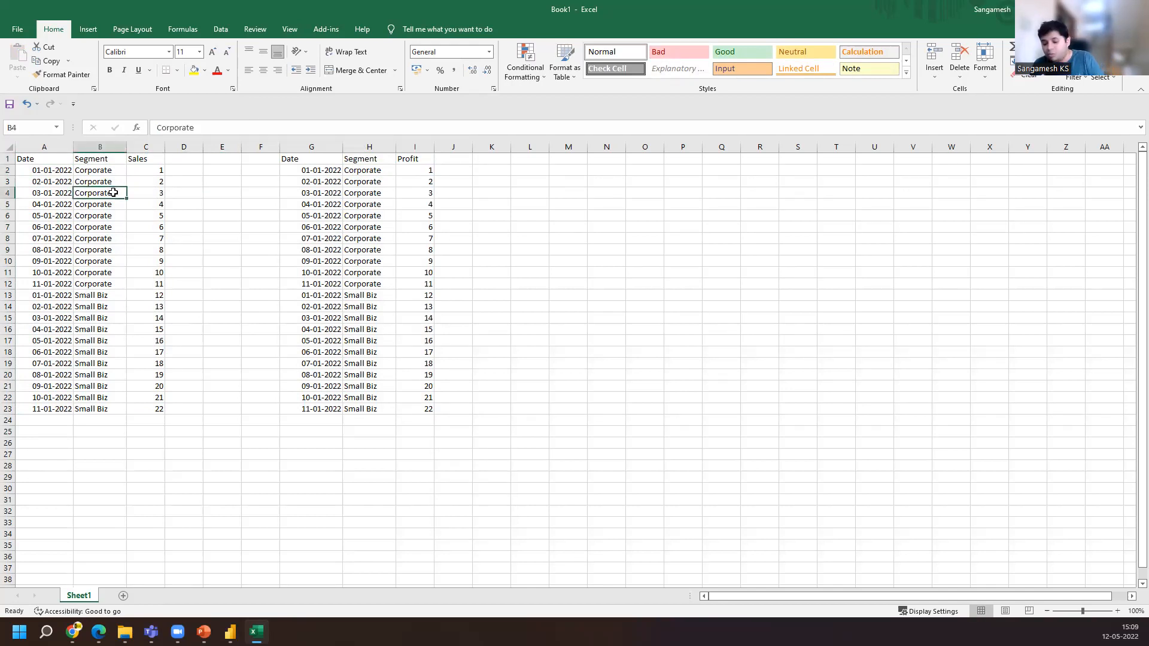
pyautogui.hotkey('ctrl', 'a')
pyautogui.hotkey('ctrl', 'c')
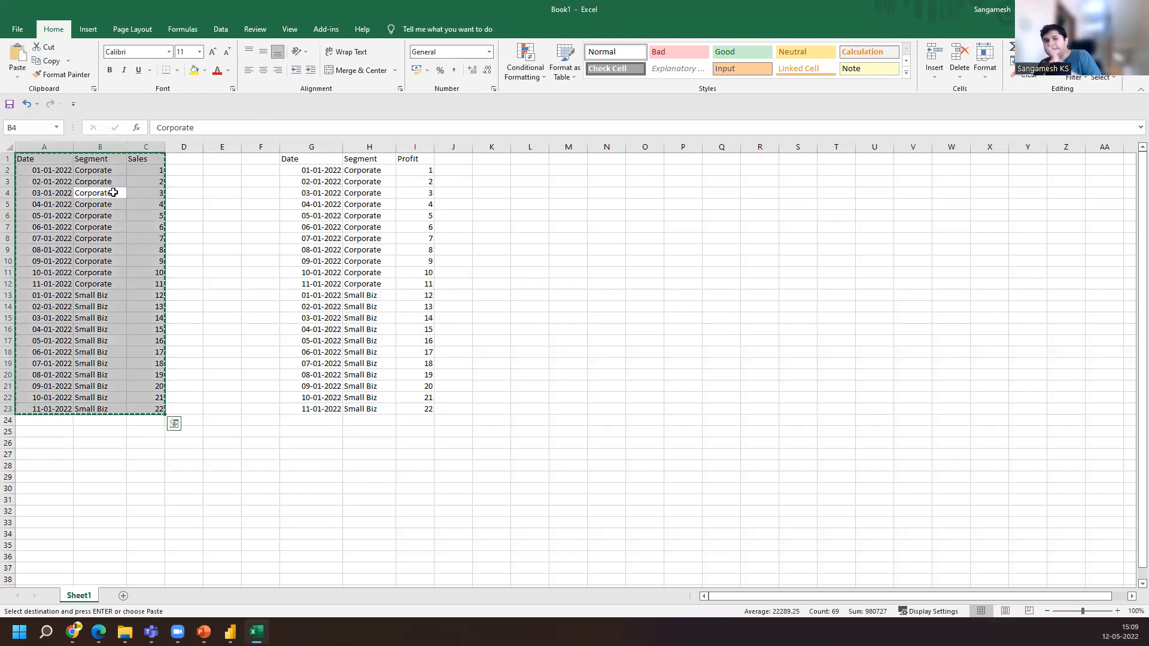
pyautogui.click(230, 625)
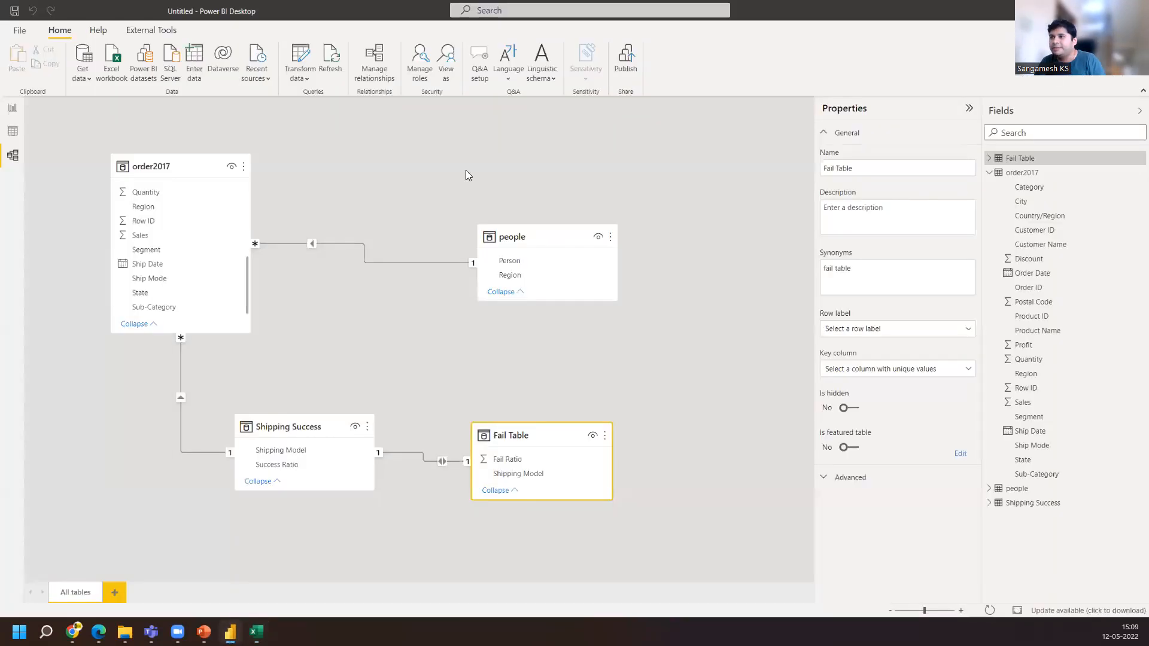
pyautogui.click(196, 60)
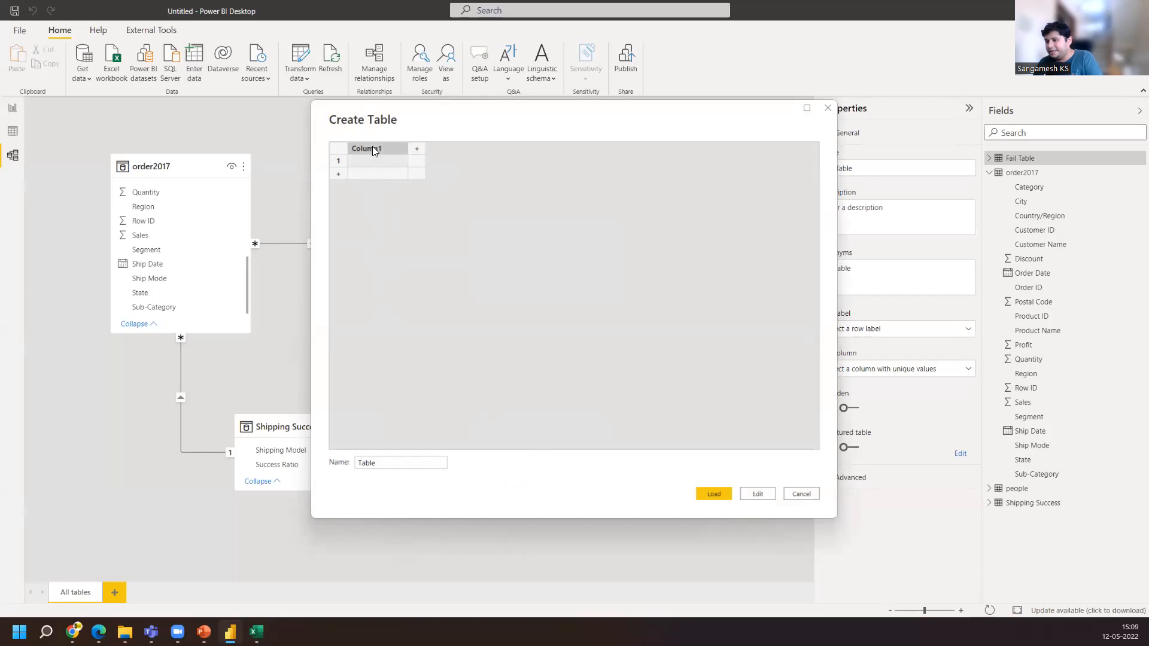
pyautogui.hotkey('ctrl', 'v')
pyautogui.click(402, 464)
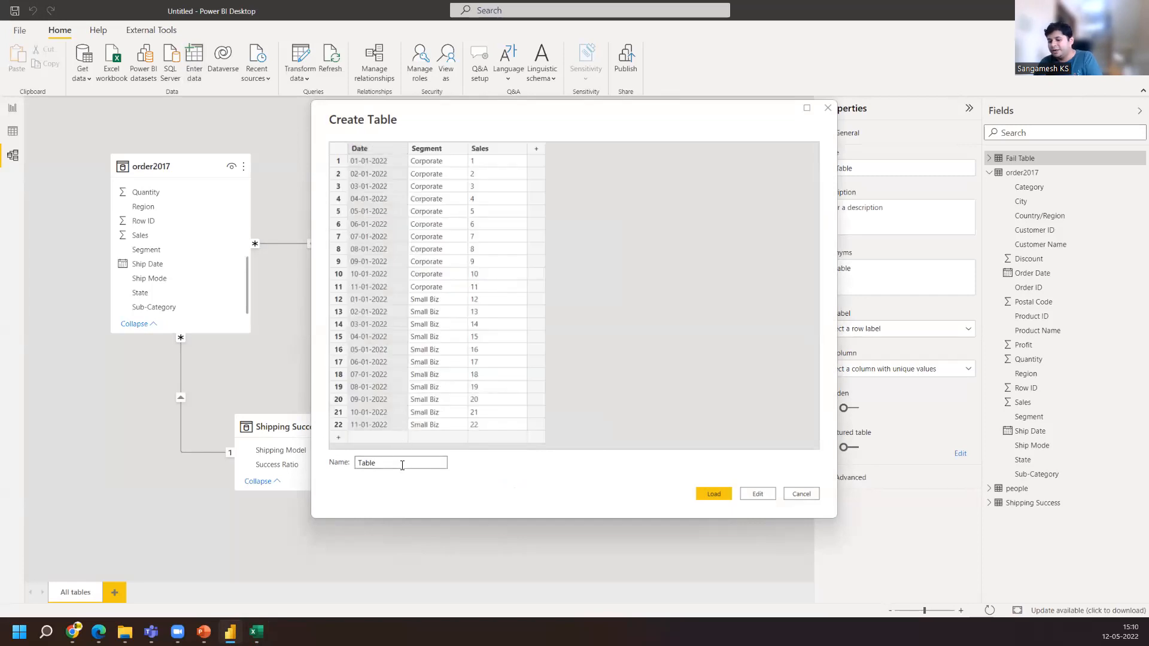
pyautogui.click(714, 494)
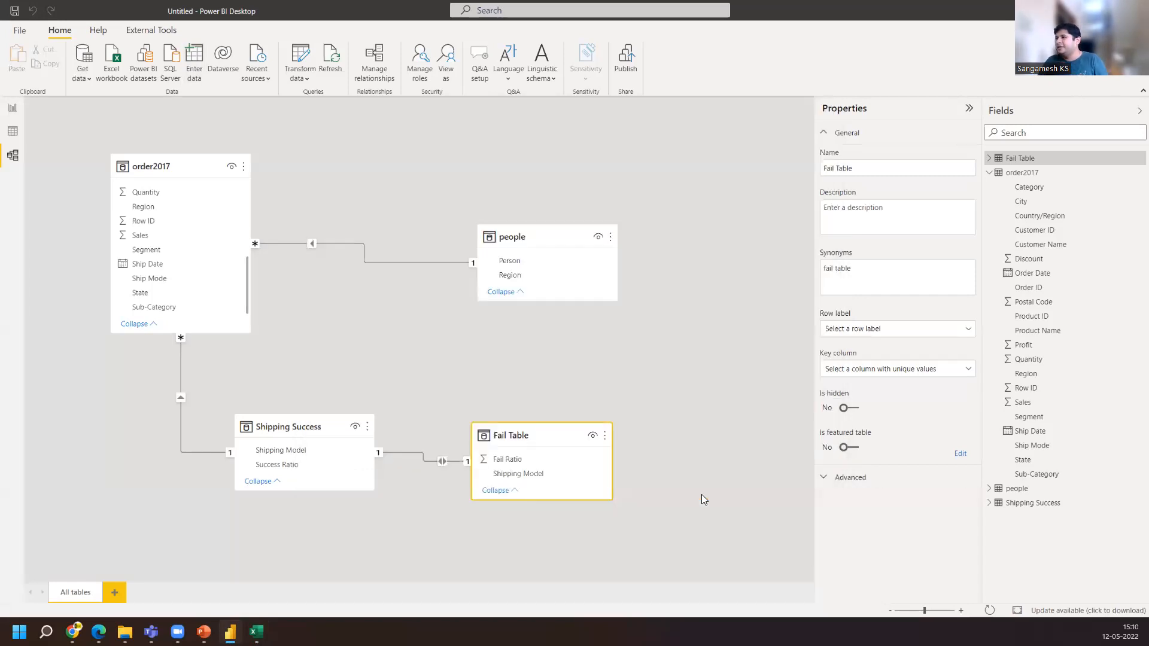
# Copy the Date, Segment and Profit table in Excel and switch back to Power BI
pyautogui.click(256, 632)
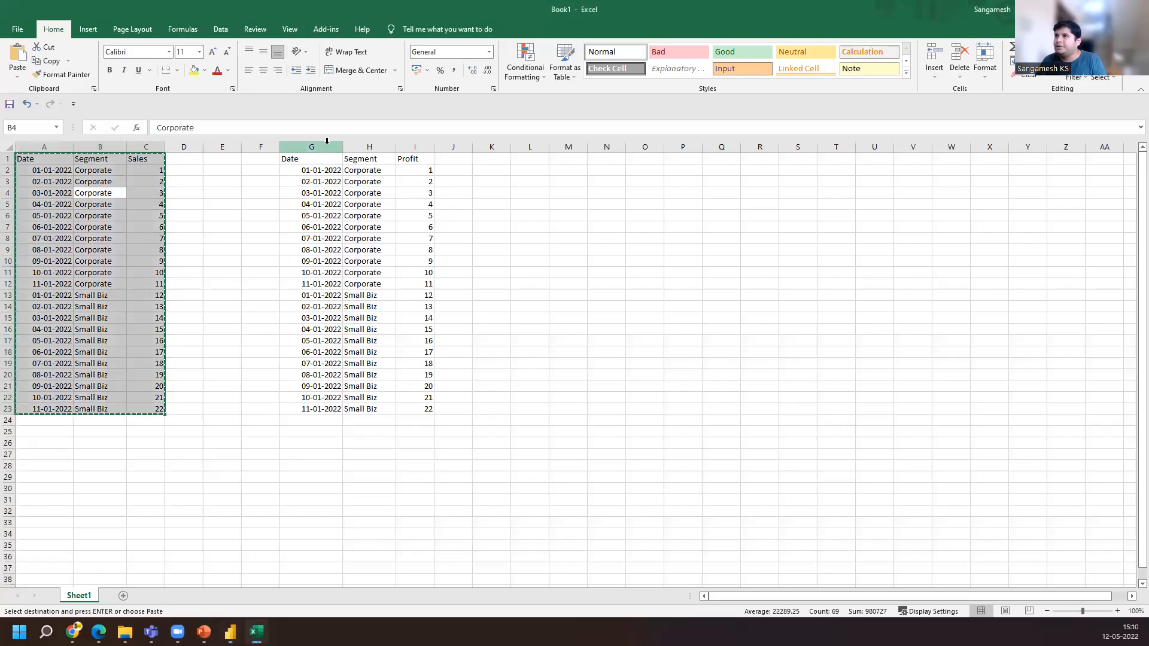
pyautogui.click(323, 160)
pyautogui.hotkey('ctrl', 'a')
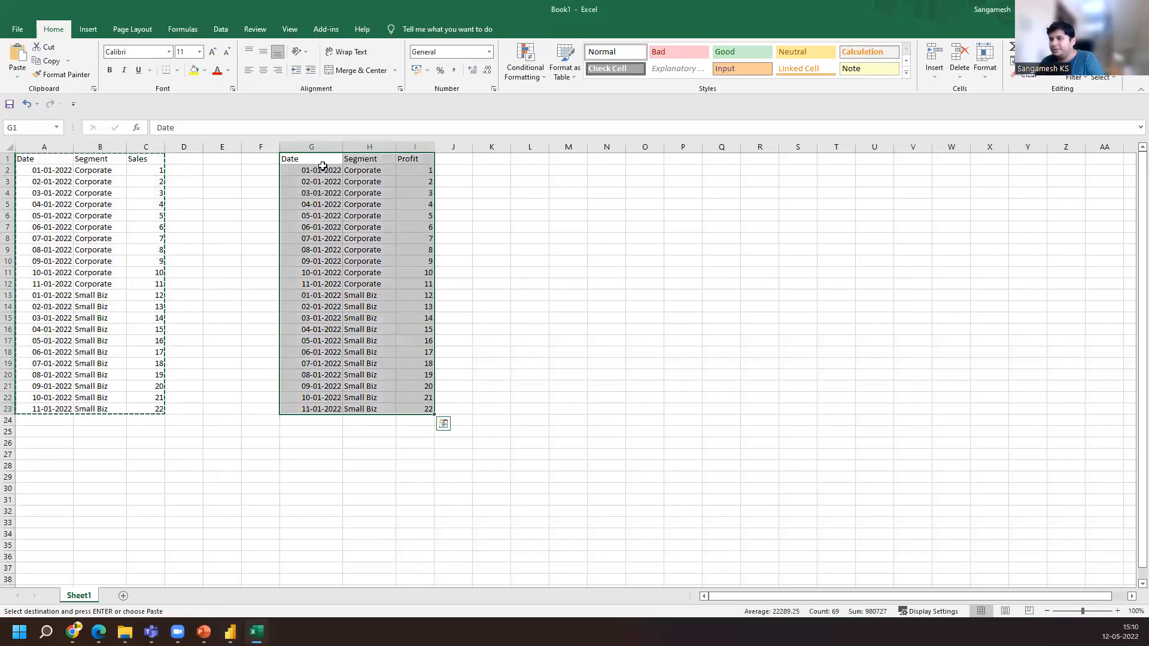
pyautogui.hotkey('ctrl', 'c')
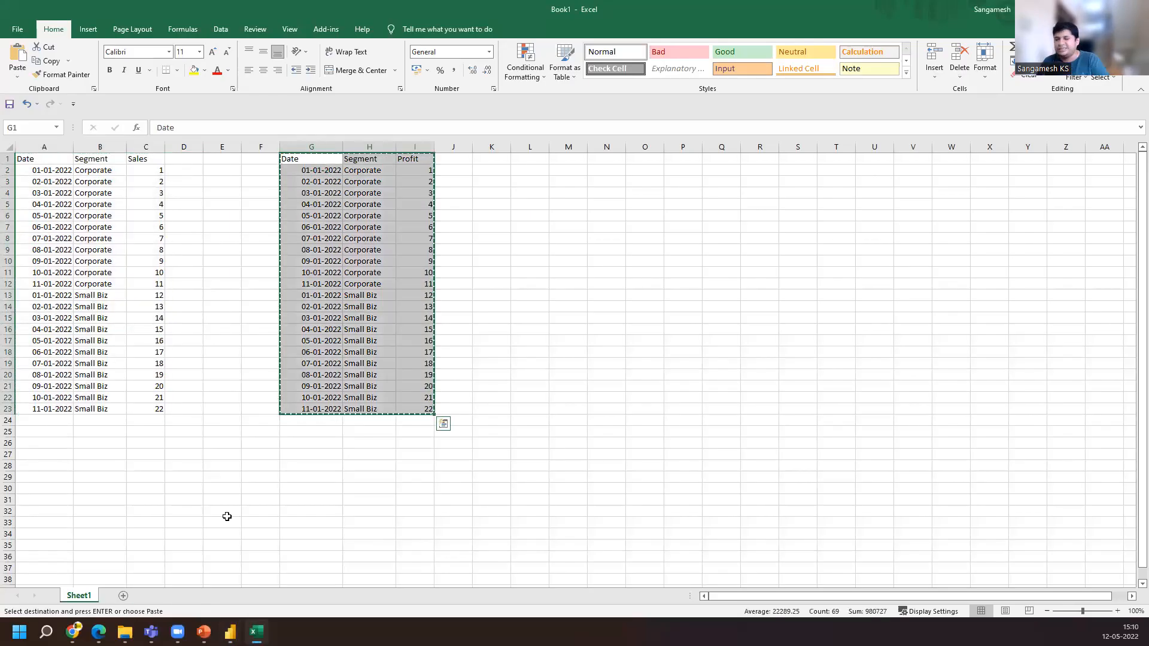
pyautogui.moveTo(231, 632)
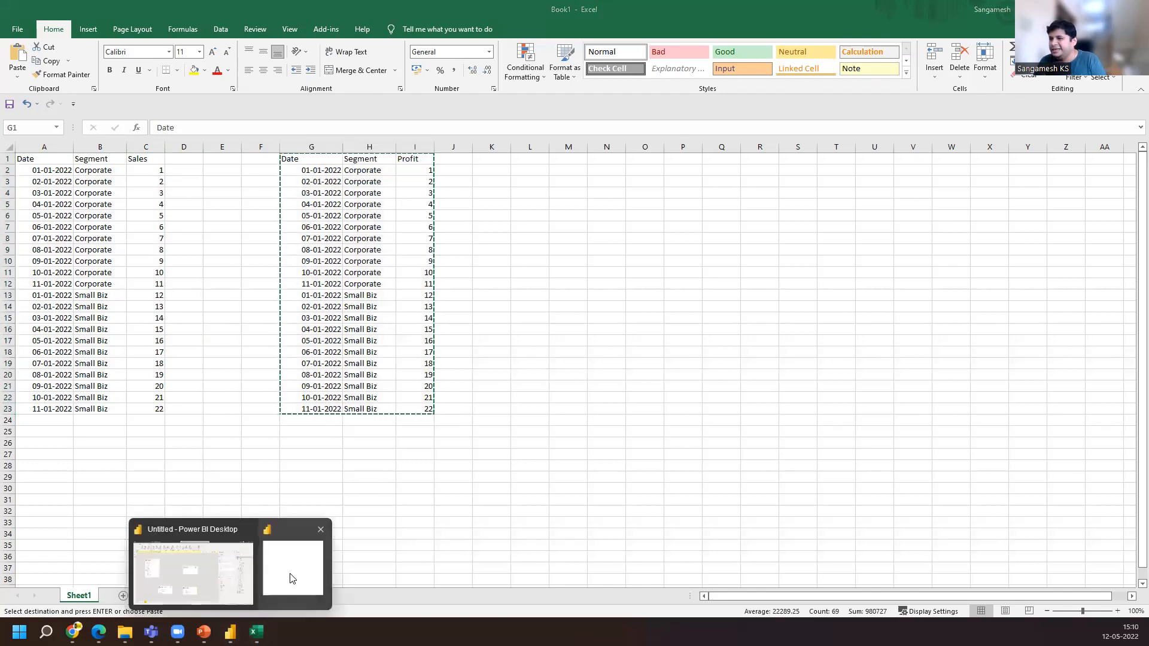
pyautogui.click(289, 573)
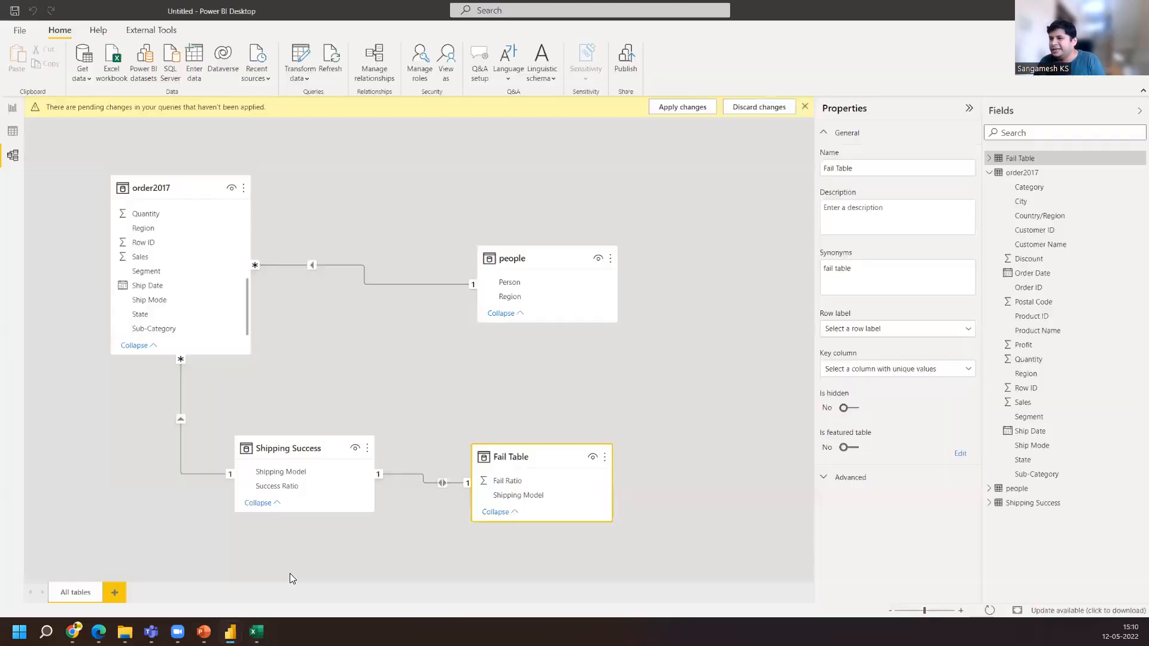
pyautogui.click(300, 62)
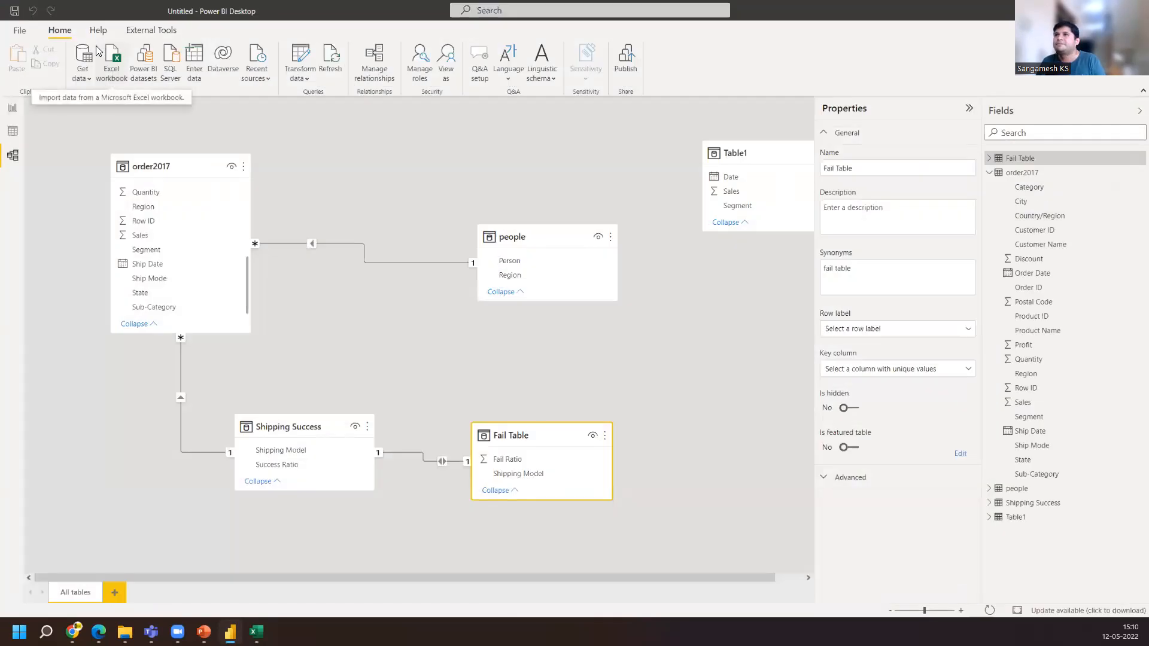
pyautogui.click(99, 52)
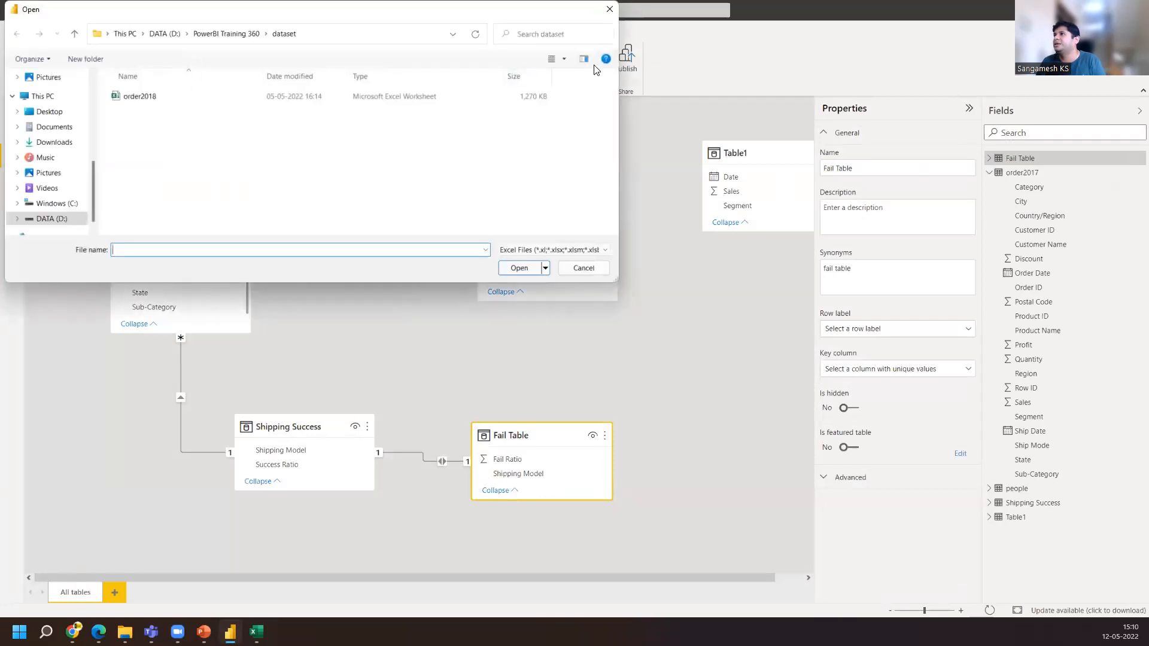
pyautogui.click(608, 12)
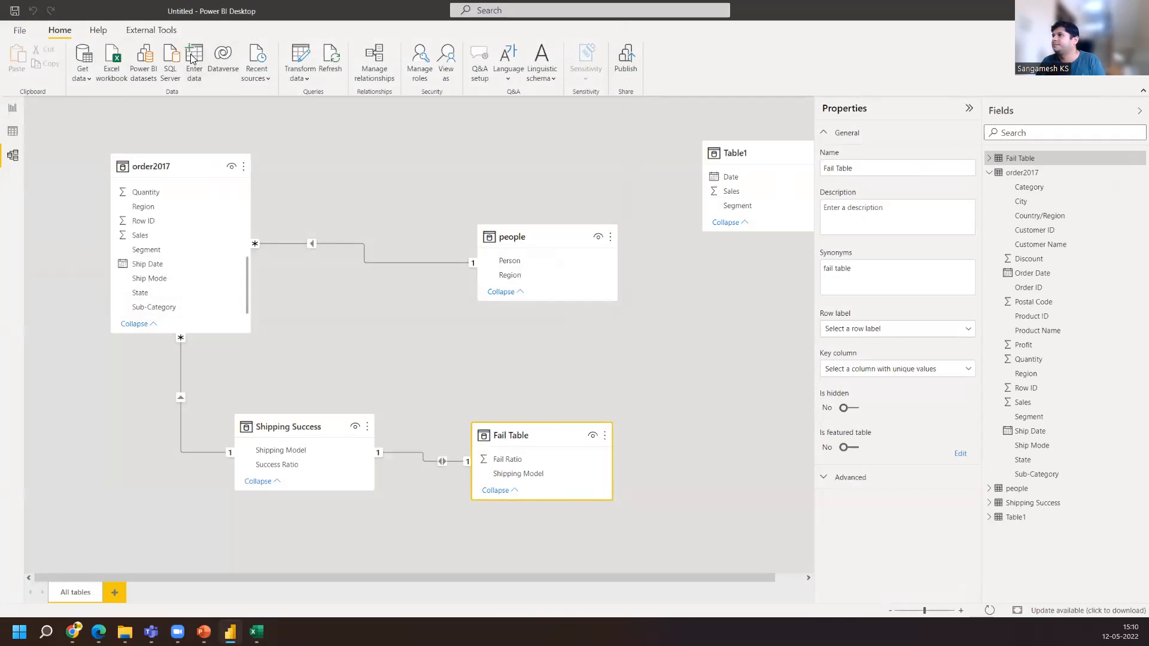
# Paste the Profit table into a new entered-data table and load it
pyautogui.click(192, 58)
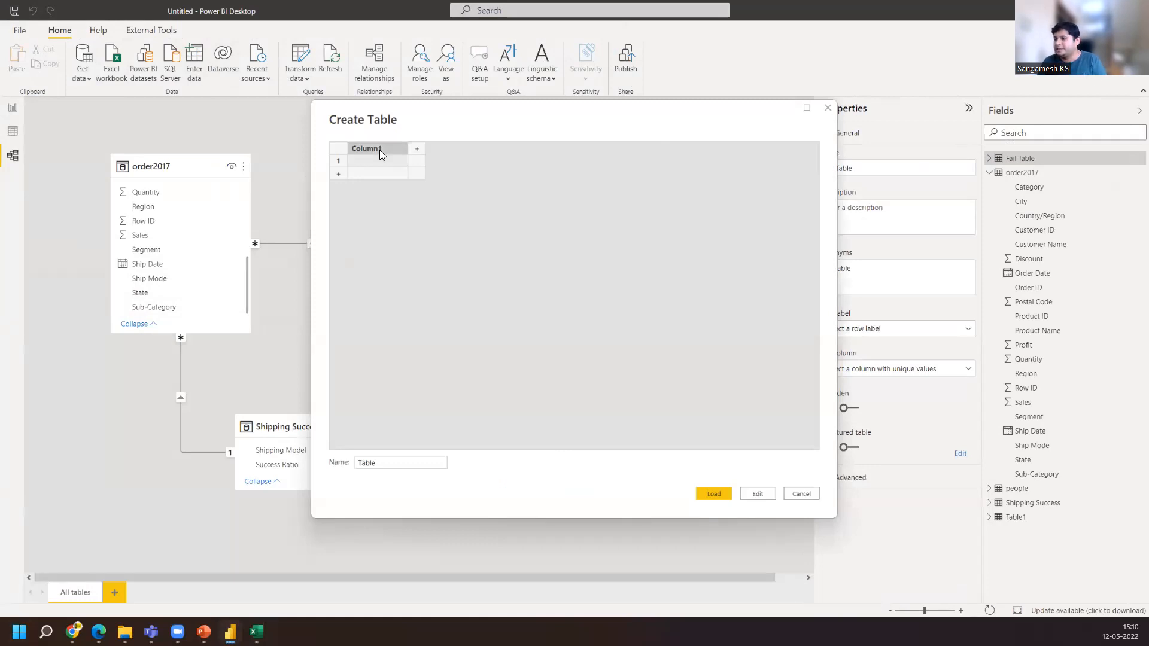
pyautogui.hotkey('ctrl', 'v')
pyautogui.click(396, 463)
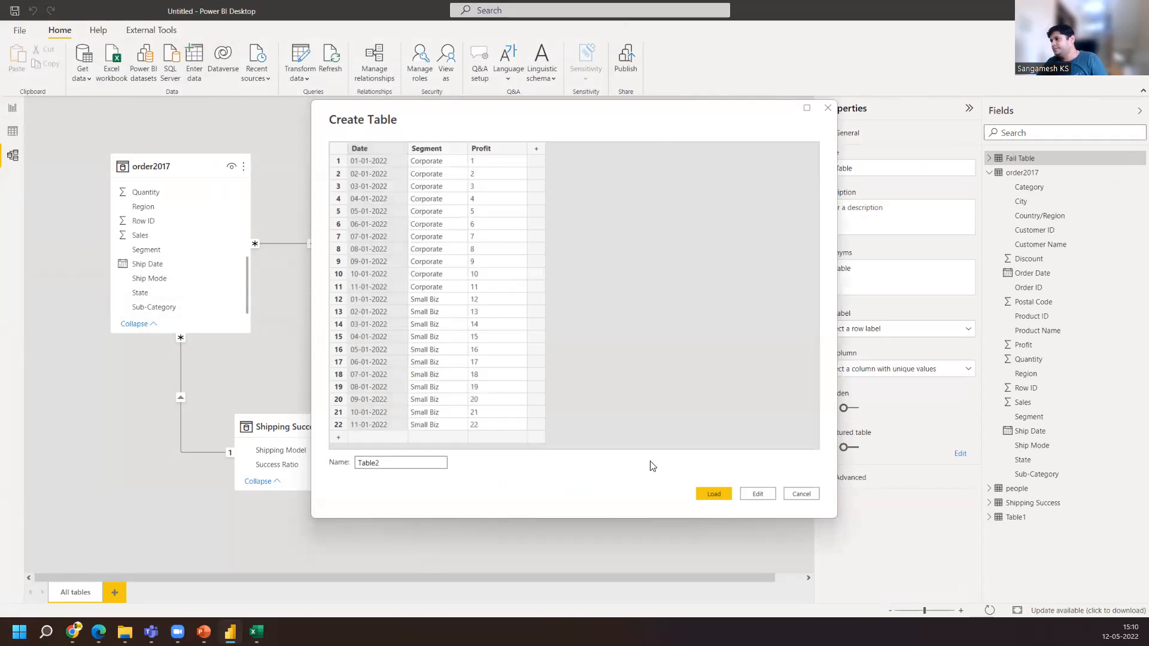
pyautogui.click(703, 491)
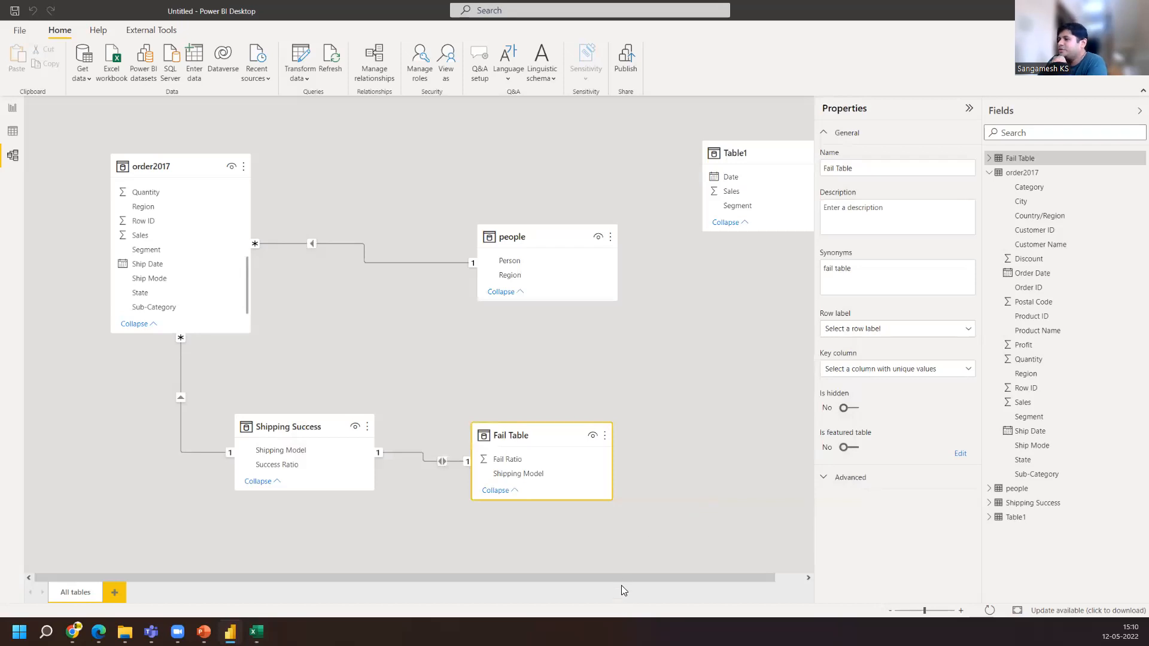
# Move Table2 below Table1 in the model diagram
pyautogui.moveTo(627, 578); pyautogui.dragTo(722, 580)
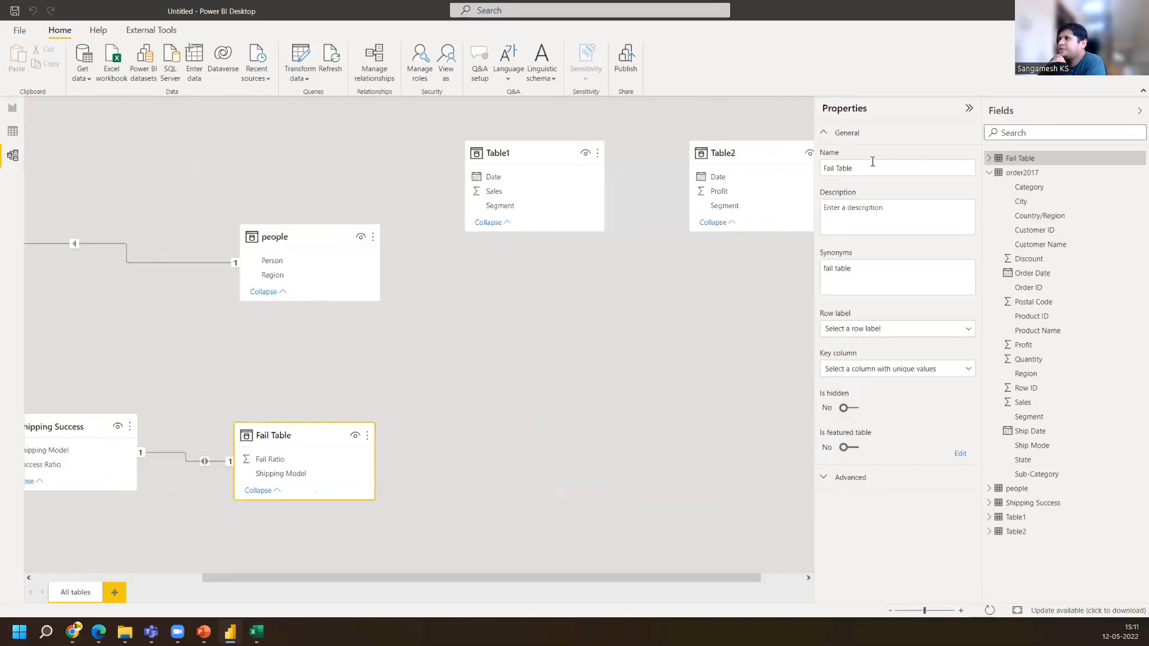
pyautogui.moveTo(772, 153); pyautogui.dragTo(751, 300)
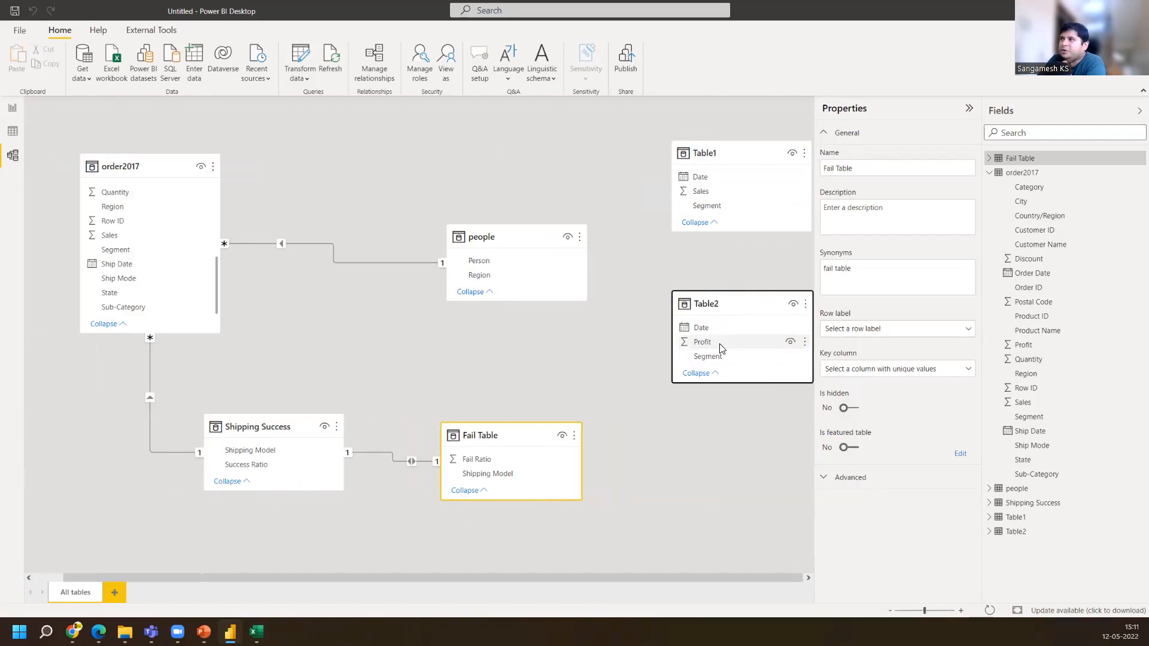
# Create a relationship between Table2 and Table1 on Segment with Many to many (*:*) cardinality
pyautogui.moveTo(721, 358); pyautogui.dragTo(704, 215)
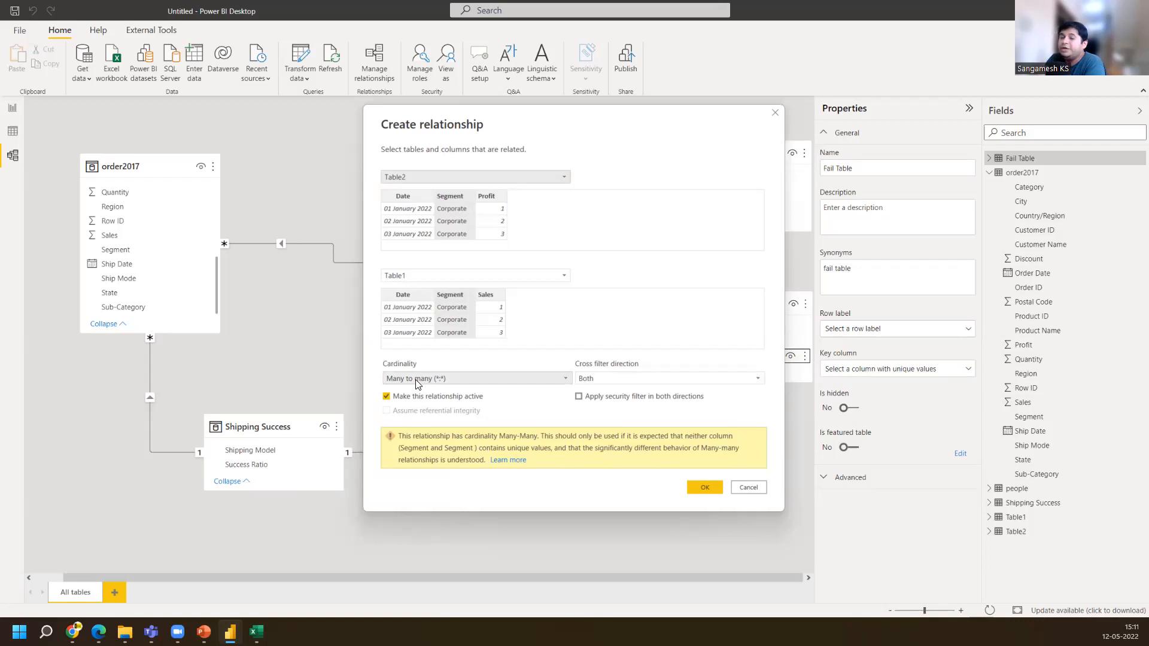
pyautogui.click(563, 378)
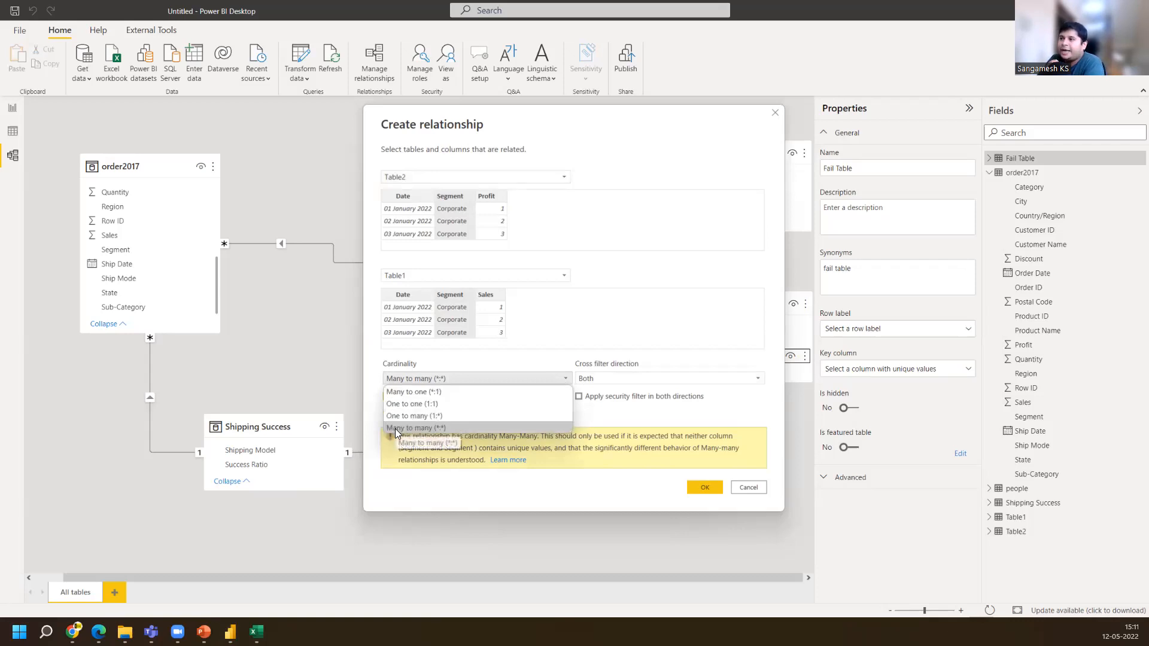
pyautogui.click(432, 429)
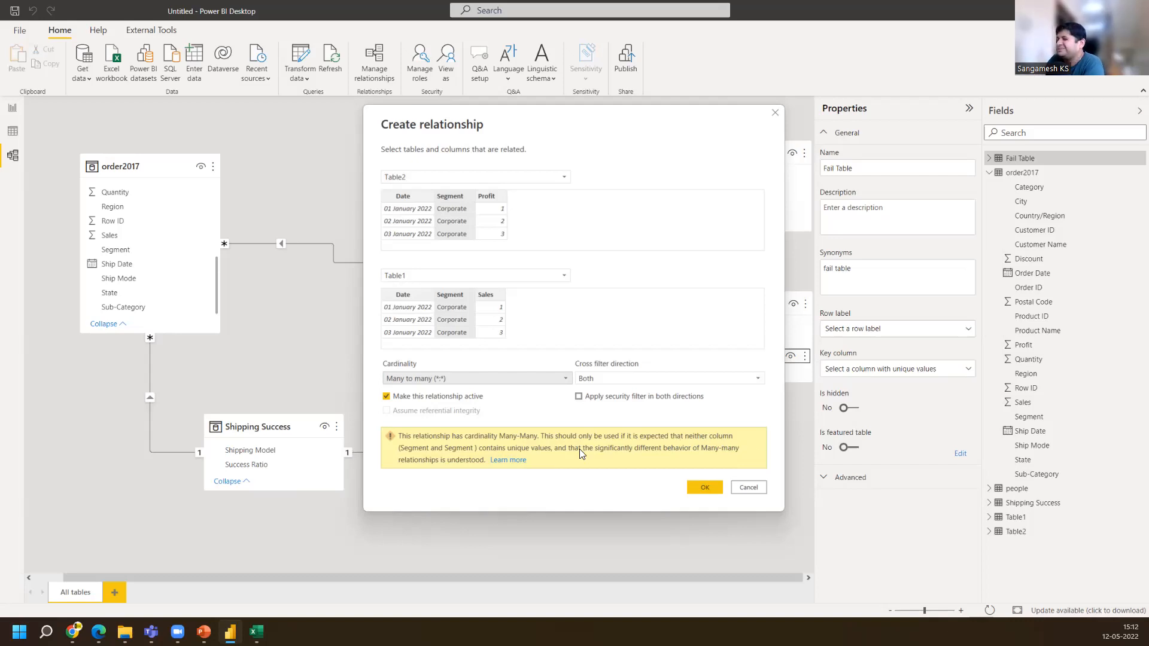
pyautogui.click(704, 486)
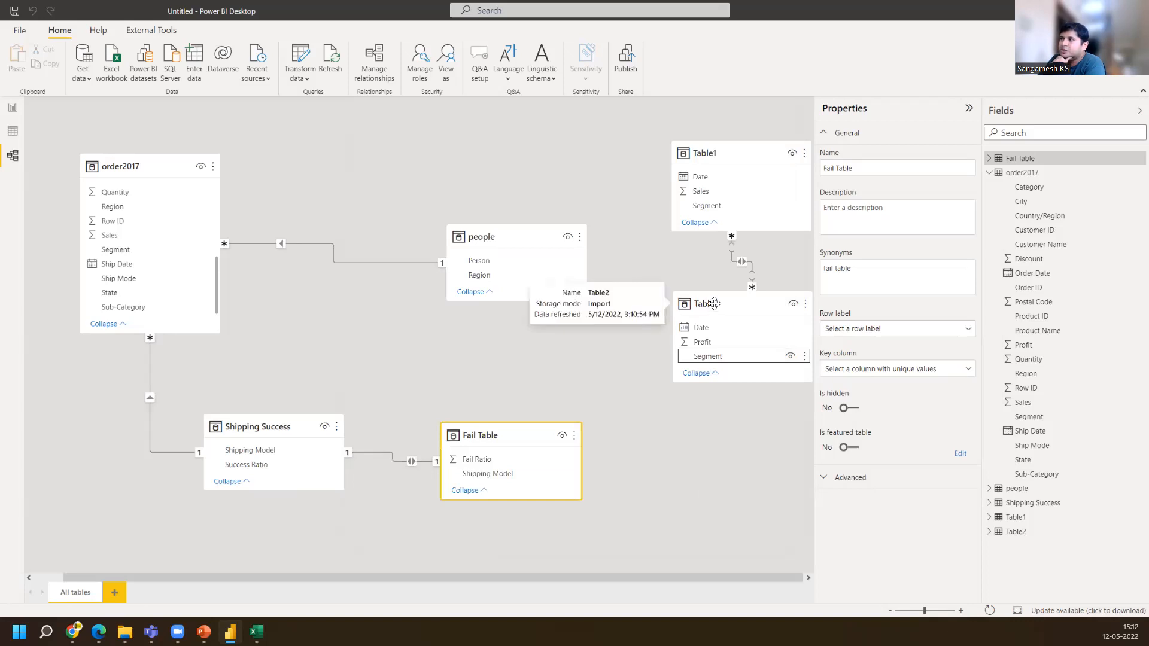
# Reposition Table2 lower and further left in the model diagram
pyautogui.moveTo(696, 347); pyautogui.dragTo(674, 368)
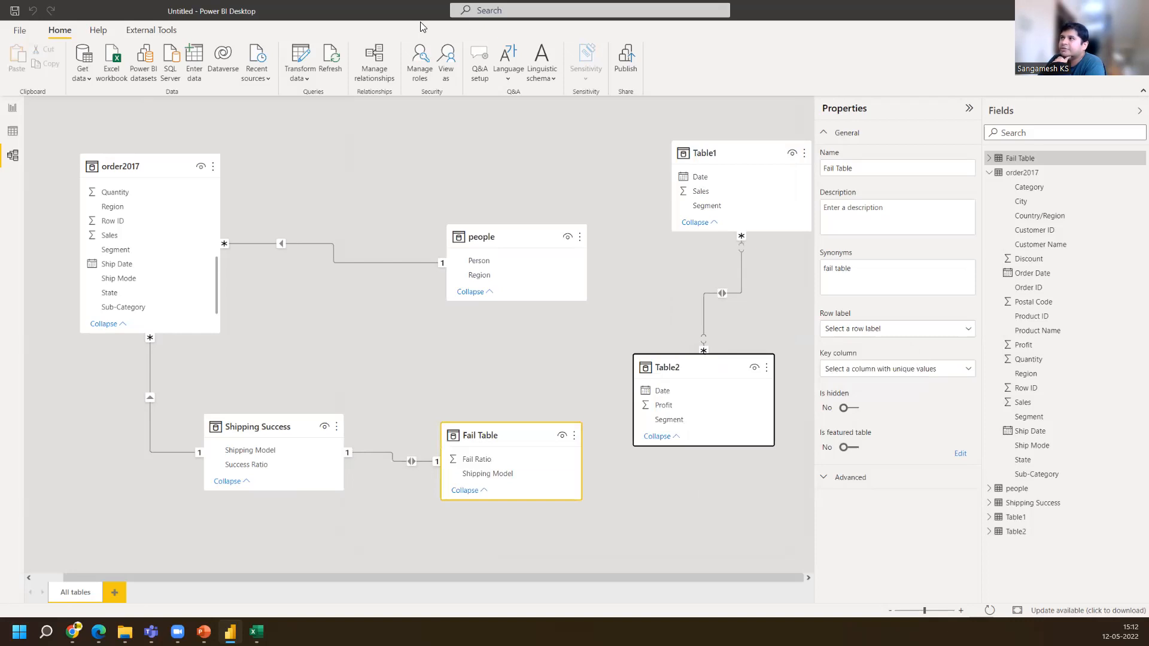
pyautogui.moveTo(688, 355)
pyautogui.mouseDown()
pyautogui.moveTo(689, 334)
pyautogui.moveTo(705, 339)
pyautogui.mouseUp()
pyautogui.moveTo(744, 215)
pyautogui.mouseDown()
pyautogui.moveTo(728, 242)
pyautogui.moveTo(763, 226)
pyautogui.moveTo(742, 221)
pyautogui.mouseUp()
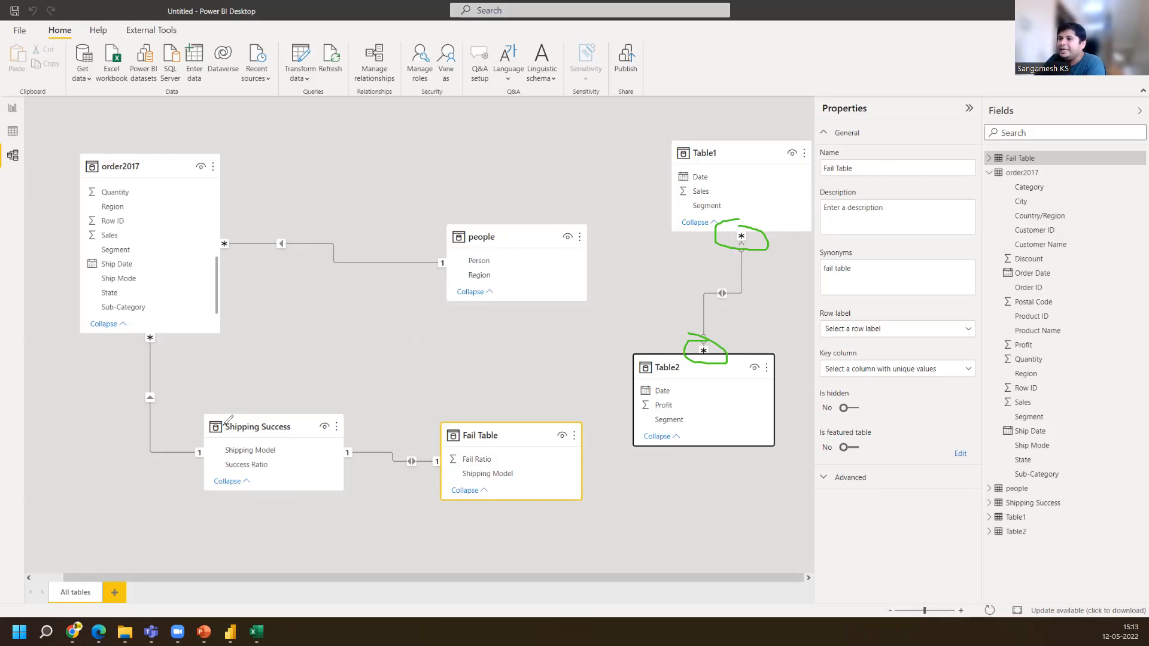
pyautogui.moveTo(358, 439)
pyautogui.mouseDown()
pyautogui.moveTo(341, 456)
pyautogui.moveTo(361, 461)
pyautogui.moveTo(358, 440)
pyautogui.mouseUp()
pyautogui.moveTo(438, 451)
pyautogui.mouseDown()
pyautogui.moveTo(433, 469)
pyautogui.moveTo(431, 452)
pyautogui.mouseUp()
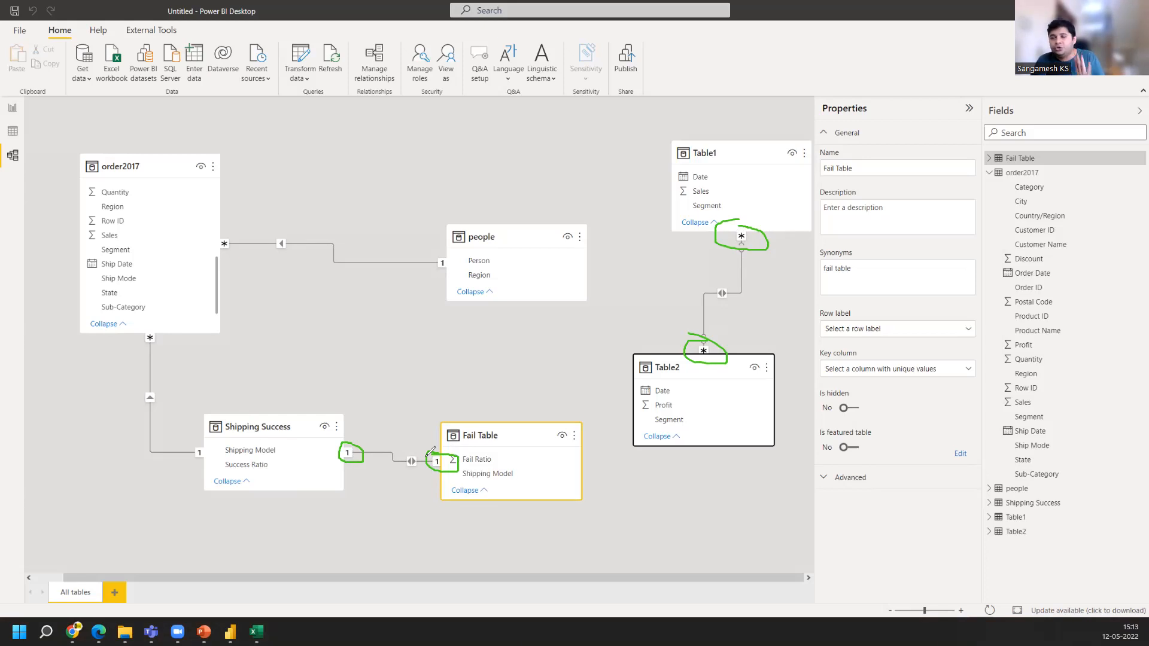
pyautogui.moveTo(161, 330)
pyautogui.mouseDown()
pyautogui.moveTo(124, 326)
pyautogui.moveTo(147, 466)
pyautogui.moveTo(199, 479)
pyautogui.moveTo(216, 433)
pyautogui.moveTo(176, 387)
pyautogui.moveTo(161, 323)
pyautogui.mouseUp()
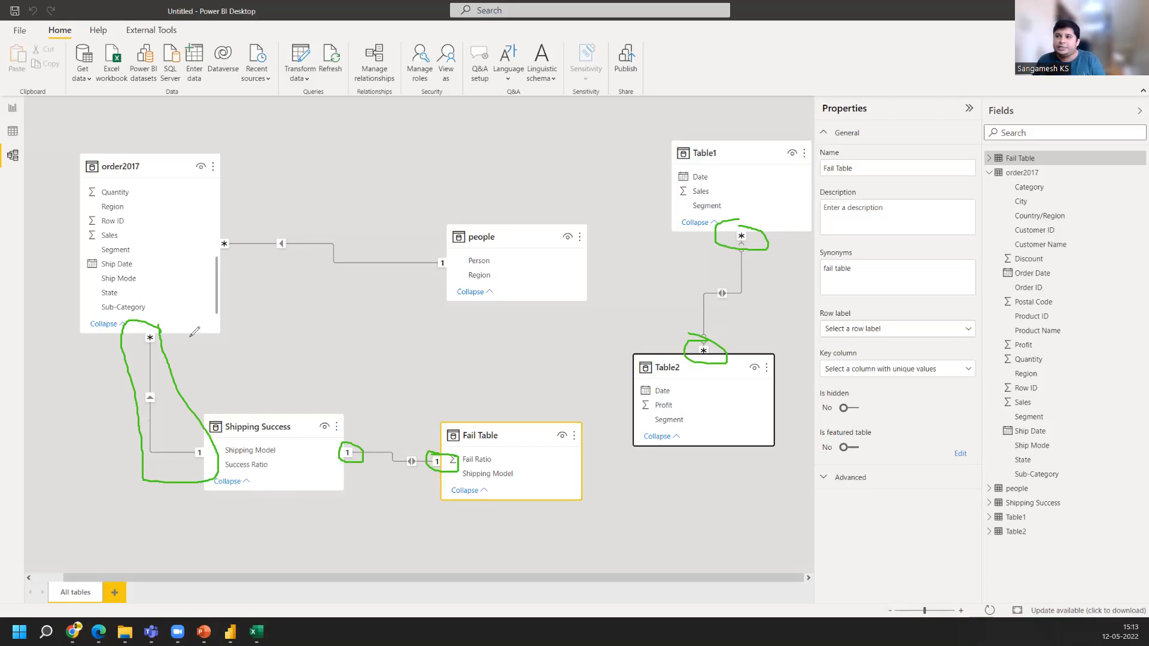
pyautogui.moveTo(100, 411); pyautogui.dragTo(155, 381)
pyautogui.moveTo(87, 455); pyautogui.dragTo(160, 445)
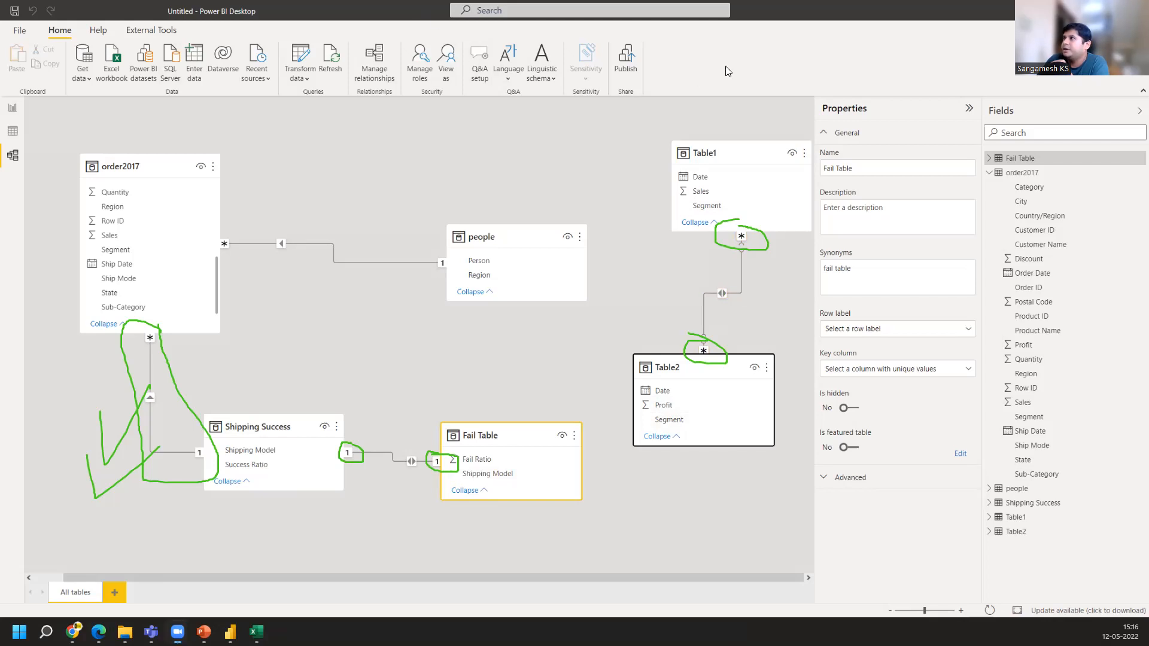
# Switch to the data view and browse the contents of people, order2017, Shipping Success, Table1 and Table2
pyautogui.click(735, 93)
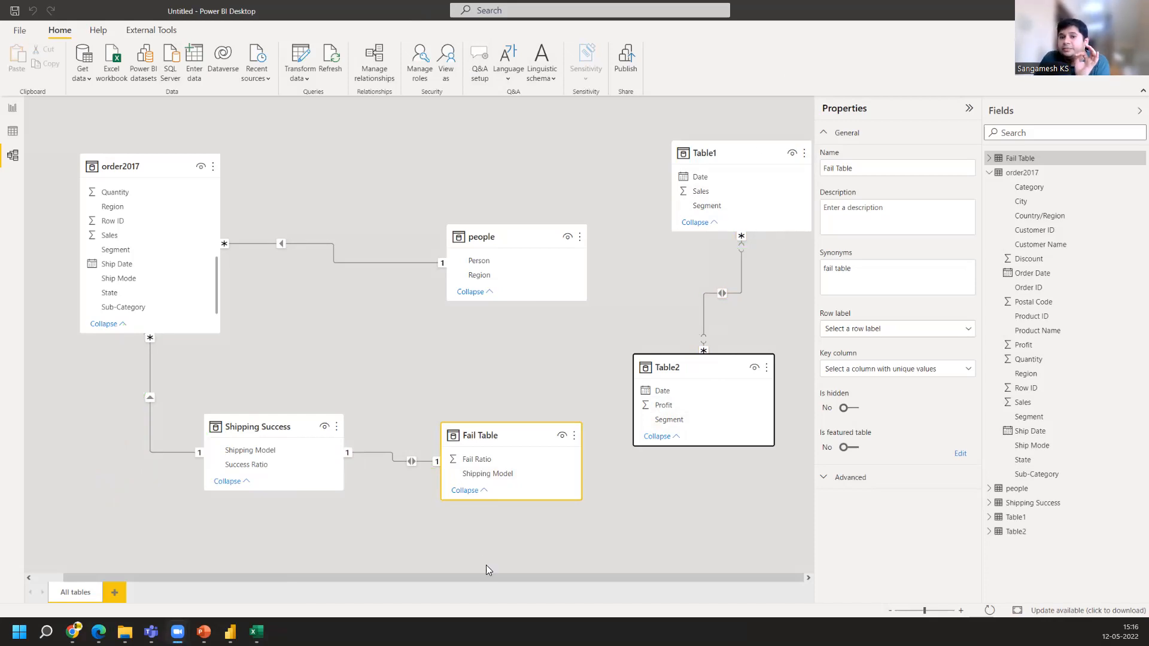
pyautogui.click(19, 134)
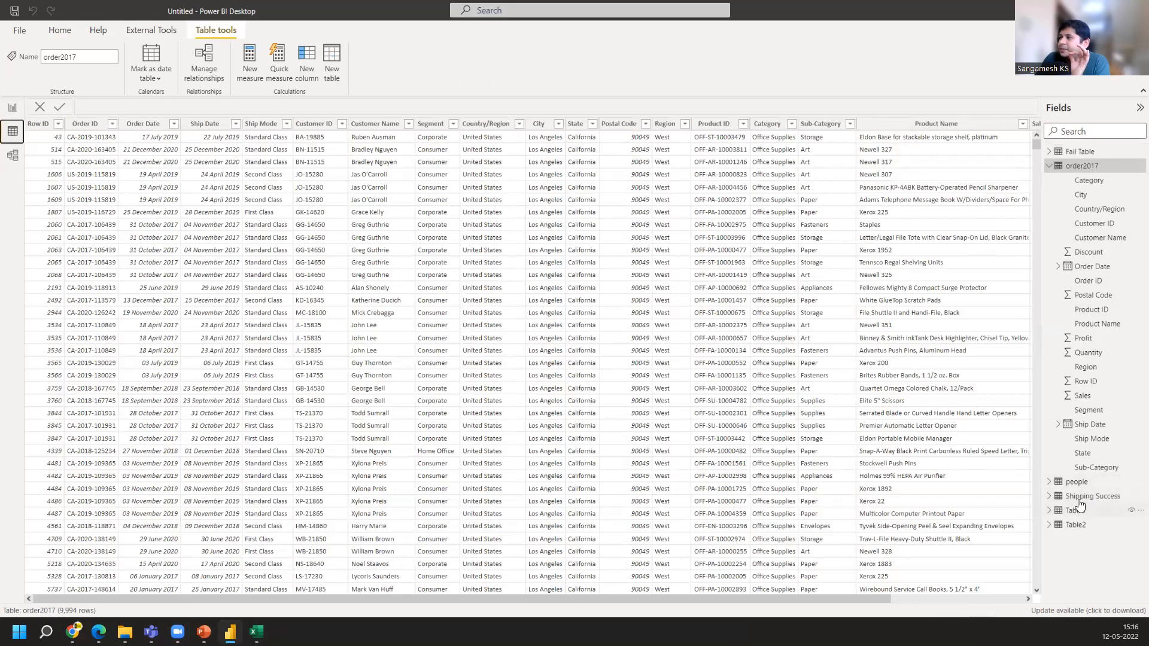
pyautogui.click(1078, 483)
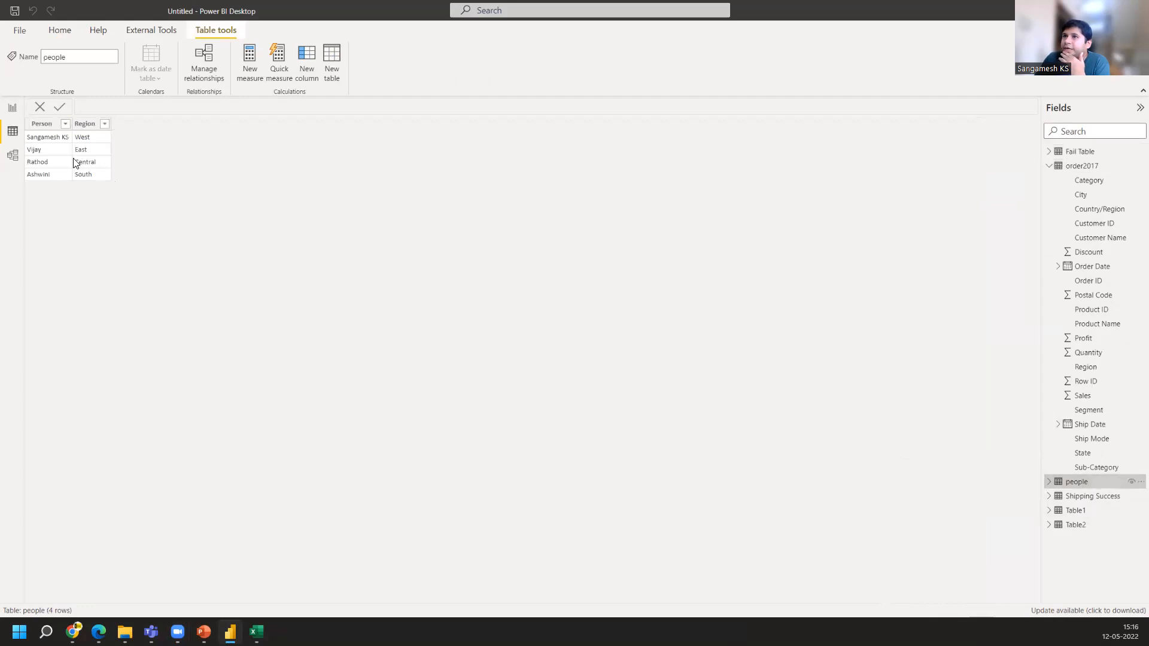
pyautogui.click(1072, 167)
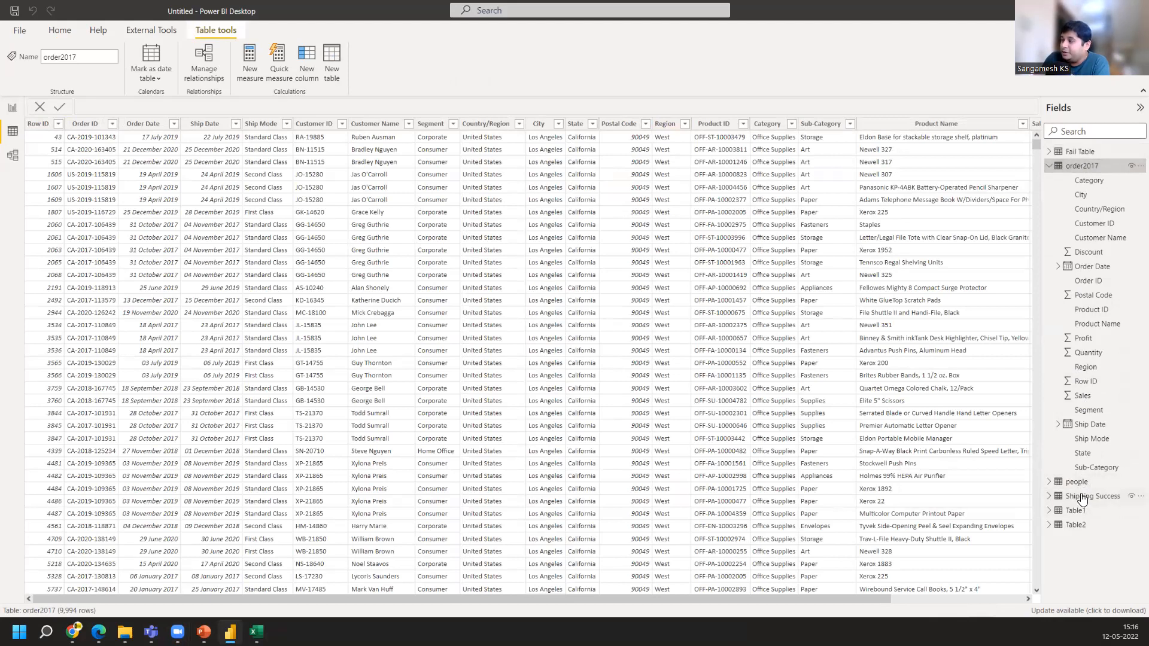
pyautogui.moveTo(1083, 500)
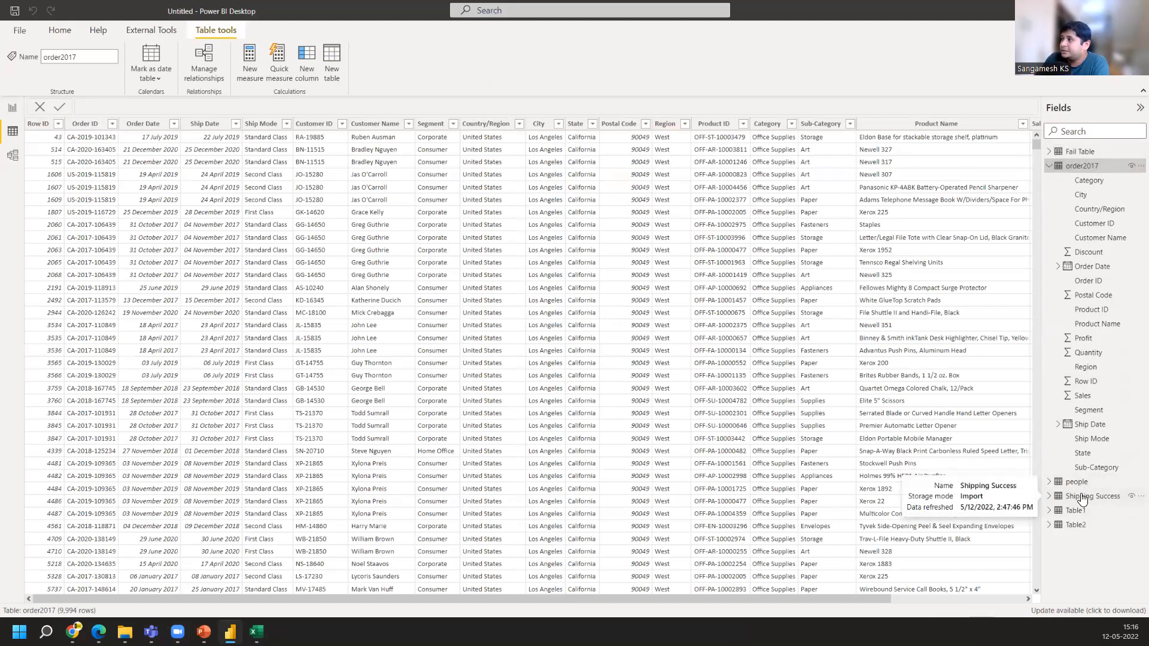
pyautogui.click(1083, 500)
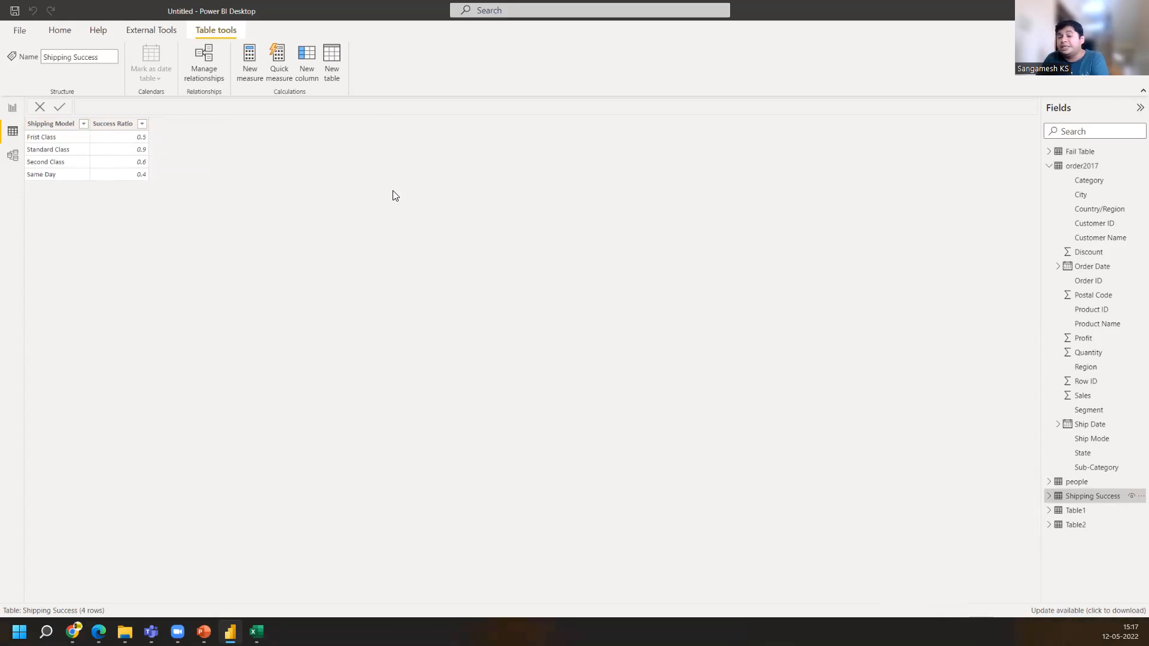
pyautogui.click(1076, 511)
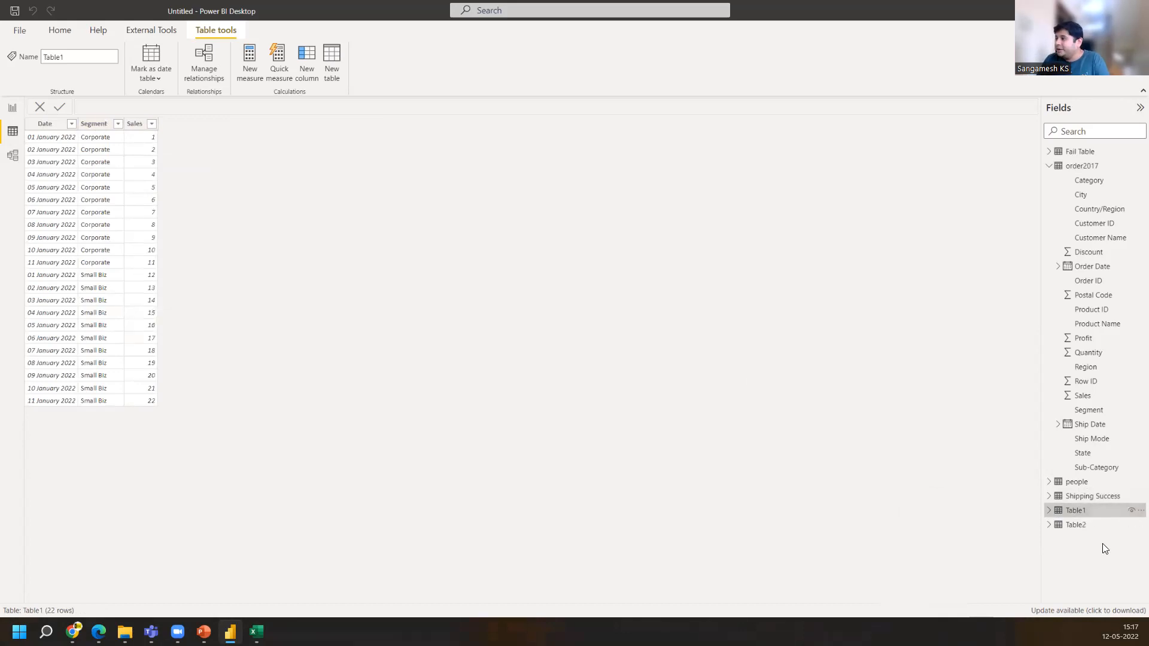
pyautogui.click(1085, 526)
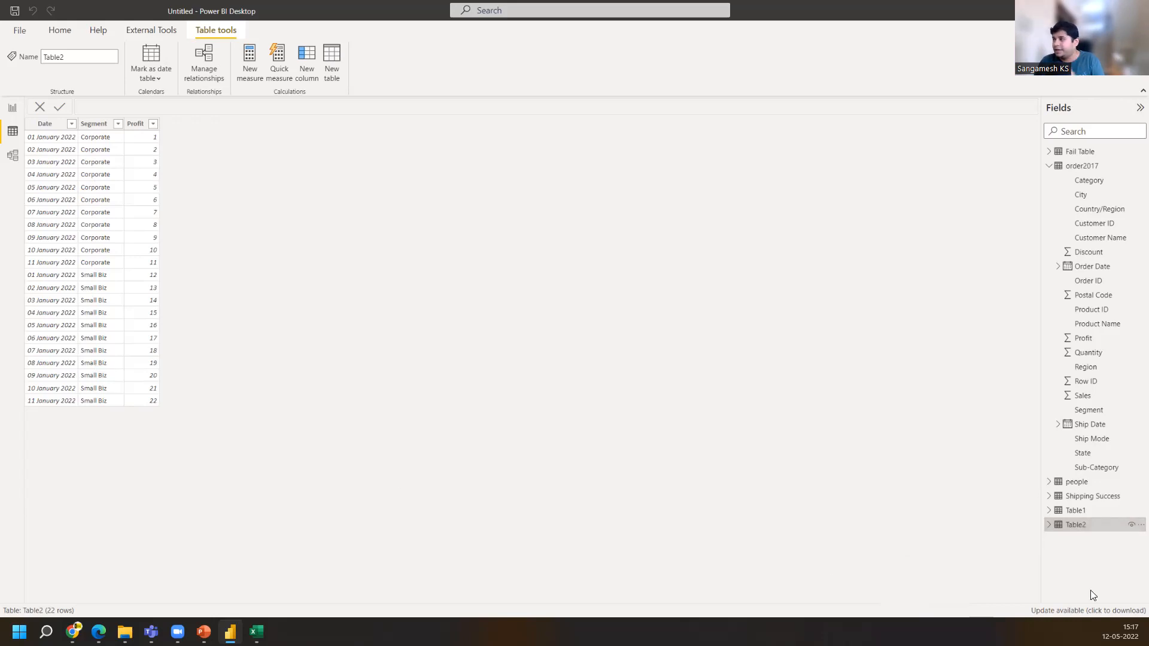
pyautogui.click(1087, 512)
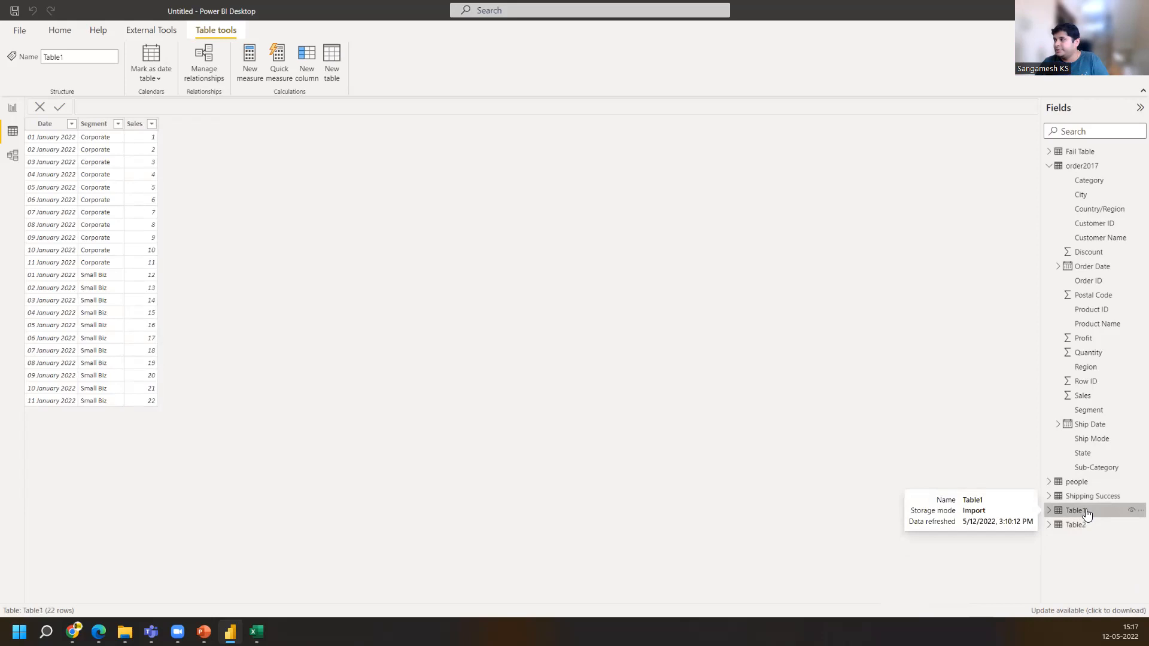
pyautogui.click(1091, 497)
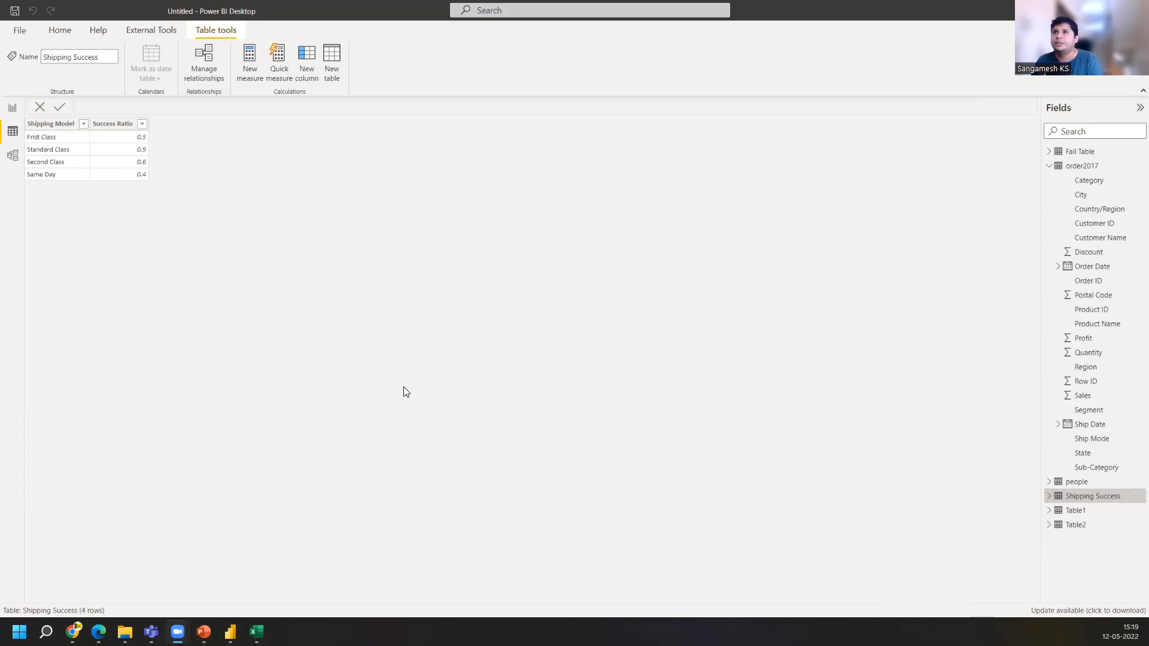
# In the report view, add a table visual showing Table1's Segment and Sales fields
pyautogui.click(13, 109)
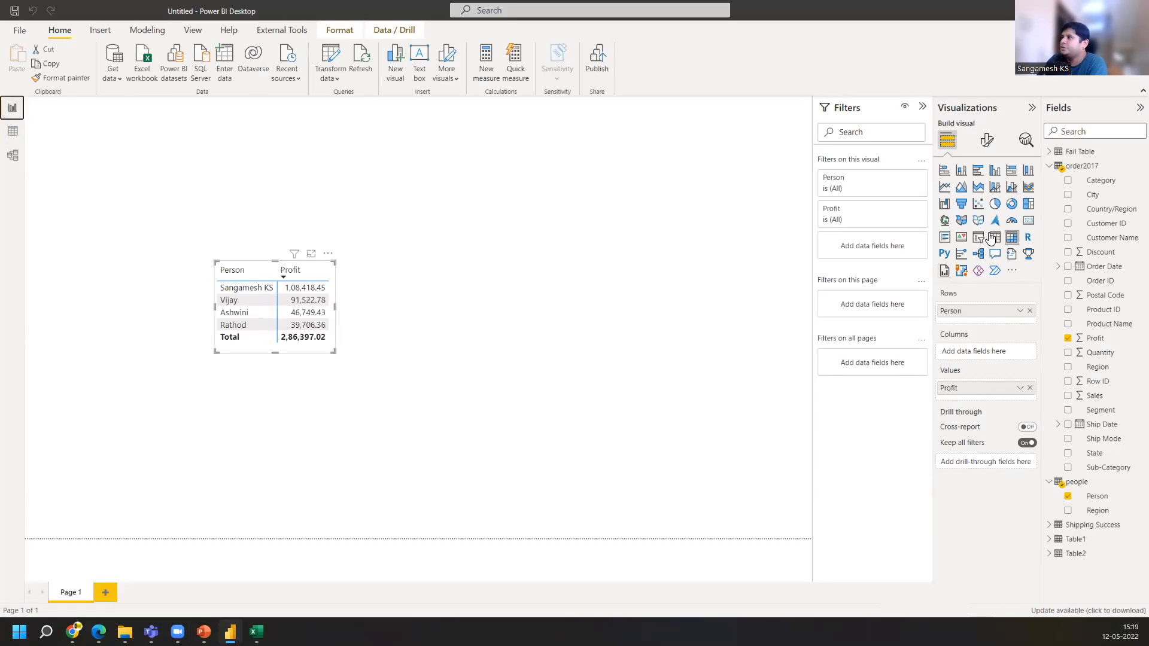
pyautogui.click(617, 305)
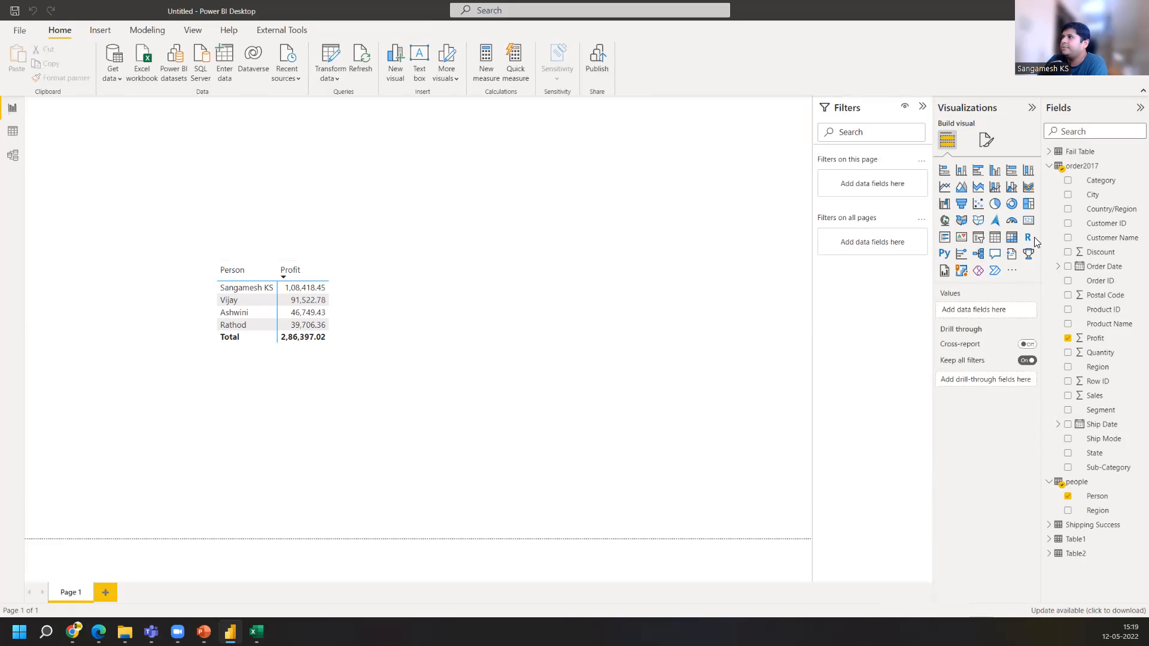
pyautogui.click(1012, 237)
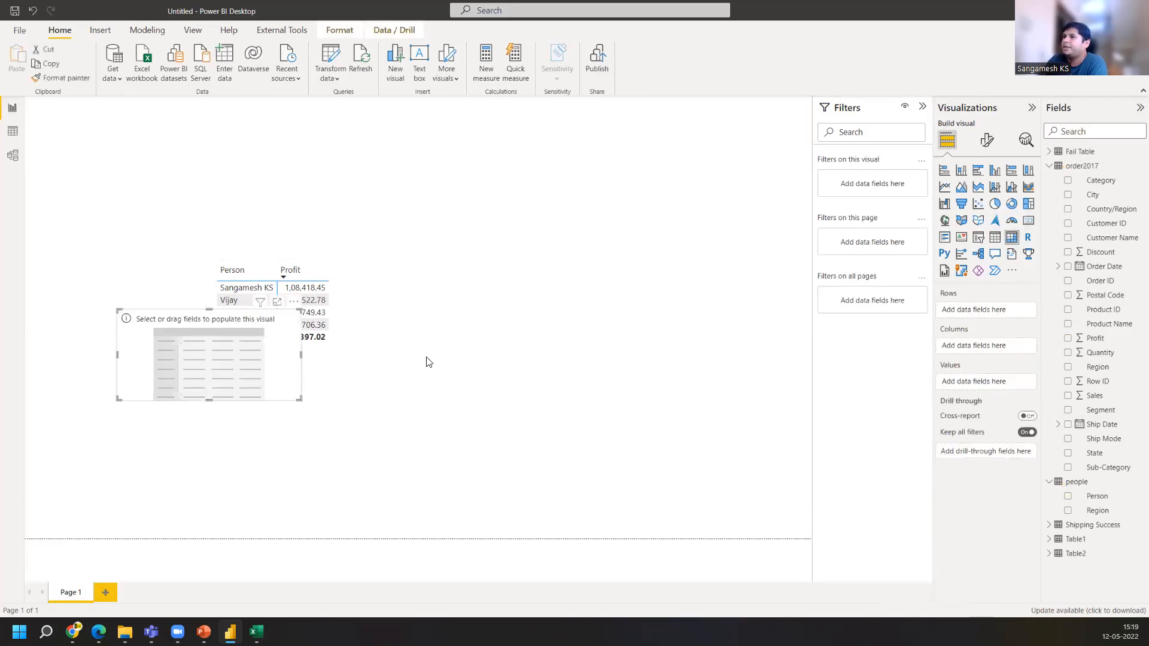
pyautogui.click(1051, 542)
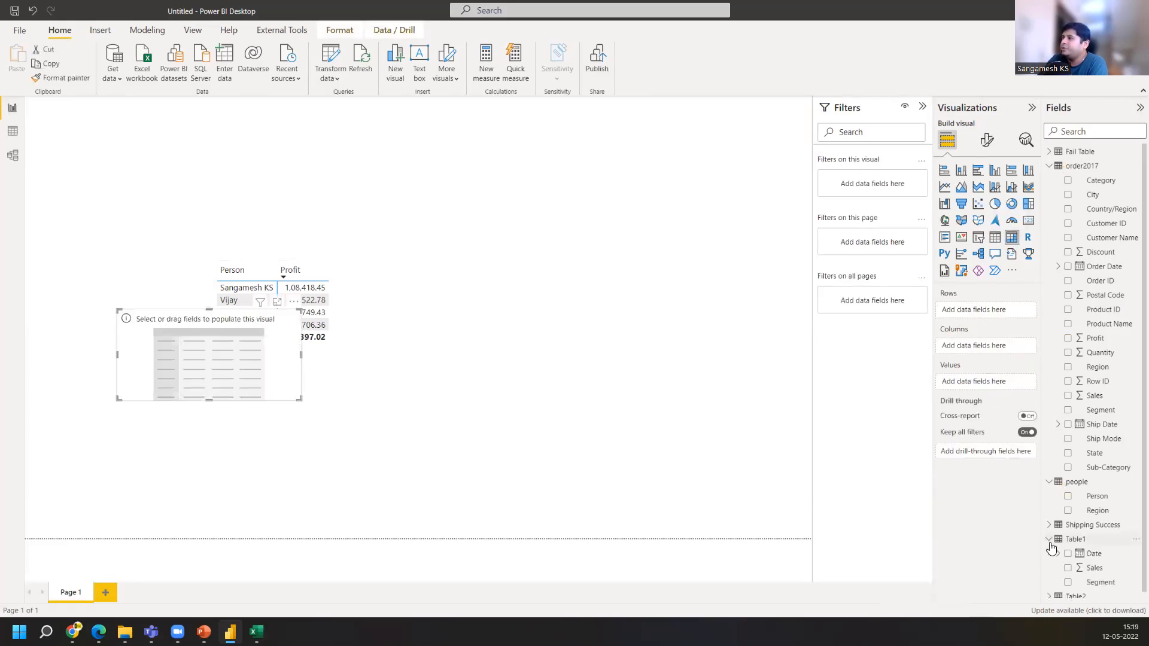
pyautogui.moveTo(1101, 582); pyautogui.dragTo(186, 351)
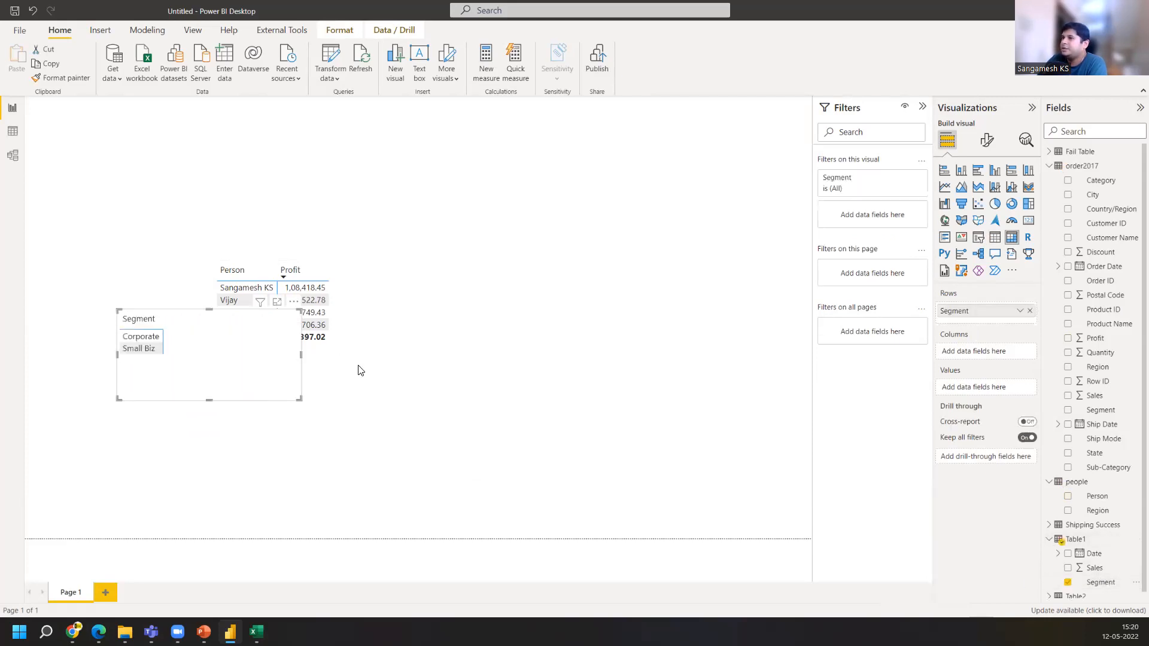
pyautogui.moveTo(1093, 572); pyautogui.dragTo(205, 347)
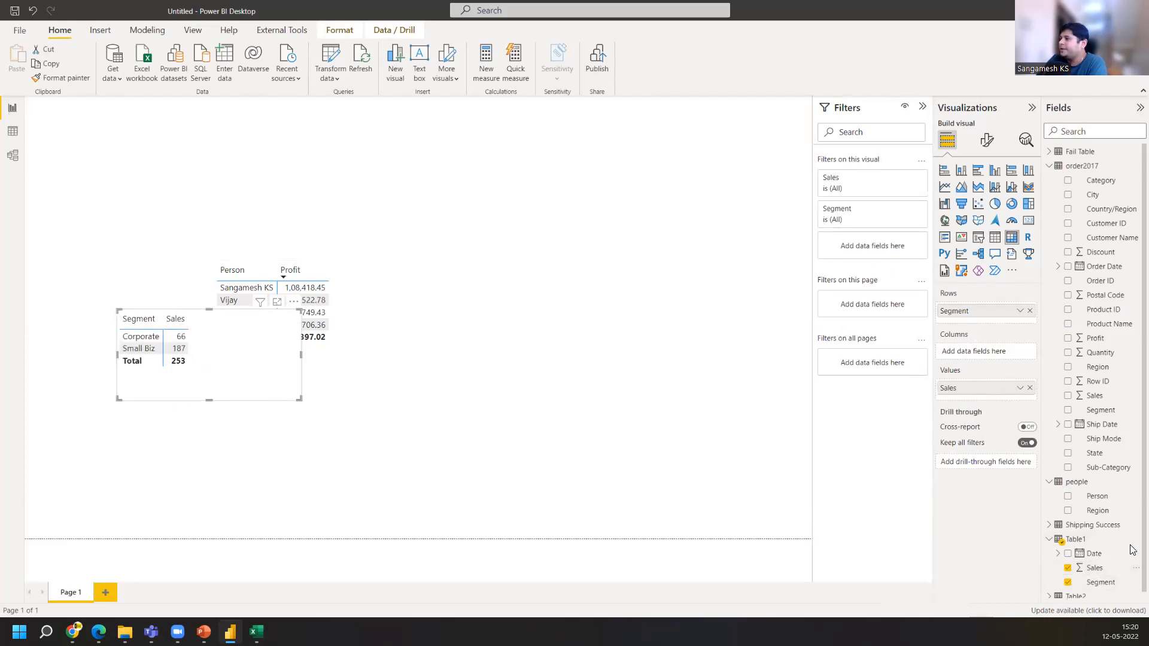
# Add a matrix visual at the top of the page with Table2's Segment and Profit fields
pyautogui.click(1050, 597)
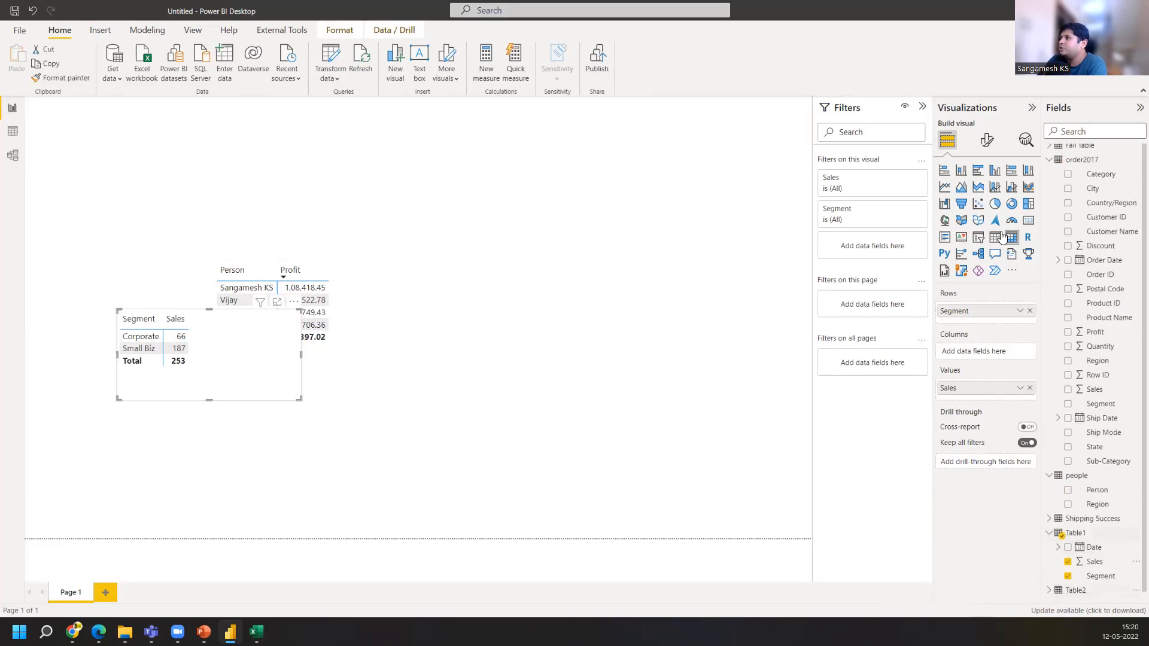
pyautogui.click(681, 258)
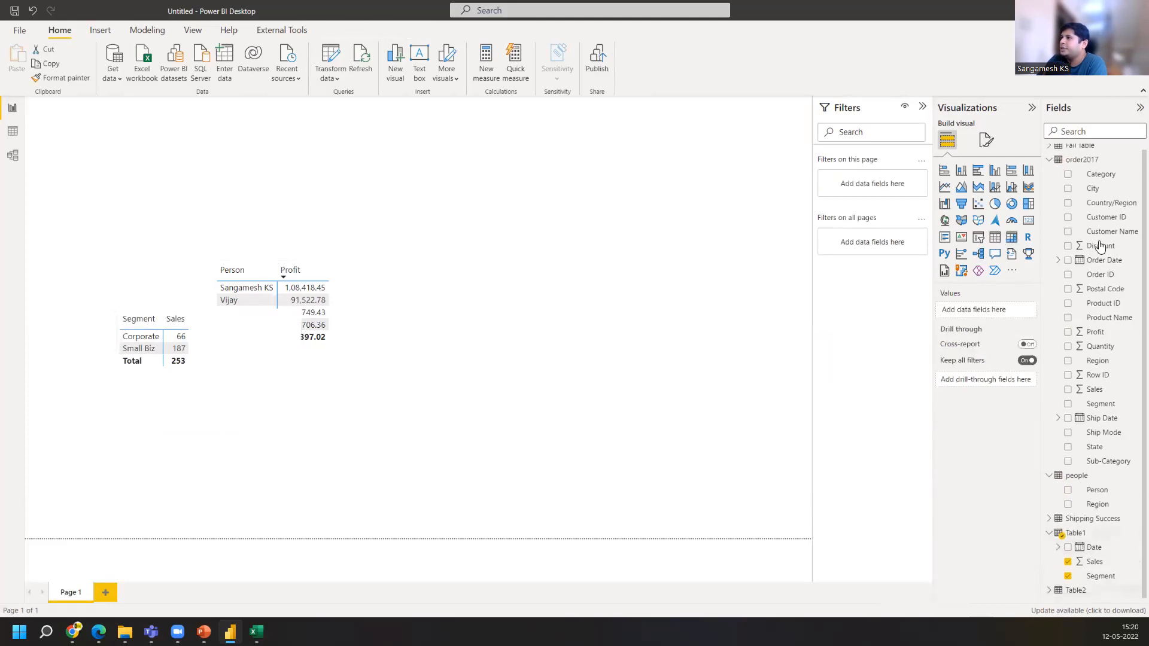
pyautogui.click(995, 238)
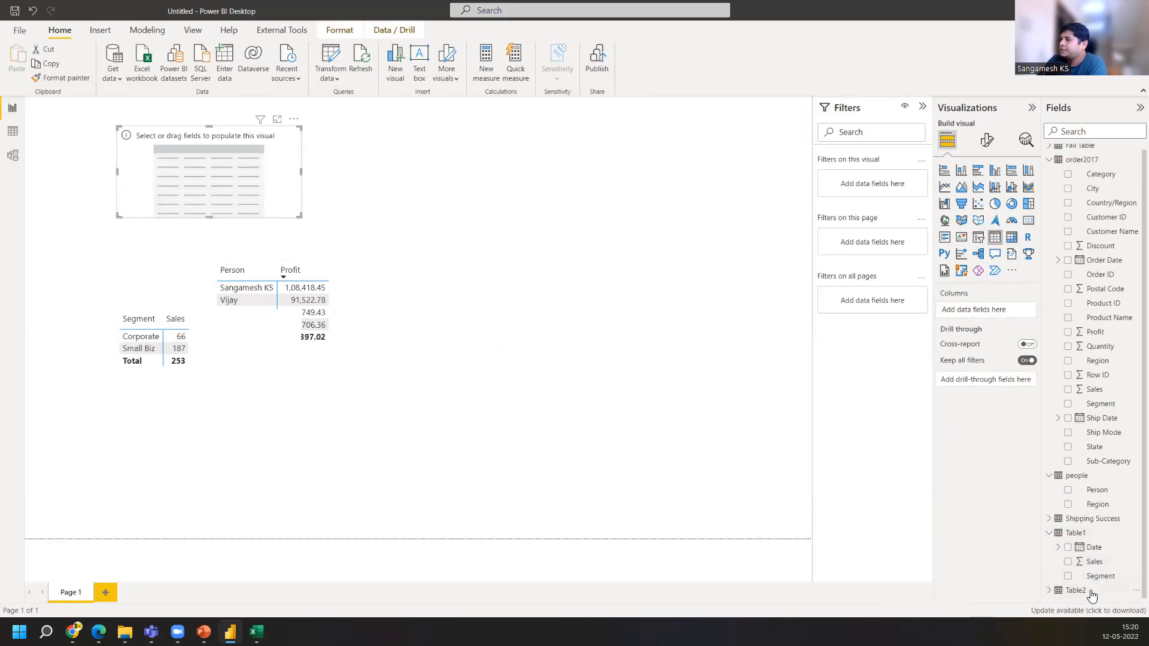
pyautogui.click(1057, 592)
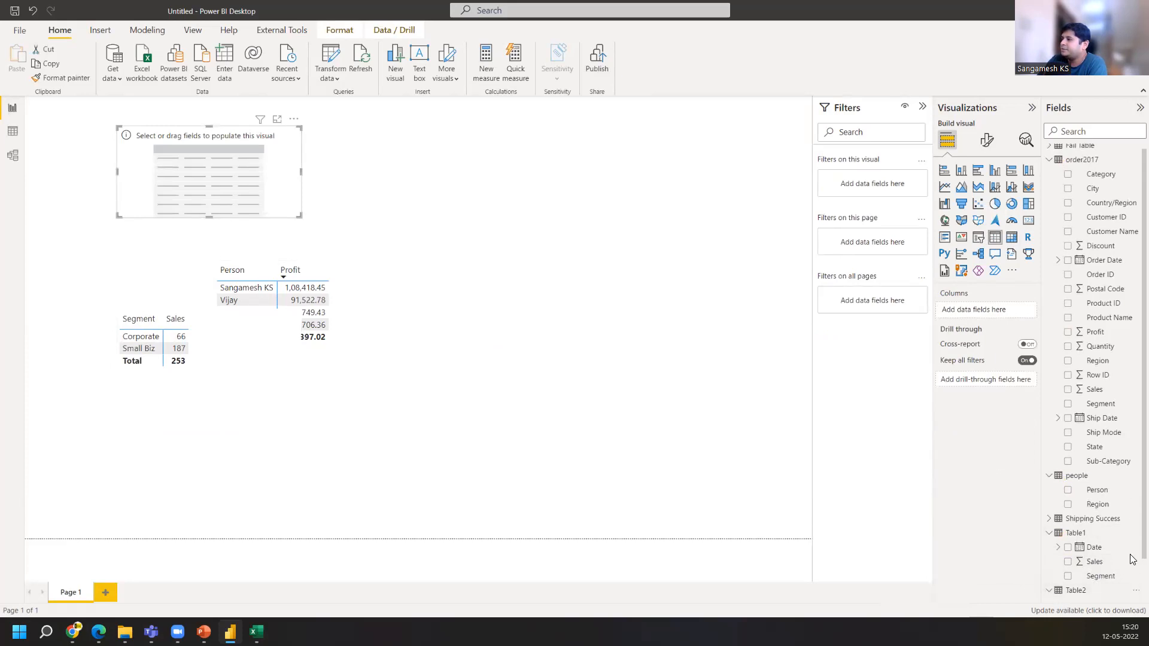
pyautogui.scroll(-1, 1131, 559)
pyautogui.moveTo(1099, 591); pyautogui.dragTo(203, 190)
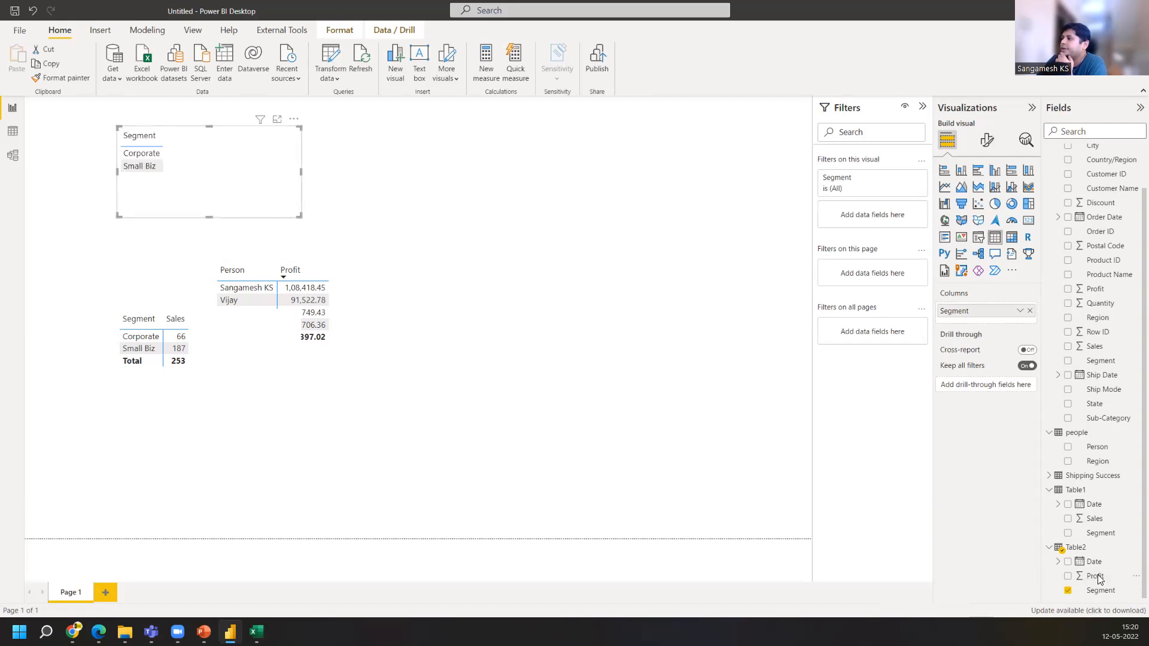
pyautogui.moveTo(1095, 576); pyautogui.dragTo(211, 165)
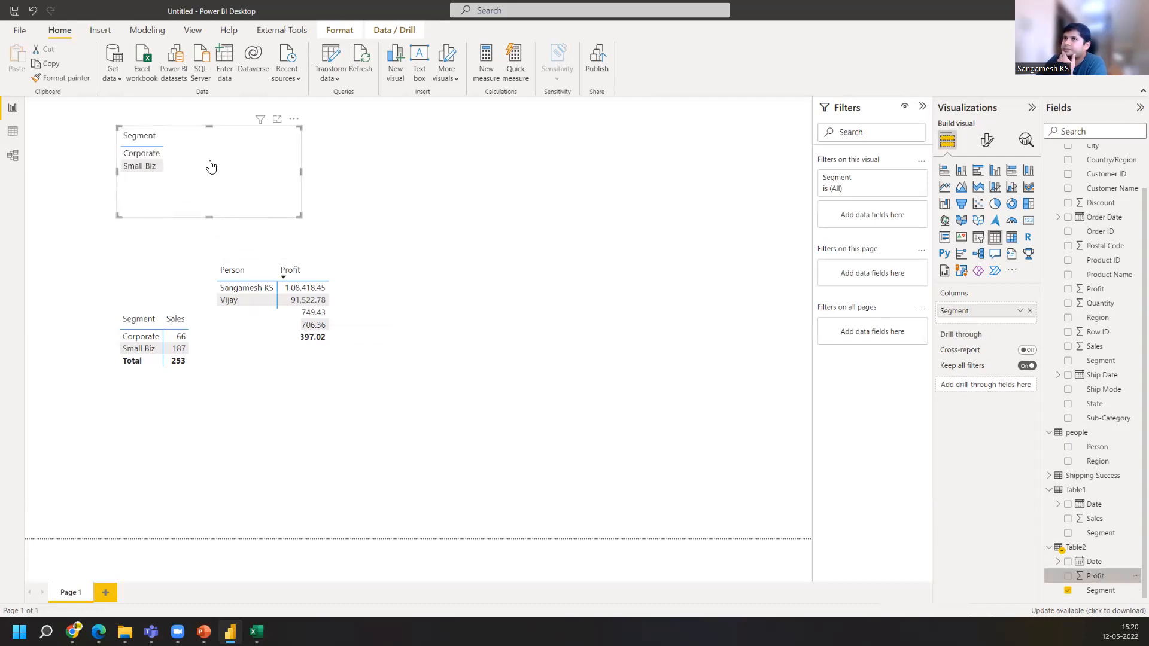
# Move the Sales table lower and select Small Biz, then Corporate, to cross-filter the Profit visual
pyautogui.moveTo(227, 361); pyautogui.dragTo(336, 466)
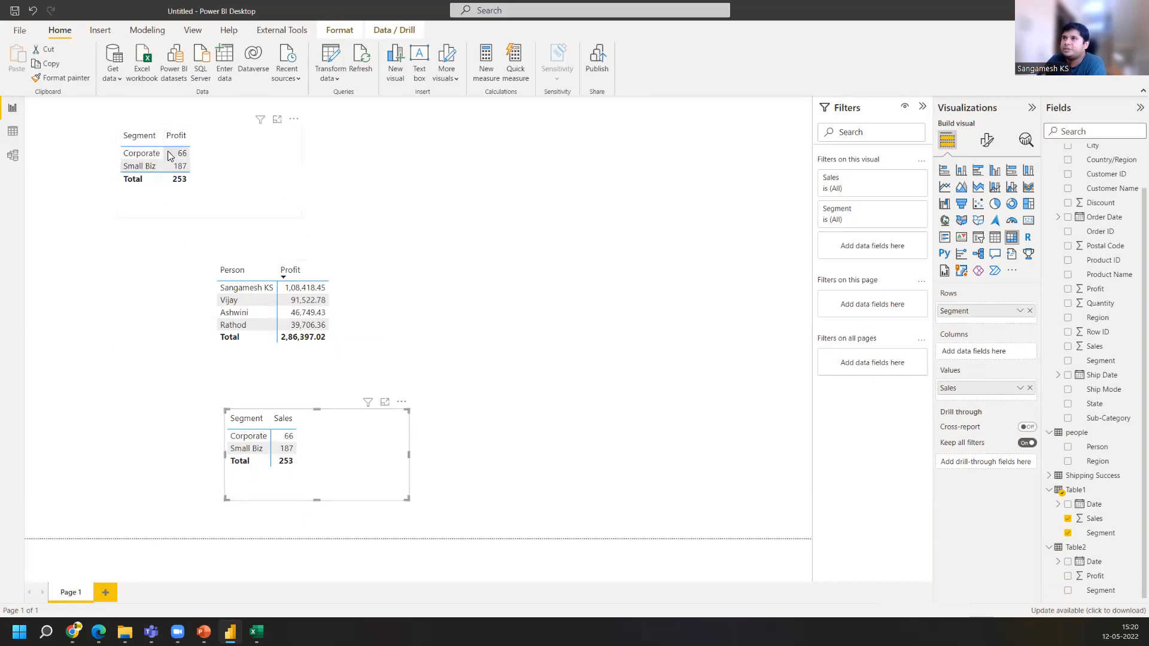
pyautogui.click(286, 447)
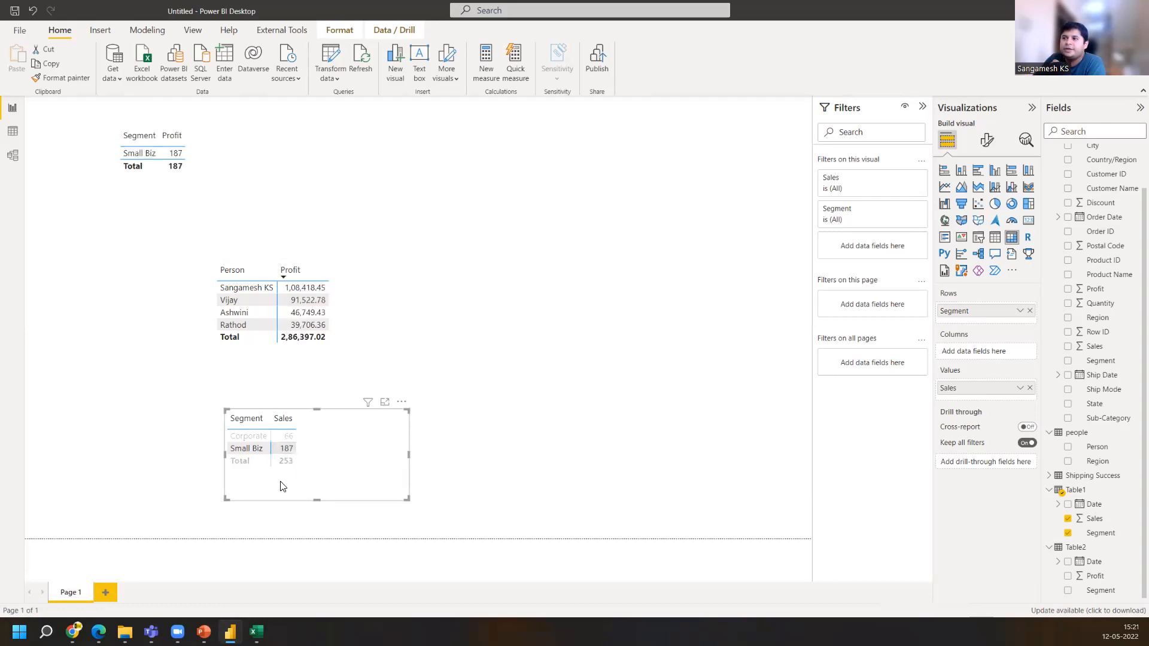
pyautogui.click(289, 438)
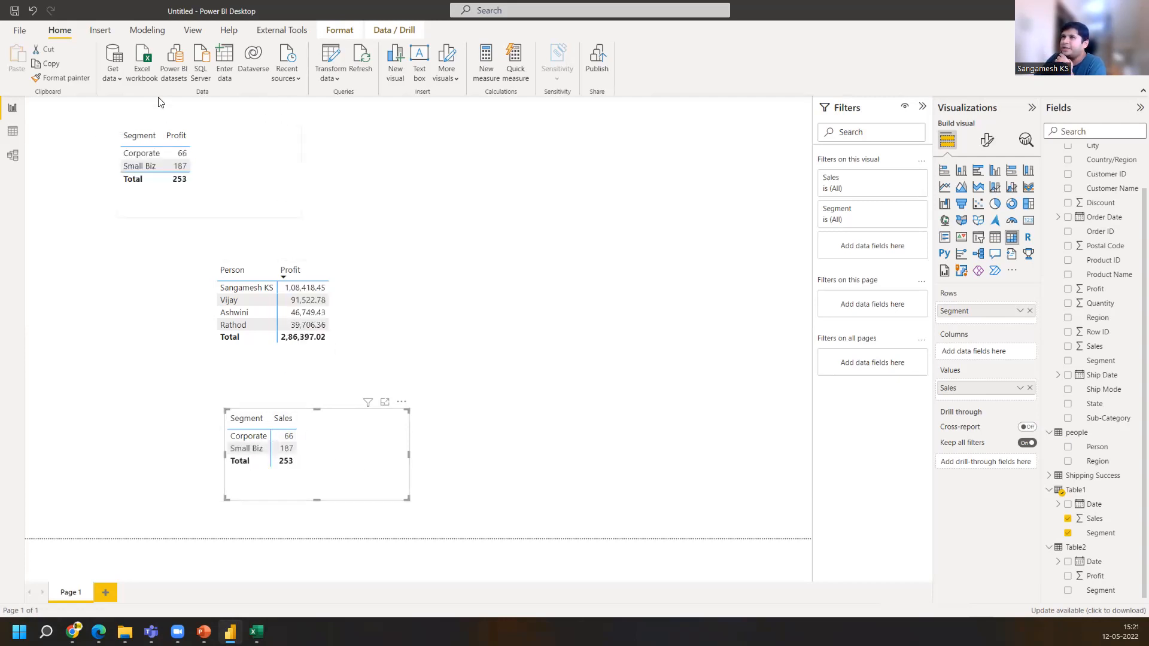
pyautogui.click(288, 437)
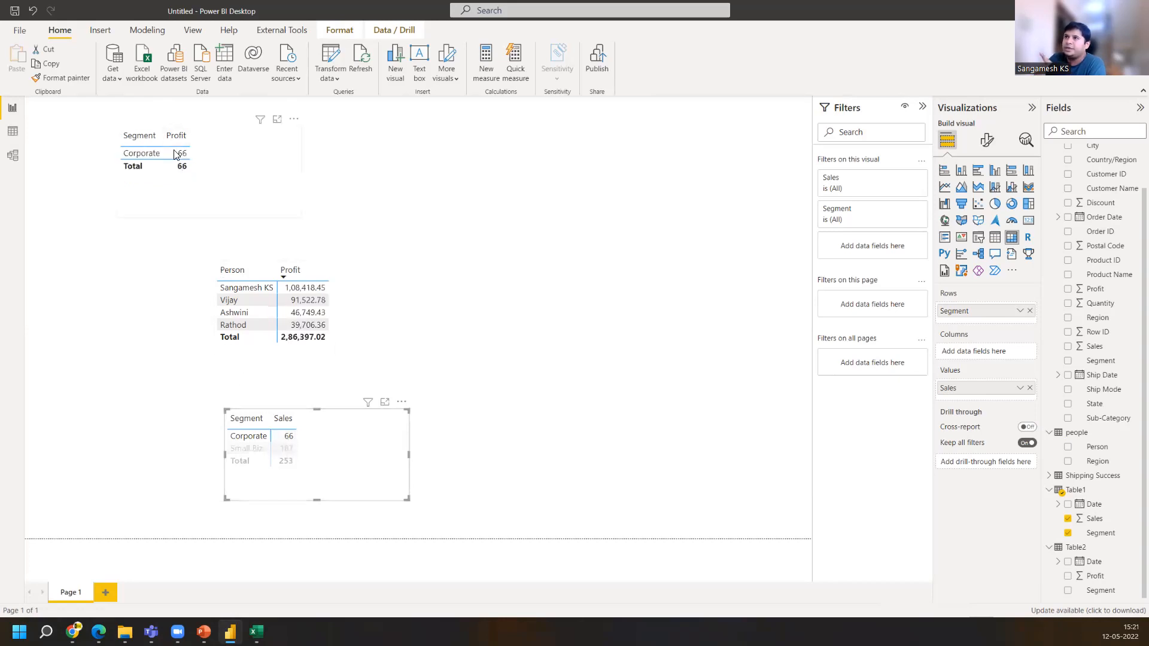
# Select Small Biz in the Sales table and review the table relationships in the model view
pyautogui.click(288, 450)
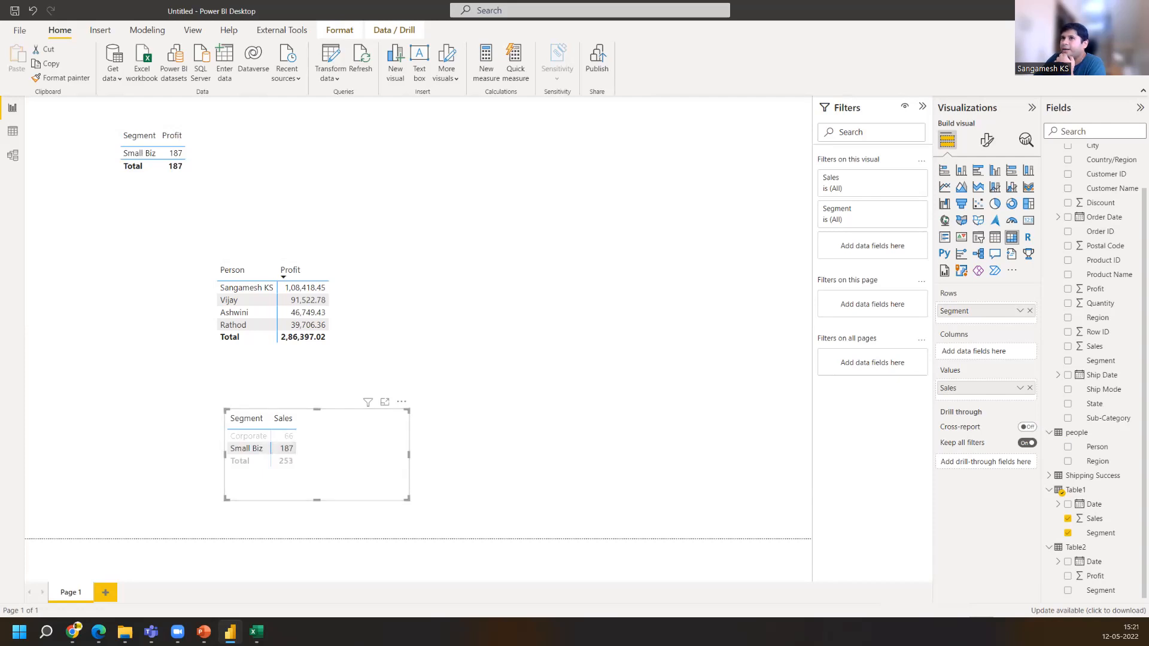
pyautogui.click(17, 156)
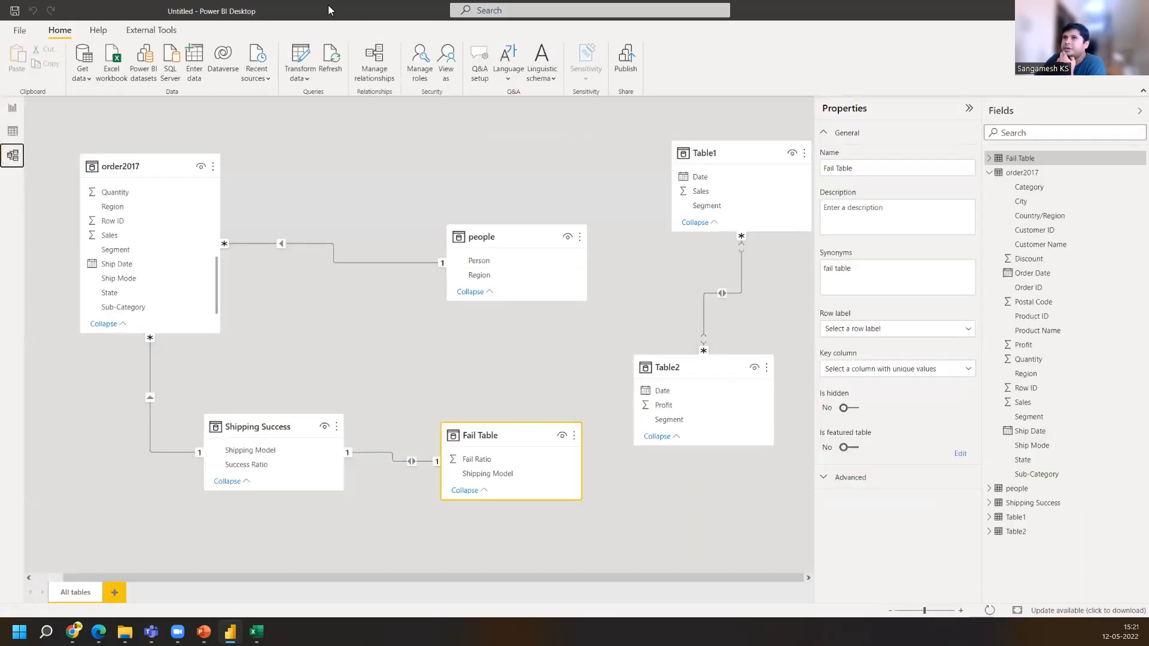
pyautogui.click(16, 108)
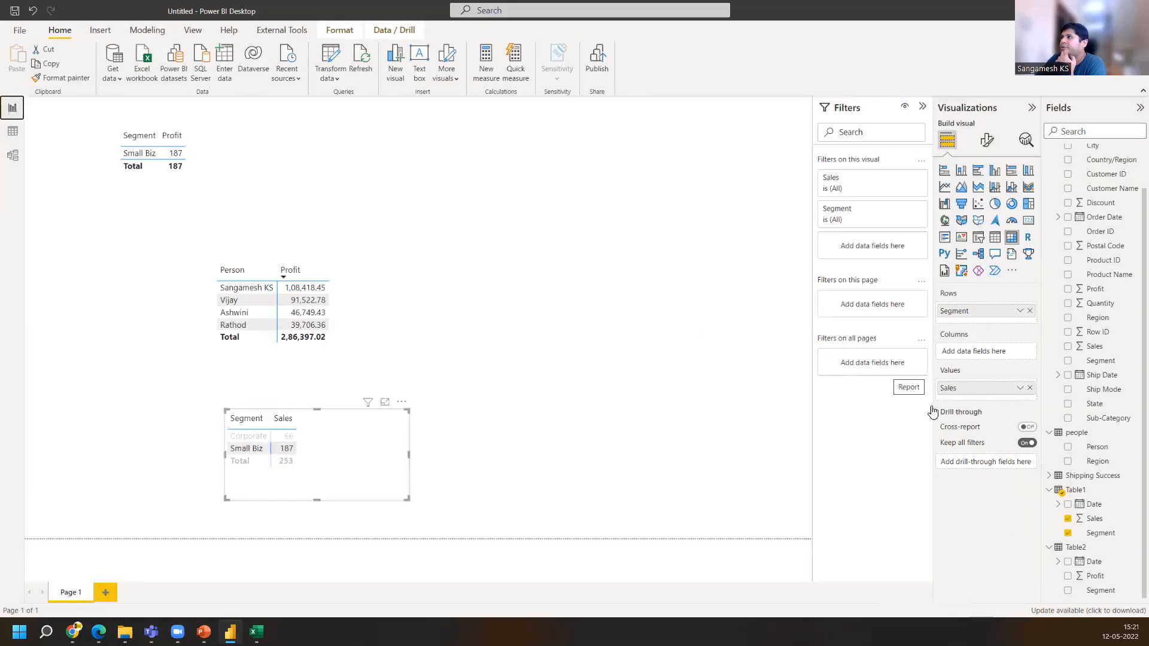
# Add a matrix visual with Table1's Date hierarchy and move it to the middle of the page
pyautogui.click(759, 256)
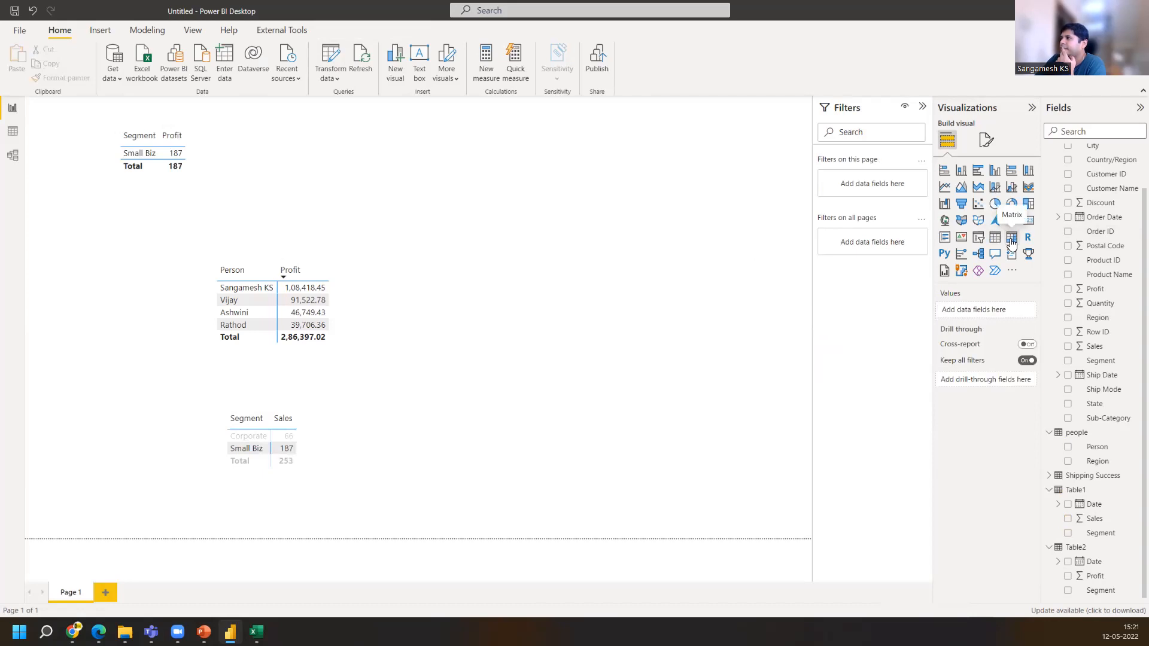
pyautogui.click(1012, 239)
pyautogui.moveTo(1089, 503); pyautogui.dragTo(134, 166)
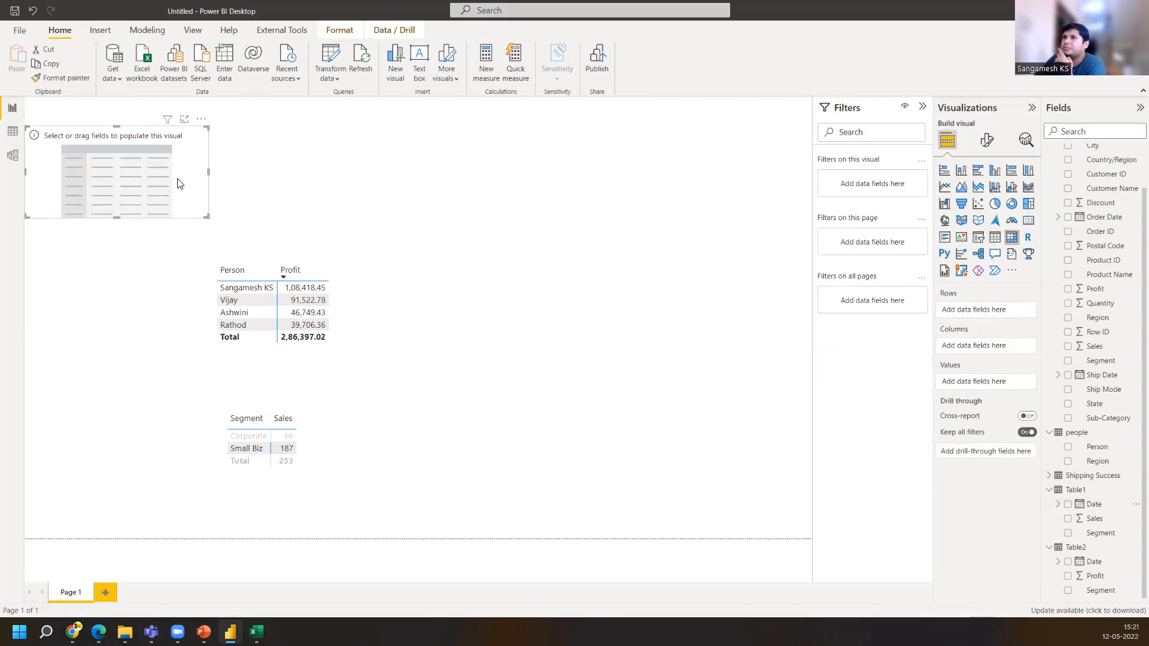
pyautogui.moveTo(96, 144); pyautogui.dragTo(532, 256)
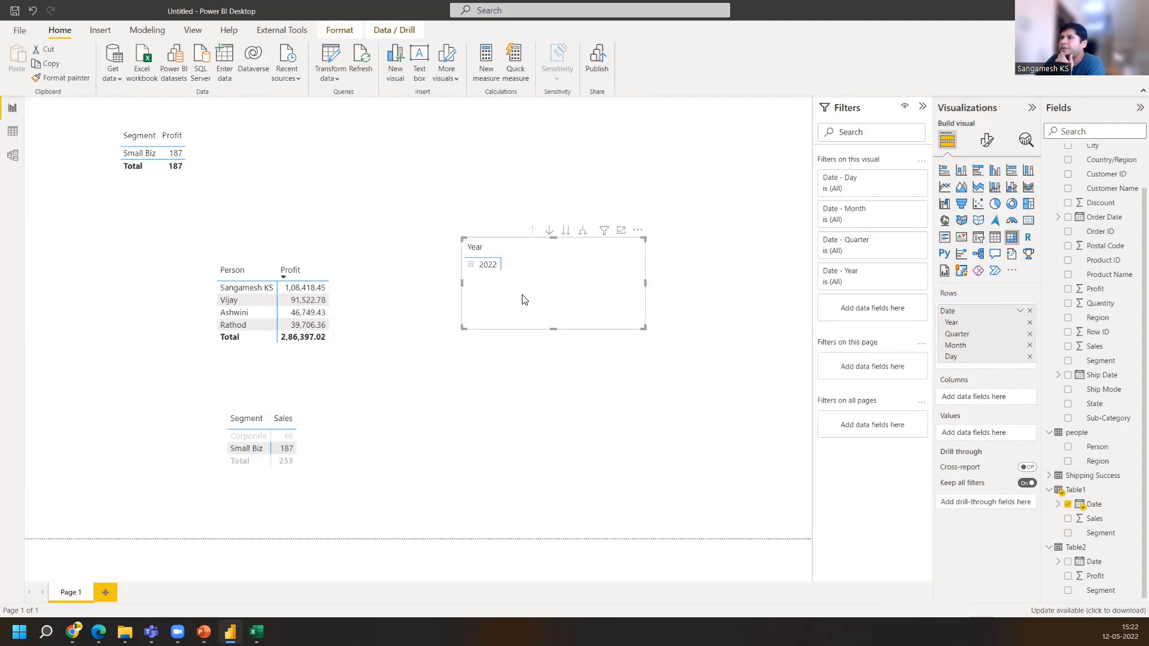
# Drill into 2022 and Qtr 1 in the date matrix and select February to cross-filter the other visuals
pyautogui.click(470, 265)
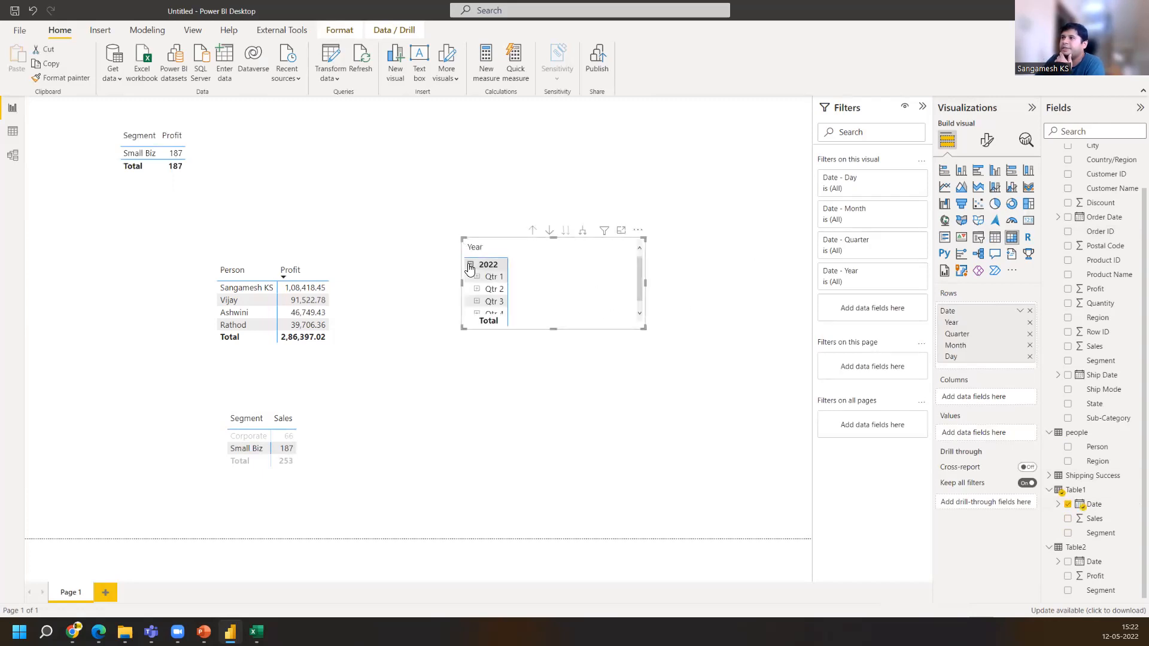
pyautogui.click(477, 279)
pyautogui.scroll(-1, 482, 294)
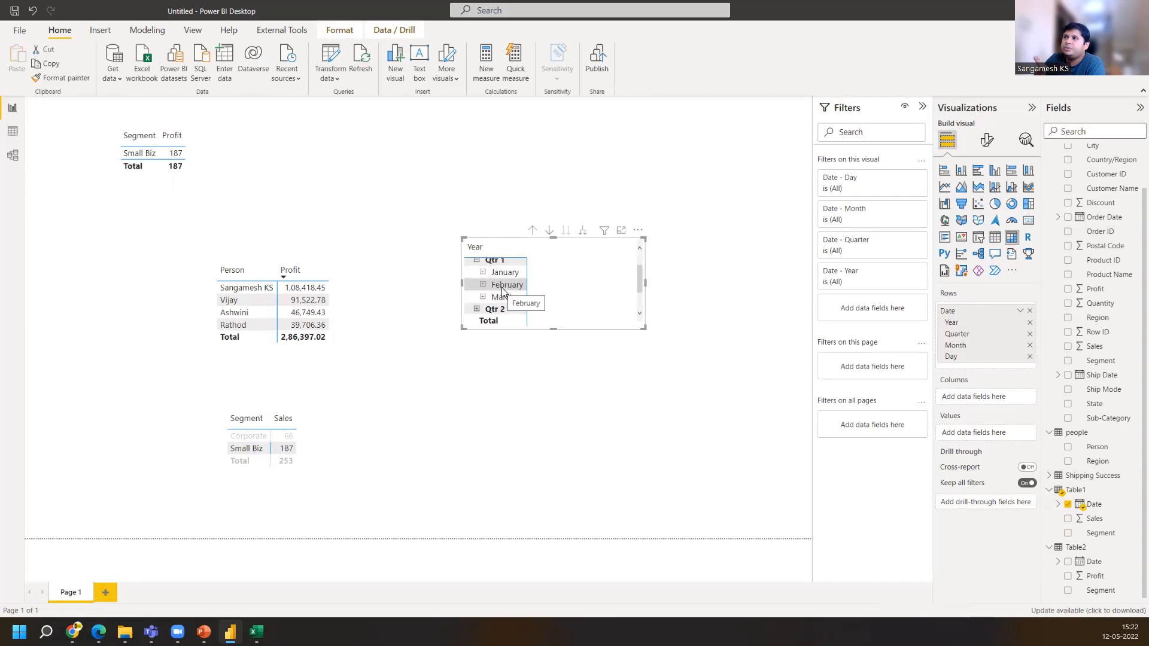
pyautogui.click(502, 287)
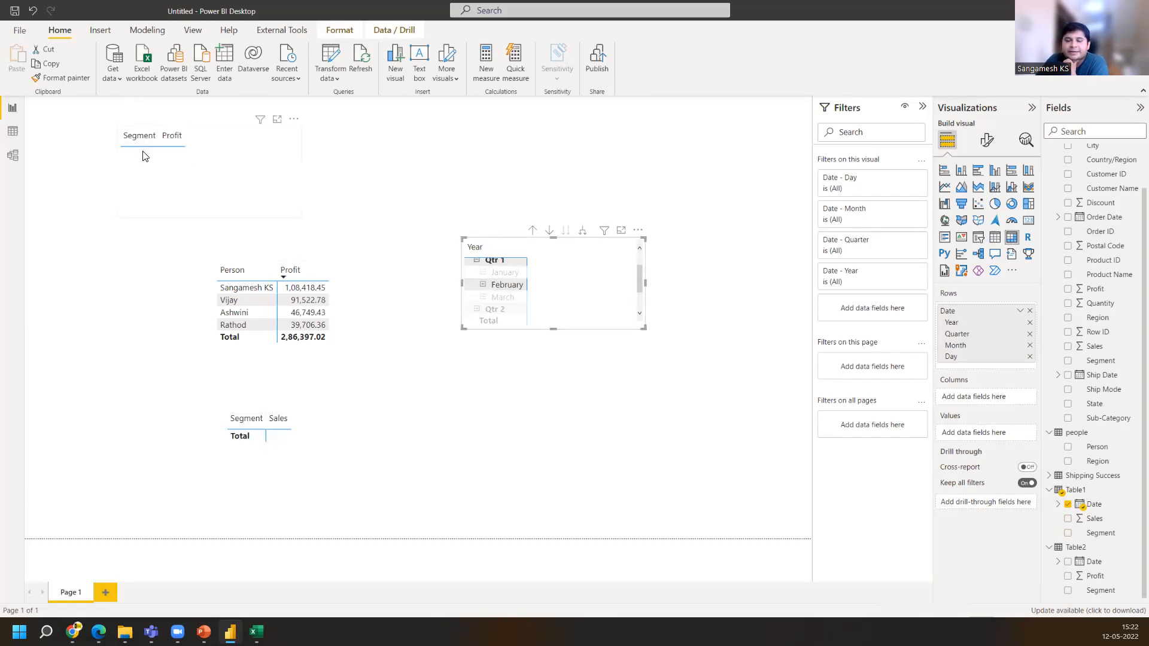
pyautogui.click(583, 275)
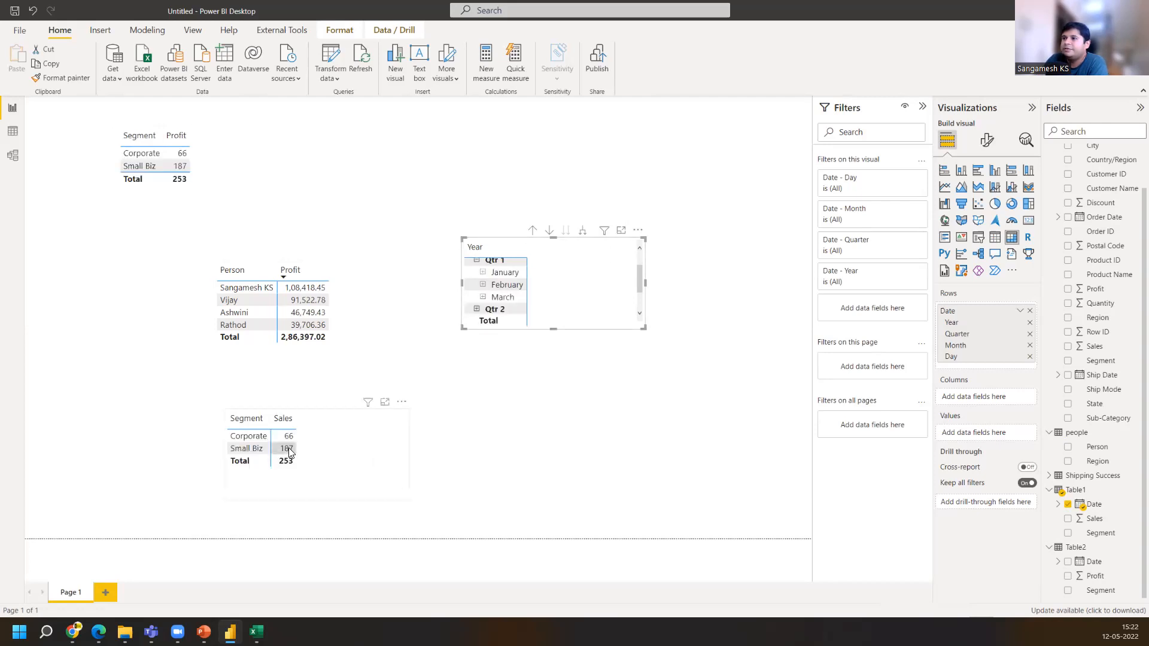
# Test cross-filtering by selecting Small Biz and Corporate in the Sales table and February in the date matrix
pyautogui.click(288, 452)
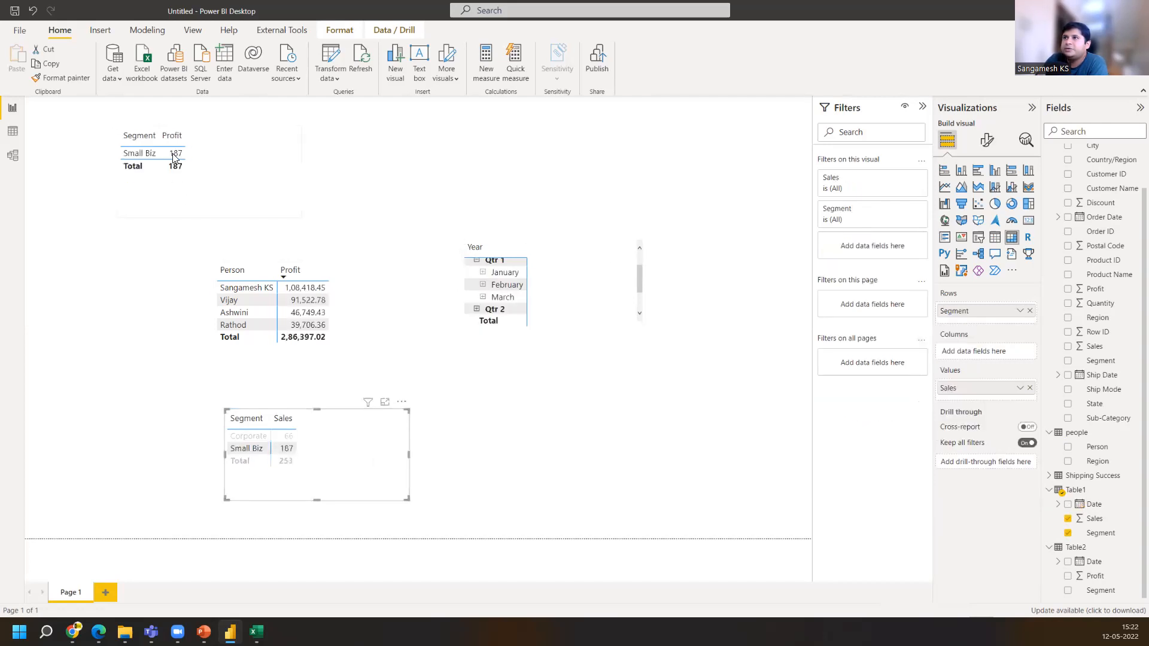
pyautogui.click(289, 437)
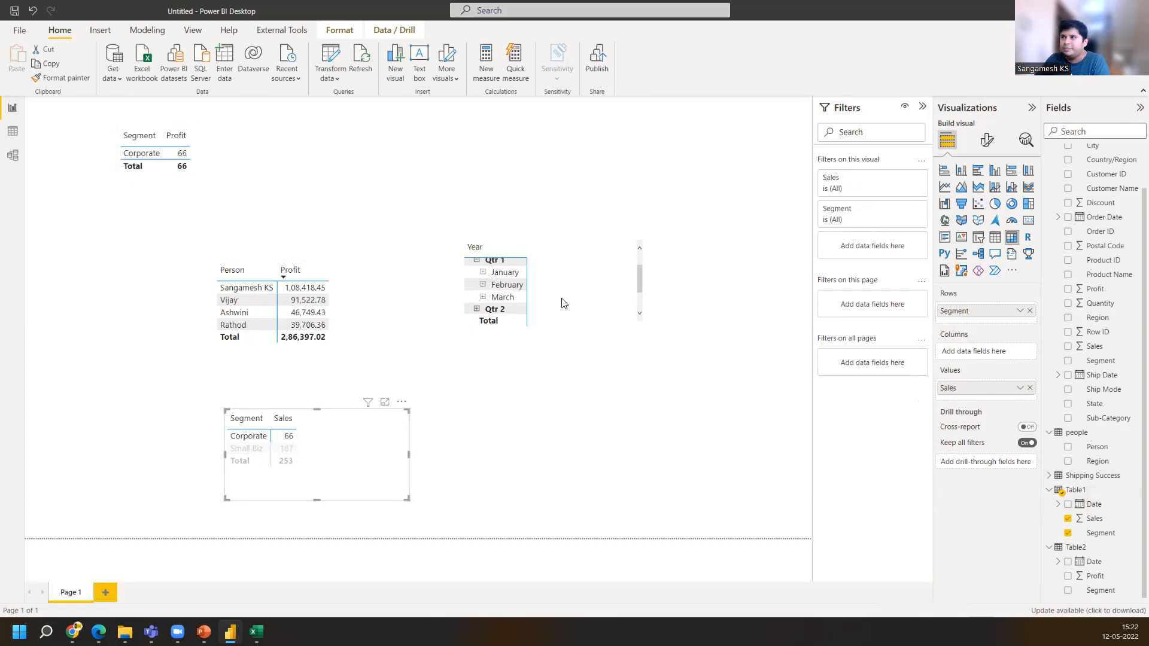
pyautogui.click(503, 286)
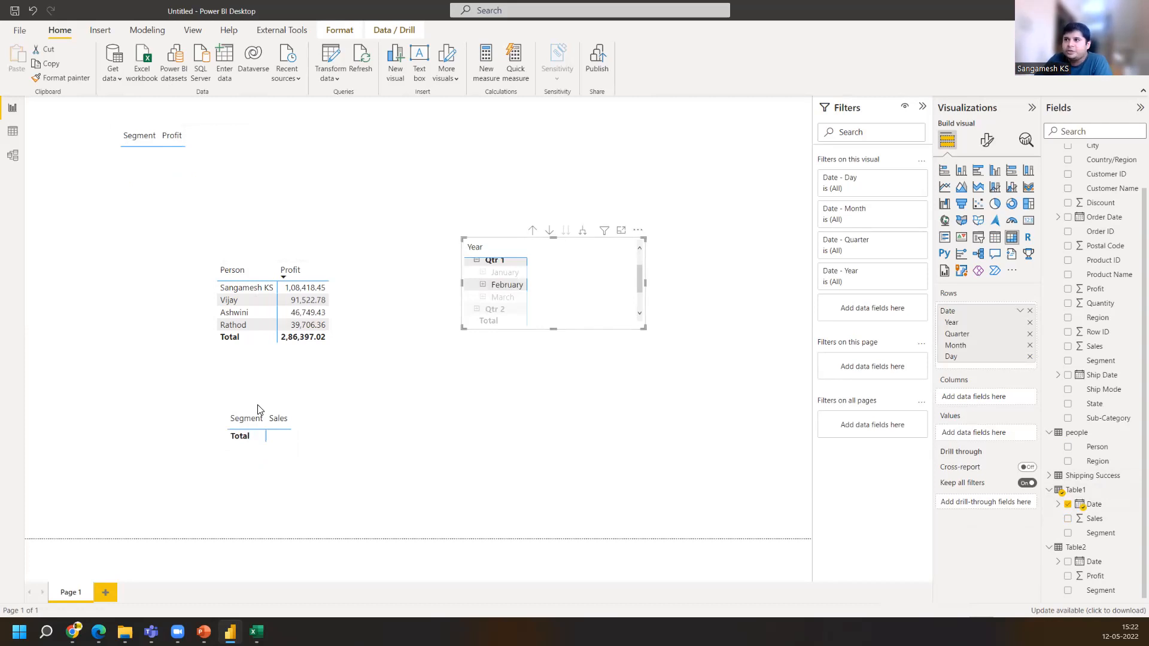
pyautogui.click(310, 429)
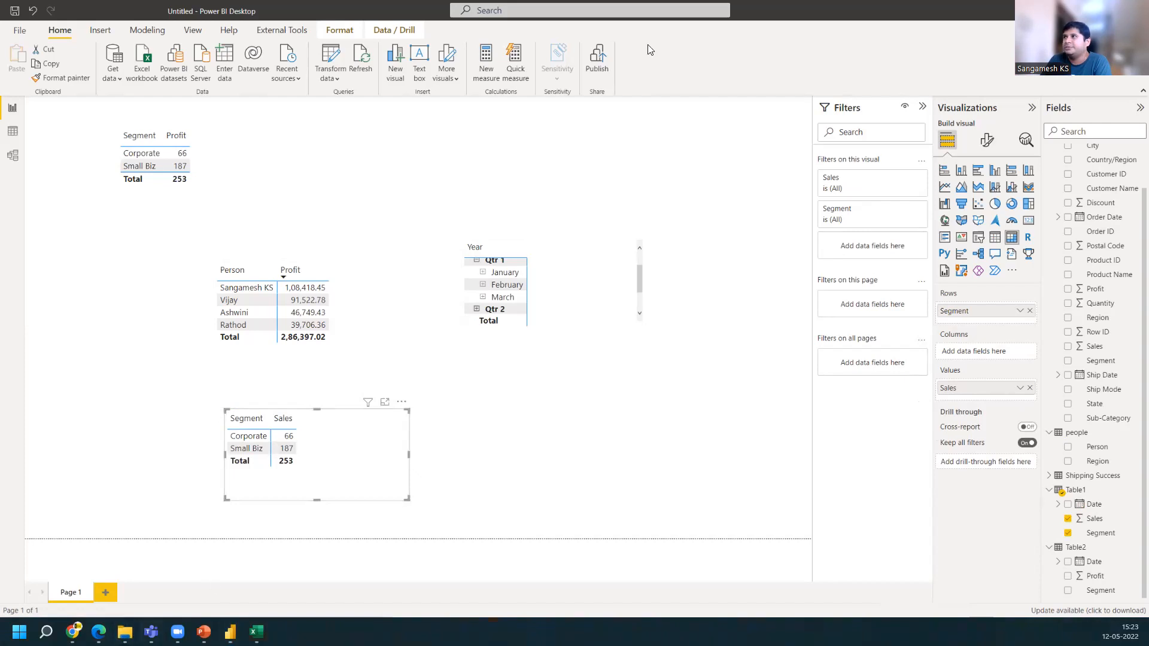
# Switch to File Explorer and browse the Downloads folder
pyautogui.hotkey('alt', 'Tab')
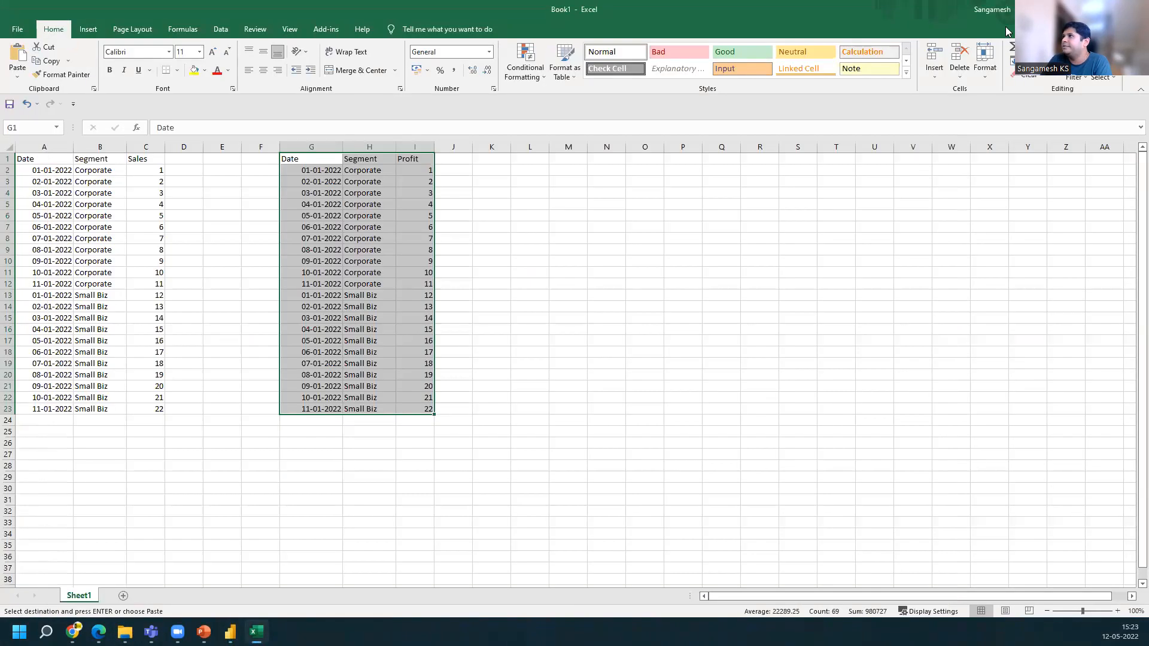
pyautogui.click(1081, 10)
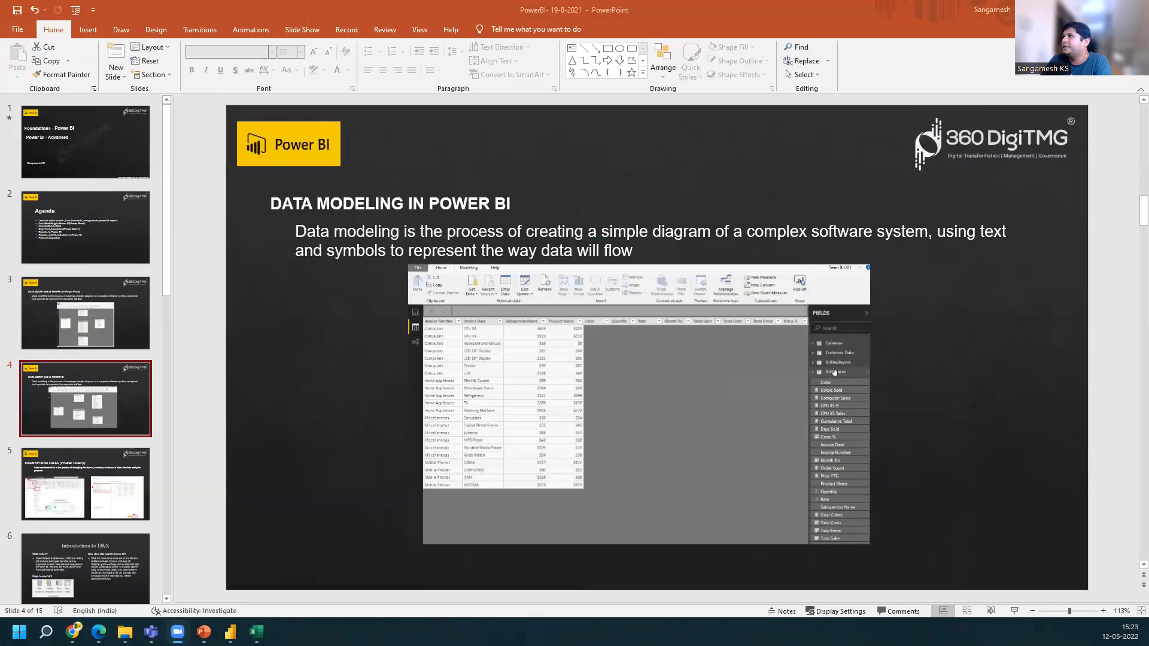
pyautogui.click(1081, 10)
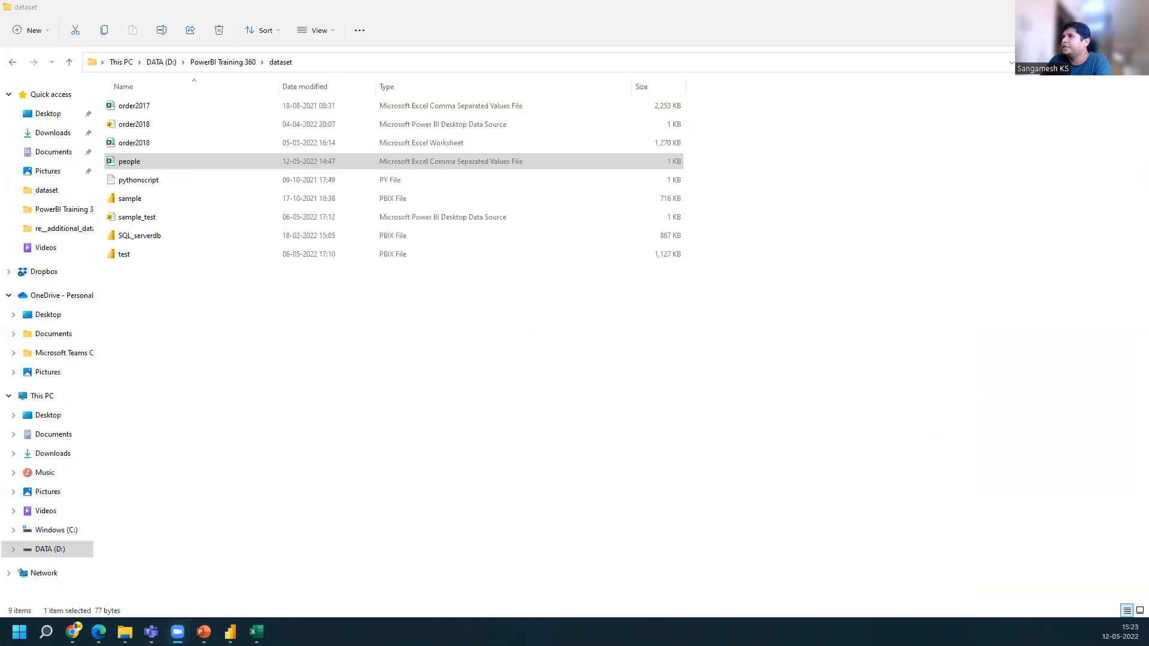
pyautogui.click(57, 132)
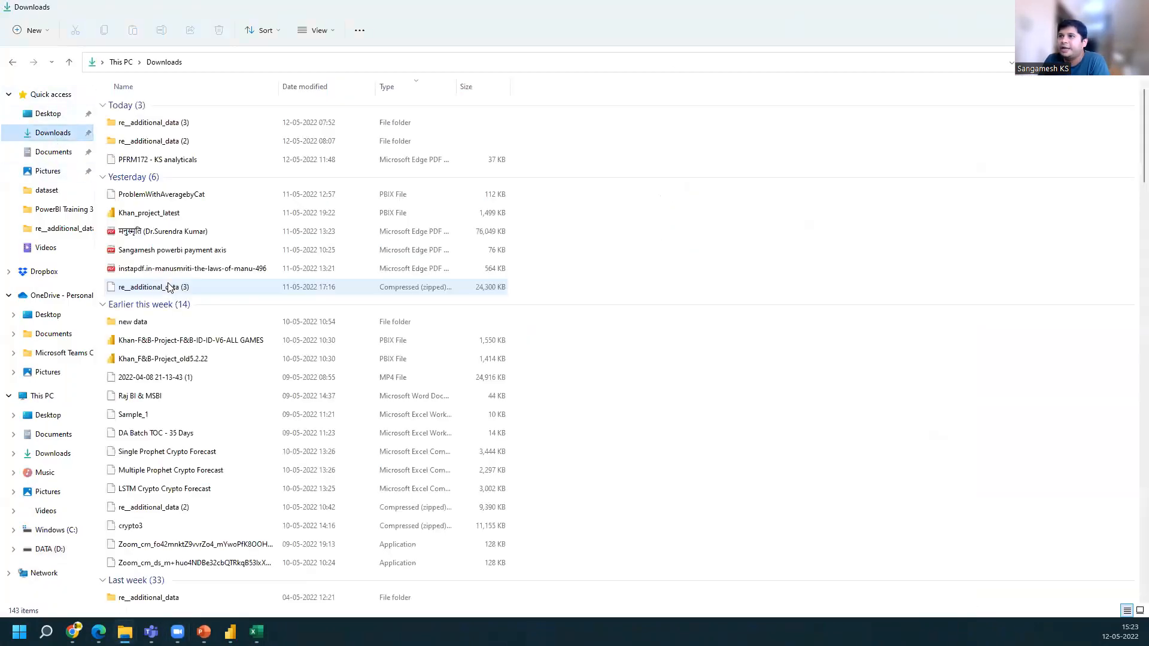
pyautogui.scroll(-3, 143, 458)
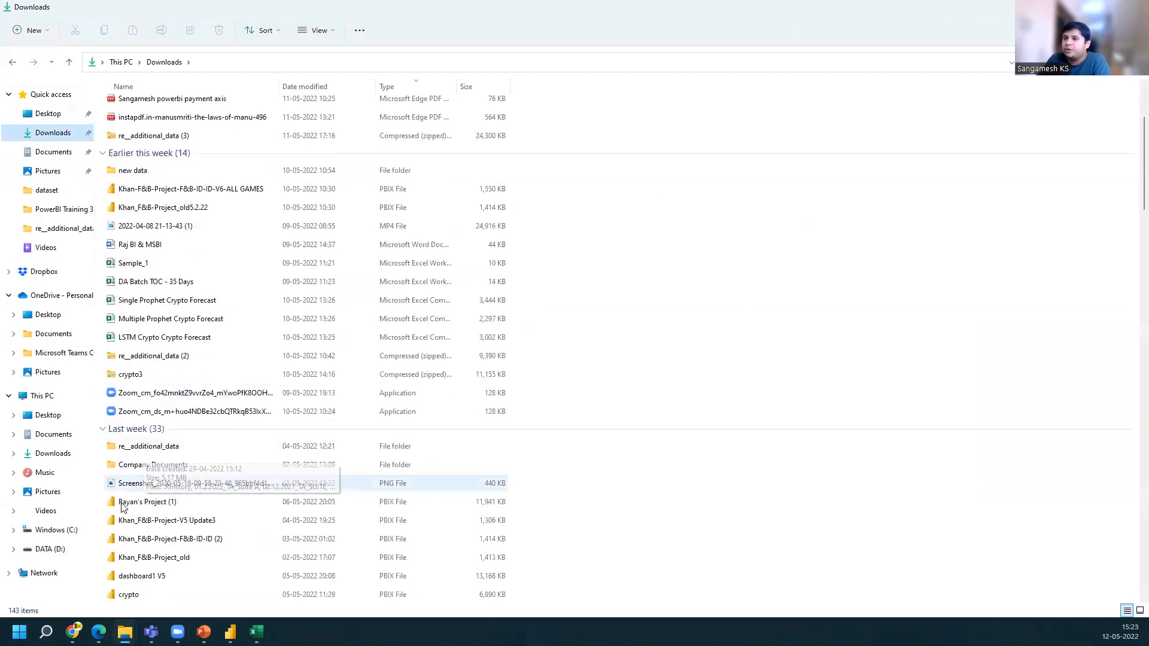
pyautogui.scroll(-3, 152, 473)
pyautogui.scroll(-7, 184, 387)
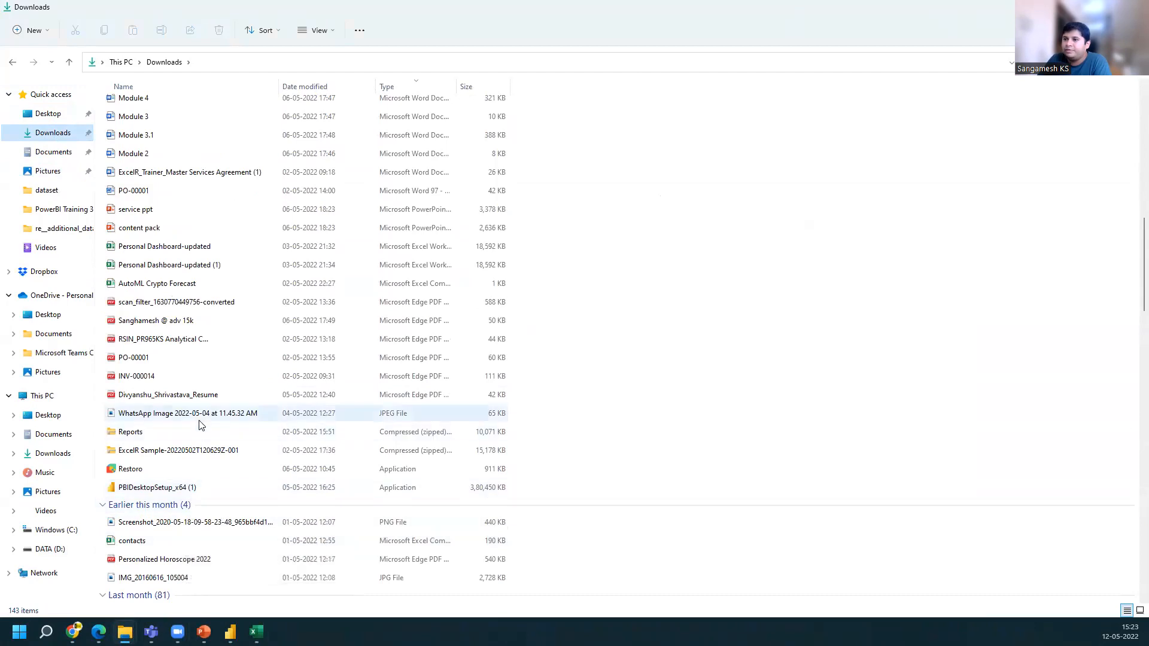
pyautogui.scroll(-3, 196, 499)
pyautogui.scroll(-8, 174, 527)
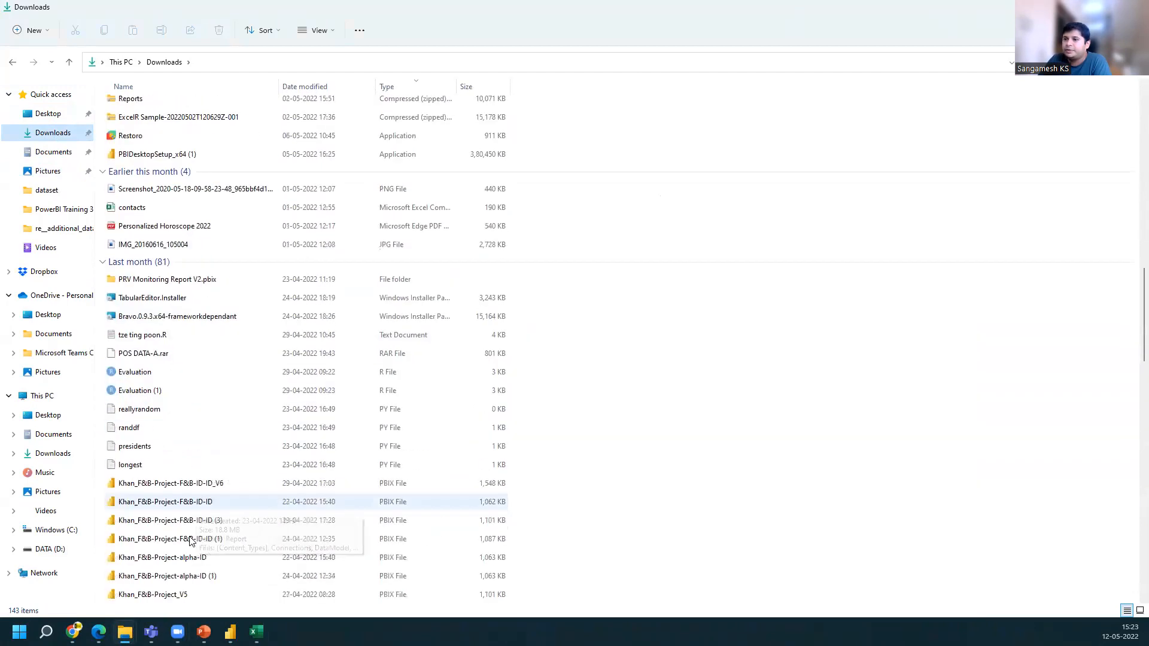
pyautogui.scroll(-13, 165, 566)
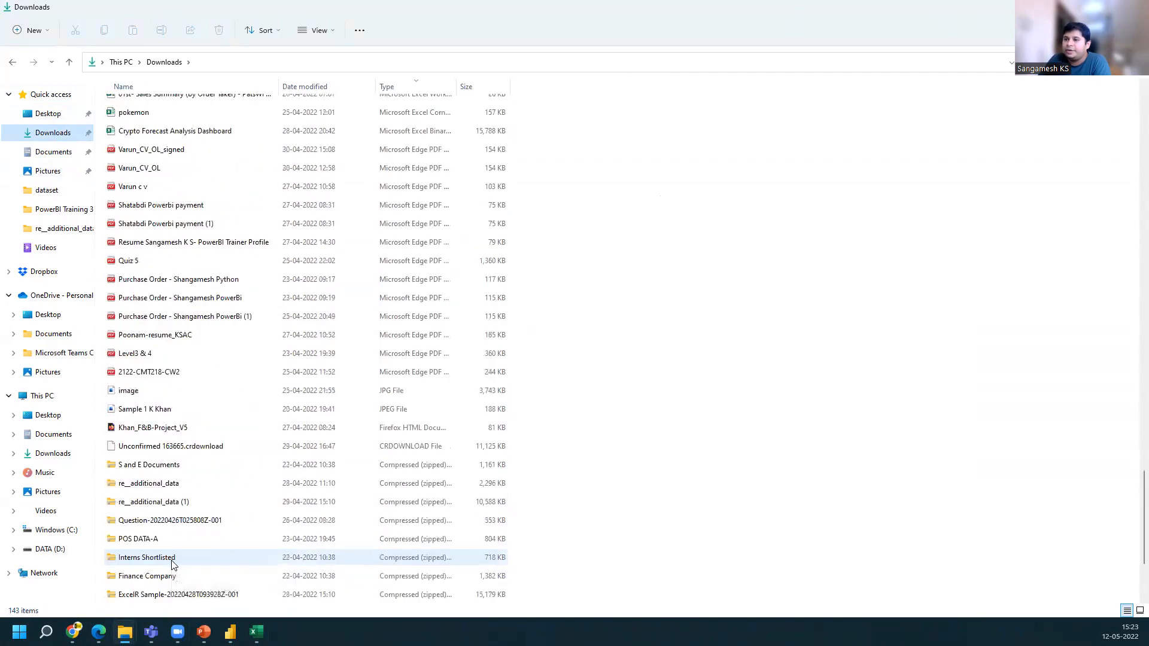
pyautogui.scroll(-3, 171, 564)
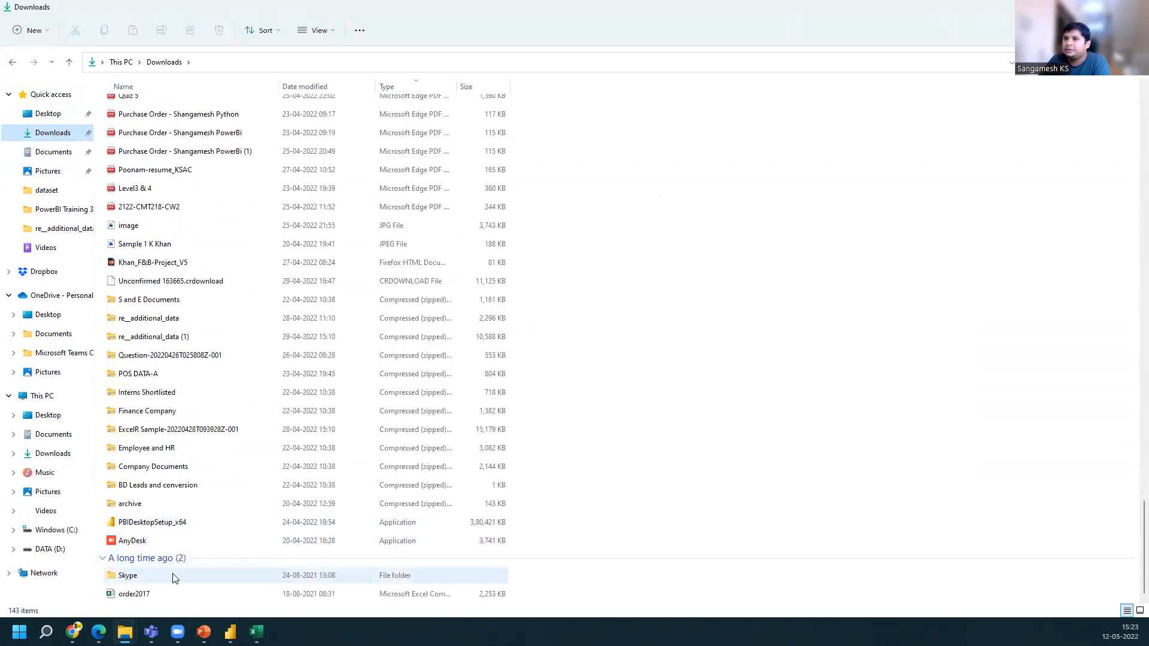
pyautogui.scroll(20, 172, 567)
pyautogui.scroll(1, 178, 547)
pyautogui.click(73, 632)
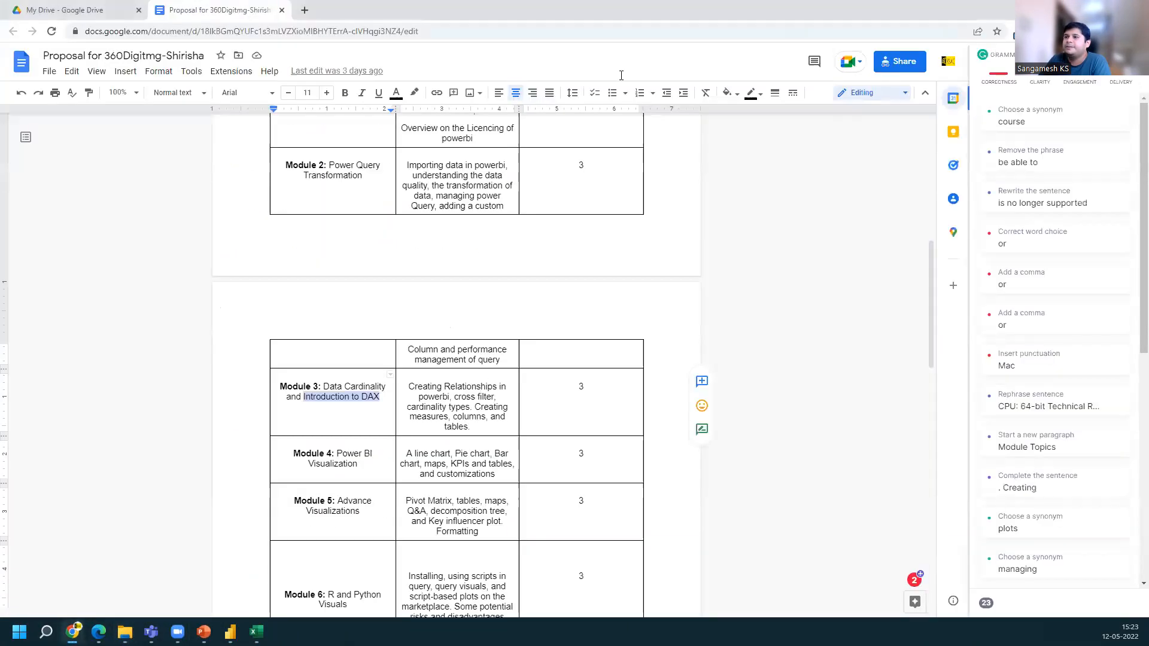
pyautogui.click(303, 11)
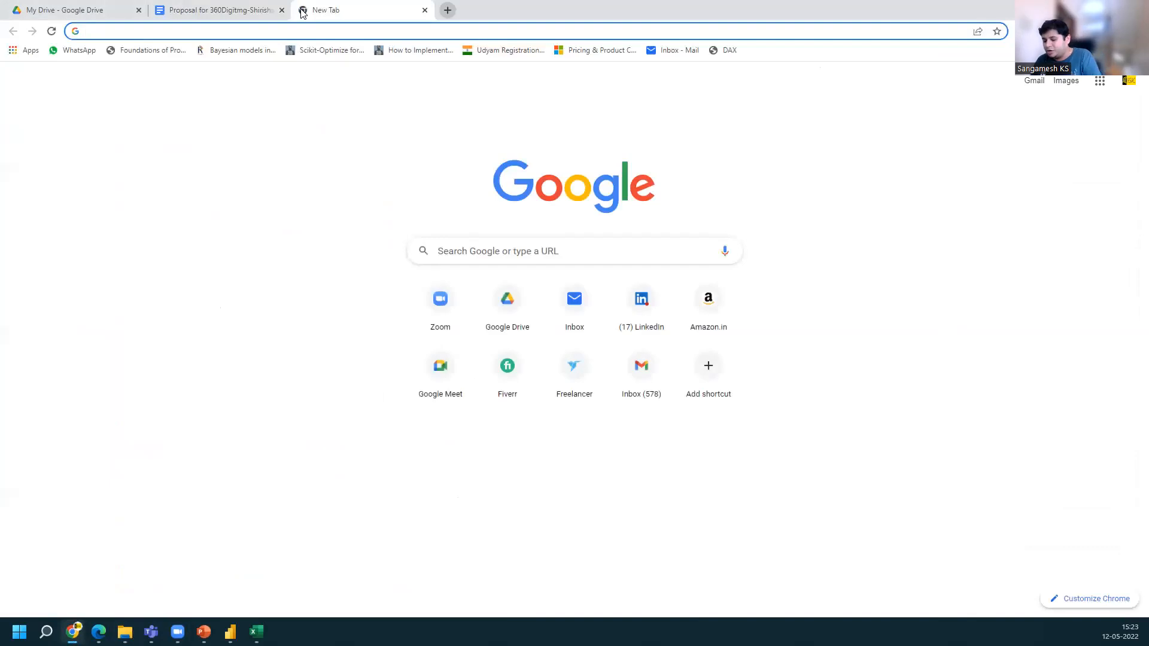
pyautogui.write('d')
pyautogui.press('Return')
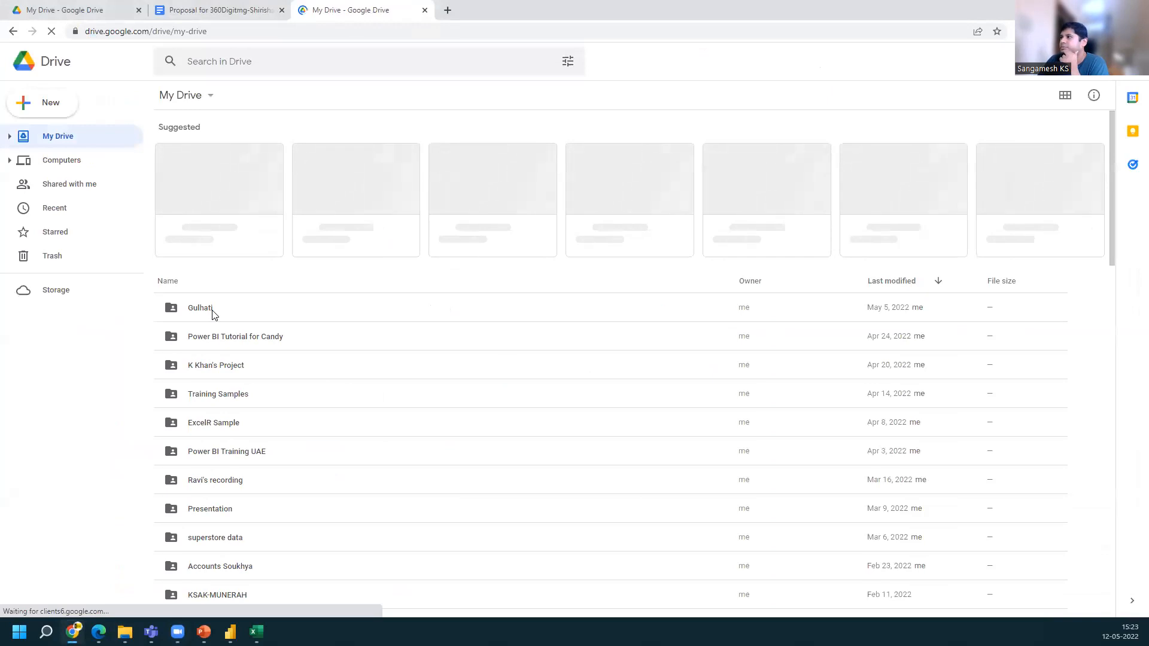
pyautogui.click(200, 308)
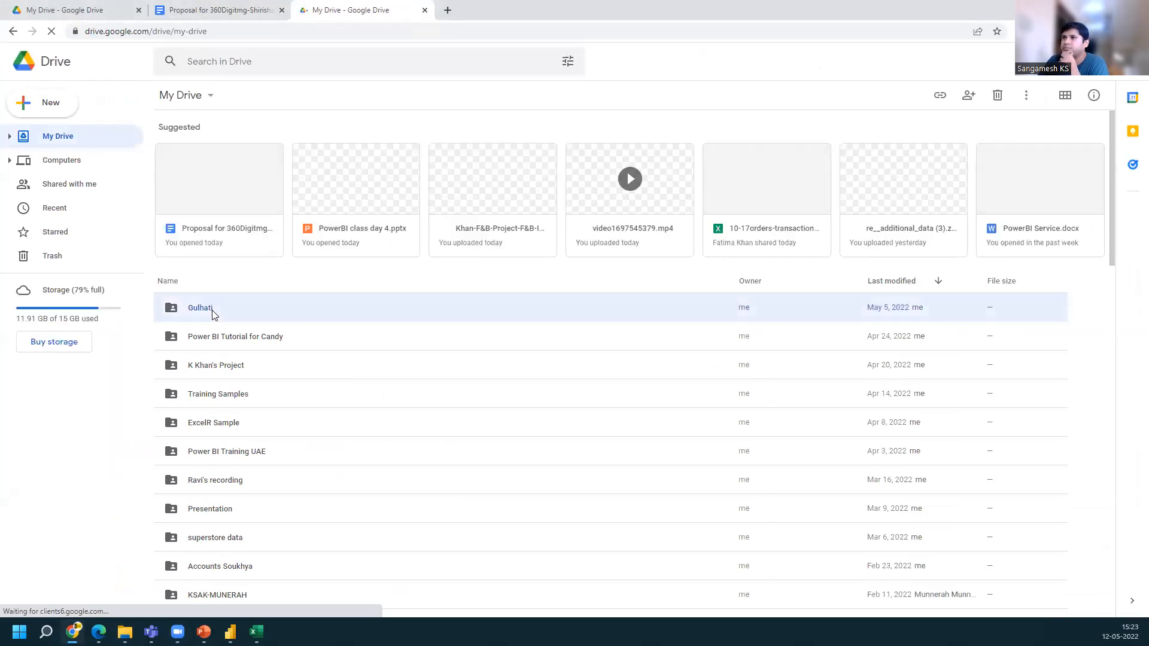
pyautogui.doubleClick(215, 314)
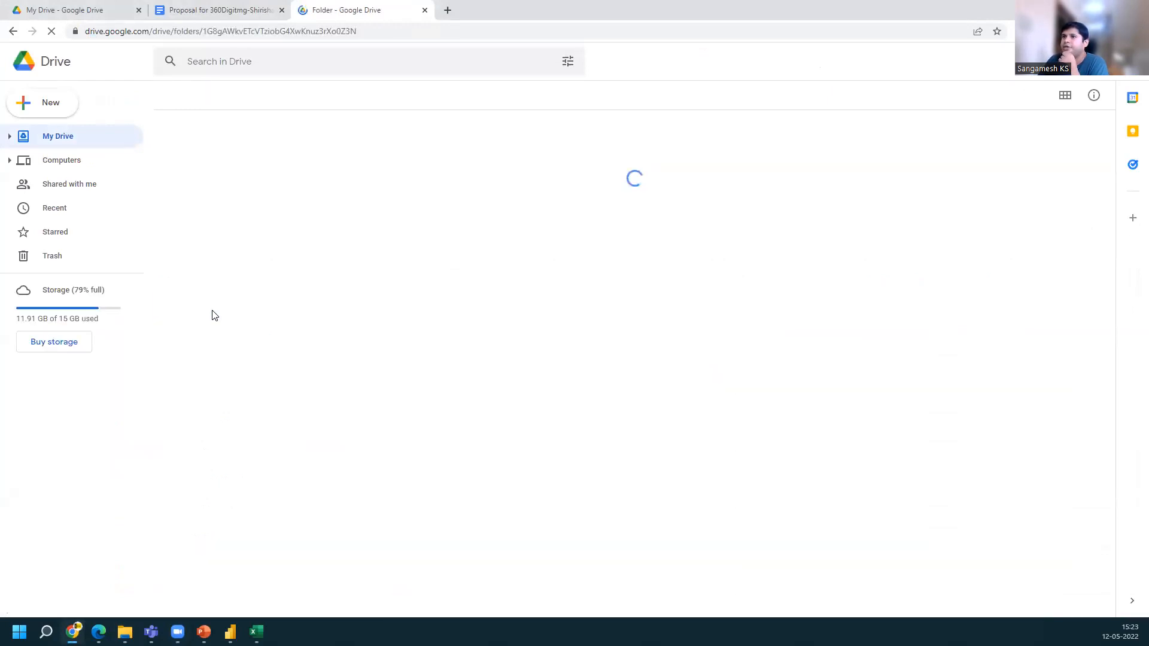
pyautogui.doubleClick(270, 154)
pyautogui.click(225, 158)
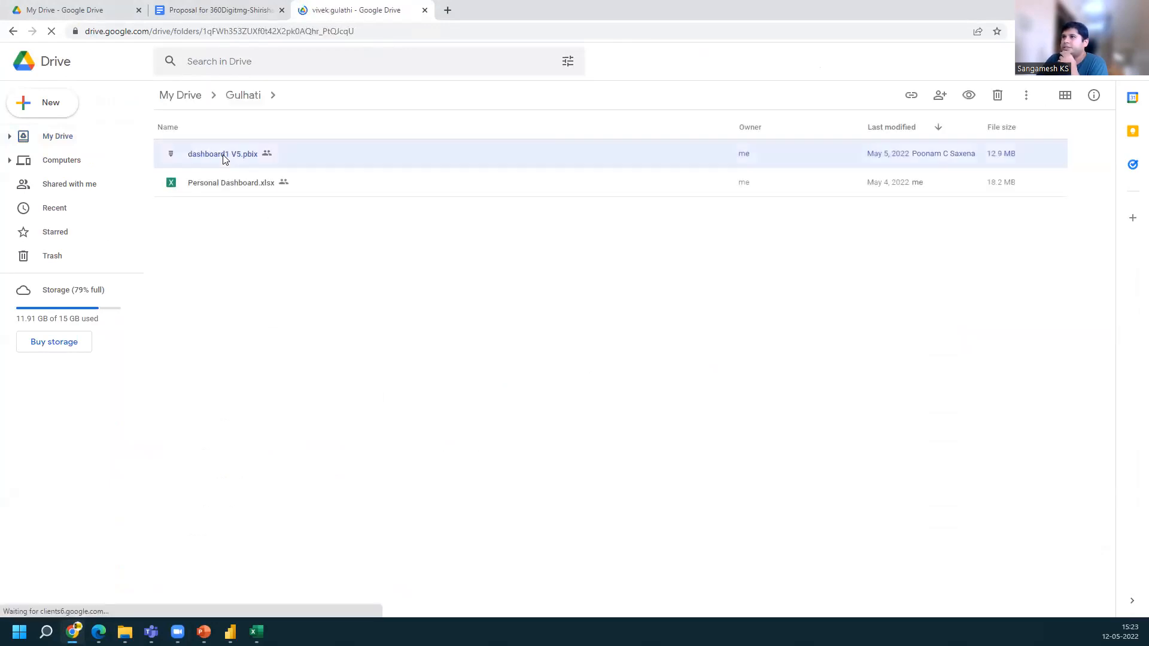
pyautogui.rightClick(224, 155)
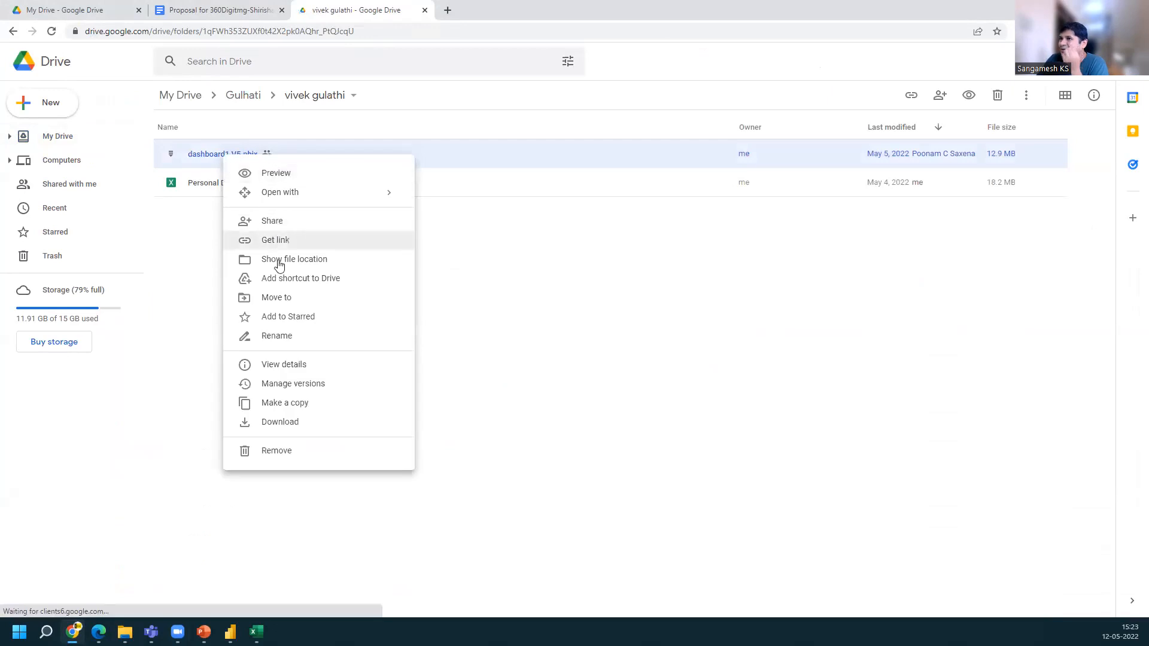
pyautogui.click(276, 424)
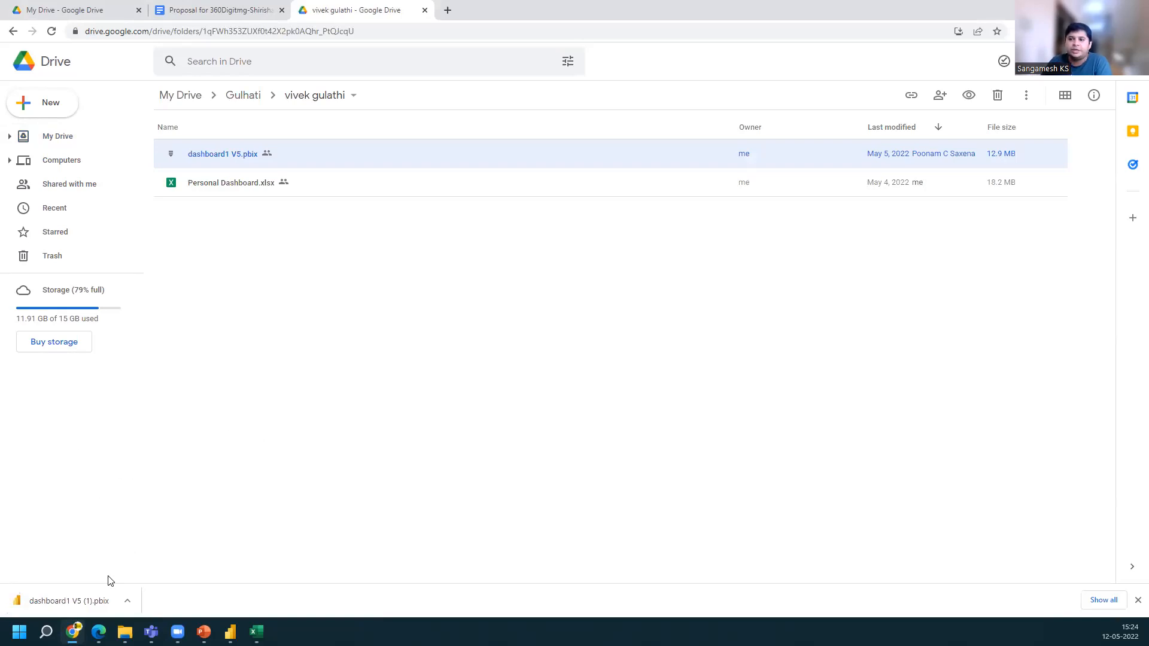
# Open the downloaded dashboard1 V5 (1).pbix and rearrange the Employee Dataset and Phishing Dataset tables in the model view
pyautogui.click(91, 600)
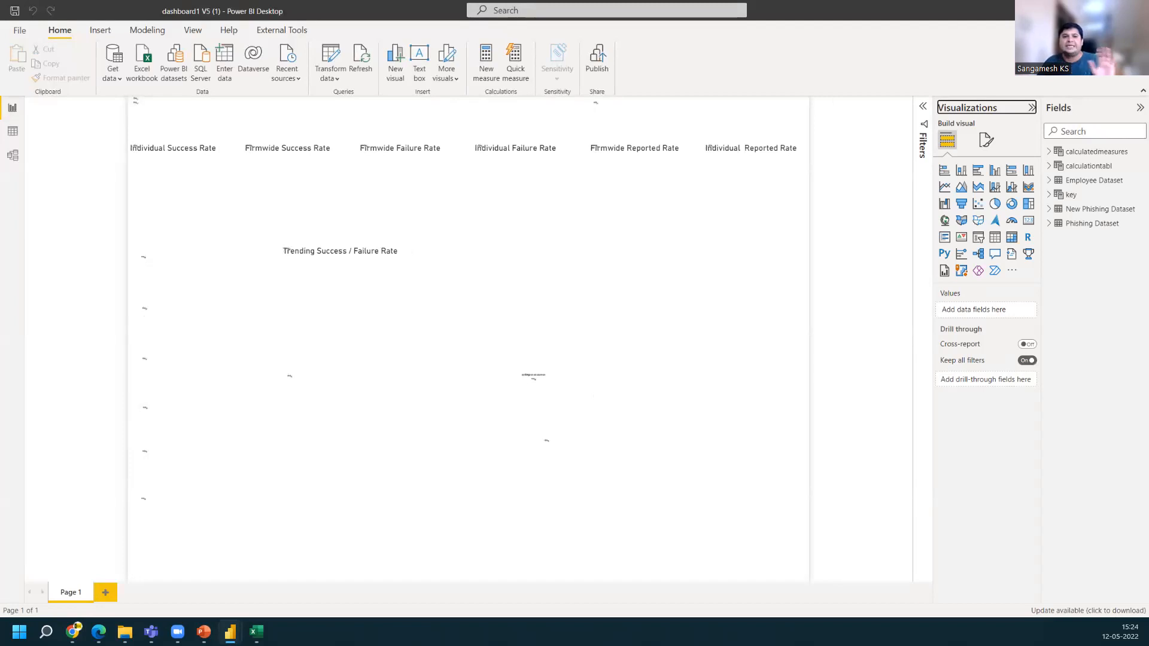
pyautogui.click(13, 160)
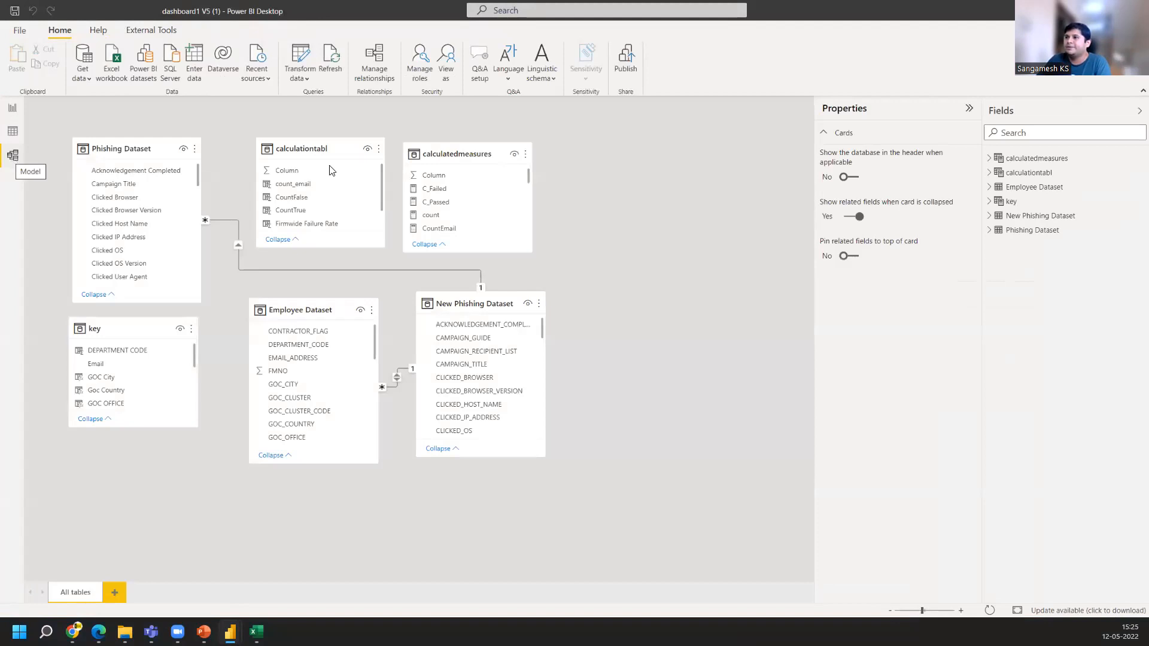
pyautogui.moveTo(301, 311); pyautogui.dragTo(303, 397)
pyautogui.moveTo(140, 142); pyautogui.dragTo(145, 121)
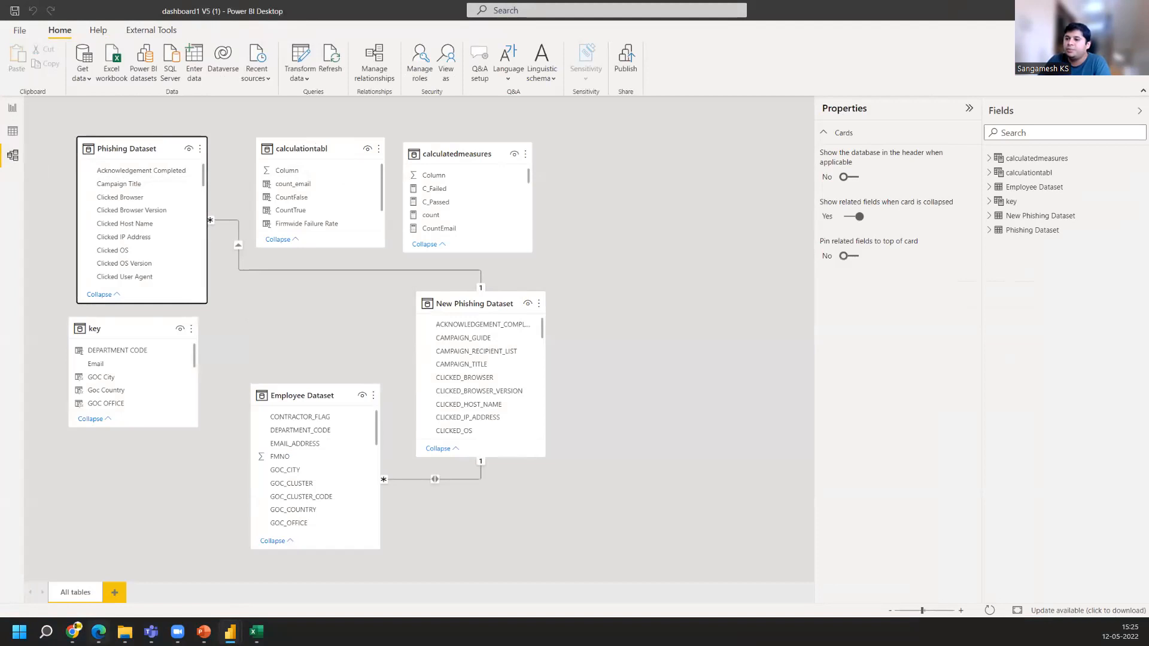
# In Google Drive, download Version 1 of dashboard1 V5.pbix from the file's version history
pyautogui.click(72, 632)
pyautogui.rightClick(299, 154)
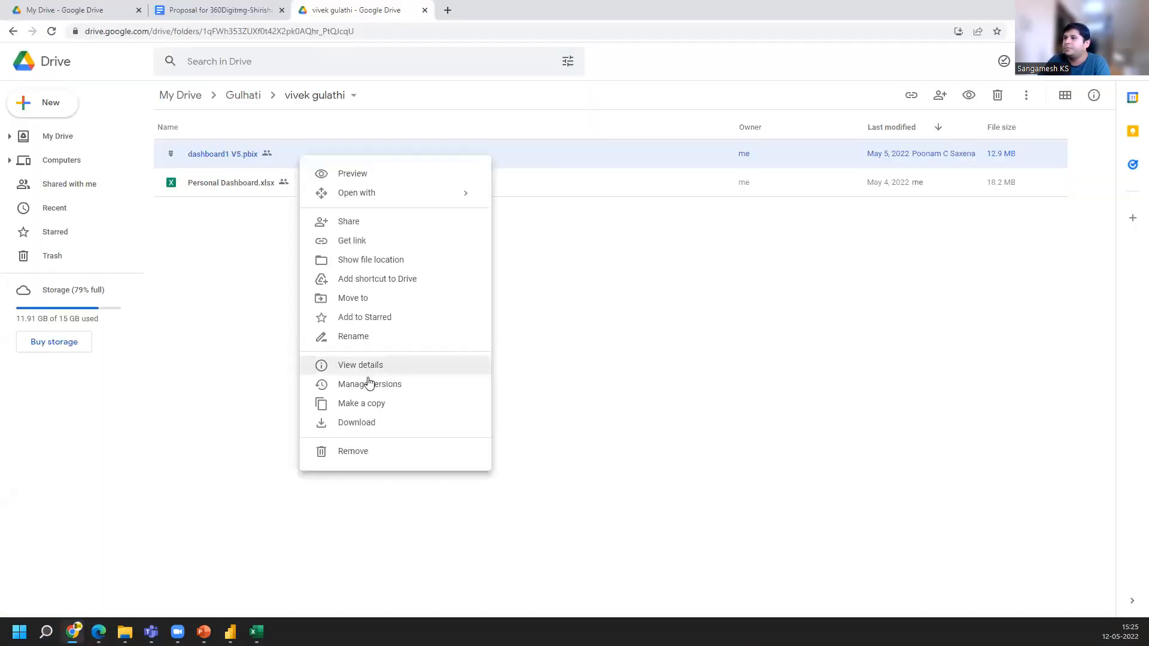
pyautogui.click(386, 389)
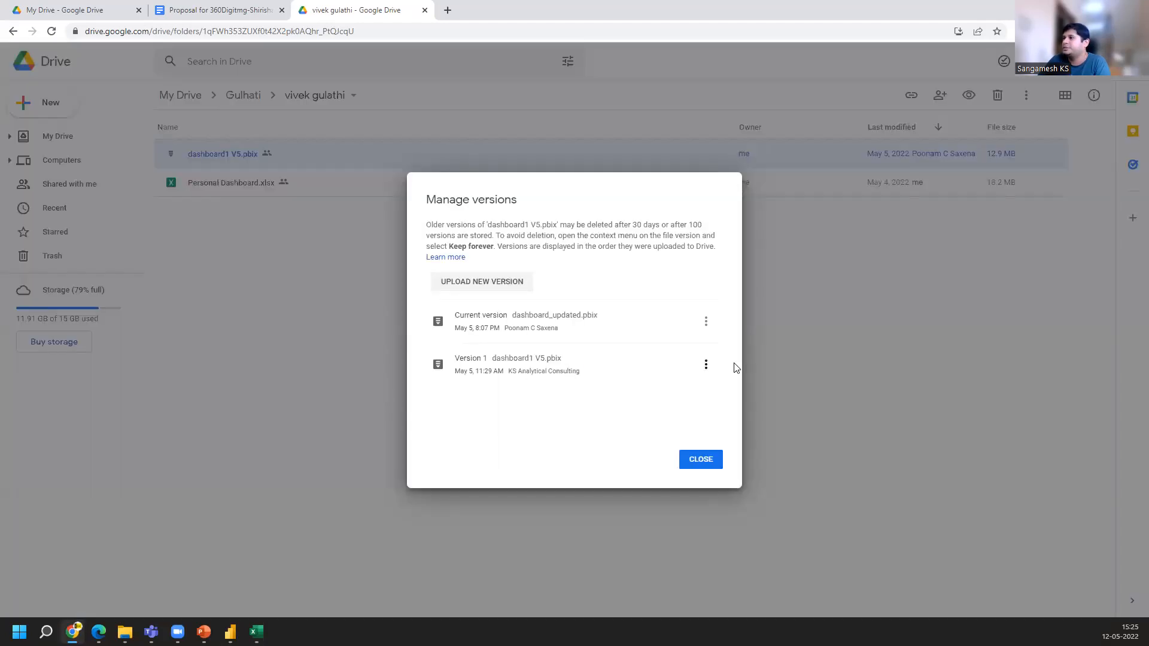
pyautogui.click(706, 364)
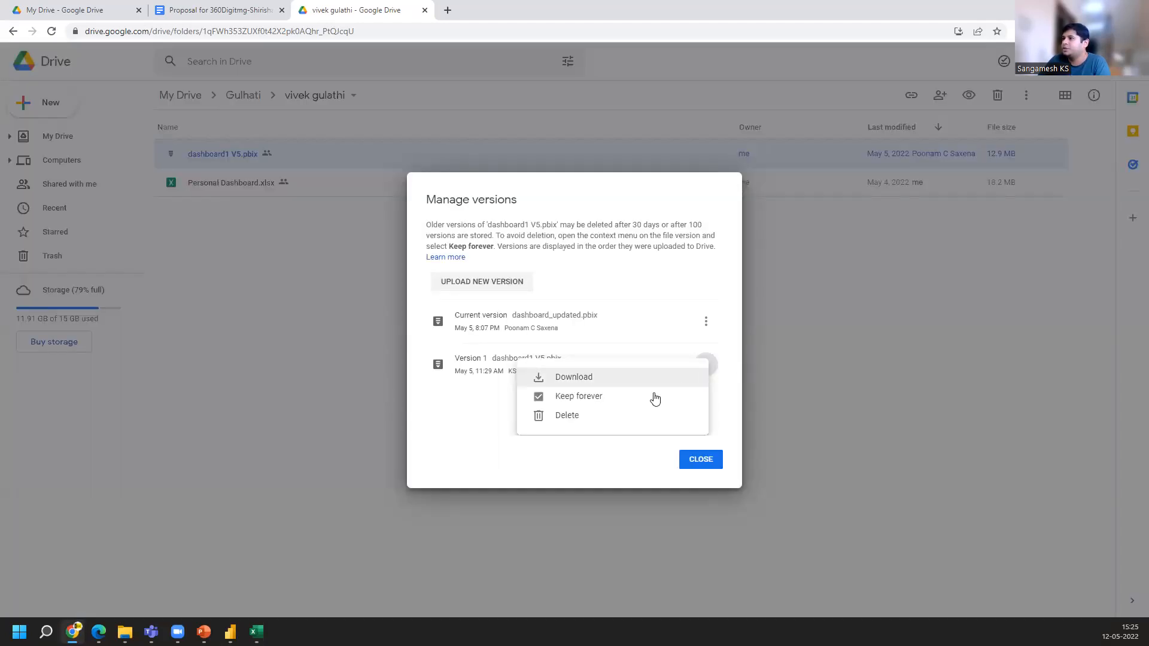
pyautogui.click(616, 381)
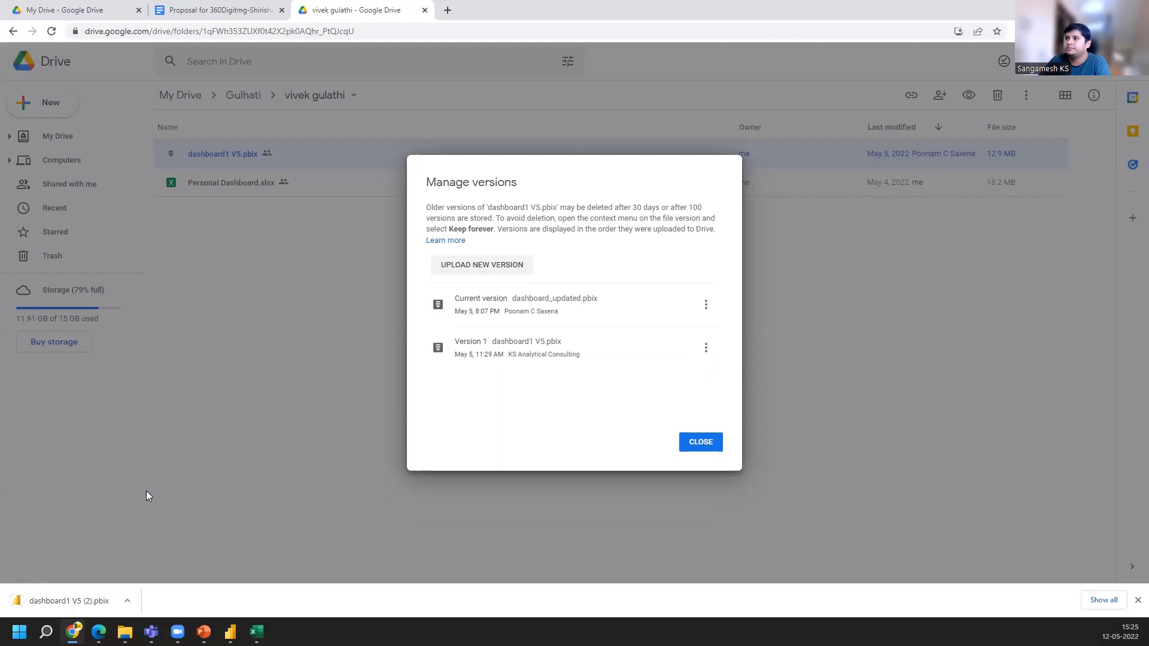
# Open the downloaded dashboard1 V5 (2).pbix and switch to its model view
pyautogui.click(77, 604)
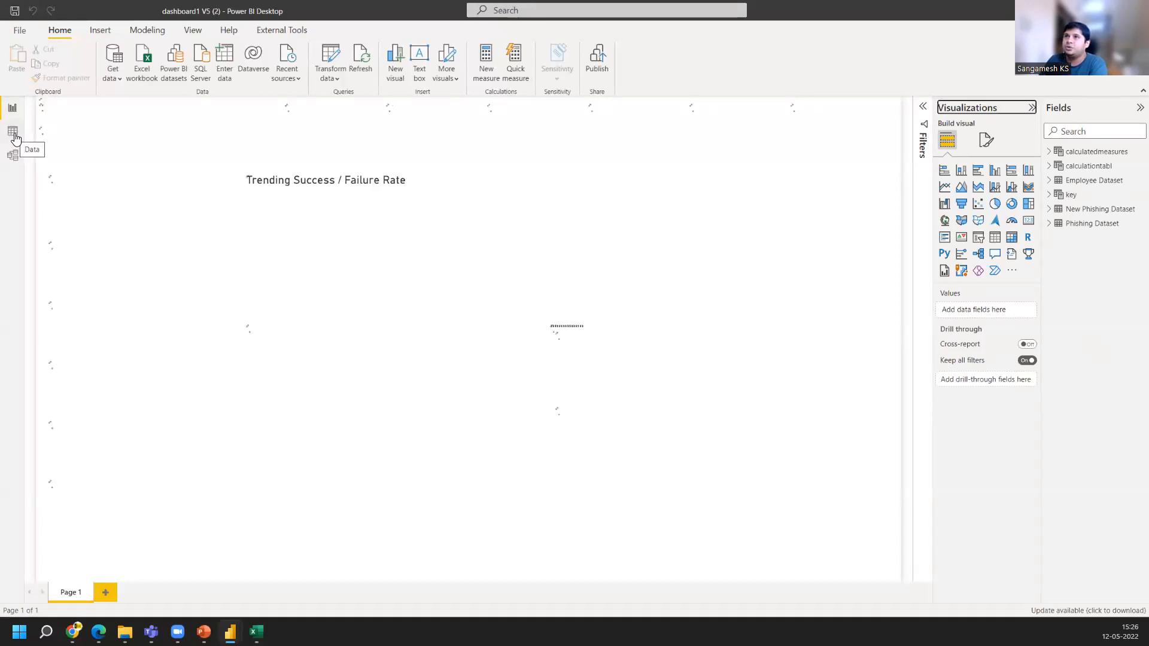
pyautogui.click(15, 136)
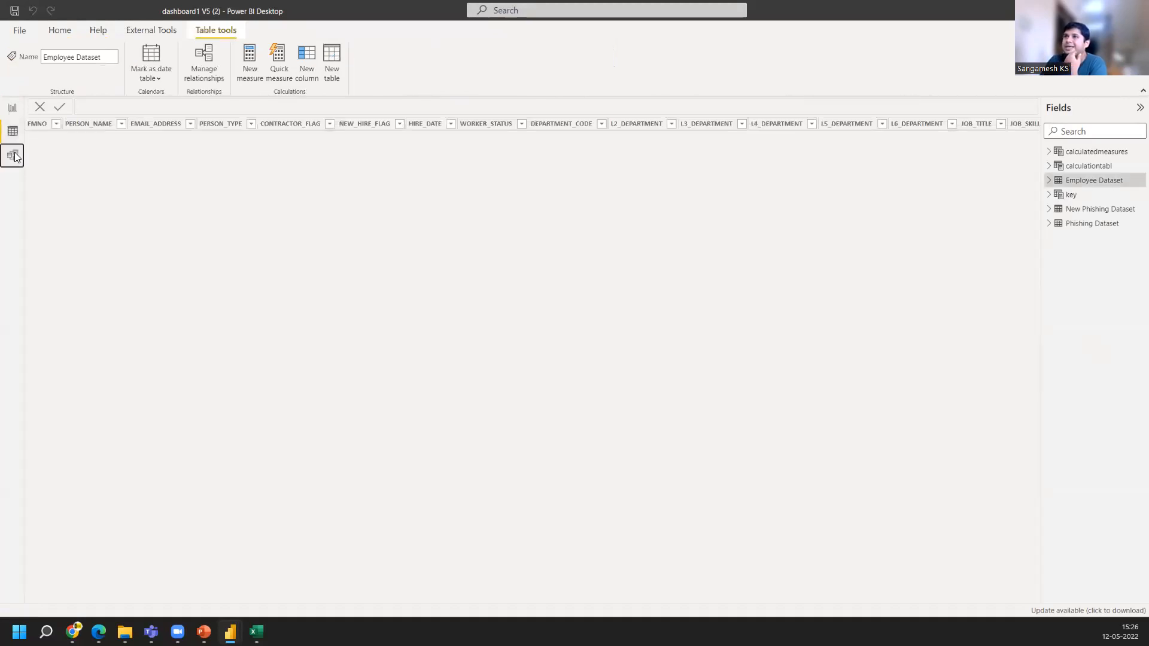
pyautogui.click(13, 156)
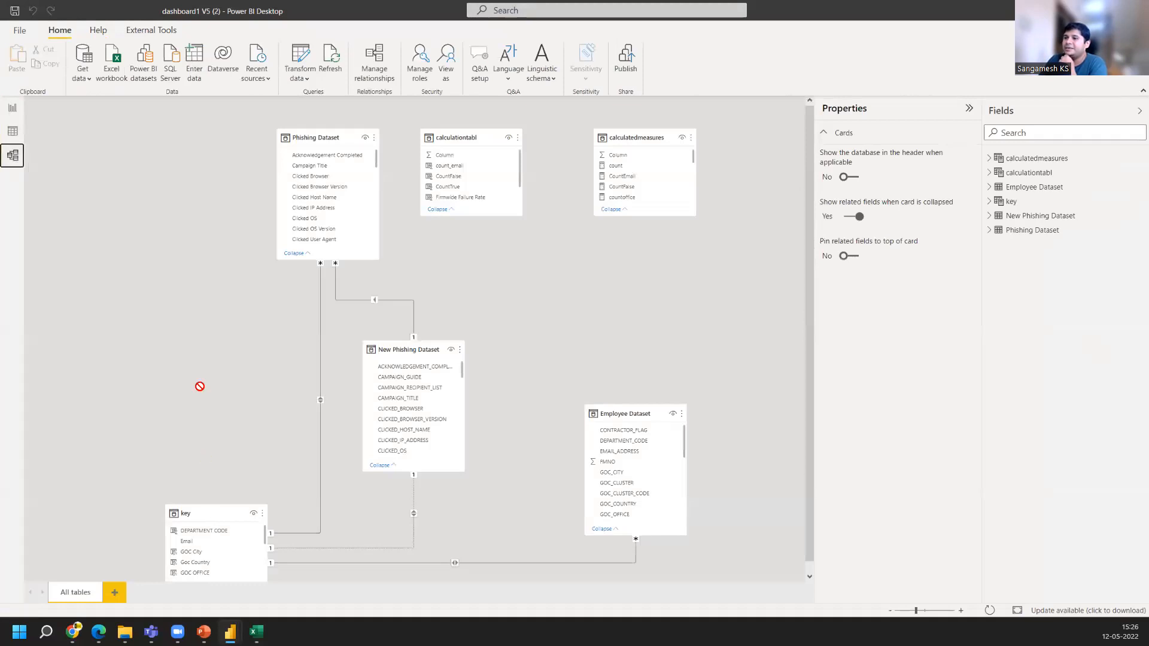
# Rearrange the key, New Phishing Dataset and Employee Dataset tables on the model canvas
pyautogui.moveTo(200, 387); pyautogui.dragTo(177, 396)
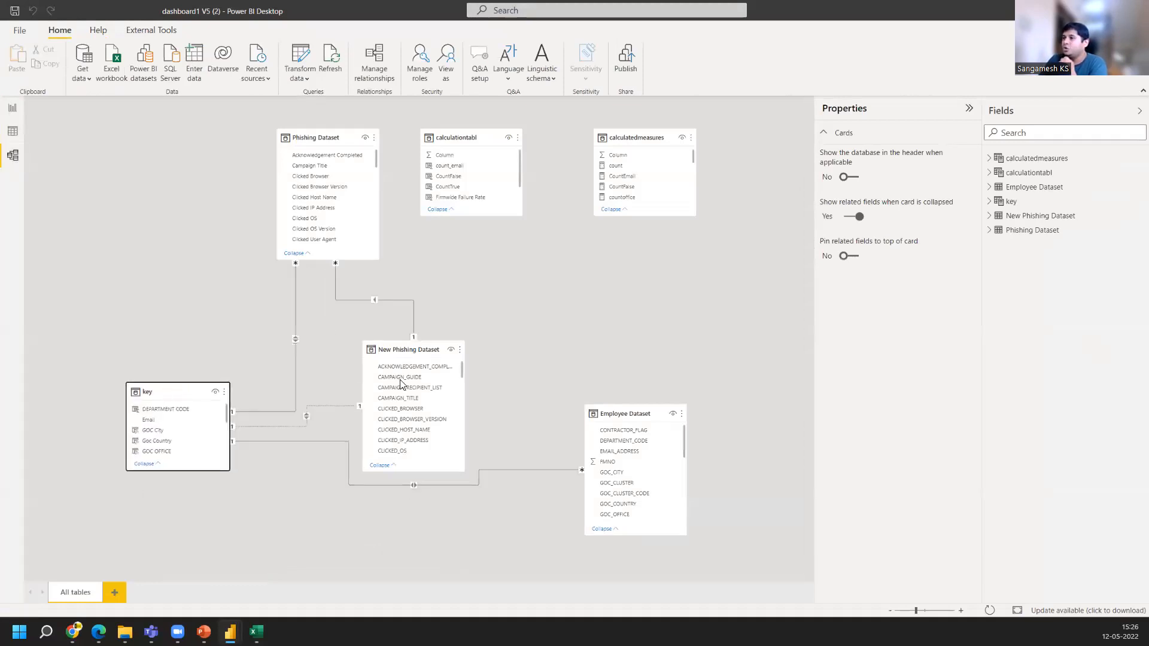
pyautogui.moveTo(398, 351); pyautogui.dragTo(461, 287)
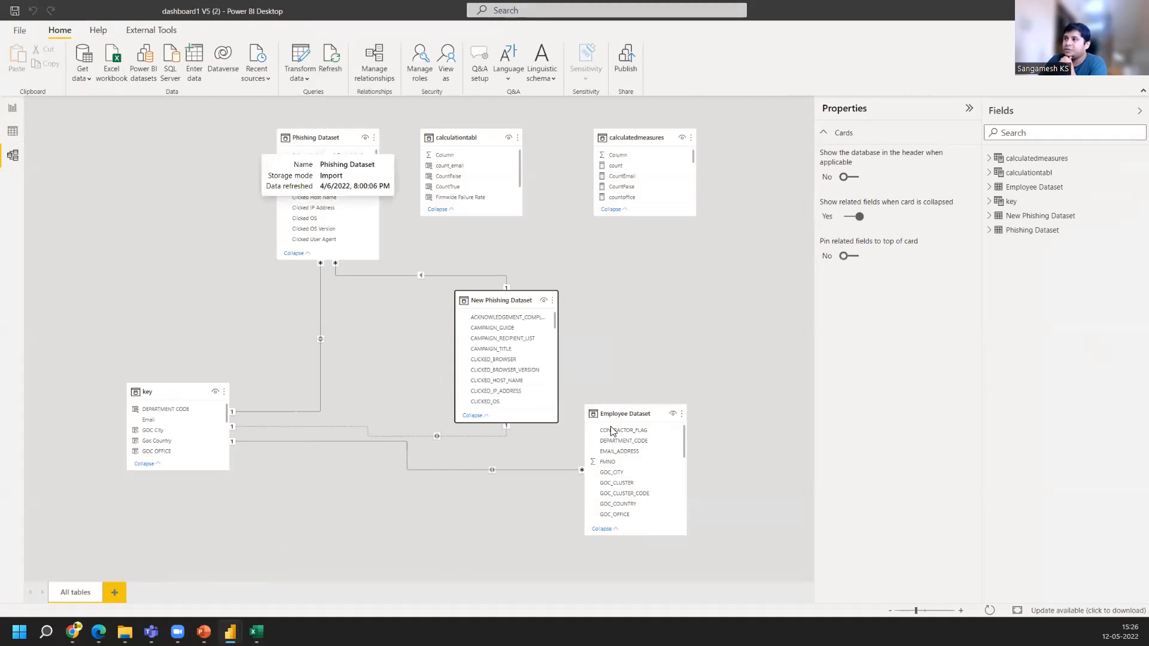
pyautogui.moveTo(517, 470); pyautogui.dragTo(423, 490)
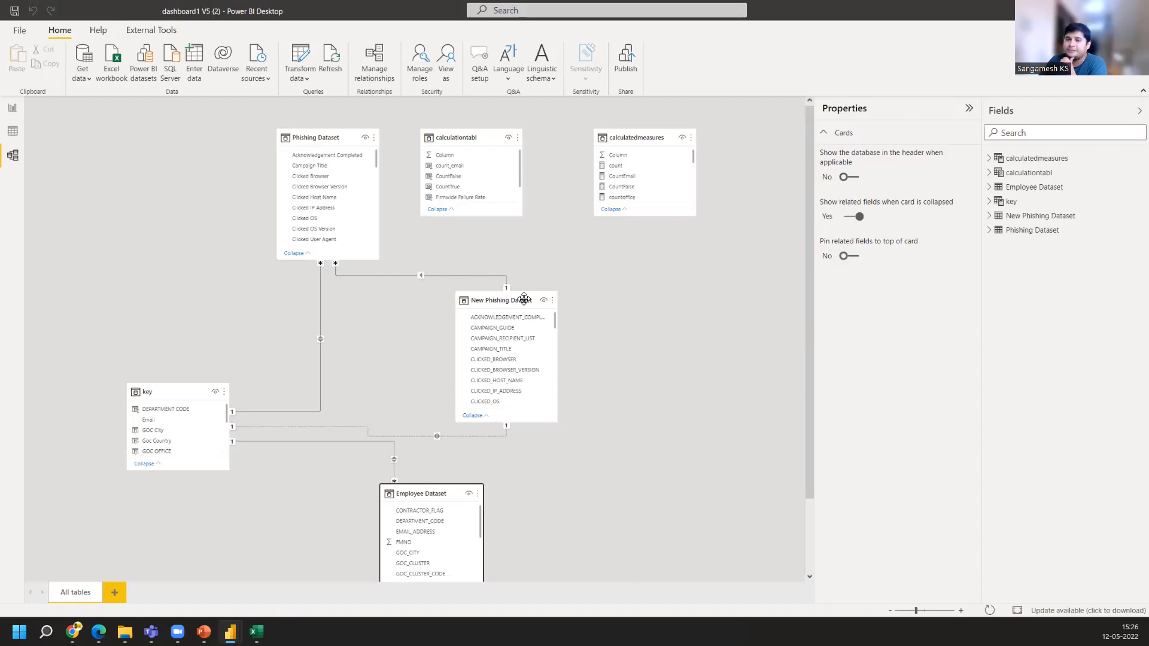
pyautogui.moveTo(525, 298); pyautogui.dragTo(557, 295)
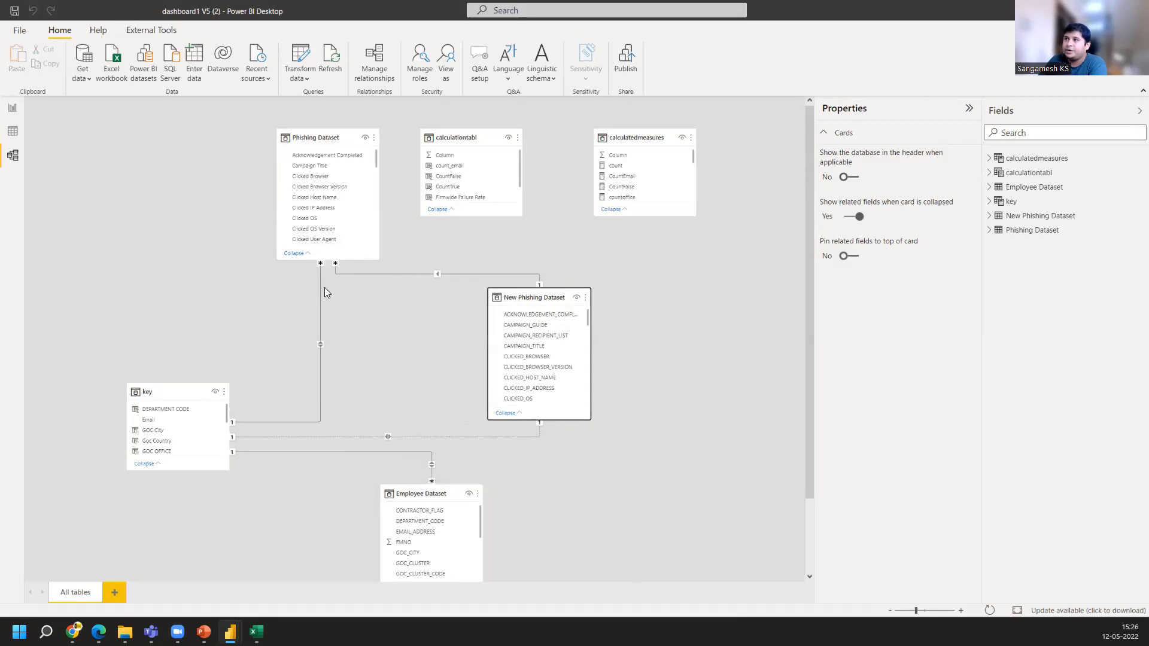
pyautogui.click(320, 273)
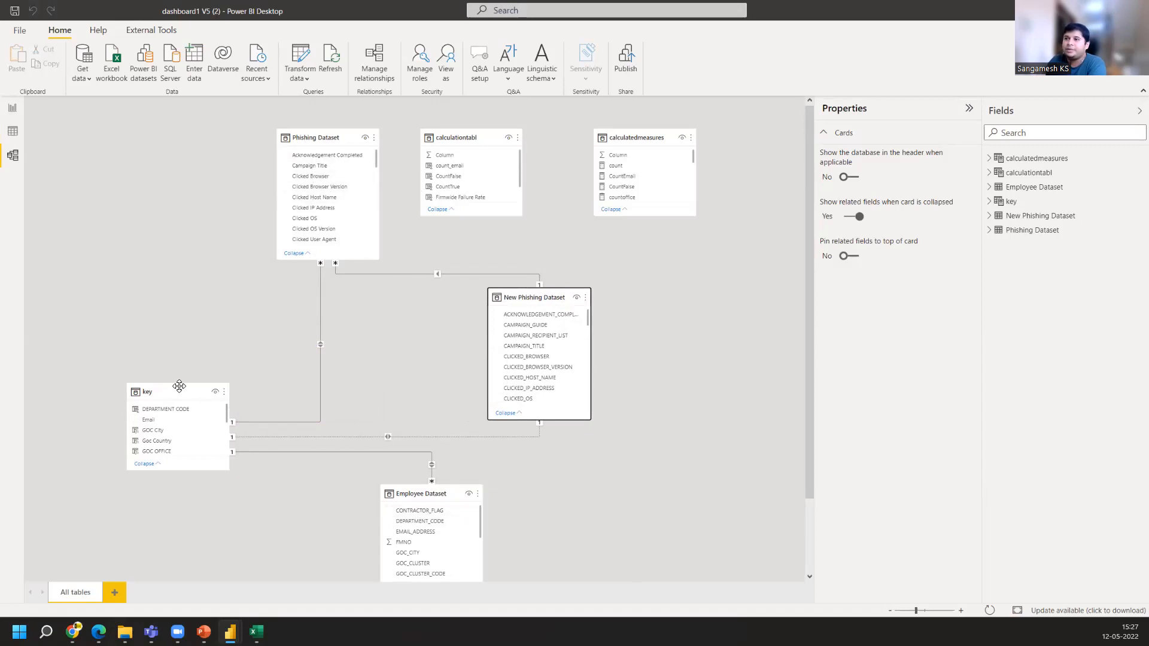
pyautogui.moveTo(177, 387); pyautogui.dragTo(199, 312)
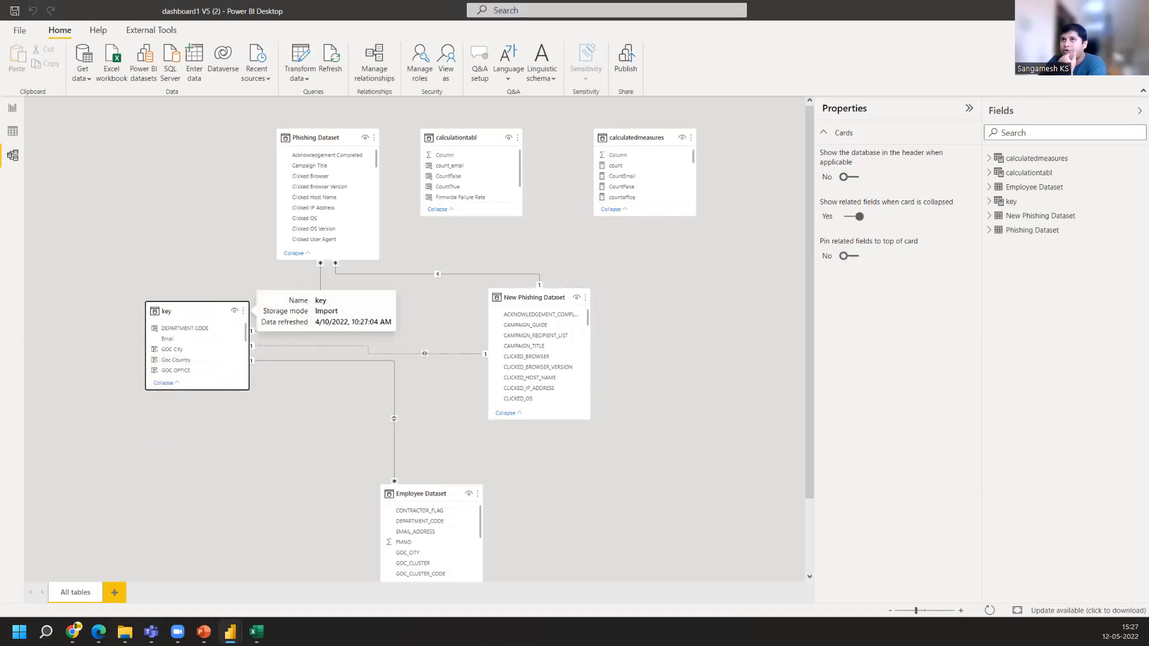
# Inspect the Person Name slicer on the report and its source field in the key table
pyautogui.click(12, 109)
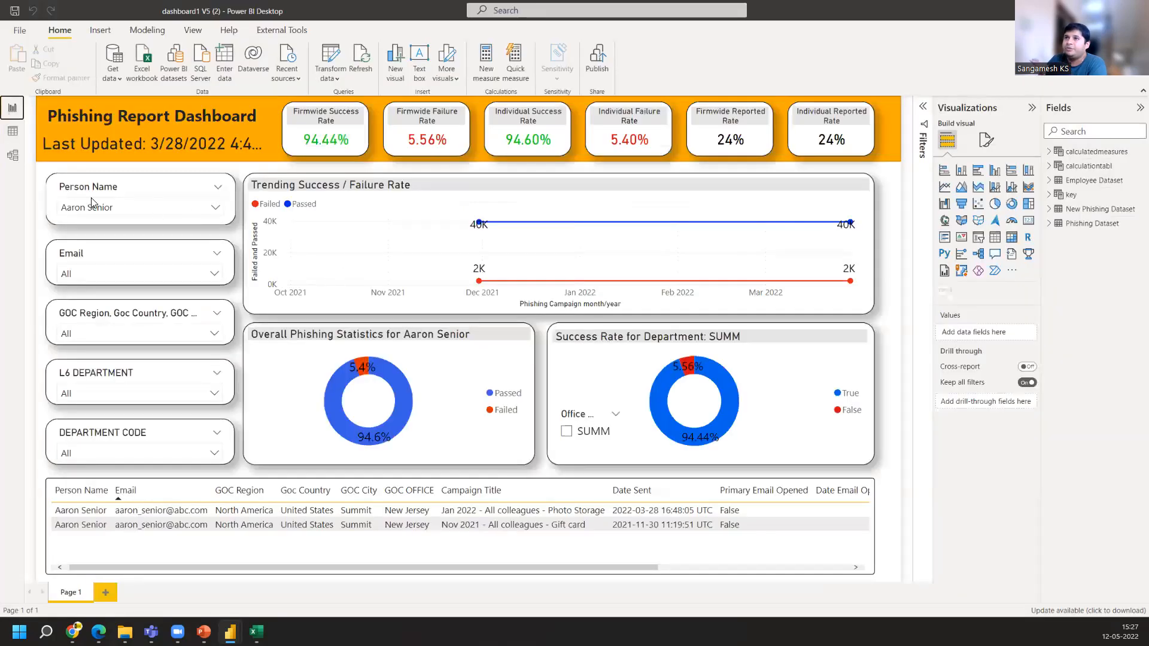
pyautogui.click(68, 190)
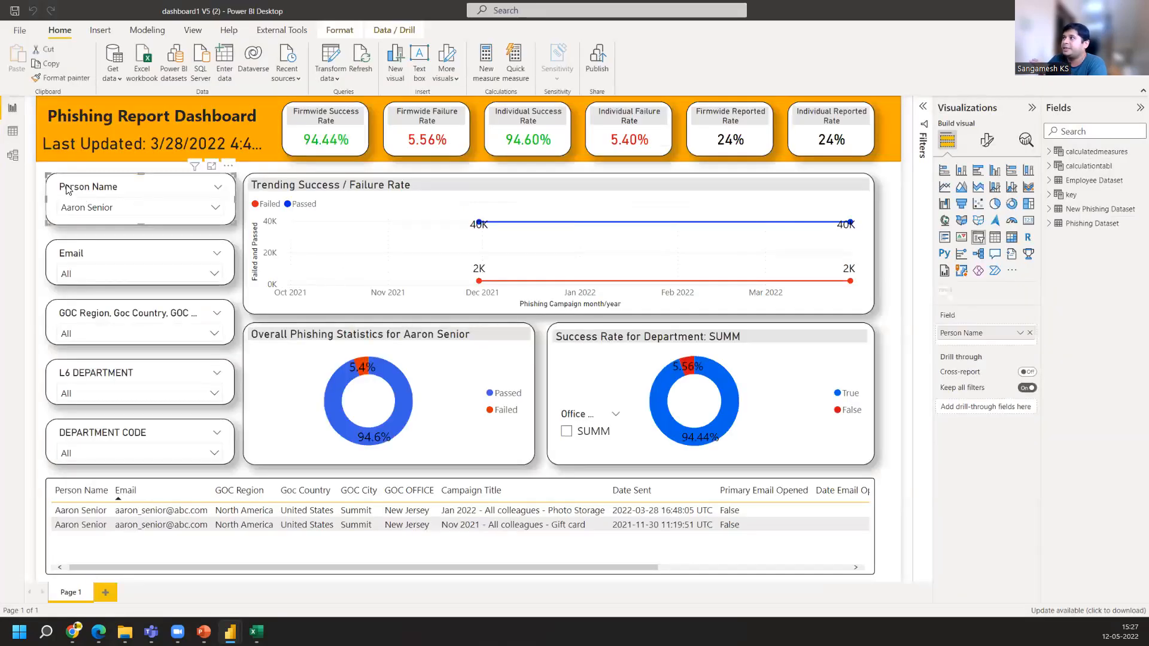
pyautogui.click(1050, 195)
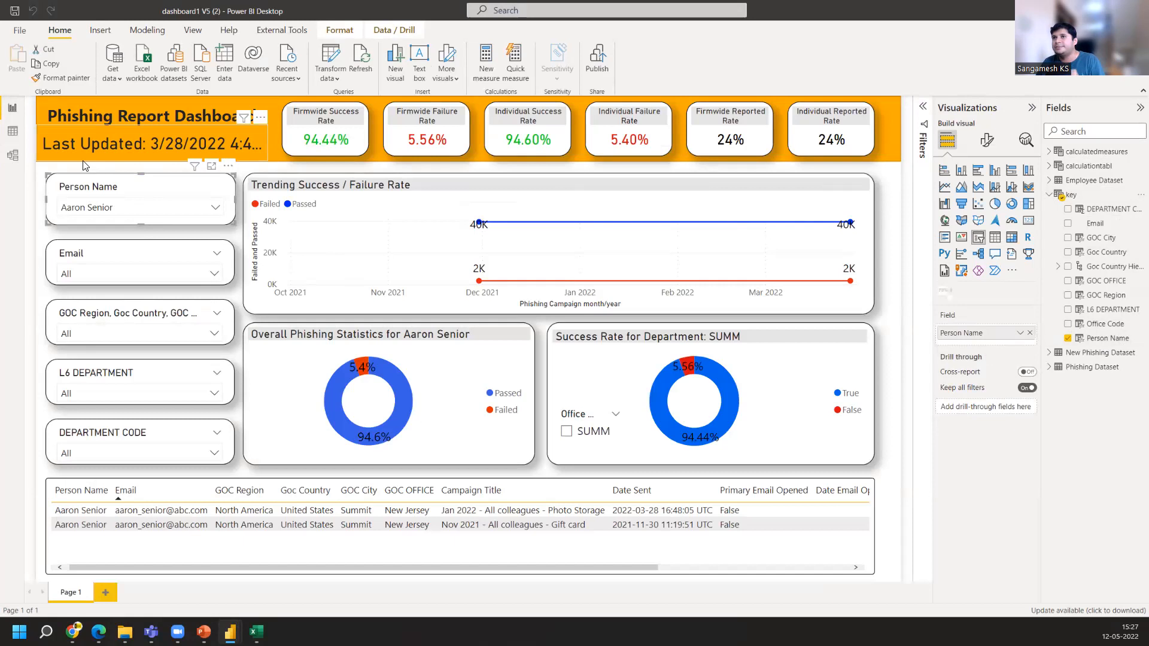
pyautogui.click(9, 163)
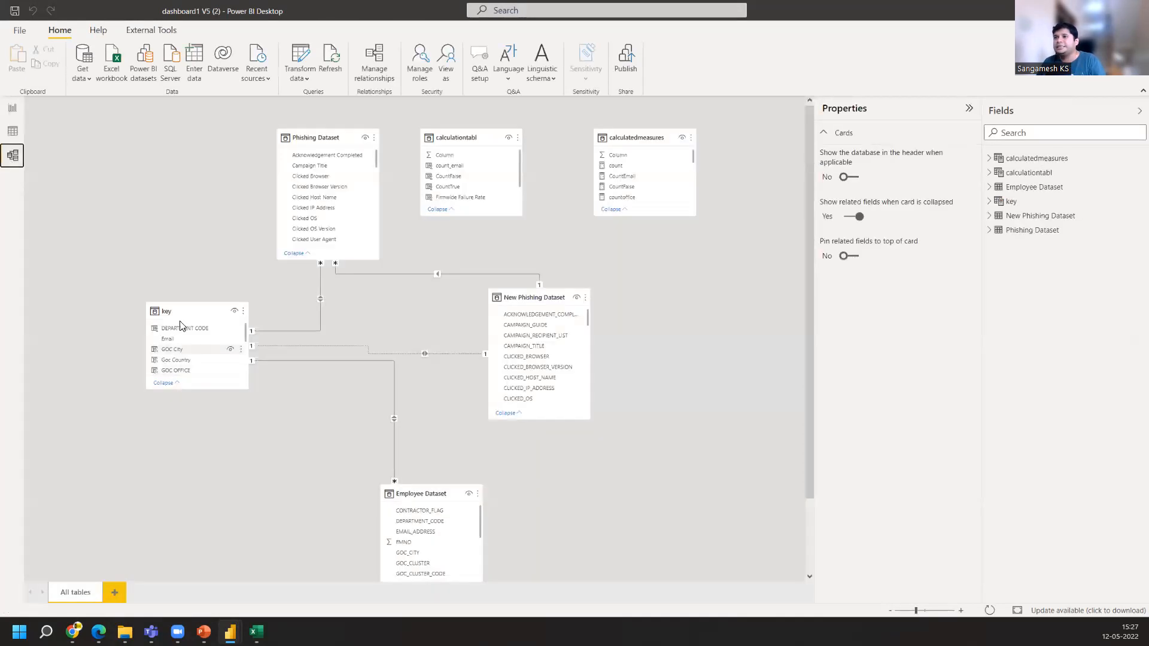
# Move the key table on the canvas and view the properties of its DEPARTMENT CODE column
pyautogui.moveTo(180, 308); pyautogui.dragTo(203, 328)
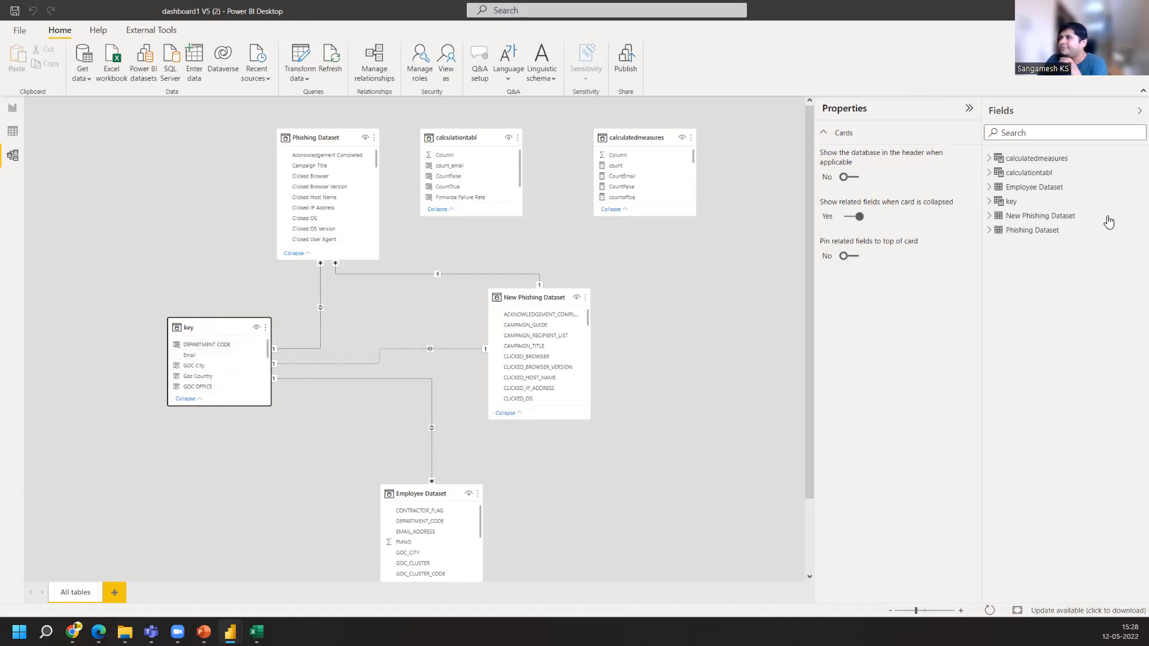
pyautogui.click(1041, 206)
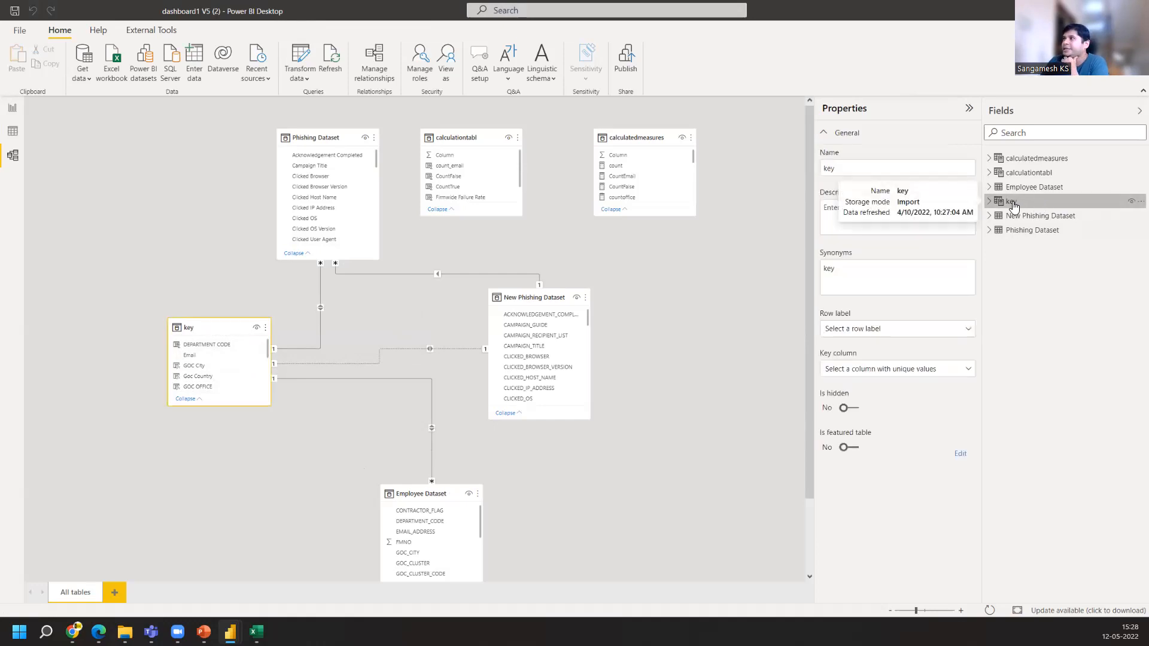
pyautogui.click(989, 204)
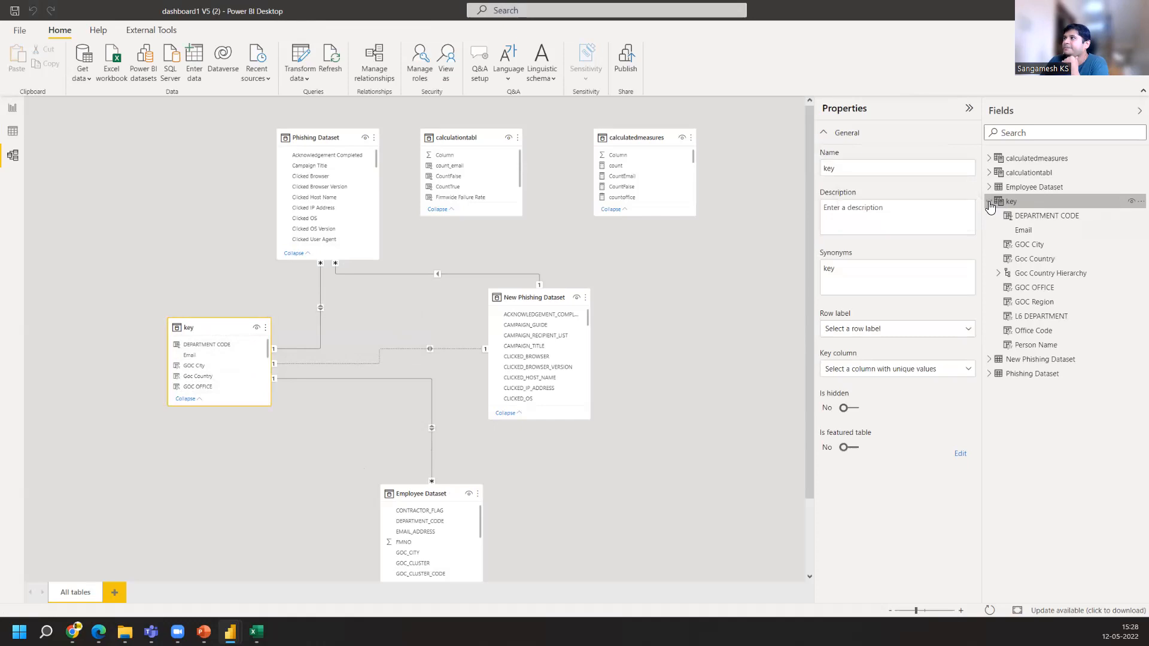
pyautogui.click(1038, 217)
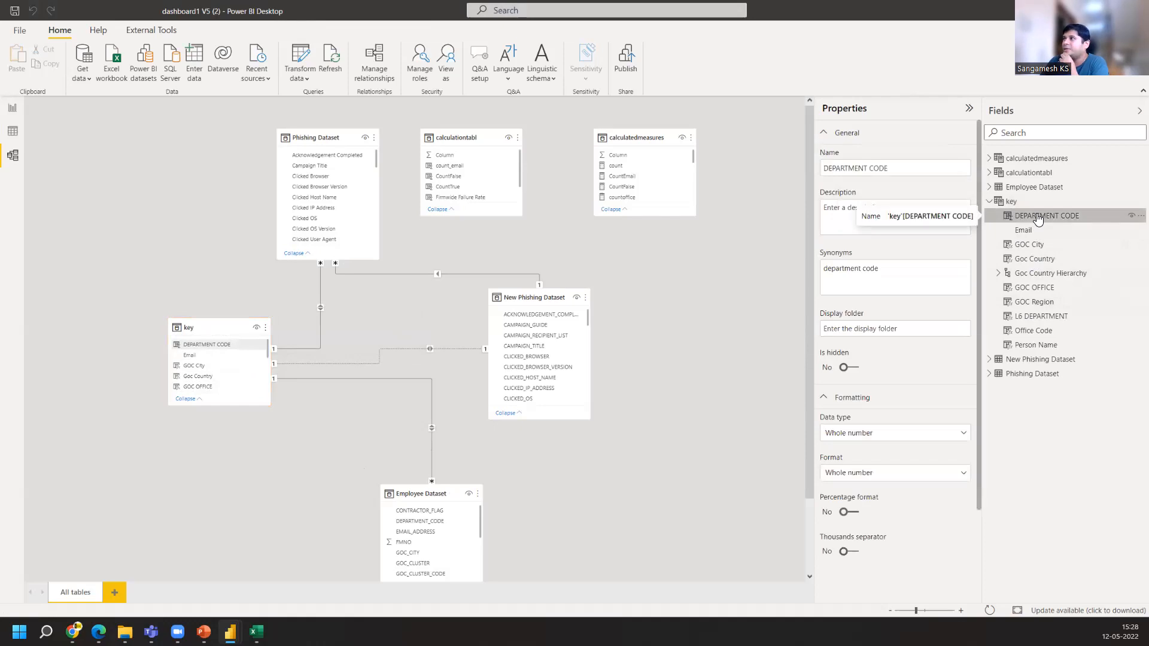
# Examine the key table's DAX formula, highlighting the DISTINCT lines for the Employee and Phishing email columns
pyautogui.click(17, 134)
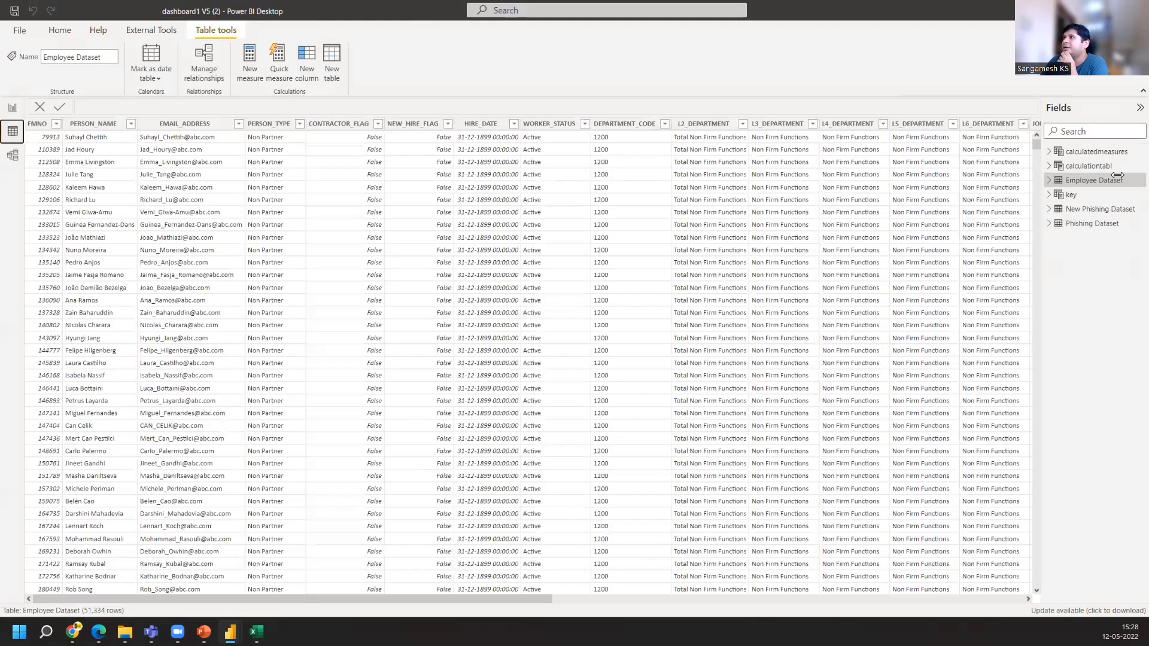
pyautogui.click(1079, 197)
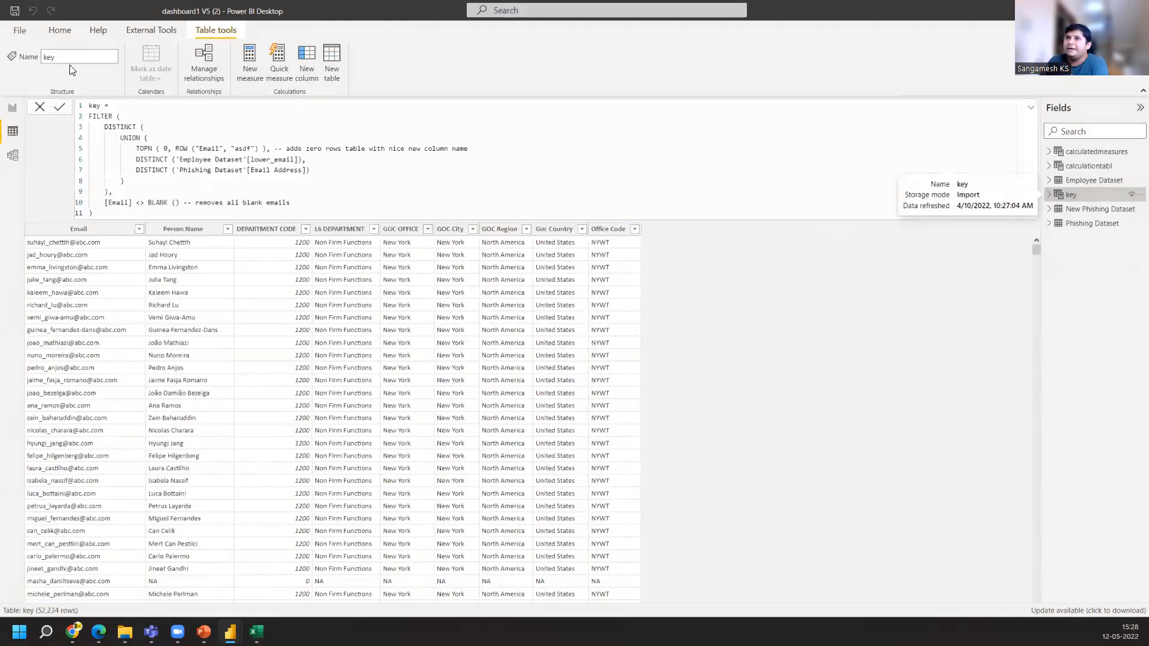
pyautogui.click(68, 232)
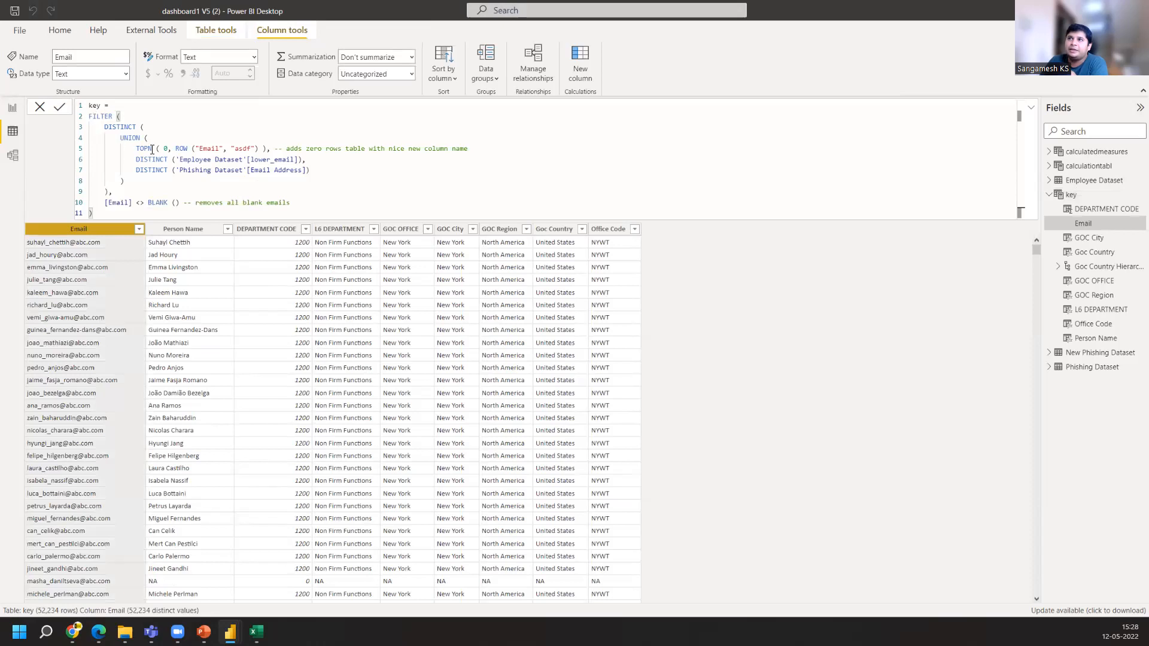
pyautogui.moveTo(135, 159); pyautogui.dragTo(303, 160)
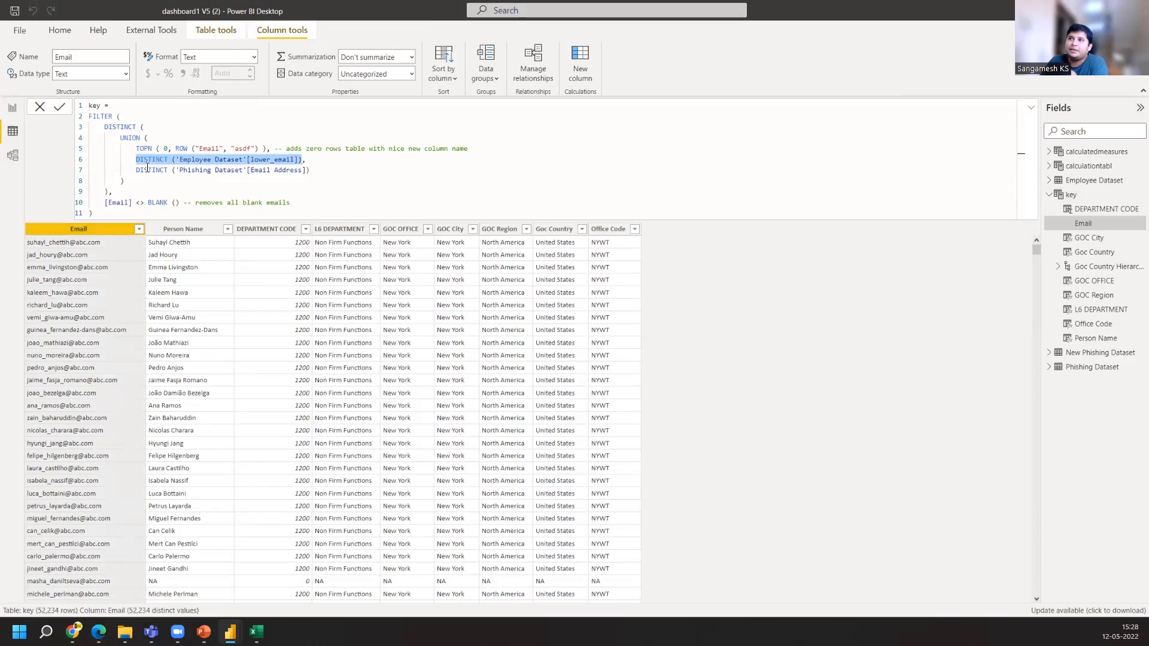
pyautogui.moveTo(136, 170); pyautogui.dragTo(309, 171)
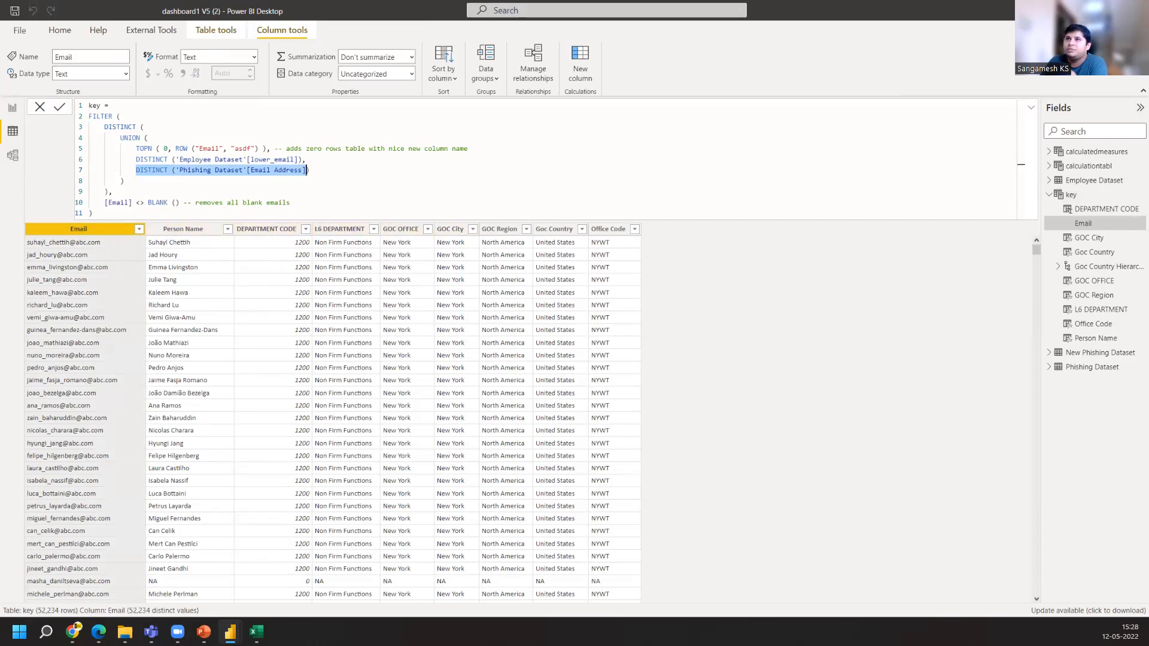
# Inspect the fields behind the L6 DEPARTMENT and DEPARTMENT CODE slicers on the report
pyautogui.click(12, 110)
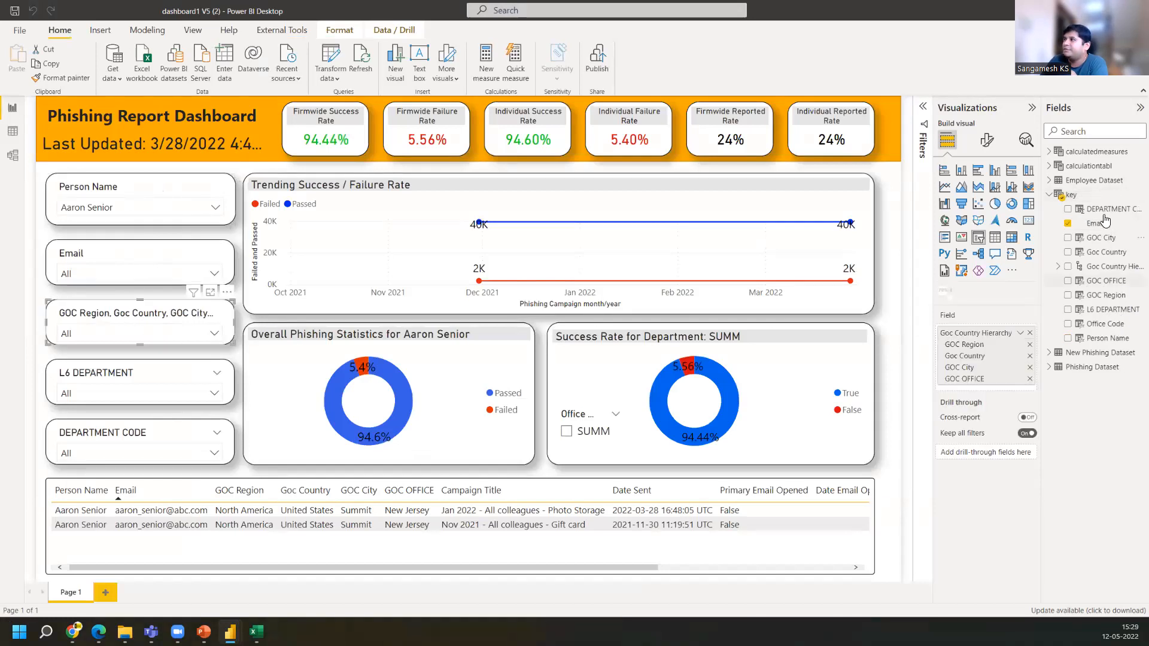
pyautogui.click(115, 373)
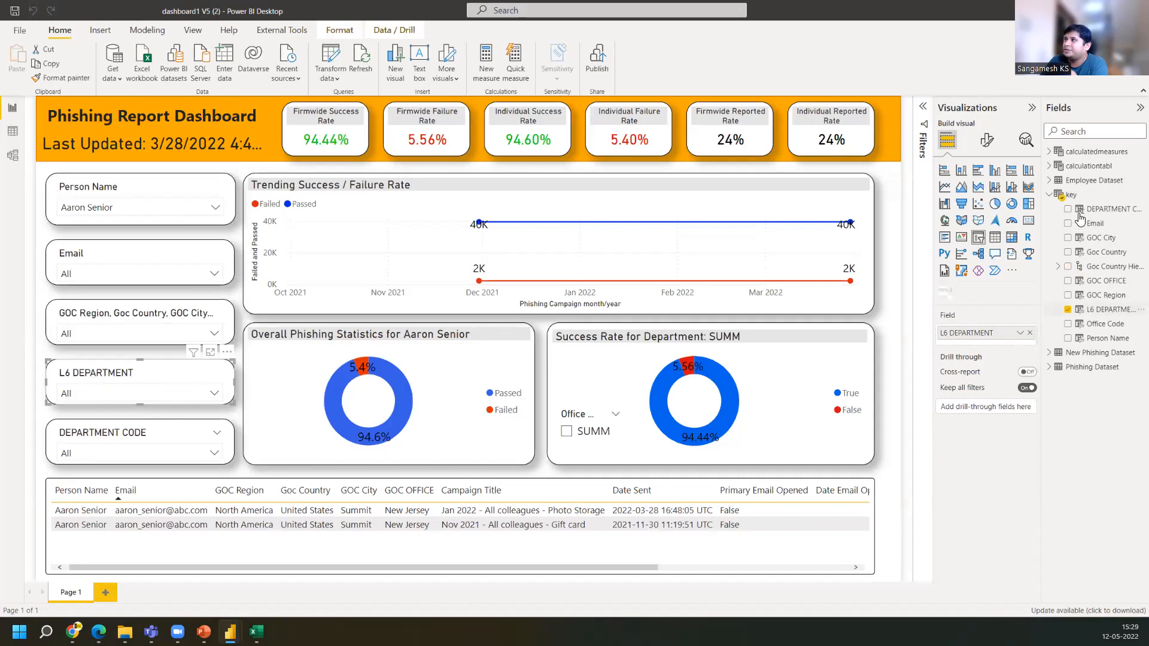
pyautogui.click(71, 437)
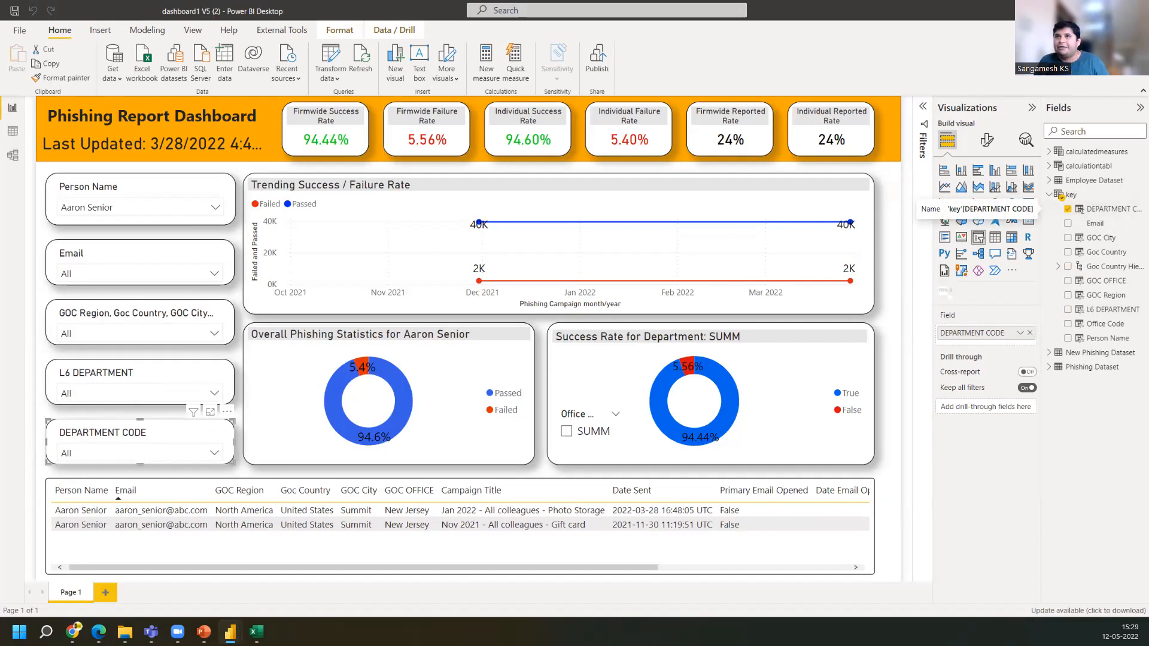
pyautogui.click(17, 155)
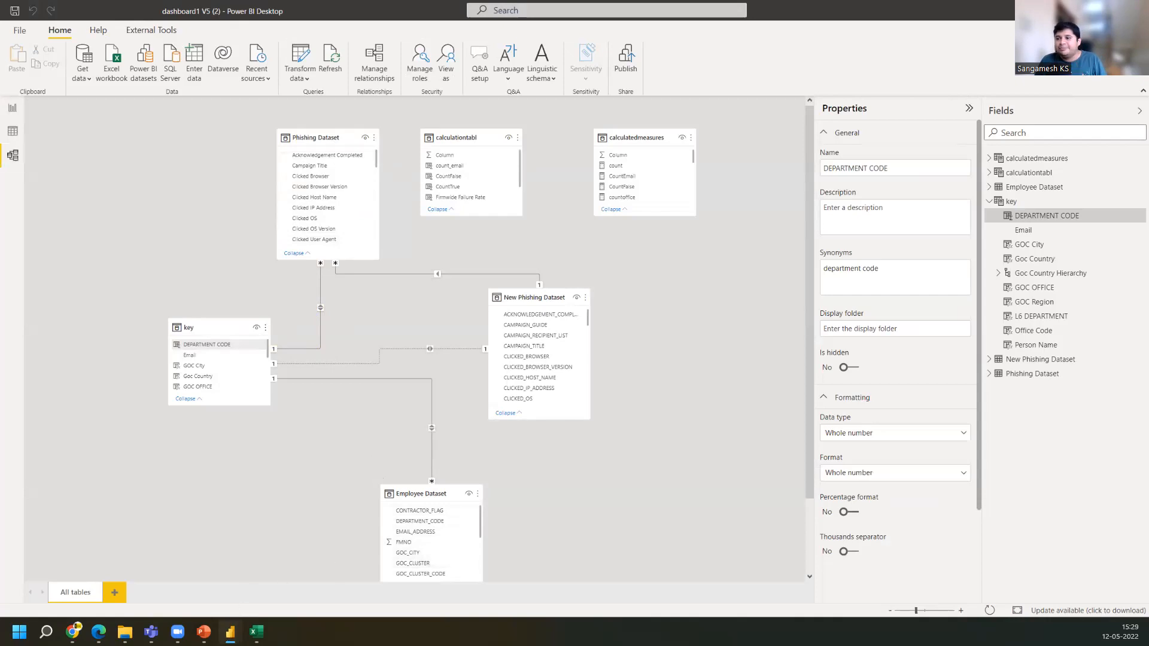
# Switch to the Untitled Power BI file and move Table2 lower in its model view
pyautogui.moveTo(230, 632)
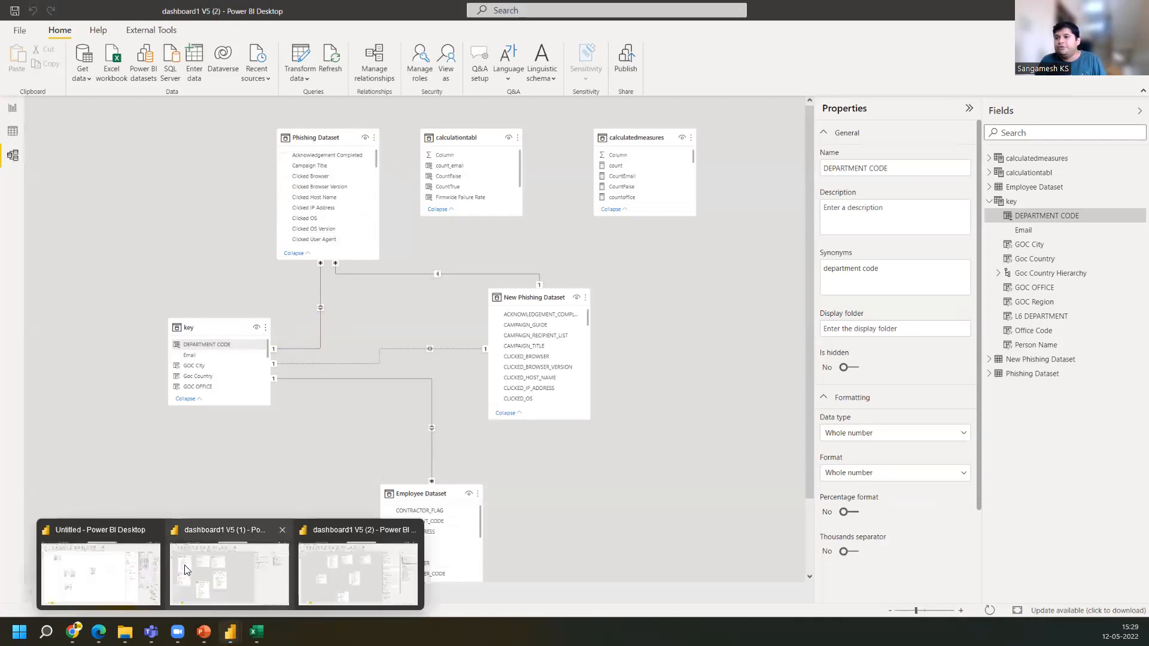
pyautogui.click(97, 568)
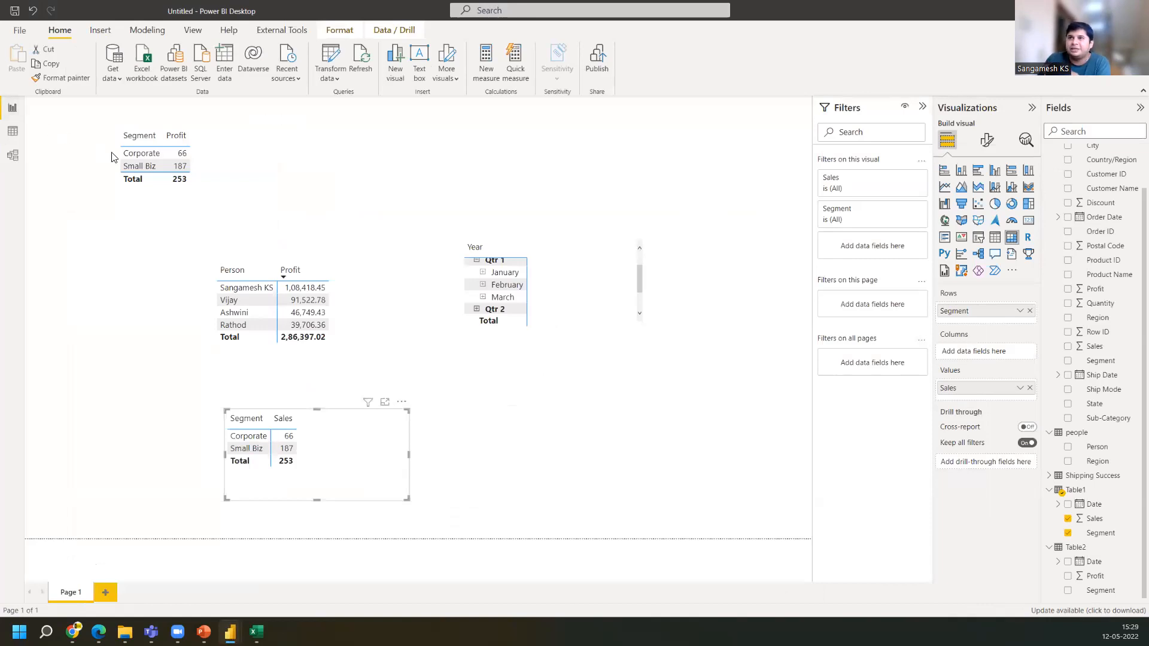
pyautogui.click(13, 157)
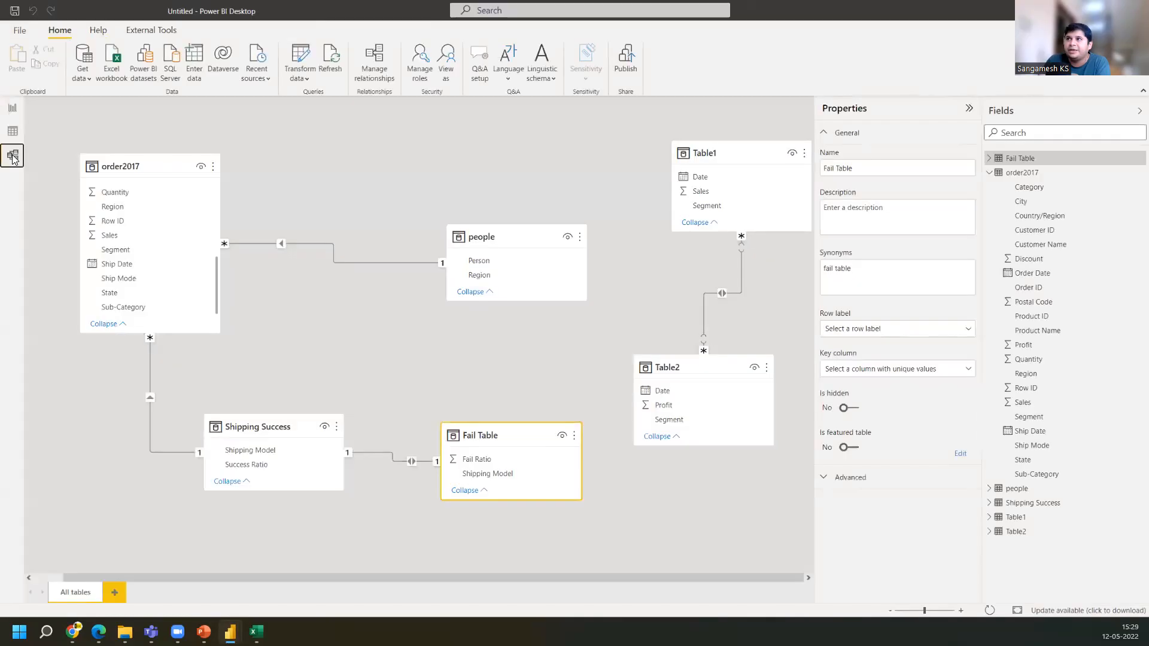
pyautogui.moveTo(682, 401); pyautogui.dragTo(683, 420)
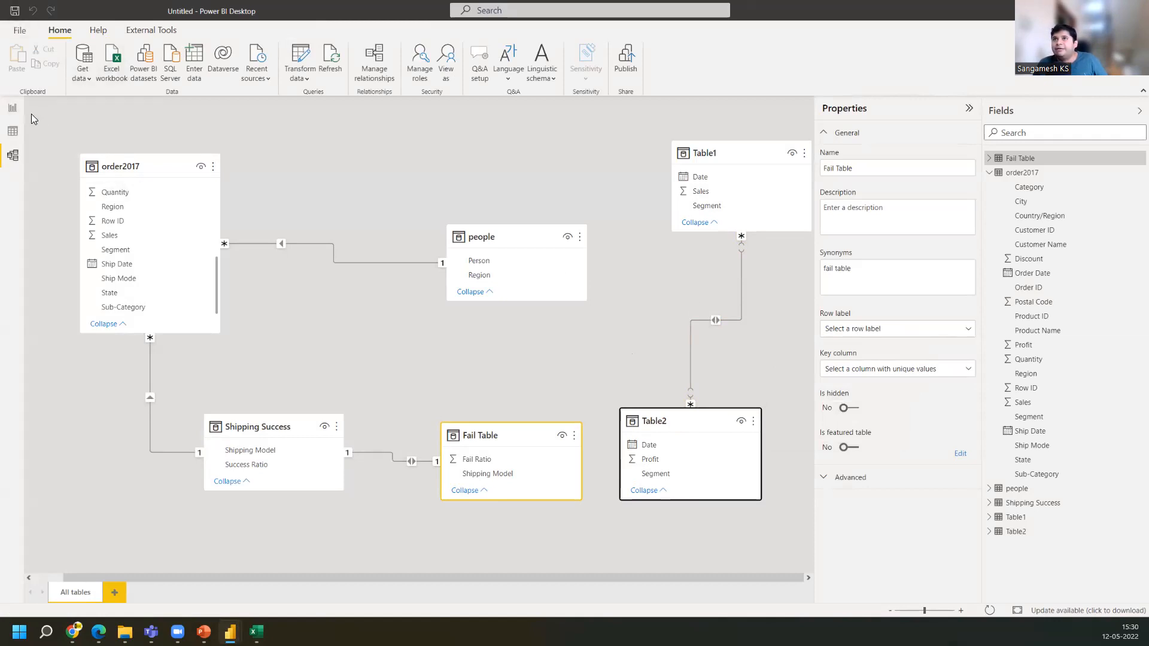
pyautogui.click(13, 114)
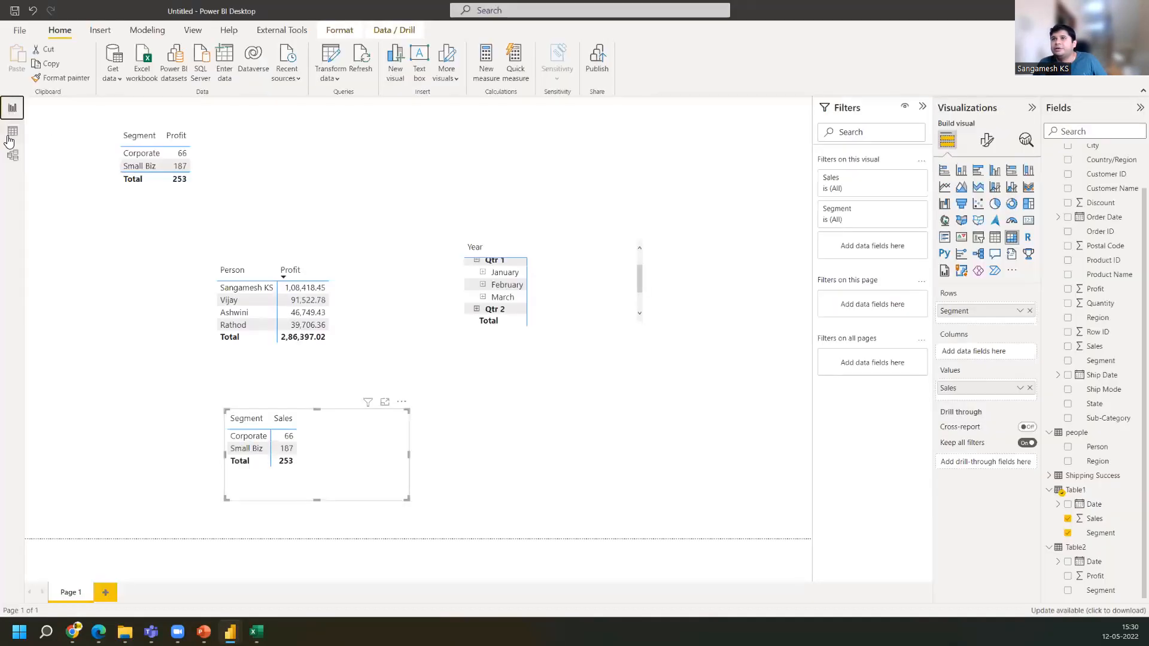
# Browse the Shipping Success and Table1 data in the data view, then return to the model view
pyautogui.click(12, 133)
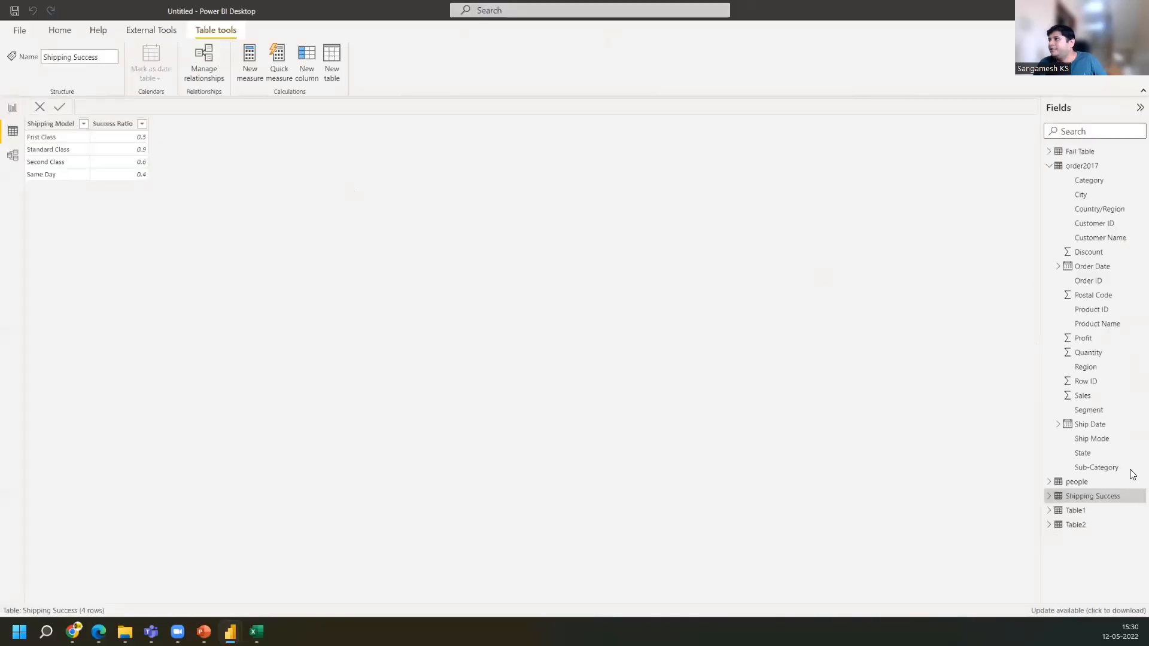
pyautogui.click(1076, 515)
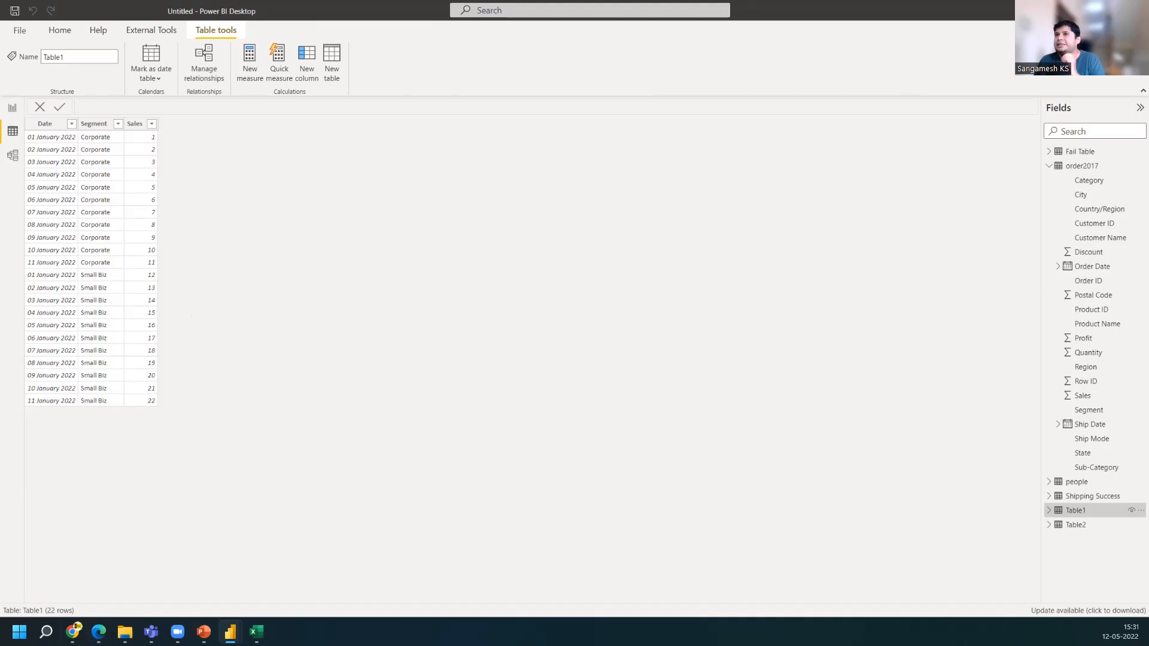
pyautogui.click(13, 159)
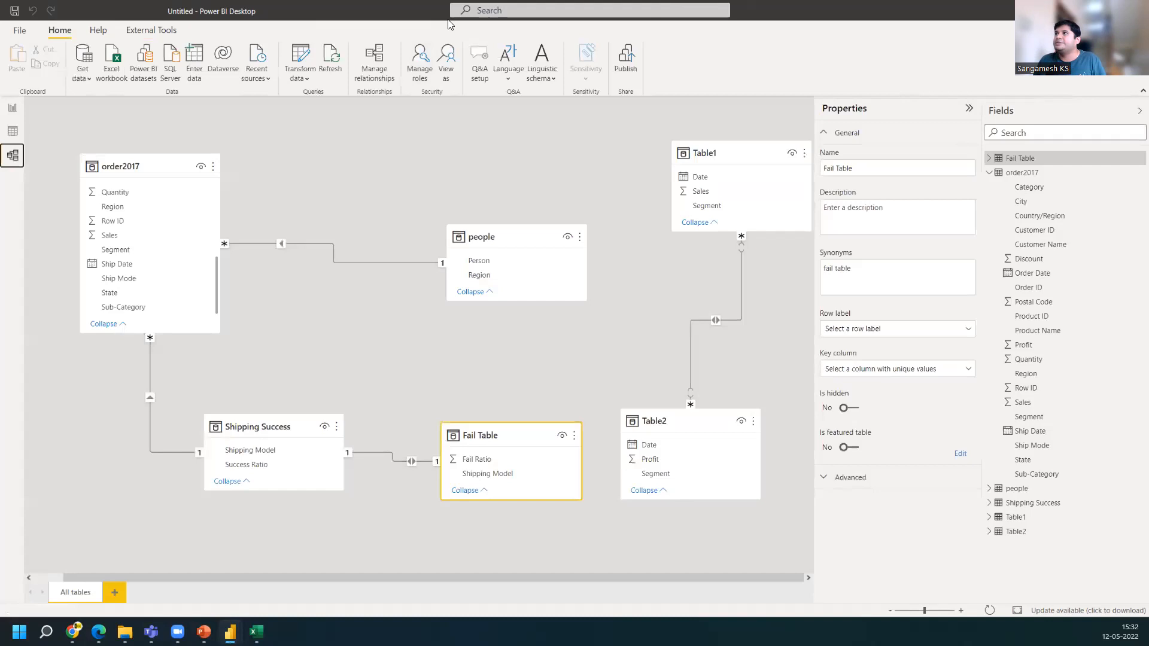
pyautogui.moveTo(297, 228)
pyautogui.mouseDown()
pyautogui.moveTo(293, 278)
pyautogui.moveTo(290, 223)
pyautogui.mouseUp()
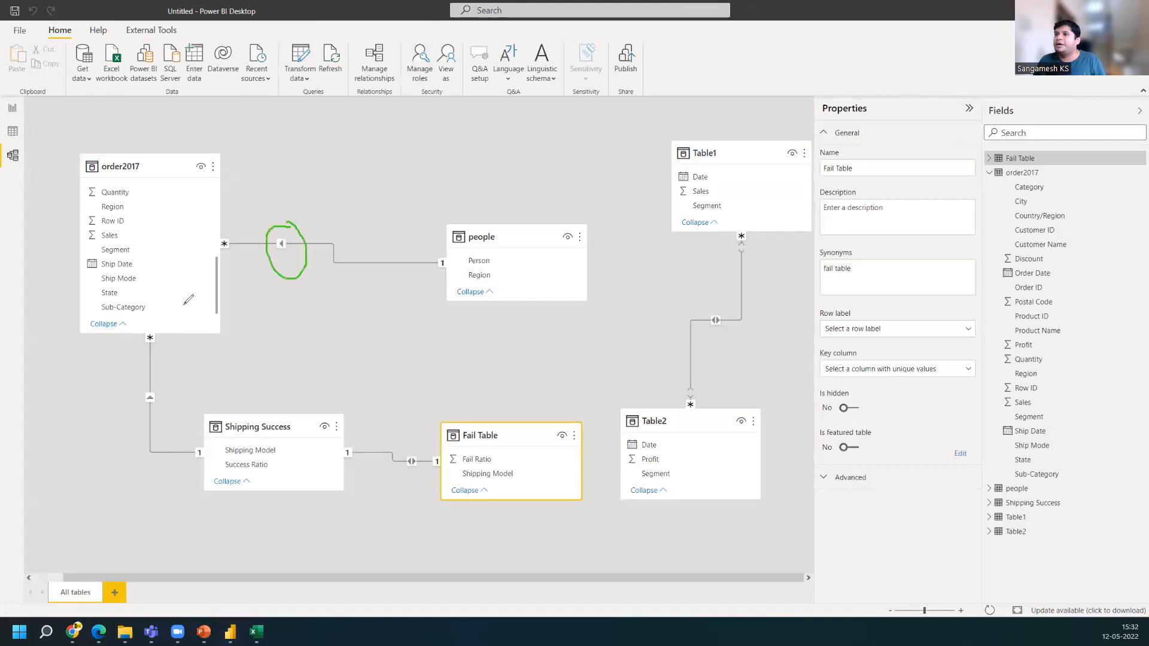
pyautogui.moveTo(154, 382)
pyautogui.mouseDown()
pyautogui.moveTo(178, 402)
pyautogui.moveTo(156, 379)
pyautogui.mouseUp()
pyautogui.moveTo(422, 445)
pyautogui.mouseDown()
pyautogui.moveTo(397, 460)
pyautogui.moveTo(419, 480)
pyautogui.moveTo(416, 445)
pyautogui.mouseUp()
pyautogui.moveTo(730, 300)
pyautogui.mouseDown()
pyautogui.moveTo(707, 346)
pyautogui.moveTo(736, 333)
pyautogui.moveTo(738, 306)
pyautogui.mouseUp()
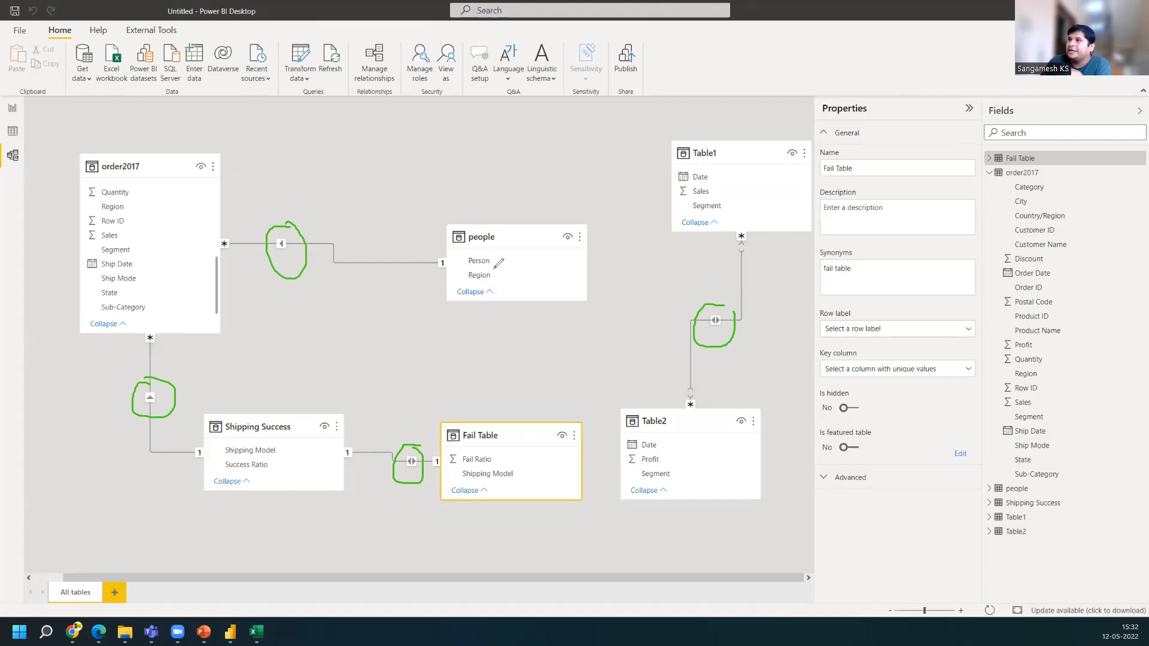
pyautogui.moveTo(507, 263)
pyautogui.mouseDown()
pyautogui.moveTo(508, 291)
pyautogui.moveTo(527, 260)
pyautogui.moveTo(546, 281)
pyautogui.moveTo(547, 260)
pyautogui.mouseUp()
pyautogui.moveTo(557, 264)
pyautogui.mouseDown()
pyautogui.moveTo(568, 291)
pyautogui.moveTo(601, 279)
pyautogui.moveTo(647, 310)
pyautogui.moveTo(656, 273)
pyautogui.mouseUp()
pyautogui.moveTo(482, 198)
pyautogui.mouseDown()
pyautogui.moveTo(419, 234)
pyautogui.moveTo(503, 333)
pyautogui.moveTo(697, 300)
pyautogui.moveTo(686, 250)
pyautogui.mouseUp()
pyautogui.moveTo(607, 202); pyautogui.dragTo(459, 198)
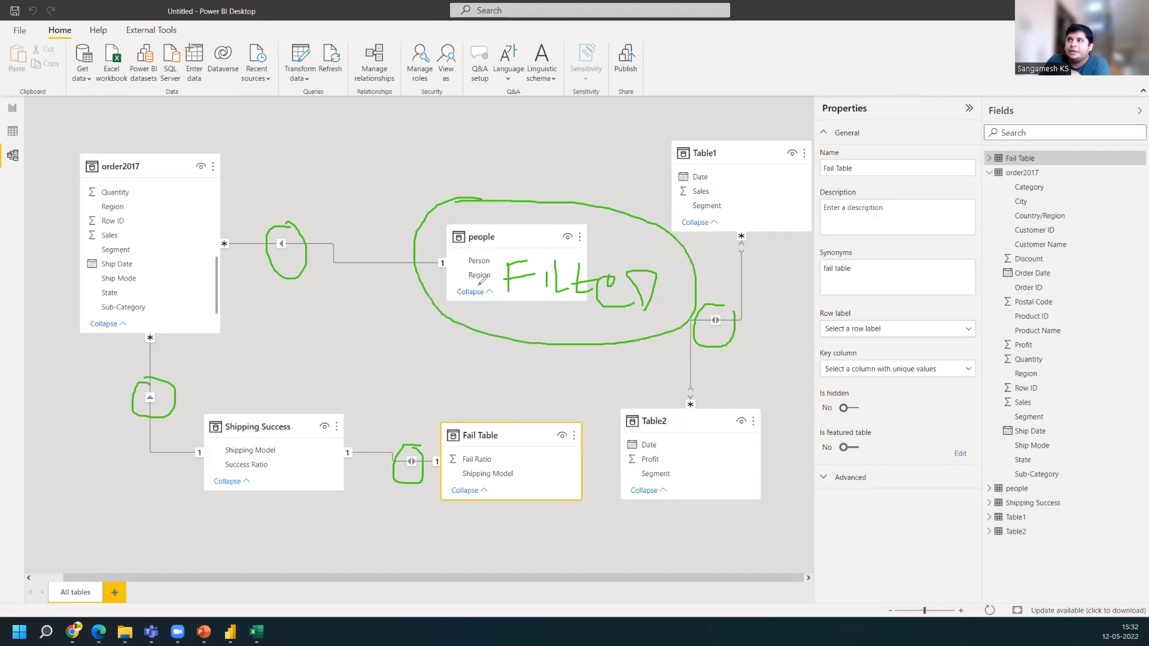
pyautogui.moveTo(458, 312)
pyautogui.mouseDown()
pyautogui.moveTo(315, 316)
pyautogui.moveTo(217, 303)
pyautogui.mouseUp()
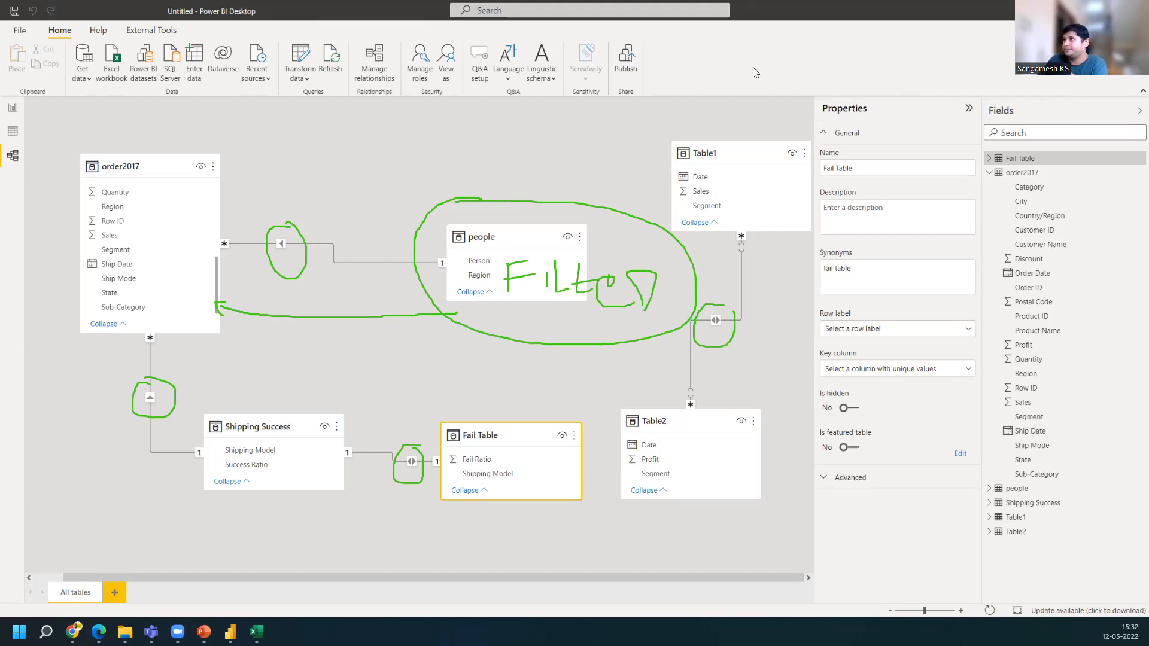
pyautogui.press('e')
pyautogui.moveTo(192, 212)
pyautogui.mouseDown()
pyautogui.moveTo(296, 194)
pyautogui.moveTo(310, 211)
pyautogui.moveTo(324, 167)
pyautogui.moveTo(354, 160)
pyautogui.moveTo(351, 177)
pyautogui.moveTo(299, 191)
pyautogui.moveTo(387, 174)
pyautogui.moveTo(353, 145)
pyautogui.mouseUp()
pyautogui.moveTo(433, 188)
pyautogui.mouseDown()
pyautogui.moveTo(422, 338)
pyautogui.moveTo(628, 336)
pyautogui.moveTo(539, 196)
pyautogui.moveTo(426, 198)
pyautogui.moveTo(564, 316)
pyautogui.mouseUp()
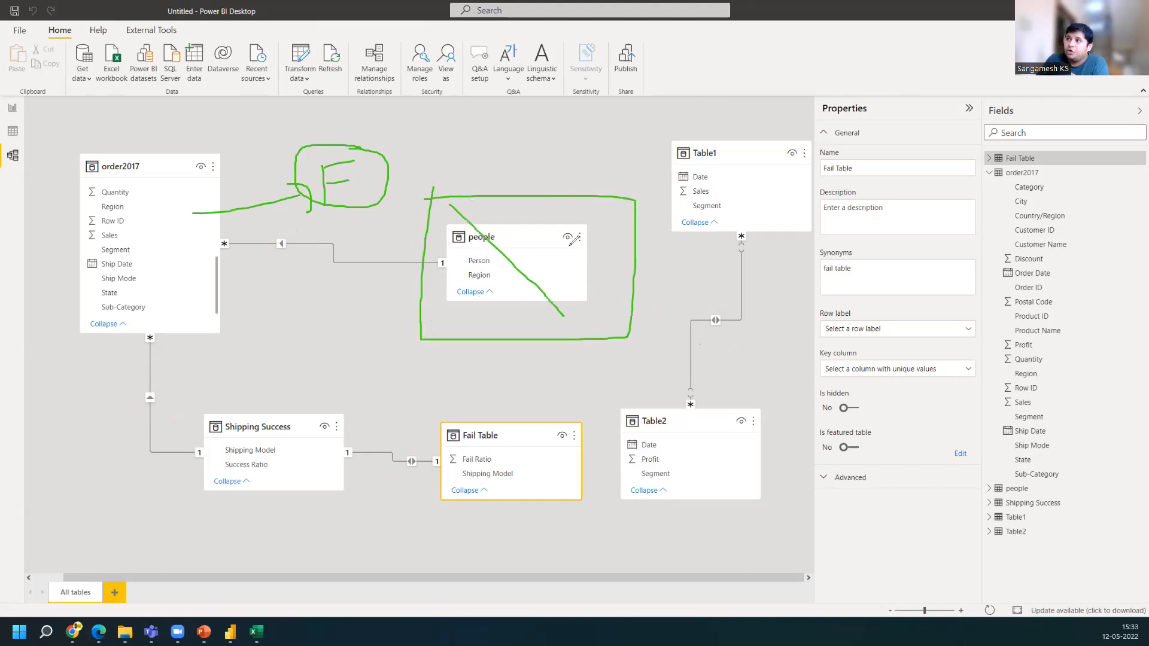
pyautogui.moveTo(584, 204); pyautogui.dragTo(461, 323)
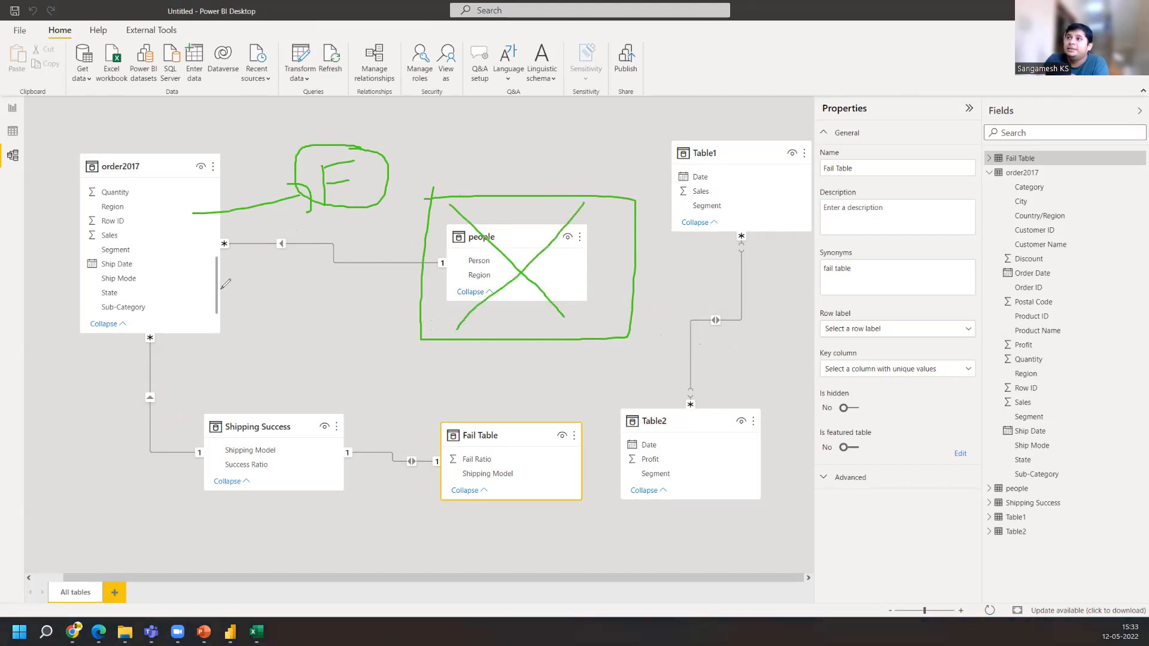
pyautogui.moveTo(219, 290)
pyautogui.mouseDown()
pyautogui.moveTo(422, 287)
pyautogui.moveTo(391, 295)
pyautogui.mouseUp()
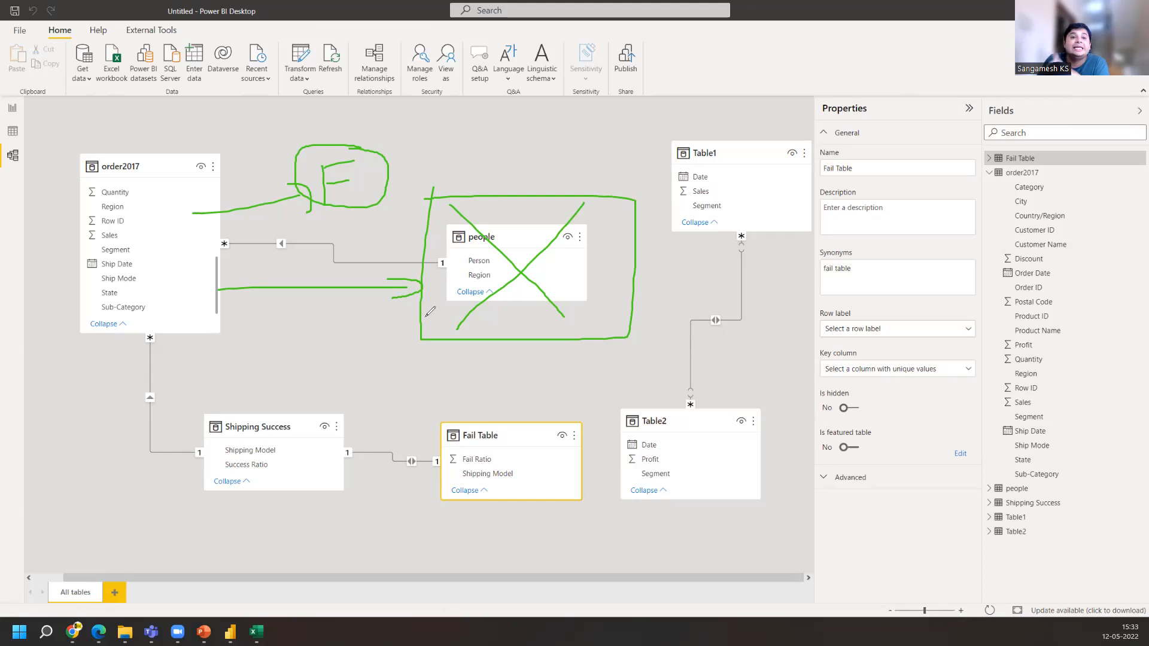
pyautogui.moveTo(289, 222)
pyautogui.mouseDown()
pyautogui.moveTo(258, 238)
pyautogui.moveTo(308, 247)
pyautogui.moveTo(285, 219)
pyautogui.mouseUp()
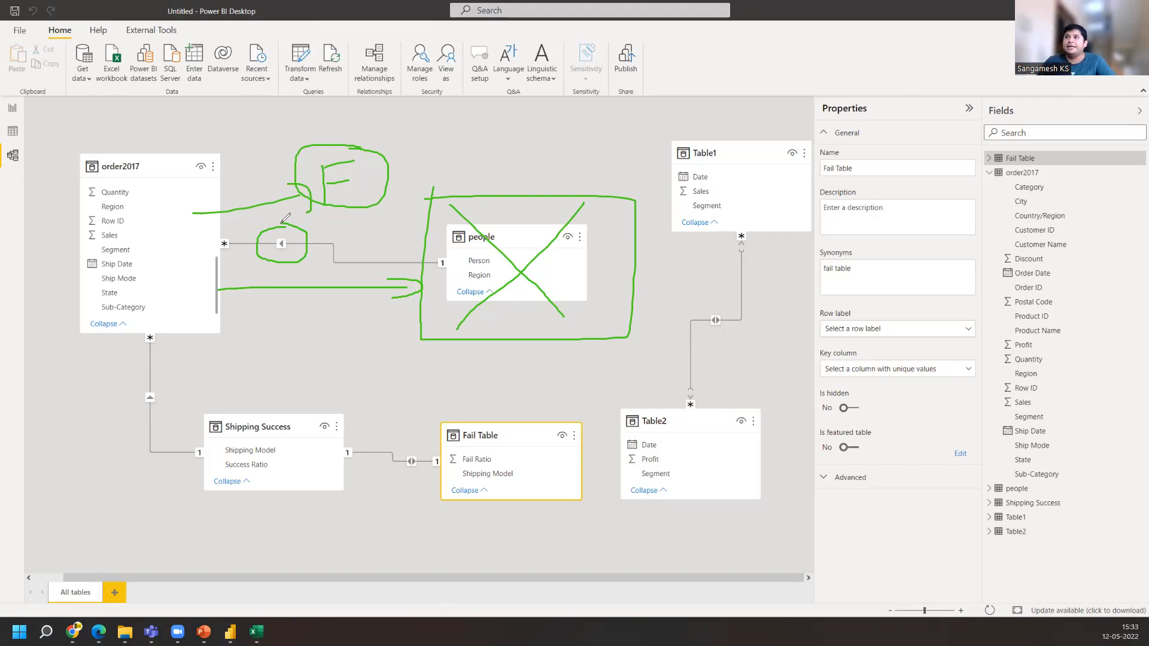
pyautogui.moveTo(351, 274); pyautogui.dragTo(295, 274)
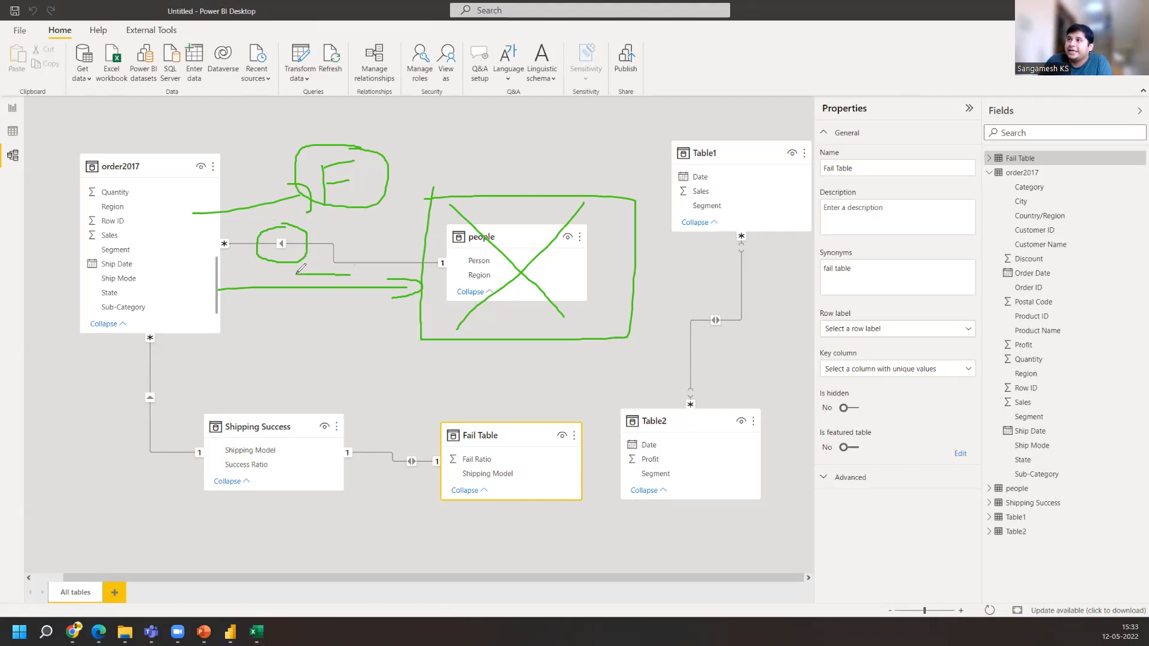
pyautogui.click(726, 90)
pyautogui.moveTo(430, 292)
pyautogui.mouseDown()
pyautogui.moveTo(273, 290)
pyautogui.moveTo(282, 304)
pyautogui.mouseUp()
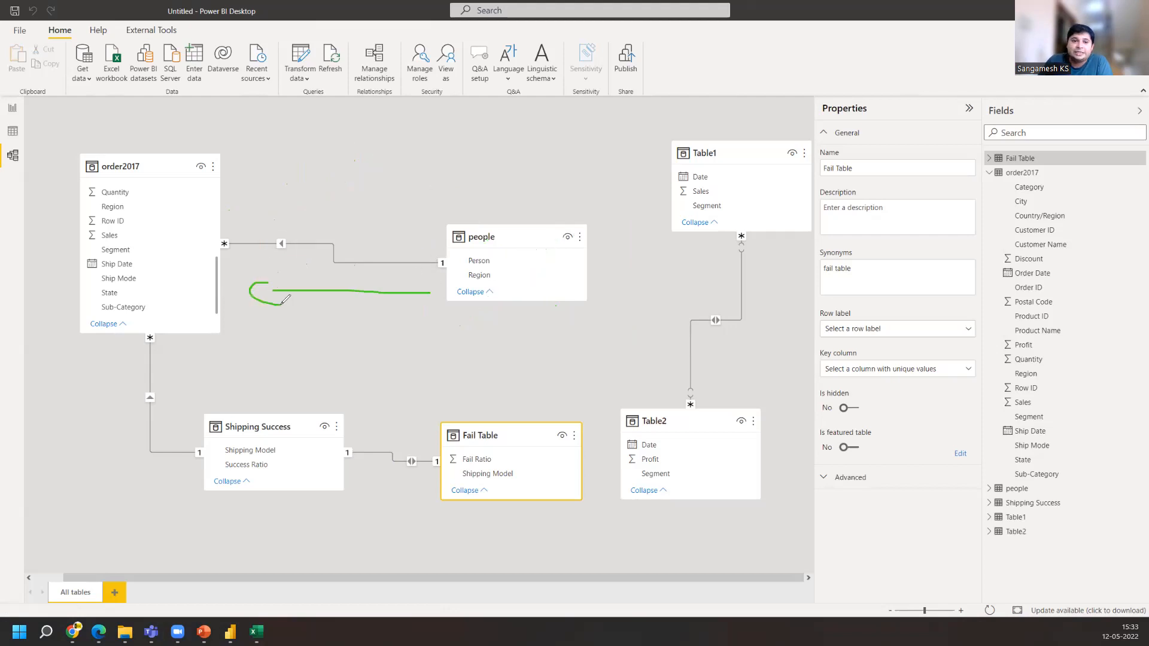
pyautogui.moveTo(524, 217)
pyautogui.mouseDown()
pyautogui.moveTo(476, 302)
pyautogui.moveTo(461, 208)
pyautogui.mouseUp()
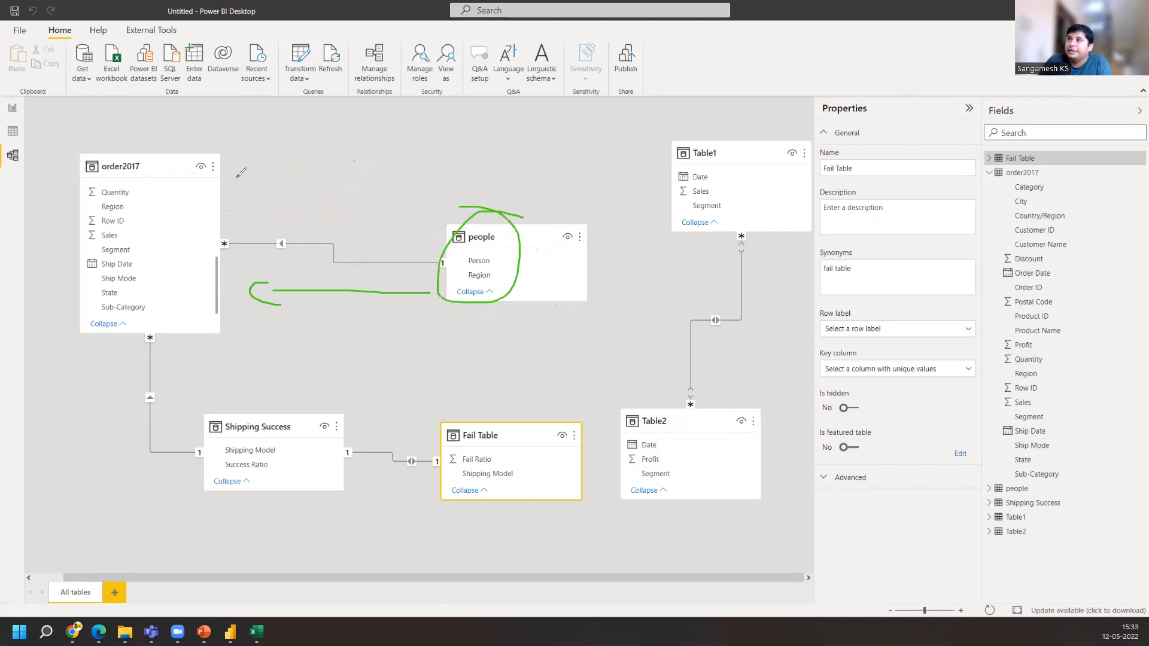
pyautogui.moveTo(148, 139)
pyautogui.mouseDown()
pyautogui.moveTo(6, 180)
pyautogui.moveTo(162, 281)
pyautogui.moveTo(94, 109)
pyautogui.mouseUp()
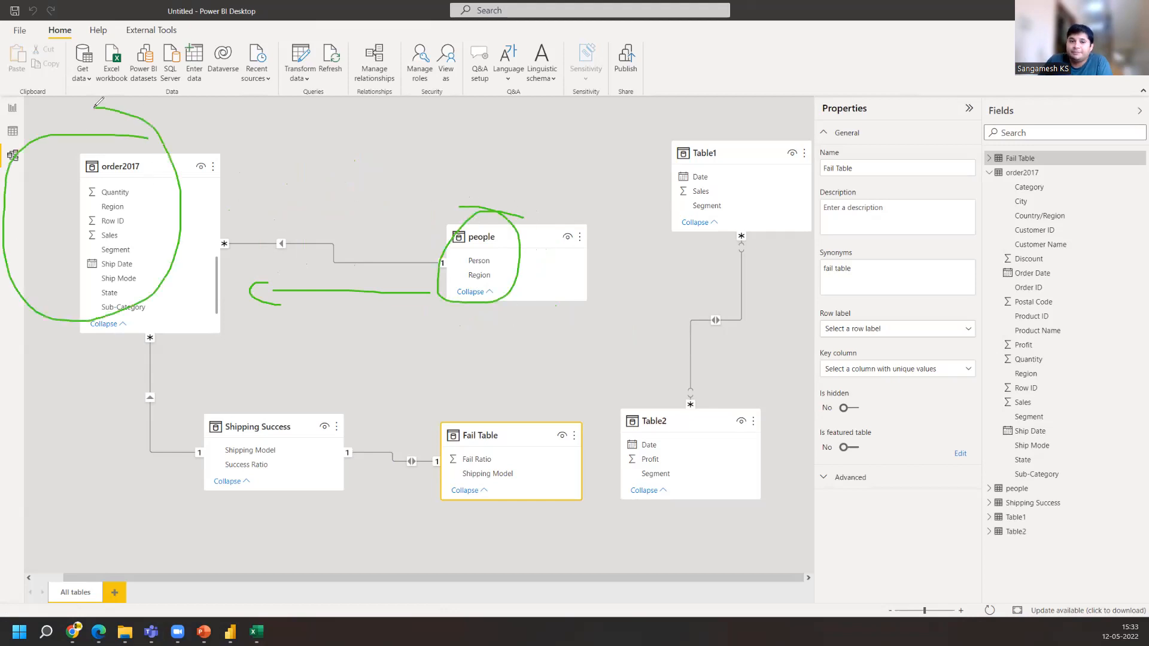
pyautogui.click(720, 101)
pyautogui.moveTo(409, 290)
pyautogui.mouseDown()
pyautogui.moveTo(242, 290)
pyautogui.moveTo(293, 304)
pyautogui.mouseUp()
pyautogui.moveTo(124, 144)
pyautogui.mouseDown()
pyautogui.moveTo(71, 261)
pyautogui.moveTo(62, 346)
pyautogui.moveTo(175, 315)
pyautogui.moveTo(175, 143)
pyautogui.mouseUp()
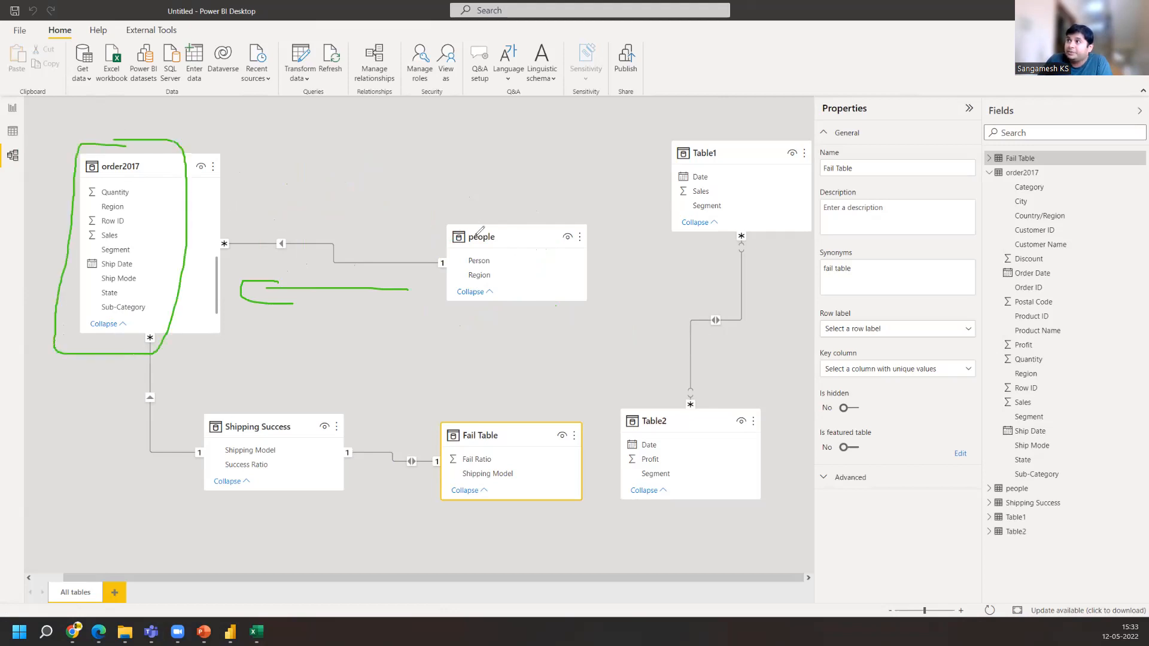
pyautogui.moveTo(458, 198)
pyautogui.mouseDown()
pyautogui.moveTo(419, 281)
pyautogui.moveTo(593, 272)
pyautogui.moveTo(476, 198)
pyautogui.moveTo(465, 204)
pyautogui.moveTo(561, 318)
pyautogui.mouseUp()
pyautogui.moveTo(575, 201); pyautogui.dragTo(404, 322)
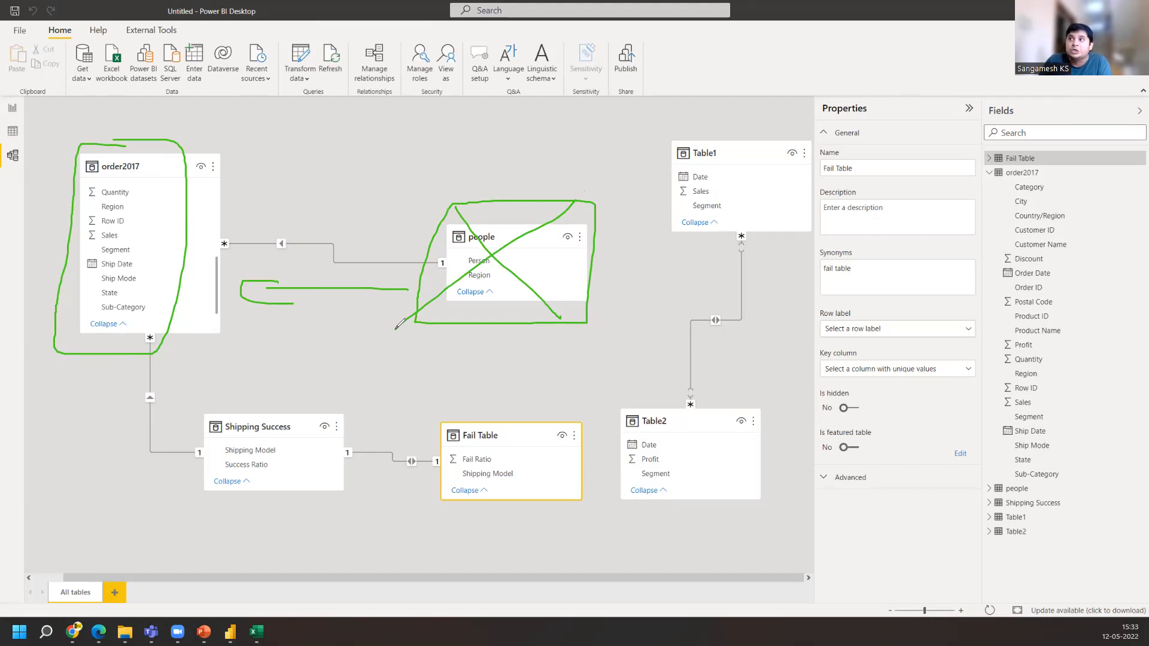
pyautogui.moveTo(287, 226)
pyautogui.mouseDown()
pyautogui.moveTo(265, 232)
pyautogui.moveTo(299, 263)
pyautogui.mouseUp()
pyautogui.moveTo(304, 220); pyautogui.dragTo(289, 217)
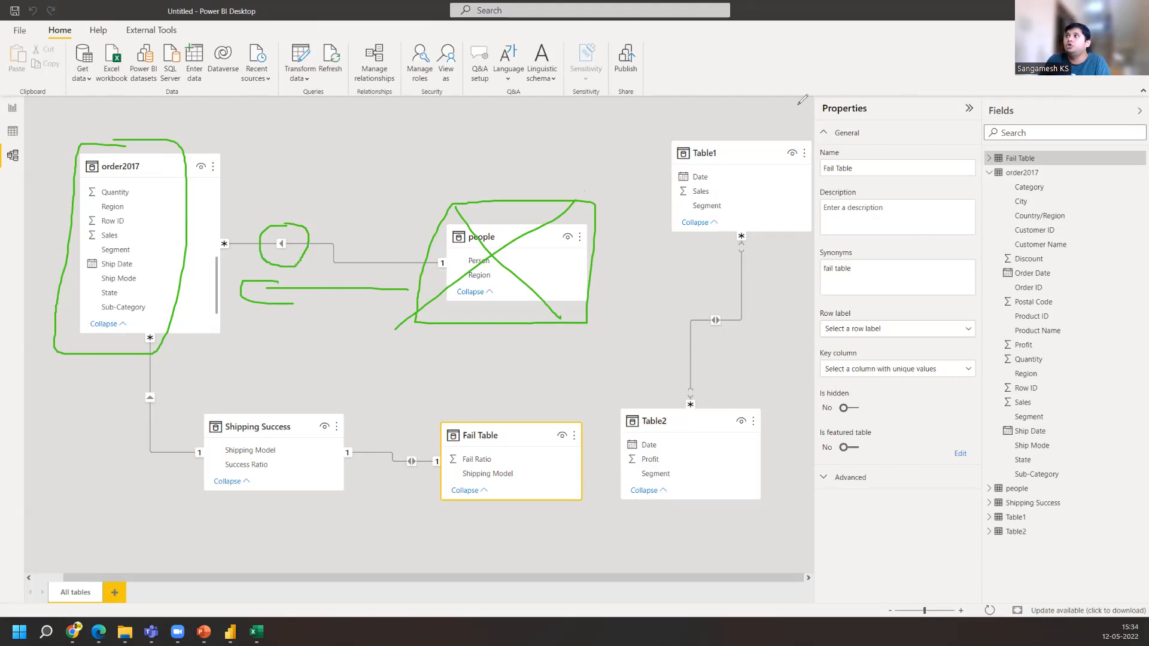
pyautogui.click(732, 82)
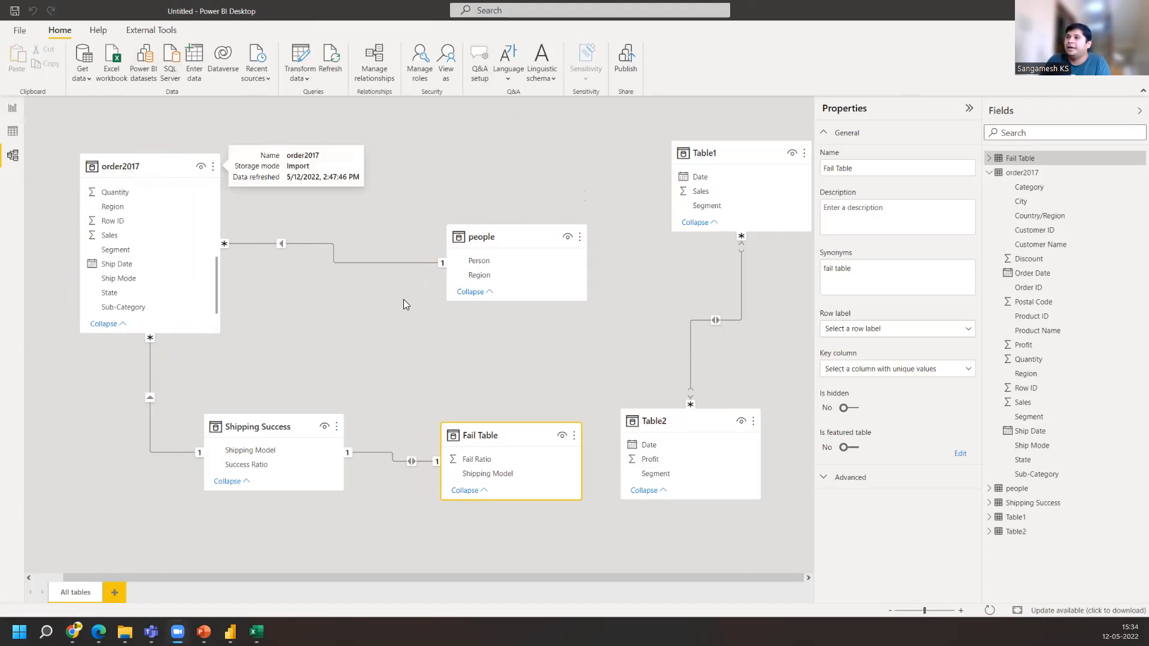
# Delete both Segment matrices, the Sales one and the Profit one, from the report page
pyautogui.click(13, 110)
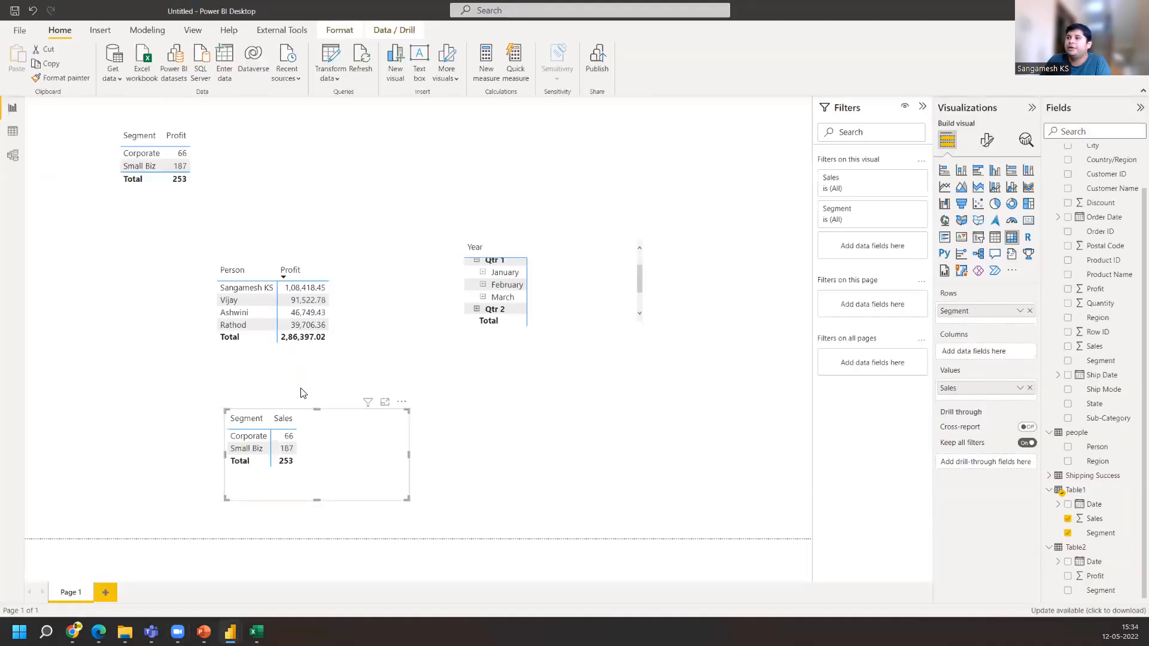
pyautogui.press('Delete')
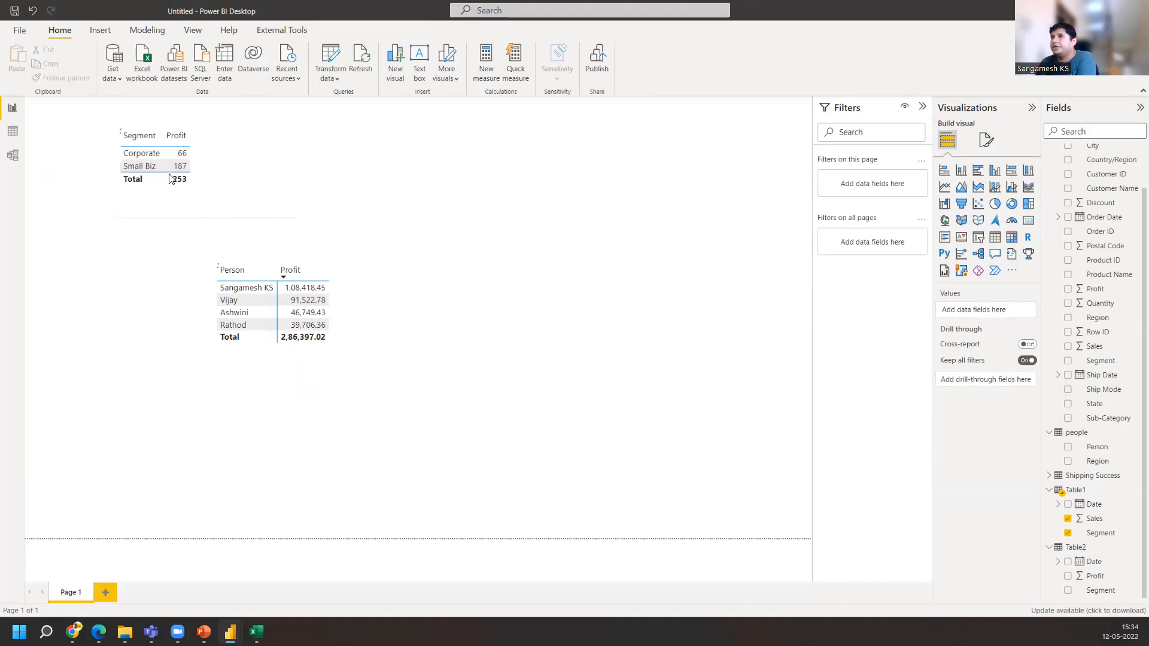
pyautogui.click(244, 183)
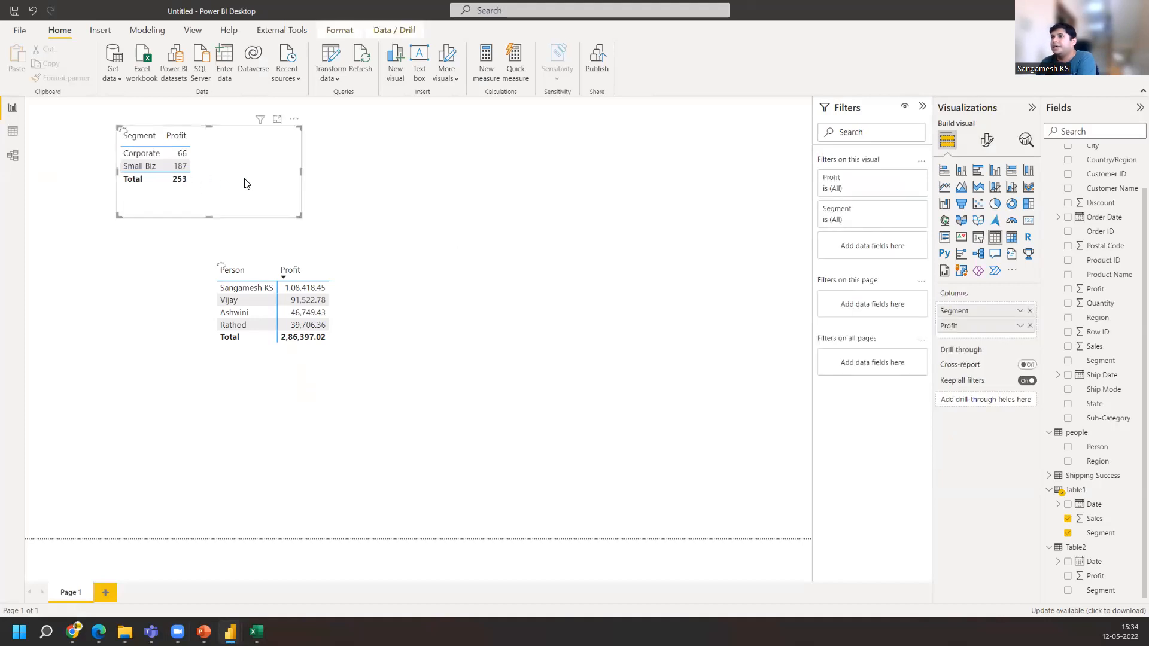
pyautogui.press('Delete')
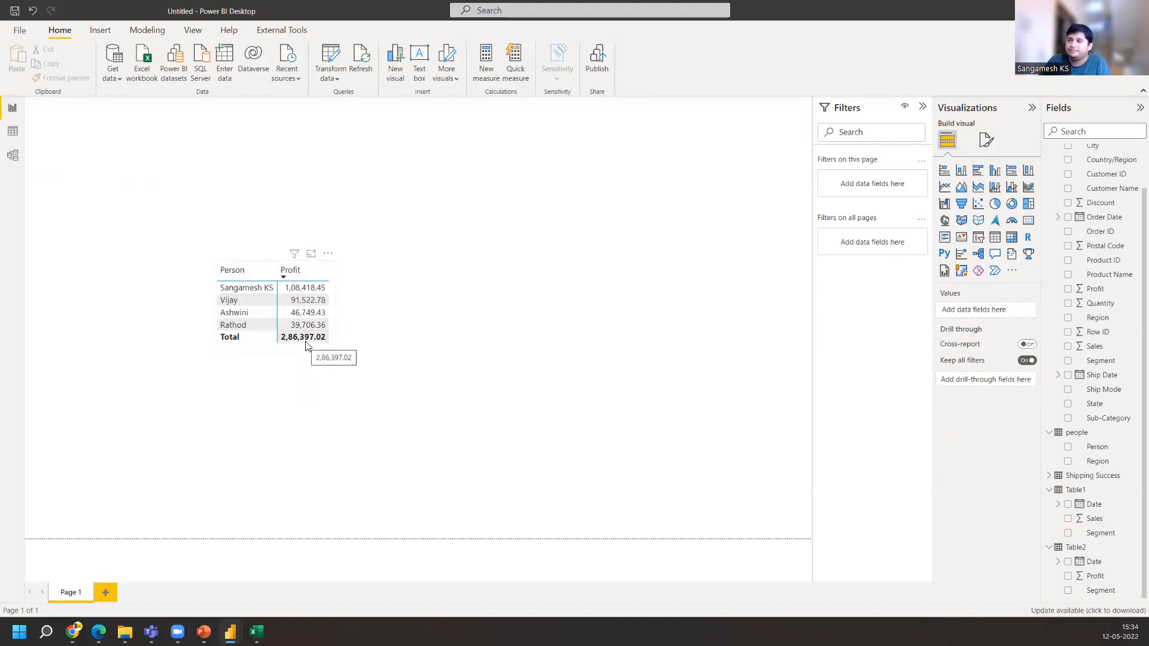
# Add a new matrix beside the Person profit table with order2017's Segment field as its rows
pyautogui.click(281, 279)
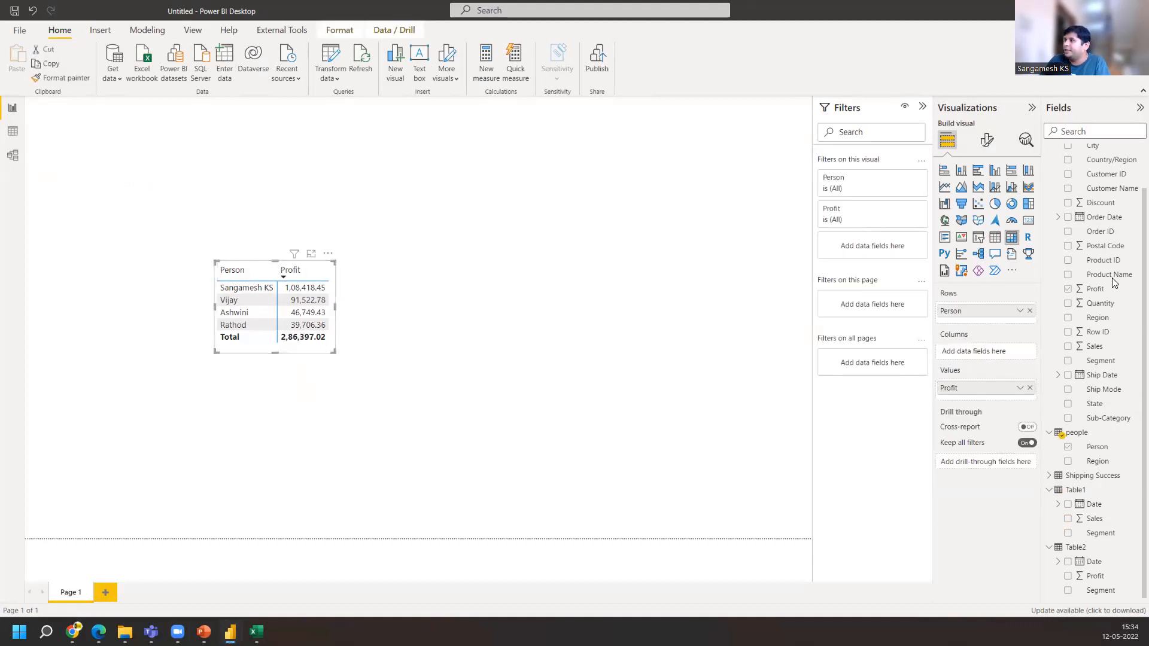
pyautogui.scroll(1, 1107, 389)
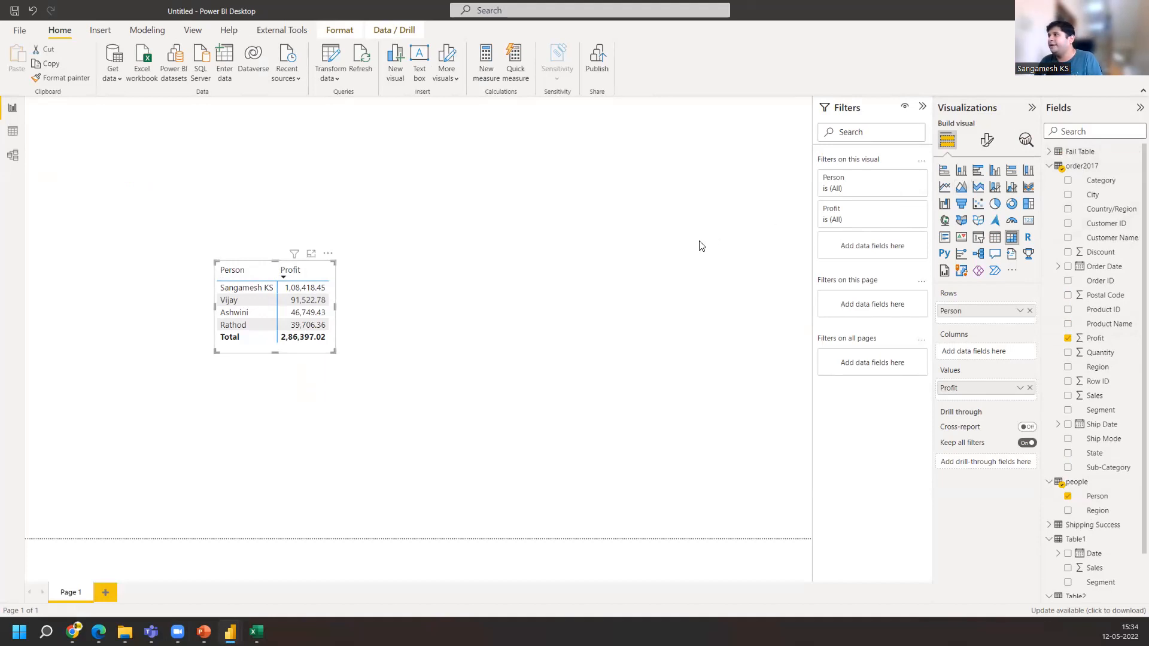
pyautogui.click(521, 277)
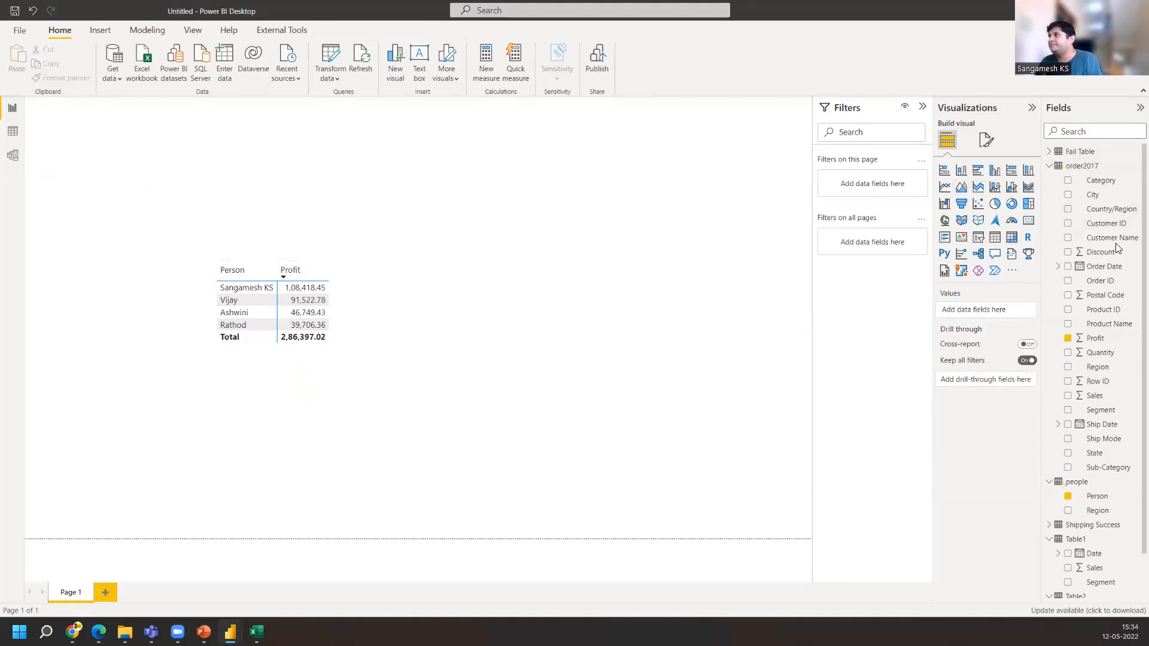
pyautogui.click(1012, 238)
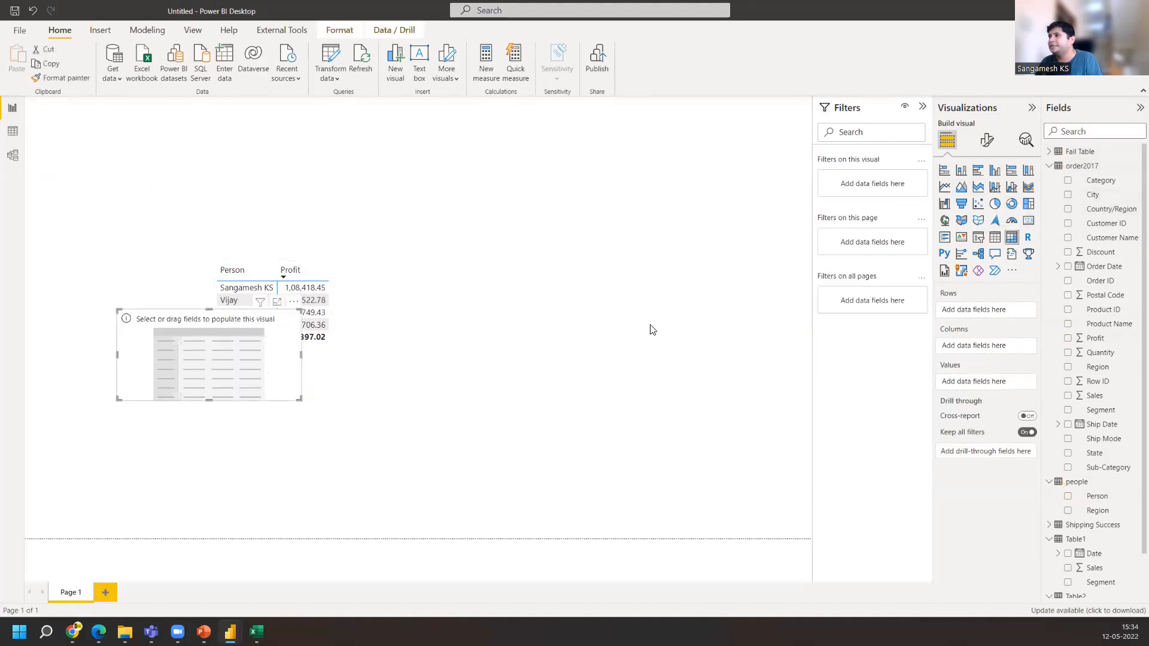
pyautogui.moveTo(699, 268); pyautogui.dragTo(701, 257)
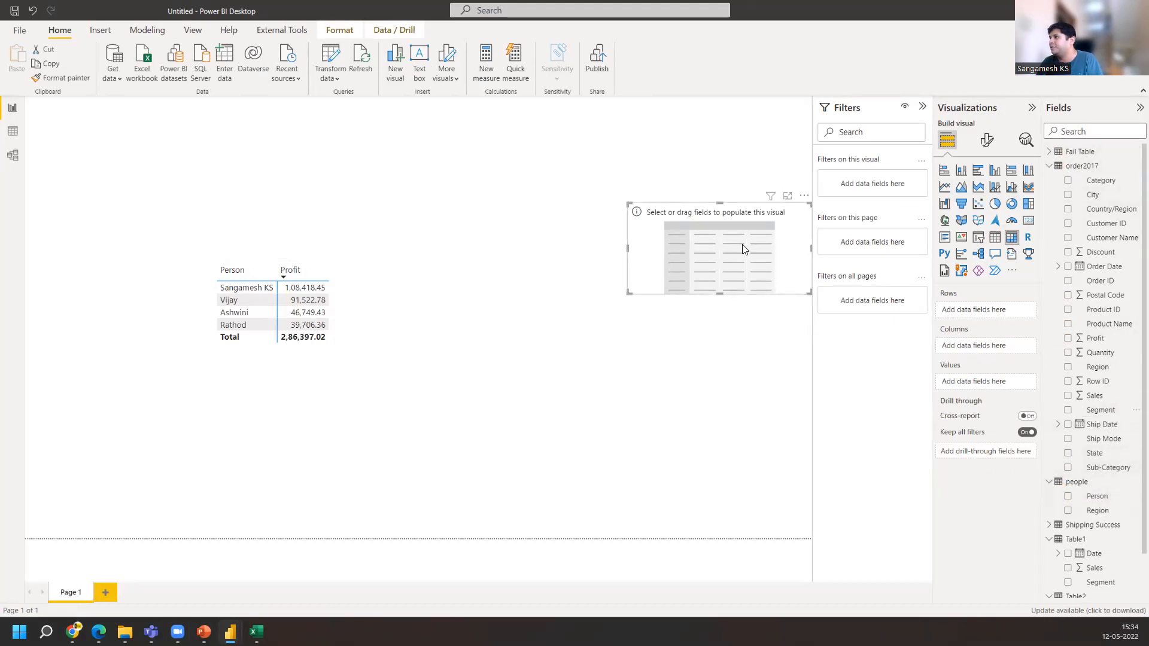
pyautogui.moveTo(1102, 411); pyautogui.dragTo(712, 234)
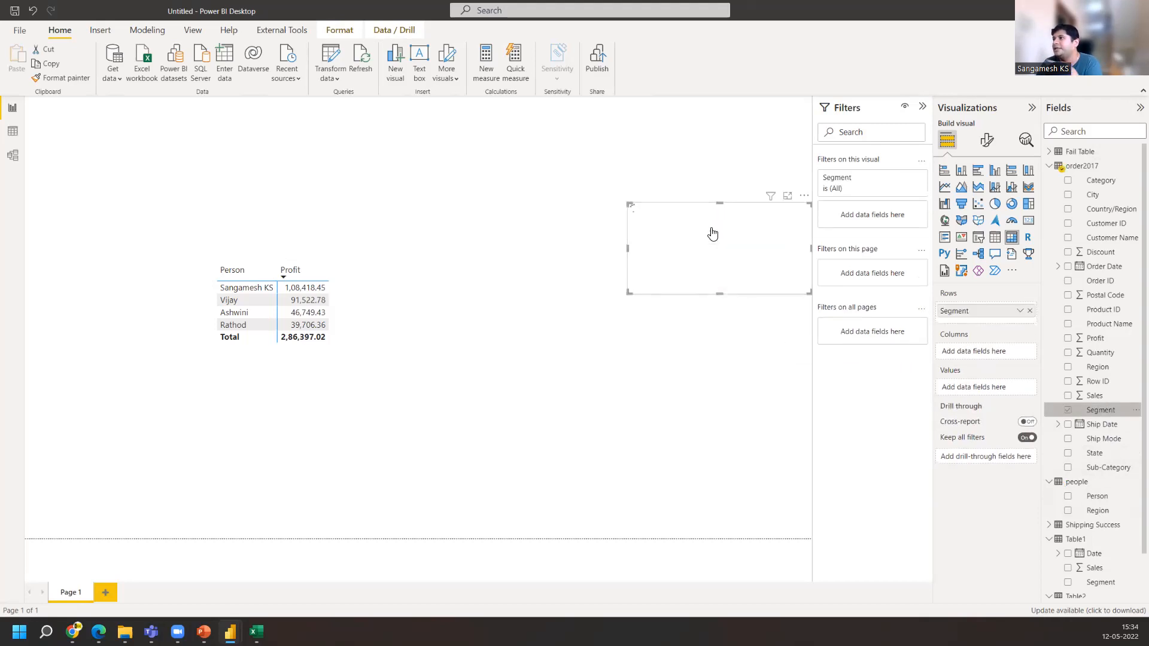
# Select the Consumer, Corporate and Home Office segments in turn to cross-filter the Person profit table
pyautogui.click(677, 234)
pyautogui.click(671, 243)
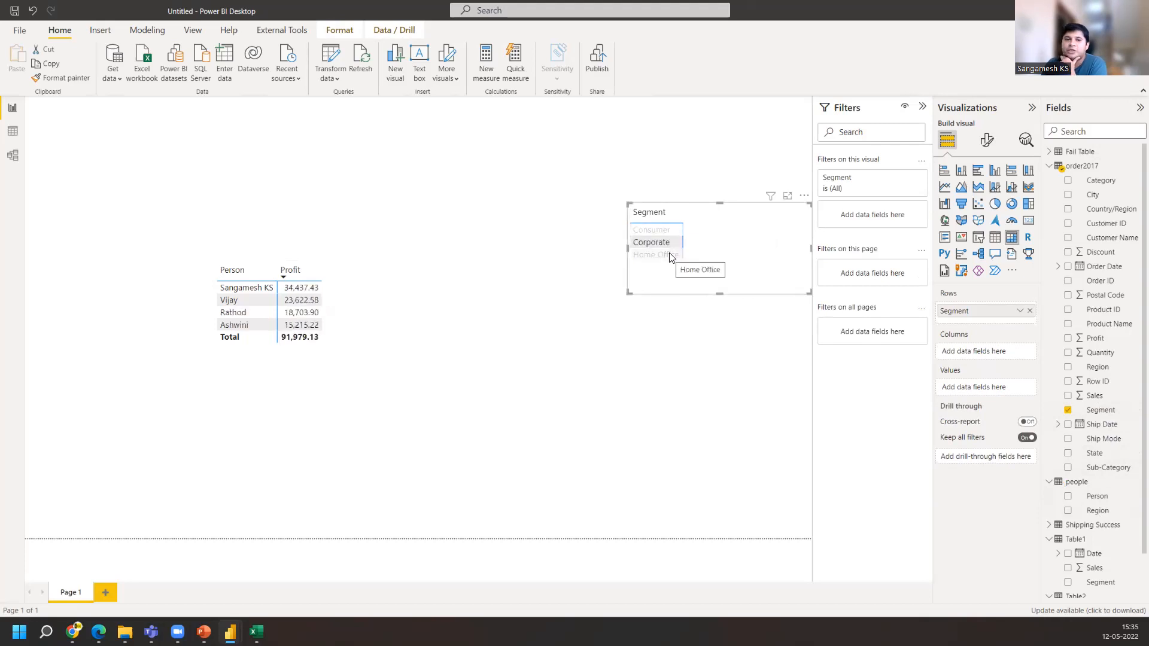
pyautogui.click(669, 254)
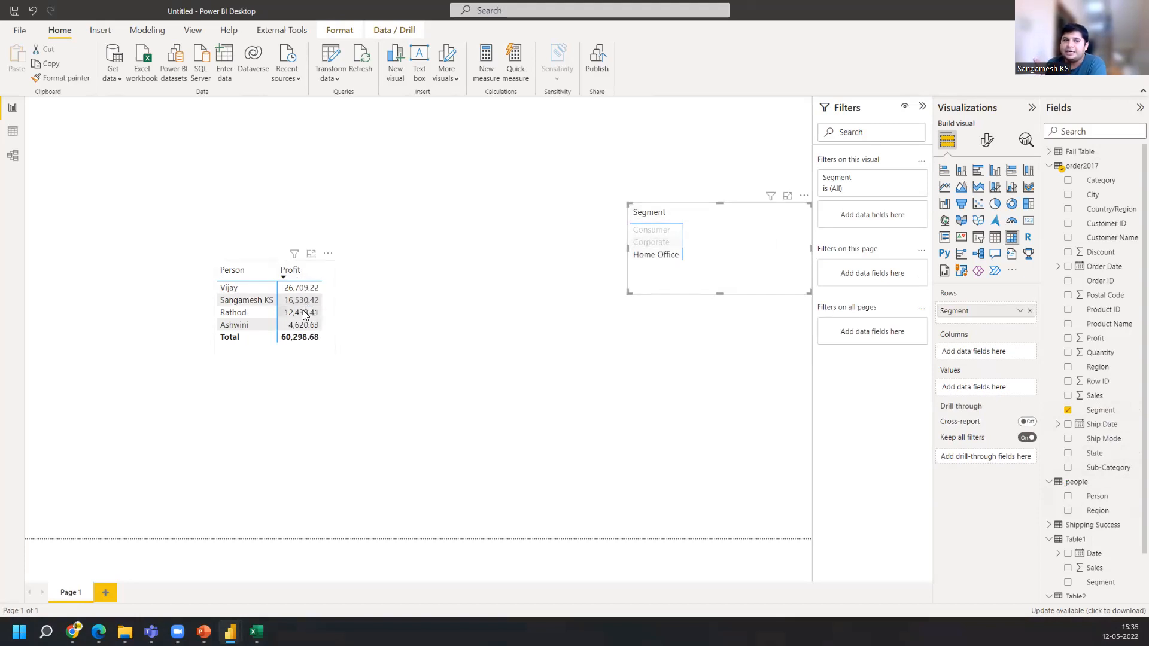
# Move the Segment matrix closer to the profit table, select segments again, and clear the selection
pyautogui.moveTo(718, 255); pyautogui.dragTo(558, 277)
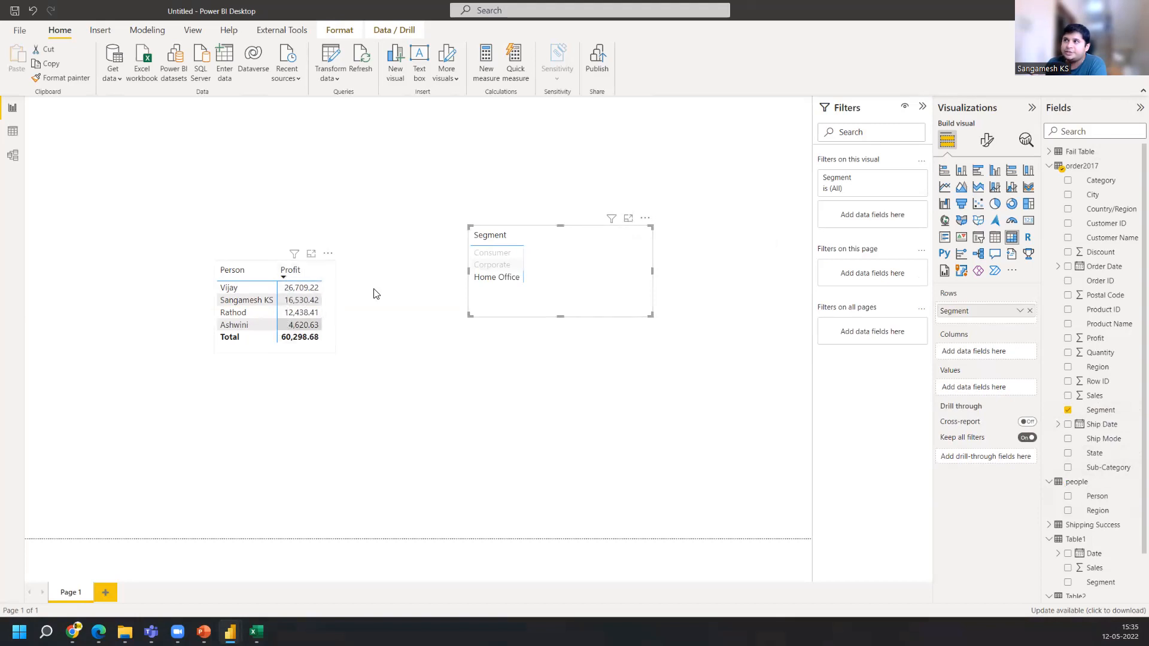
pyautogui.click(482, 264)
pyautogui.click(486, 254)
pyautogui.click(548, 256)
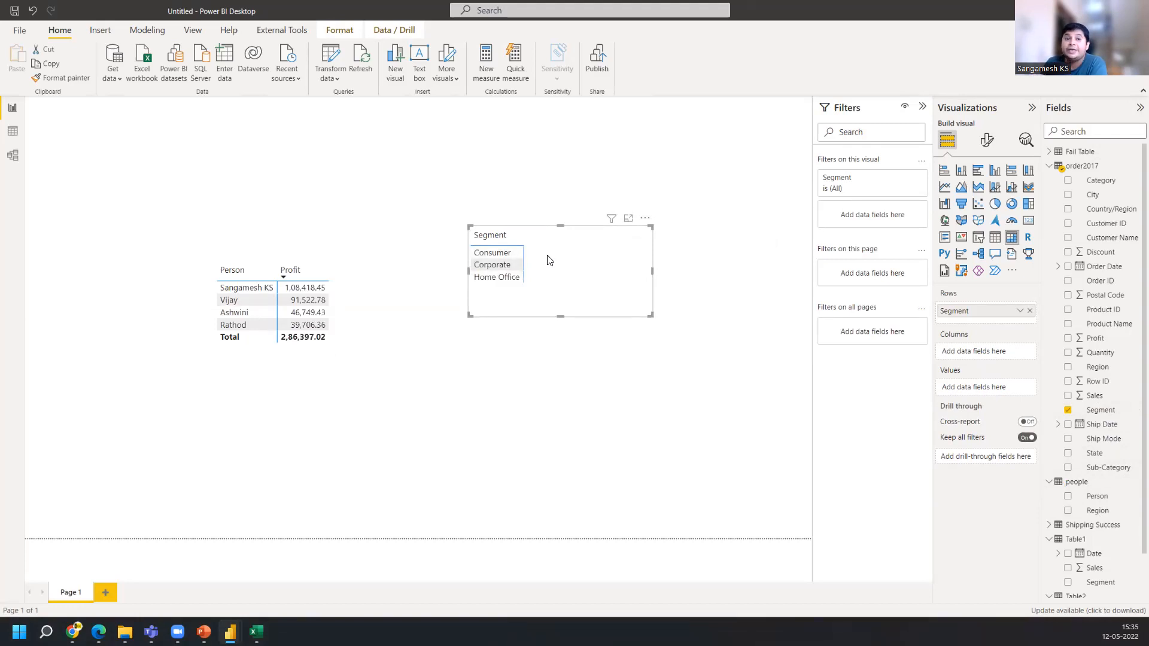
# In the model view, set the order2017–people relationship's cross filter direction to Both
pyautogui.click(13, 155)
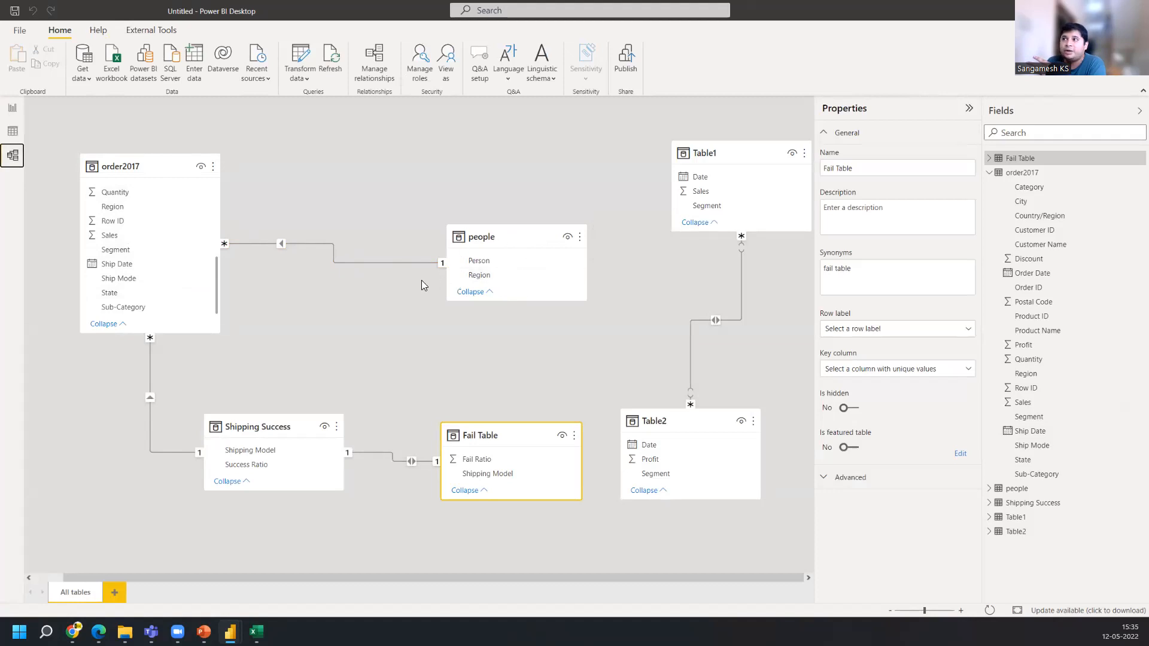
pyautogui.rightClick(339, 262)
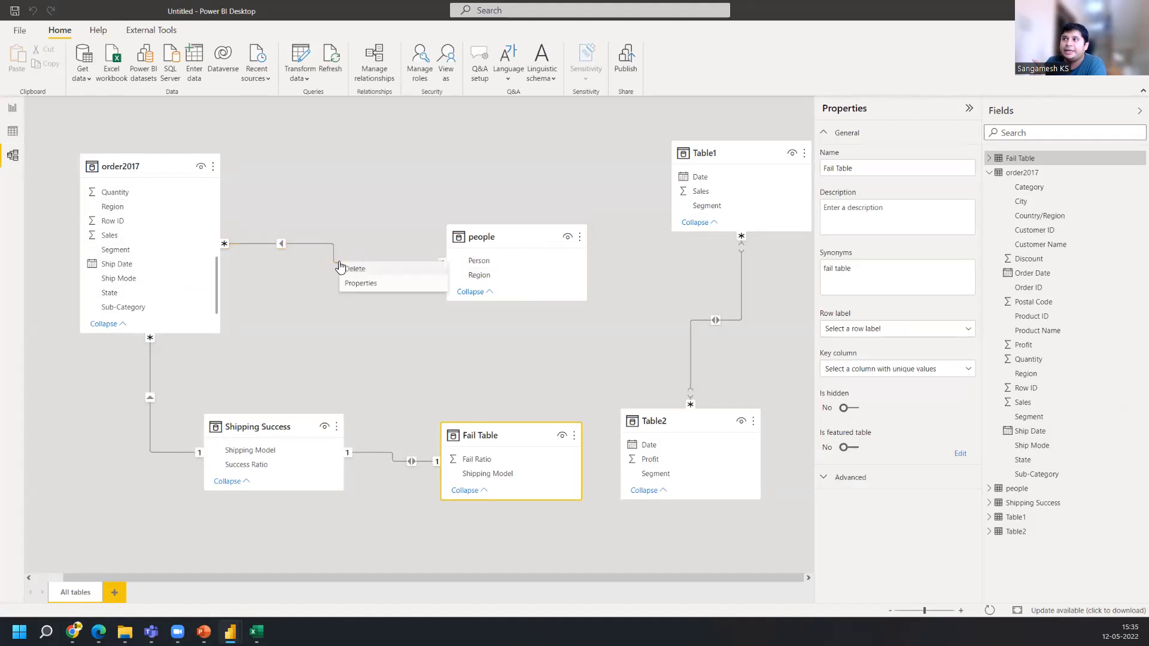
pyautogui.click(361, 284)
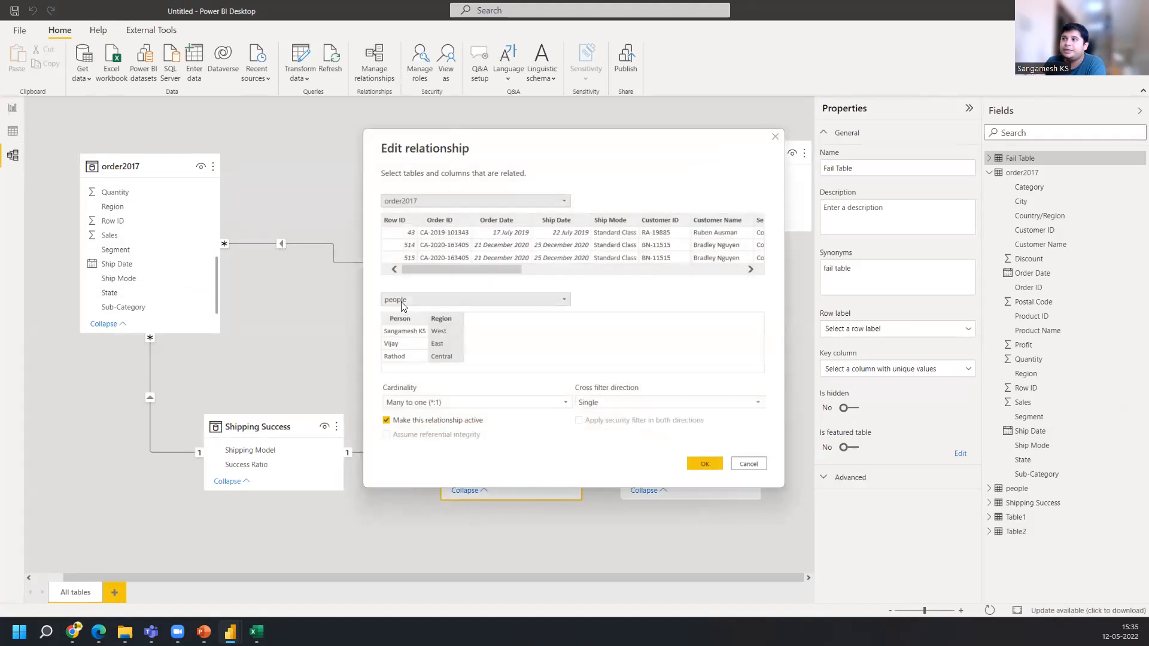
pyautogui.click(597, 401)
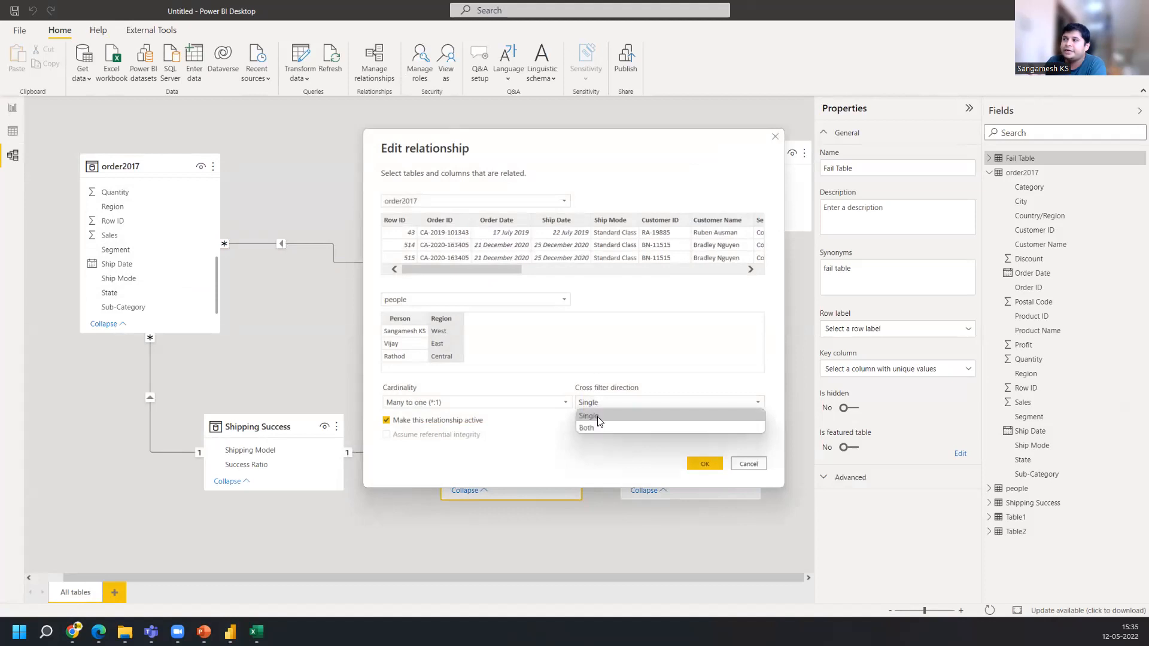
pyautogui.click(594, 427)
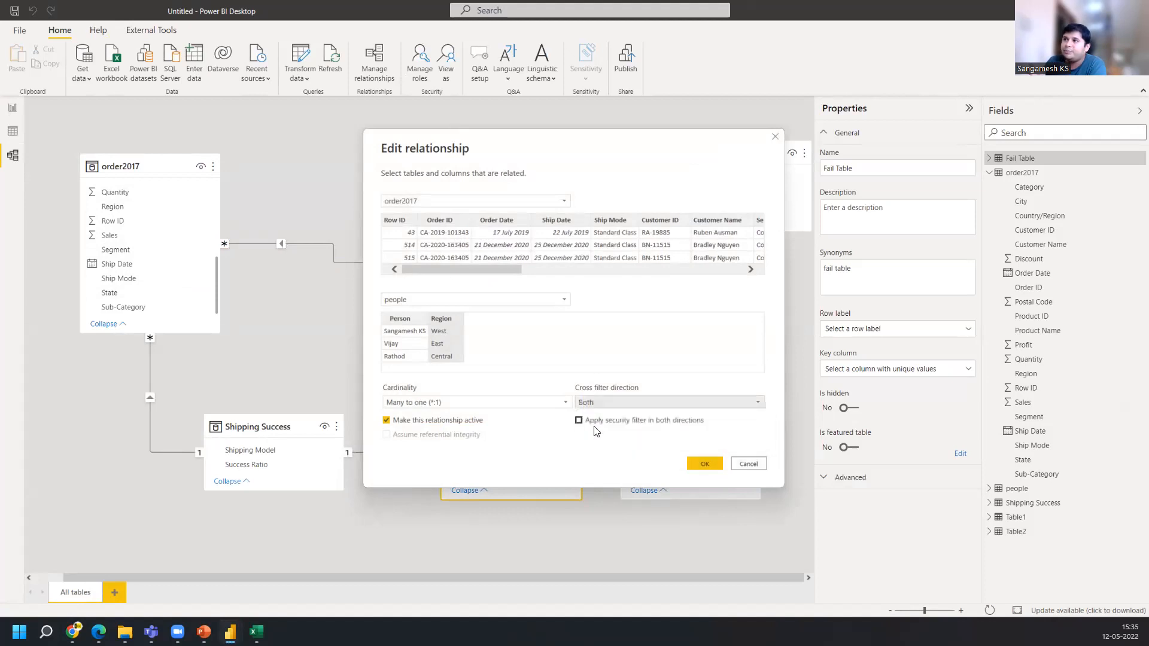
pyautogui.click(702, 464)
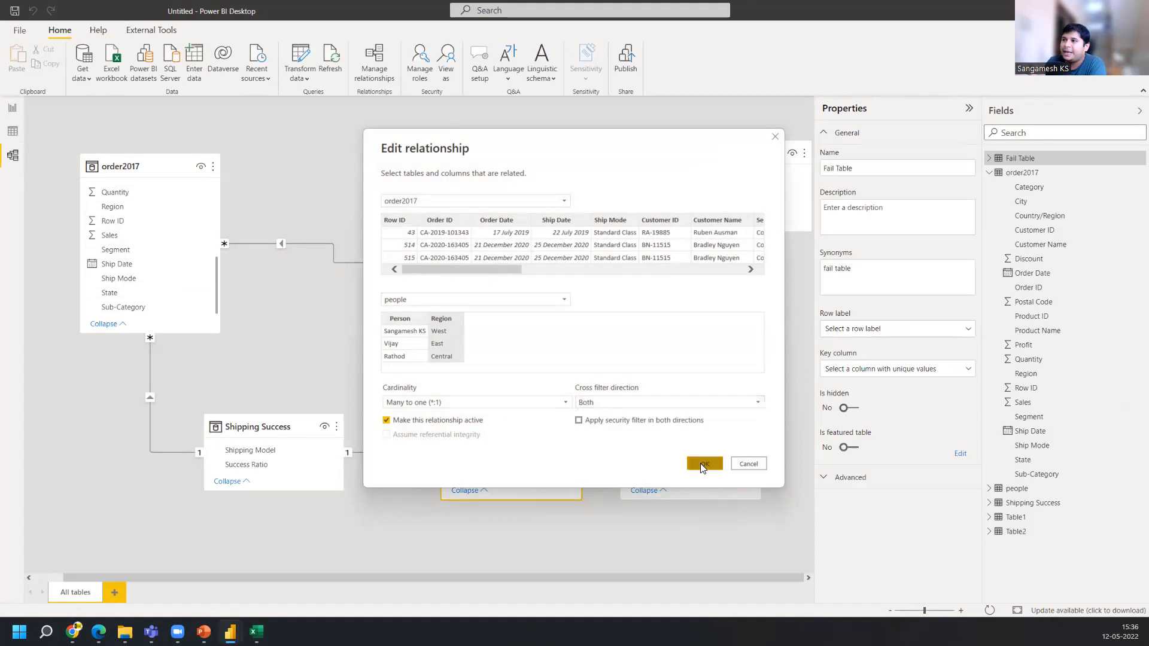
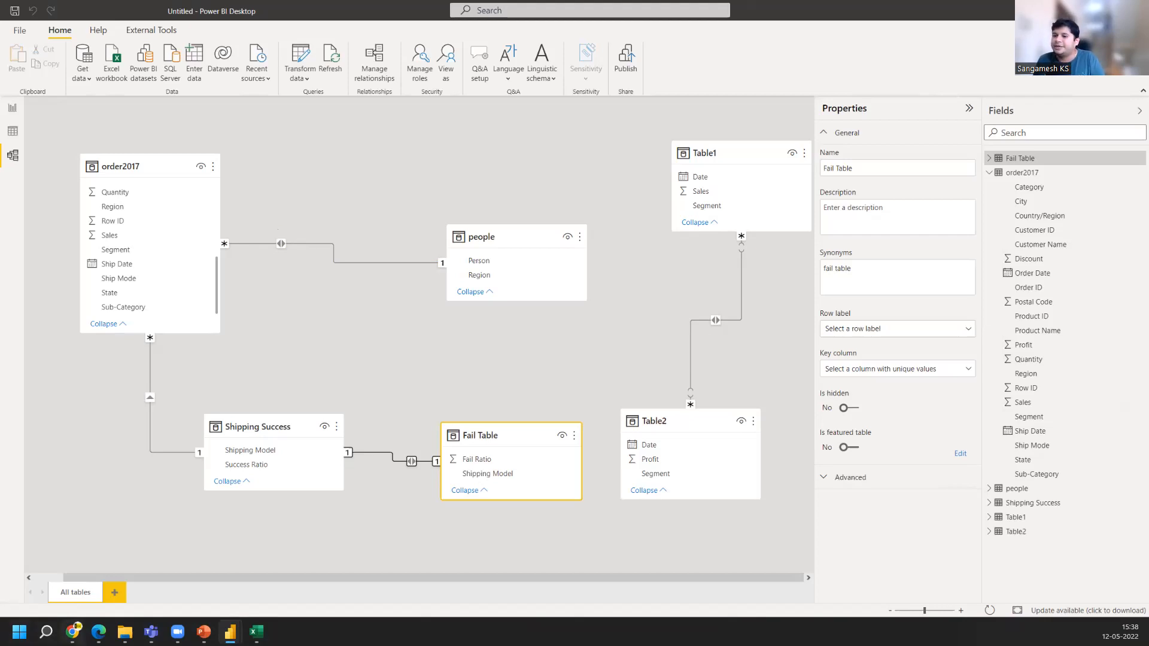
# Switch to the browser and close the Manage versions dialog in Google Drive
pyautogui.click(73, 632)
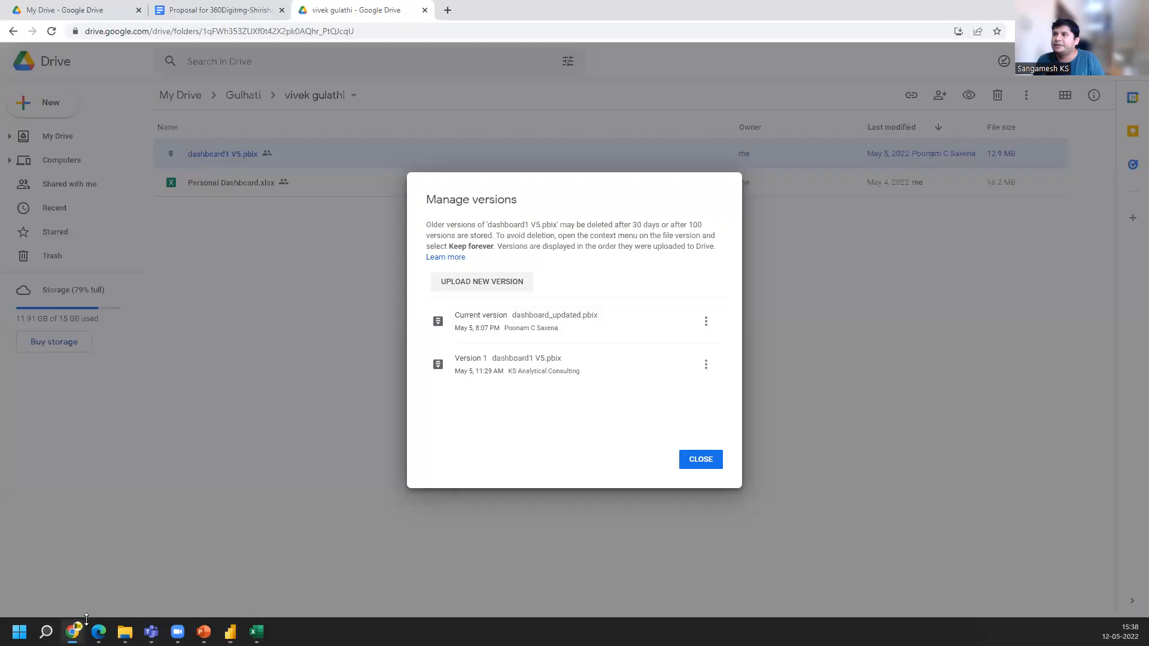
pyautogui.click(705, 468)
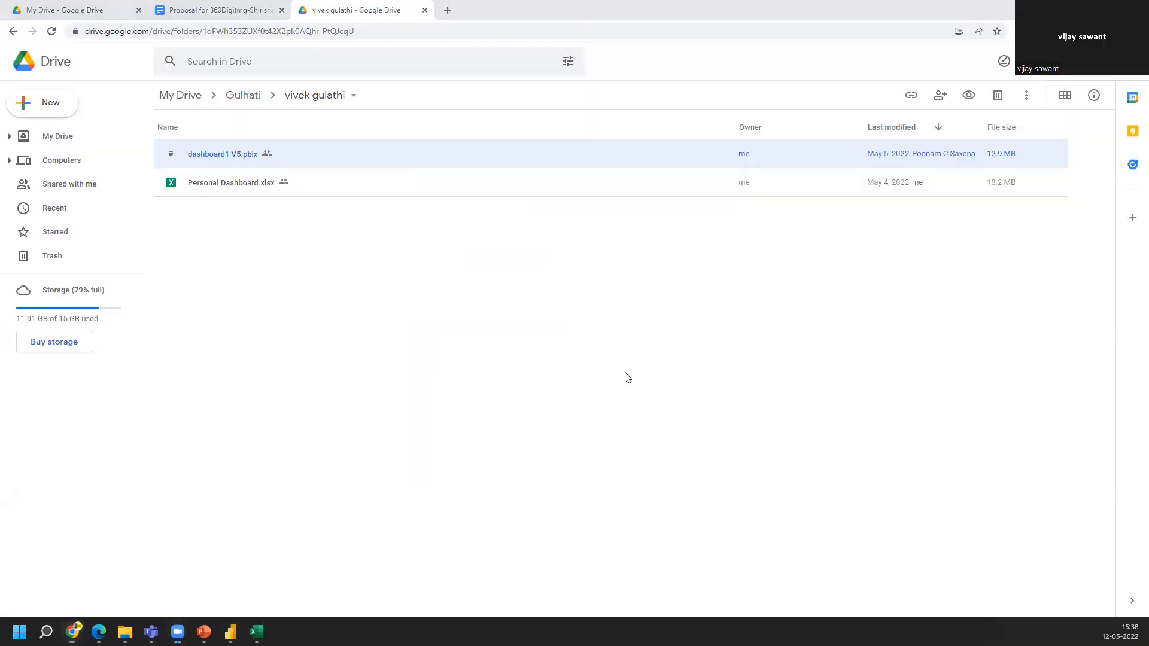
# In a new tab, search for a 10 minute timer and show the running timer full screen
pyautogui.click(447, 10)
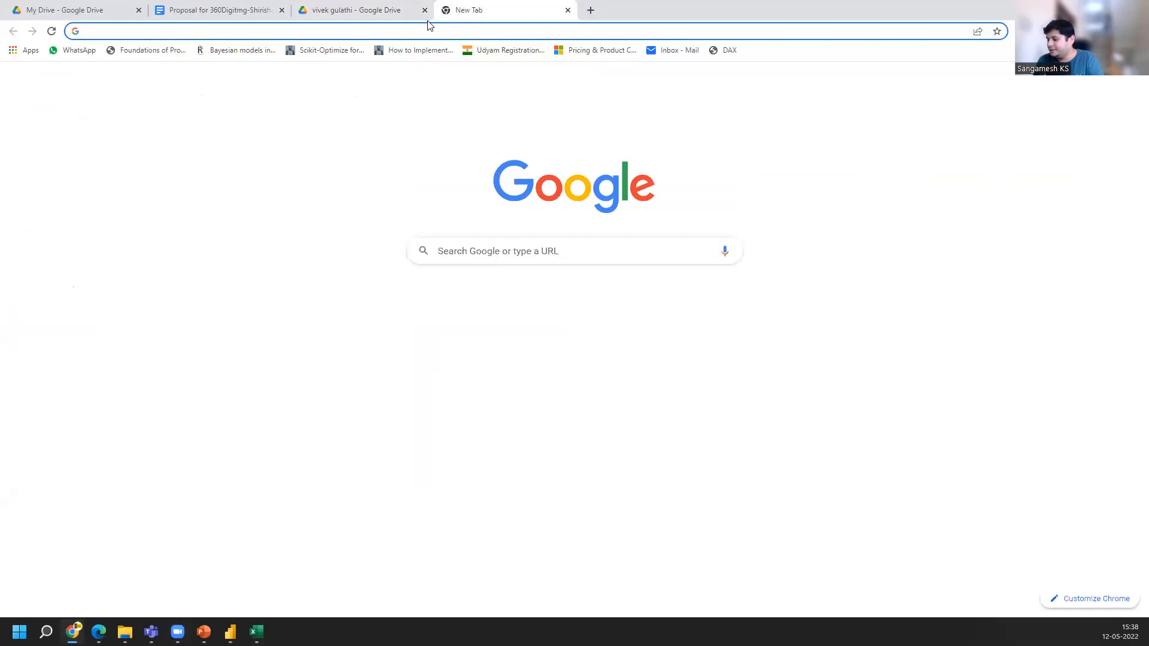
pyautogui.write('10 min')
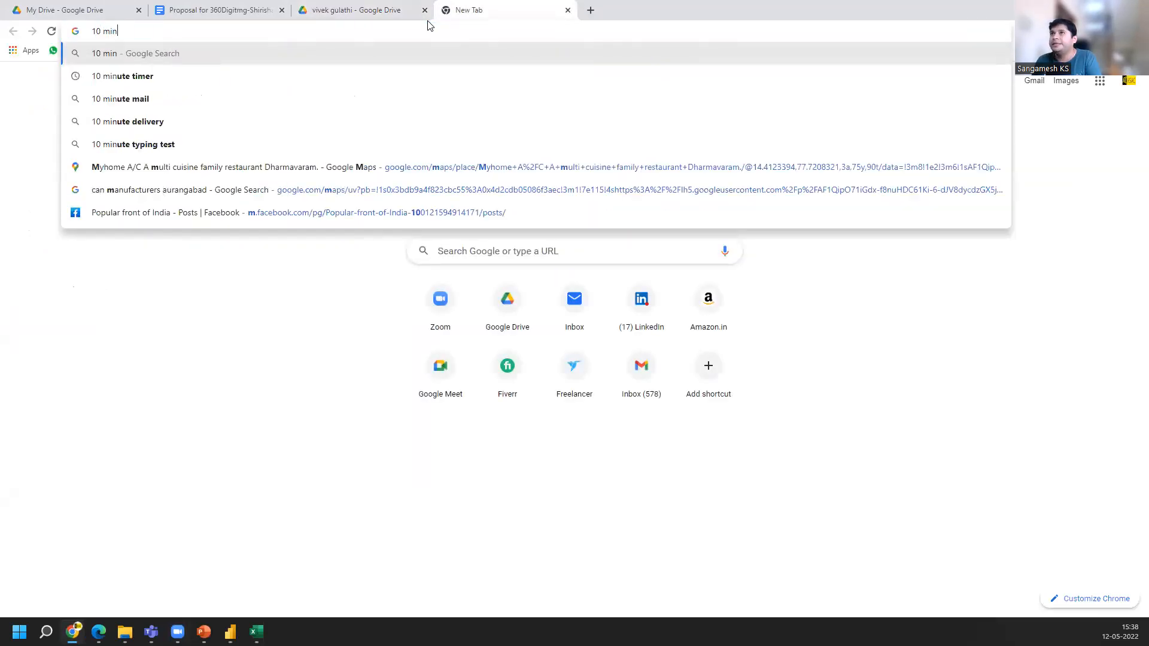
pyautogui.press('Down')
pyautogui.press('Return')
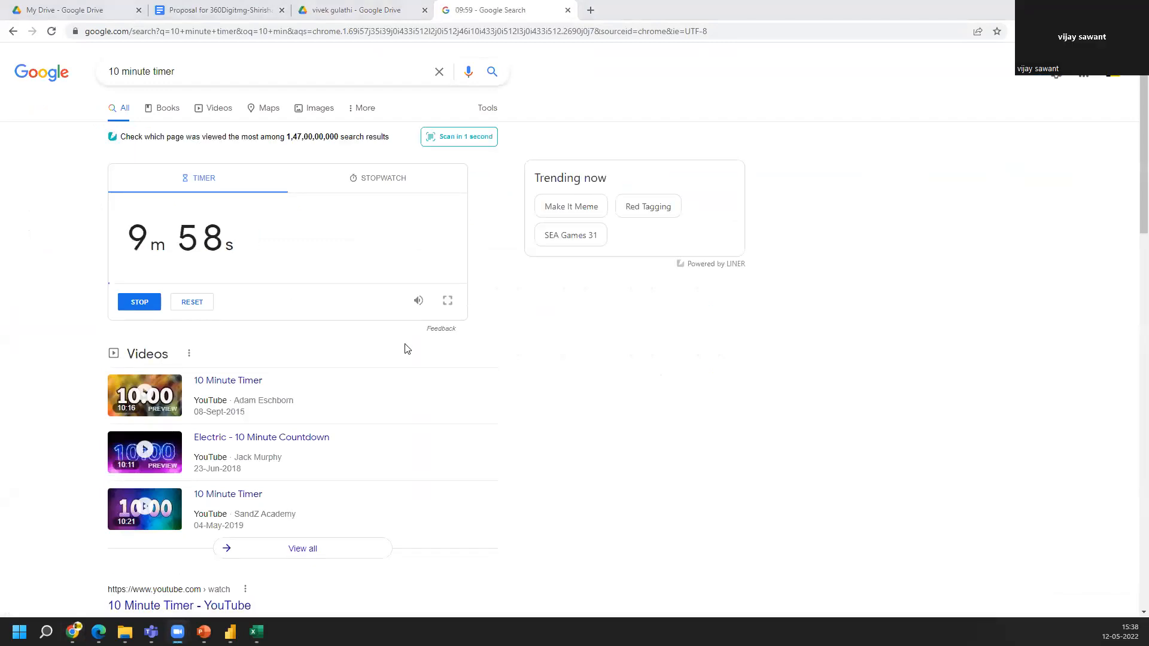
pyautogui.click(449, 303)
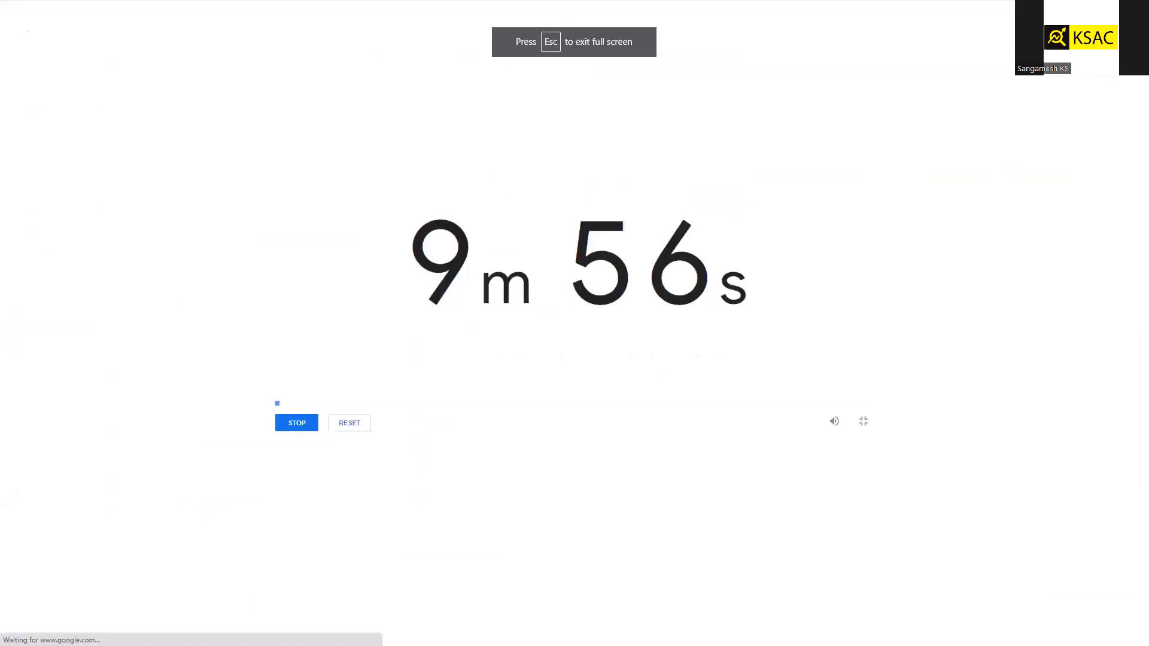
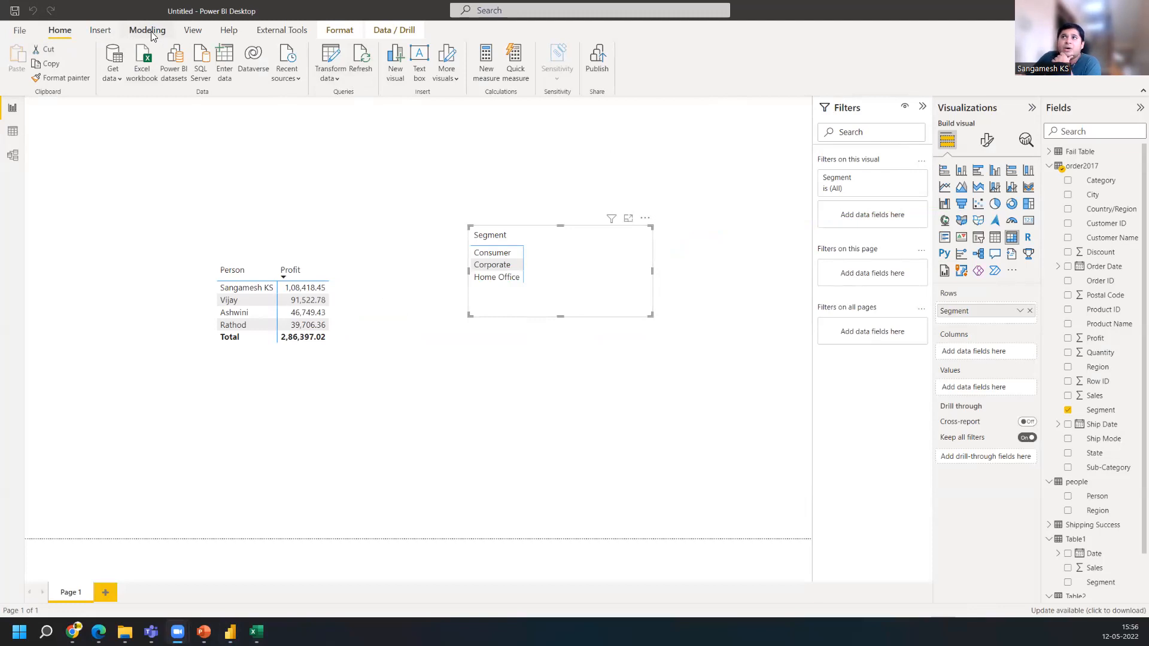
# Create a Year-to-date total quick measure with Sales from order2017 as base value and Order Date as date
pyautogui.click(149, 31)
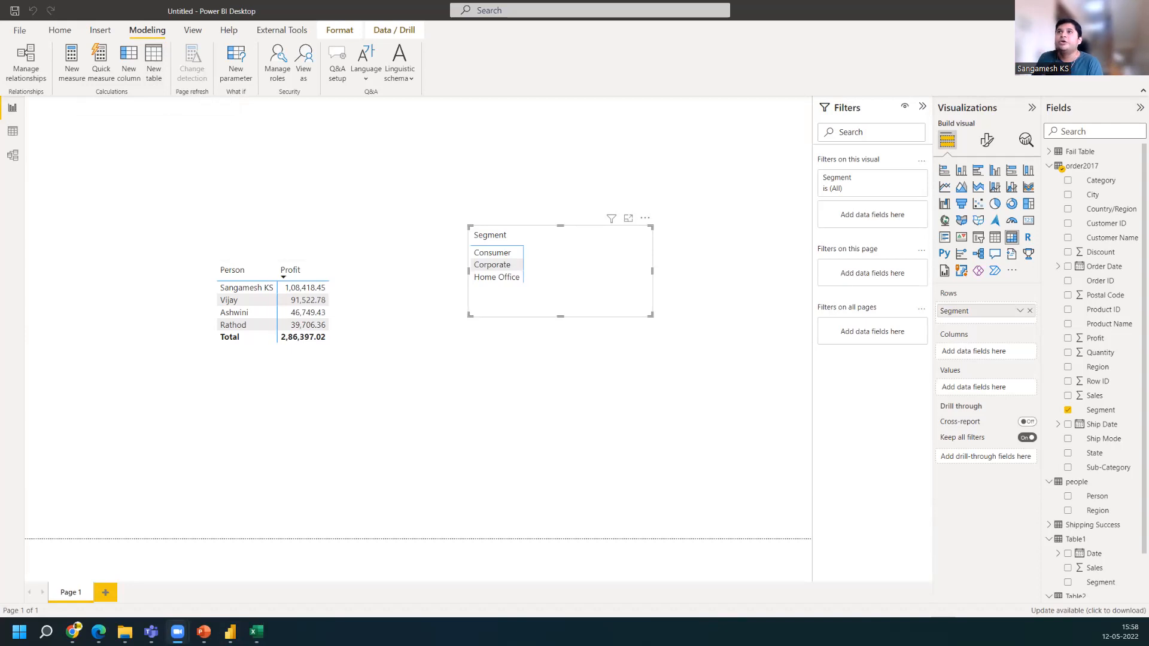
pyautogui.click(101, 66)
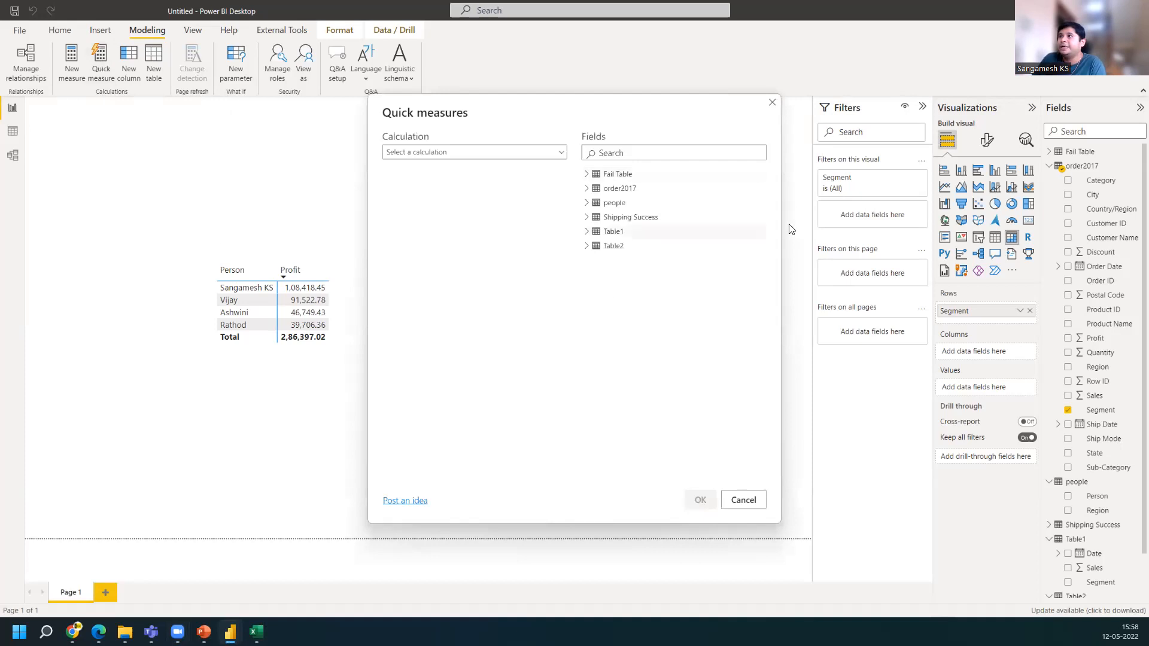
pyautogui.click(531, 153)
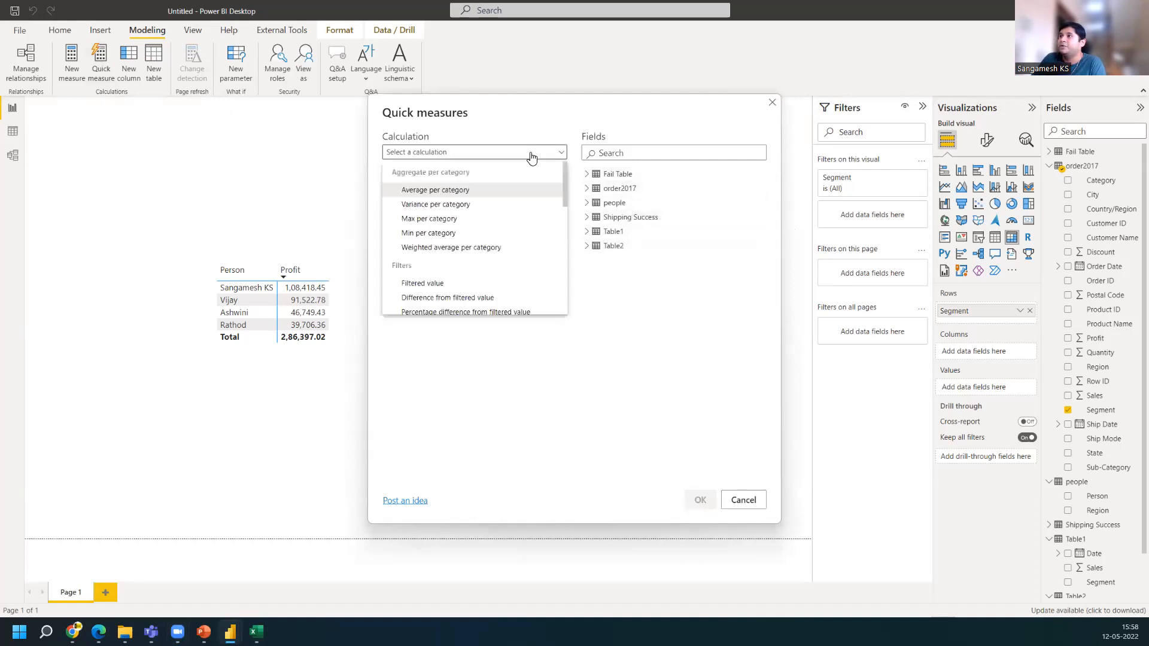
pyautogui.scroll(-1, 474, 287)
pyautogui.scroll(-1, 461, 305)
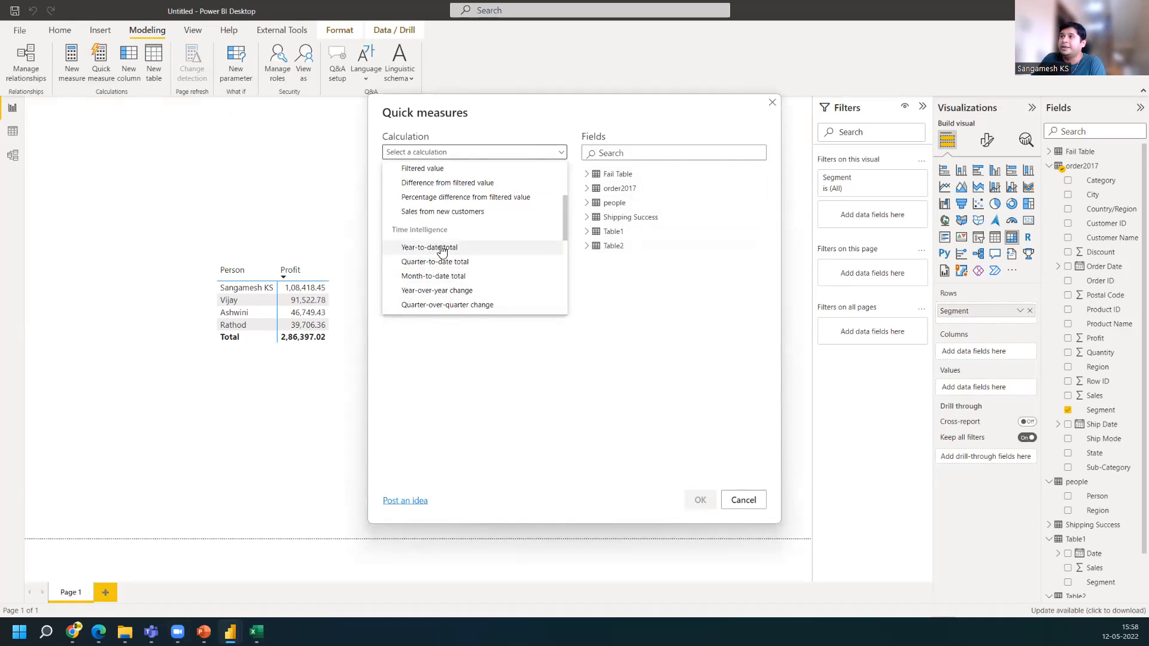
pyautogui.click(442, 250)
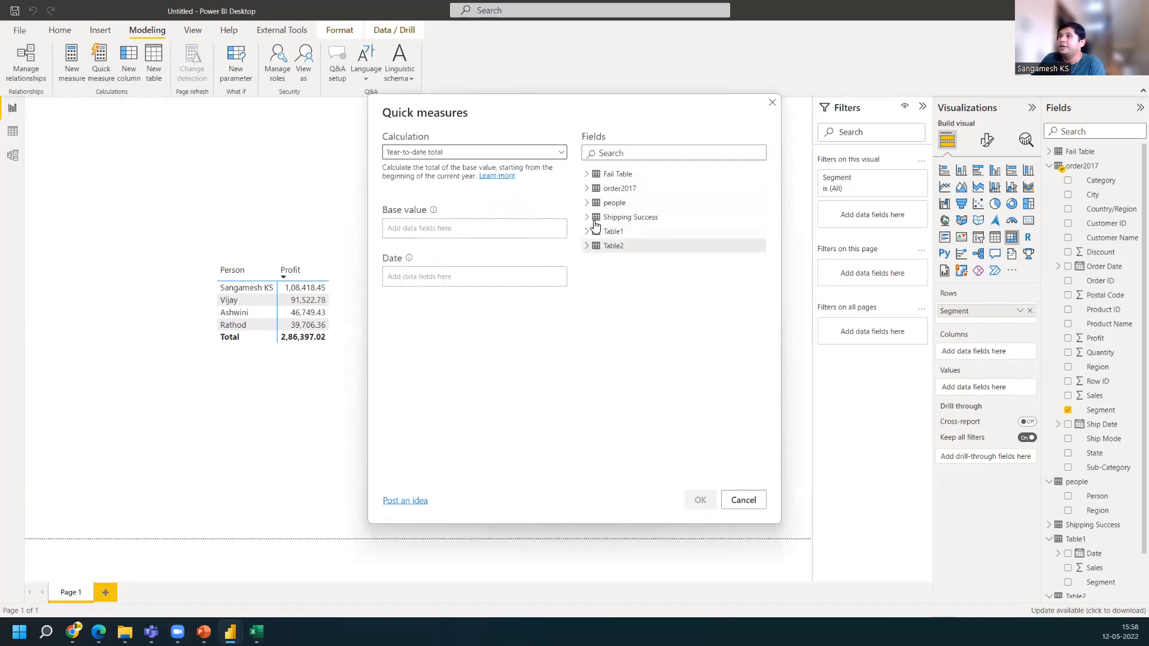
pyautogui.click(590, 189)
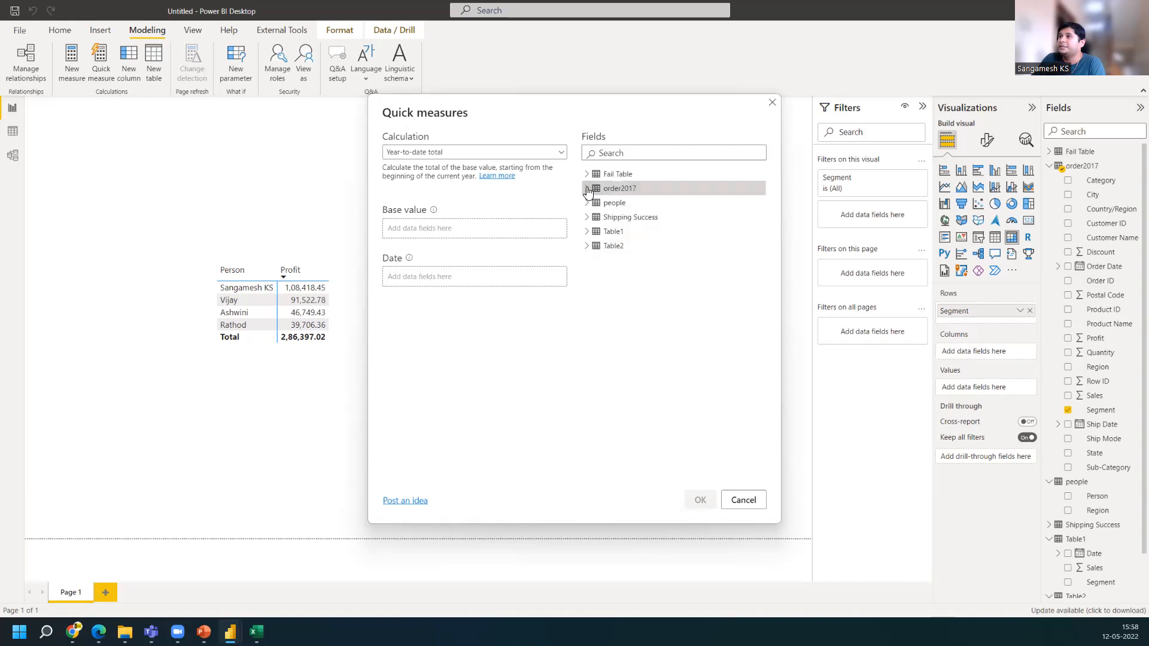
pyautogui.scroll(-2, 638, 428)
pyautogui.moveTo(631, 348); pyautogui.dragTo(433, 226)
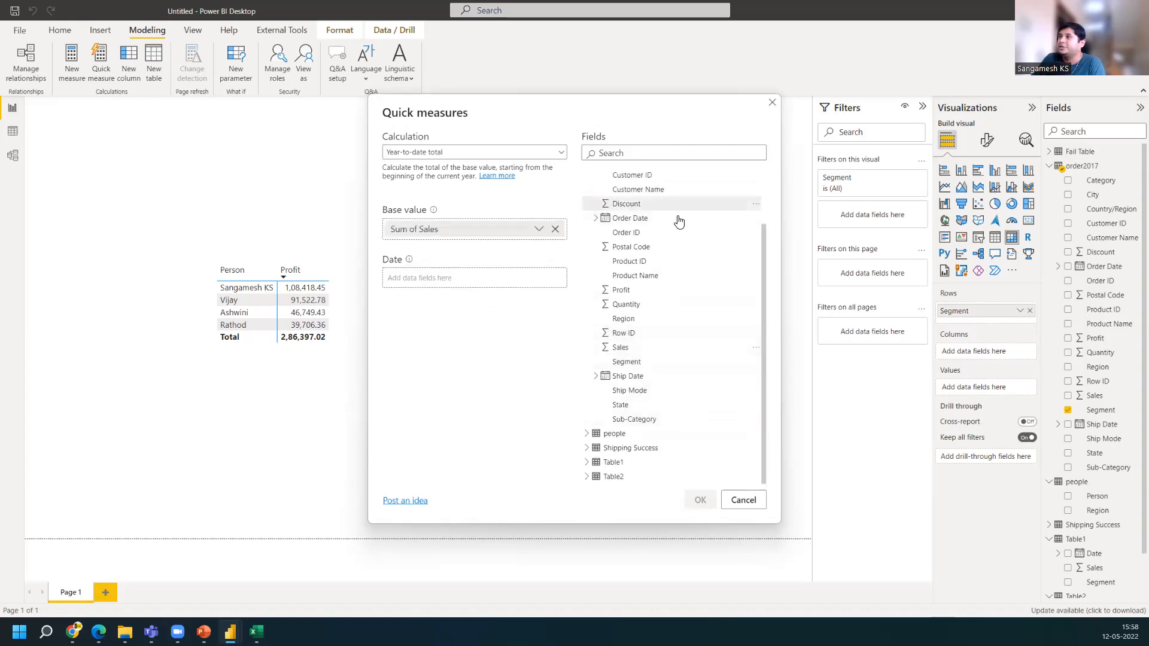
pyautogui.moveTo(649, 221); pyautogui.dragTo(463, 284)
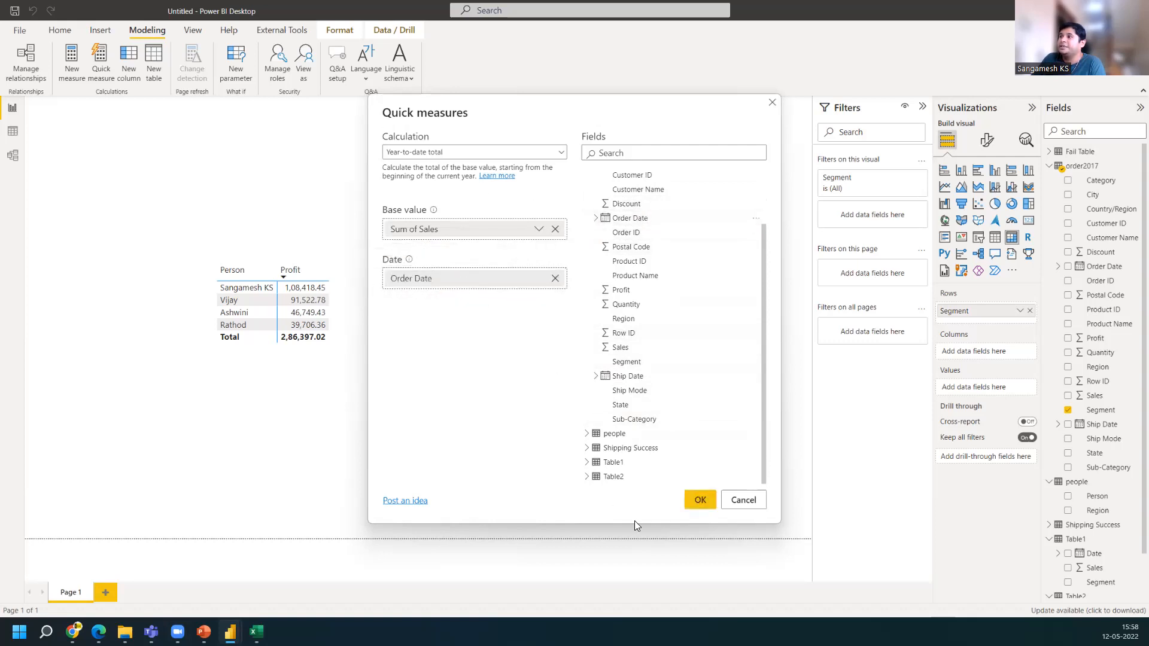
pyautogui.click(701, 500)
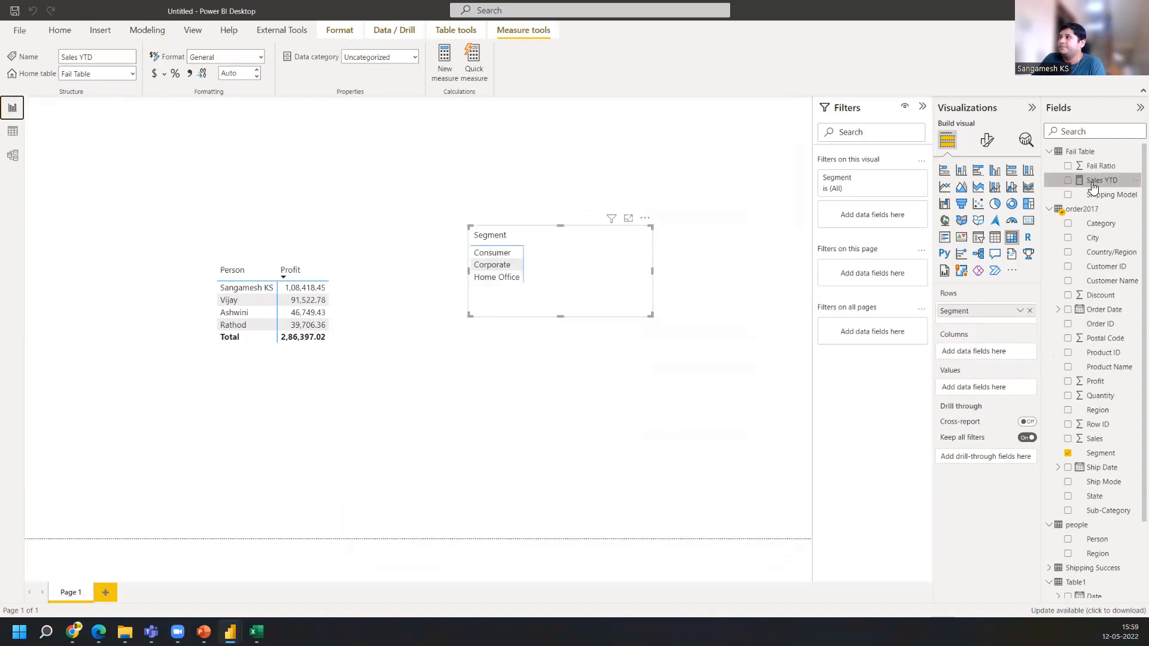
# Inspect the DAX formula generated for the Sales YTD measure, then close the formula bar
pyautogui.click(1102, 182)
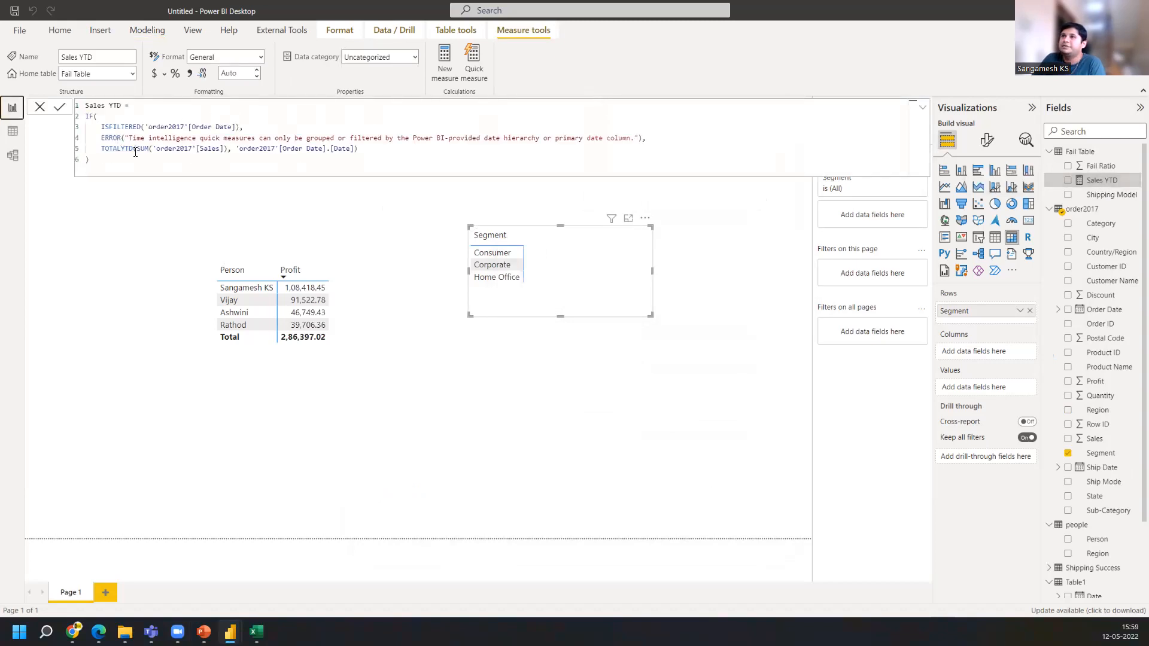
pyautogui.moveTo(359, 154); pyautogui.dragTo(109, 115)
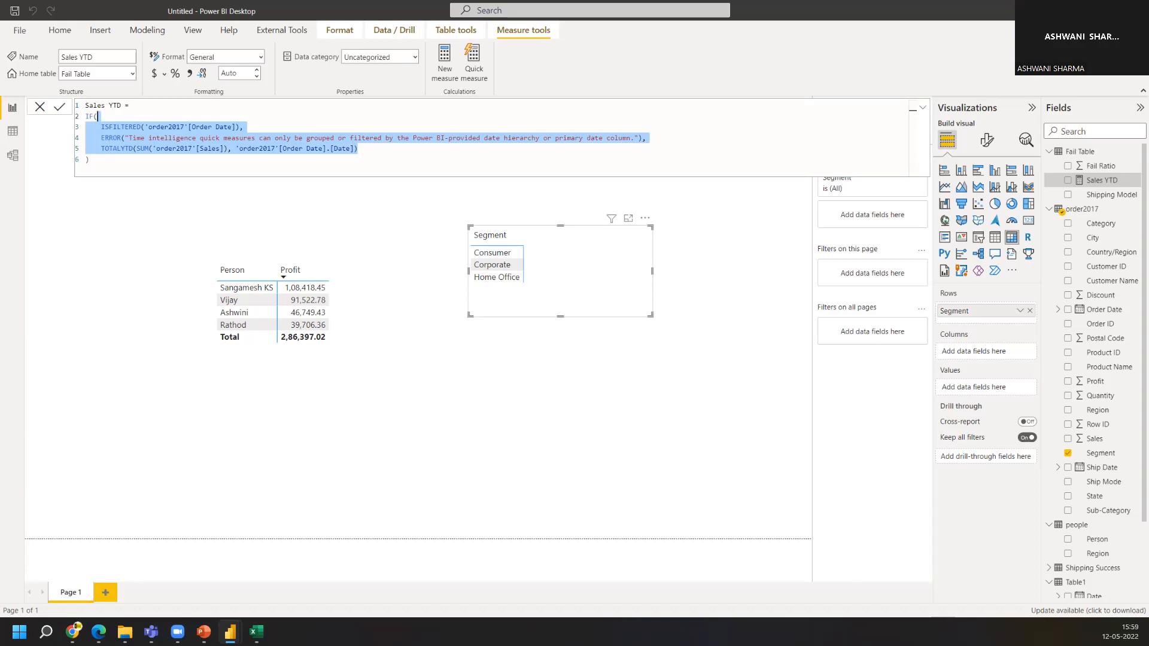
pyautogui.click(40, 108)
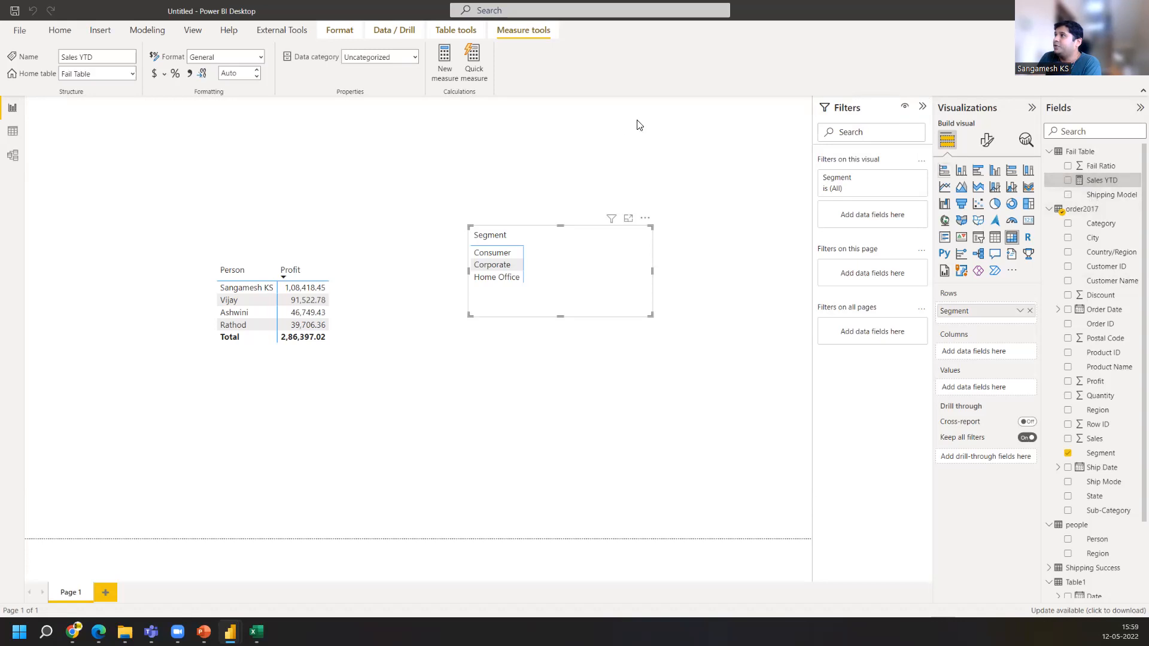
# Try a Filtered value quick measure with Sum of Sales as base value and Sub-Category as filter, then clear the filter
pyautogui.click(478, 57)
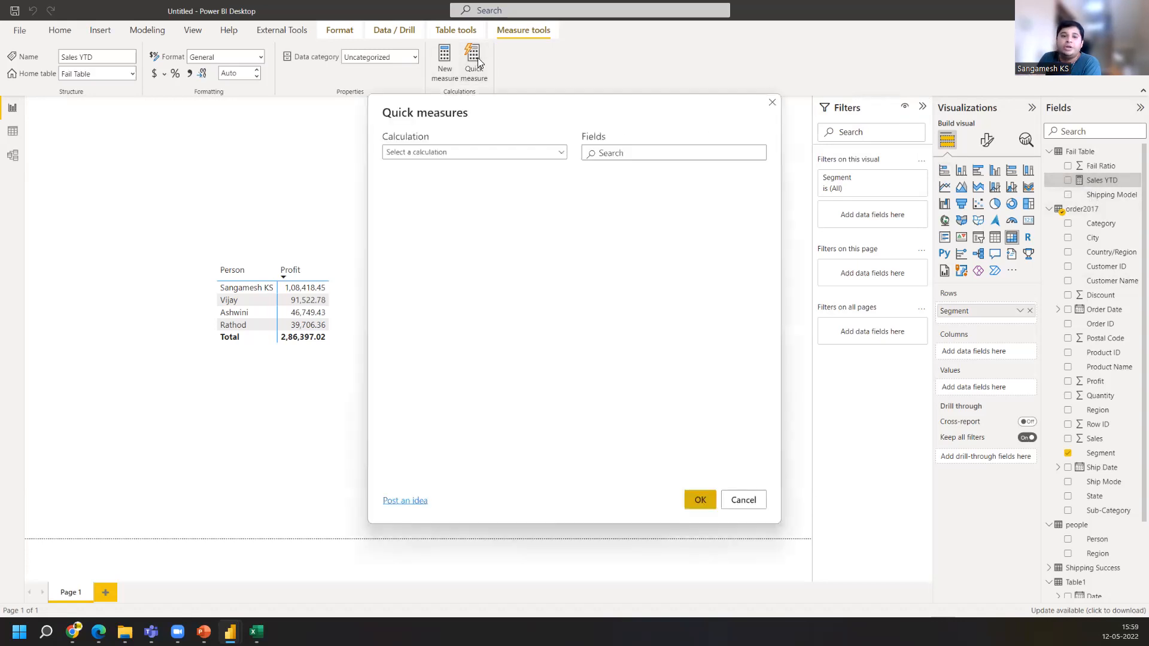
pyautogui.click(474, 153)
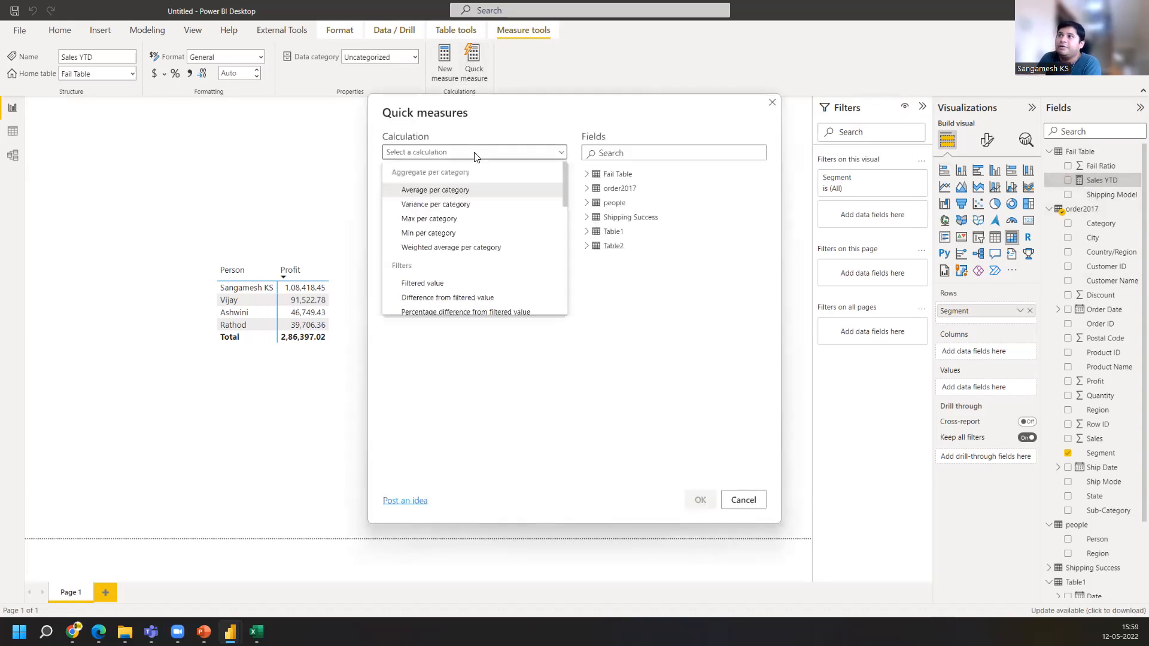
pyautogui.click(448, 287)
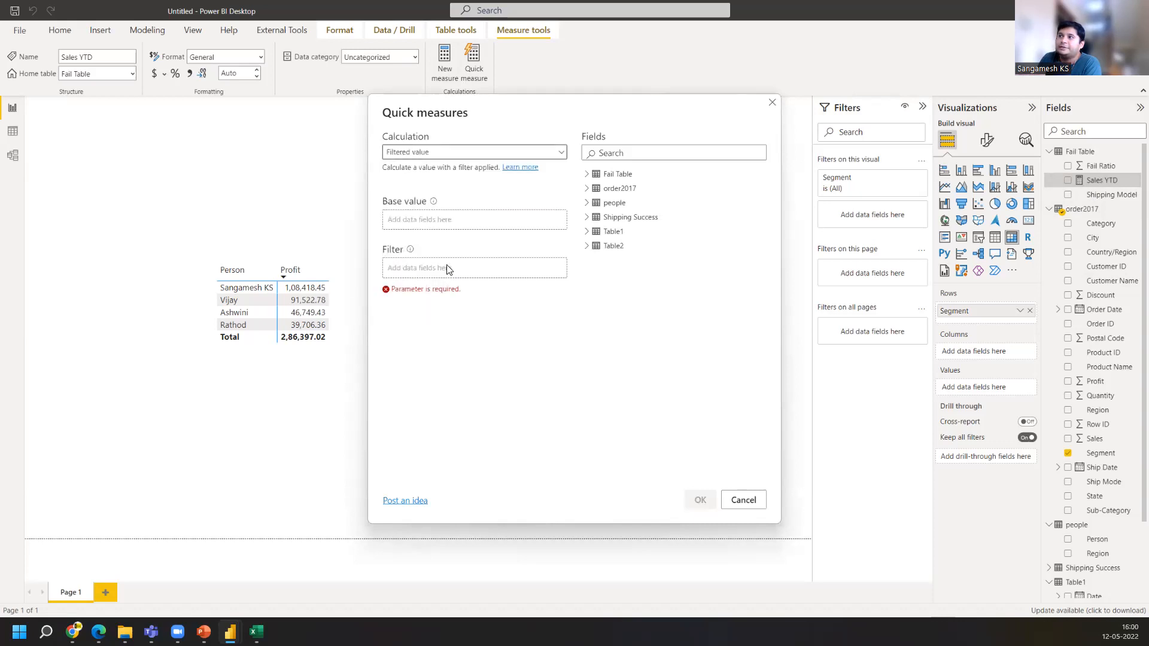
pyautogui.click(597, 189)
pyautogui.scroll(-1, 619, 411)
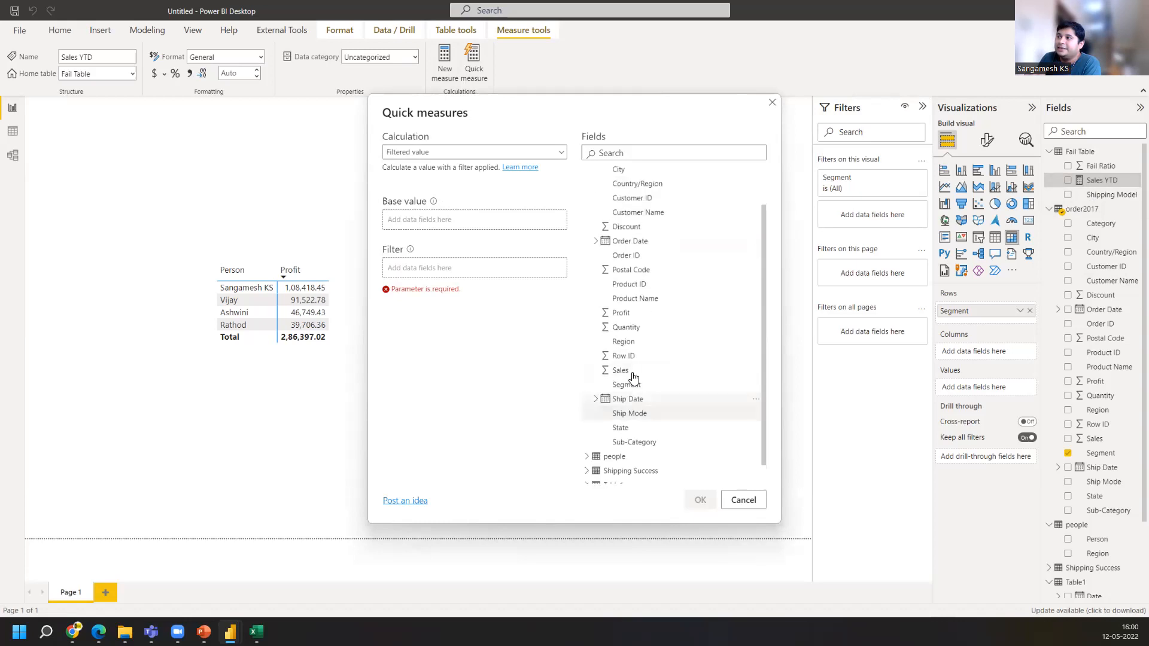
pyautogui.moveTo(620, 371); pyautogui.dragTo(443, 216)
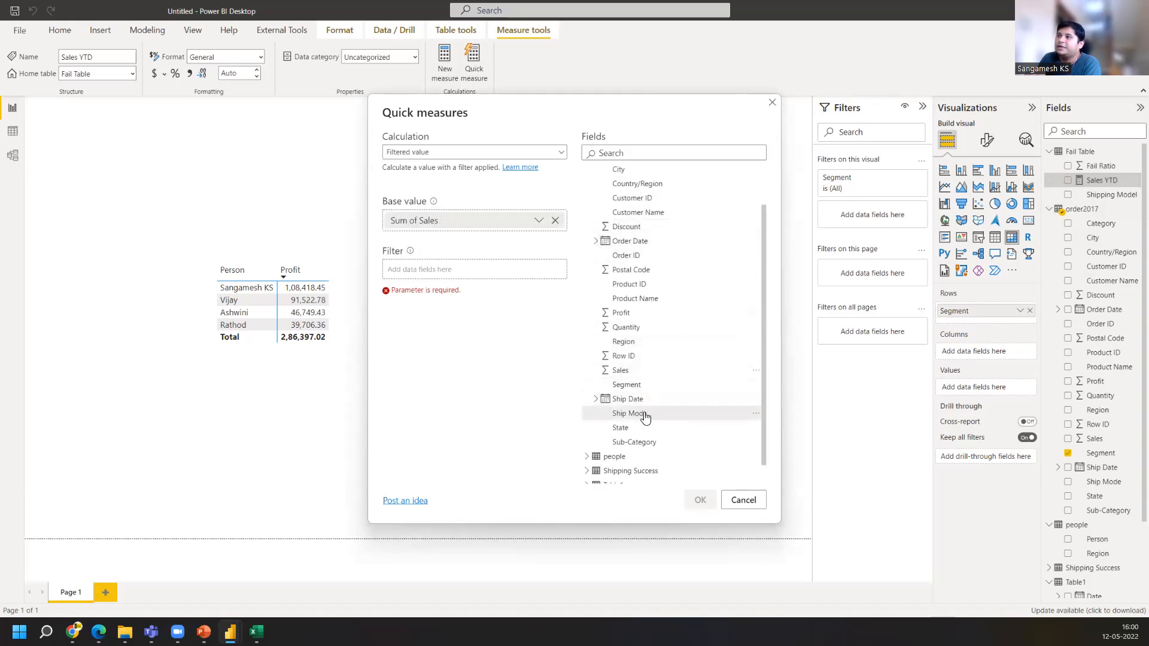
pyautogui.scroll(-1, 646, 419)
pyautogui.moveTo(651, 426); pyautogui.dragTo(443, 277)
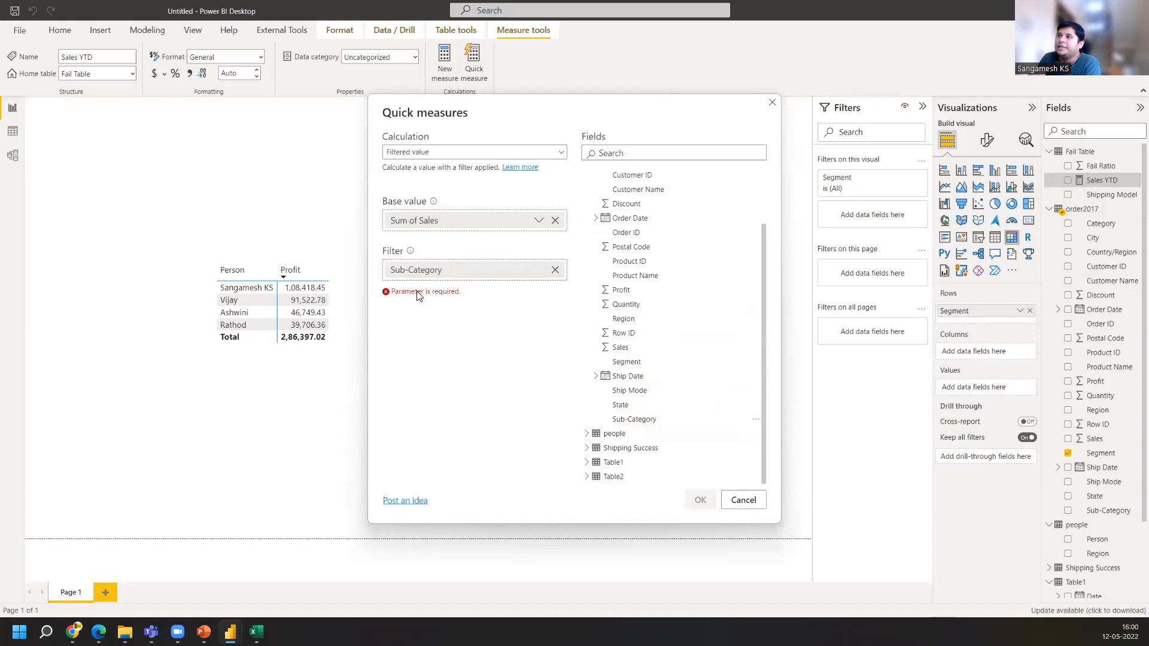
pyautogui.click(556, 271)
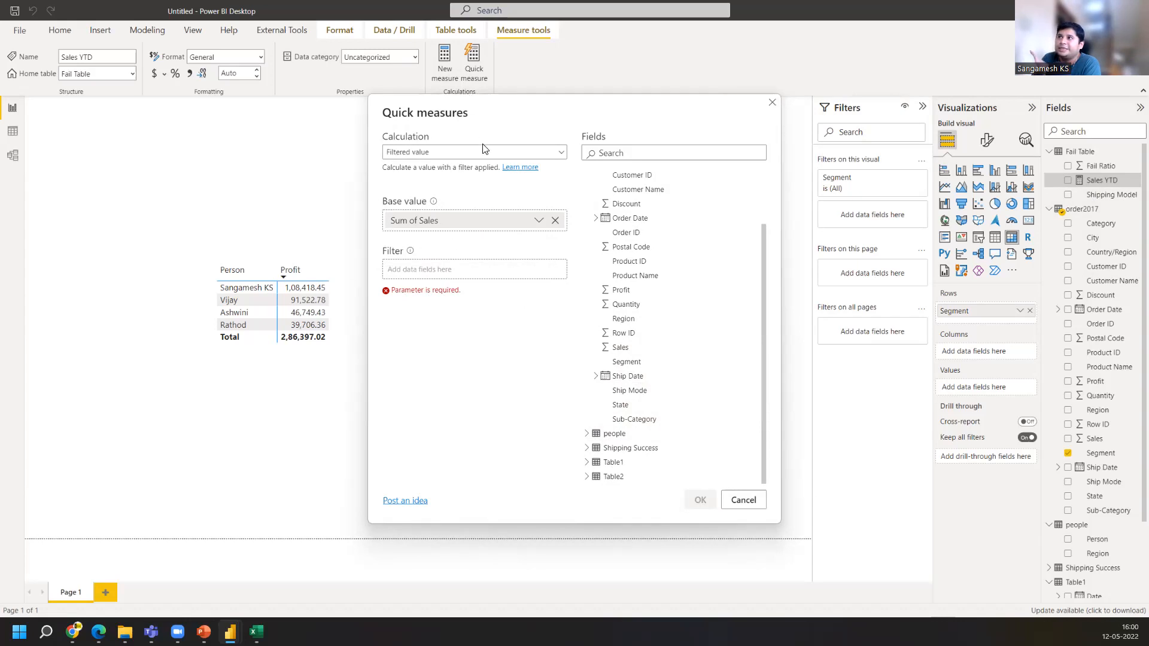
# Browse the list of available quick measure calculations and cancel the dialog
pyautogui.click(547, 154)
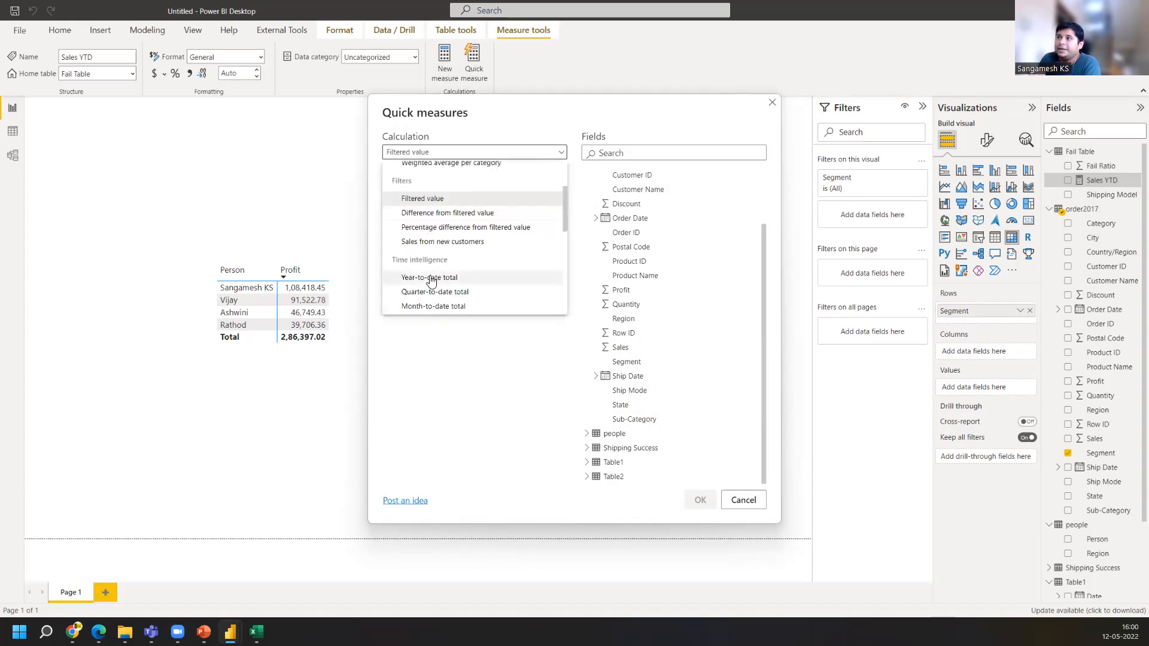
pyautogui.scroll(-1, 449, 277)
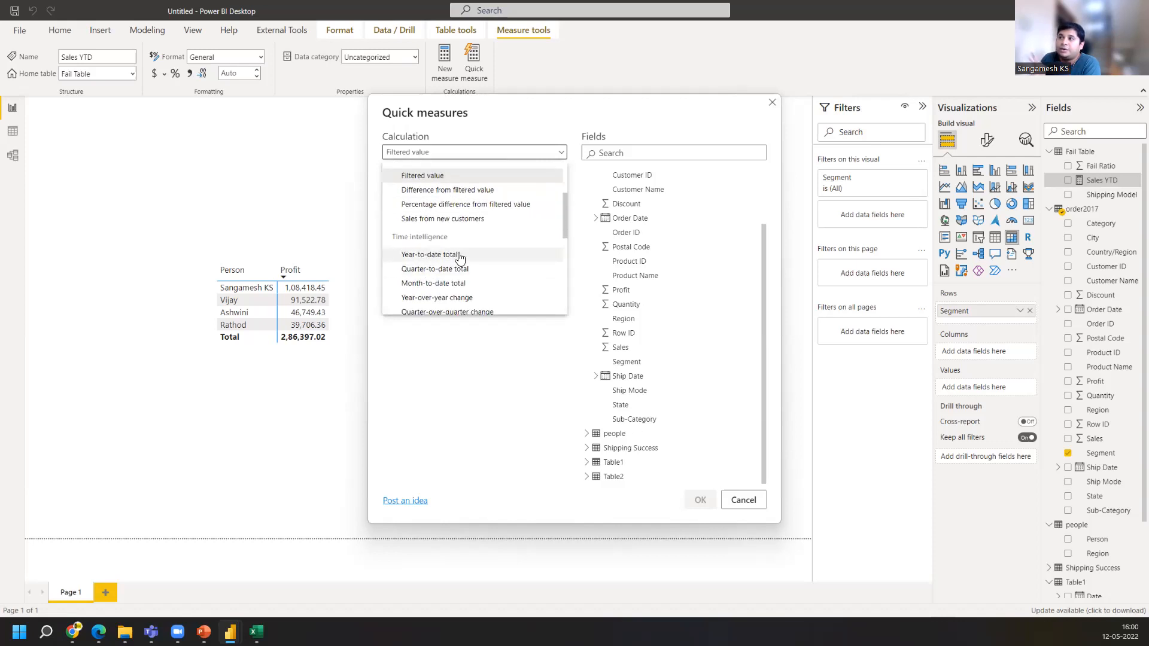
pyautogui.scroll(-1, 438, 303)
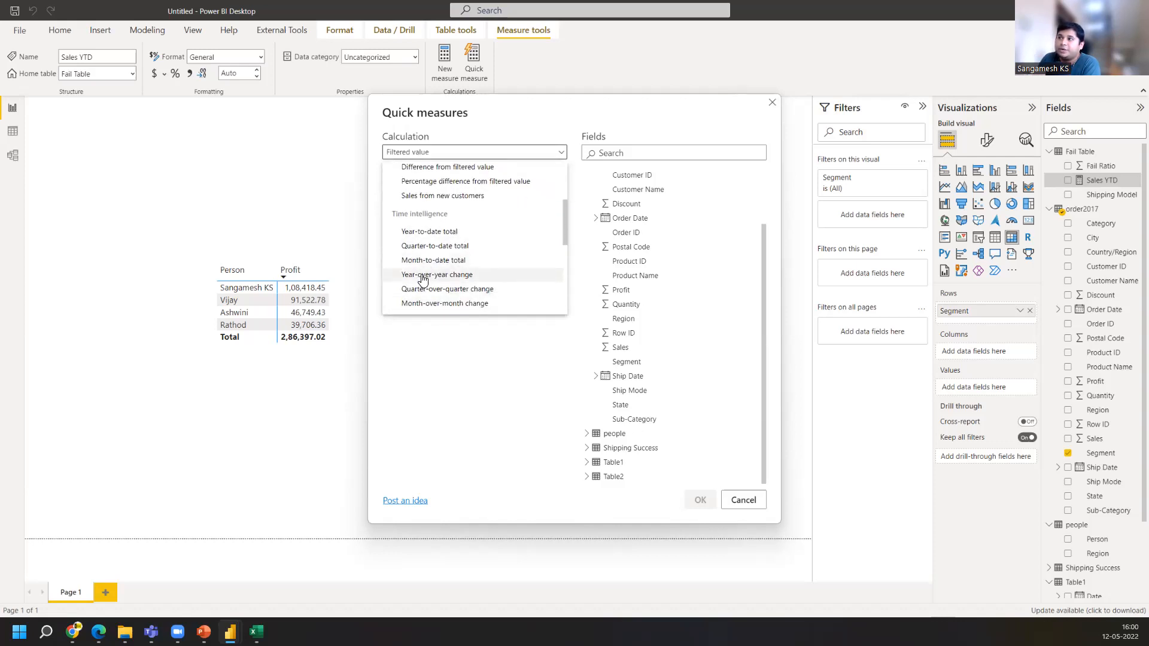
pyautogui.scroll(-1, 481, 296)
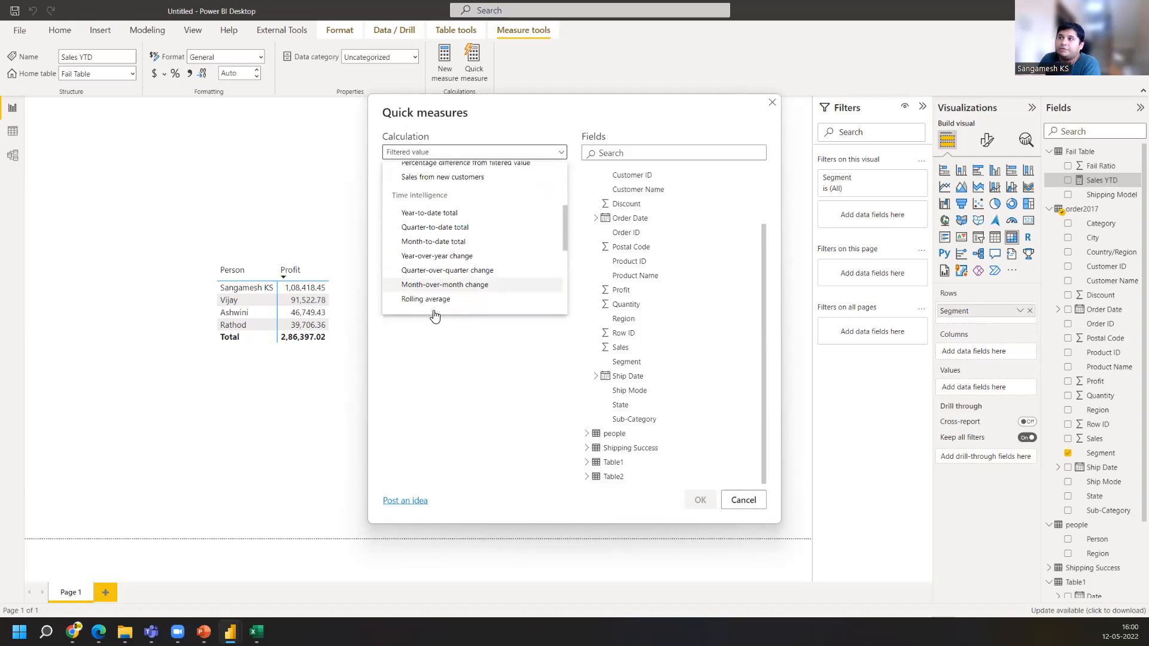
pyautogui.scroll(-1, 443, 291)
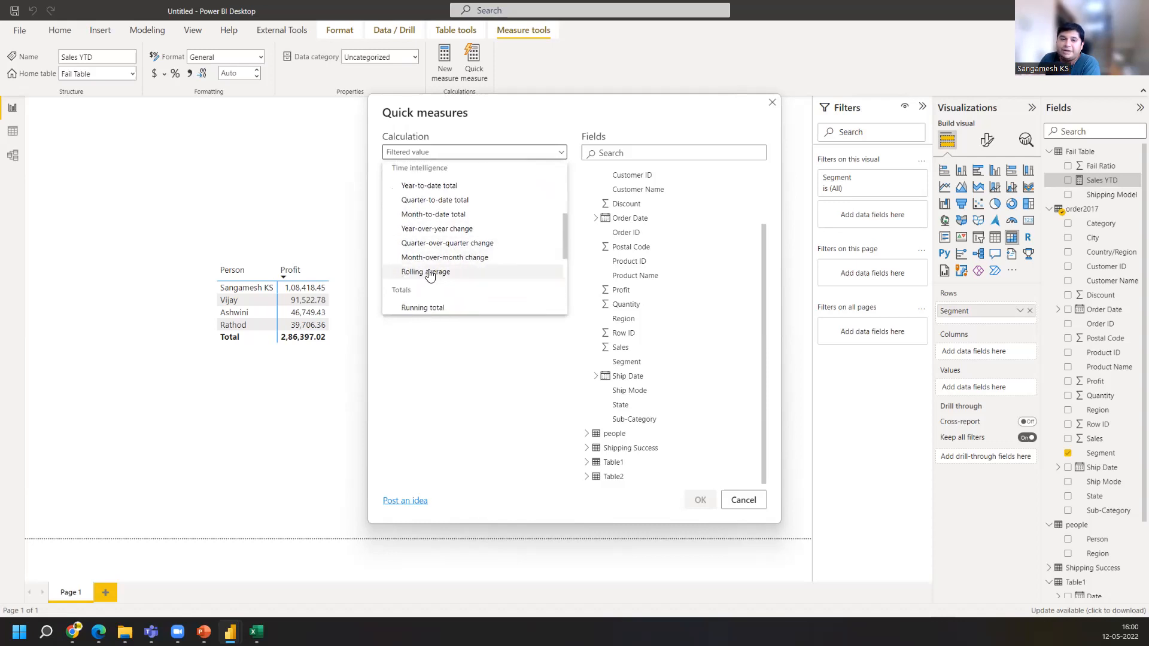
pyautogui.scroll(-1, 413, 288)
pyautogui.scroll(-4, 413, 288)
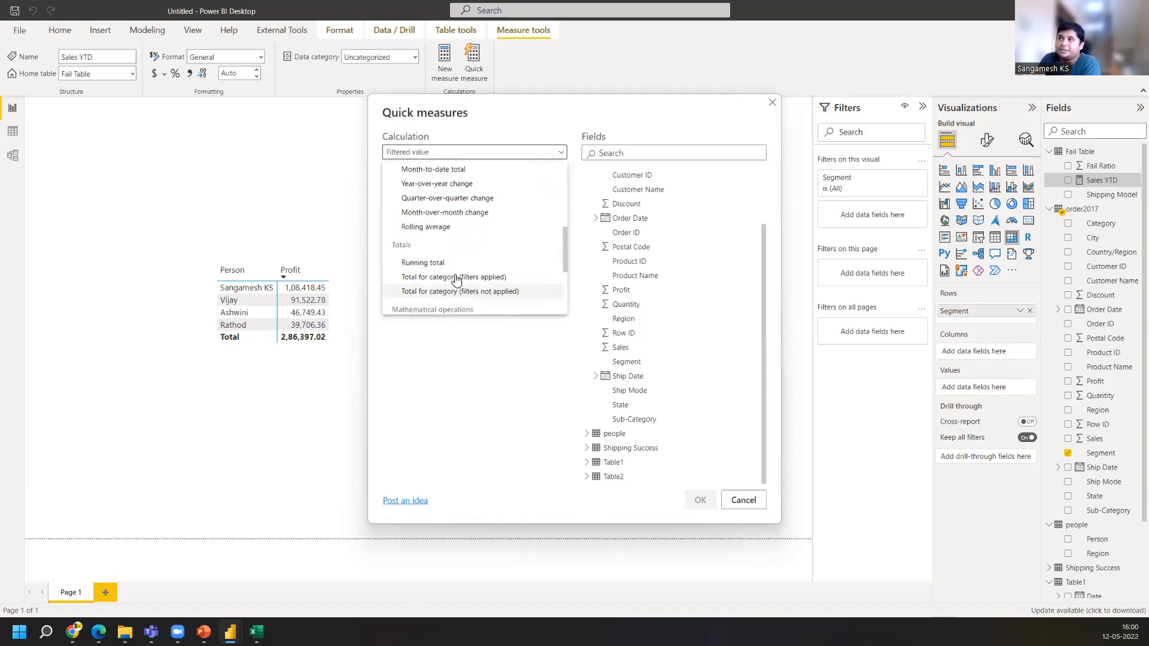
pyautogui.scroll(-2, 450, 282)
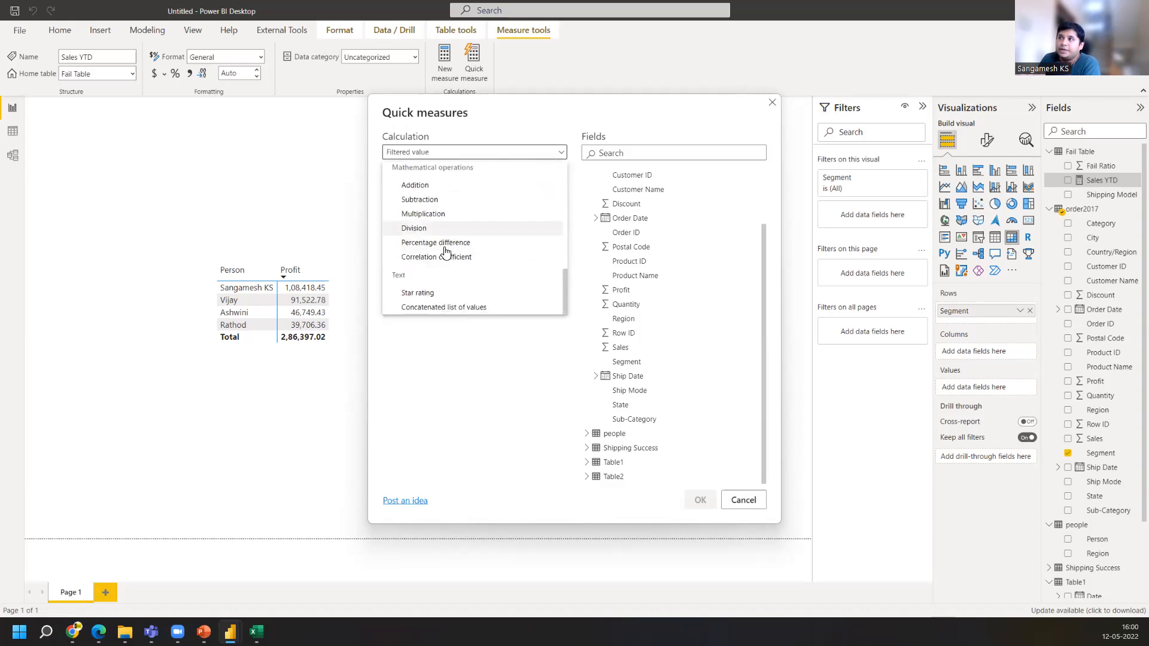
pyautogui.scroll(5, 443, 287)
pyautogui.scroll(3, 447, 281)
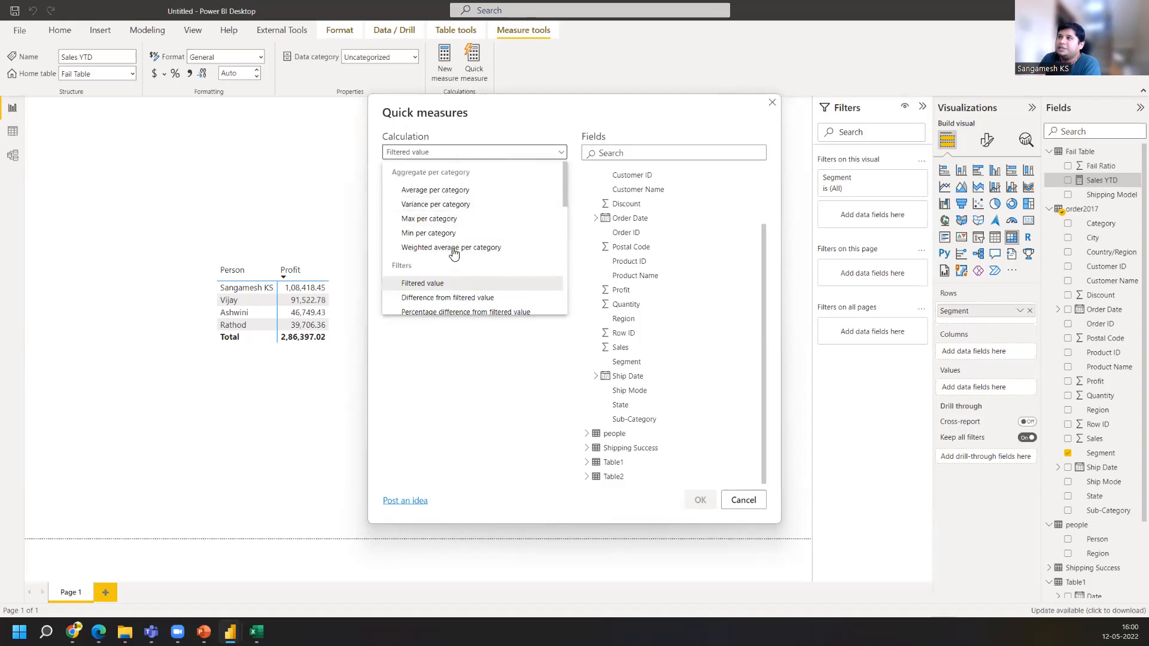
pyautogui.click(753, 507)
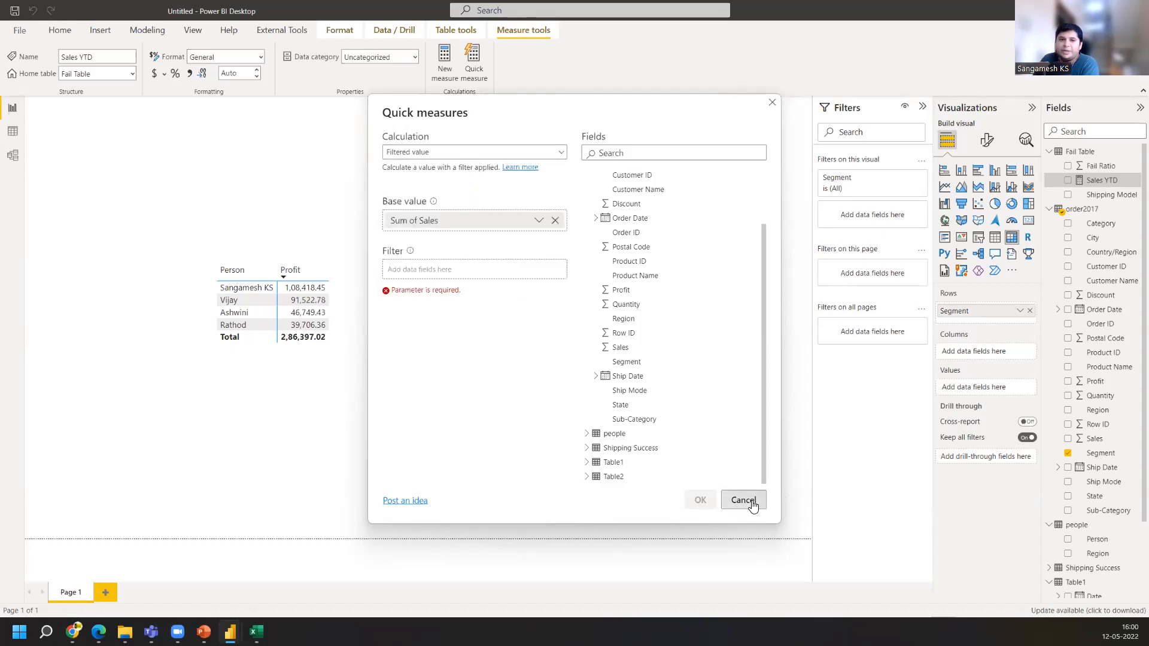
pyautogui.click(743, 500)
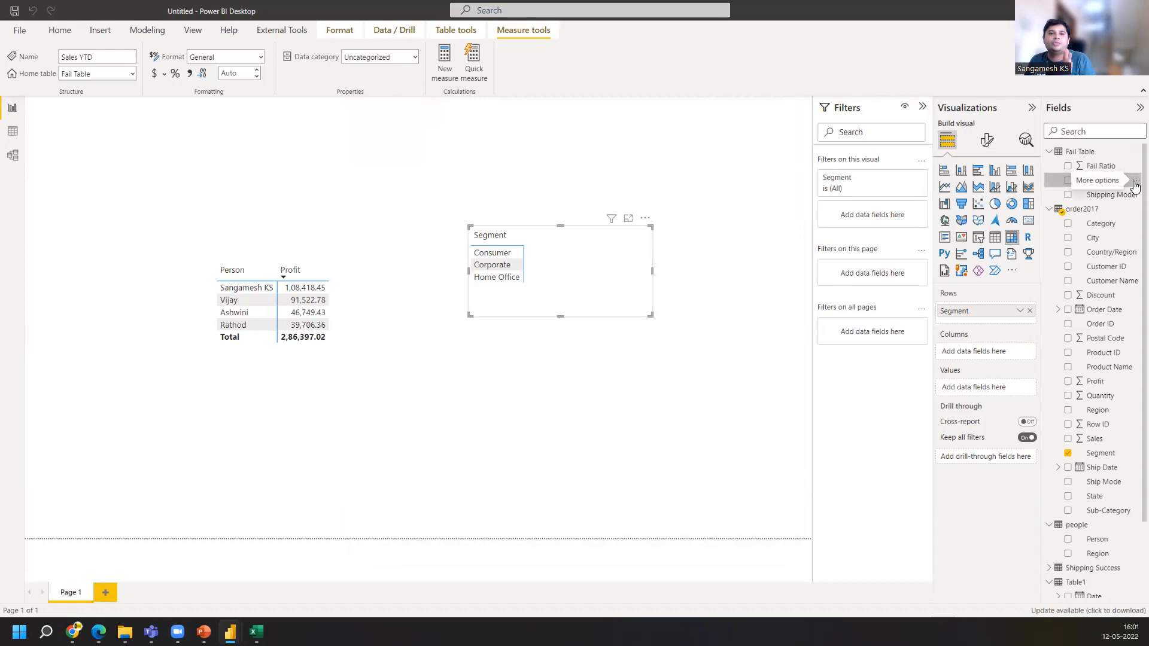
# Delete the Sales YTD measure from the model
pyautogui.click(1135, 185)
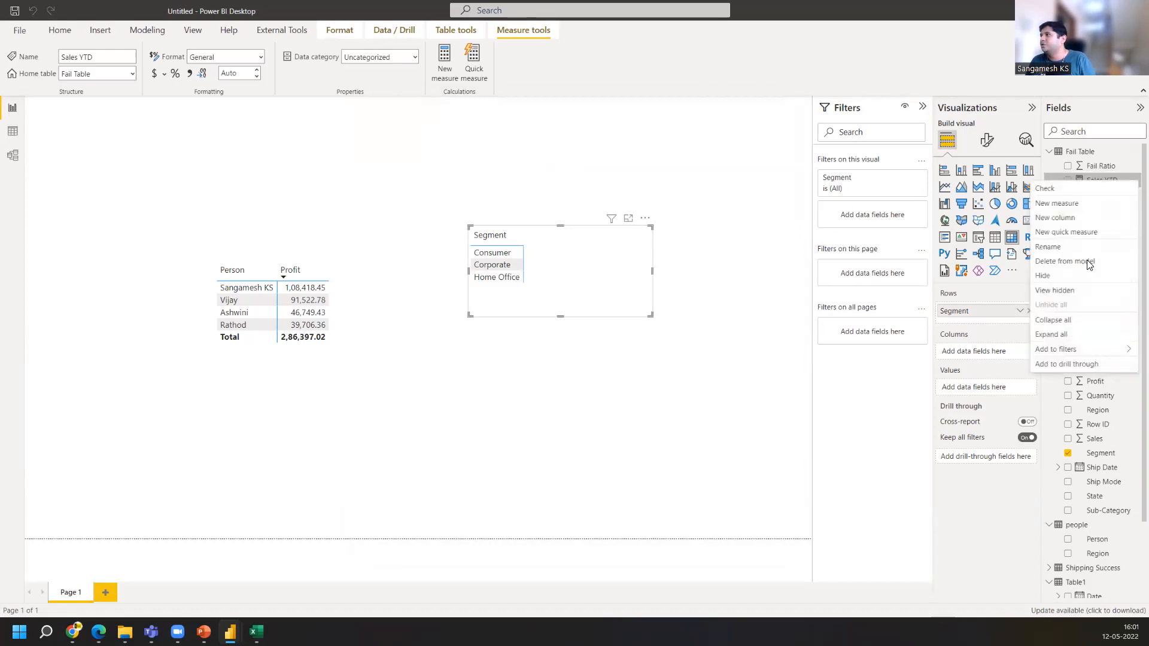
pyautogui.click(1063, 258)
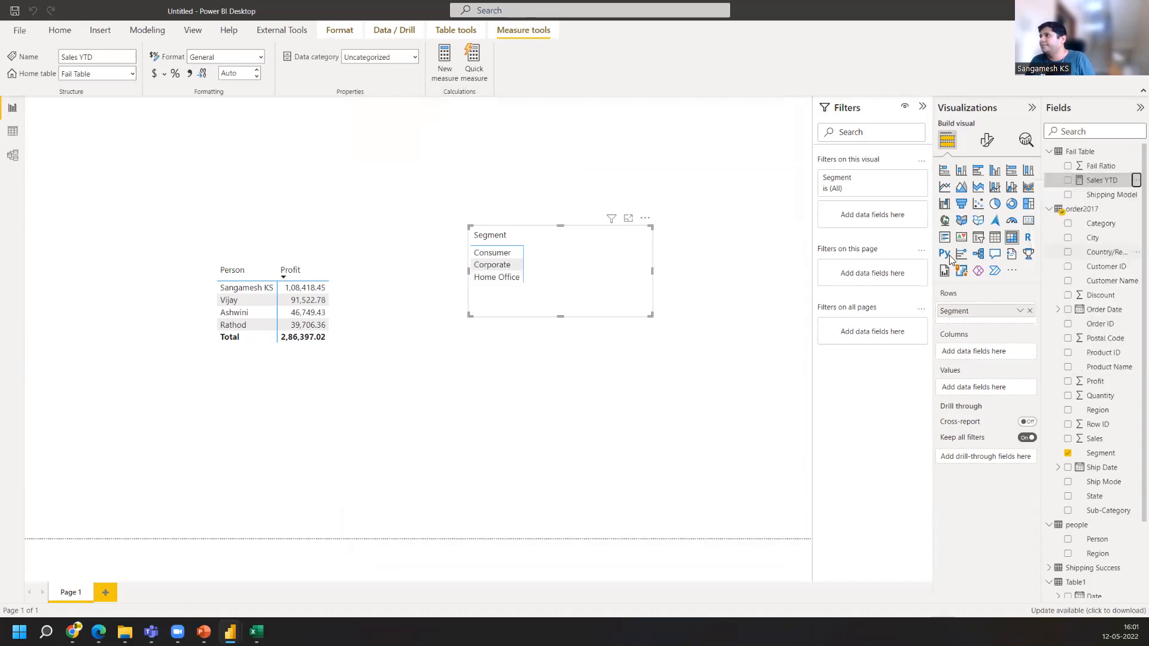
pyautogui.click(655, 341)
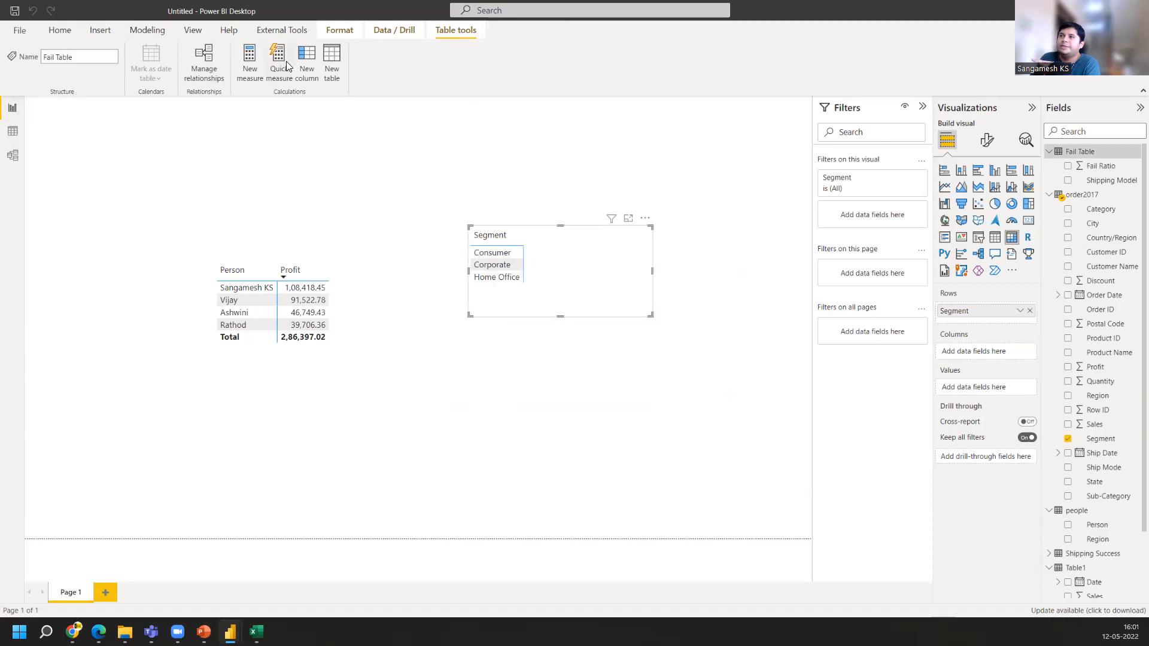
# Move the Segment slicer above the Person/Profit table, then remove the slicer from the page
pyautogui.click(153, 29)
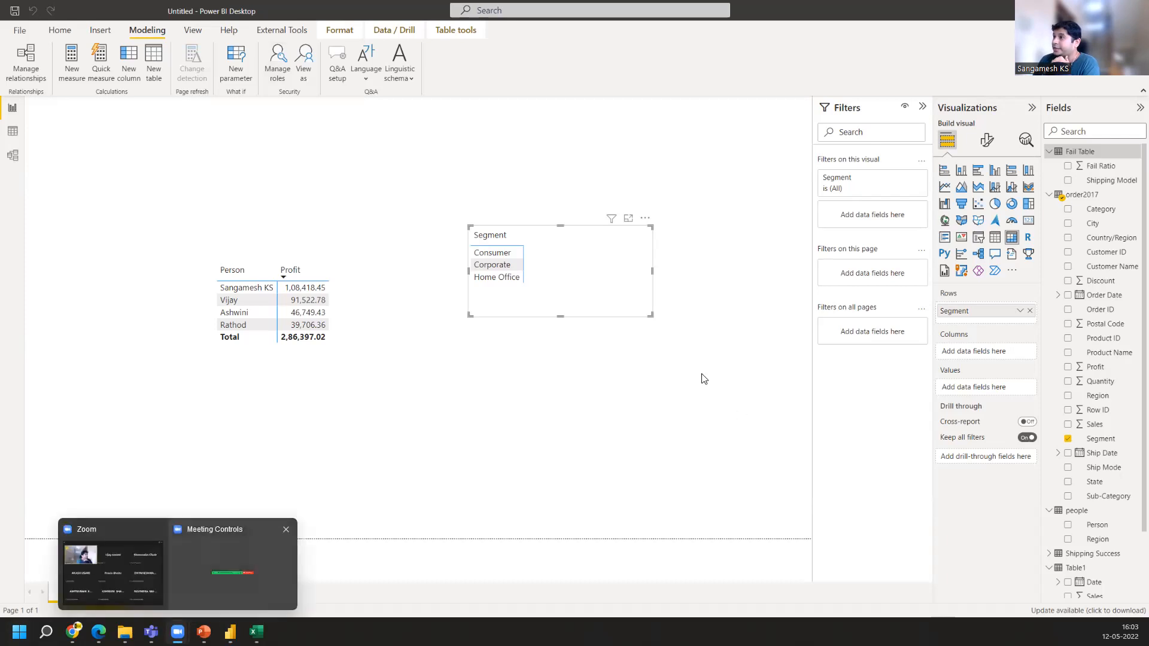
pyautogui.click(540, 276)
pyautogui.moveTo(539, 276); pyautogui.dragTo(281, 206)
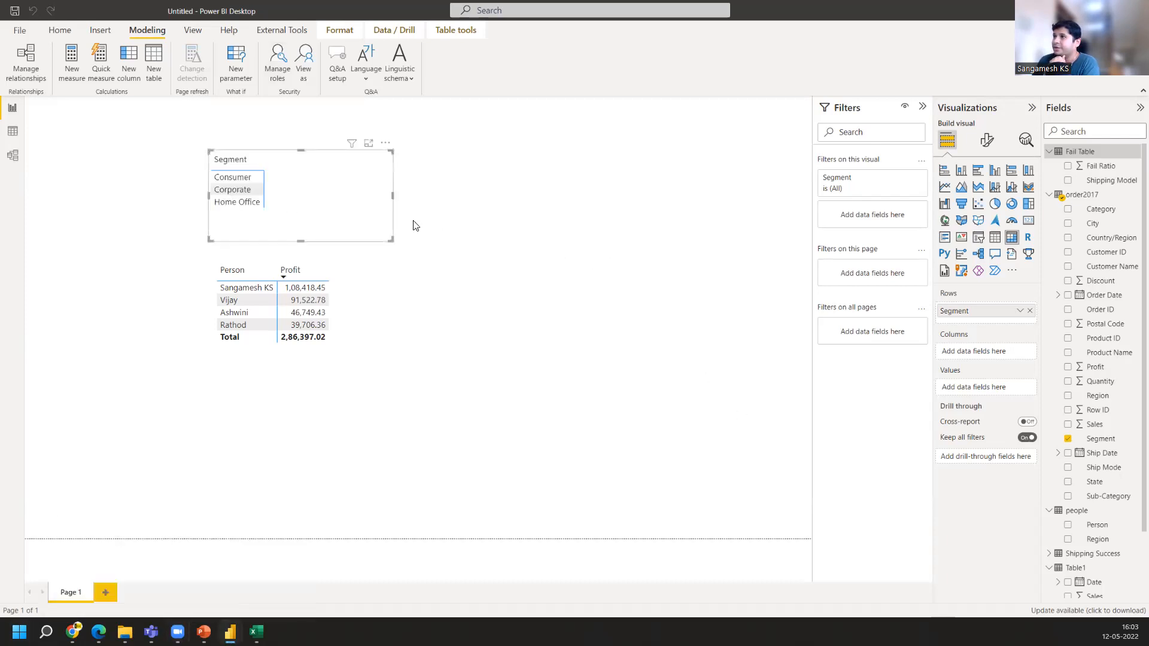
pyautogui.click(385, 145)
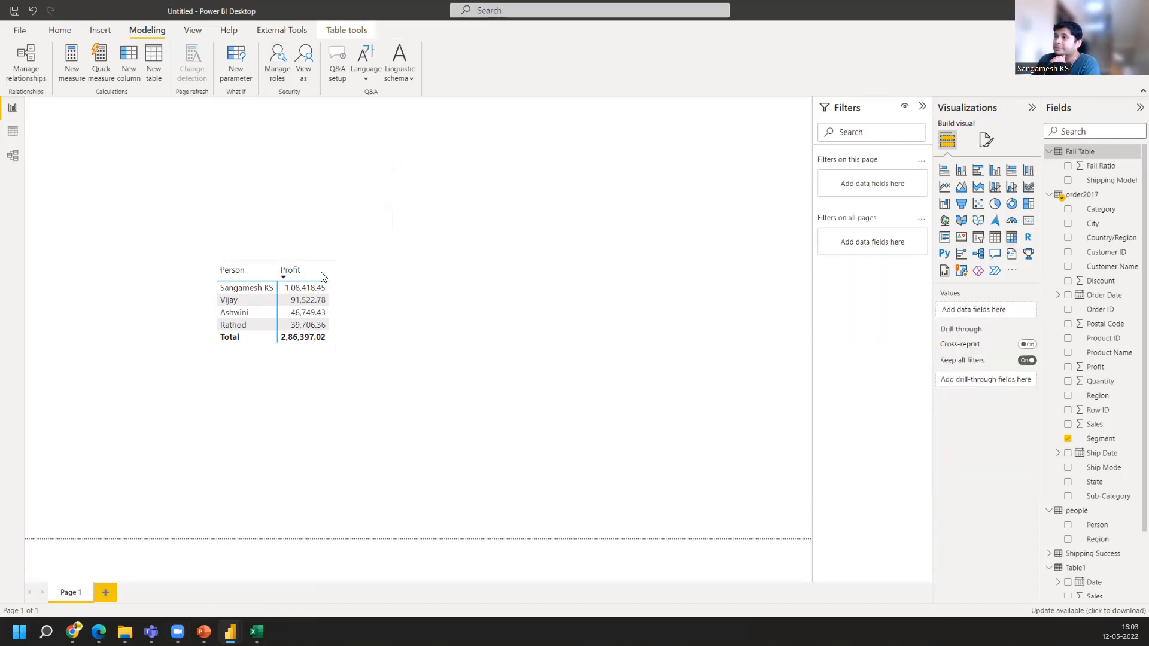
# Remove the Person/Profit table visual from the report page
pyautogui.click(325, 265)
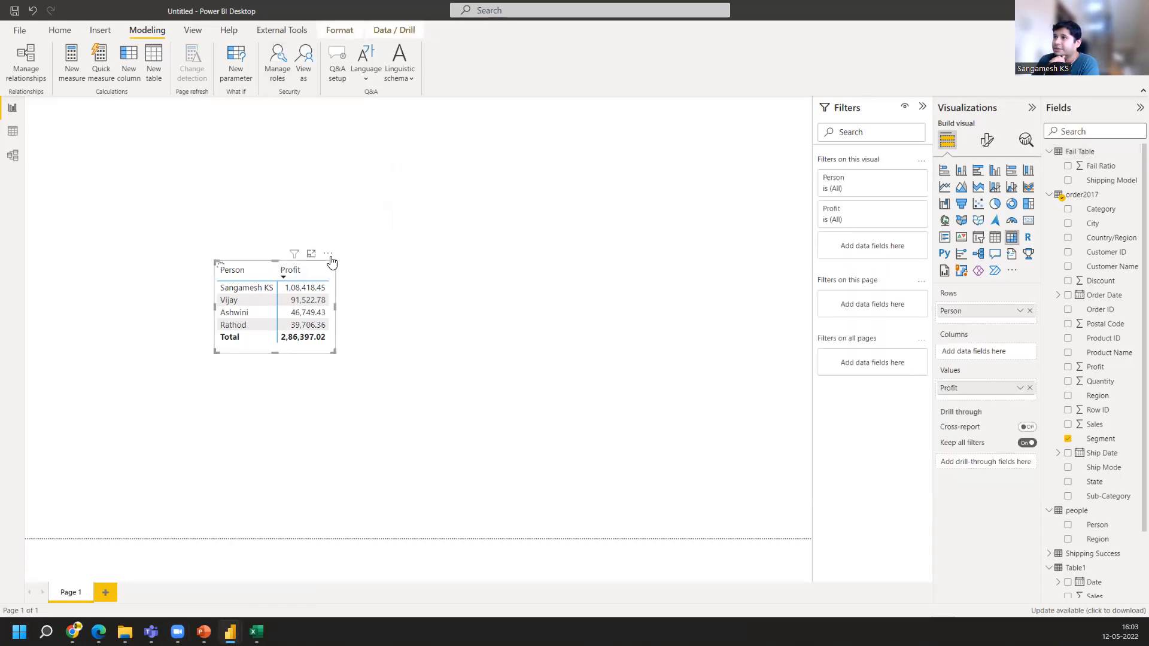
pyautogui.click(329, 256)
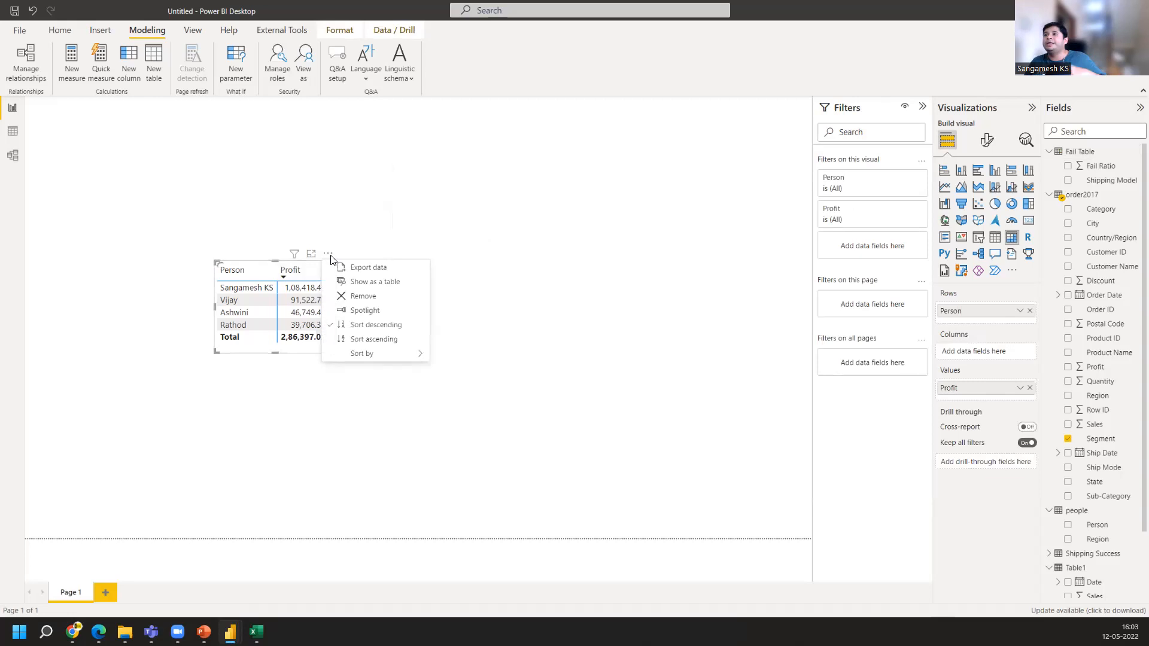
pyautogui.click(363, 296)
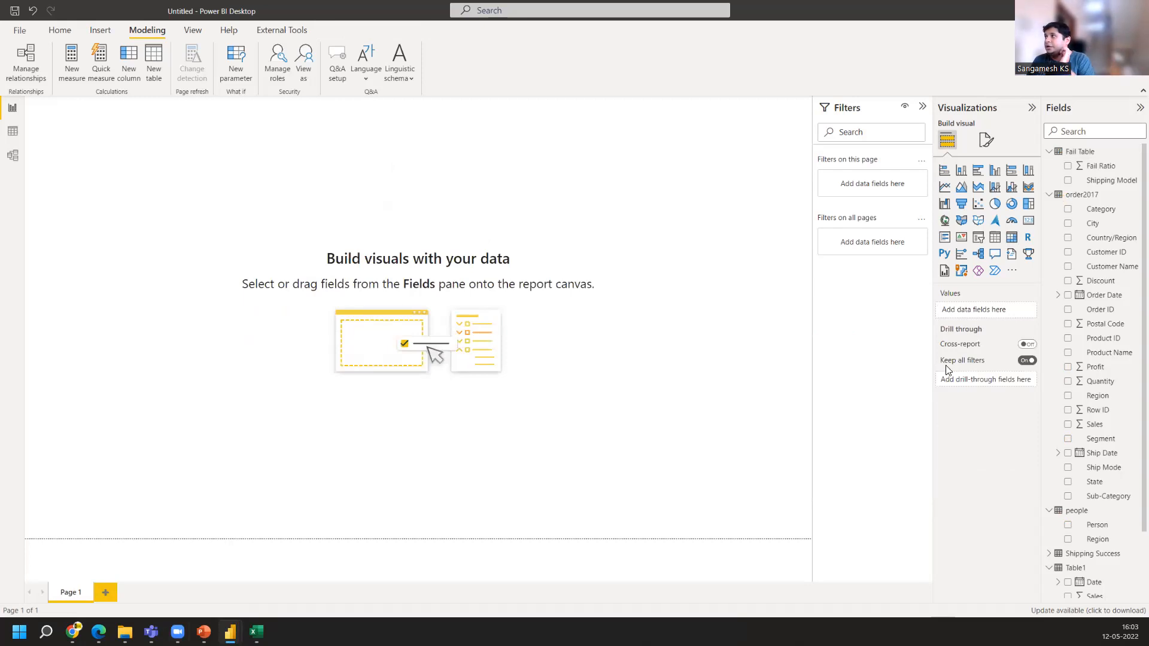
pyautogui.moveTo(948, 370)
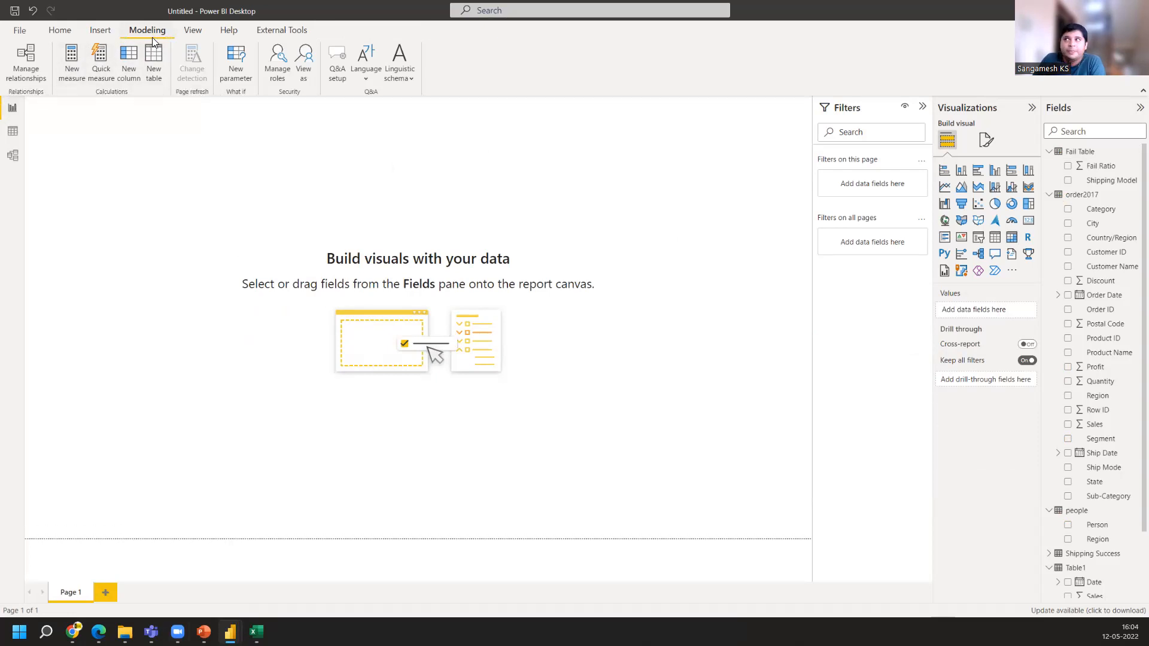
pyautogui.click(55, 32)
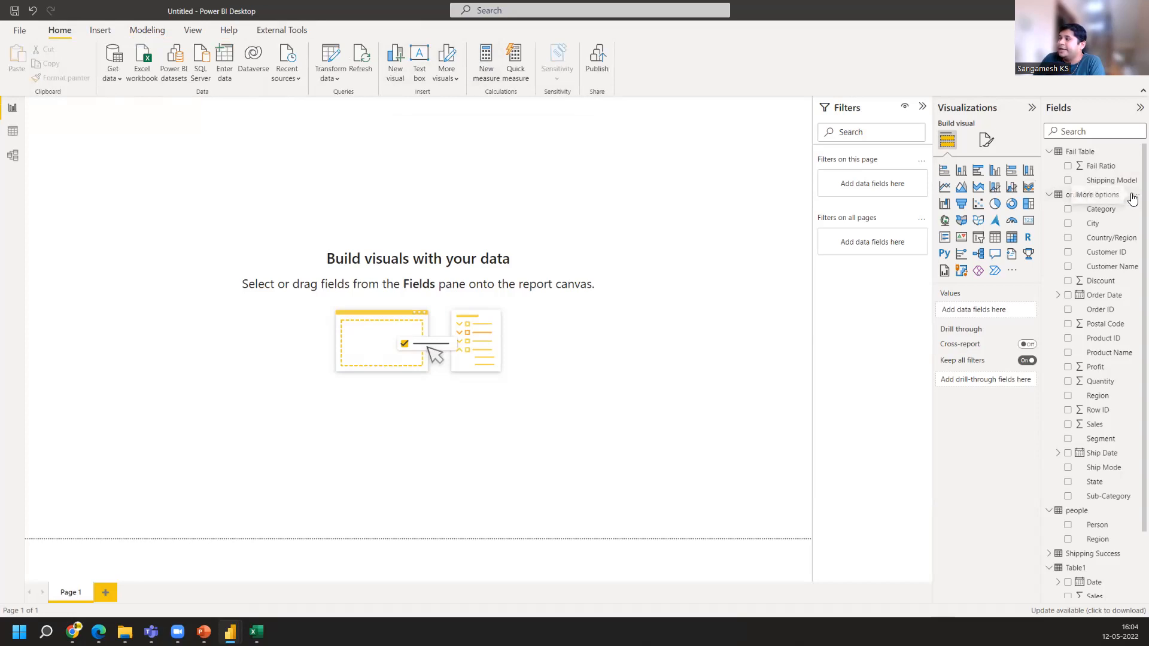
pyautogui.click(1135, 196)
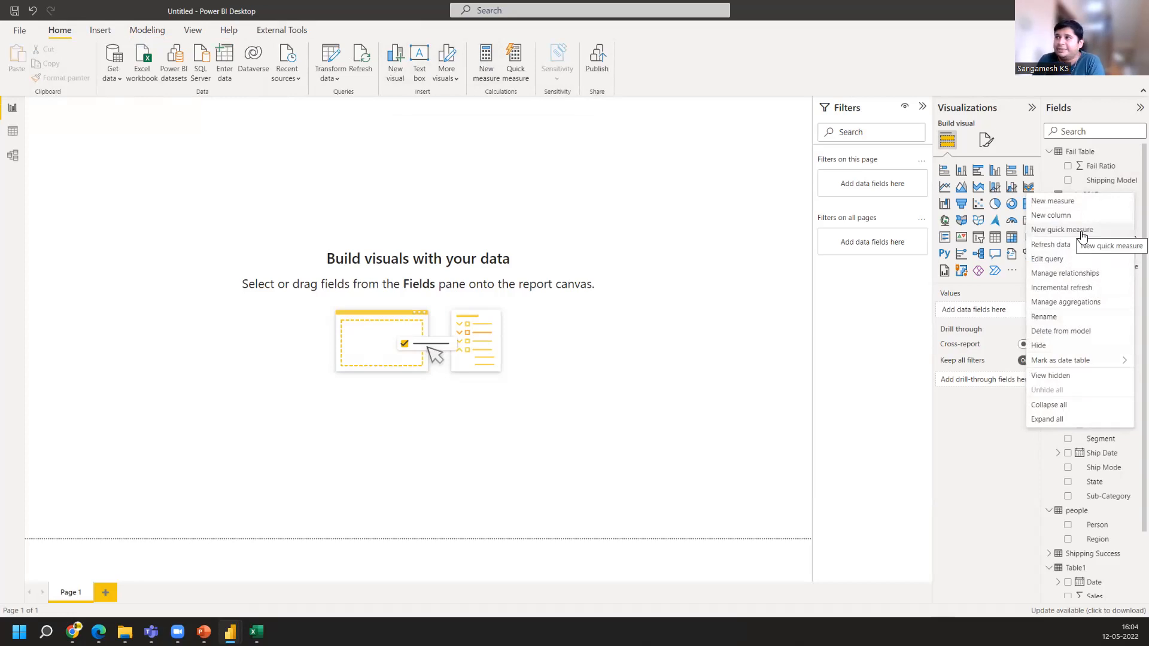
pyautogui.click(772, 282)
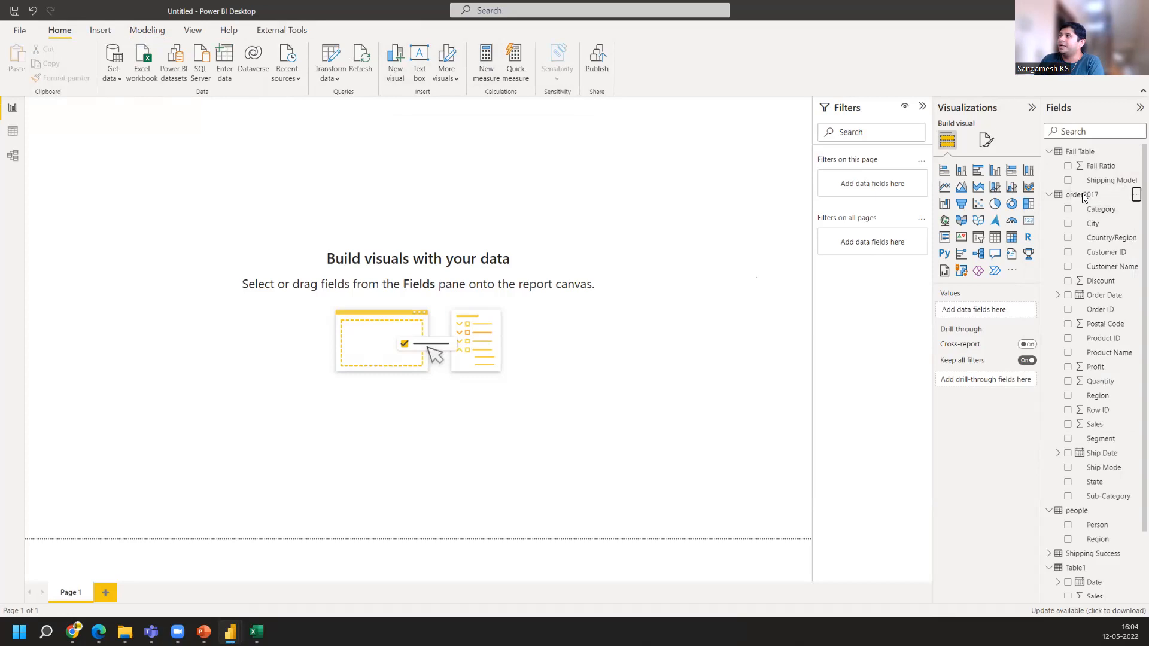
# Create a new measure in the order2017 table: Total Sales = SUM(order2017[Sales])
pyautogui.click(1135, 198)
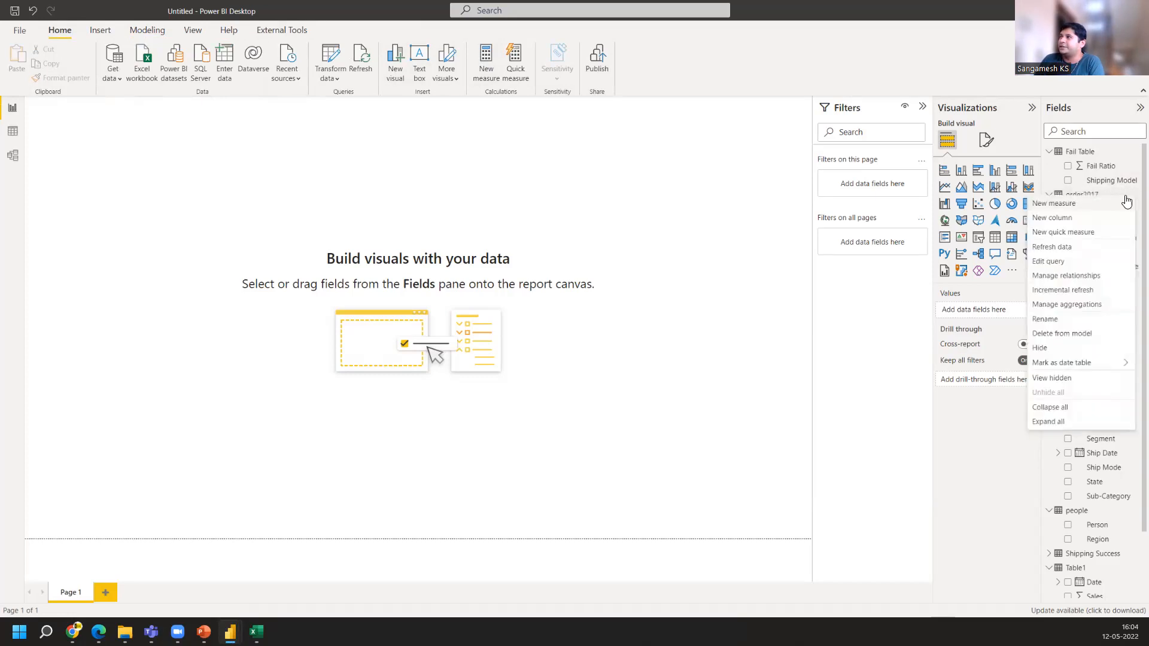
pyautogui.click(1083, 203)
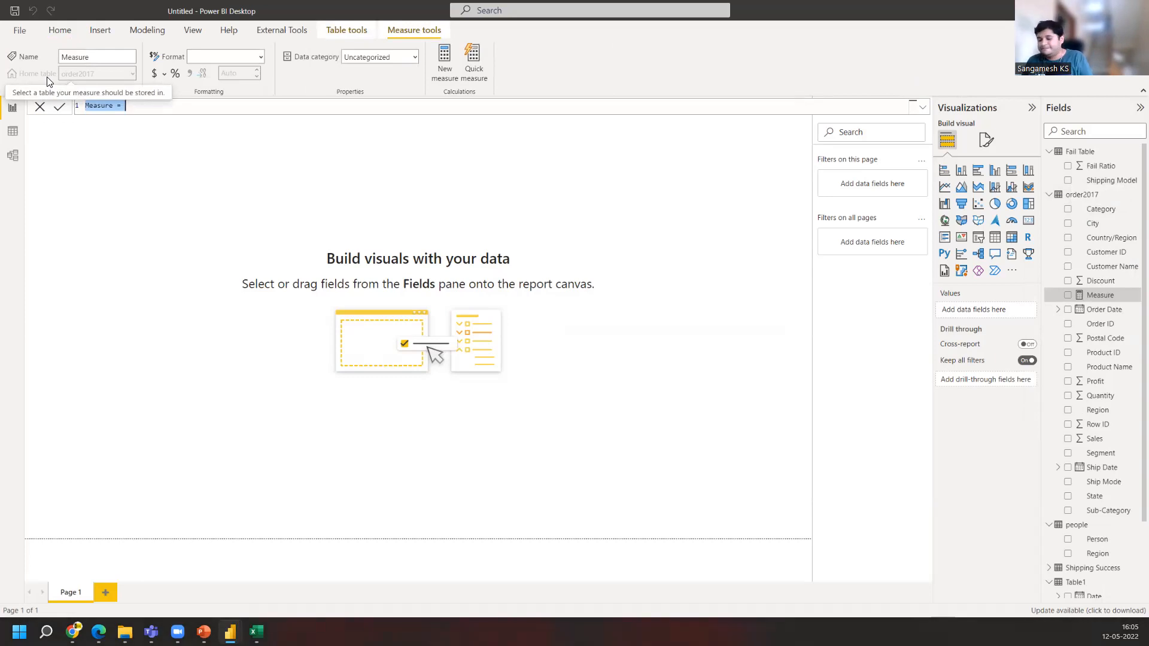
pyautogui.write('Total Sales')
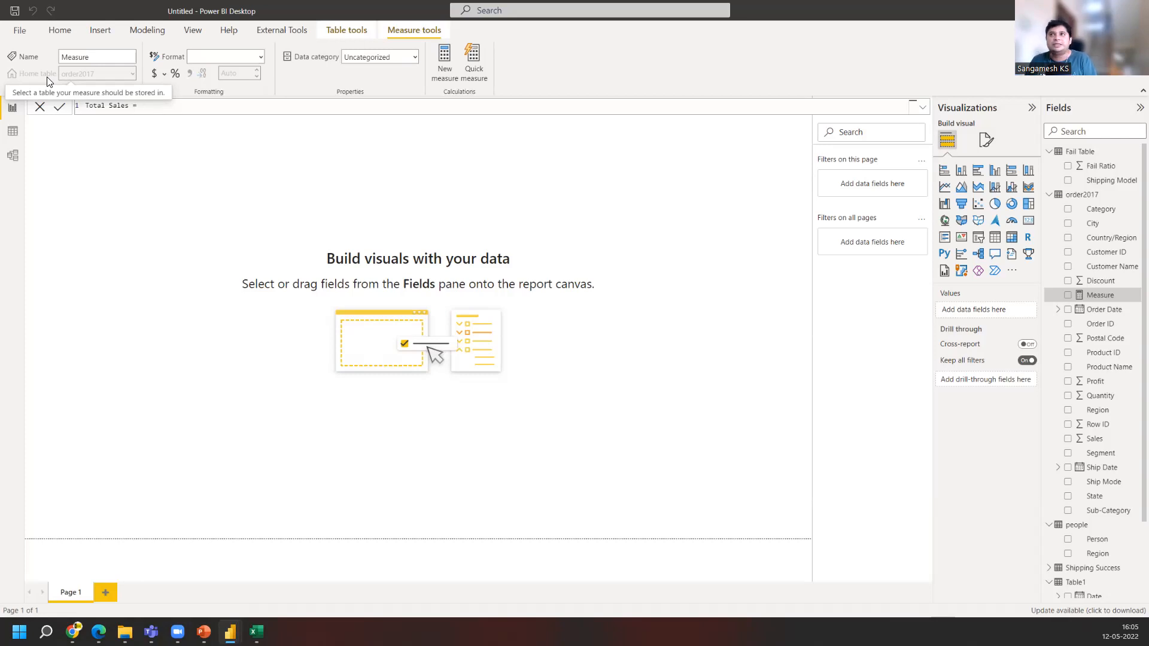
pyautogui.write('SUM')
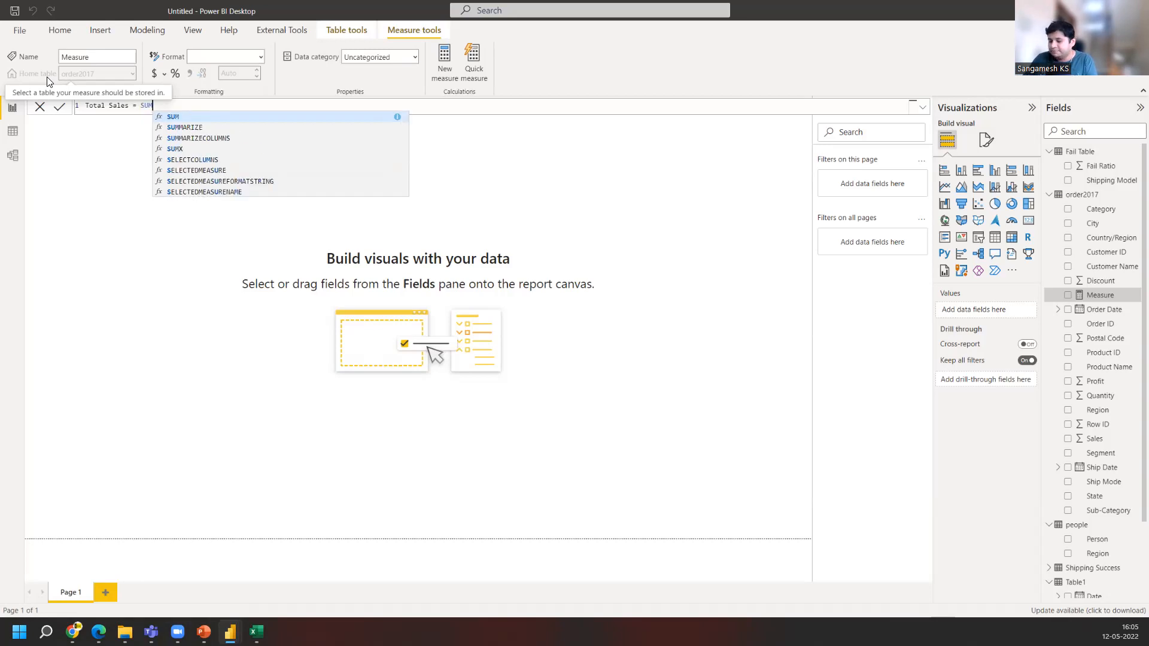
pyautogui.write('(')
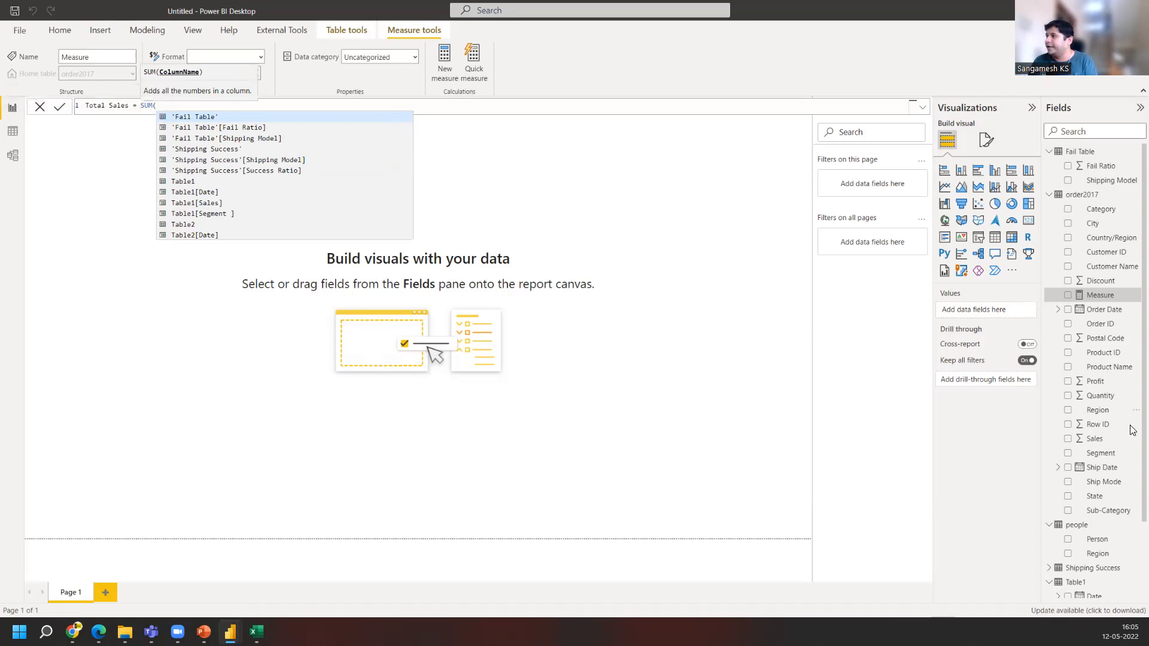
pyautogui.press('Escape')
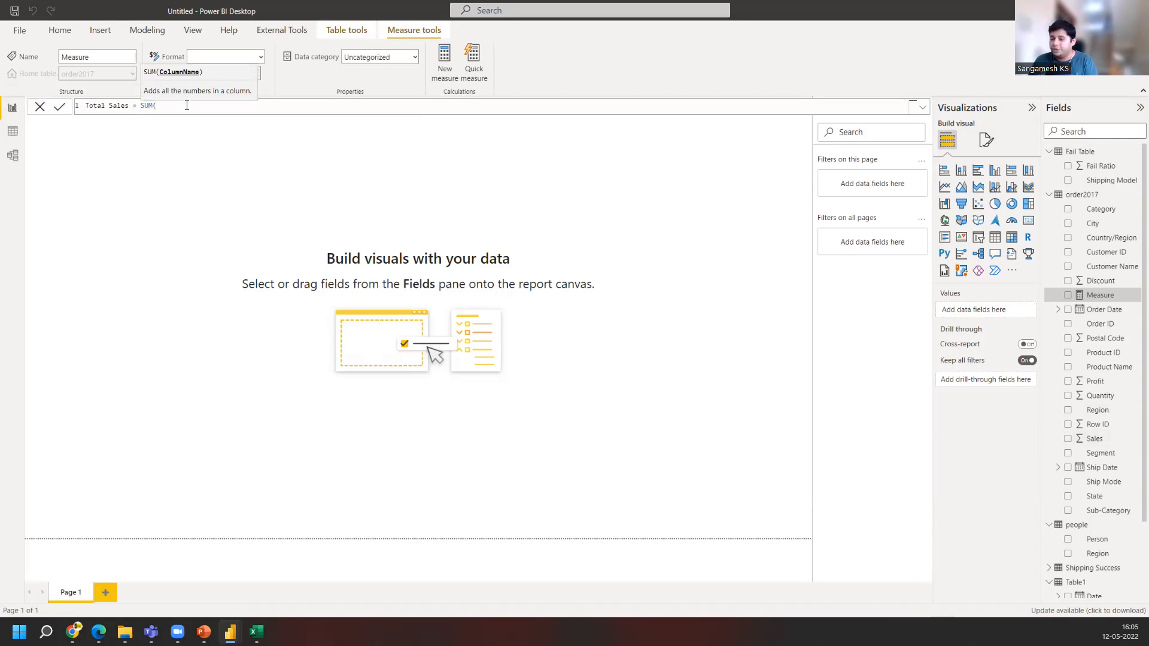
pyautogui.write('Sales')
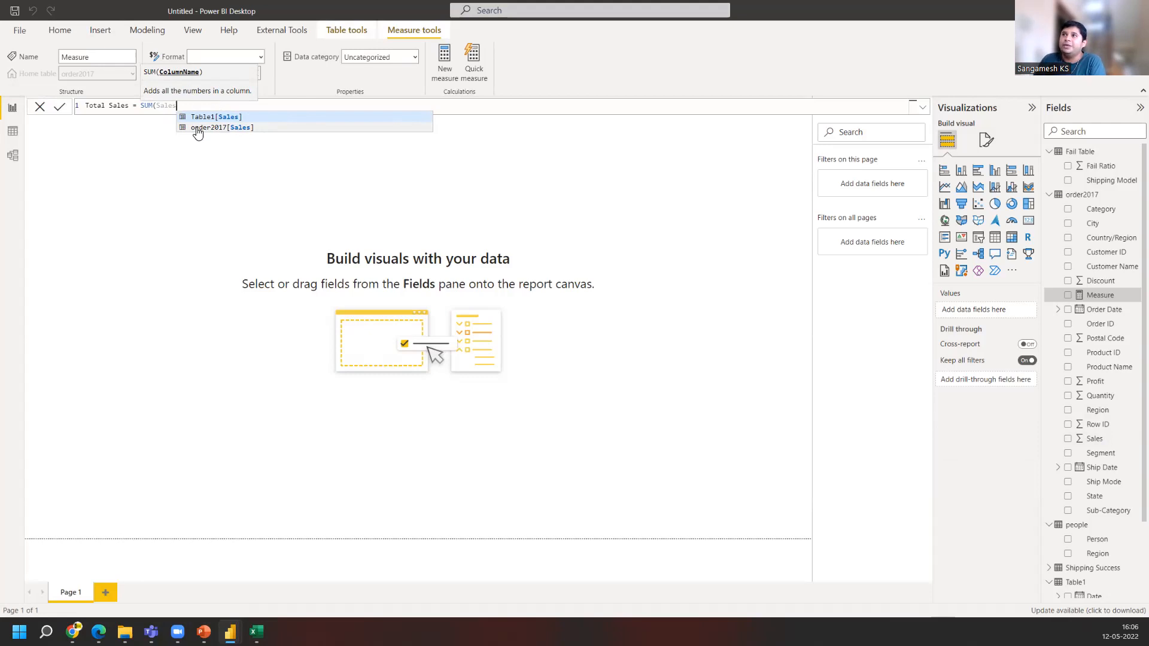
pyautogui.click(224, 128)
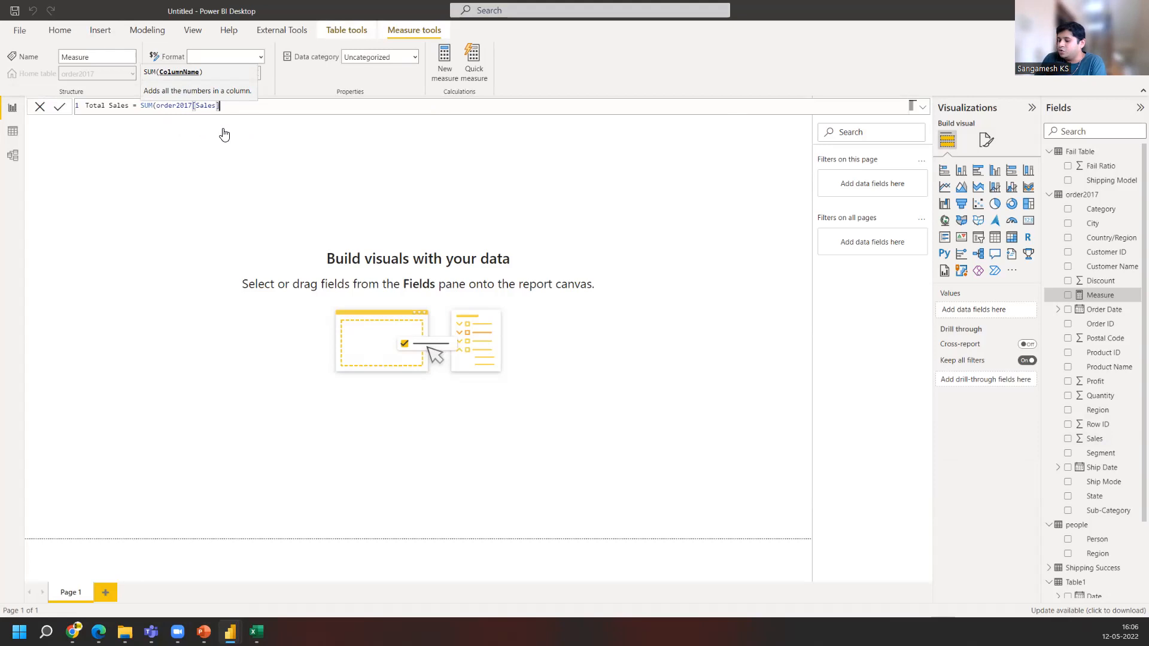
pyautogui.write(')')
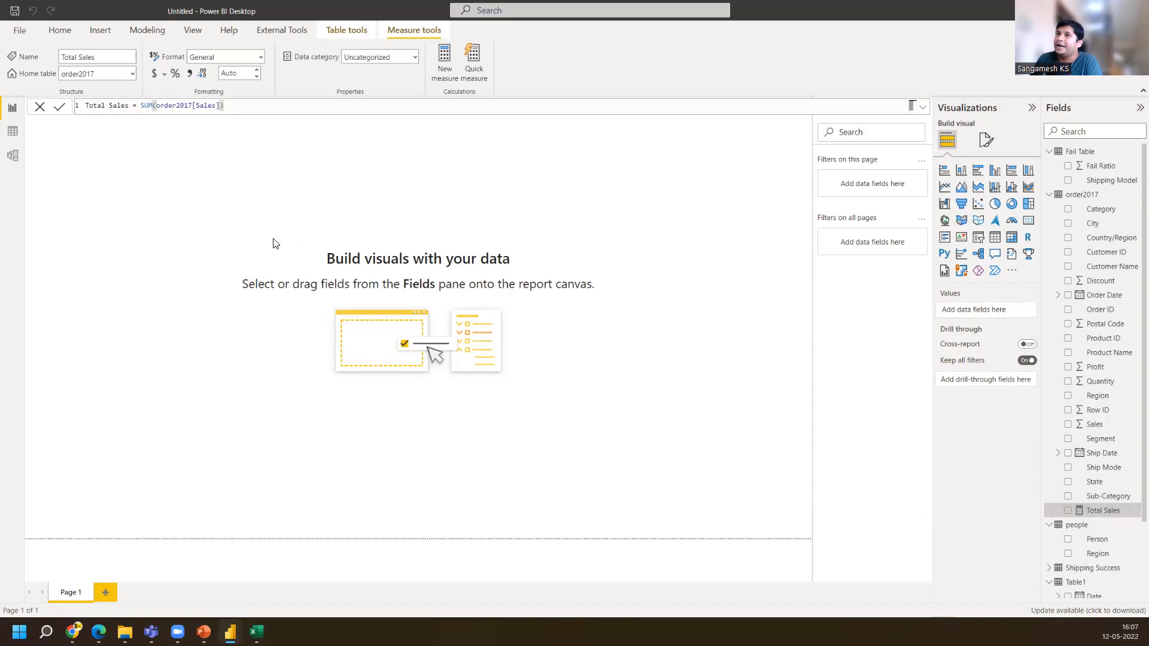
# Browse the order2017 table's columns in the data view, then return to the report view
pyautogui.click(17, 137)
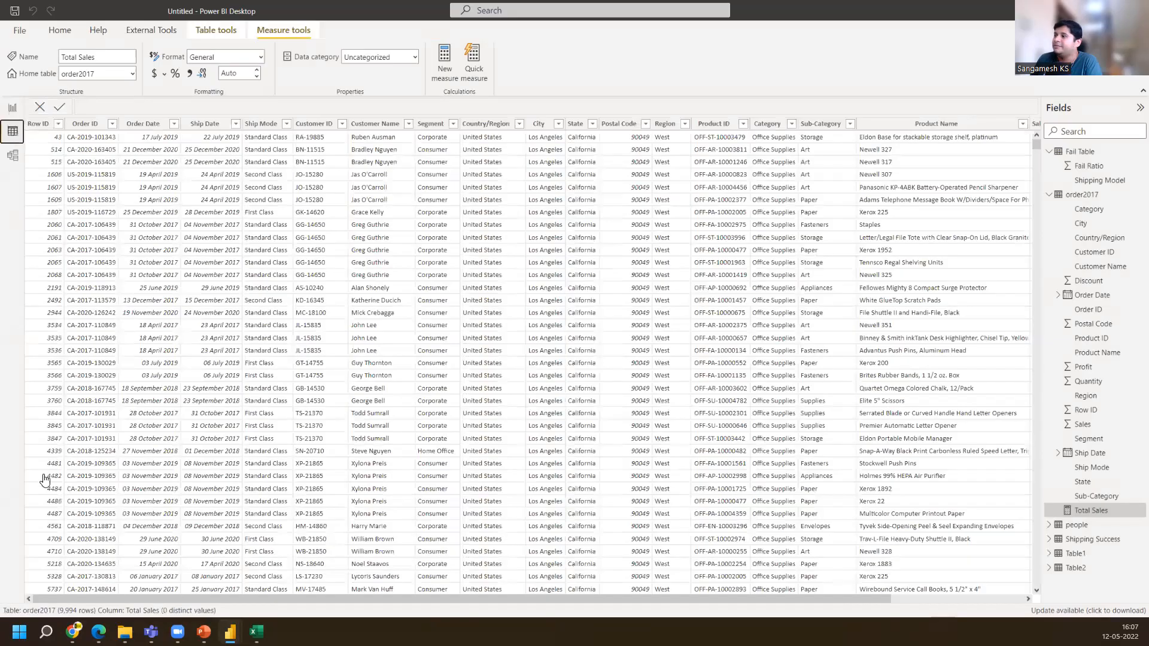
pyautogui.moveTo(224, 597)
pyautogui.mouseDown()
pyautogui.moveTo(408, 593)
pyautogui.moveTo(222, 595)
pyautogui.mouseUp()
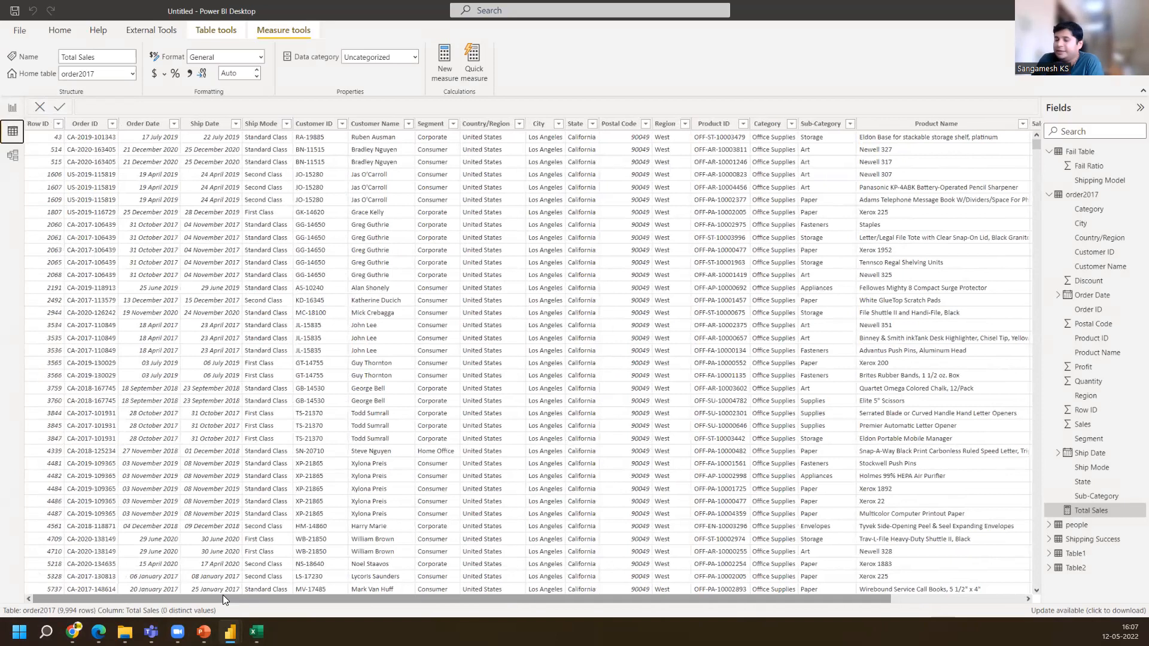
pyautogui.moveTo(222, 595); pyautogui.dragTo(333, 597)
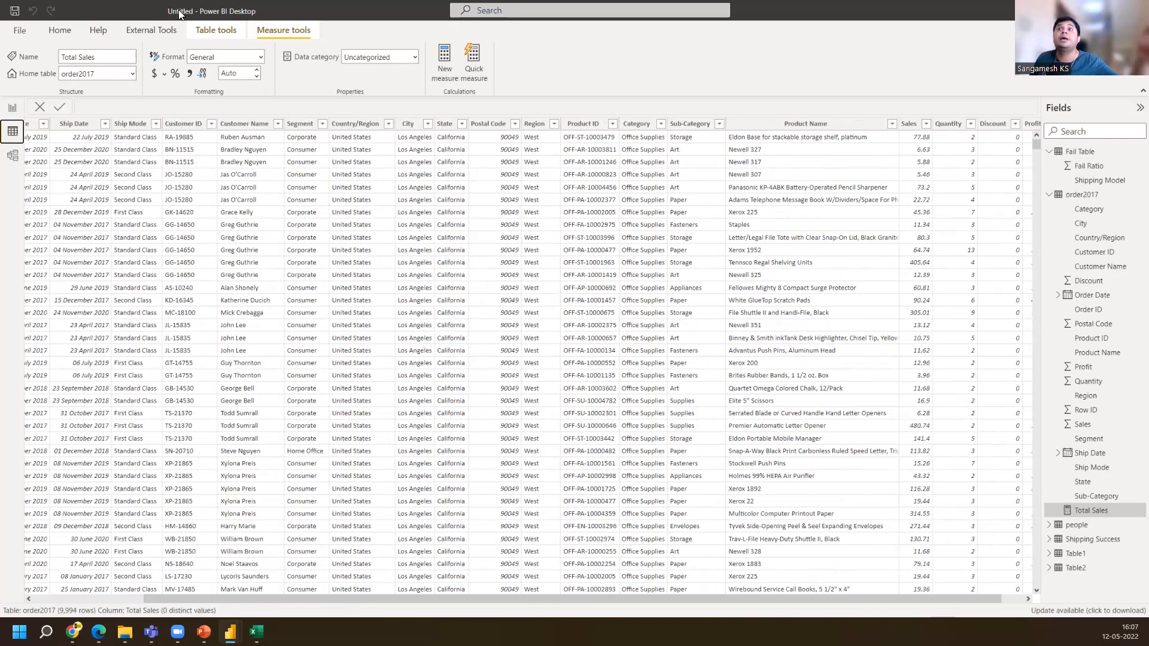
pyautogui.click(12, 108)
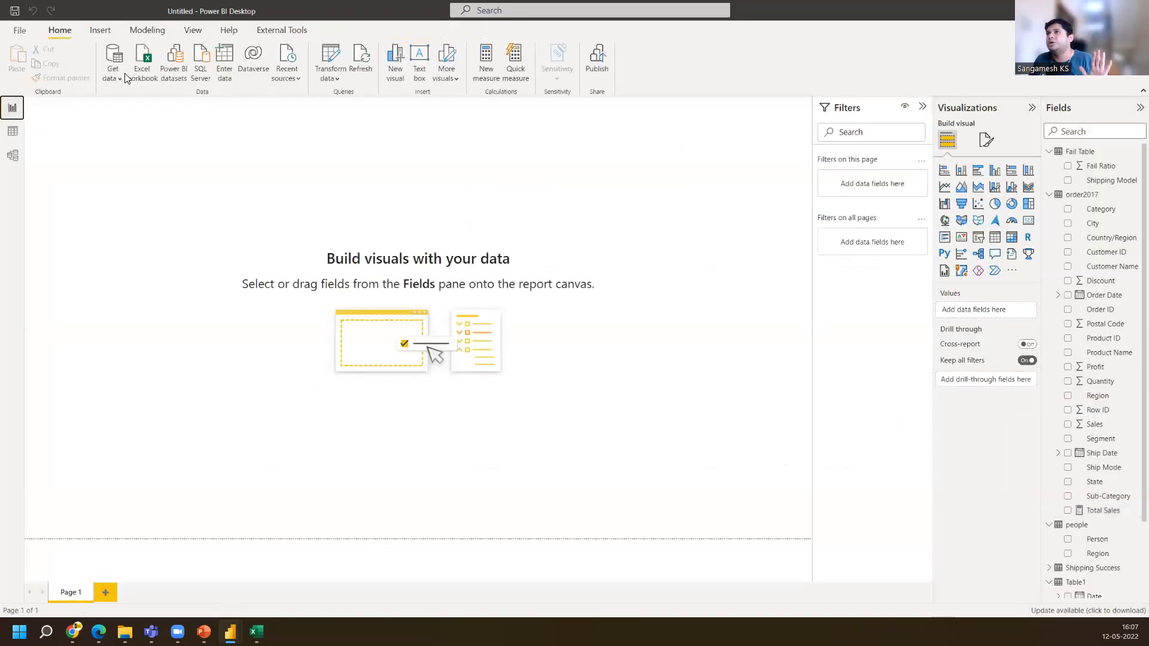
# Open the Power Query Editor to inspect the order2017 query, then switch back to the report
pyautogui.click(331, 57)
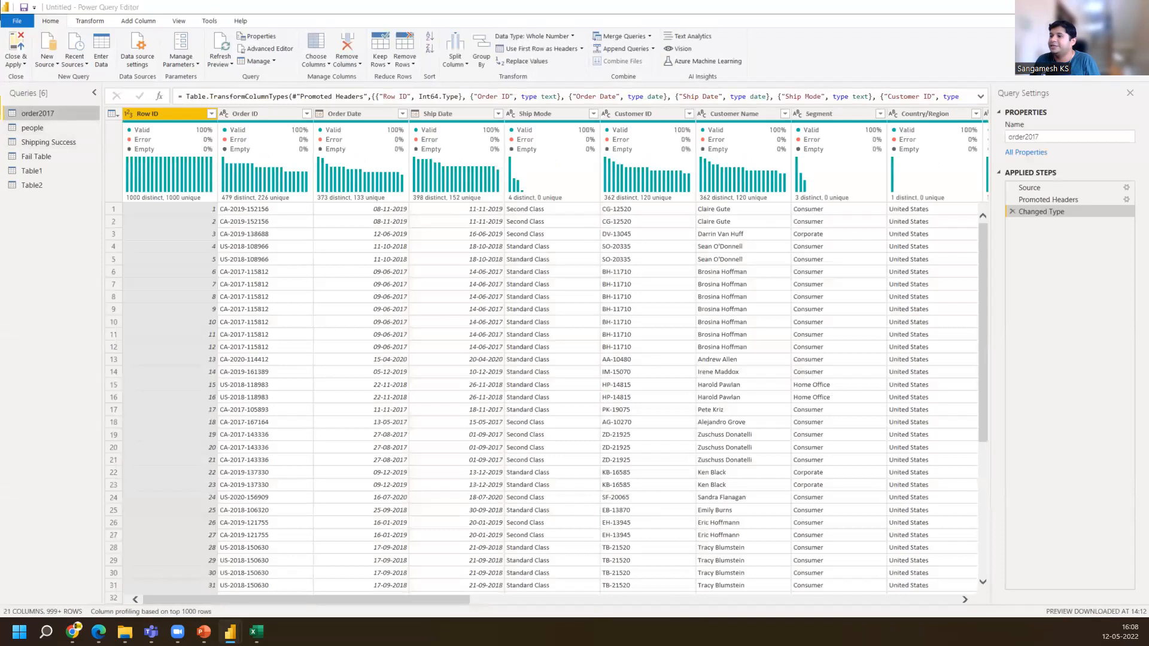
pyautogui.moveTo(452, 598); pyautogui.dragTo(340, 591)
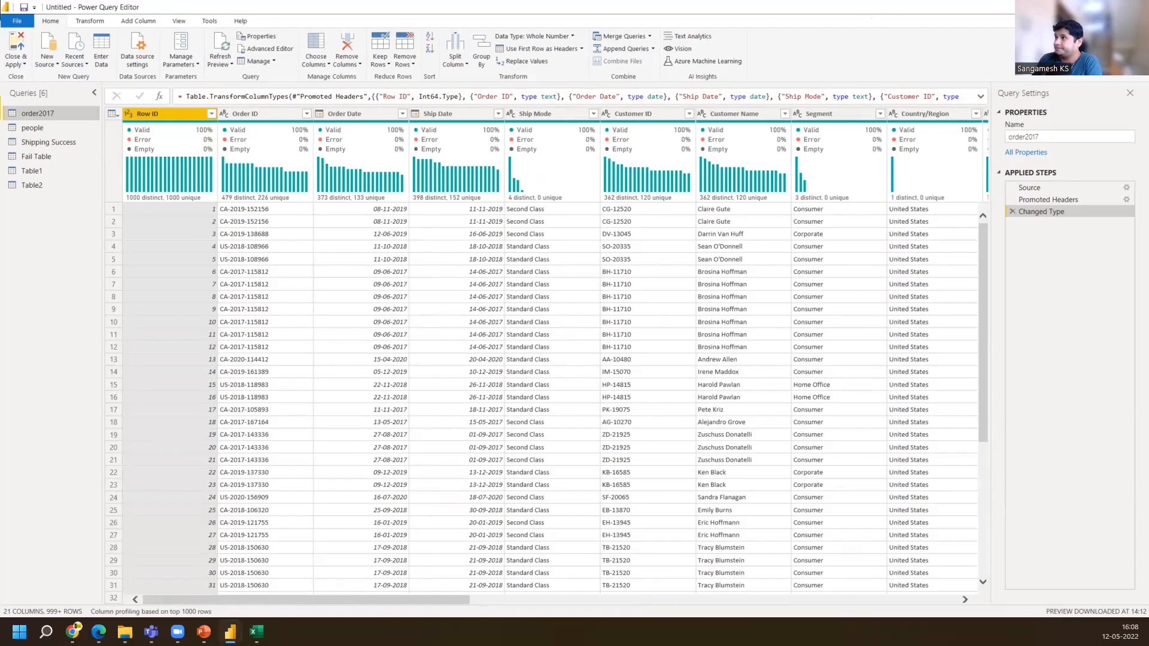
pyautogui.hotkey('alt', 'Tab')
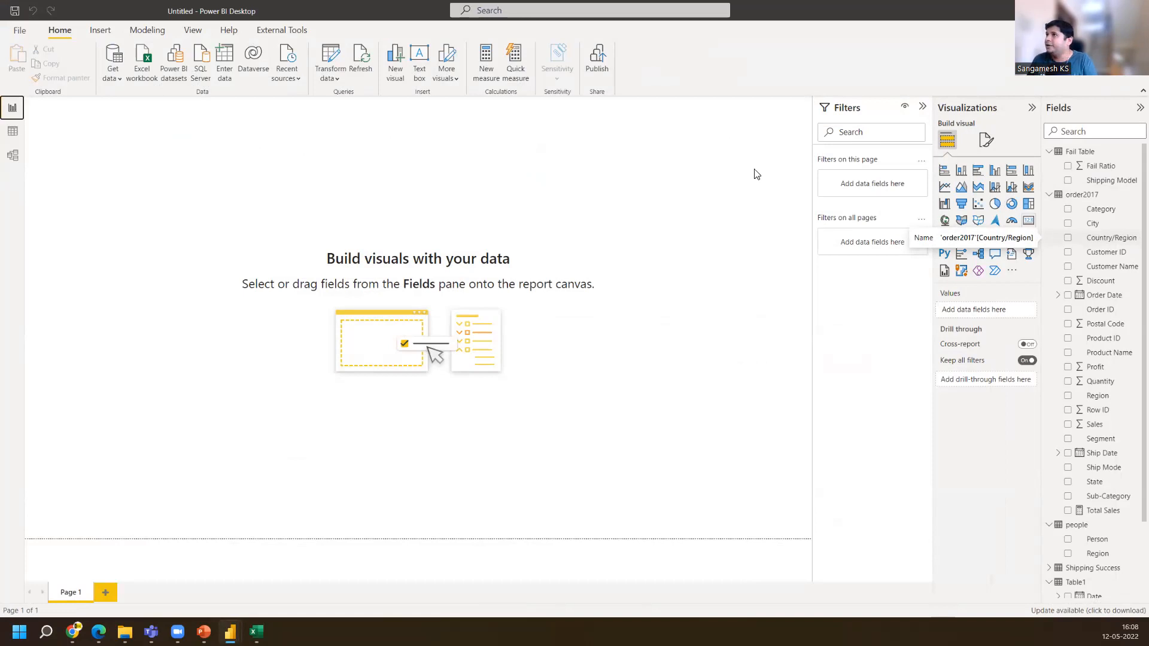
# Create a new measure in the order2017 table: Total Profit = Sum(order2017[Profit])
pyautogui.click(1093, 197)
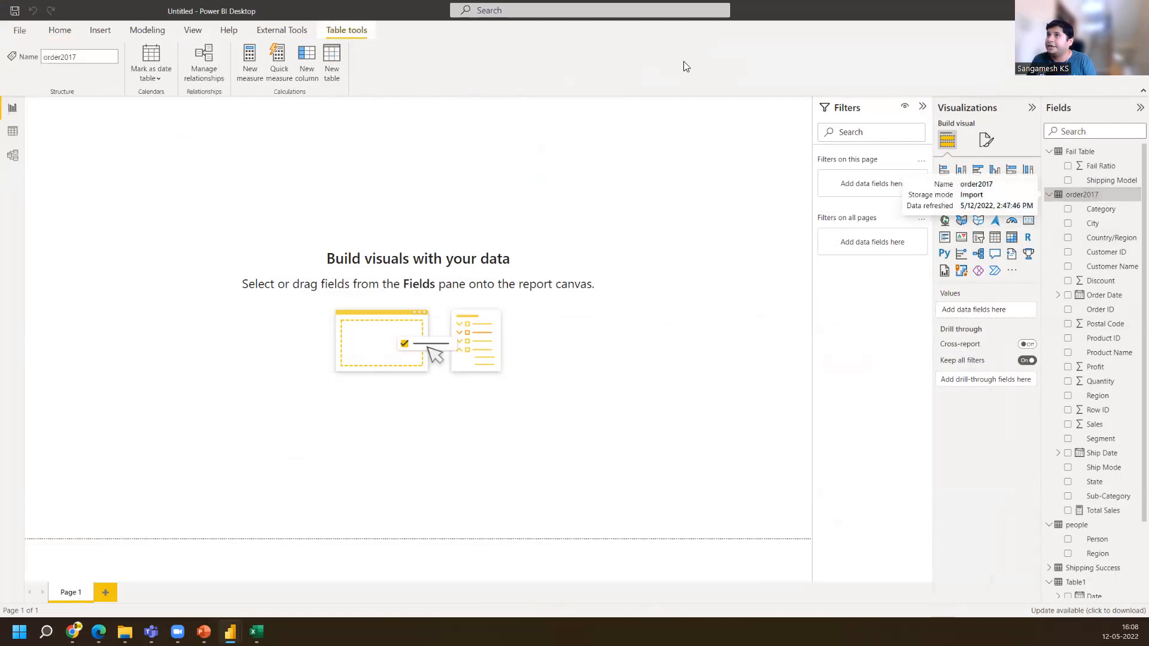
pyautogui.click(259, 57)
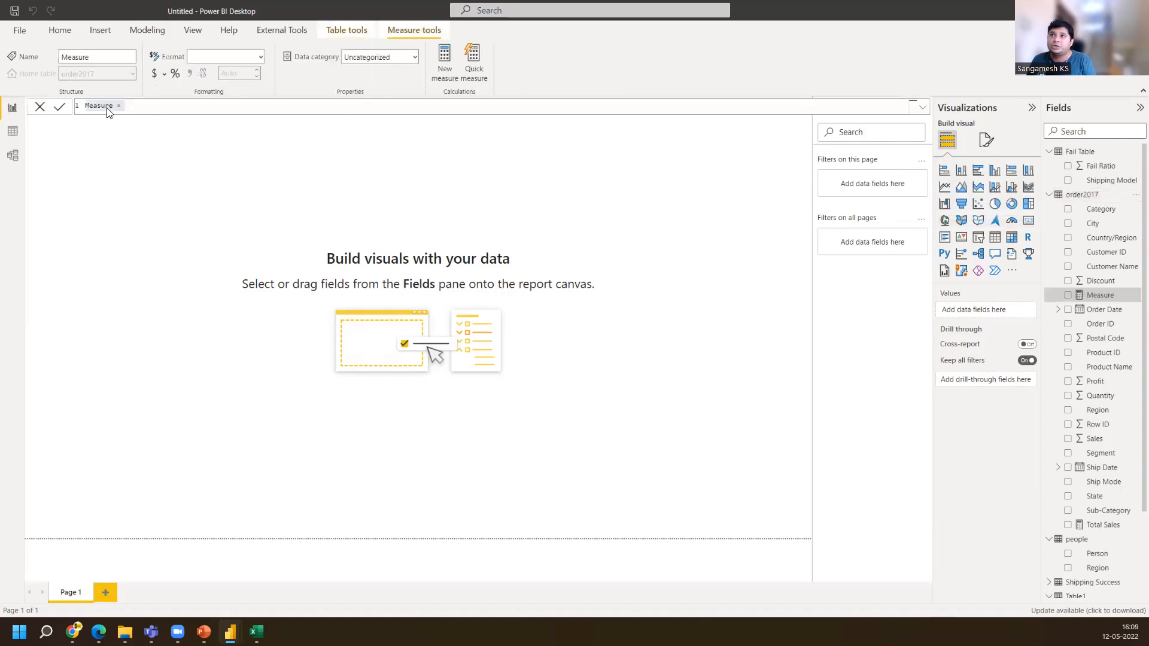
pyautogui.write('Total Profit')
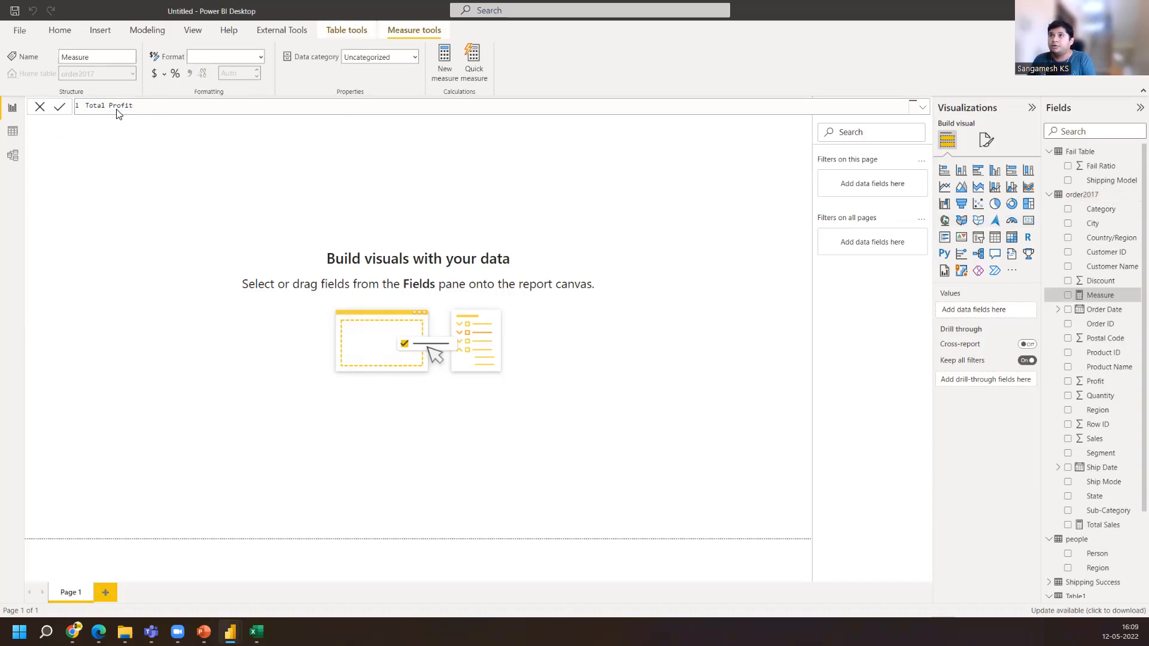
pyautogui.write(' = ')
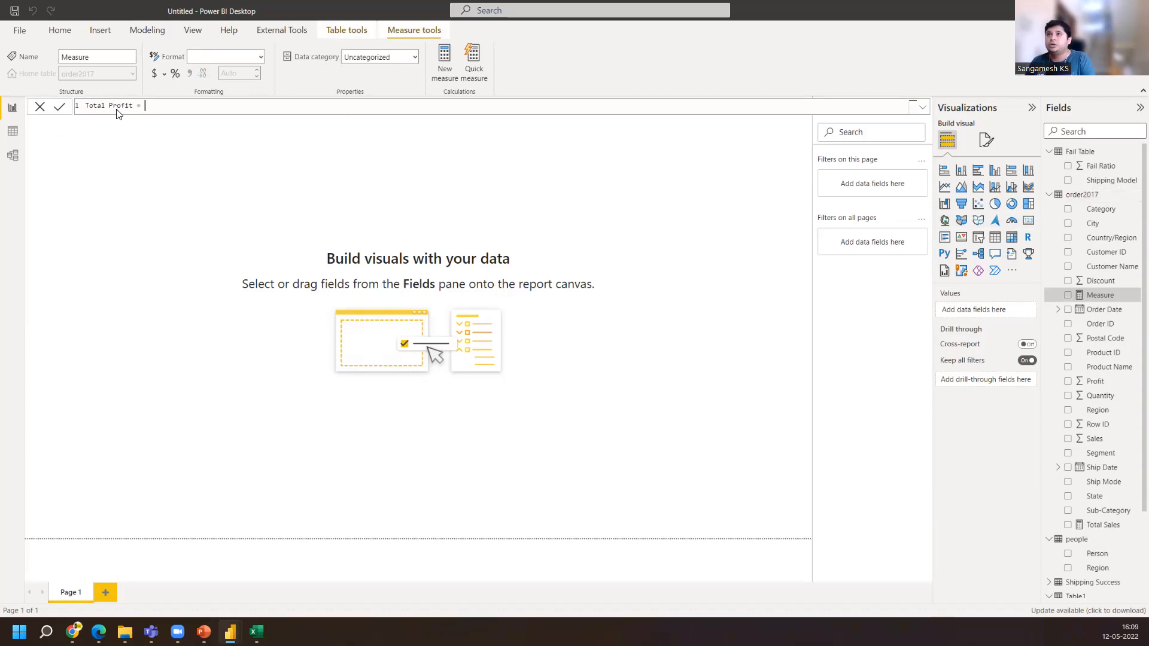
pyautogui.write('Su')
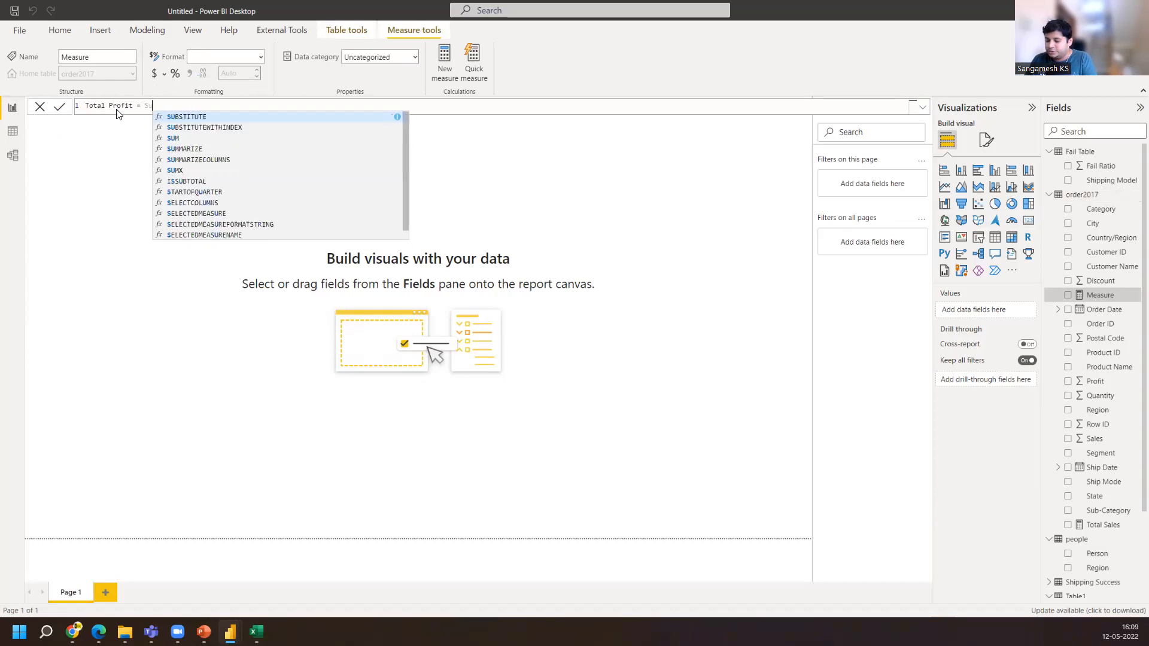
pyautogui.write('m(profit')
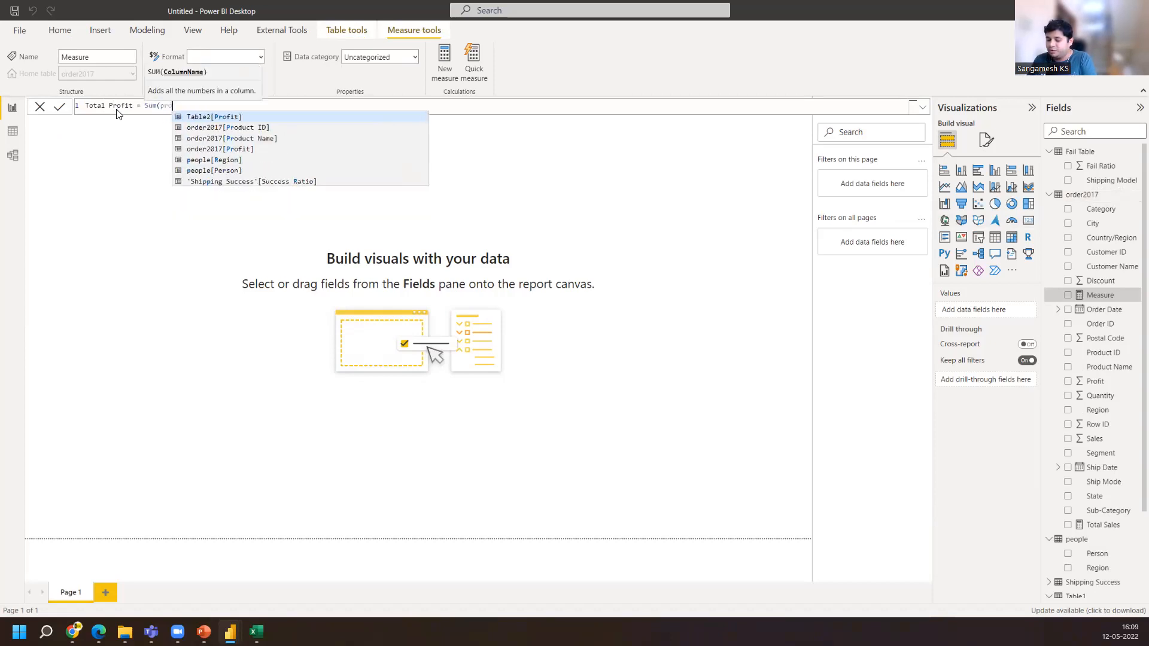
pyautogui.press('Down')
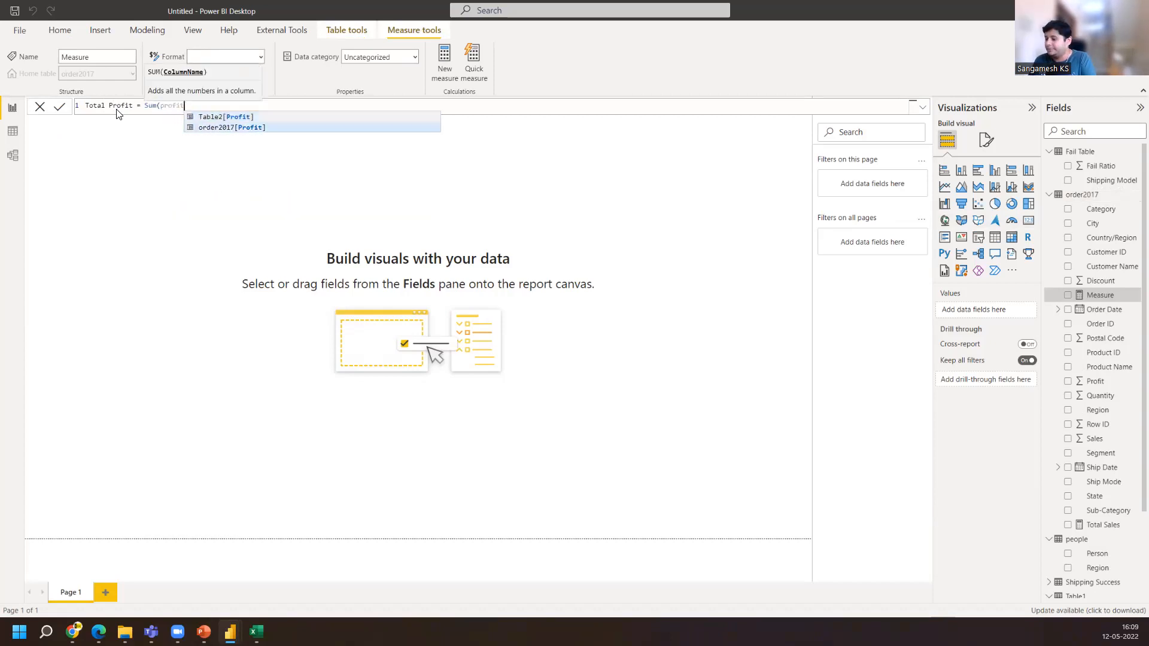
pyautogui.press('Tab')
pyautogui.write(')')
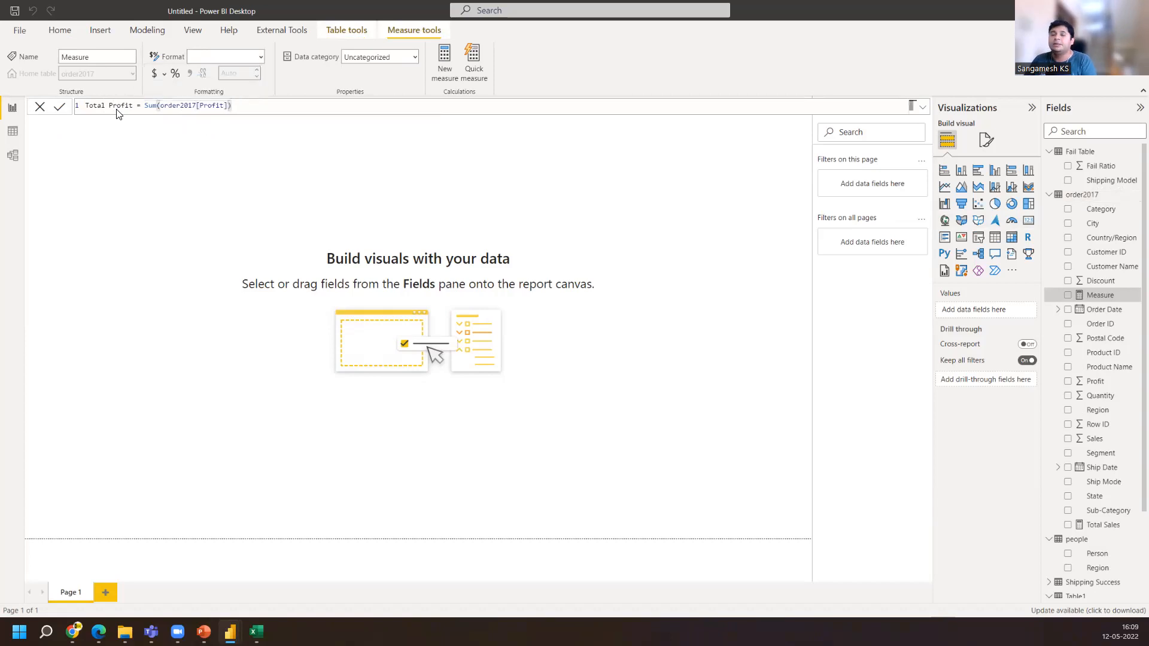
pyautogui.press('Return')
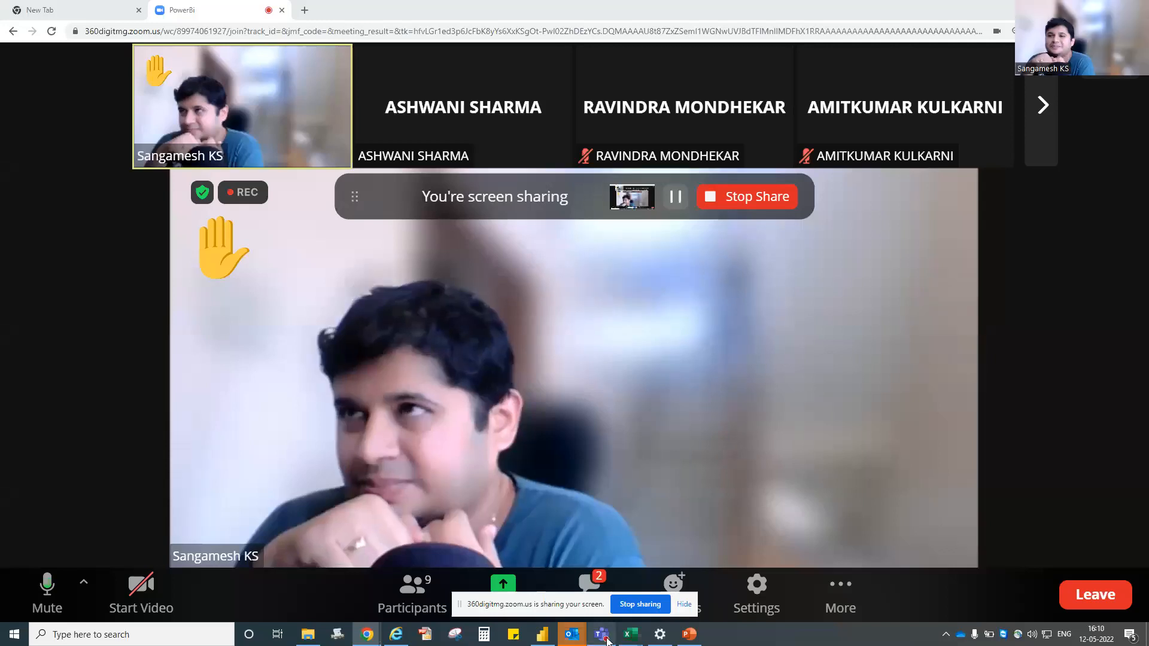
# Switch to Power BI and change the Total Sale measure's formula to SUM(order2017[Sales])
pyautogui.click(543, 636)
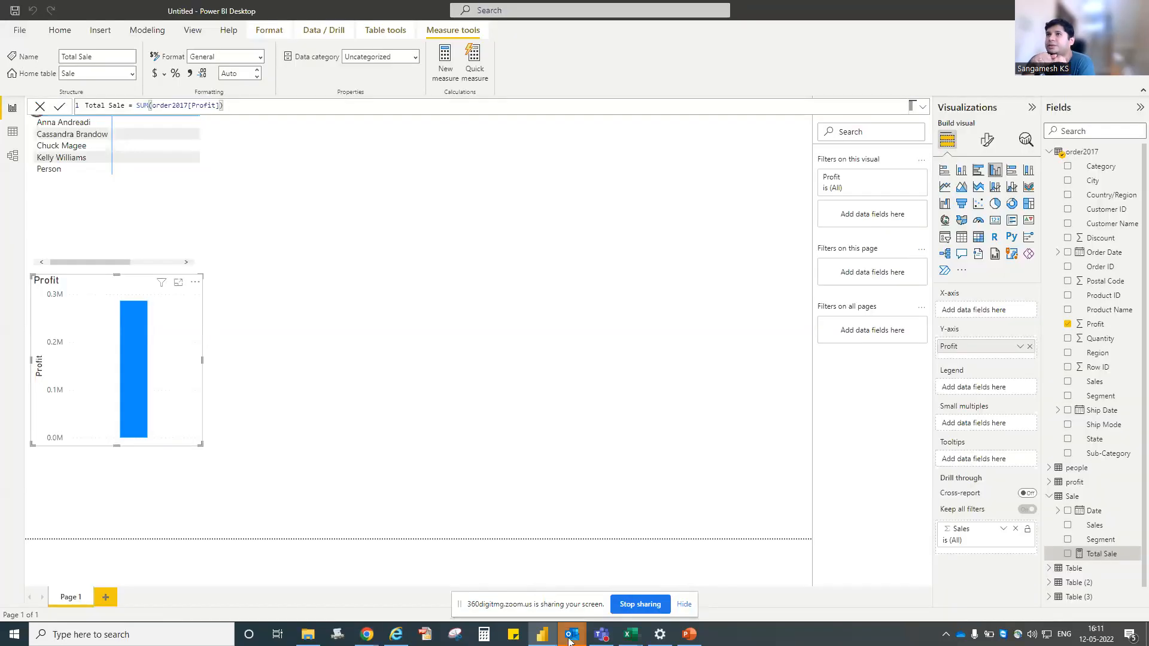
pyautogui.moveTo(570, 642)
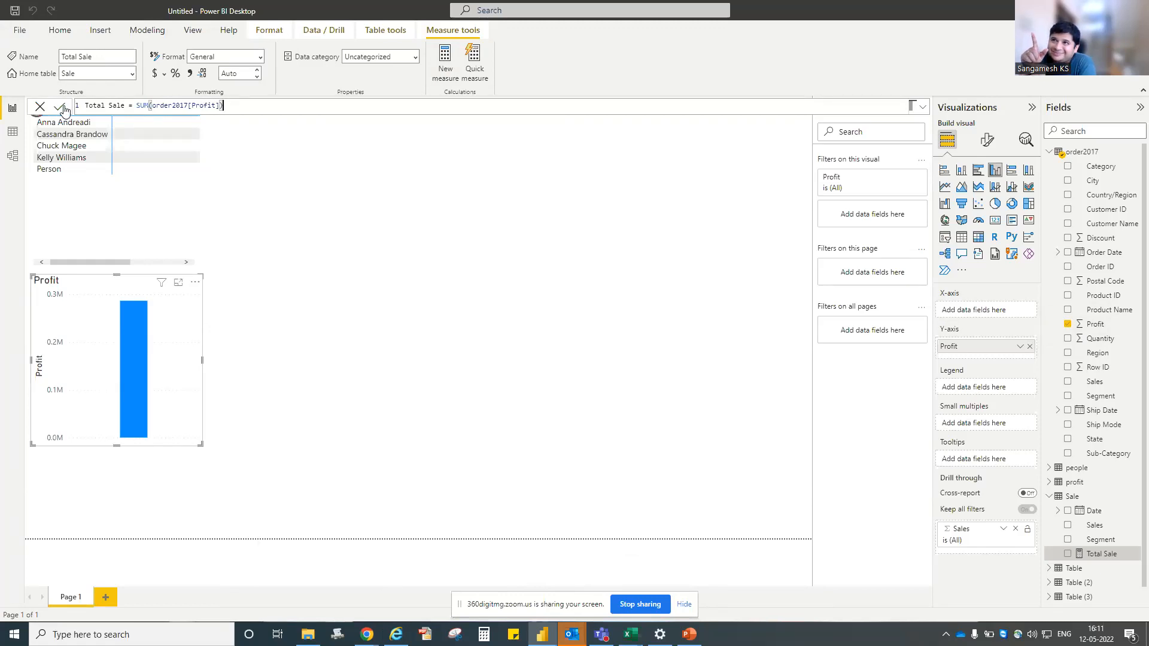
pyautogui.click(127, 105)
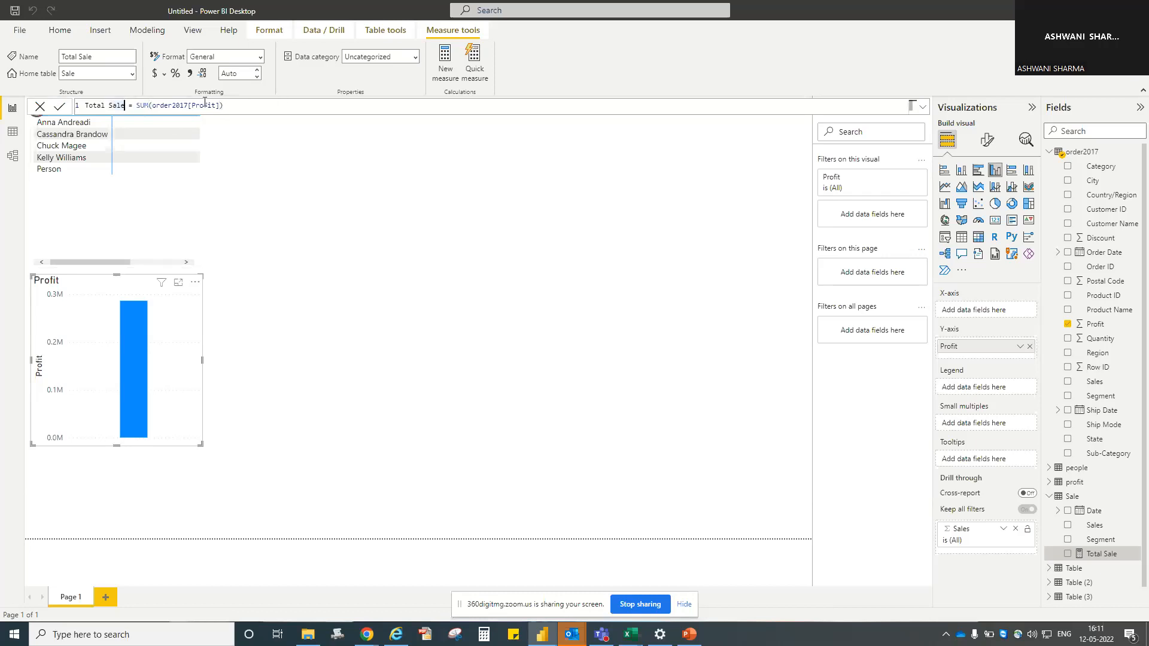
pyautogui.click(218, 106)
pyautogui.press('BackSpace')
pyautogui.press('BackSpace')
pyautogui.press('BackSpace')
pyautogui.press('BackSpace')
pyautogui.press('BackSpace')
pyautogui.press('BackSpace')
pyautogui.press('BackSpace')
pyautogui.press('BackSpace')
pyautogui.press('BackSpace')
pyautogui.press('BackSpace')
pyautogui.press('BackSpace')
pyautogui.press('BackSpace')
pyautogui.press('BackSpace')
pyautogui.press('BackSpace')
pyautogui.press('BackSpace')
pyautogui.press('BackSpace')
pyautogui.press('BackSpace')
pyautogui.write('sale')
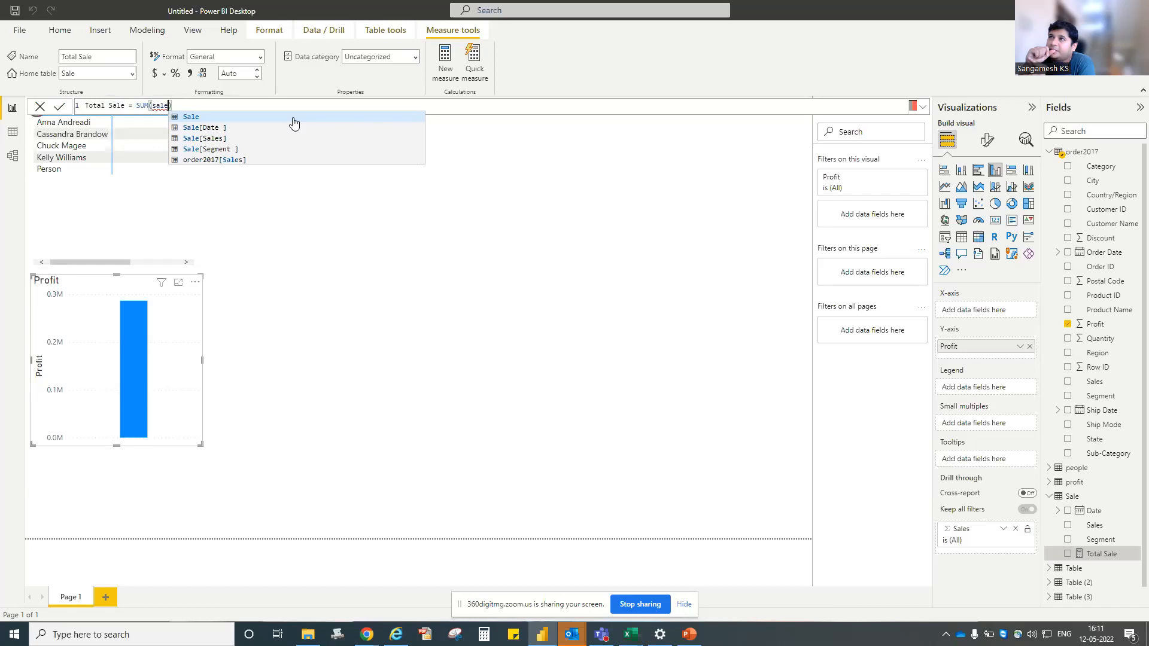
pyautogui.press('Down')
pyautogui.press('Down')
pyautogui.press('Down')
pyautogui.press('Down')
pyautogui.press('Tab')
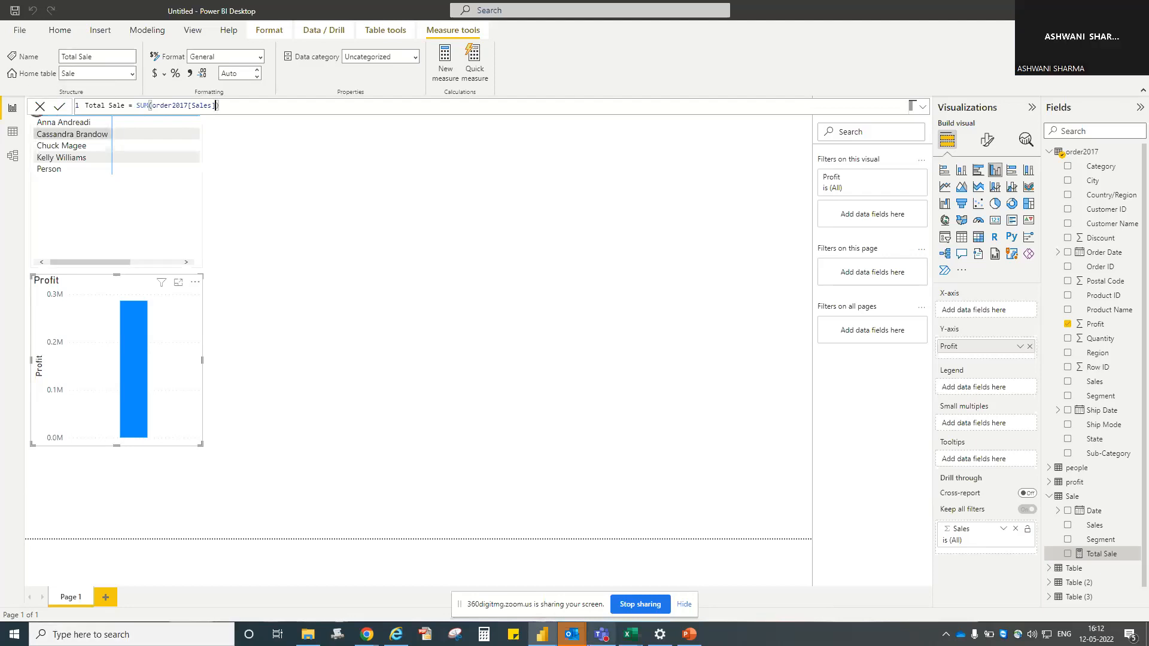
pyautogui.click(649, 605)
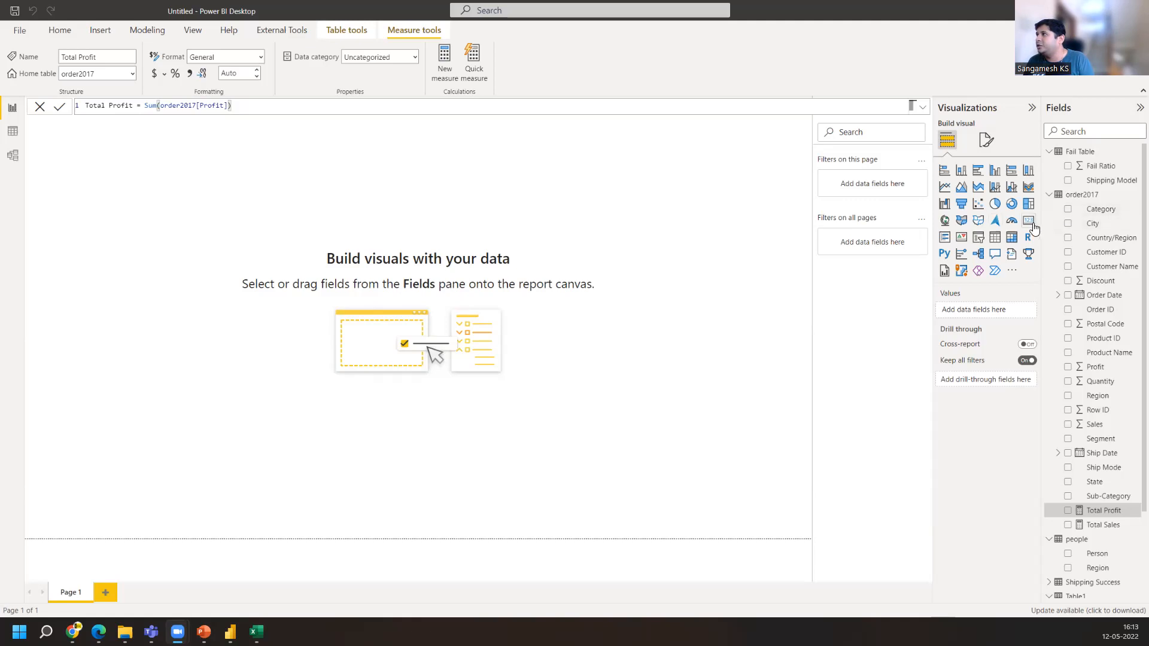
# Add a card visual to the canvas and display the Total Profit measure in it
pyautogui.click(1029, 223)
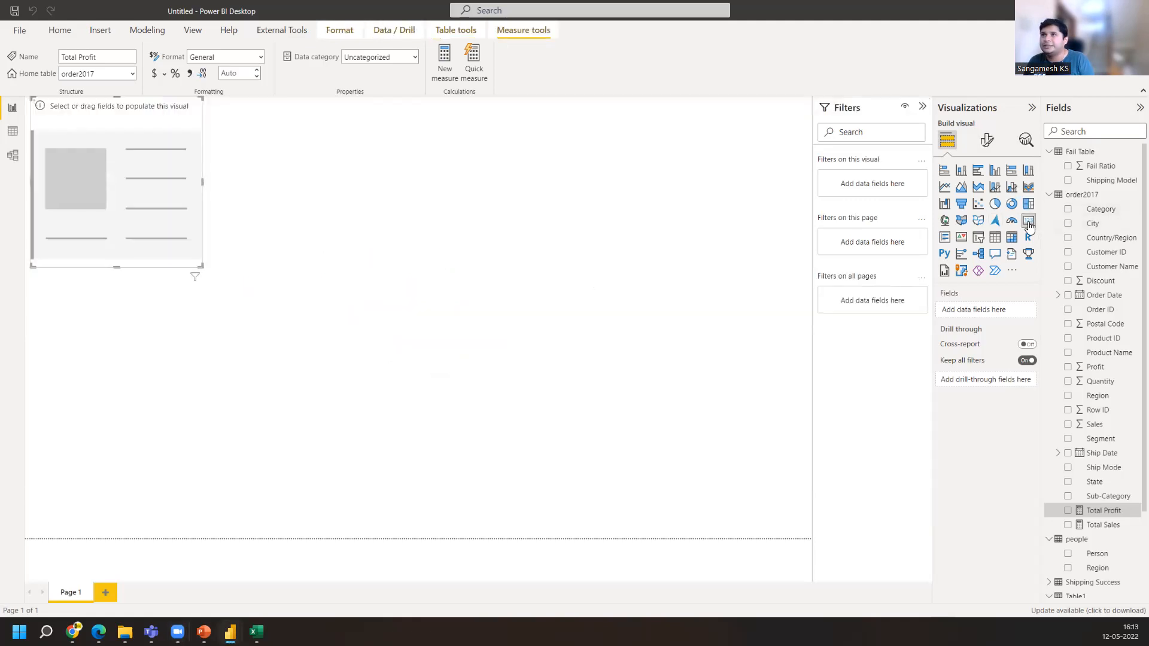
pyautogui.moveTo(127, 170); pyautogui.dragTo(239, 313)
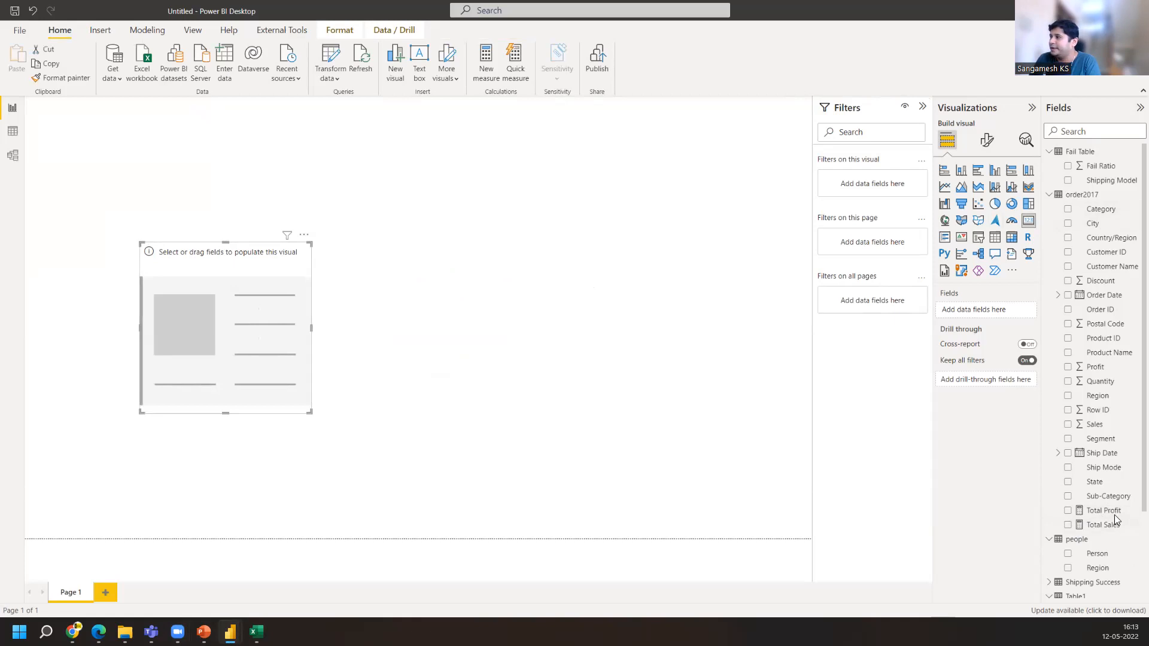
pyautogui.moveTo(1103, 515); pyautogui.dragTo(246, 344)
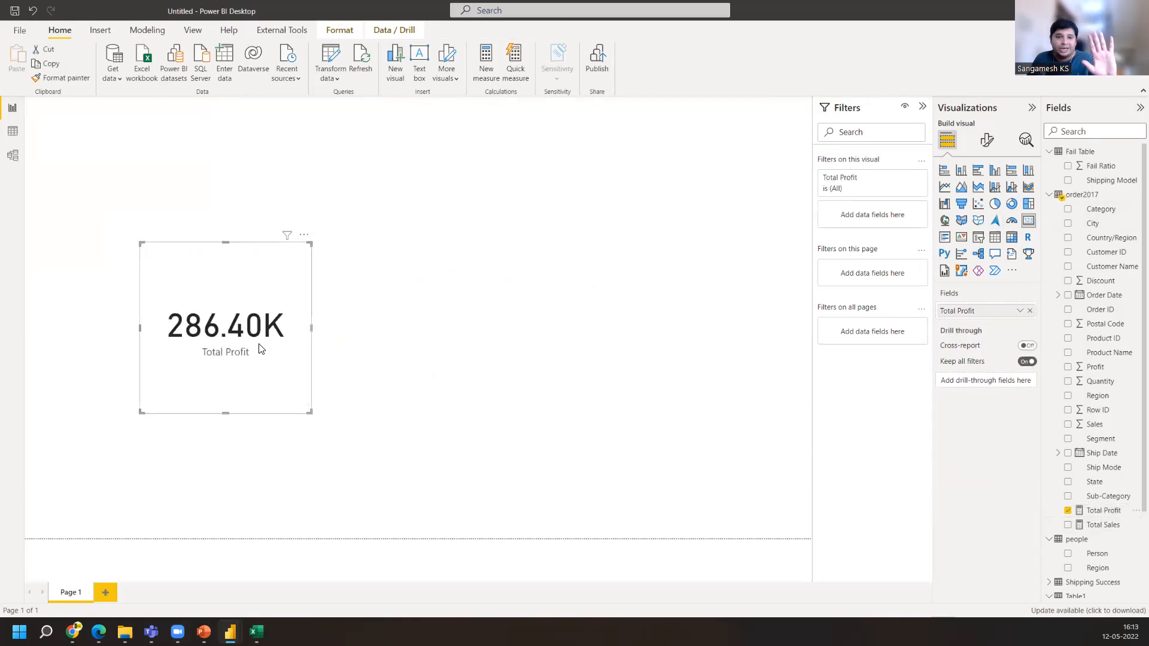
# Switch the card to display the Total Sales measure instead of Total Profit
pyautogui.click(1069, 511)
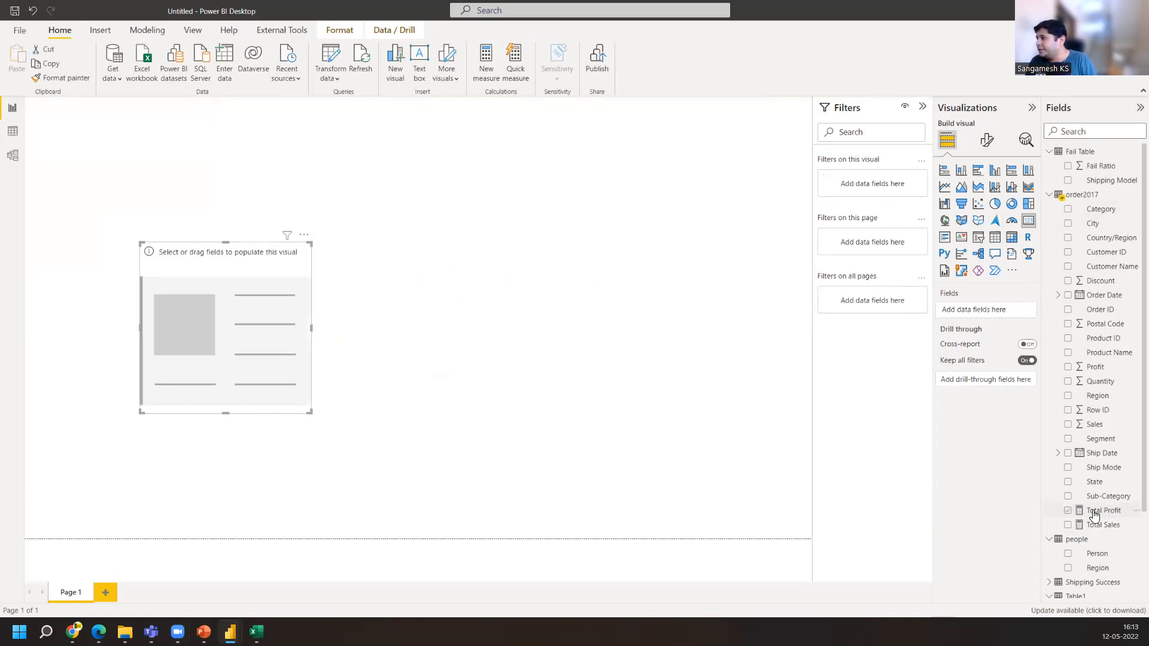
pyautogui.click(1068, 512)
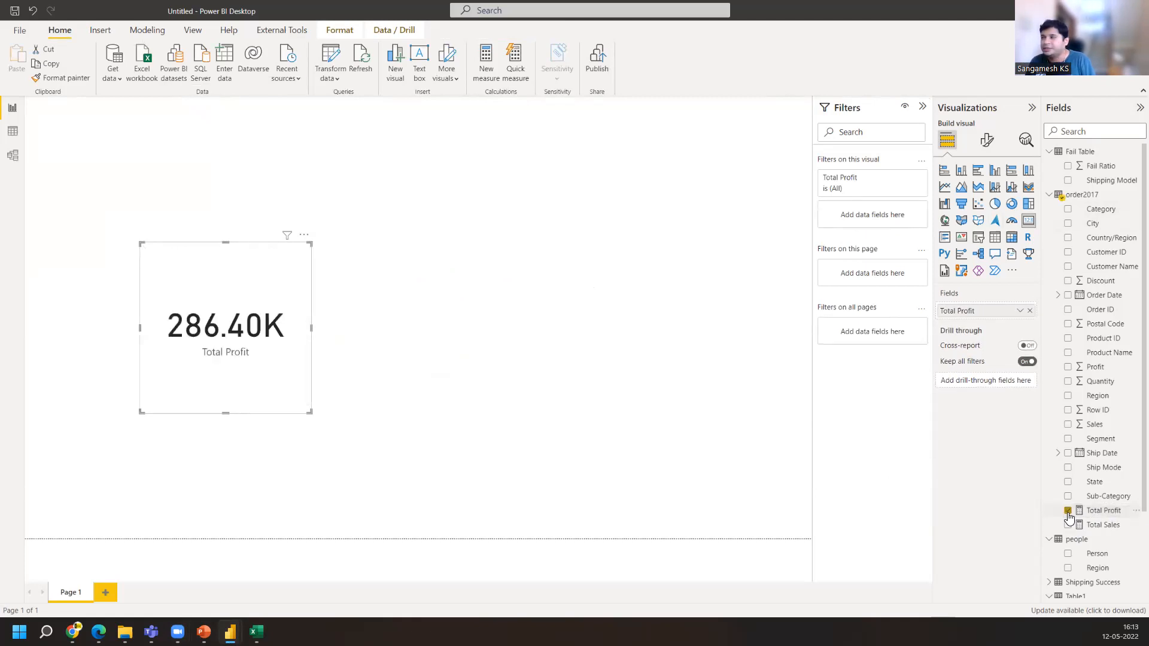
pyautogui.click(1069, 511)
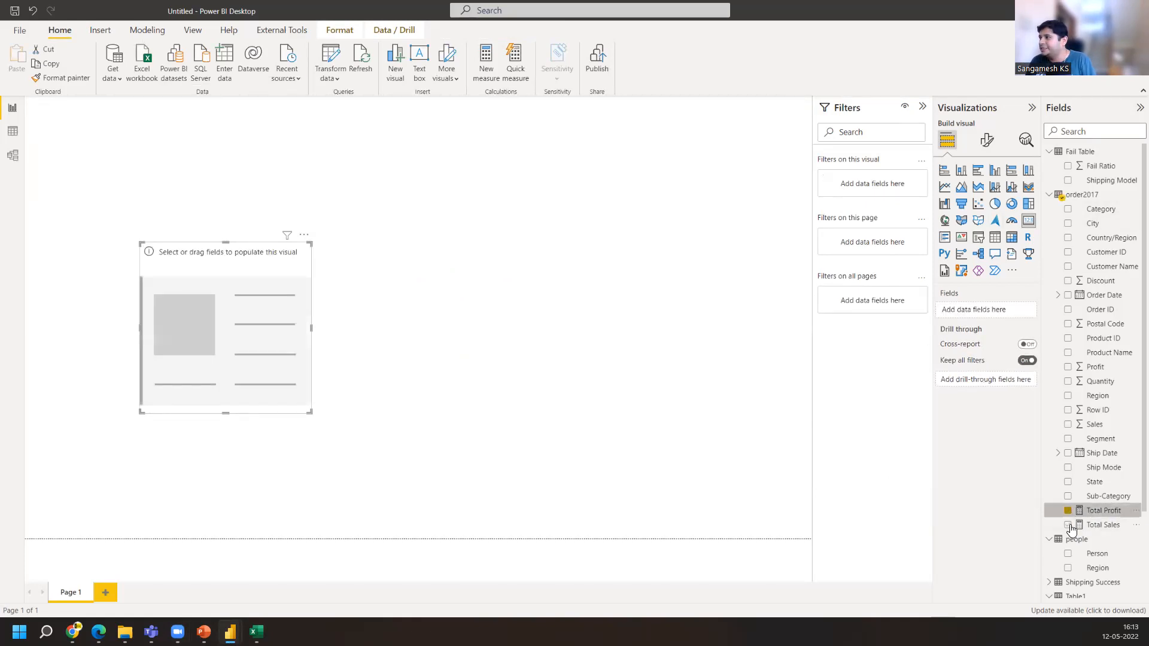
pyautogui.click(1068, 526)
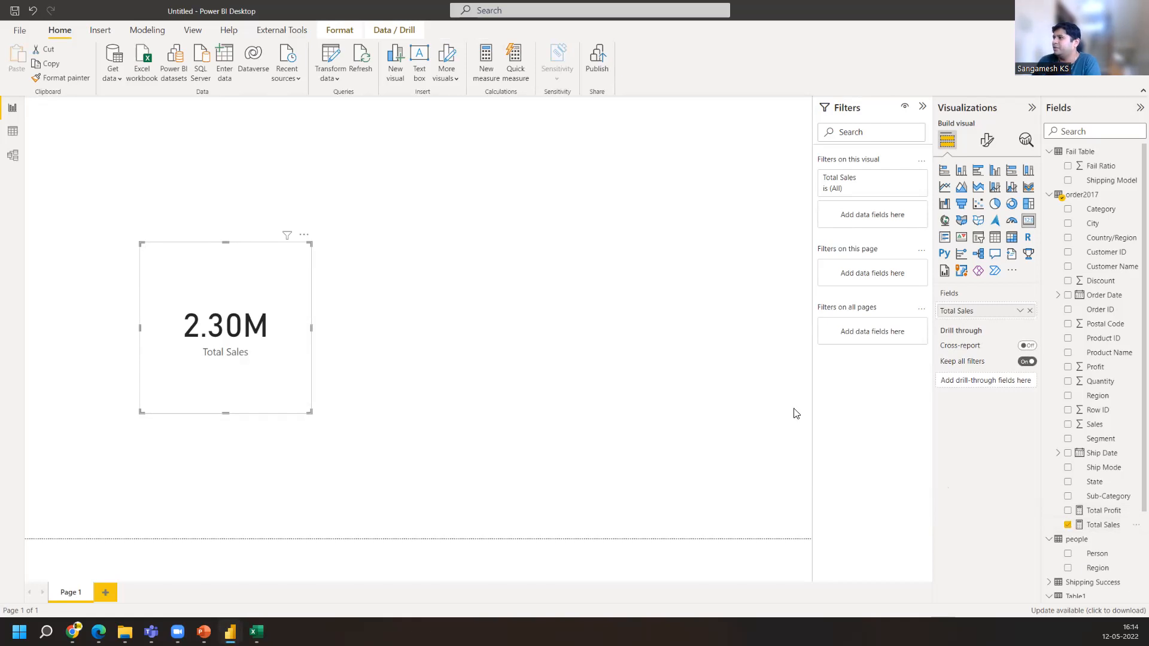
# Convert the card into a matrix with Segment as rows and Sales added as a value beside Total Sales
pyautogui.click(1012, 240)
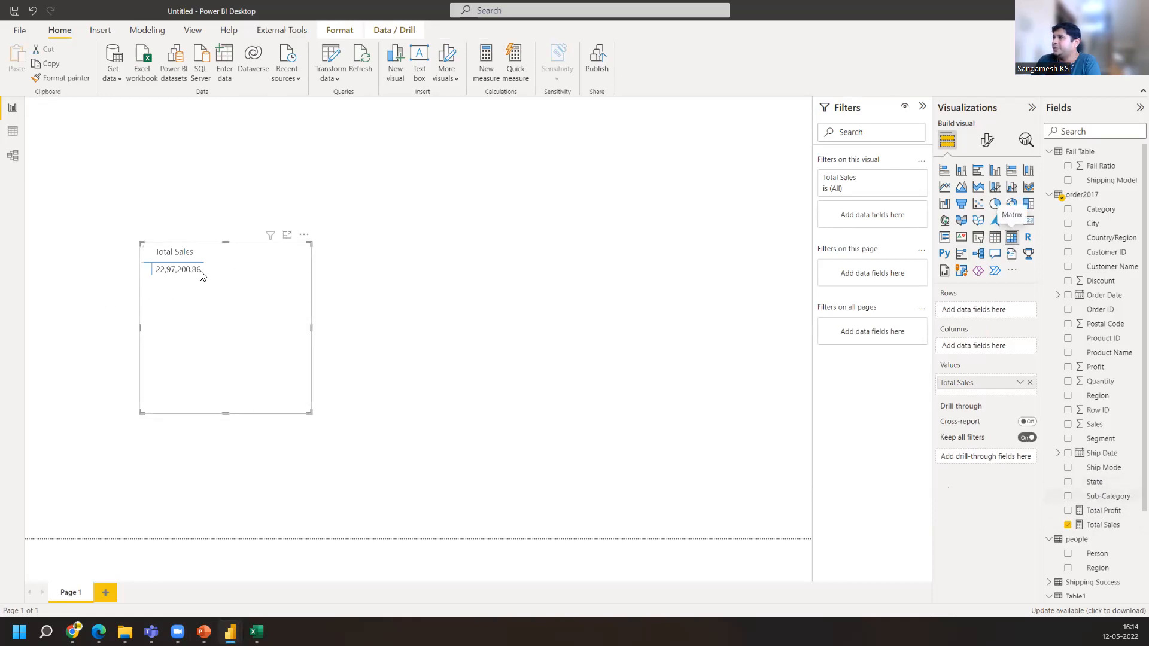
pyautogui.moveTo(1100, 440); pyautogui.dragTo(987, 310)
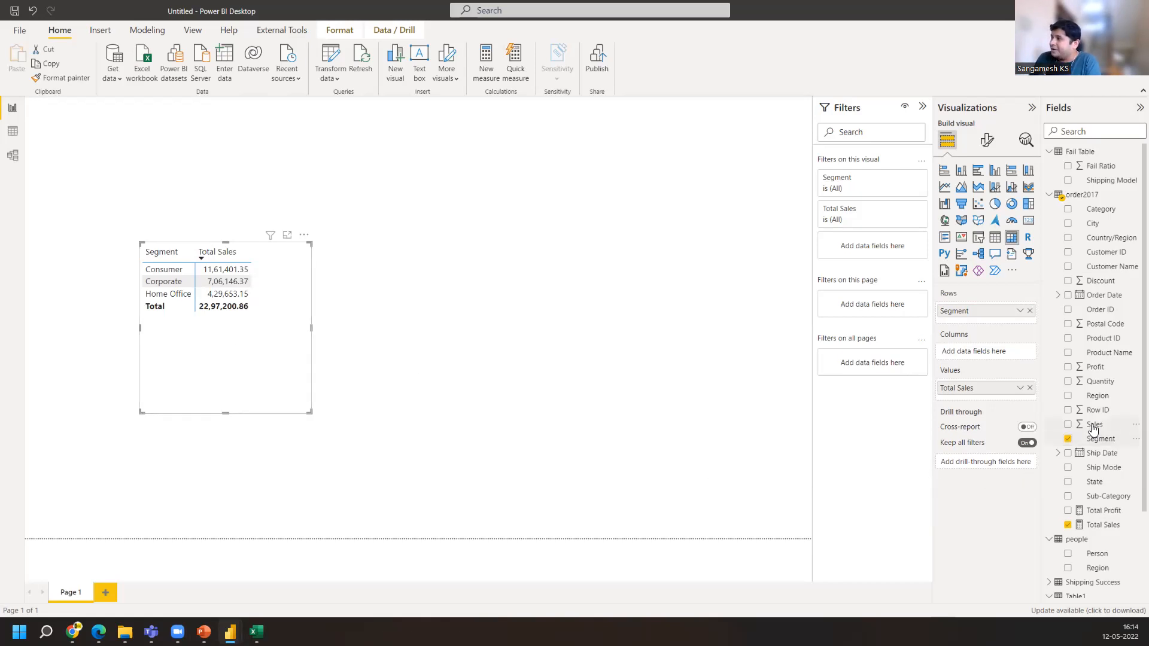
pyautogui.moveTo(1094, 427); pyautogui.dragTo(984, 398)
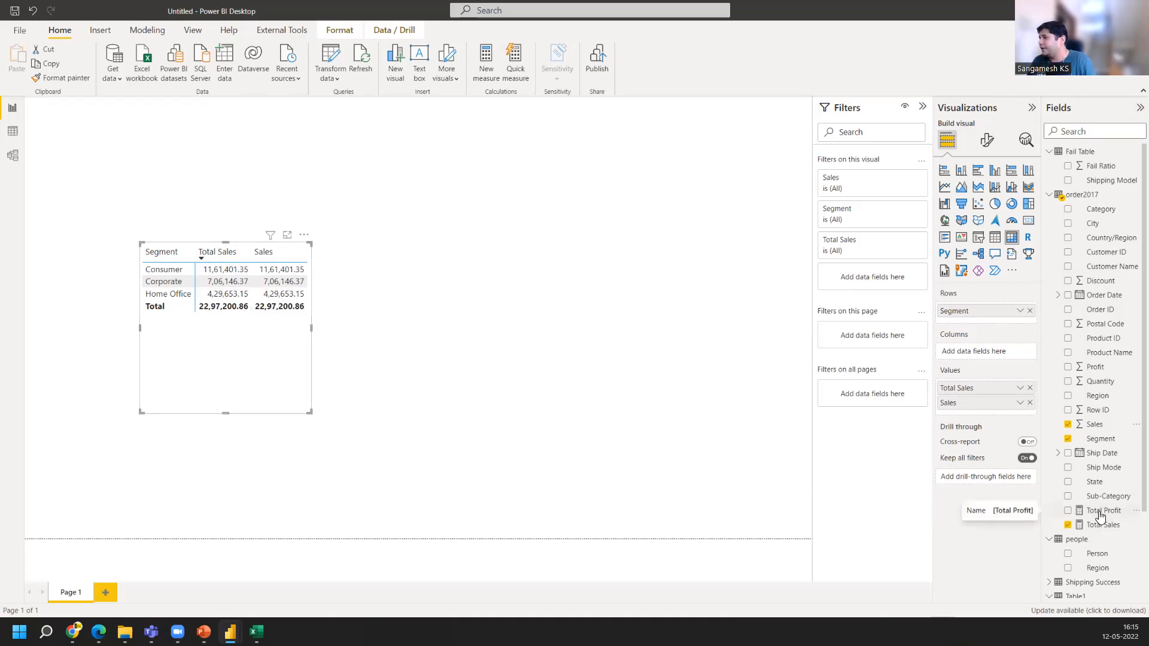
# Add Total Profit to the matrix values, widen the matrix, and remove the Sales value
pyautogui.moveTo(1099, 511); pyautogui.dragTo(984, 417)
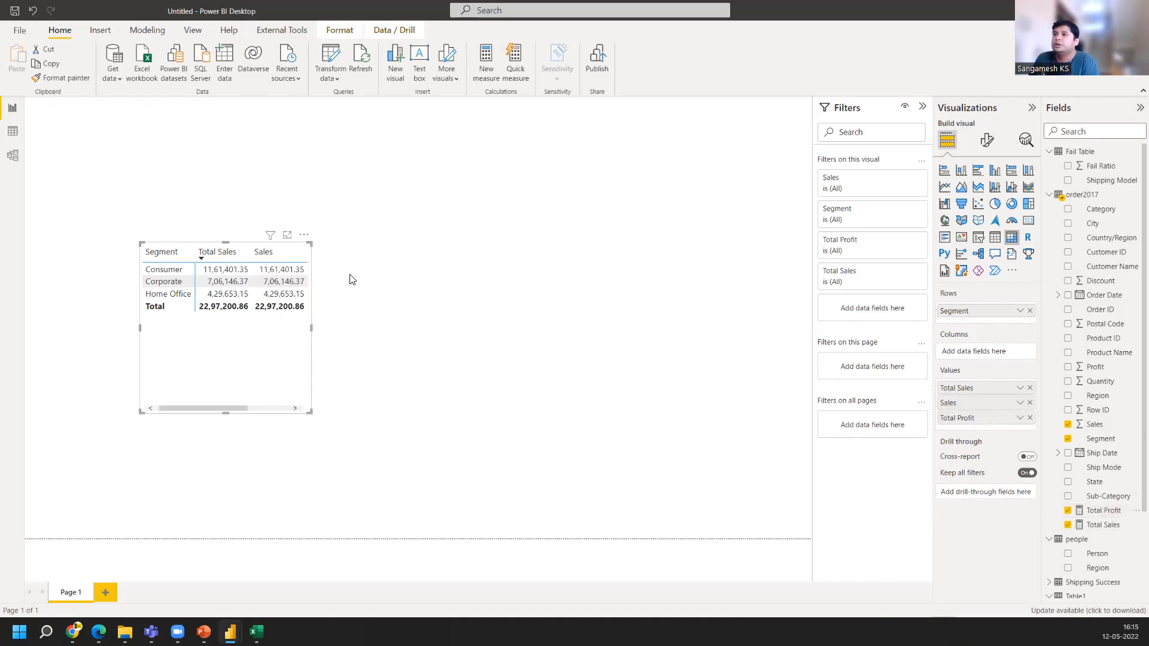
pyautogui.moveTo(312, 328); pyautogui.dragTo(400, 329)
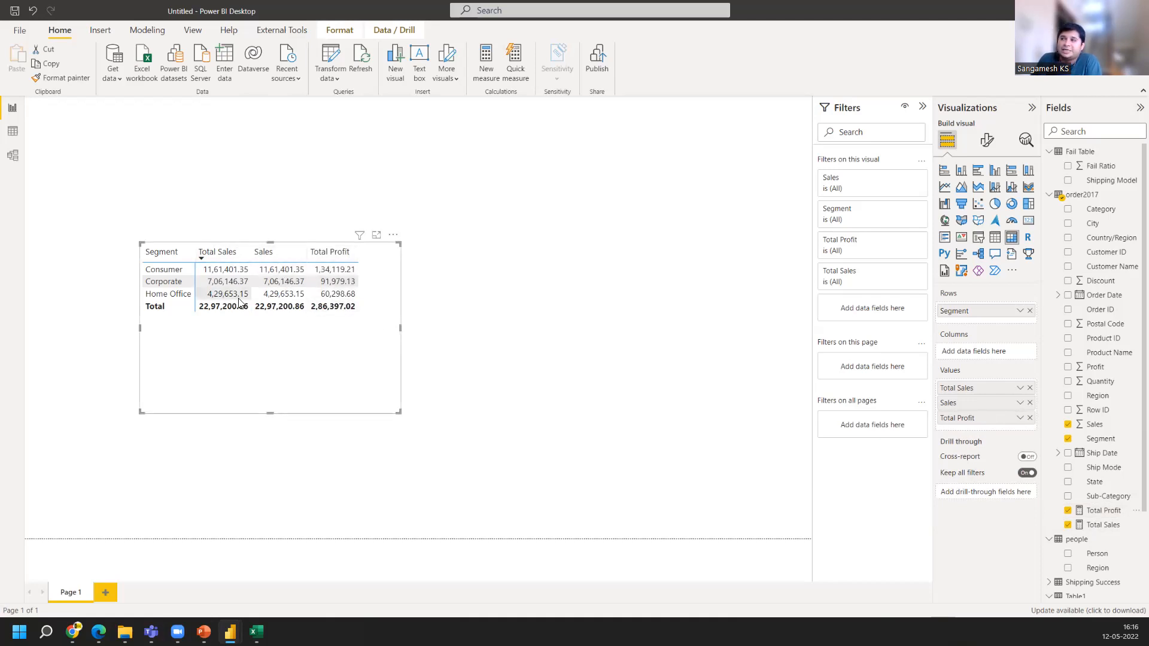
pyautogui.click(1030, 402)
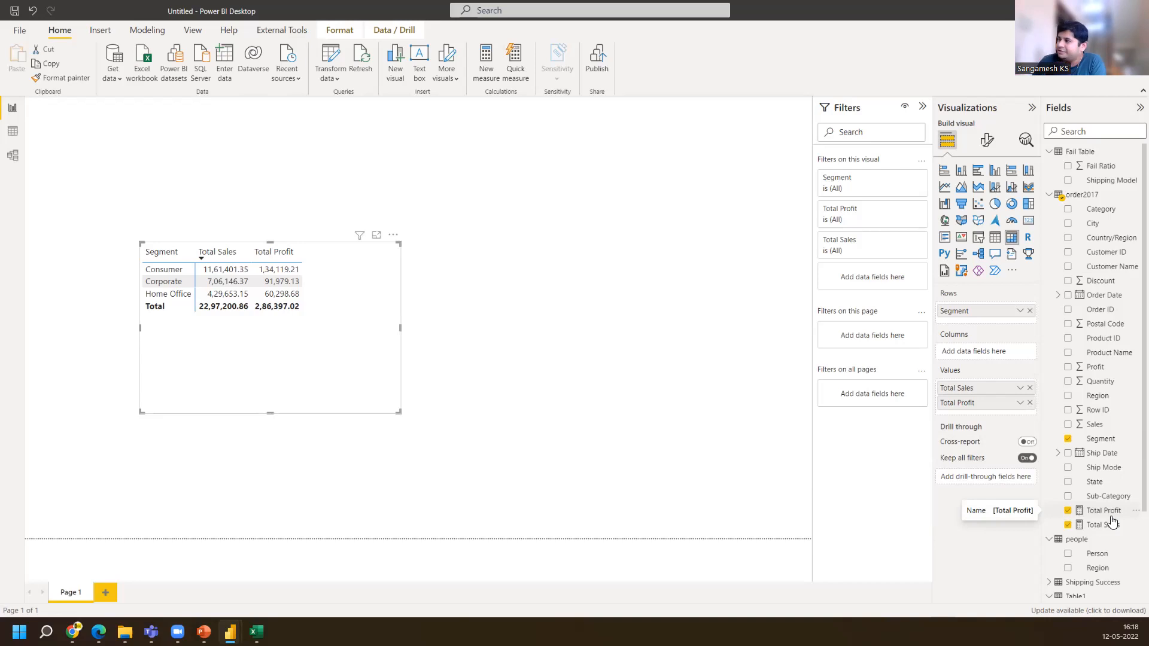
# Create a new measure in the order2017 table: Profit vs Sales Ratio = [Total Profit]/[Total Sales]
pyautogui.click(1106, 513)
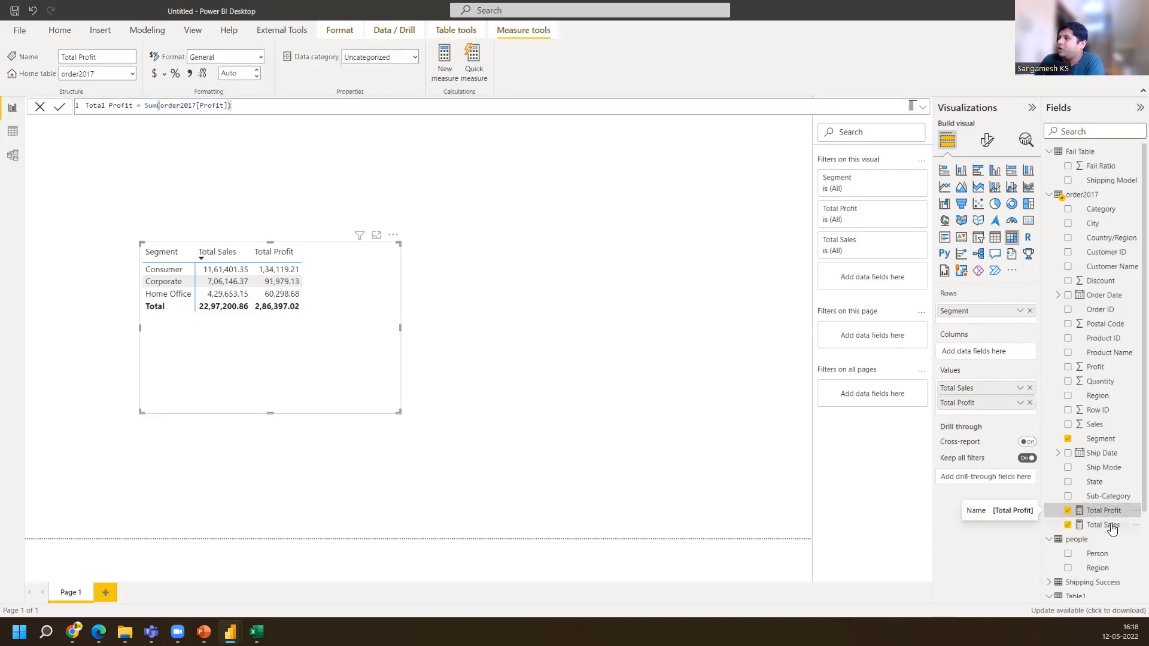
pyautogui.click(1112, 526)
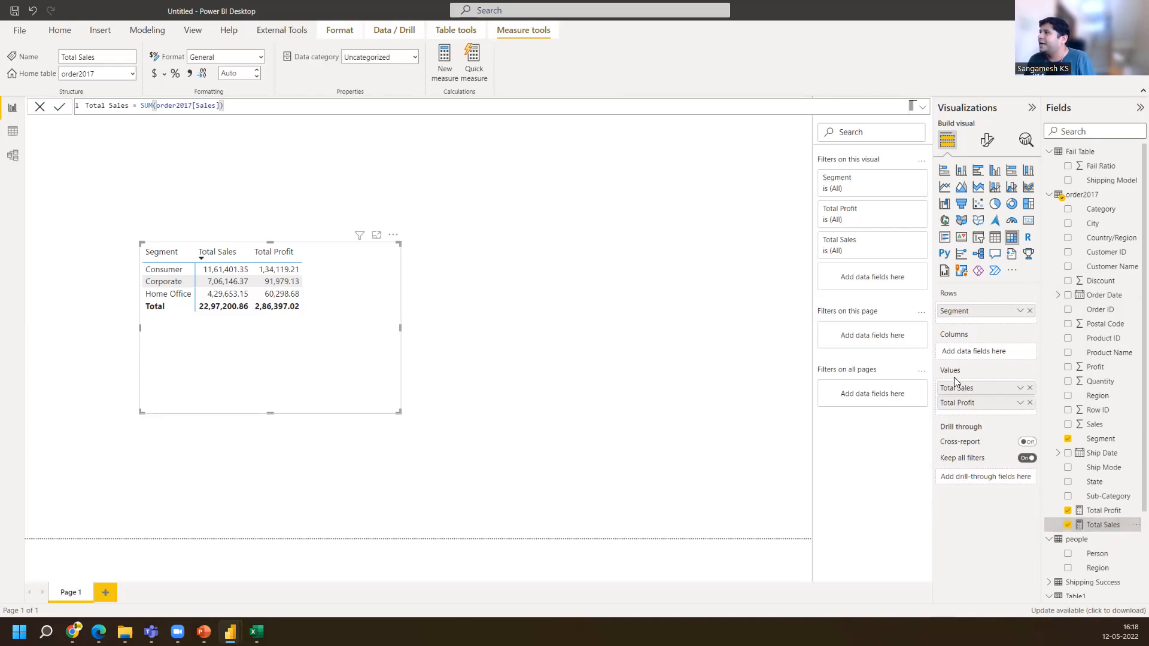
pyautogui.click(1136, 196)
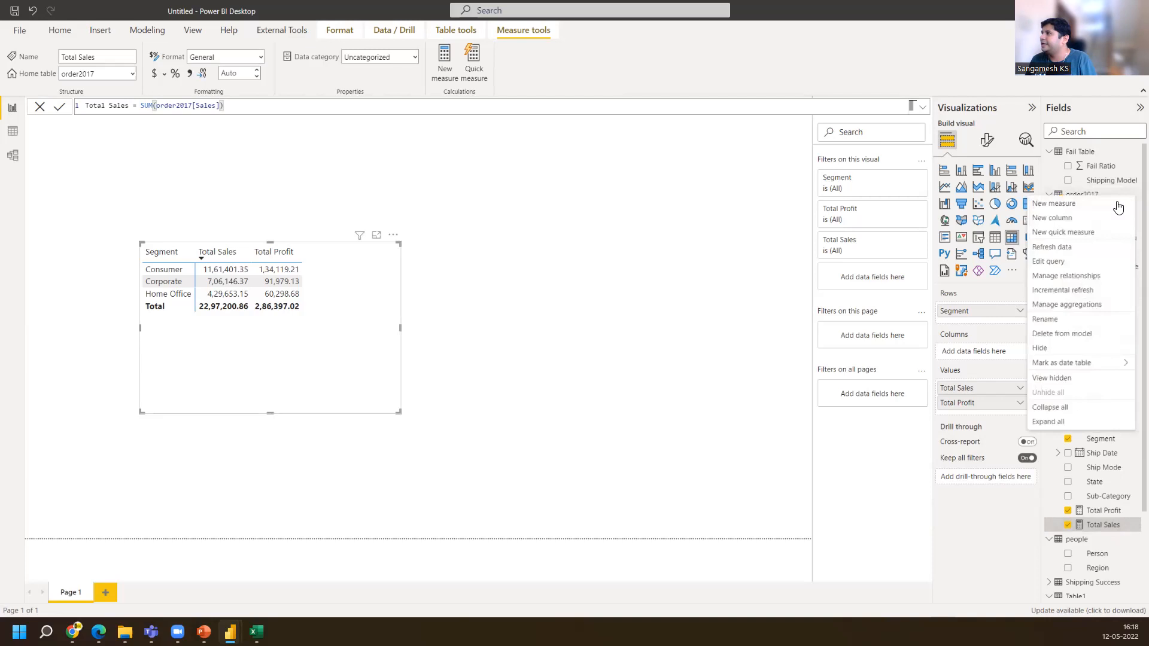
pyautogui.press('Escape')
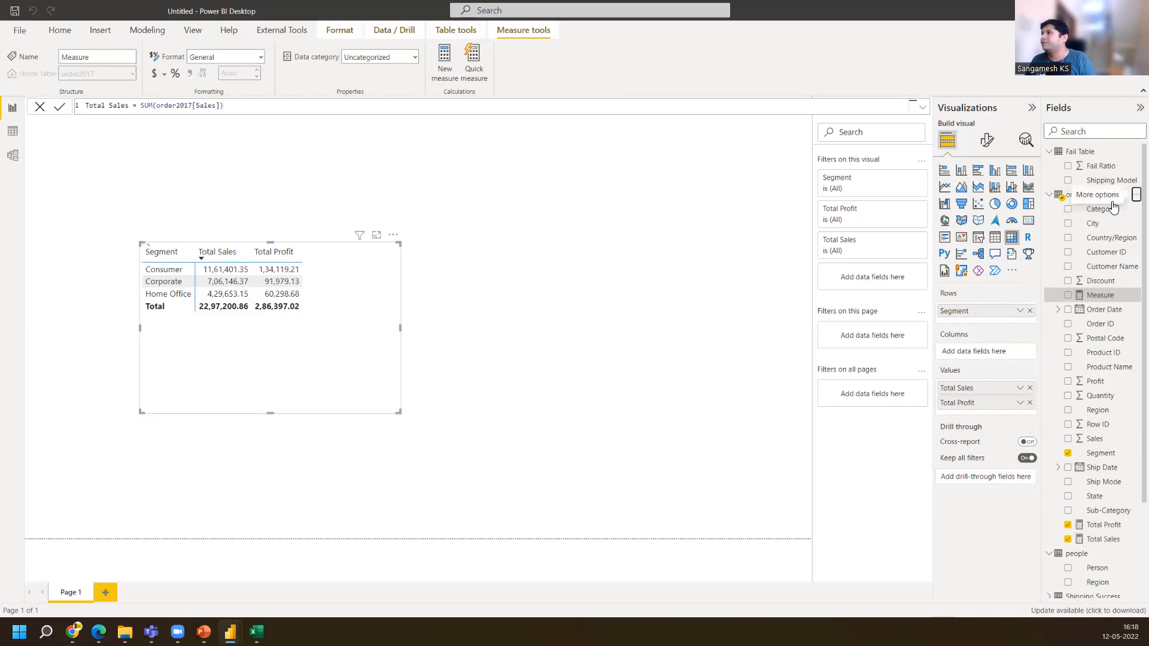
pyautogui.write('Profit vs Sales Ratio =')
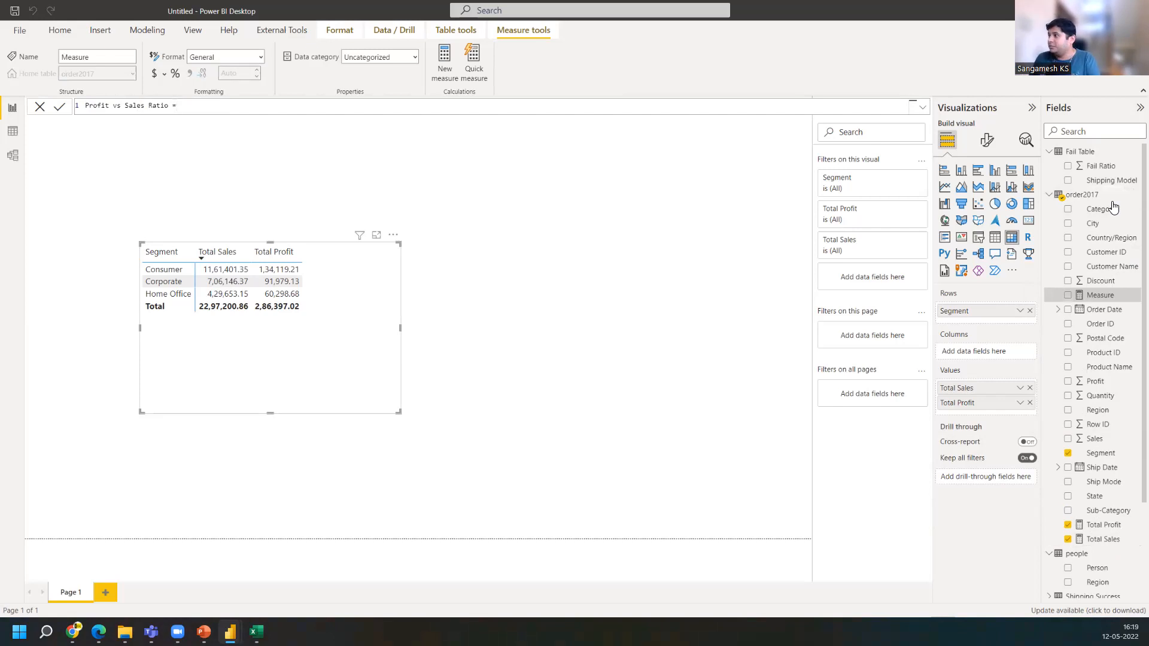
pyautogui.write('Tota')
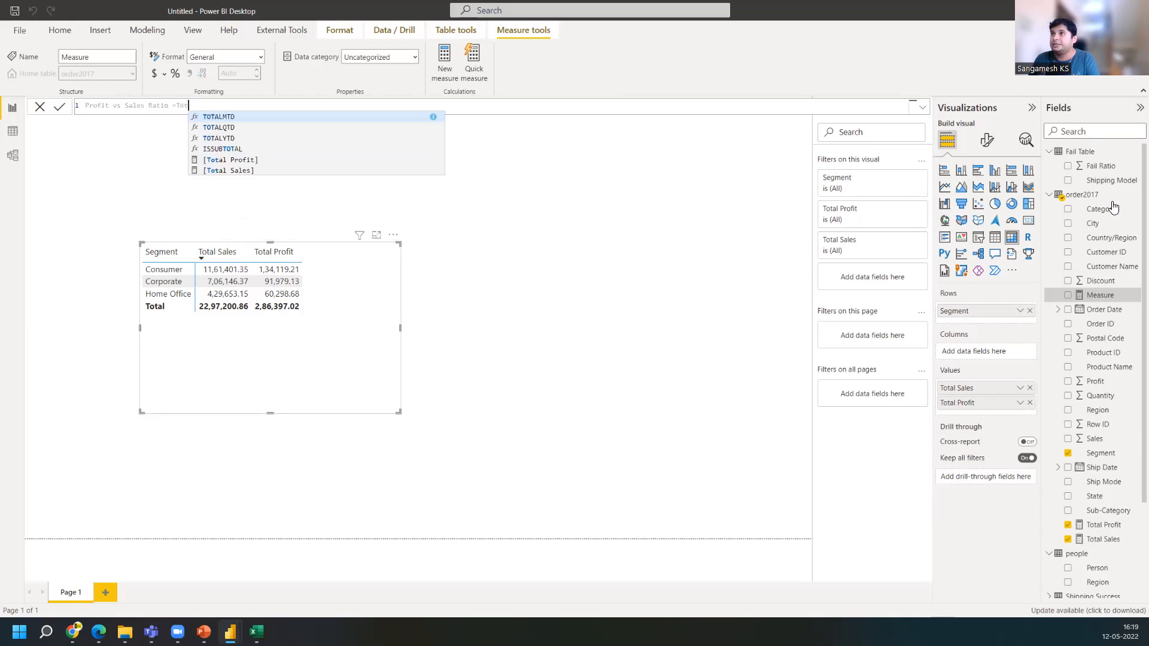
pyautogui.press('Down')
pyautogui.press('Down')
pyautogui.press('Down')
pyautogui.press('Down')
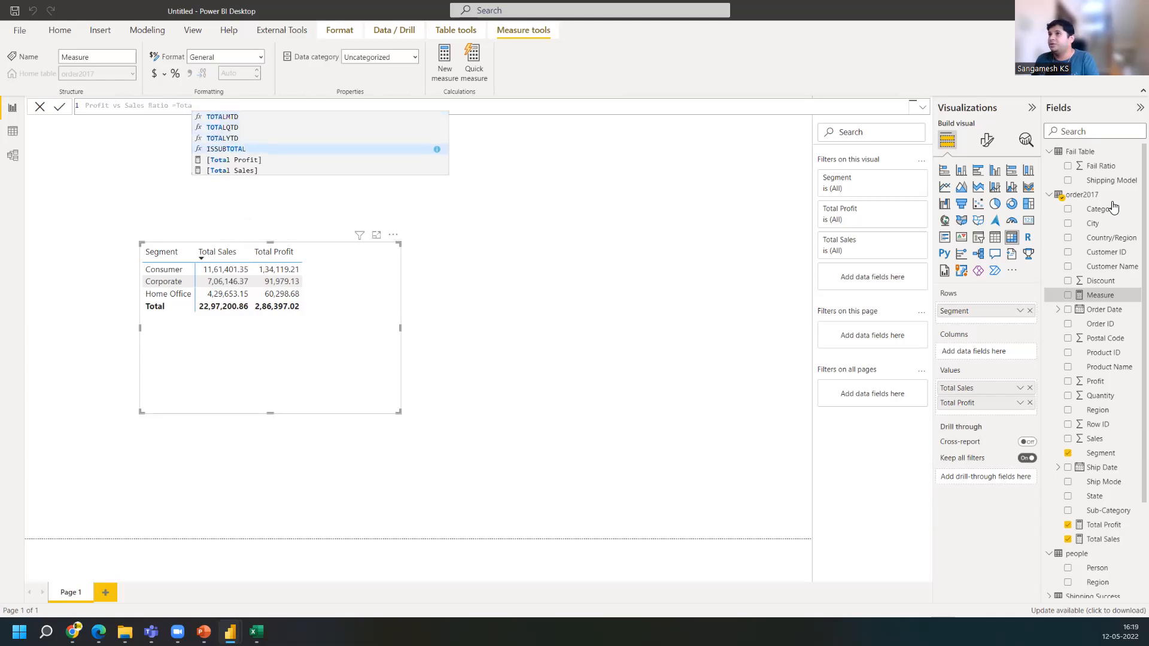
pyautogui.press('Tab')
pyautogui.write('/Sa')
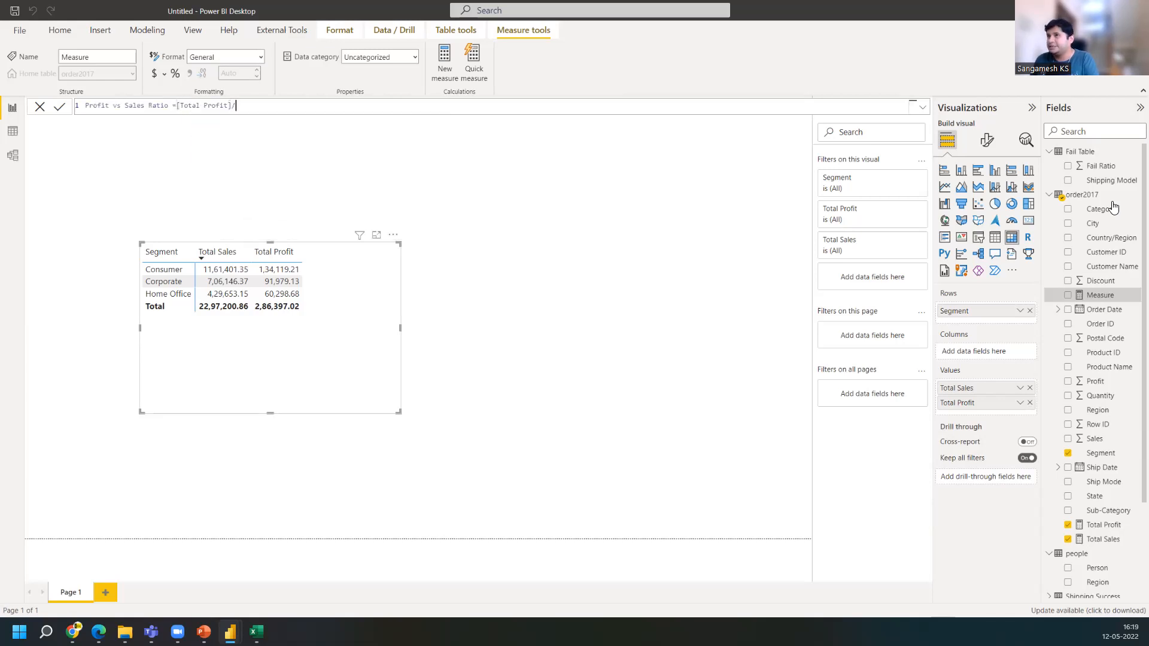
pyautogui.press('Escape')
pyautogui.press('BackSpace')
pyautogui.press('BackSpace')
pyautogui.write('Total ')
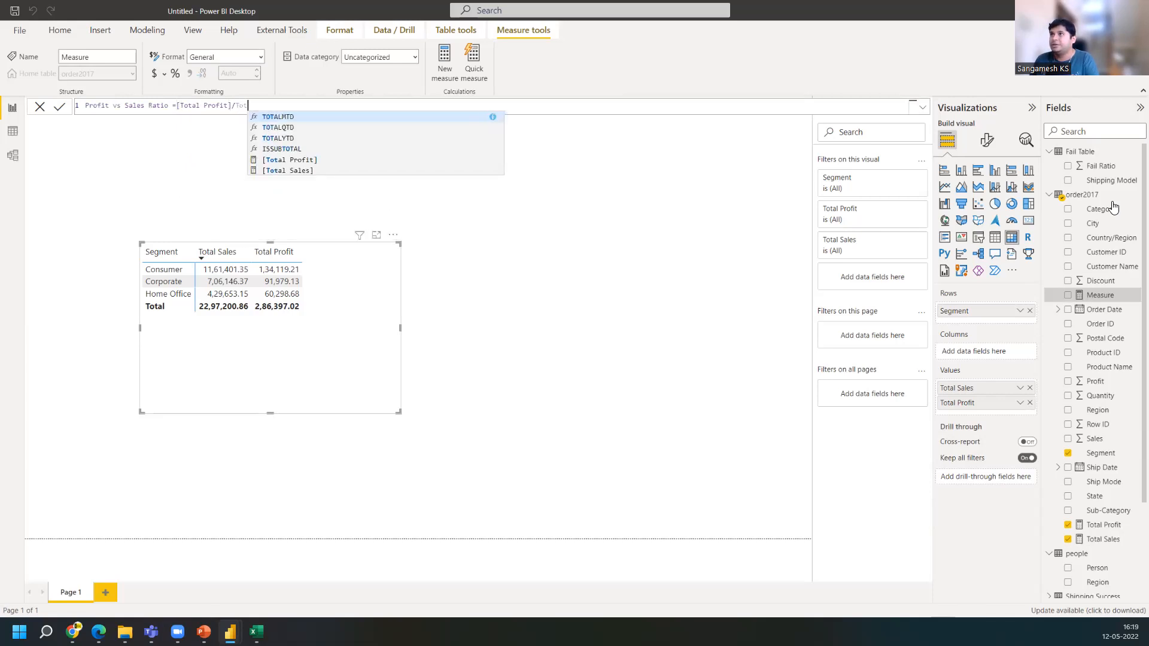
pyautogui.write('Sal')
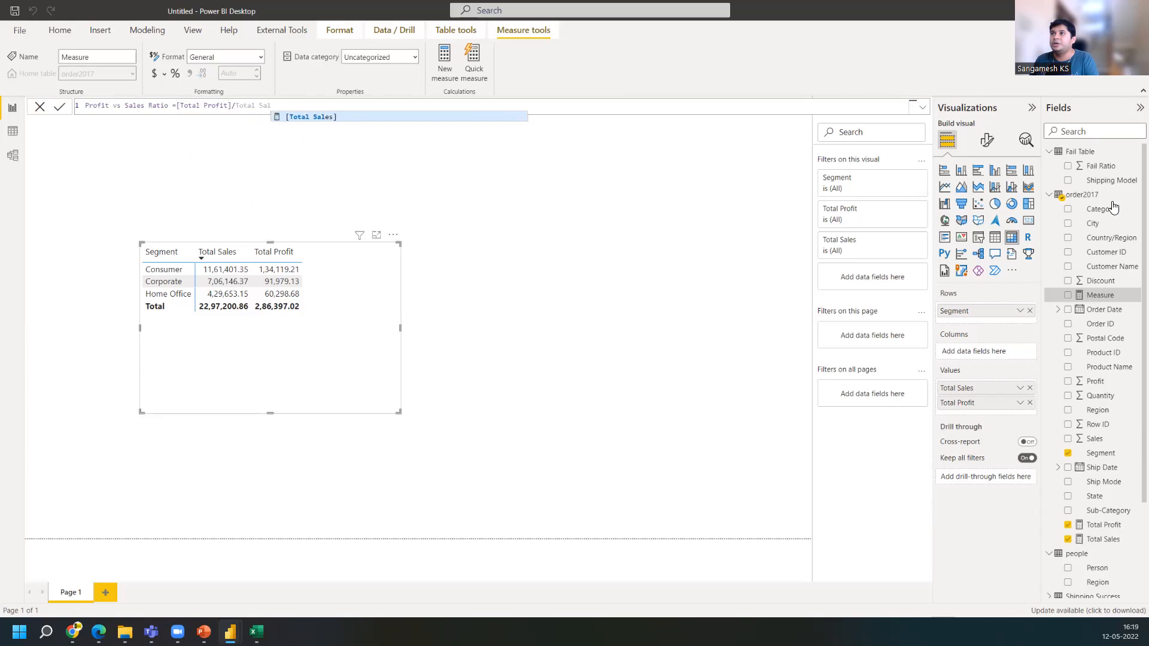
pyautogui.press('Tab')
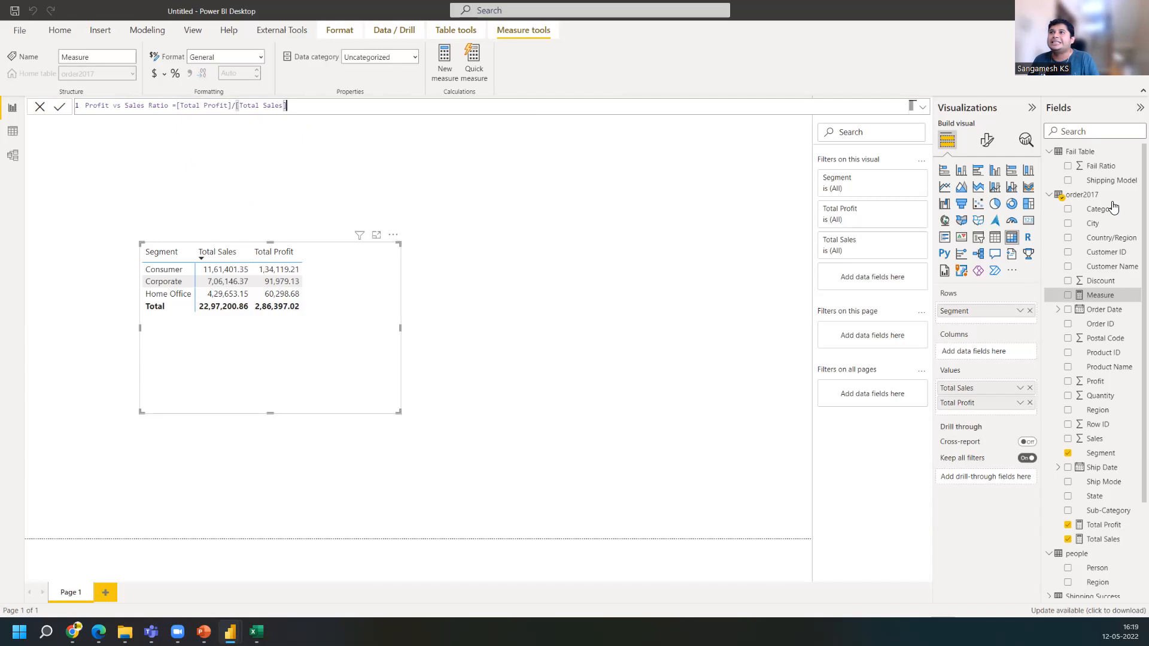
# Rewrite the Profit vs Sales Ratio formula as DIVIDE([Total Profit],[Total Sales]) and commit the measure
pyautogui.click(178, 105)
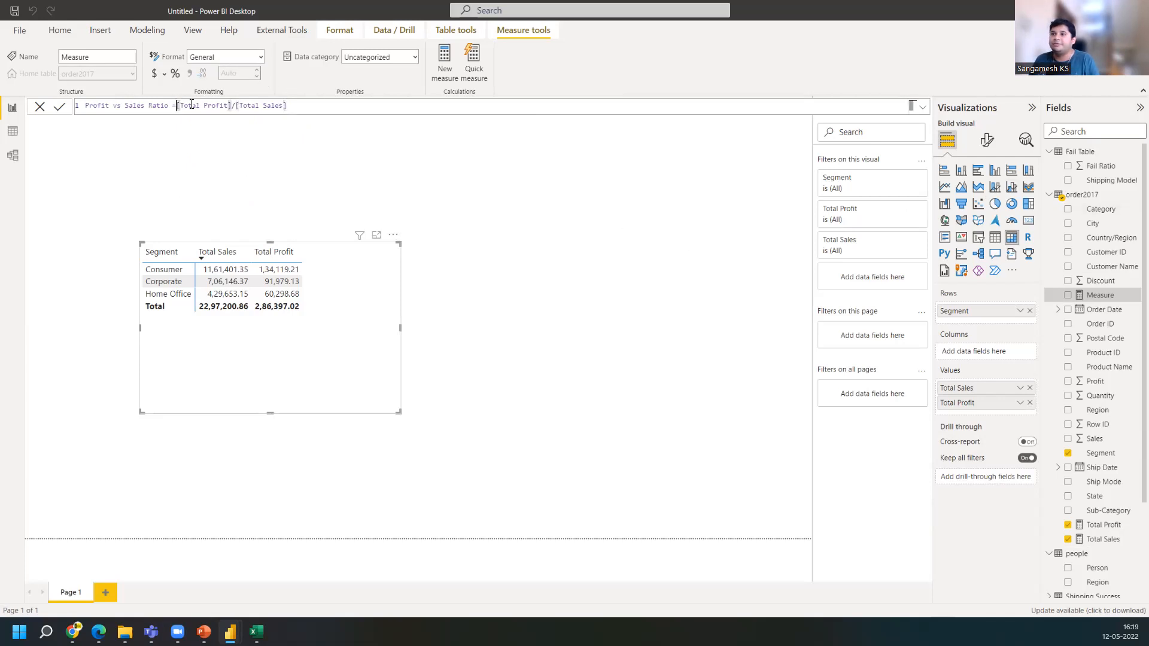
pyautogui.write('Divide')
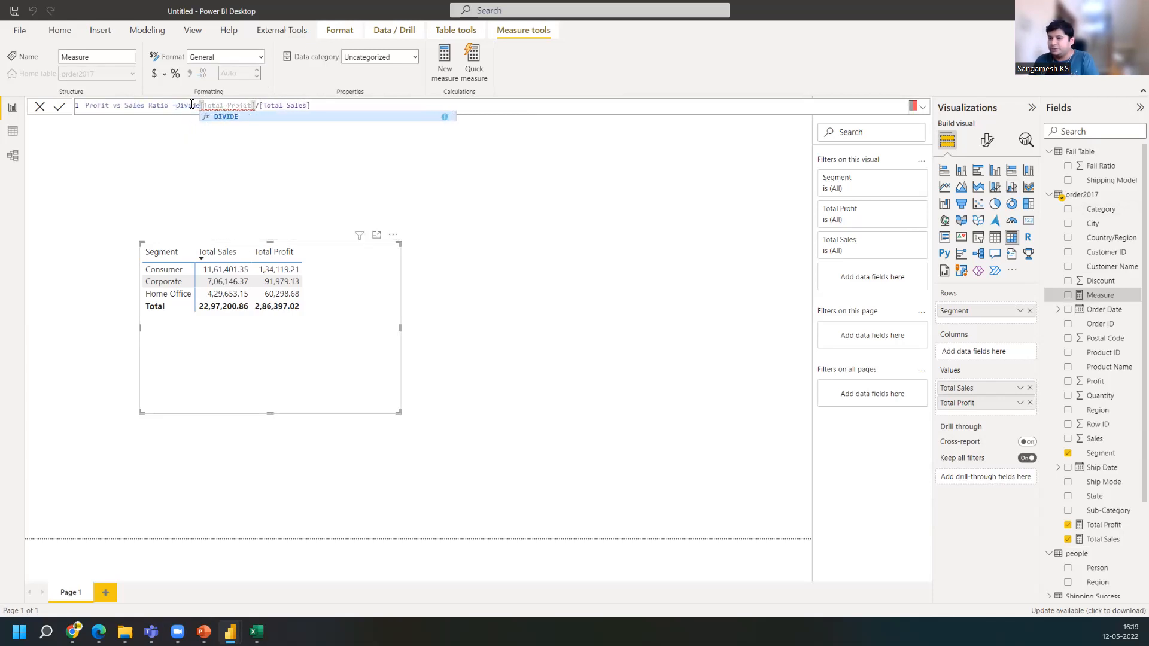
pyautogui.press('Tab')
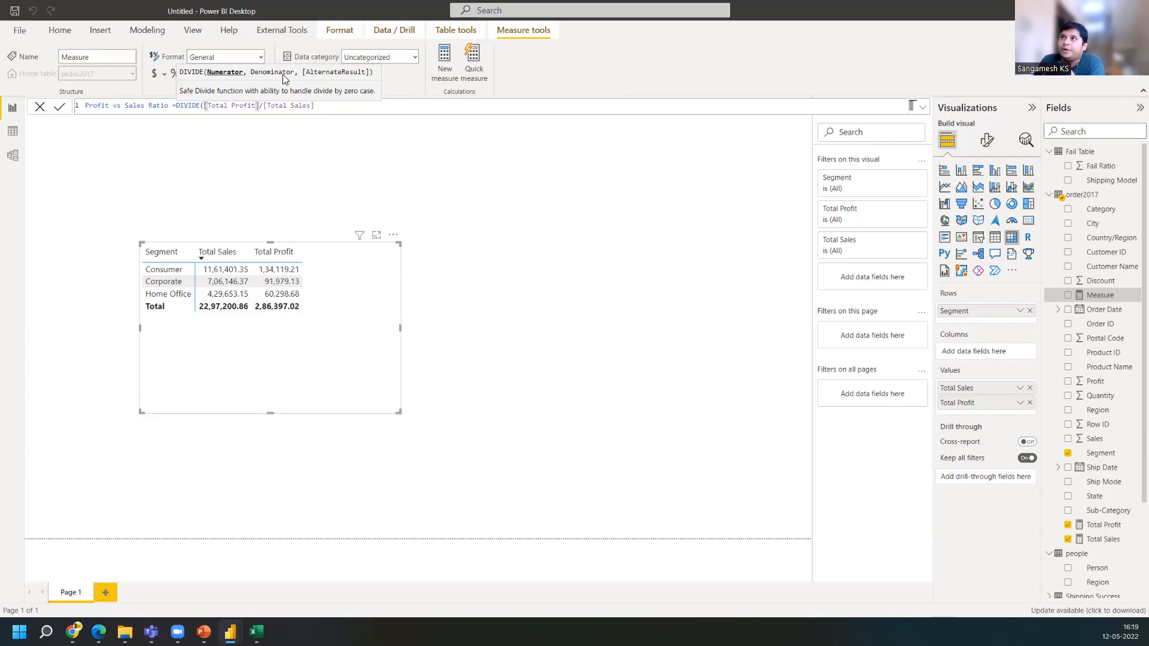
pyautogui.press('End')
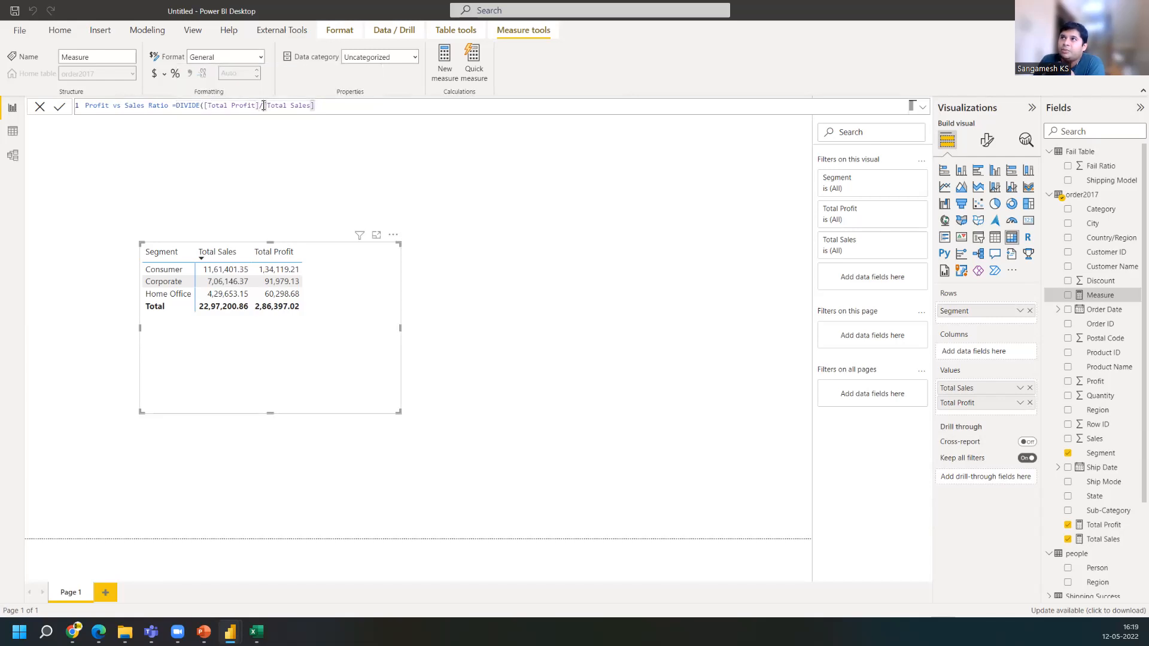
pyautogui.press('BackSpace')
pyautogui.write(',')
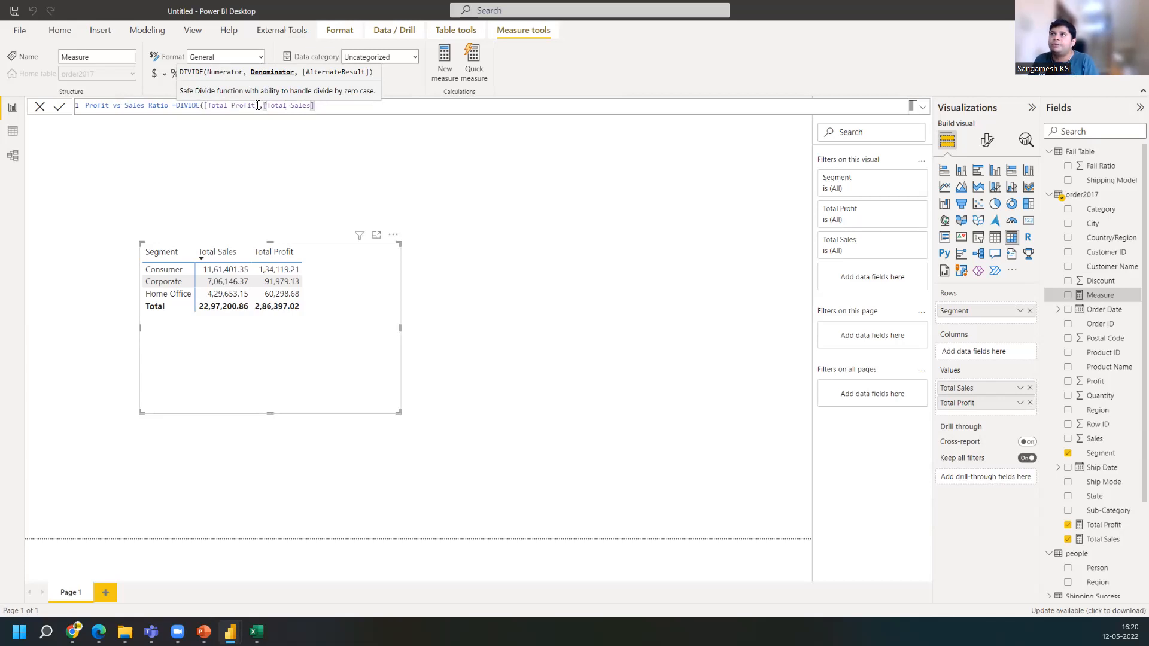
pyautogui.click(261, 106)
pyautogui.write(',')
pyautogui.click(327, 105)
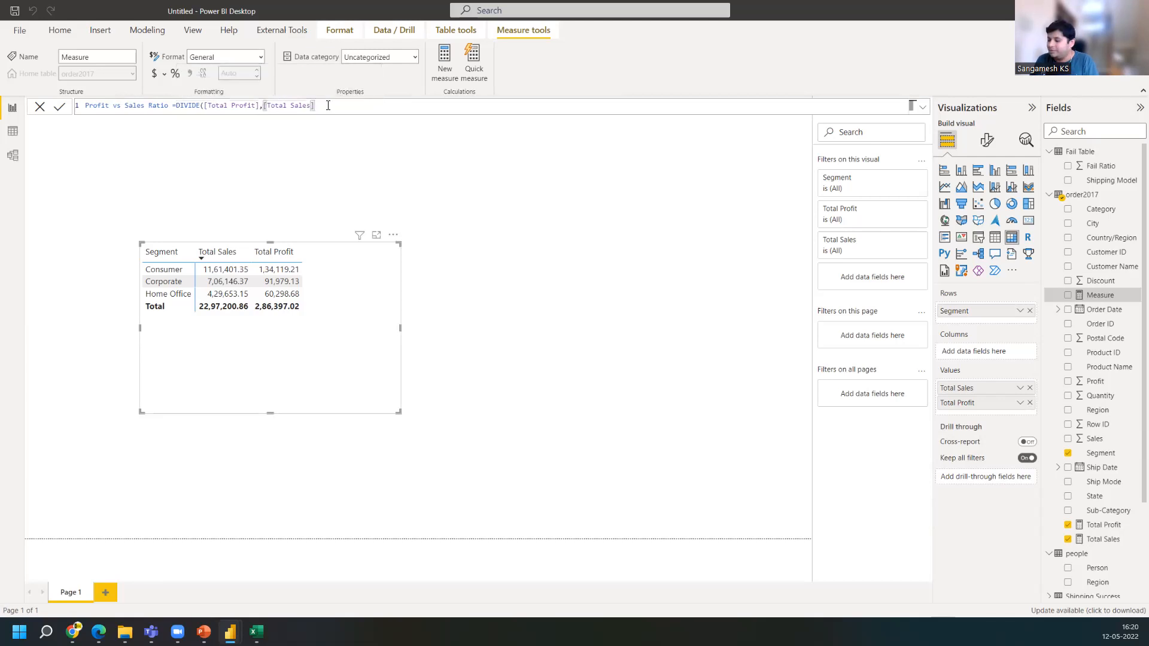
pyautogui.write(')')
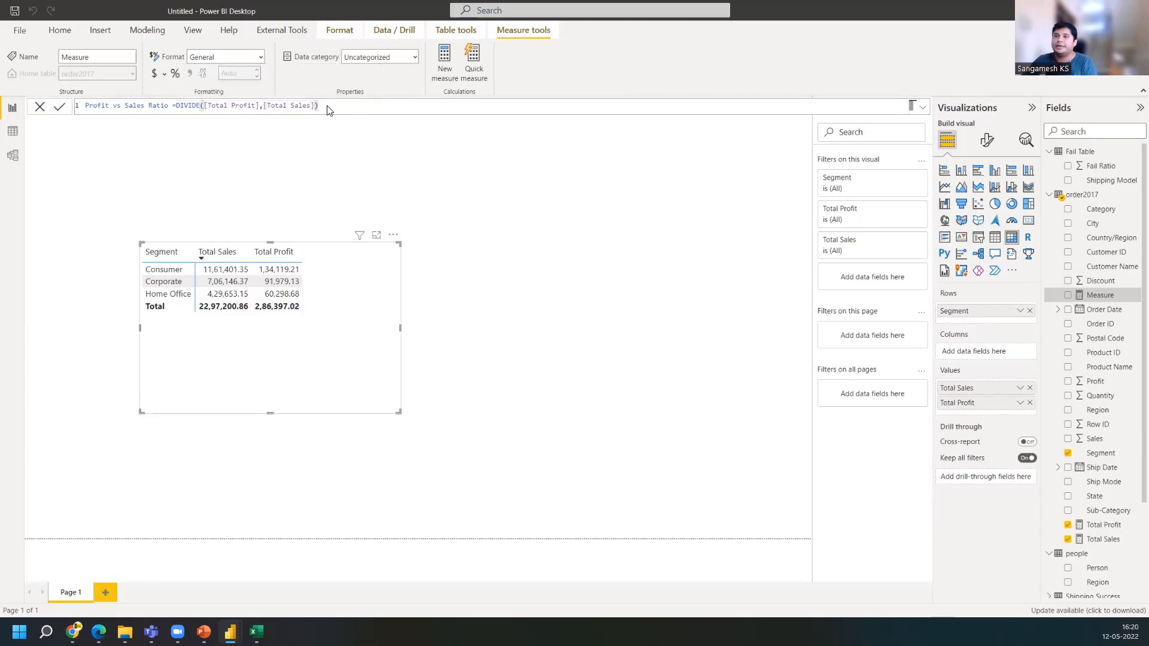
pyautogui.press('Return')
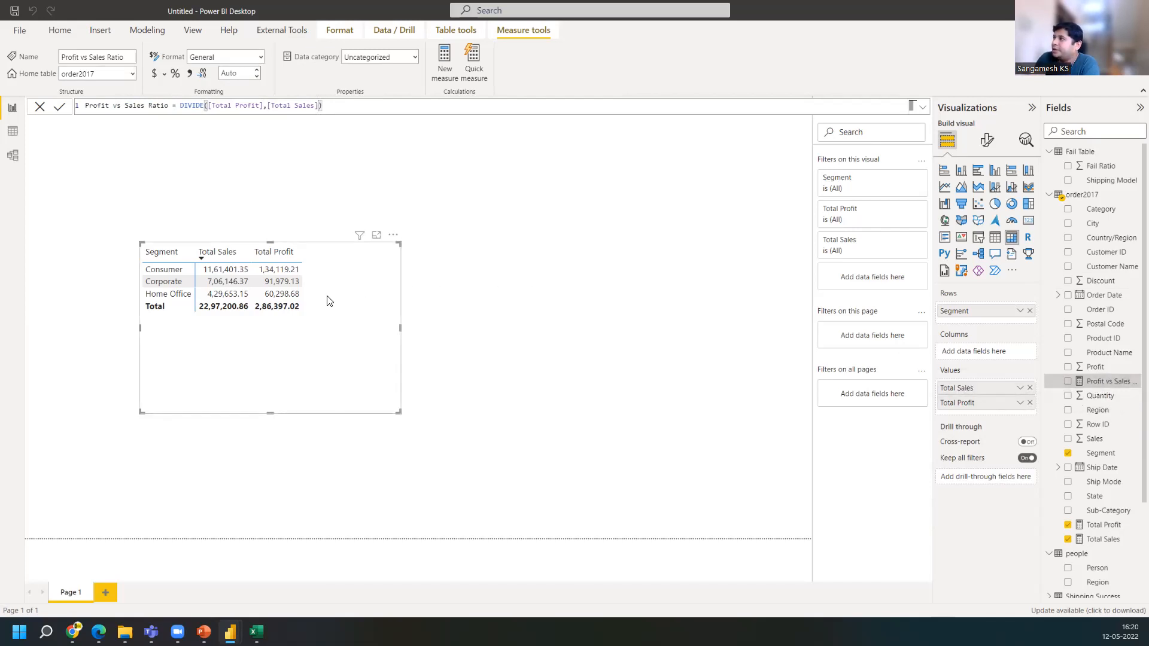
# Add Profit vs Sales Ratio to the matrix values and format the measure as a percentage
pyautogui.moveTo(1083, 382); pyautogui.dragTo(977, 407)
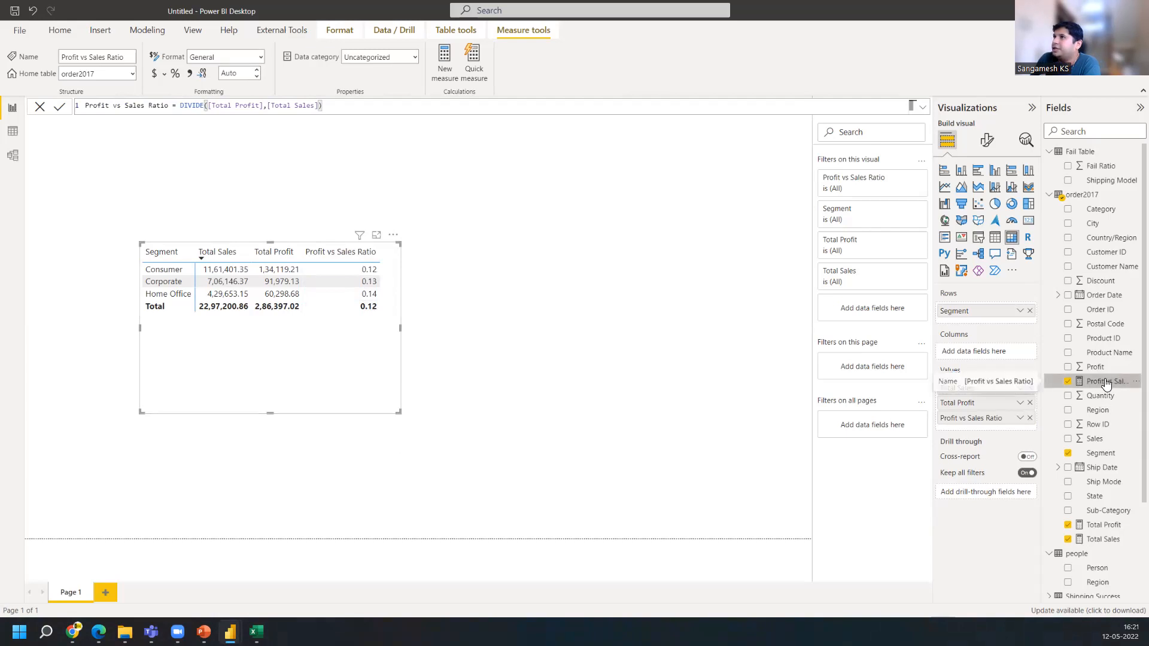
pyautogui.click(174, 73)
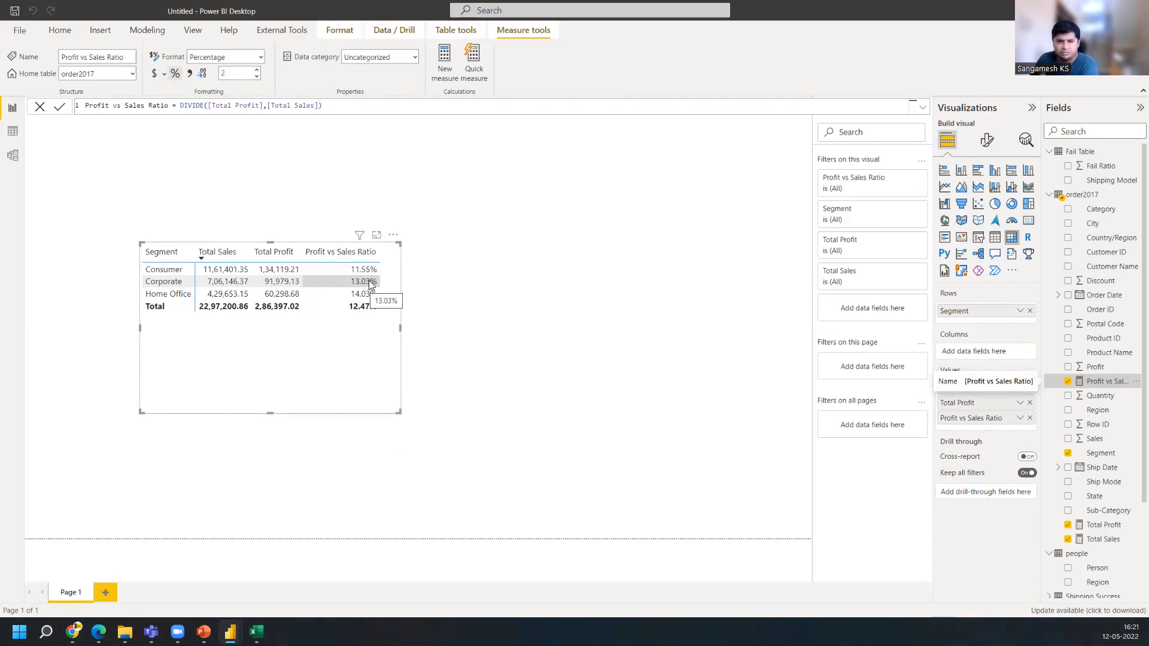
# Set the Profit vs Sales Ratio measure to 0 decimal places
pyautogui.doubleClick(233, 74)
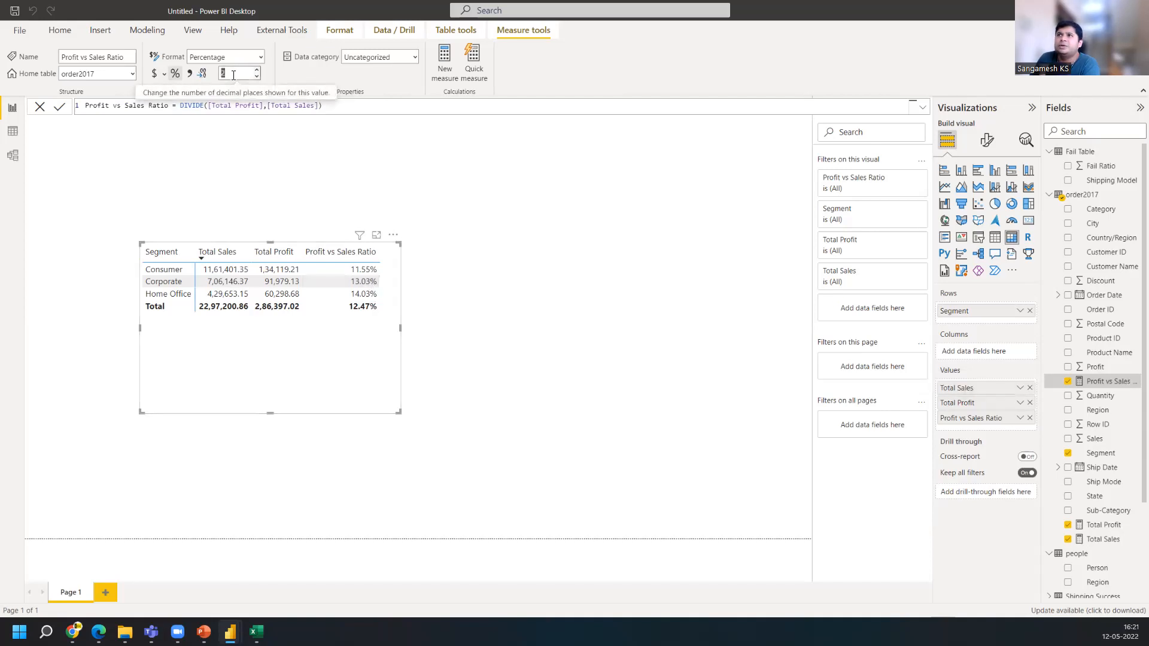
pyautogui.write('2')
pyautogui.press('Return')
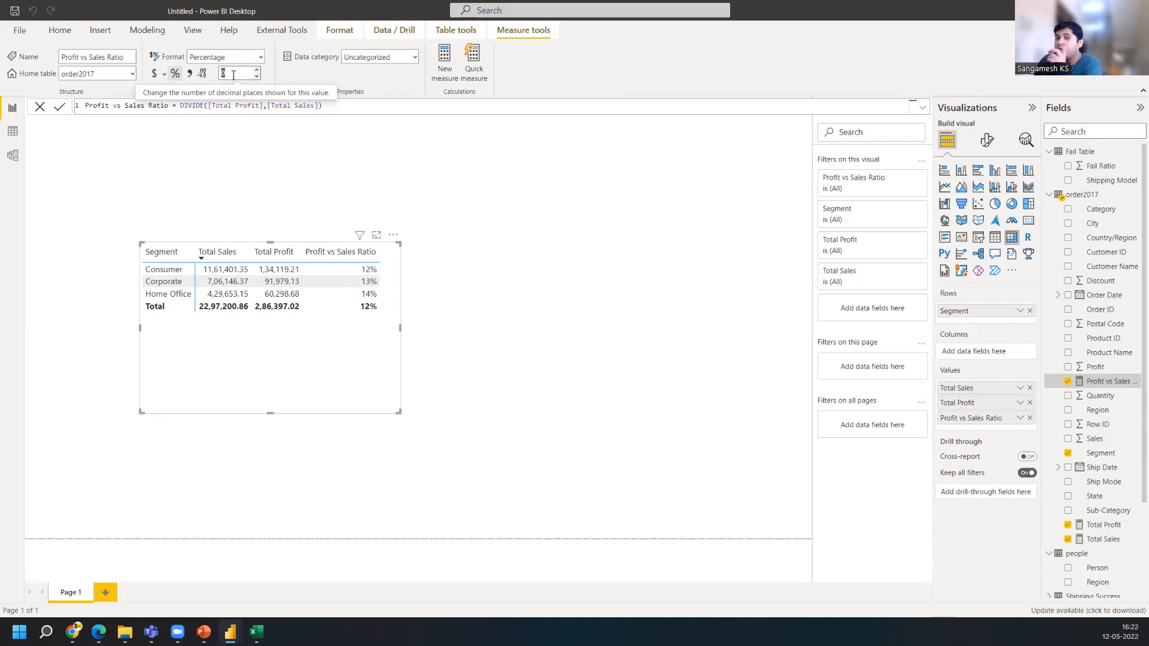
# Replace Segment with Product Name in the matrix rows and widen the matrix
pyautogui.click(1030, 311)
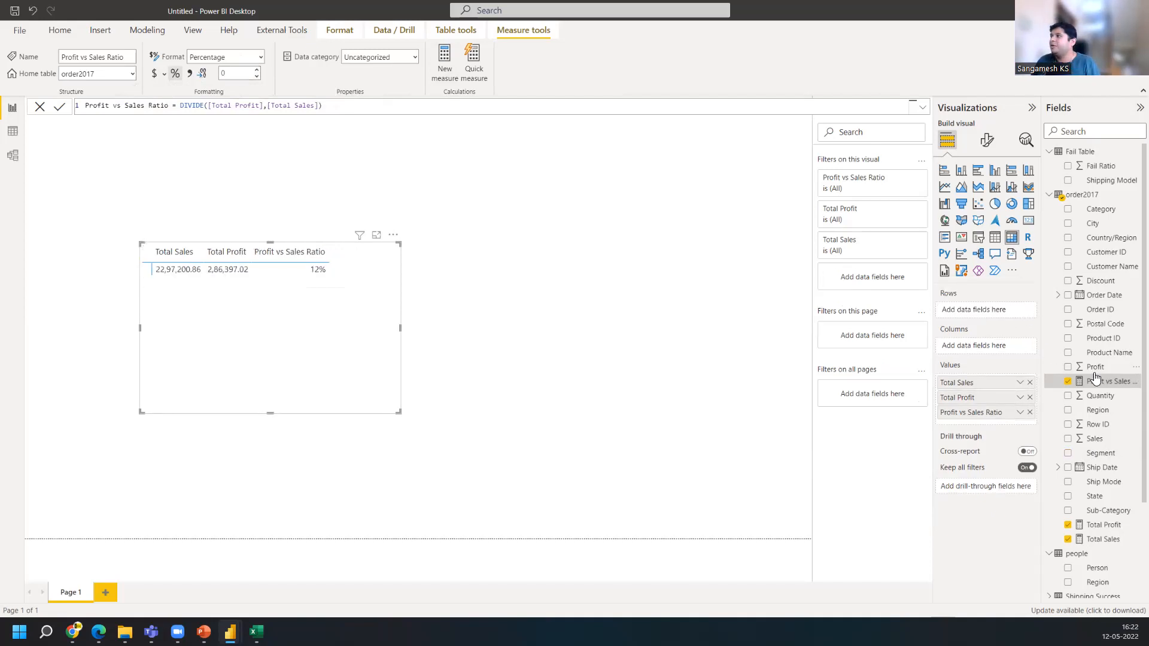
pyautogui.moveTo(1105, 353); pyautogui.dragTo(985, 307)
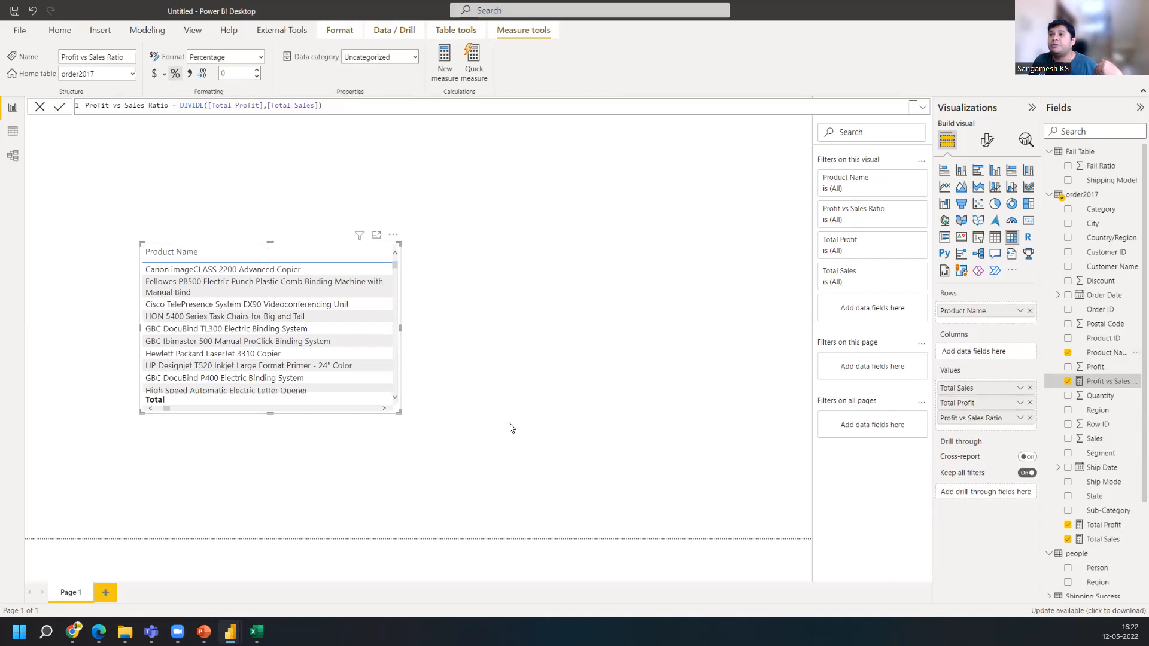
pyautogui.moveTo(400, 332); pyautogui.dragTo(662, 350)
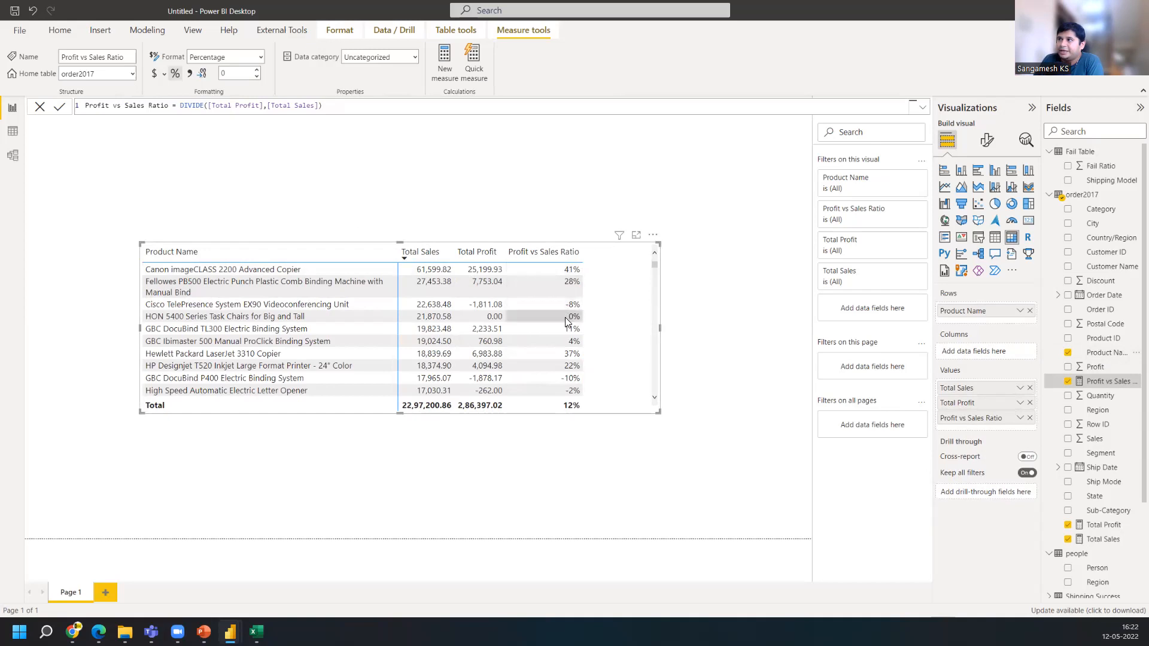
# Sort the matrix by Profit vs Sales Ratio in descending order and bring that column into view
pyautogui.scroll(-3, 565, 322)
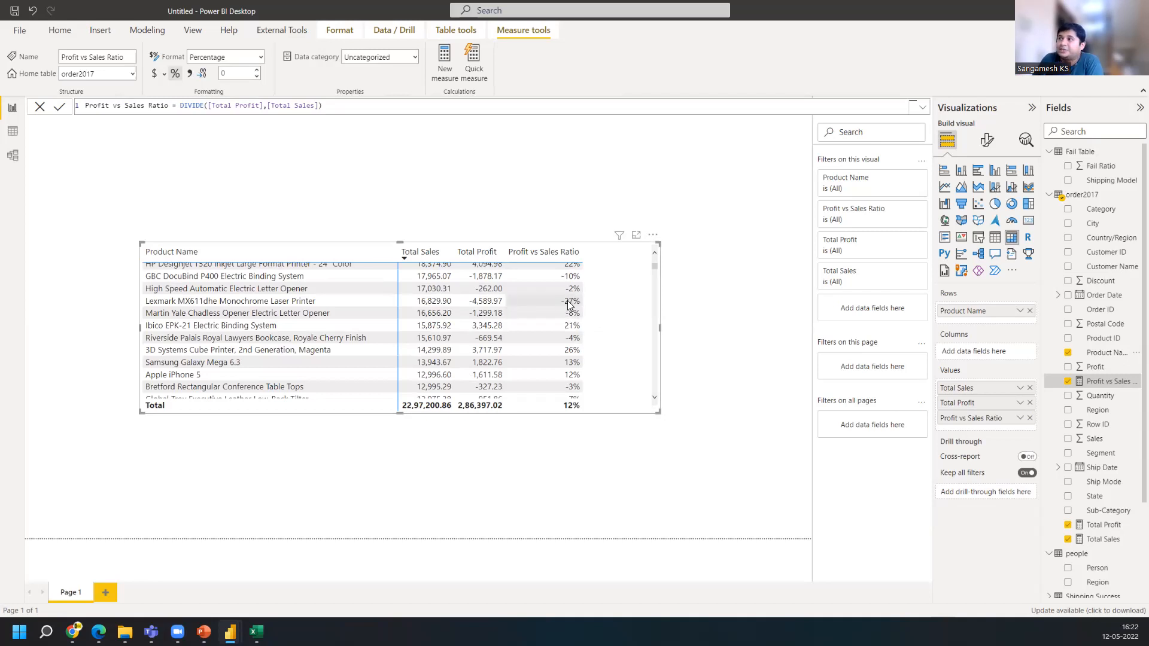
pyautogui.scroll(1, 572, 306)
pyautogui.scroll(3, 572, 306)
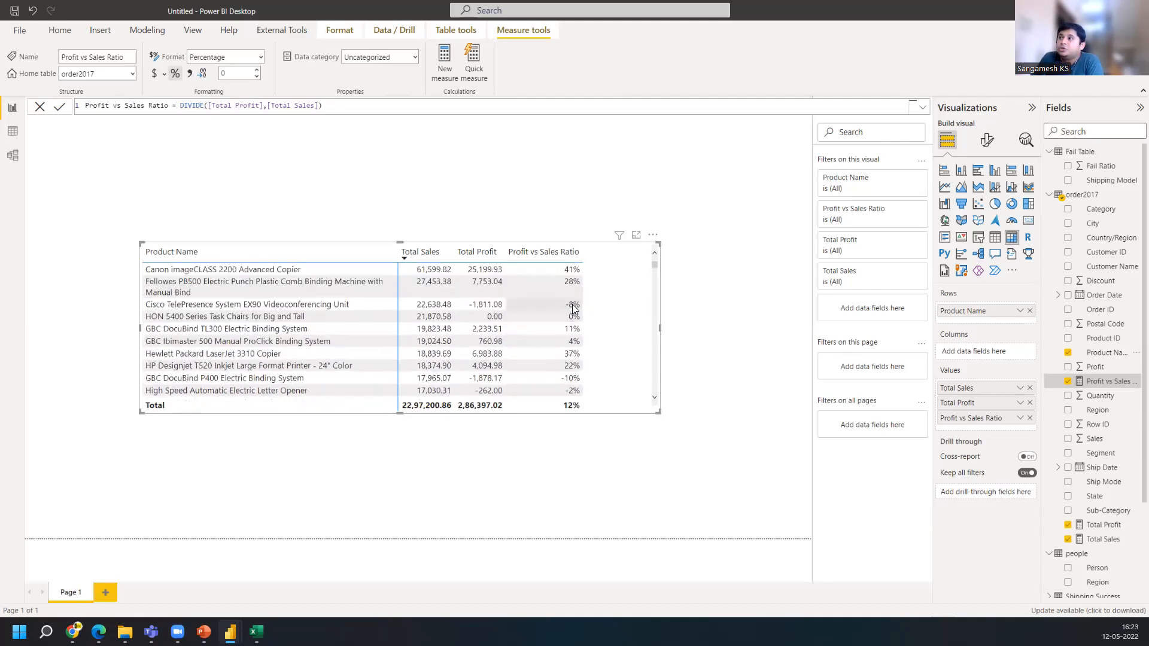
pyautogui.click(564, 250)
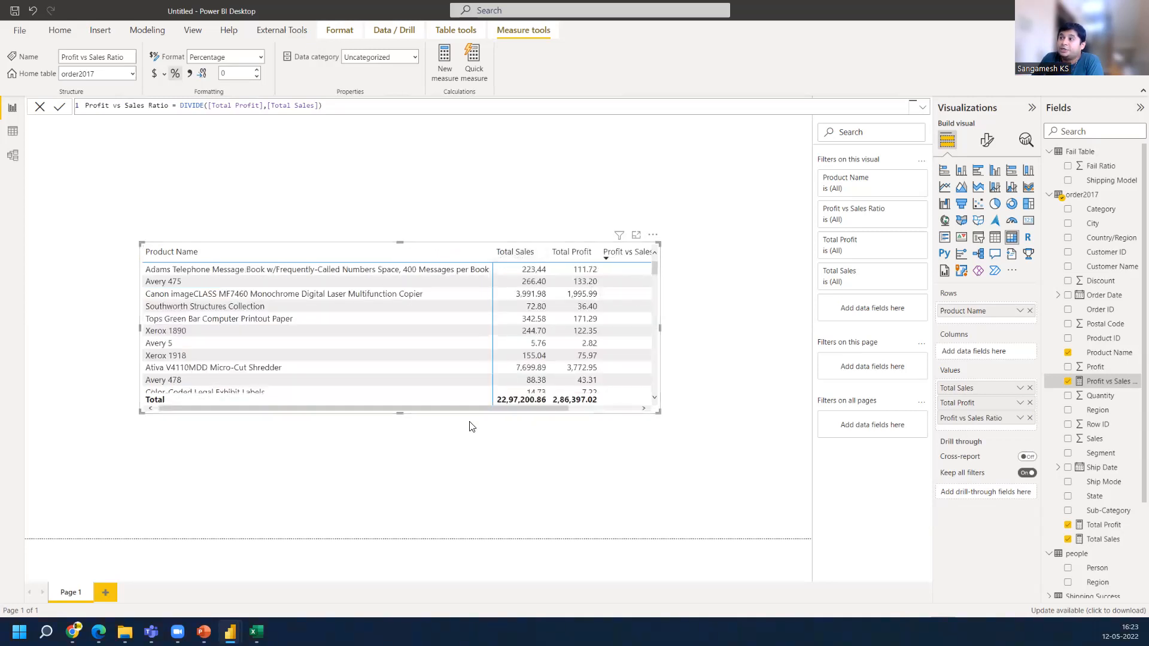
pyautogui.moveTo(471, 407); pyautogui.dragTo(573, 408)
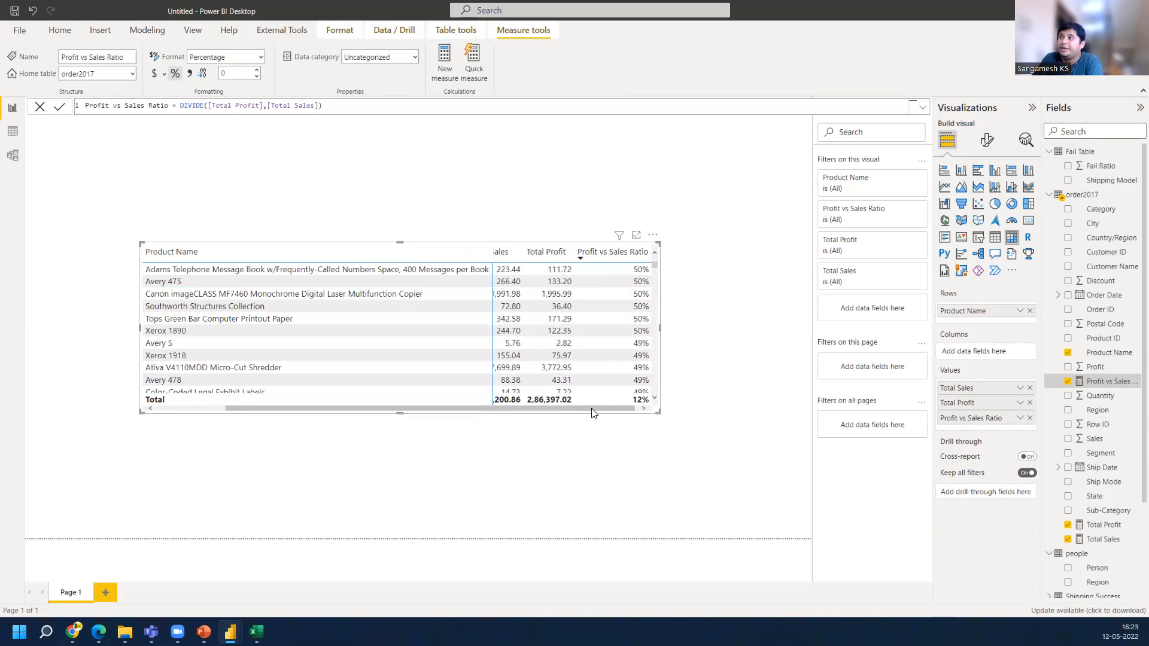
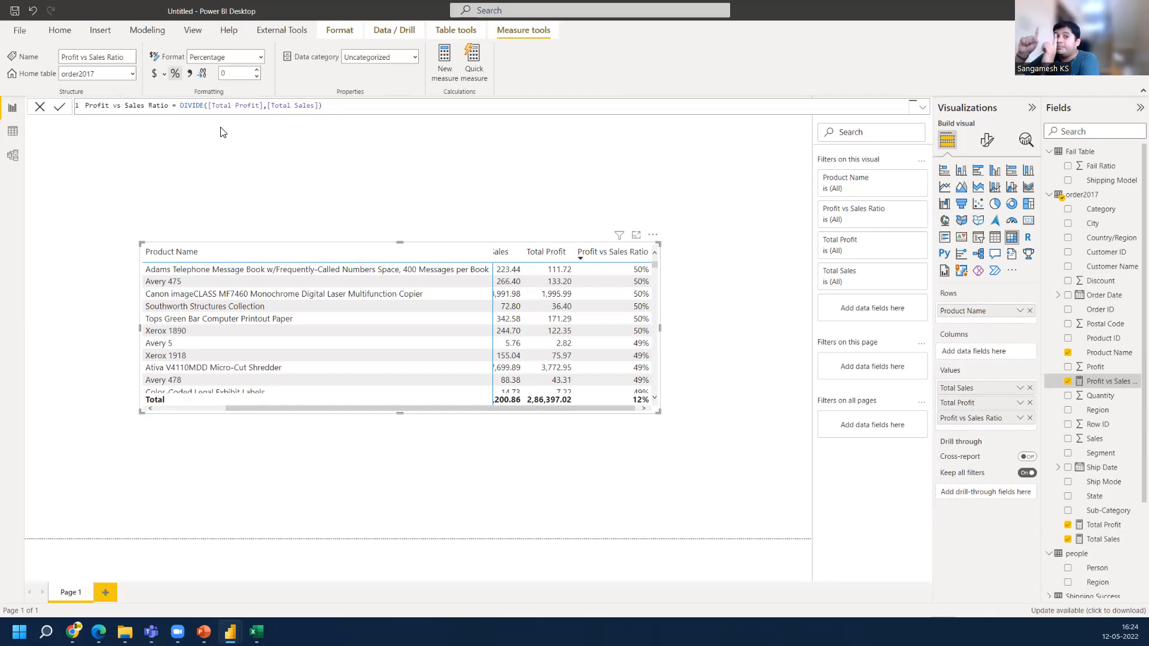
# Review the DIVIDE expression in the Profit vs Sales Ratio formula, then leave the formula unchanged
pyautogui.click(181, 105)
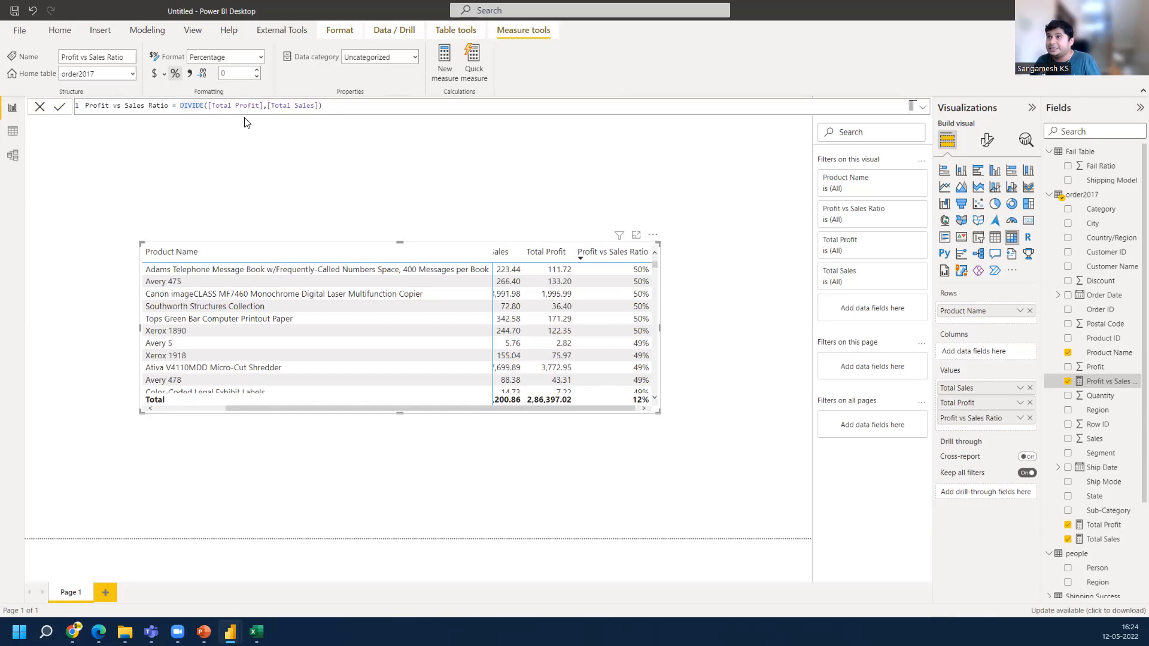
pyautogui.moveTo(322, 105); pyautogui.dragTo(180, 105)
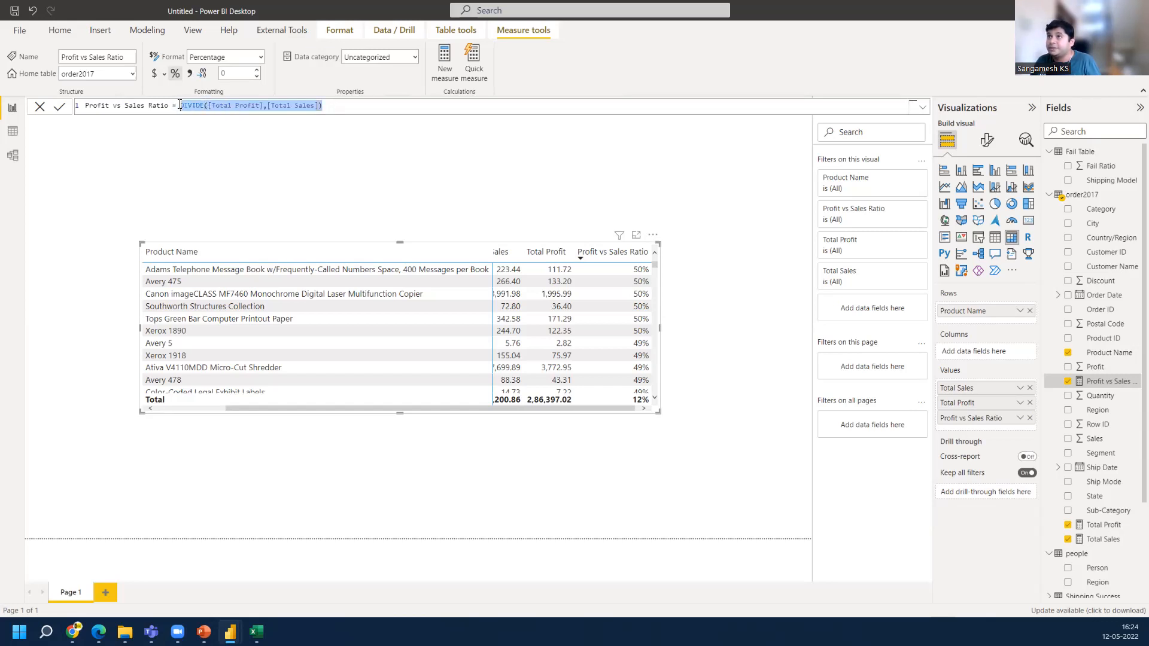
pyautogui.click(40, 108)
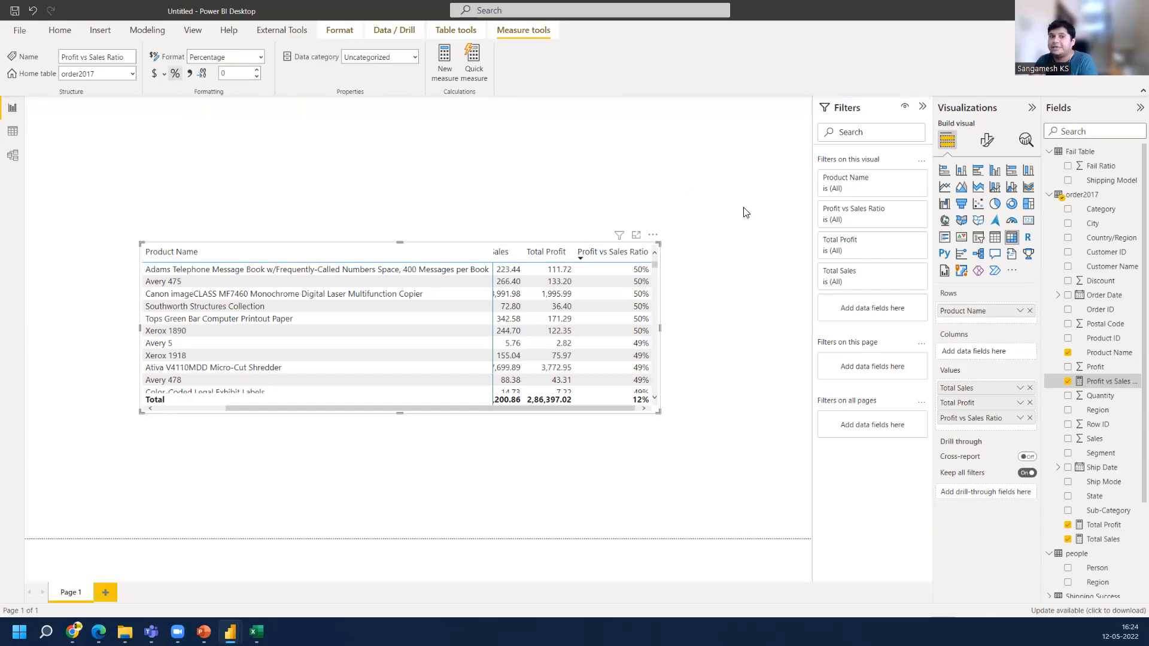
# Create a new measure named PVSR and start a second formula line
pyautogui.click(447, 68)
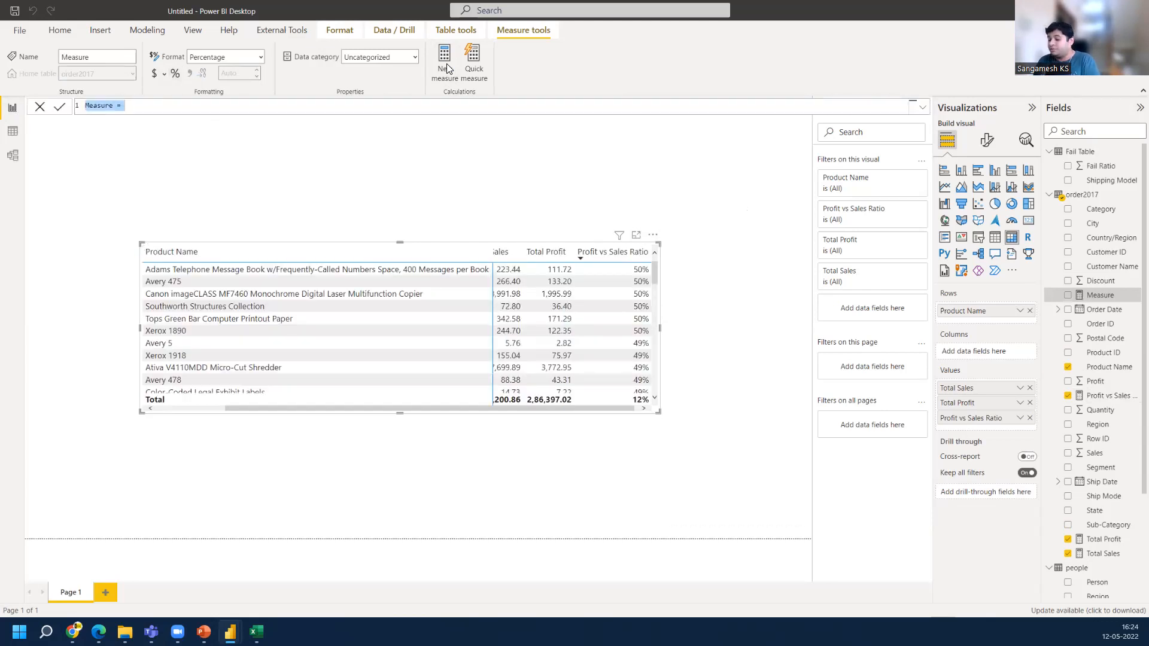
pyautogui.write('PV')
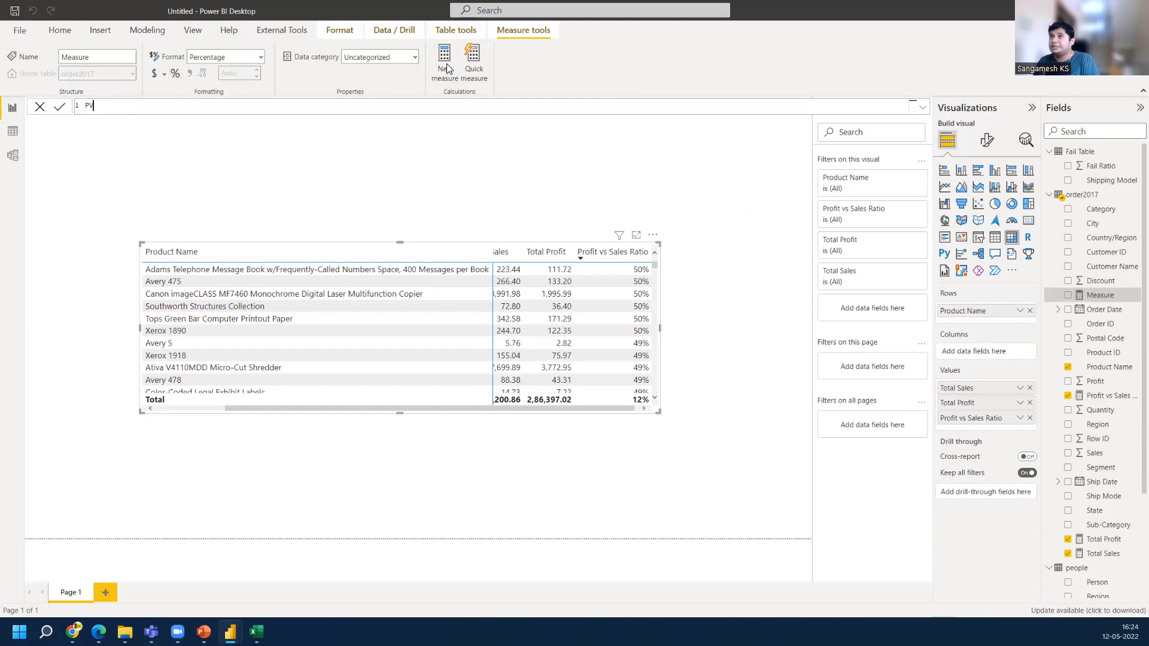
pyautogui.write('SR')
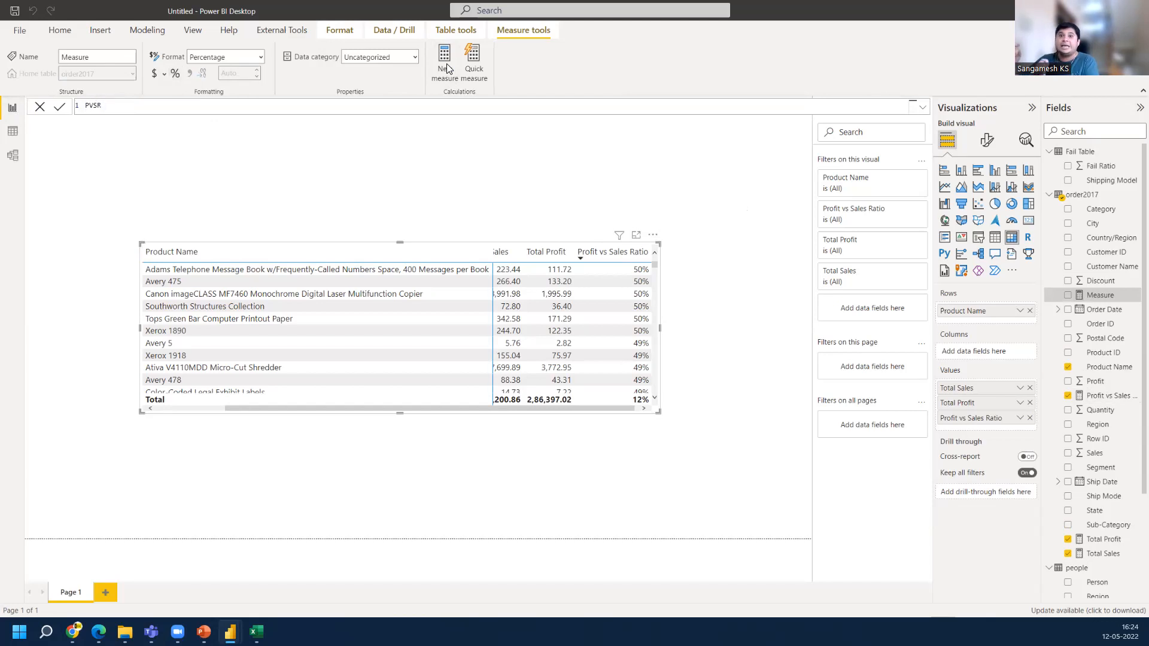
pyautogui.write(' =')
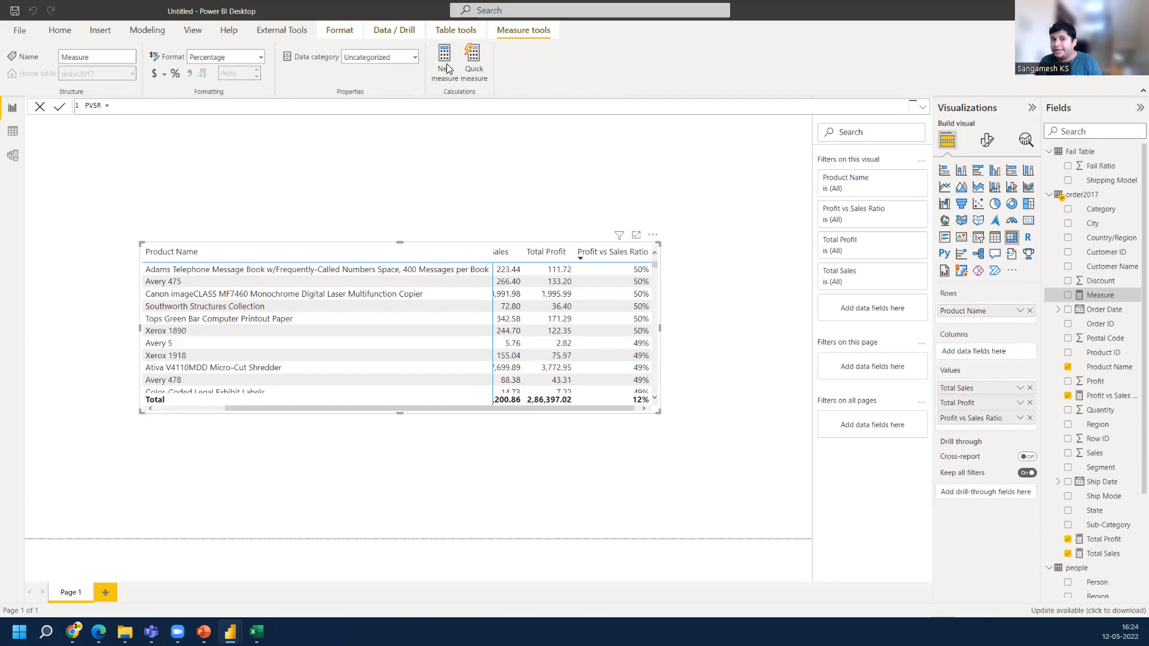
pyautogui.hotkey('shift', 'Return')
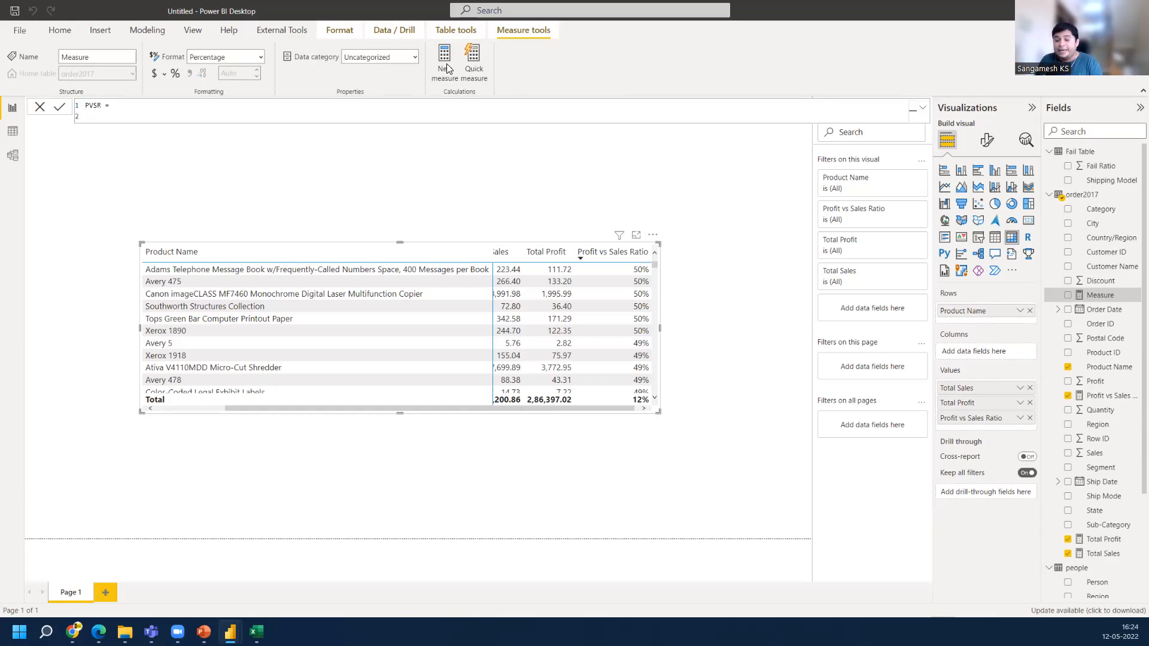
# Declare a variable Profit_ as the SUM of order2017[Profit] and start a new line
pyautogui.write('VAR')
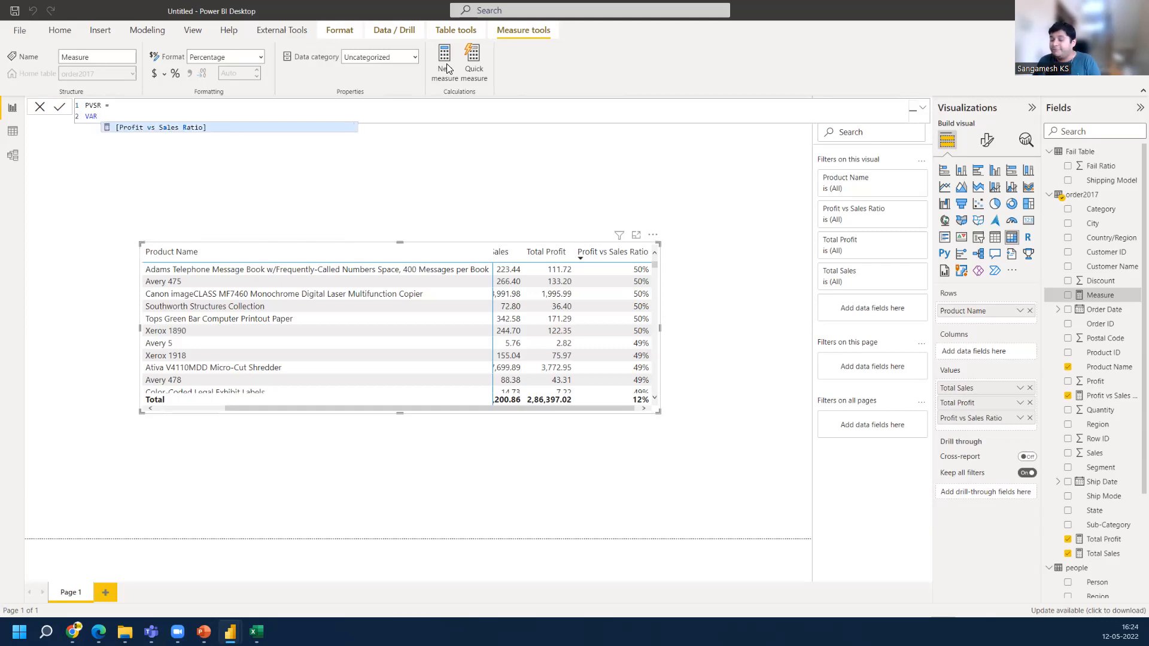
pyautogui.write(' Pro')
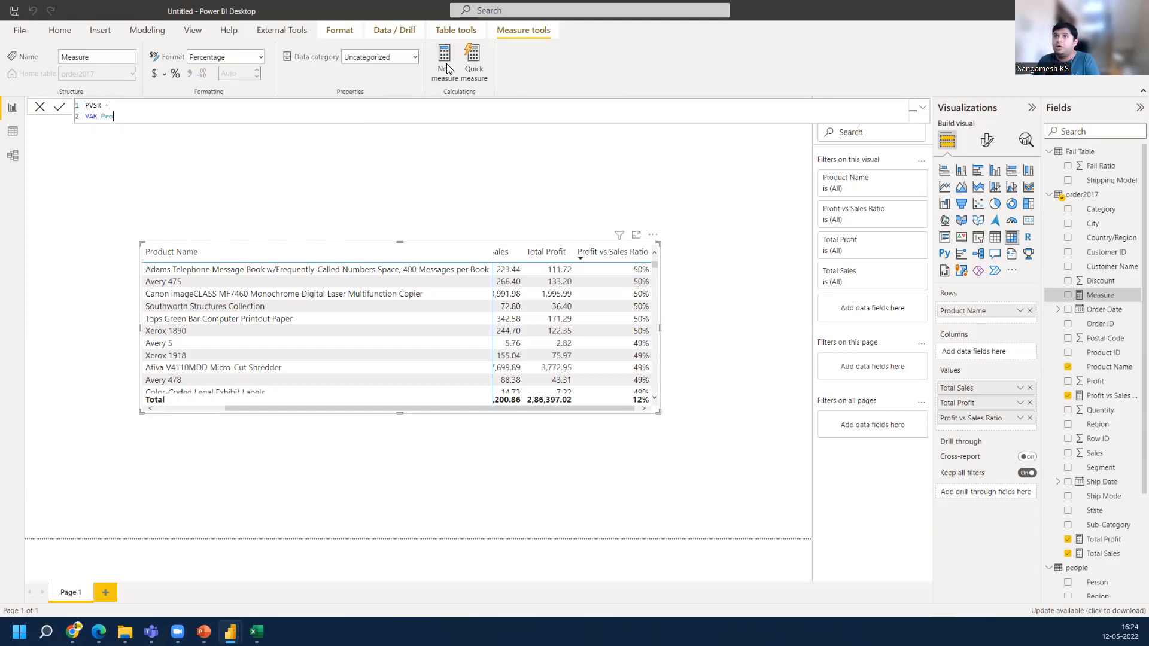
pyautogui.write('fit')
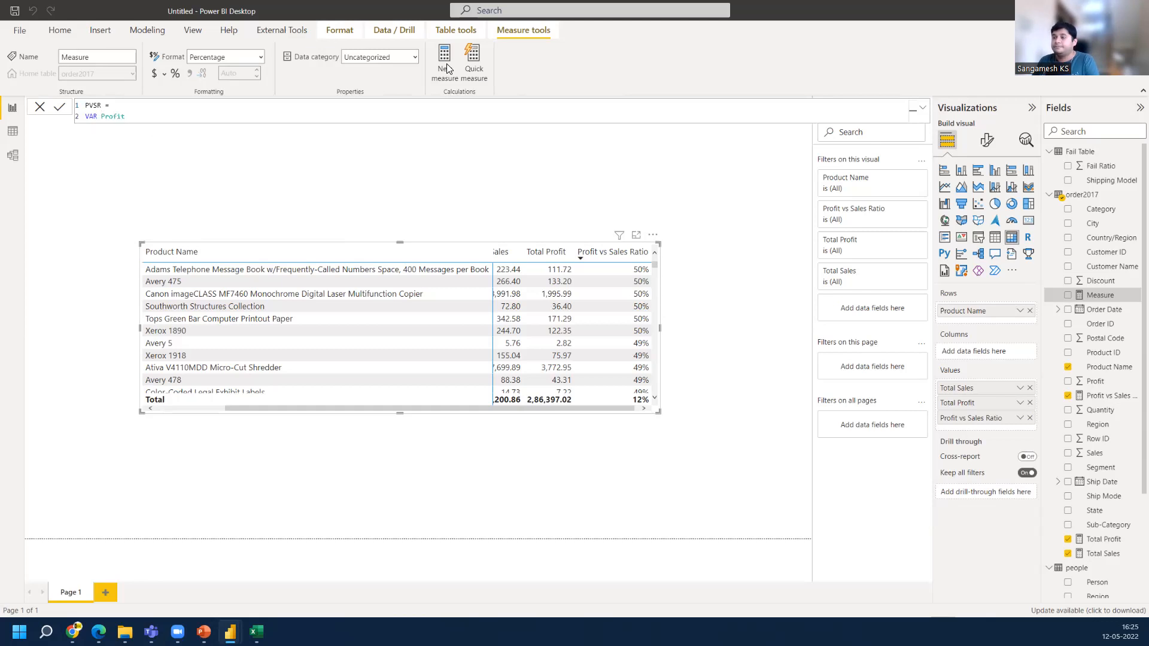
pyautogui.press('BackSpace')
pyautogui.write('_')
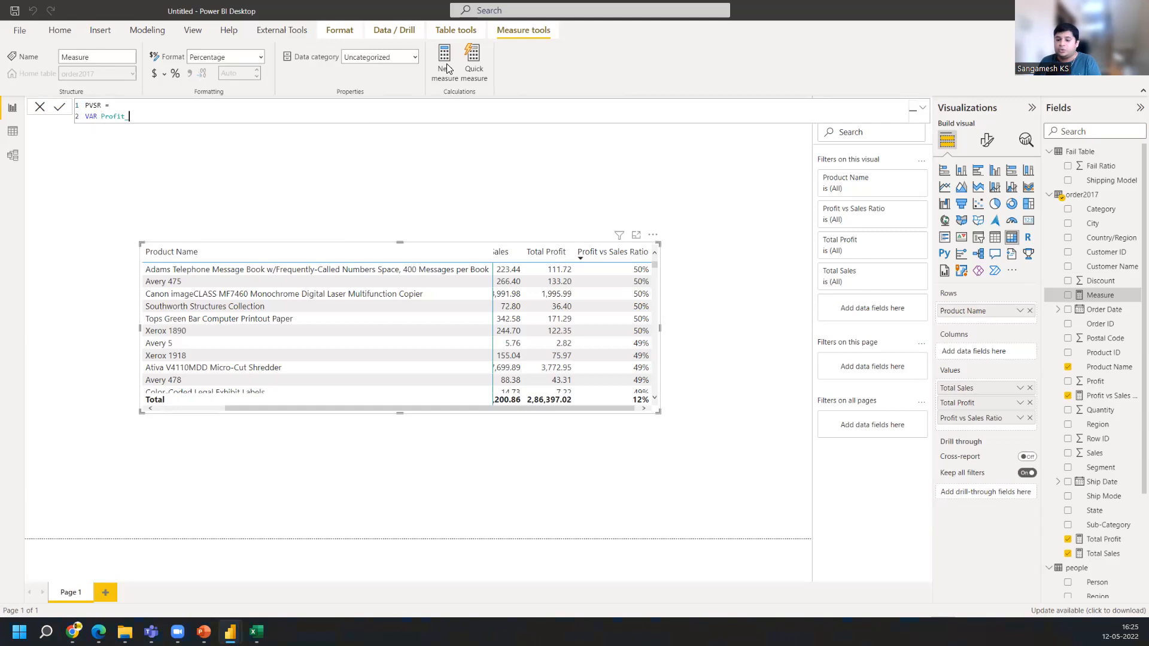
pyautogui.write(' =')
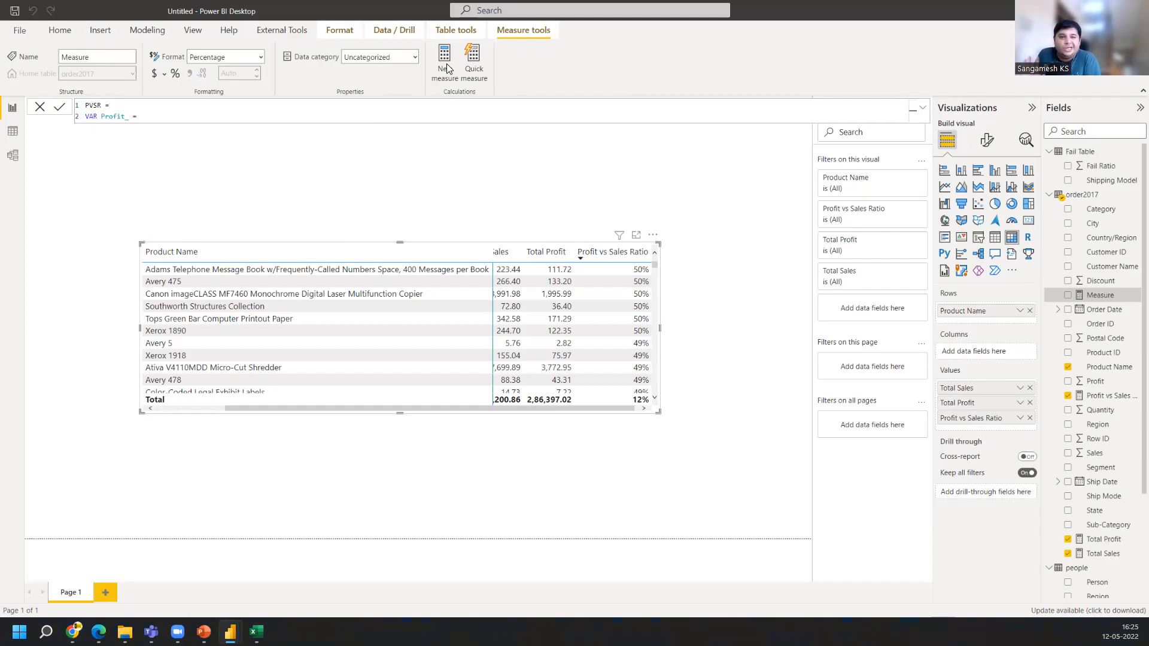
pyautogui.write(' sum')
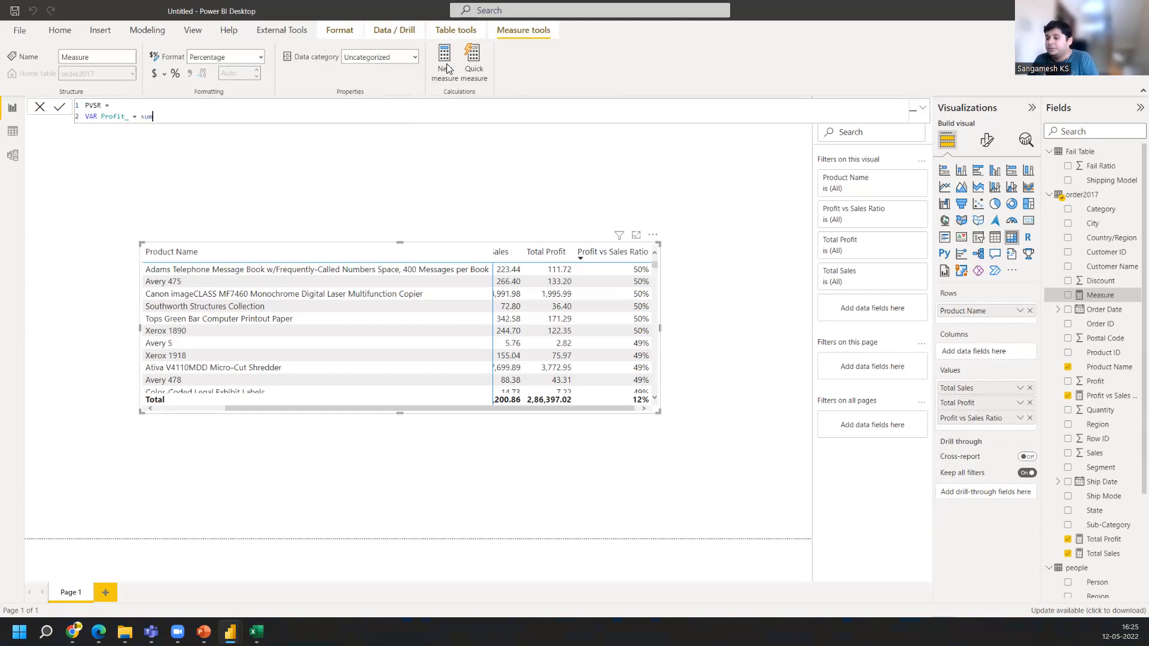
pyautogui.write('(pro')
pyautogui.press('Down')
pyautogui.press('Down')
pyautogui.press('Down')
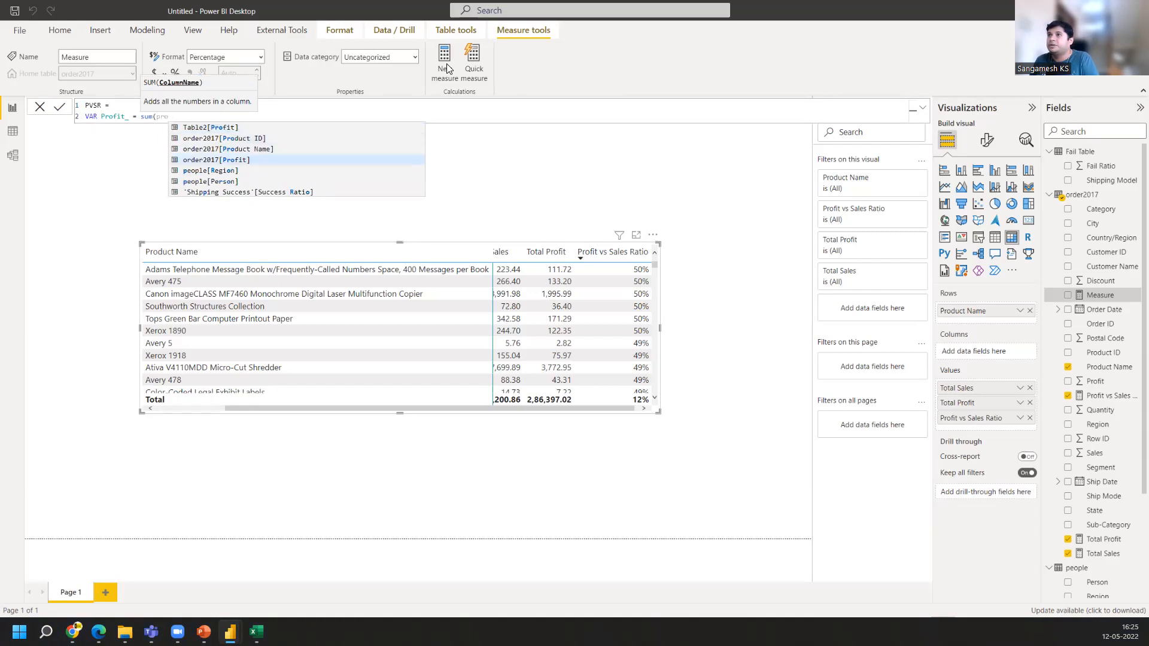
pyautogui.press('Tab')
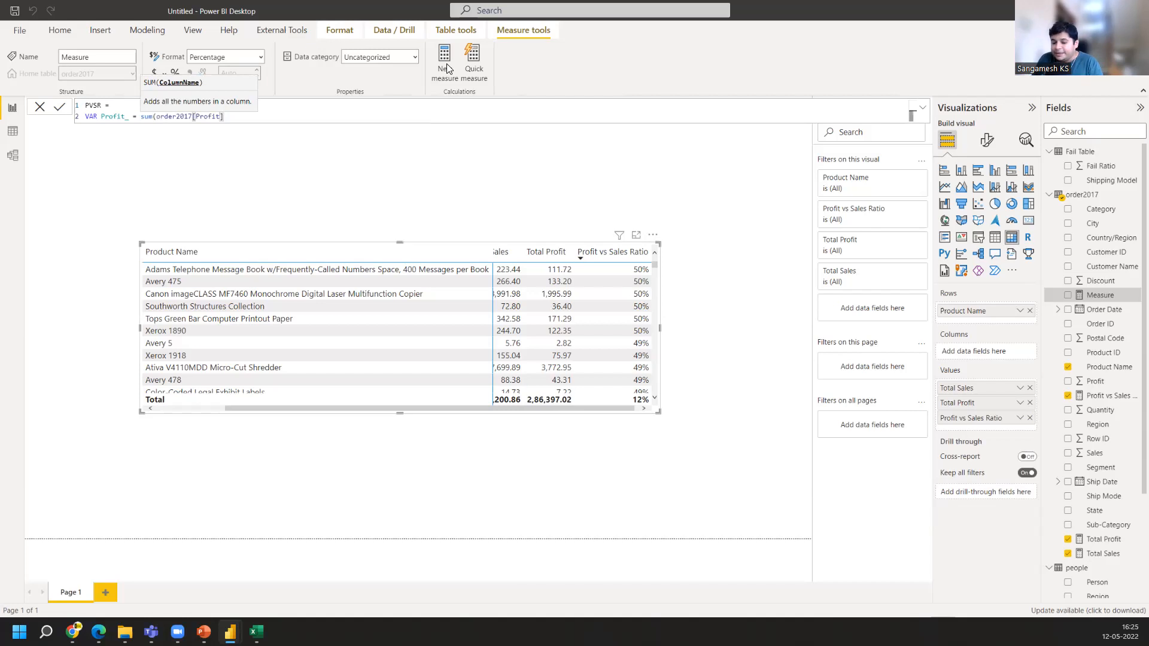
pyautogui.hotkey('shift', 'Return')
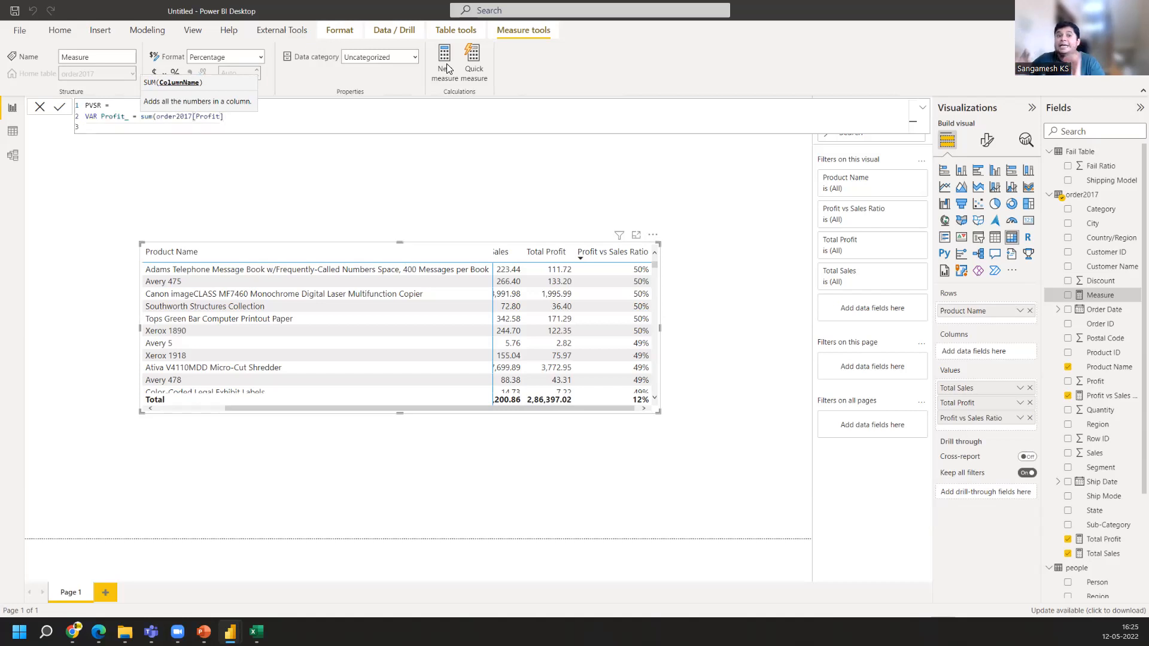
# Declare a variable Sales_ as the SUM of order2017[Sales] and add the missing closing parenthesis on the Profit_ line
pyautogui.write('VAR')
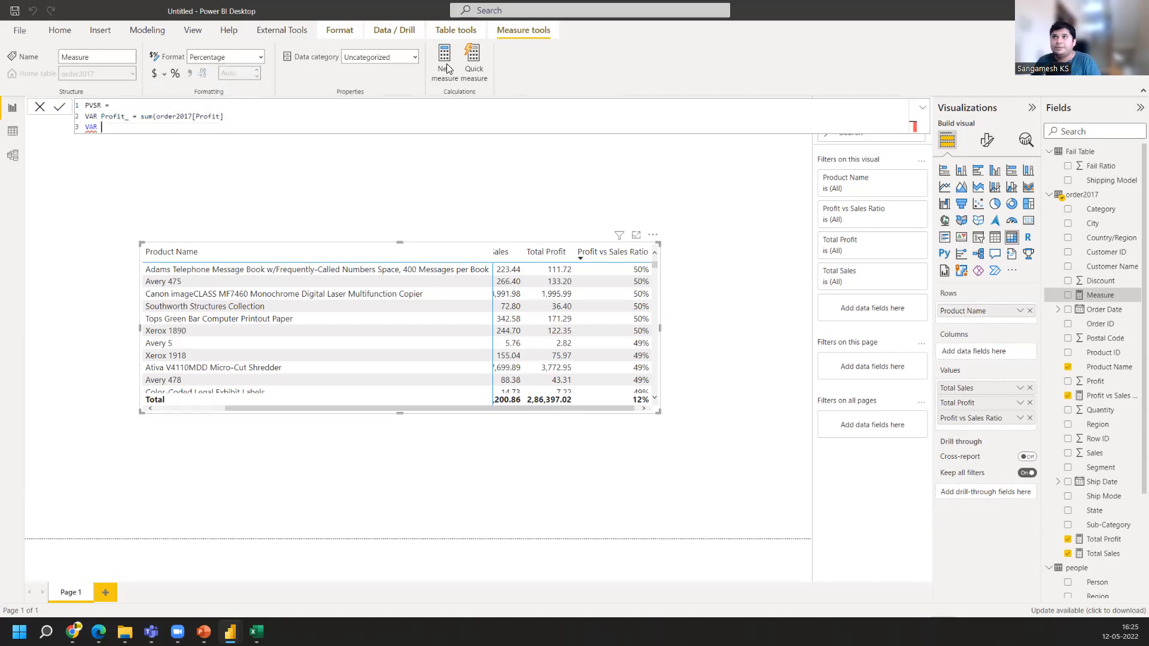
pyautogui.write(' Sales')
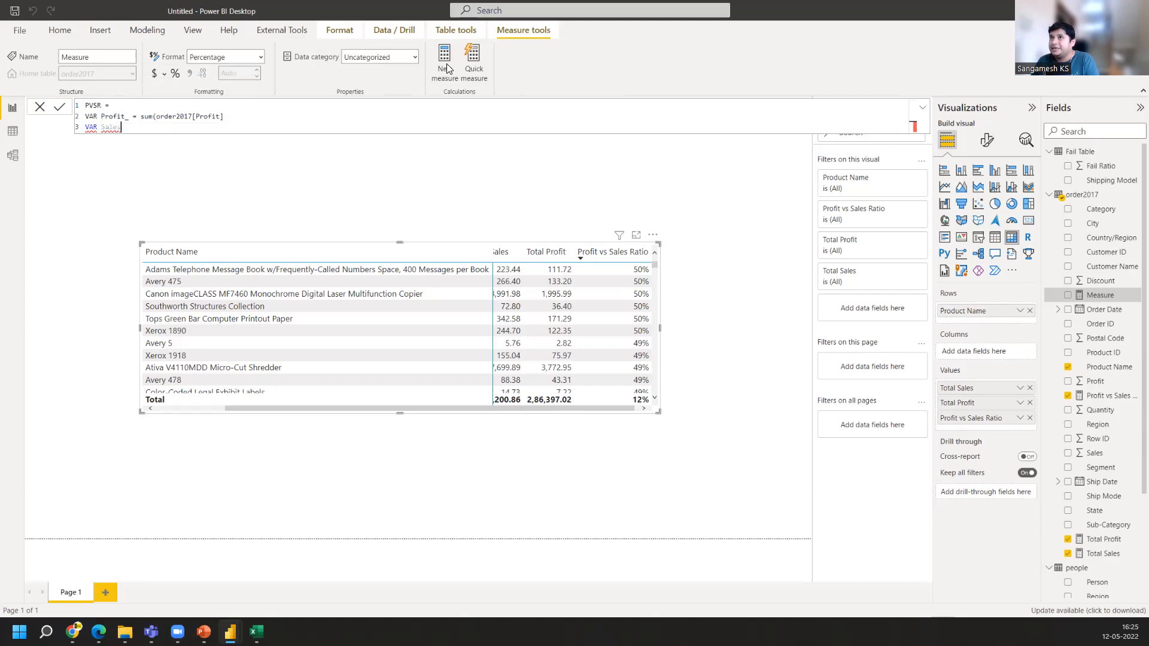
pyautogui.write('_')
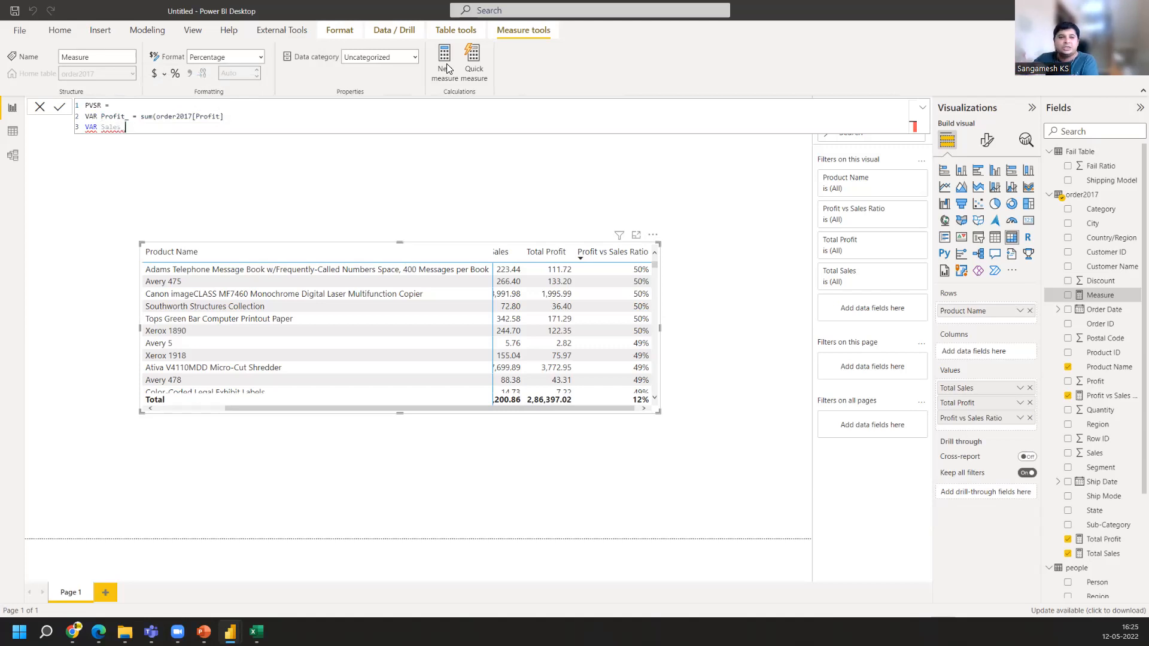
pyautogui.write(' =')
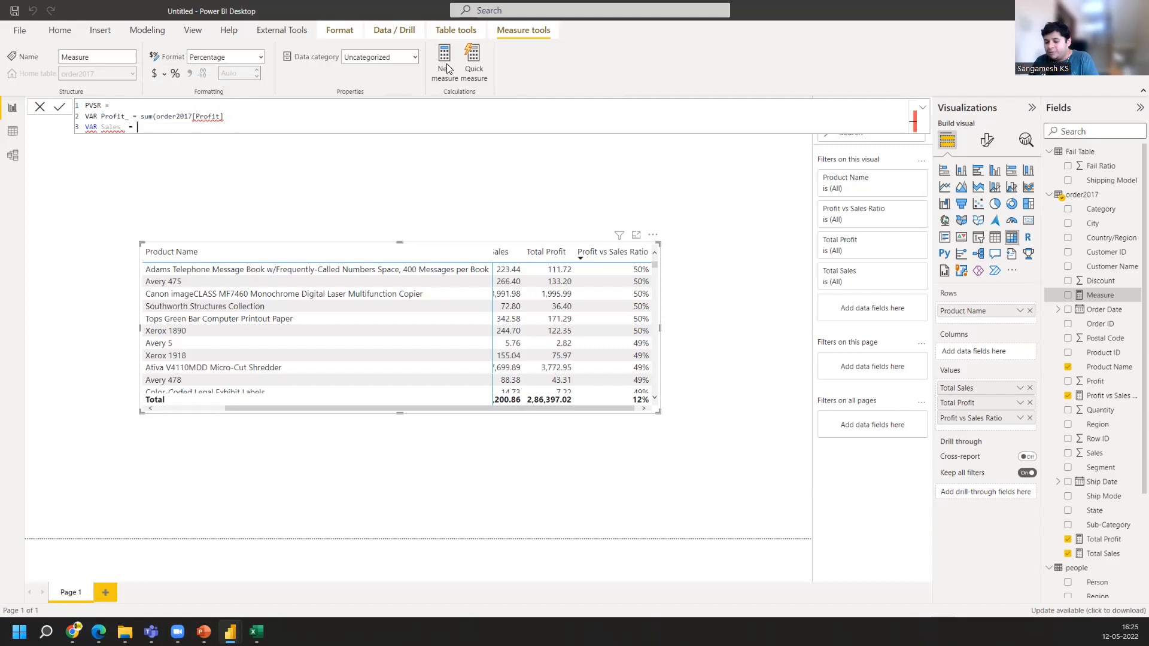
pyautogui.write(' sum')
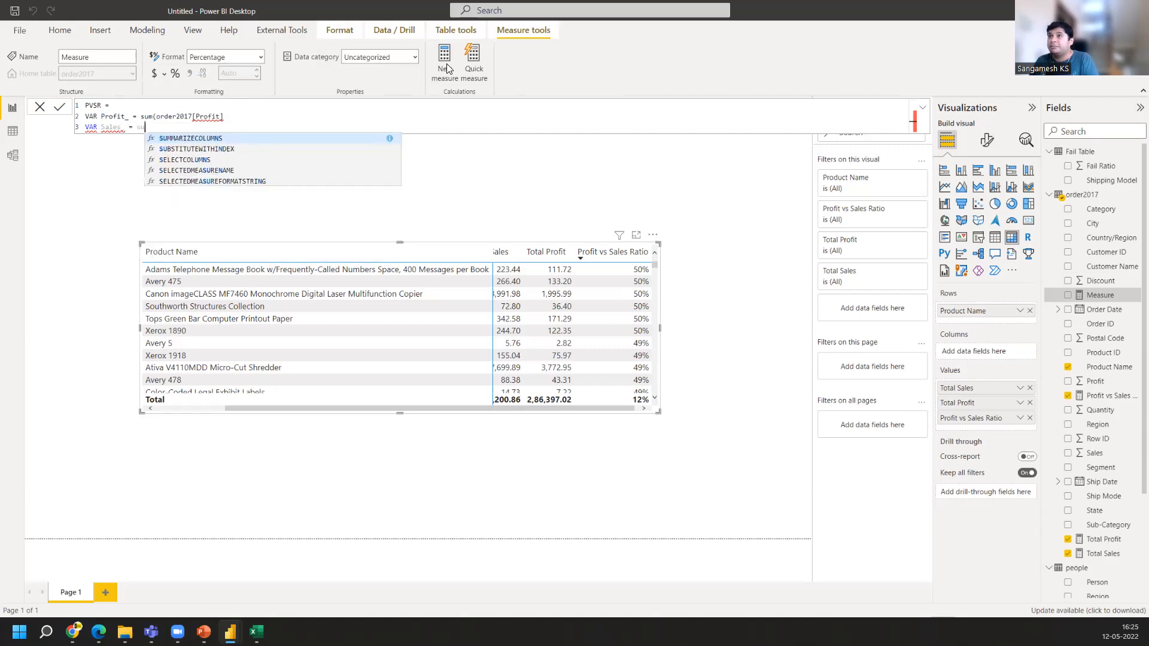
pyautogui.press('BackSpace')
pyautogui.write('m')
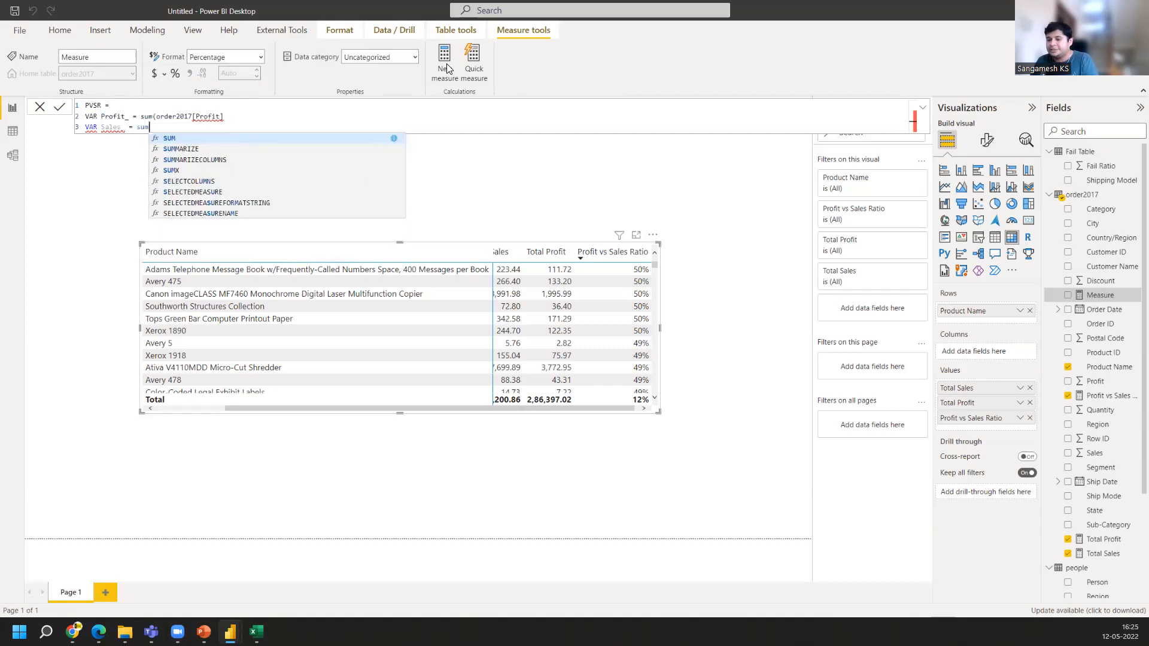
pyautogui.press('Tab')
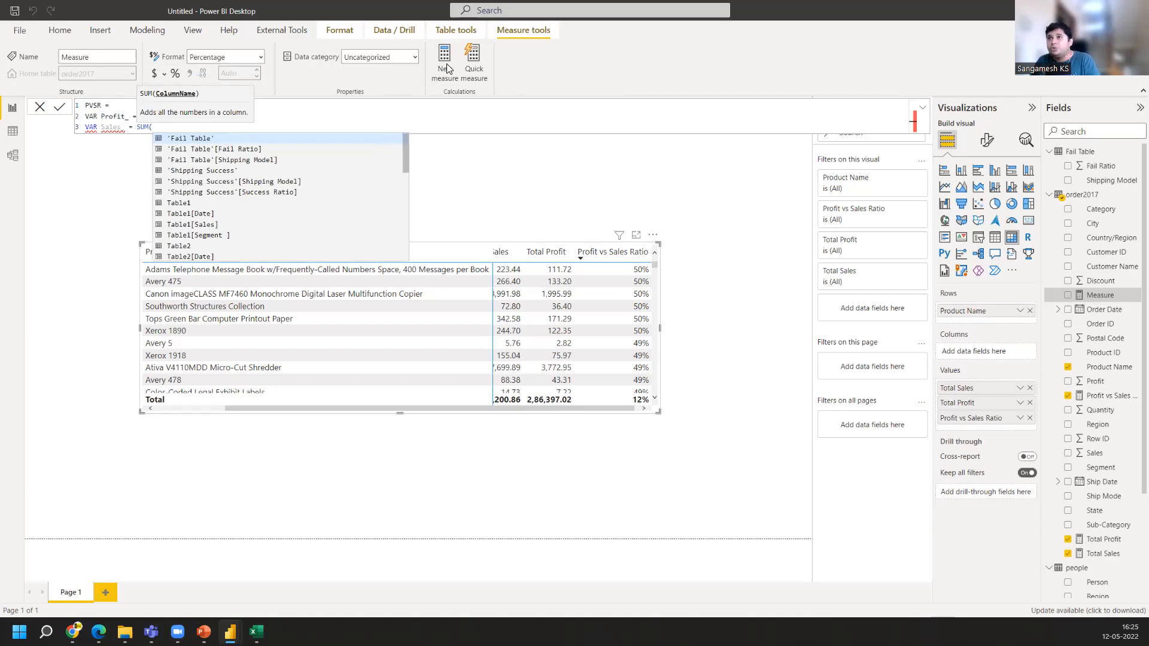
pyautogui.write('Sales')
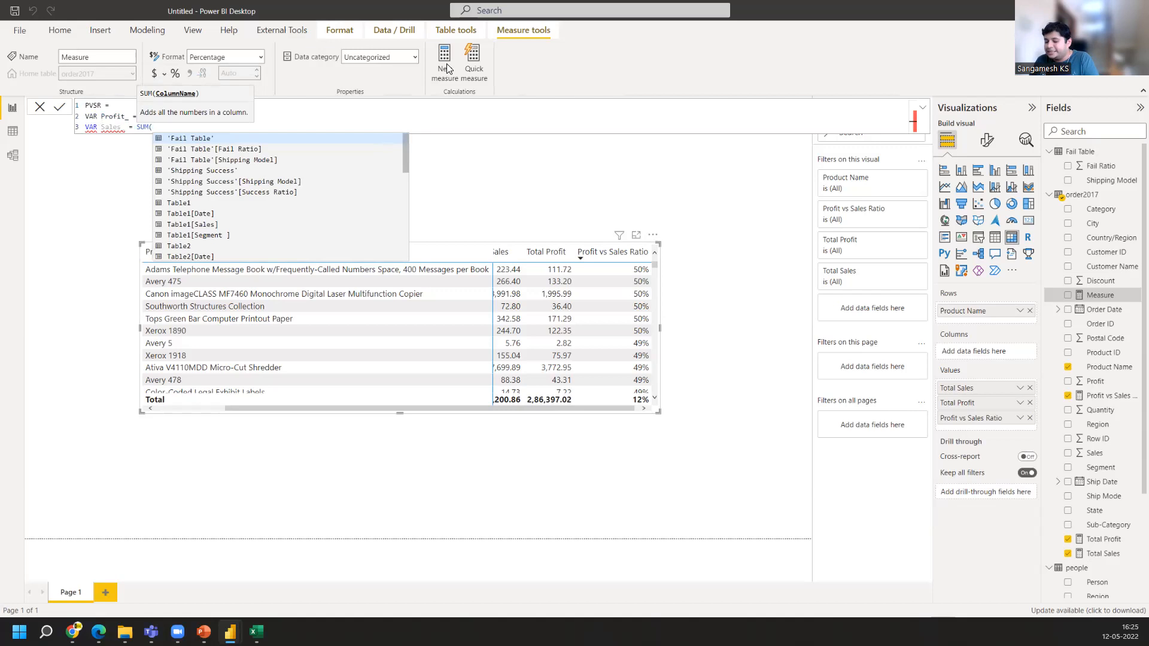
pyautogui.press('Down')
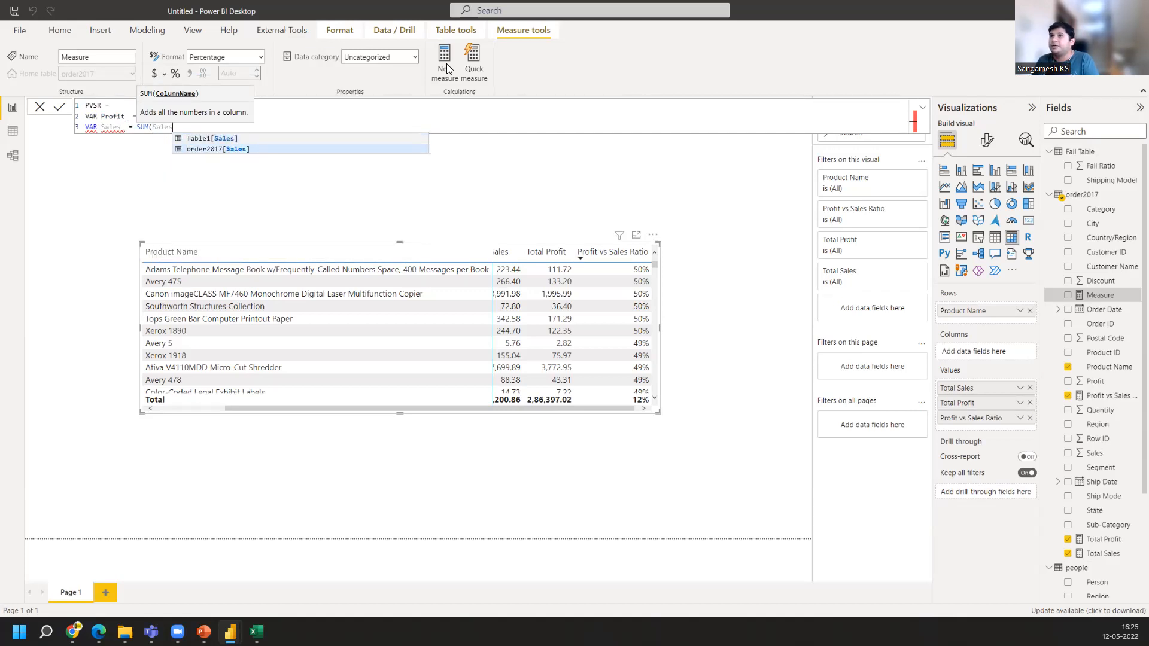
pyautogui.press('Tab')
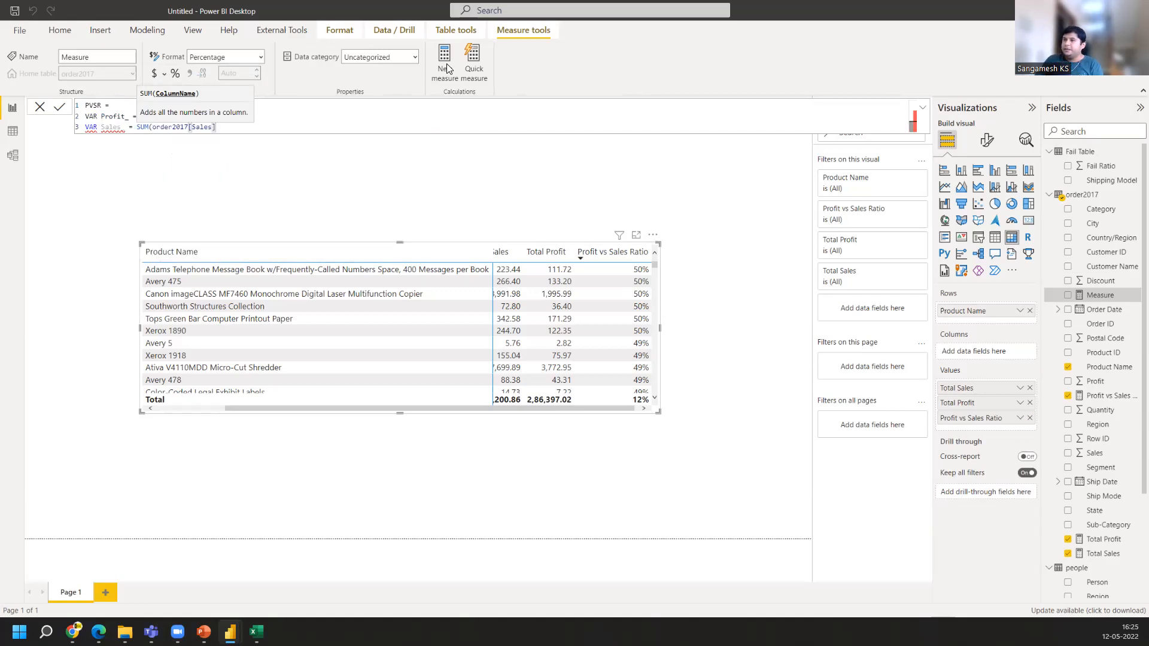
pyautogui.write(')')
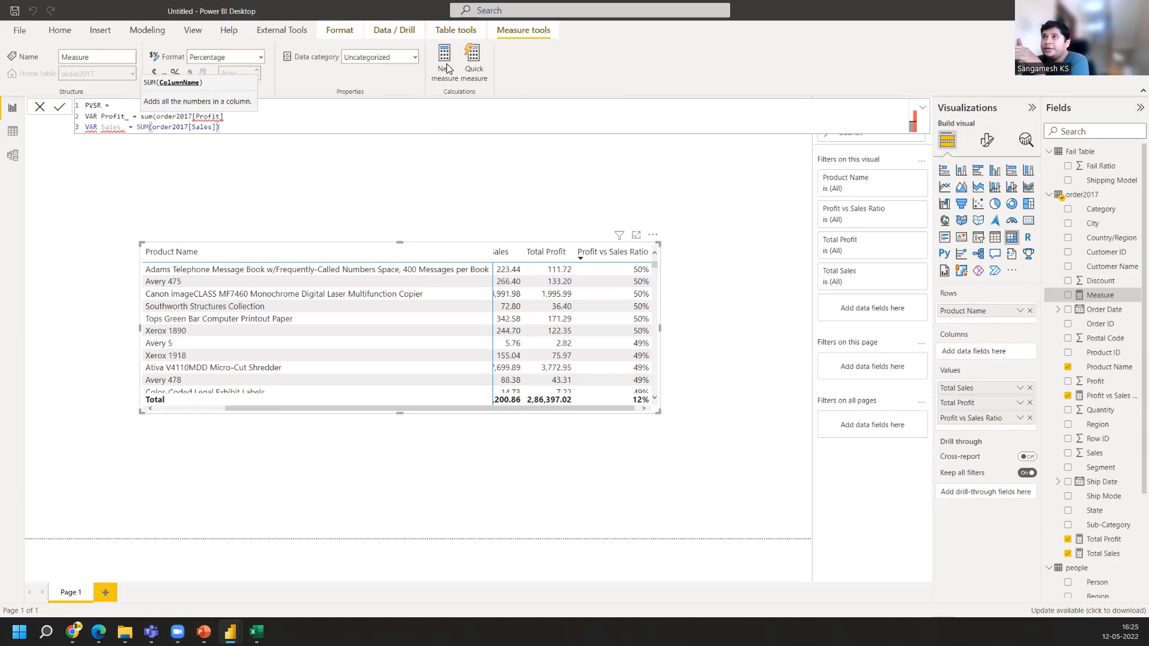
pyautogui.click(231, 118)
pyautogui.write(')')
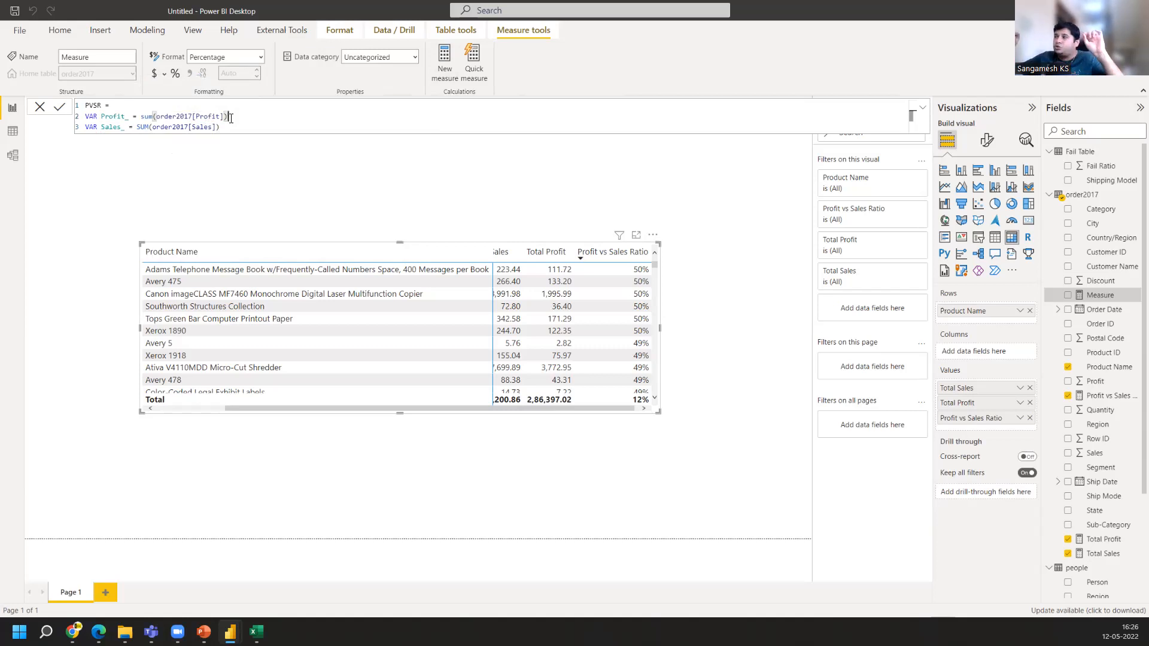
# Start a fourth formula line with Return DIVIDE( in the PVSR measure
pyautogui.press('Down')
pyautogui.hotkey('shift', 'Return')
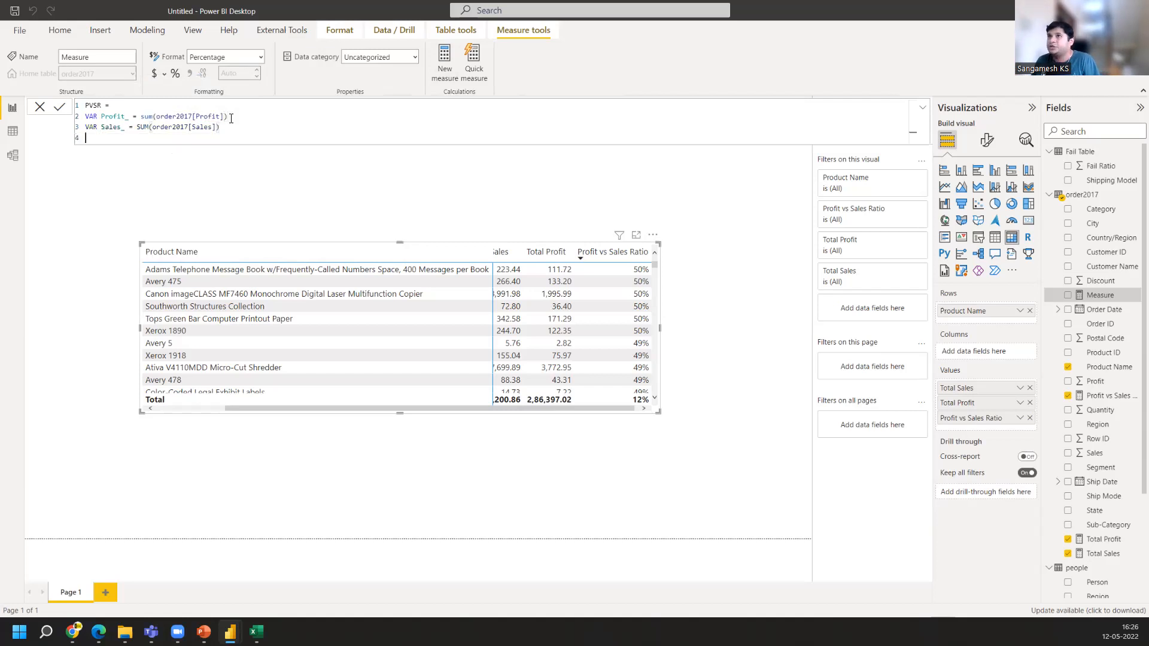
pyautogui.write('Return')
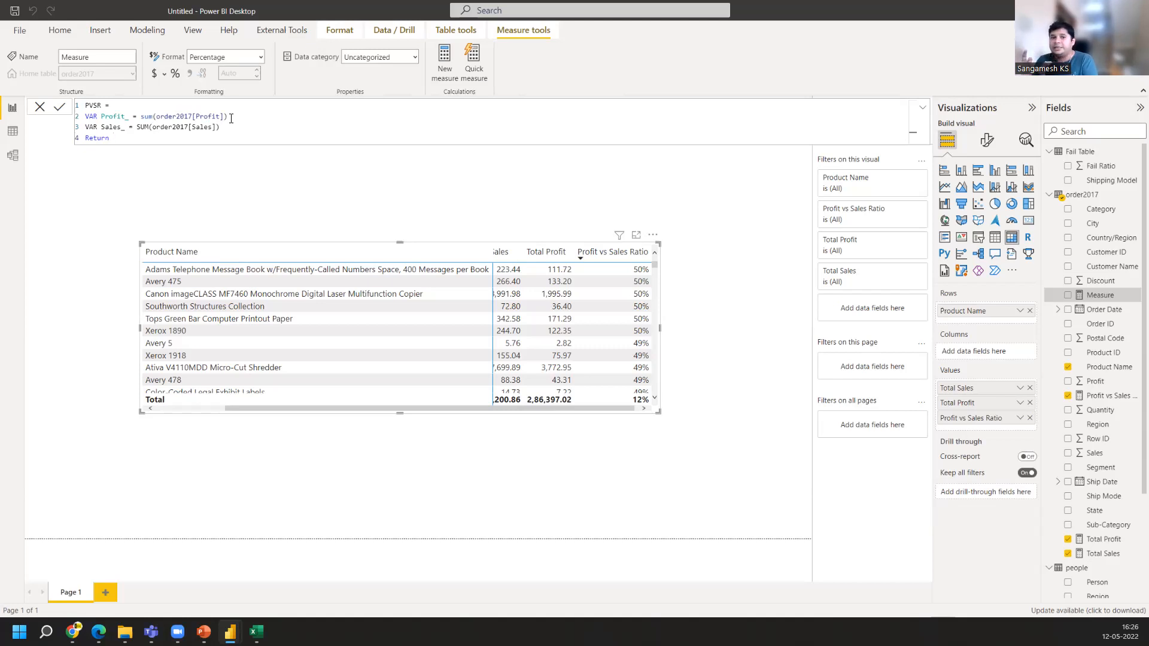
pyautogui.write('Drivide')
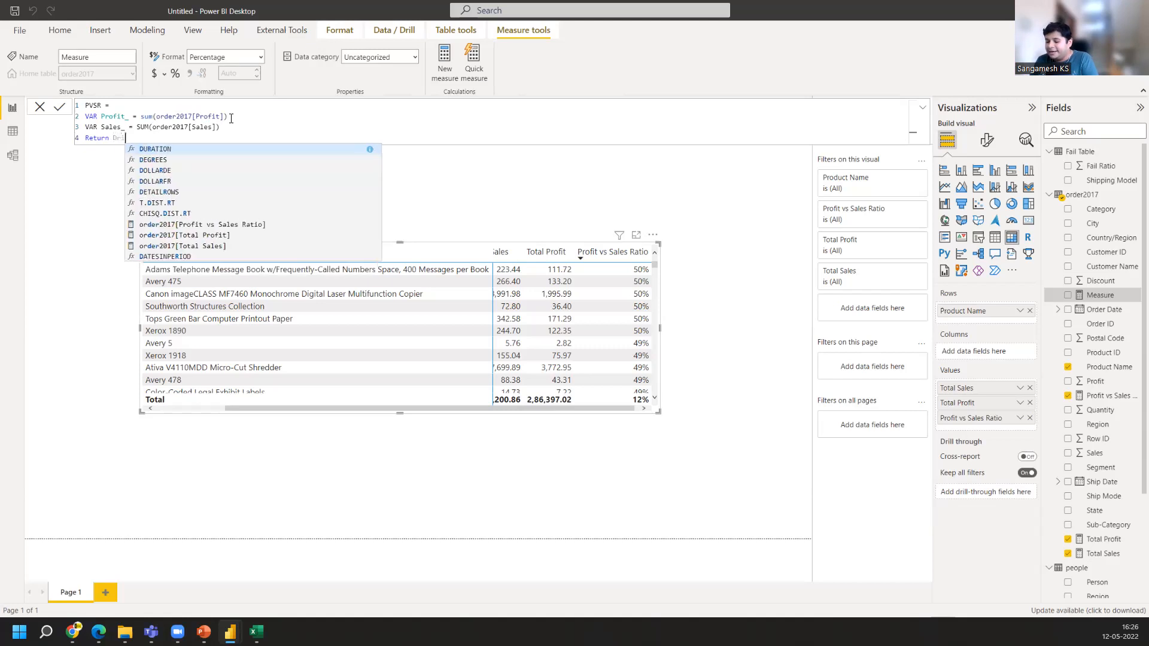
pyautogui.press('BackSpace')
pyautogui.press('BackSpace')
pyautogui.press('BackSpace')
pyautogui.press('BackSpace')
pyautogui.press('BackSpace')
pyautogui.press('BackSpace')
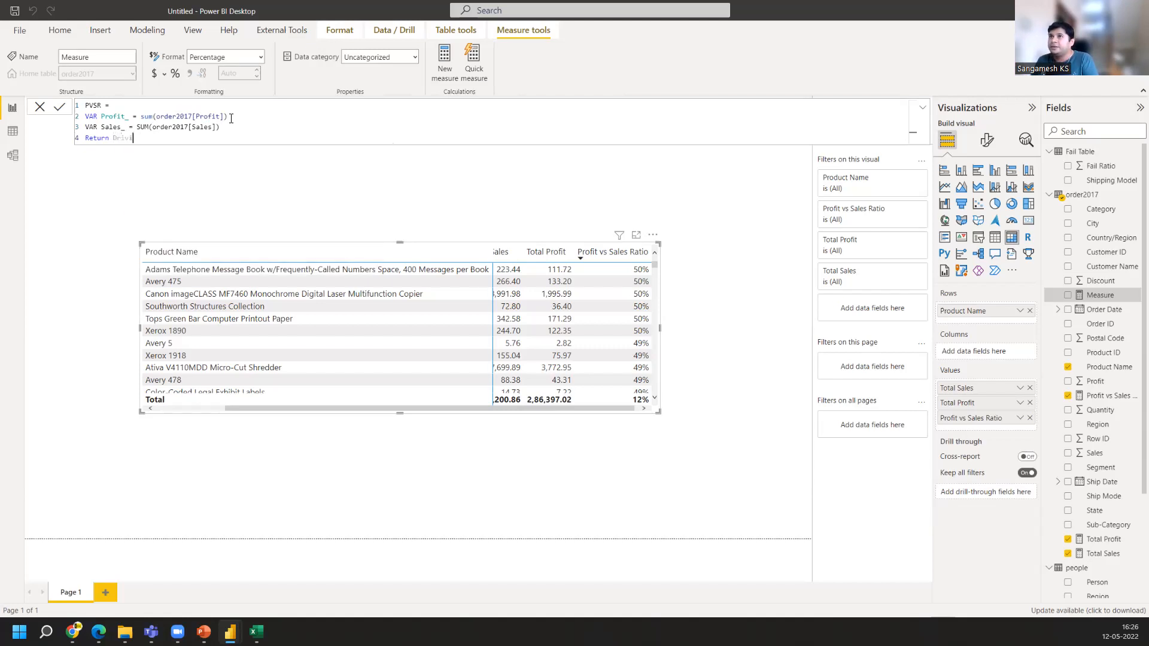
pyautogui.write('IVIDE(')
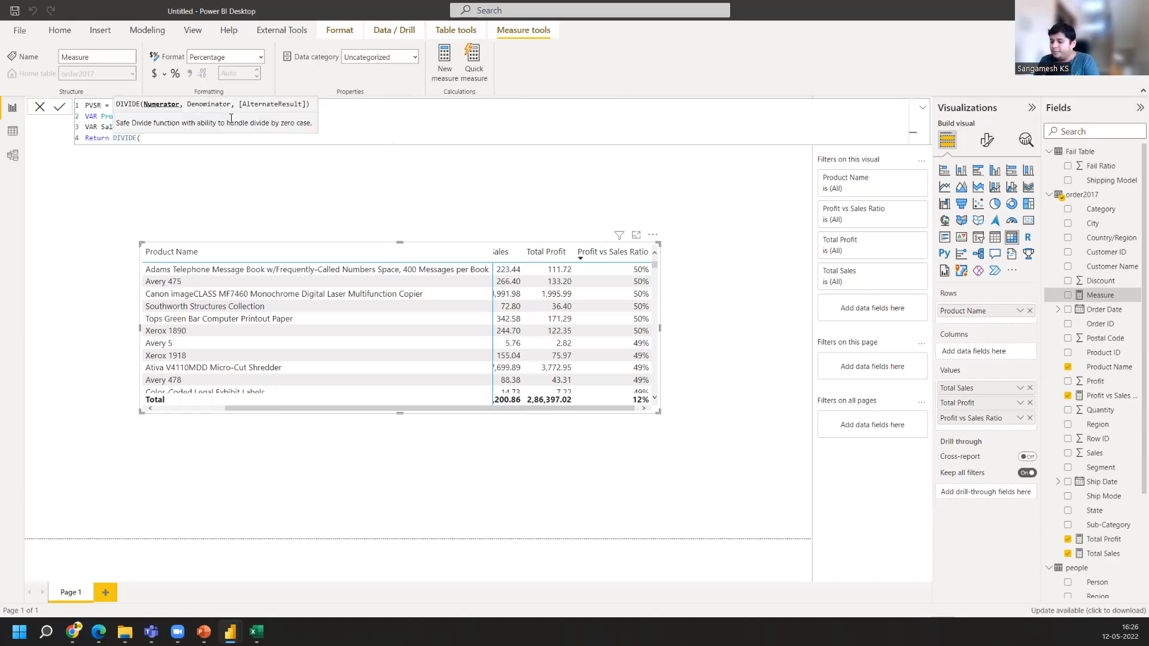
pyautogui.write('Profit_')
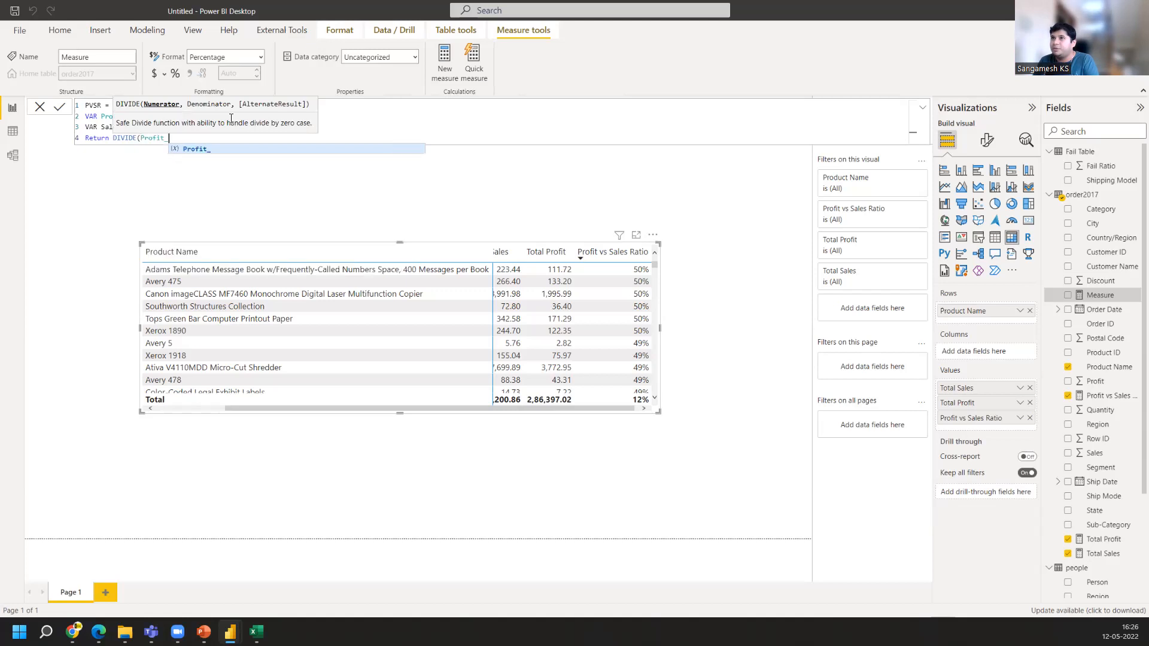
pyautogui.write(',')
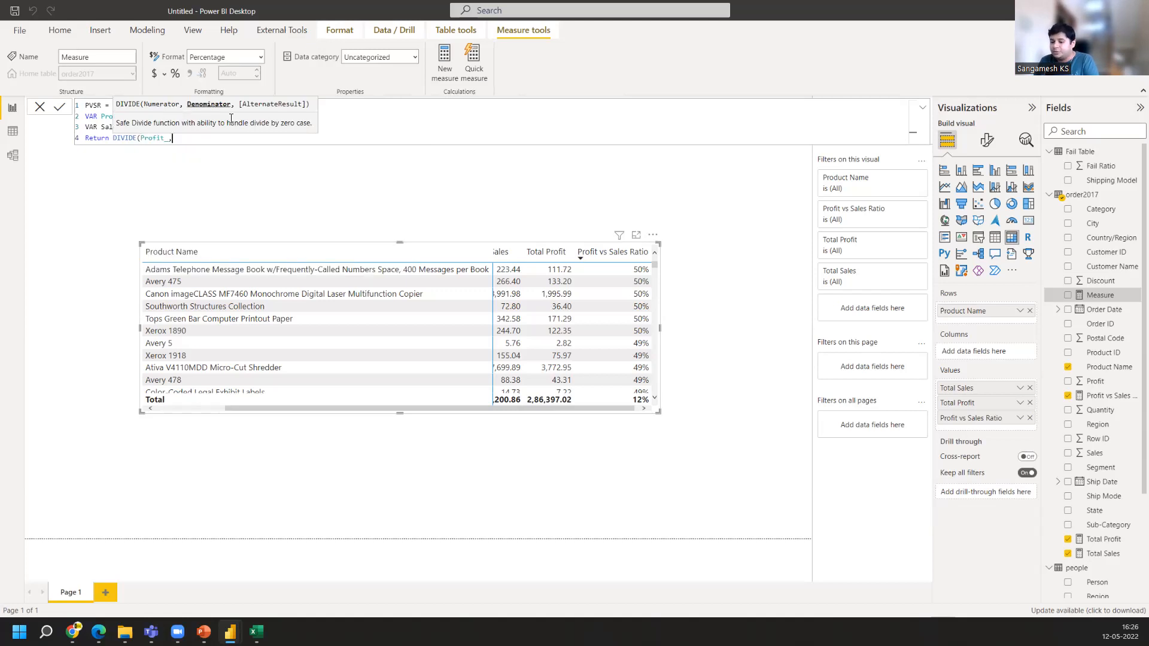
pyautogui.write('Sales_')
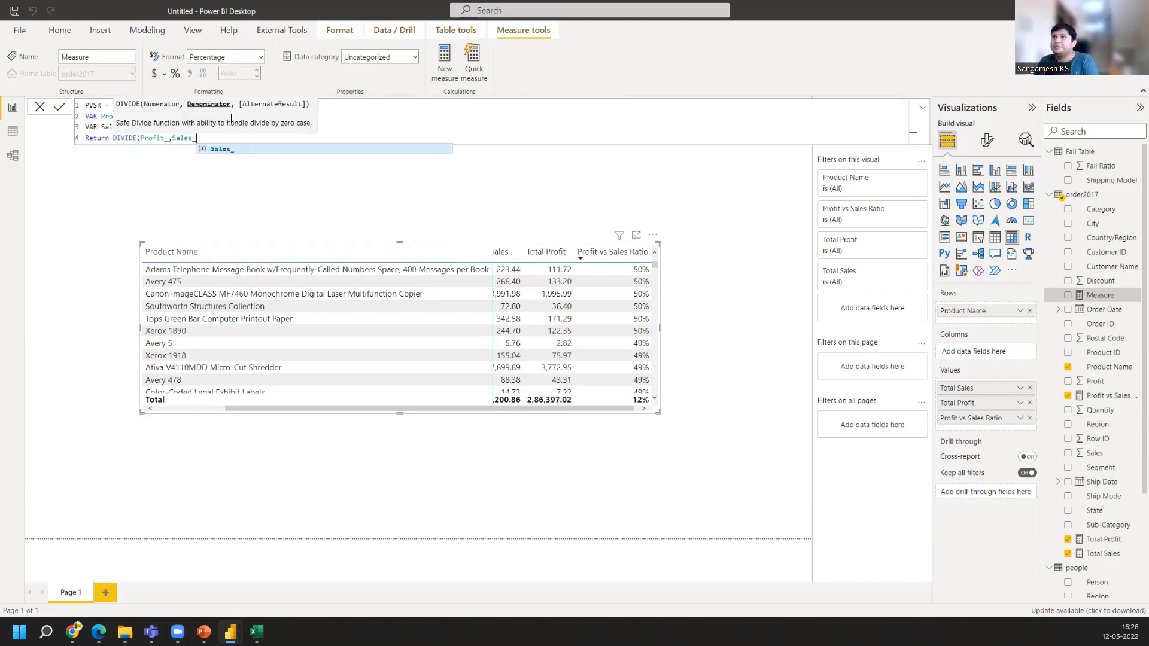
pyautogui.write(')')
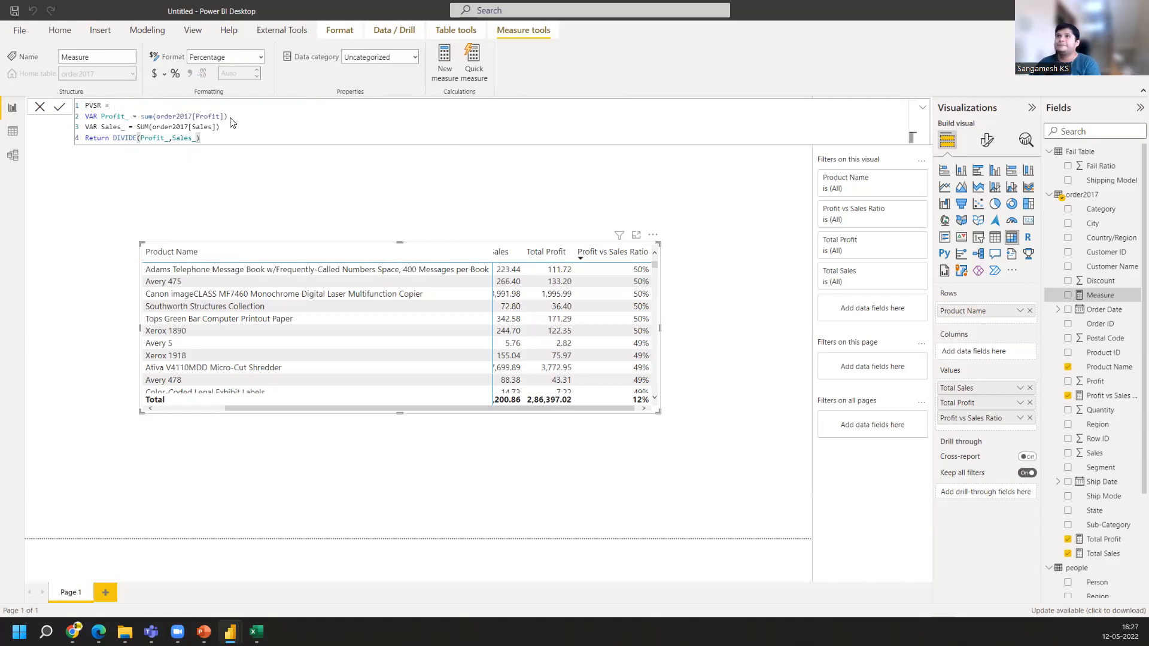
# Complete the return expression as DIVIDE(Profit_,Sales_) and commit the PVSR measure
pyautogui.press('Return')
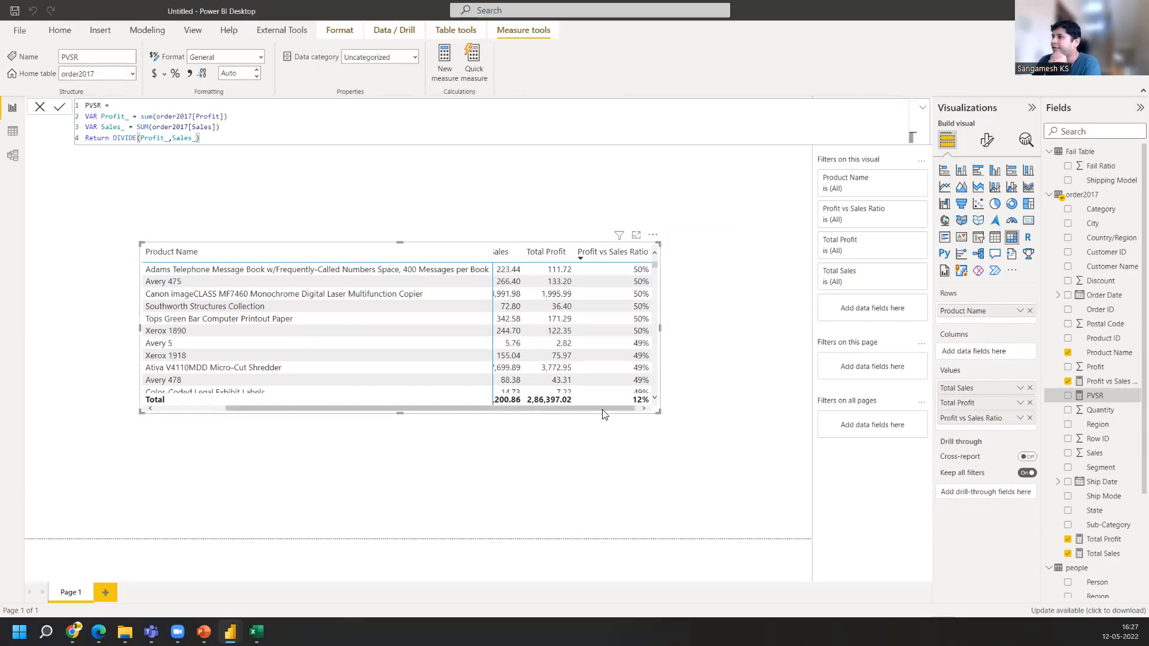
# Add PVSR to the matrix values and format the measure as a percentage
pyautogui.moveTo(1113, 400); pyautogui.dragTo(641, 254)
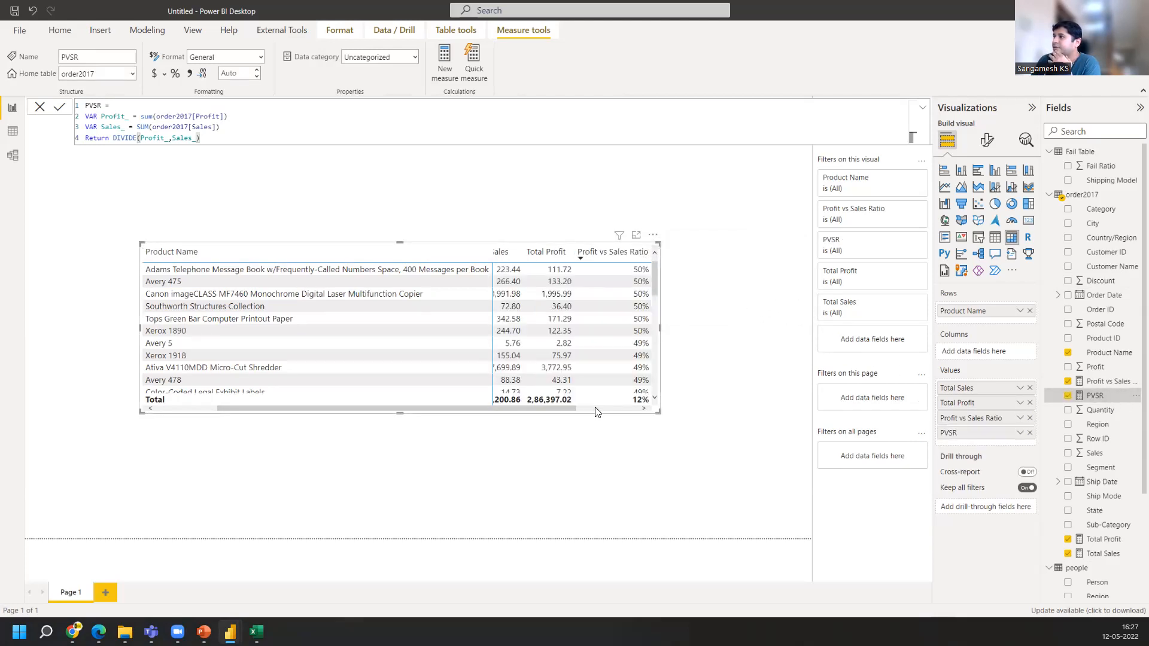
pyautogui.moveTo(547, 411); pyautogui.dragTo(606, 411)
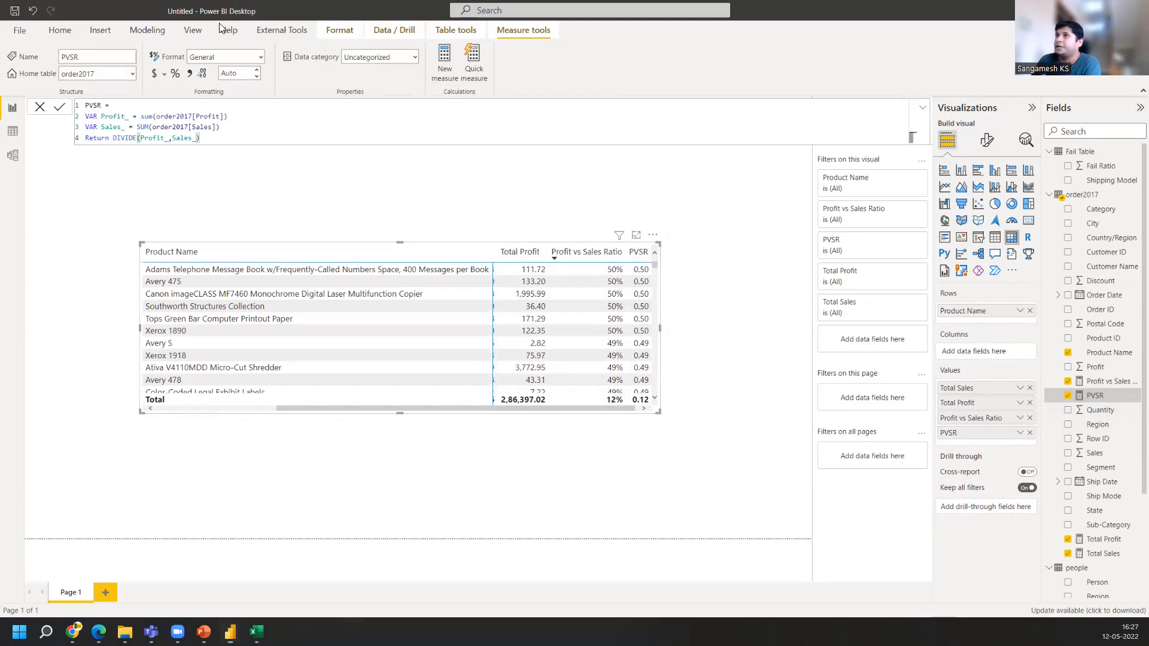
pyautogui.click(172, 75)
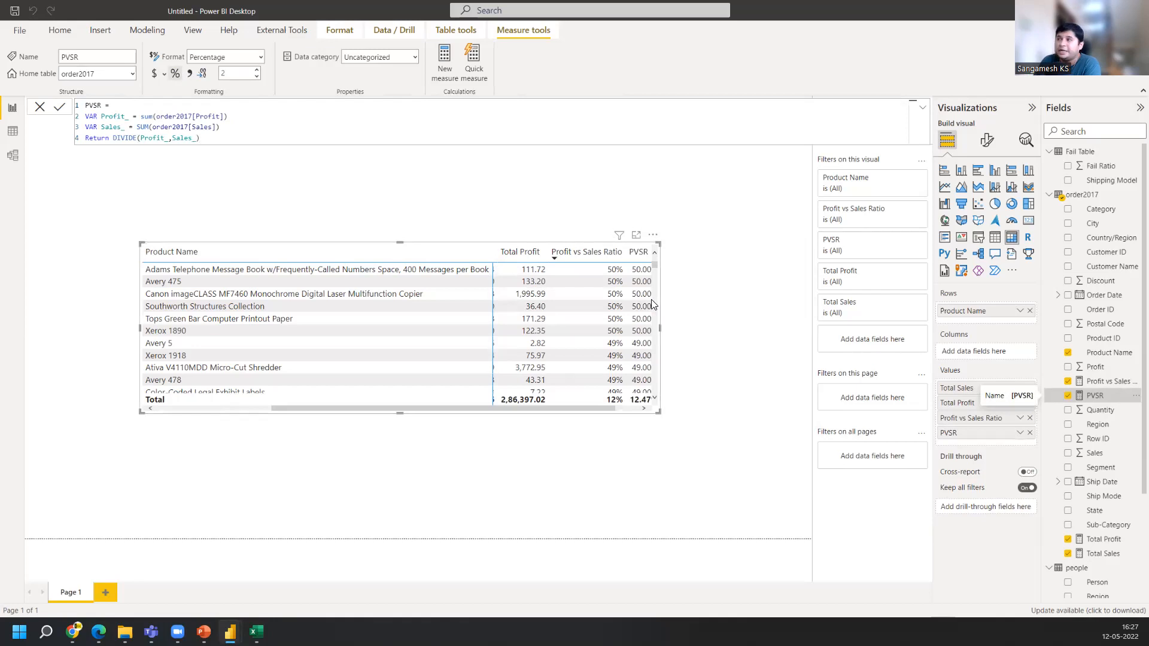
# Compare the Profit vs Sales Ratio formula with the PVSR formula
pyautogui.scroll(-3, 638, 323)
pyautogui.scroll(-5, 640, 347)
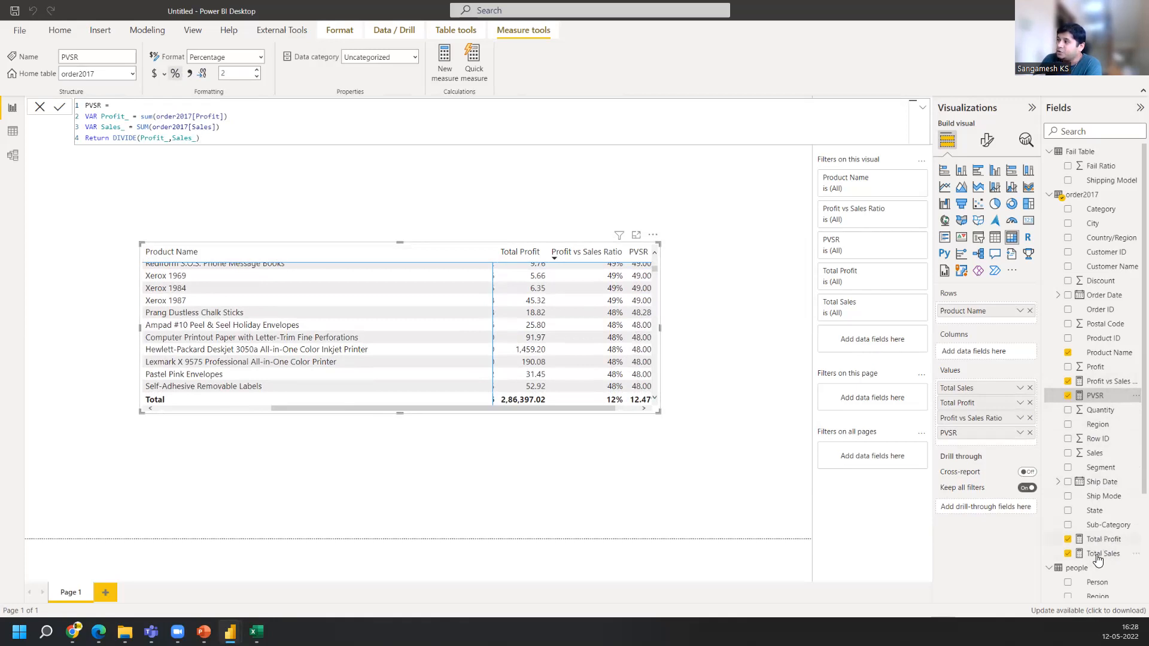
pyautogui.click(1105, 383)
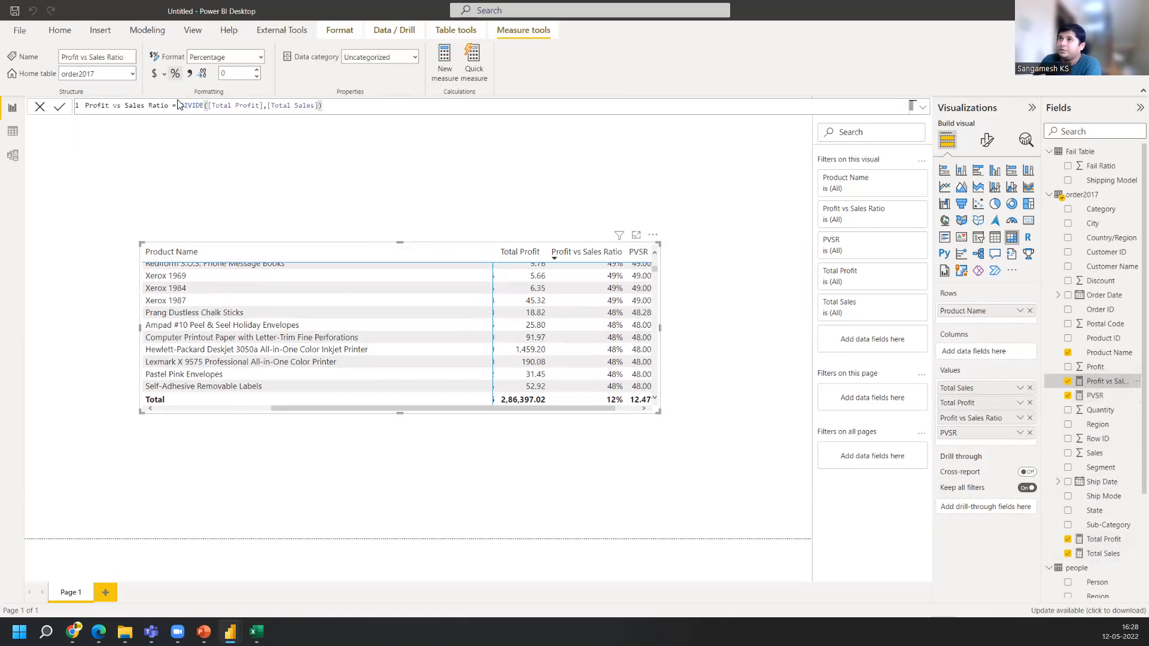
pyautogui.tripleClick(339, 109)
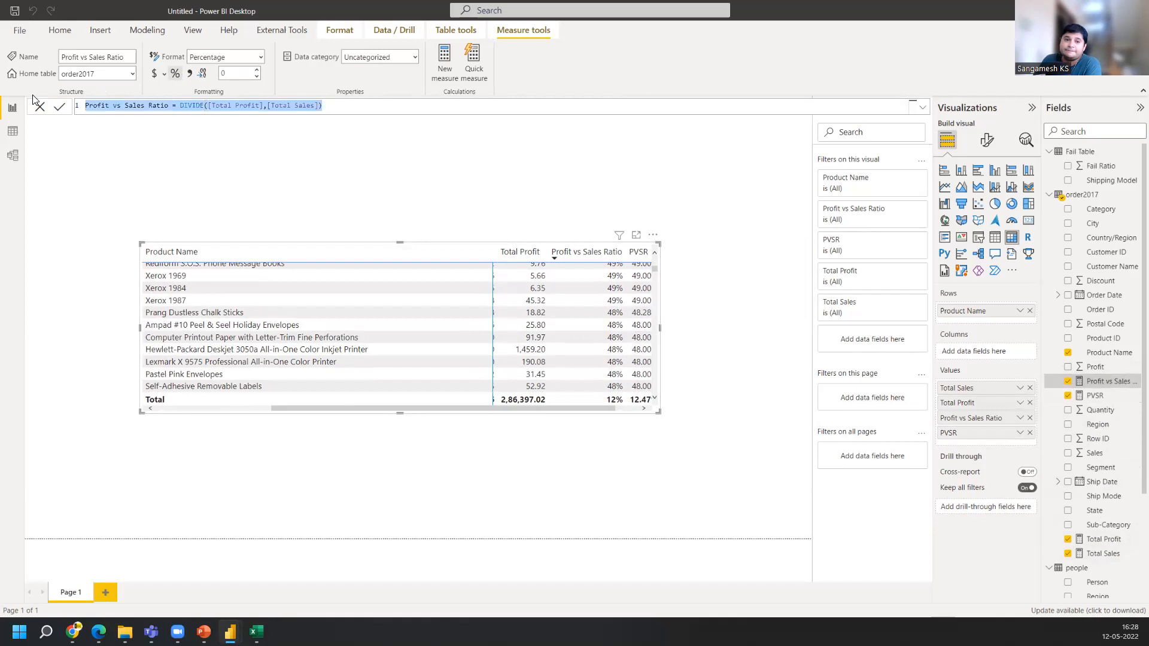
pyautogui.click(1101, 398)
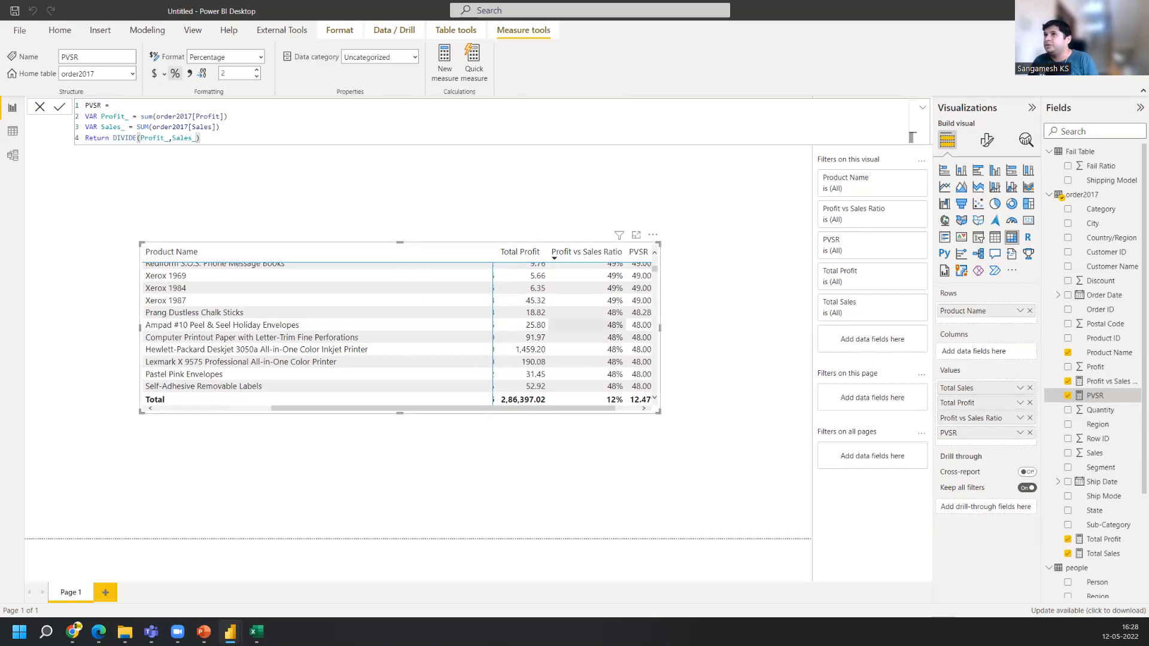
# Search the fields for profit_ and inspect the variable and table names in the PVSR formula
pyautogui.moveTo(103, 117); pyautogui.dragTo(125, 127)
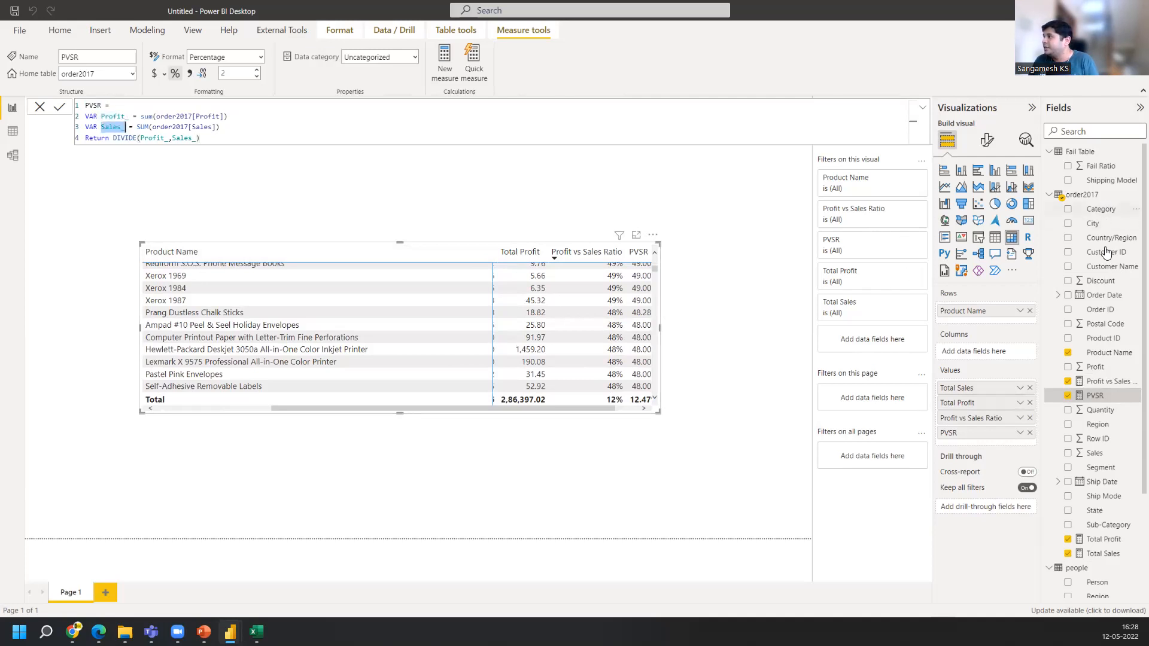
pyautogui.scroll(-3, 1108, 391)
pyautogui.click(1078, 131)
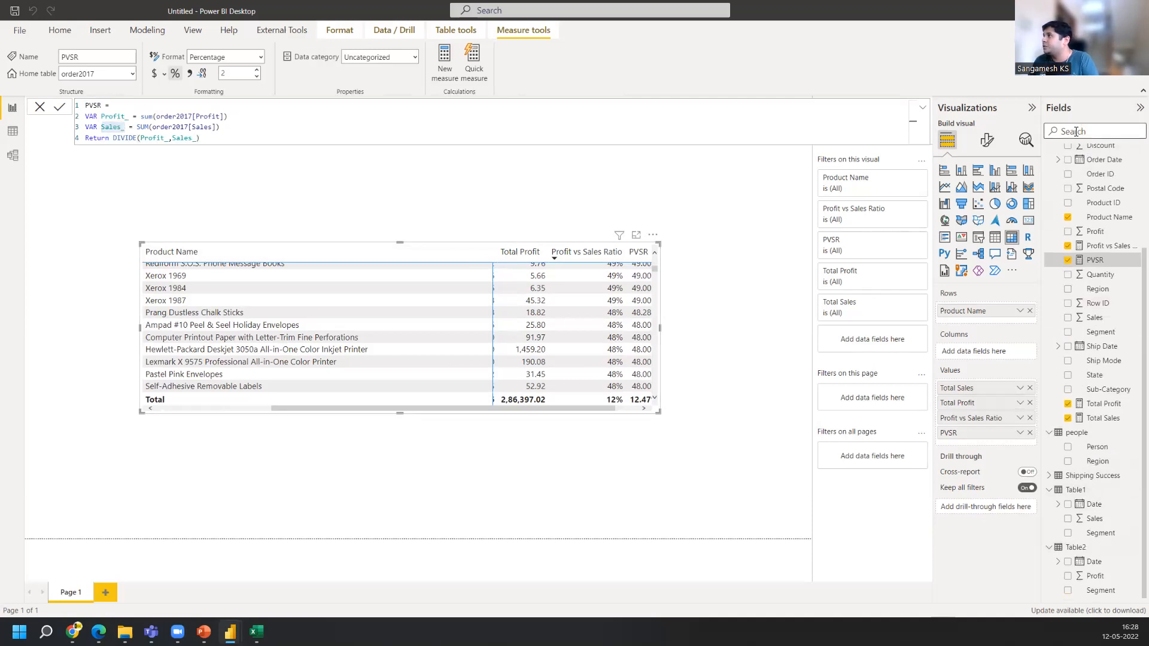
pyautogui.write('profit')
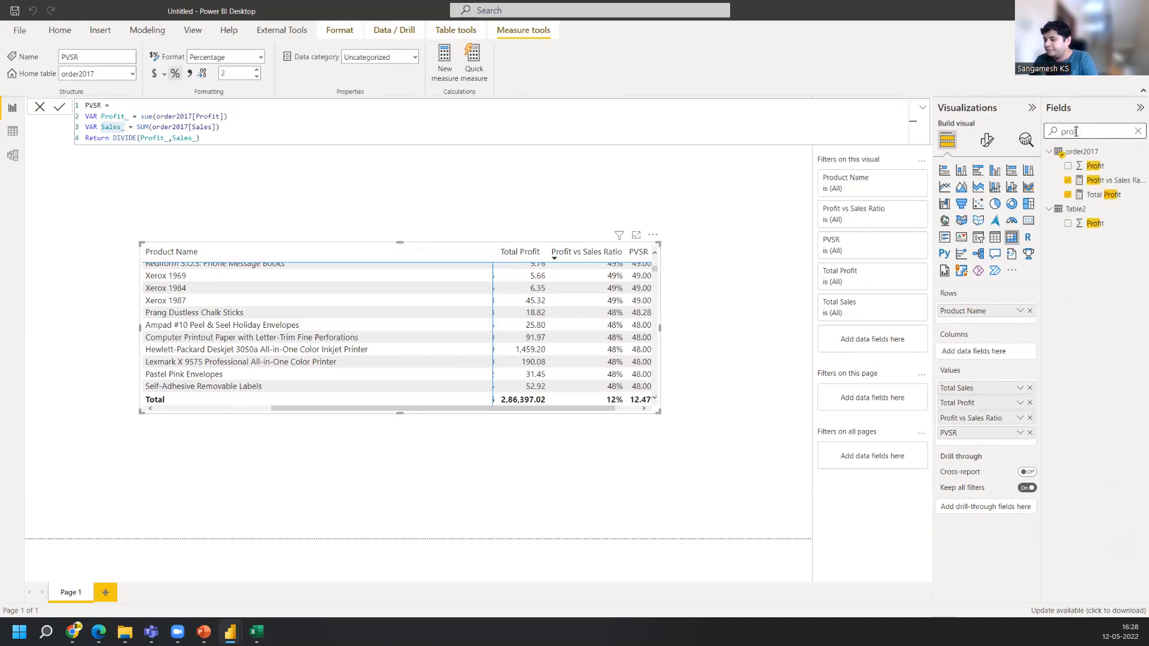
pyautogui.write('_')
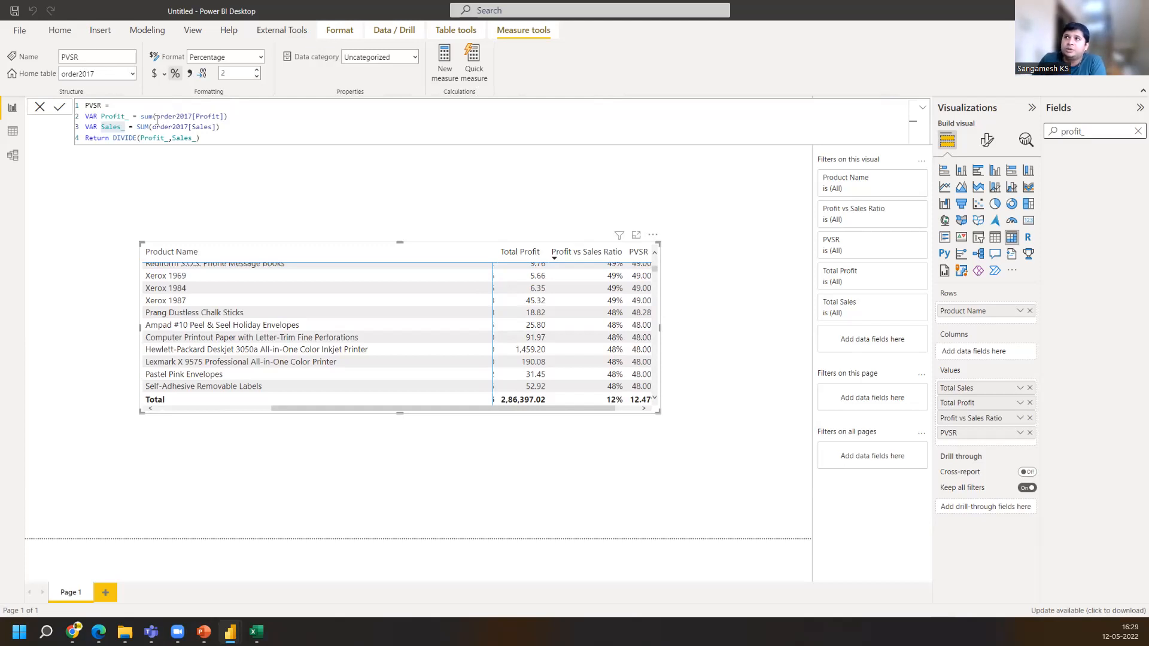
pyautogui.moveTo(157, 118); pyautogui.dragTo(192, 118)
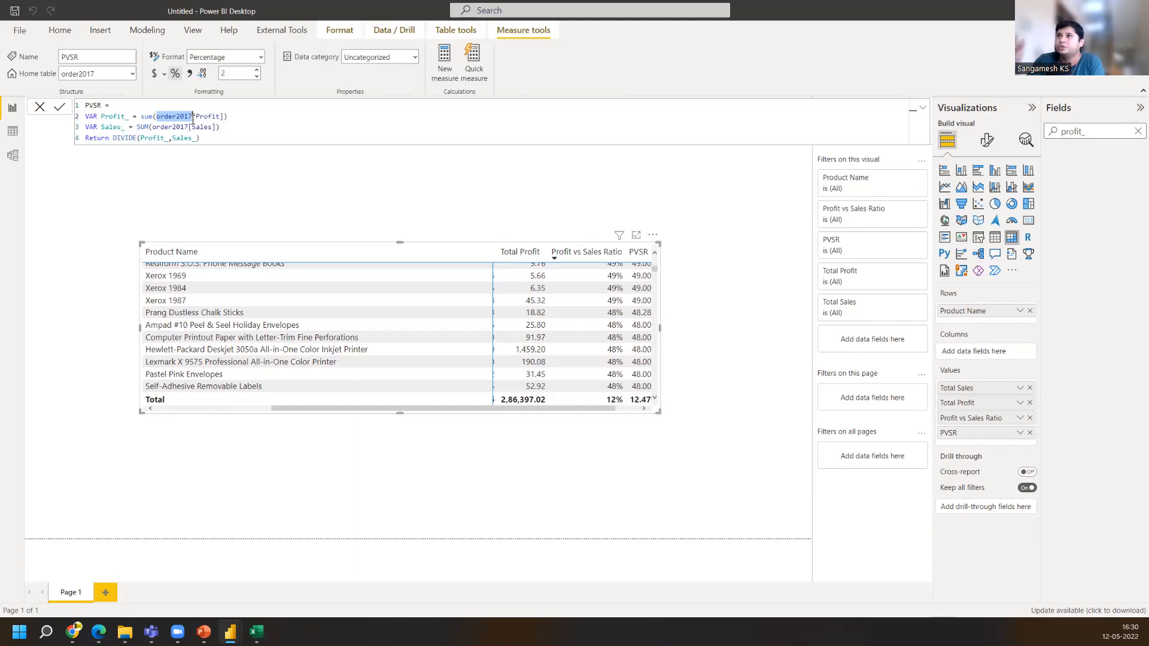
pyautogui.click(167, 137)
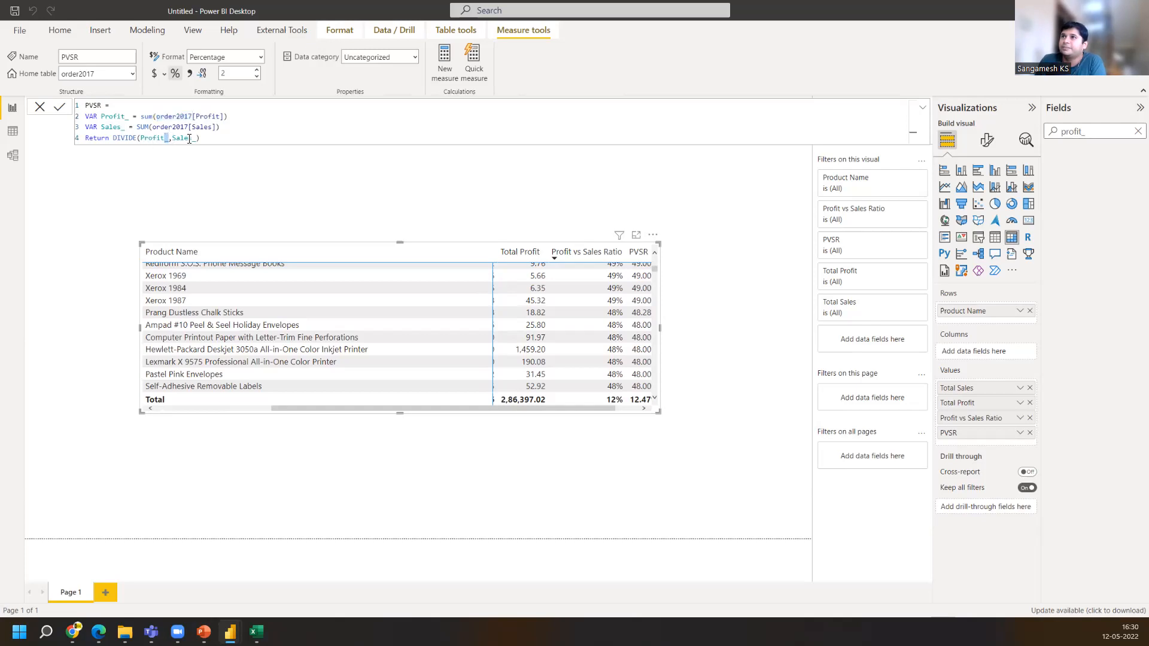
pyautogui.click(190, 139)
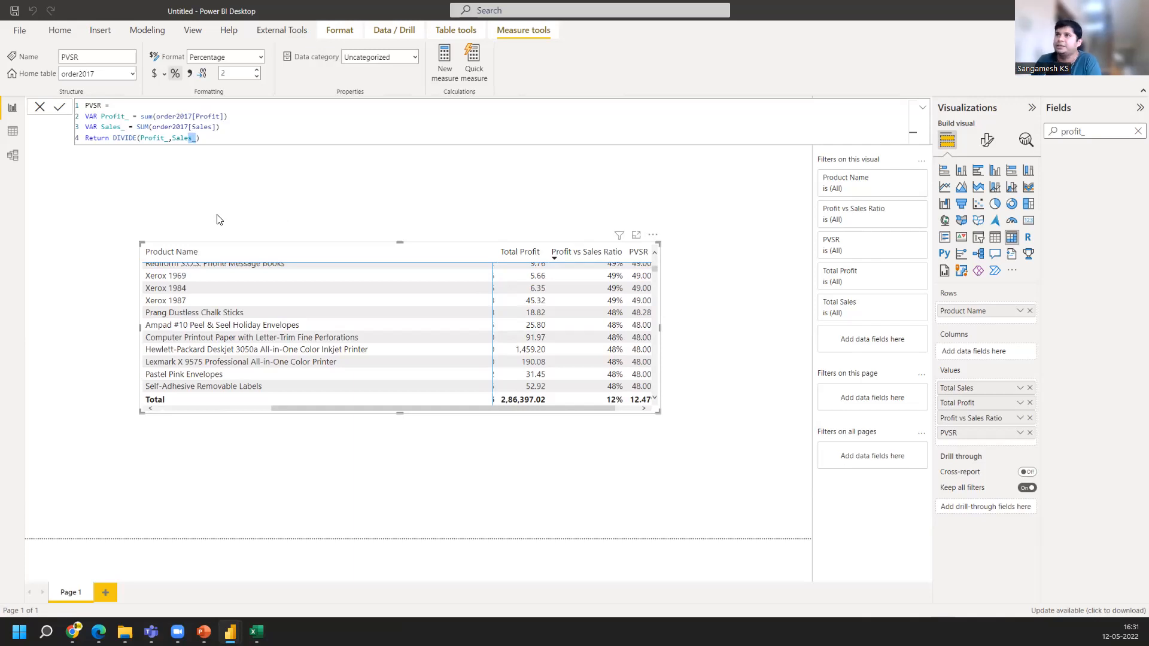
# Rename the variables to Profit and Sales throughout the PVSR formula and clear the field search
pyautogui.click(130, 116)
pyautogui.press('BackSpace')
pyautogui.press('Down')
pyautogui.press('BackSpace')
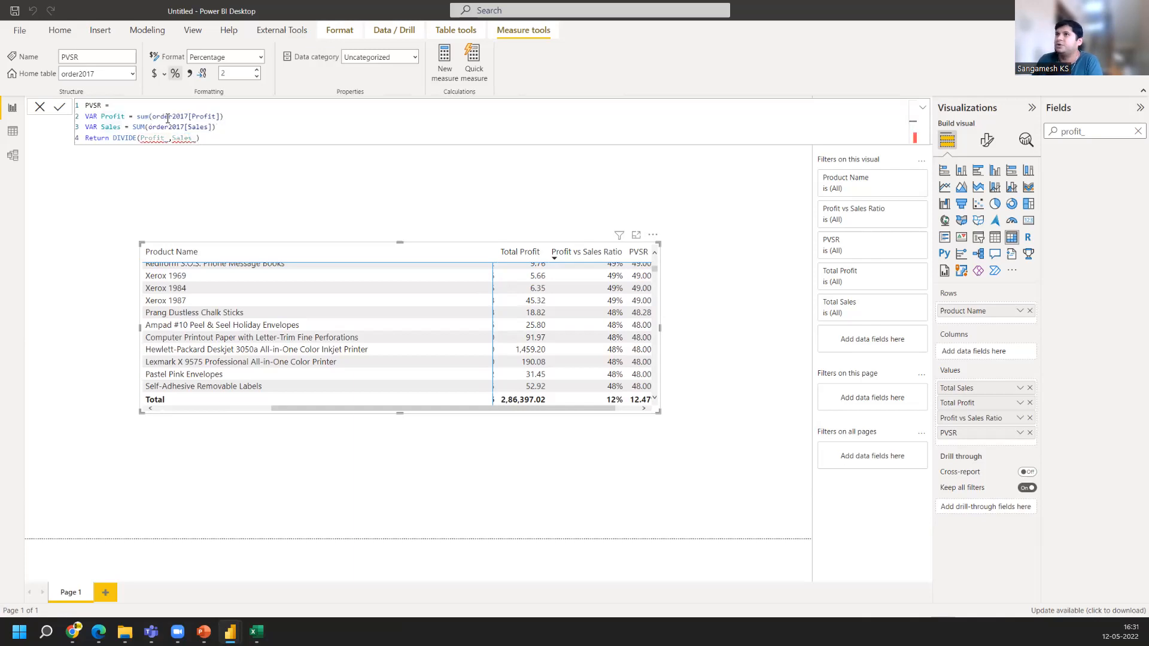
pyautogui.click(167, 139)
pyautogui.press('BackSpace')
pyautogui.press('BackSpace')
pyautogui.click(193, 141)
pyautogui.press('BackSpace')
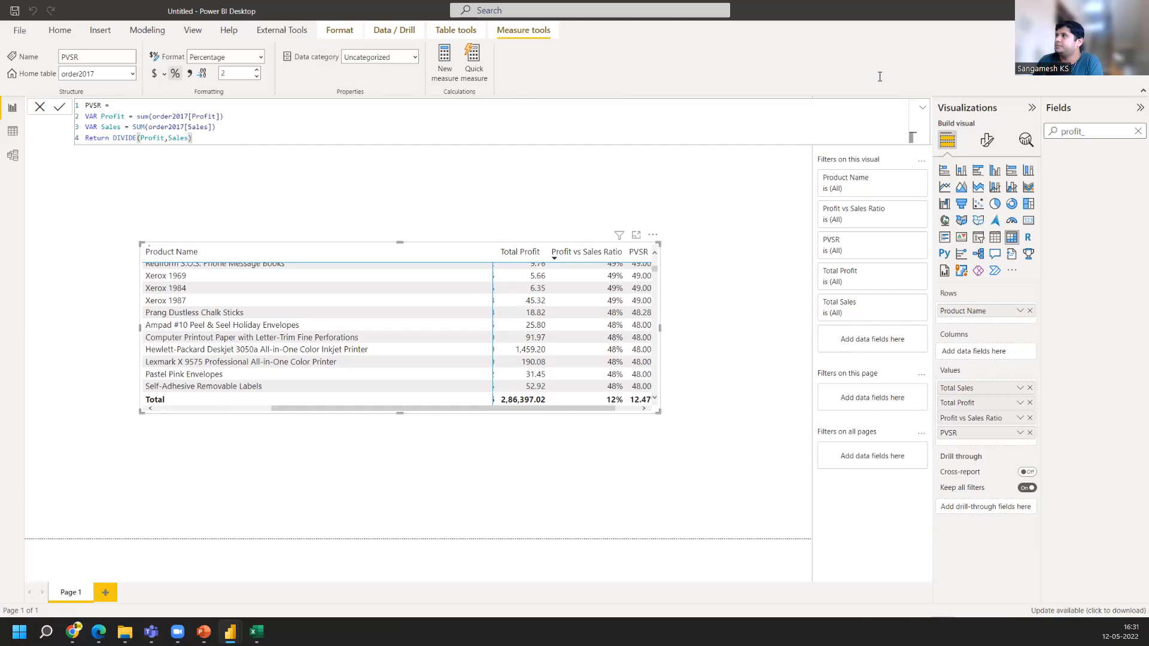
pyautogui.click(1137, 132)
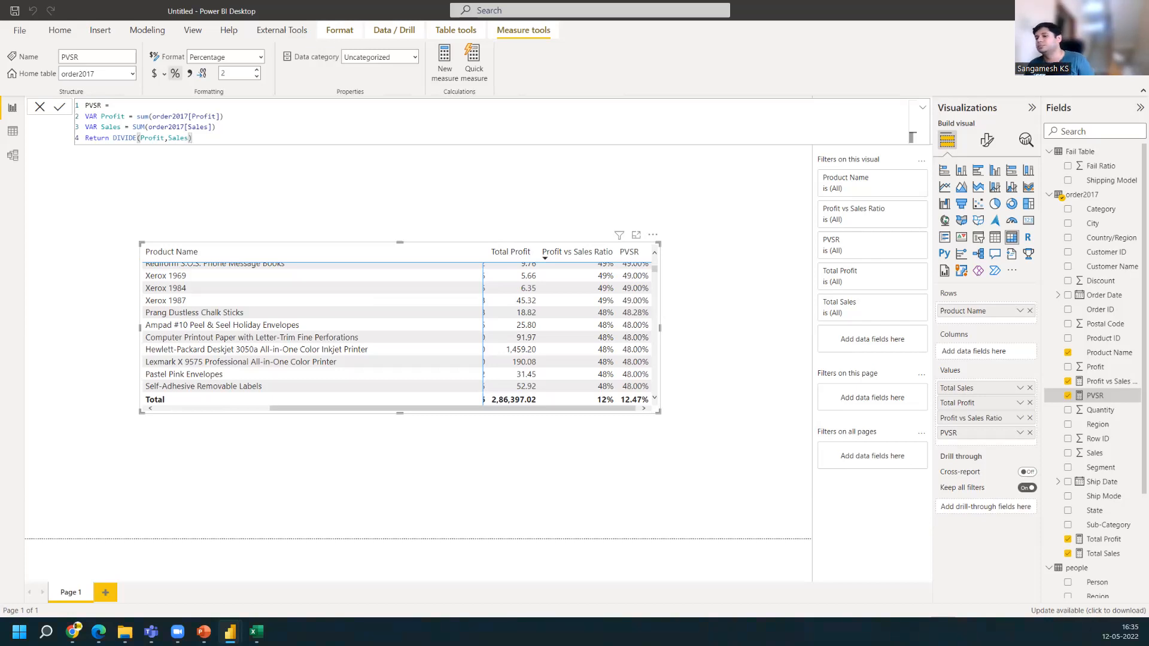
# Close the dashboard1 V5 (1) Power BI window without saving changes
pyautogui.click(73, 631)
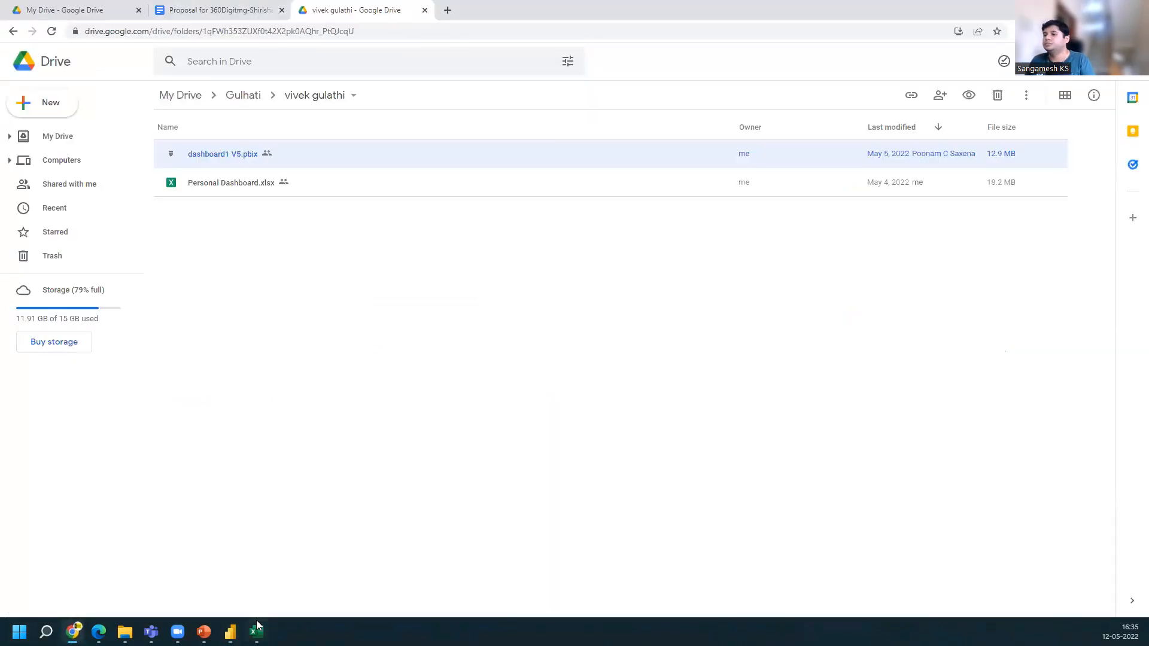
pyautogui.click(231, 632)
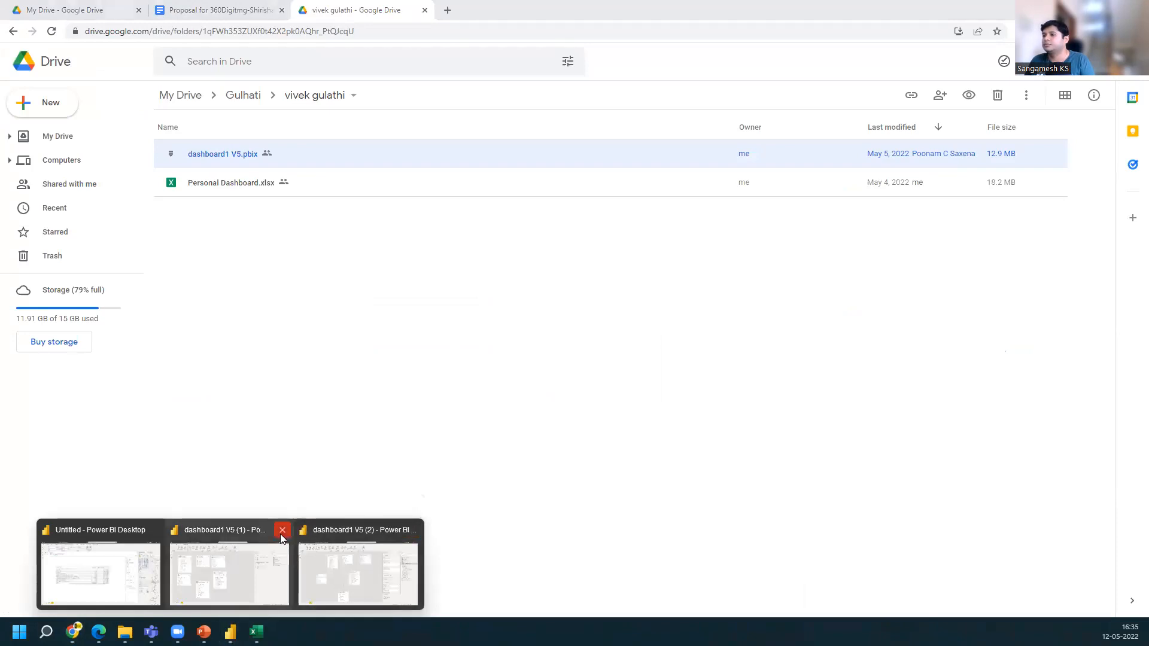
pyautogui.click(282, 537)
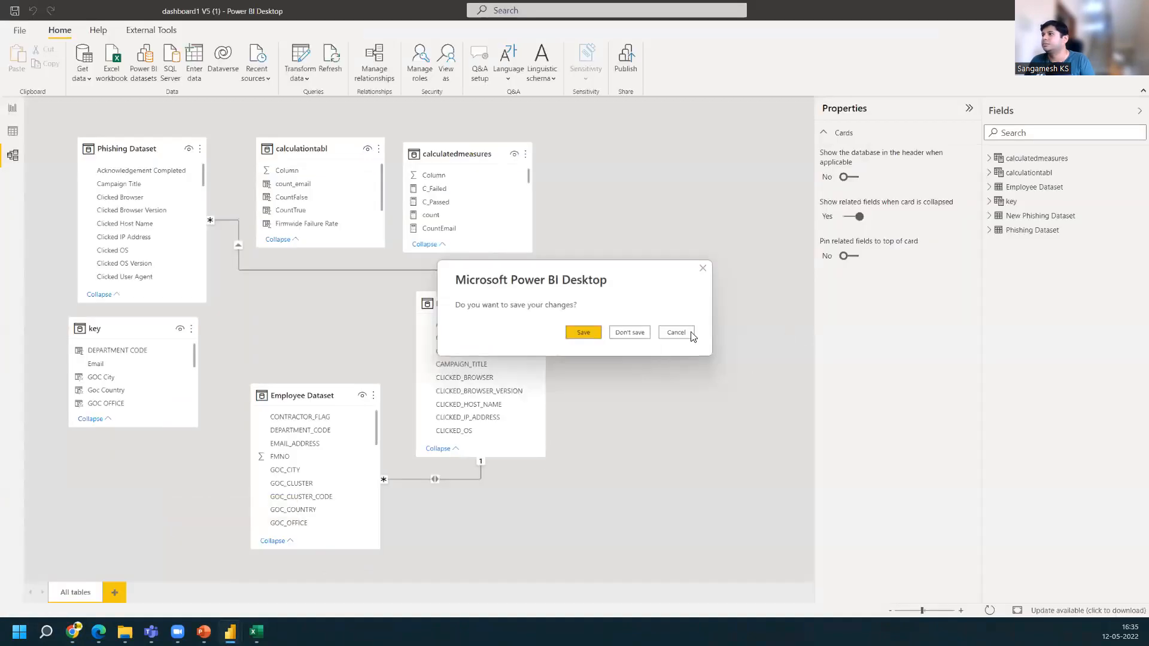
pyautogui.click(631, 333)
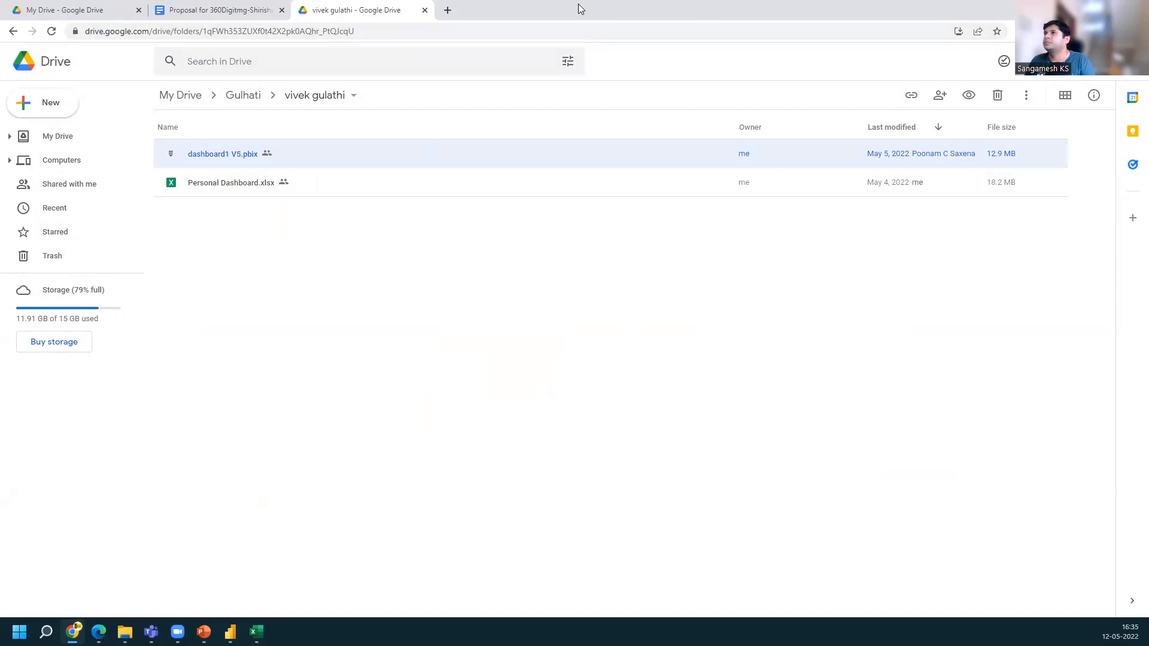
# Switch to the browser and search the web for dax ferrari russo
pyautogui.click(402, 31)
pyautogui.press('BackSpace')
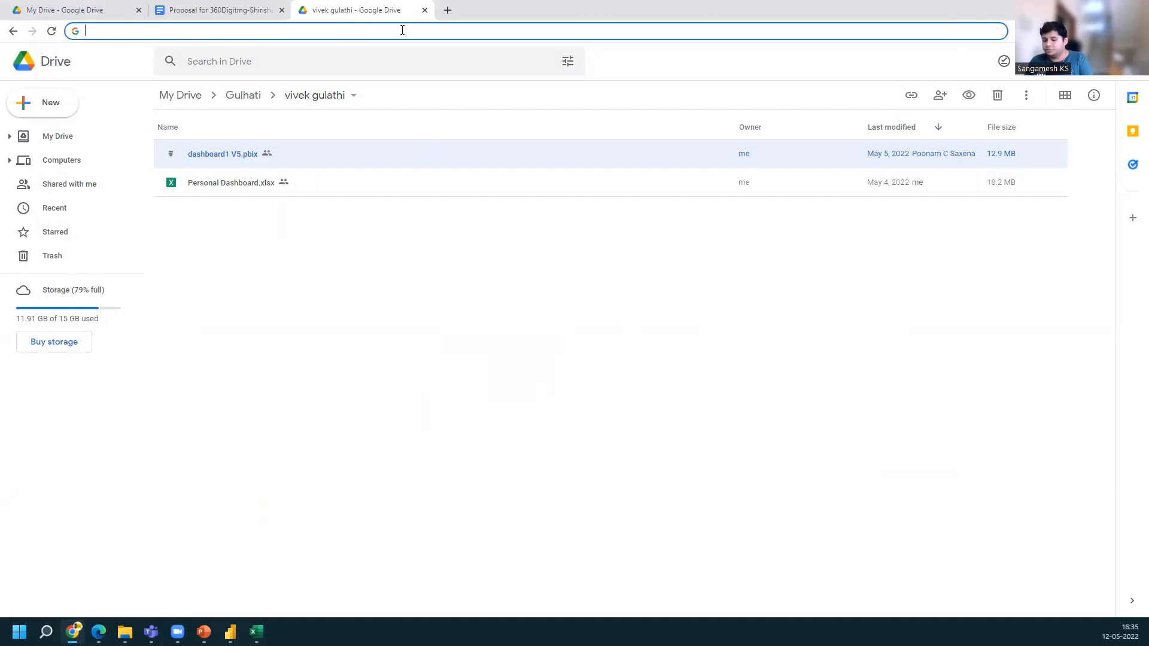
pyautogui.write('dax')
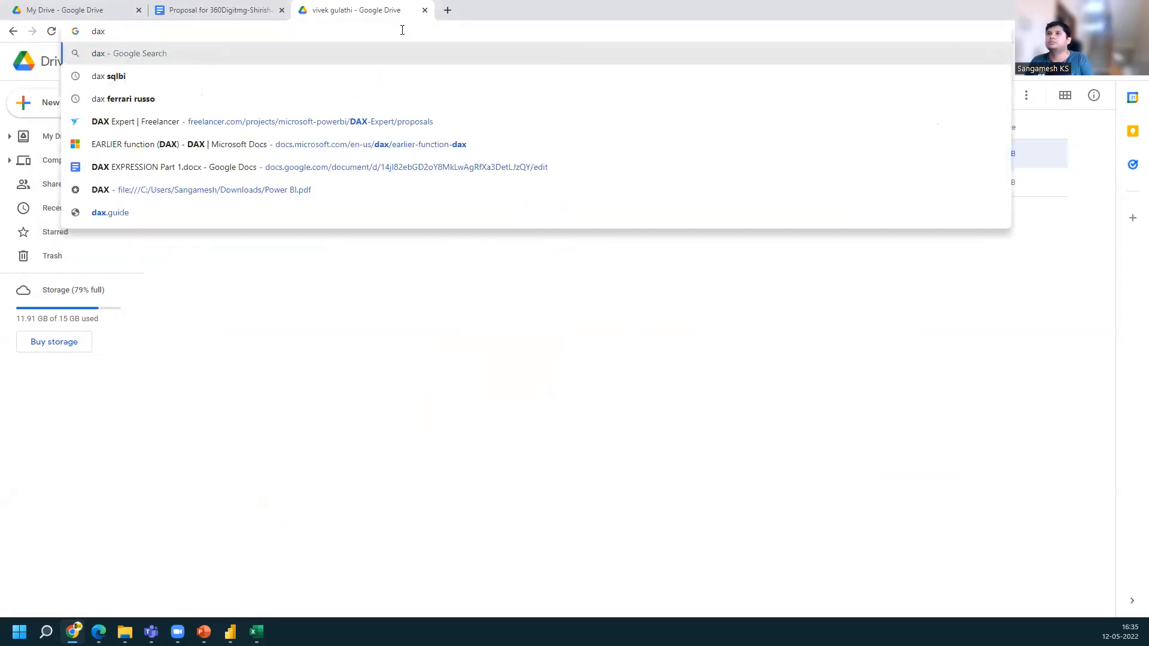
pyautogui.press('Down')
pyautogui.press('Down')
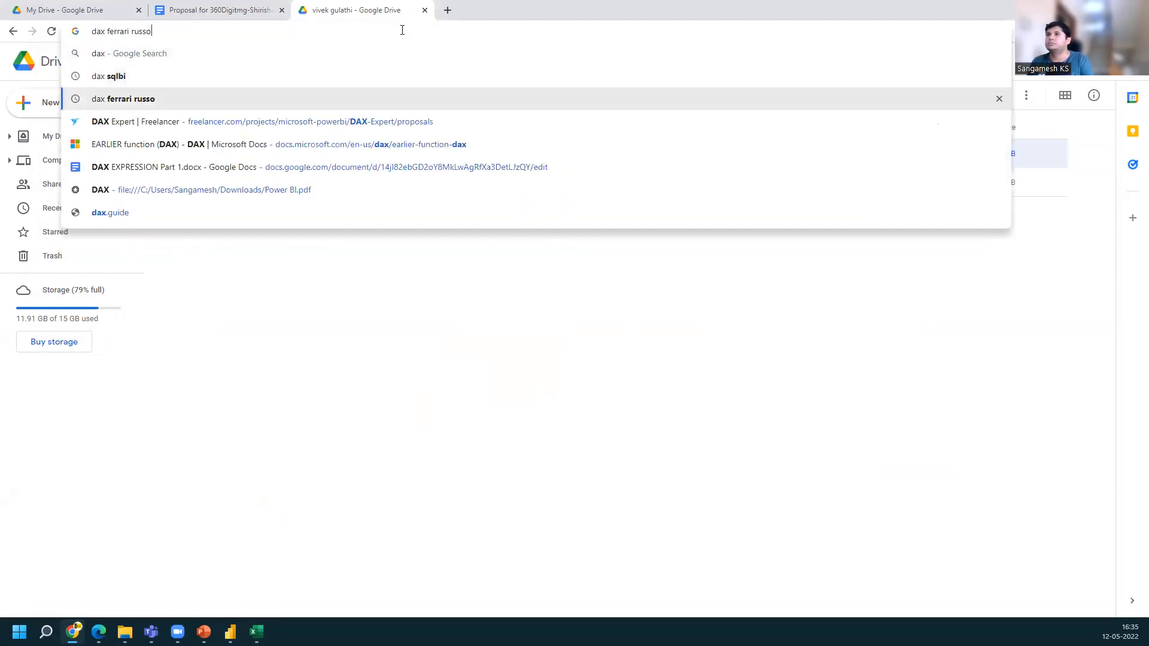
pyautogui.press('Return')
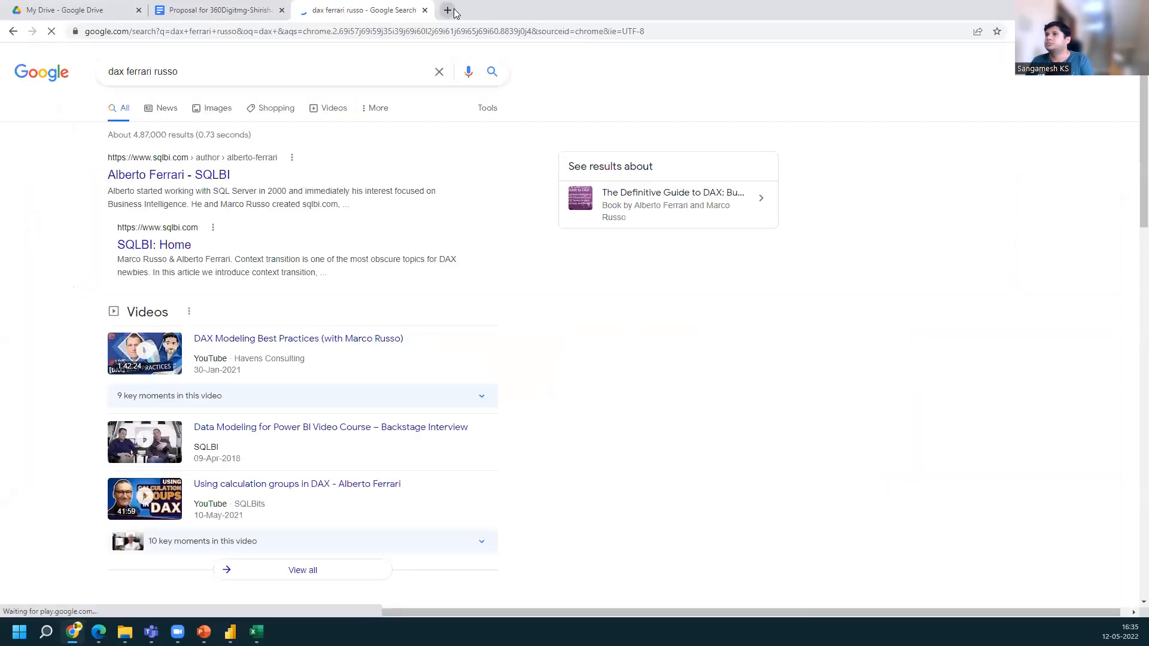
# Search the web in a new tab for dax powerbi, then switch back to the Power BI window
pyautogui.click(454, 9)
pyautogui.write('dax ')
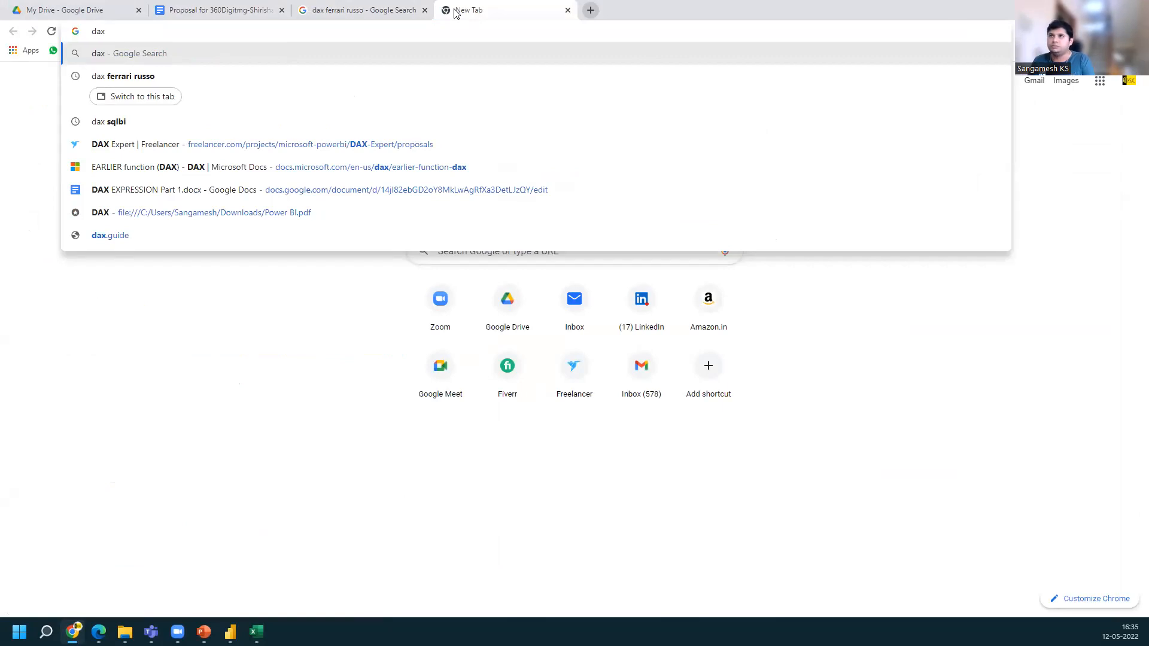
pyautogui.write('powerbi')
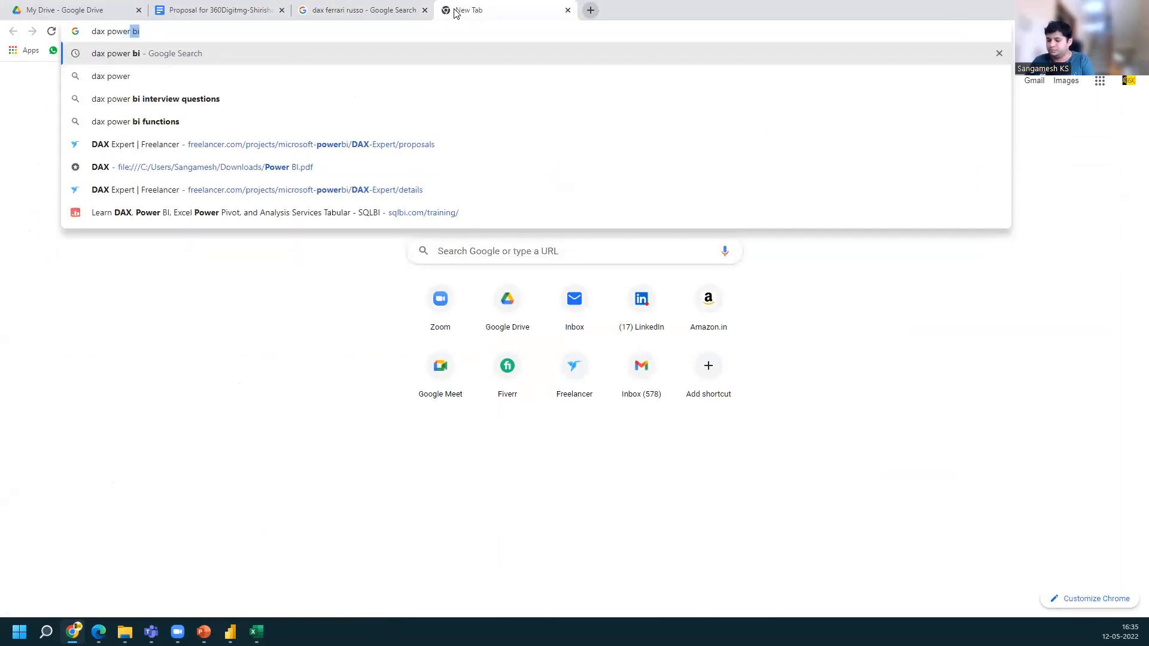
pyautogui.press('Return')
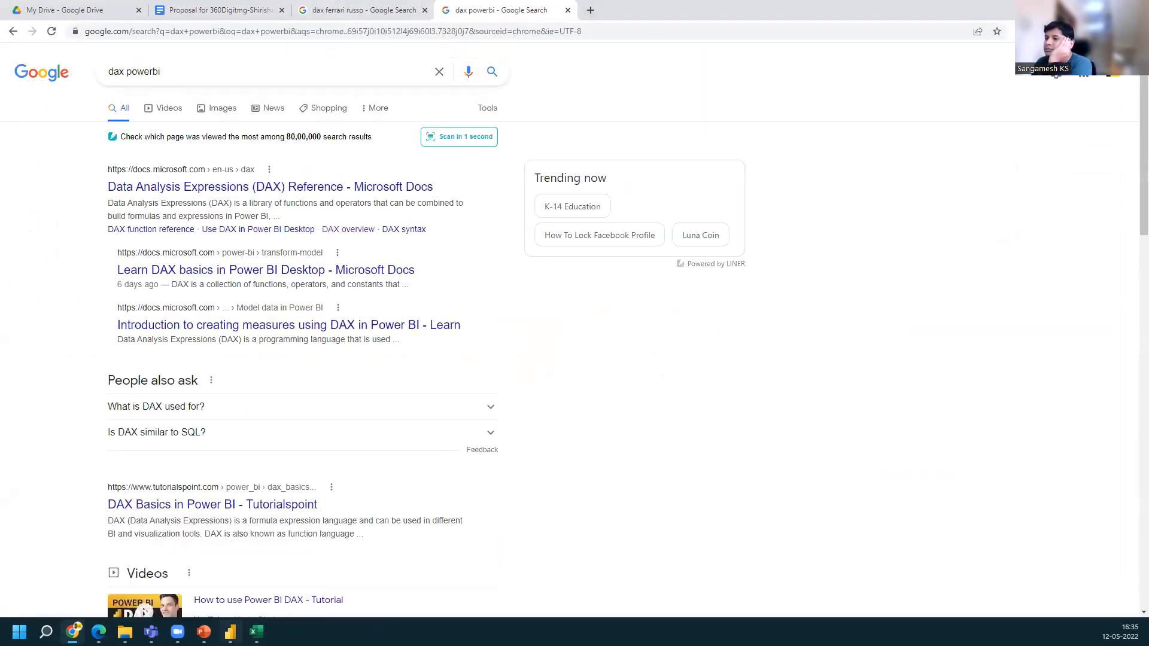
pyautogui.click(231, 632)
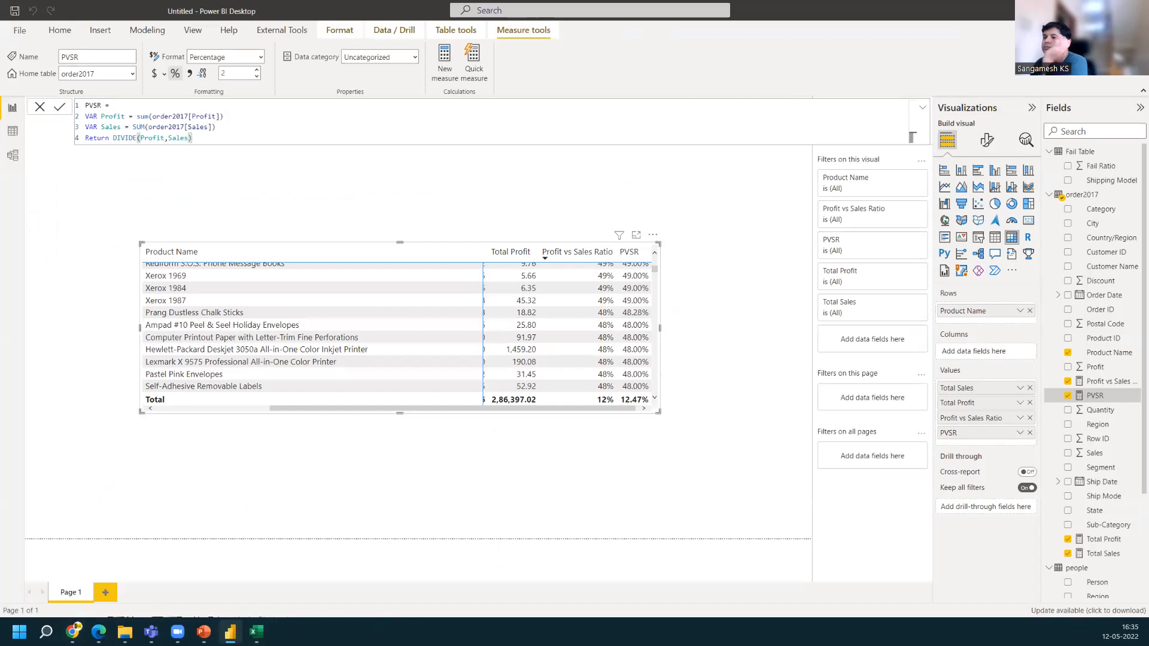
pyautogui.moveTo(73, 632)
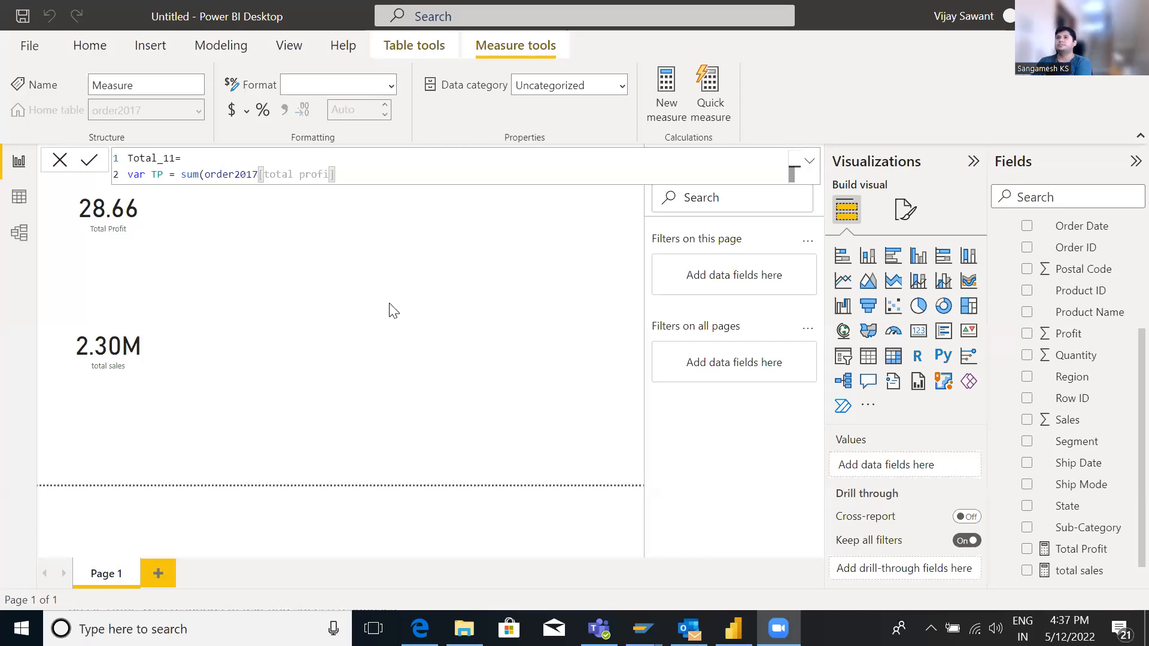
# Commit the Total_11 measure and delete the malformed column reference inside the TP variable's SUM
pyautogui.click(392, 310)
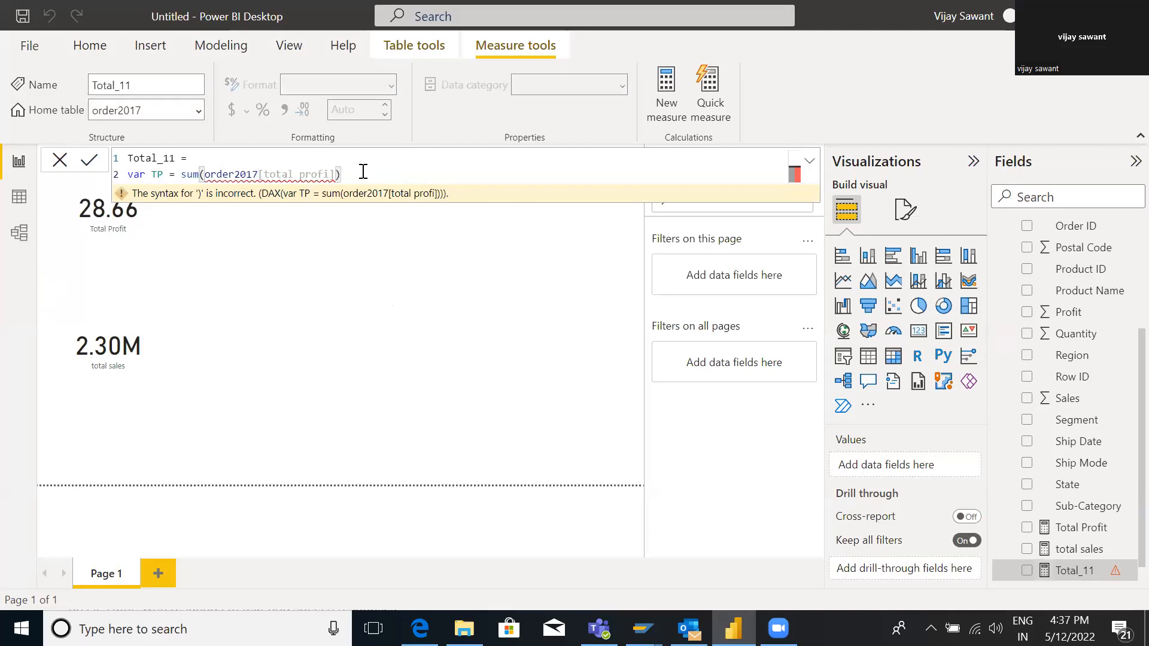
pyautogui.press('BackSpace')
pyautogui.press('BackSpace')
pyautogui.press('BackSpace')
pyautogui.press('BackSpace')
pyautogui.press('BackSpace')
pyautogui.press('BackSpace')
pyautogui.press('BackSpace')
pyautogui.press('BackSpace')
pyautogui.press('BackSpace')
pyautogui.press('BackSpace')
pyautogui.press('BackSpace')
pyautogui.press('BackSpace')
pyautogui.press('BackSpace')
pyautogui.press('BackSpace')
pyautogui.press('BackSpace')
pyautogui.press('BackSpace')
pyautogui.press('BackSpace')
pyautogui.press('BackSpace')
pyautogui.press('BackSpace')
pyautogui.press('BackSpace')
pyautogui.press('BackSpace')
pyautogui.press('BackSpace')
pyautogui.press('BackSpace')
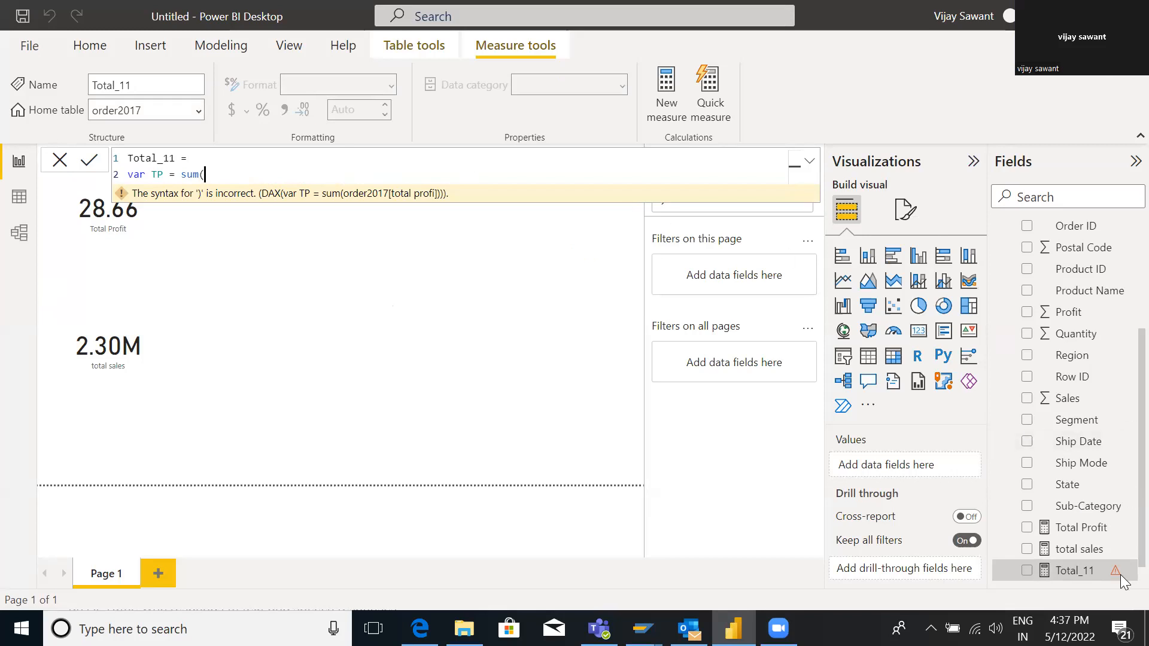
pyautogui.scroll(-1, 1123, 581)
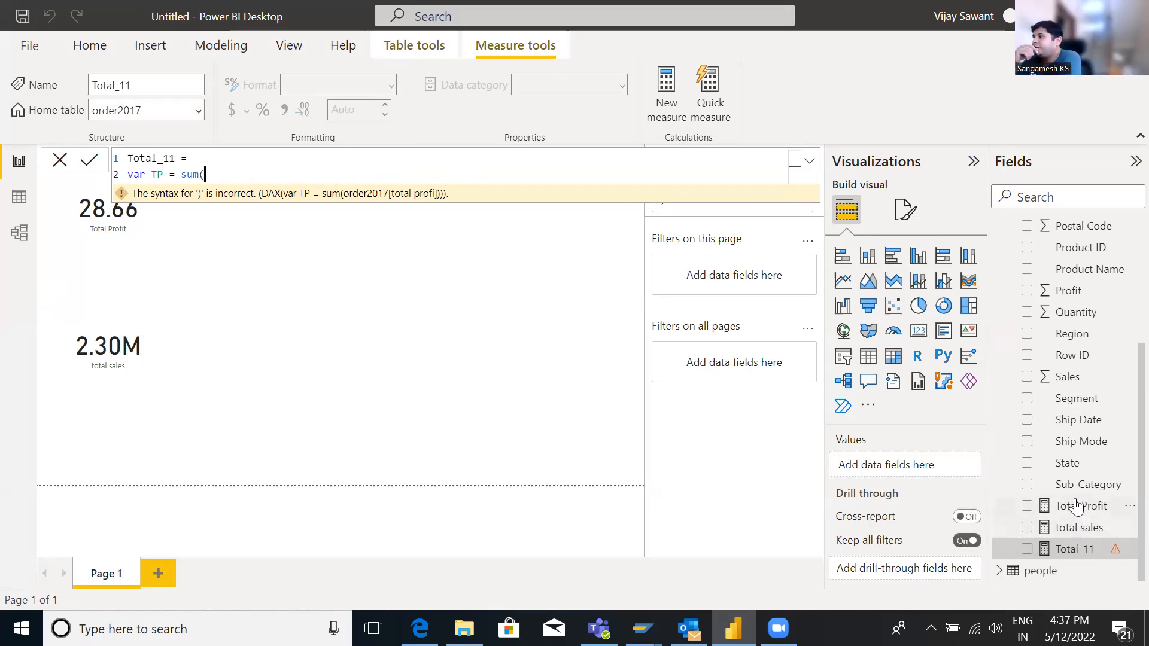
pyautogui.write('total')
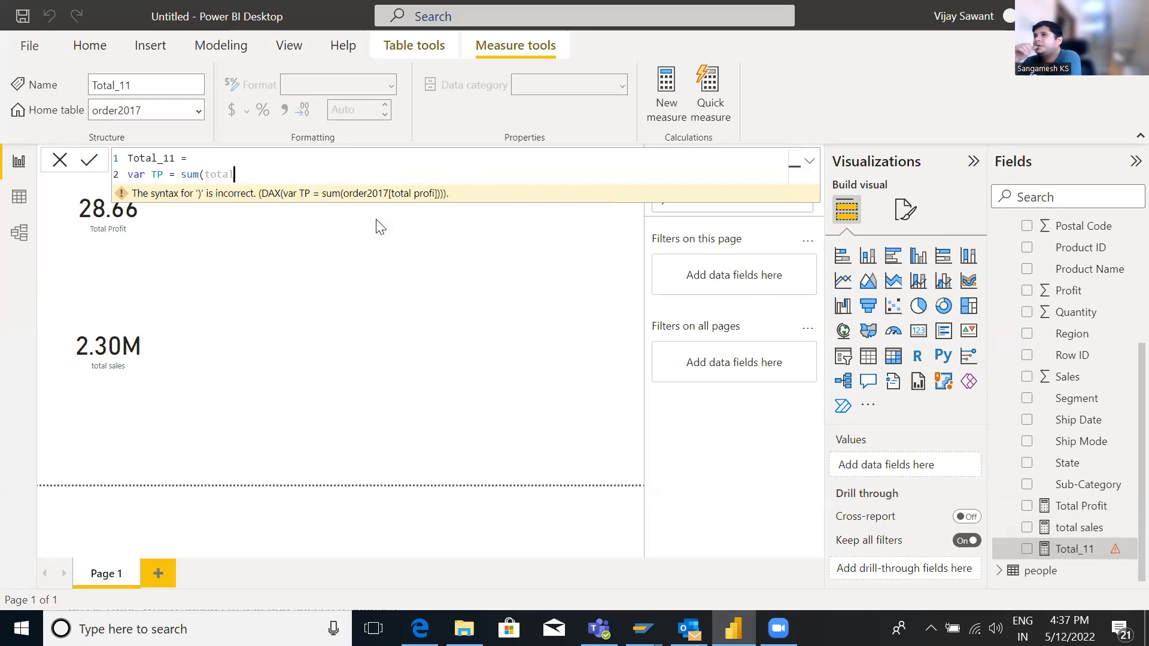
pyautogui.write(' prof')
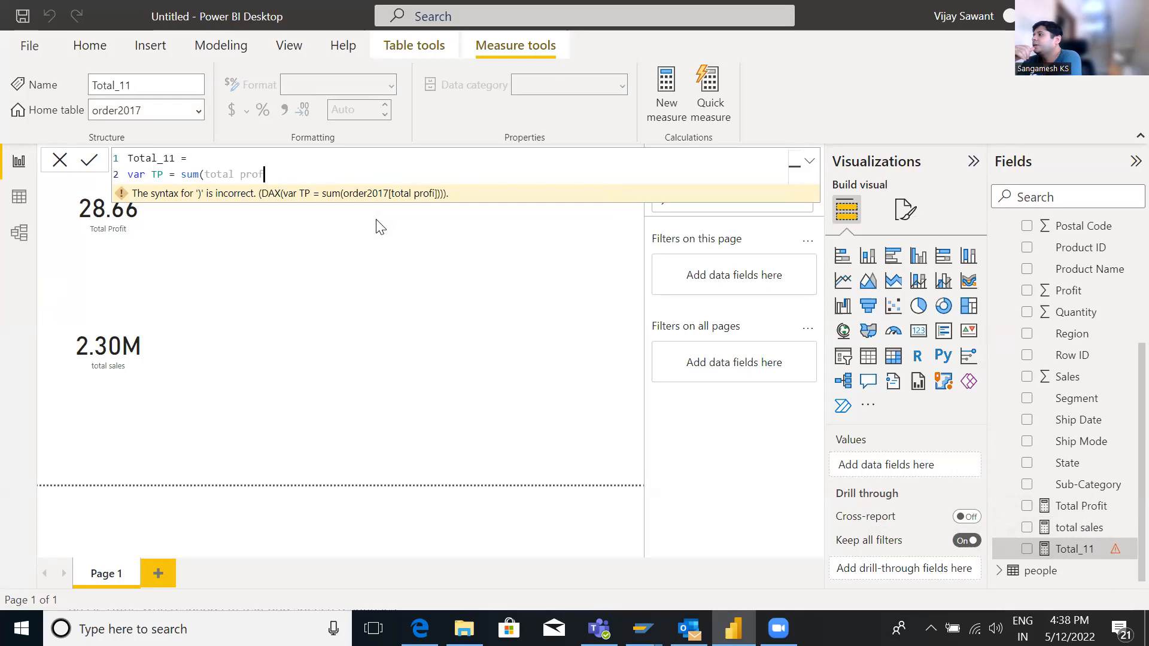
pyautogui.write('it')
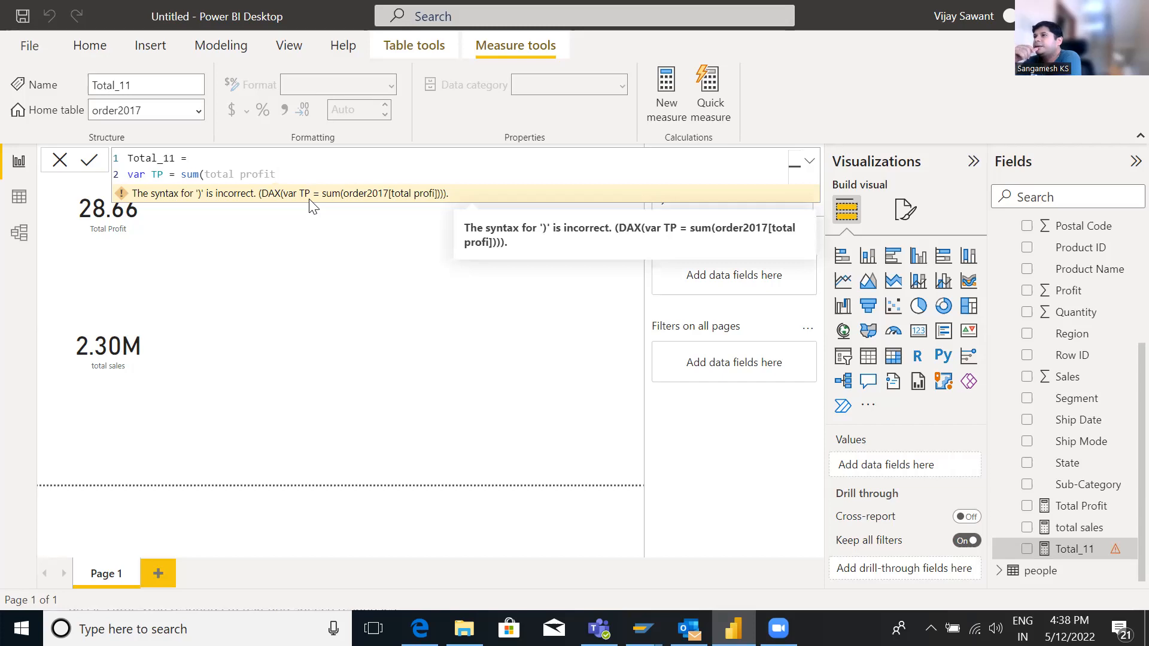
pyautogui.write(')')
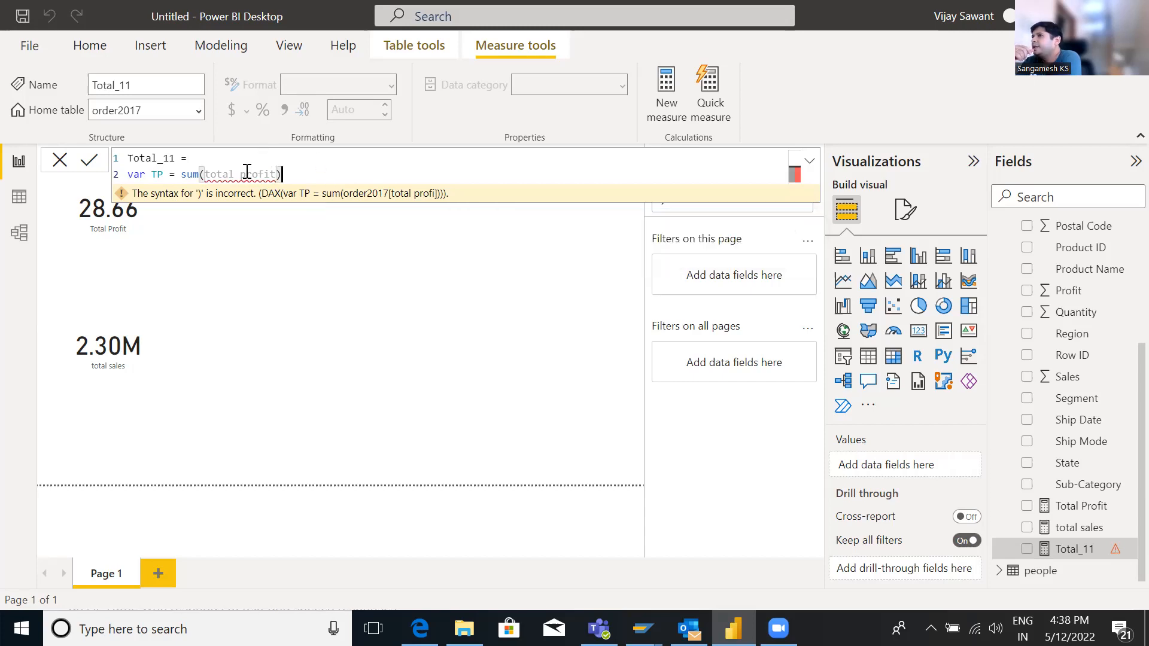
pyautogui.moveTo(247, 172)
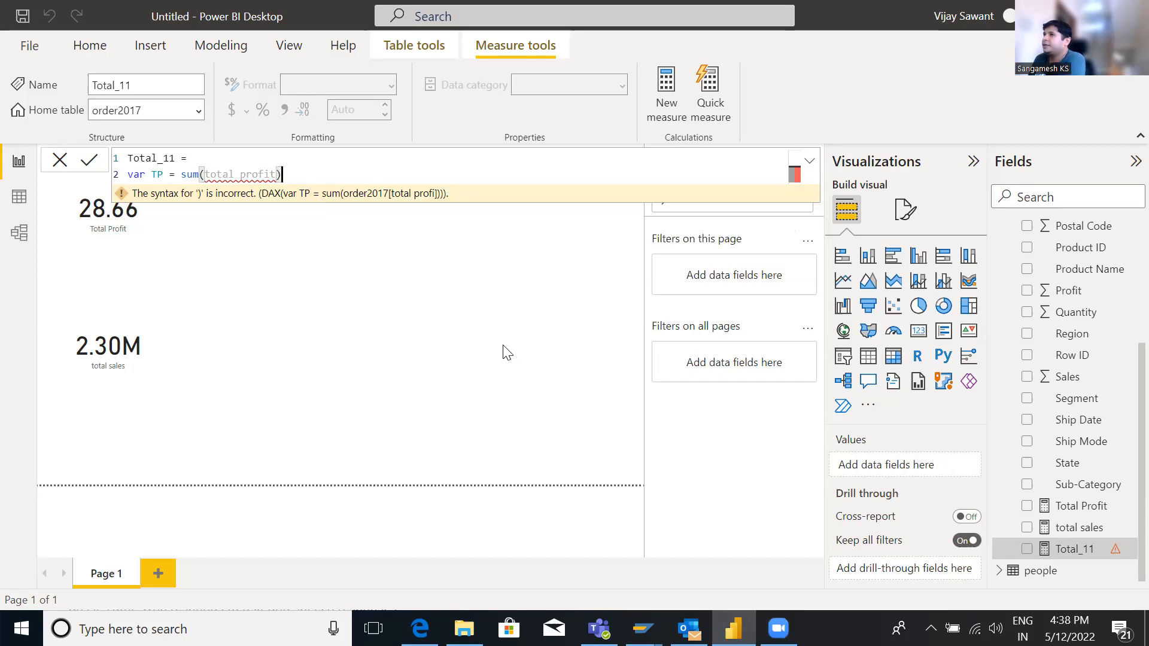
pyautogui.click(278, 174)
pyautogui.moveTo(277, 174); pyautogui.dragTo(207, 174)
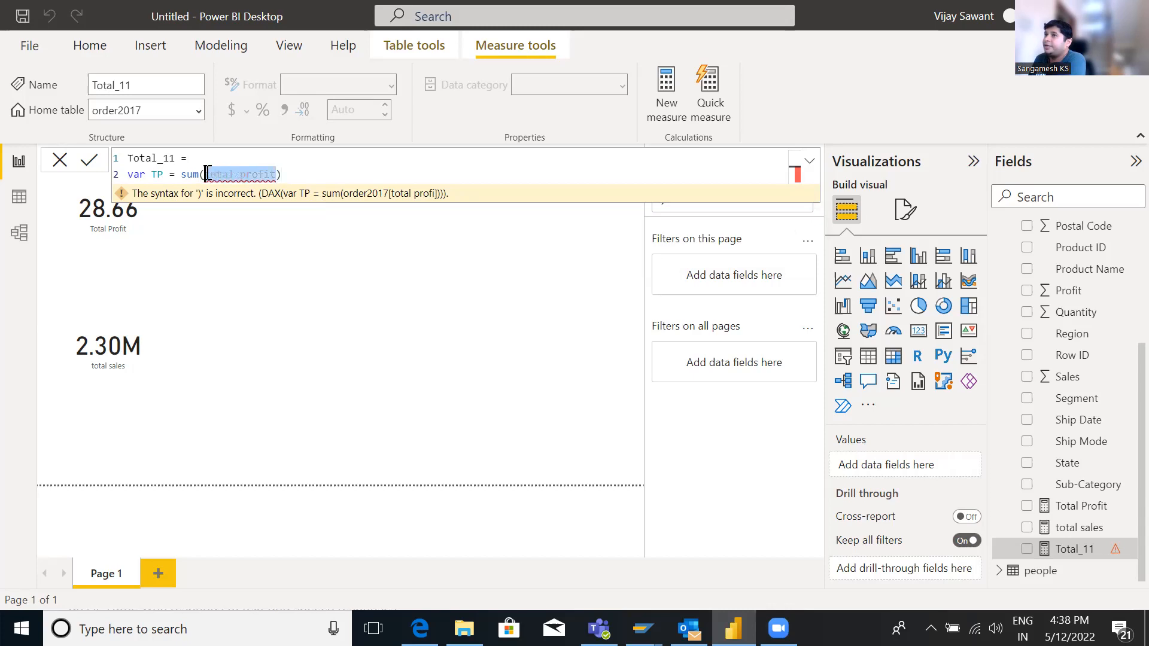
pyautogui.press('BackSpace')
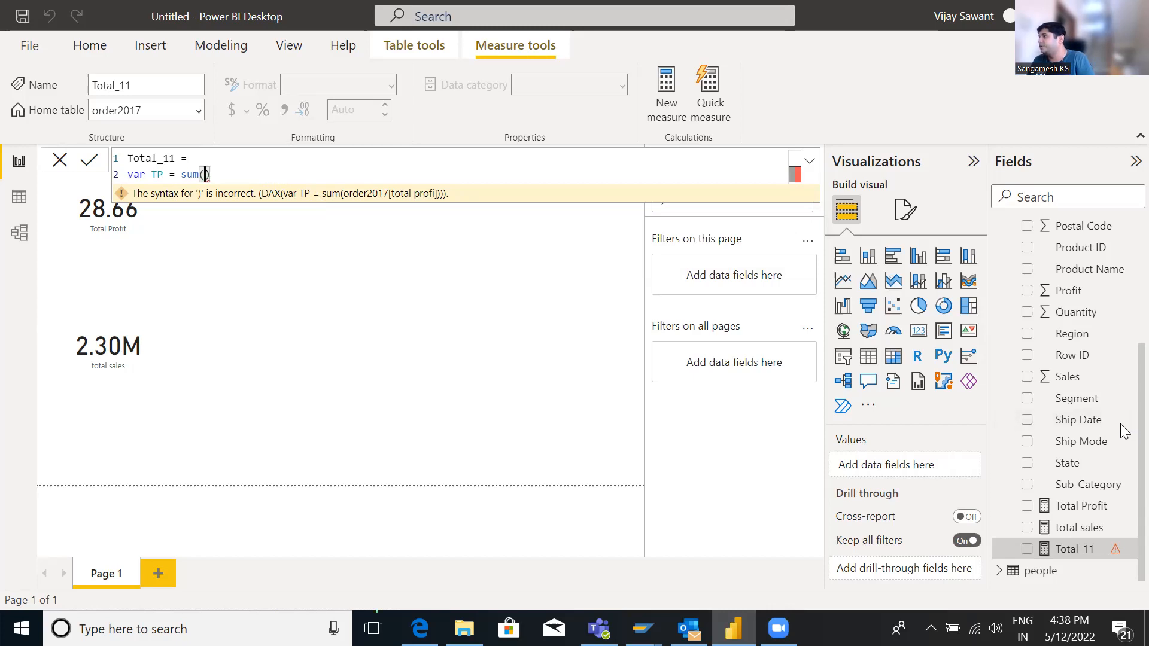
# Set the SUM argument of the TP variable to order2017[Profit] by picking it from the autocomplete list
pyautogui.scroll(5, 1121, 423)
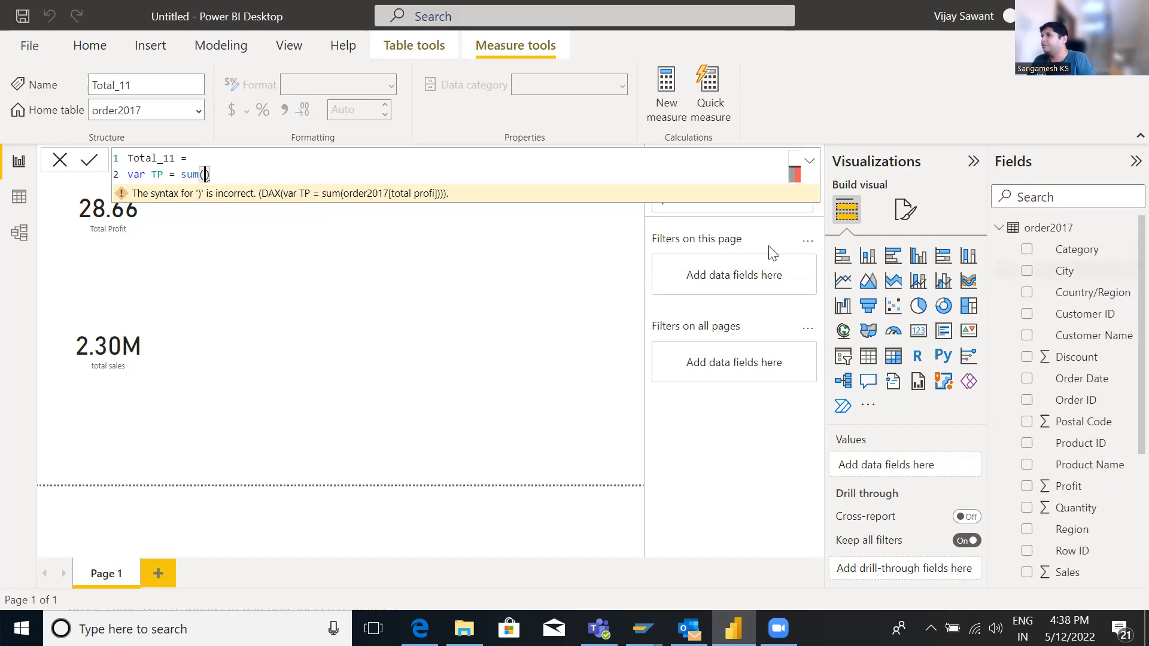
pyautogui.write('or')
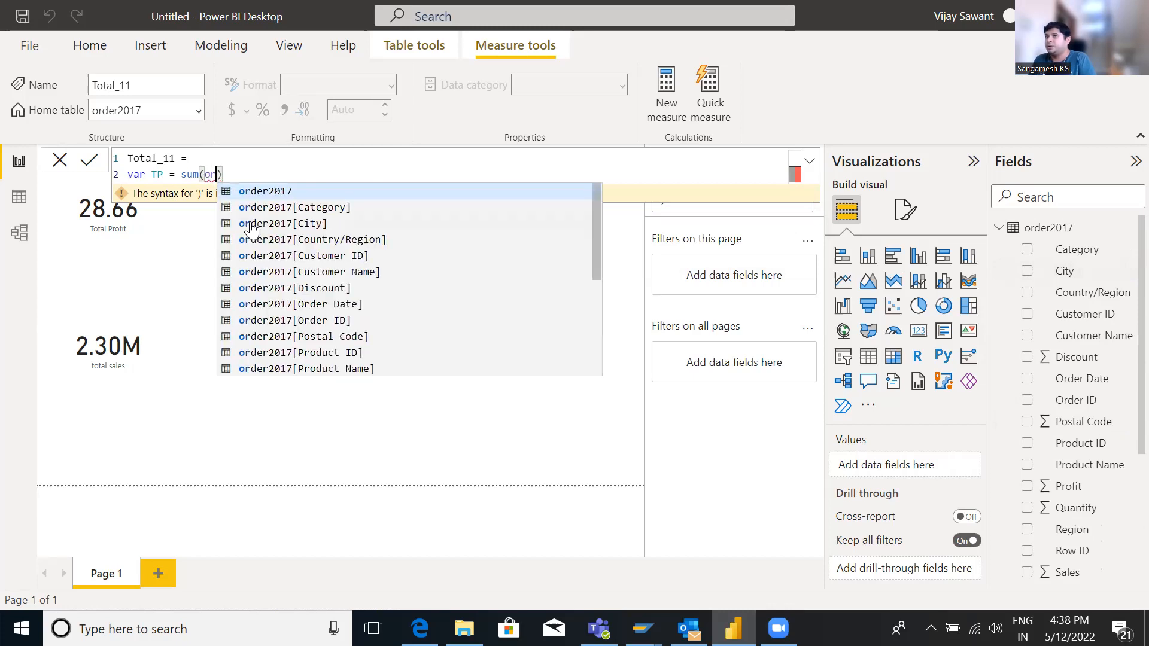
pyautogui.write('der')
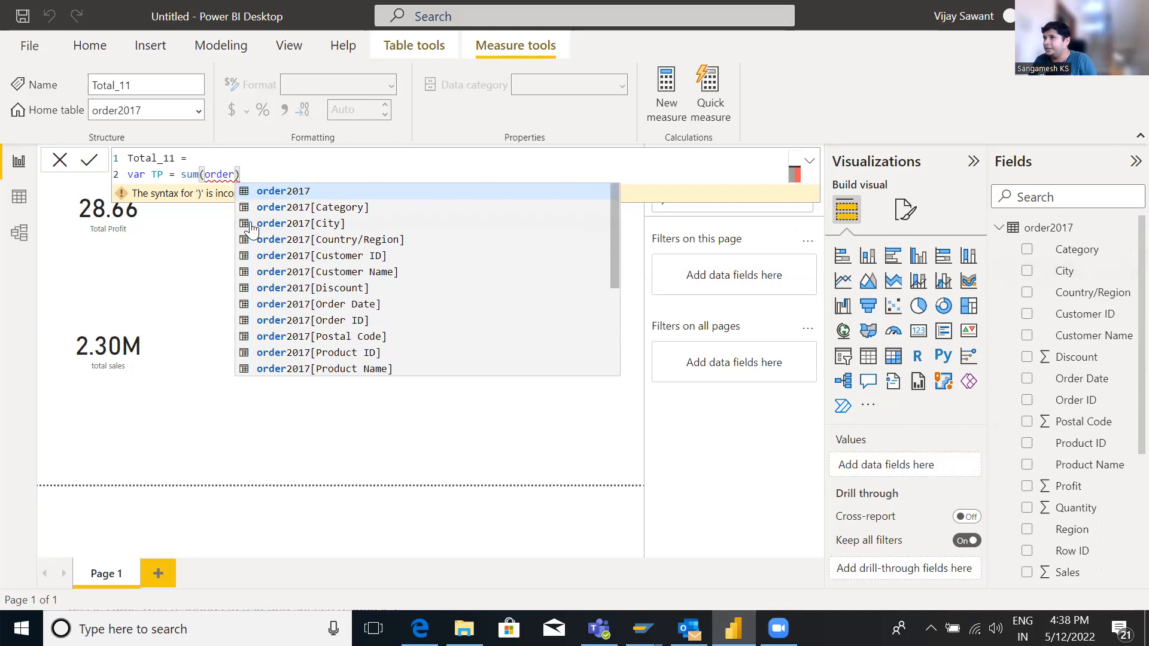
pyautogui.press('Up')
pyautogui.press('Up')
pyautogui.press('Up')
pyautogui.press('Up')
pyautogui.press('Up')
pyautogui.press('Up')
pyautogui.press('Up')
pyautogui.press('Up')
pyautogui.press('Up')
pyautogui.press('Up')
pyautogui.press('Up')
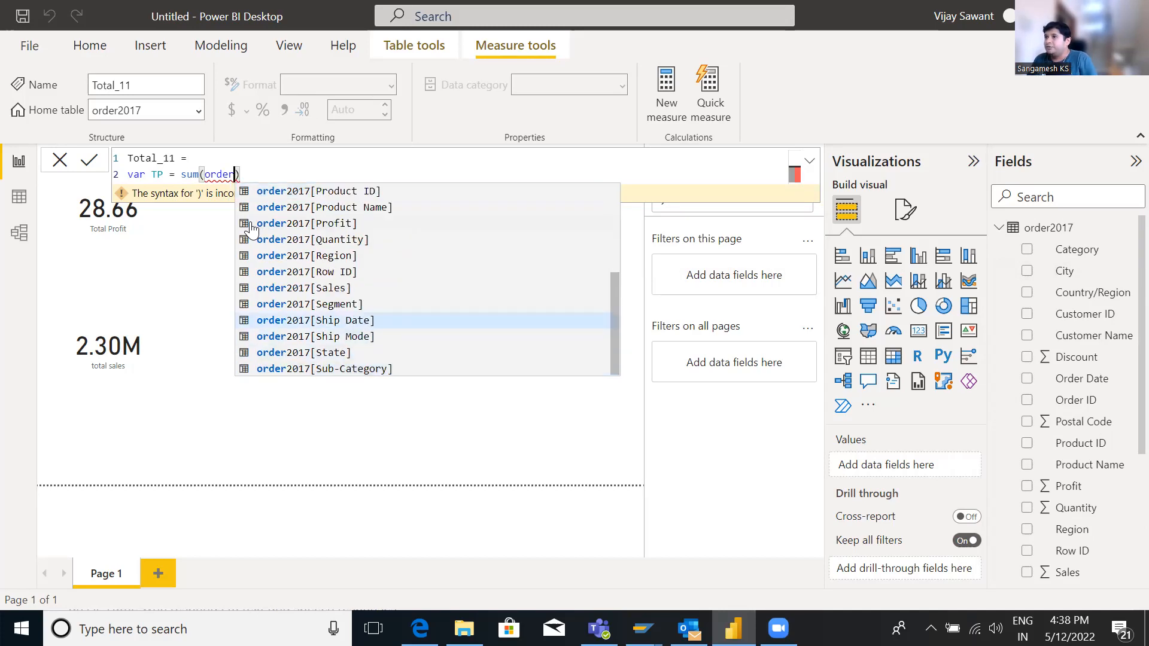
pyautogui.press('Up')
pyautogui.press('Up')
pyautogui.press('Up')
pyautogui.press('Up')
pyautogui.press('Up')
pyautogui.press('Up')
pyautogui.press('Up')
pyautogui.press('Up')
pyautogui.press('Up')
pyautogui.press('Up')
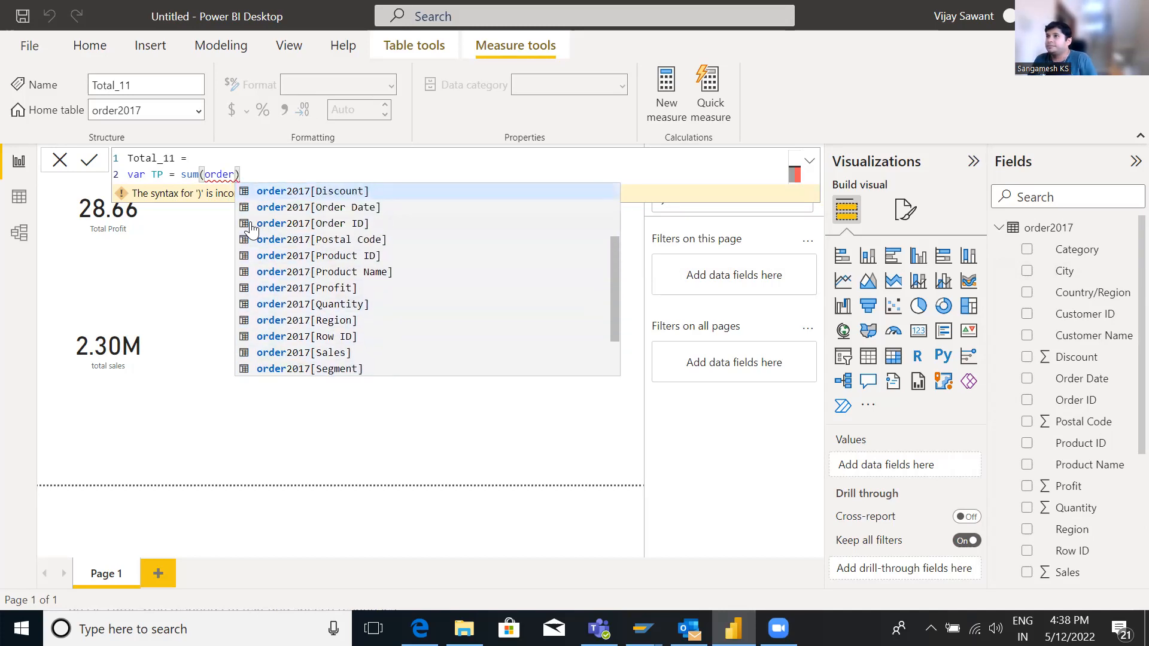
pyautogui.press('Up')
pyautogui.press('Up')
pyautogui.press('Up')
pyautogui.press('Up')
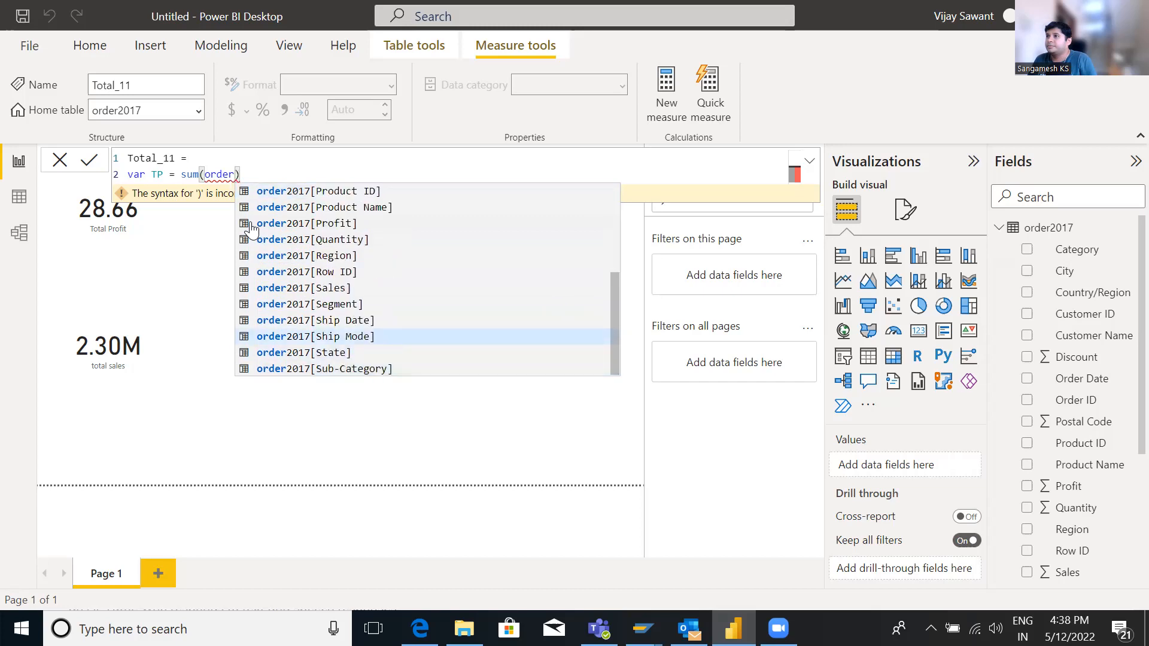
pyautogui.press('Down')
pyautogui.press('Down')
pyautogui.press('Down')
pyautogui.press('Down')
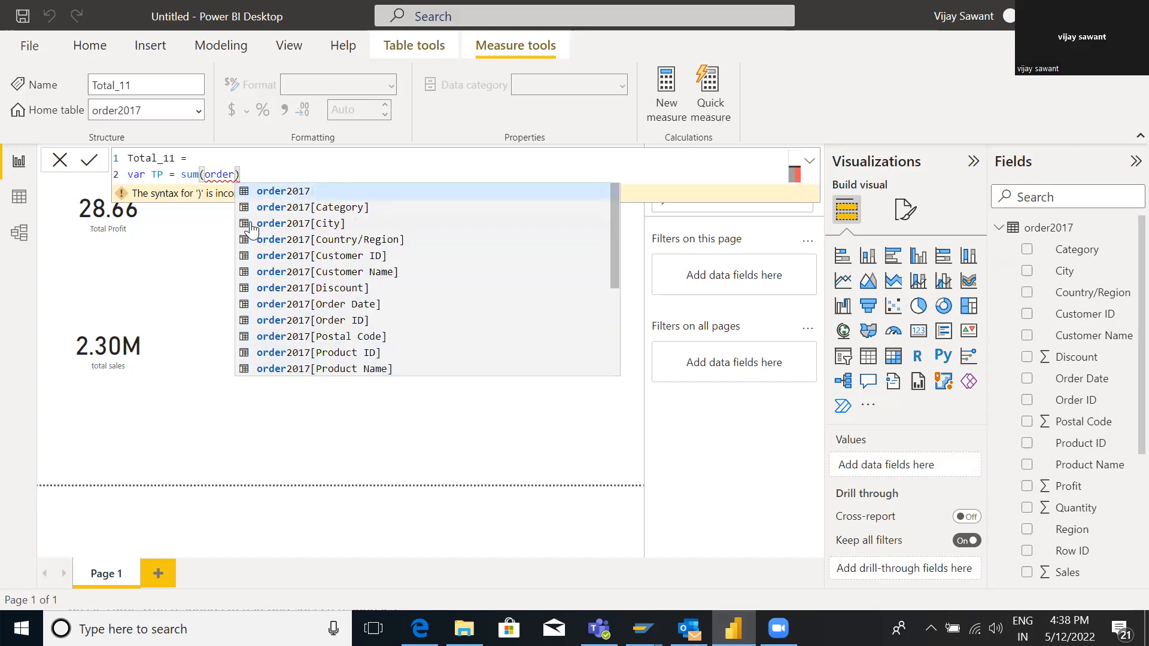
pyautogui.press('Down')
pyautogui.press('Down')
pyautogui.press('Down')
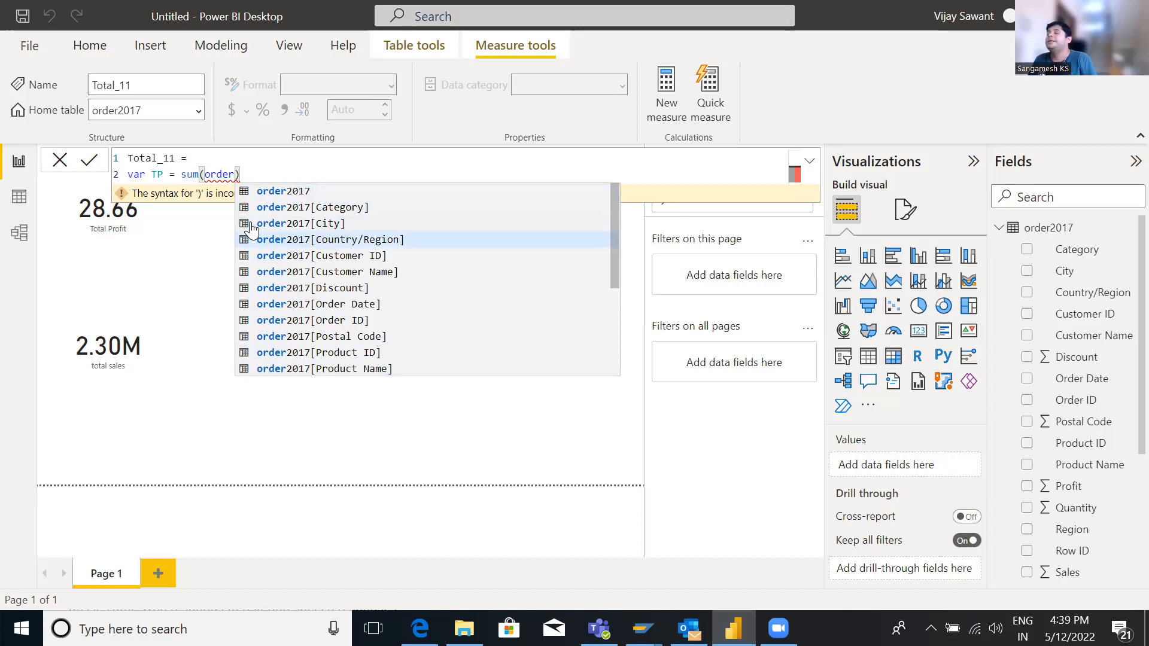
pyautogui.press('Up')
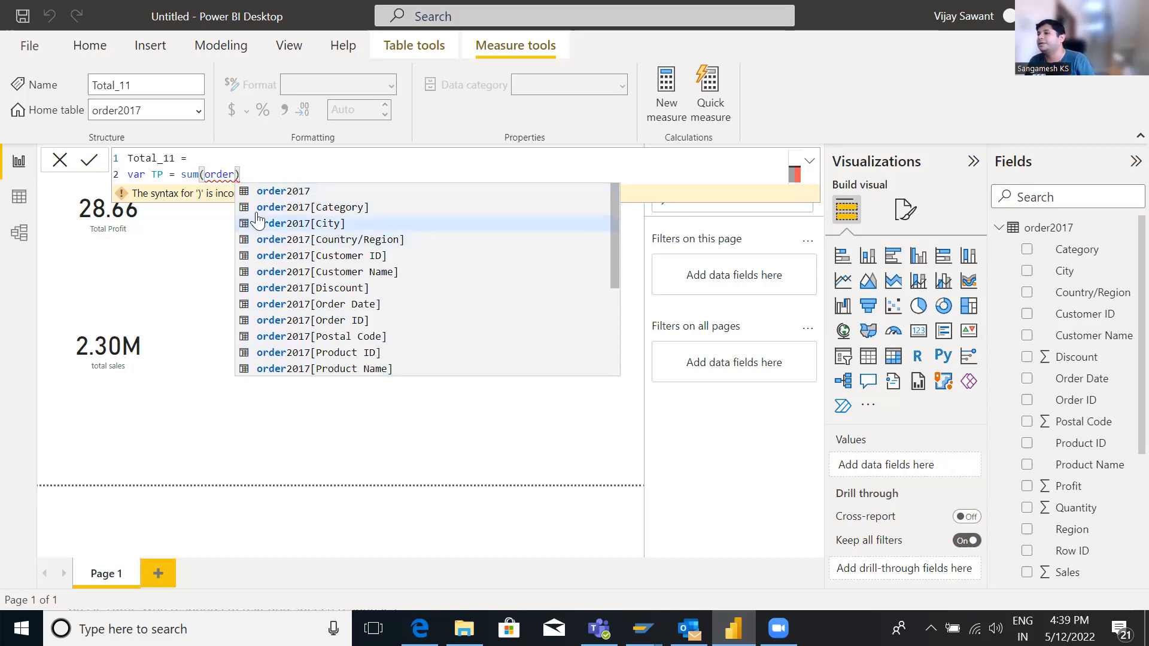
pyautogui.press('Up')
pyautogui.press('Up')
pyautogui.press('Up')
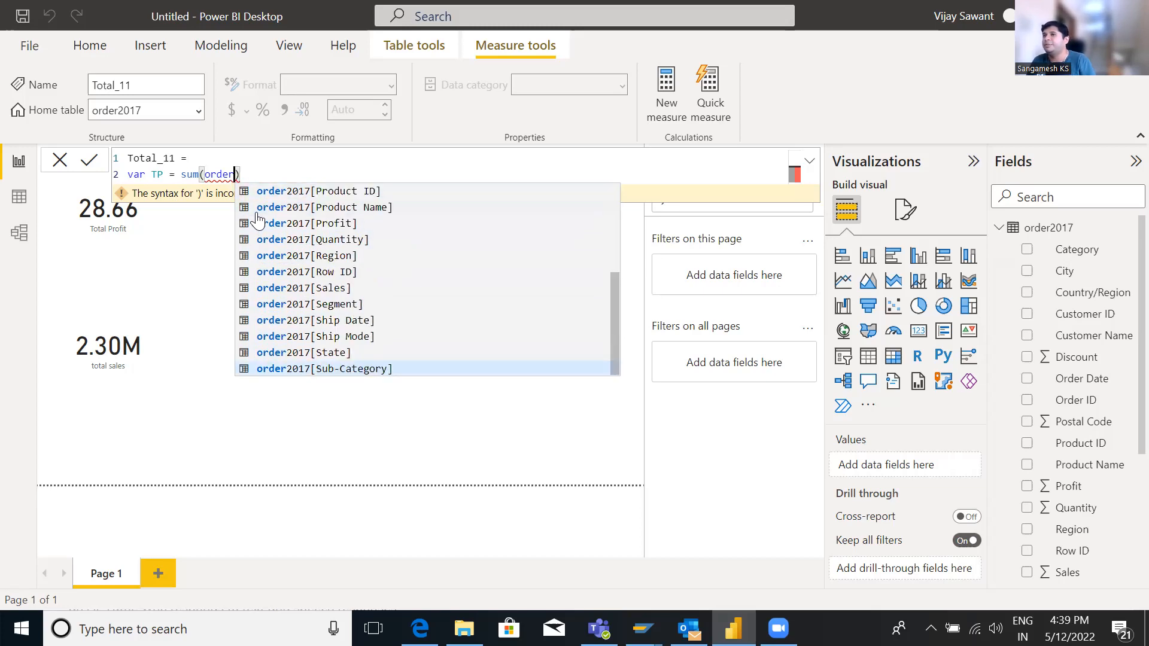
pyautogui.press('Up')
pyautogui.press('Up')
pyautogui.press('Up')
pyautogui.press('Up')
pyautogui.press('Up')
pyautogui.press('Up')
pyautogui.press('Up')
pyautogui.press('Up')
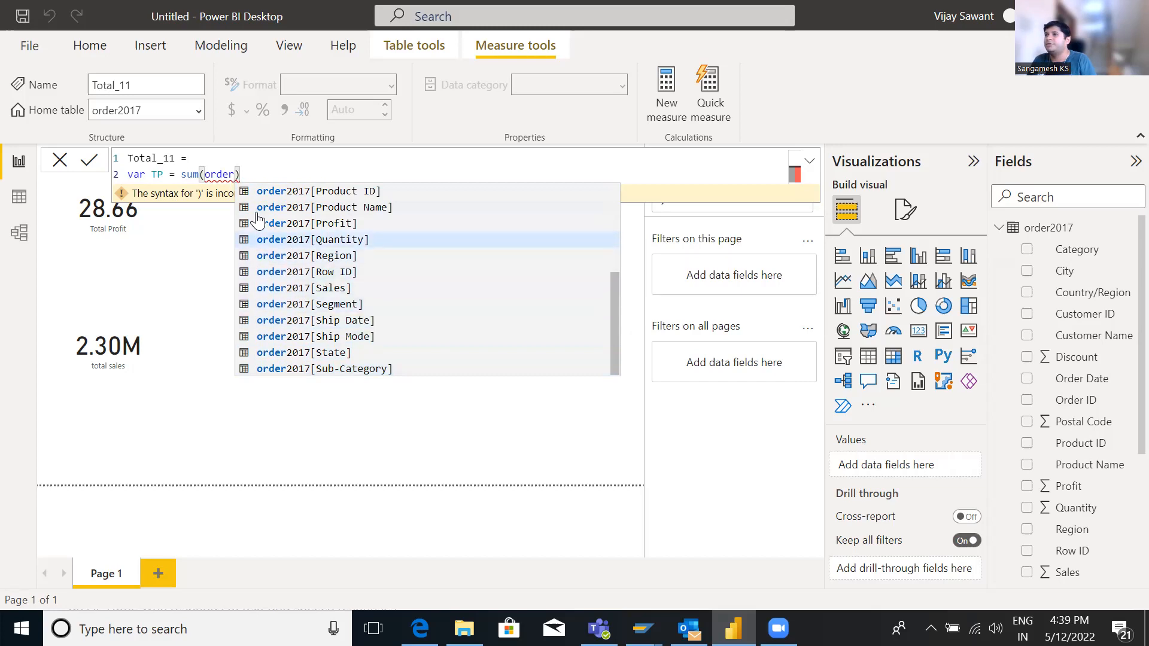
pyautogui.press('Up')
pyautogui.press('Tab')
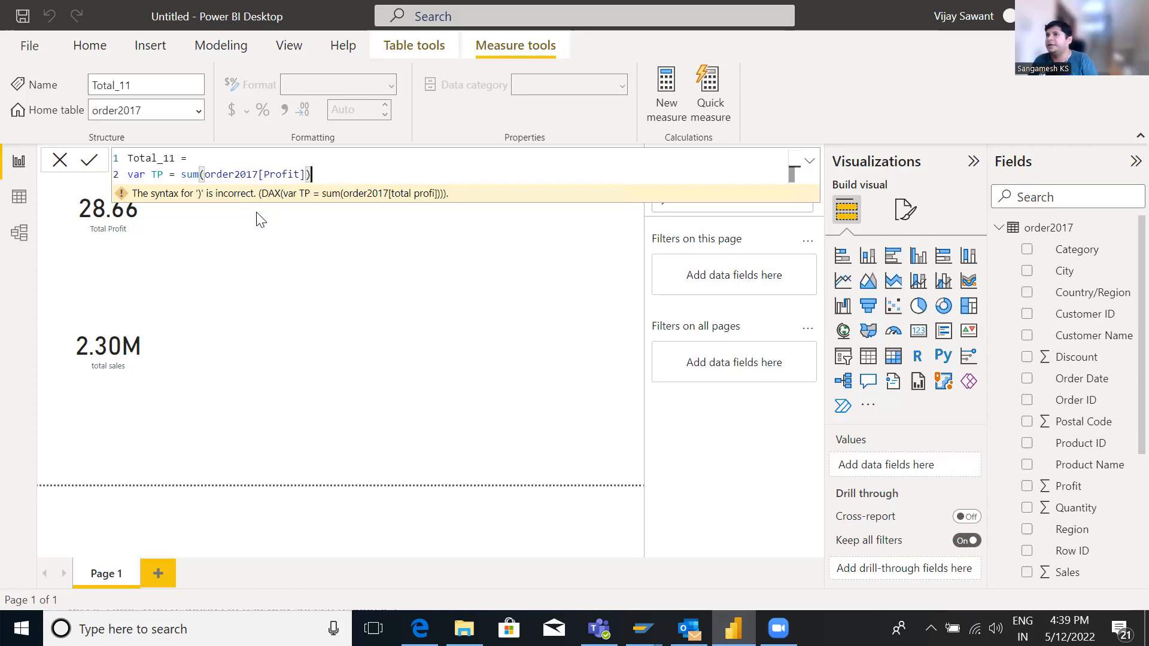
pyautogui.press('Return')
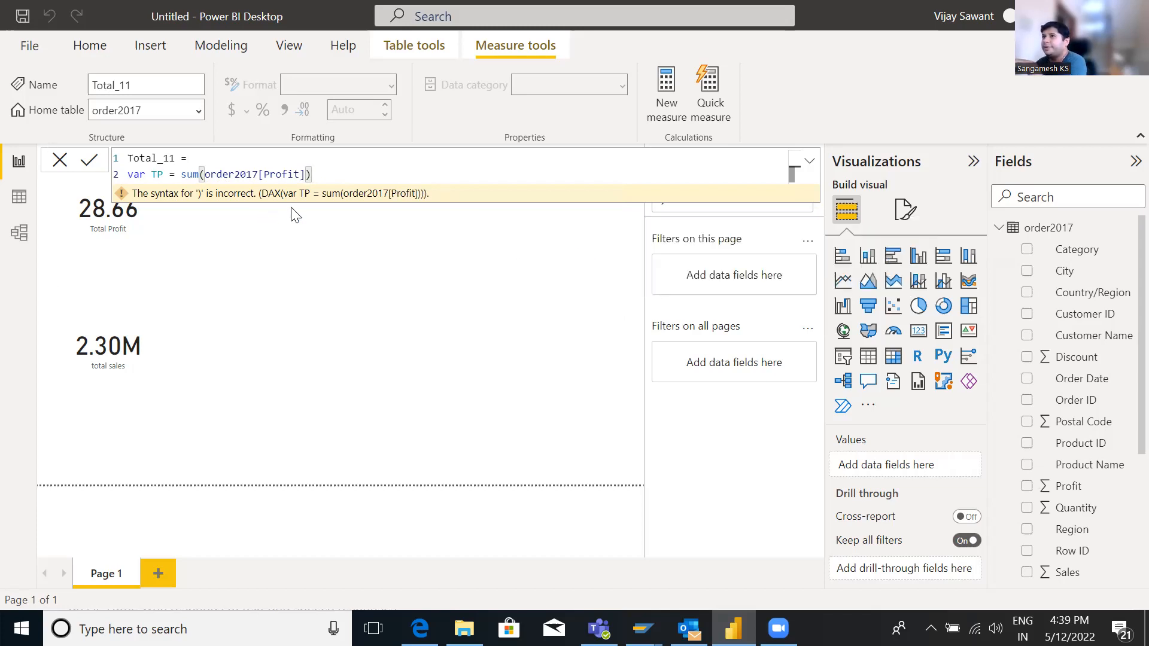
# Add a new line to the Total_11 formula that returns DIVIDE with the TP variable as the numerator
pyautogui.scroll(-3, 1092, 488)
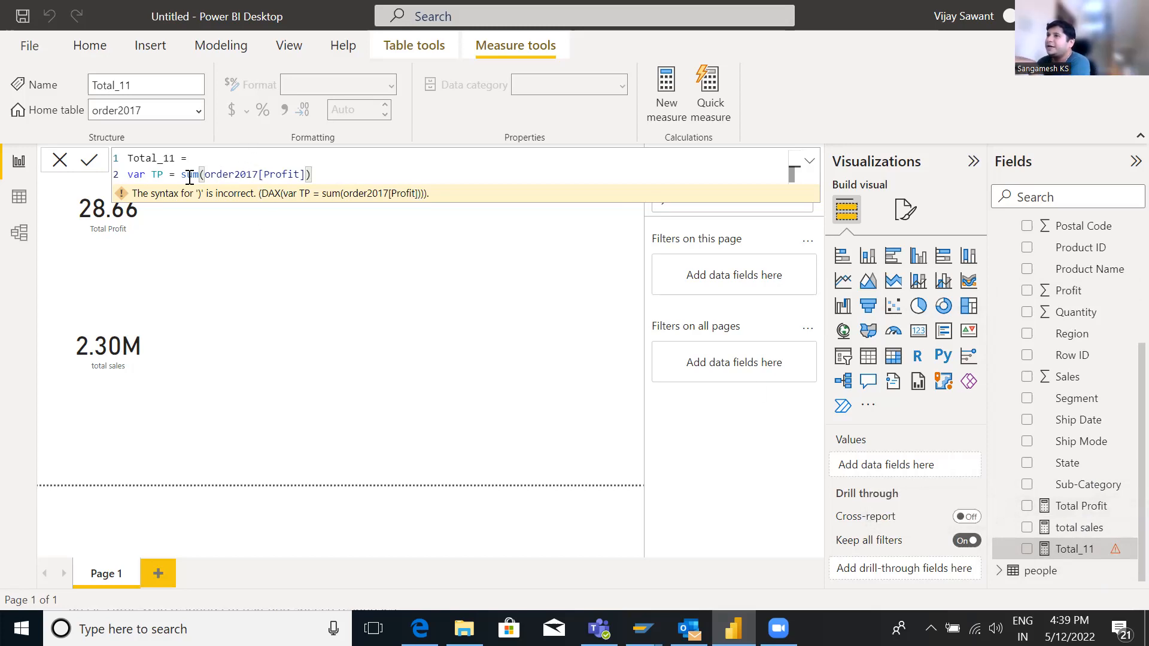
pyautogui.moveTo(205, 173); pyautogui.dragTo(305, 175)
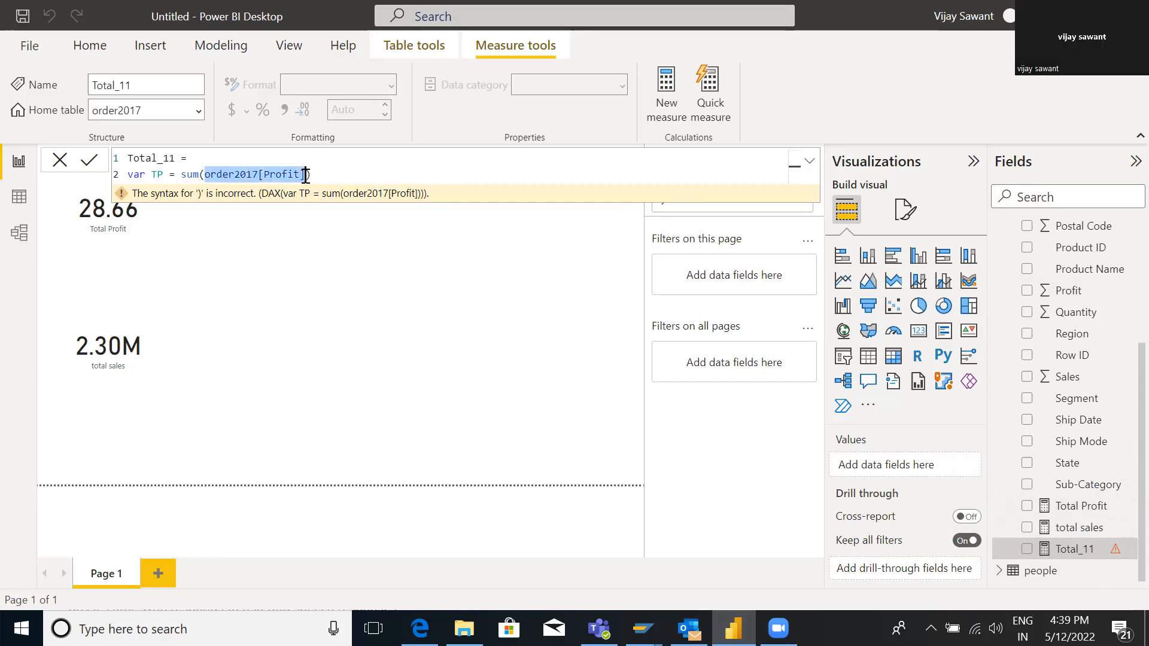
pyautogui.click(328, 175)
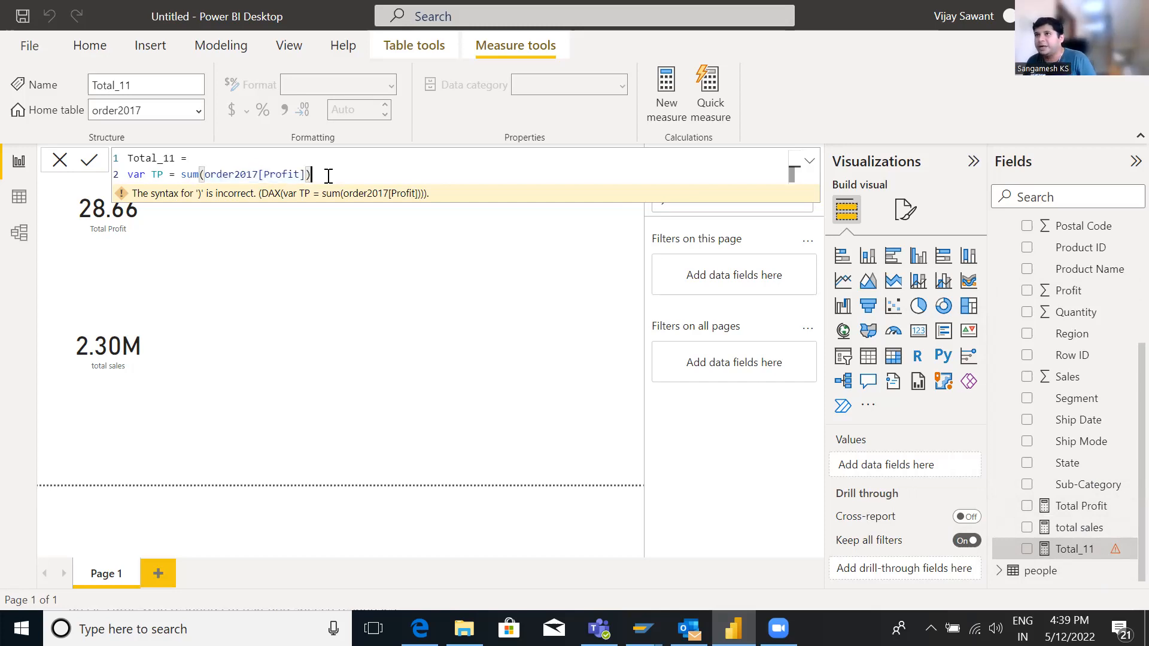
pyautogui.hotkey('shift', 'Return')
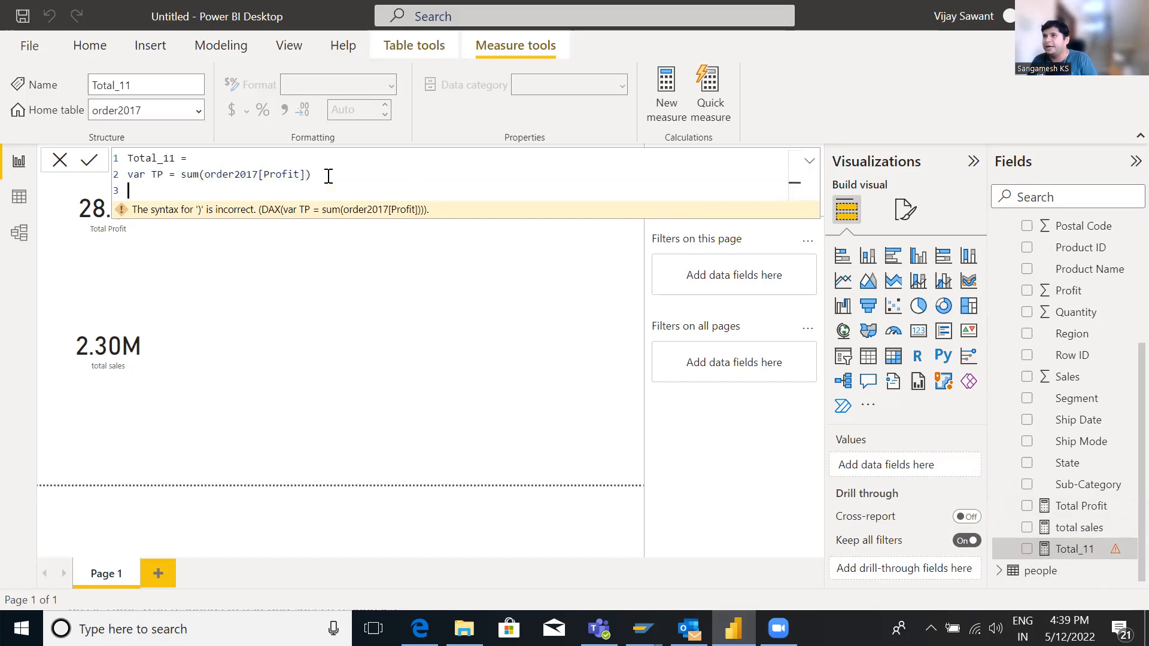
pyautogui.write('REtur')
pyautogui.write('n')
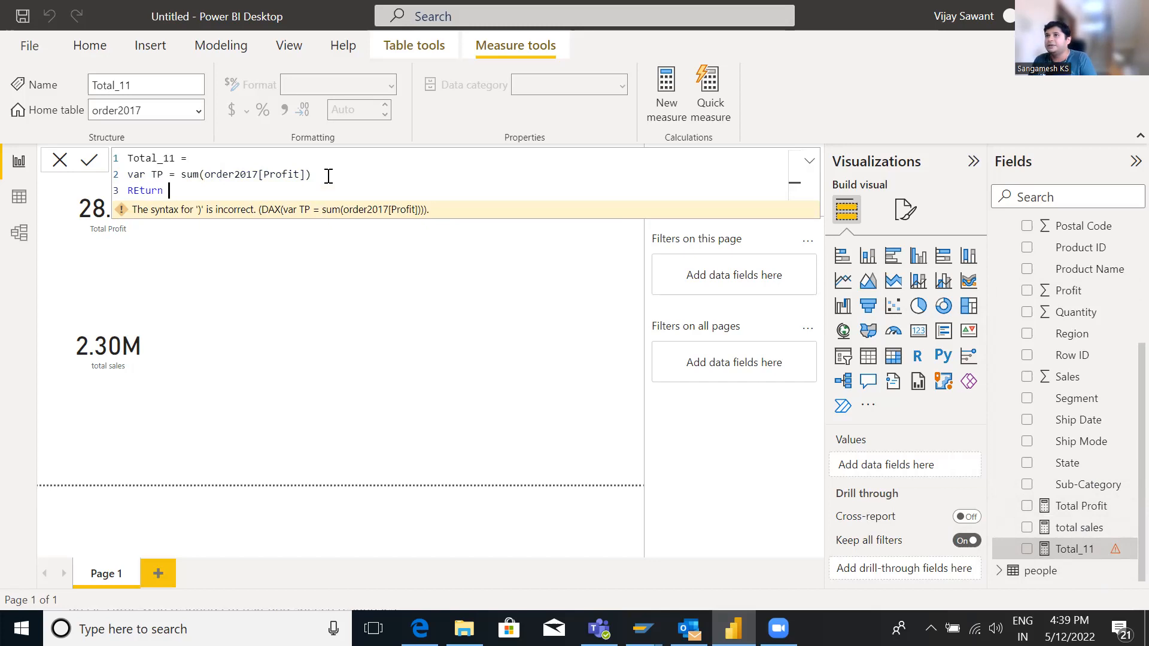
pyautogui.write(' divide')
pyautogui.press('Tab')
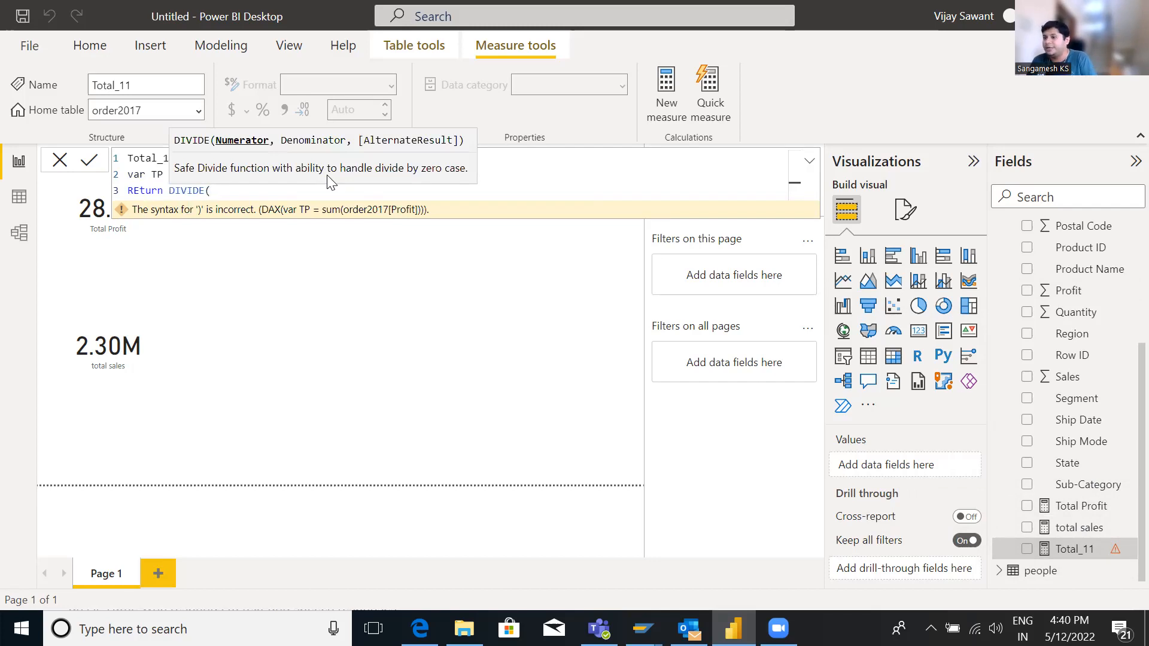
pyautogui.write('TP')
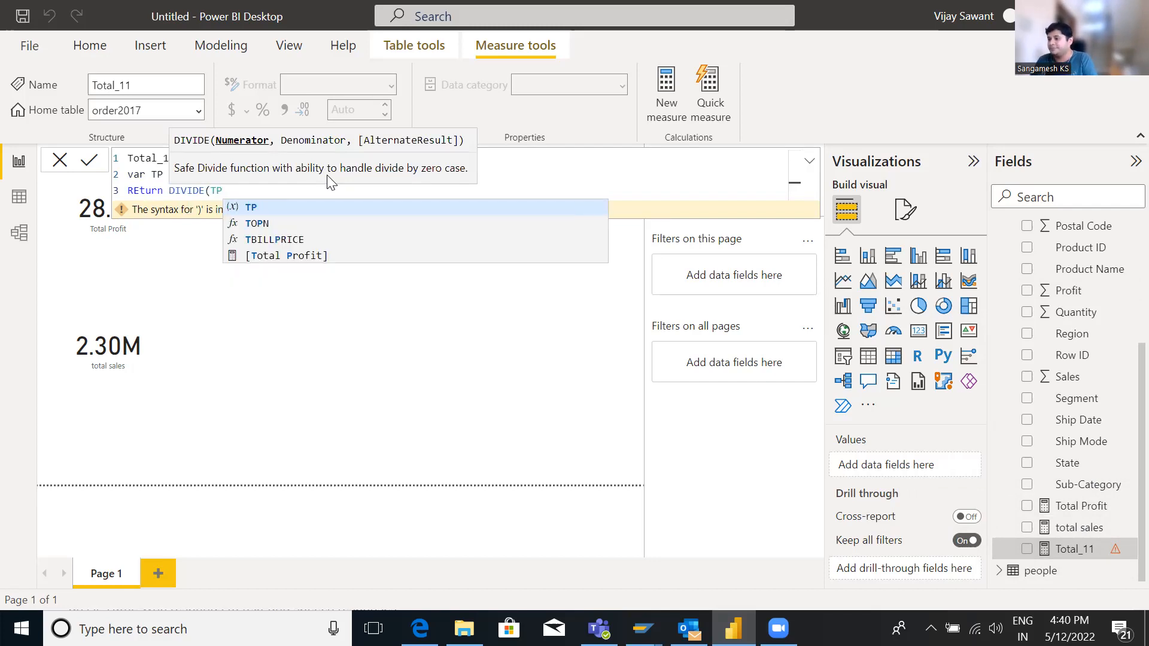
pyautogui.write(',')
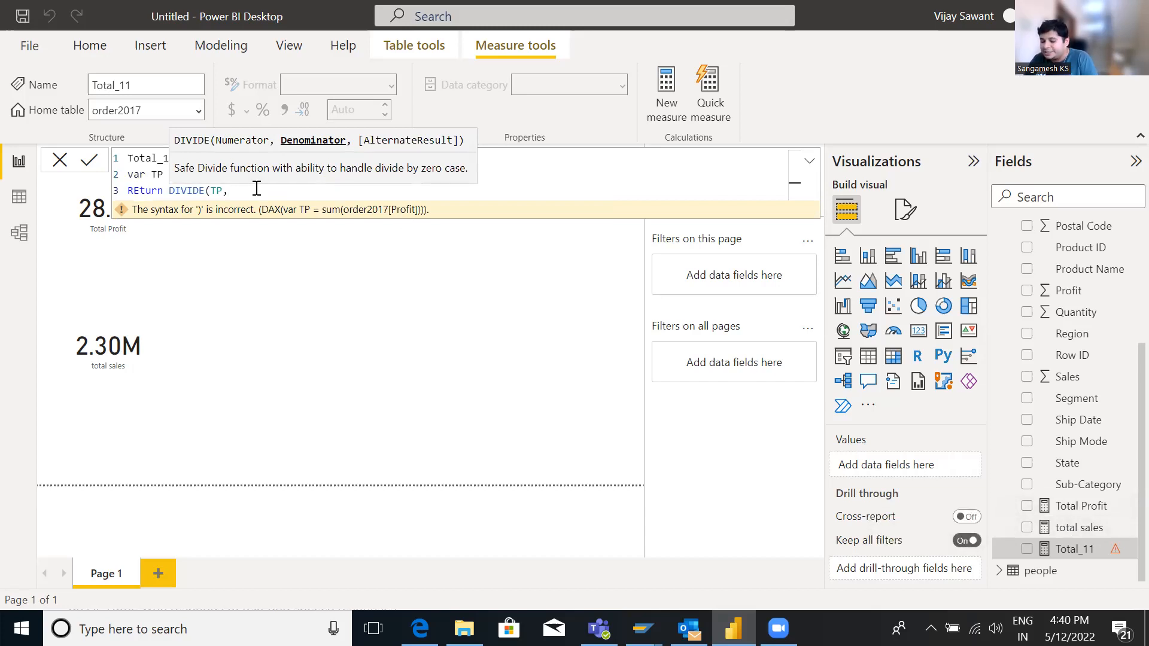
pyautogui.write('sum(')
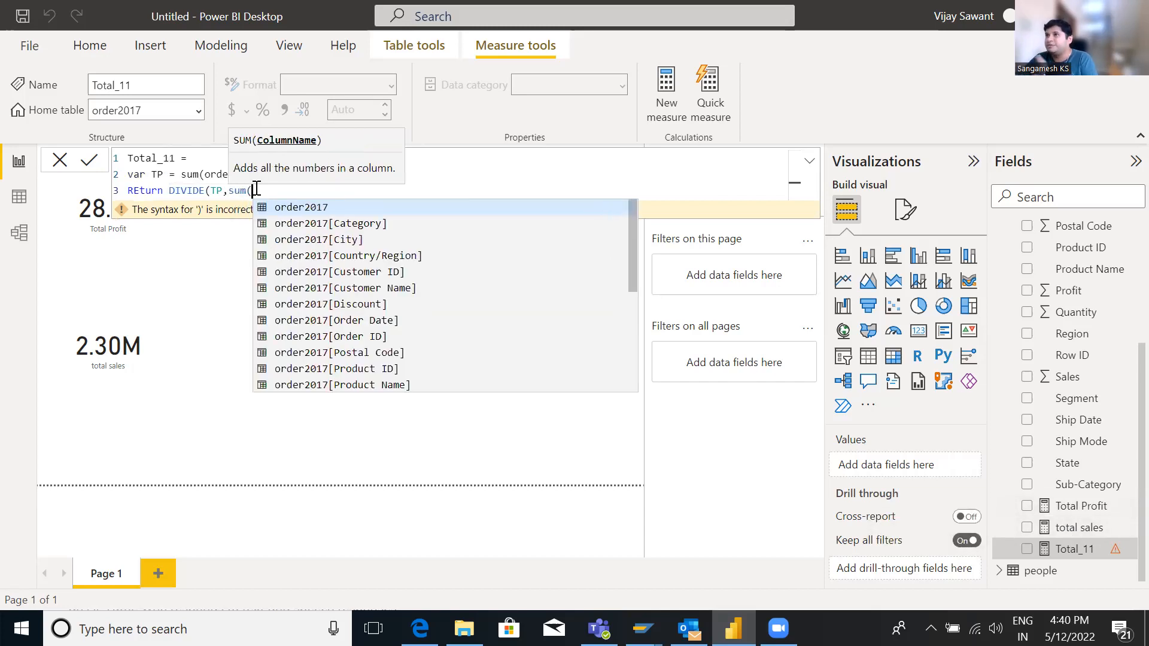
pyautogui.press('BackSpace')
pyautogui.press('BackSpace')
pyautogui.press('BackSpace')
pyautogui.press('BackSpace')
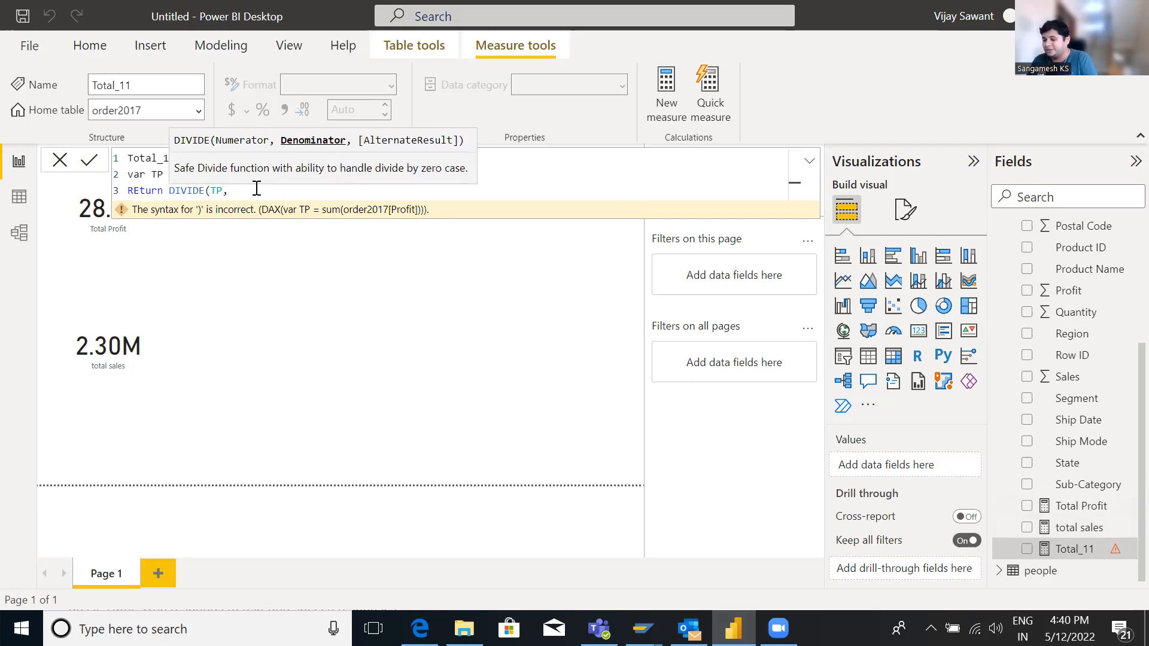
# Set the DIVIDE denominator to the [total sales] measure, close the parenthesis and commit the Total_11 measure
pyautogui.write('tot')
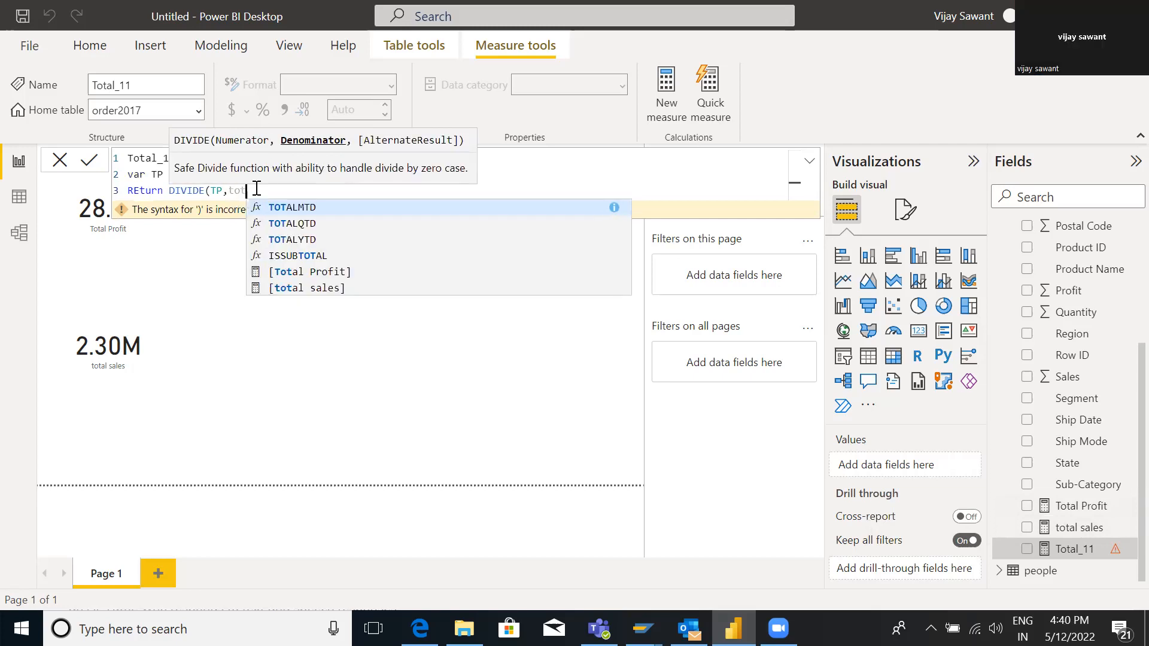
pyautogui.press('Down')
pyautogui.press('Down')
pyautogui.press('Down')
pyautogui.press('Down')
pyautogui.press('Down')
pyautogui.press('Tab')
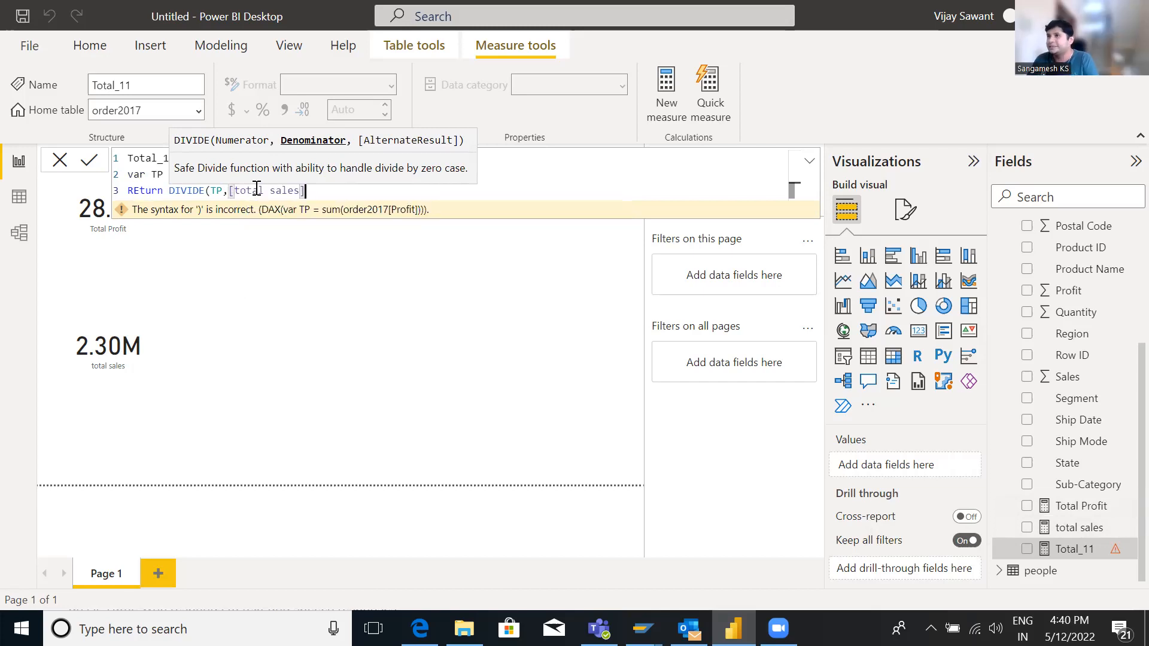
pyautogui.write(')')
pyautogui.press('Return')
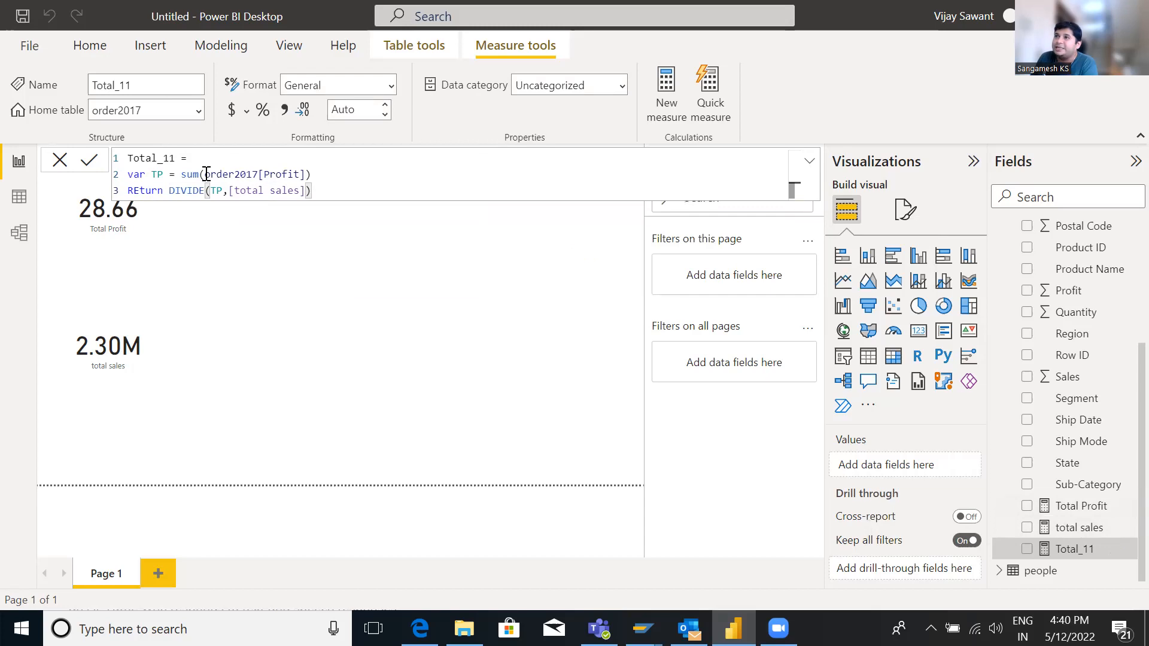
# Highlight the order2017[Profit] reference inside the TP variable's SUM, then close the formula editor without changes
pyautogui.moveTo(206, 174); pyautogui.dragTo(305, 174)
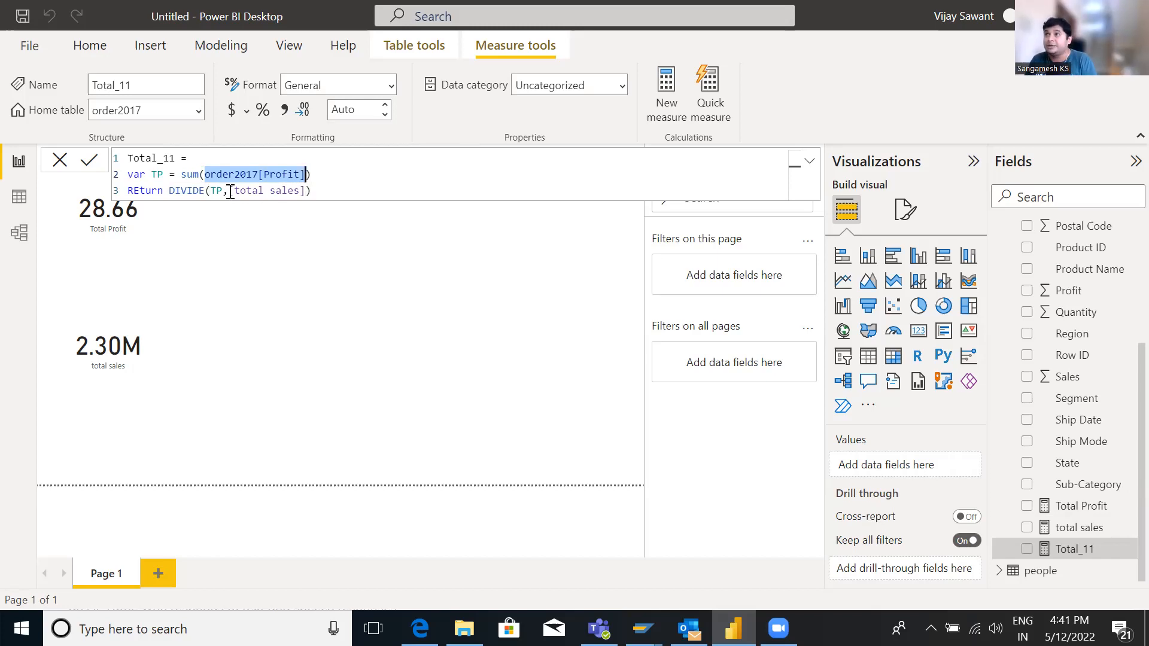
pyautogui.click(206, 174)
pyautogui.moveTo(206, 174); pyautogui.dragTo(310, 173)
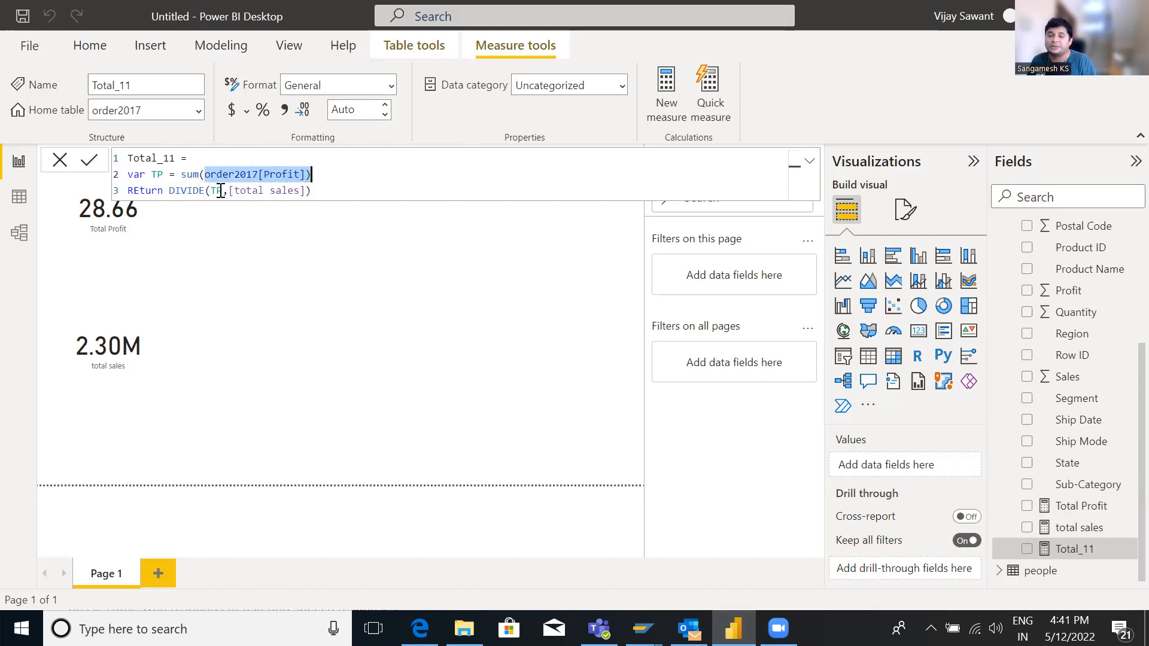
pyautogui.click(59, 160)
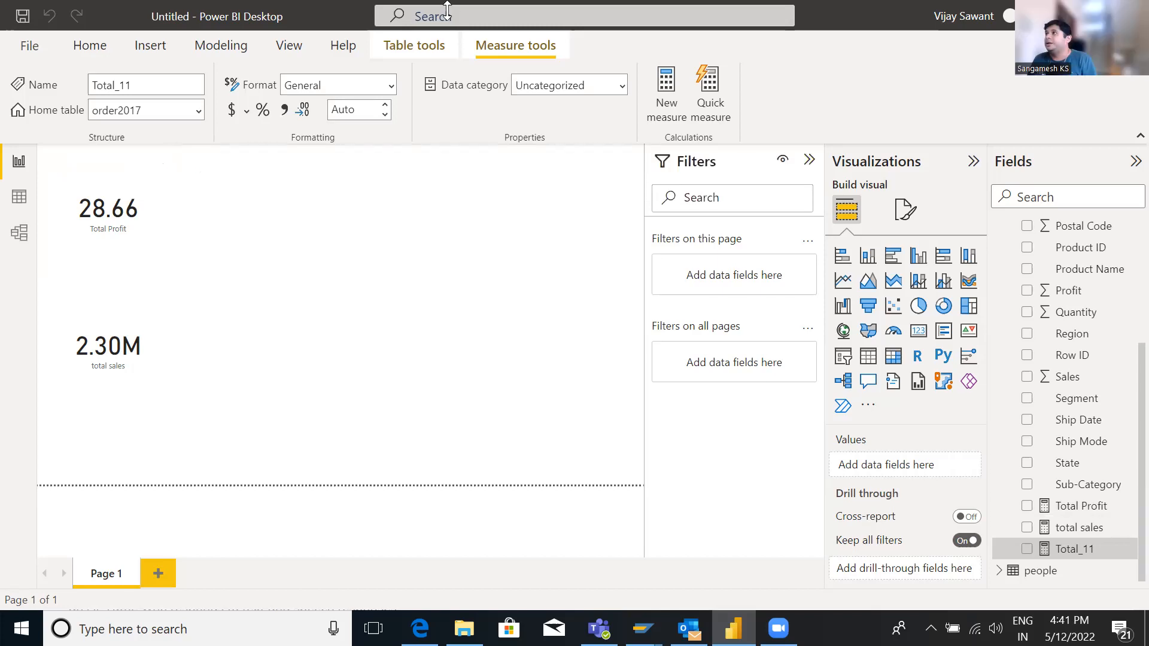
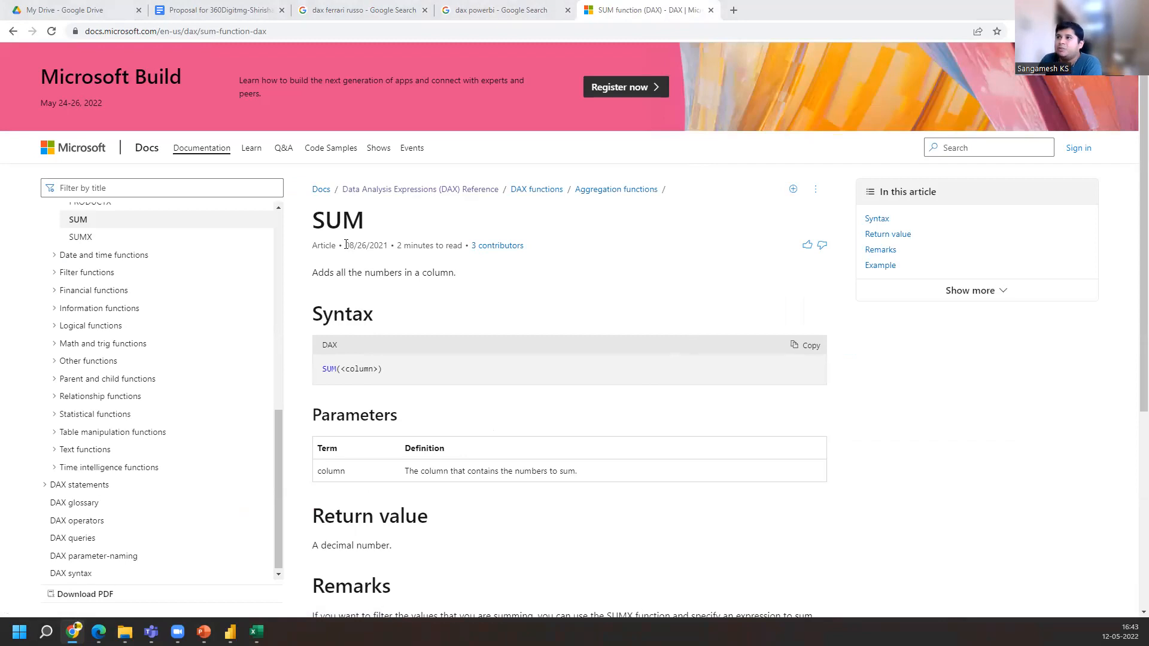
# Read through the SUM function documentation, highlighting its date, title, syntax, parameter definition and return value
pyautogui.moveTo(345, 246); pyautogui.dragTo(392, 250)
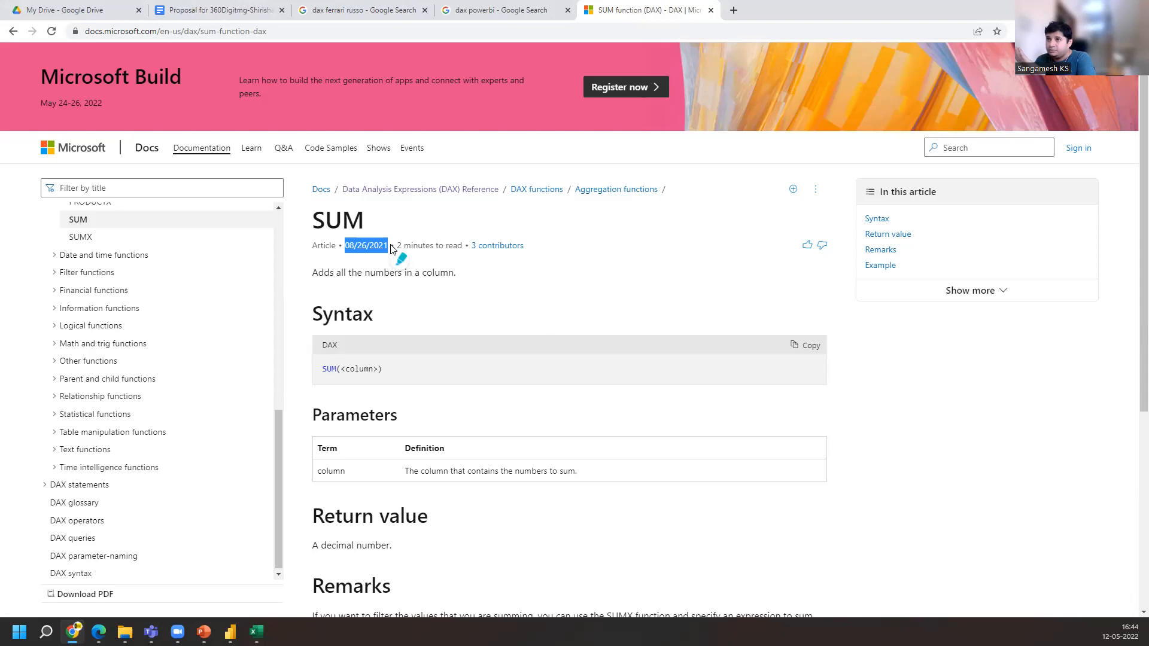
pyautogui.moveTo(313, 220); pyautogui.dragTo(388, 224)
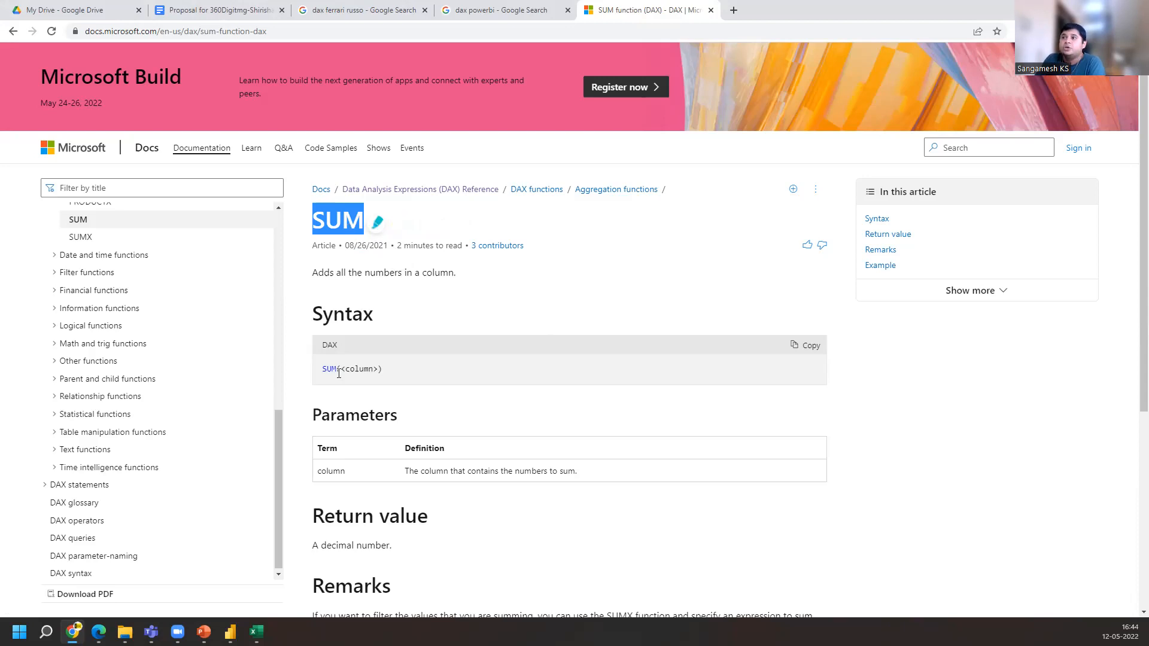
pyautogui.scroll(-1, 354, 279)
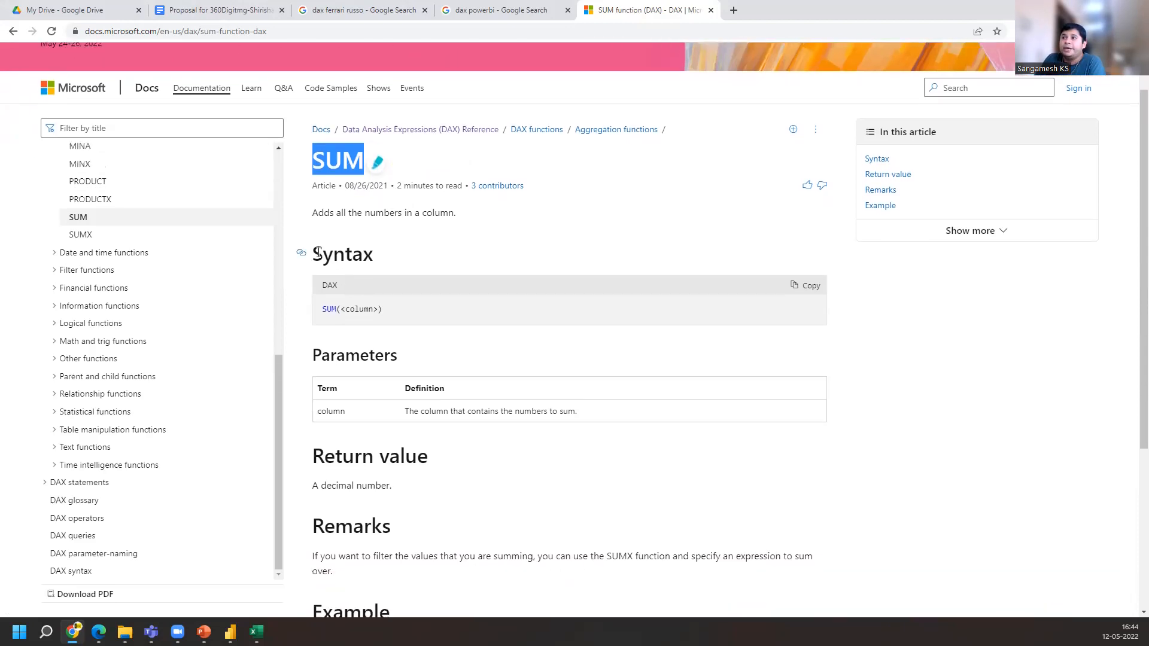
pyautogui.moveTo(312, 254); pyautogui.dragTo(373, 254)
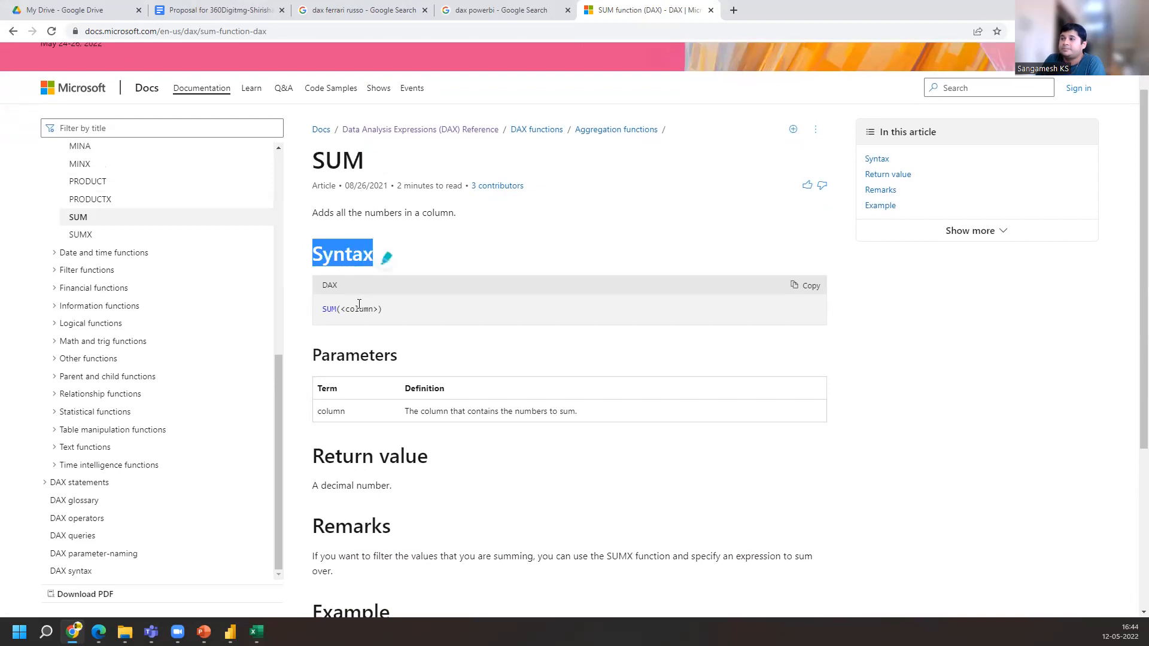
pyautogui.moveTo(323, 310); pyautogui.dragTo(380, 307)
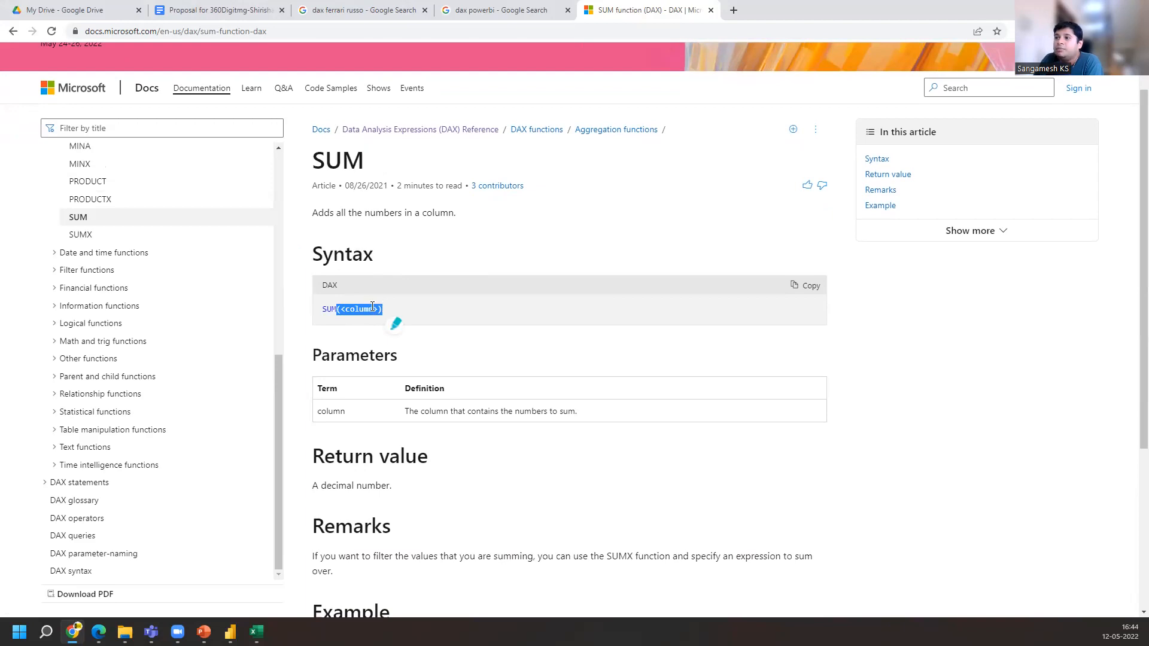
pyautogui.scroll(-2, 359, 287)
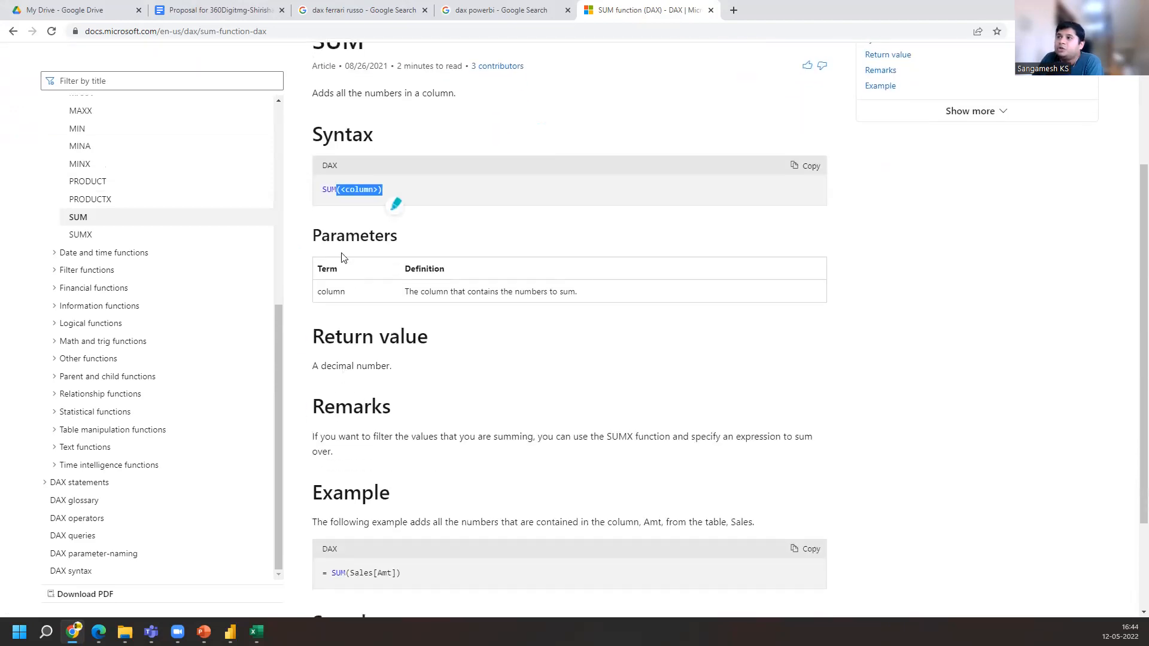
pyautogui.moveTo(314, 240); pyautogui.dragTo(398, 237)
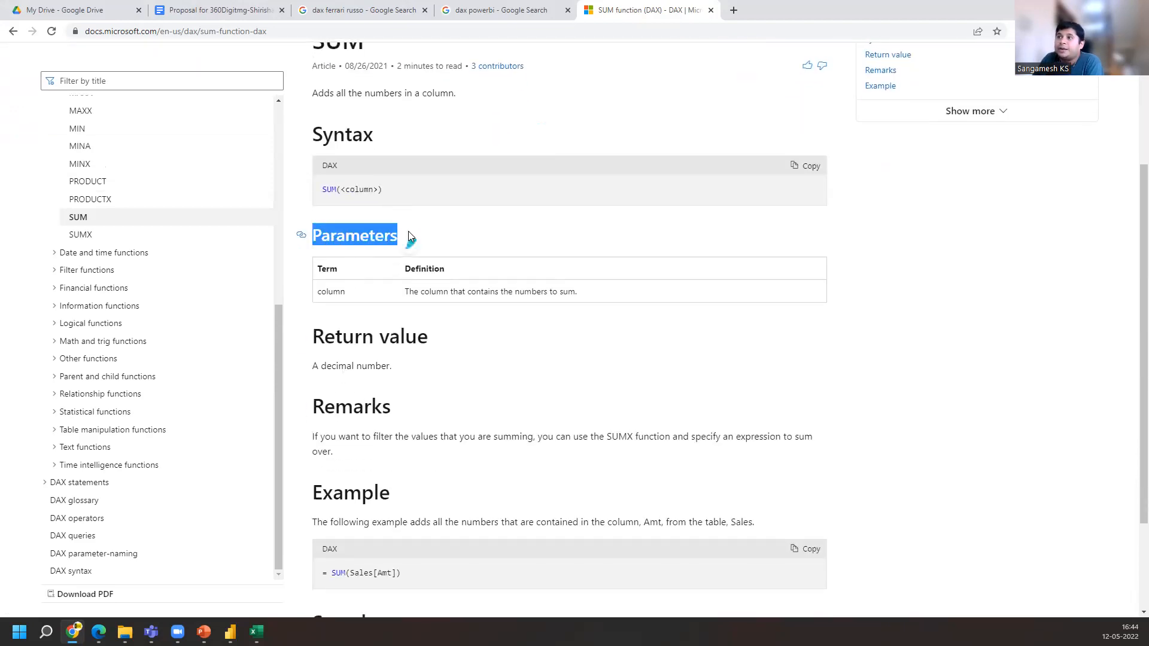
pyautogui.moveTo(317, 293); pyautogui.dragTo(578, 292)
pyautogui.click(408, 292)
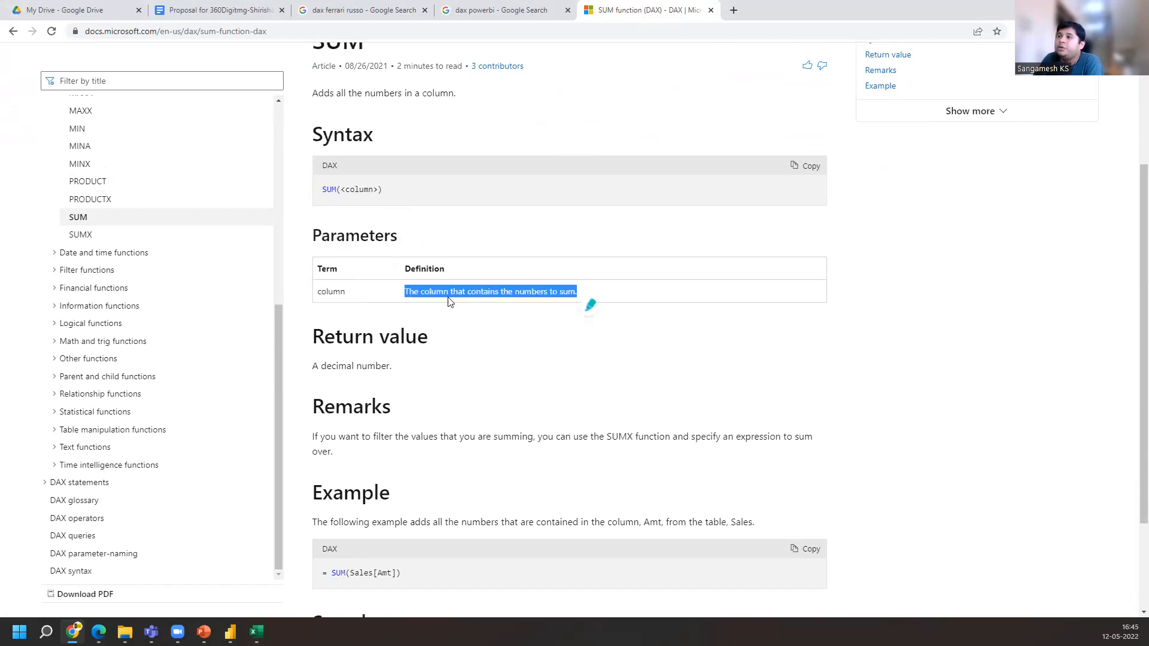
pyautogui.click(563, 292)
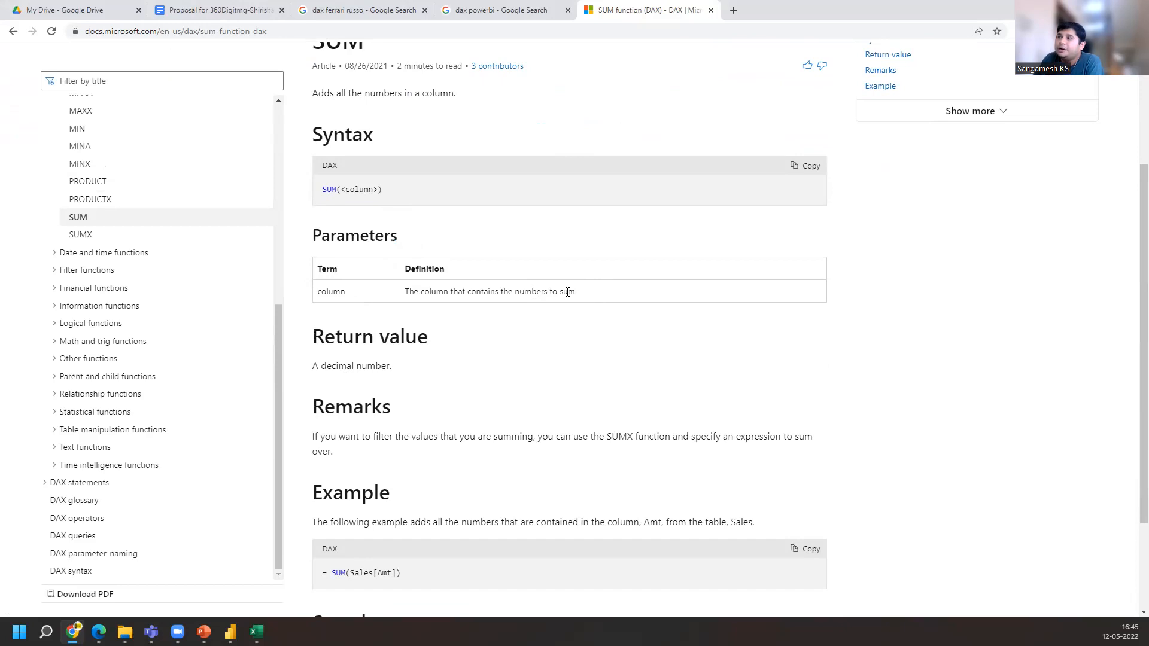
pyautogui.moveTo(560, 292); pyautogui.dragTo(578, 294)
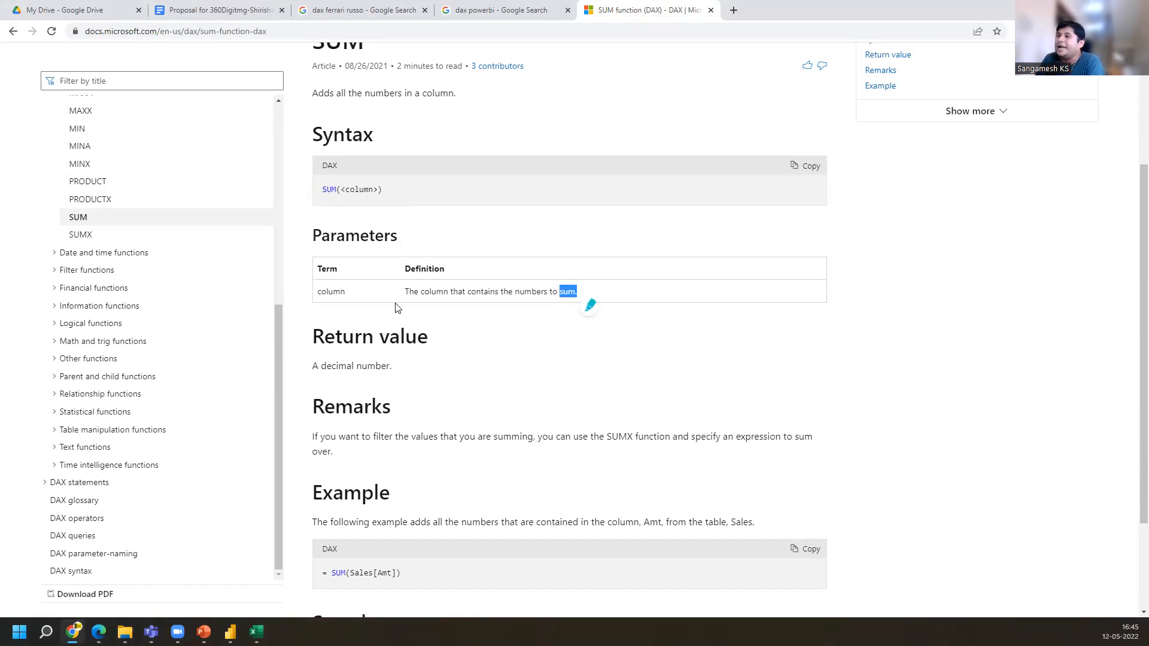
pyautogui.moveTo(313, 346); pyautogui.dragTo(429, 341)
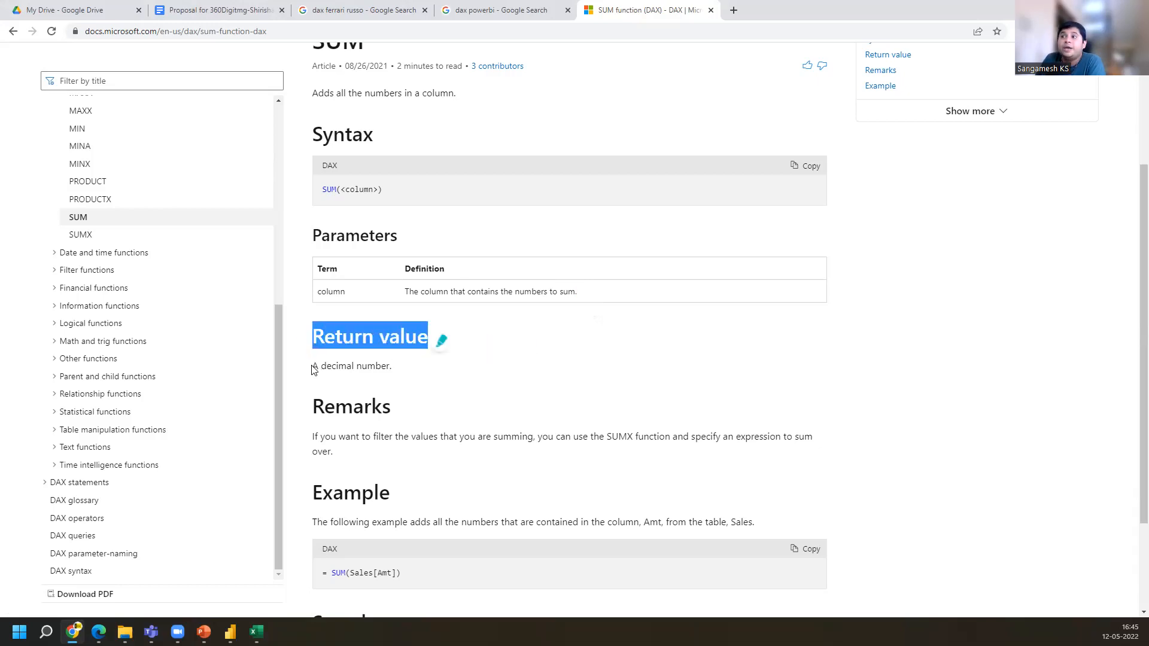
pyautogui.moveTo(312, 366); pyautogui.dragTo(411, 369)
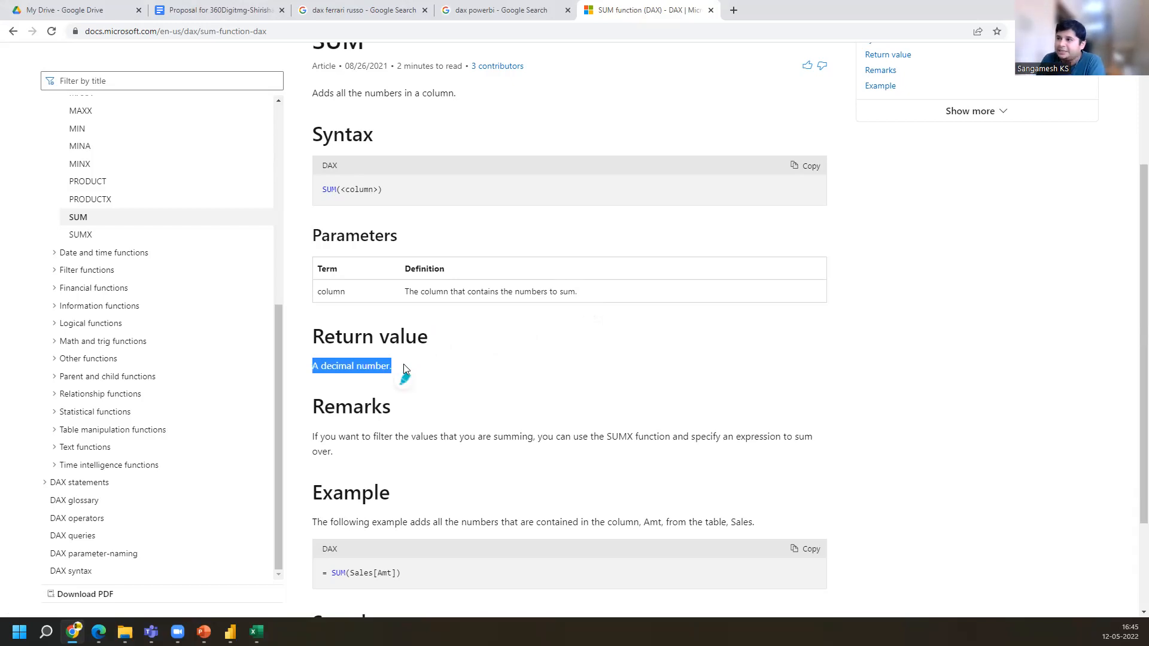
# Switch to Power BI Desktop to view the PVSR measure formula, then return to the SUM documentation page
pyautogui.click(231, 632)
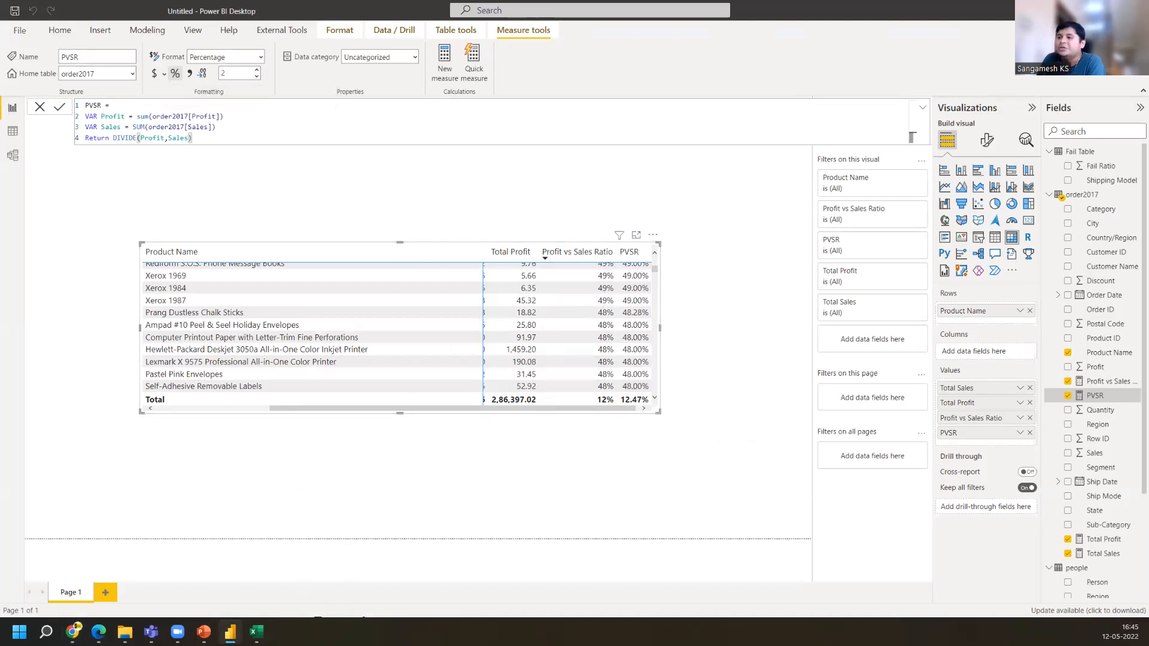
pyautogui.click(72, 632)
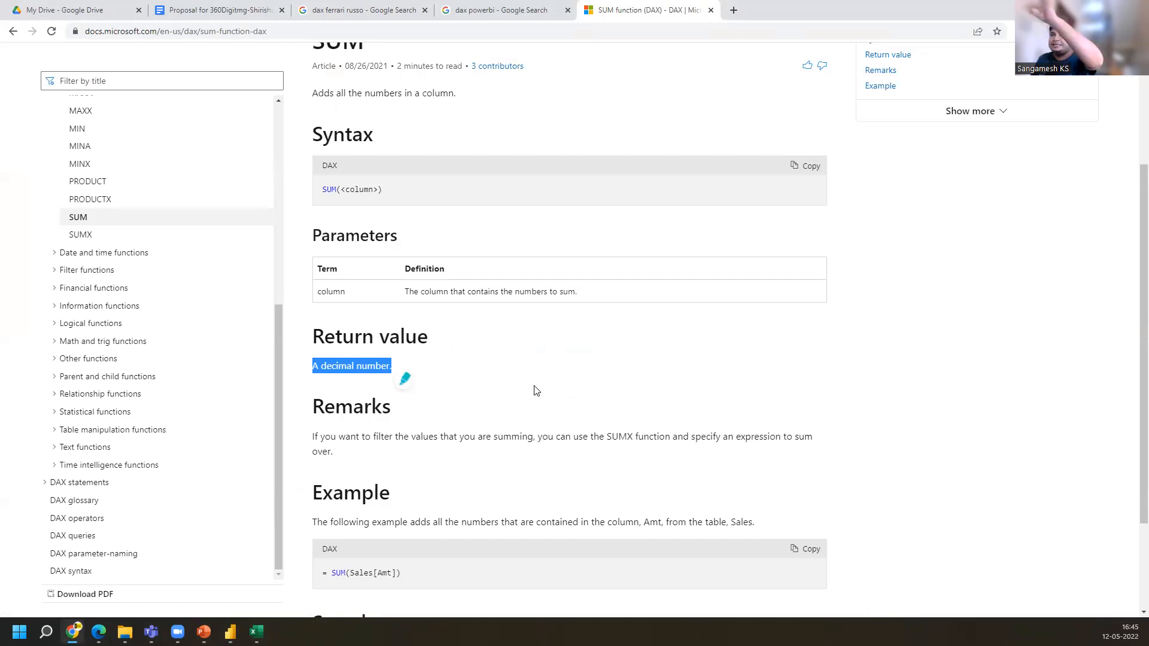
# Review the SUM page again, highlighting the syntax, parameters, return value, remarks and example sections
pyautogui.scroll(3, 526, 378)
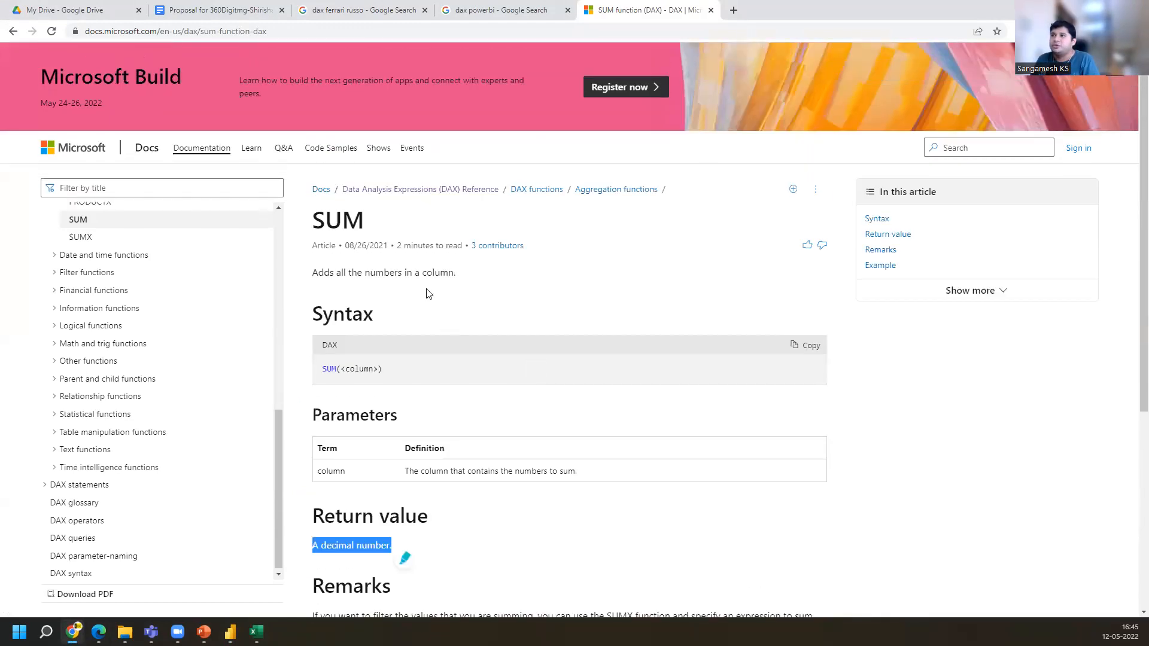
pyautogui.moveTo(310, 220); pyautogui.dragTo(364, 222)
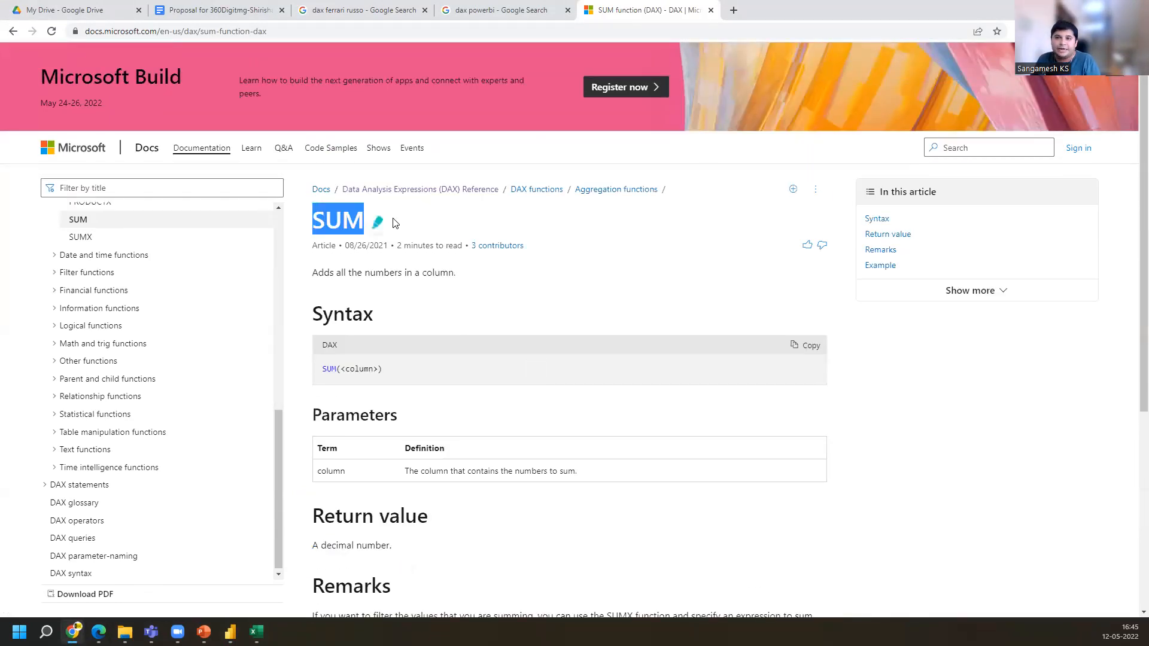
pyautogui.moveTo(312, 316); pyautogui.dragTo(374, 316)
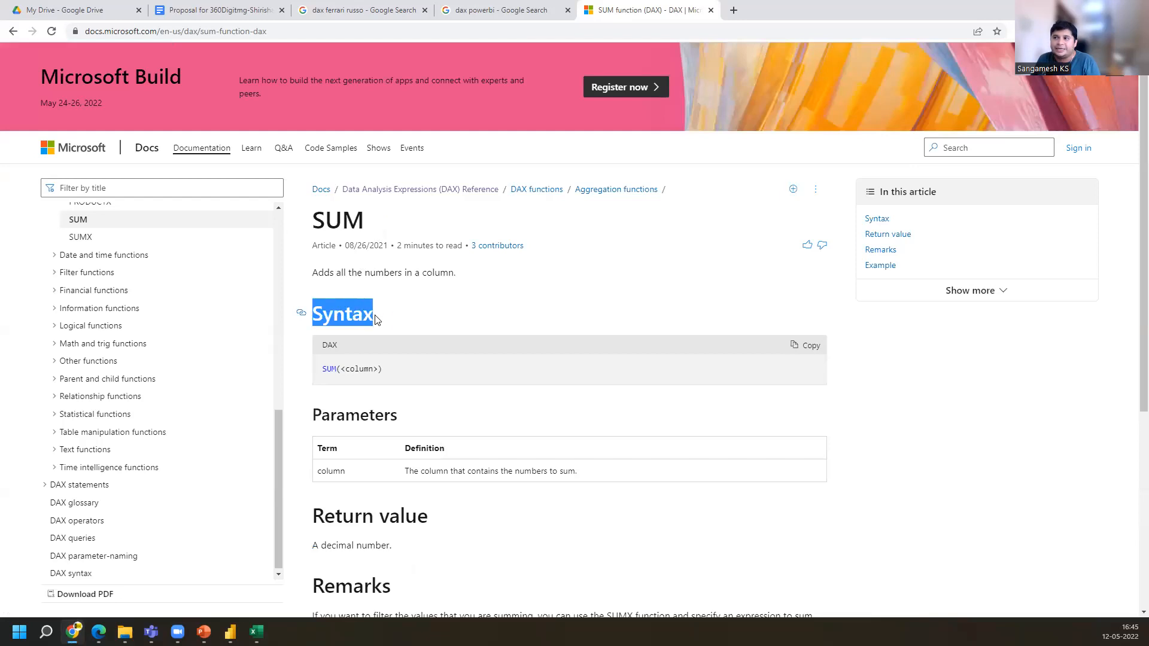
pyautogui.moveTo(312, 415); pyautogui.dragTo(394, 412)
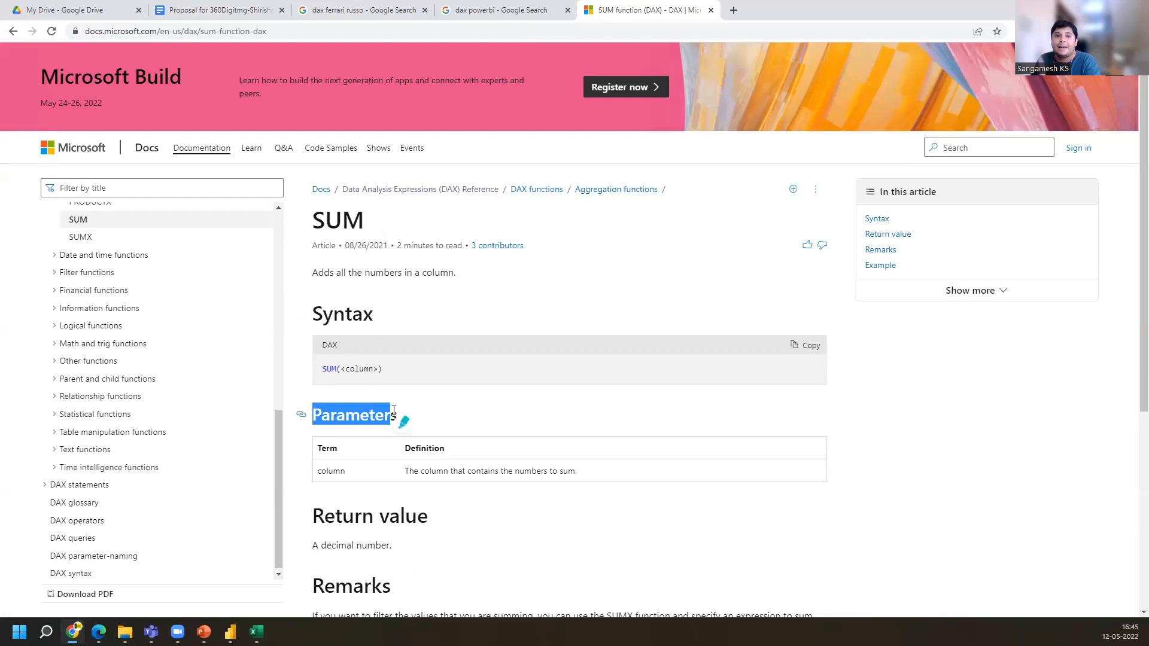
pyautogui.scroll(-2, 396, 413)
pyautogui.click(338, 399)
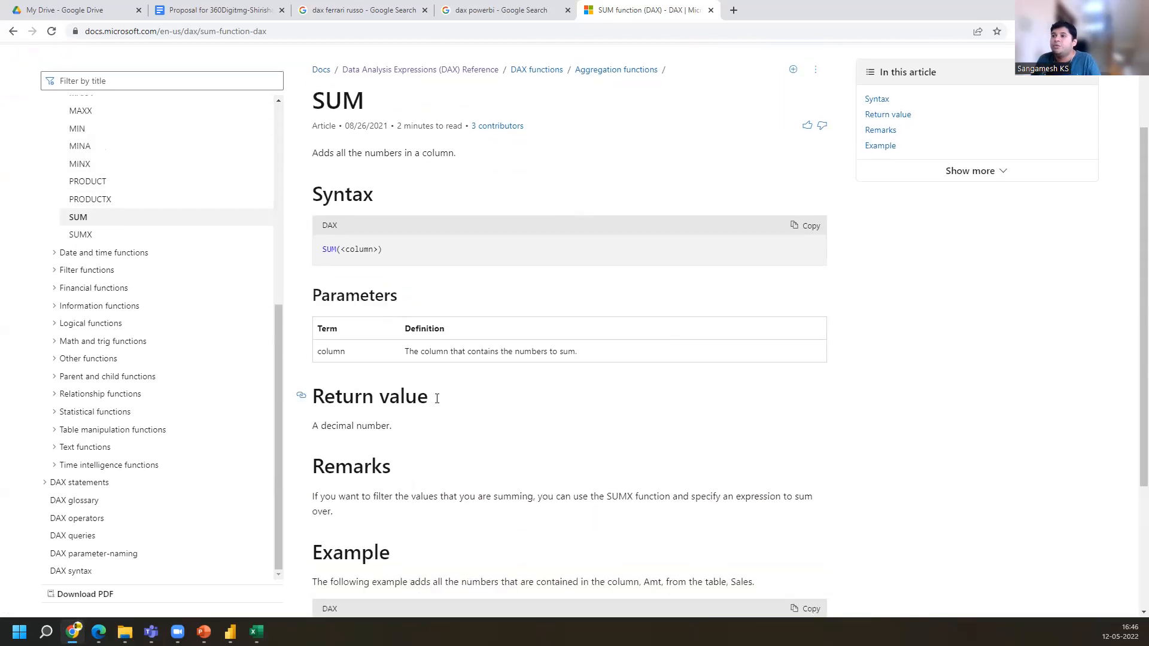
pyautogui.moveTo(338, 398); pyautogui.dragTo(449, 403)
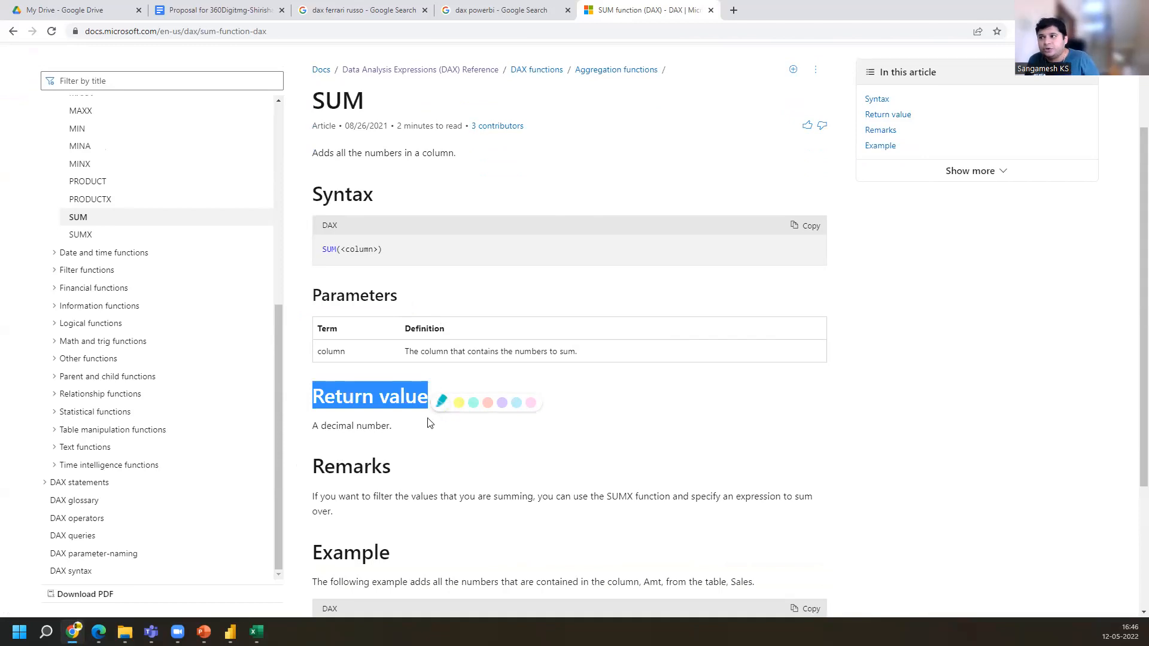
pyautogui.scroll(-2, 448, 403)
pyautogui.click(314, 342)
pyautogui.moveTo(314, 341); pyautogui.dragTo(399, 347)
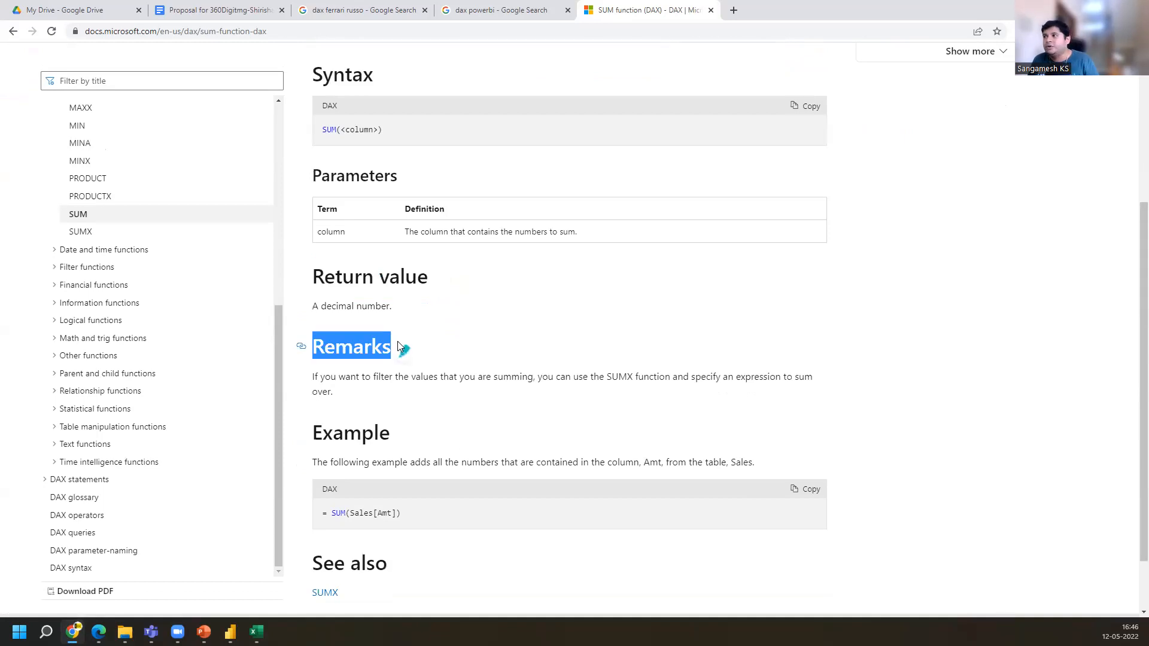
pyautogui.moveTo(315, 376); pyautogui.dragTo(349, 398)
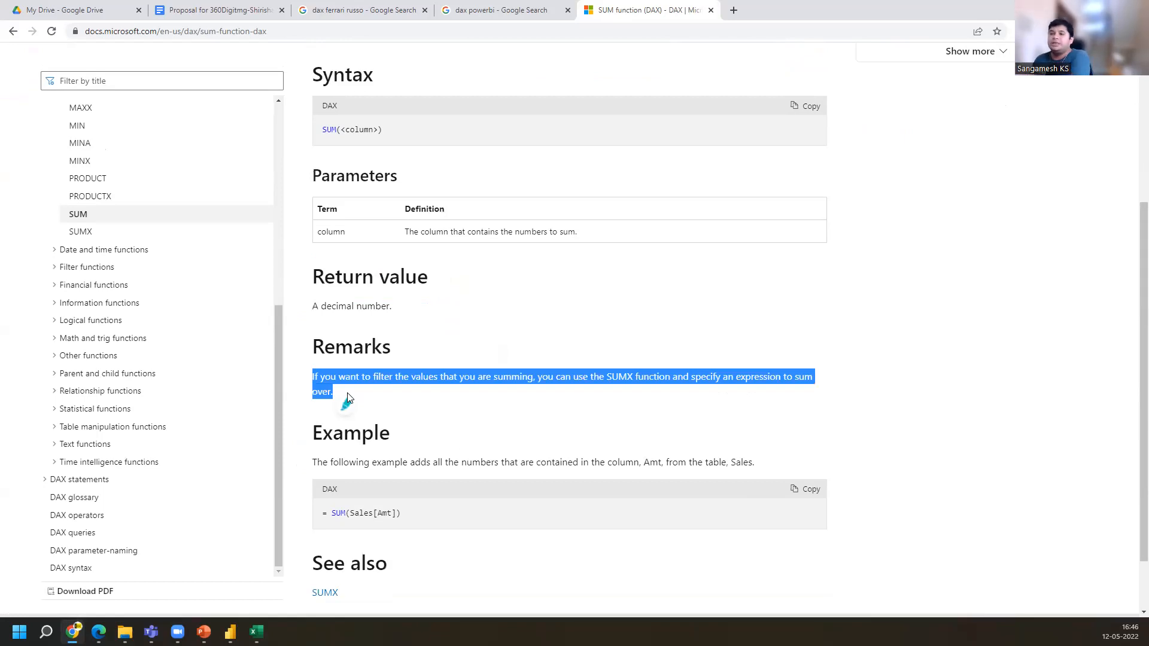
pyautogui.scroll(-1, 315, 374)
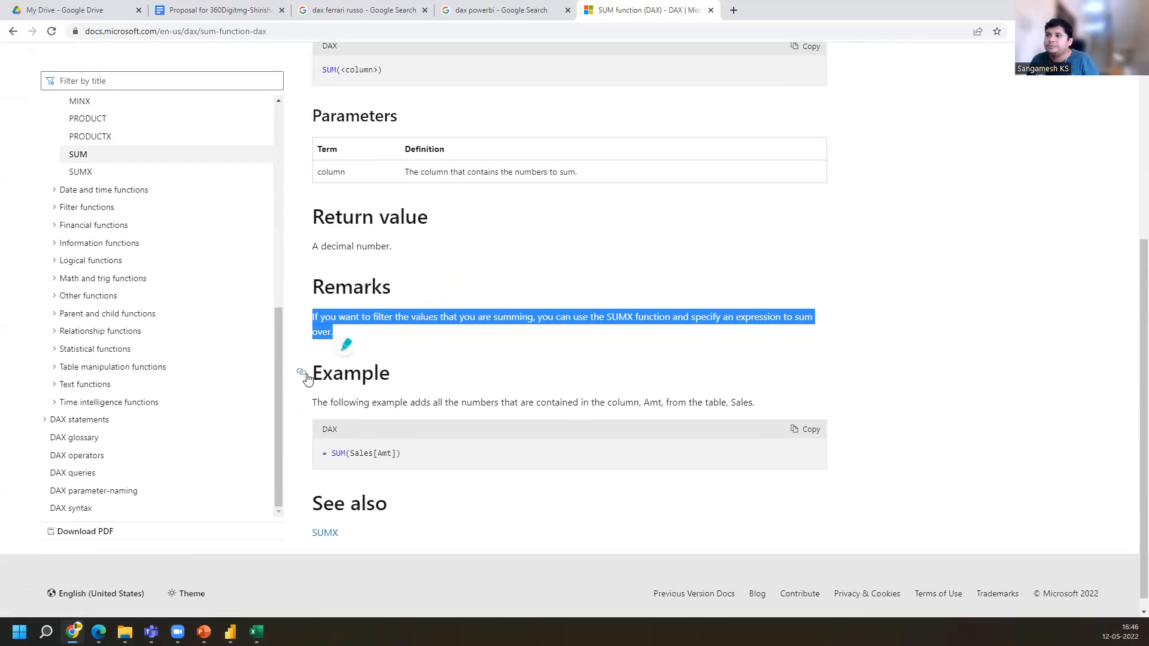
pyautogui.moveTo(315, 374); pyautogui.dragTo(402, 377)
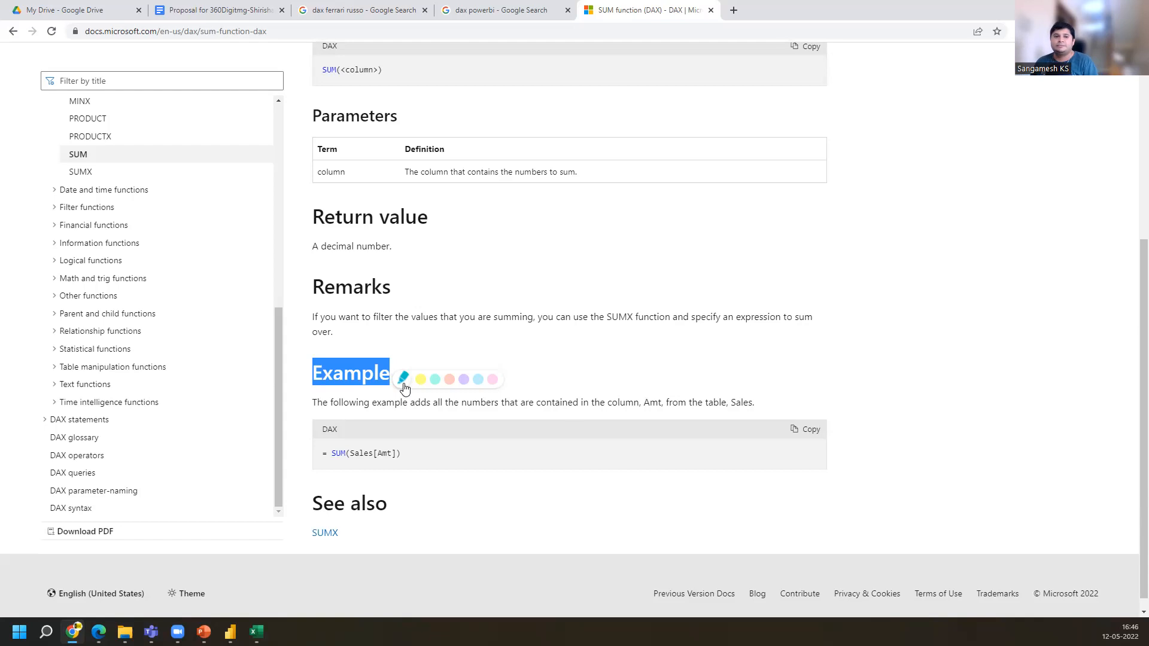
# Expand the Date and time functions list and open the CALENDAR function page in a new tab
pyautogui.click(68, 195)
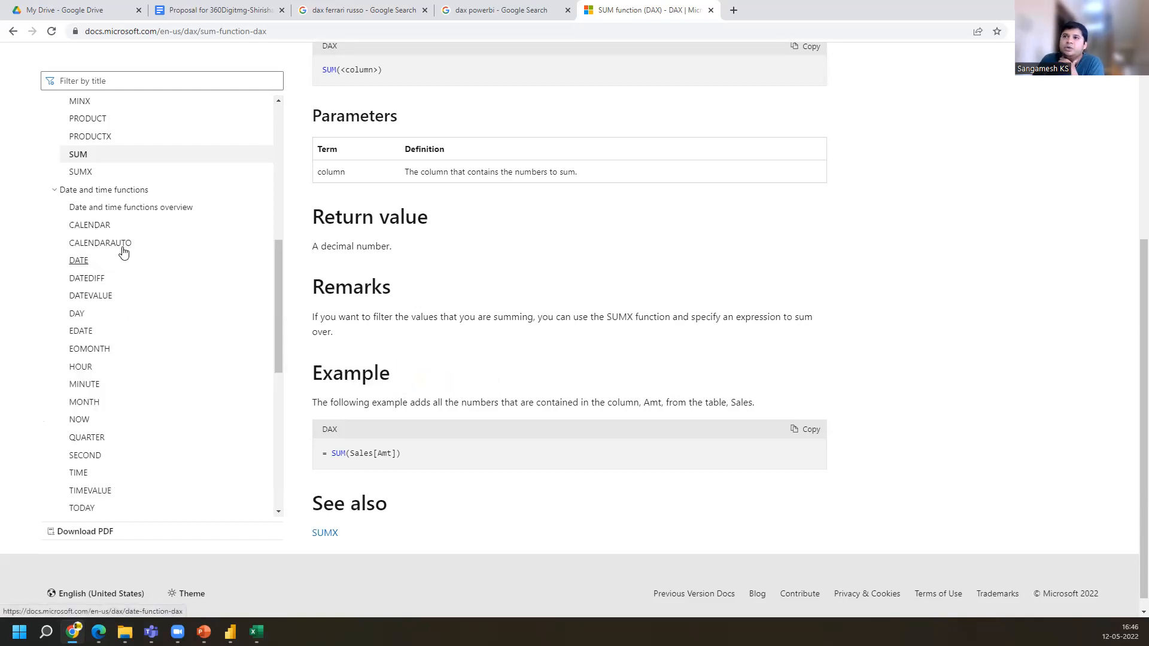
pyautogui.rightClick(82, 231)
pyautogui.click(128, 239)
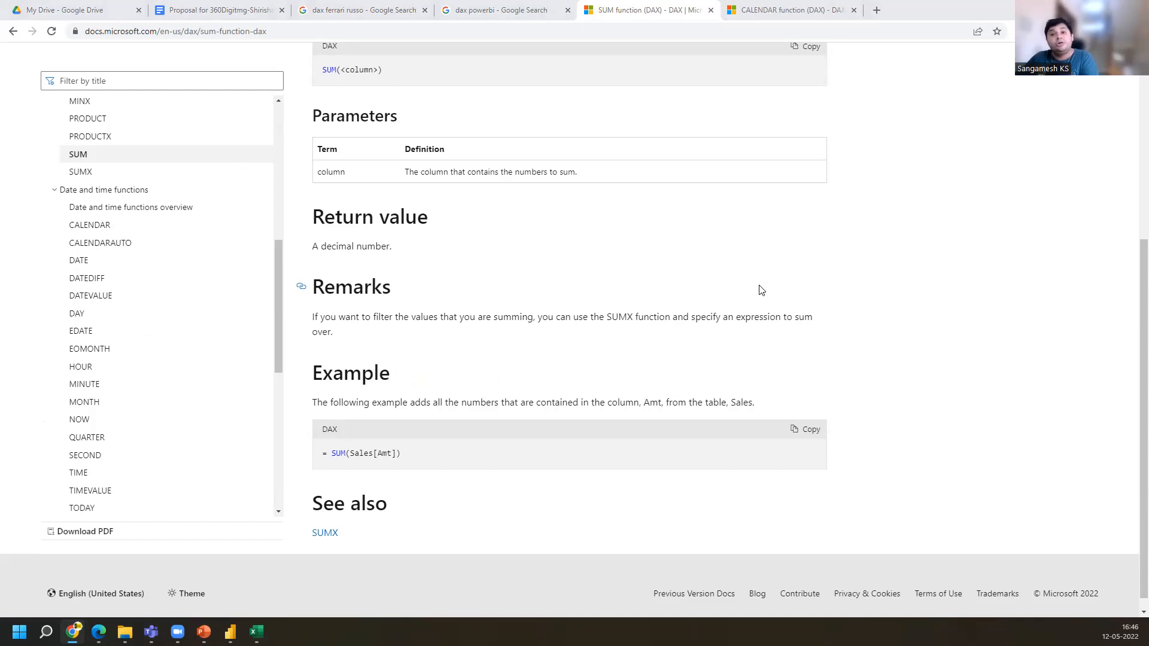
pyautogui.click(798, 8)
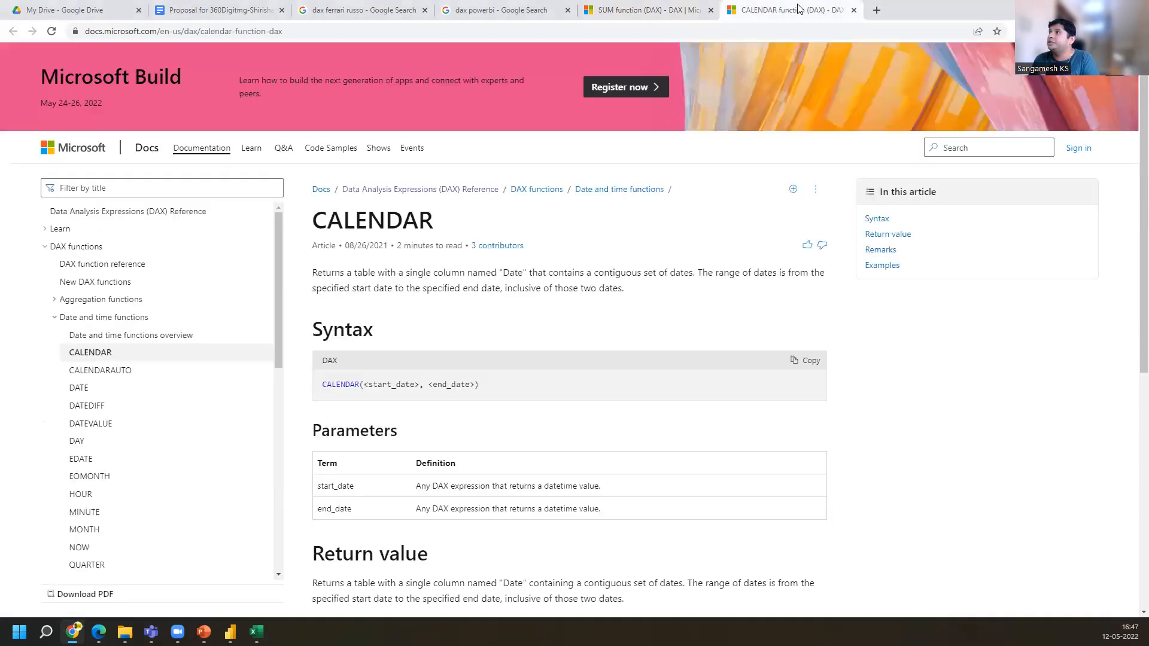
# Study the CALENDAR documentation's syntax, parameter definitions, remarks and the first example formula
pyautogui.moveTo(367, 383); pyautogui.dragTo(476, 385)
pyautogui.scroll(-1, 386, 446)
pyautogui.moveTo(356, 427); pyautogui.dragTo(622, 428)
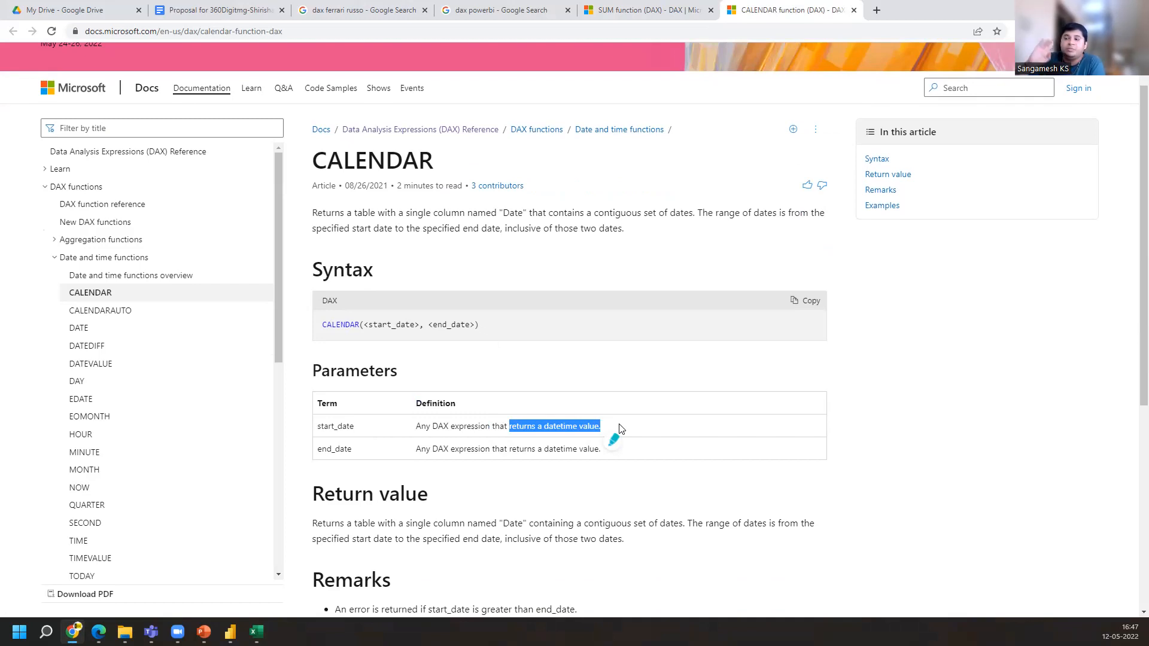
pyautogui.scroll(-3, 609, 426)
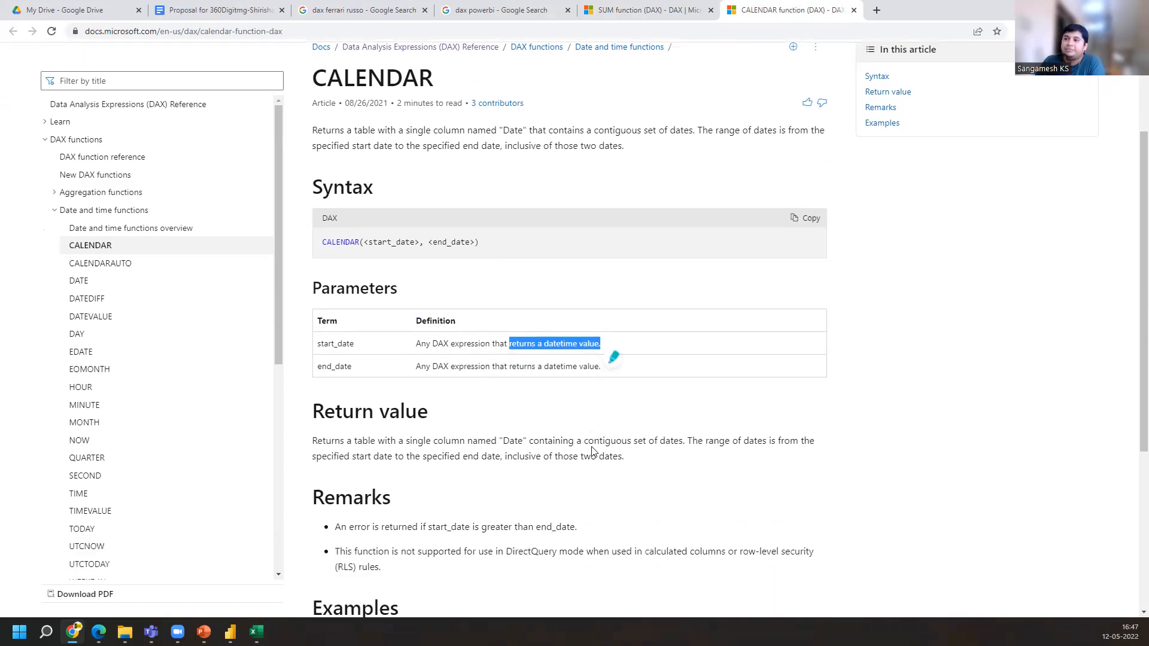
pyautogui.moveTo(335, 430); pyautogui.dragTo(595, 436)
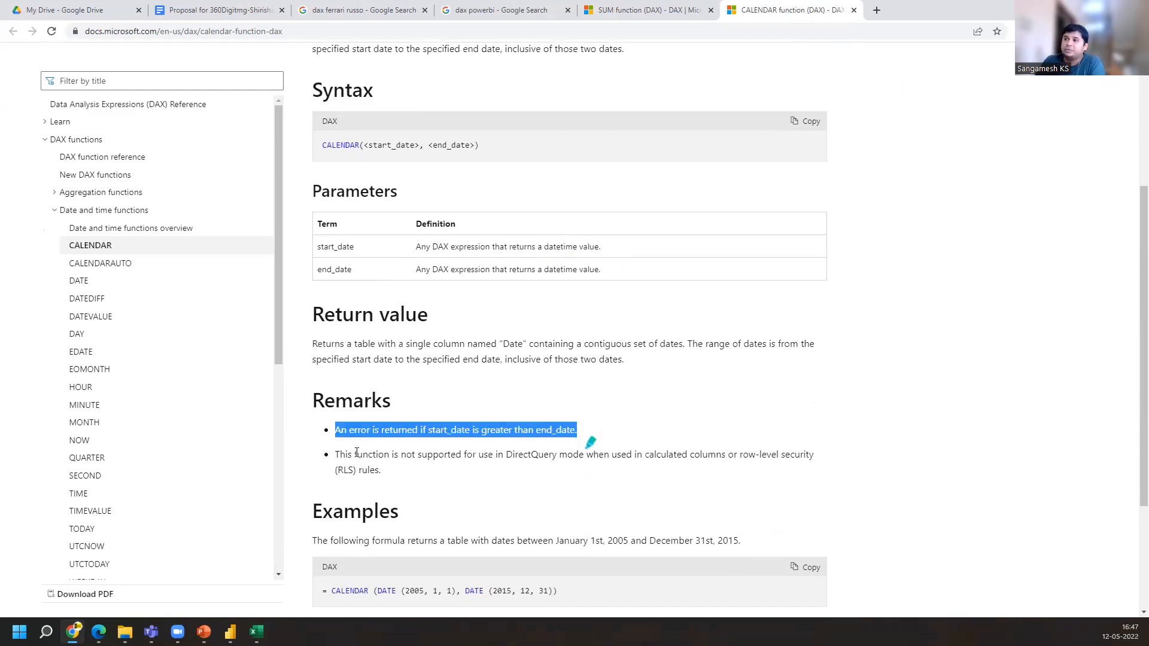
pyautogui.moveTo(336, 455); pyautogui.dragTo(401, 469)
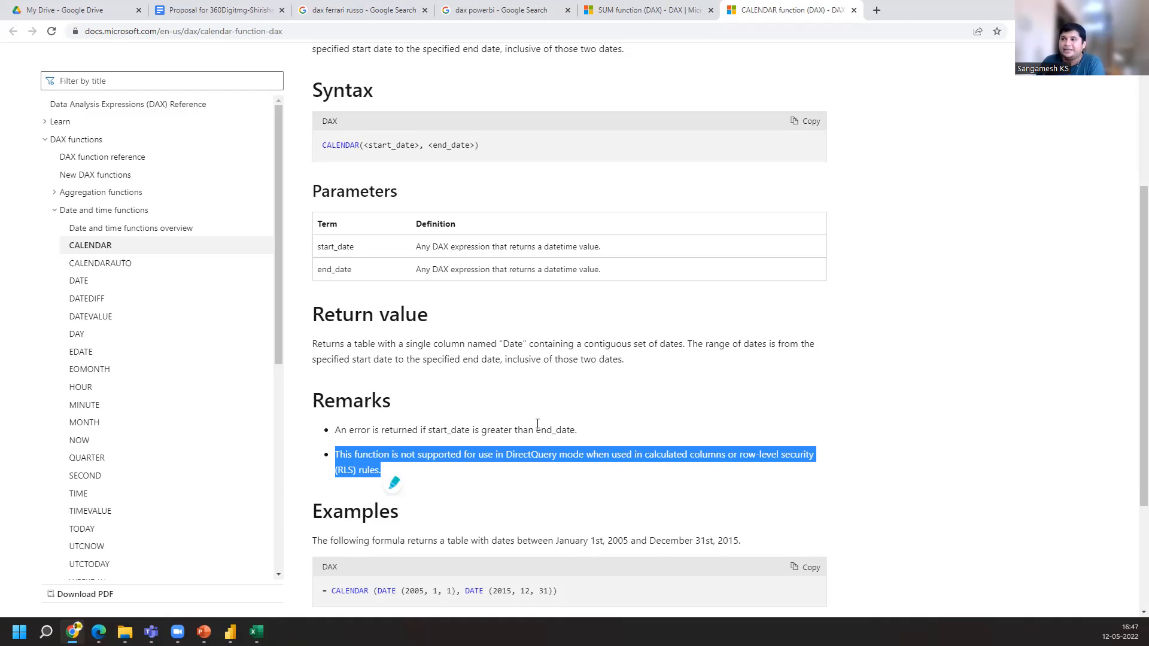
pyautogui.scroll(-2, 452, 488)
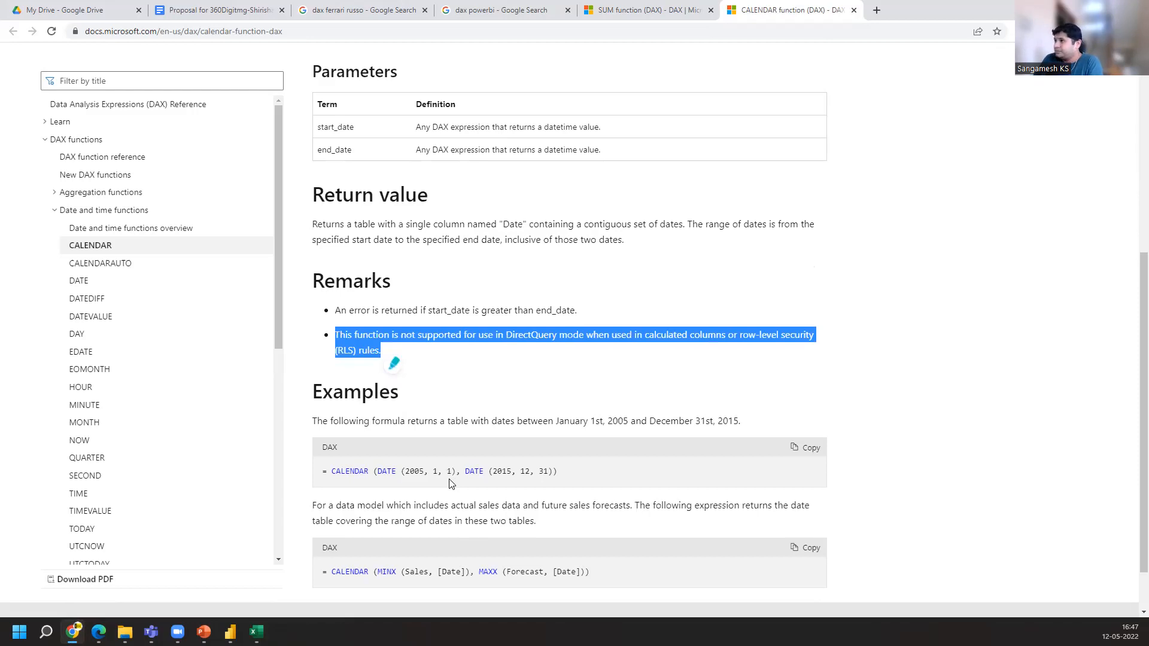
pyautogui.click(706, 339)
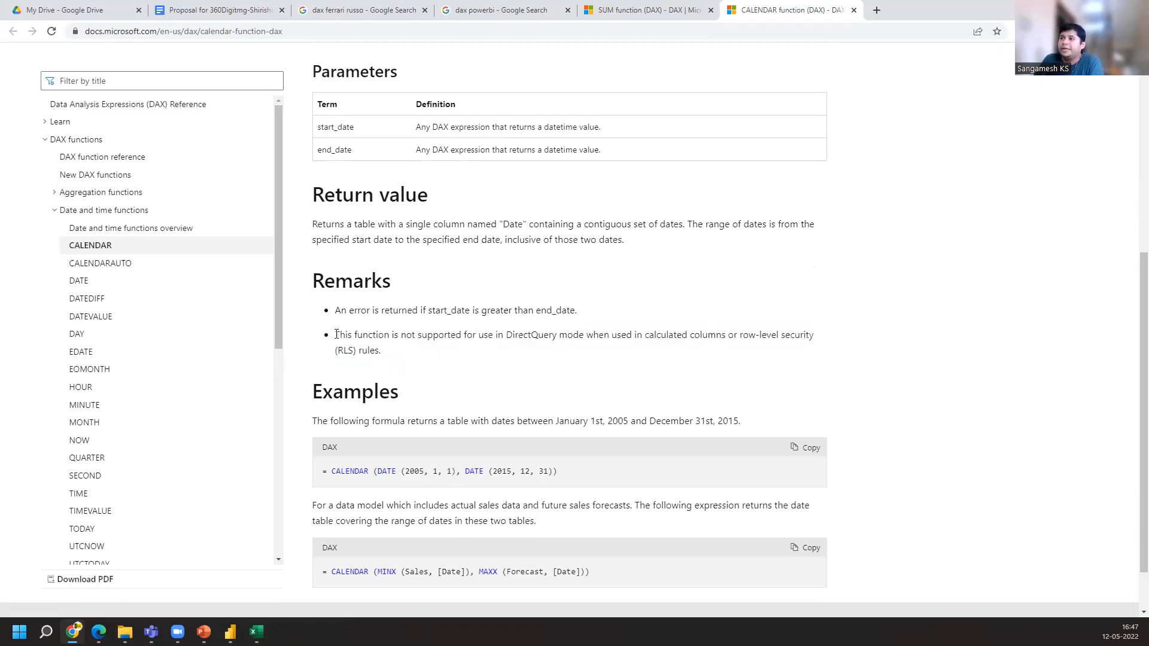
pyautogui.moveTo(336, 334); pyautogui.dragTo(496, 357)
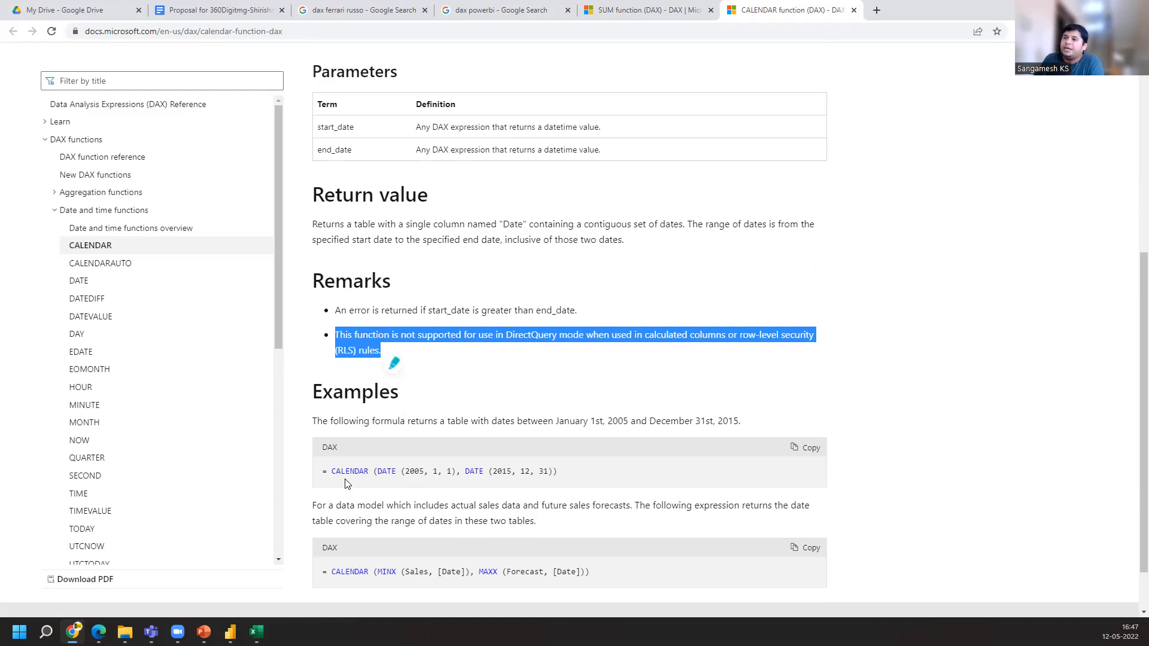
pyautogui.moveTo(335, 469); pyautogui.dragTo(568, 470)
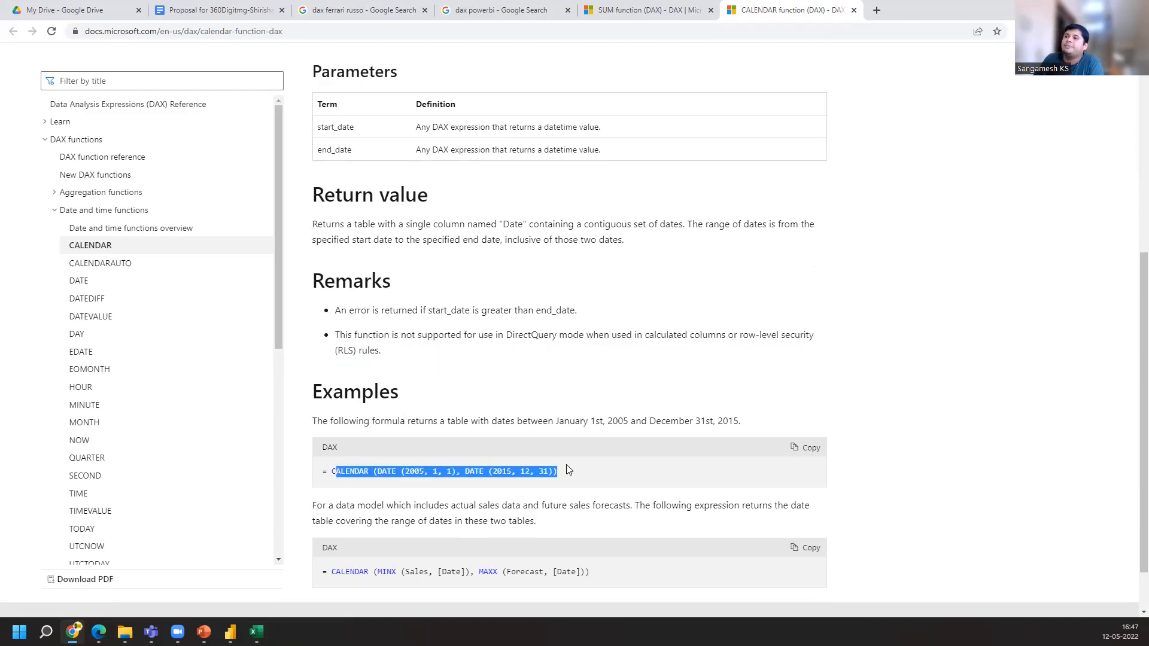
# Highlight the start and end DATE arguments in the CALENDAR example formula, year, month and day in turn
pyautogui.click(358, 482)
pyautogui.moveTo(407, 471); pyautogui.dragTo(426, 473)
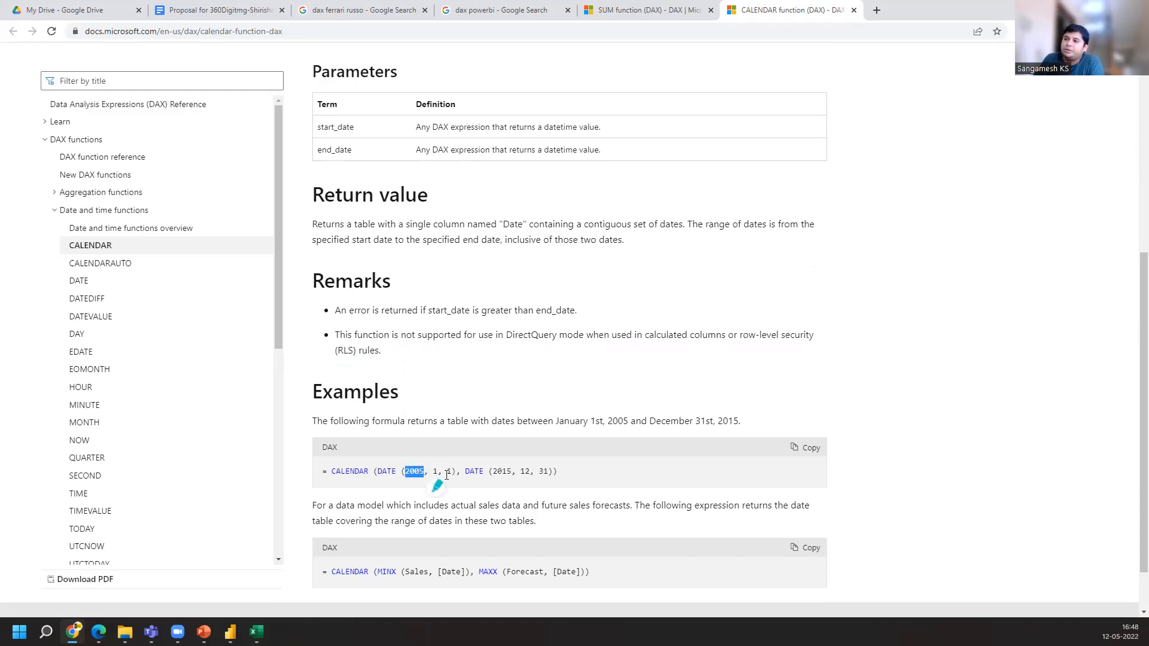
pyautogui.doubleClick(435, 472)
pyautogui.doubleClick(450, 472)
pyautogui.doubleClick(501, 472)
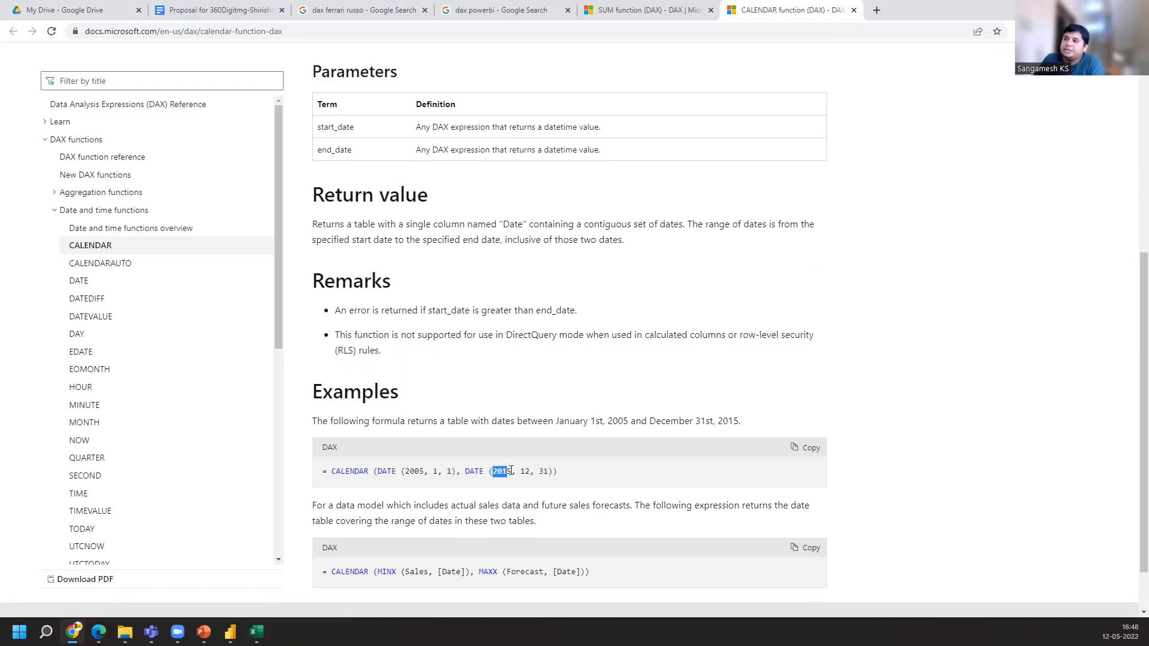
pyautogui.doubleClick(526, 472)
pyautogui.doubleClick(544, 471)
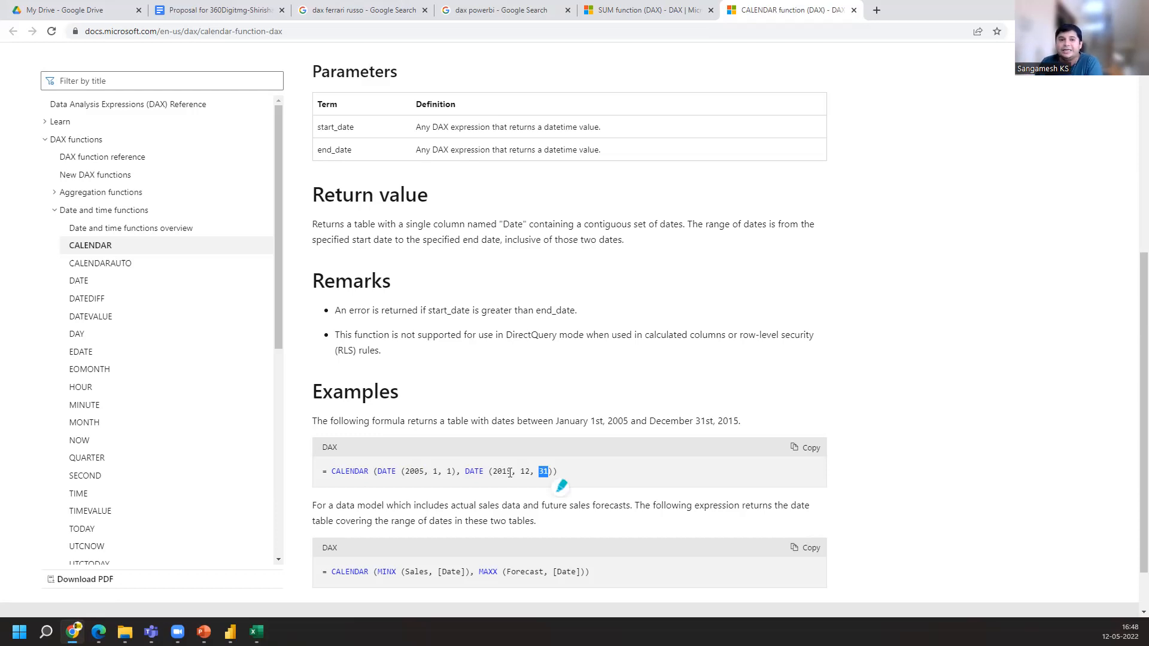
# Open the DATEDIFF function page from the date and time functions list and highlight its title and description
pyautogui.scroll(-2, 507, 491)
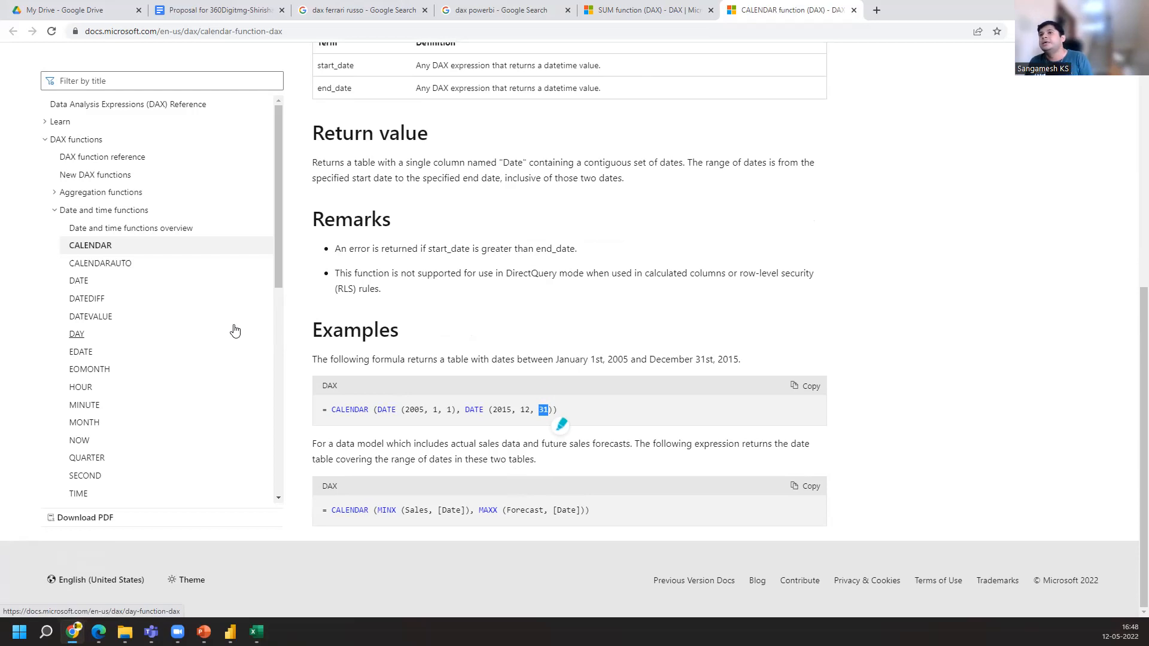
pyautogui.click(73, 301)
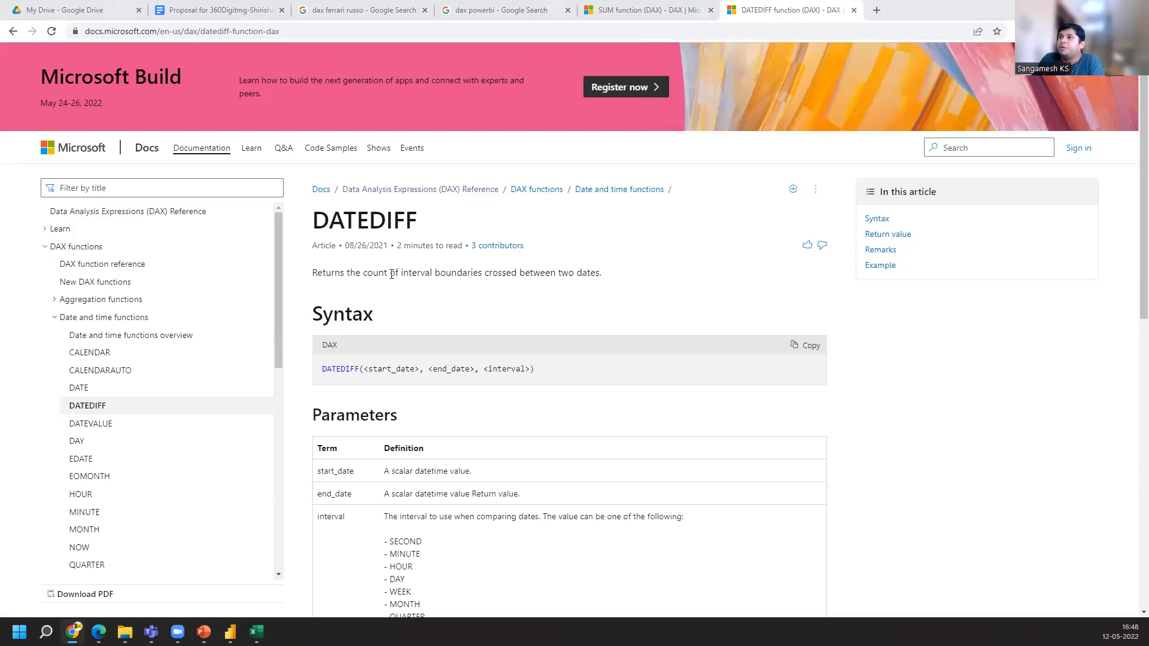
pyautogui.moveTo(400, 274); pyautogui.dragTo(632, 276)
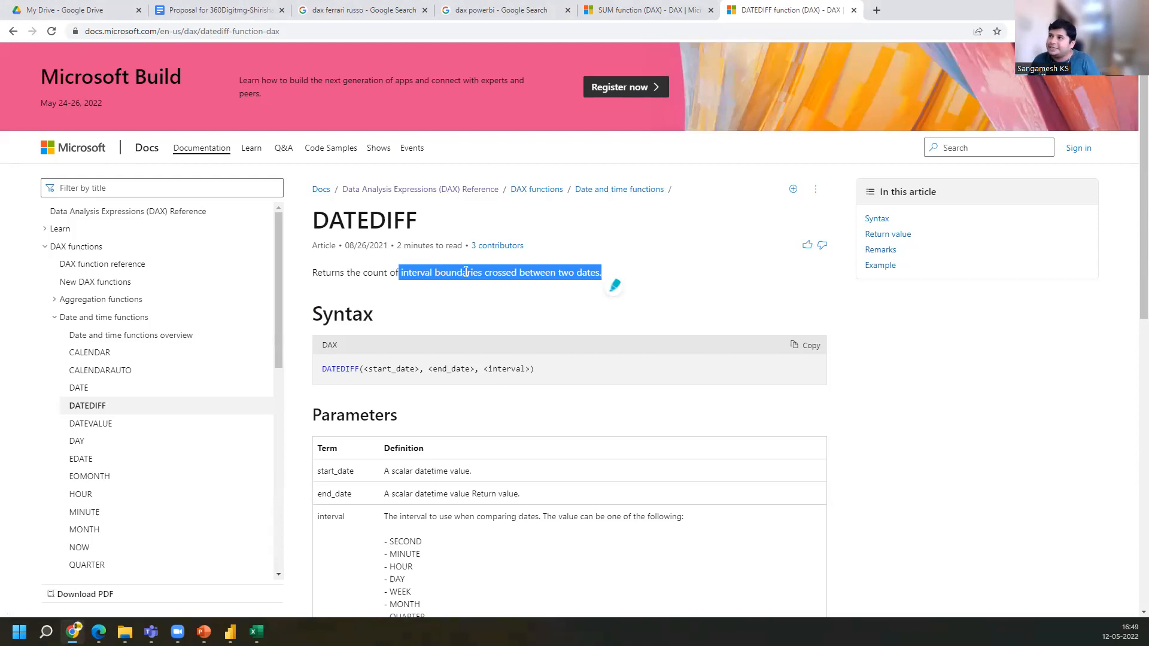
pyautogui.click(320, 217)
pyautogui.doubleClick(319, 217)
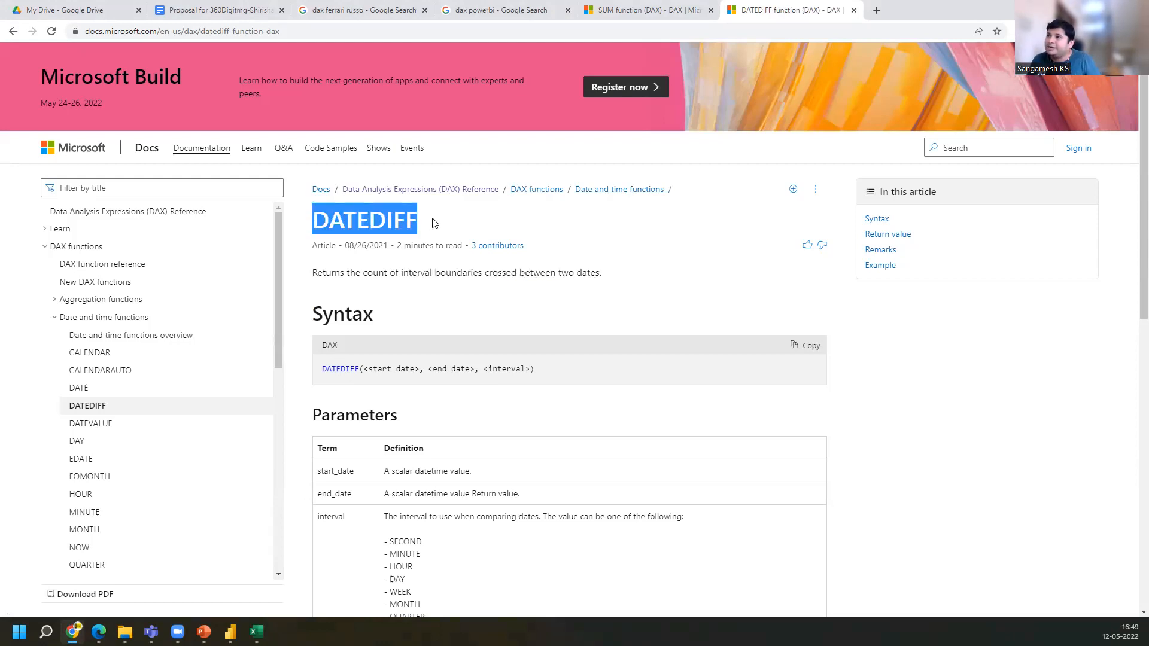
pyautogui.moveTo(313, 274); pyautogui.dragTo(633, 278)
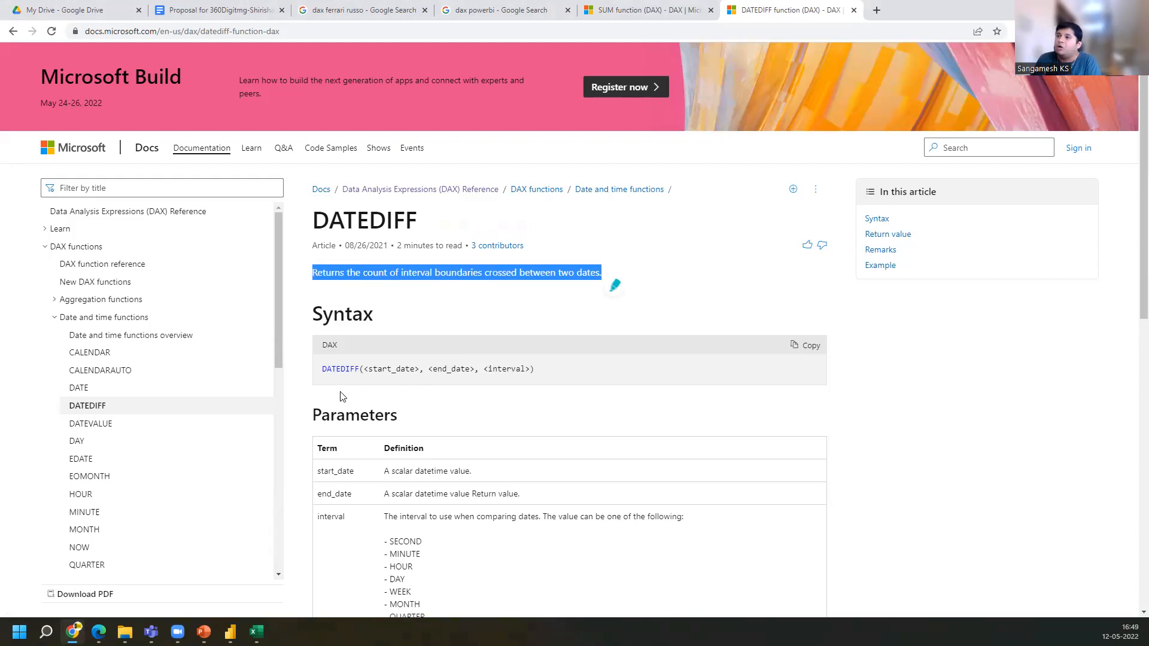
# Highlight the start_date, end_date and interval arguments in the DATEDIFF syntax and the interval parameter's list of values
pyautogui.moveTo(323, 369); pyautogui.dragTo(483, 367)
pyautogui.click(368, 371)
pyautogui.click(430, 369)
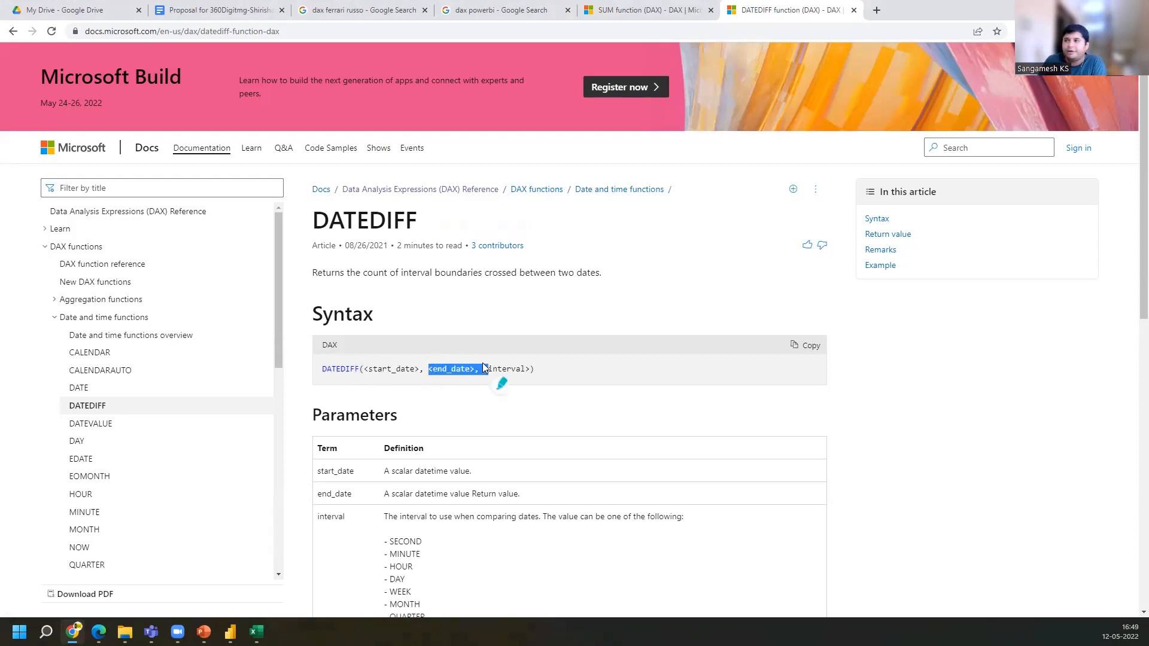
pyautogui.scroll(-2, 417, 424)
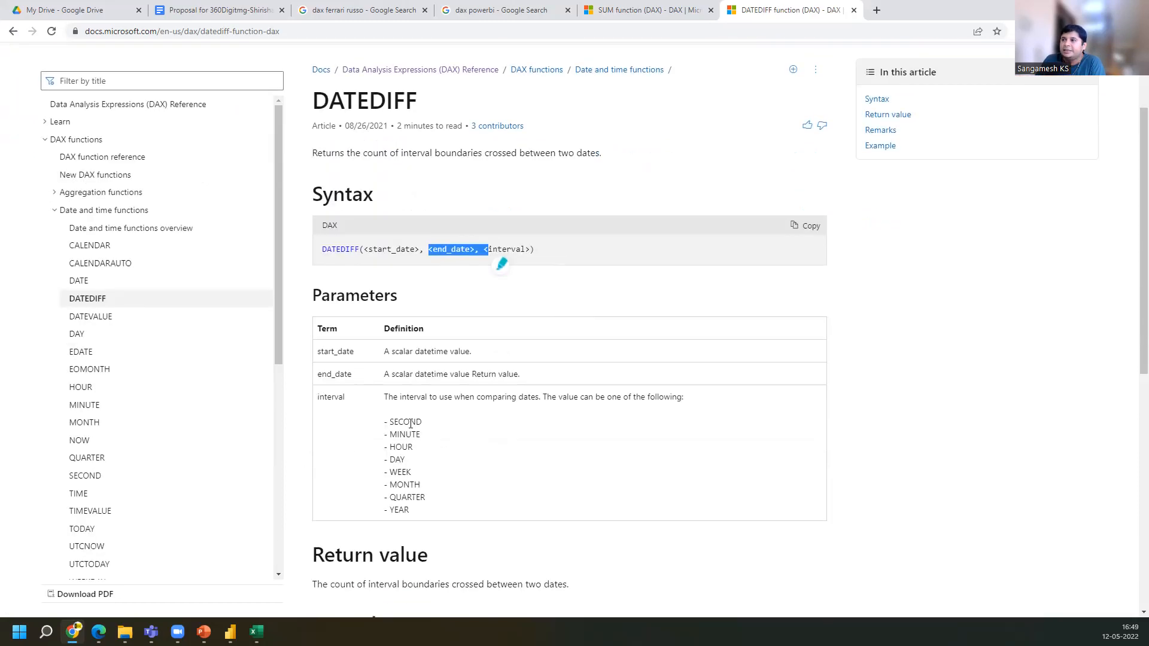
pyautogui.scroll(-1, 341, 392)
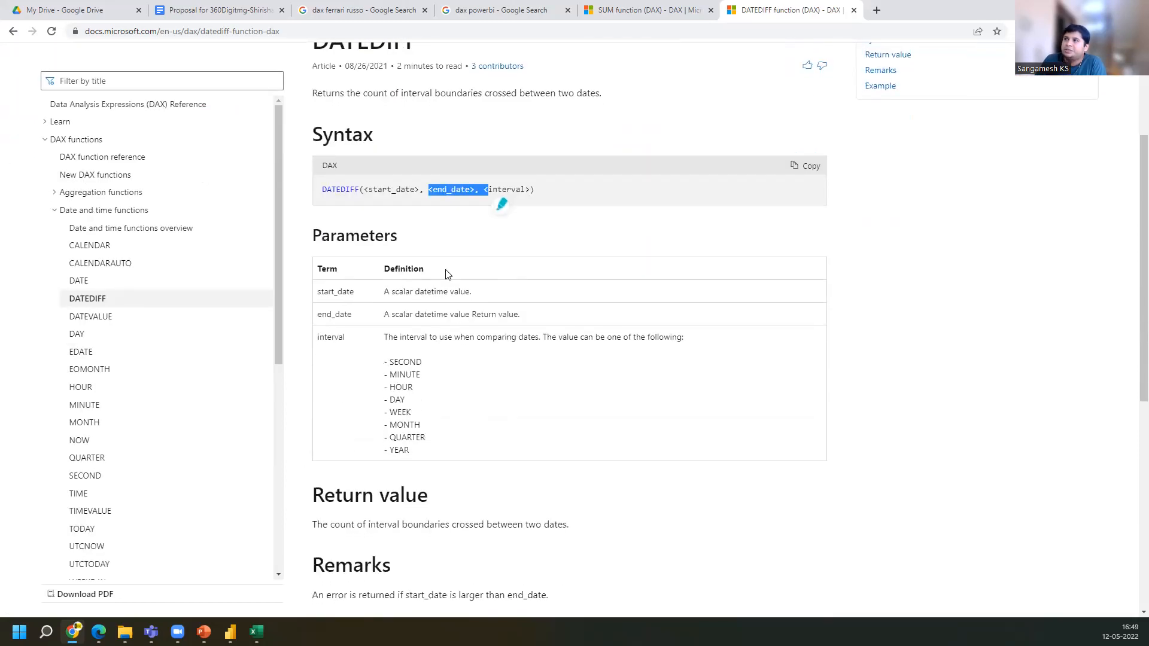
pyautogui.moveTo(484, 189); pyautogui.dragTo(537, 190)
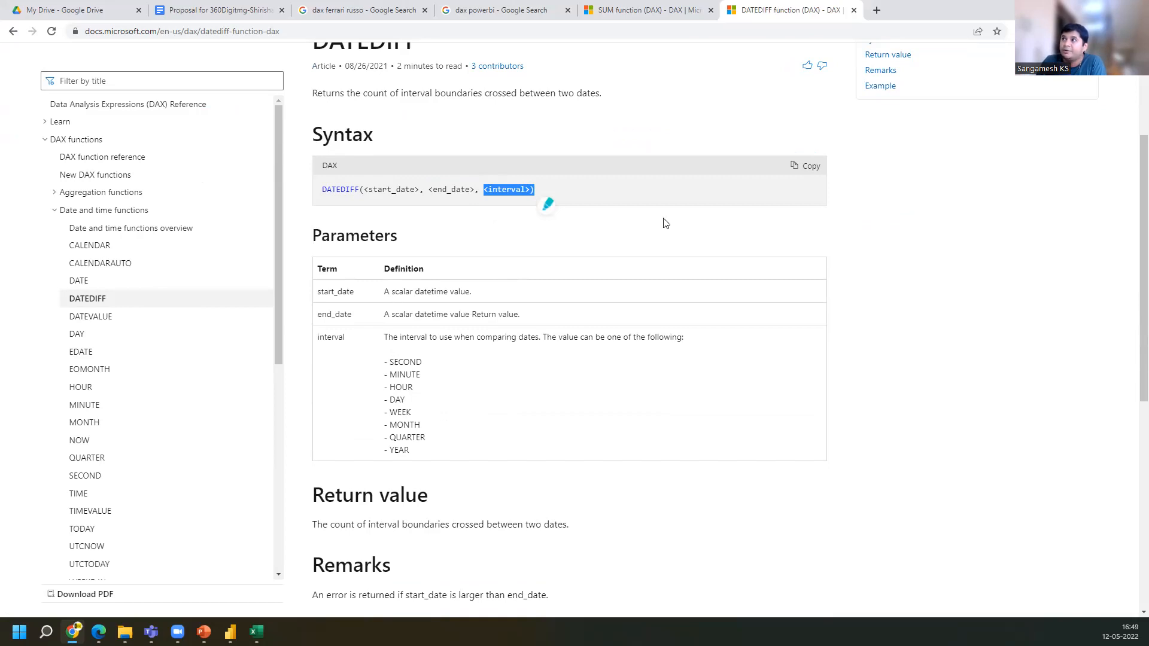
pyautogui.click(492, 190)
pyautogui.moveTo(484, 191); pyautogui.dragTo(531, 191)
pyautogui.moveTo(319, 344); pyautogui.dragTo(350, 344)
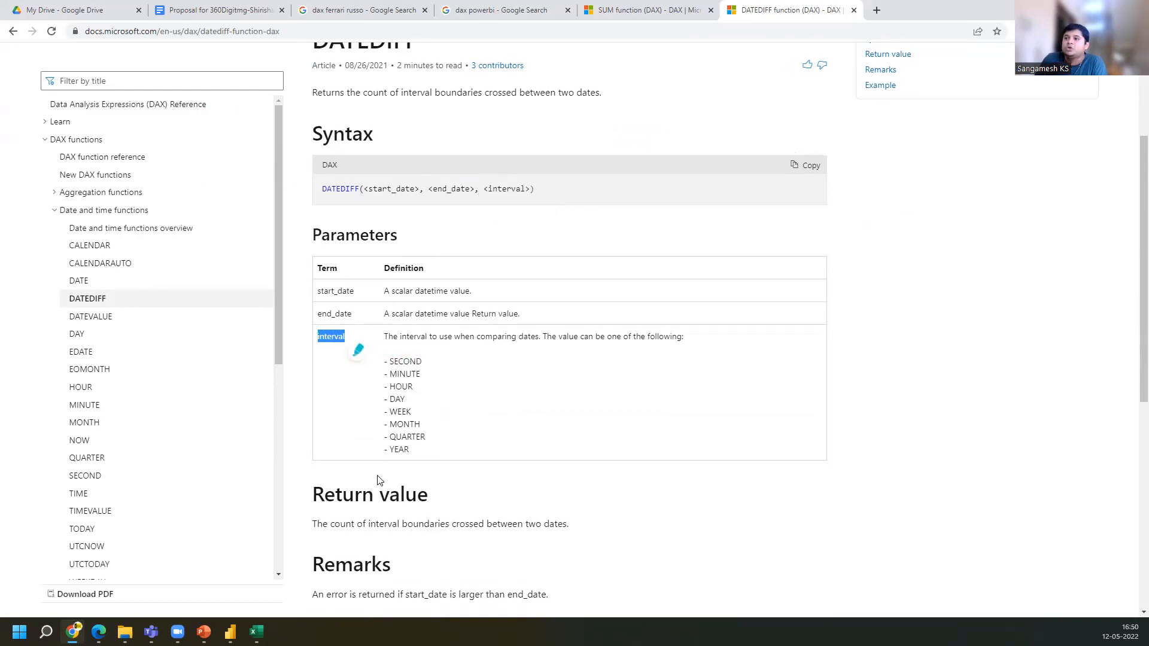
# Highlight the DATEDIFF return value heading, the remark about start_date, and the example formulas
pyautogui.scroll(-3, 368, 461)
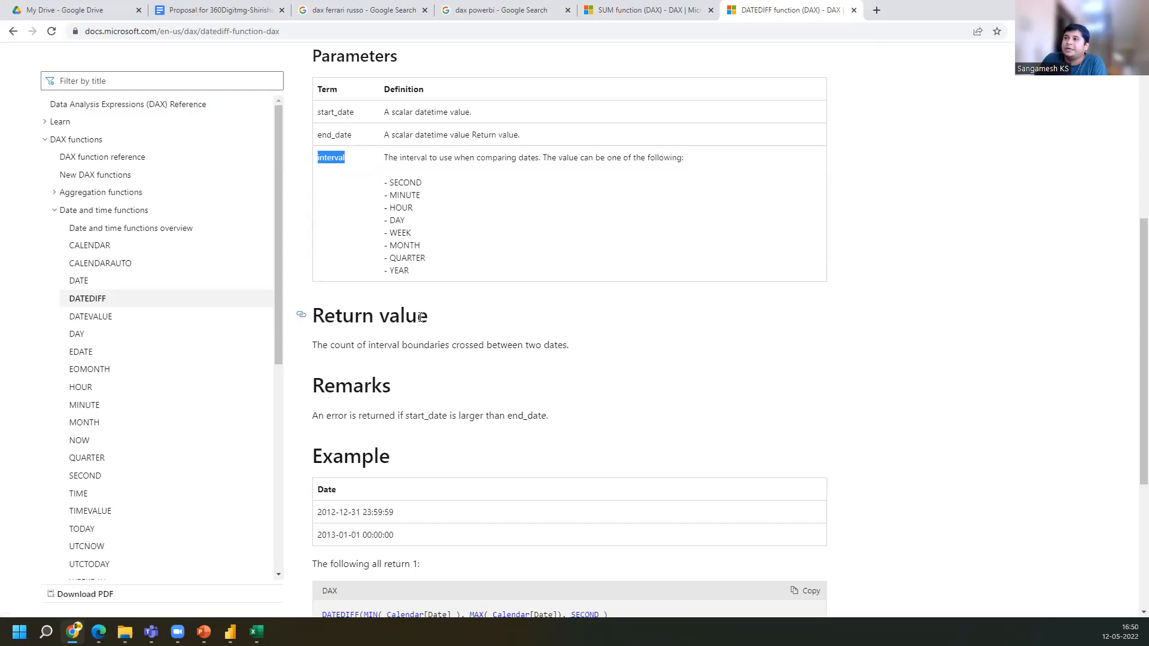
pyautogui.moveTo(453, 322); pyautogui.dragTo(310, 318)
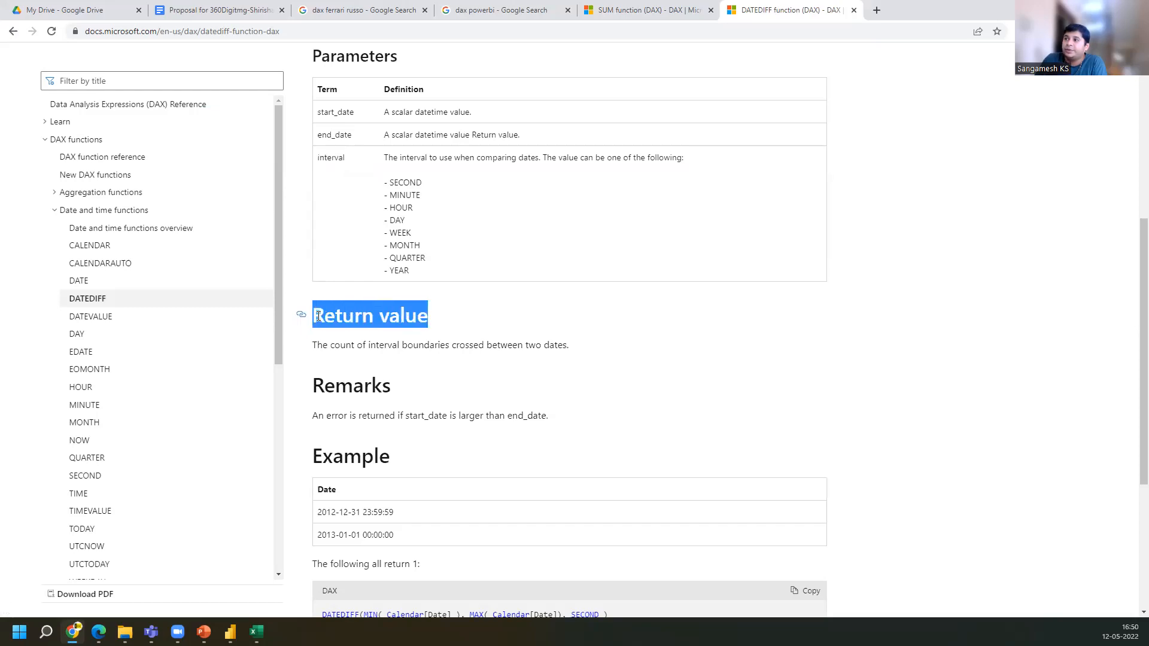
pyautogui.moveTo(395, 389); pyautogui.dragTo(595, 420)
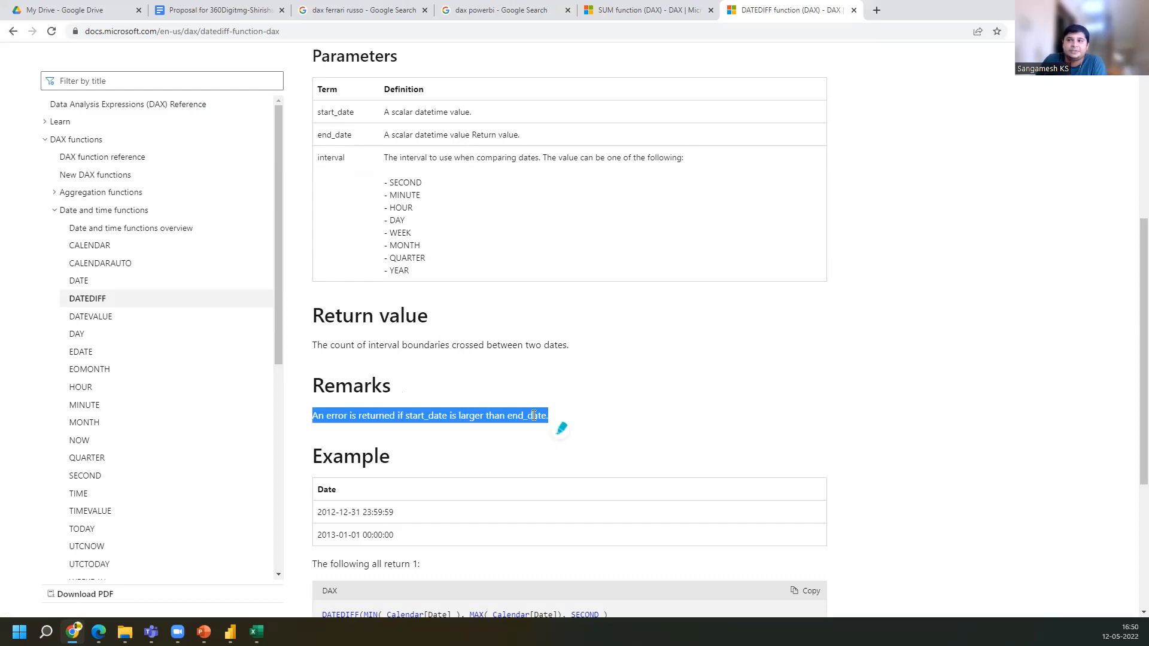
pyautogui.scroll(-5, 534, 415)
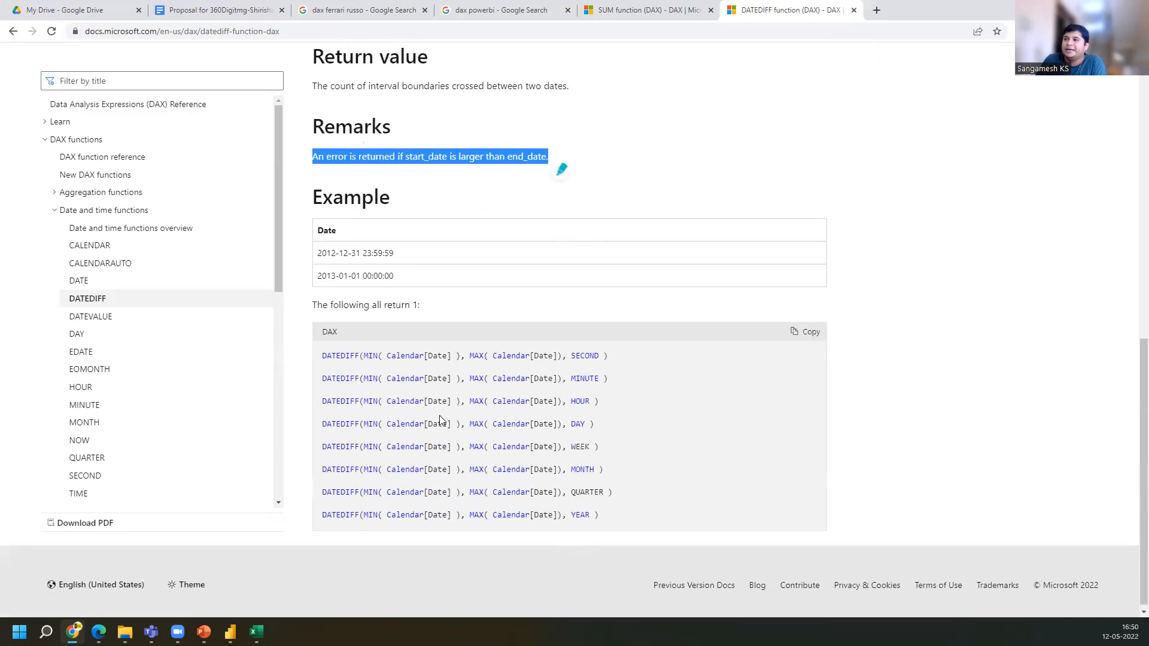
pyautogui.moveTo(318, 356); pyautogui.dragTo(651, 518)
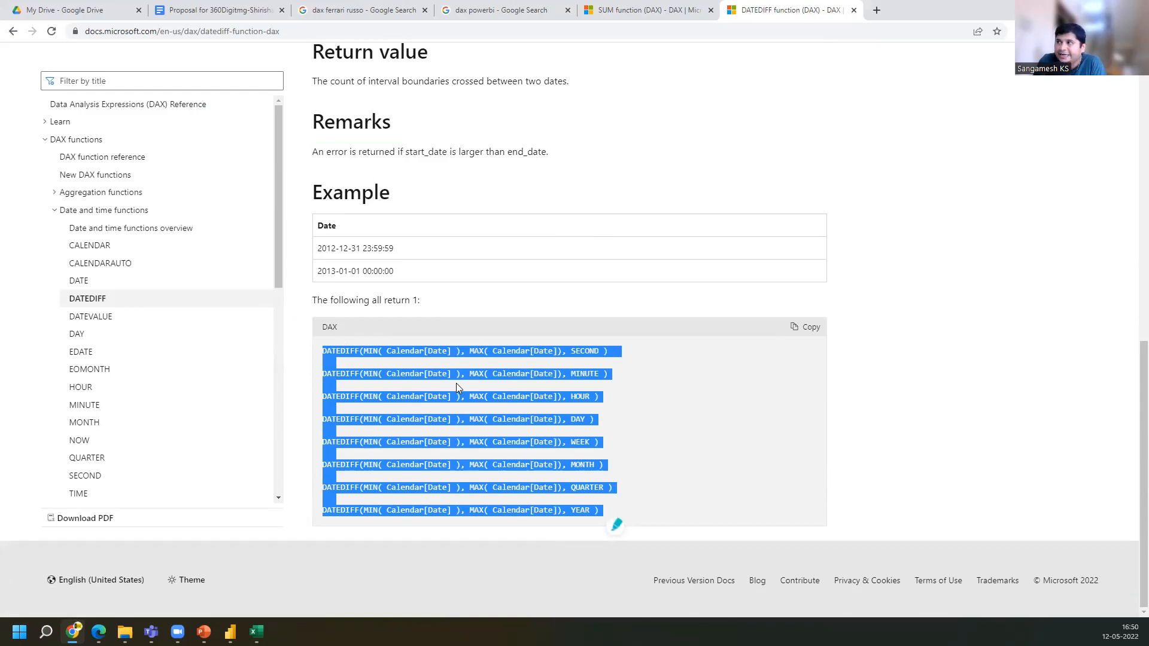
pyautogui.scroll(5, 456, 386)
pyautogui.scroll(-5, 456, 384)
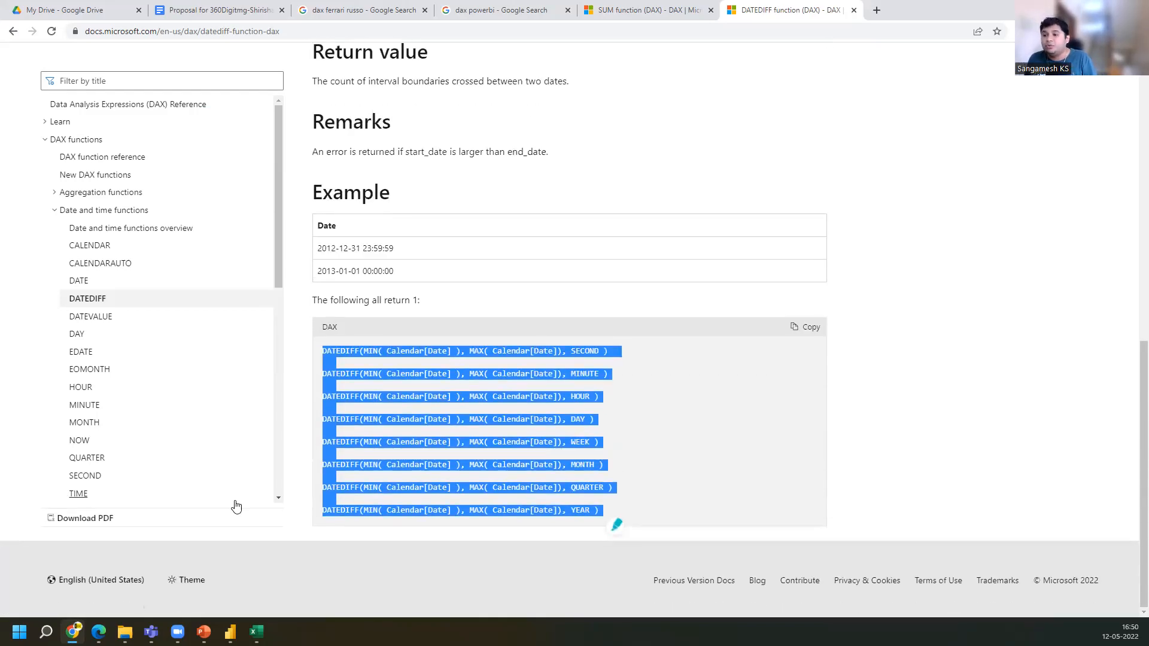
# Switch to Power BI Desktop, close the PVSR formula edit, and add a new column to the order2017 table
pyautogui.click(231, 632)
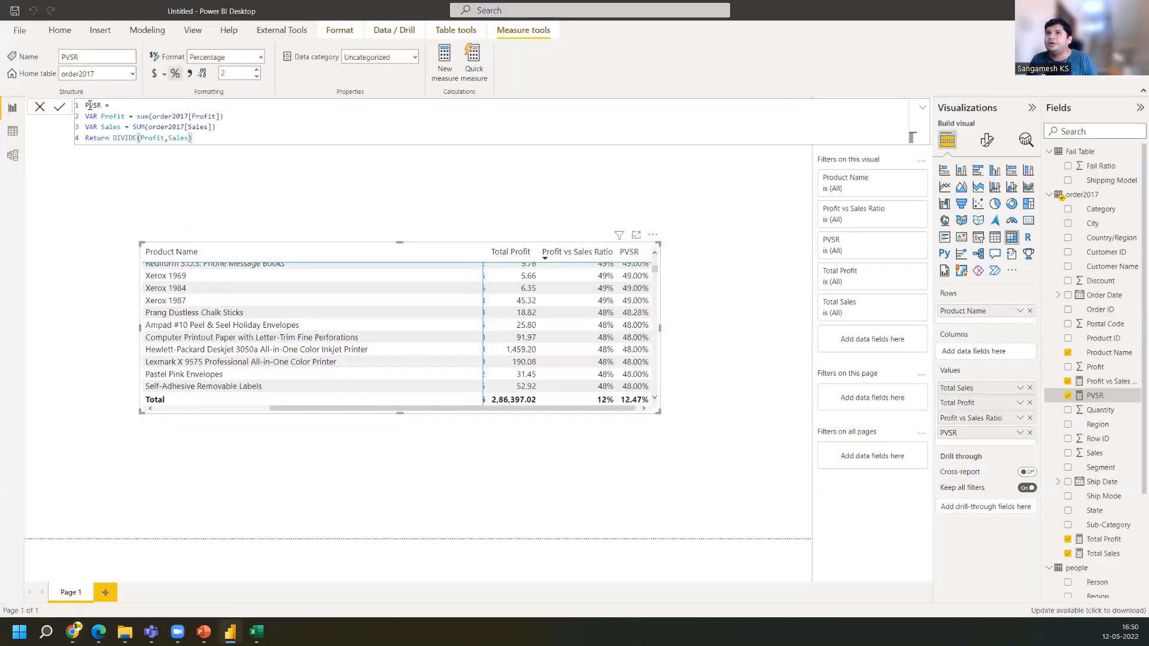
pyautogui.click(40, 109)
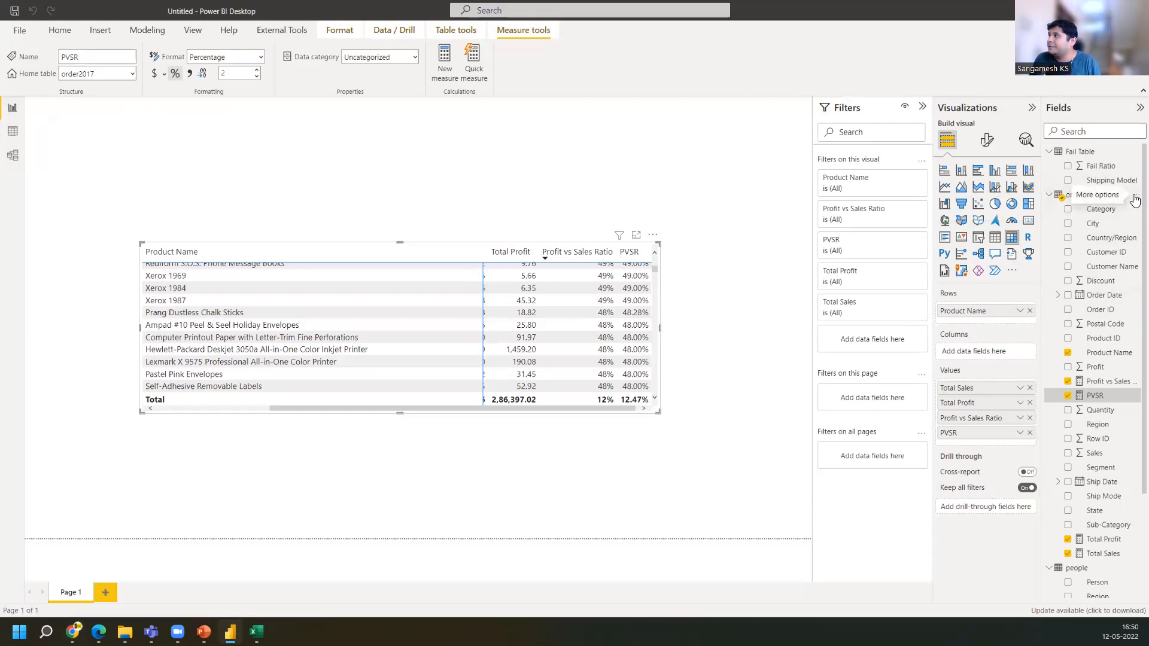
pyautogui.click(1133, 195)
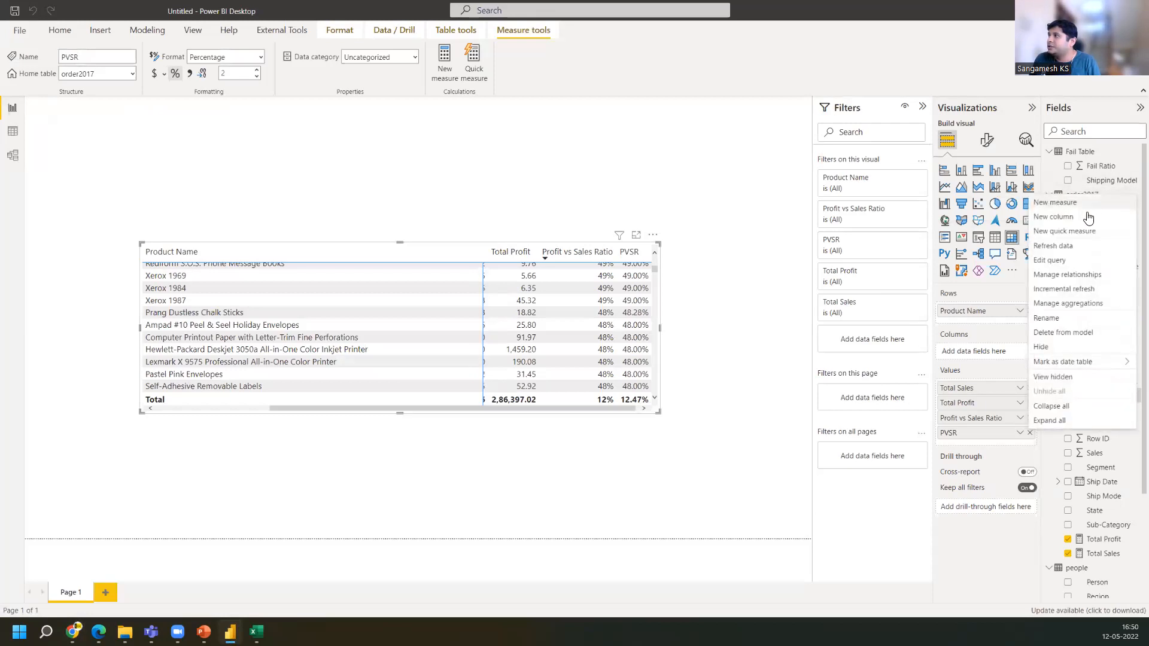
pyautogui.click(1069, 219)
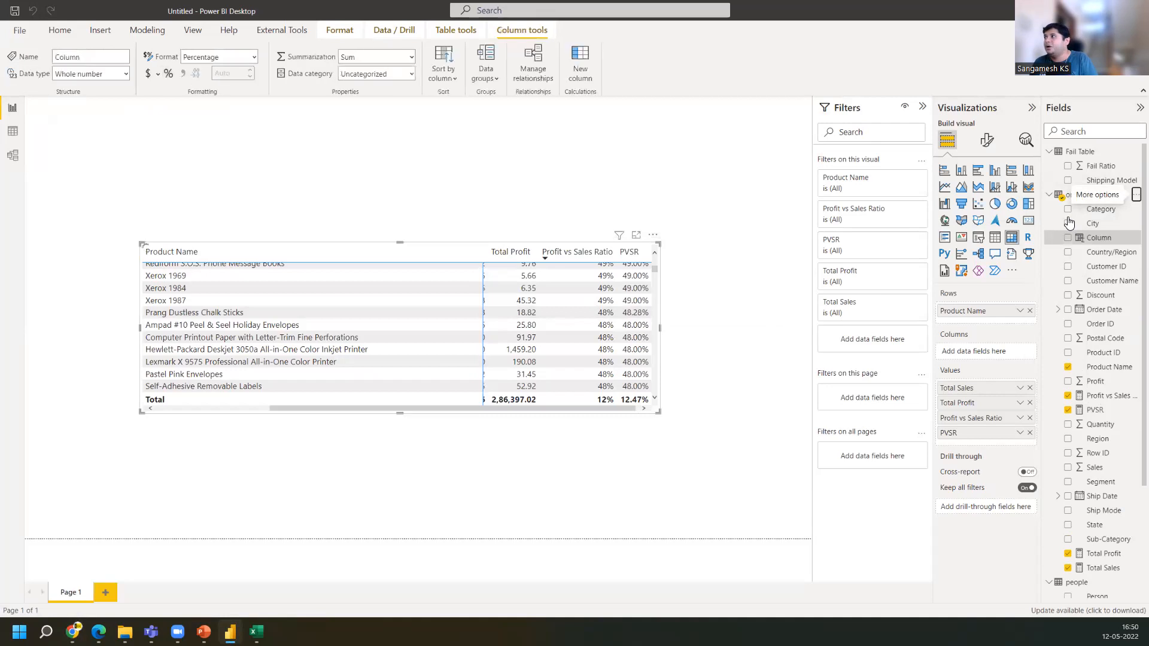
# Name the new column date_diff and start its formula with the DATEDIFF function
pyautogui.click(131, 106)
pyautogui.press('BackSpace')
pyautogui.press('BackSpace')
pyautogui.press('BackSpace')
pyautogui.press('BackSpace')
pyautogui.press('BackSpace')
pyautogui.press('BackSpace')
pyautogui.press('BackSpace')
pyautogui.press('BackSpace')
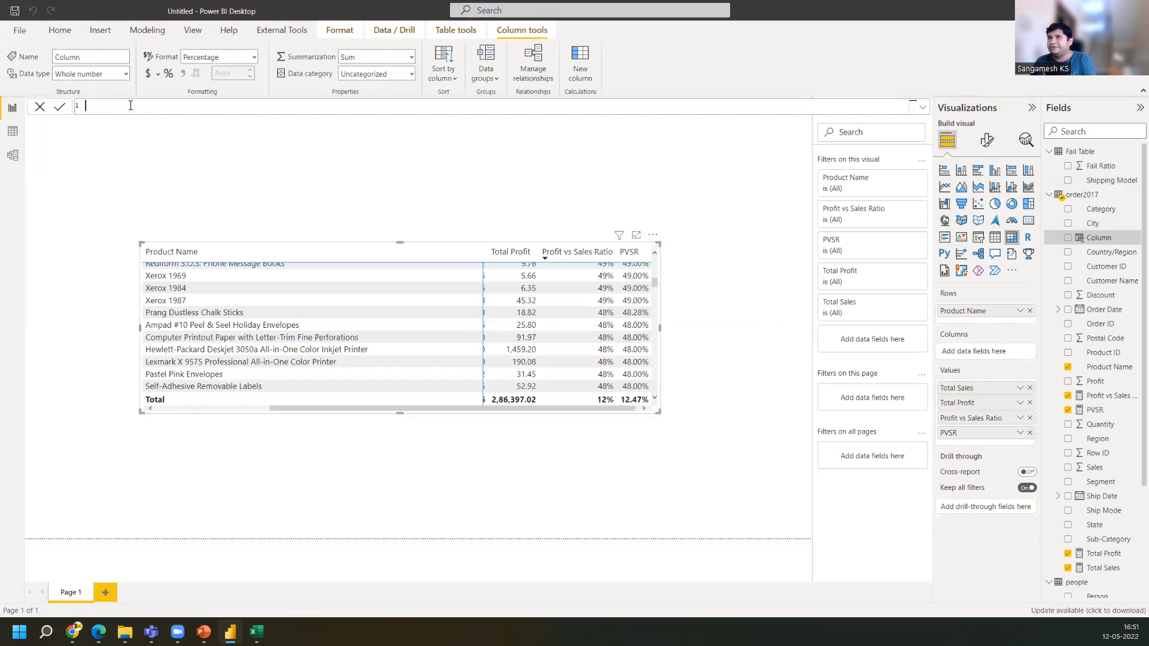
pyautogui.write('date_diff')
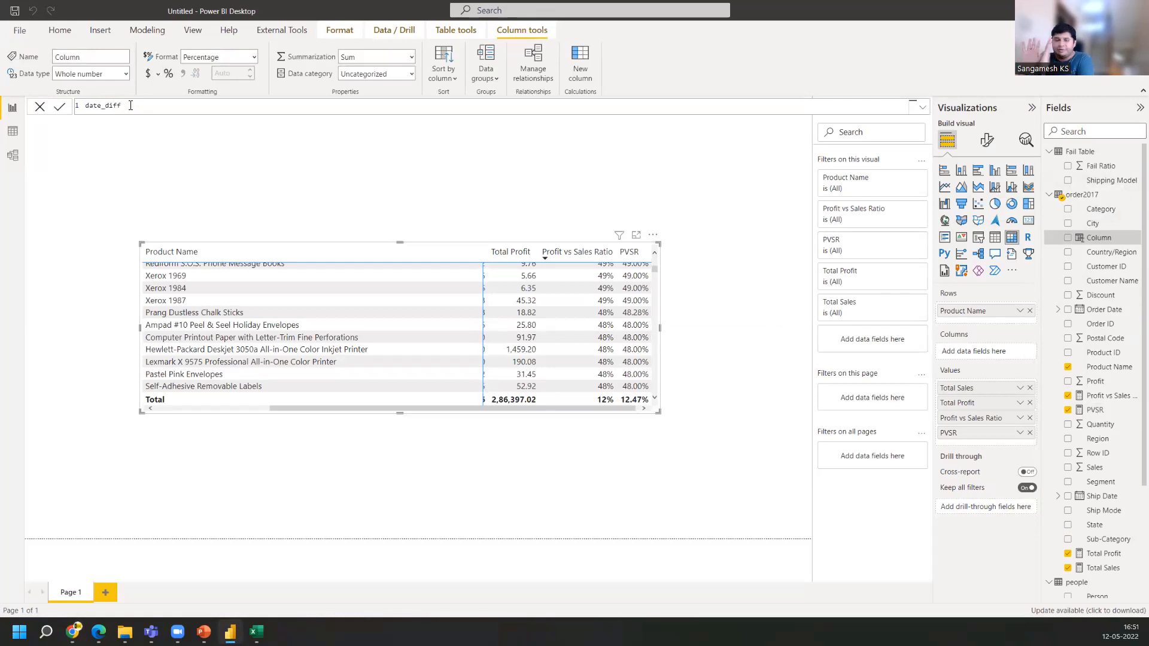
pyautogui.write('=')
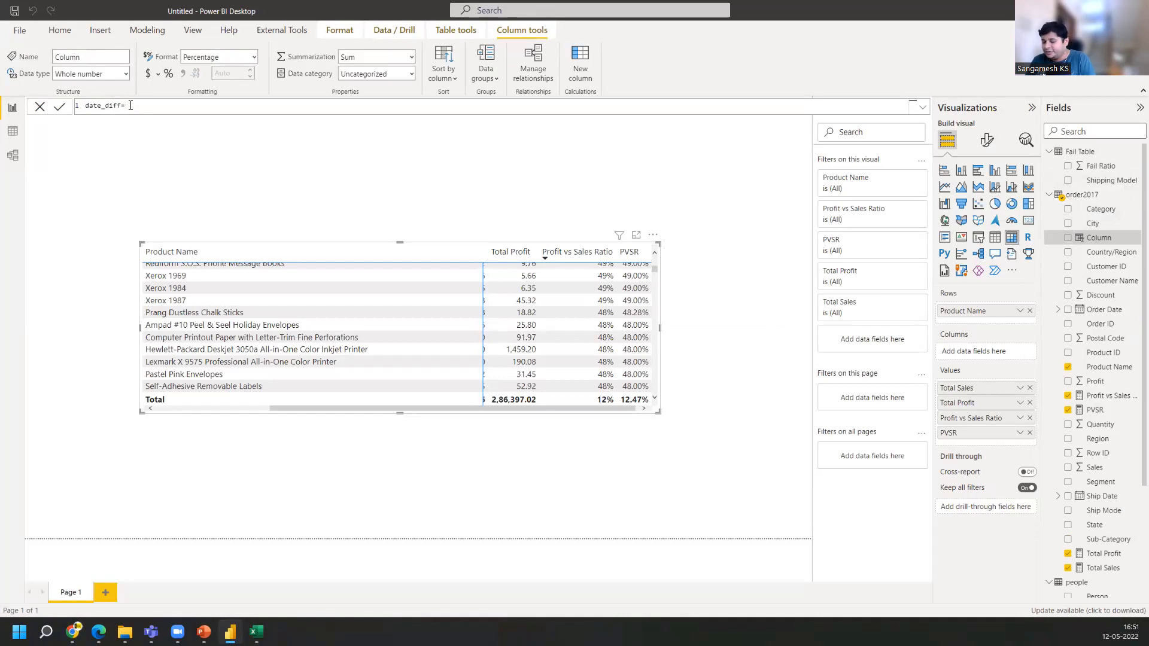
pyautogui.write('datedi')
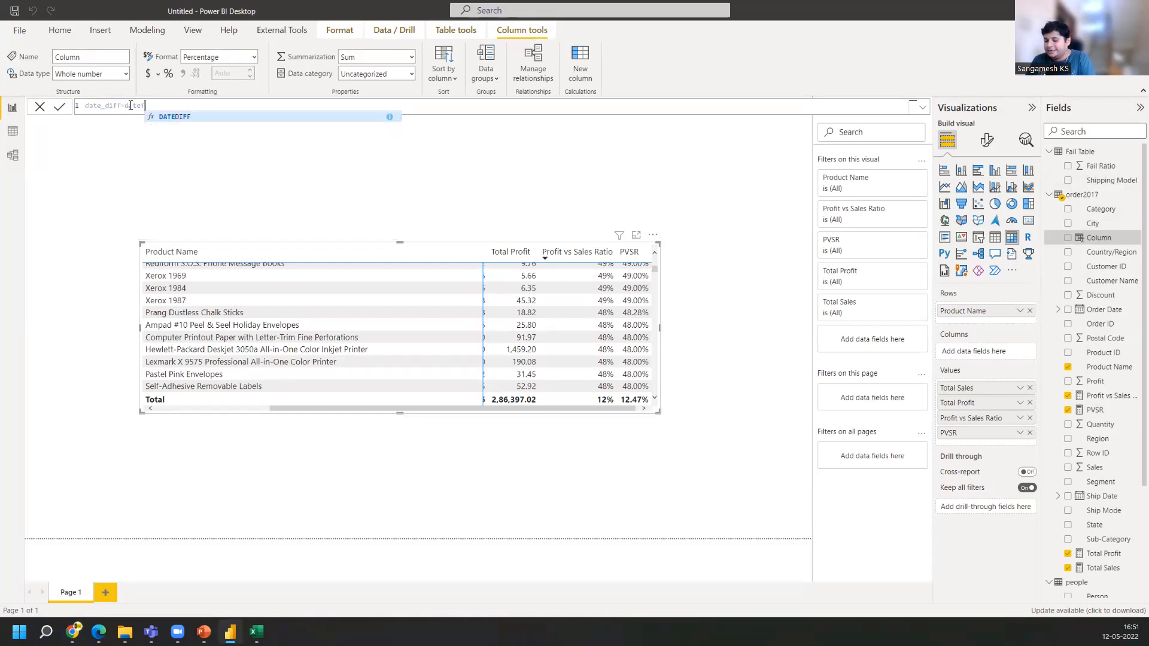
pyautogui.press('Tab')
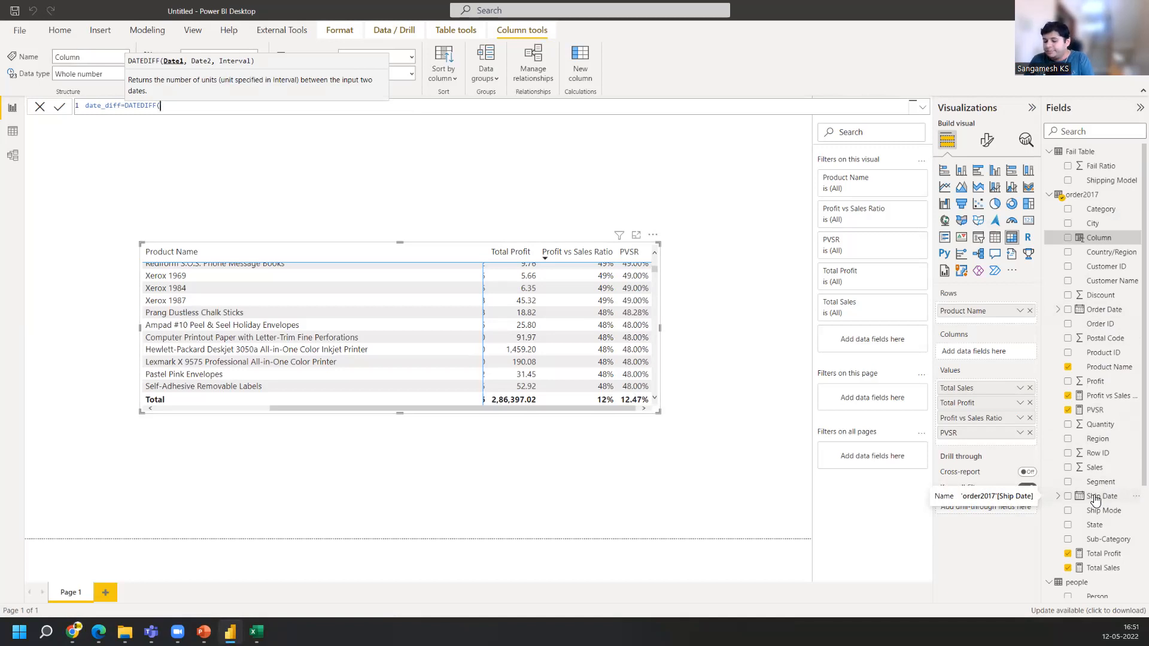
# Enter order2017[Ship Date] and order2017[Order Date] as DATEDIFF's two date arguments, then switch back to the DATEDIFF documentation
pyautogui.write('ship')
pyautogui.press('Tab')
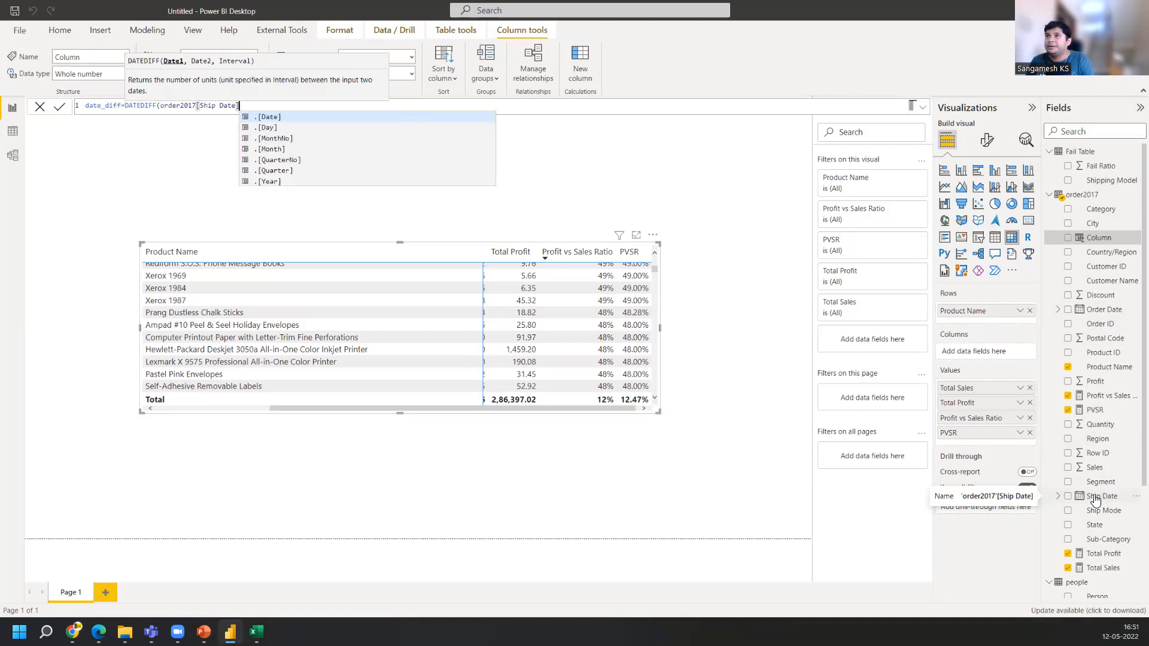
pyautogui.write(',')
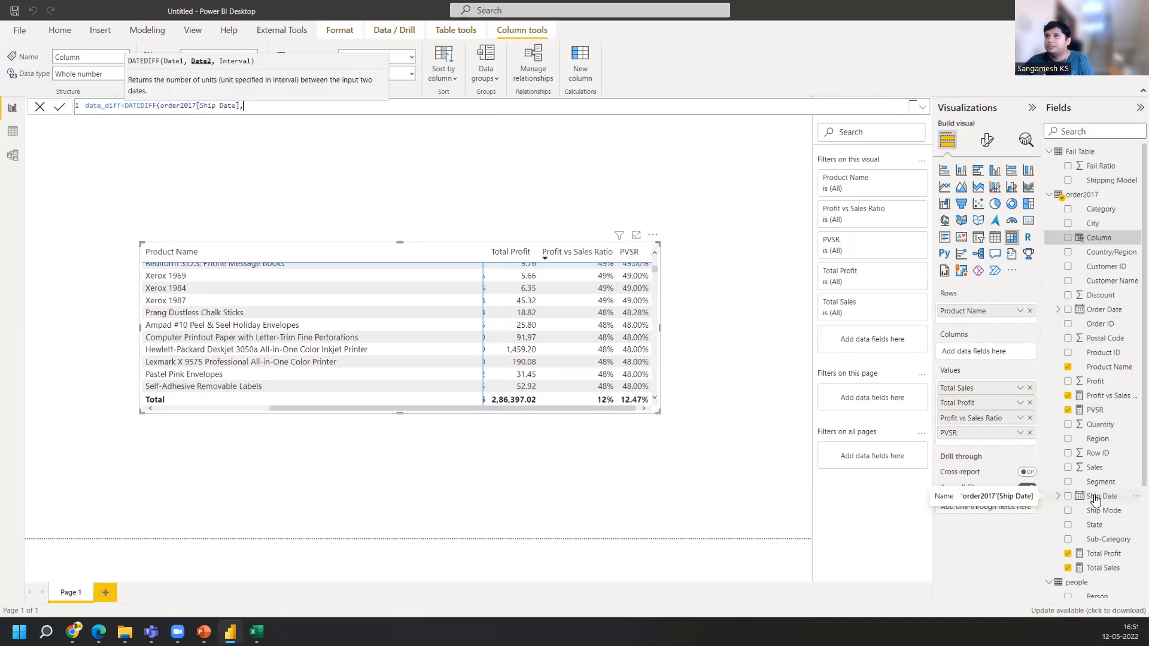
pyautogui.write('order2')
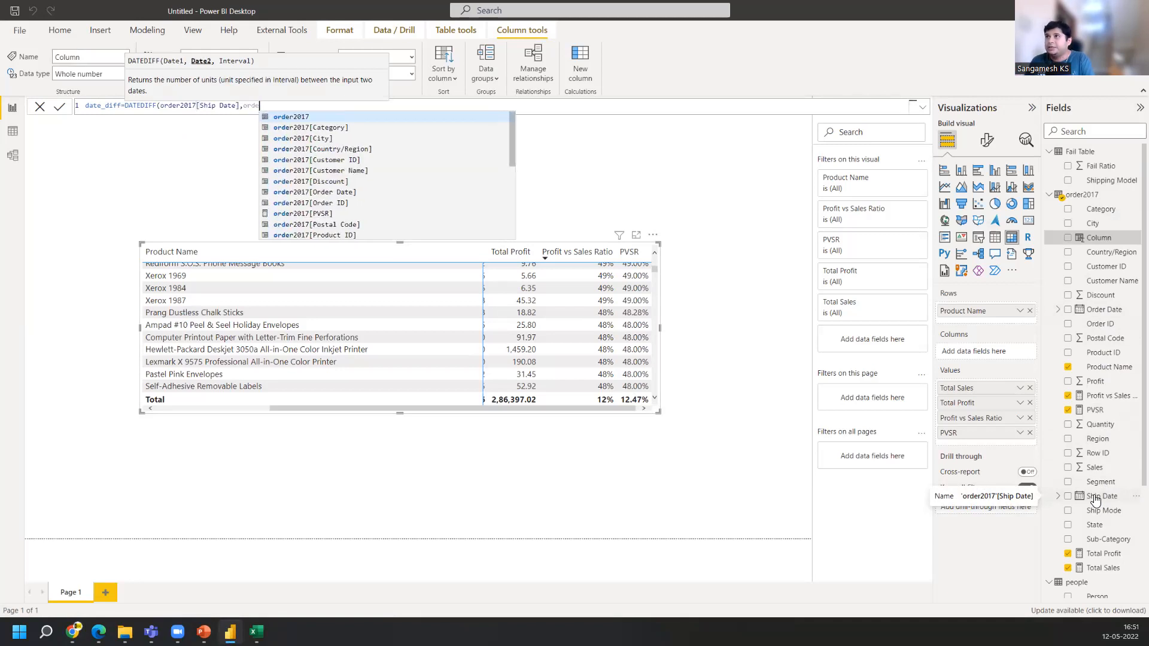
pyautogui.write('a')
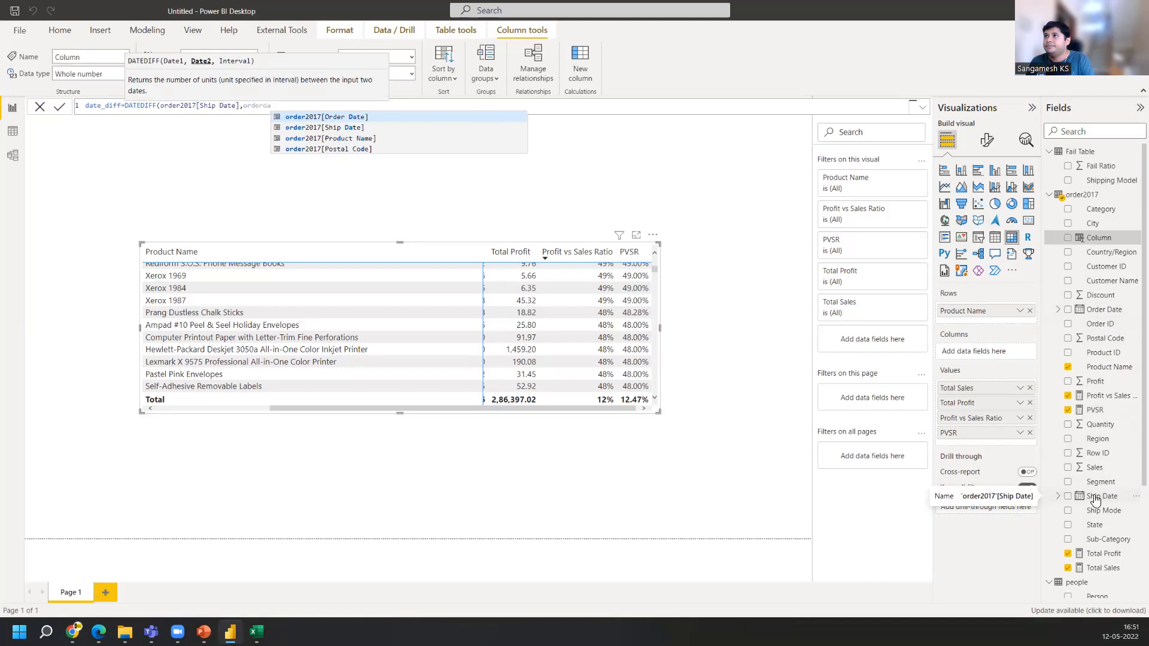
pyautogui.press('Tab')
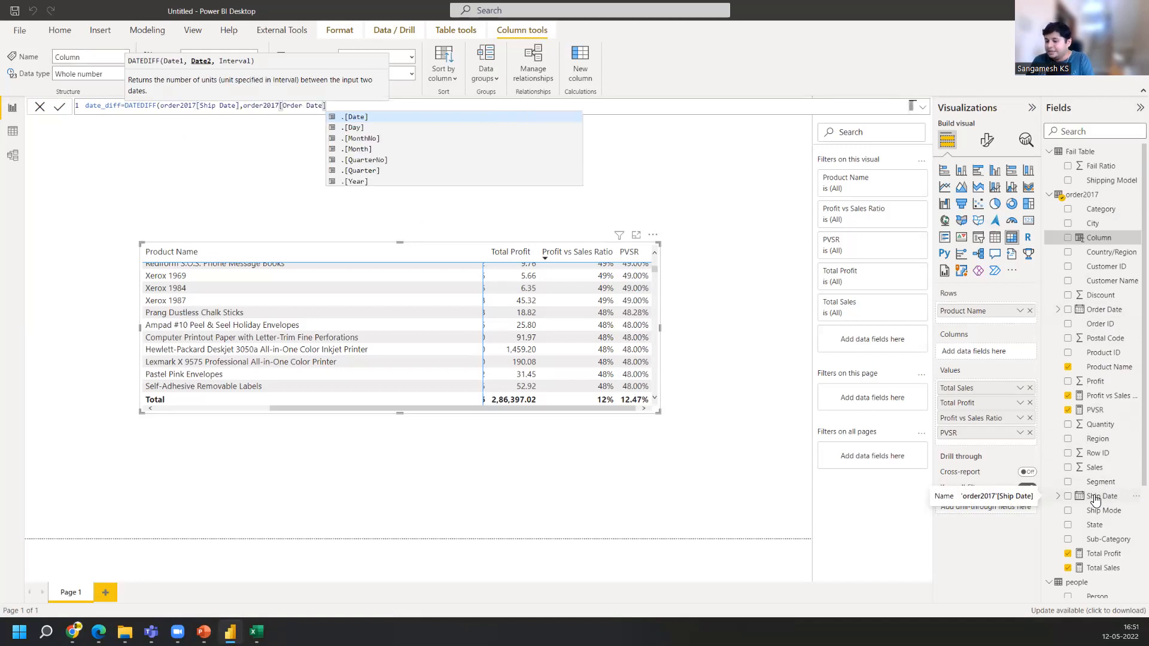
pyautogui.write(',')
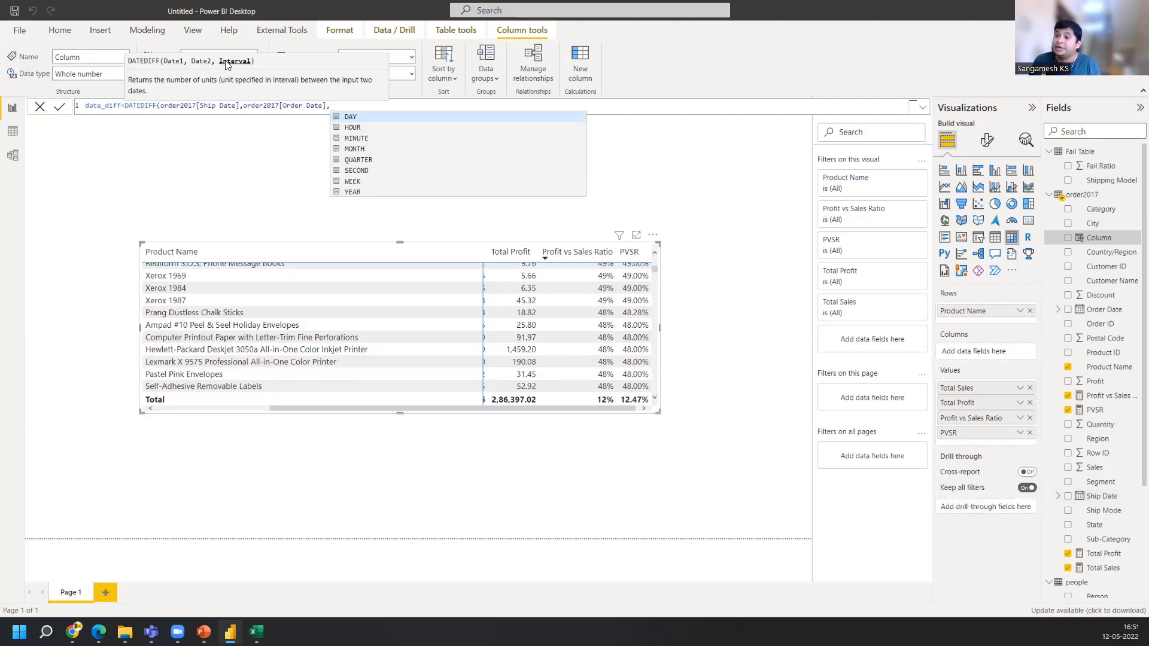
pyautogui.click(73, 632)
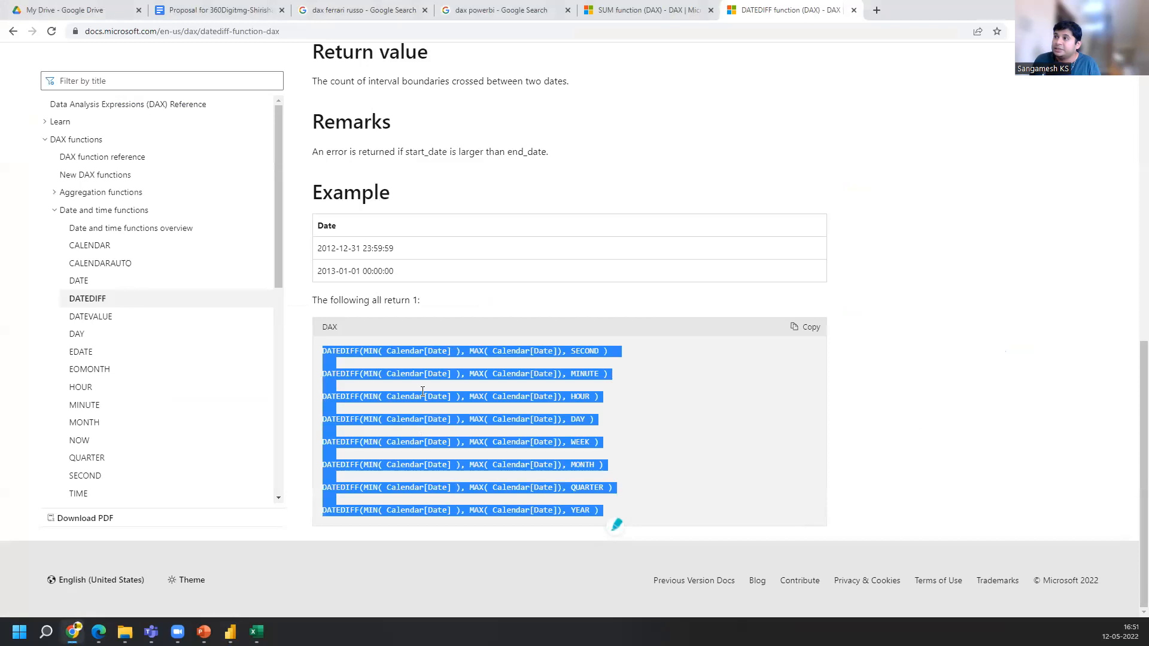
# Finish the date_diff formula in Power BI Desktop with DAY as the interval and commit it
pyautogui.click(472, 274)
pyautogui.scroll(9, 455, 275)
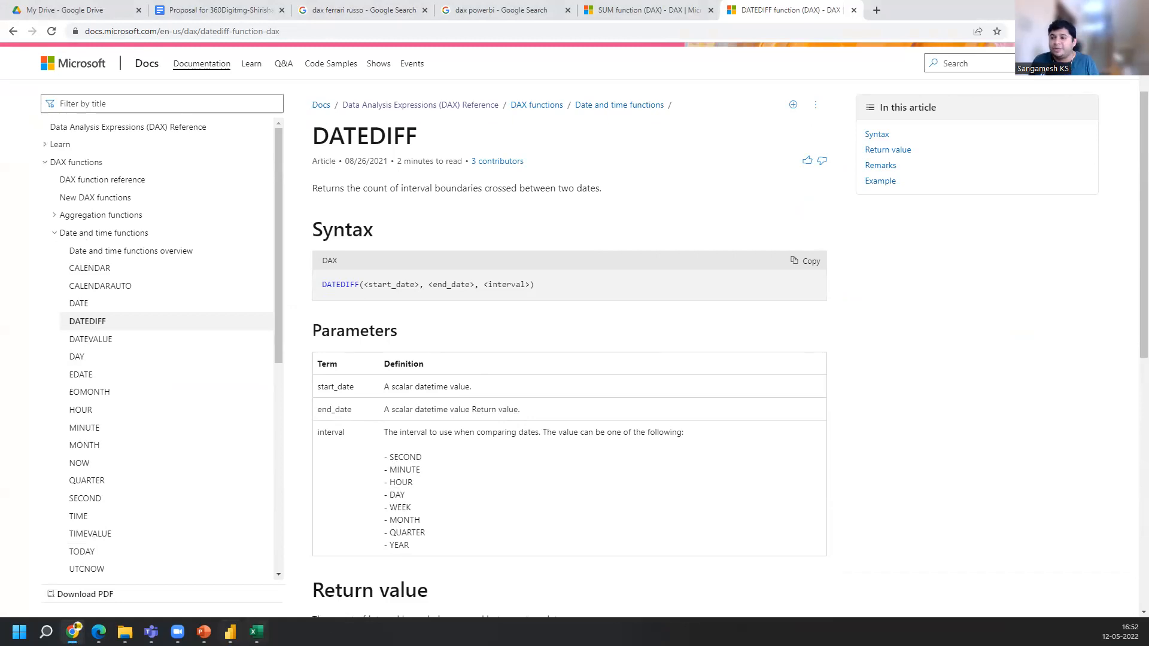
pyautogui.click(230, 631)
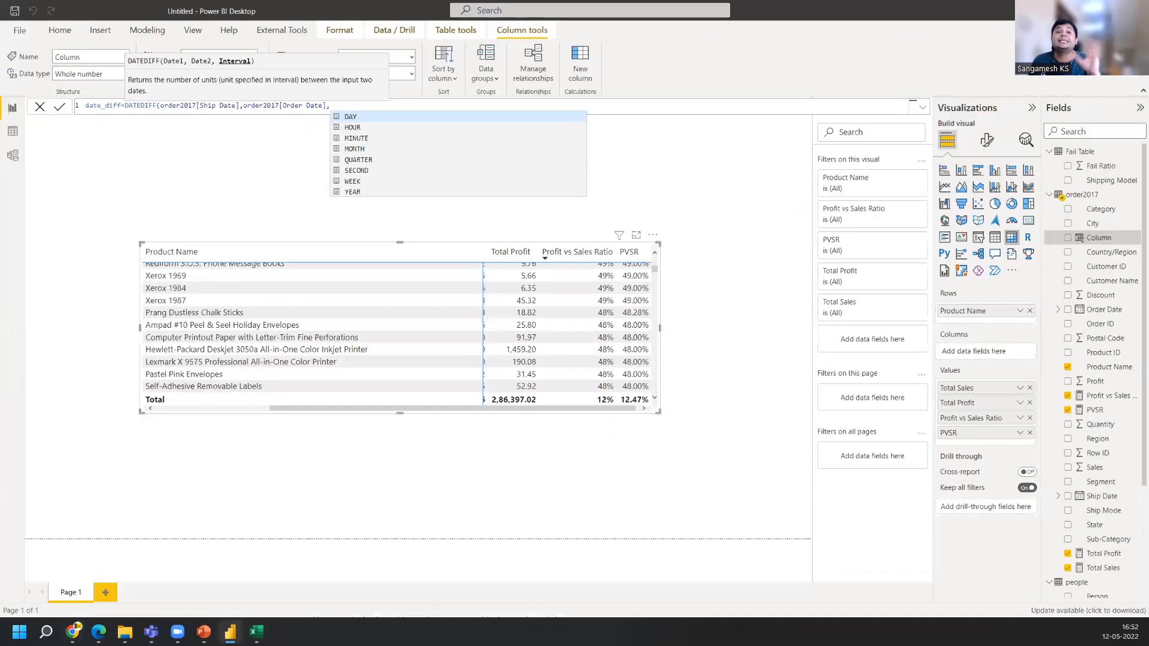
pyautogui.click(372, 119)
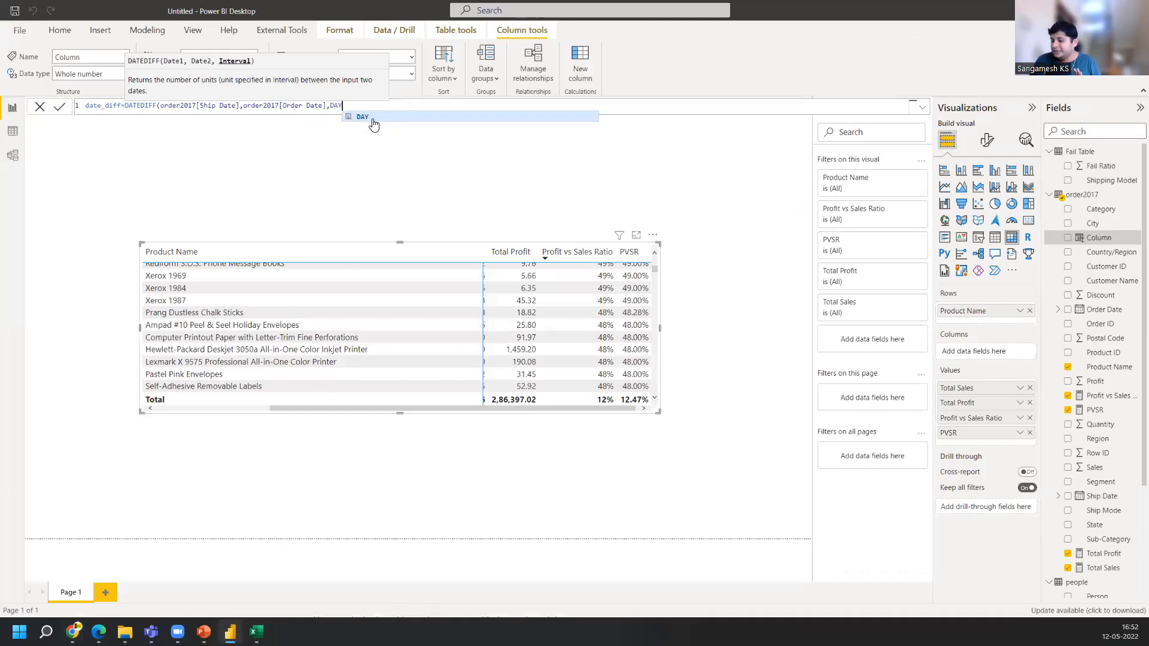
pyautogui.write(')')
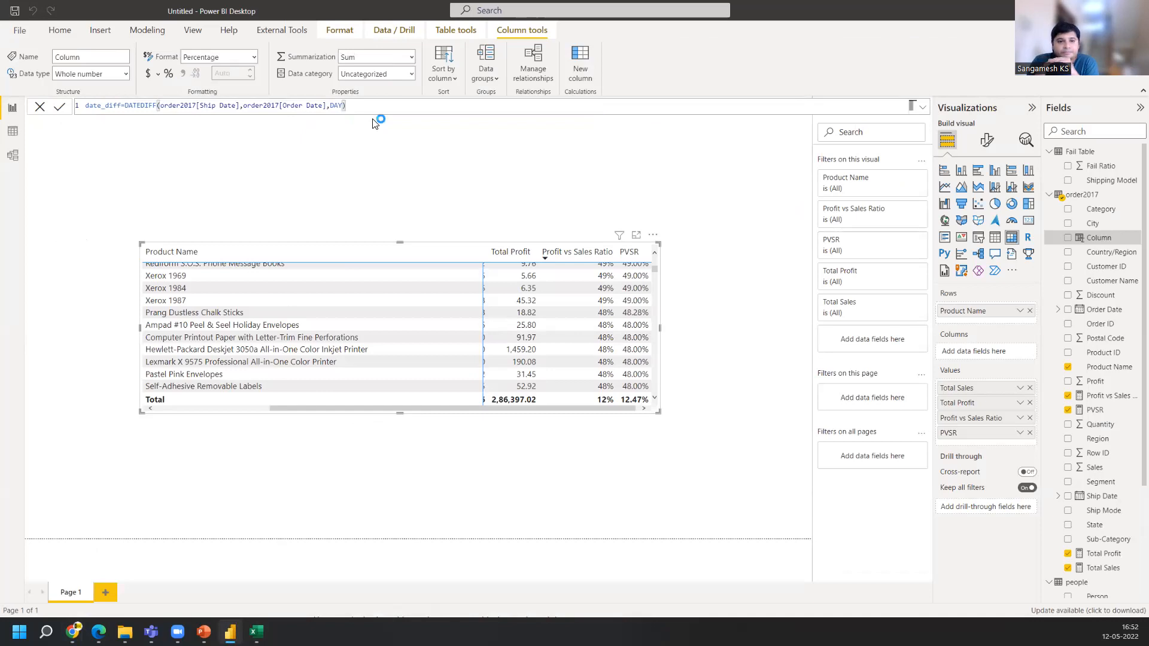
pyautogui.press('Return')
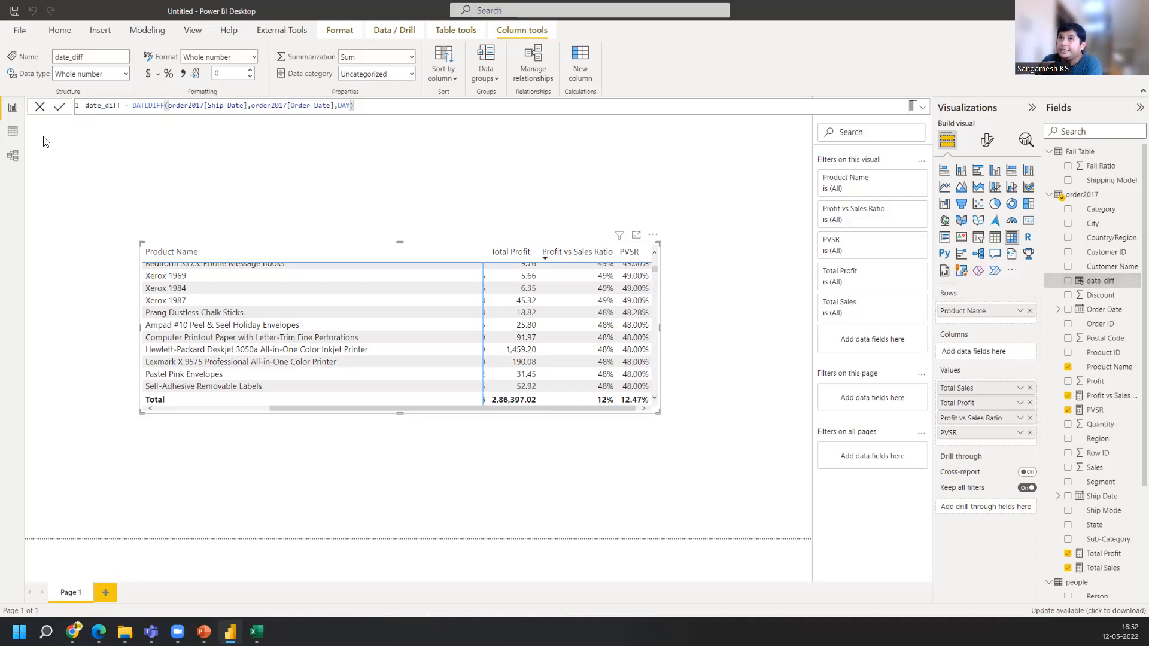
# In the data view, swap the DATEDIFF dates so the formula reads order2017[Order Date], order2017[Ship Date], DAY, and commit
pyautogui.click(12, 132)
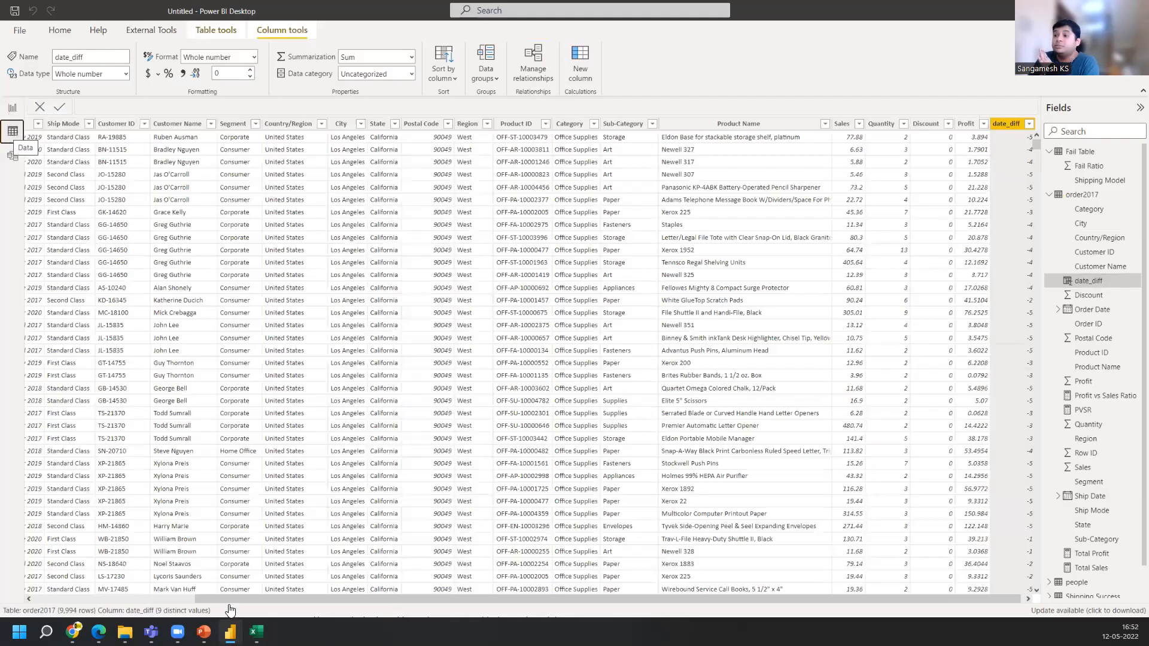
pyautogui.moveTo(759, 600); pyautogui.dragTo(808, 596)
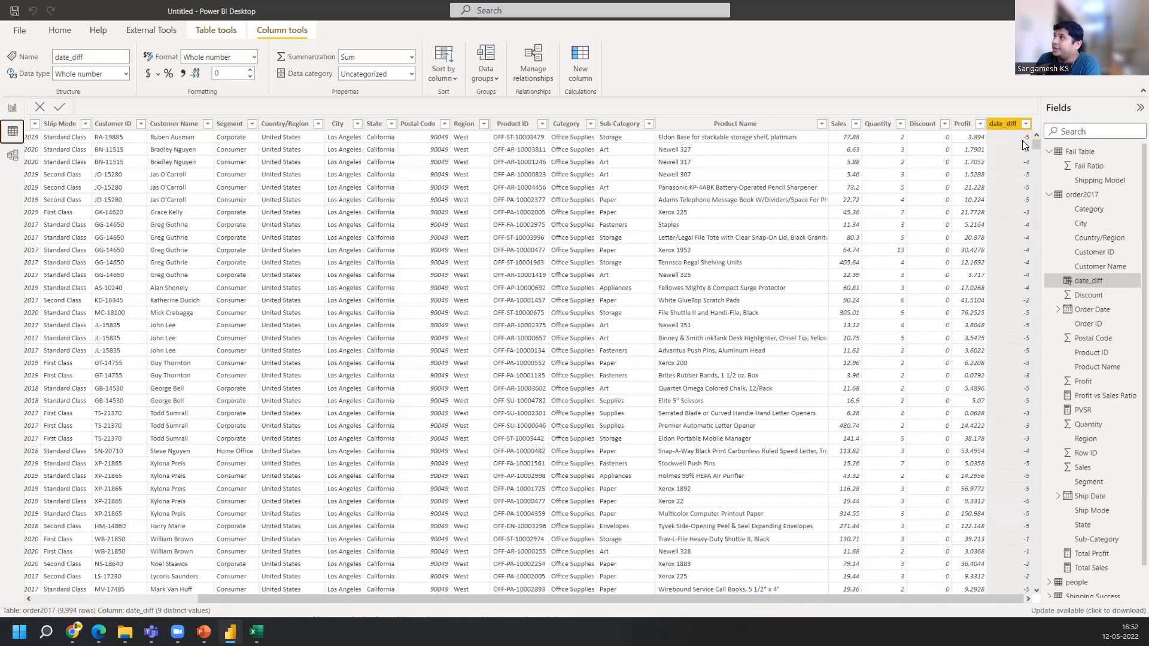
pyautogui.scroll(-15, 1020, 180)
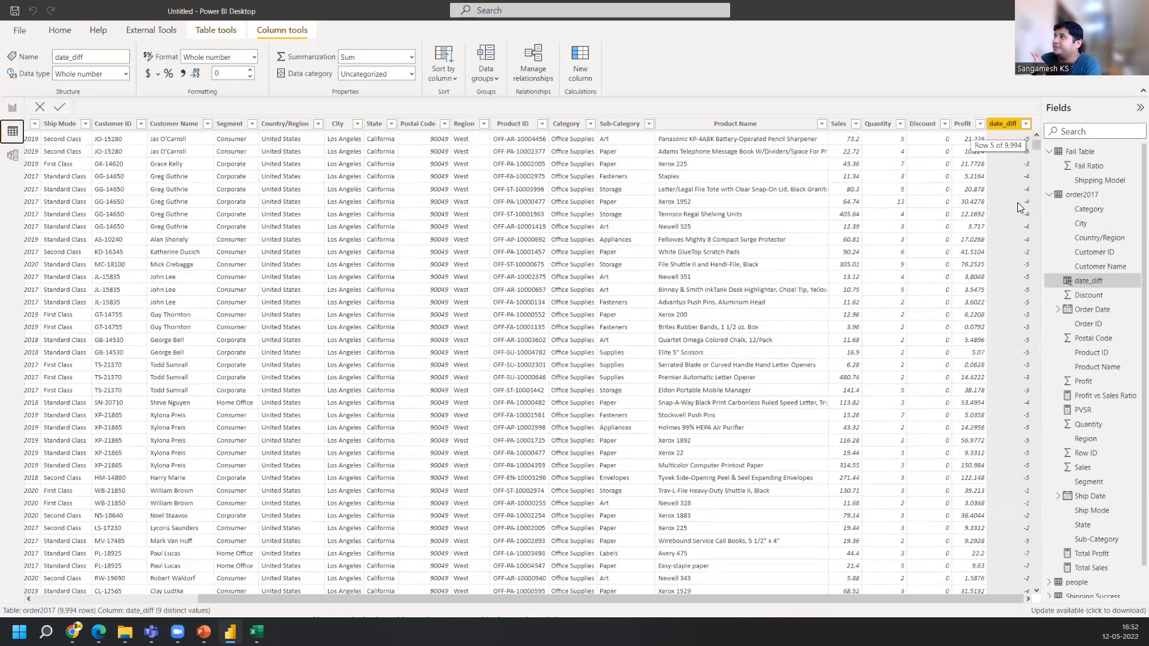
pyautogui.scroll(-5, 1012, 240)
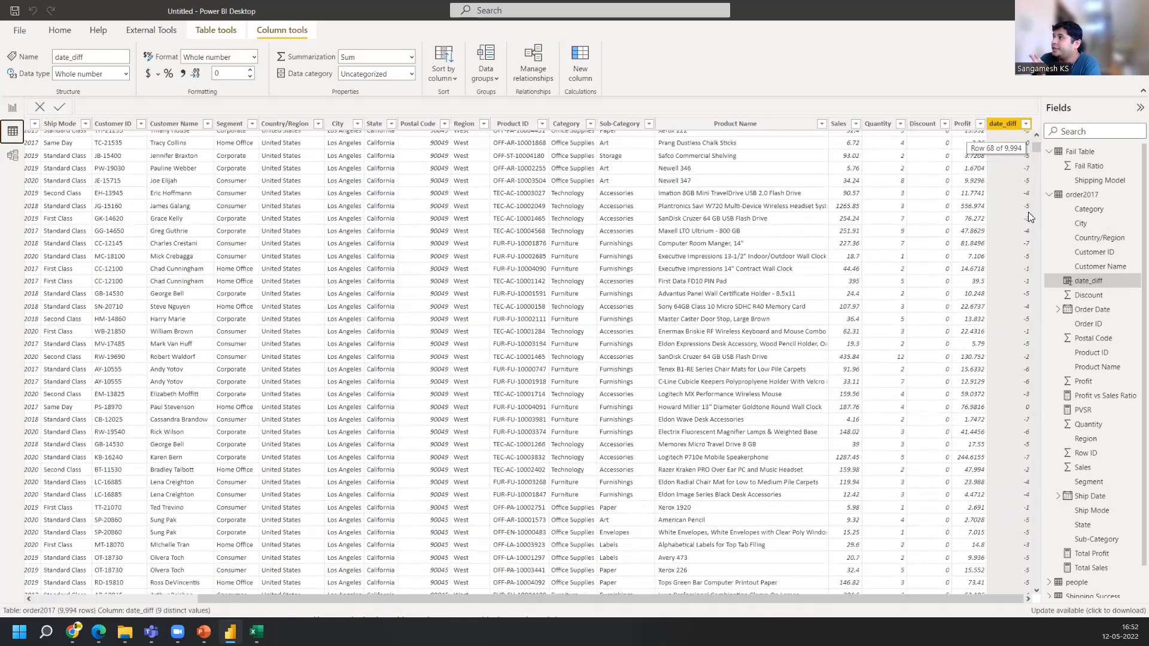
pyautogui.click(1068, 282)
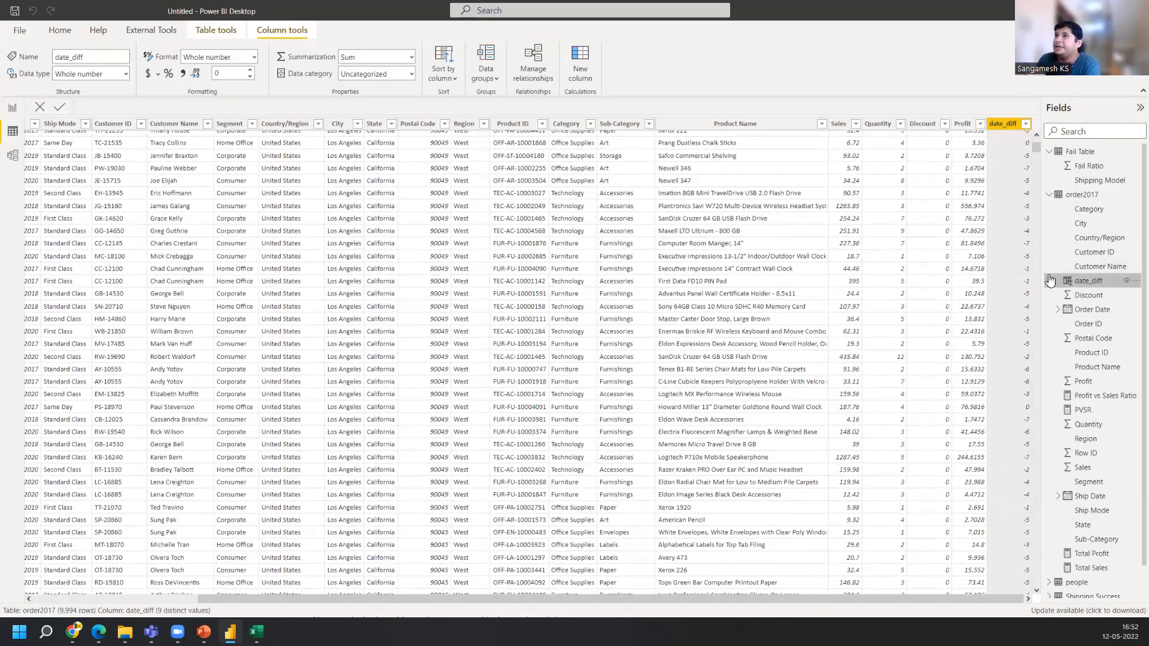
pyautogui.moveTo(168, 105); pyautogui.dragTo(247, 105)
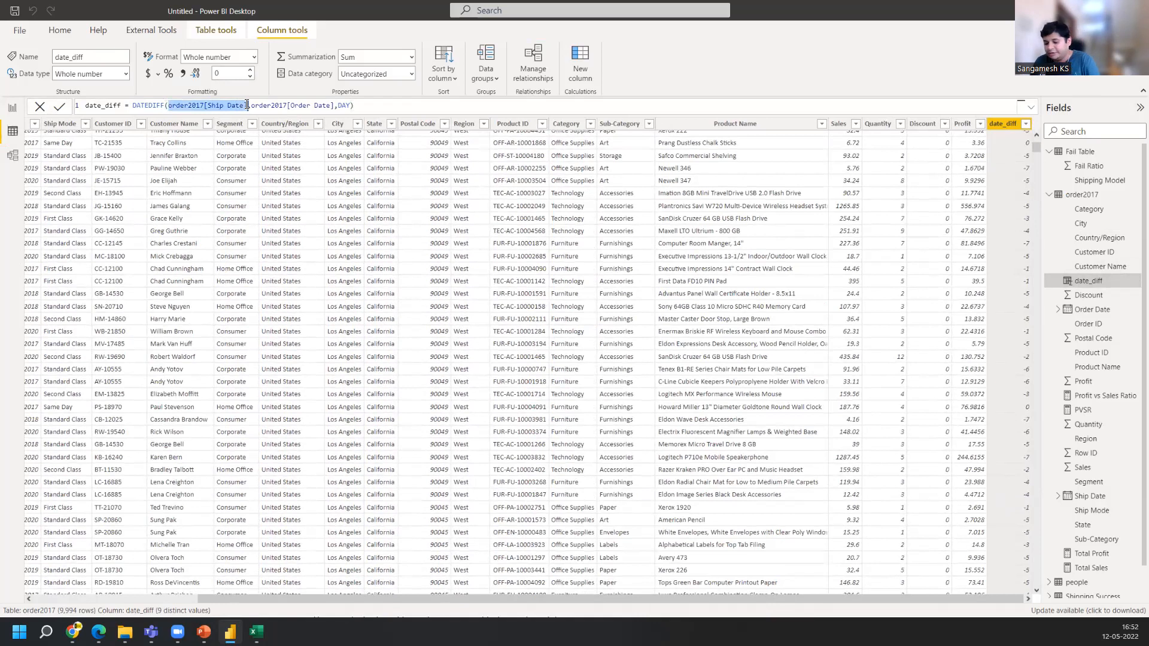
pyautogui.press('BackSpace')
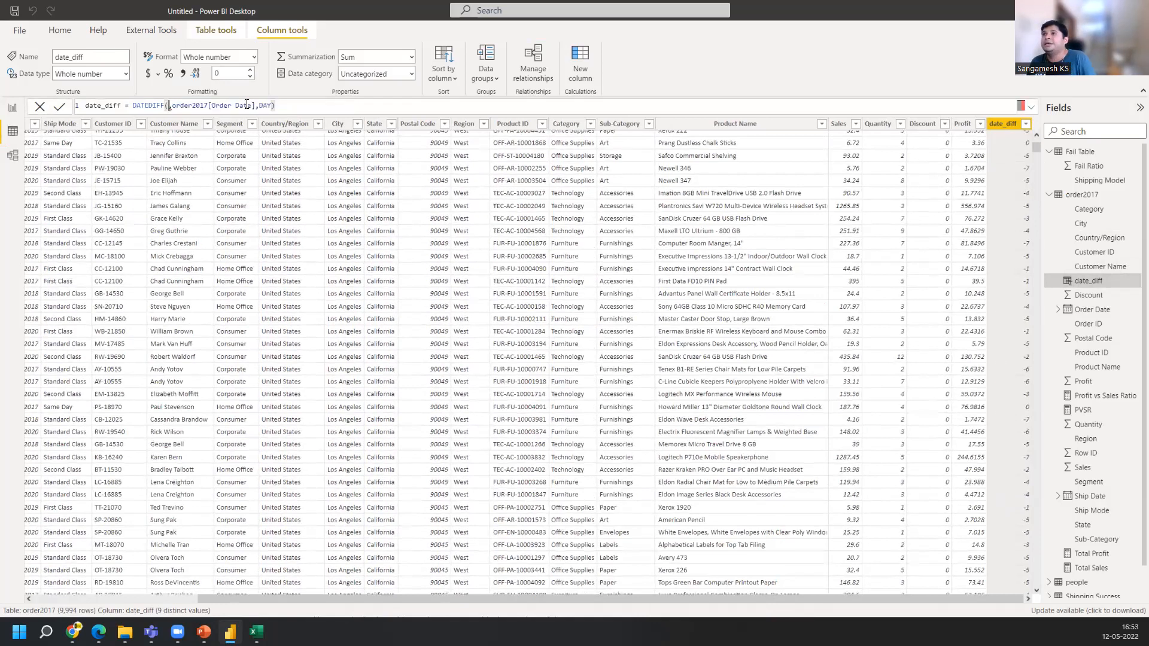
pyautogui.press('Delete')
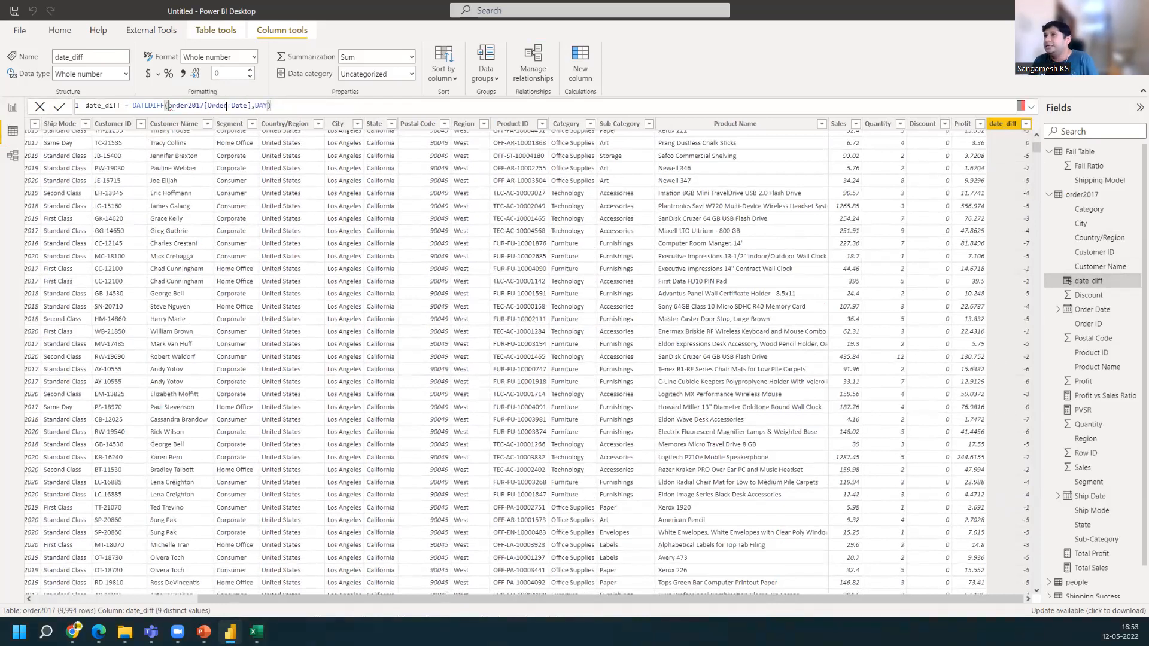
pyautogui.write('order2017[Ship Date],DAY')
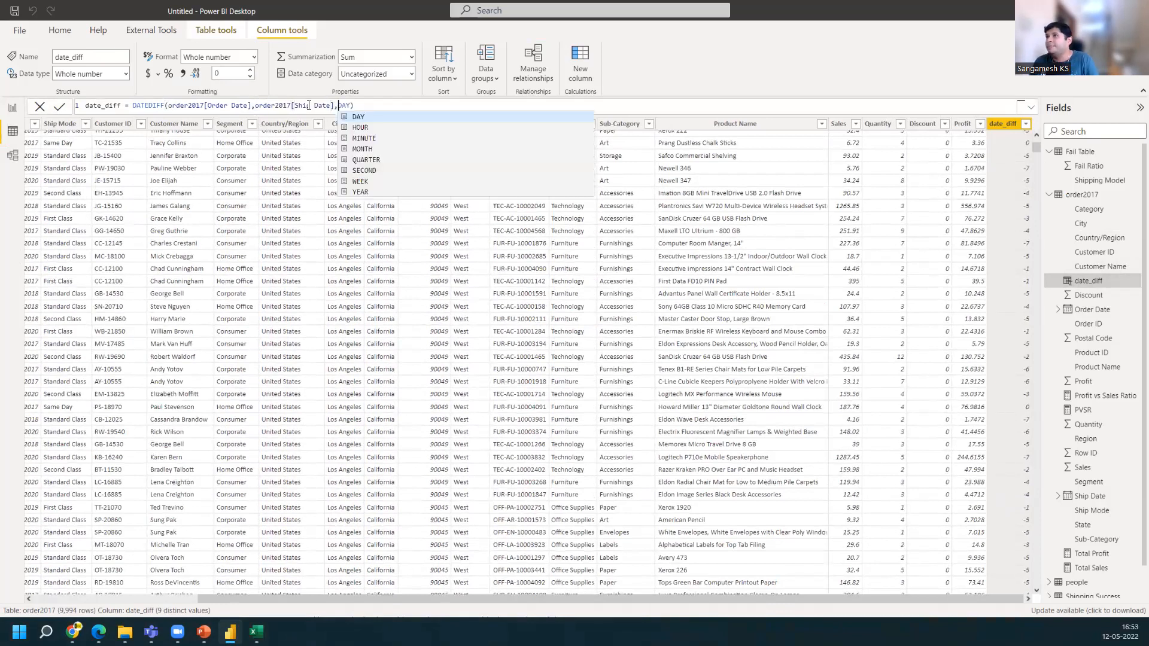
pyautogui.press('BackSpace')
pyautogui.press('BackSpace')
pyautogui.press('BackSpace')
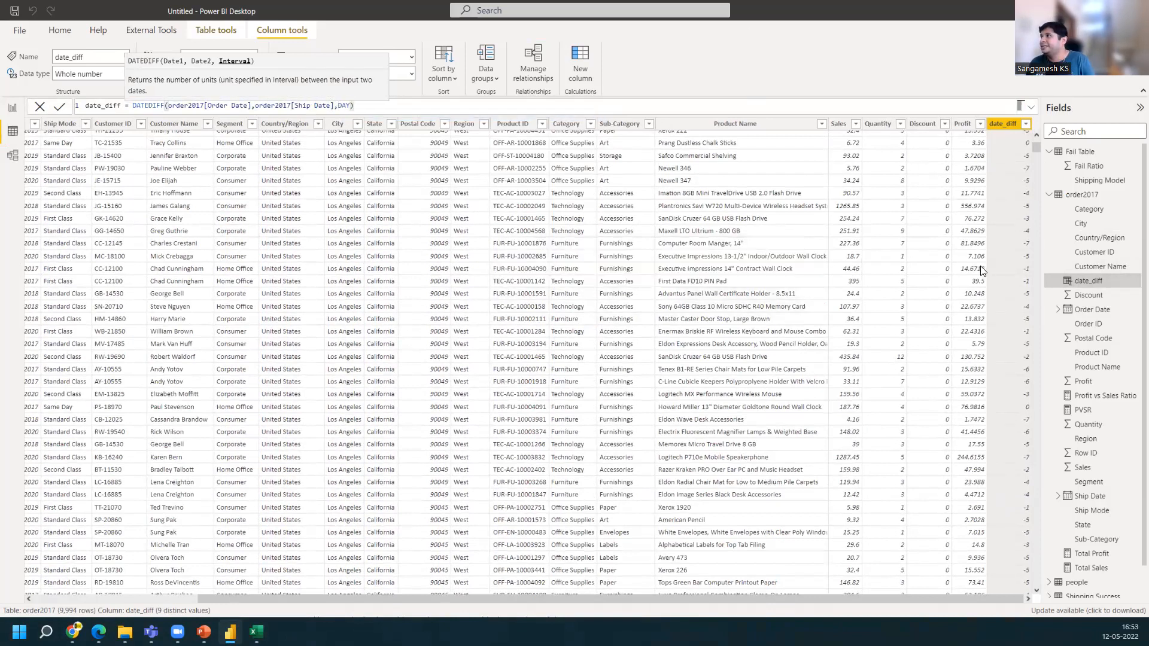
pyautogui.press('Return')
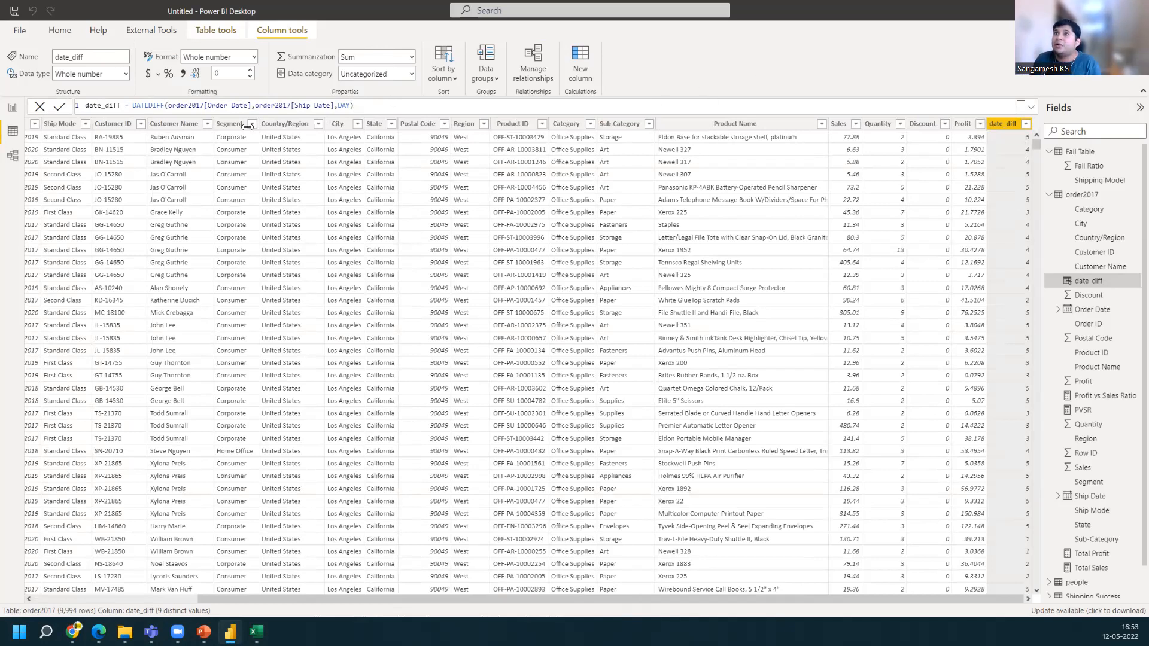
# Inspect the order2017 table in the model view and its date columns in Power Query Editor
pyautogui.click(12, 156)
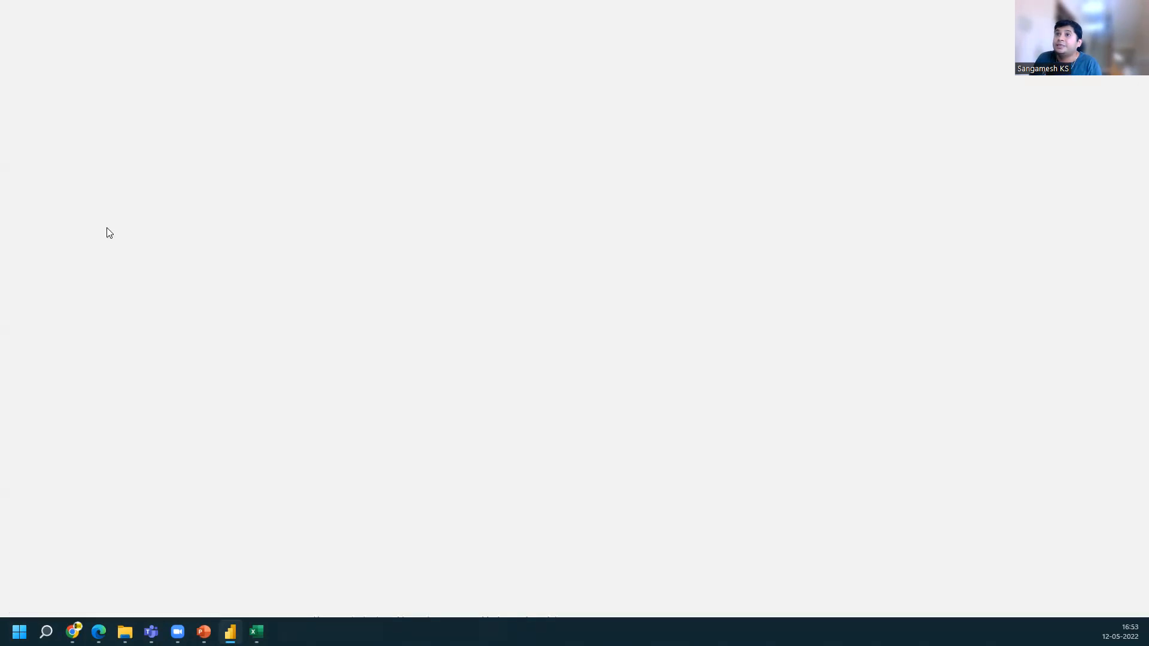
pyautogui.scroll(-2, 144, 287)
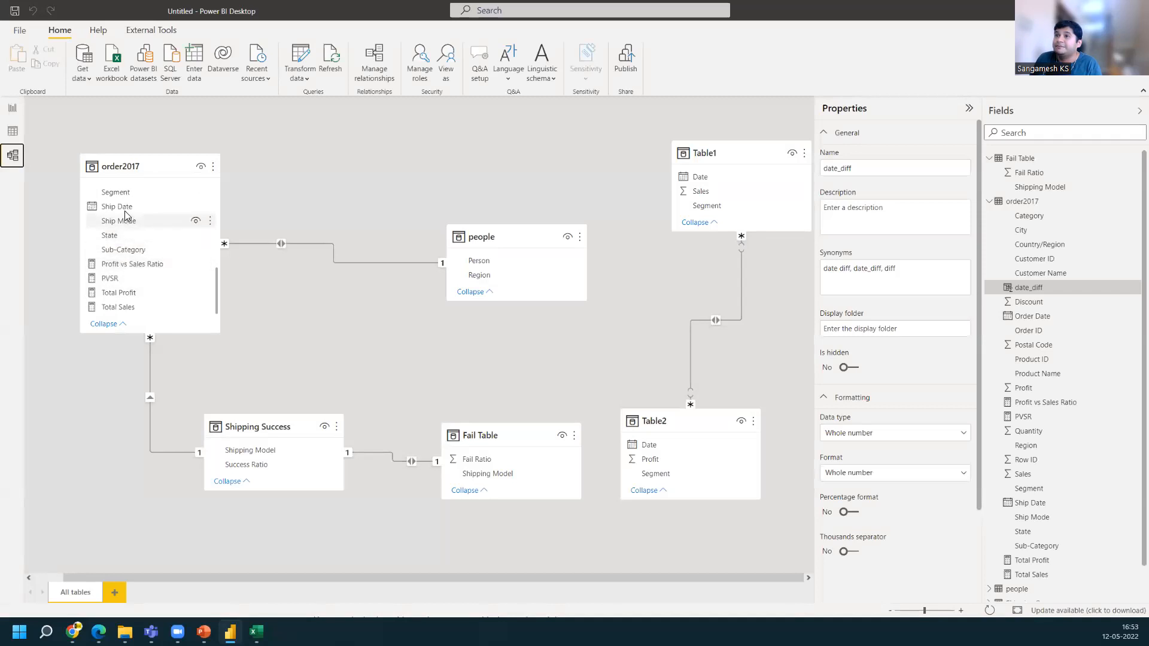
pyautogui.scroll(1, 125, 212)
pyautogui.scroll(4, 120, 213)
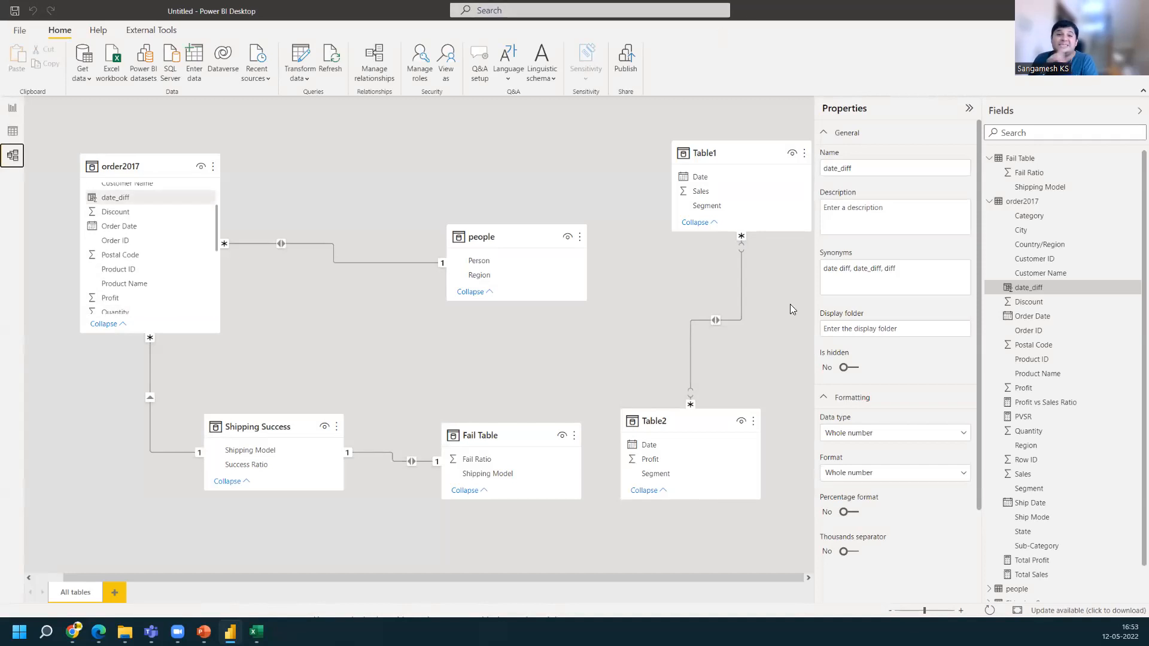
pyautogui.click(296, 62)
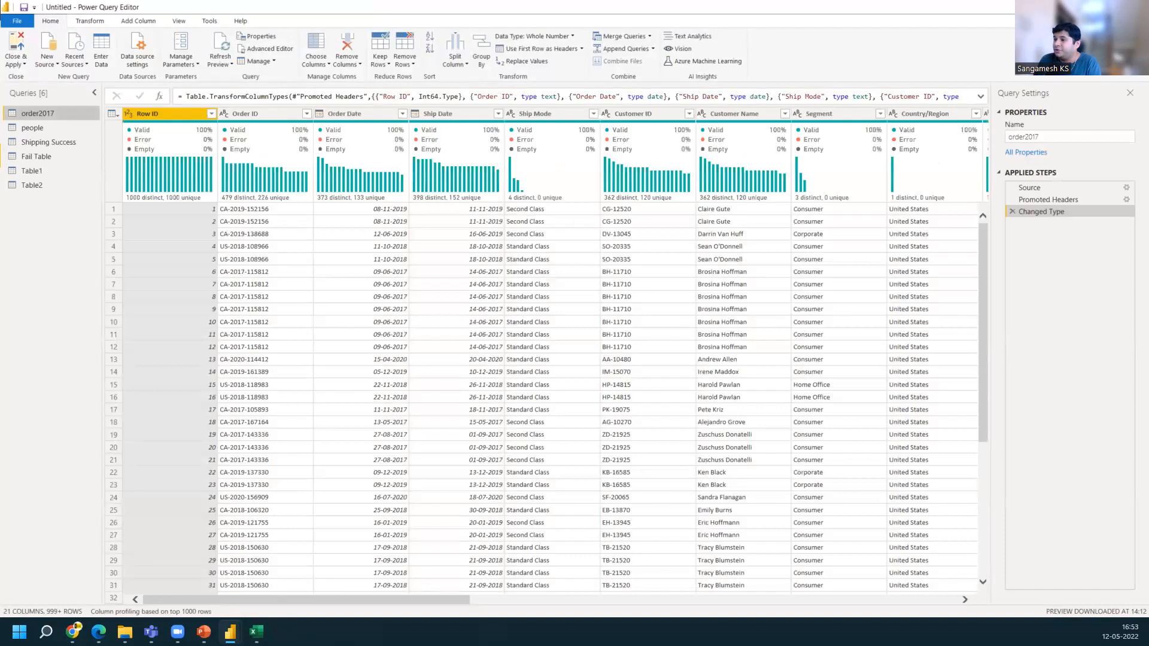
pyautogui.moveTo(343, 604); pyautogui.dragTo(893, 605)
pyautogui.moveTo(773, 604); pyautogui.dragTo(267, 606)
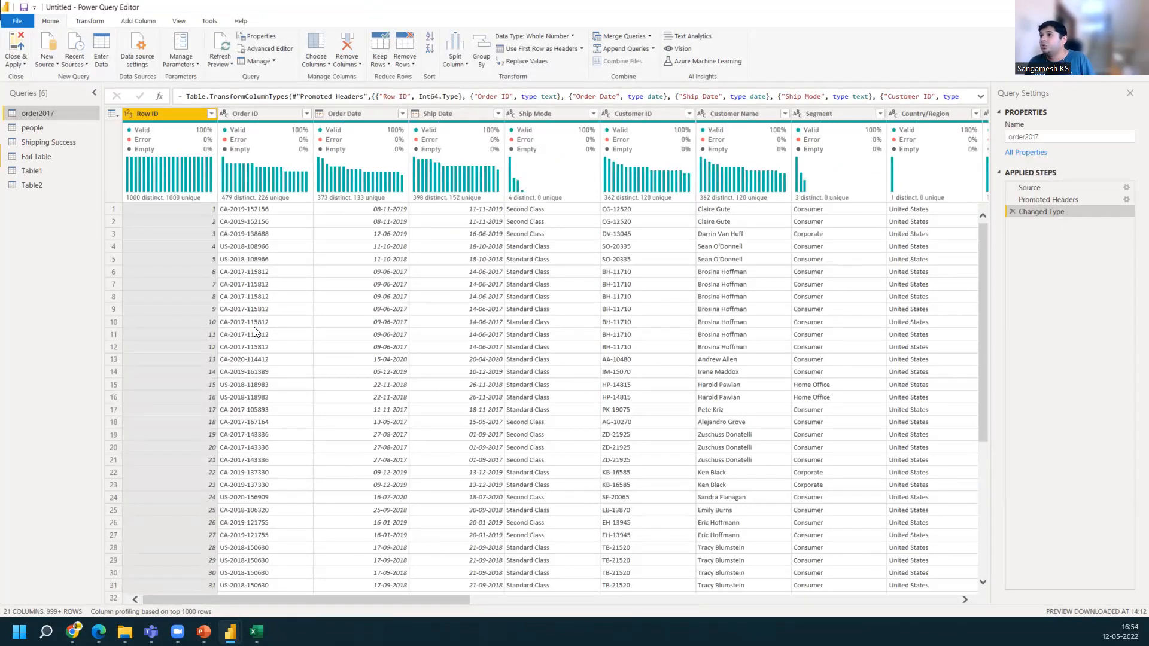
pyautogui.click(224, 548)
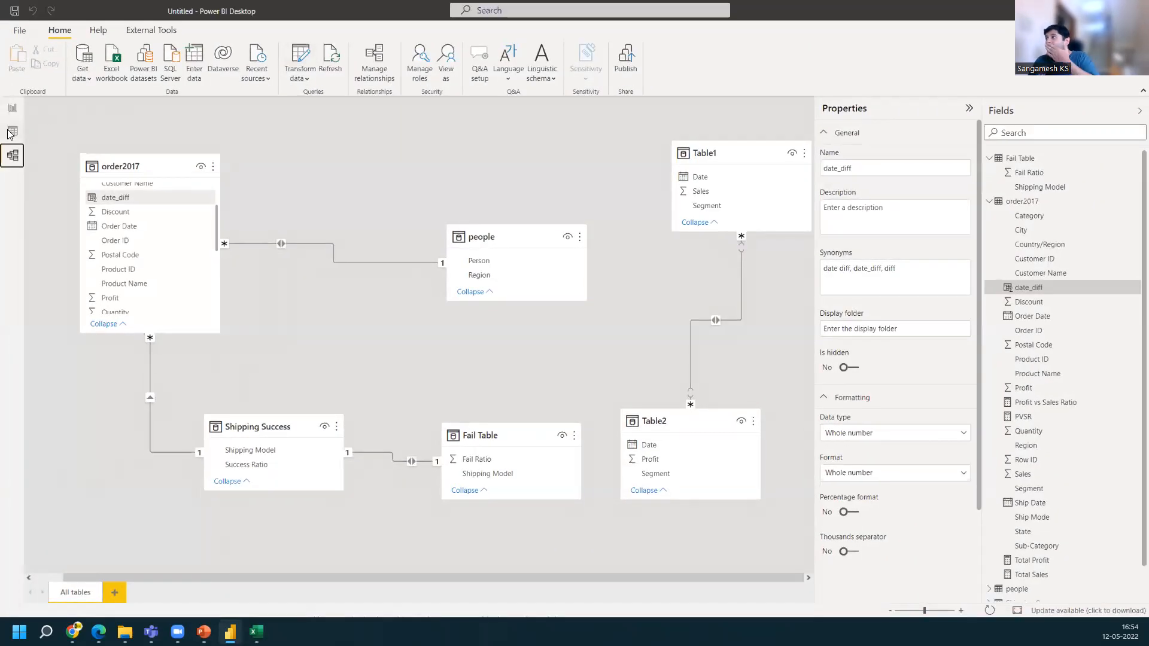
# Return to the data view and sort the date_diff column in descending order
pyautogui.click(9, 133)
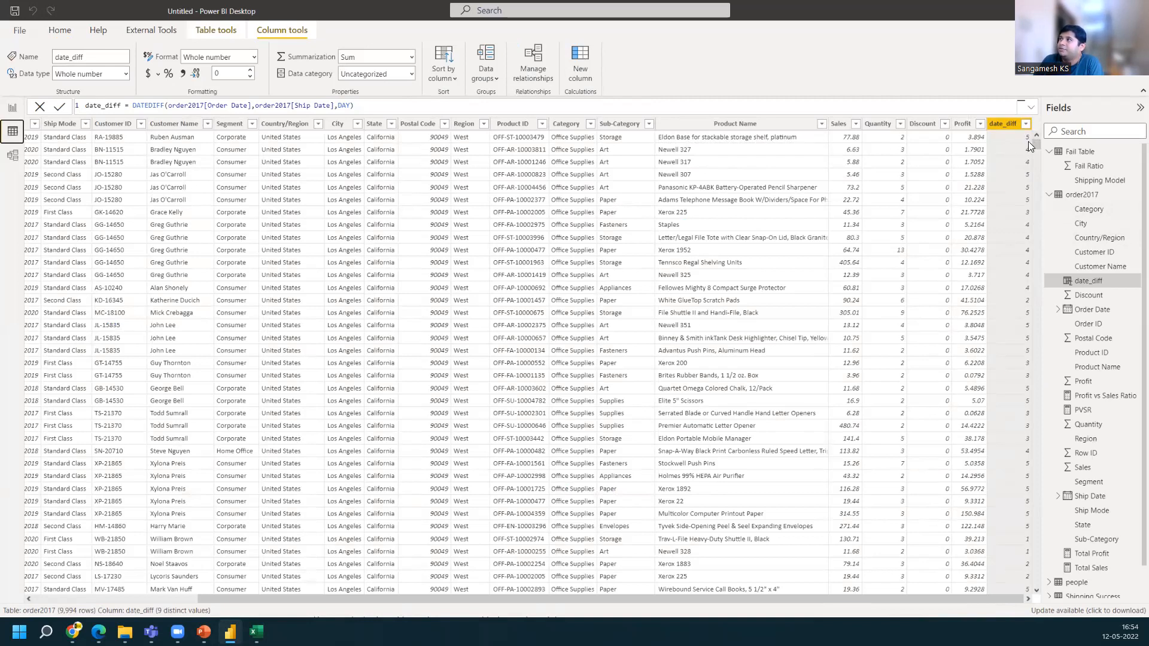
pyautogui.click(1026, 124)
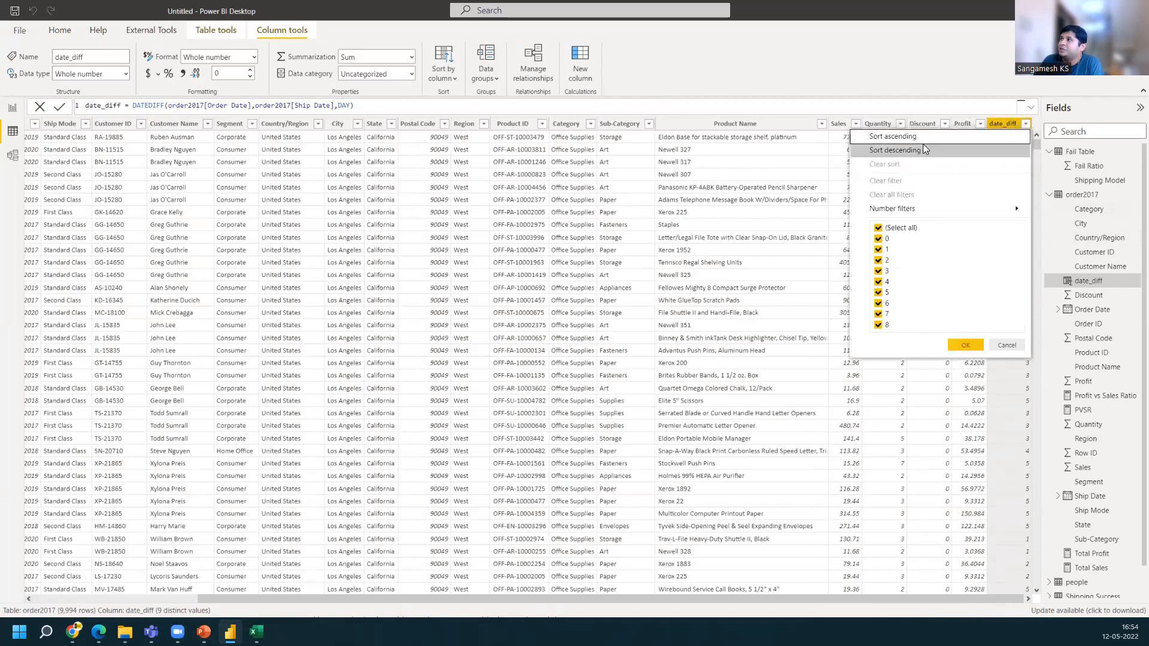
pyautogui.click(923, 149)
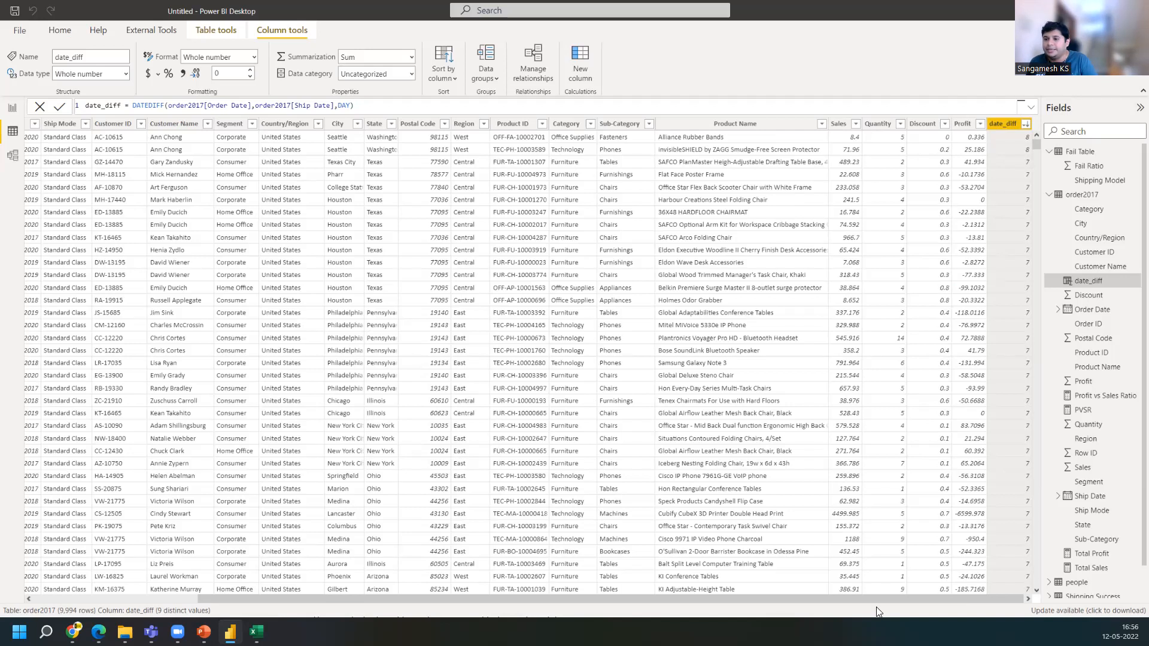
# Switch back to the DATEDIFF documentation and review its syntax, parameters, remarks and examples
pyautogui.click(72, 632)
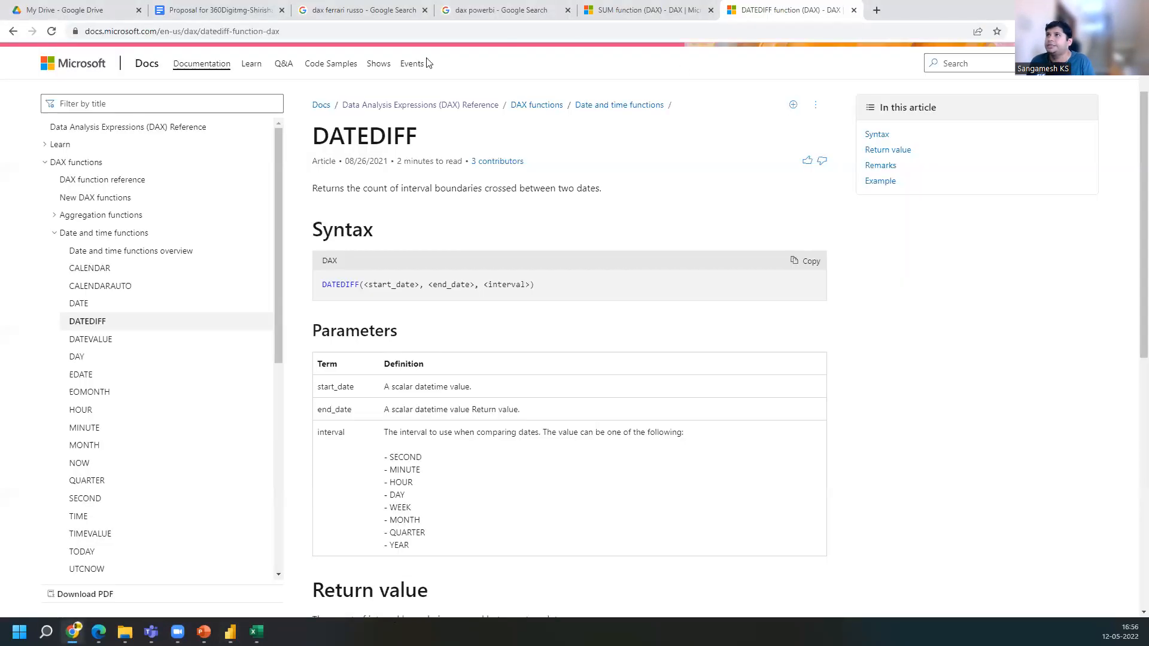
pyautogui.click(318, 30)
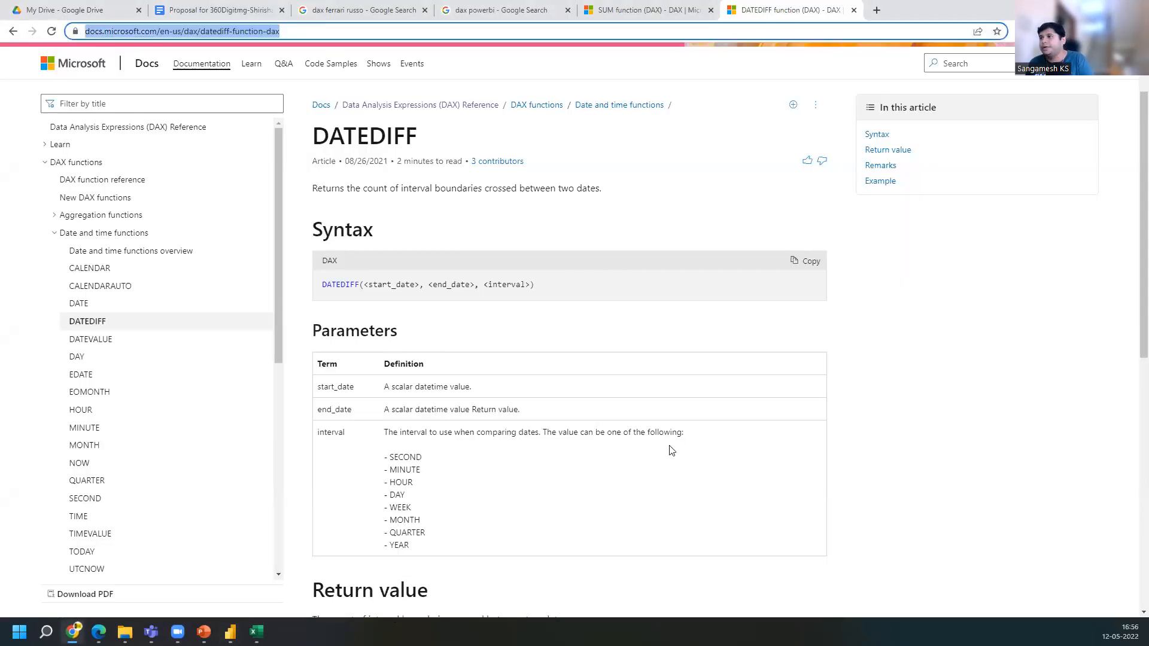
pyautogui.click(473, 317)
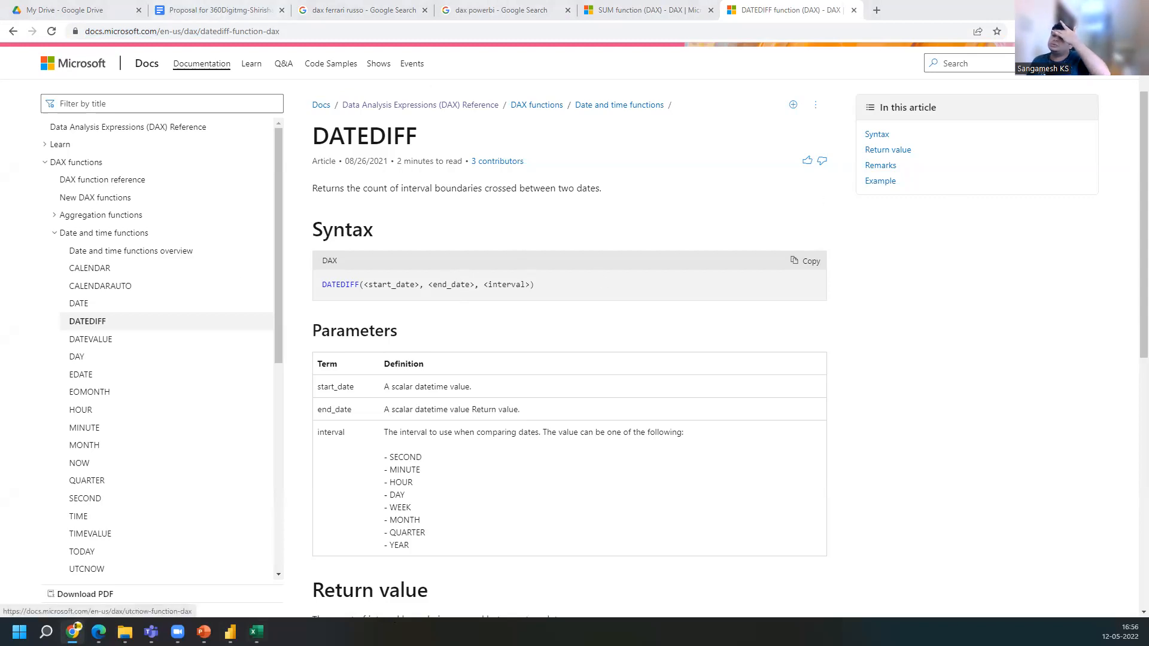
pyautogui.moveTo(226, 627)
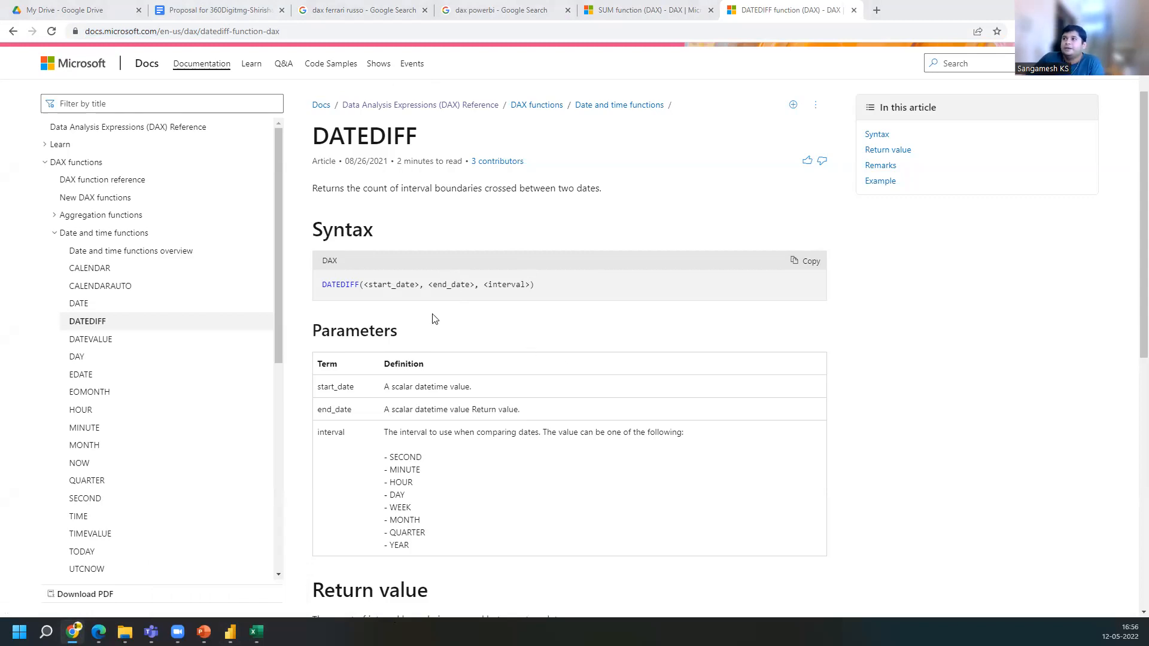
pyautogui.scroll(-1, 376, 264)
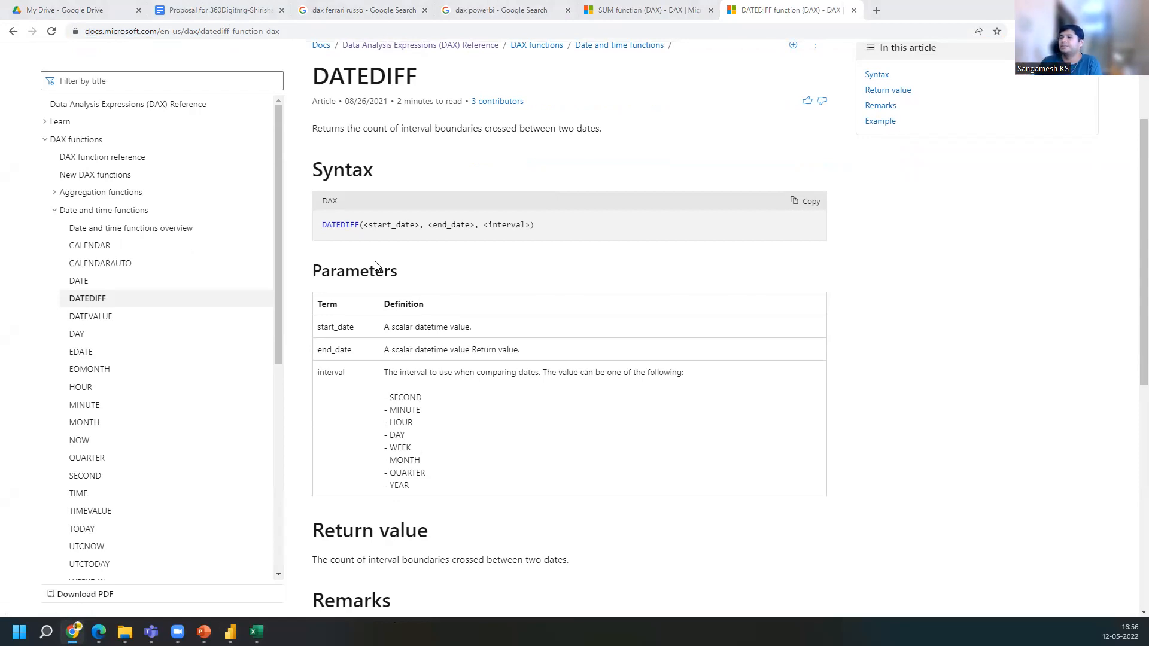
pyautogui.scroll(-3, 377, 270)
pyautogui.scroll(1, 385, 390)
pyautogui.scroll(-3, 386, 390)
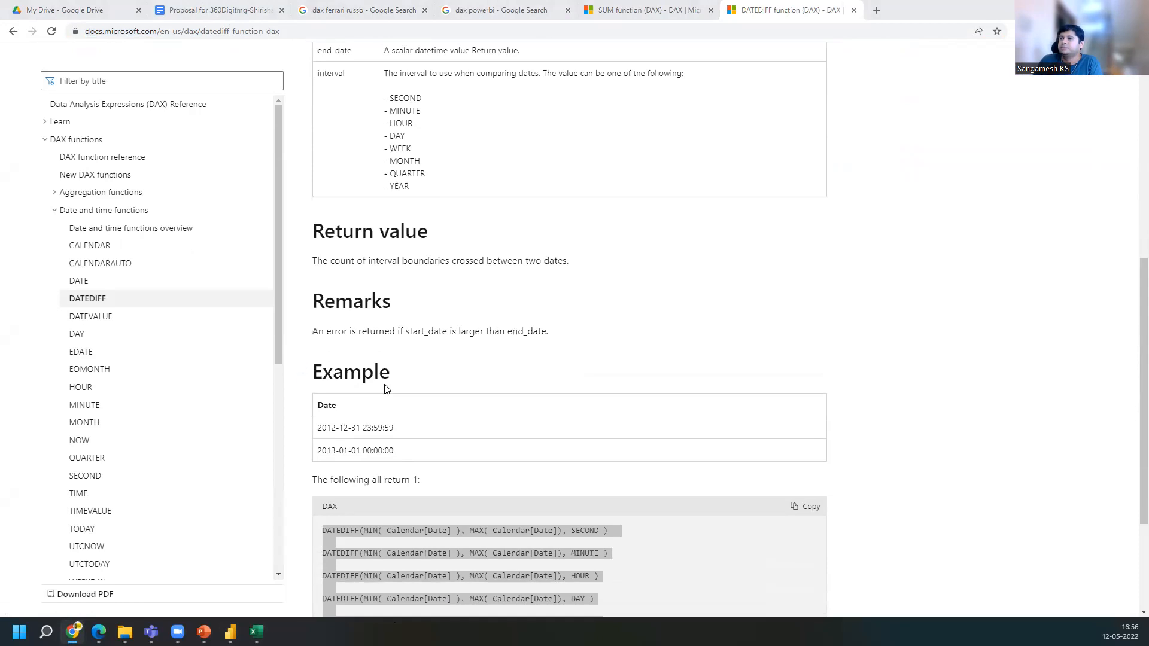
pyautogui.scroll(-1, 385, 390)
pyautogui.scroll(-2, 385, 390)
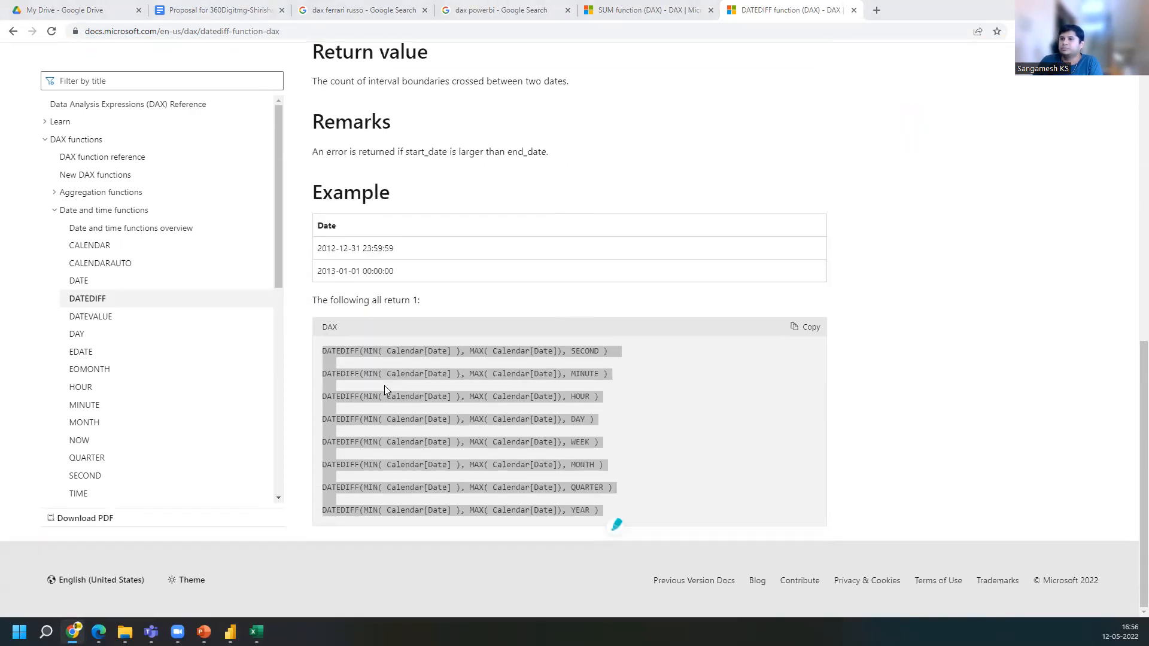
pyautogui.scroll(10, 385, 390)
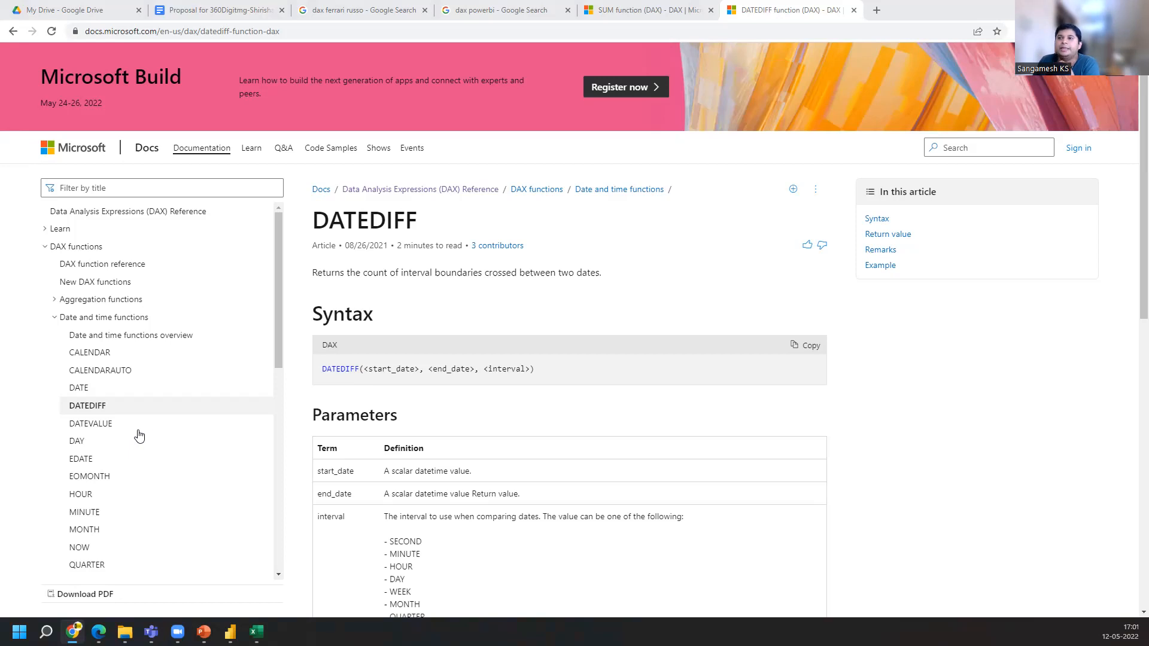
# Expand the Aggregation functions section in the DAX reference navigation and browse its function list
pyautogui.click(55, 300)
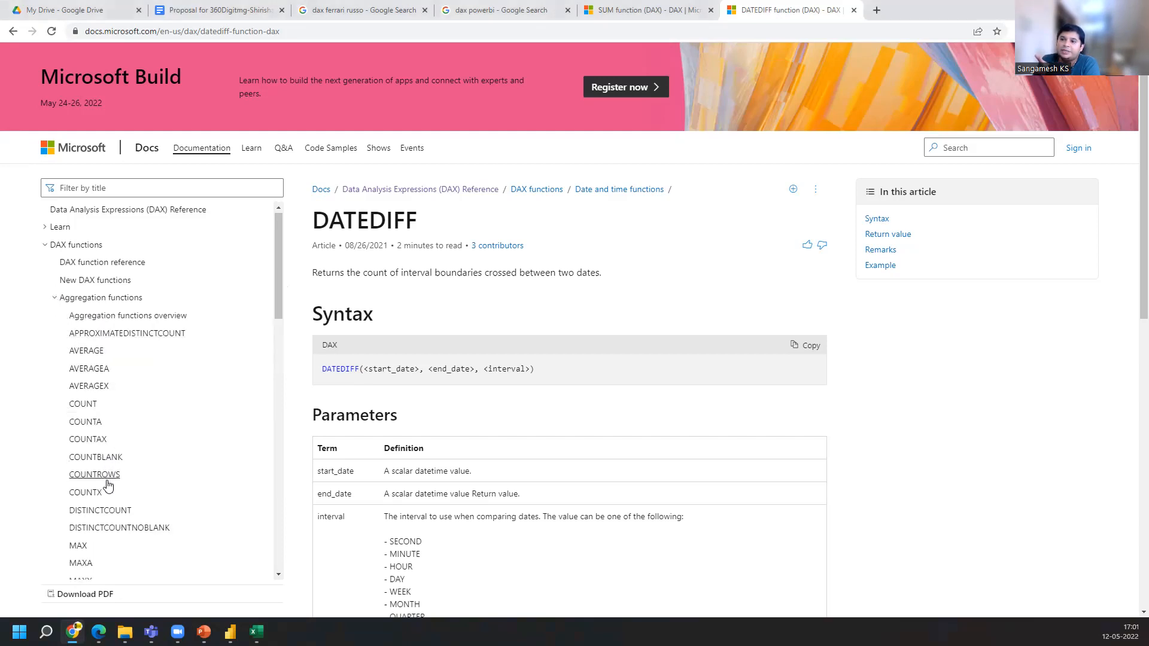
pyautogui.scroll(-2, 107, 482)
pyautogui.scroll(-2, 105, 482)
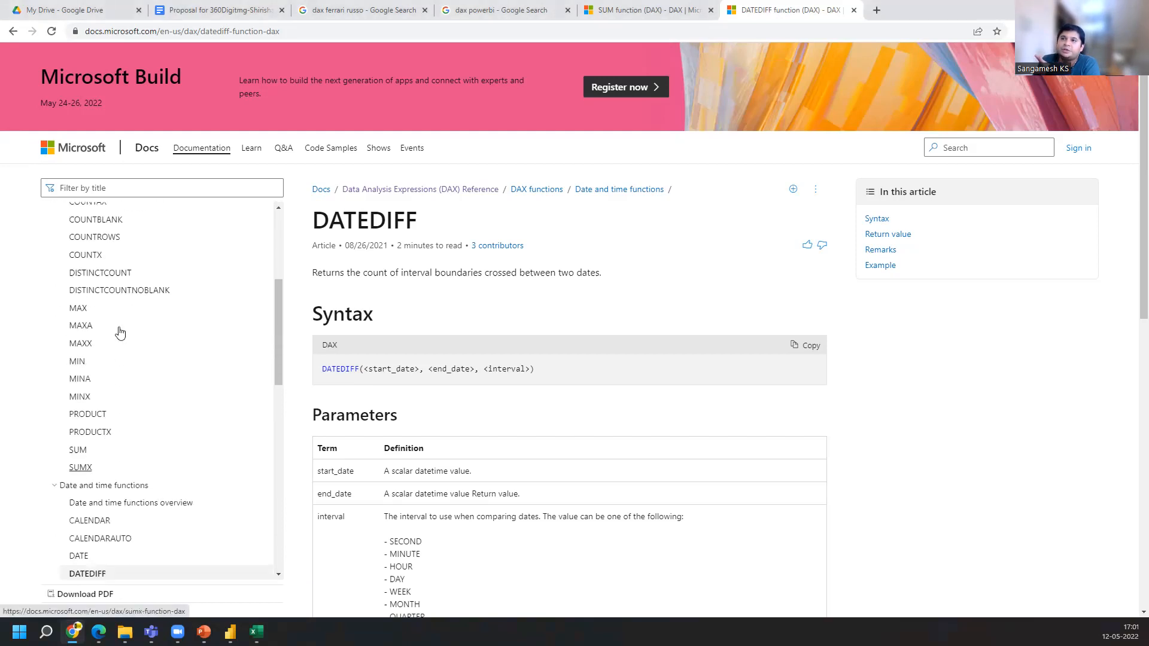
# Open the SUMX function page from the Aggregation functions list in a new browser tab
pyautogui.scroll(2, 114, 254)
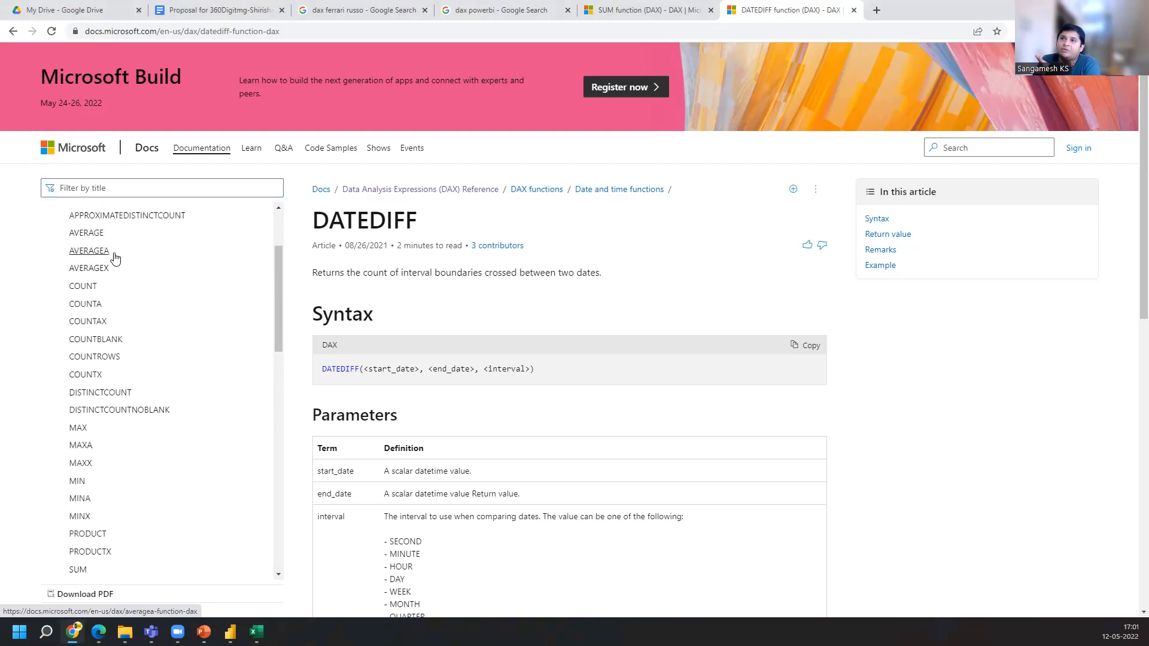
pyautogui.scroll(-2, 110, 299)
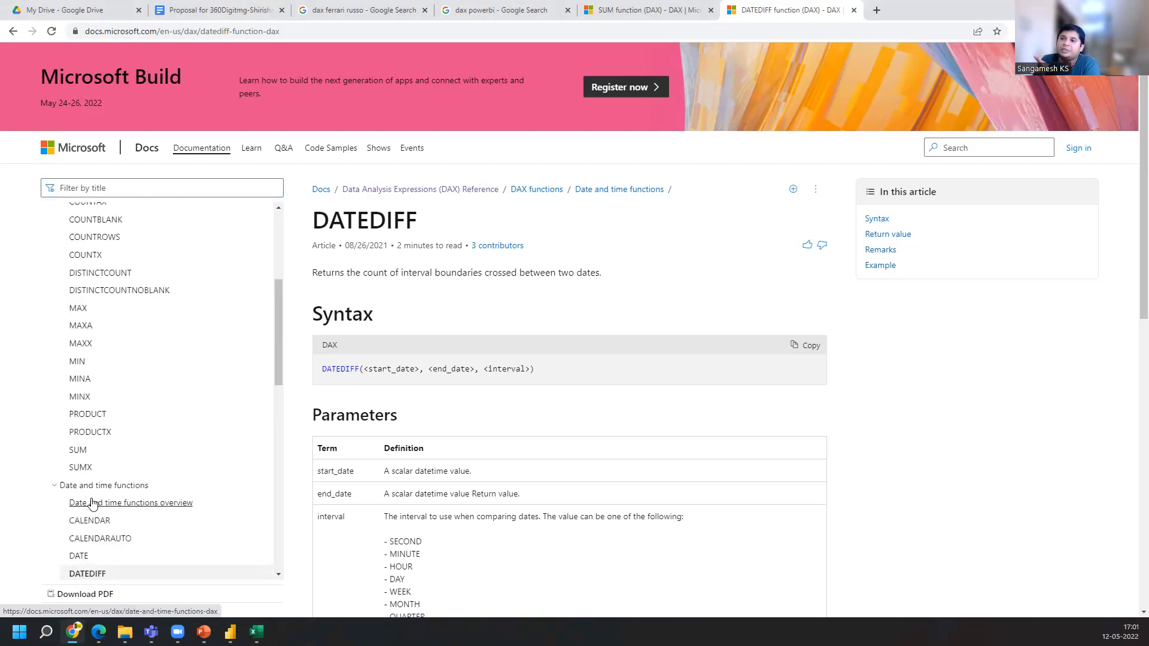
pyautogui.rightClick(84, 475)
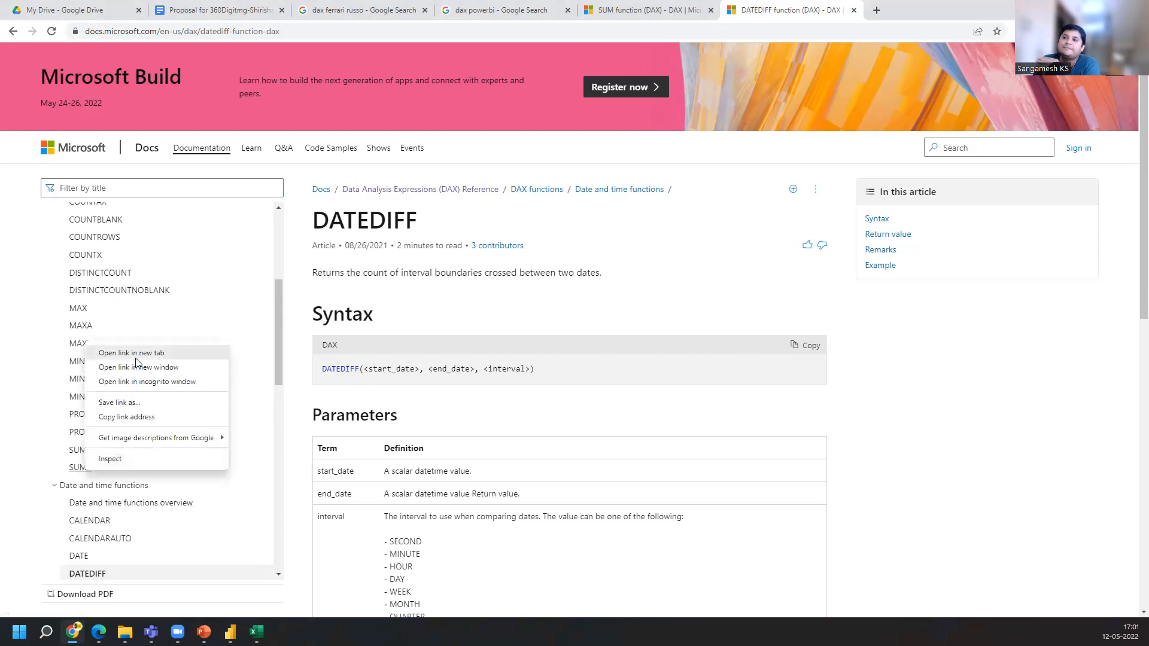
pyautogui.click(134, 352)
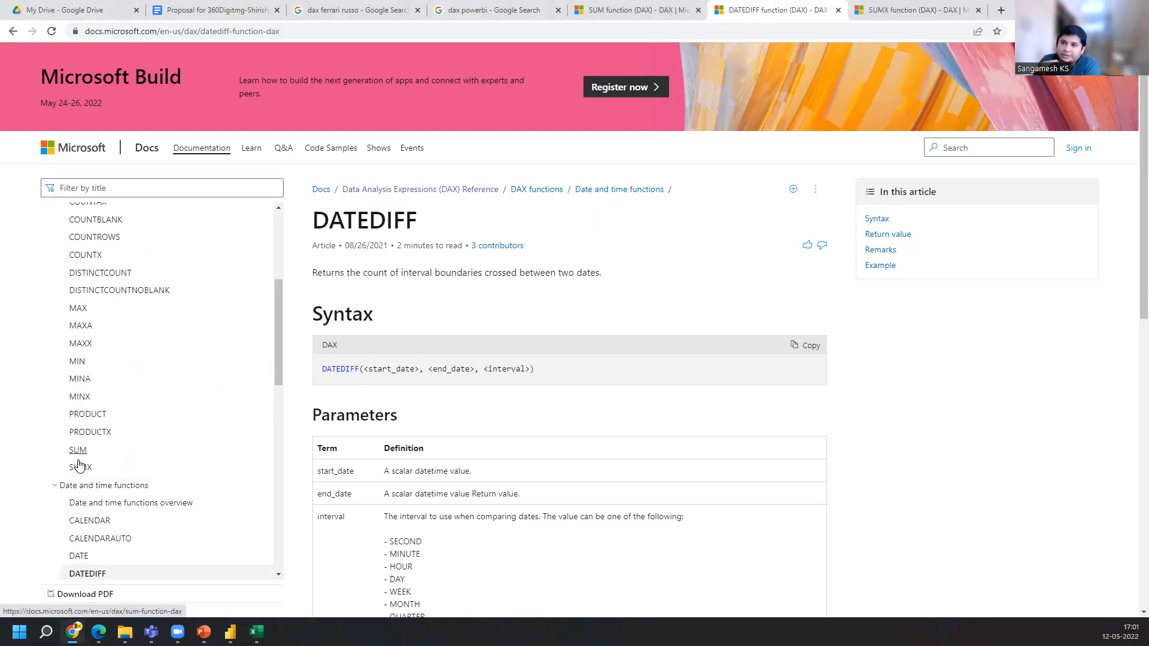
# Filter the DAX reference navigation by "groupby" and open the GROUPBY function page
pyautogui.scroll(1, 135, 295)
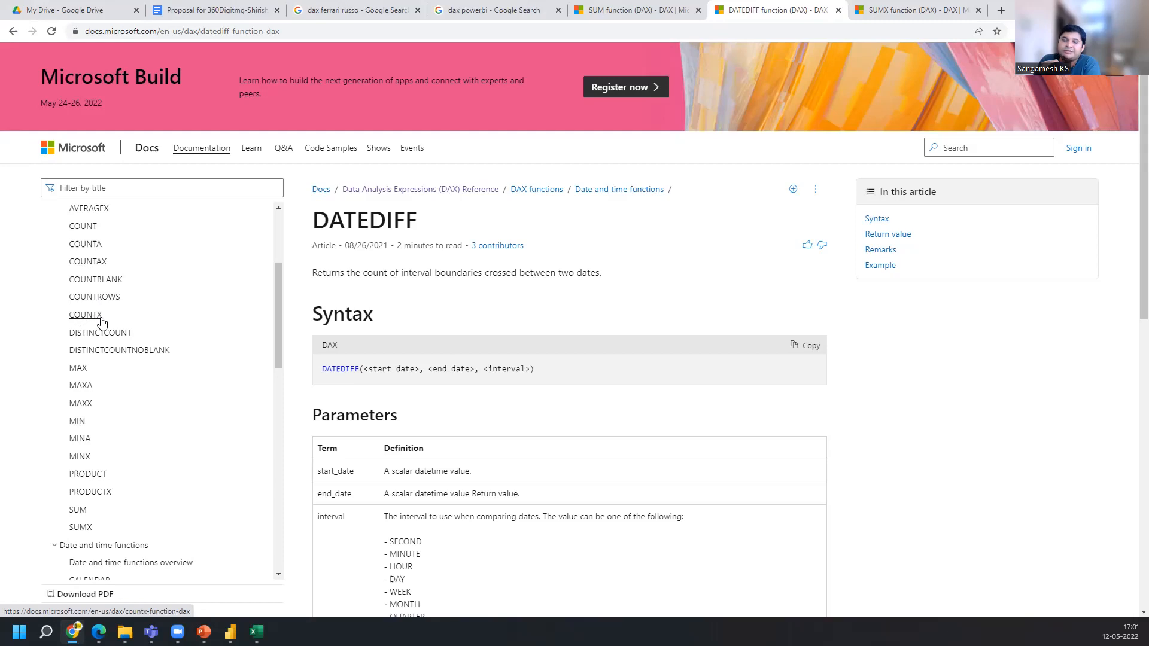
pyautogui.scroll(2, 102, 322)
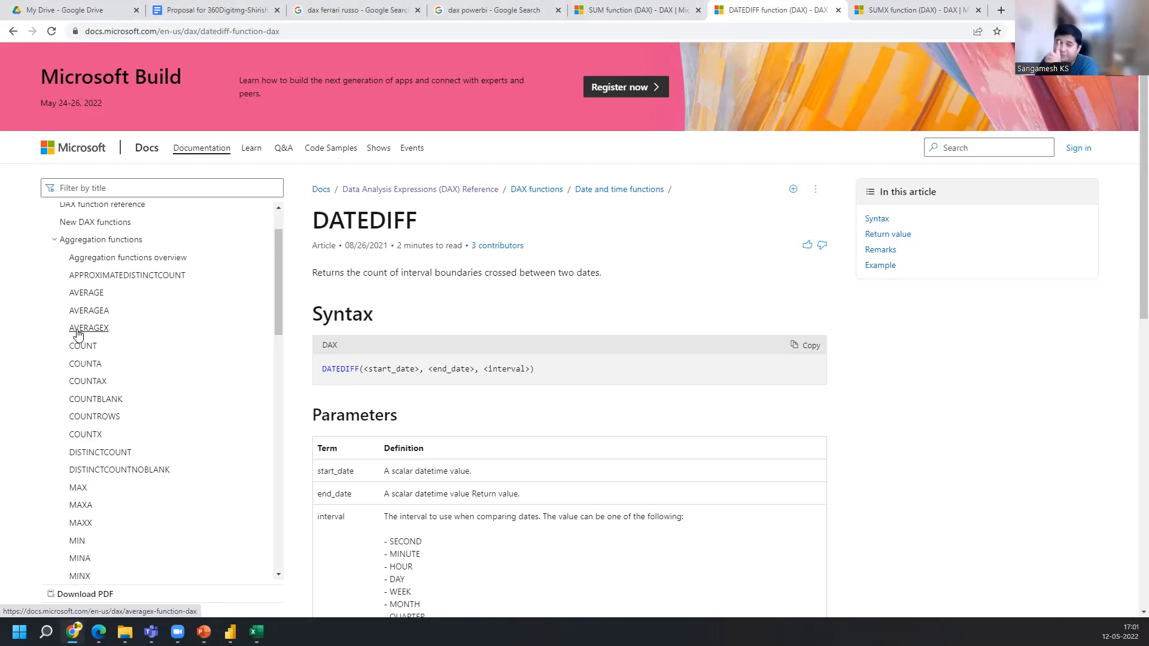
pyautogui.scroll(-10, 110, 403)
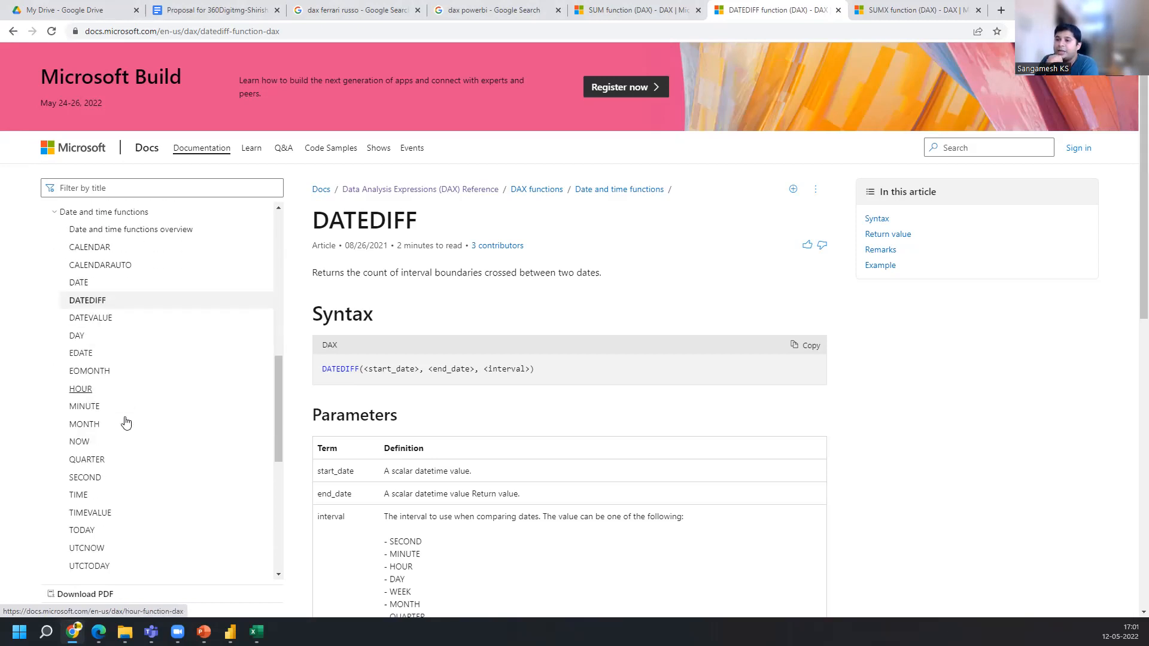
pyautogui.scroll(-6, 126, 425)
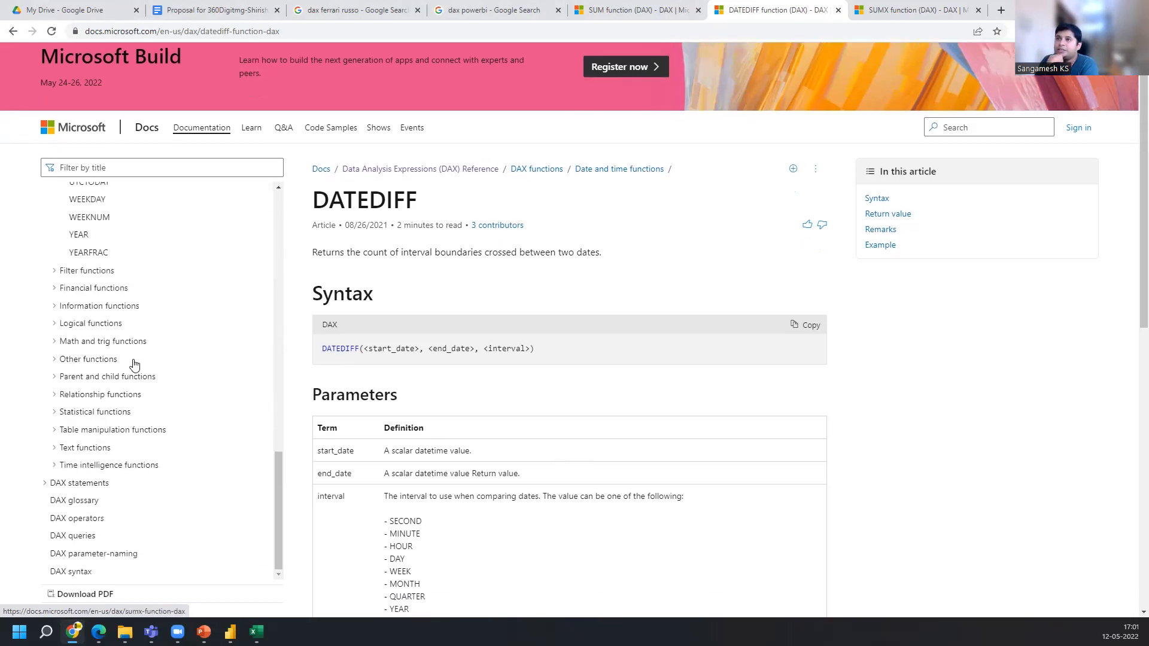
pyautogui.click(166, 126)
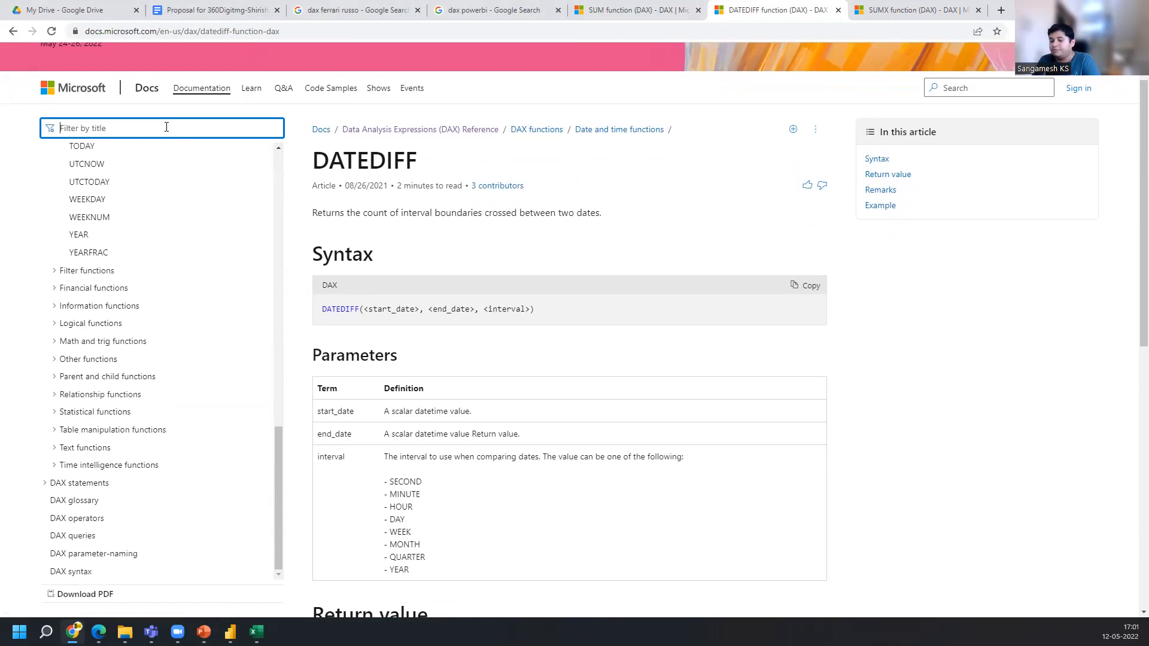
pyautogui.write('gr')
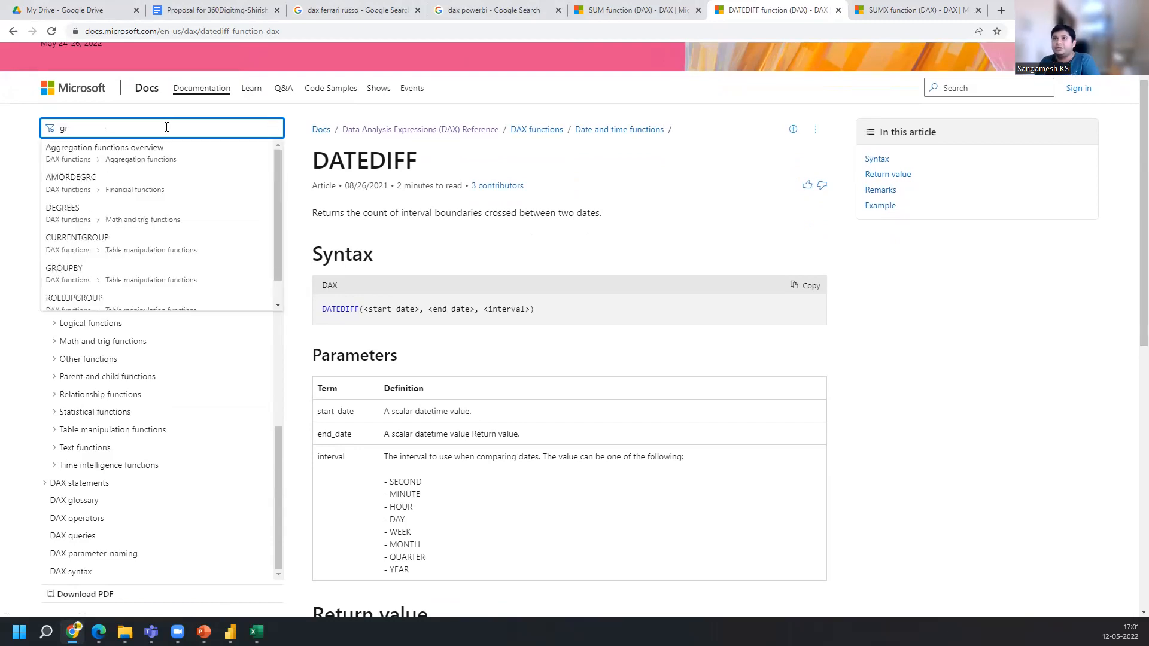
pyautogui.write('oupby')
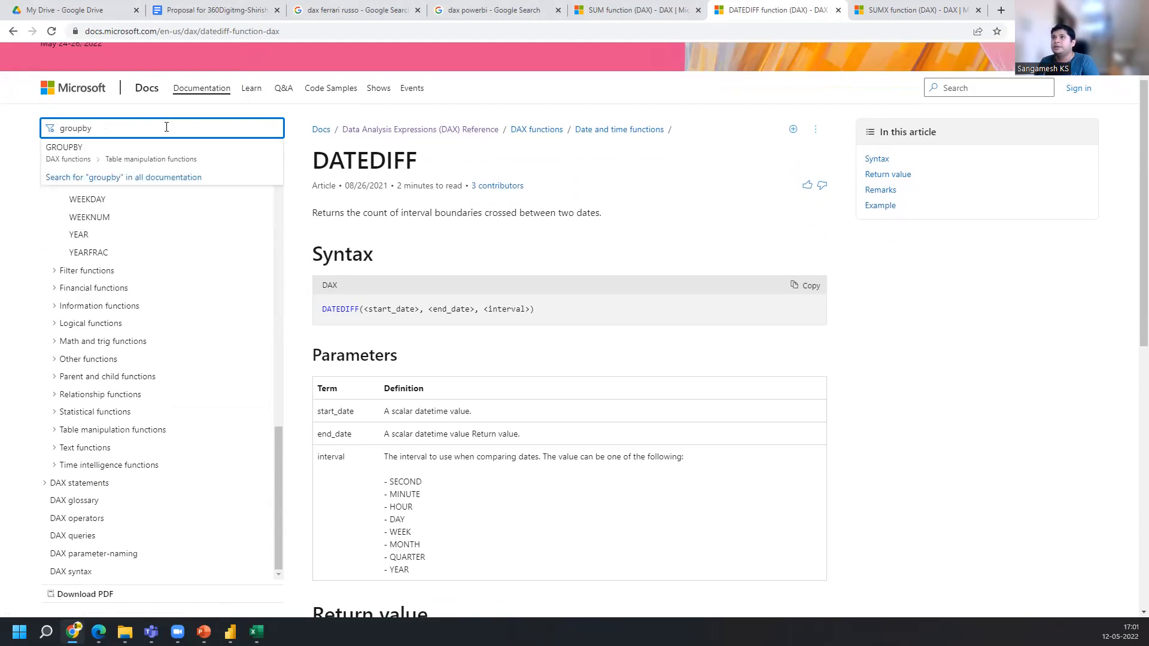
pyautogui.click(124, 164)
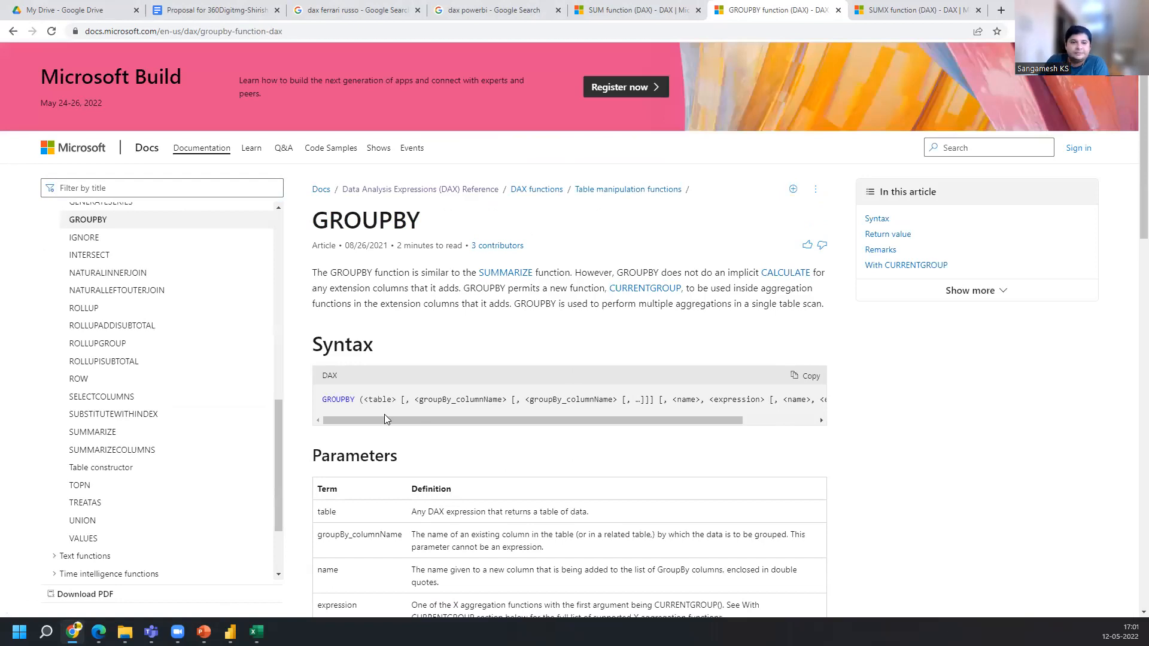
# Scroll through the GROUPBY syntax line and switch between Power BI and the SUMX reference tab
pyautogui.moveTo(376, 421); pyautogui.dragTo(450, 421)
pyautogui.click(340, 30)
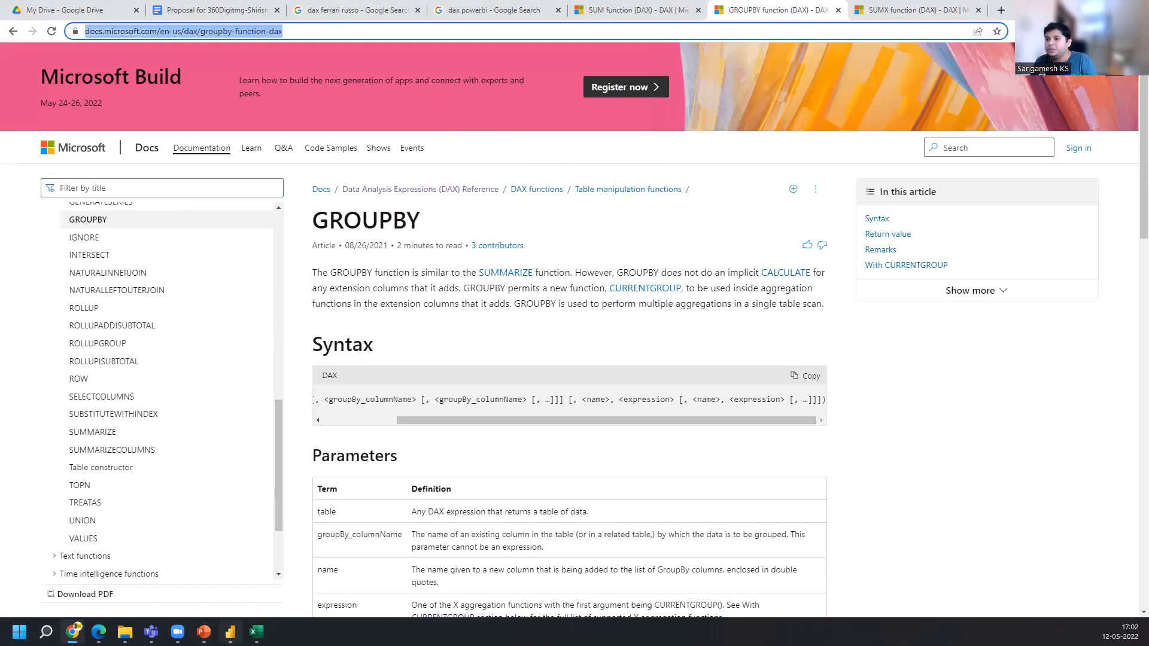
pyautogui.click(231, 632)
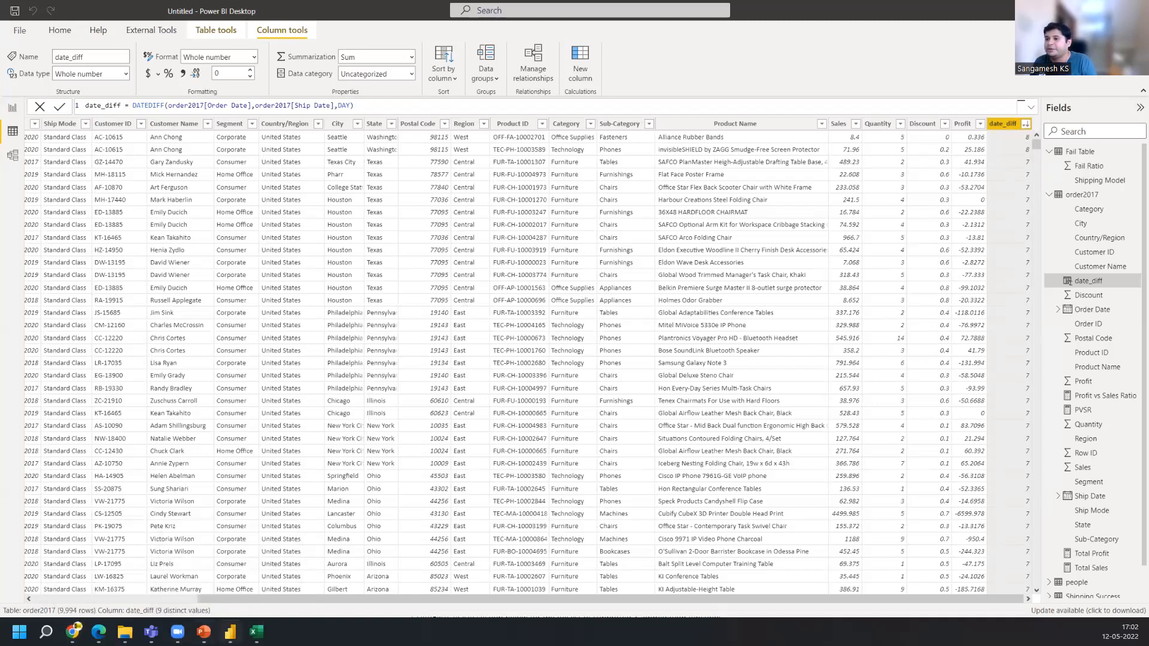
pyautogui.hotkey('alt', 'Tab')
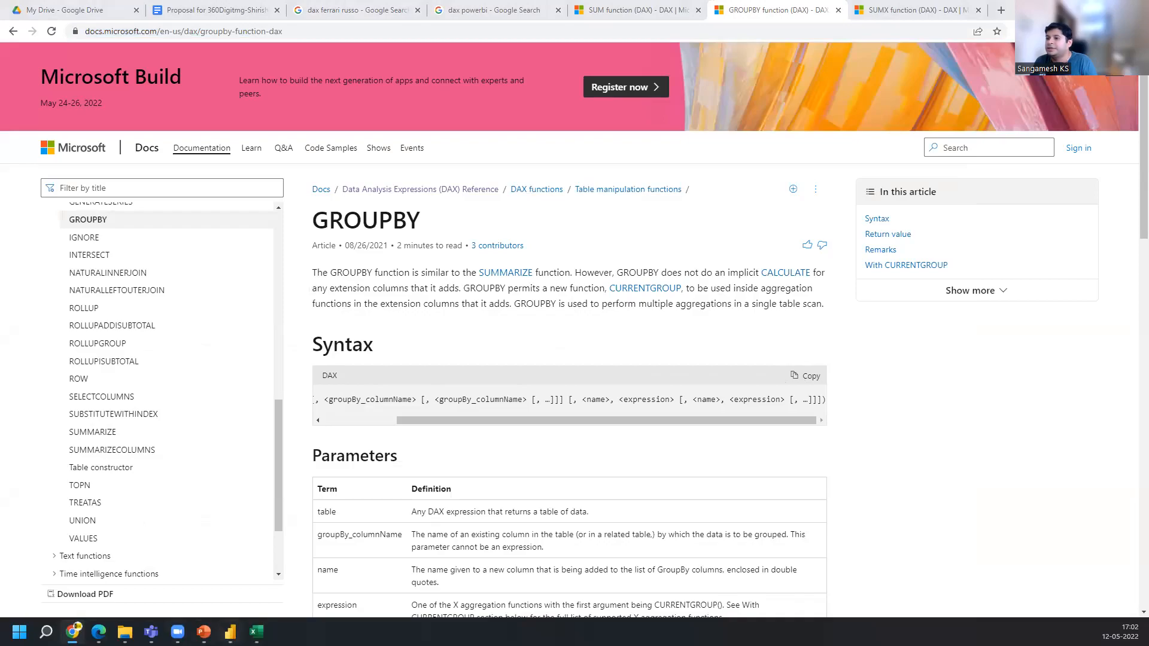
pyautogui.hotkey('alt', 'Tab')
pyautogui.hotkey('alt', 'Tab')
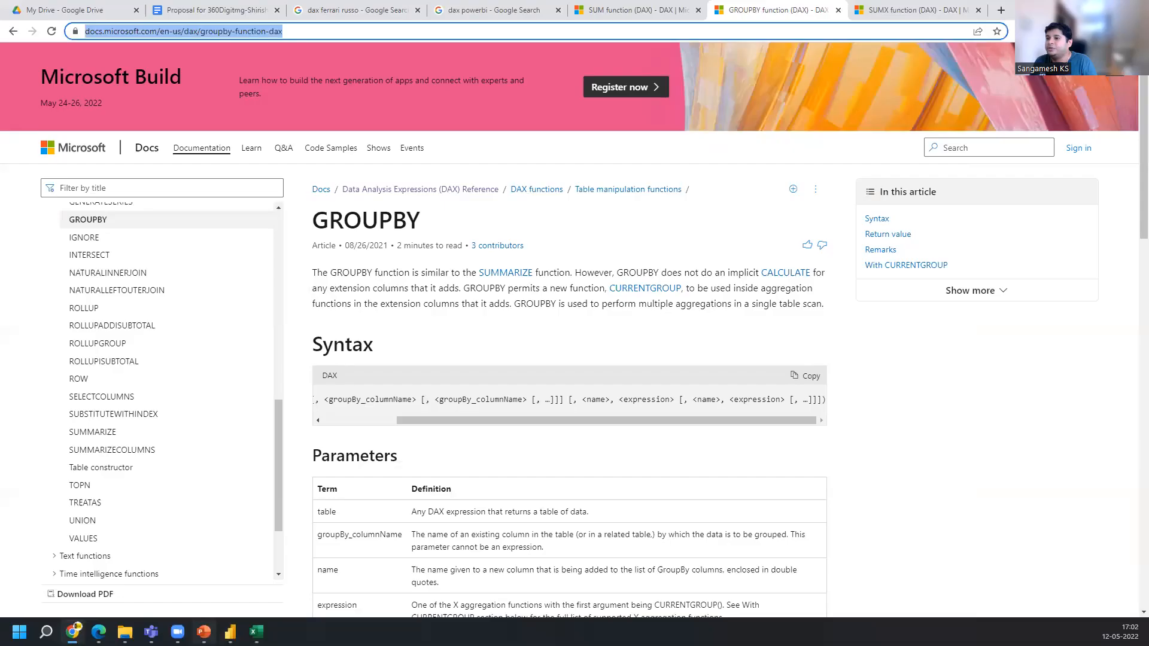
pyautogui.moveTo(257, 632)
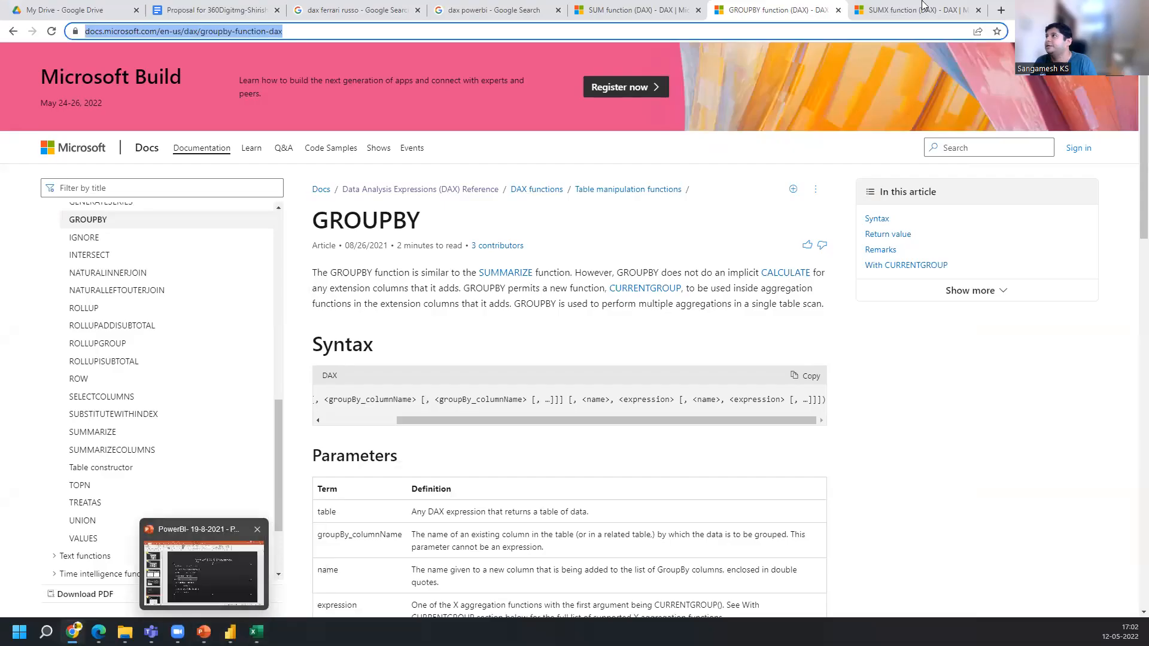
pyautogui.click(943, 10)
pyautogui.click(839, 33)
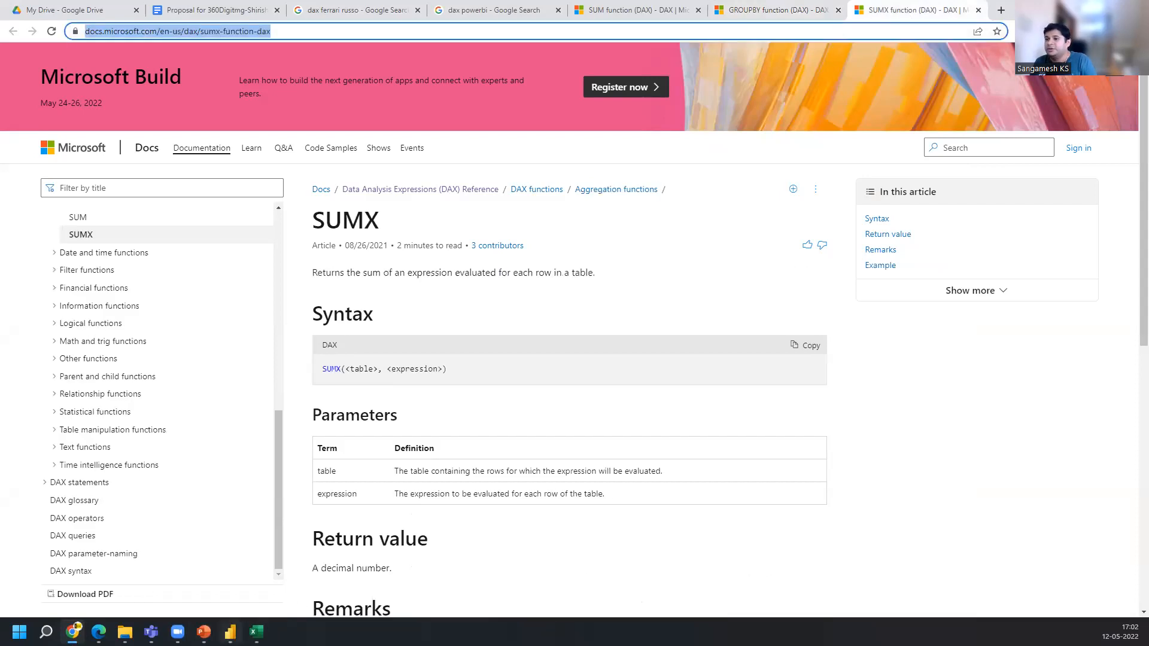
# Go to the report view in Power BI and shrink the existing product matrix visual to a minimal size
pyautogui.click(230, 632)
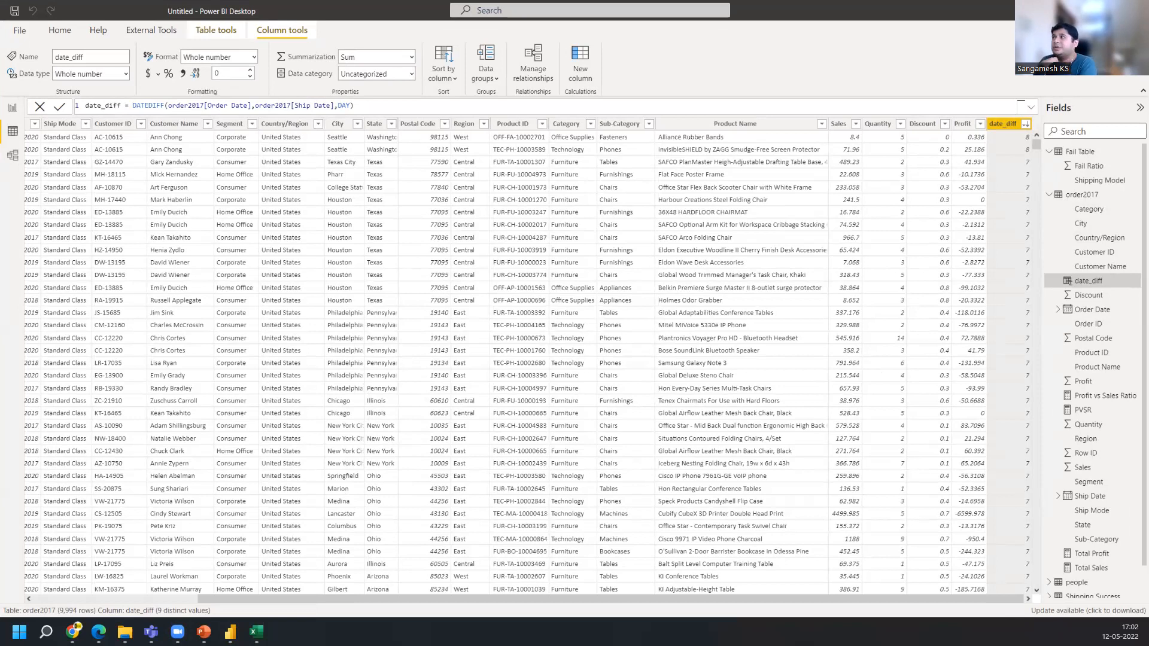
pyautogui.click(10, 109)
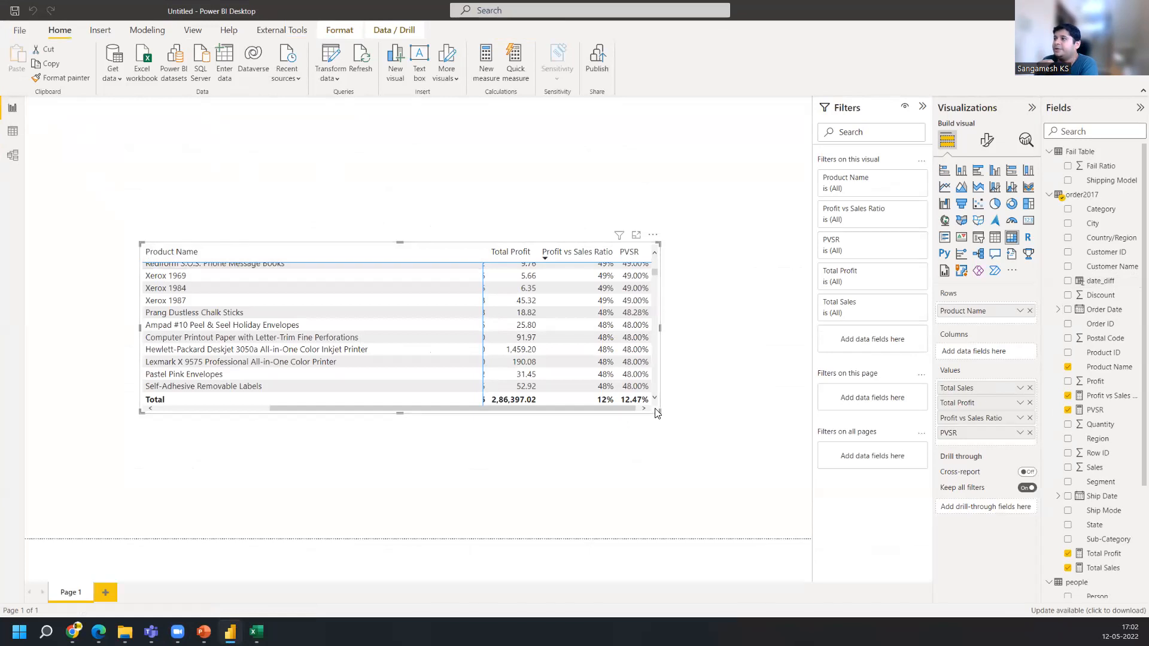
pyautogui.moveTo(657, 413); pyautogui.dragTo(460, 310)
pyautogui.moveTo(377, 292); pyautogui.dragTo(148, 267)
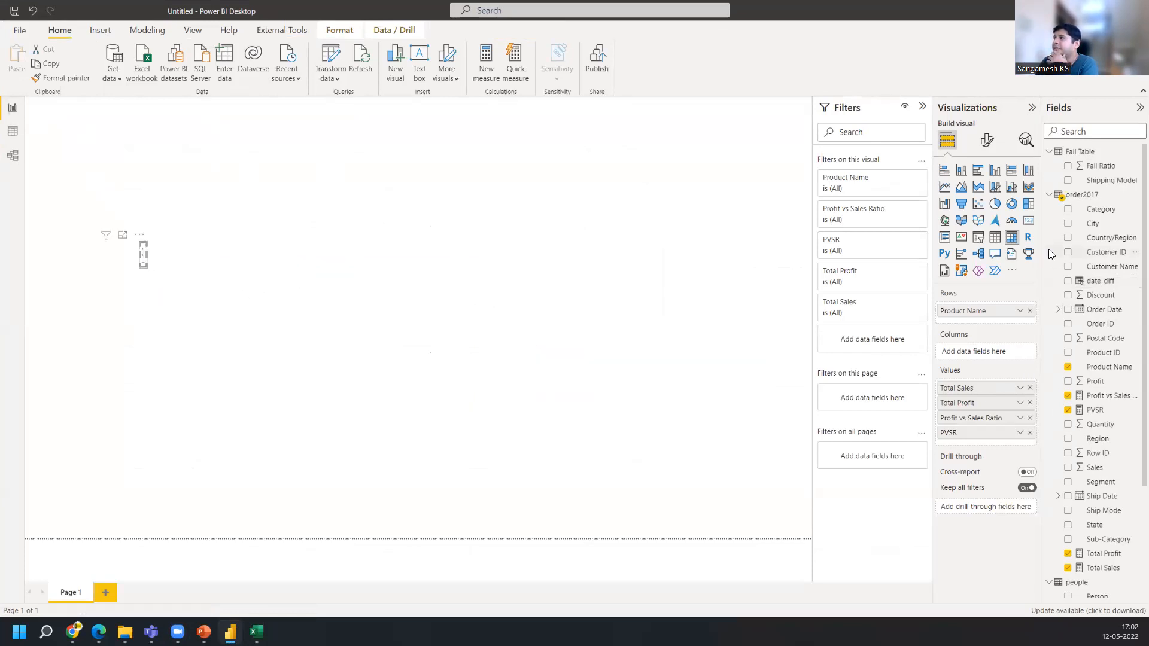
# Create a new matrix visual with Segment as rows and Sales as values
pyautogui.click(1102, 484)
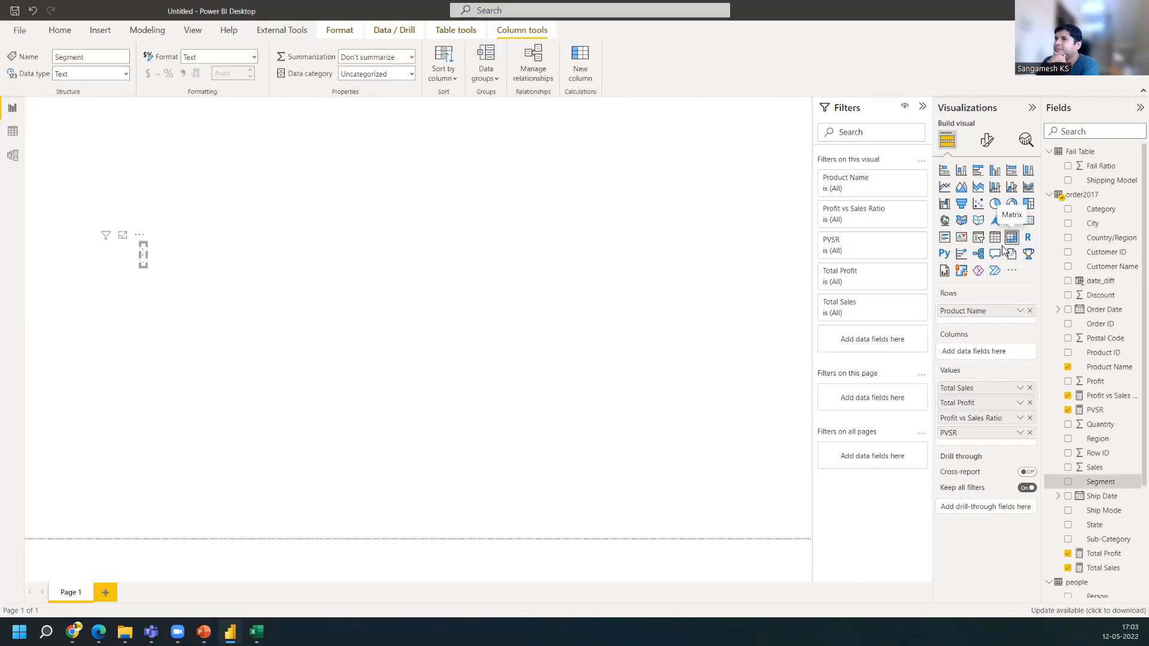
pyautogui.click(1012, 237)
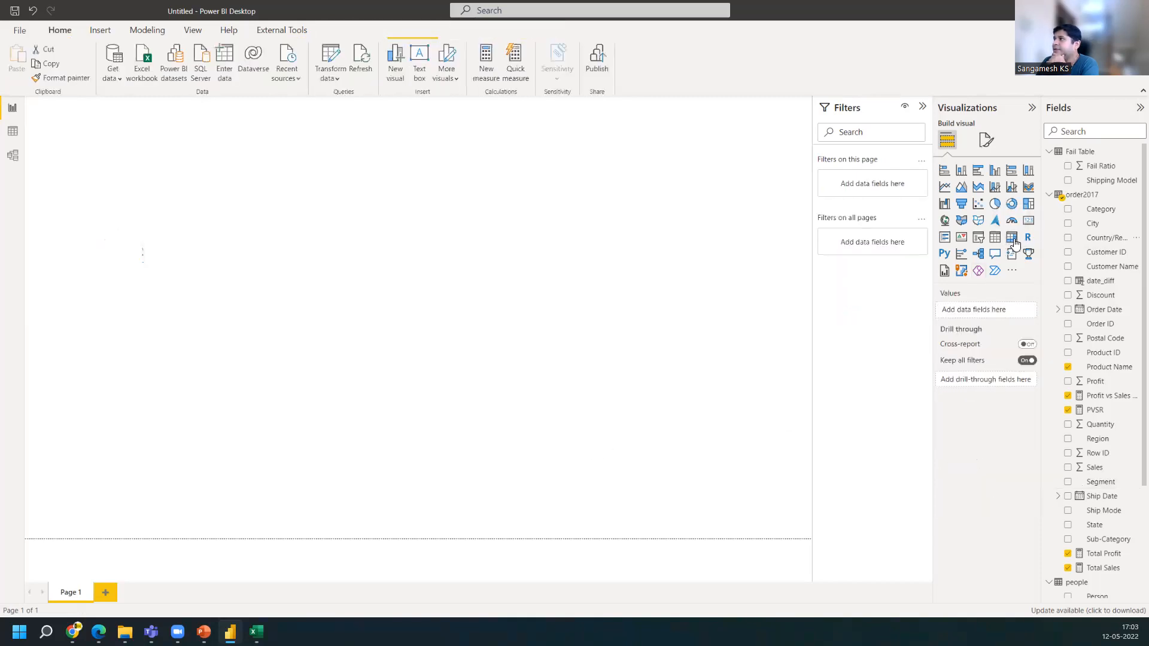
pyautogui.moveTo(1062, 469); pyautogui.dragTo(161, 296)
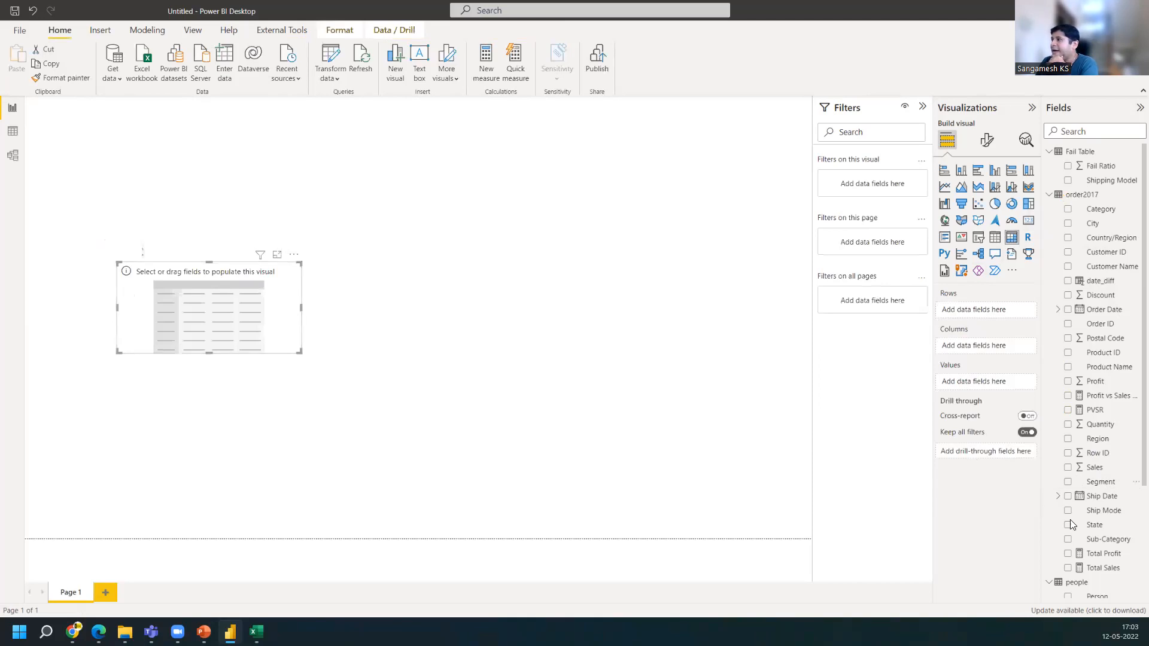
pyautogui.moveTo(1106, 488); pyautogui.dragTo(997, 312)
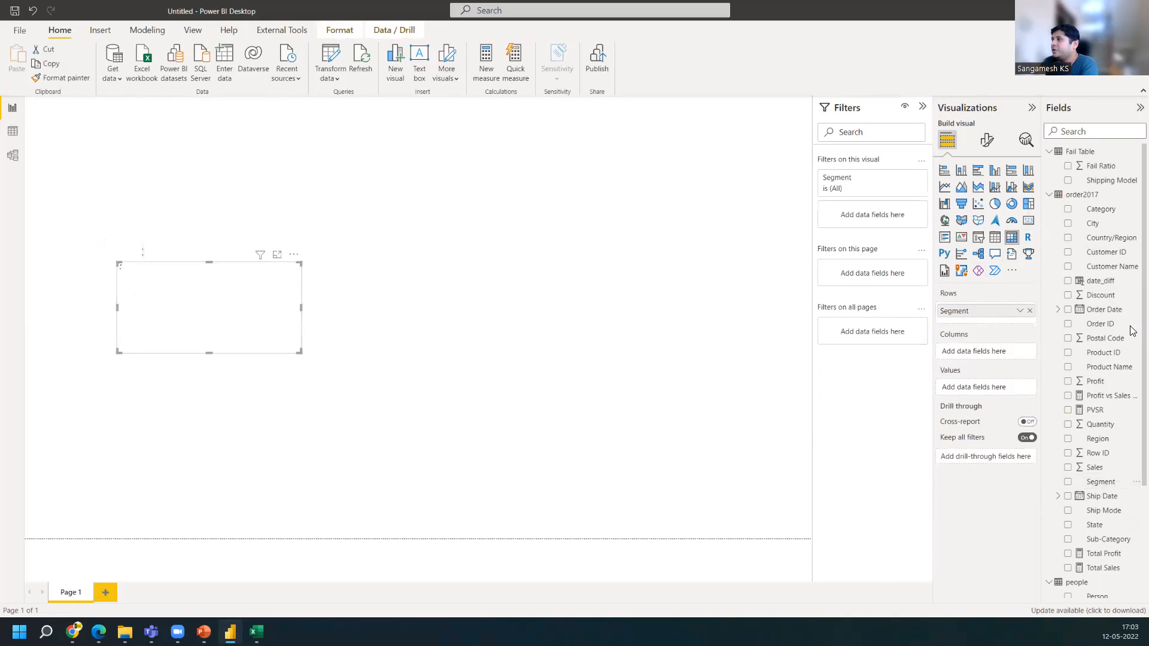
pyautogui.moveTo(1112, 470); pyautogui.dragTo(1010, 389)
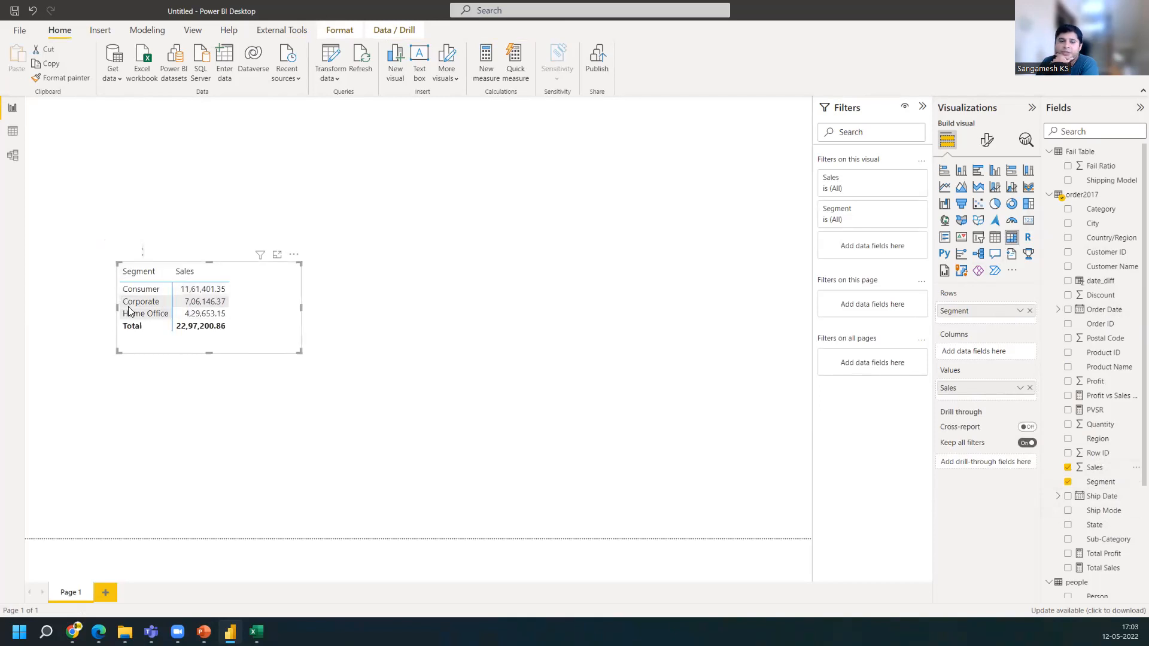
# Open the matrix's more-options menu and resize the Segment–Sales matrix narrower
pyautogui.click(294, 257)
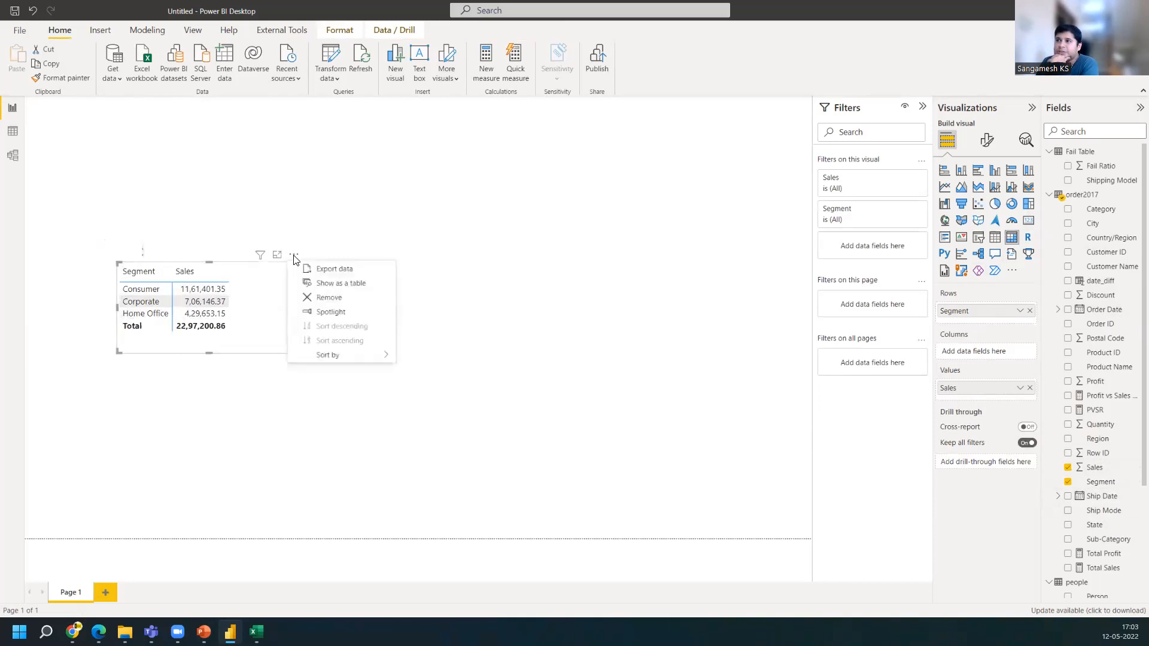
pyautogui.click(267, 316)
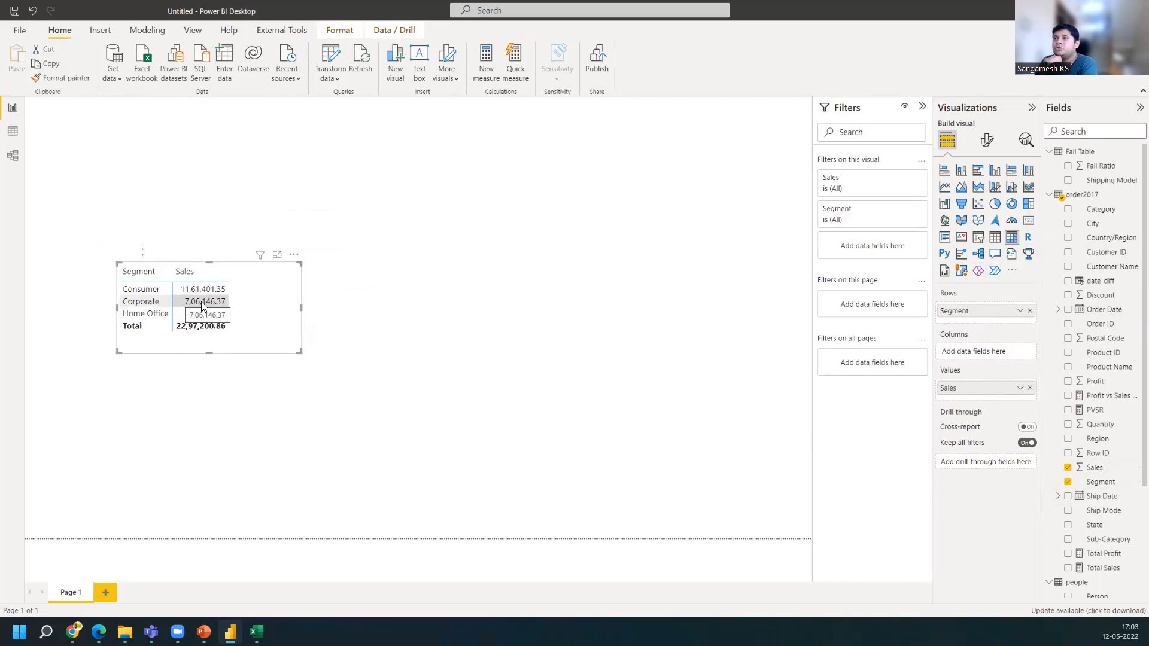
pyautogui.moveTo(302, 316); pyautogui.dragTo(236, 314)
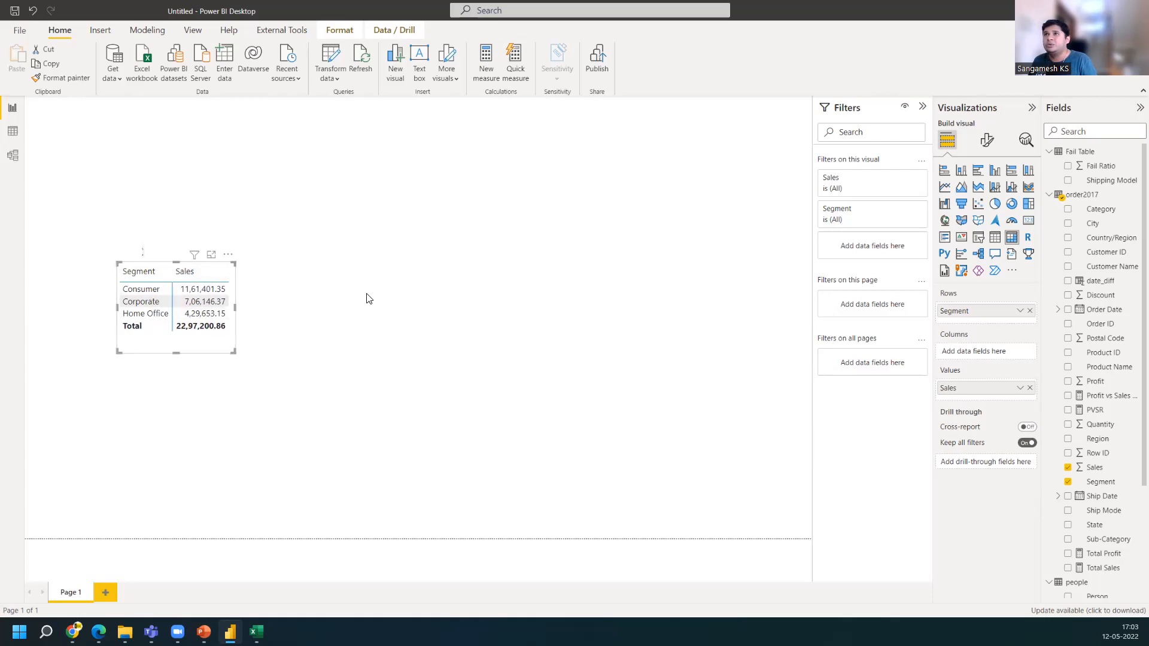
# Start creating a new calculated table from the Modeling ribbon
pyautogui.click(158, 25)
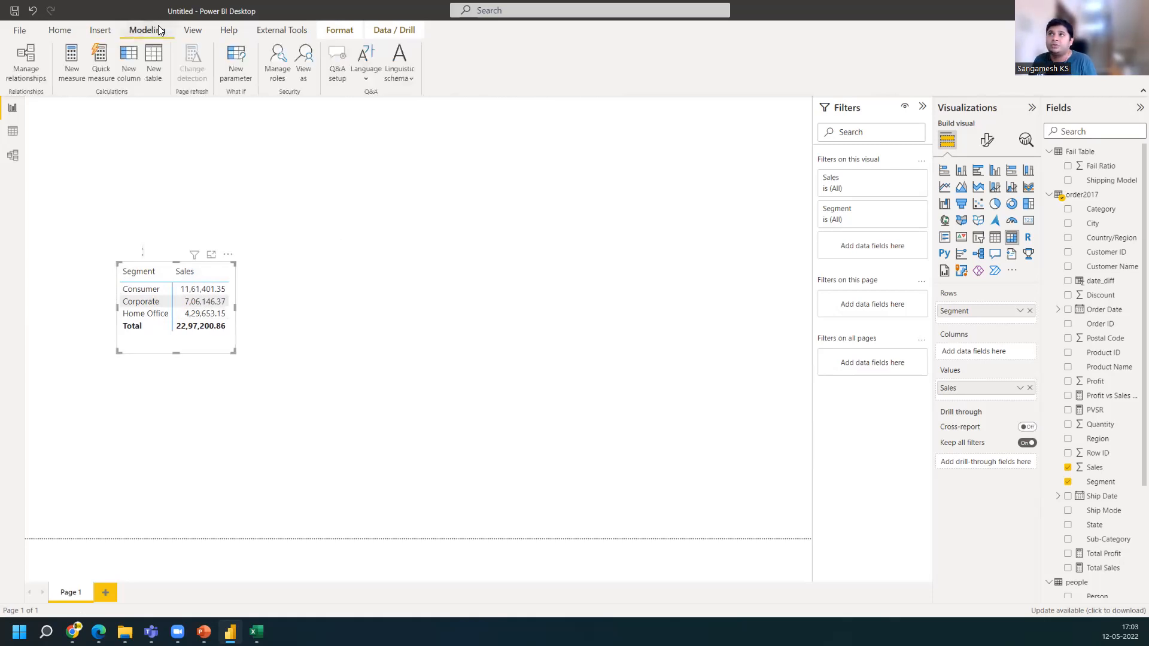
pyautogui.click(160, 67)
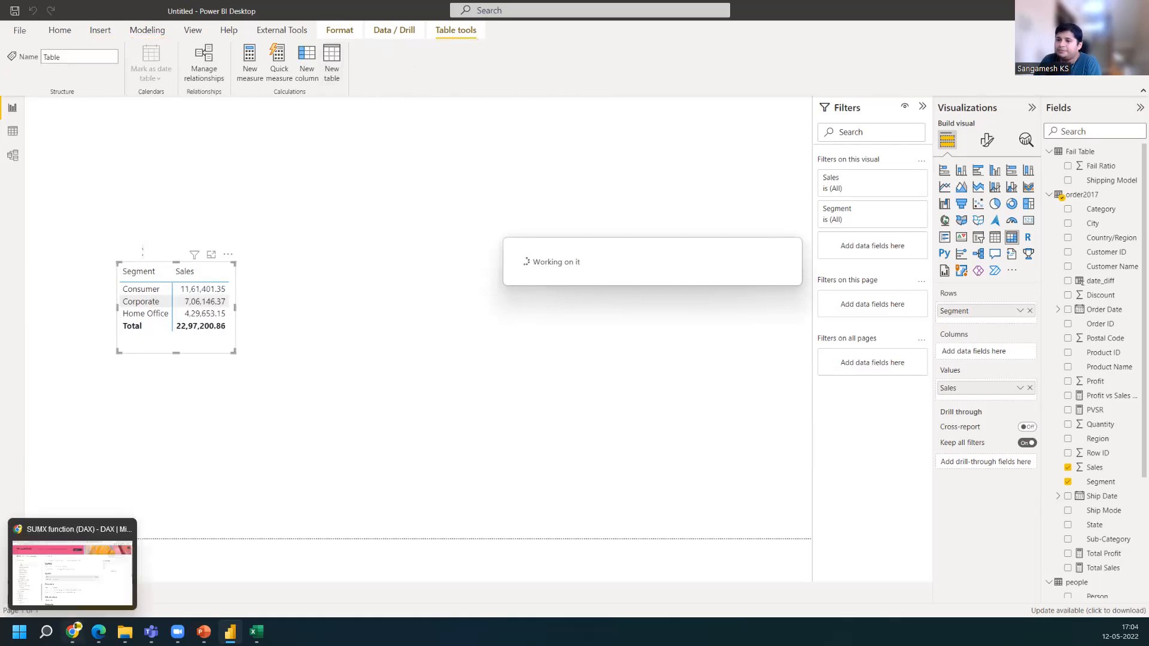
# Switch back to the GROUPBY documentation and review its syntax line and parameter definitions
pyautogui.click(75, 630)
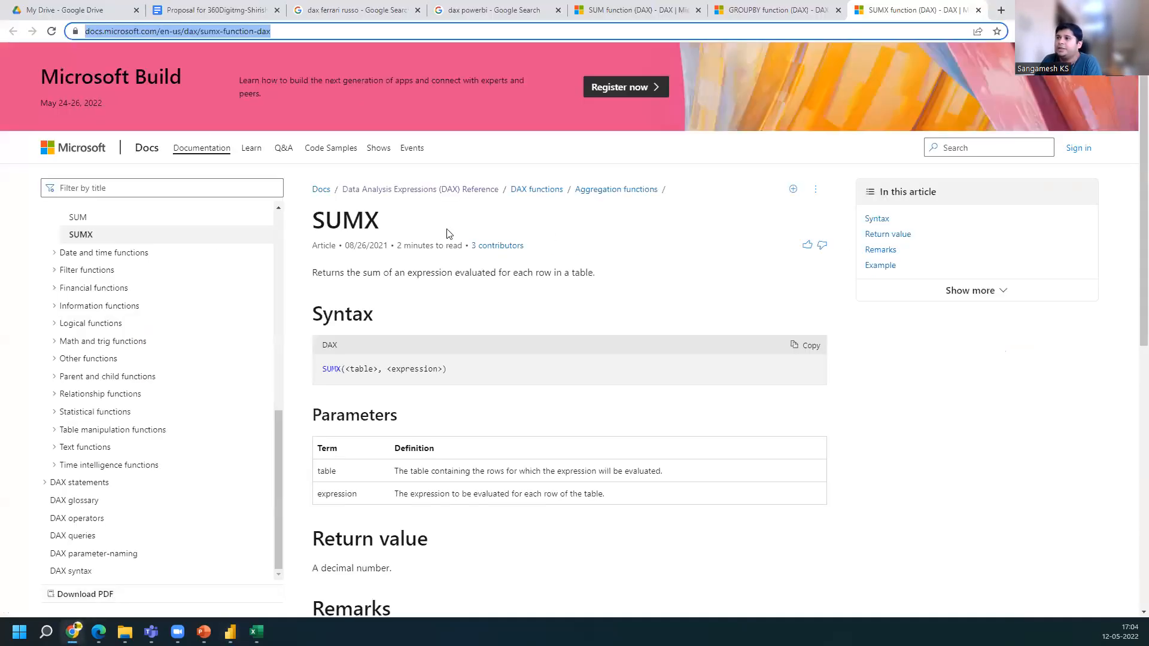
pyautogui.click(752, 9)
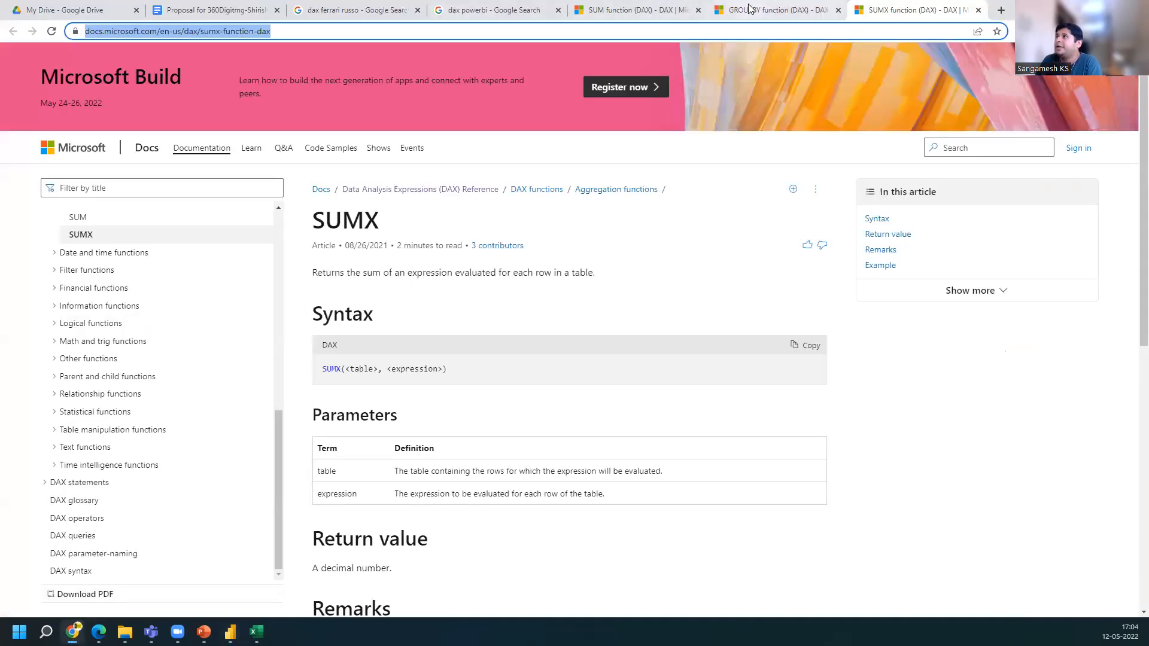
pyautogui.hscroll(5, 465, 410)
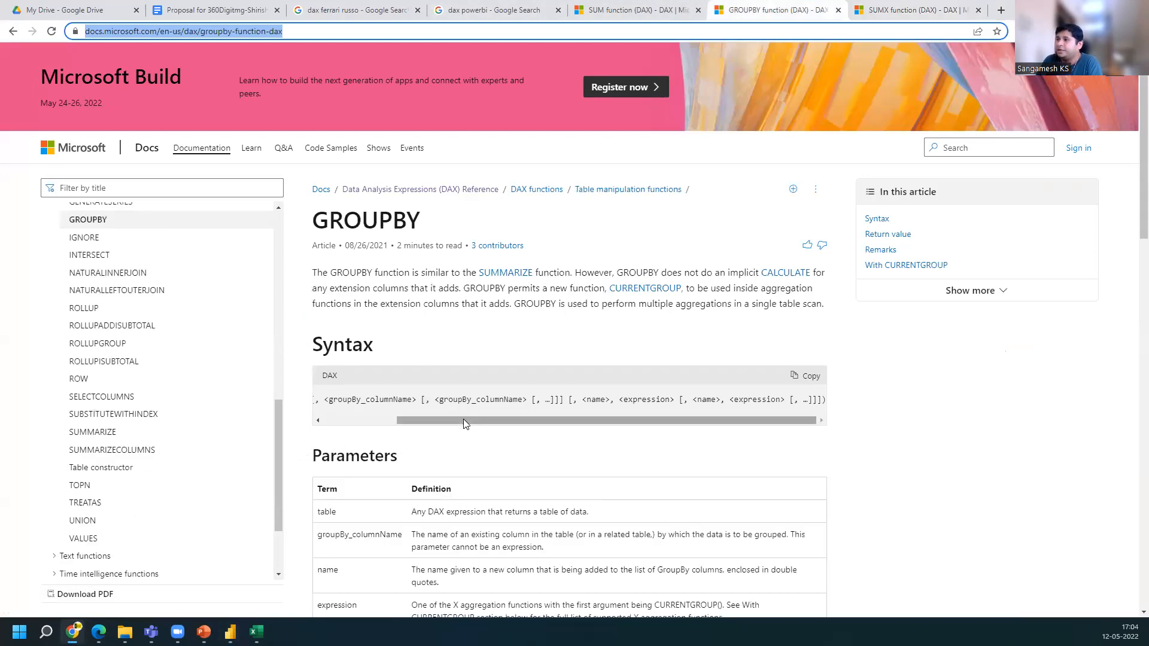
pyautogui.moveTo(464, 419); pyautogui.dragTo(390, 420)
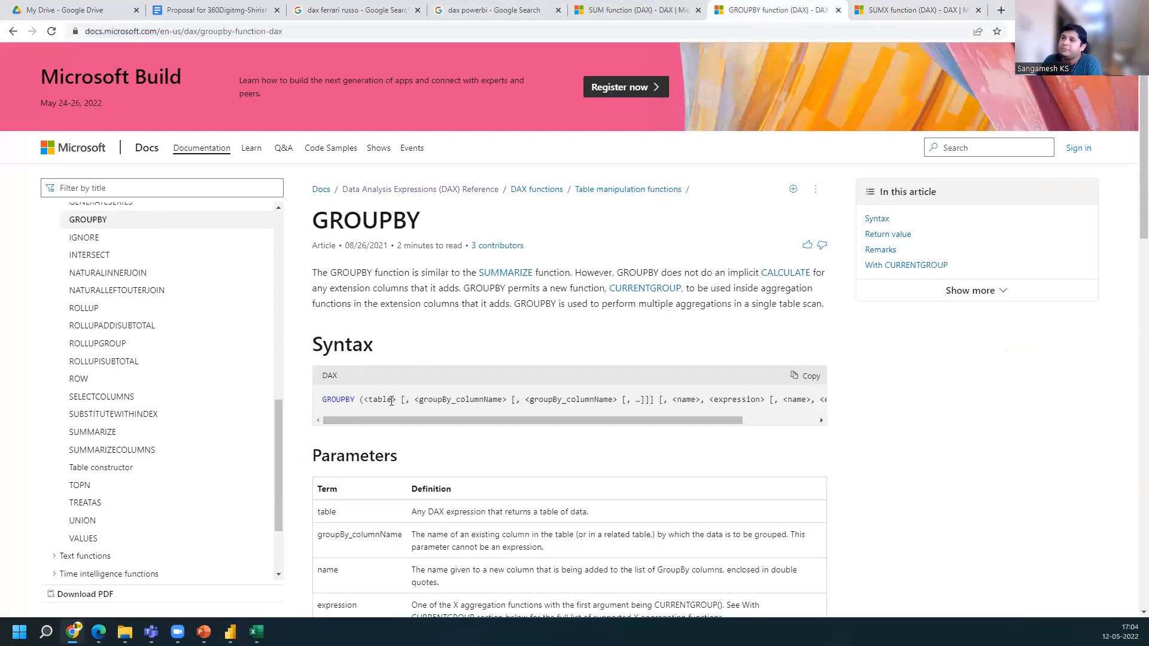
pyautogui.scroll(-1, 343, 557)
pyautogui.moveTo(337, 453); pyautogui.dragTo(314, 456)
pyautogui.moveTo(401, 475)
pyautogui.mouseDown()
pyautogui.moveTo(316, 476)
pyautogui.moveTo(331, 511)
pyautogui.moveTo(305, 512)
pyautogui.moveTo(328, 510)
pyautogui.mouseUp()
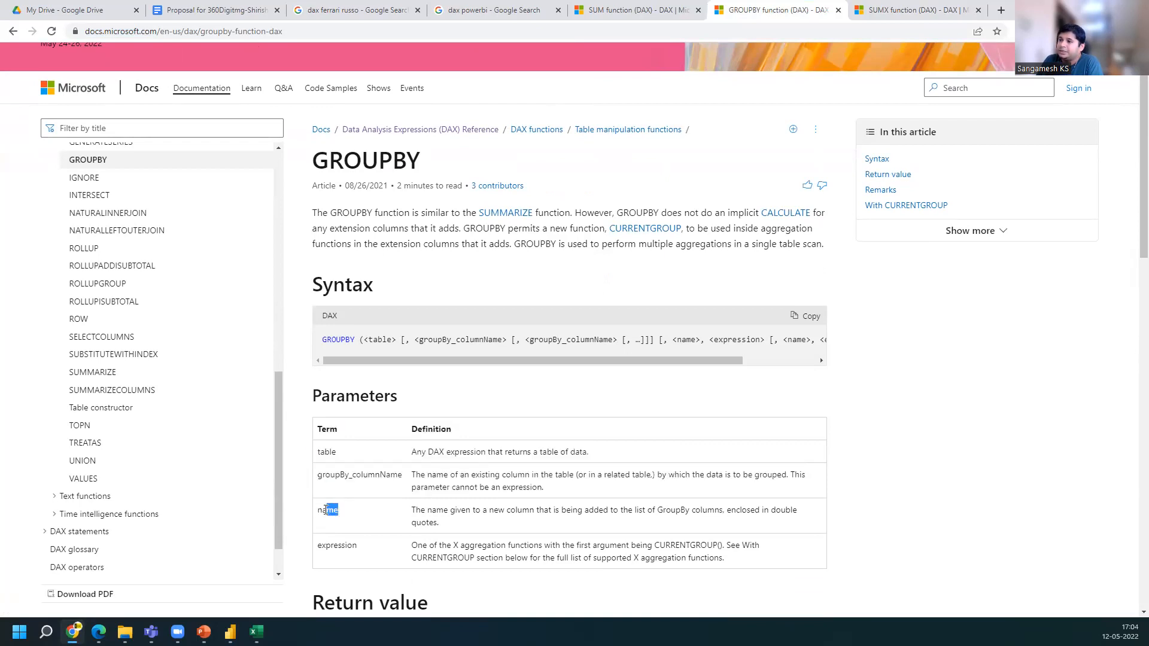
pyautogui.moveTo(358, 546); pyautogui.dragTo(319, 546)
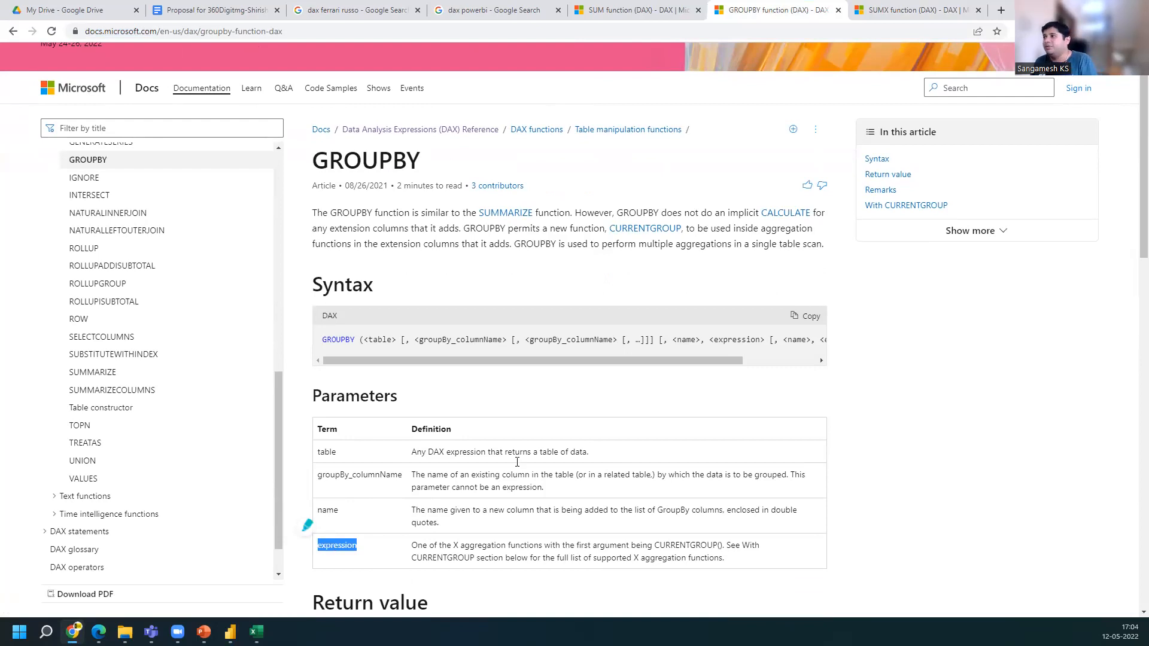
pyautogui.click(485, 328)
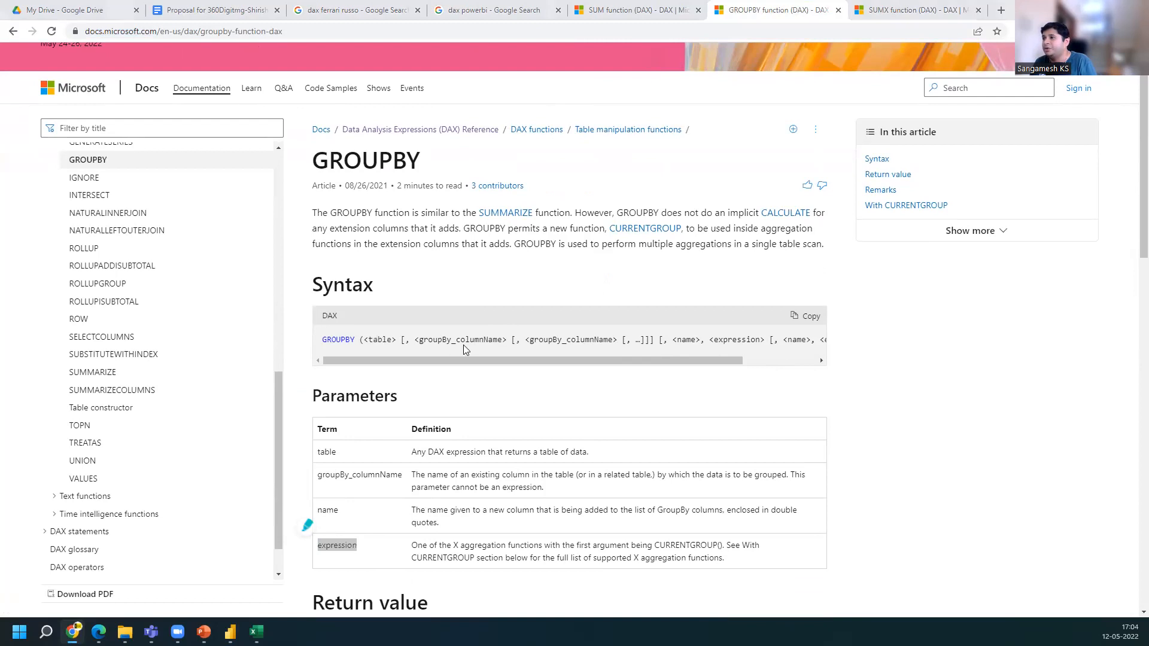